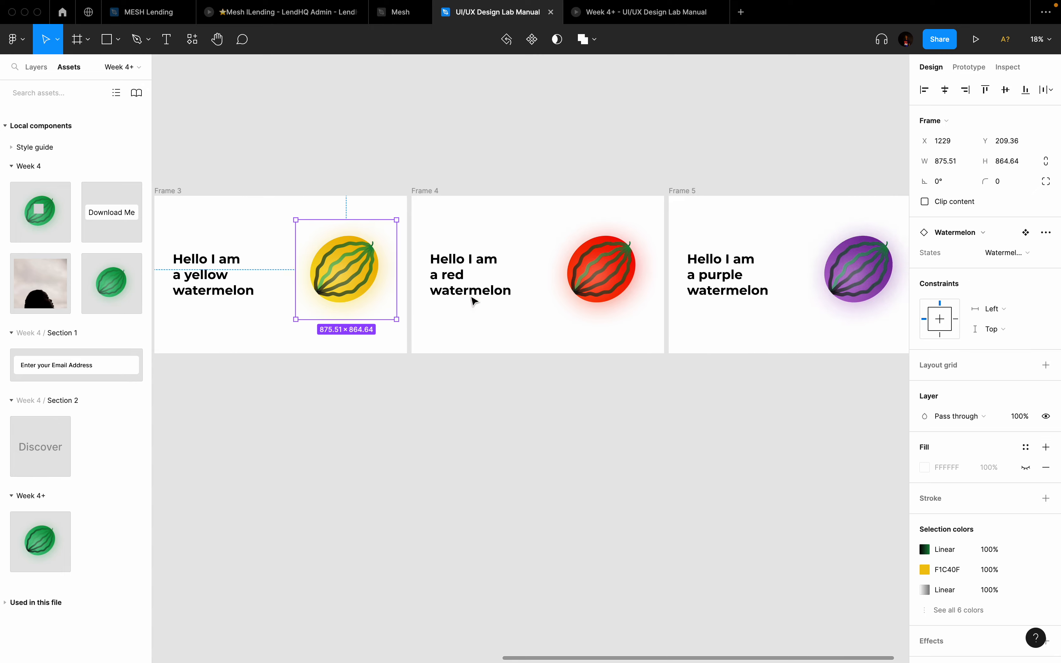
Step: Select the red, purple and green watermelons across the frames
scroll(349, 291, "left", 8)
scroll(351, 290, "right", 4)
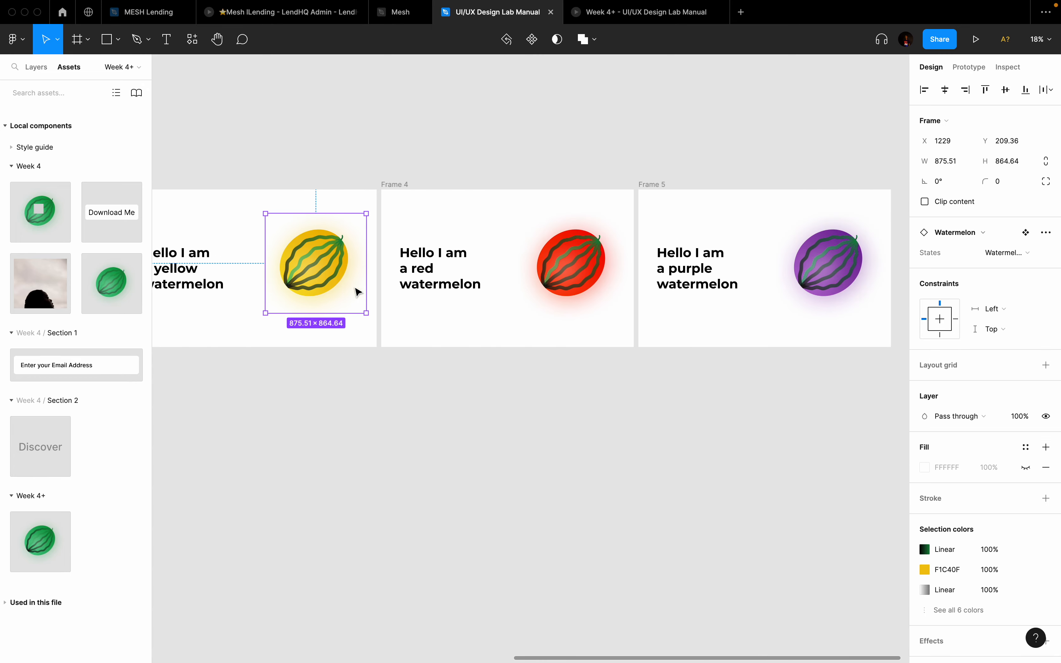
left_click(553, 272, "shift")
left_click(835, 275, "shift")
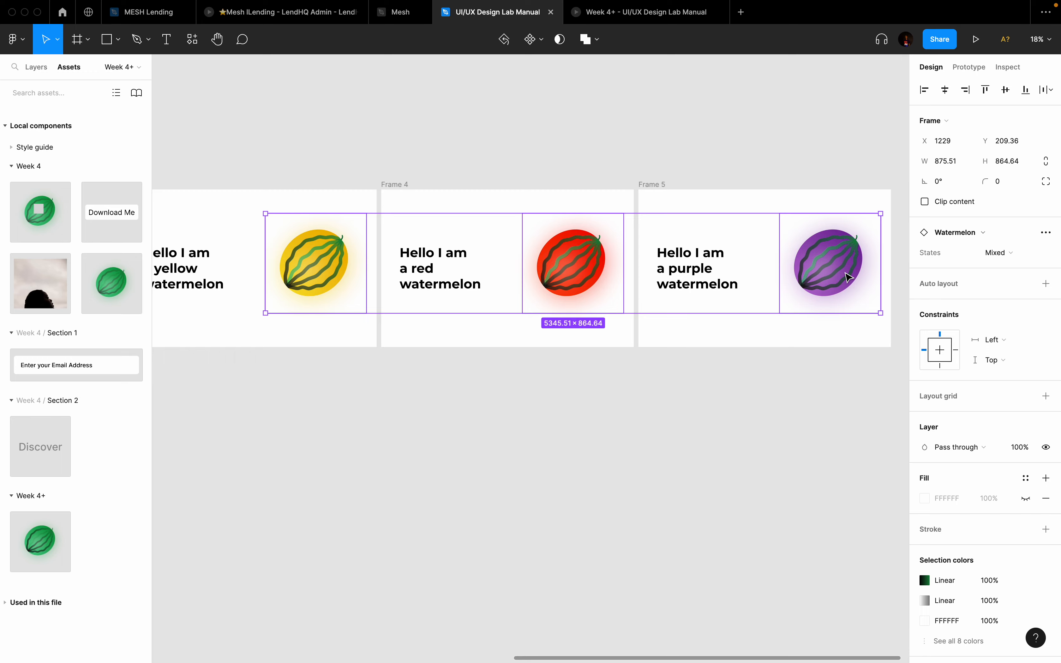
scroll(848, 278, "left", 10)
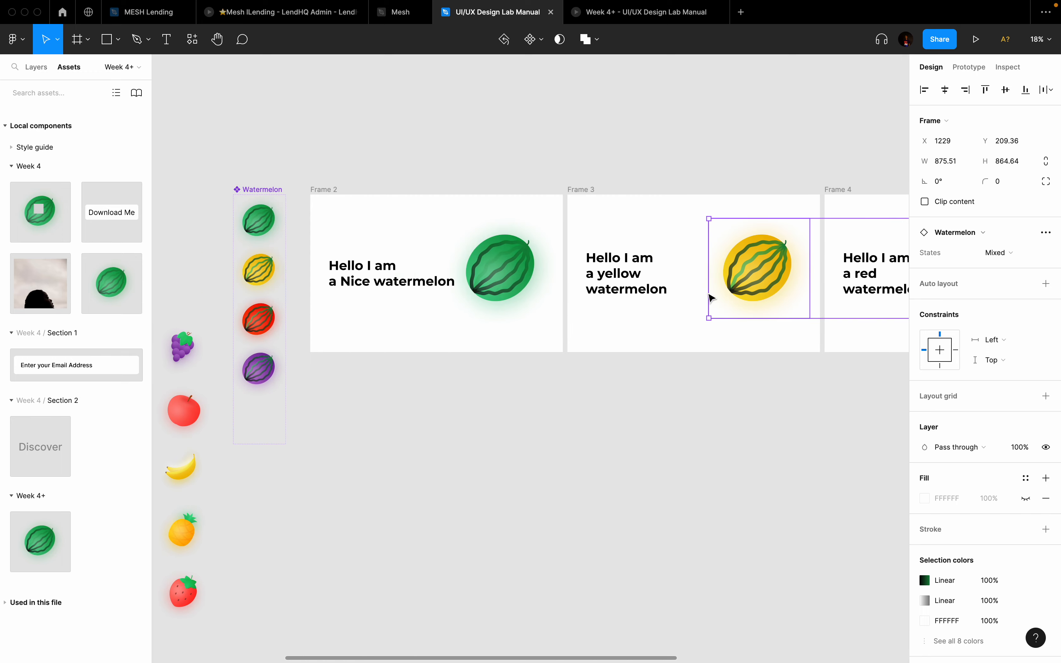
left_click(494, 273)
scroll(495, 274, "down", 3)
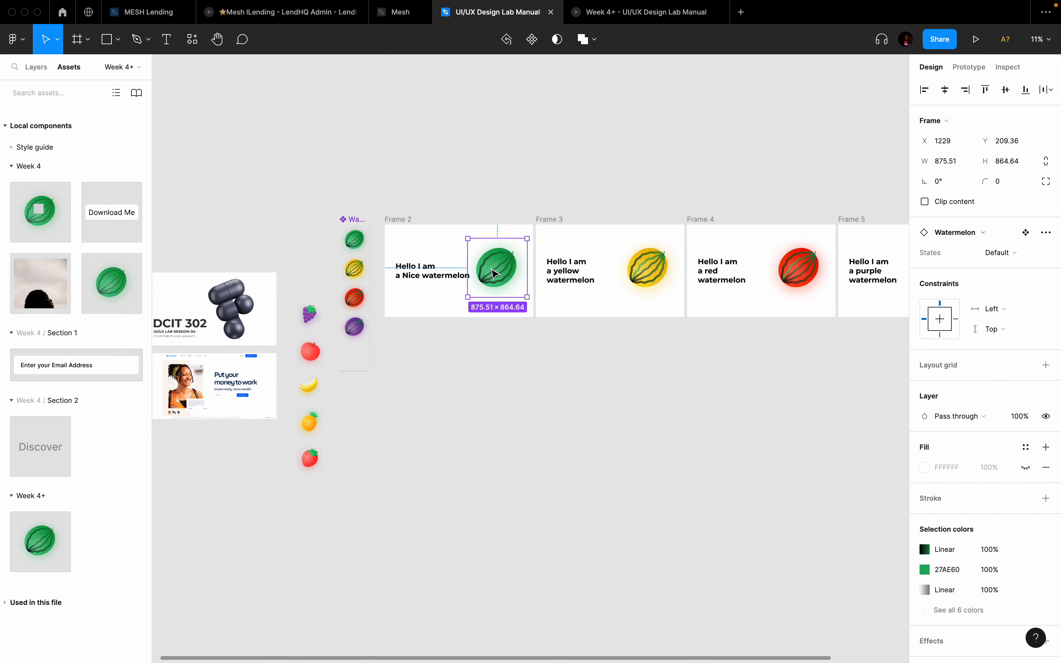
scroll(495, 273, "left", 2)
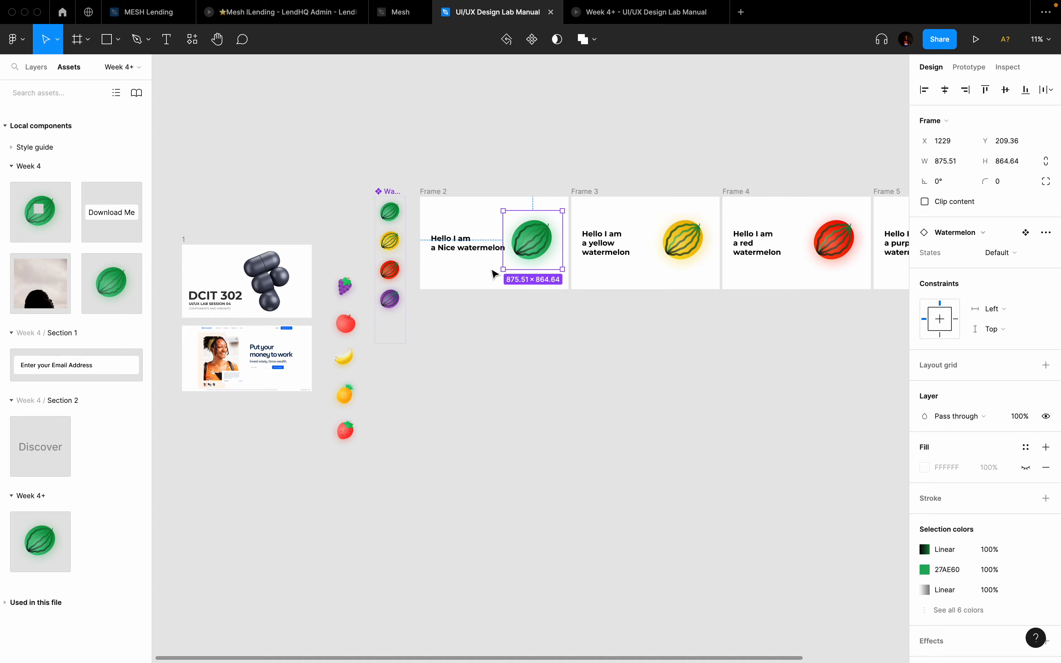
scroll(494, 274, "down", 4)
scroll(368, 204, "up", 2)
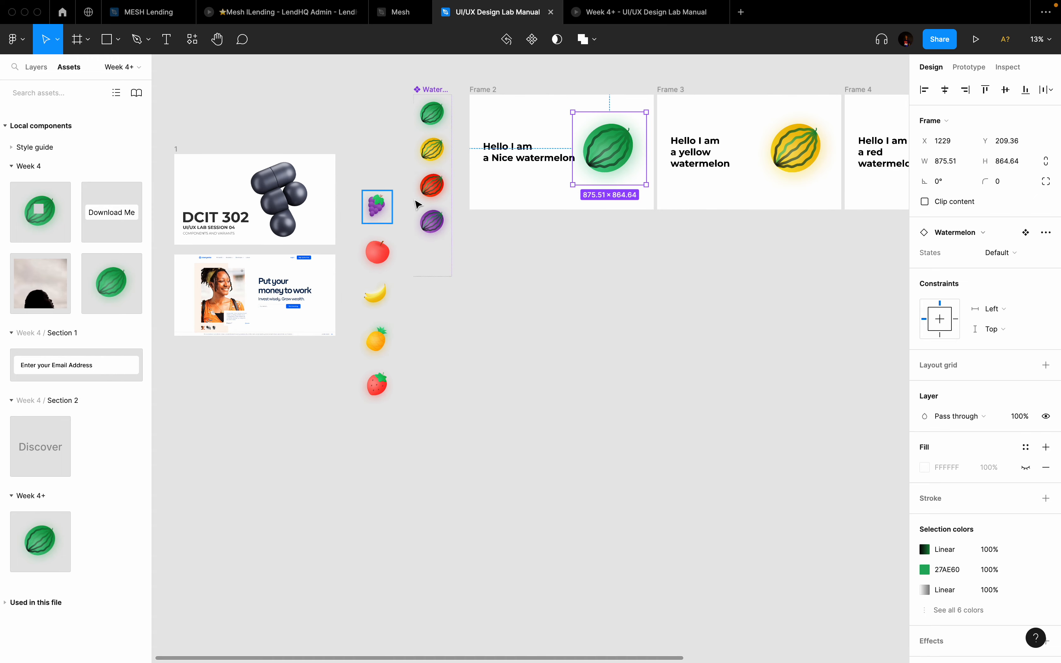
Step: Move the whole Watermelon variant set up out of the way
left_click(429, 89)
scroll(429, 89, "up", 5)
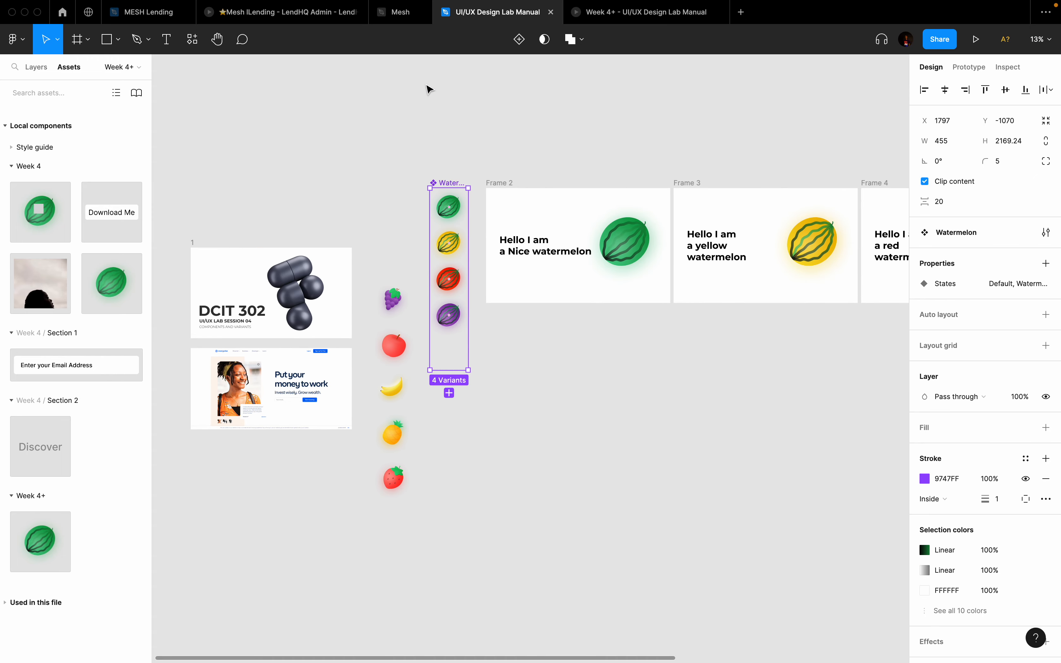
left_click_drag(453, 217, 365, 60)
scroll(484, 314, "down", 5)
scroll(392, 178, "up", 4)
scroll(393, 182, "down", 3)
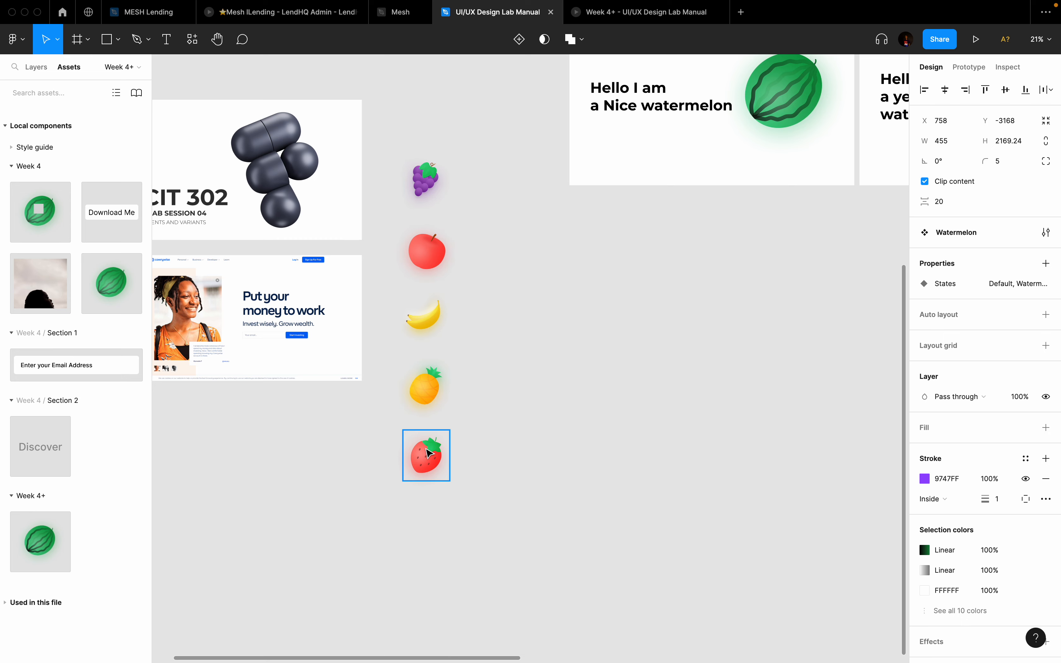
scroll(429, 454, "down", 2)
Step: Combine the grape, apple, banana, pineapple and strawberry icons into component set Component 1
left_click_drag(401, 173, 482, 492)
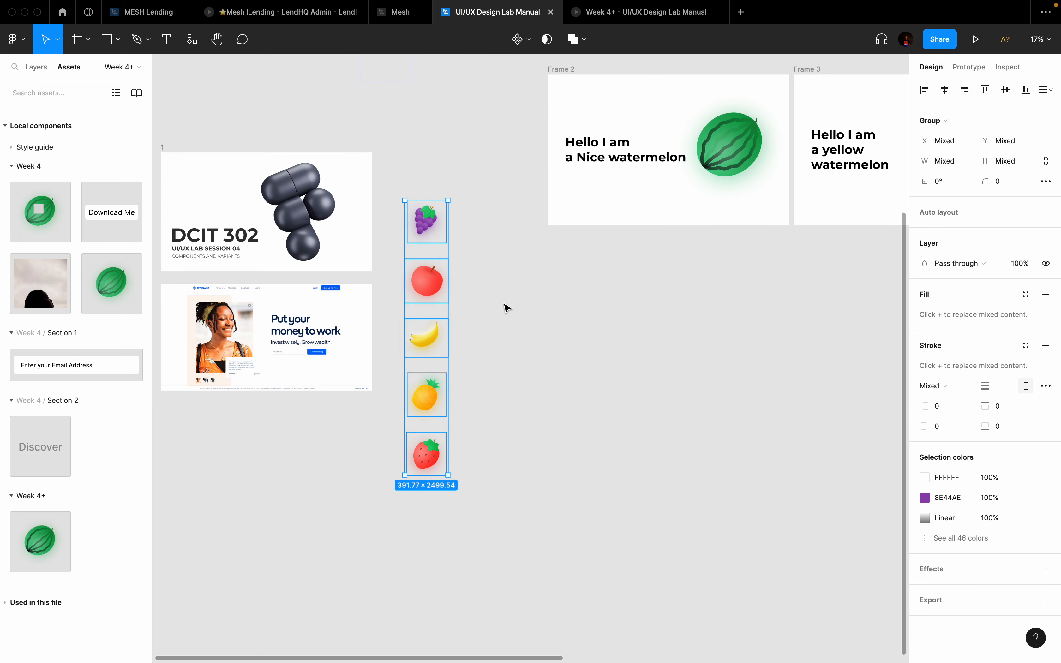
left_click(526, 40)
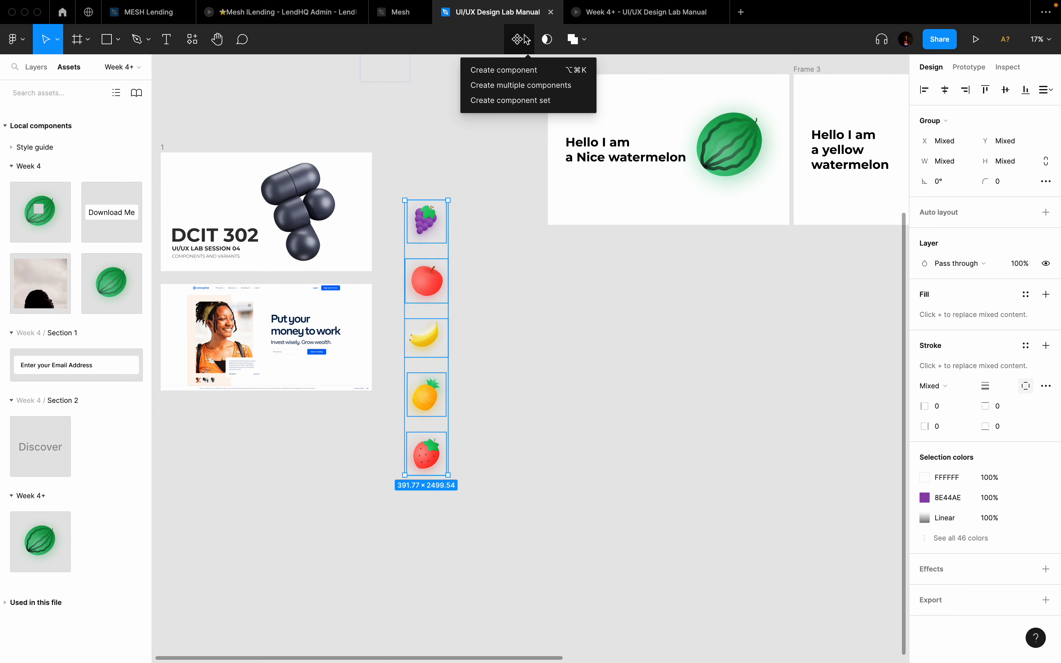
left_click(519, 100)
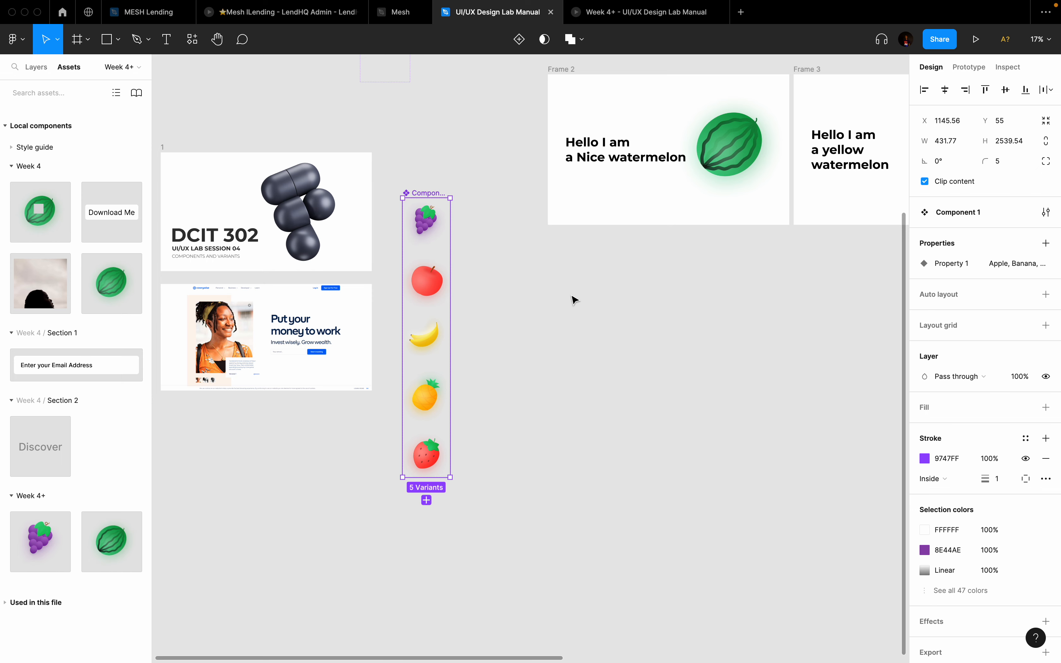
scroll(574, 301, "down", 3)
Step: Copy Frame 2 below the original as Frame 6 and delete its watermelon
left_click(570, 124)
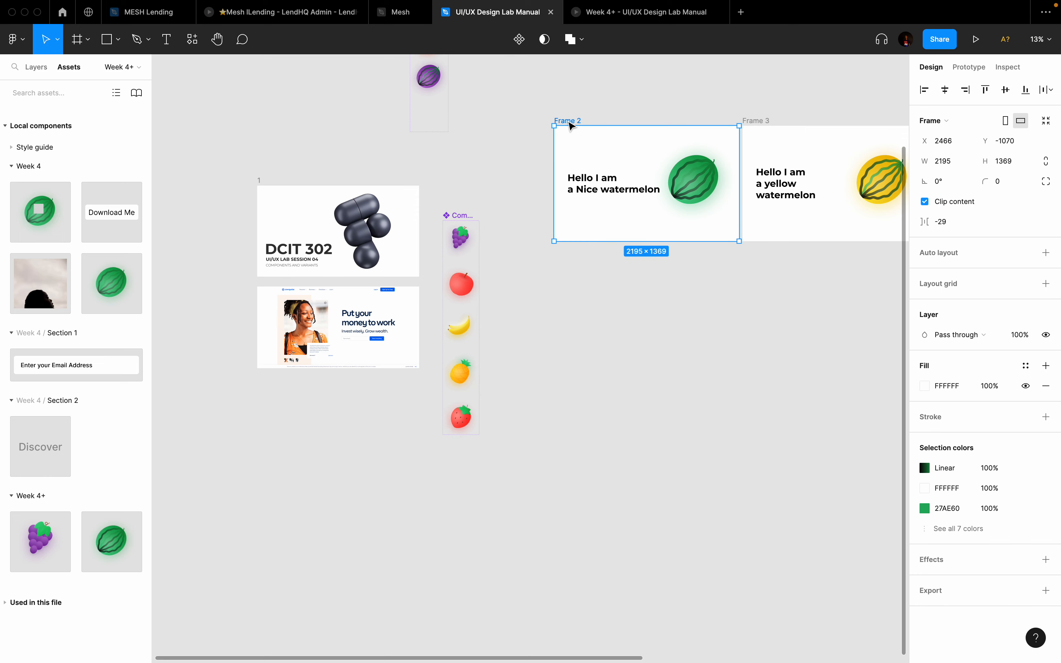
left_click_drag(570, 124, 570, 280)
left_click(701, 348)
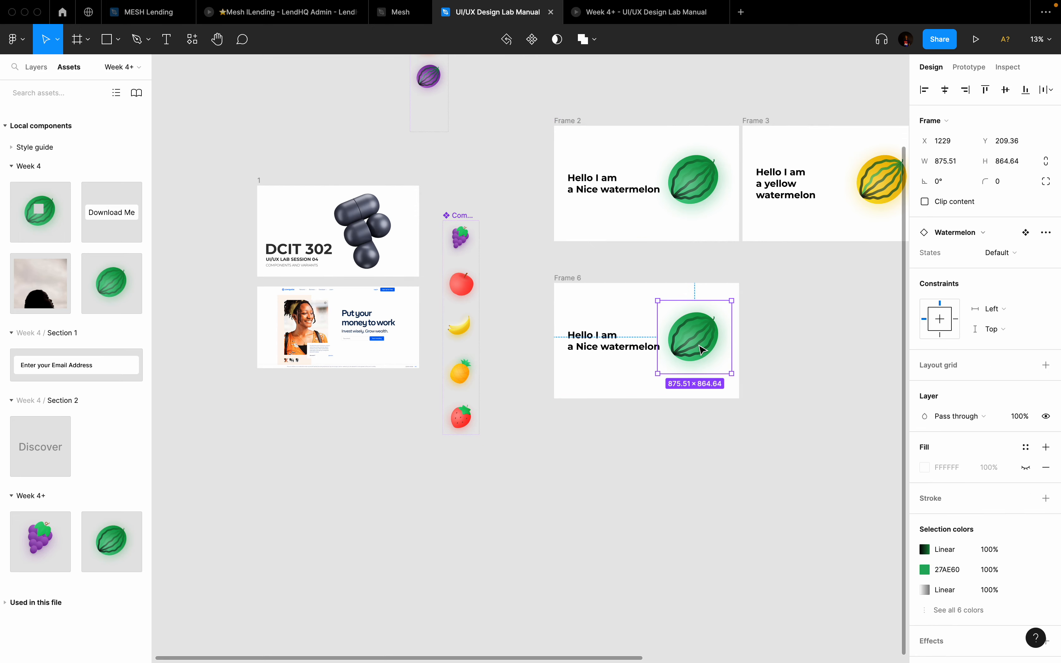
key("Delete")
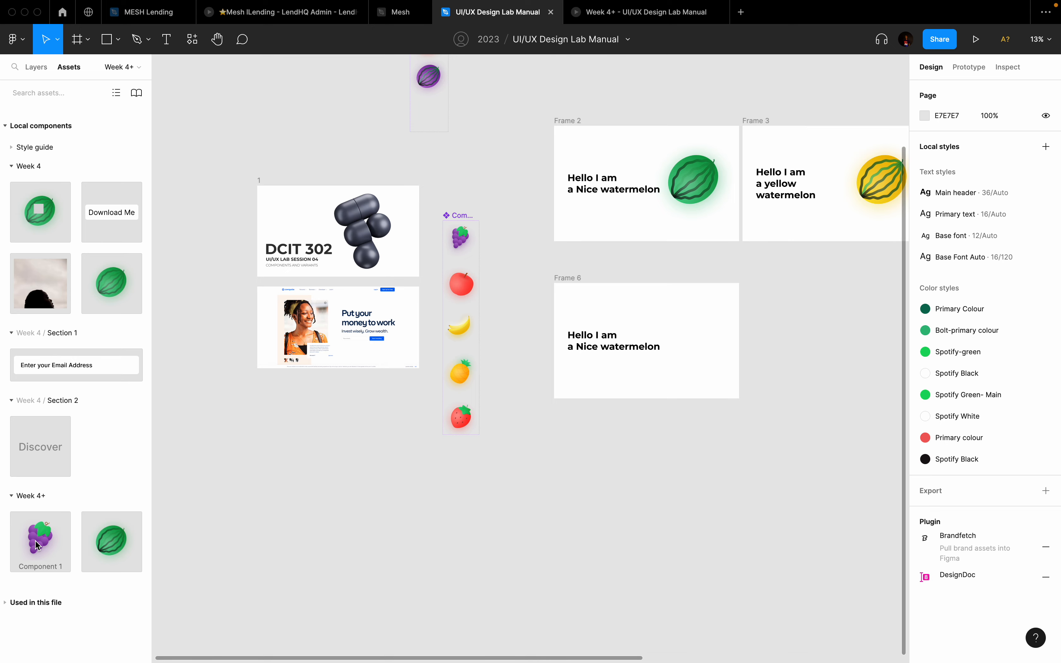
Step: Place a Component 1 grape instance in Frame 6 and scale it up proportionally
left_click_drag(36, 545, 691, 346)
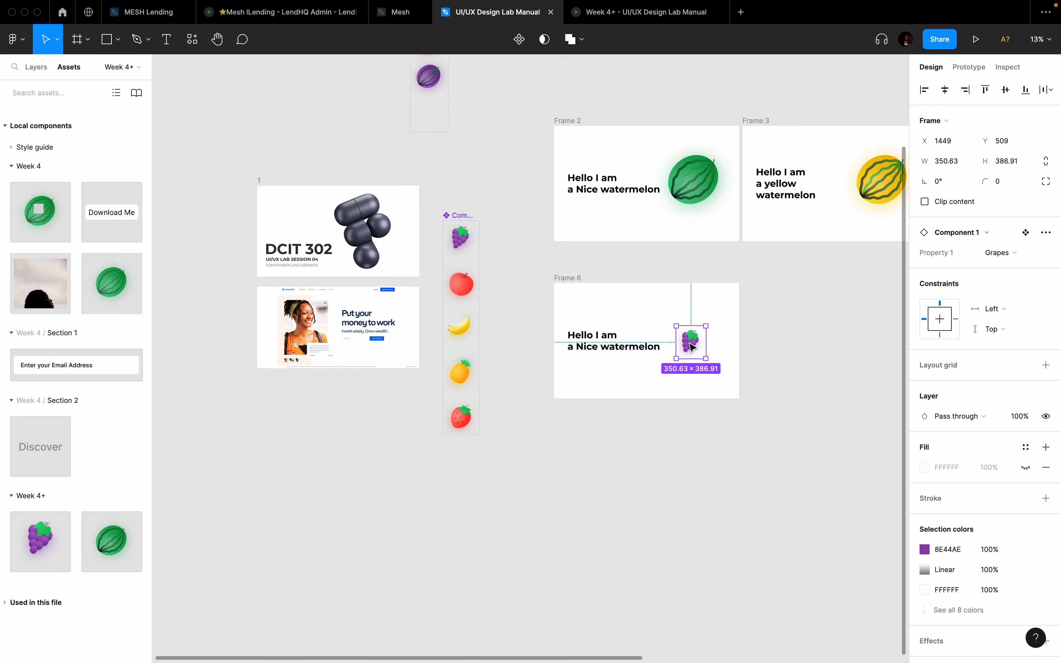
scroll(691, 346, "up", 3)
key("k")
key("alt")
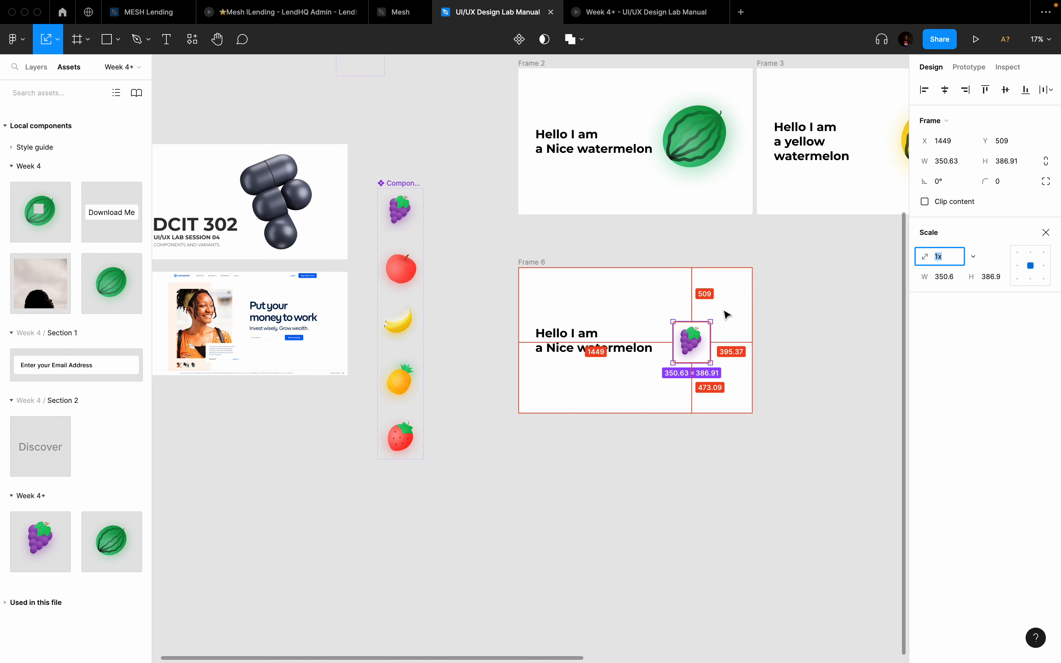
left_click_drag(711, 321, 733, 287)
key("v")
Step: Inspect the Apple, Banana, Pineapple and Strawberries variants of the fruit set
scroll(733, 288, "down", 2)
scroll(733, 287, "right", 1)
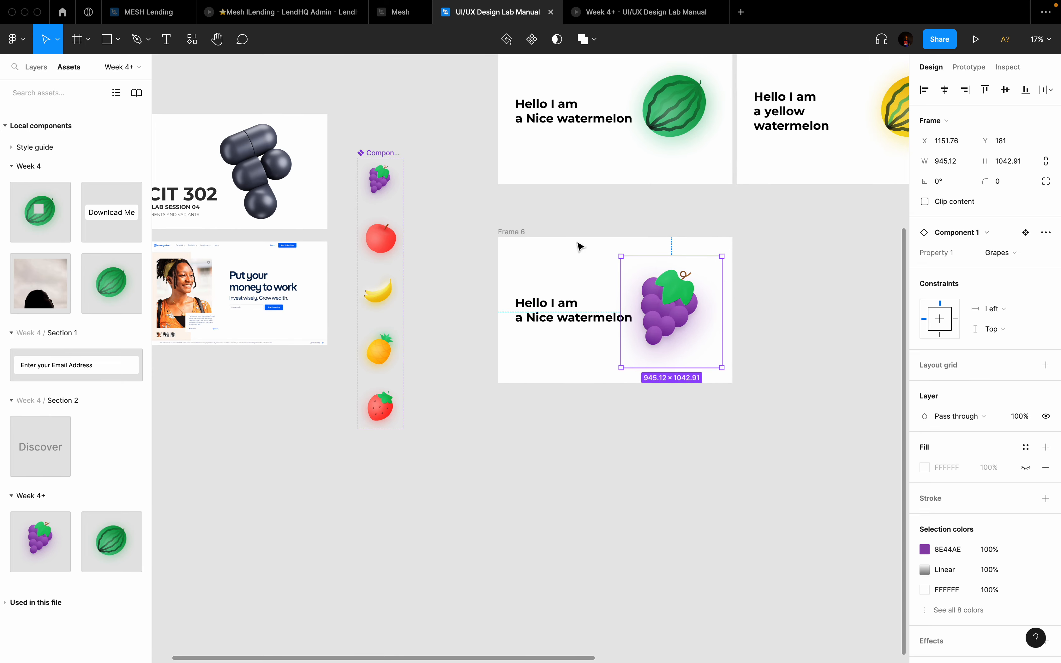
left_click(381, 243)
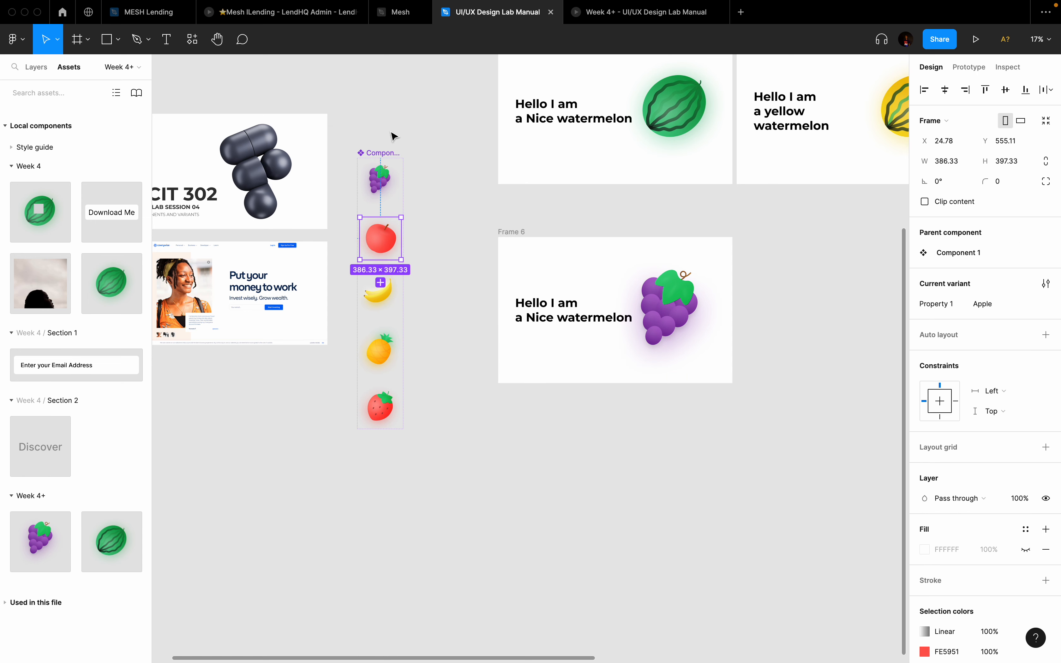
left_click(379, 306)
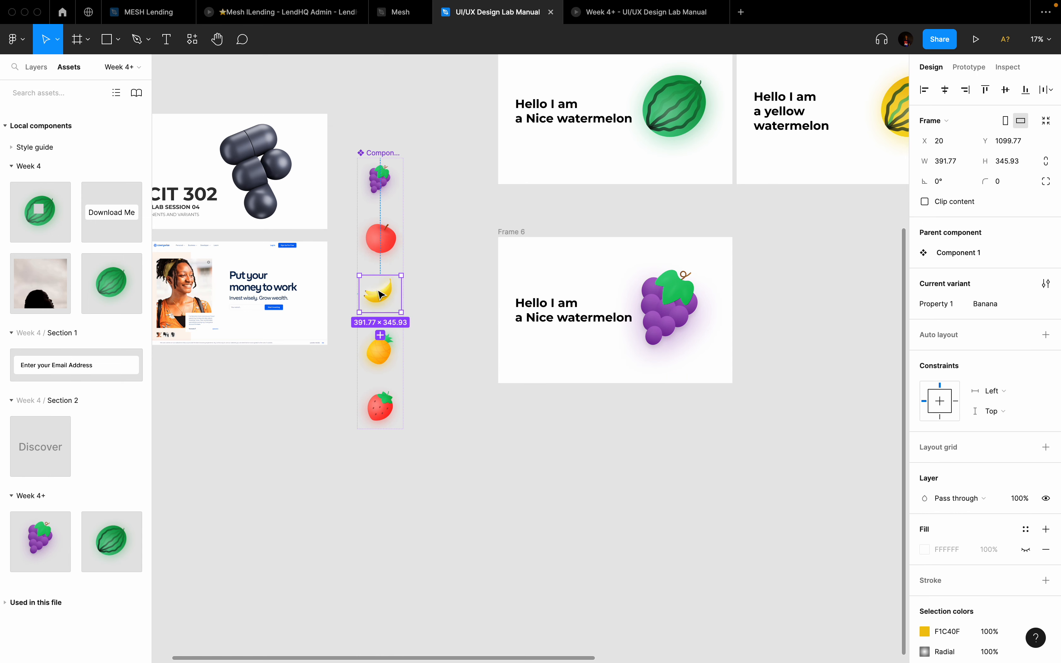
left_click(383, 239)
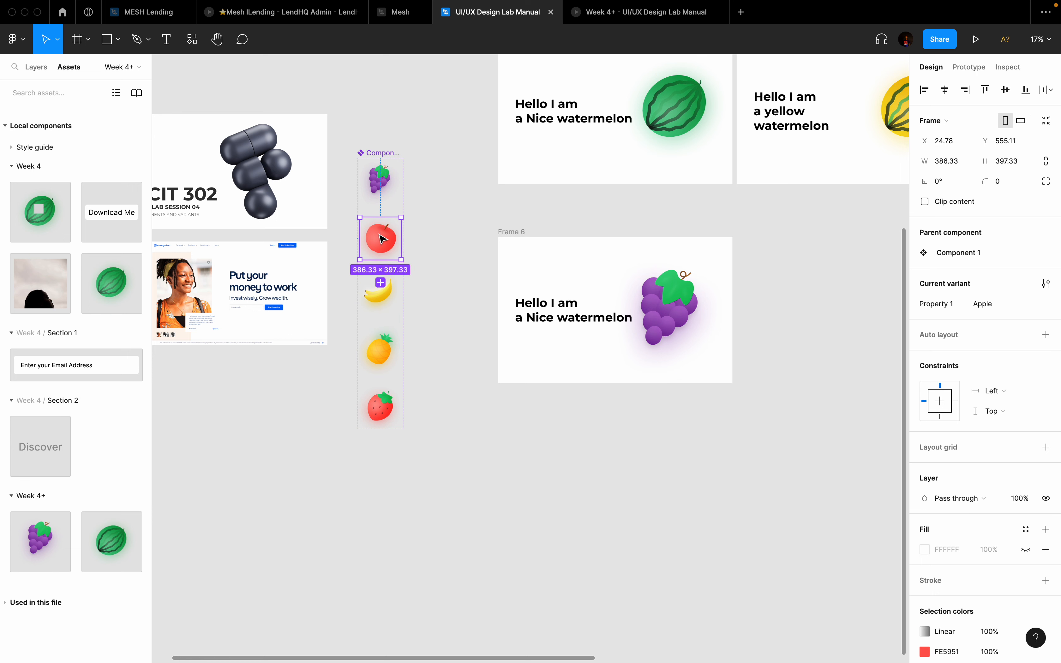
left_click(386, 297)
left_click(381, 355)
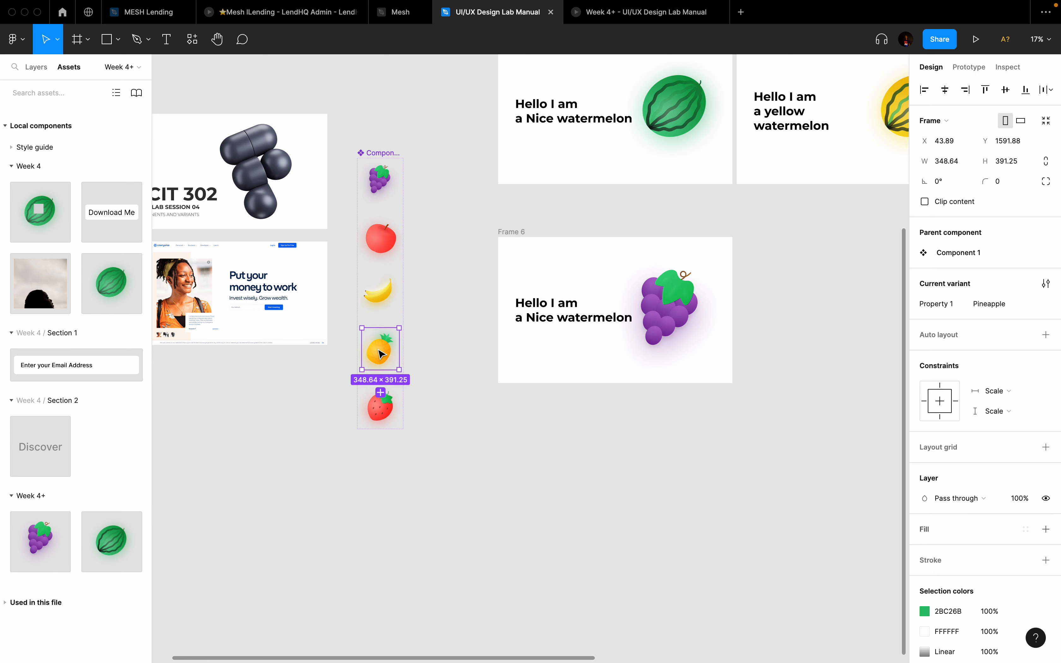
left_click(384, 408)
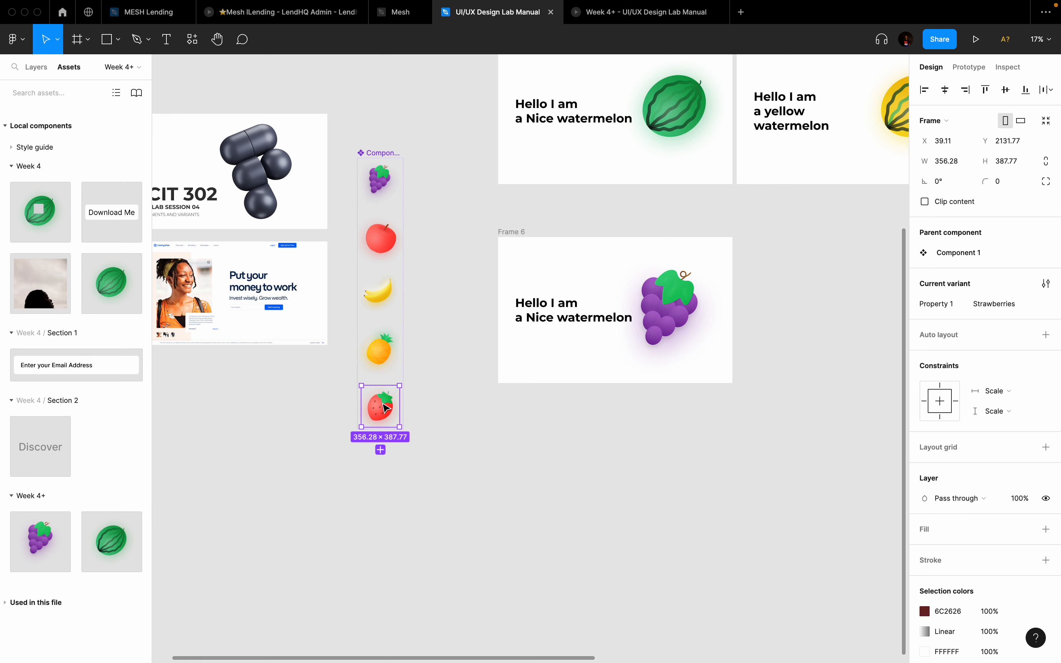
Step: Swap Frame 6's fruit instance to Apple and duplicate the frame as Frame 7
left_click(679, 300)
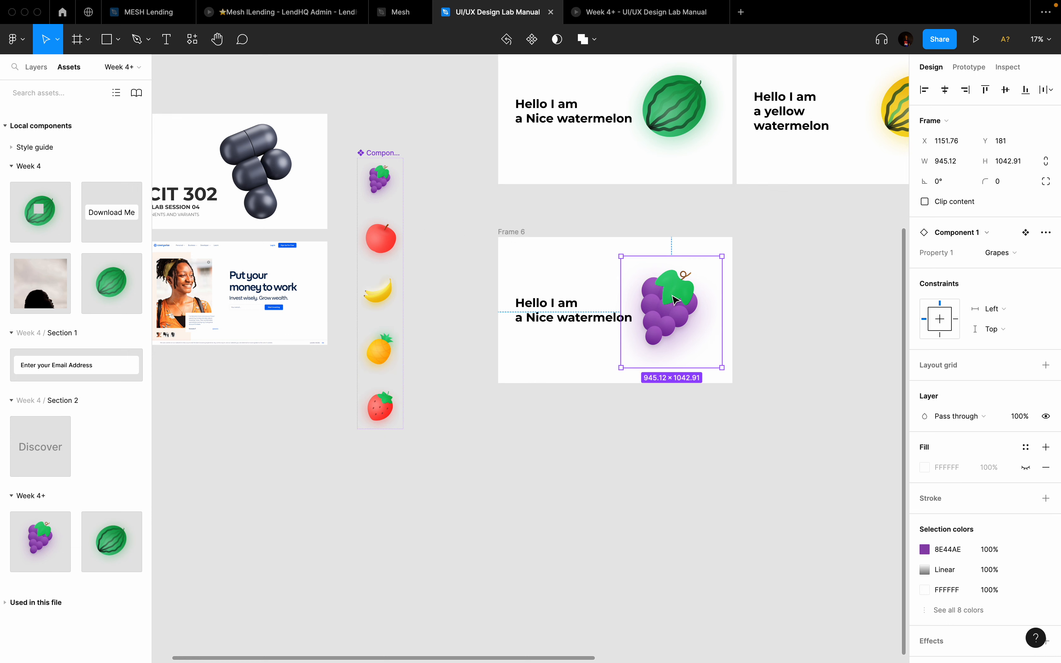
left_click(1018, 255)
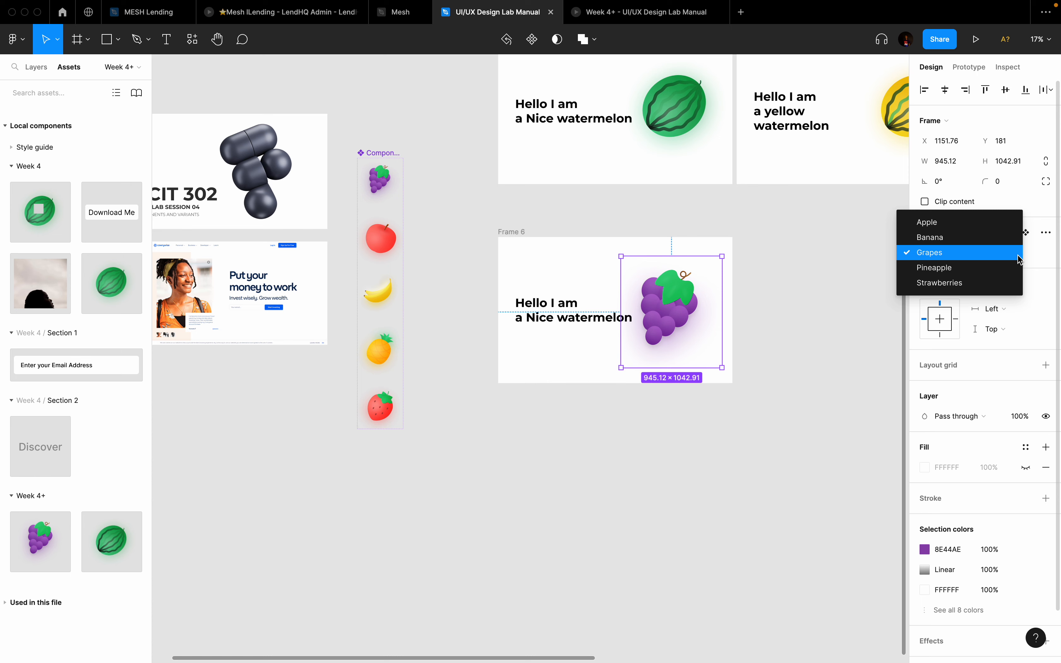
left_click(938, 222)
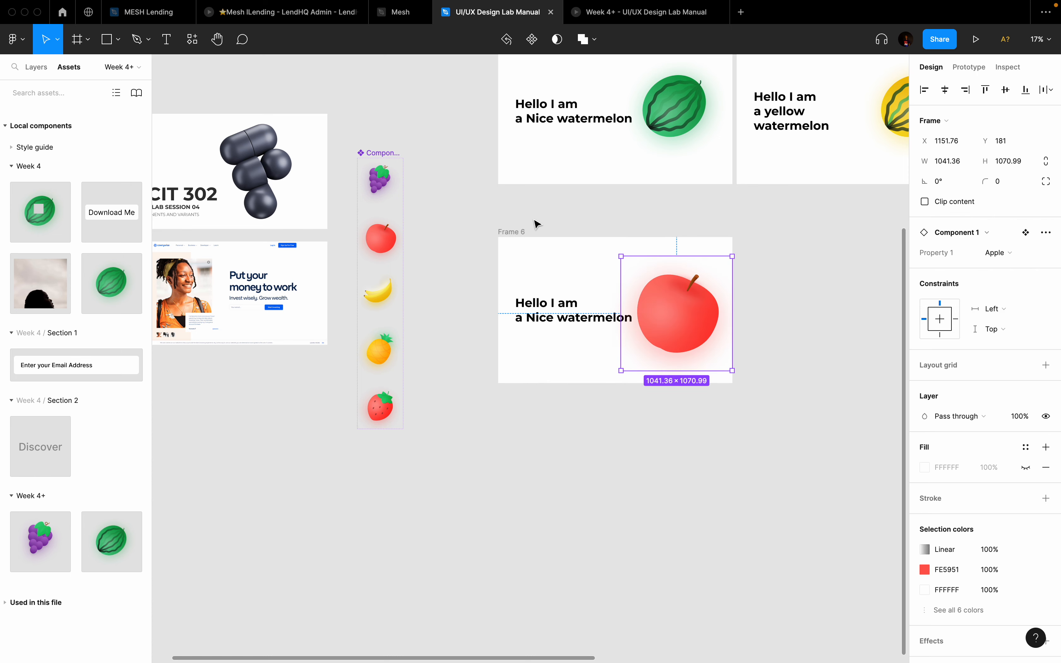
left_click(520, 236)
key("ctrl+d")
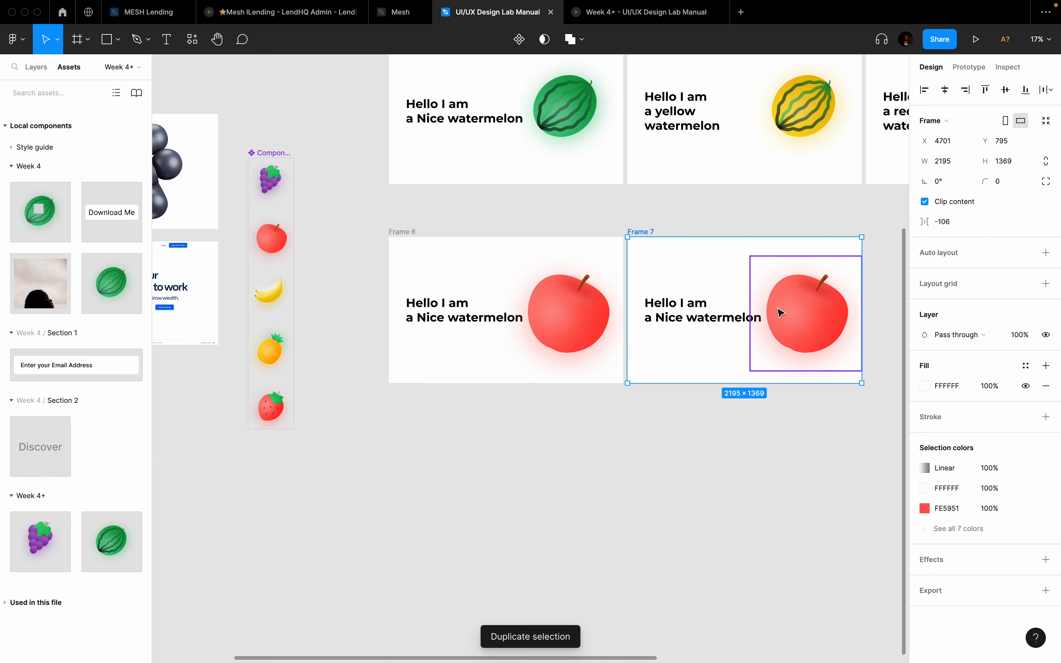
Step: Switch Frame 7's fruit instance to the Strawberries variant
left_click(796, 331)
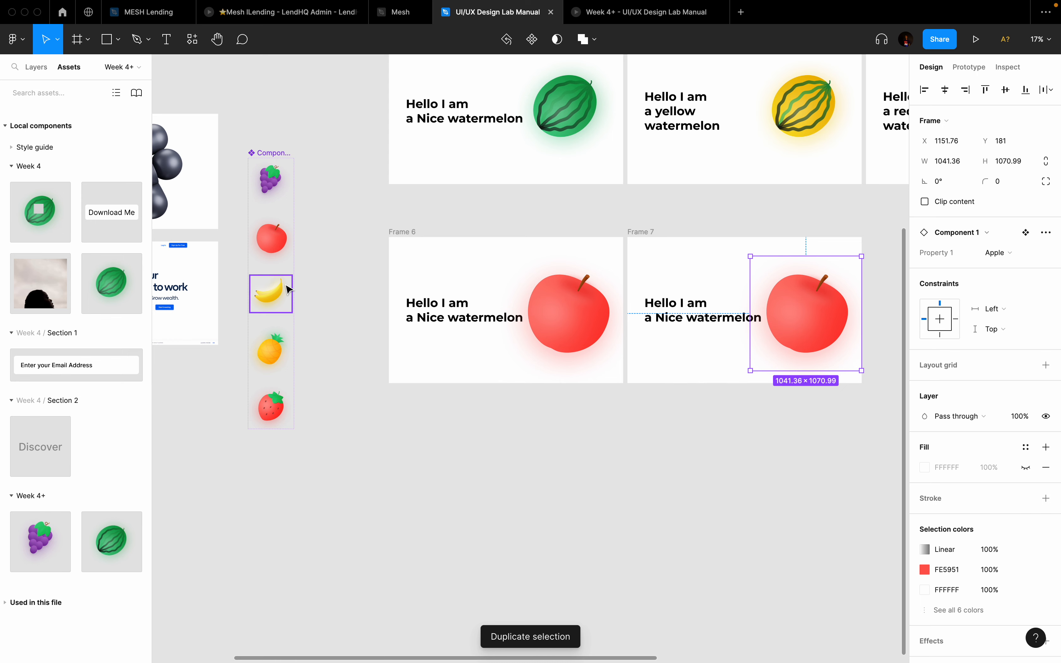
left_click(272, 239)
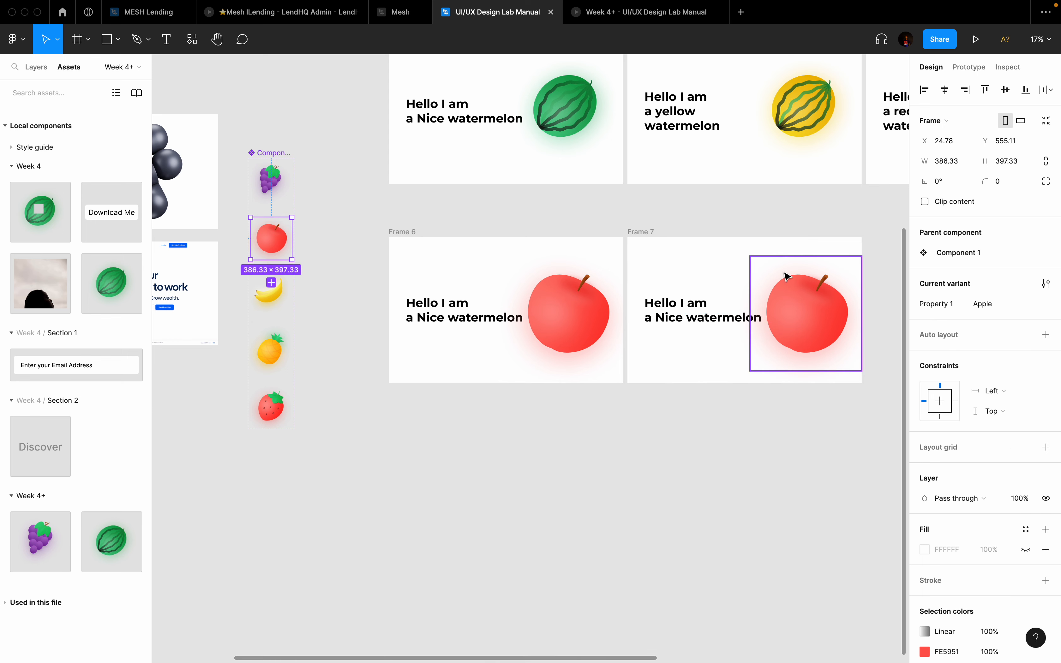
left_click(714, 263)
left_click(806, 309)
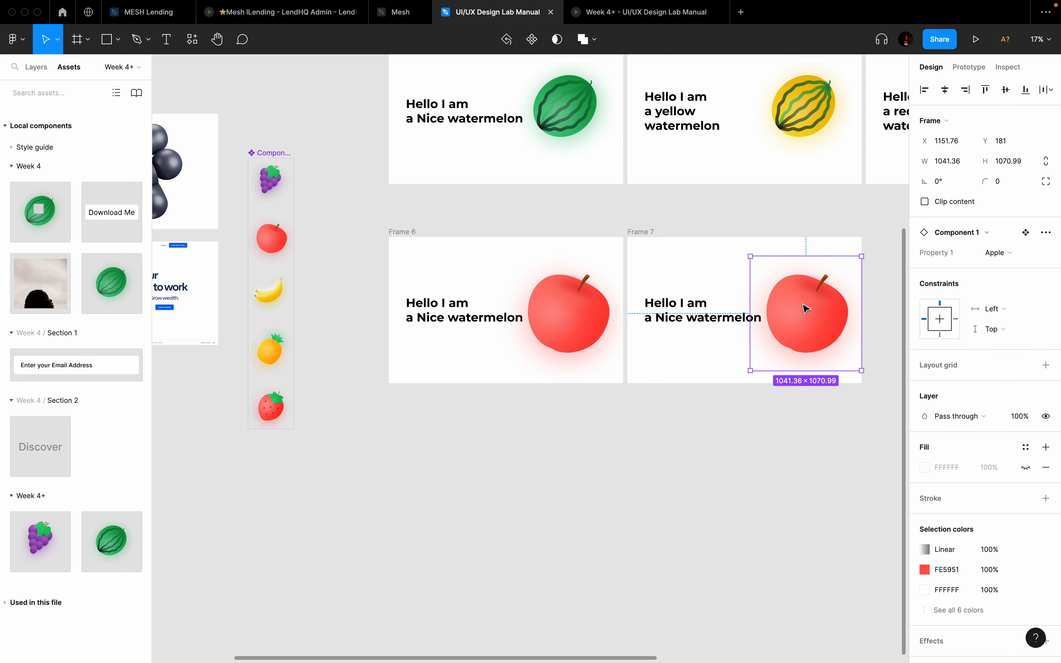
scroll(806, 309, "right", 5)
scroll(806, 309, "down", 1)
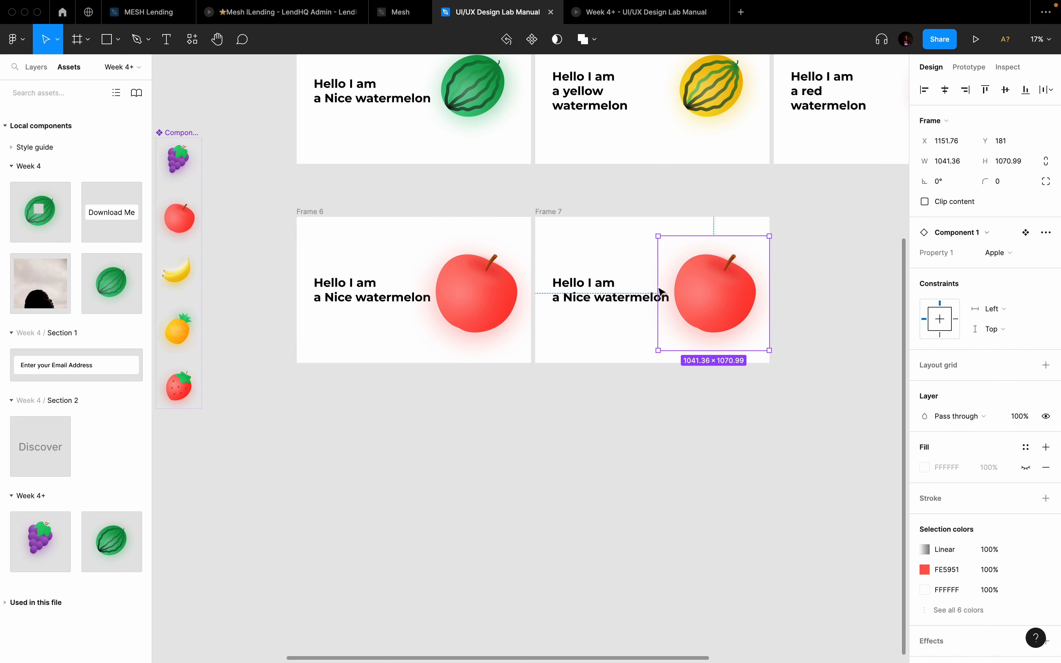
left_click(984, 259)
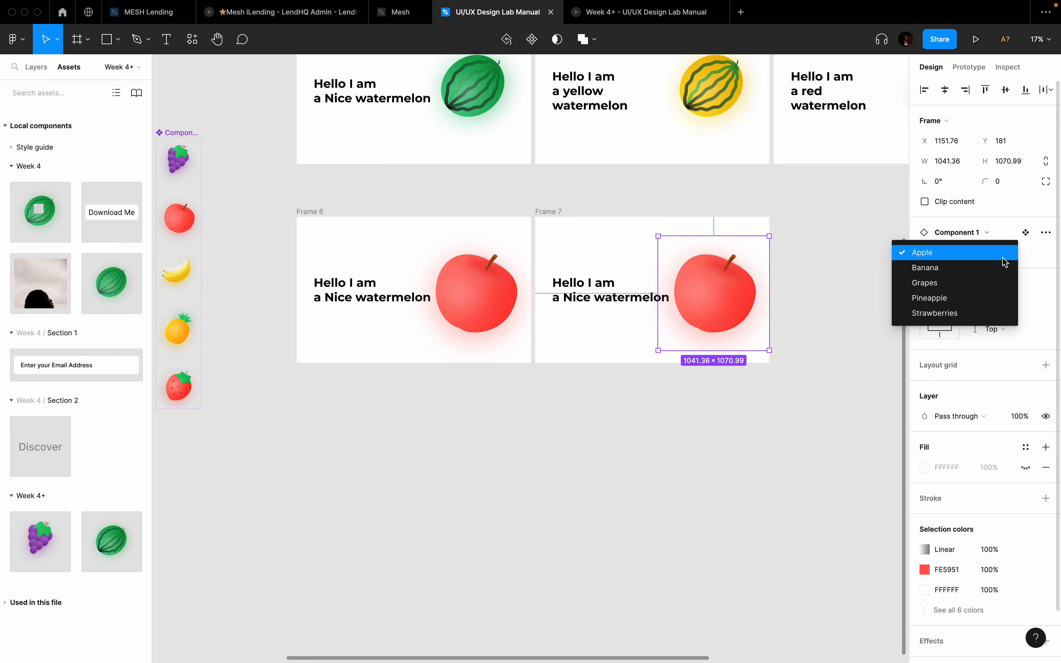
left_click(932, 302)
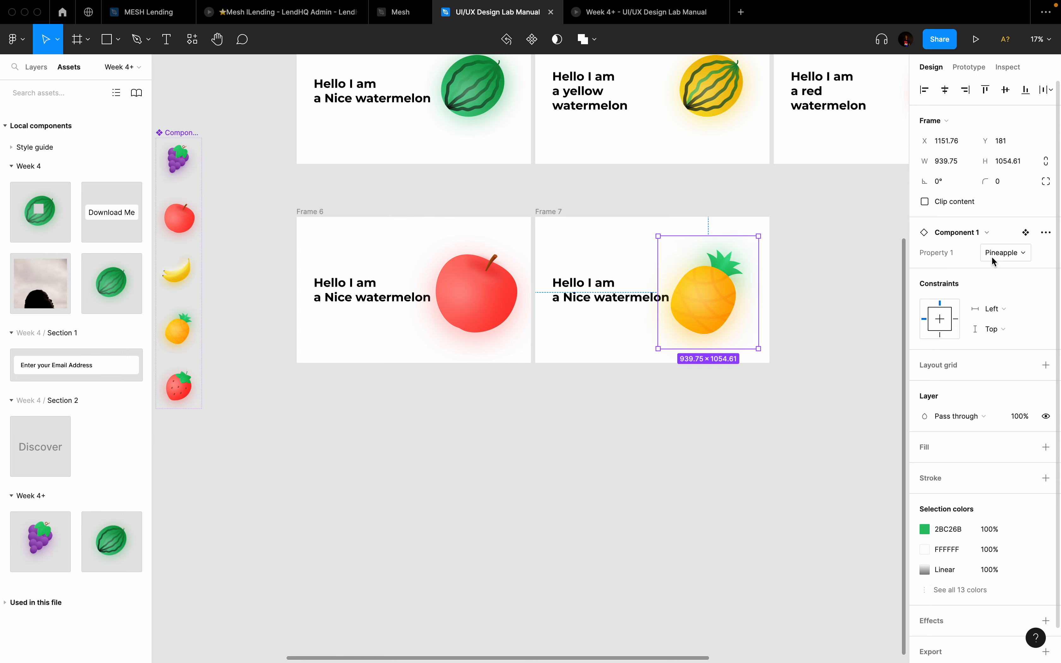
left_click(1019, 251)
left_click(963, 268)
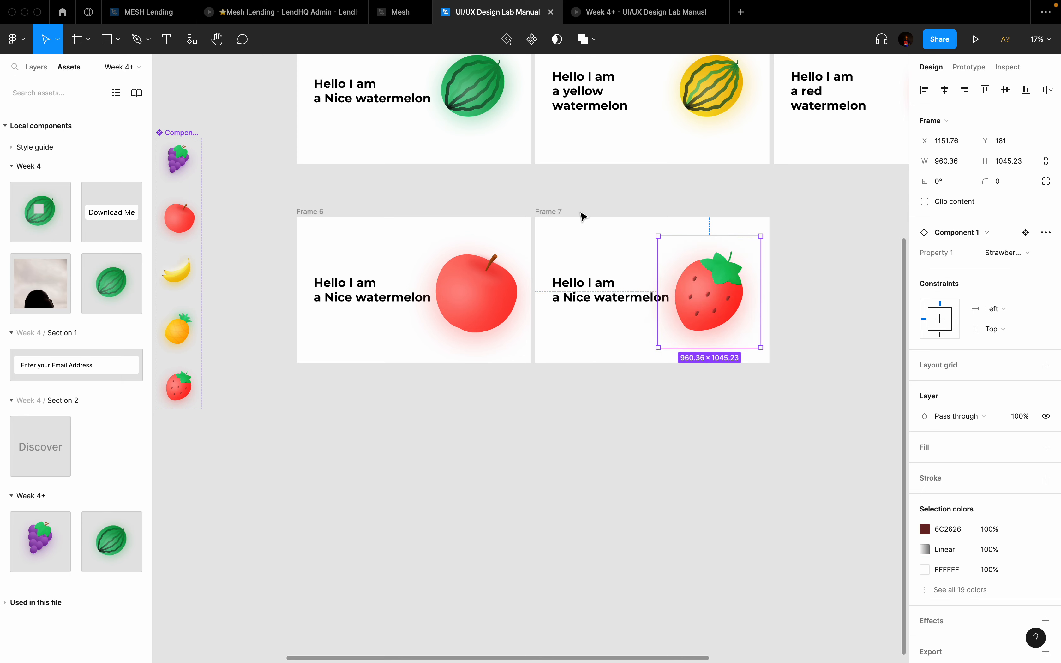
Step: Duplicate Frame 7 as Frame 8 and change its fruit to Pineapple
left_click(564, 213)
key("super+d")
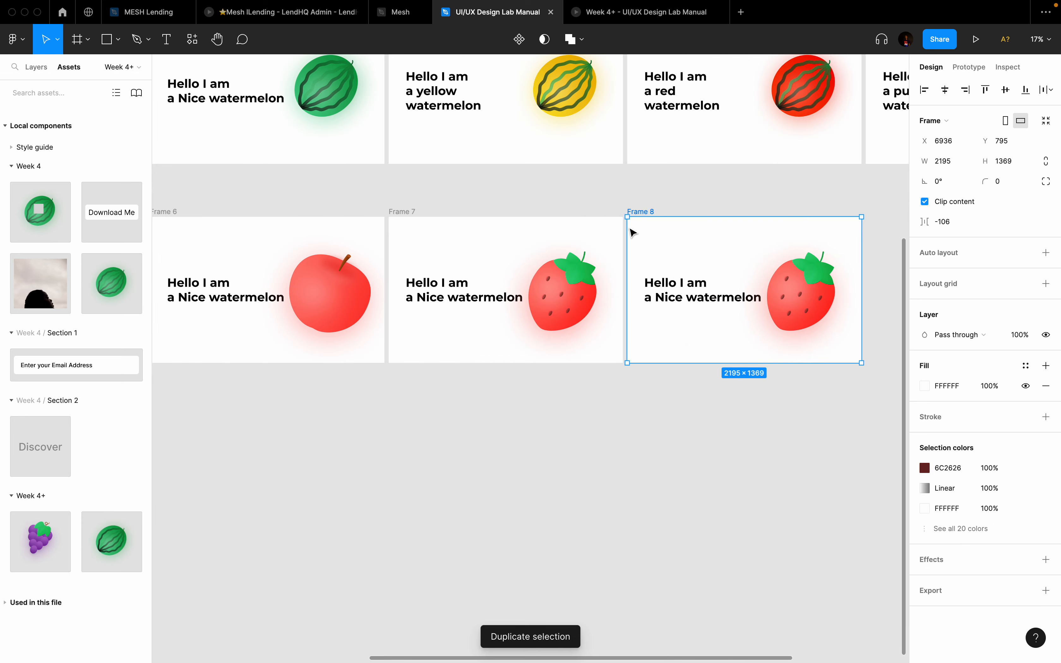
left_click(804, 291)
left_click(1010, 255)
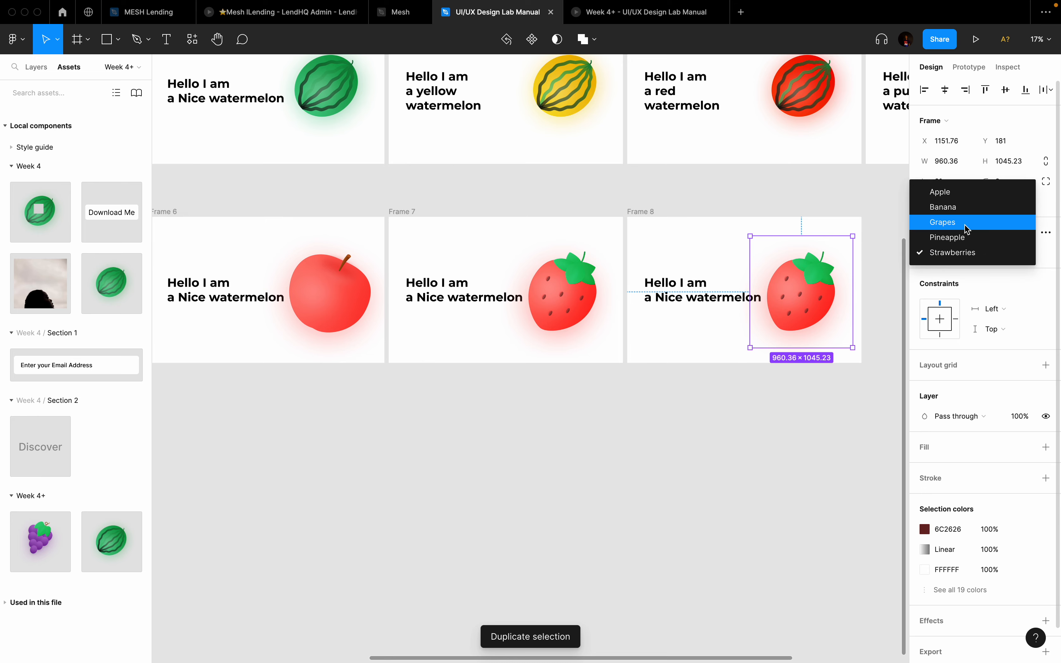
left_click(952, 237)
Step: Move the five-variant fruit component set beside the watermelon set
left_click(690, 527)
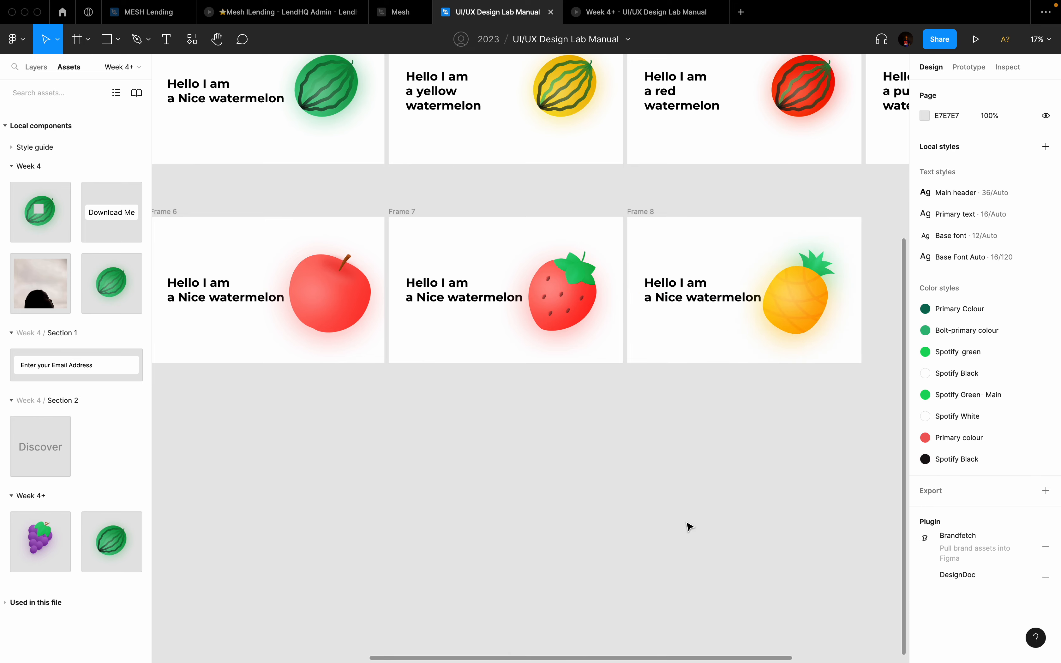
scroll(690, 527, "down", 5)
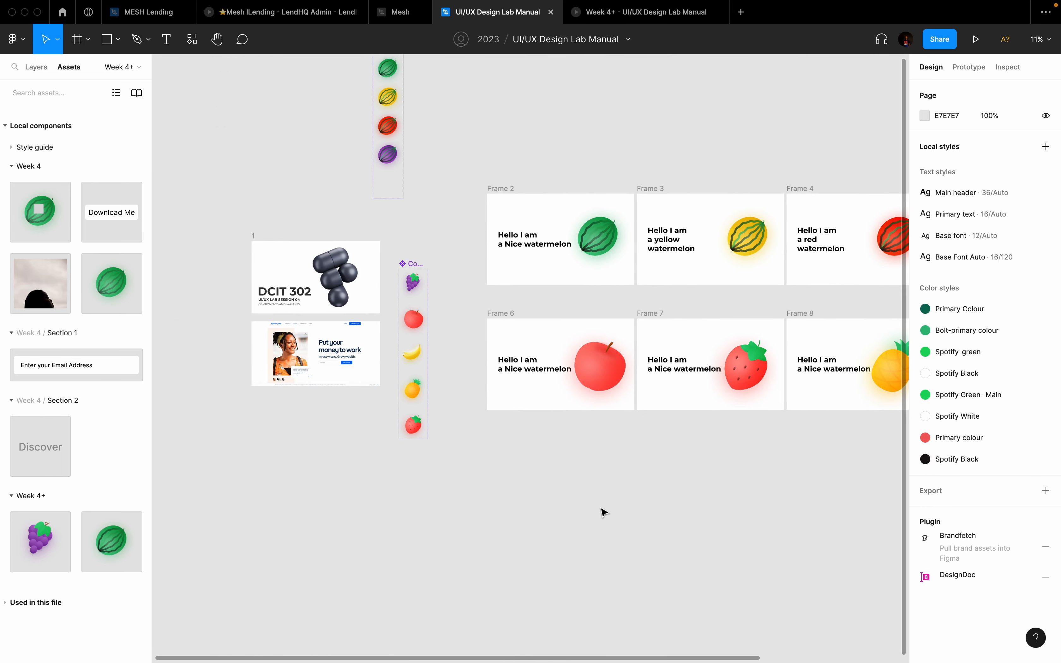
scroll(509, 407, "up", 2)
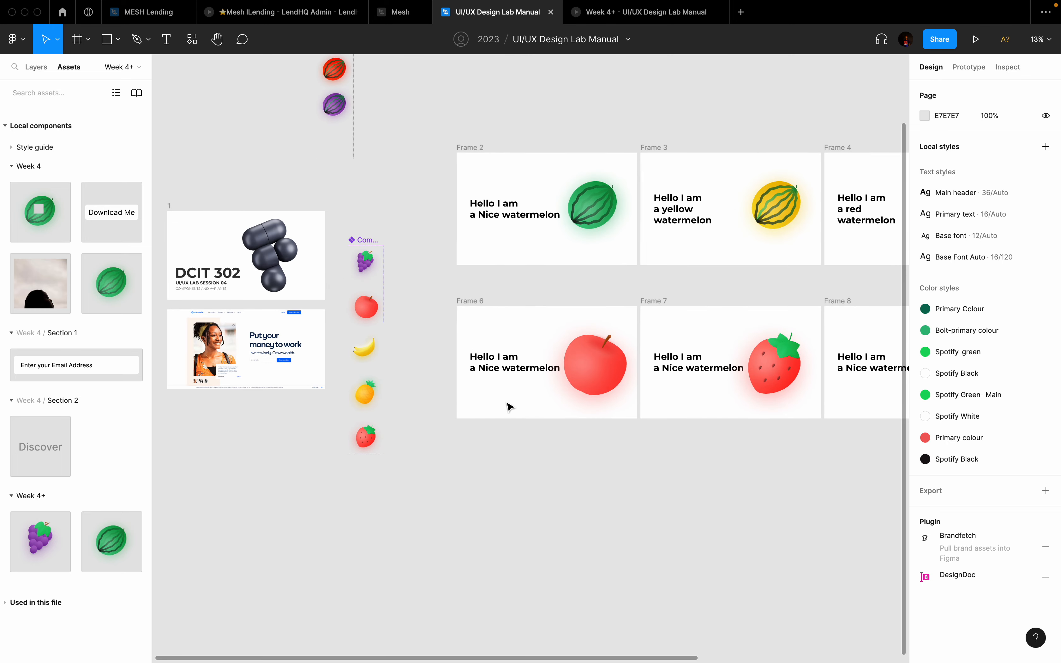
scroll(428, 325, "down", 3)
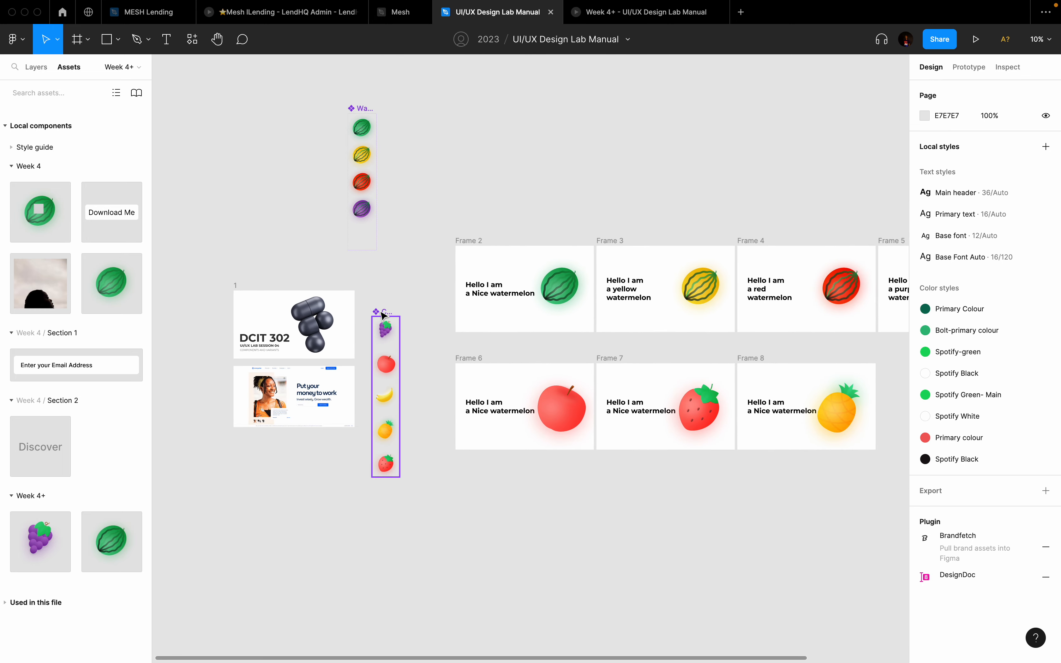
left_click_drag(382, 314, 400, 113)
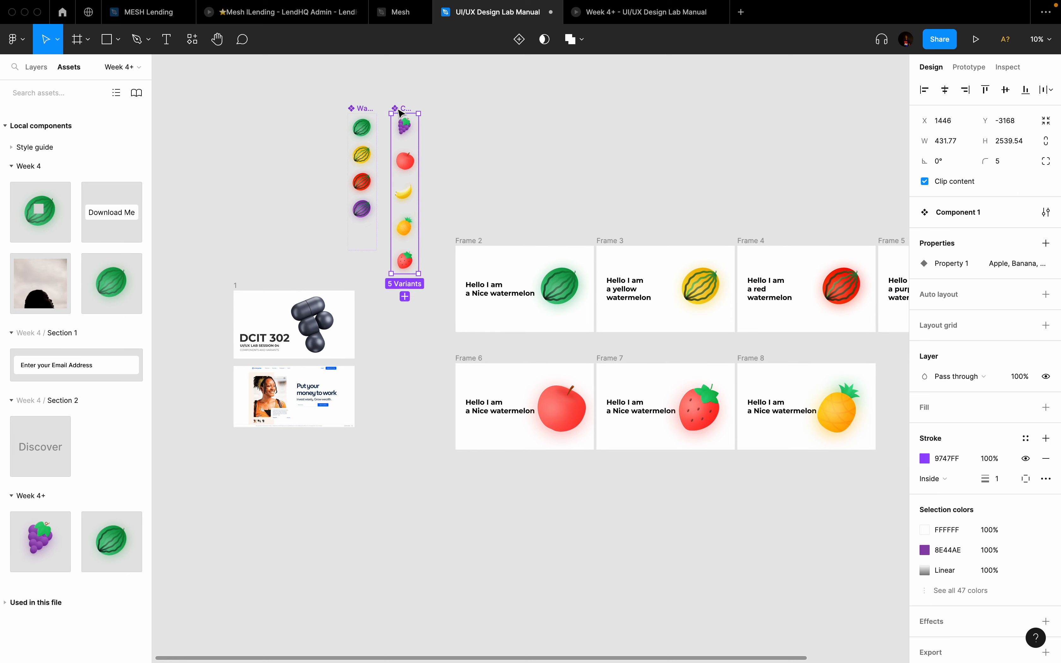
Step: Navigate to the Cowrywise homepage frame and hide the UI so it fills the view
scroll(521, 393, "down", 3)
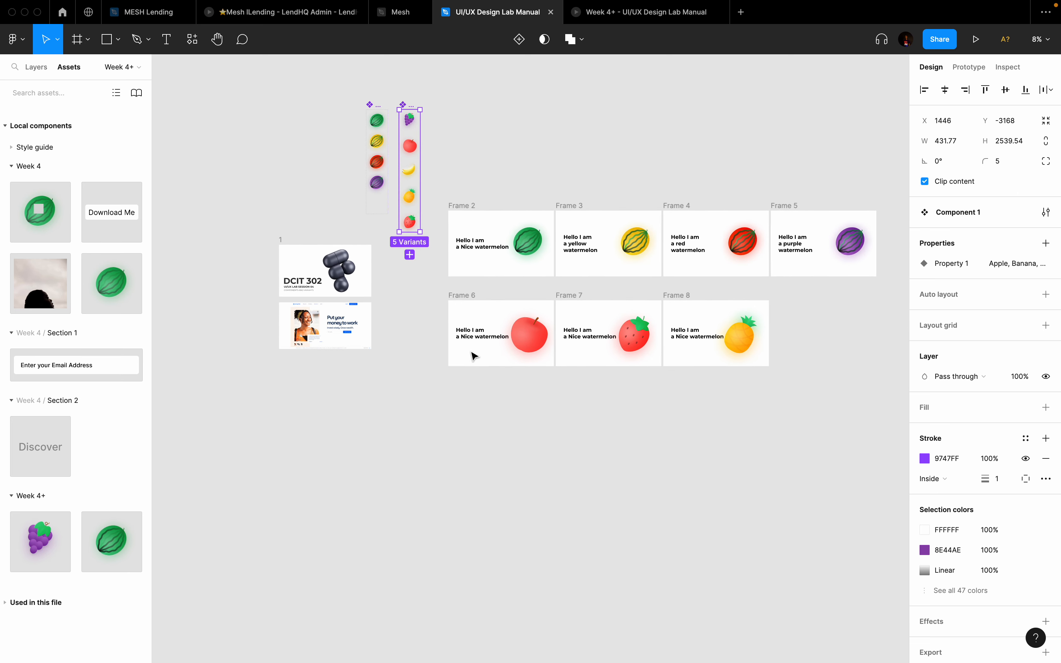
scroll(474, 355, "left", 5)
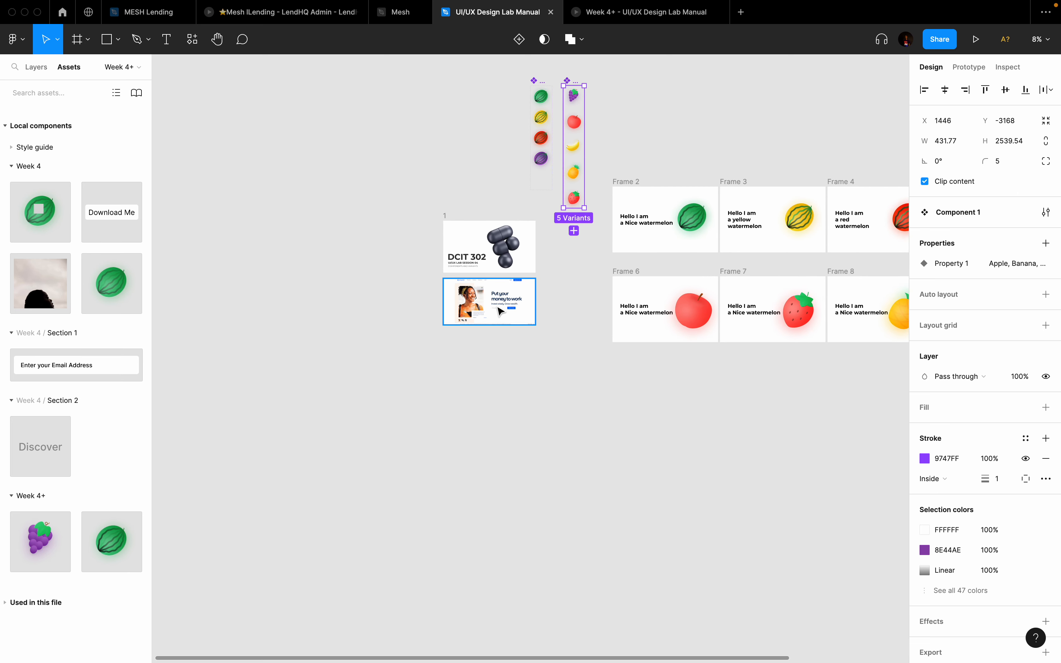
scroll(500, 310, "up", 5)
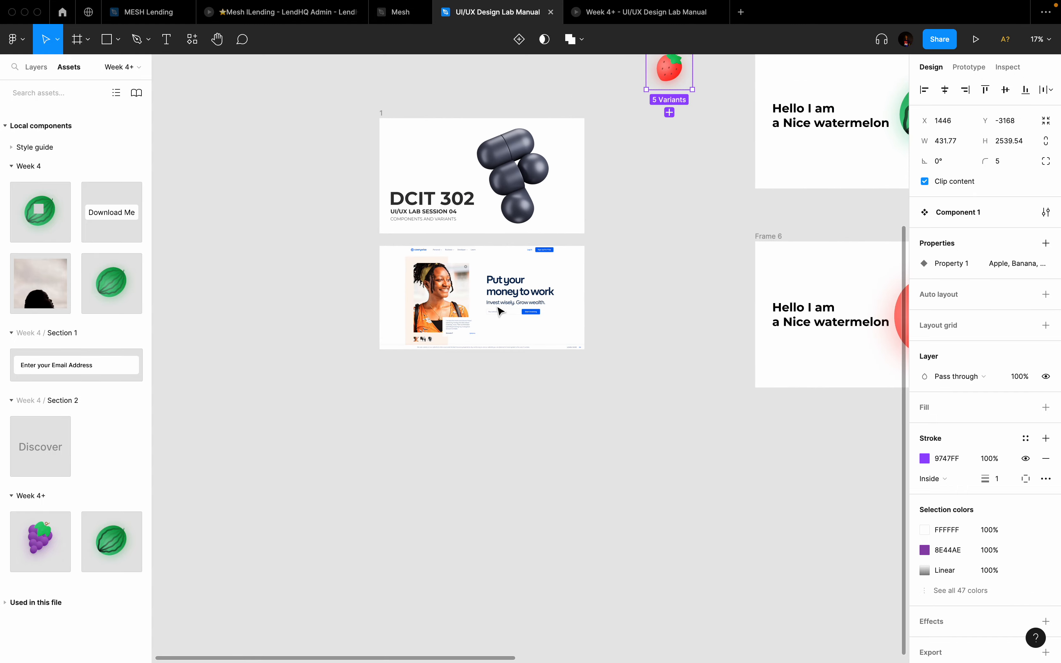
key("ctrl+Left")
key("ctrl+Right")
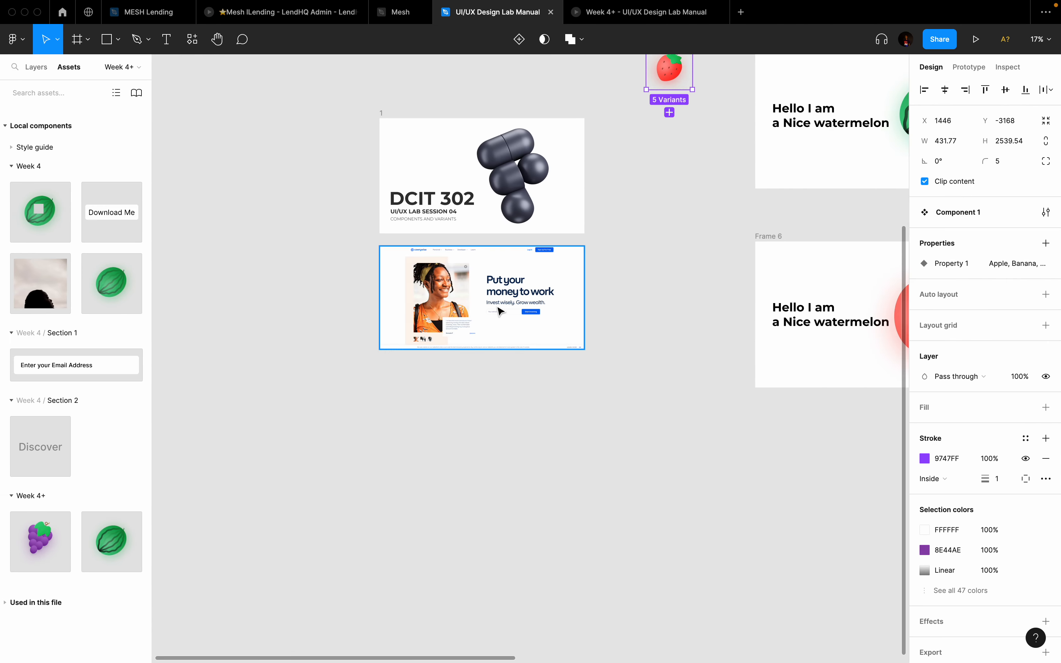
scroll(500, 311, "up", 5)
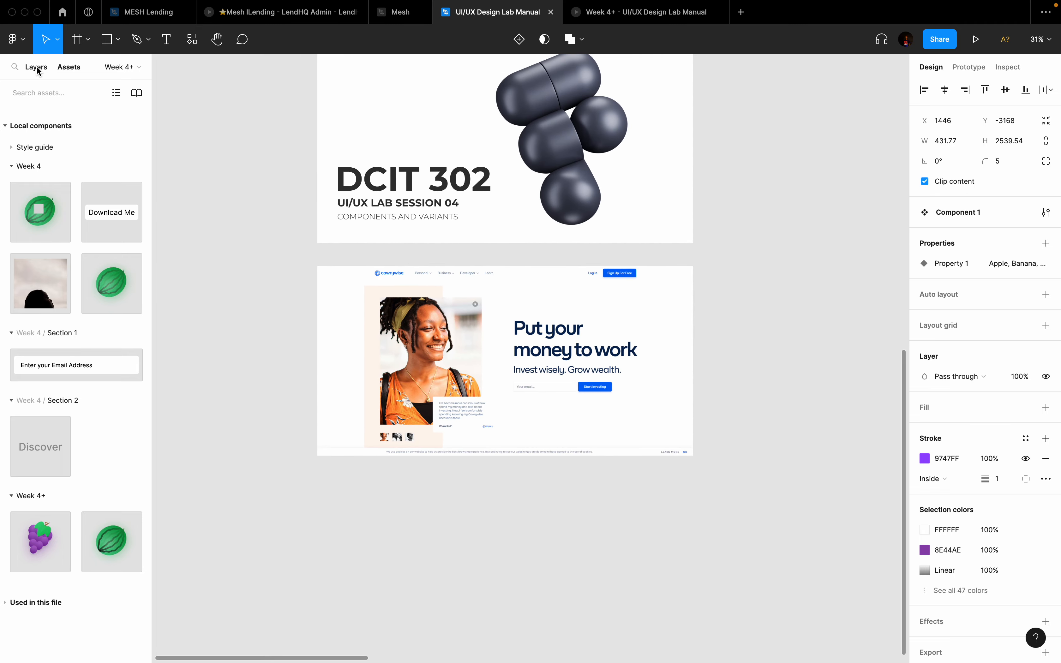
left_click(23, 67)
scroll(452, 272, "up", 3)
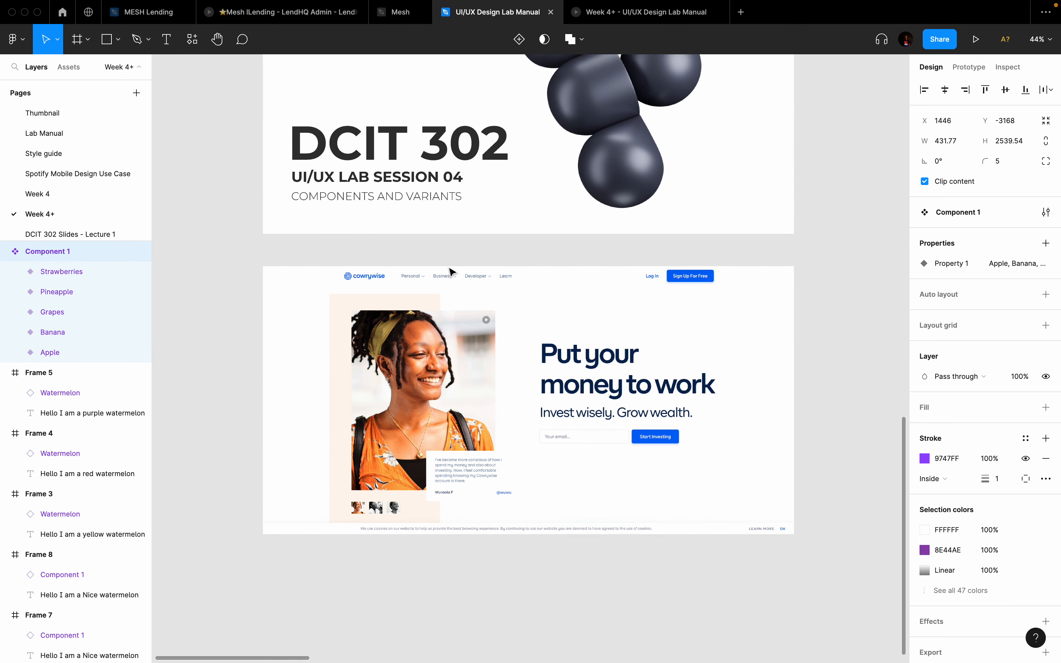
key("super+backslash")
scroll(451, 272, "up", 4)
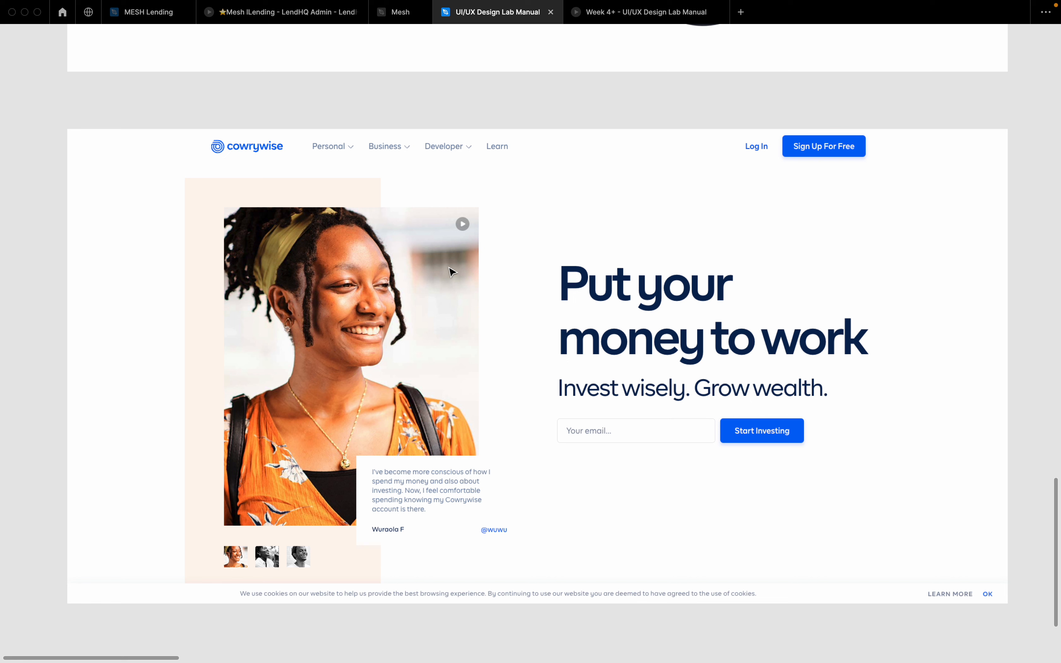
Step: Zoom in on the 1920 × 969 Cowrywise landing-page frame and select it
scroll(449, 267, "up", 1)
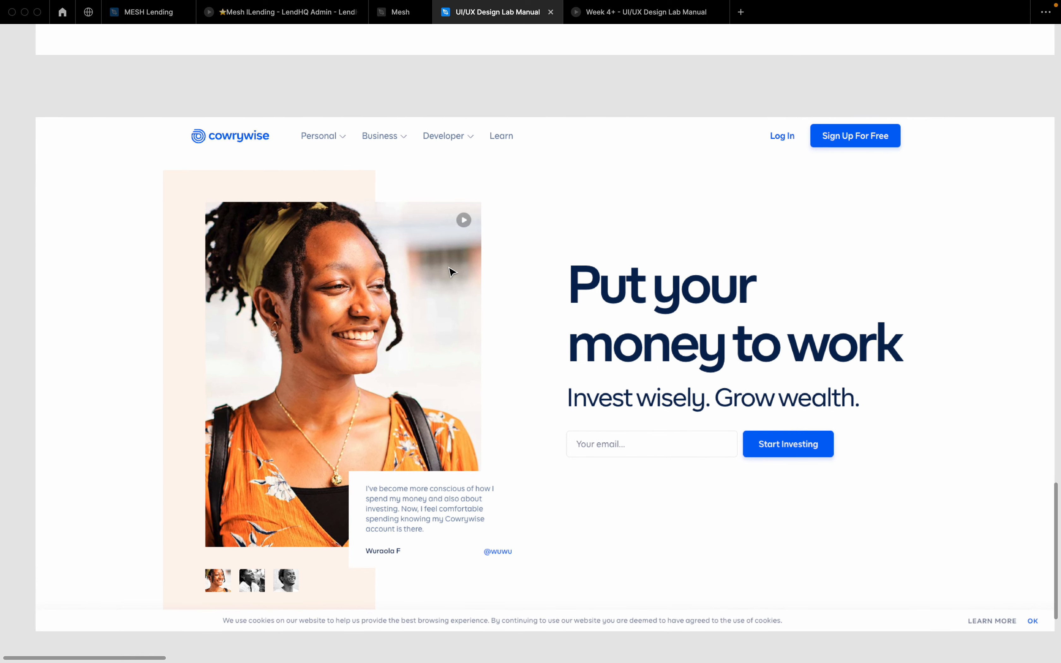
scroll(450, 268, "down", 2)
scroll(449, 267, "up", 1)
scroll(452, 272, "left", 2)
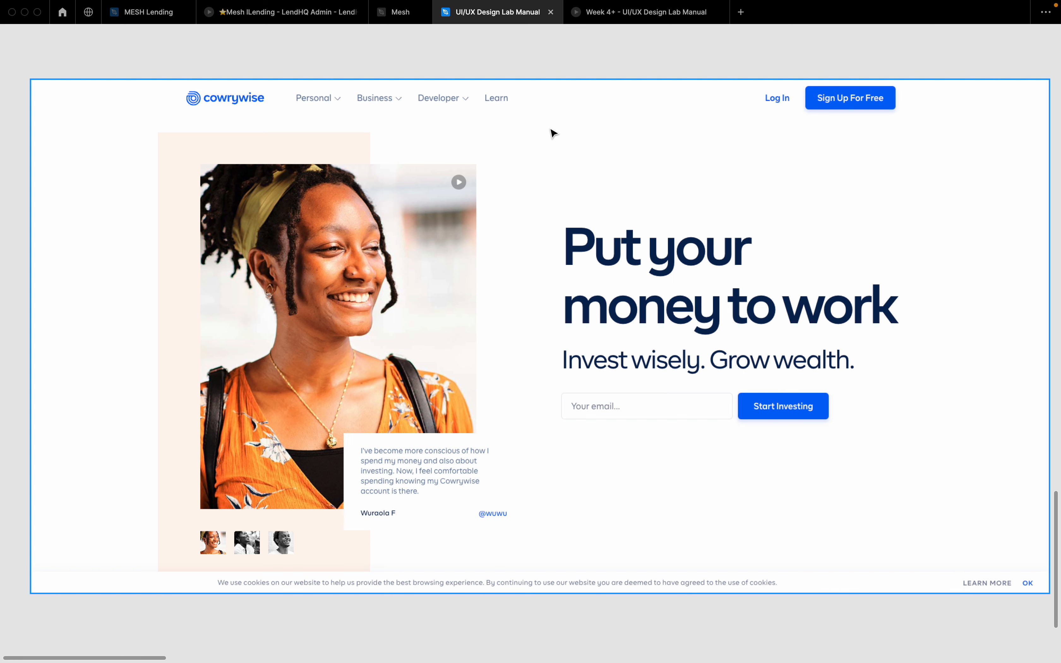
left_click(502, 100)
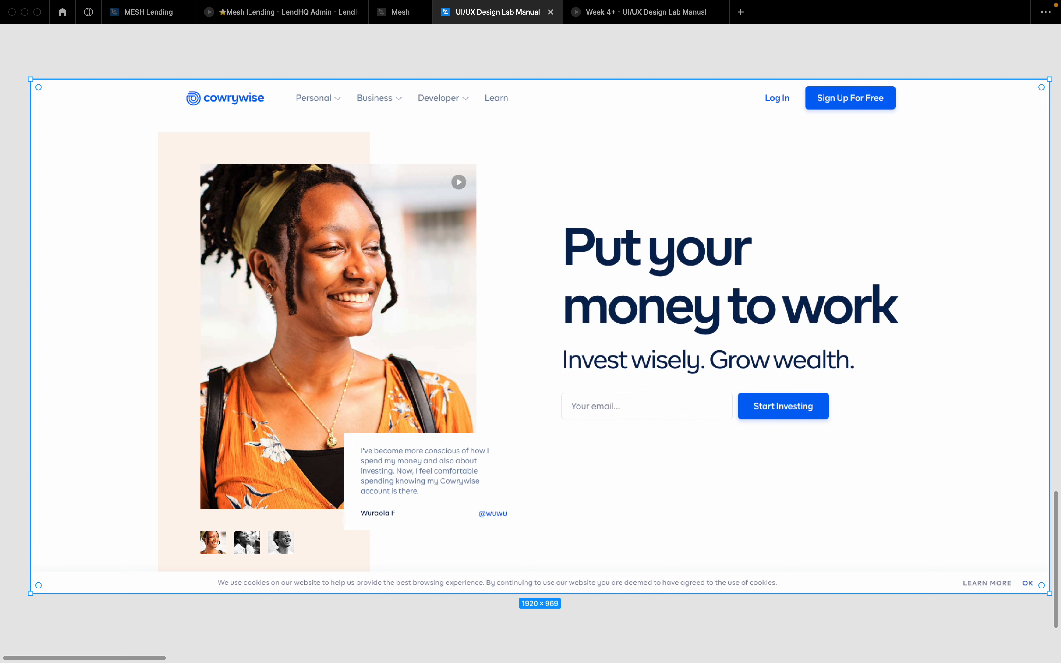
Step: Exit Figma full screen and bring the cowrywise.com browser window full screen
left_click(35, 24)
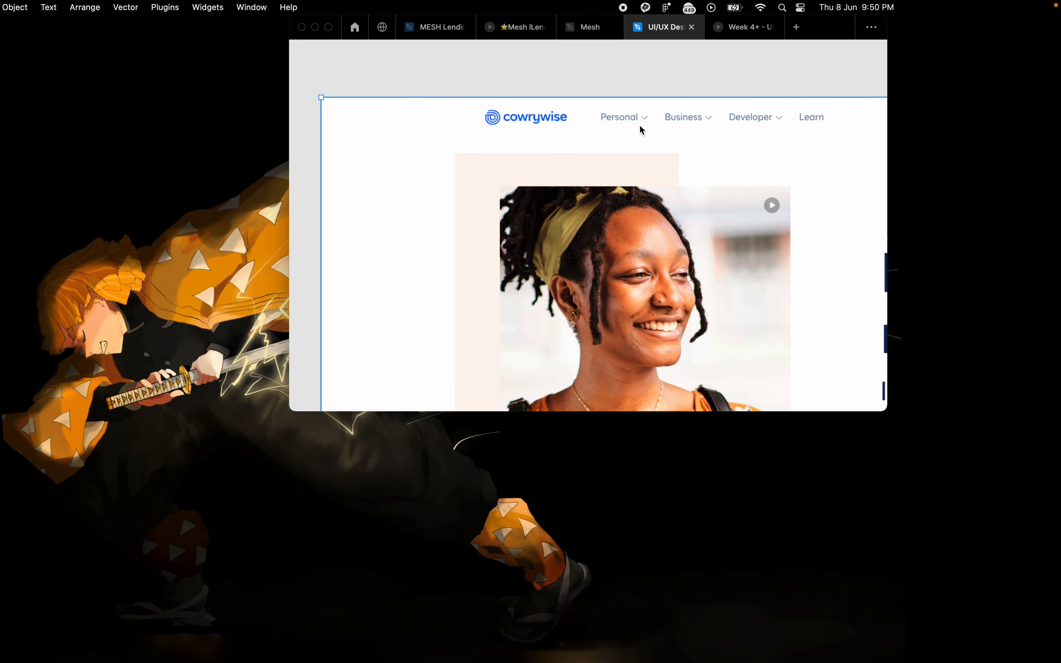
left_click_drag(1, 439, 870, 59)
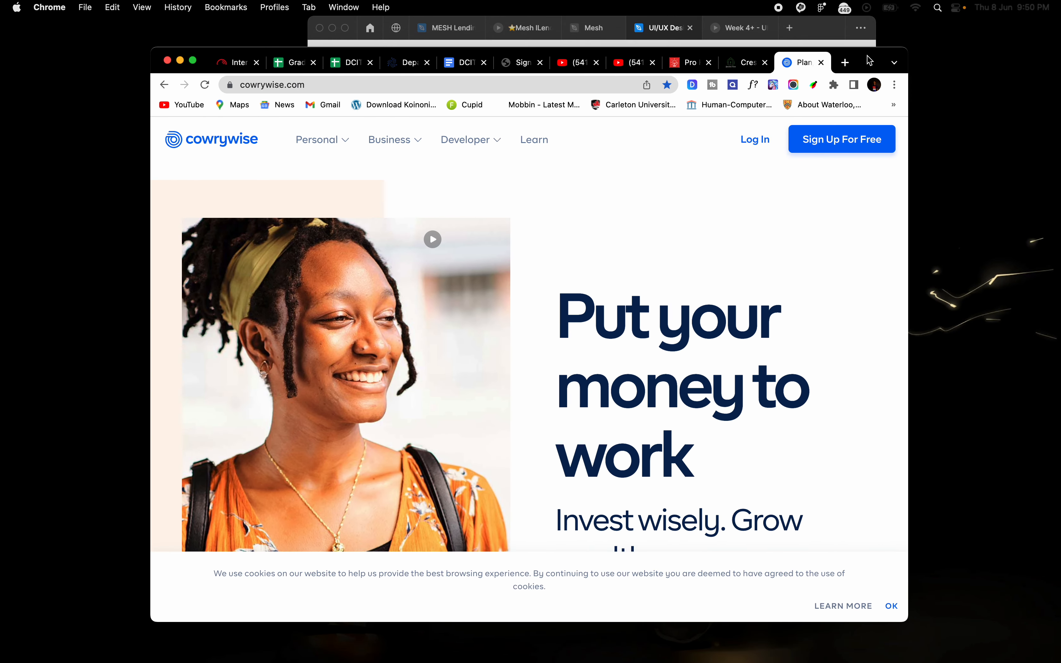
left_click(193, 62)
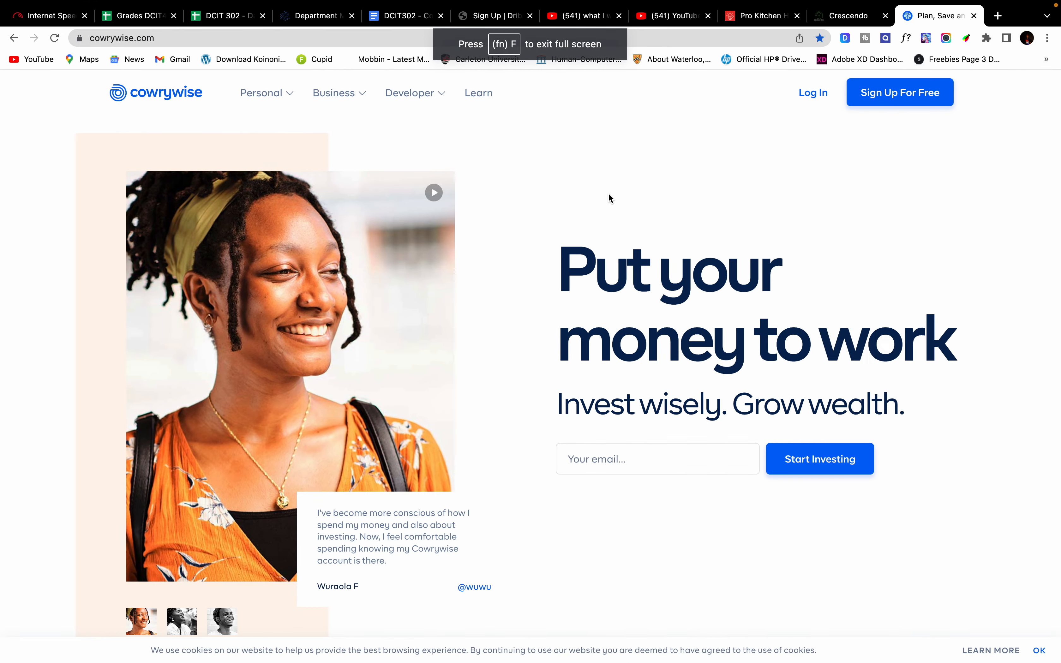
scroll(820, 243, "down", 15)
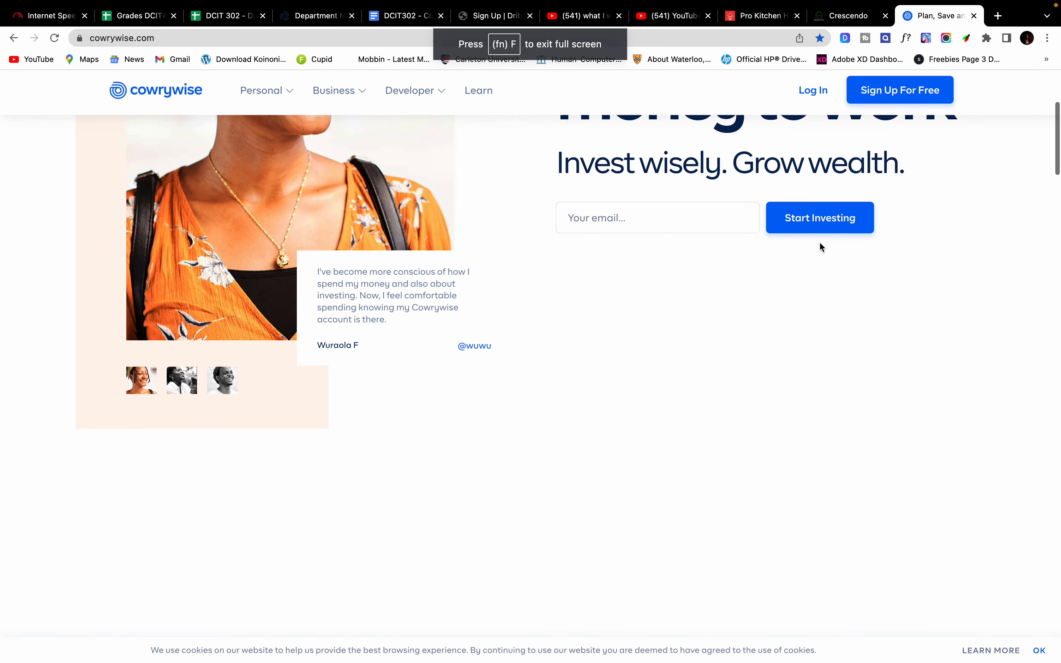
scroll(821, 246, "up", 10)
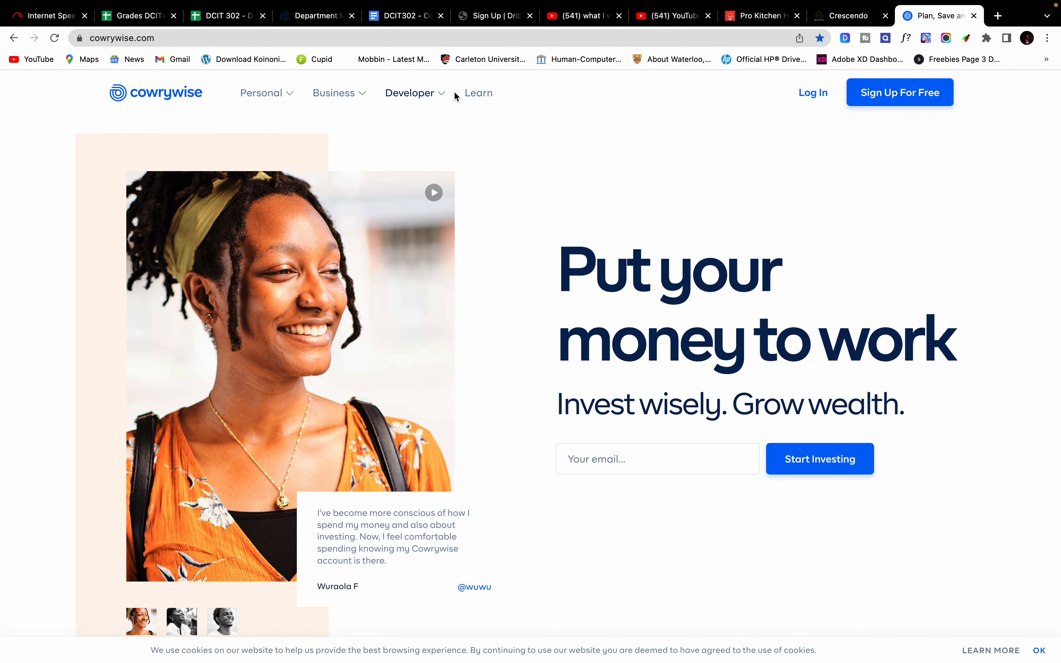
Step: Visit the Learn blog page, then the Personal > Plan page
left_click(473, 98)
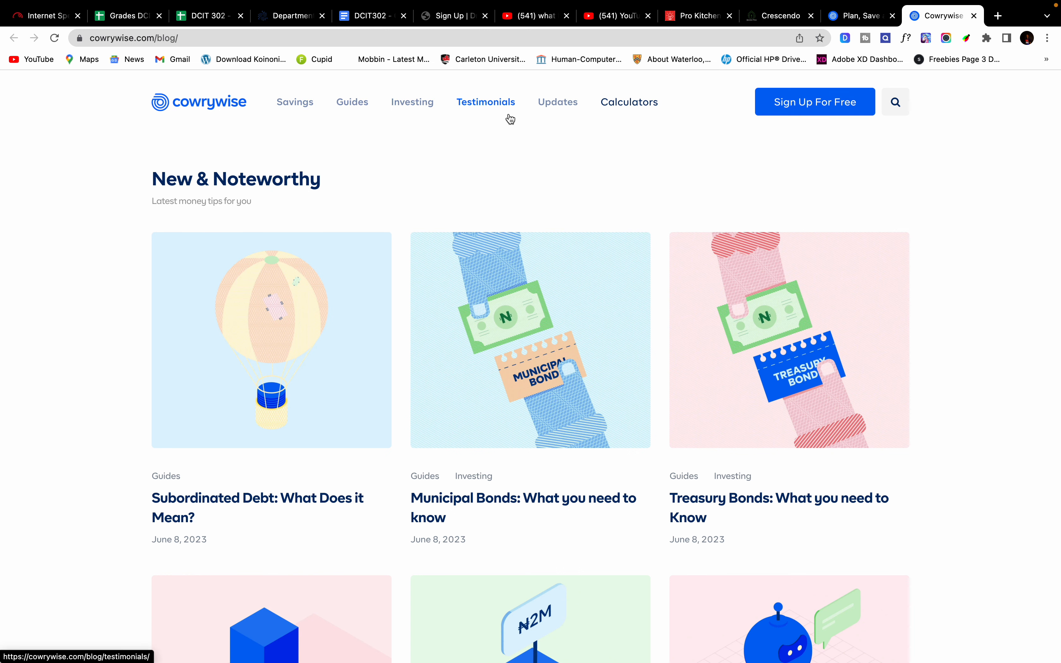
left_click(974, 16)
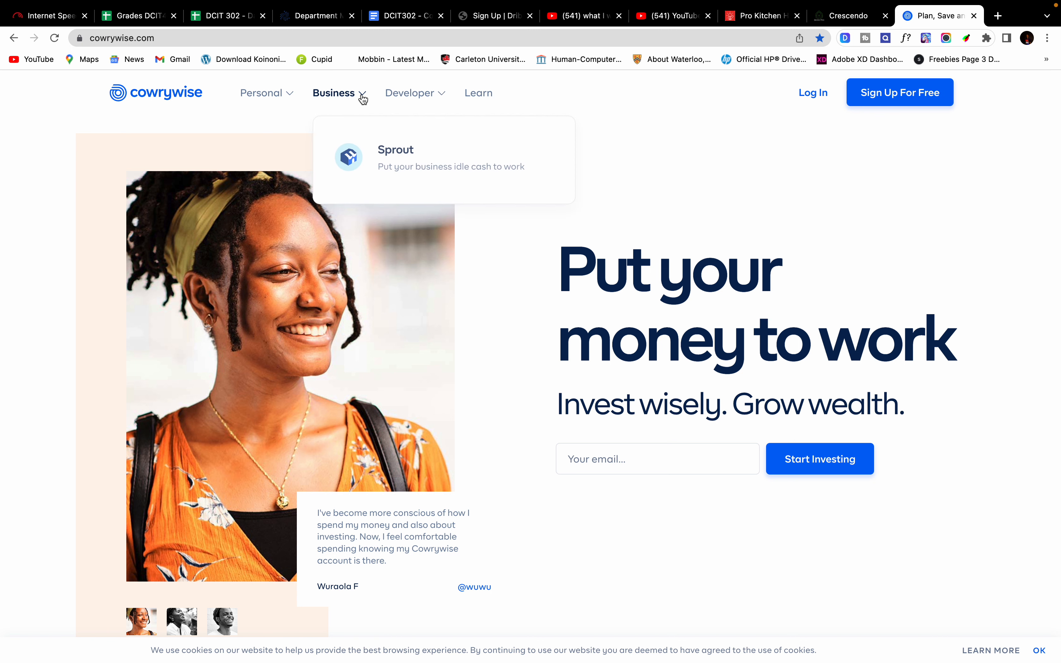
mouse_move(282, 105)
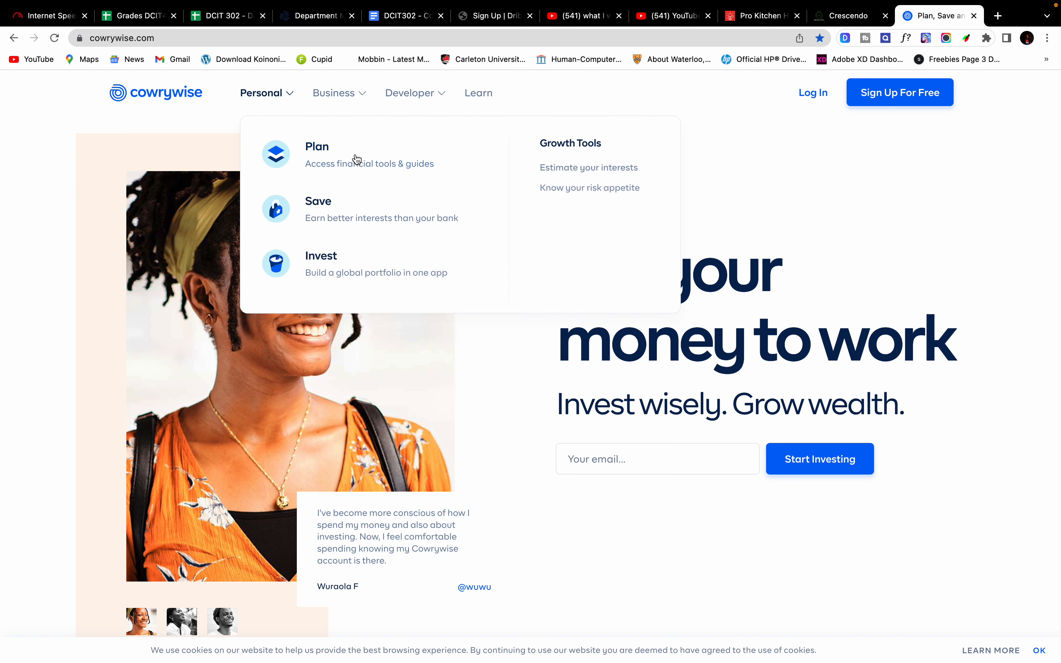
left_click(358, 157)
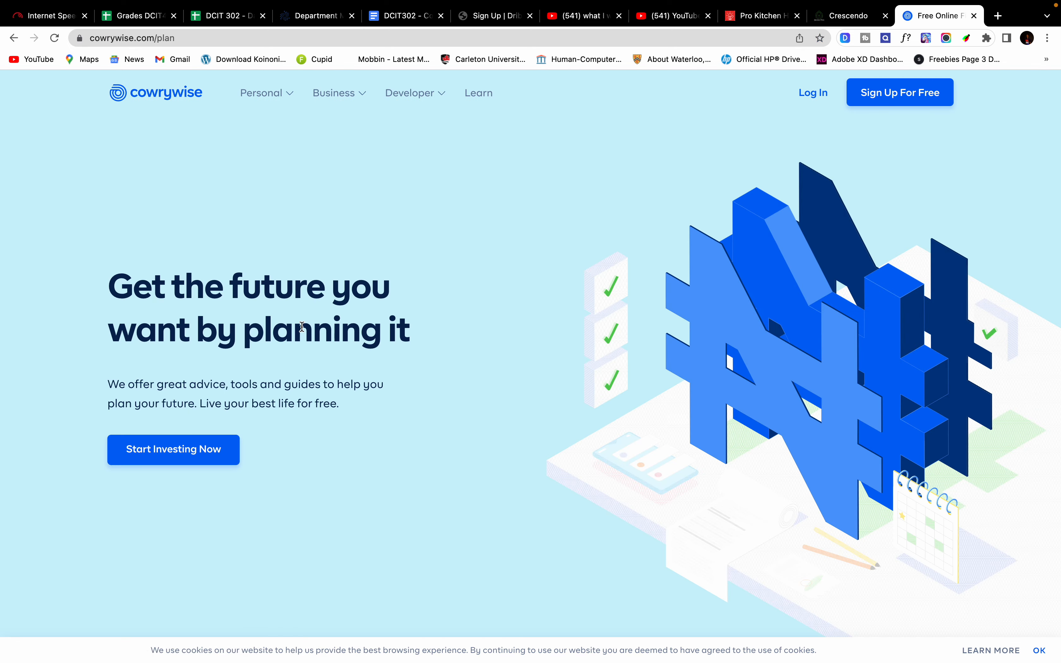
scroll(228, 439, "down", 10)
scroll(229, 439, "up", 10)
Step: Open the Business > Sprout page, then open and close the Developer Docs tab
mouse_move(346, 97)
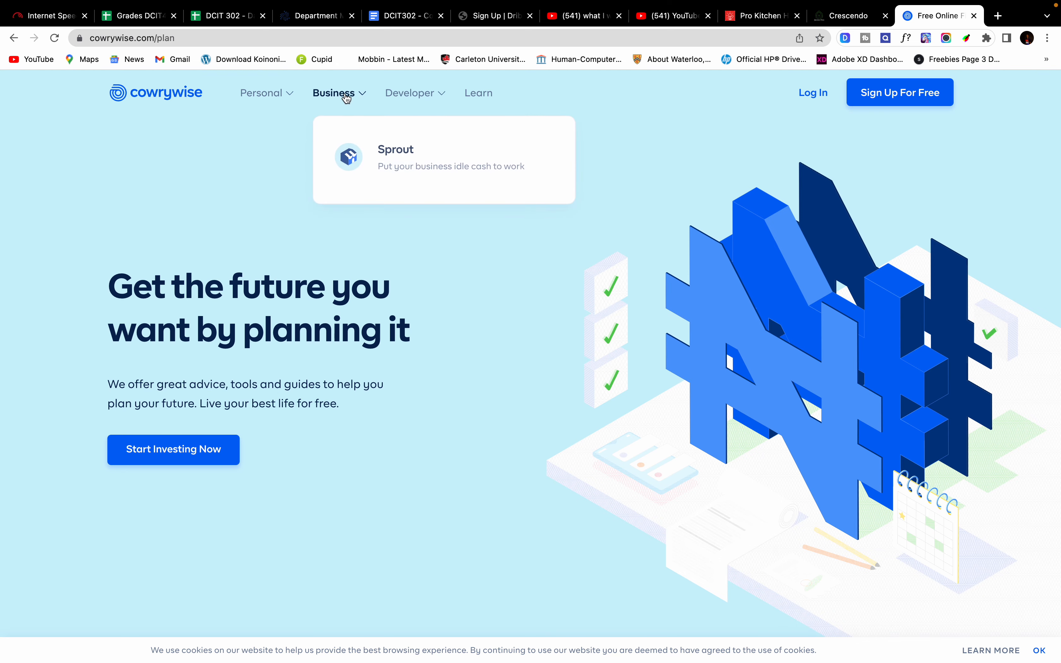
left_click(385, 151)
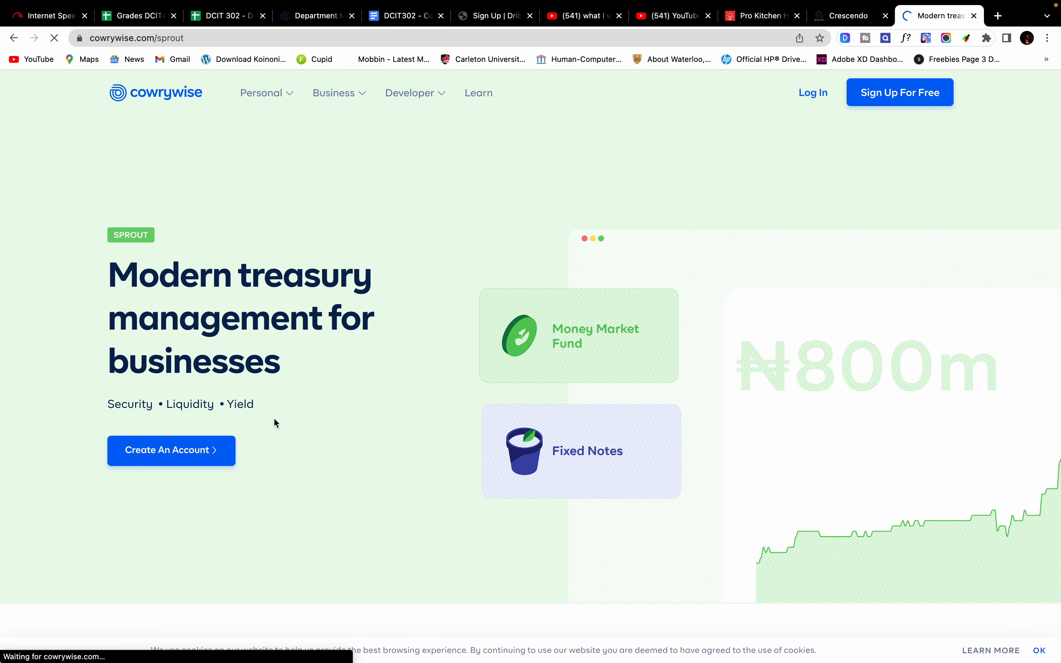
scroll(484, 343, "down", 5)
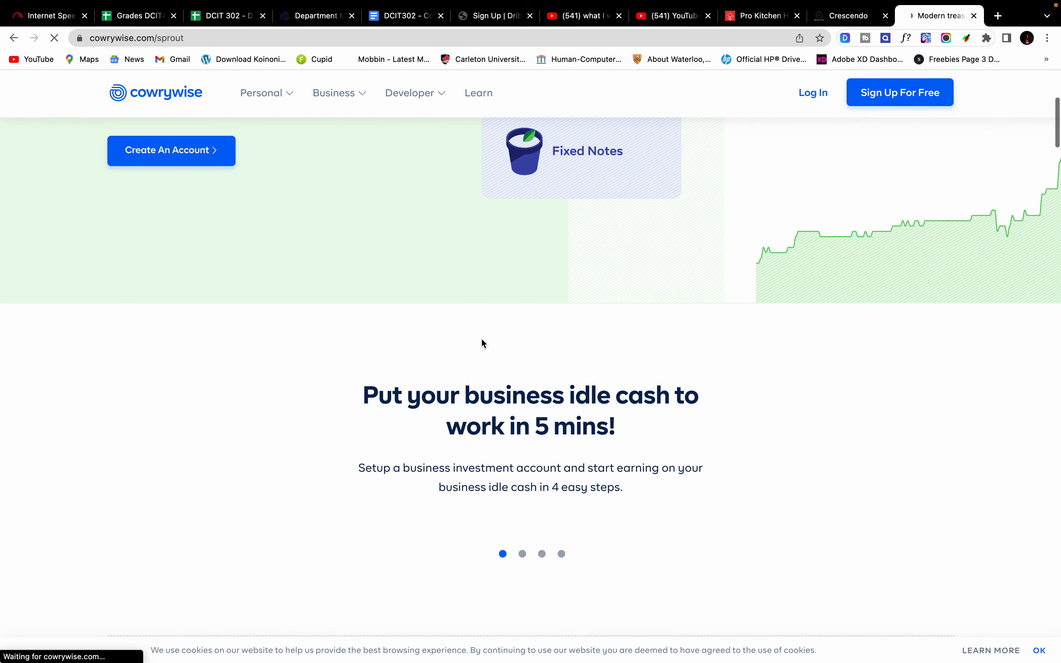
scroll(484, 343, "up", 6)
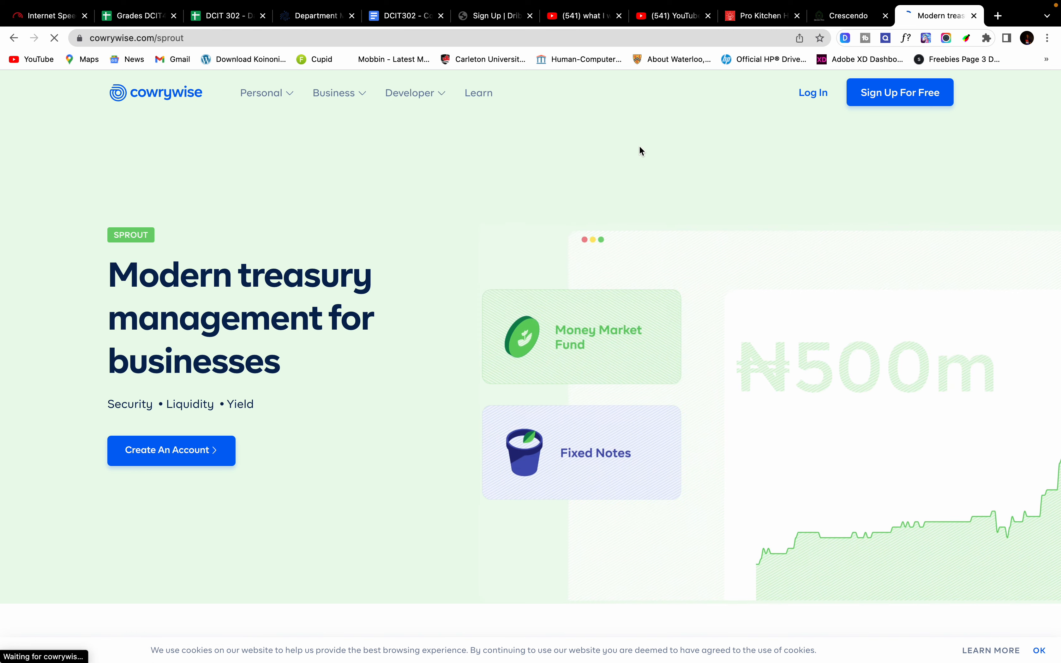
mouse_move(414, 98)
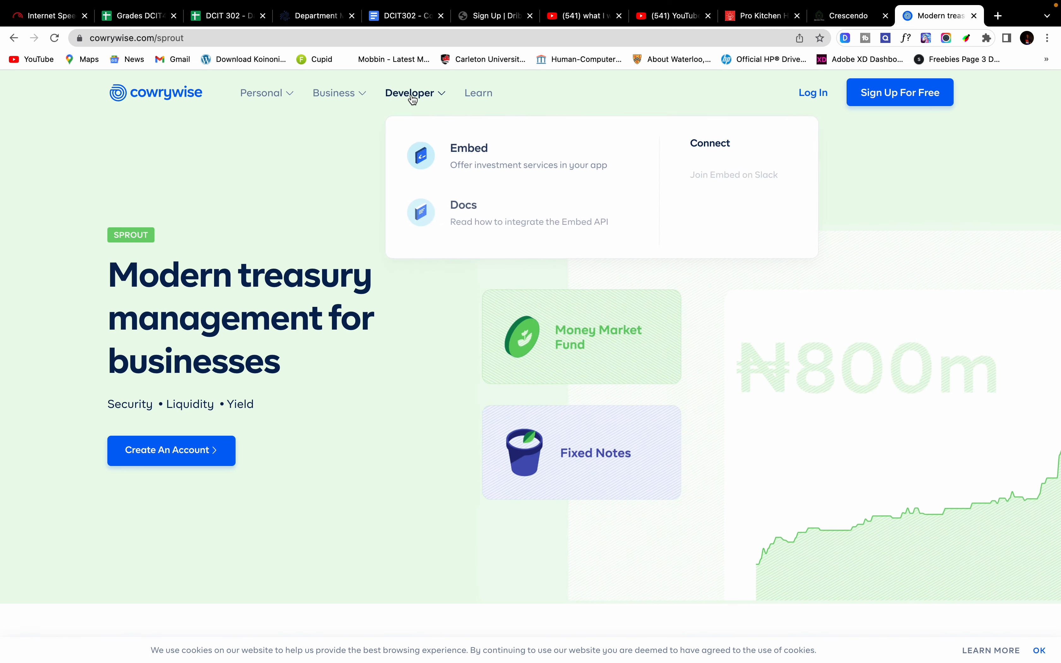
left_click(489, 217)
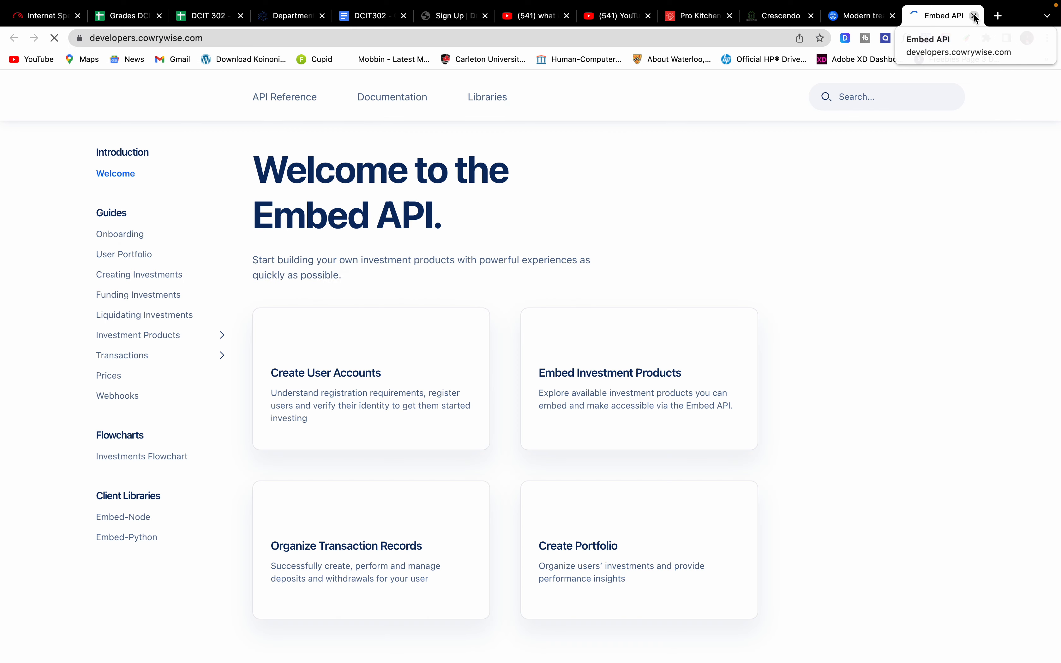
left_click(974, 15)
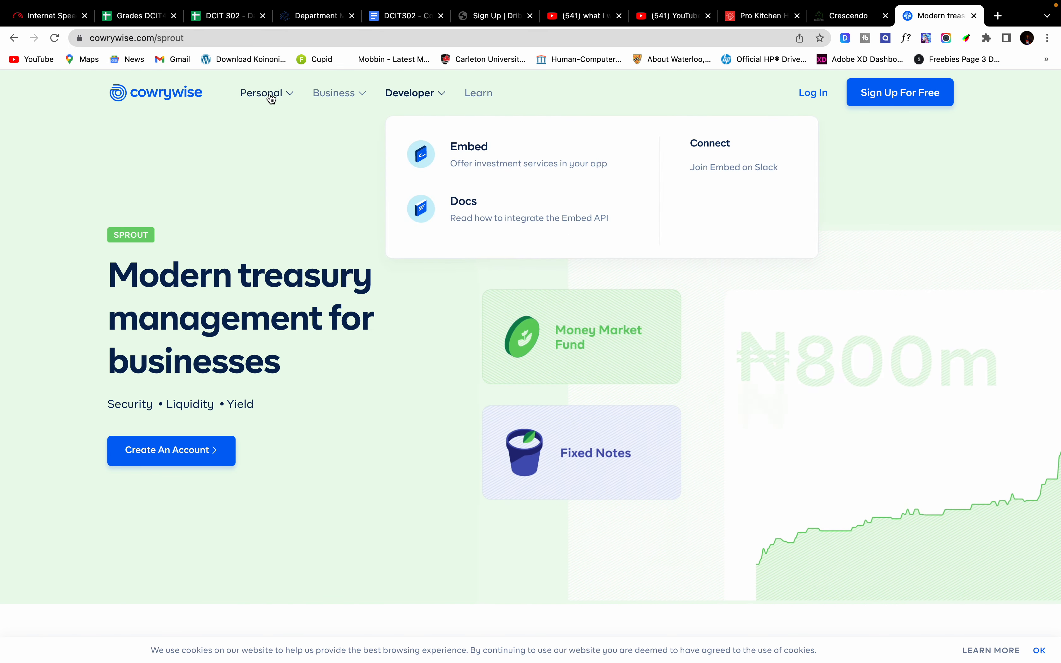
Step: Open the Personal > Invest mutual funds page
mouse_move(271, 99)
left_click(326, 279)
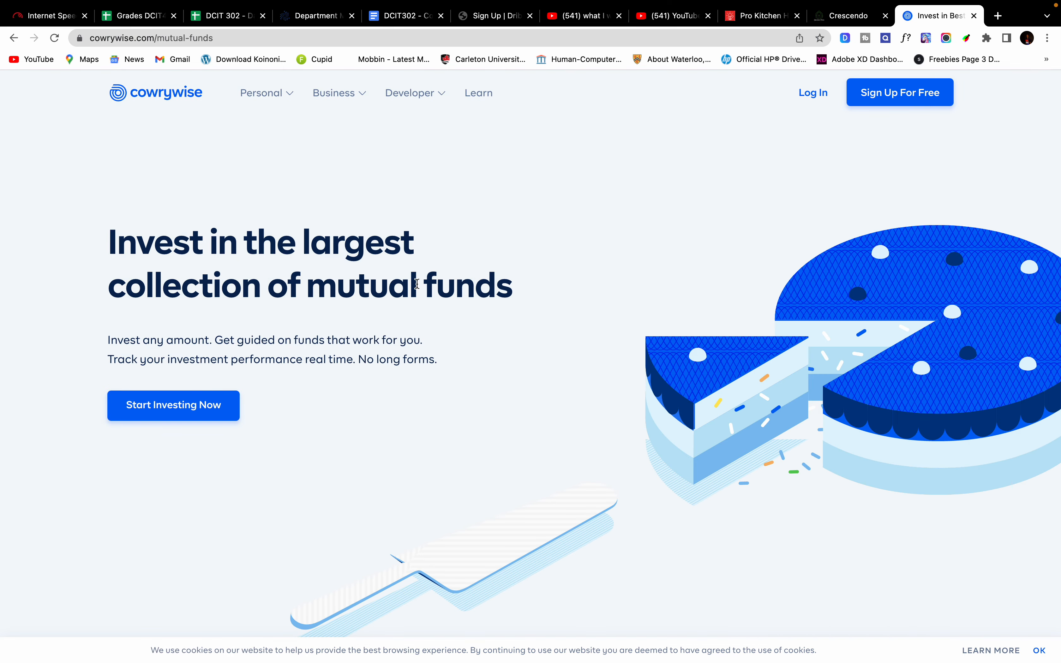
scroll(417, 284, "down", 10)
scroll(417, 284, "up", 12)
Step: Return to the Cowrywise home page and view the second and third testimonials
left_click(157, 95)
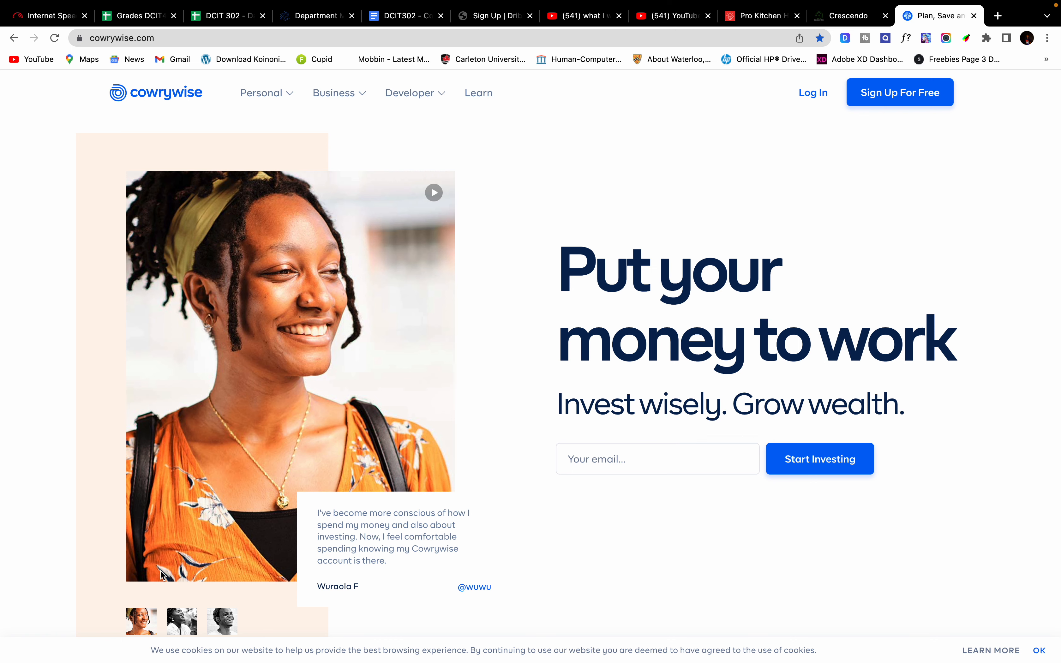
left_click(179, 621)
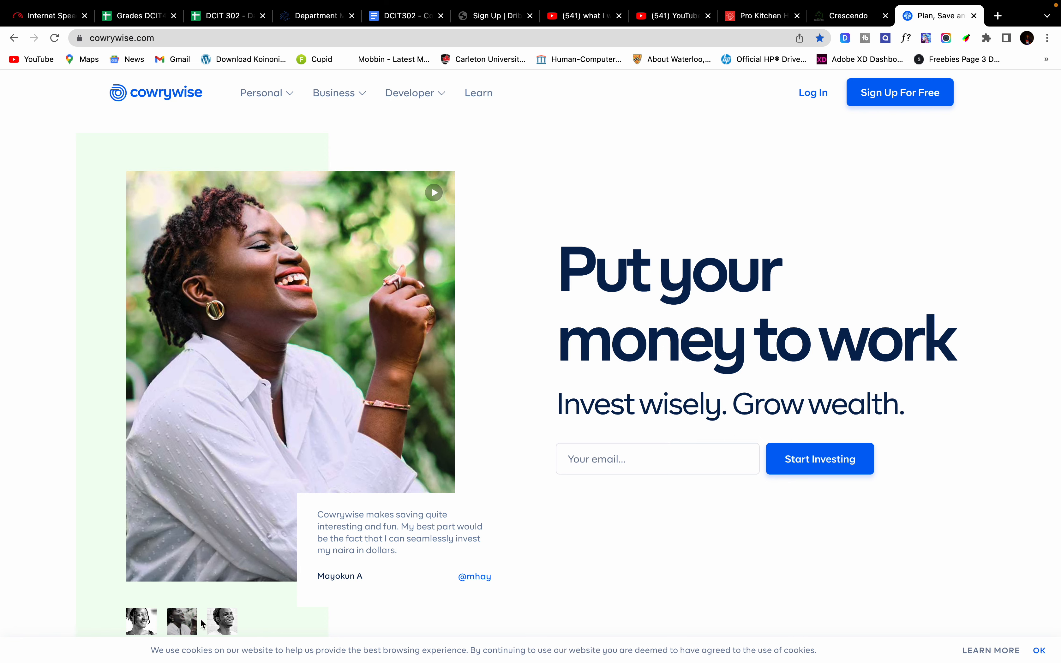
left_click(230, 625)
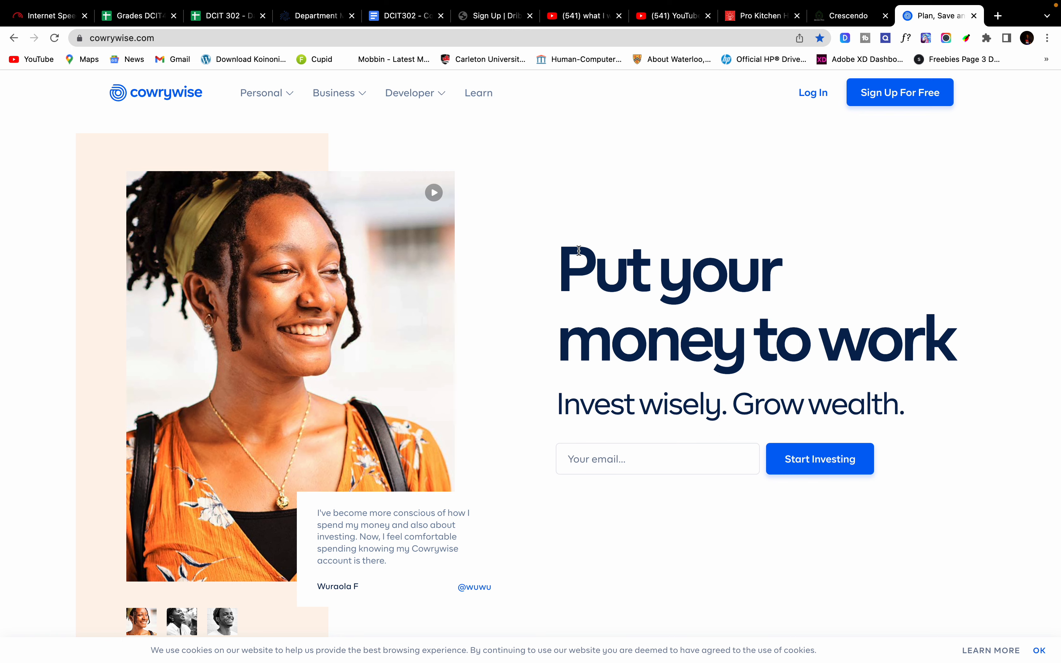
Step: Exit and minimize Chrome, then bring Figma back full screen with the UI hidden
mouse_move(111, 28)
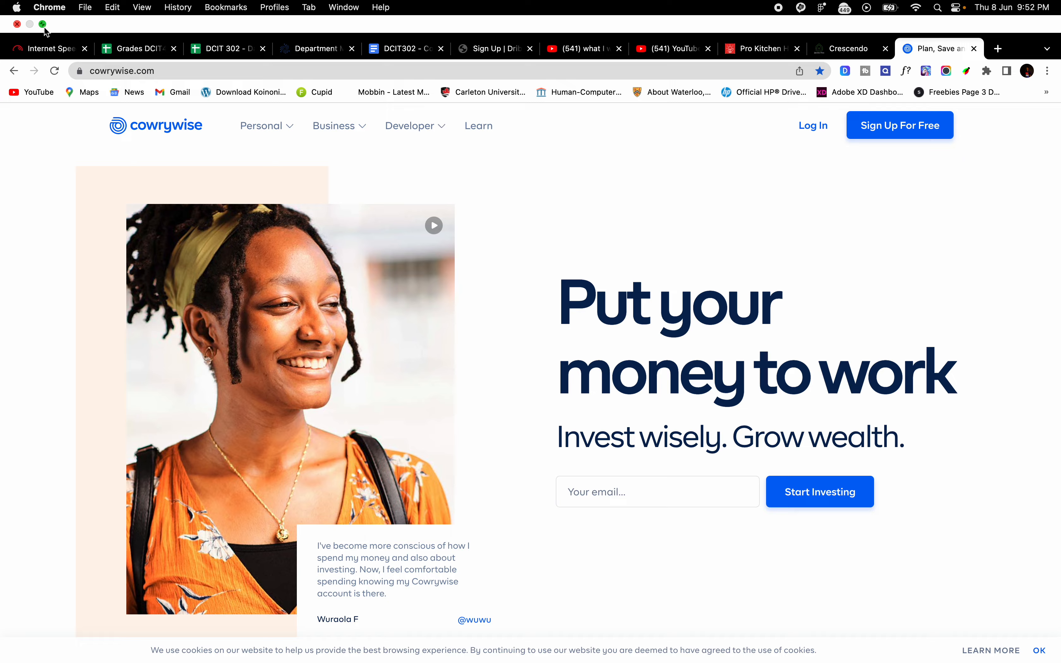
left_click(43, 25)
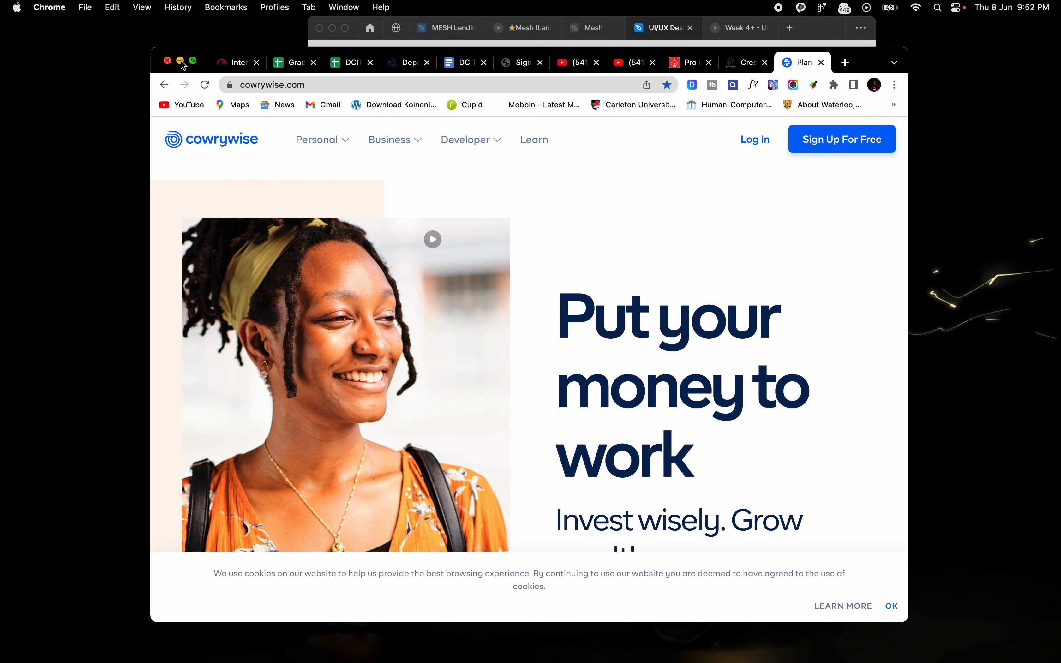
left_click(180, 62)
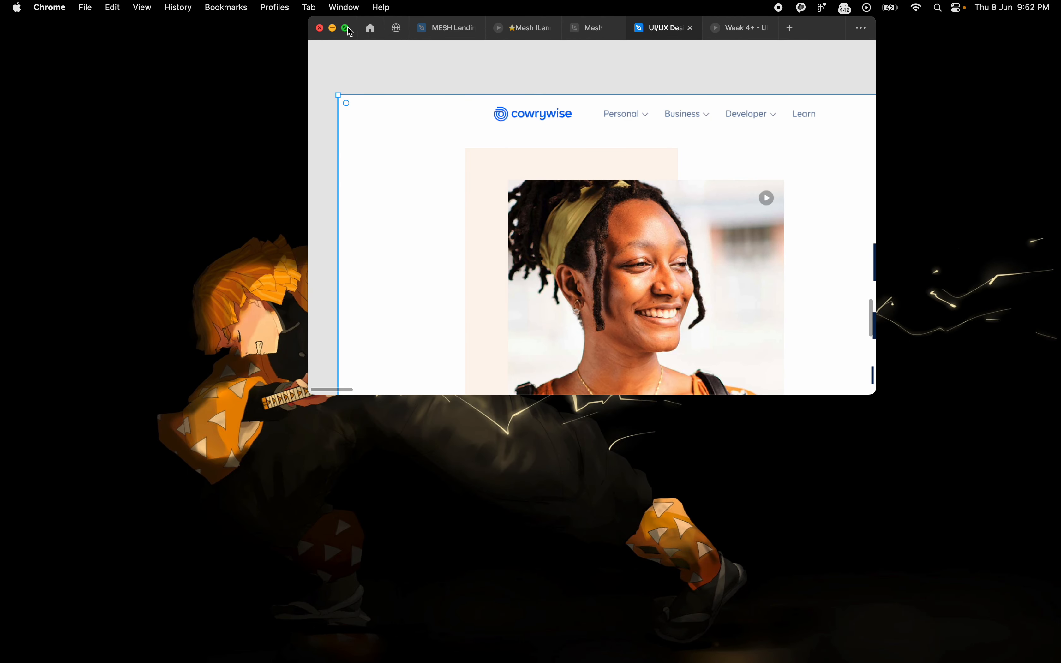
left_click(346, 28)
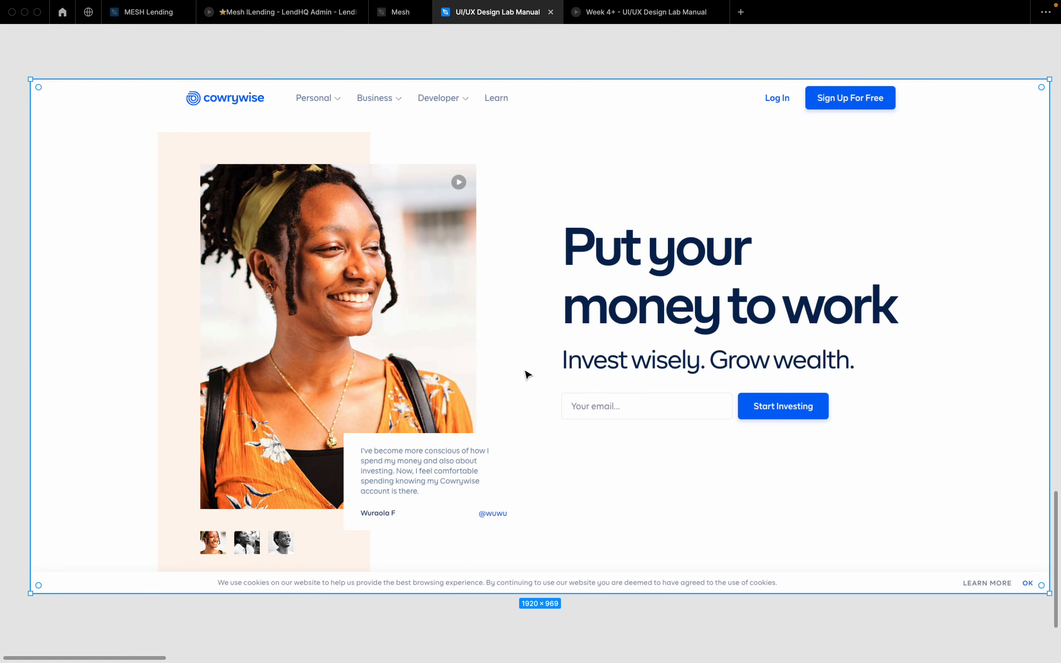
scroll(527, 375, "down", 5)
key("super+backslash")
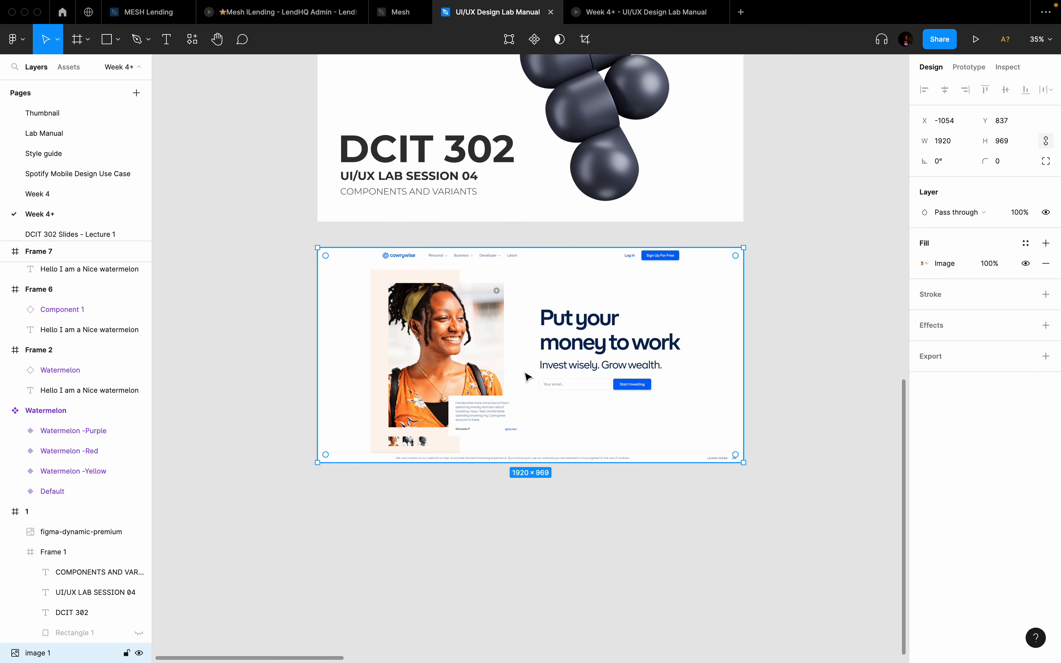
scroll(527, 377, "down", 5)
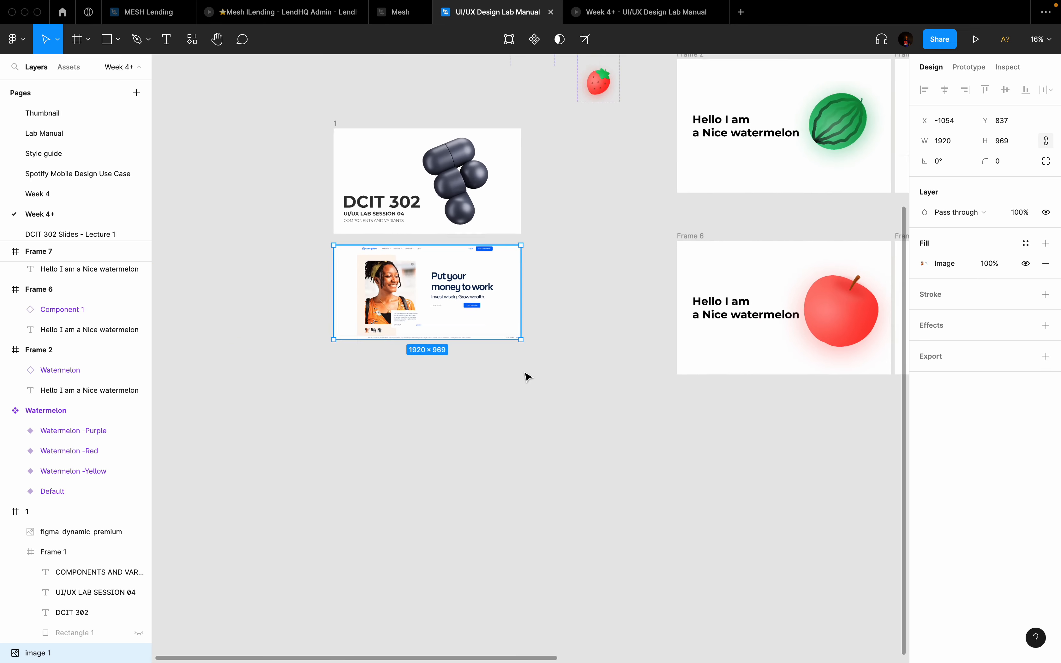
scroll(526, 376, "up", 2)
Step: Draw a new frame, Frame 9, sized 1920 × 1080
key("f")
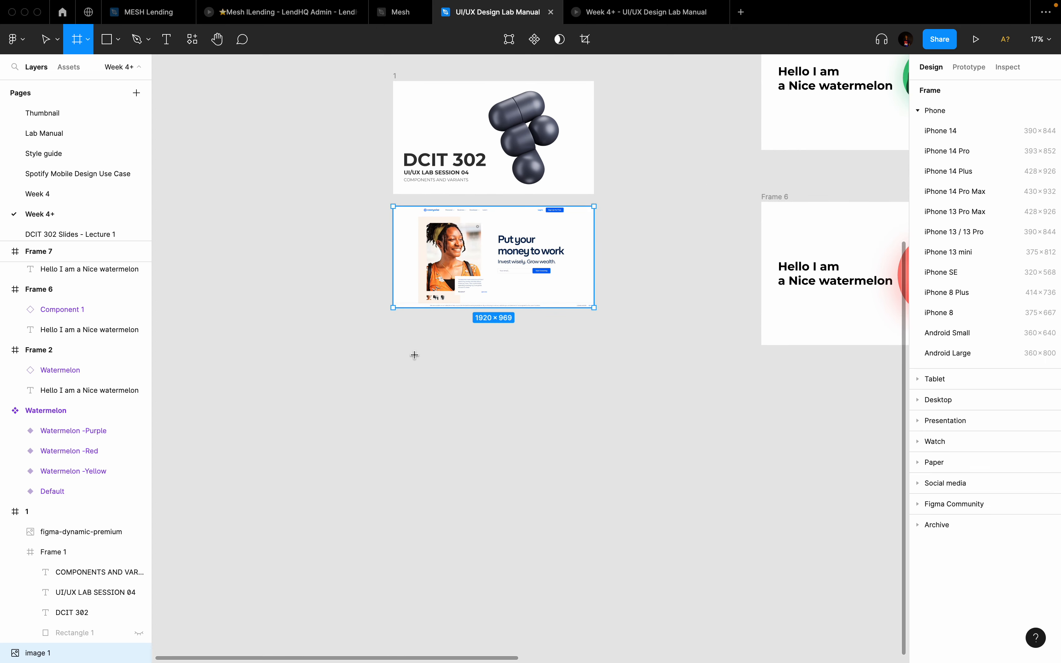
left_click_drag(382, 340, 619, 410)
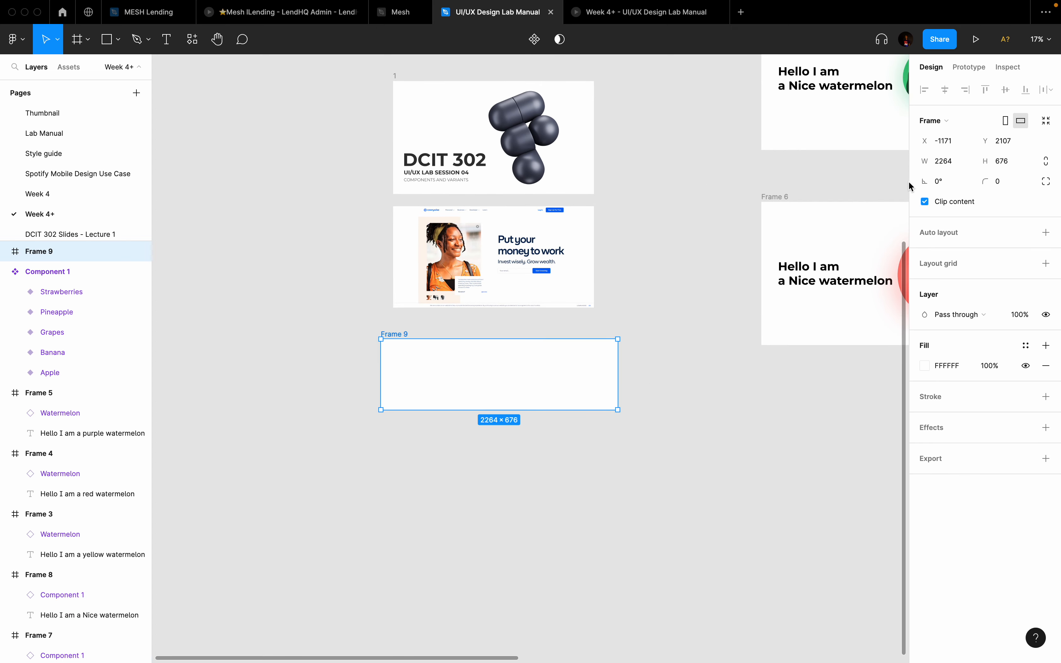
left_click(957, 161)
type("1920")
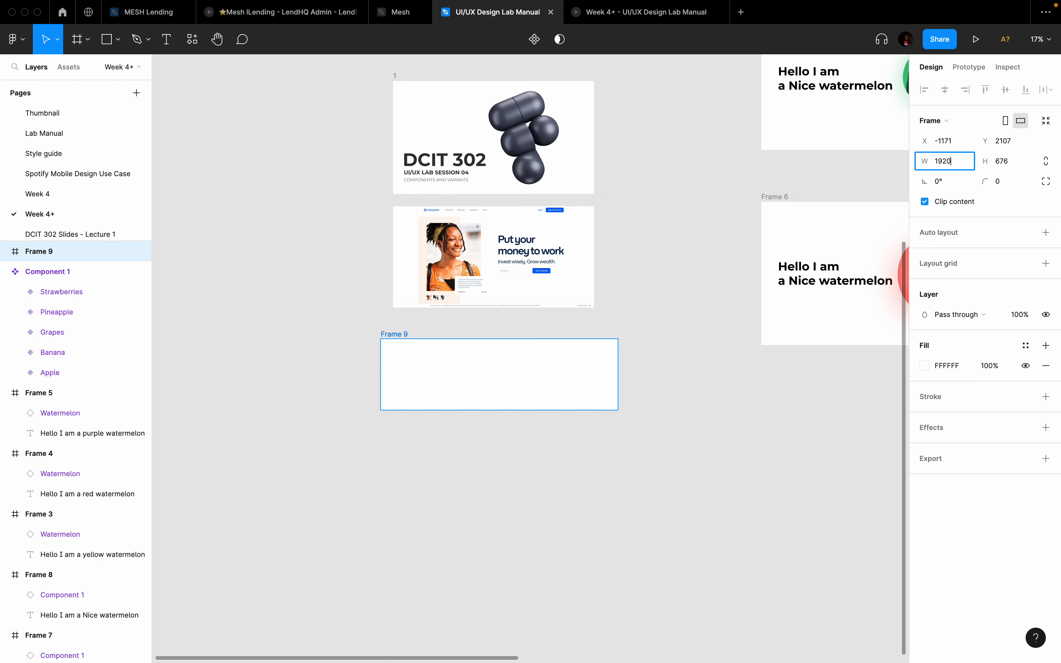
key("Return")
left_click(1009, 161)
type("1")
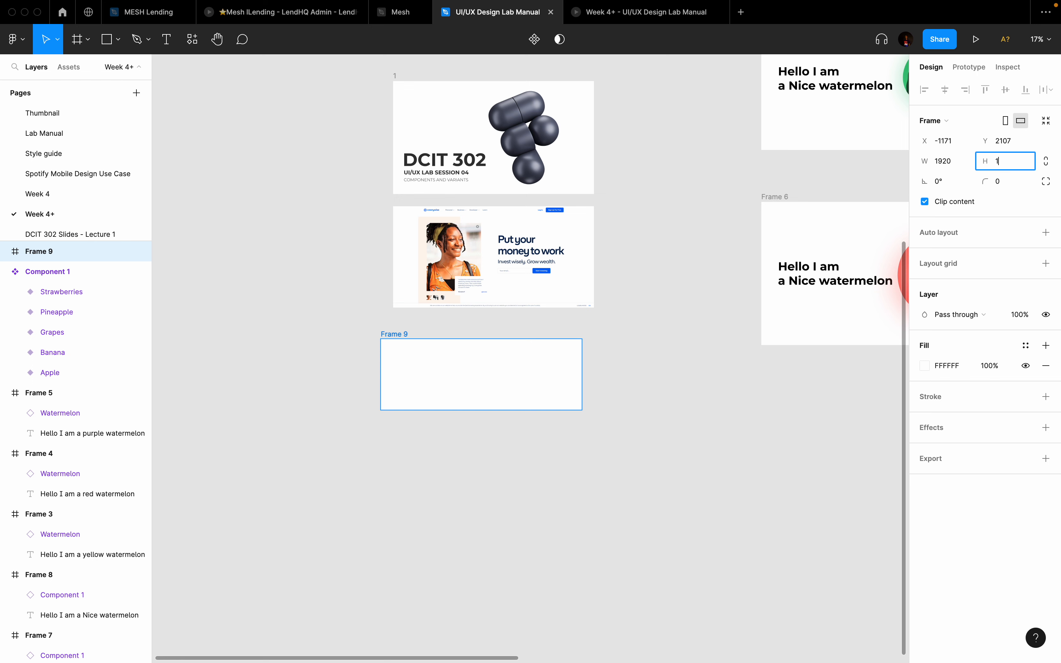
type("080")
key("Return")
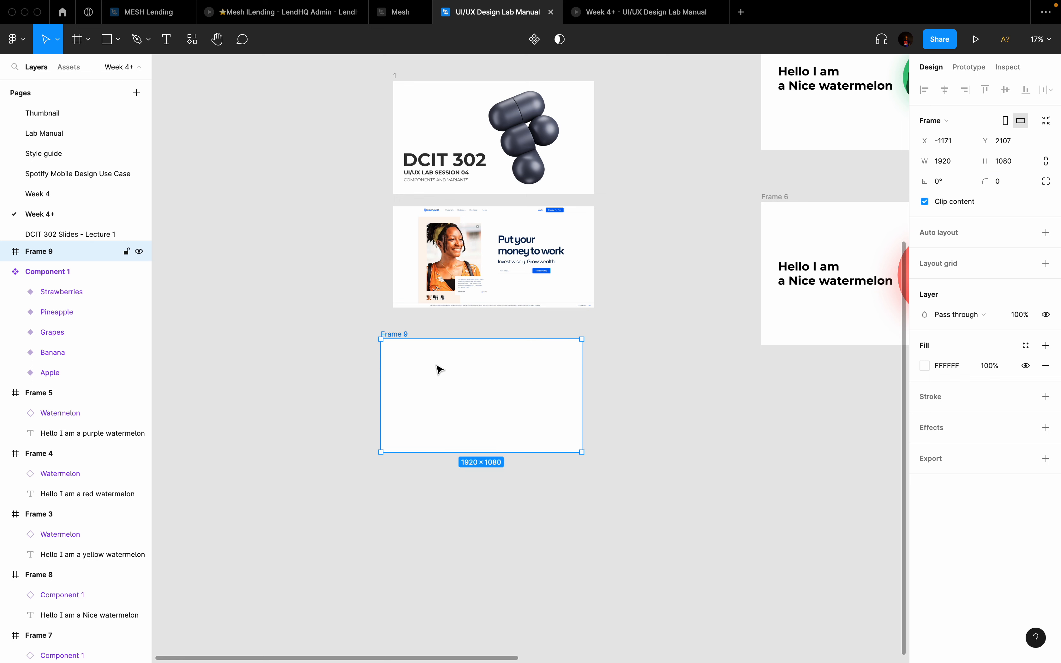
Step: Align Frame 9 directly beneath the Cowrywise homepage screenshot
left_click_drag(435, 373, 445, 364)
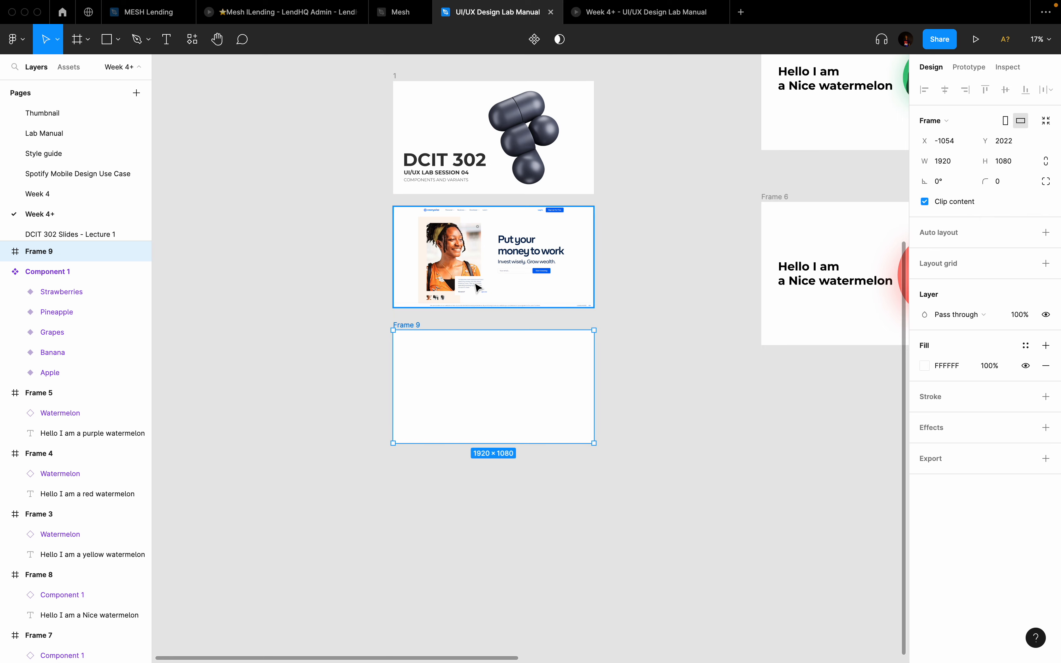
scroll(481, 287, "down", 3)
scroll(480, 287, "left", 2)
left_click_drag(570, 170, 364, 294)
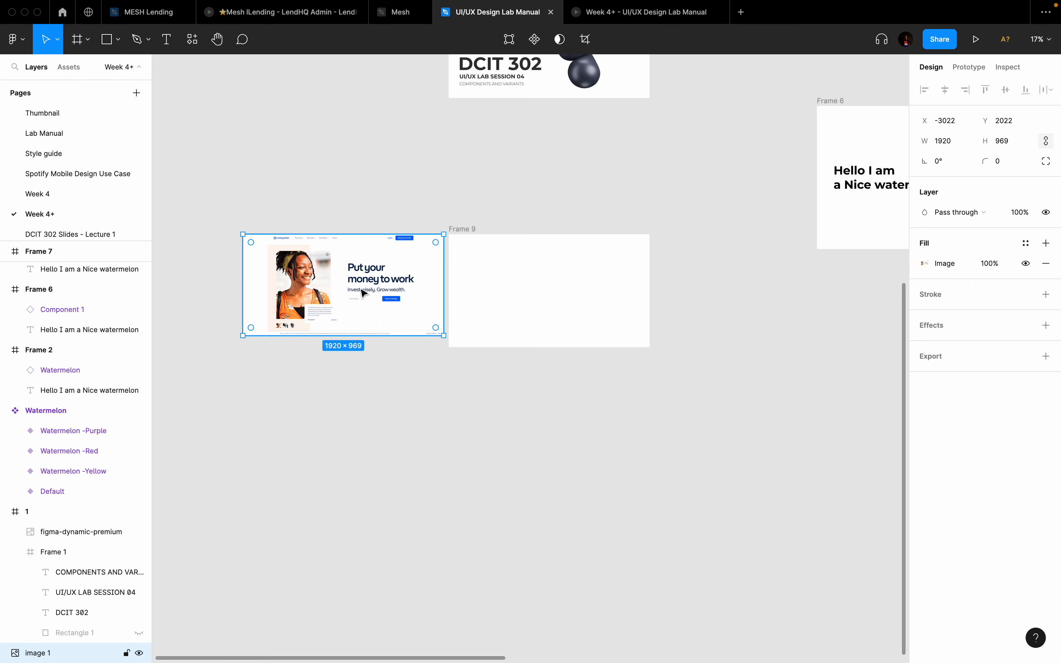
Step: Zoom into the homepage screenshot to inspect its Sign Up button
scroll(456, 288, "up", 3)
scroll(456, 287, "up", 2)
scroll(456, 288, "left", 2)
scroll(384, 237, "up", 4)
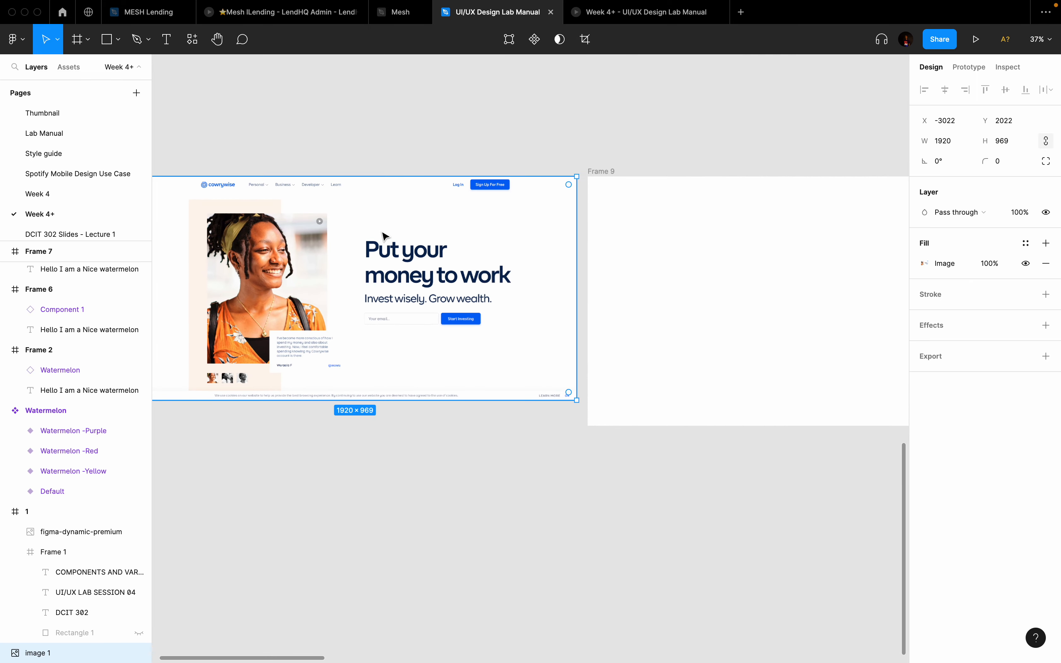
scroll(384, 237, "up", 1)
scroll(385, 237, "left", 1)
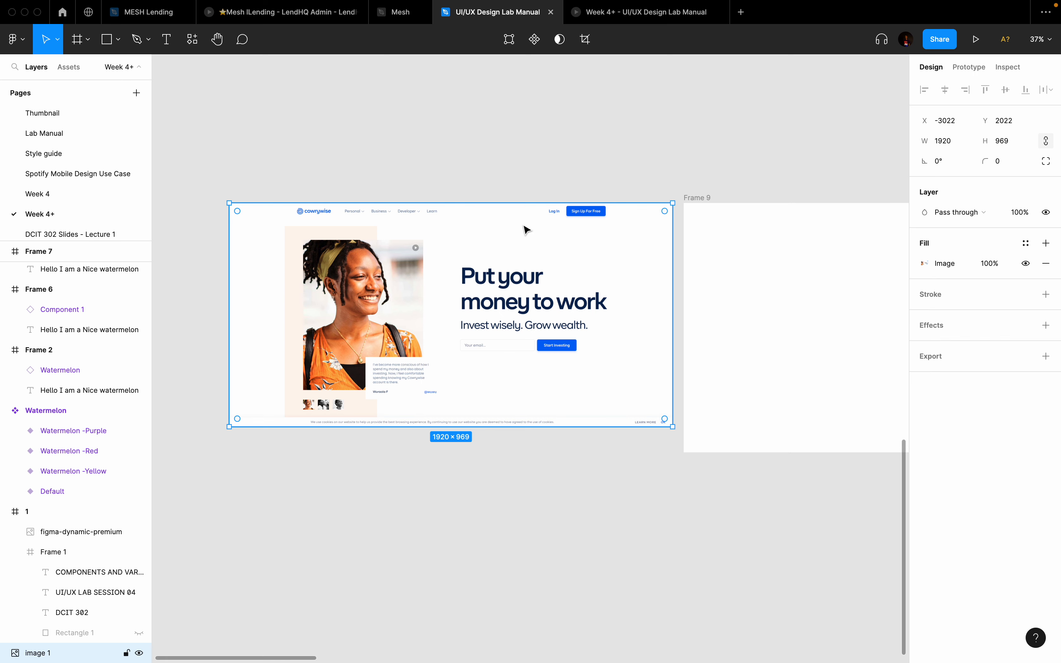
scroll(526, 229, "right", 3)
scroll(527, 230, "up", 5)
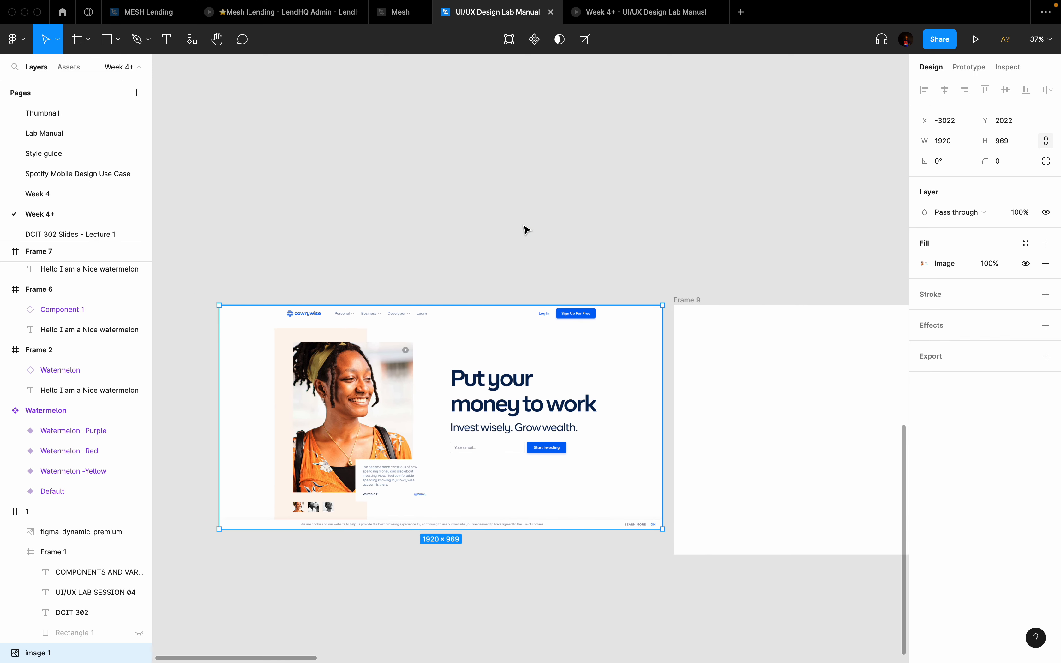
scroll(526, 229, "down", 5)
scroll(526, 229, "right", 2)
scroll(531, 184, "up", 2)
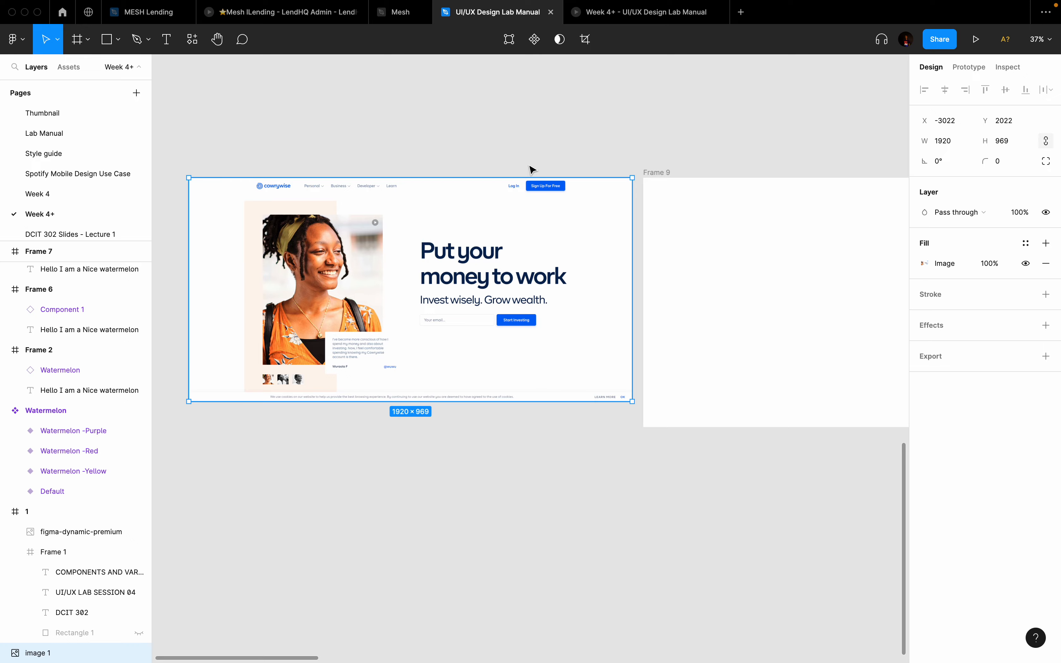
scroll(546, 212, "up", 5)
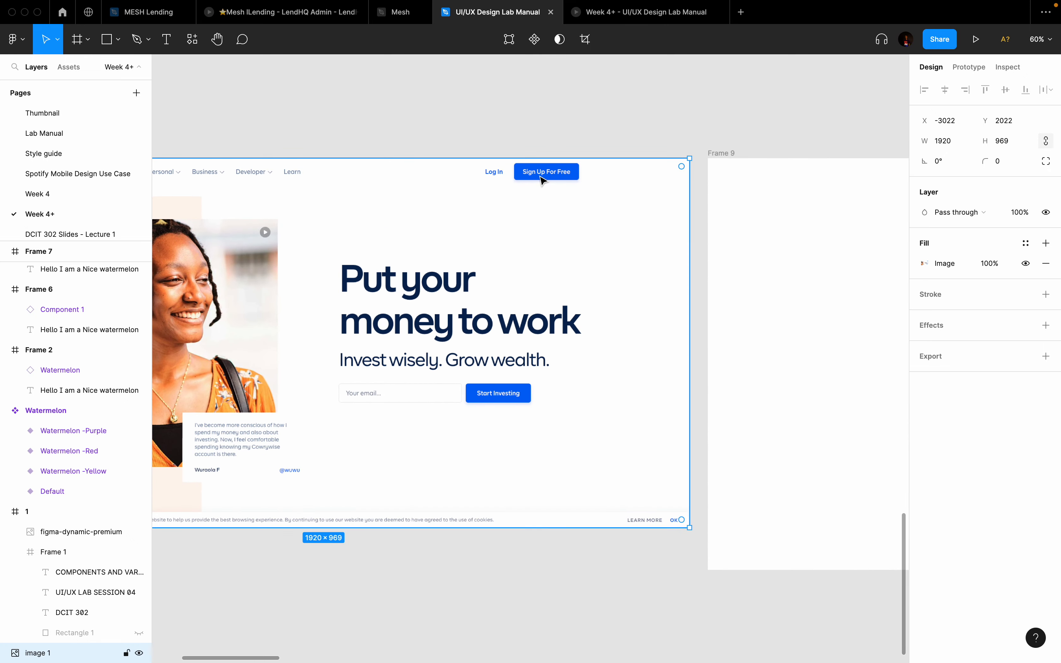
scroll(542, 174, "up", 3)
scroll(542, 176, "down", 2)
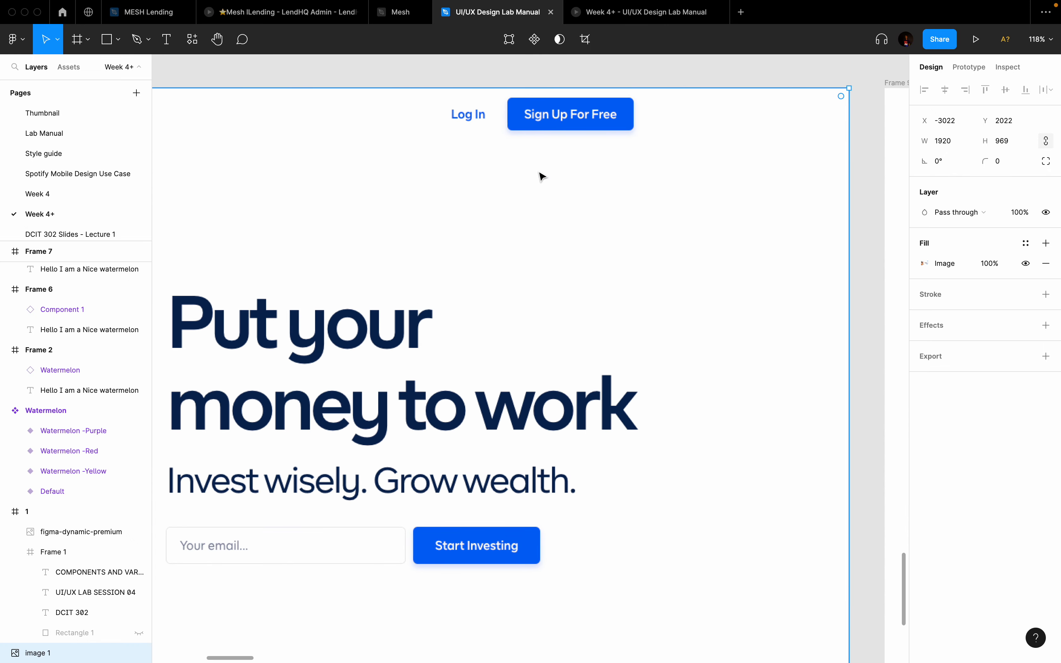
scroll(542, 175, "down", 2)
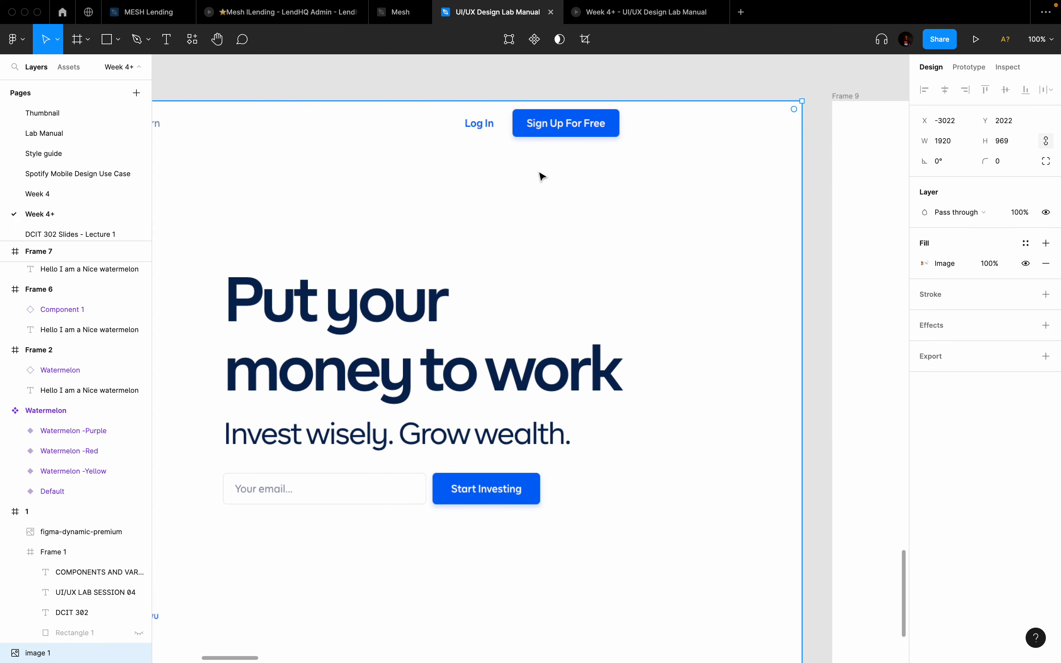
scroll(542, 176, "down", 2)
scroll(565, 115, "up", 4)
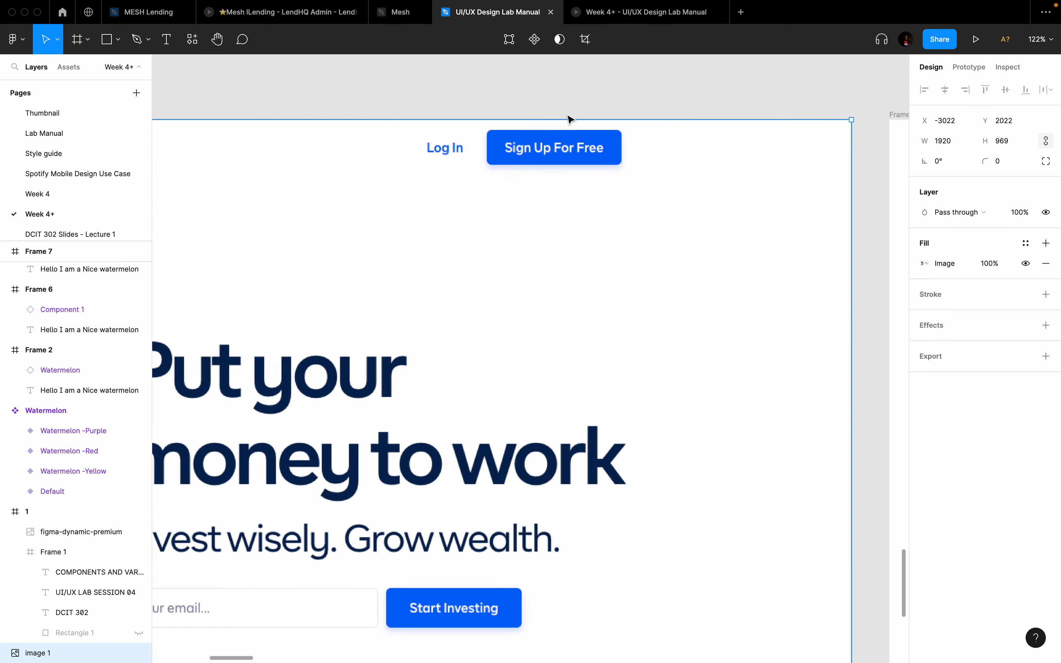
scroll(546, 152, "down", 5)
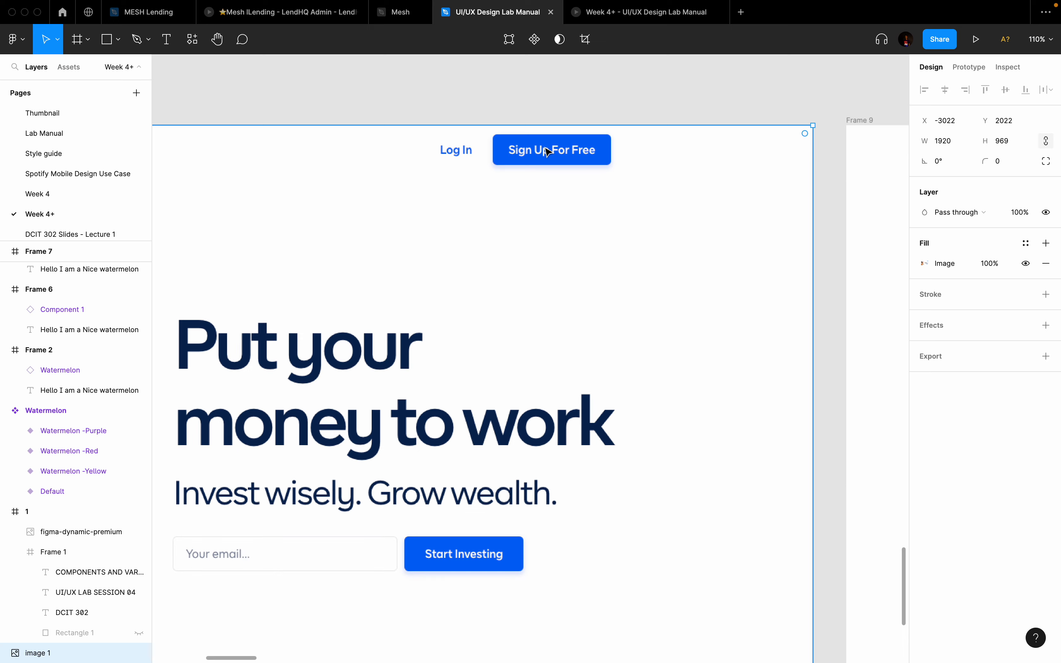
Step: Zoom back out and start a Montserrat Bold text box above Frame 9
scroll(546, 151, "down", 4)
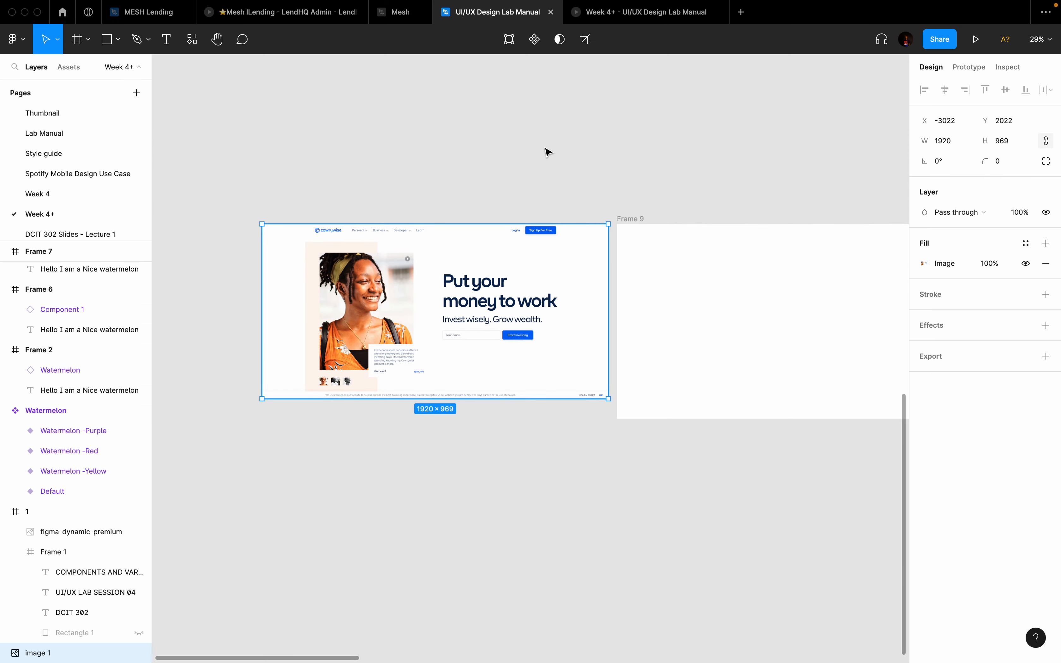
scroll(548, 152, "right", 2)
key("t")
left_click(586, 110)
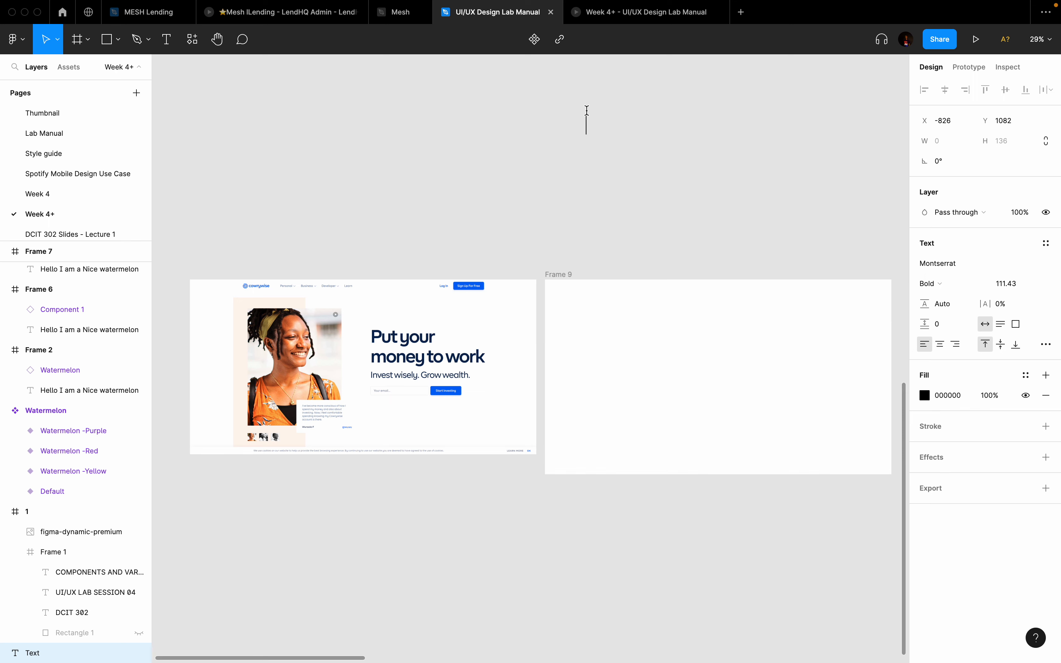
Step: Type the label 'Sign up for free' into the text box, fixing a typo
type("Sig")
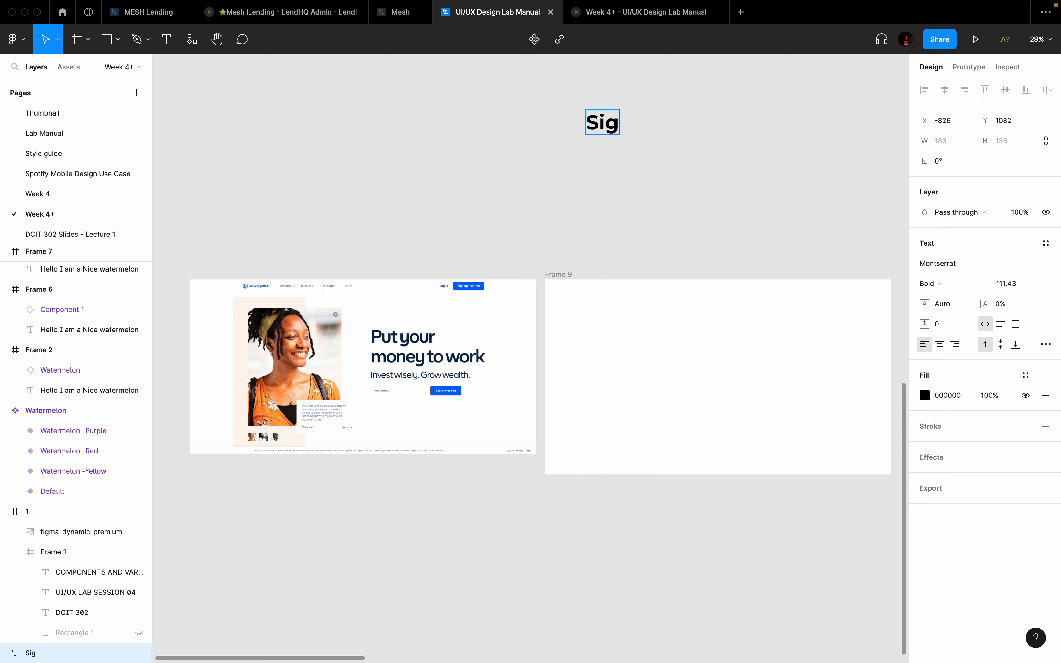
type("n up for Fr")
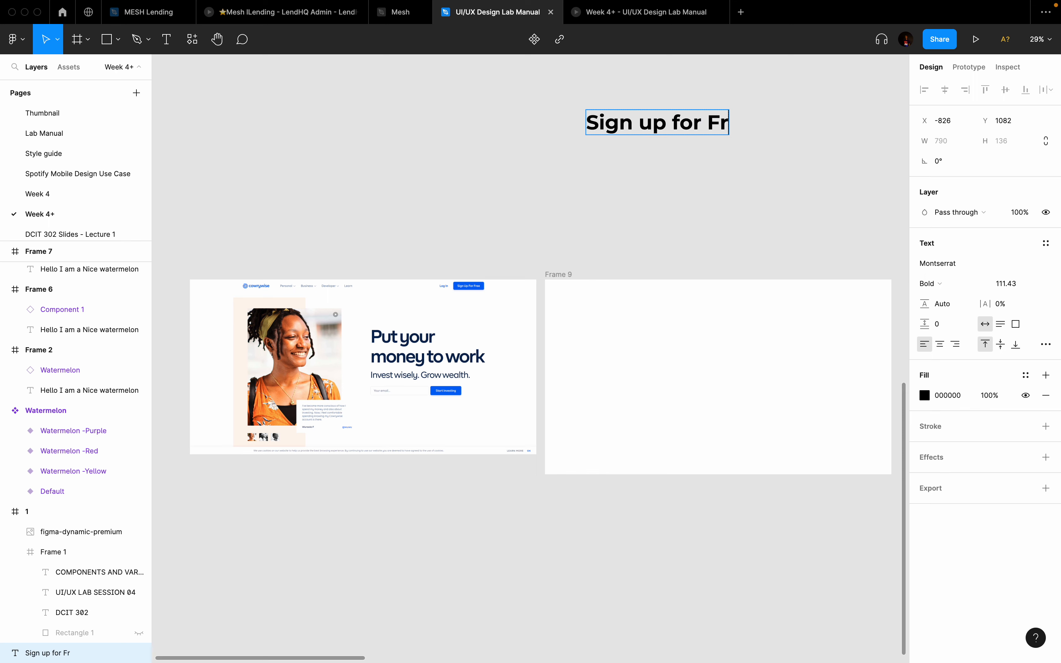
key("BackSpace")
key("BackSpace")
type("ee")
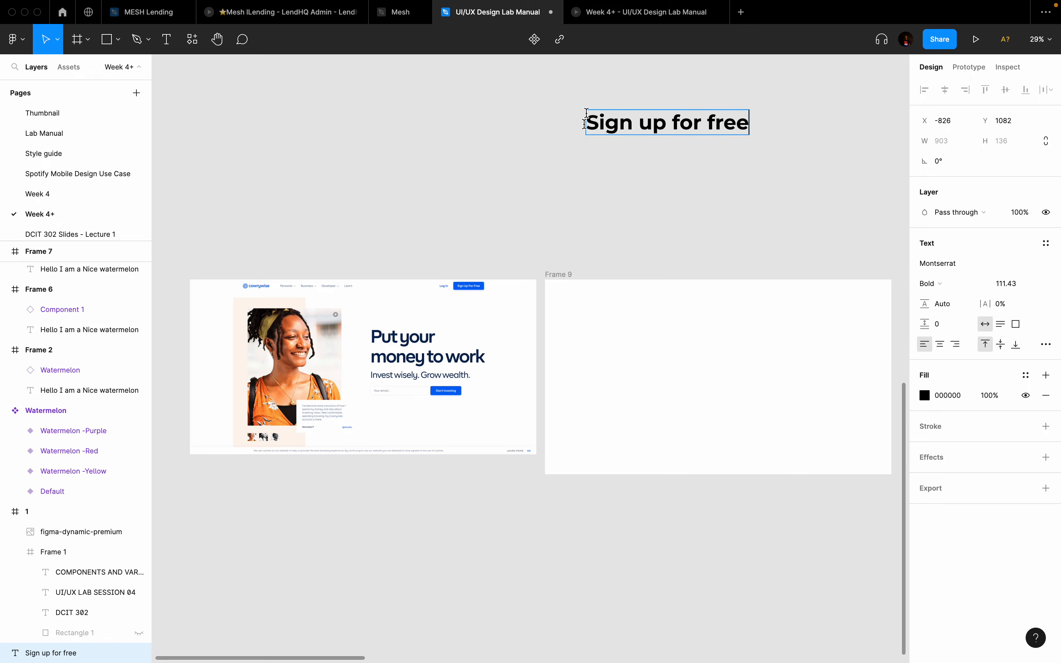
left_click(608, 170)
Step: Take Figma out of full screen mode
key("ctrl+Left")
key("ctrl+Right")
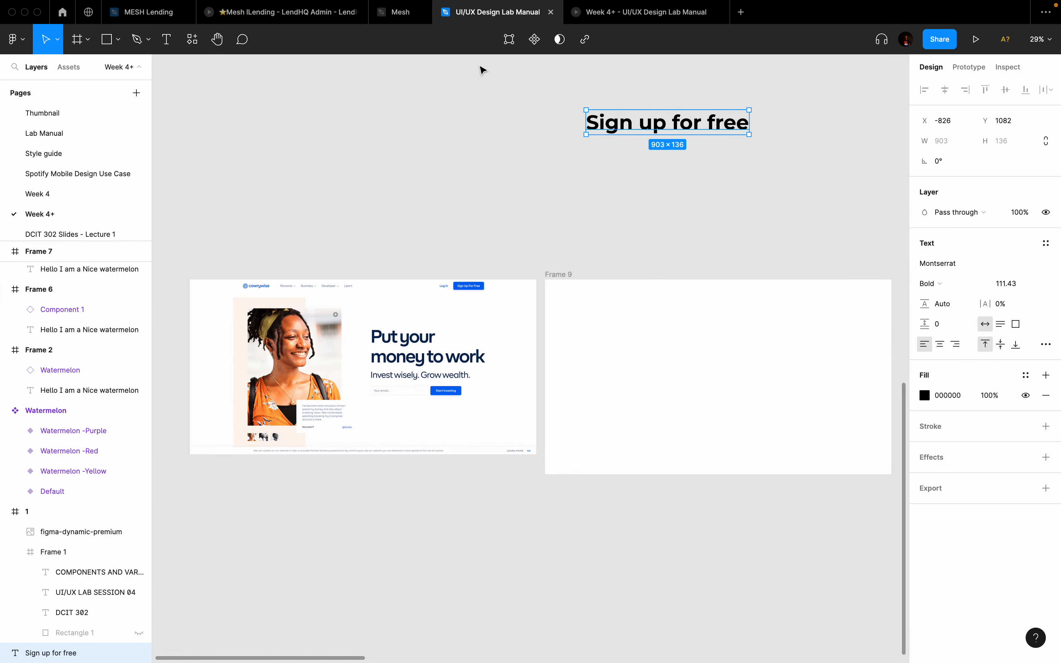
mouse_move(63, 5)
left_click(34, 24)
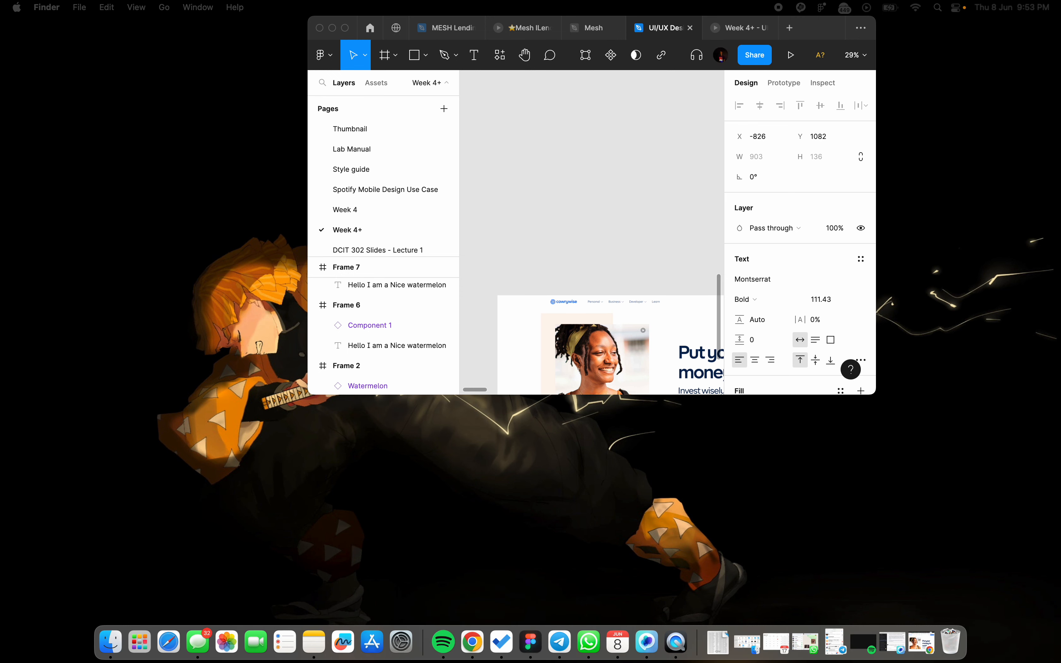
Step: Bring Chrome back full screen and check the Sign Up For Free button's font with WhatFont
left_click(921, 643)
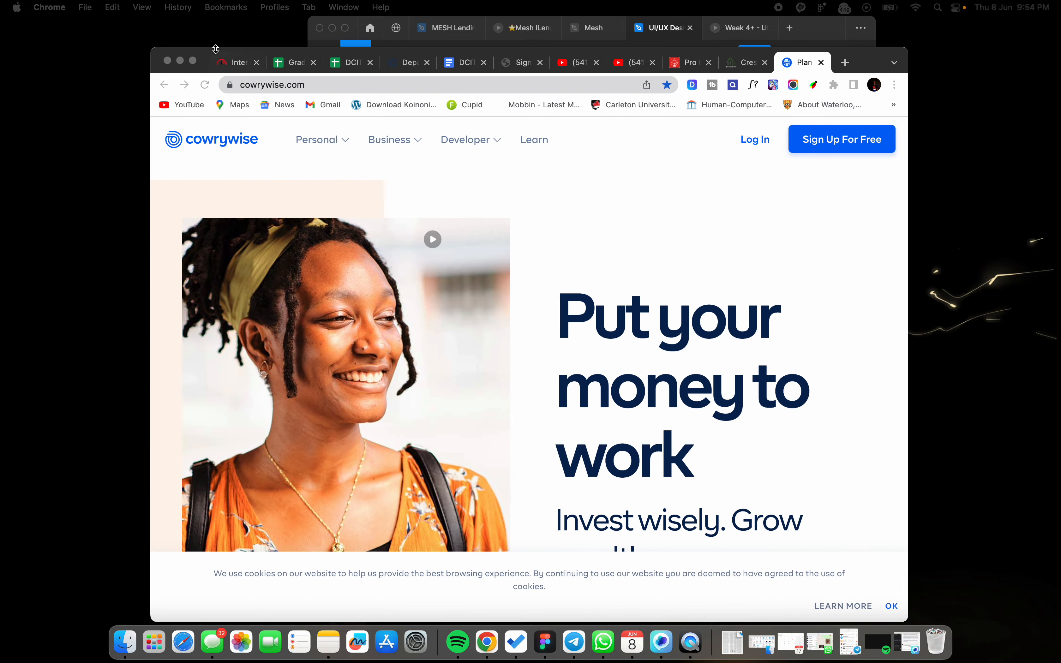
left_click(196, 62)
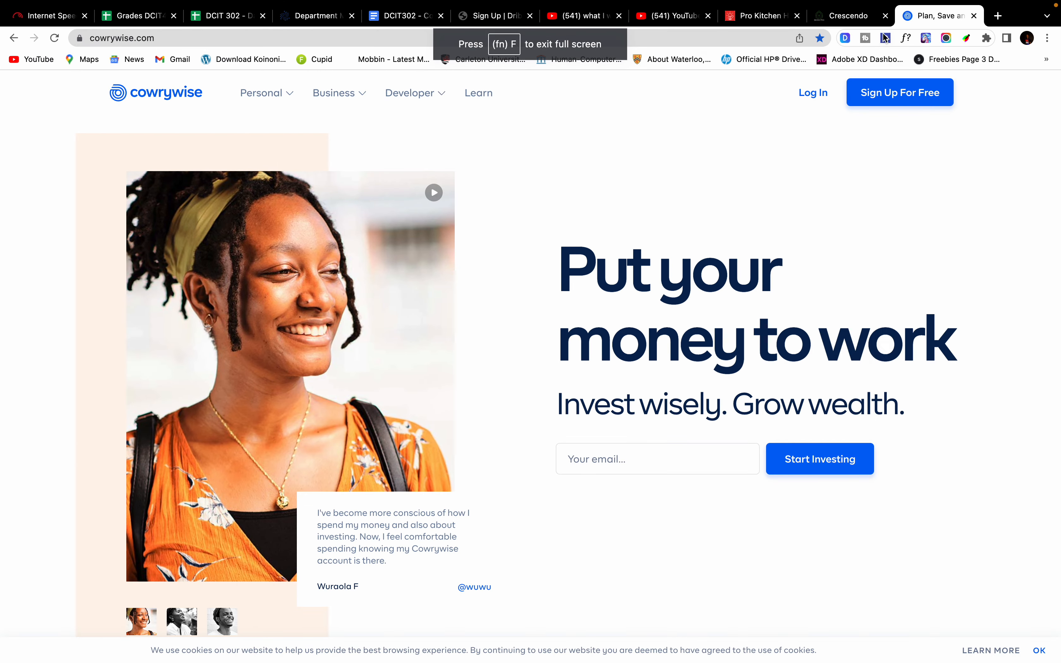
left_click(904, 42)
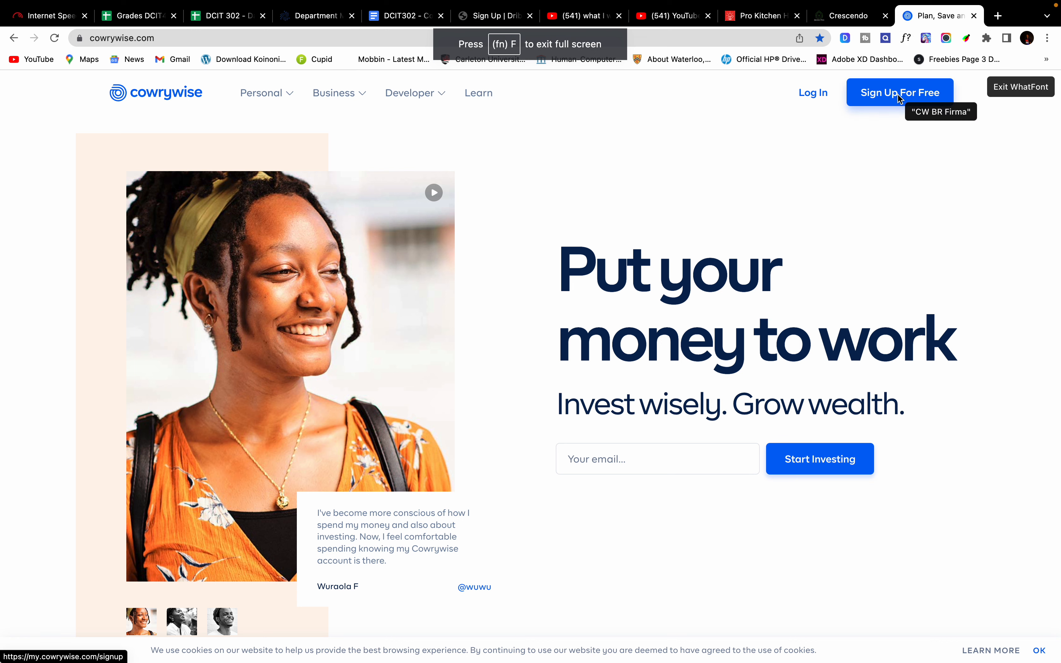
left_click(900, 98)
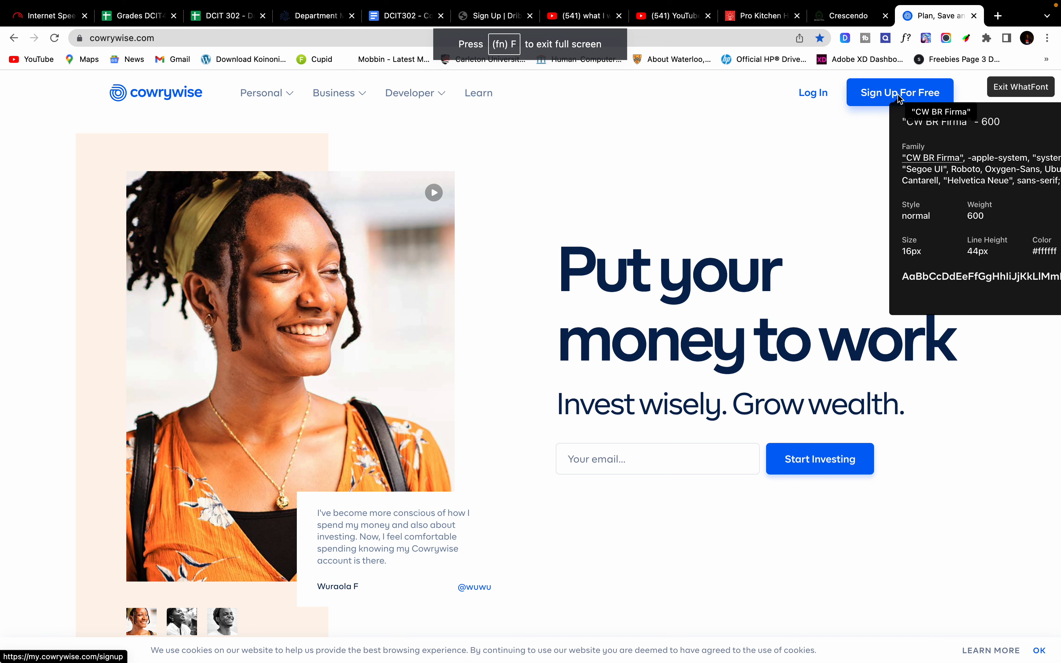
Step: Confirm Log In, Learn, Developer and Business links use CW BR Firma 600, 16px
left_click(812, 97)
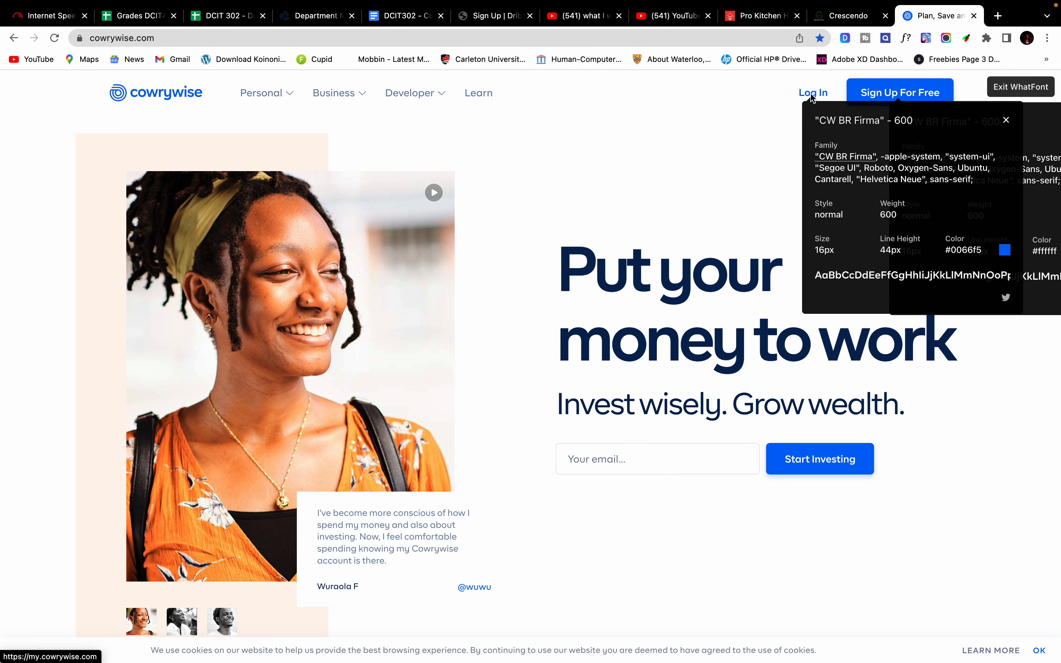
left_click(473, 93)
left_click(421, 95)
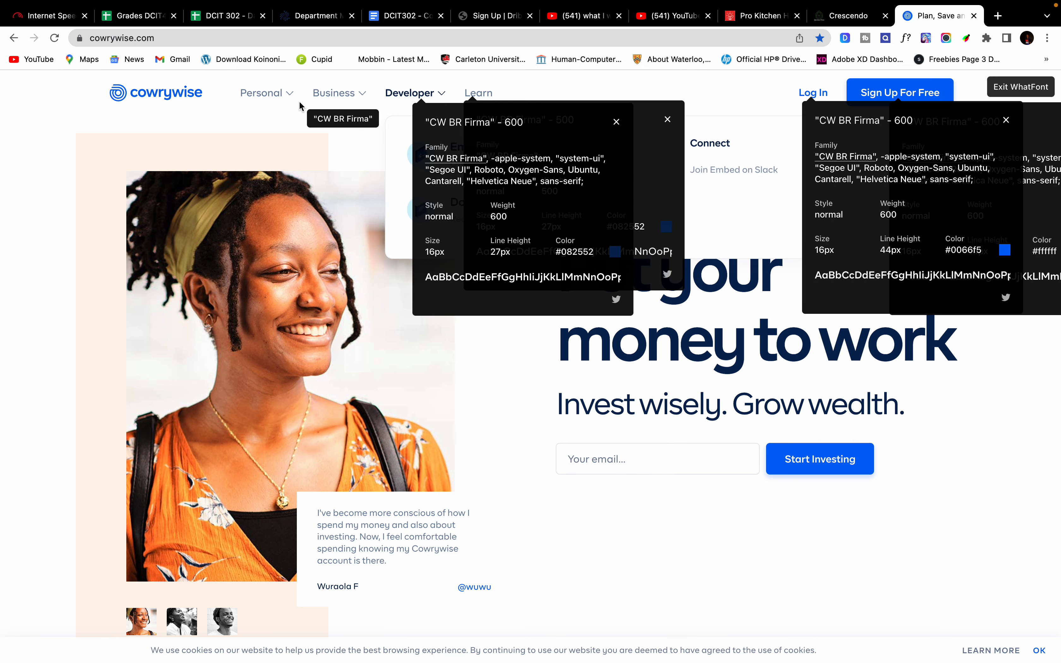
left_click(328, 94)
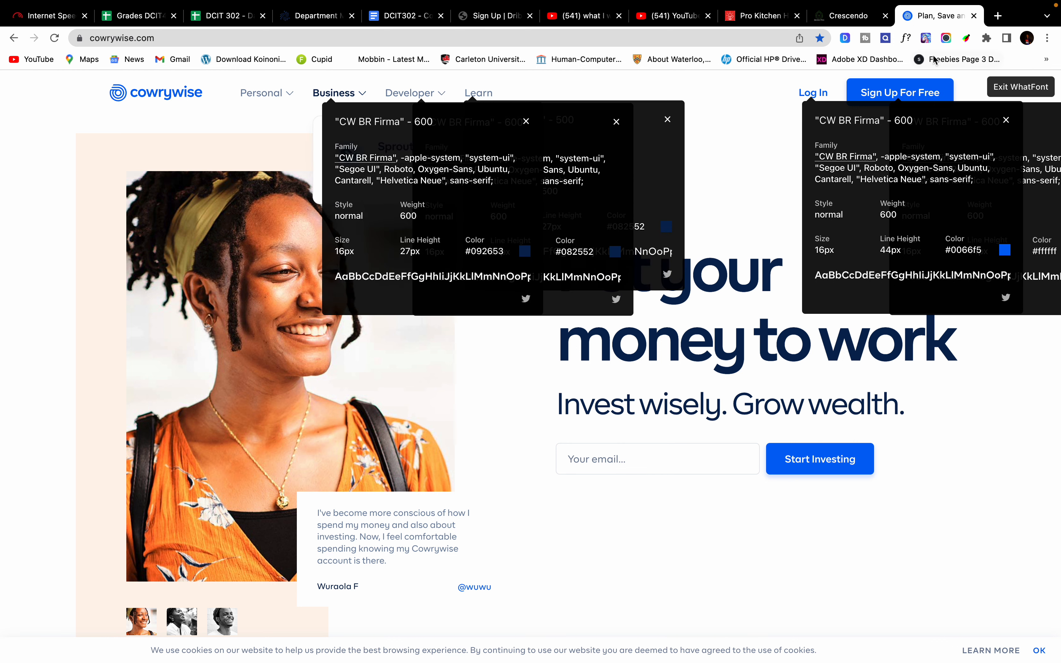
left_click(1020, 87)
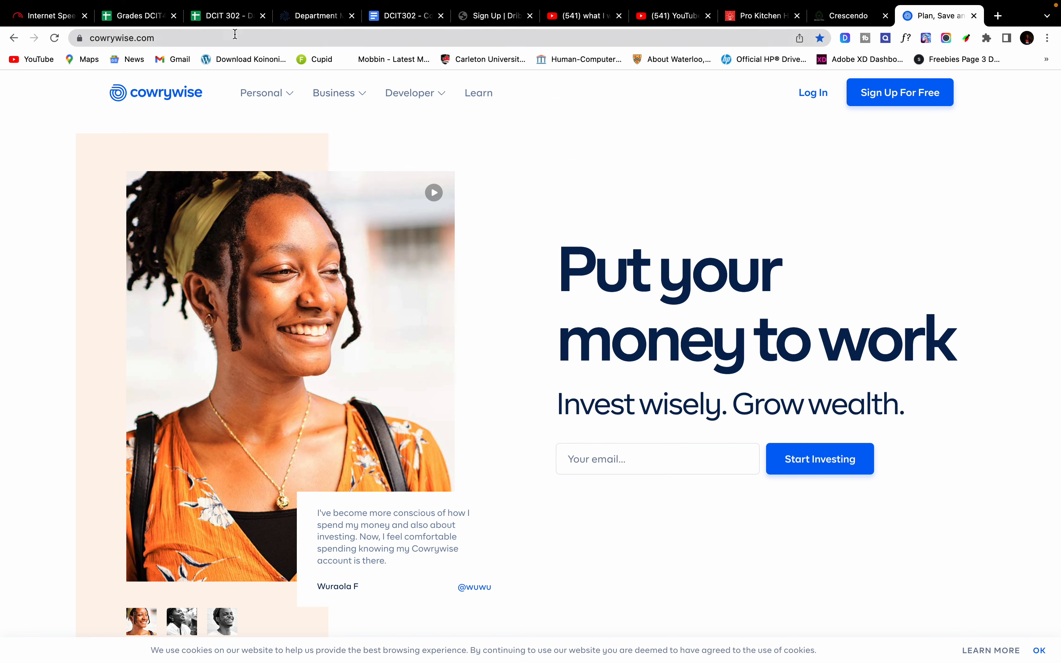
right_click(178, 89)
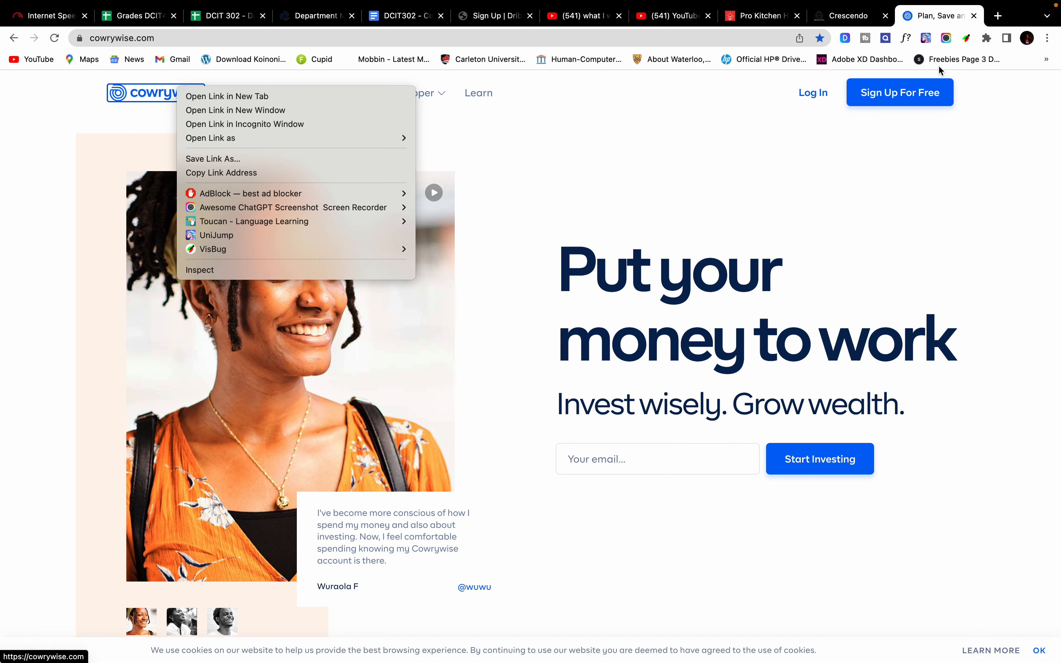
left_click(949, 41)
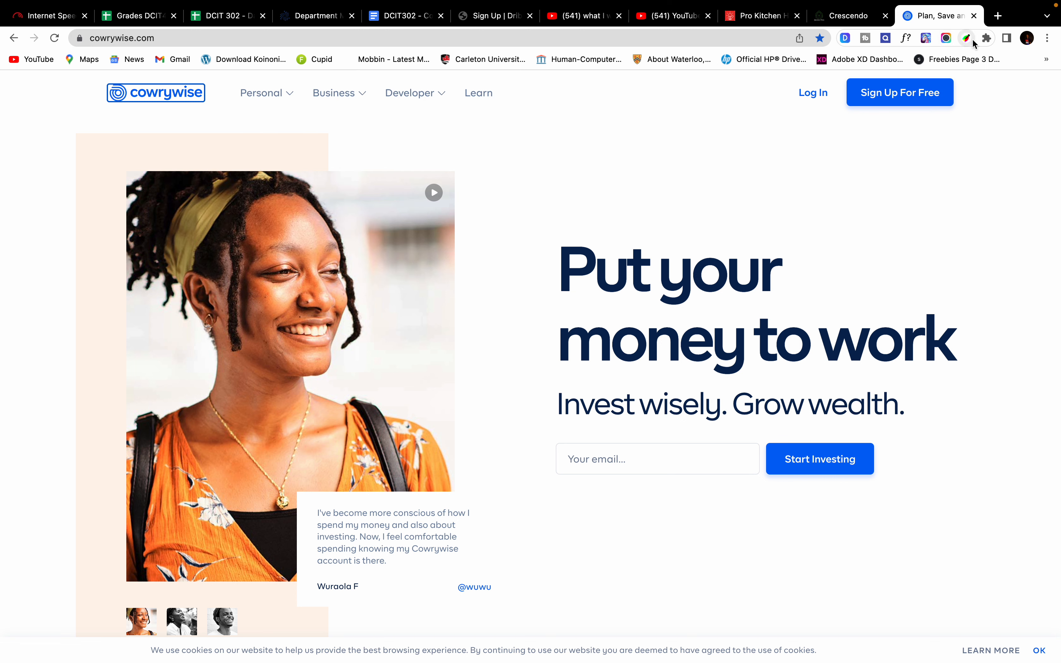
Step: Open the image downloader extension and browse the homepage's images
left_click(987, 38)
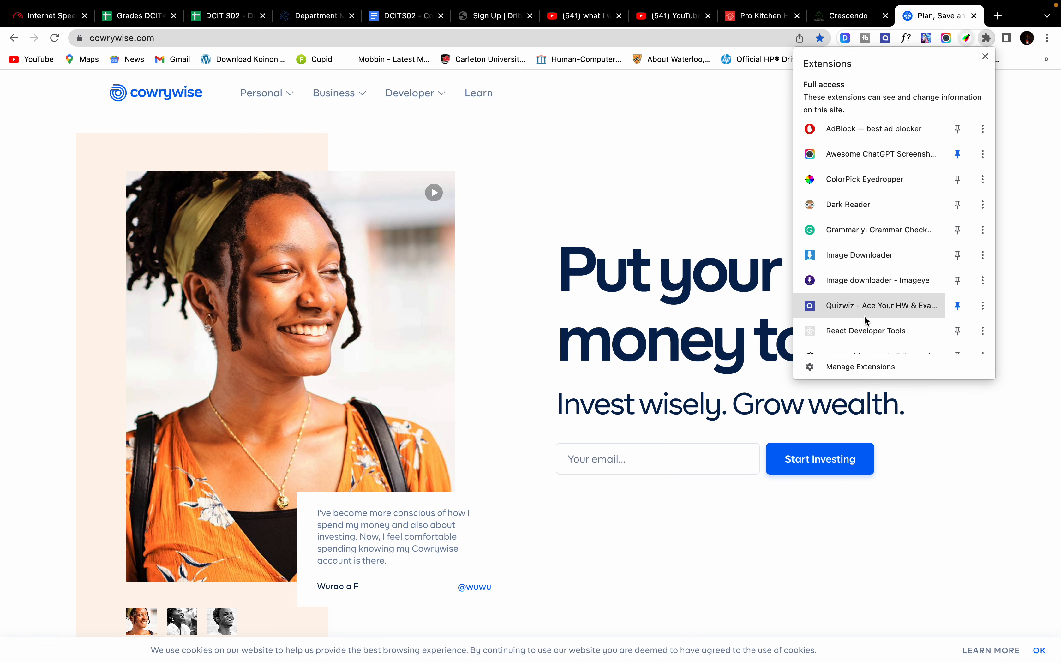
scroll(877, 235, "down", 2)
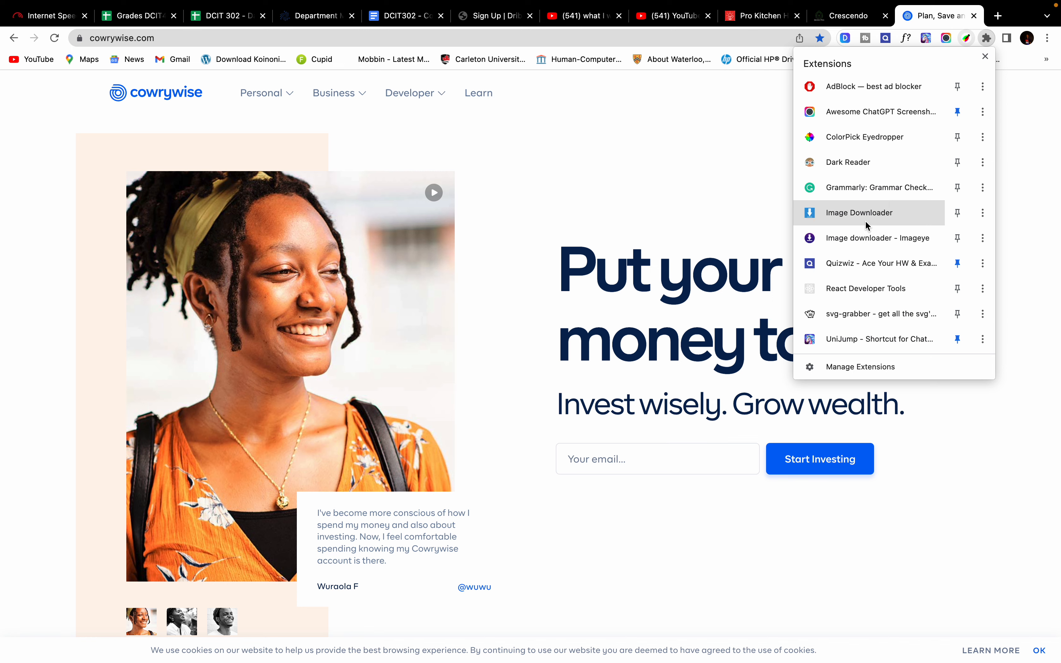
left_click(889, 220)
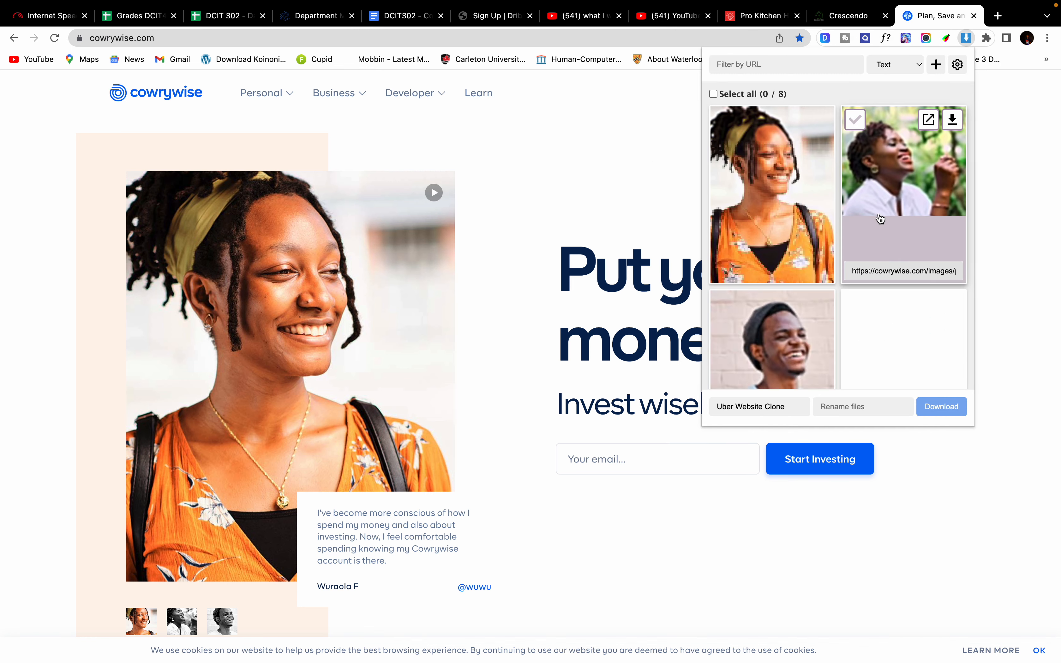
scroll(881, 219, "down", 5)
scroll(881, 218, "down", 3)
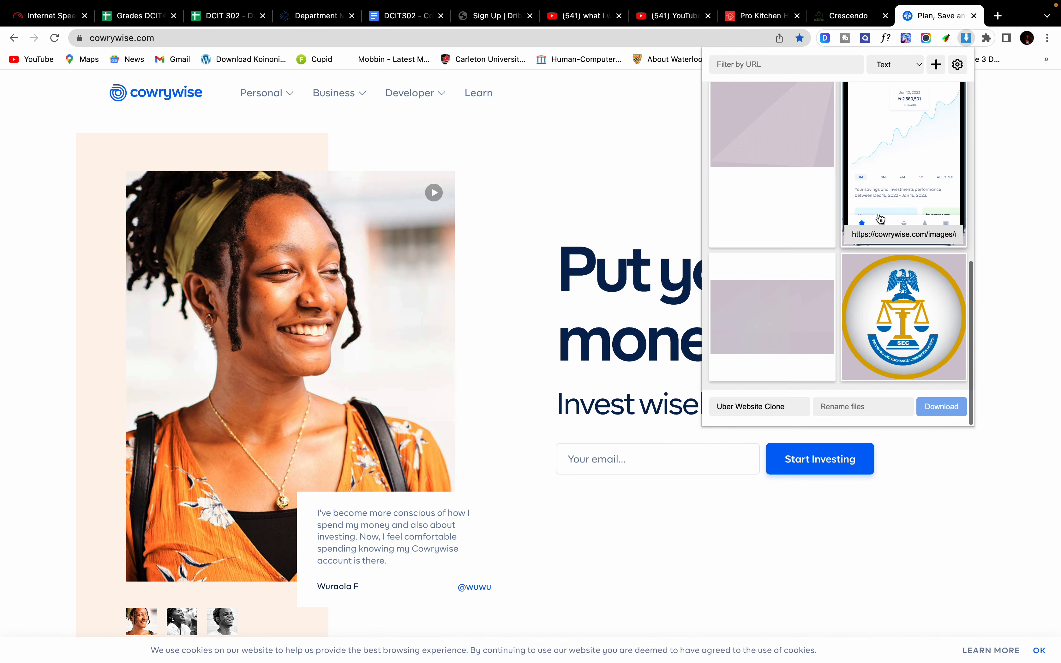
scroll(880, 218, "up", 4)
scroll(881, 218, "down", 4)
scroll(881, 219, "up", 1)
scroll(881, 219, "up", 7)
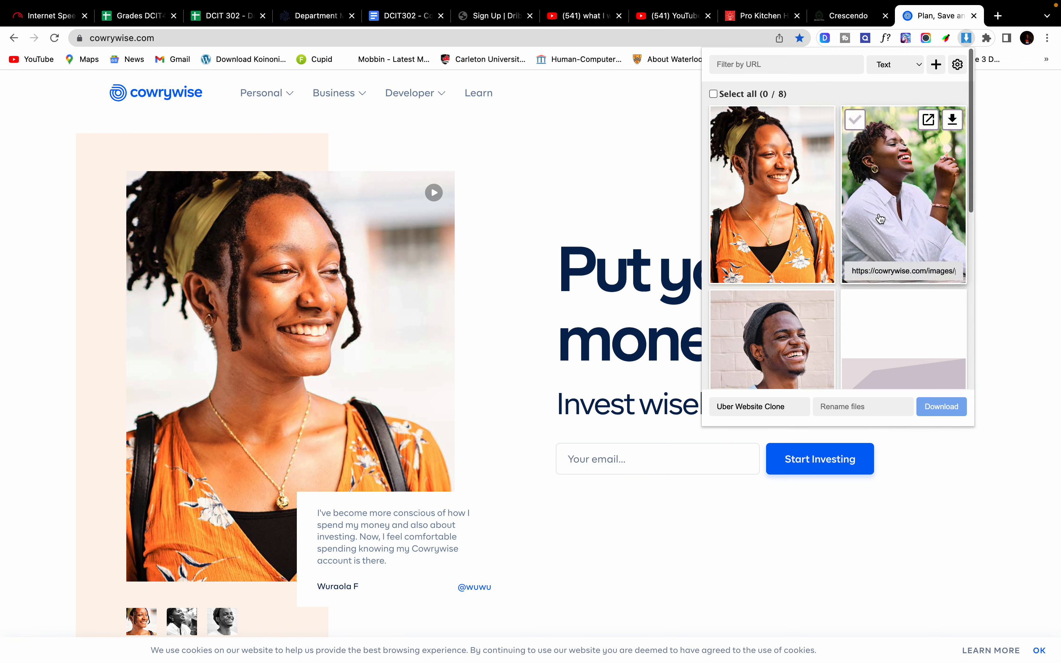
scroll(880, 218, "down", 2)
scroll(880, 219, "down", 6)
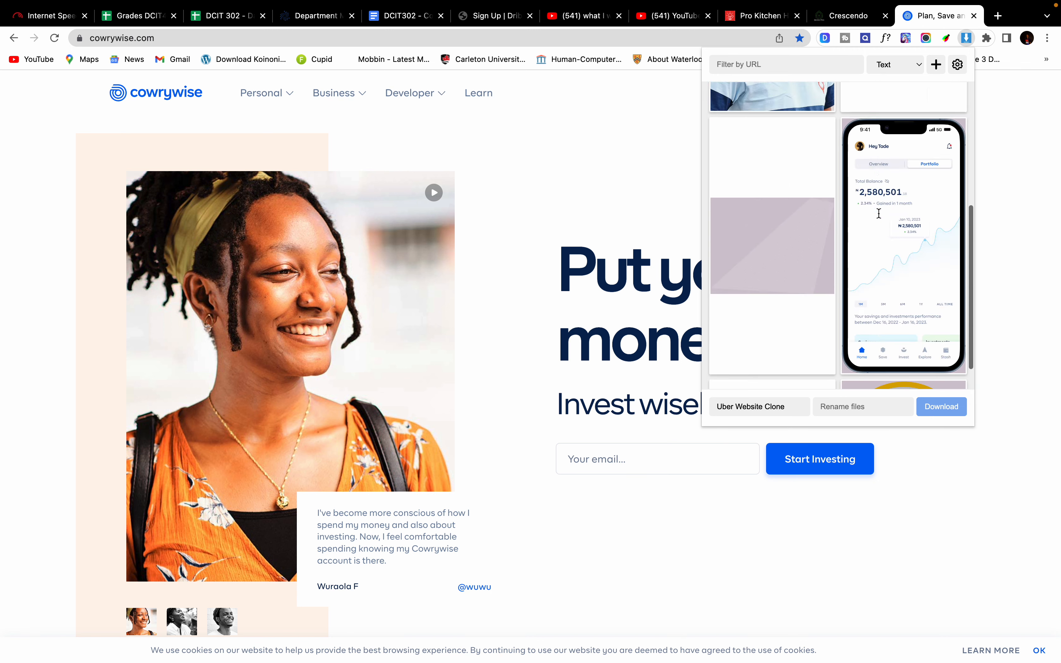
mouse_move(788, 272)
scroll(789, 269, "up", 7)
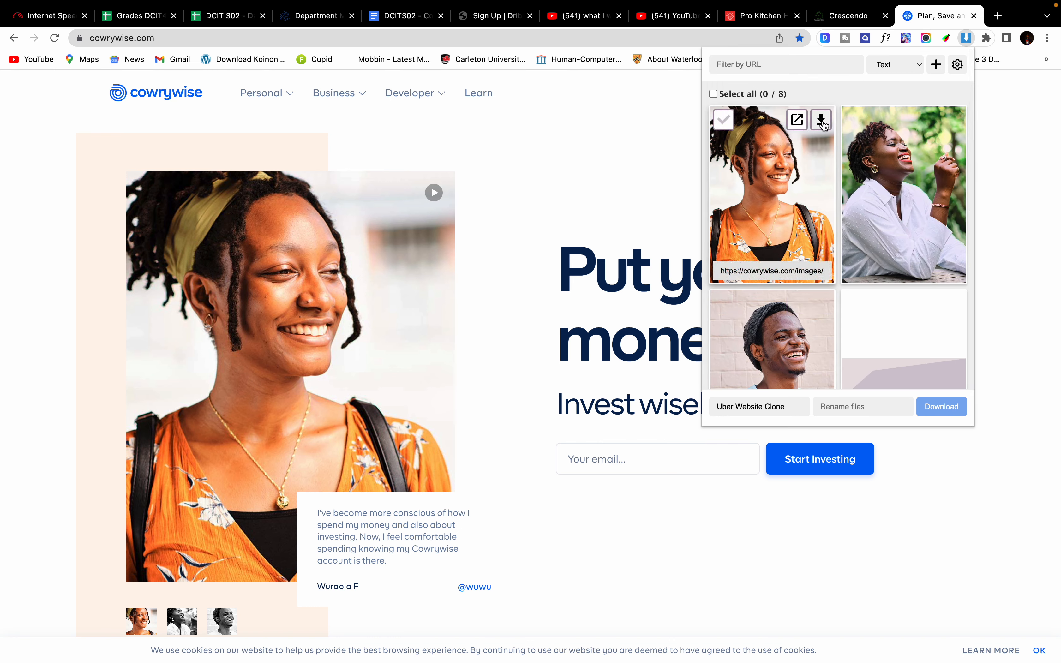
Step: Download the wura.jpg, mayokun.jpg and wande.jpg photos
left_click(822, 123)
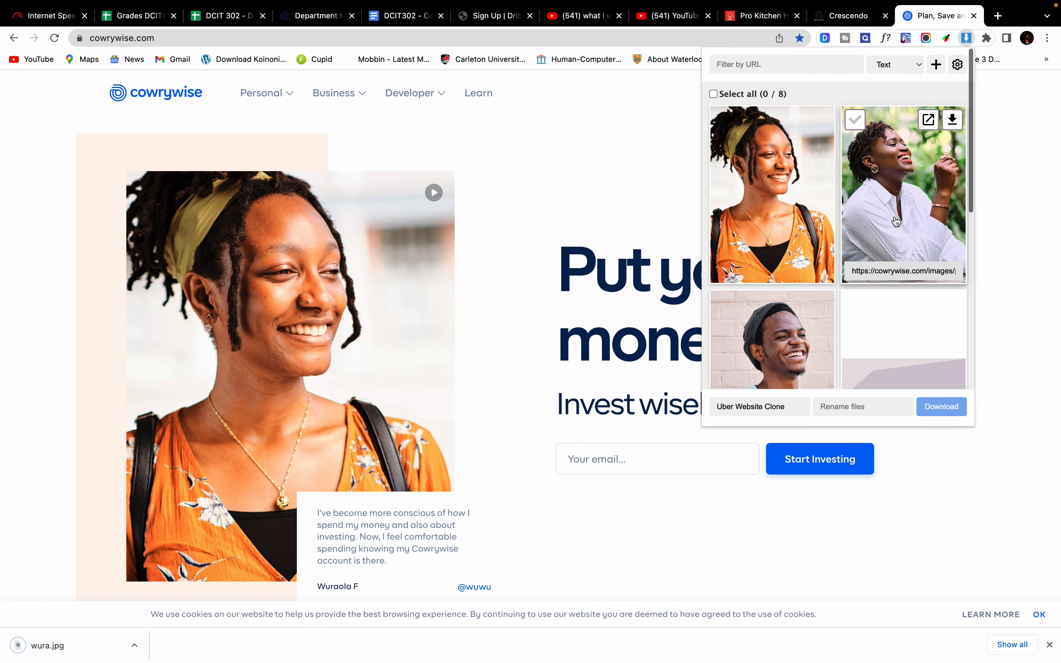
left_click(943, 130)
scroll(818, 289, "down", 5)
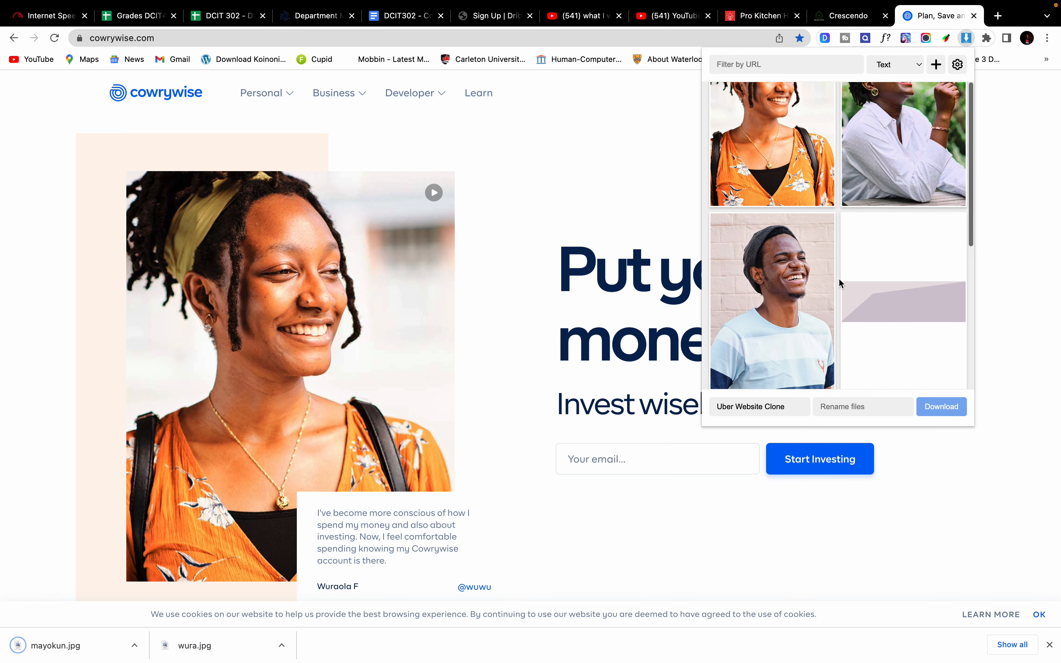
mouse_move(820, 268)
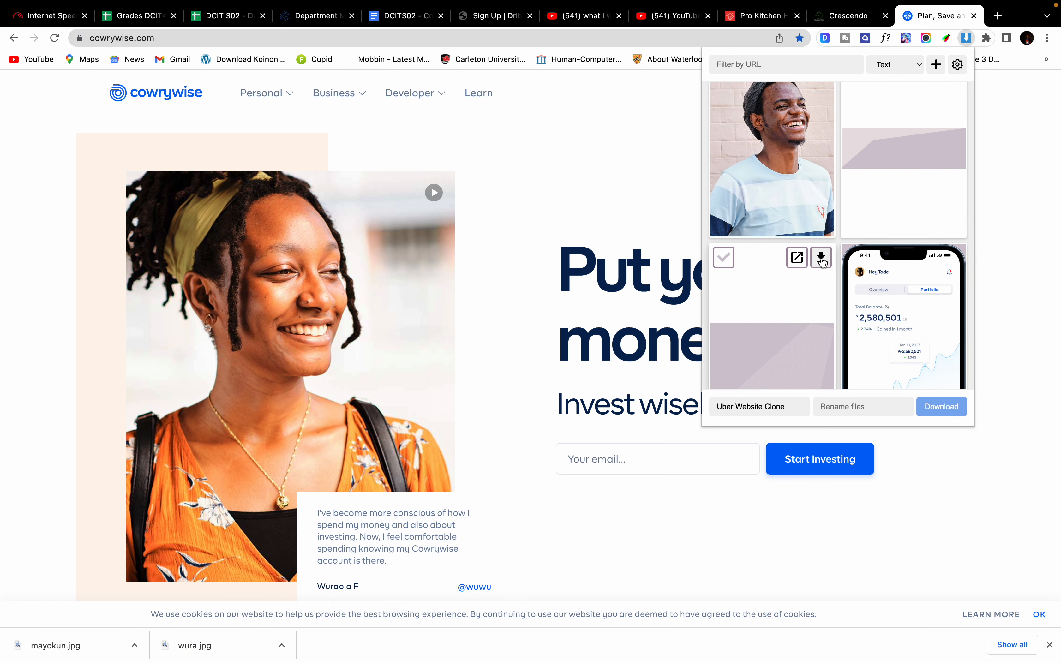
scroll(826, 200, "up", 3)
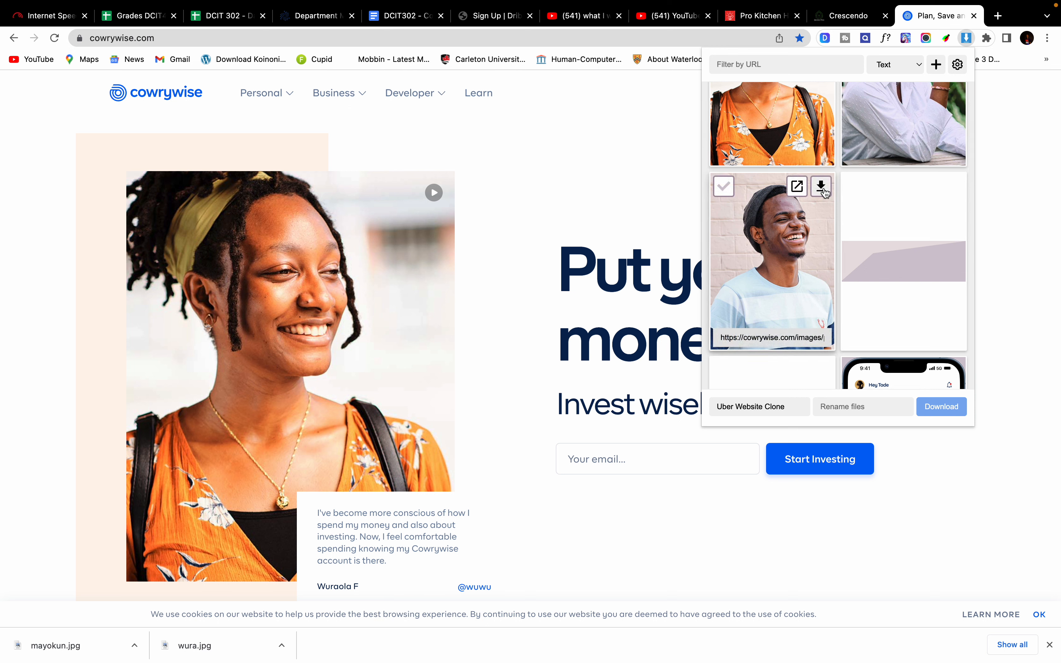
left_click(822, 188)
scroll(823, 188, "down", 5)
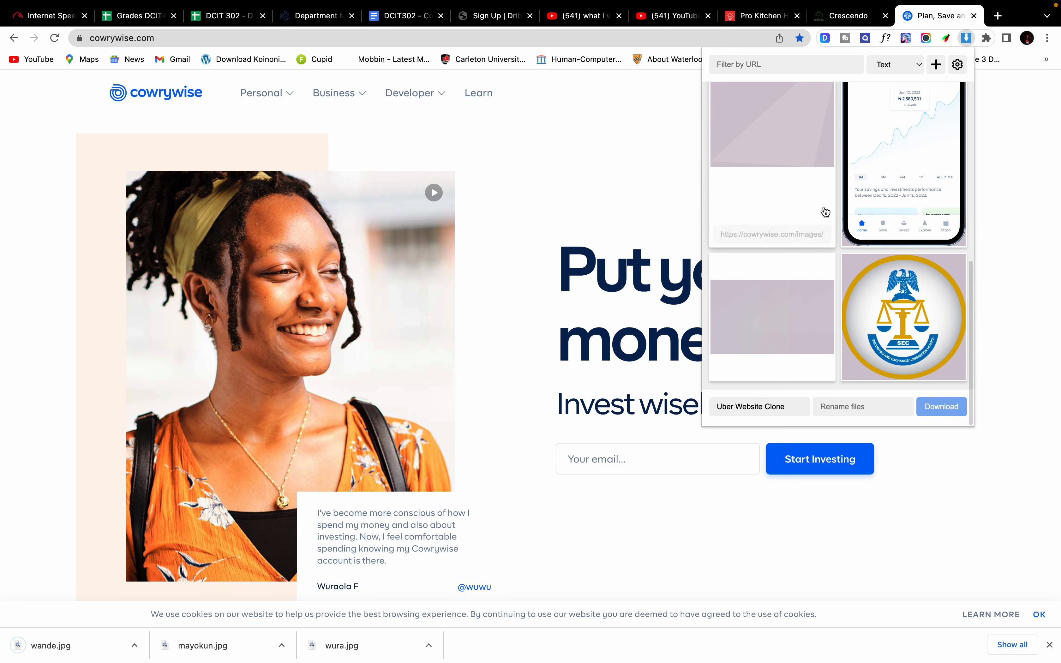
Step: Close the downloader, browse the images in another image extension, then dismiss it
left_click(968, 38)
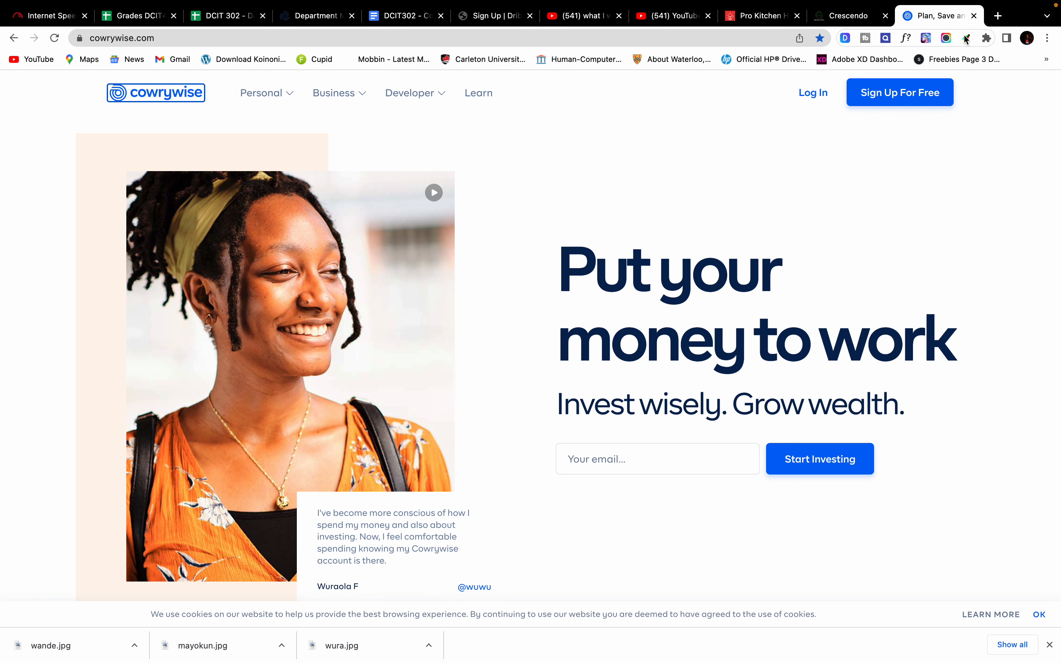
left_click(987, 39)
left_click(855, 306)
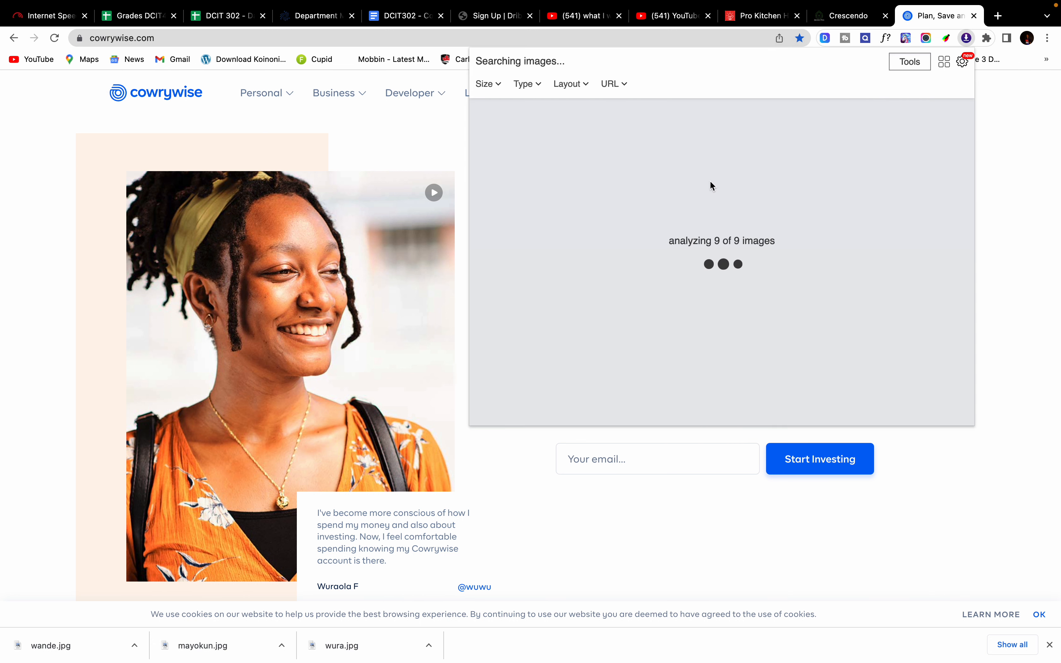
scroll(710, 186, "down", 10)
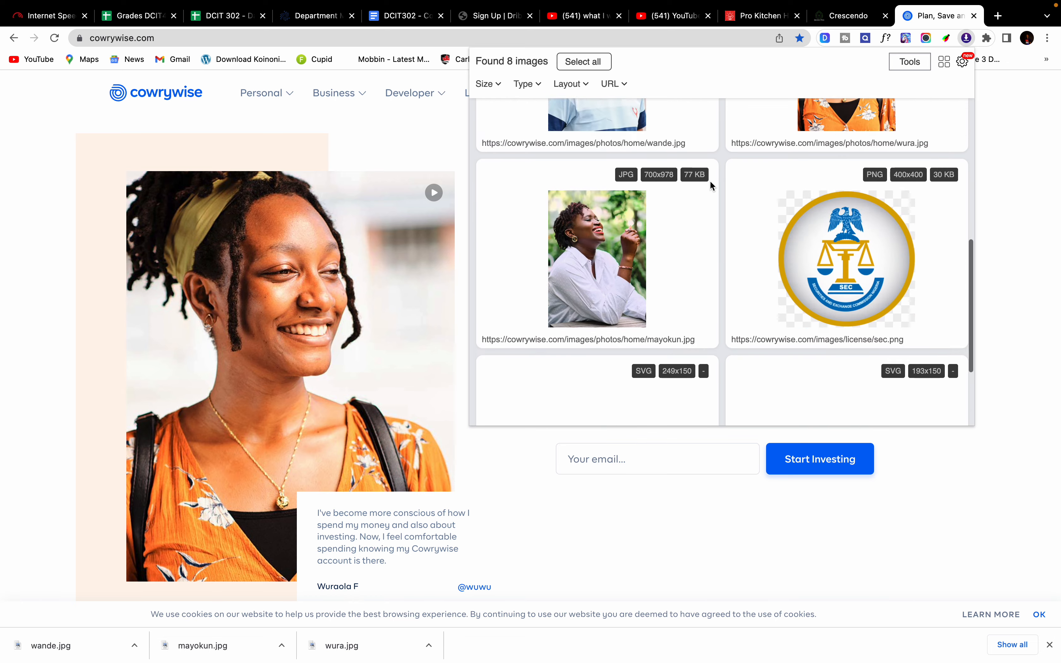
scroll(710, 186, "up", 1)
scroll(710, 186, "down", 4)
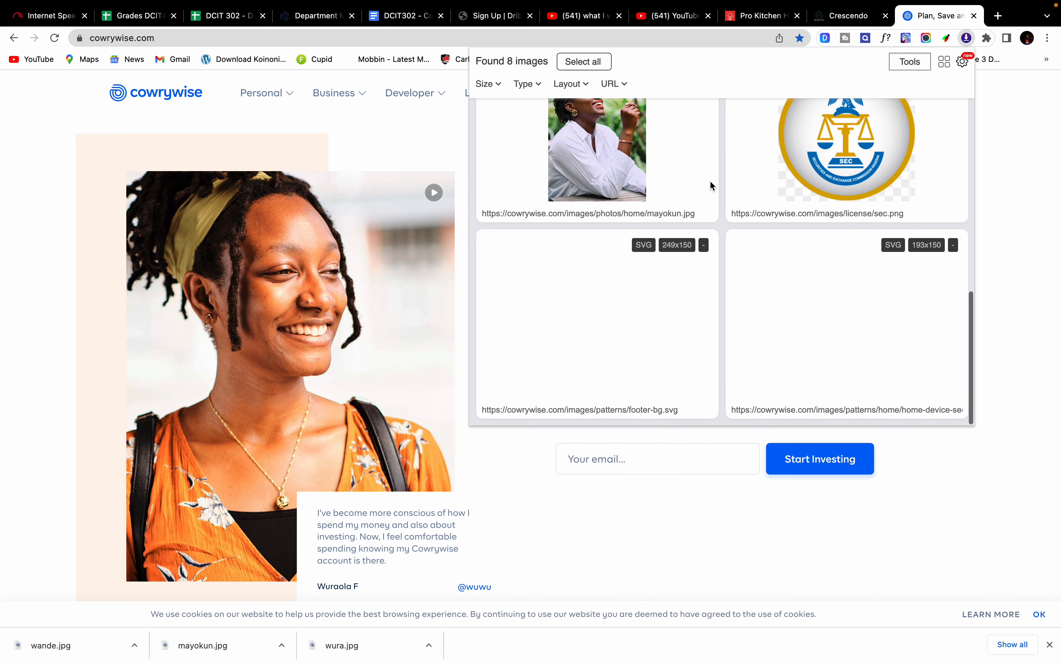
scroll(710, 186, "up", 10)
scroll(711, 186, "down", 10)
scroll(710, 186, "up", 5)
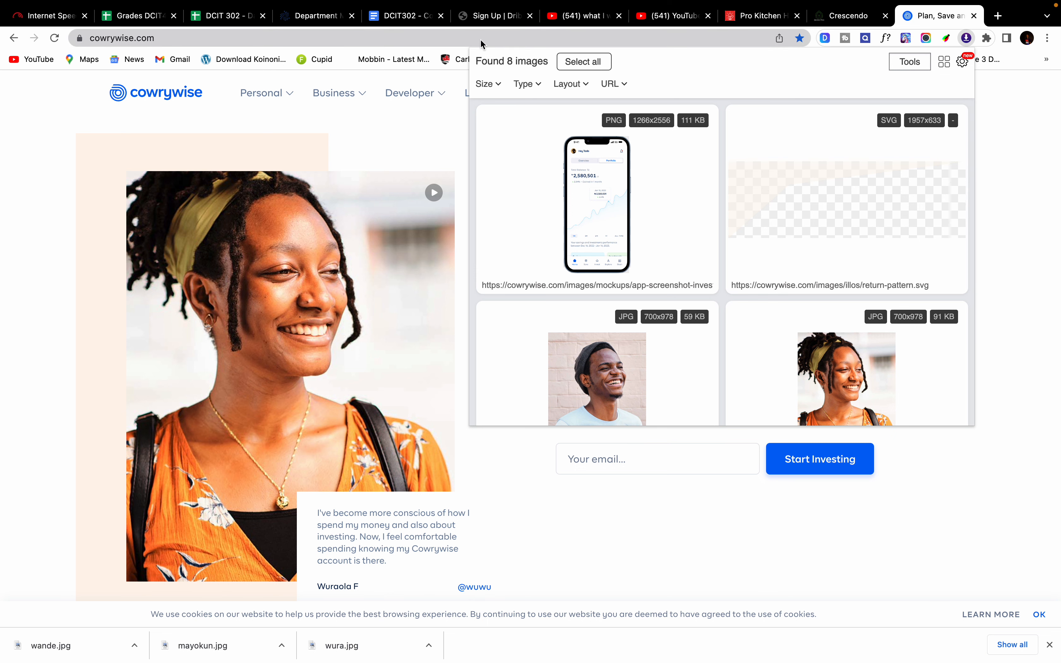
left_click(61, 146)
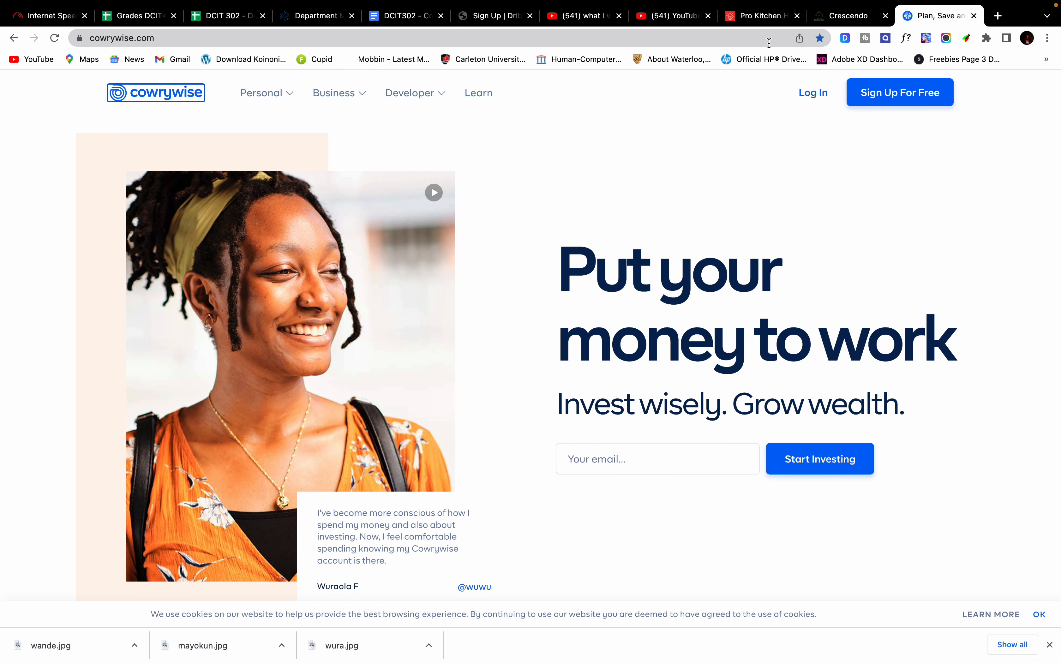
Step: Search Google Images for 'cowrywise logo png' and copy the wide Worldvectorlogo logo
left_click(769, 43)
type("cow")
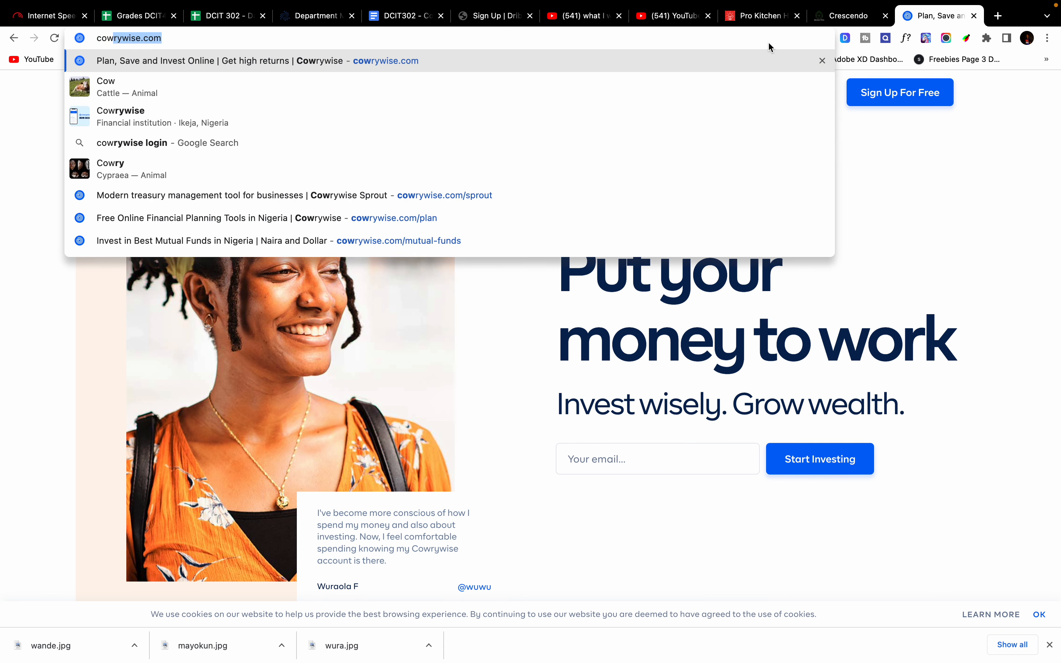
type("rywise ")
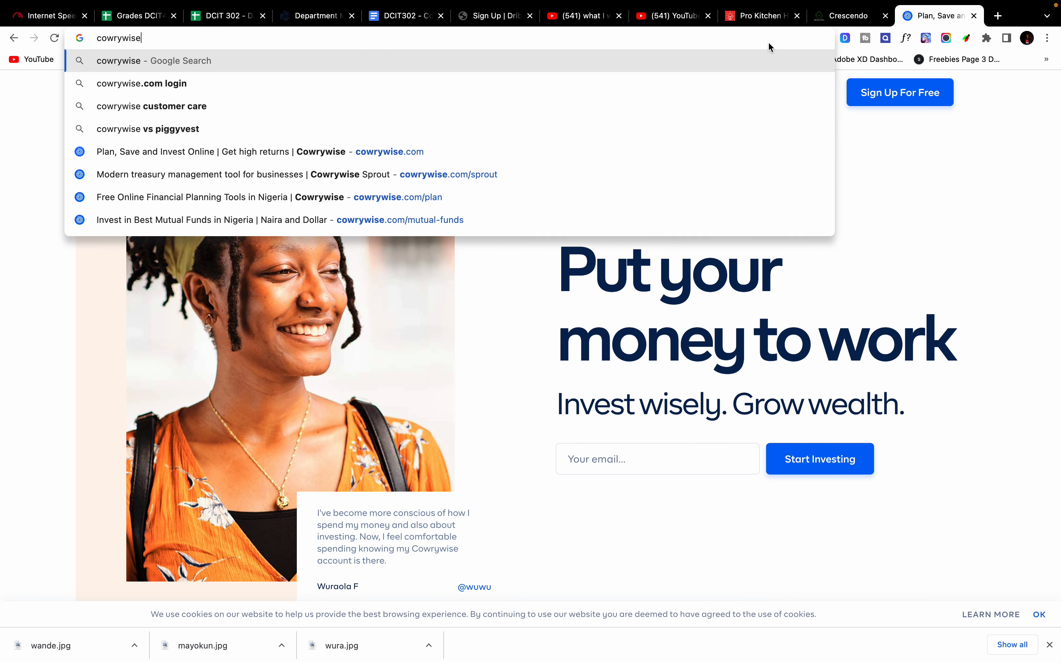
type("logo png")
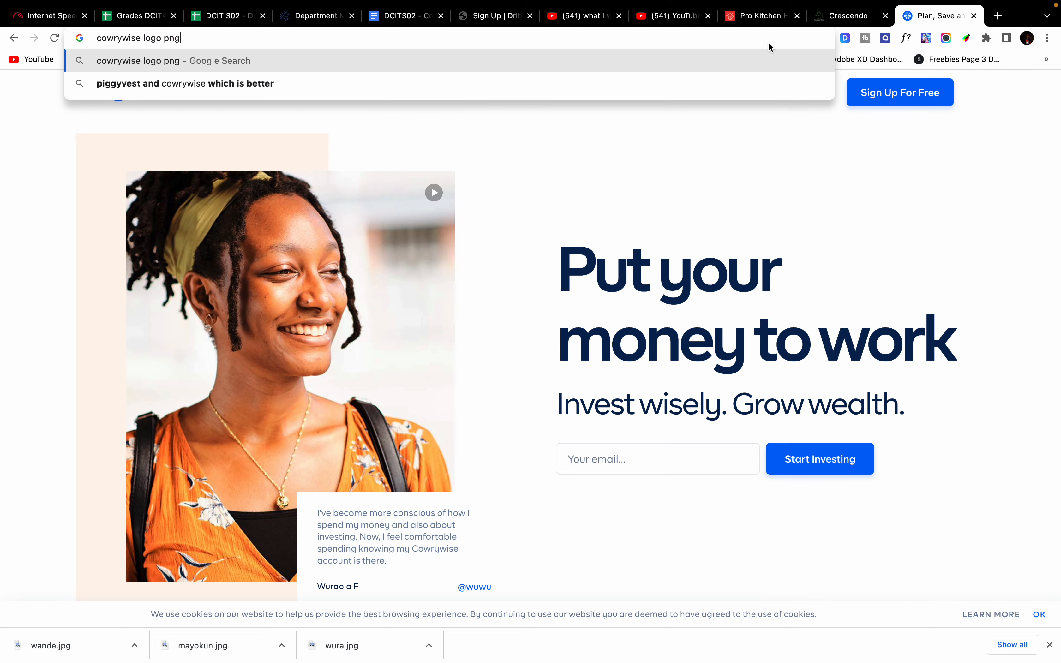
key("Return")
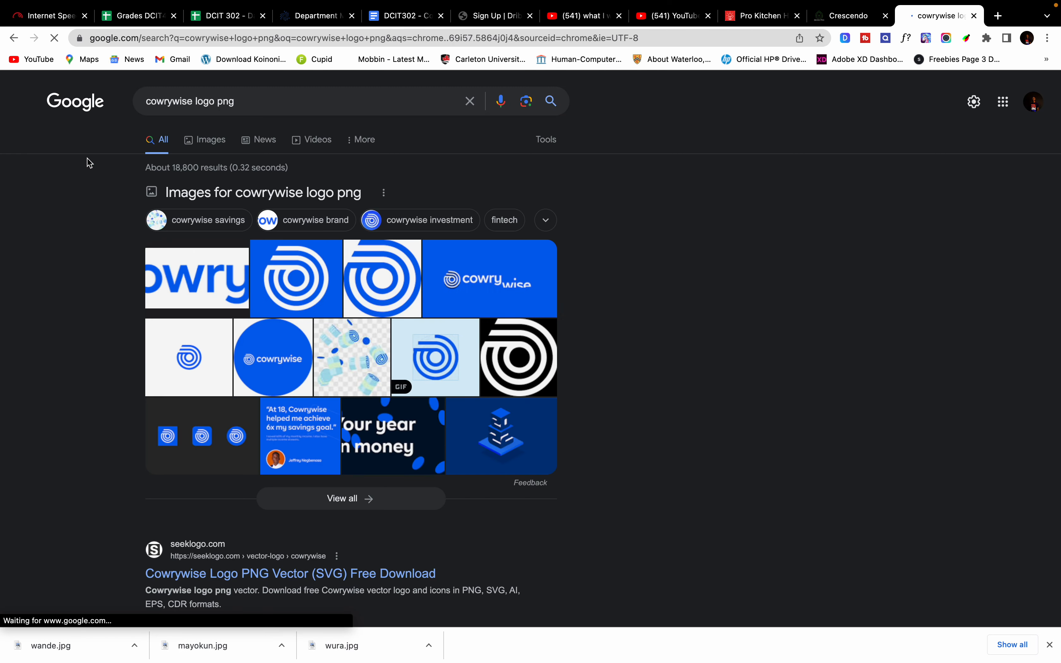
left_click(223, 142)
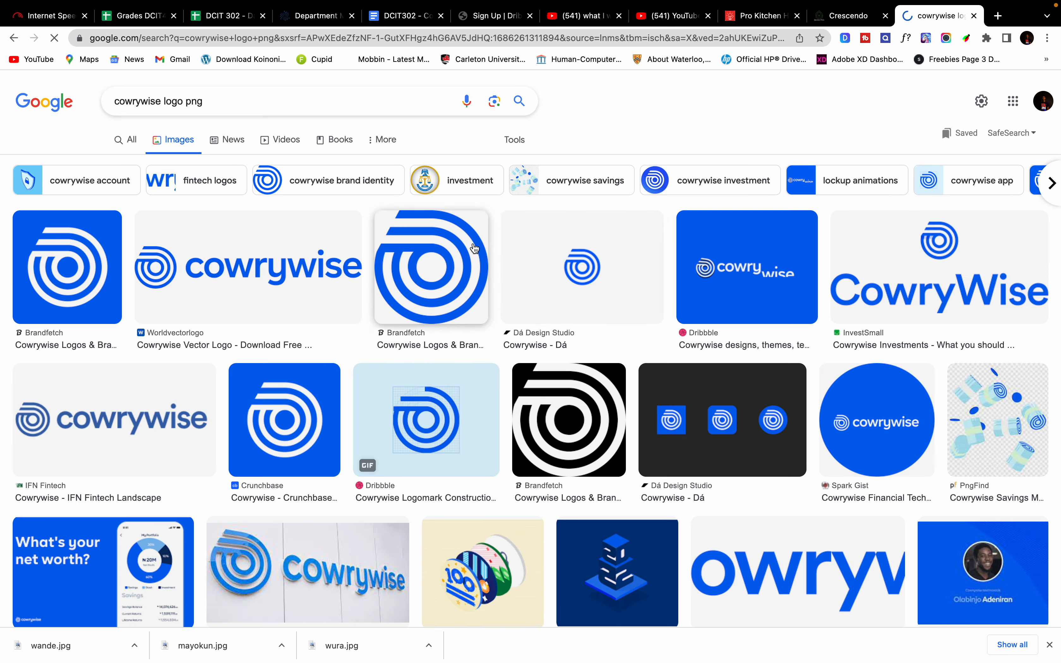
right_click(264, 270)
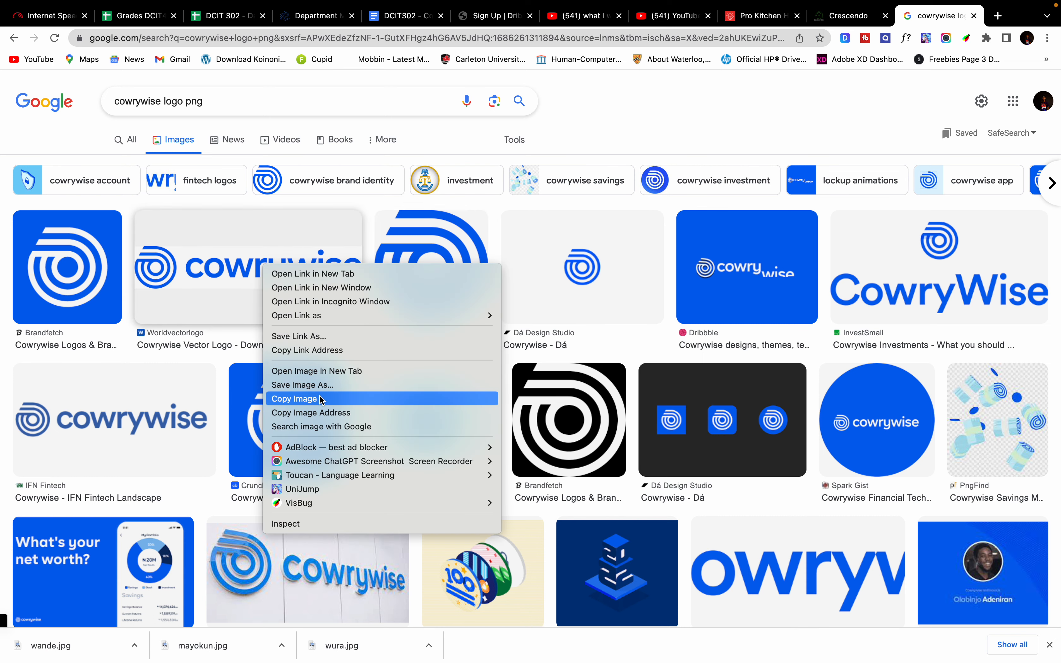
left_click(303, 400)
key("ctrl+Left")
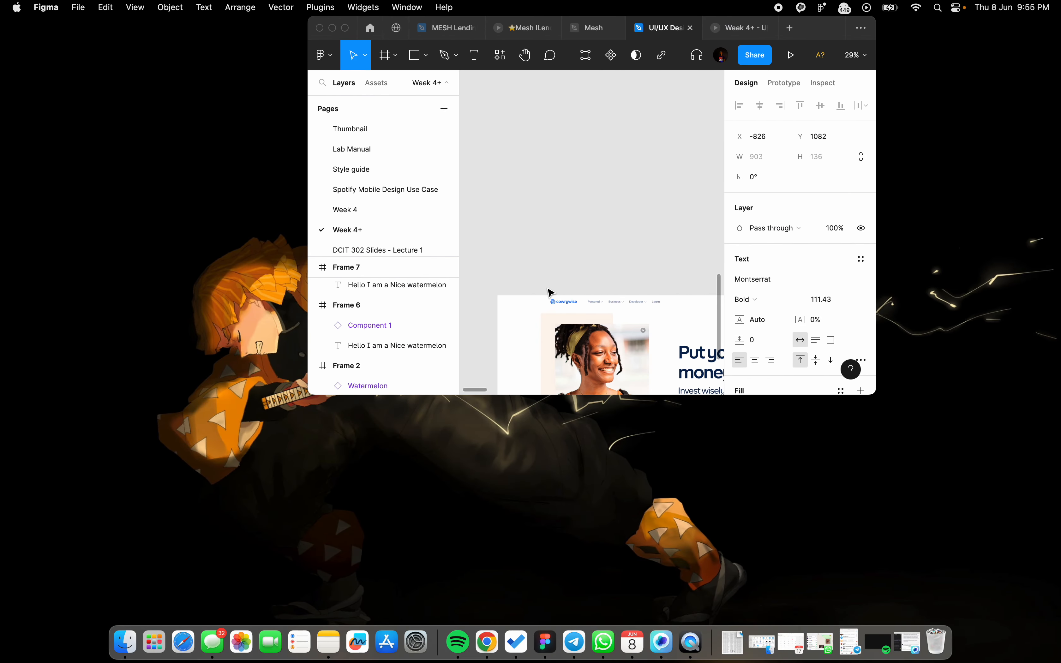
Step: Paste the Cowrywise logo into Figma and place it above the homepage mockup
left_click(345, 29)
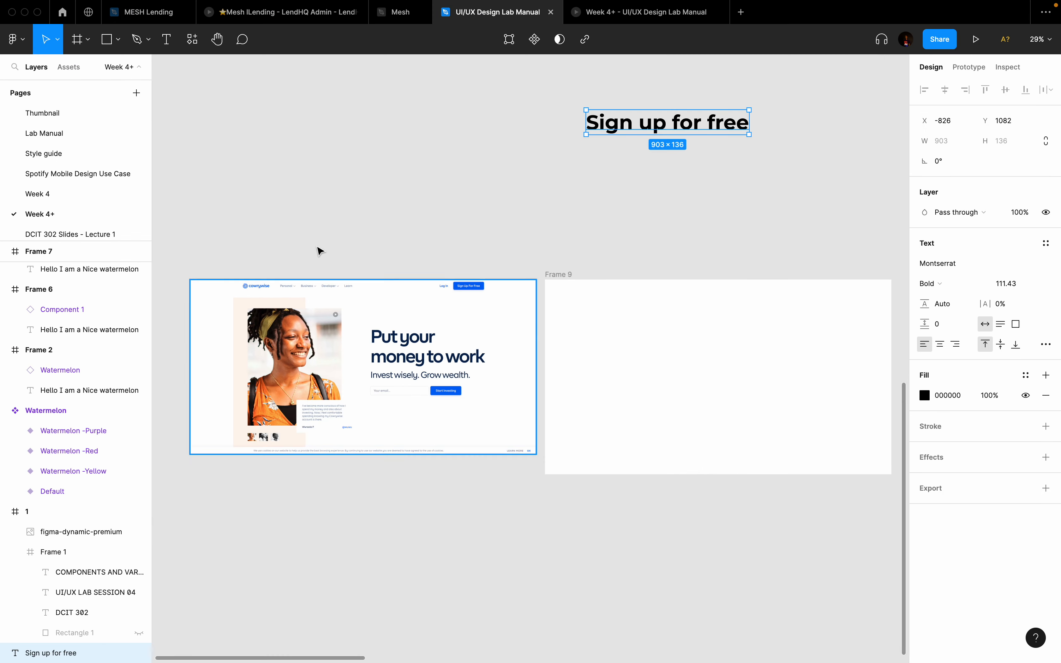
left_click(627, 327)
key("Escape")
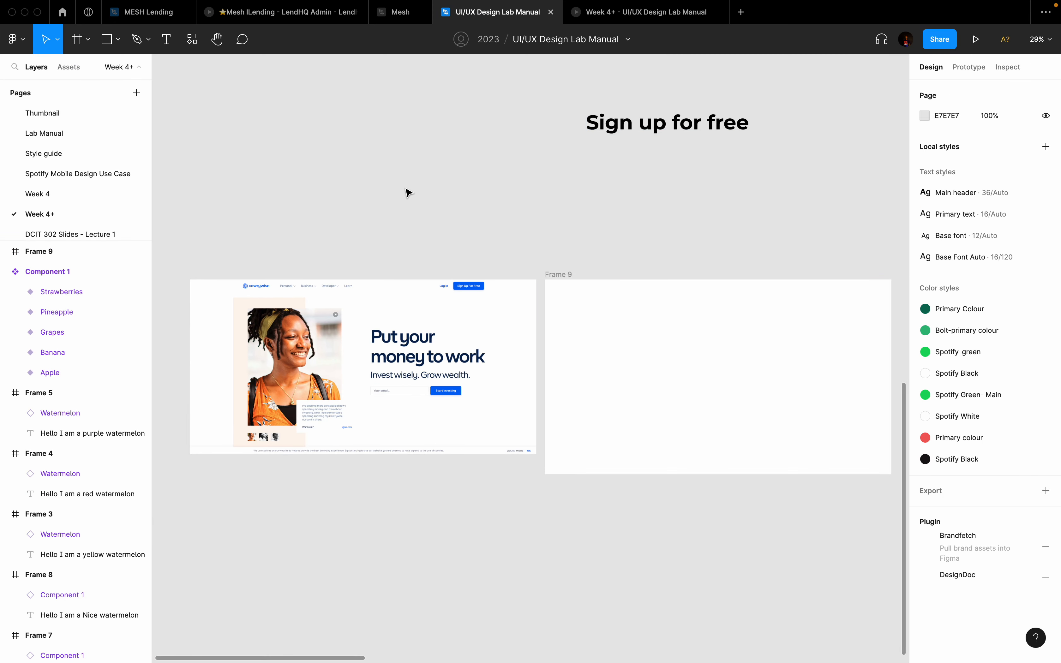
key("super+v")
left_click_drag(528, 367, 336, 211)
Step: Set the 'Sign up for free' text to font size 16
left_click(707, 131)
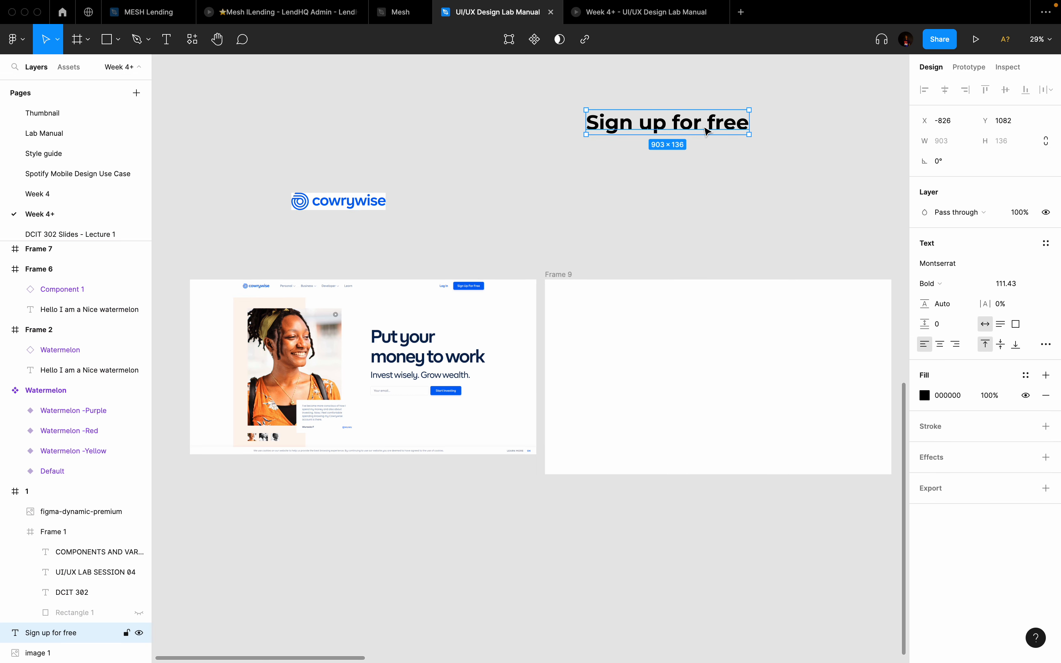
scroll(707, 131, "right", 2)
left_click(1015, 285)
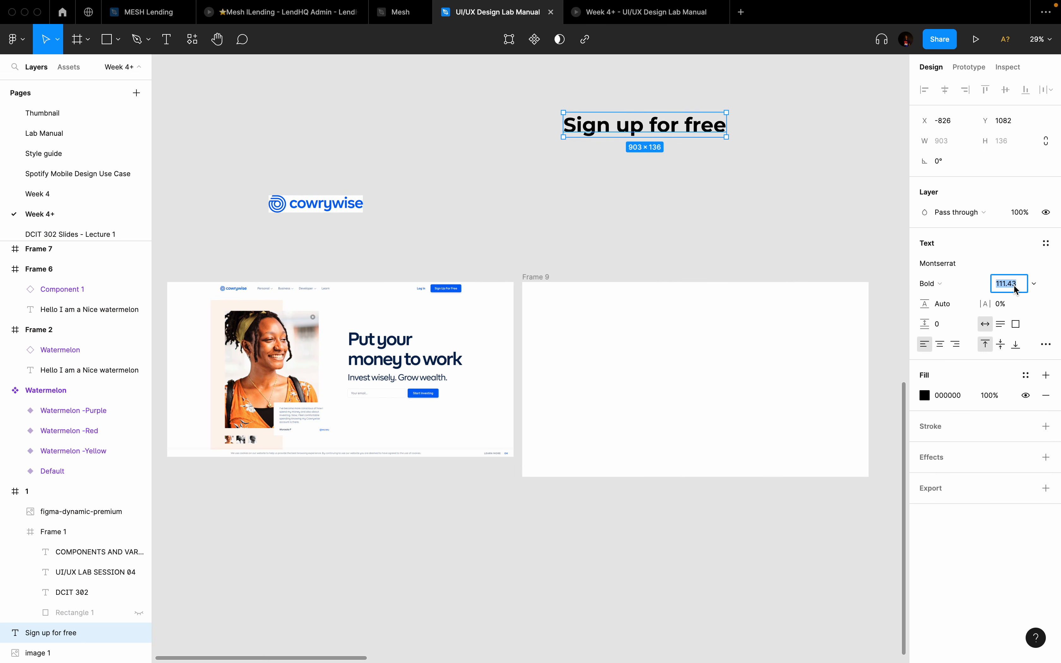
key("Return")
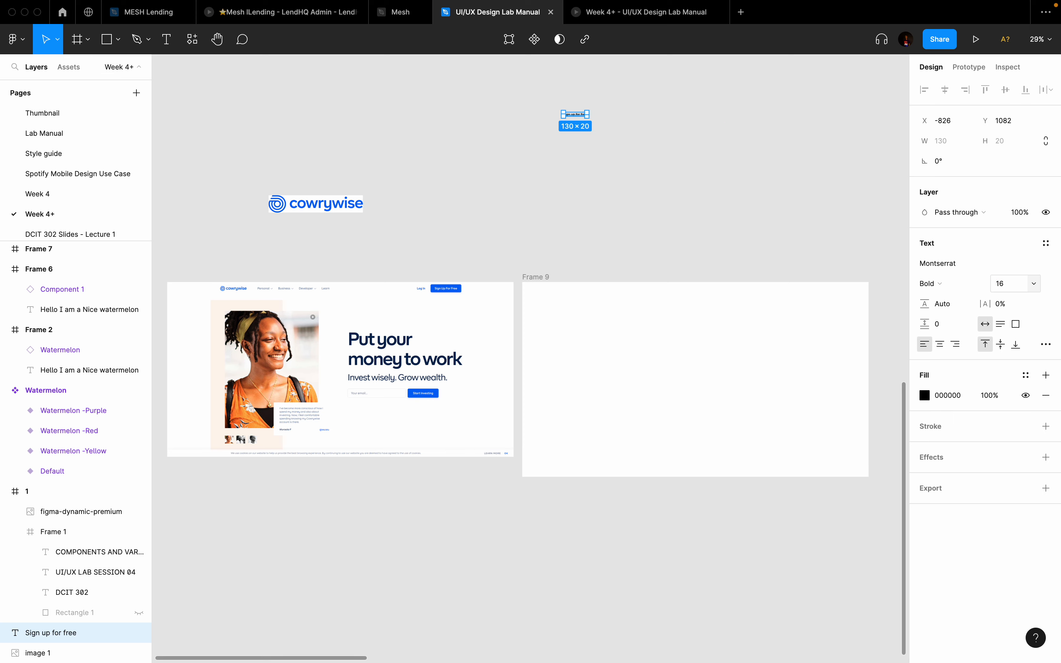
scroll(601, 114, "up", 10)
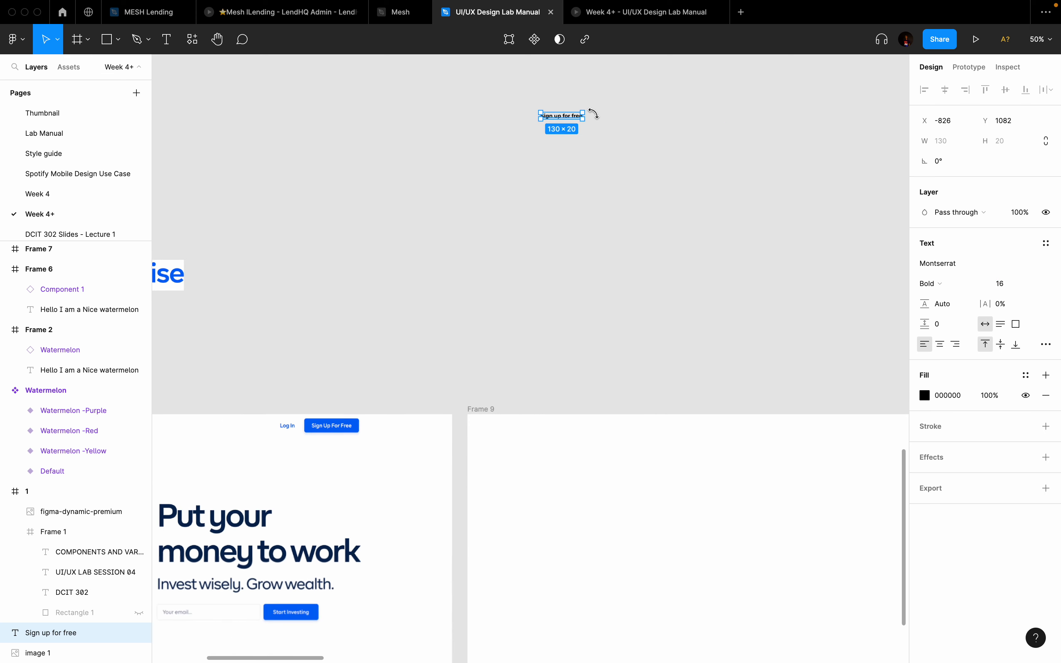
Step: Move the label down and wrap it in auto-layout Frame 10 with a fill
scroll(518, 123, "down", 2)
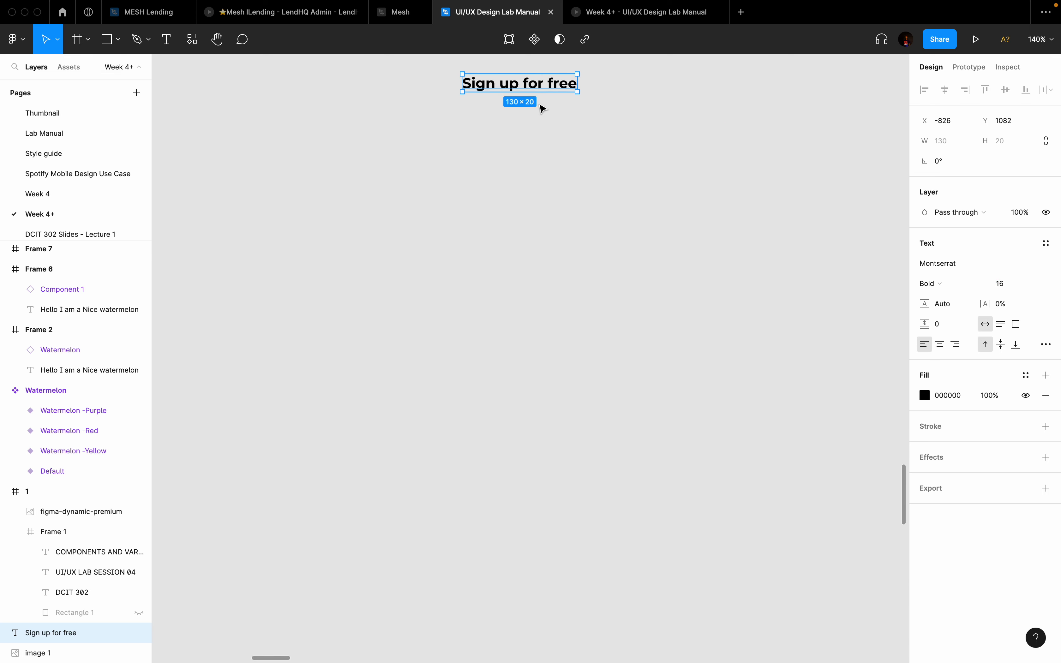
left_click_drag(559, 90, 559, 214)
key("shift+a")
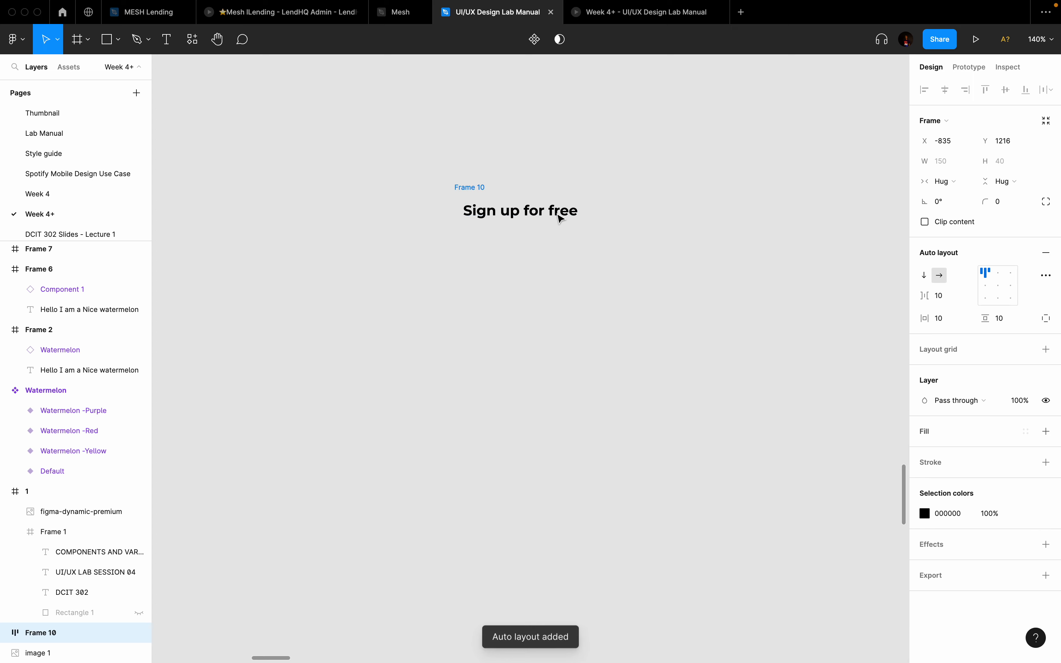
left_click(1046, 432)
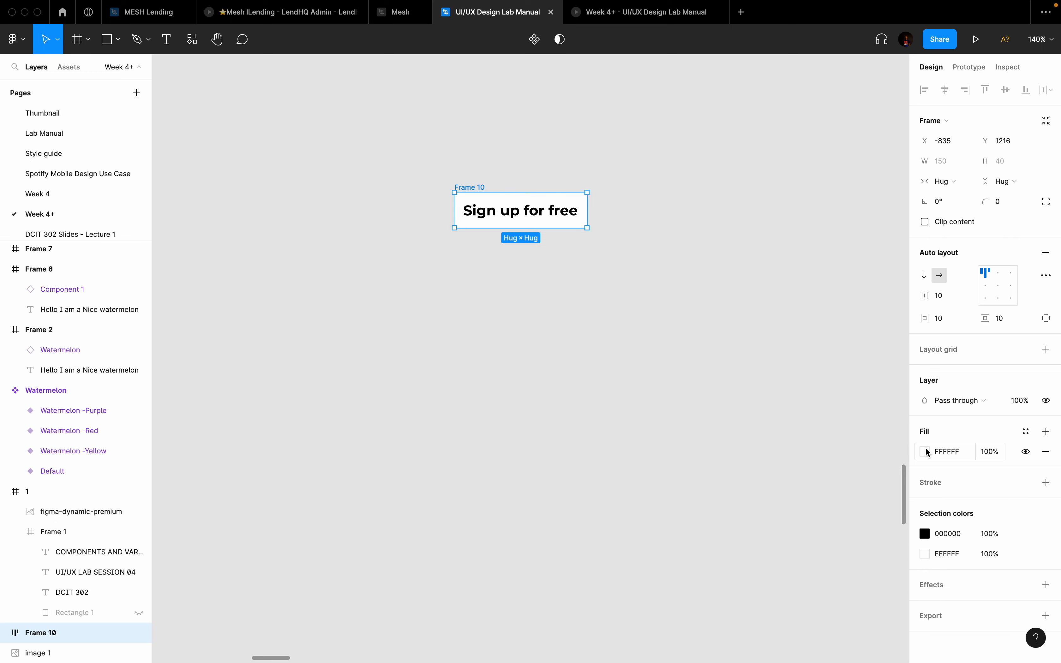
Step: Place the frame near the header buttons and eyedrop the button's 0266F5 blue as its fill
scroll(571, 330, "down", 5)
scroll(571, 330, "down", 5)
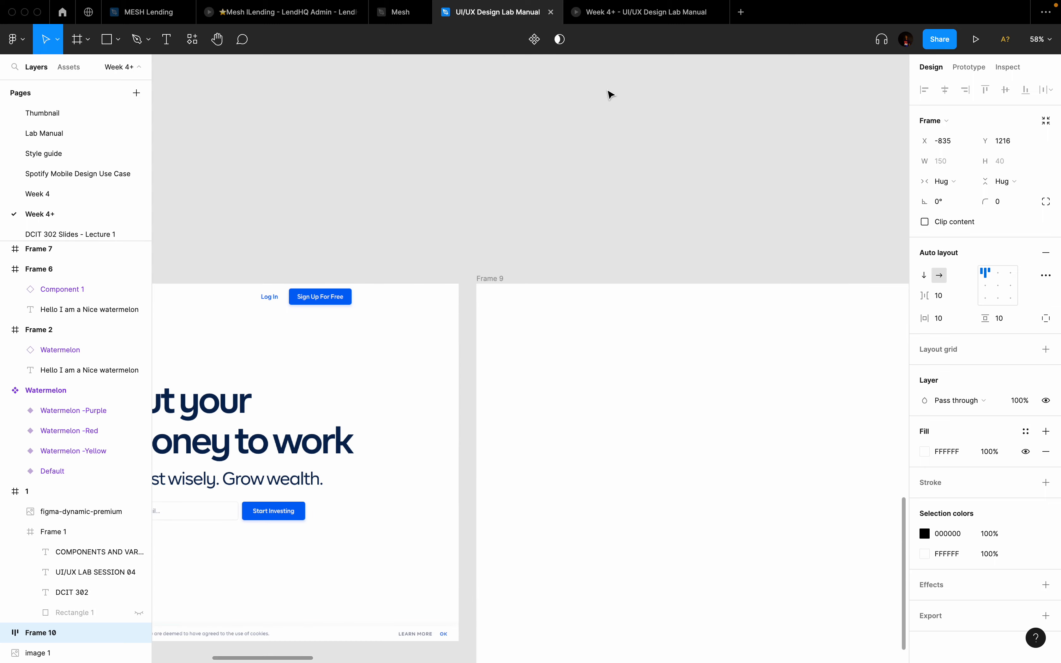
scroll(610, 92, "up", 3)
scroll(611, 94, "down", 2)
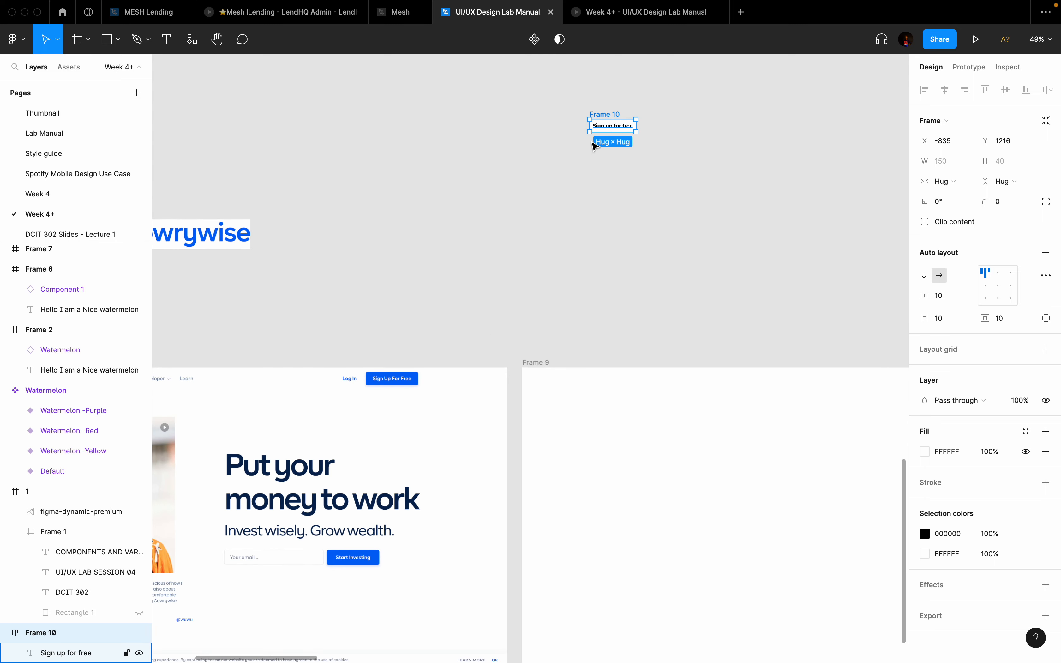
left_click_drag(593, 146, 434, 302)
scroll(421, 302, "up", 5)
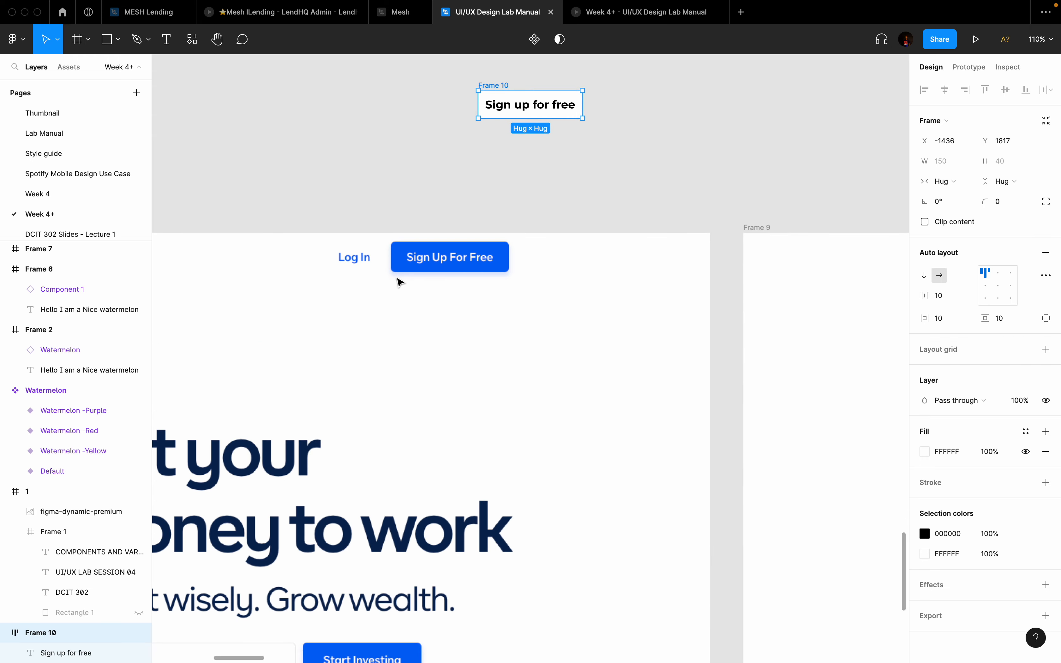
left_click(400, 282)
left_click(500, 105)
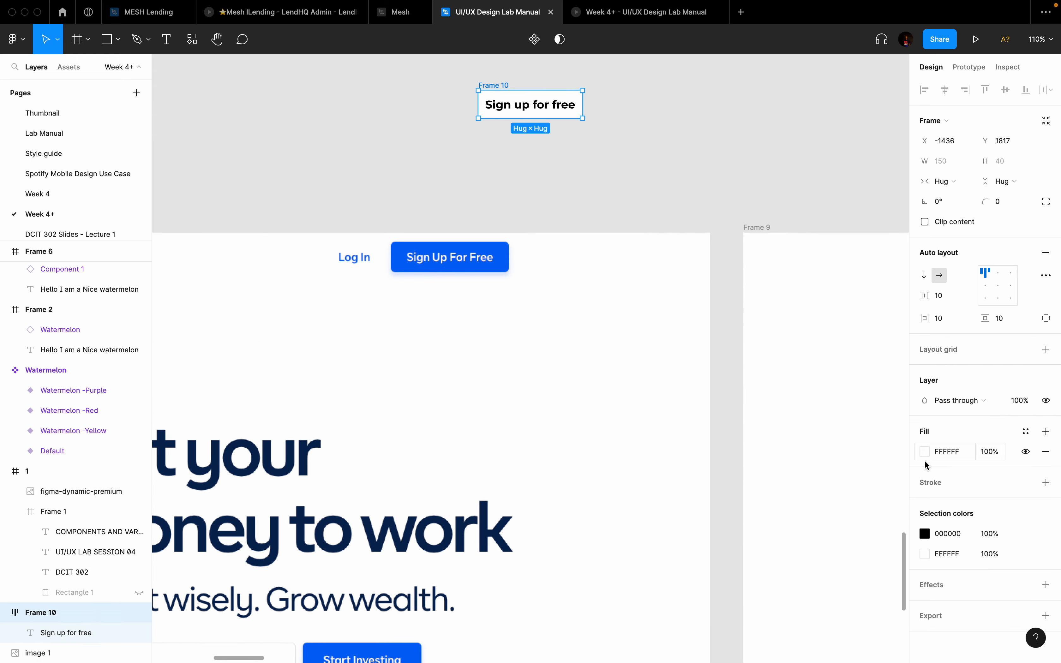
left_click(927, 450)
left_click(776, 522)
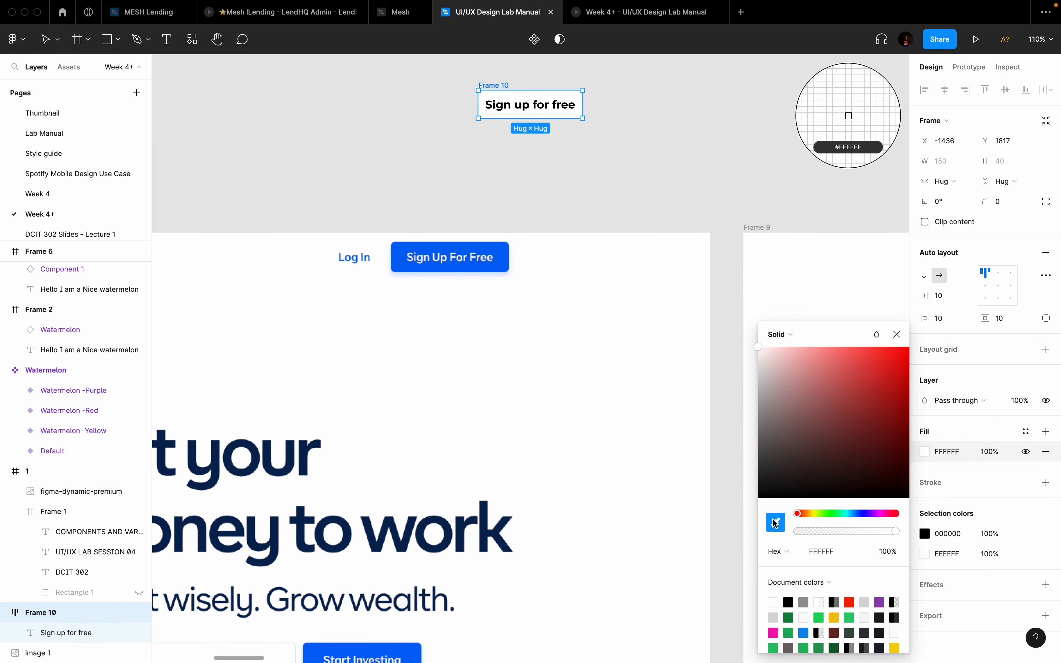
left_click(504, 263)
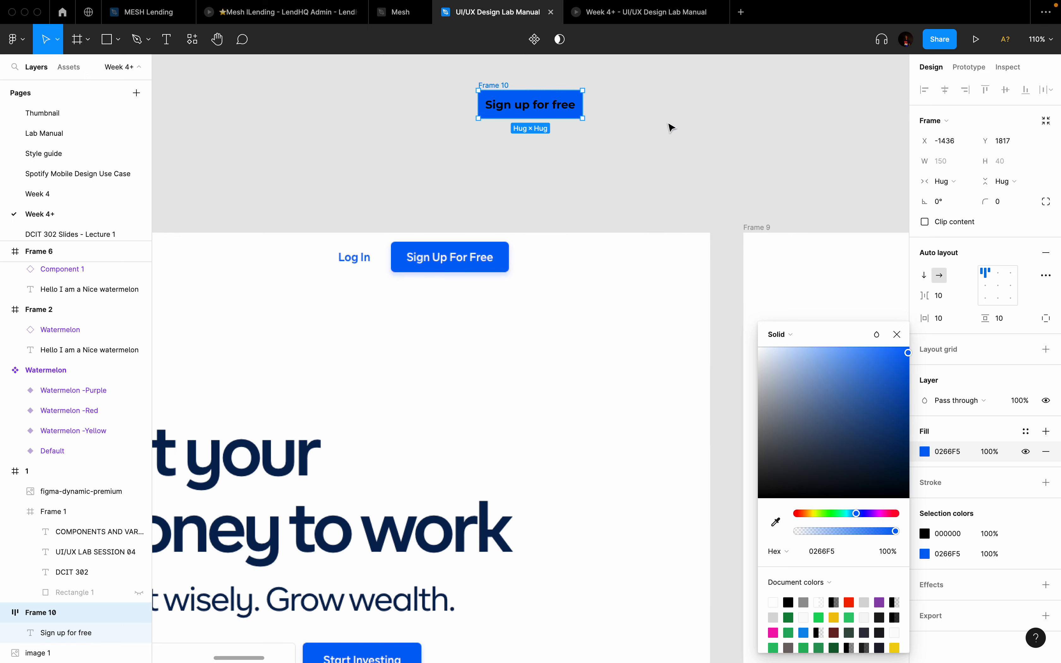
Step: Make the 'Sign up for free' text white, FFFFFF
left_click(555, 107)
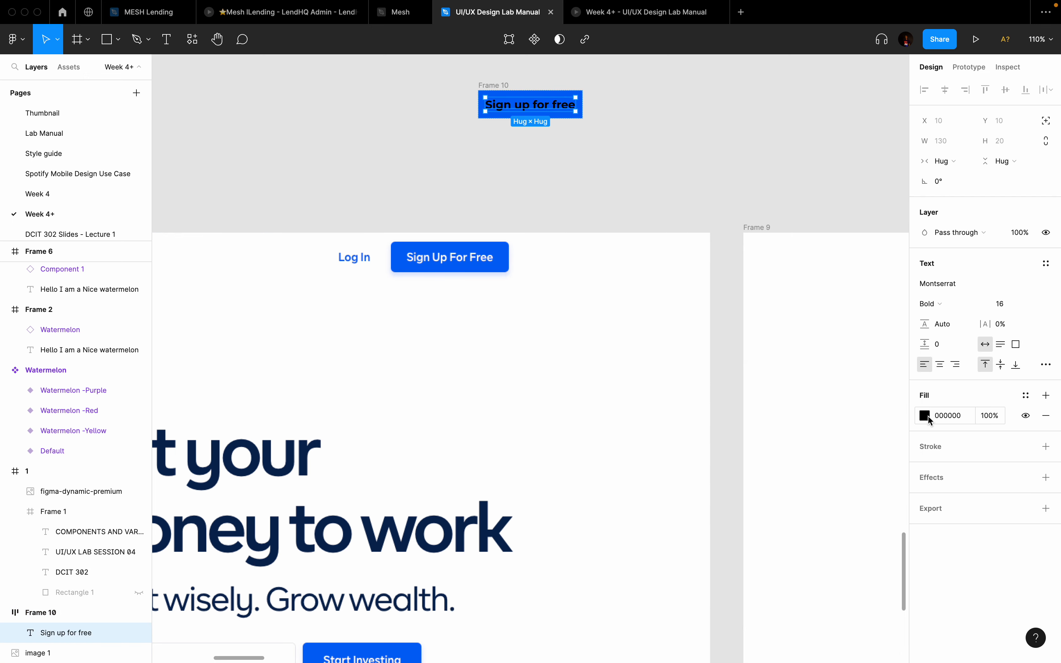
left_click(926, 415)
type("FFFFFF")
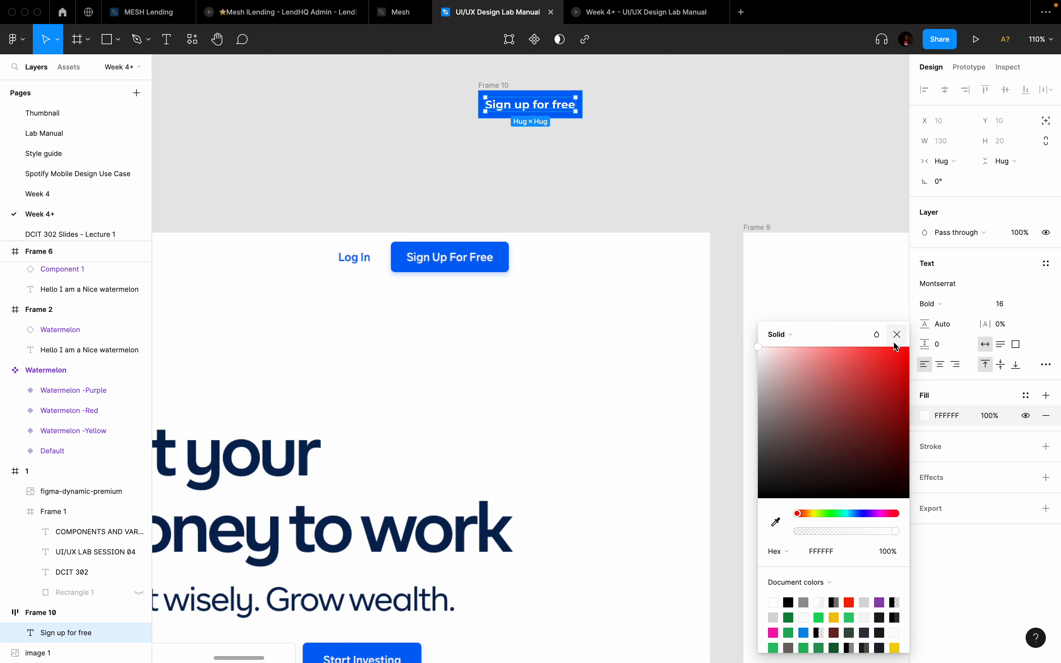
left_click(896, 335)
left_click(588, 178)
scroll(596, 185, "up", 5)
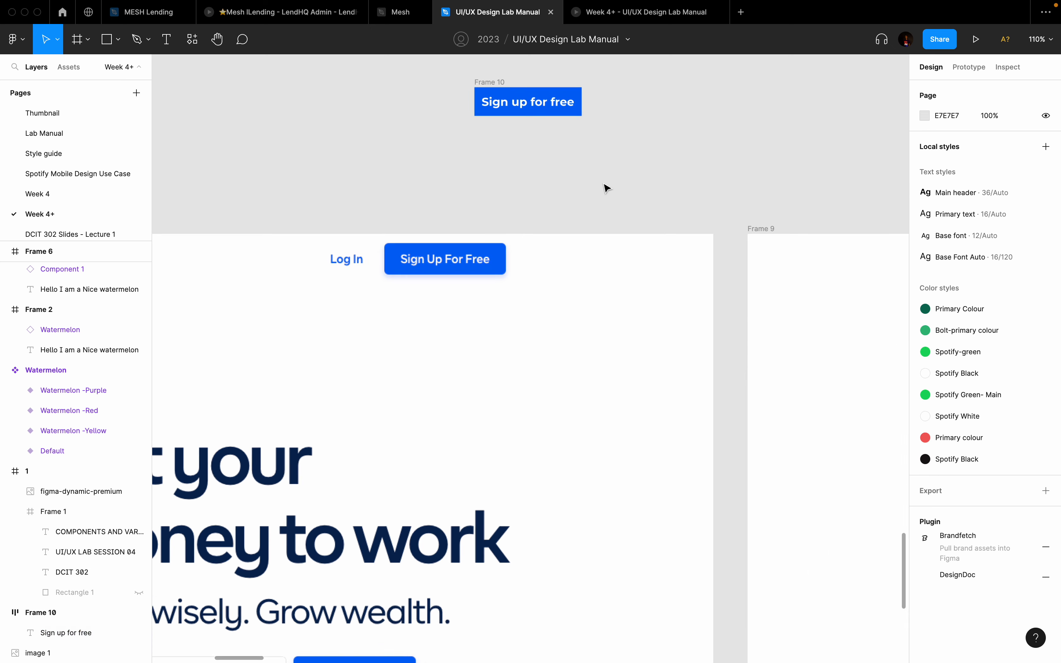
Step: Give the button frame a corner radius of 6
left_click(483, 135)
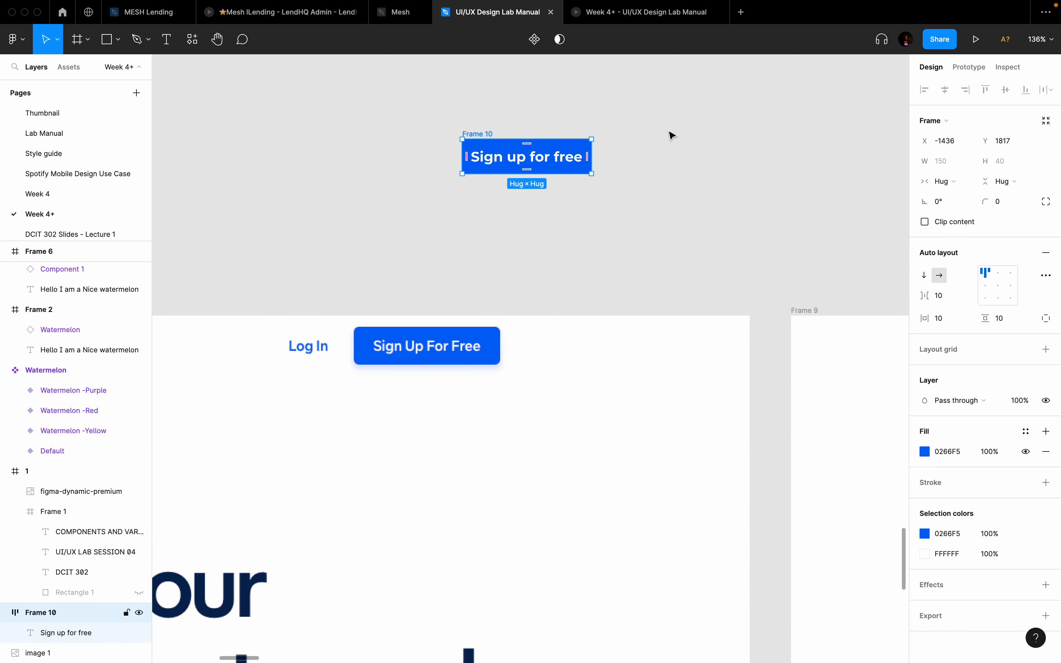
left_click(1004, 208)
type("8")
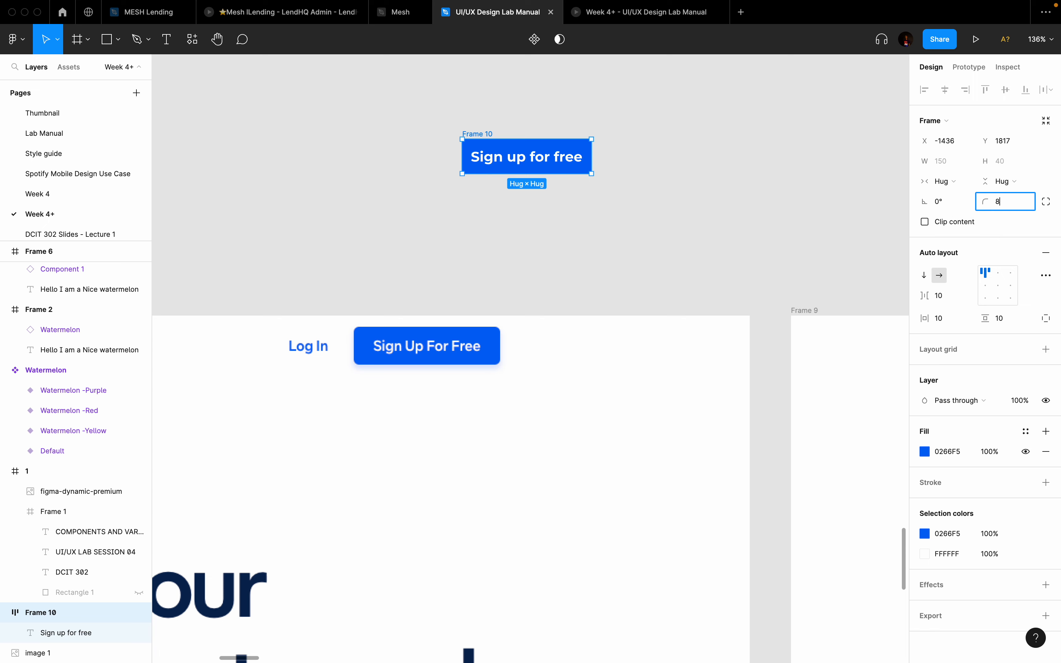
key("Return")
left_click(1012, 210)
key("Return")
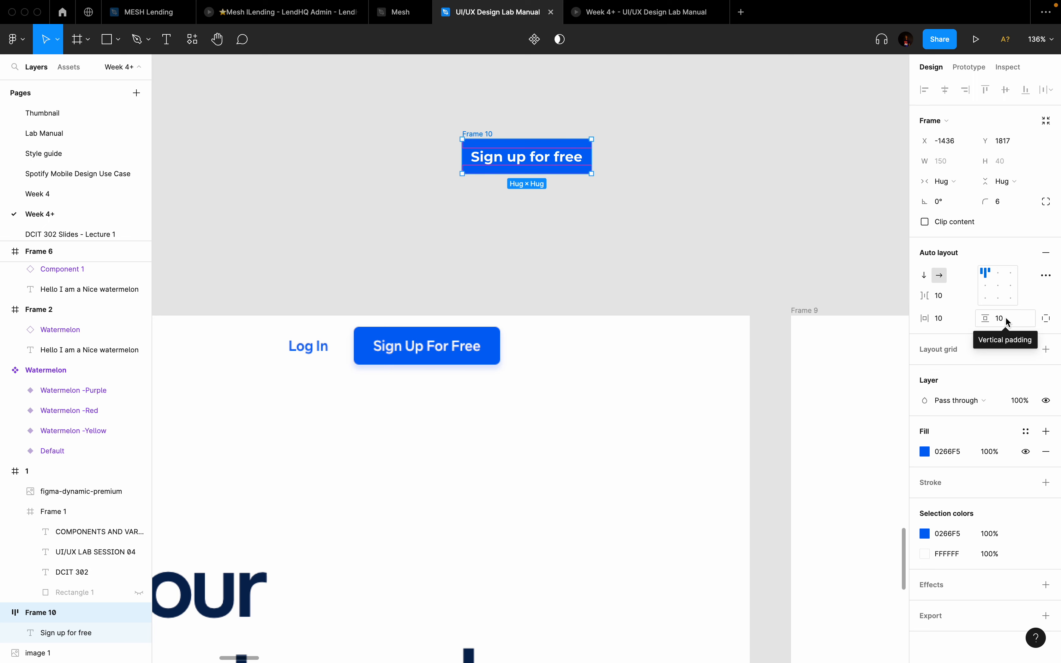
Step: Set the button's horizontal padding to 20 and vertical padding to 15
left_click(947, 318)
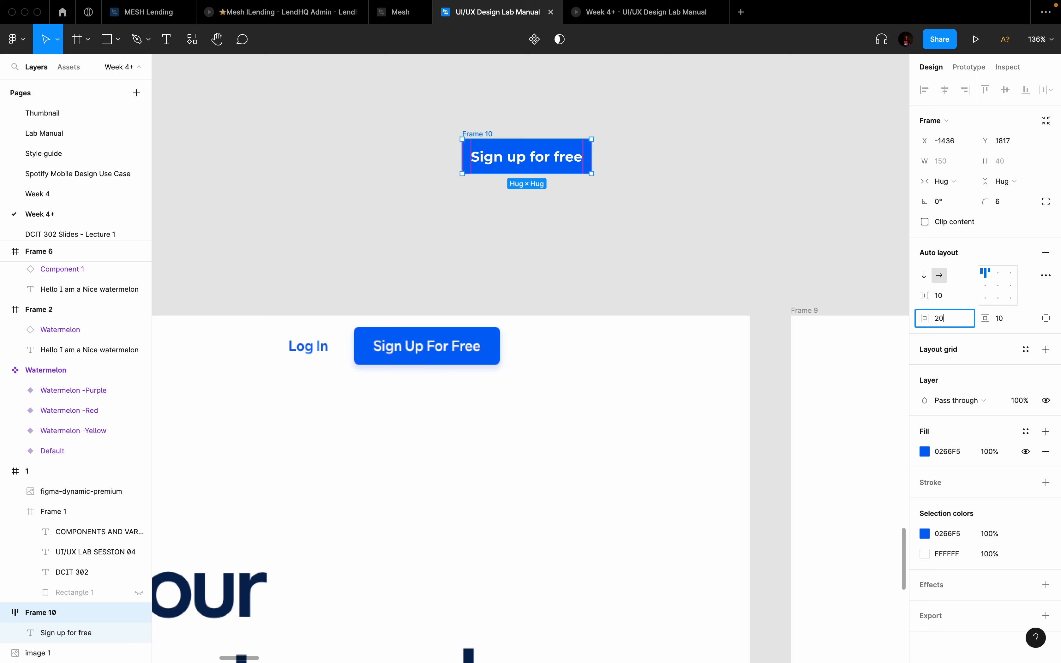
type("20")
key("Return")
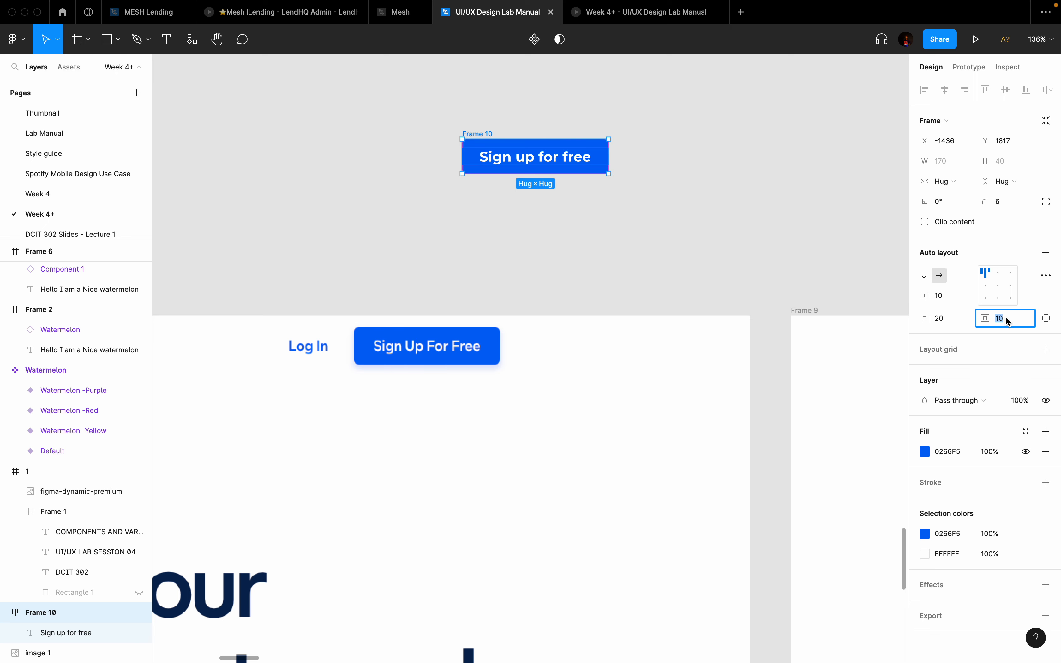
type("15")
key("Return")
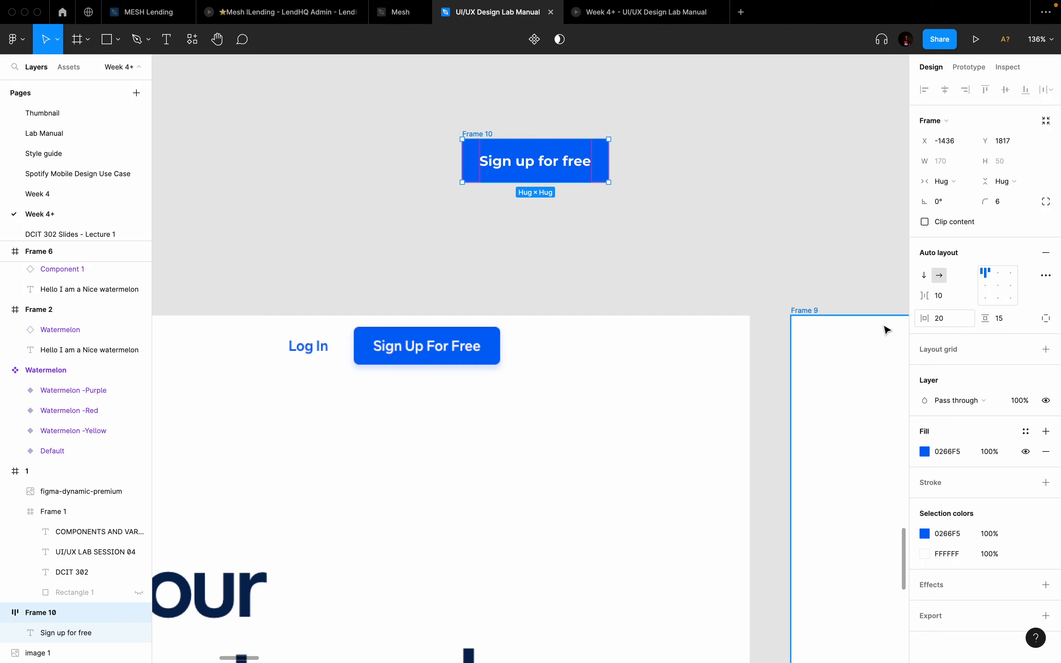
left_click(685, 263)
scroll(684, 263, "down", 5, "ctrl")
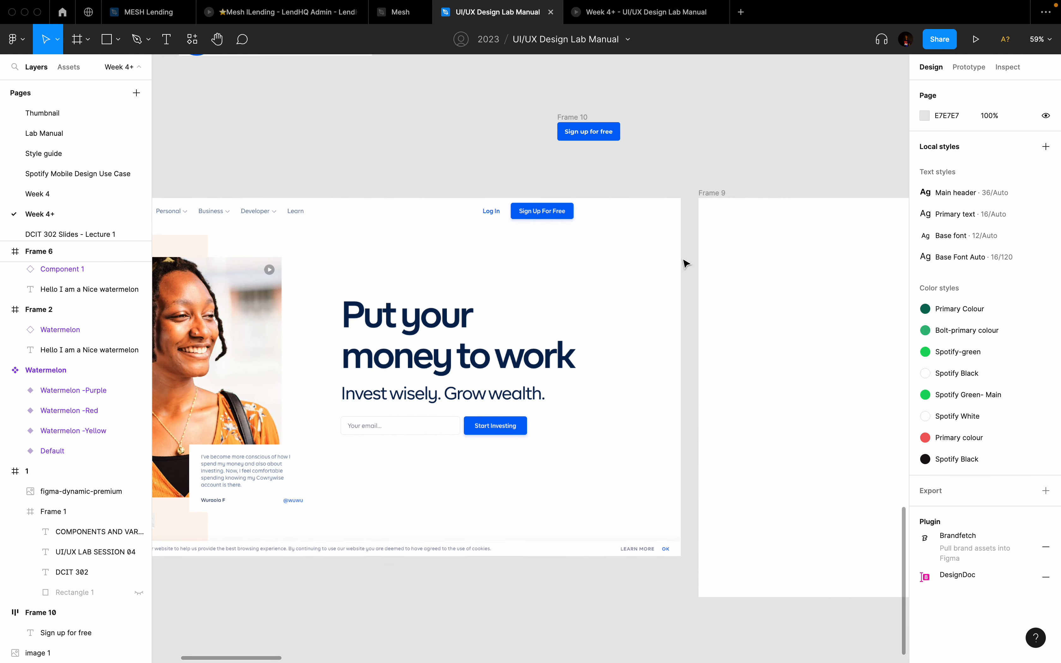
scroll(684, 263, "up", 4)
scroll(601, 306, "up", 5, "ctrl")
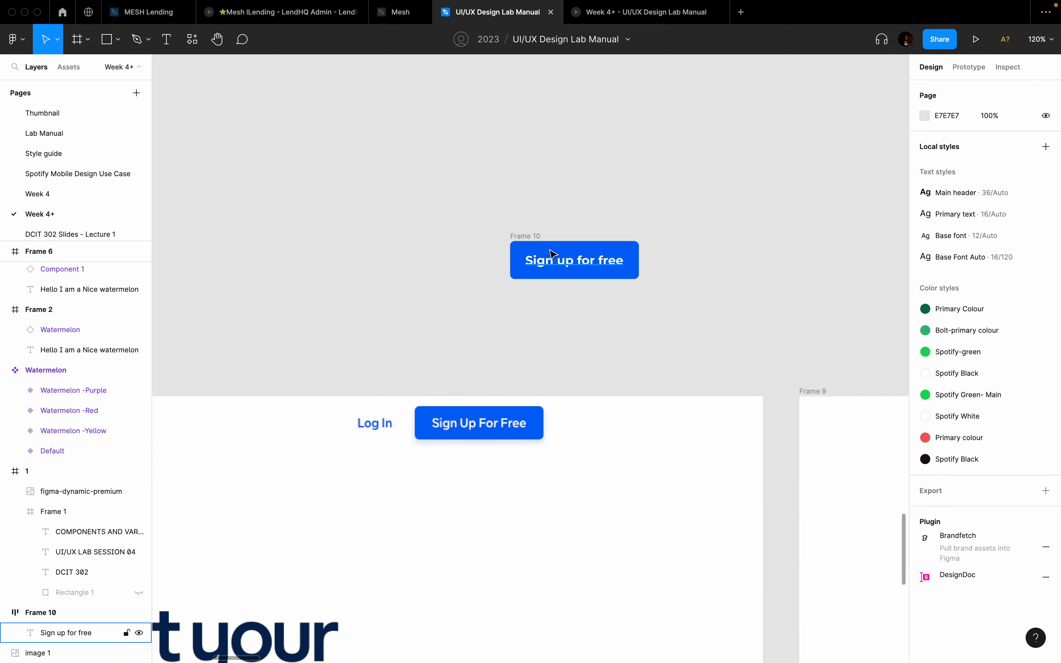
Step: Rename the frame 'Sign up button' and nudge it slightly up
left_click(520, 236)
double_click(524, 234)
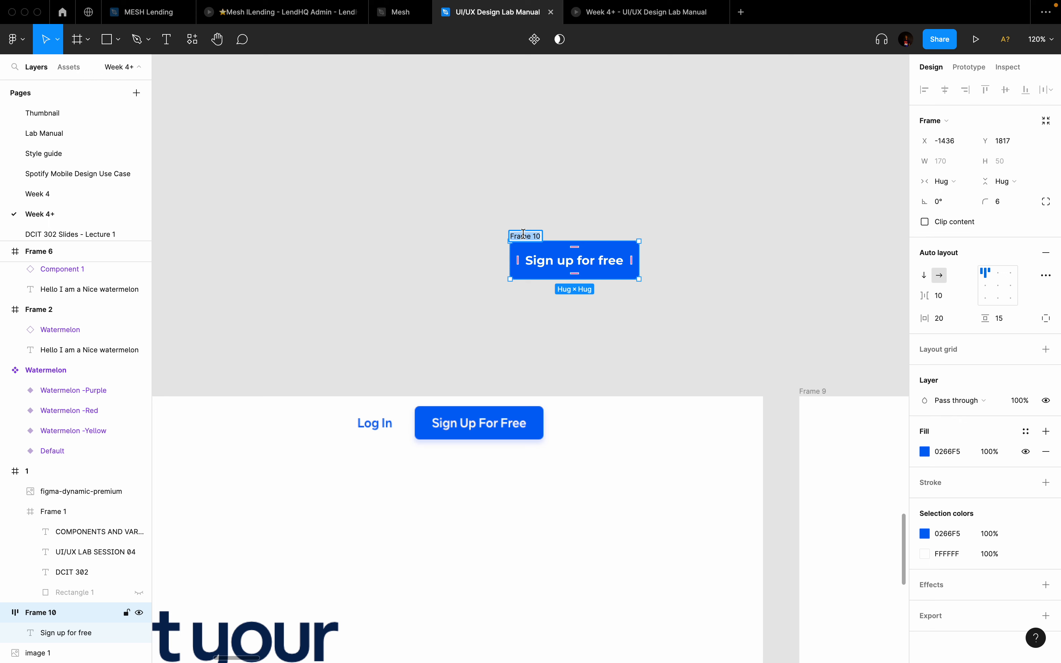
type("Sign up button")
key("Return")
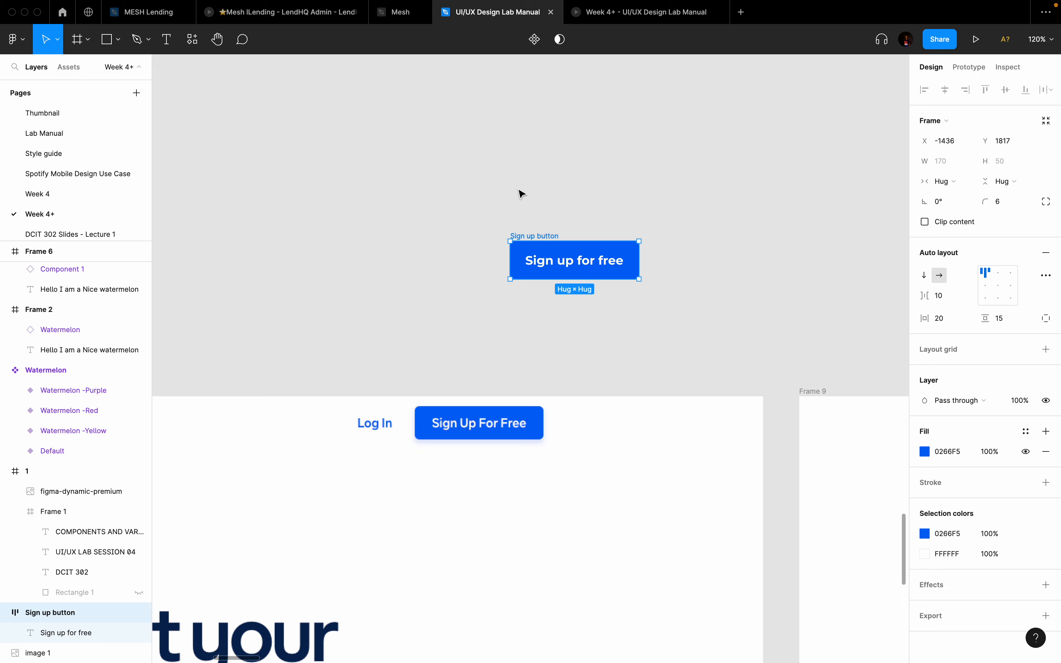
scroll(596, 232, "down", 3)
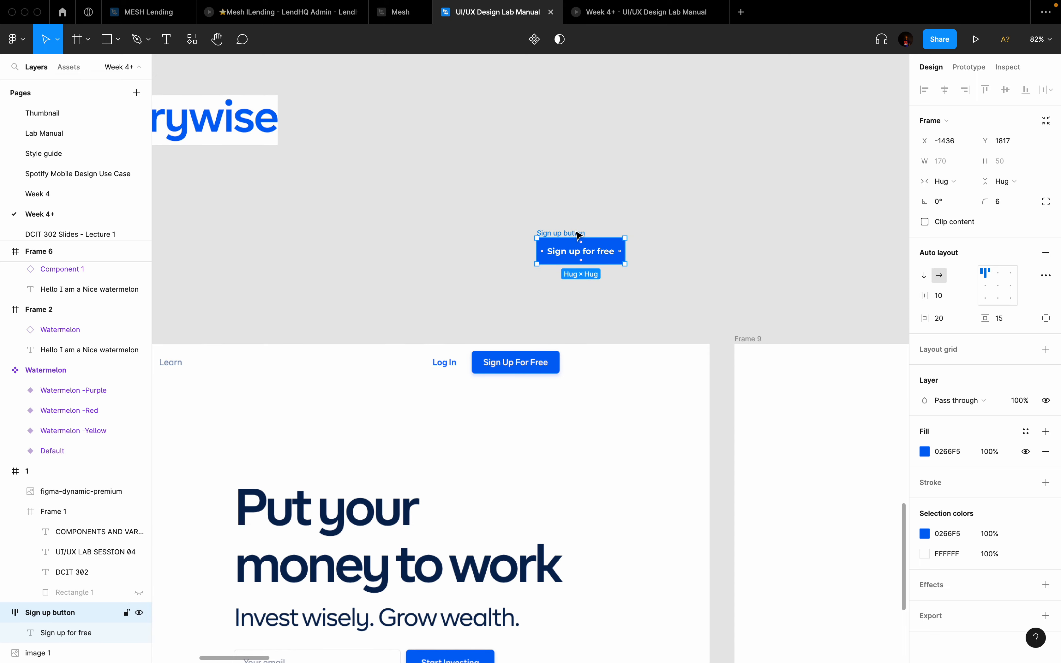
left_click_drag(578, 235, 584, 146)
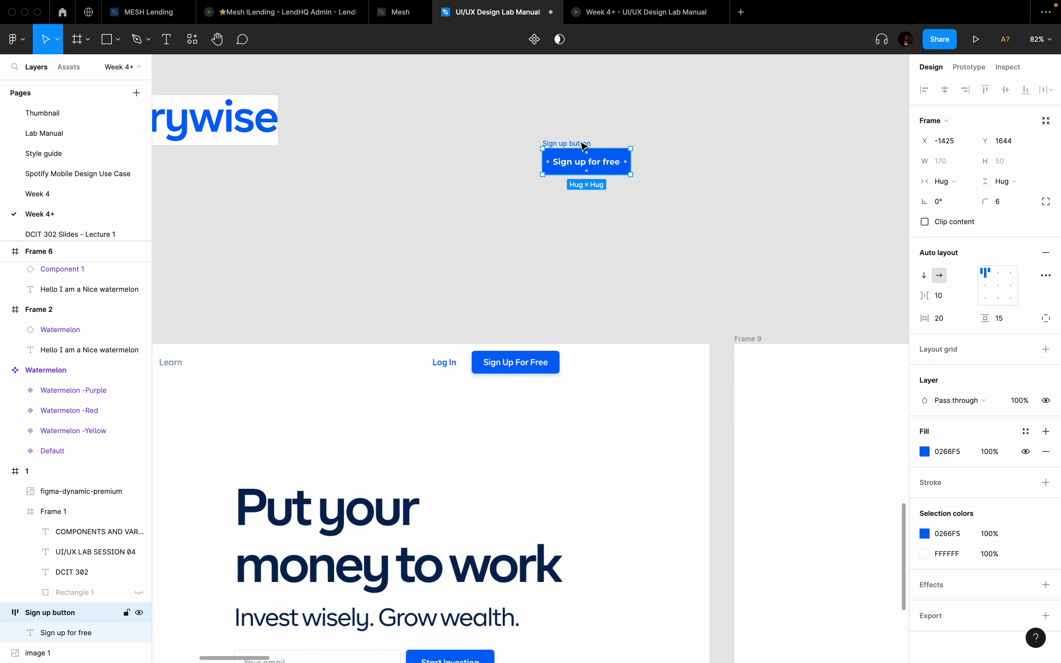
Step: Turn the Sign up button into a component and add a second variant
left_click(533, 45)
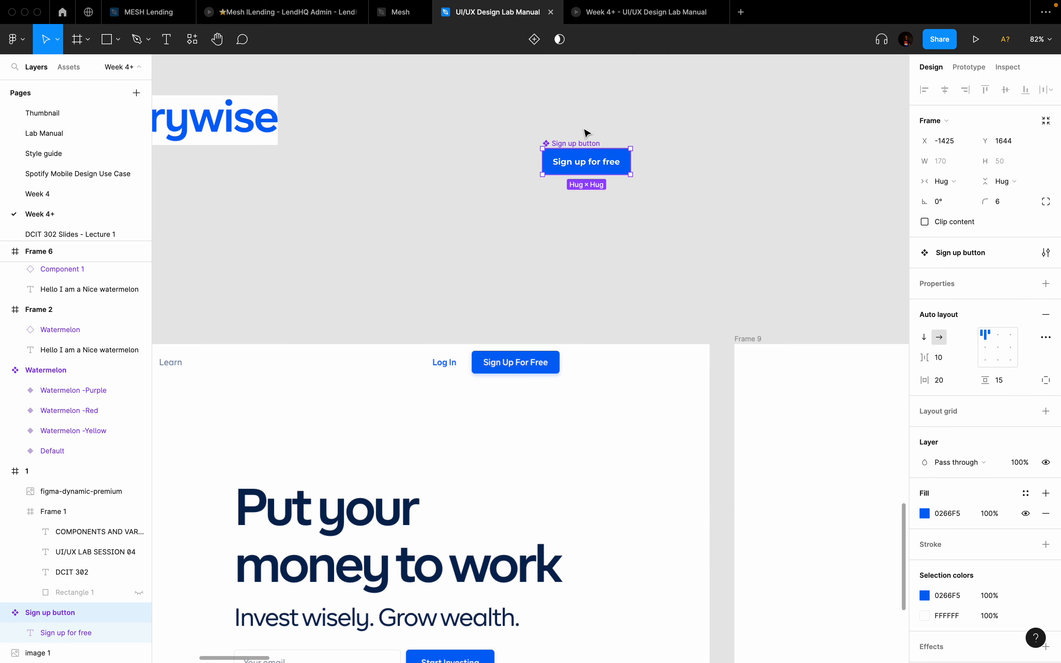
scroll(576, 137, "up", 3)
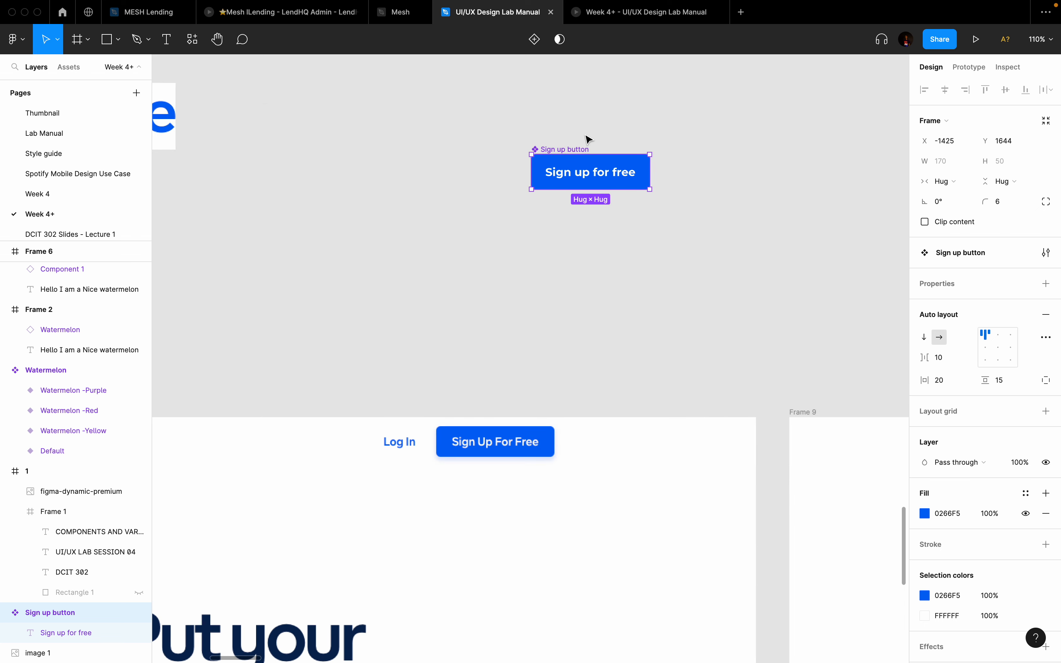
left_click(535, 43)
scroll(645, 223, "down", 3)
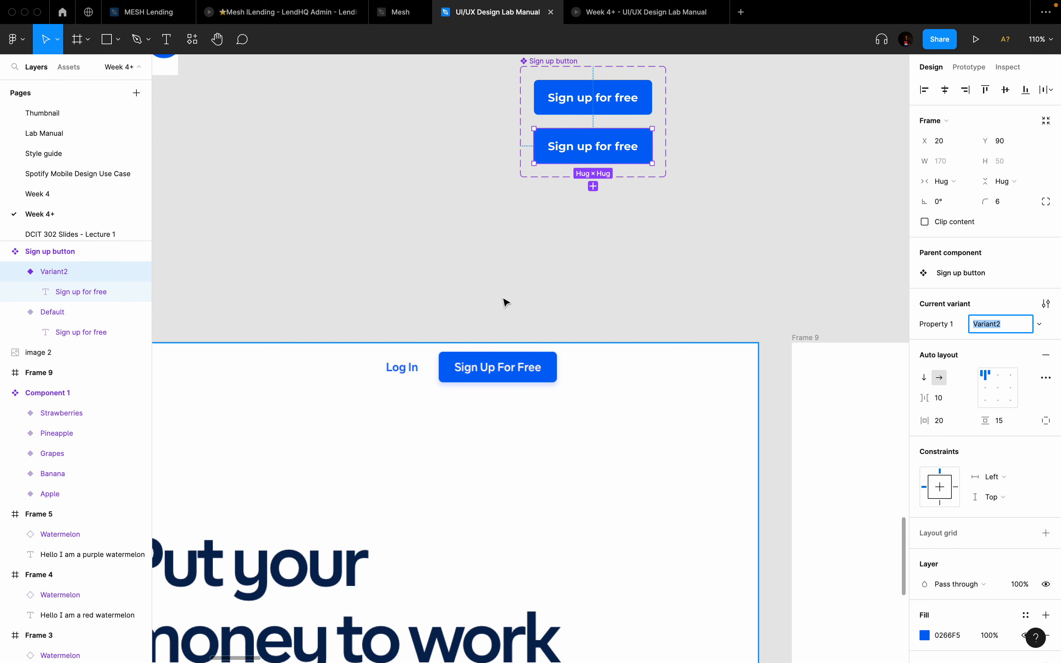
Step: Relabel the second variant 'Login' and give it a white FFFFFF fill
double_click(599, 152)
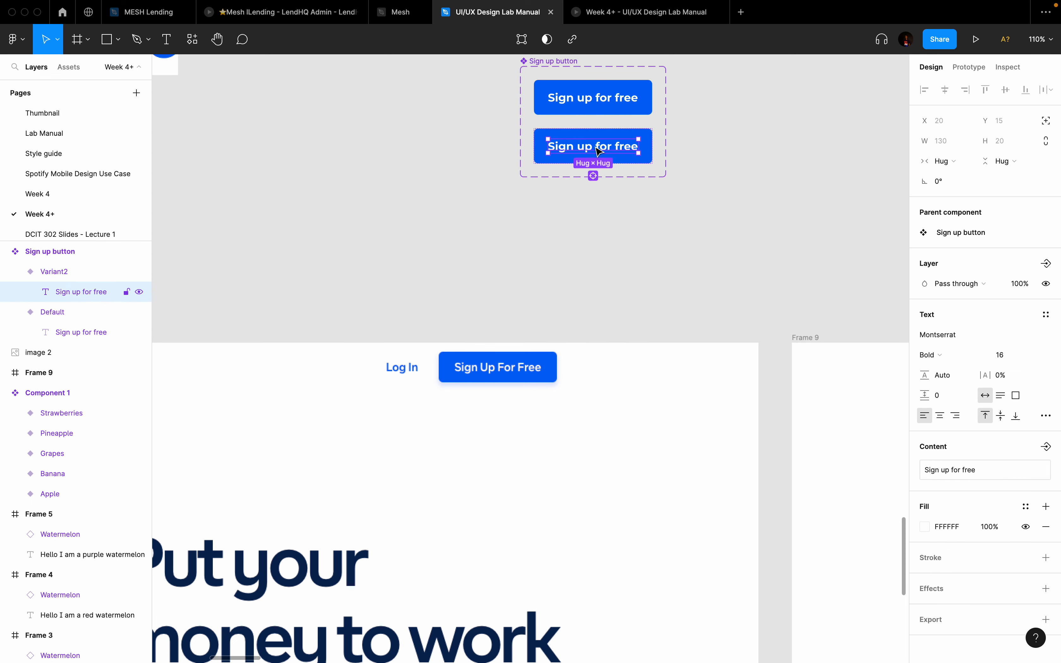
double_click(596, 147)
type("Lo")
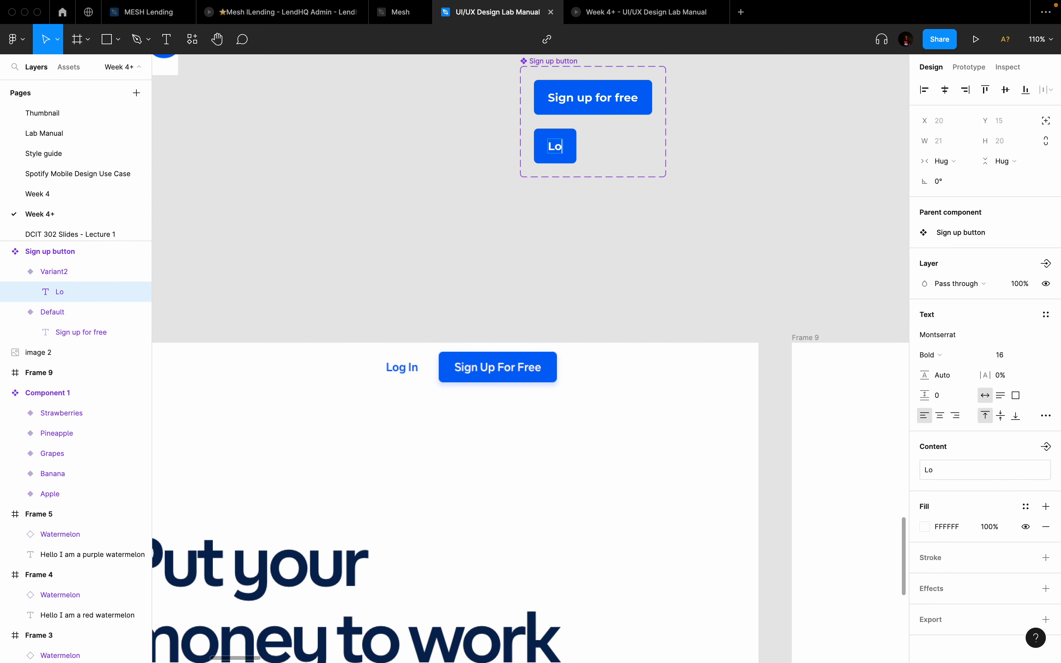
type("gin")
key("Escape")
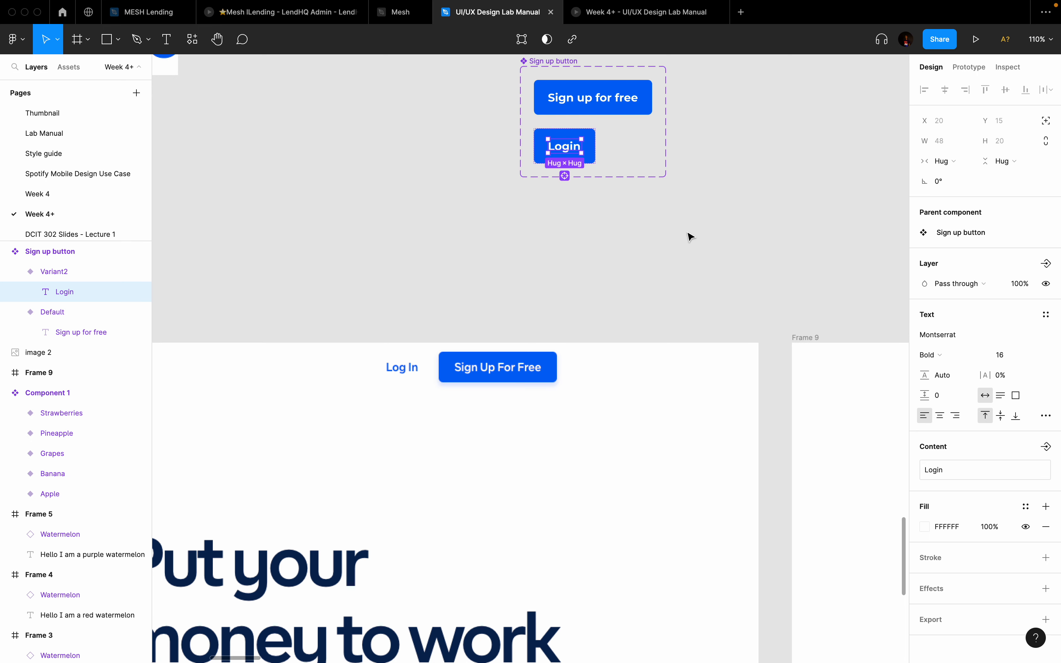
left_click(592, 151)
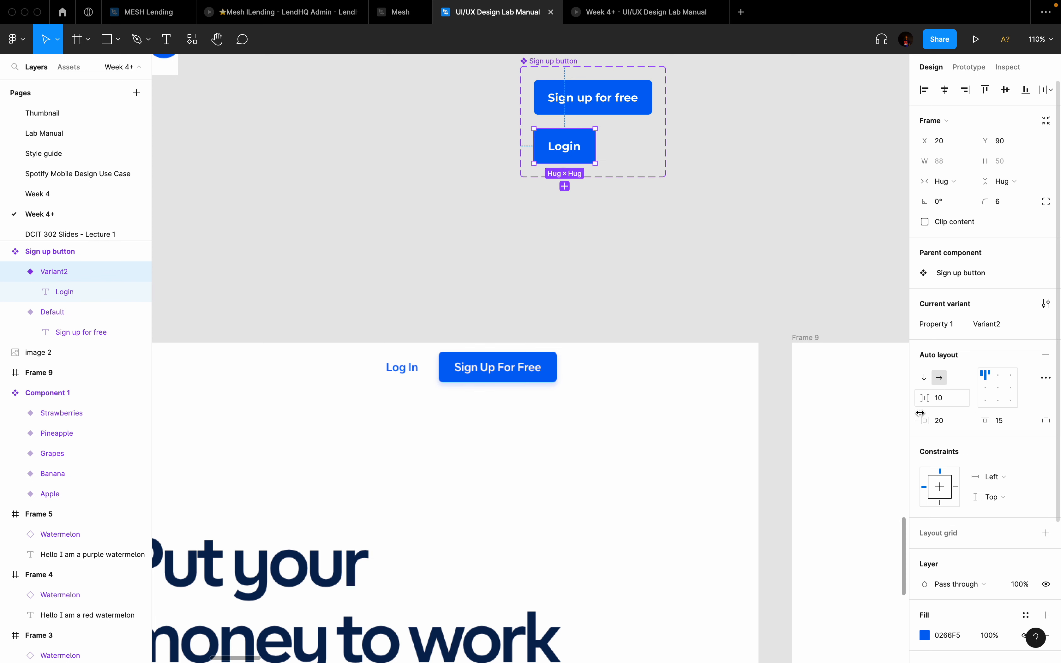
scroll(940, 524, "down", 5)
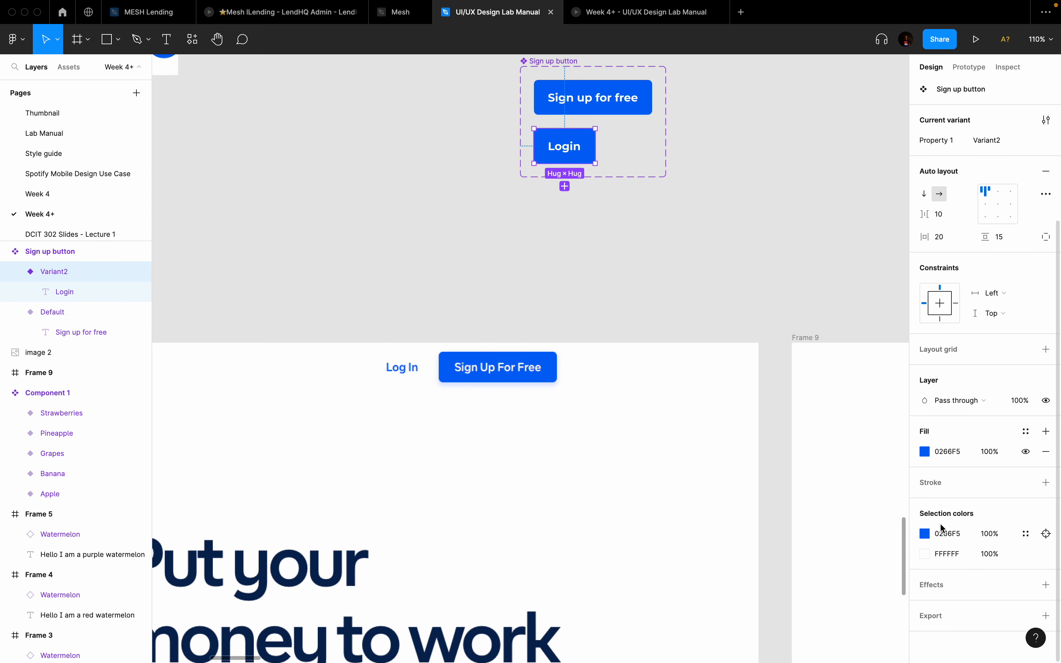
left_click(925, 451)
type("FFFFFF")
key("Return")
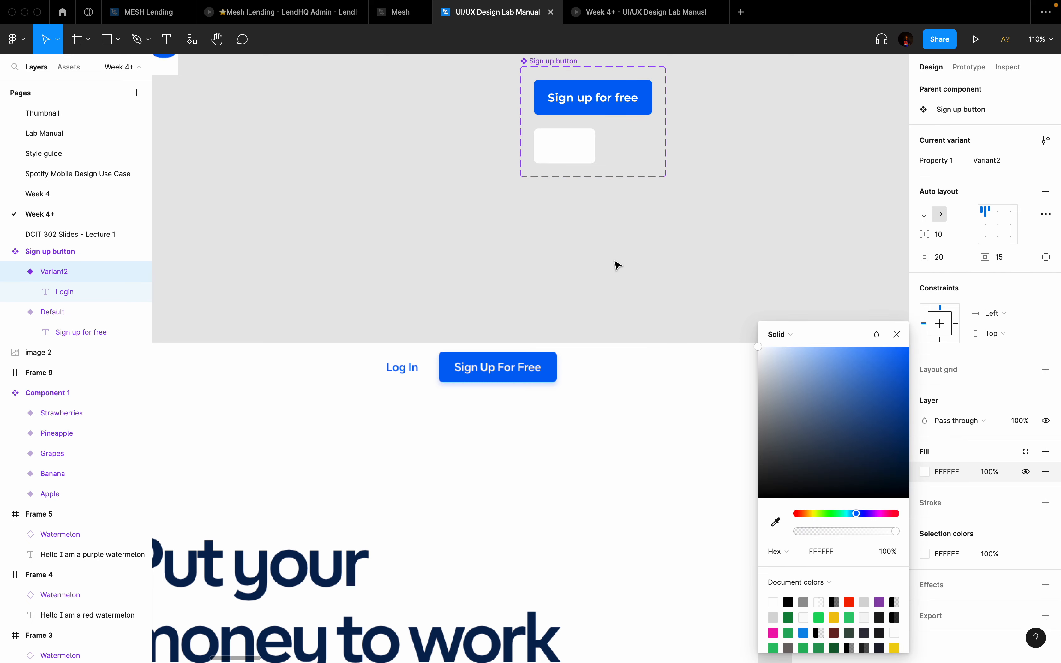
Step: Colour the Login text with the blue sampled from the Sign up button
double_click(561, 147)
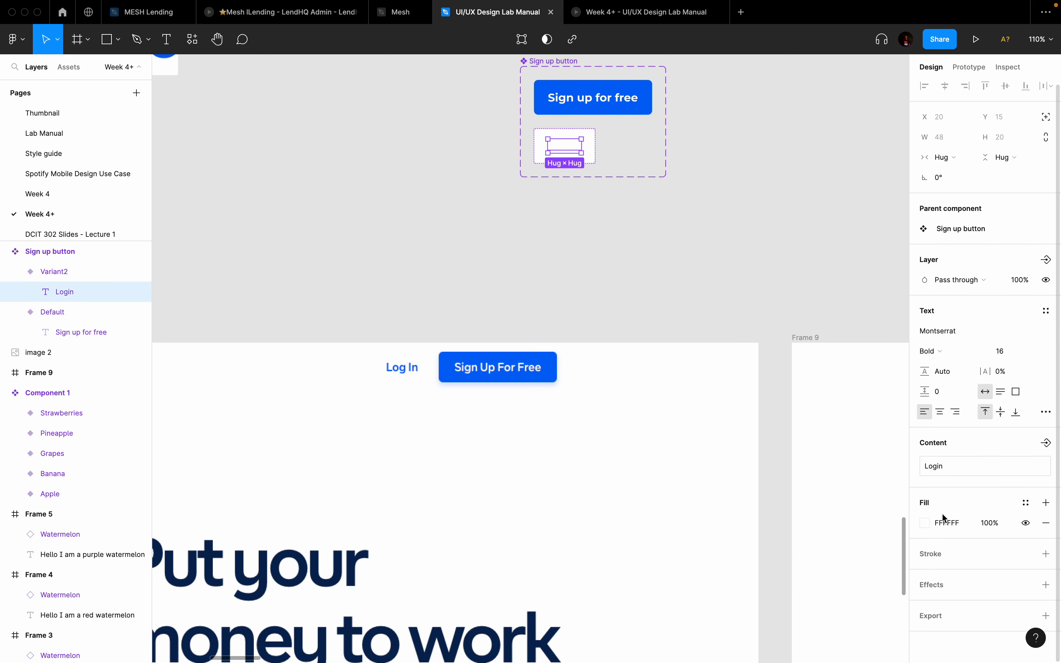
left_click(926, 523)
left_click(777, 522)
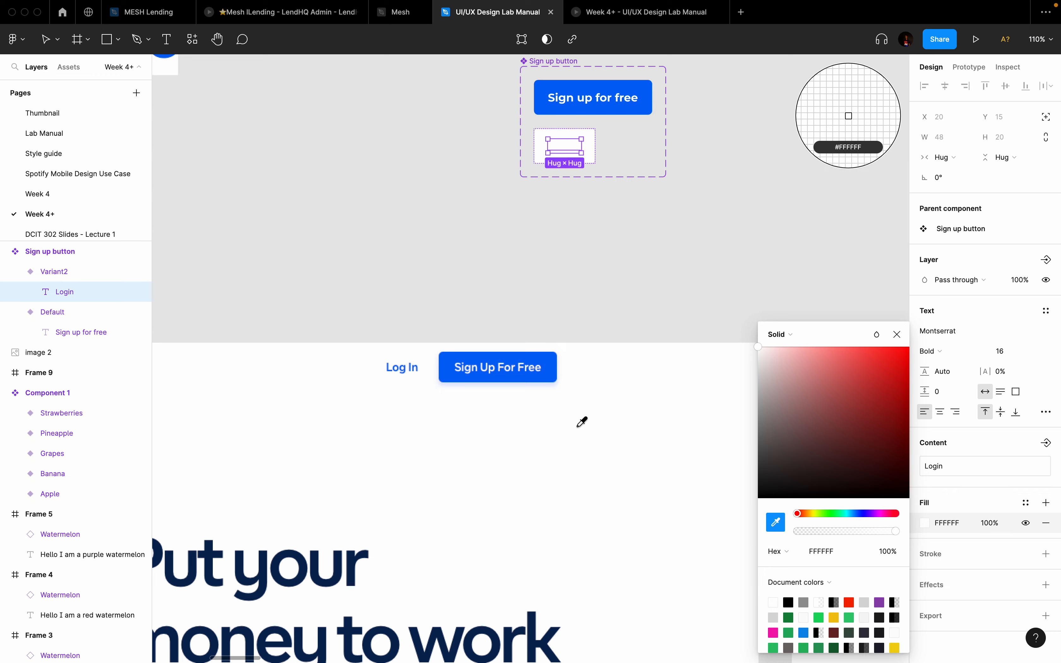
left_click(550, 362)
left_click(722, 215)
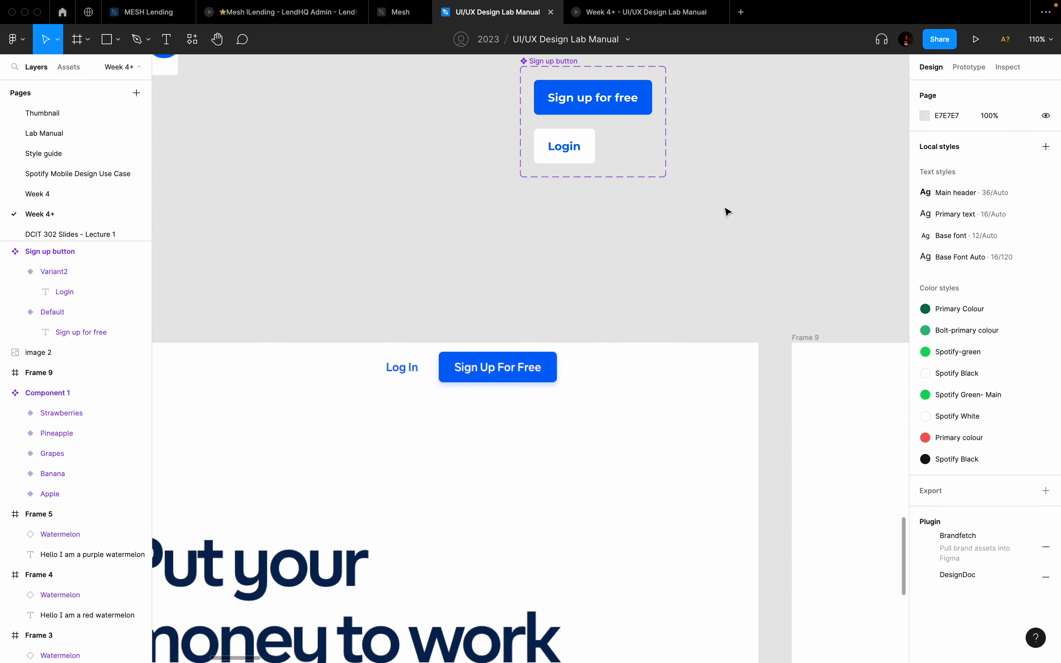
scroll(725, 213, "down", 3)
scroll(728, 212, "down", 2)
scroll(726, 212, "down", 1)
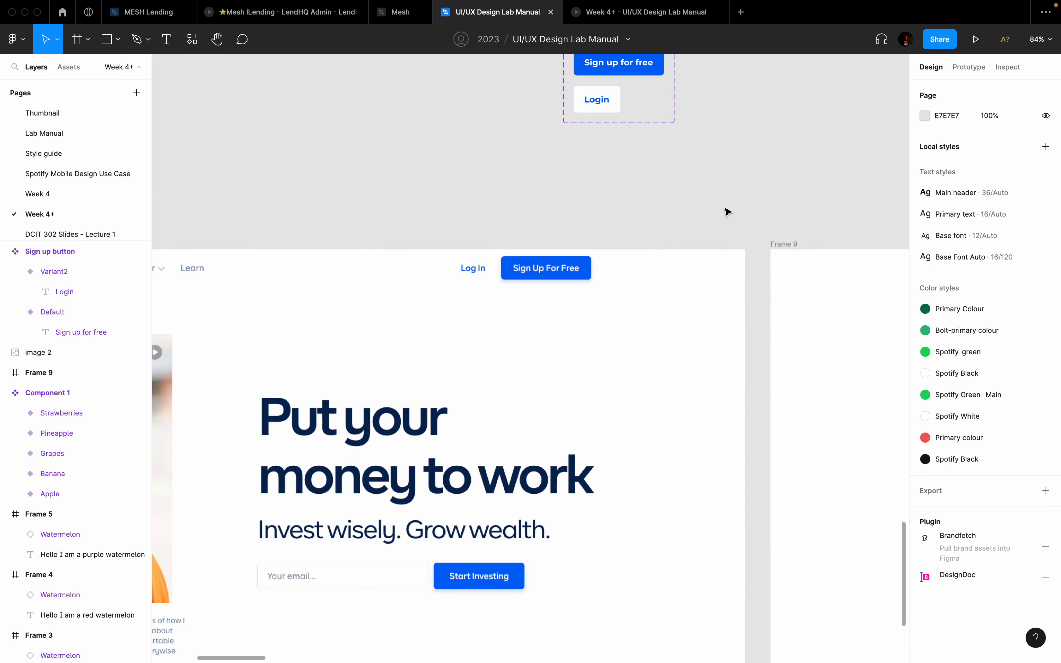
scroll(727, 212, "down", 3)
scroll(629, 197, "up", 5)
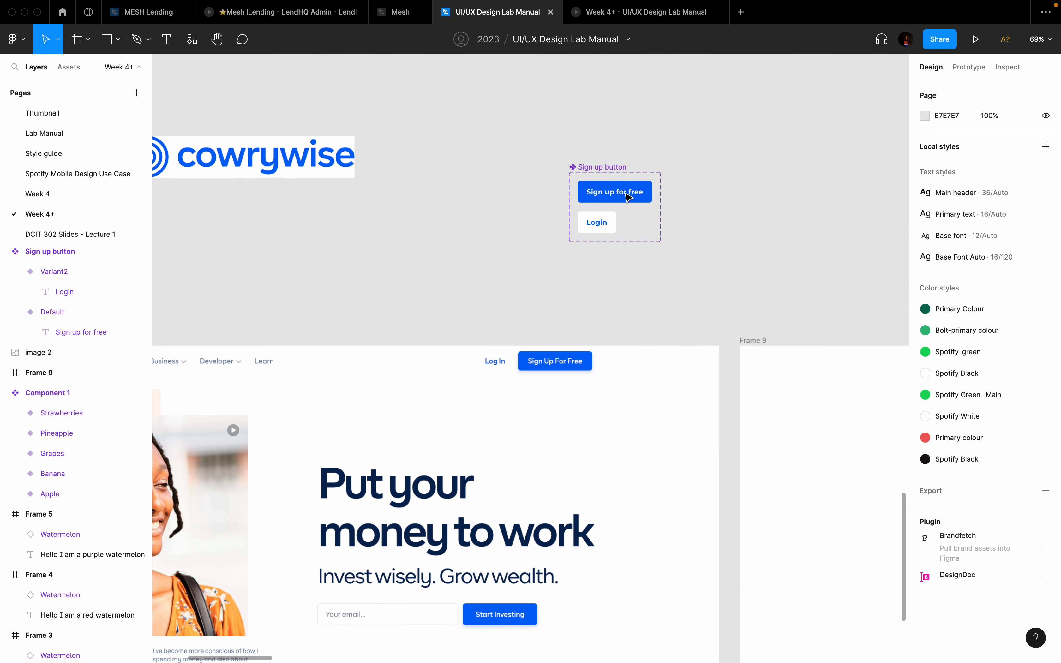
Step: Add a third variant to the button set and relabel it 'Start Investing'
left_click(596, 166)
left_click(518, 45)
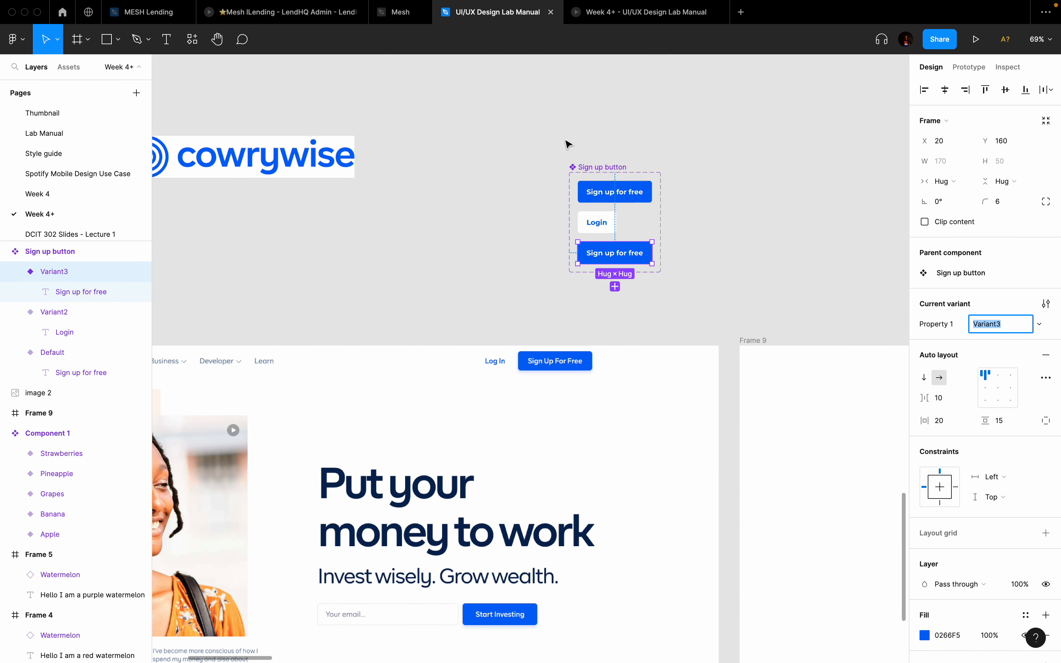
scroll(642, 262, "up", 5)
scroll(614, 254, "down", 10)
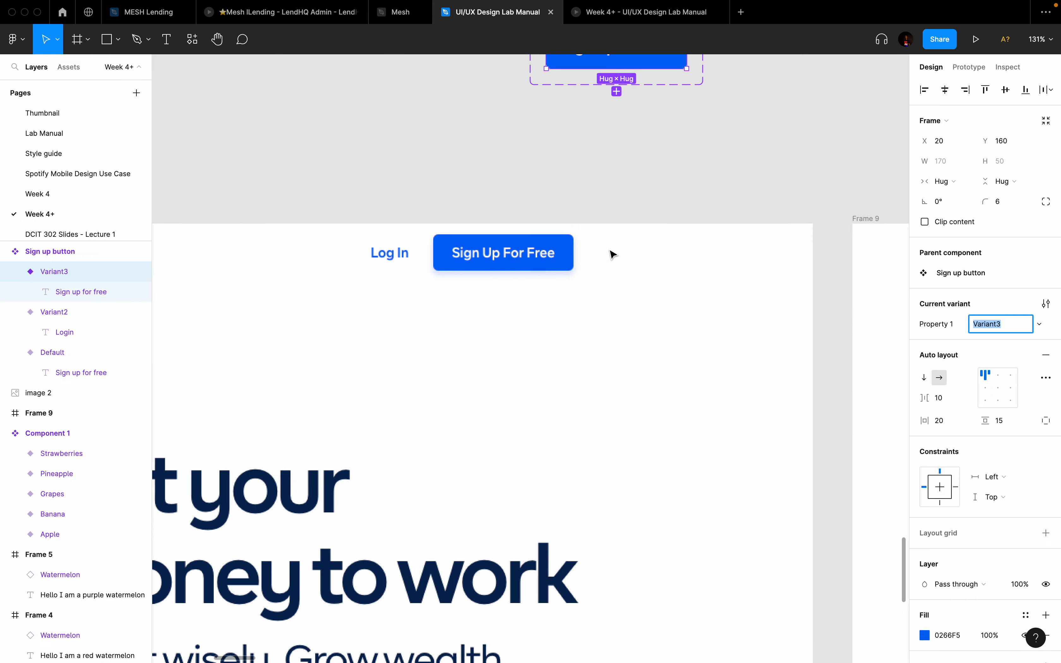
scroll(613, 255, "down", 5)
scroll(613, 255, "up", 6)
scroll(613, 255, "up", 2)
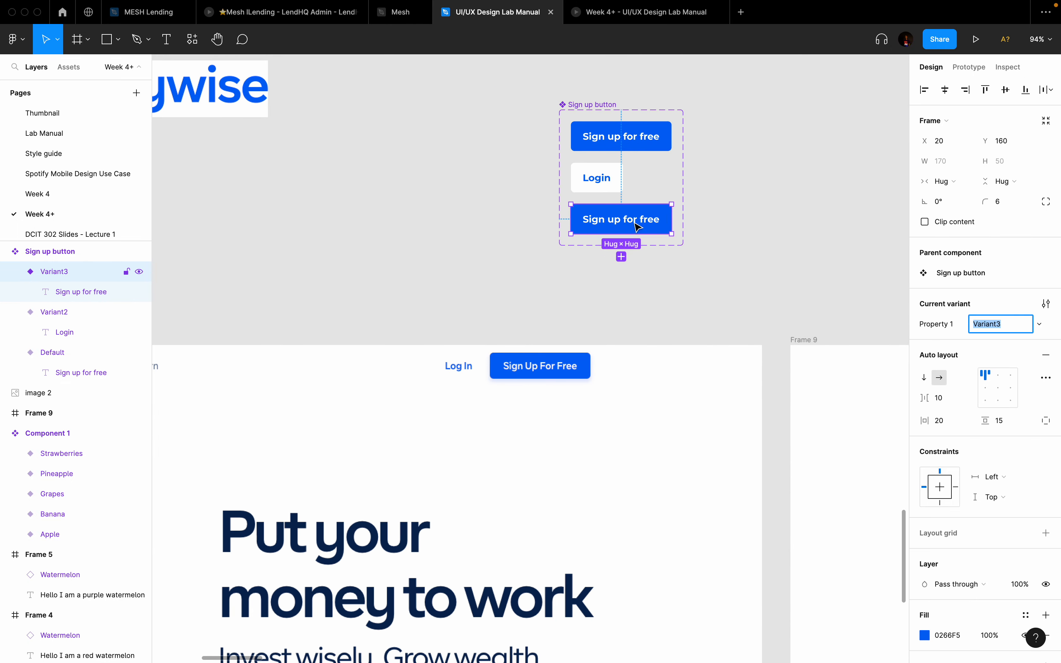
double_click(639, 216)
double_click(639, 216)
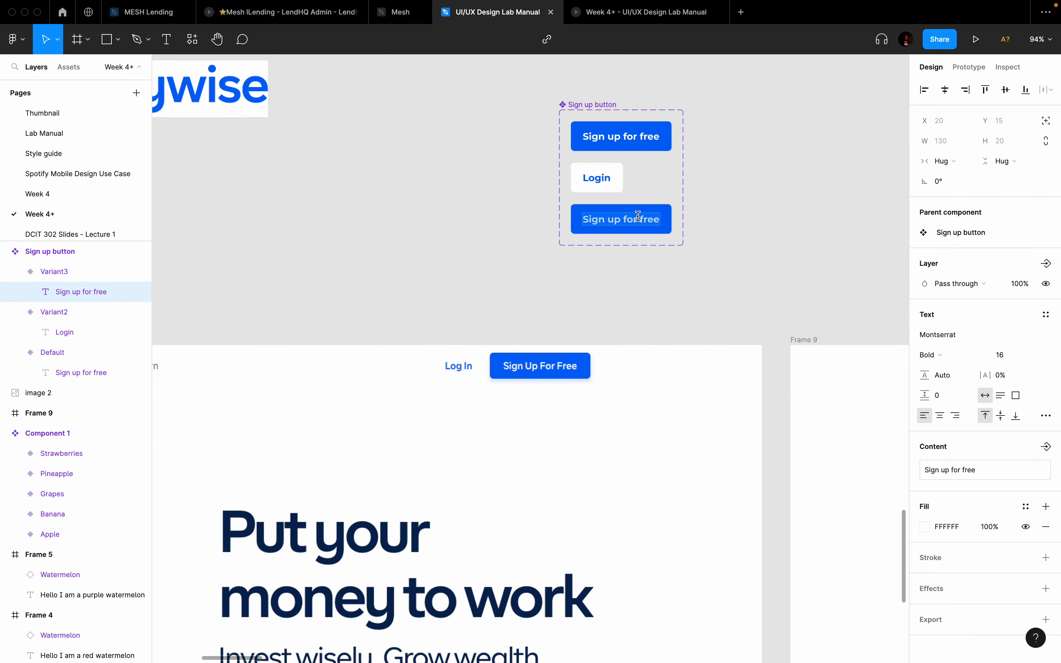
type("Start Inves")
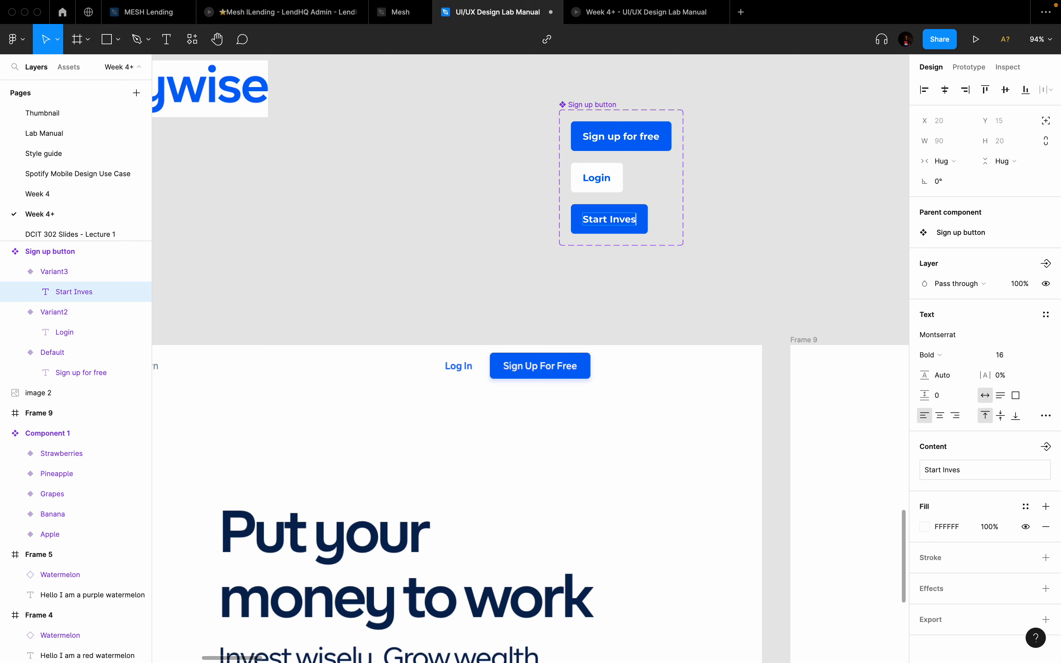
type("esting")
key("Escape")
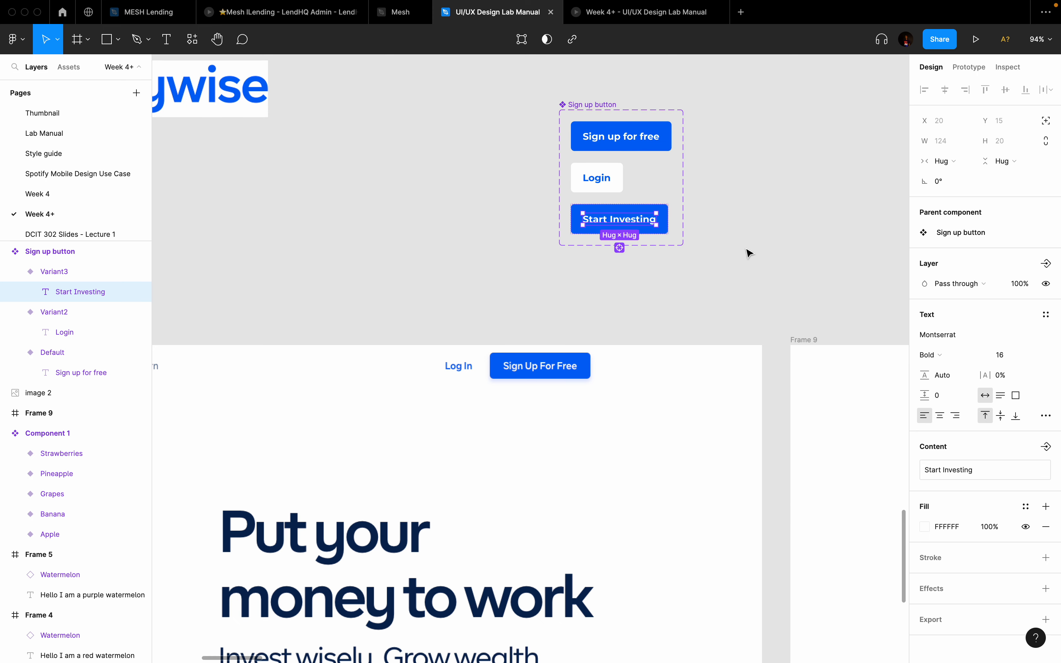
left_click(749, 254)
left_click(665, 207)
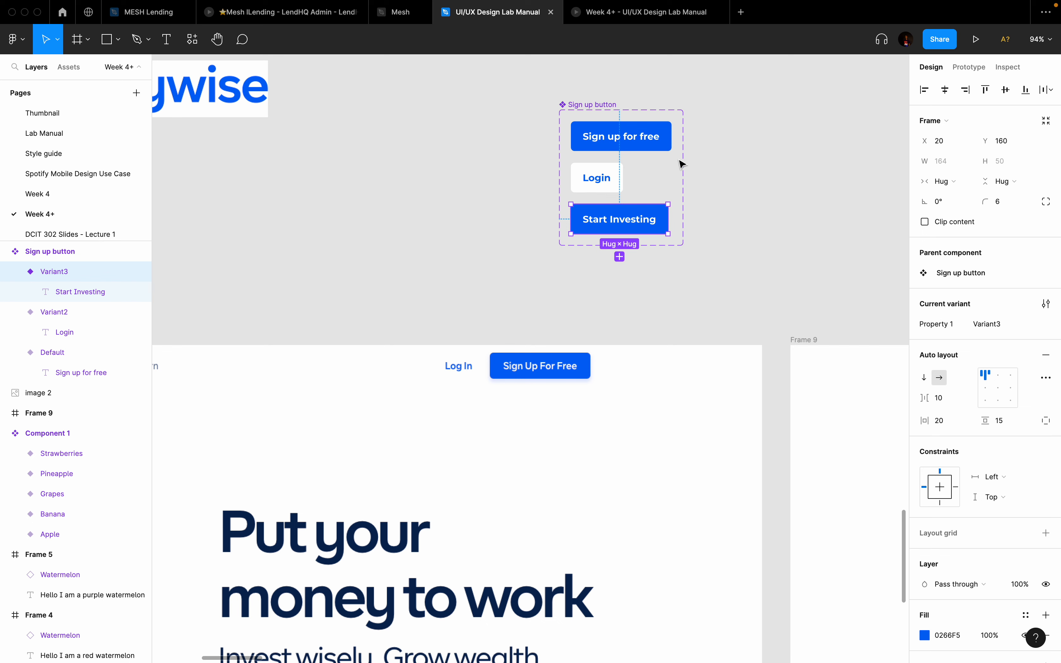
Step: Rename the component set's Property 1 to State
left_click(608, 118)
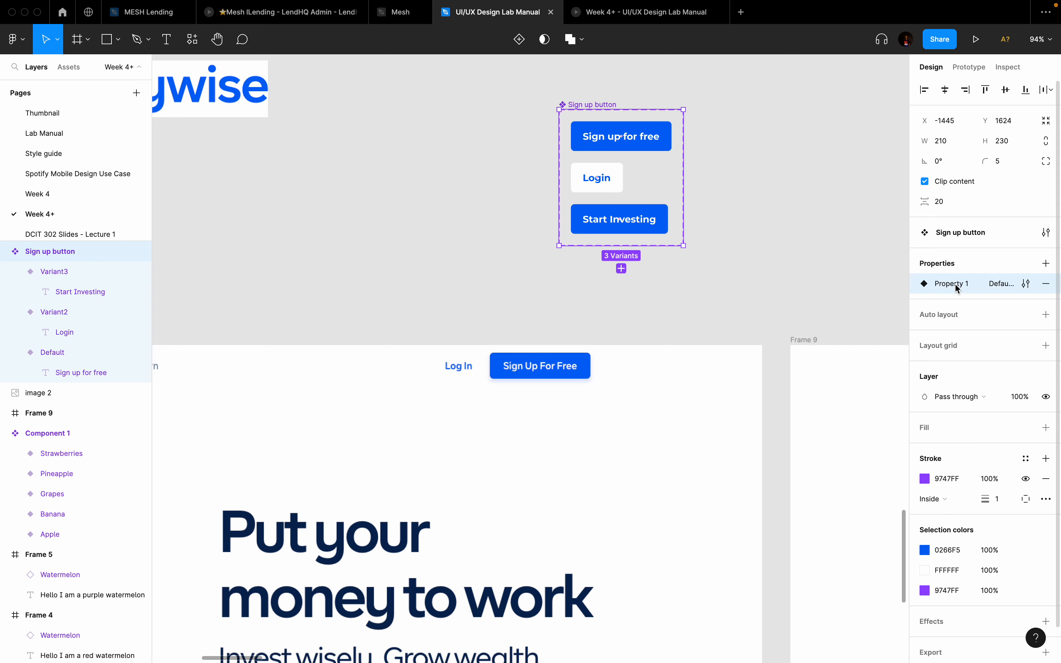
double_click(958, 285)
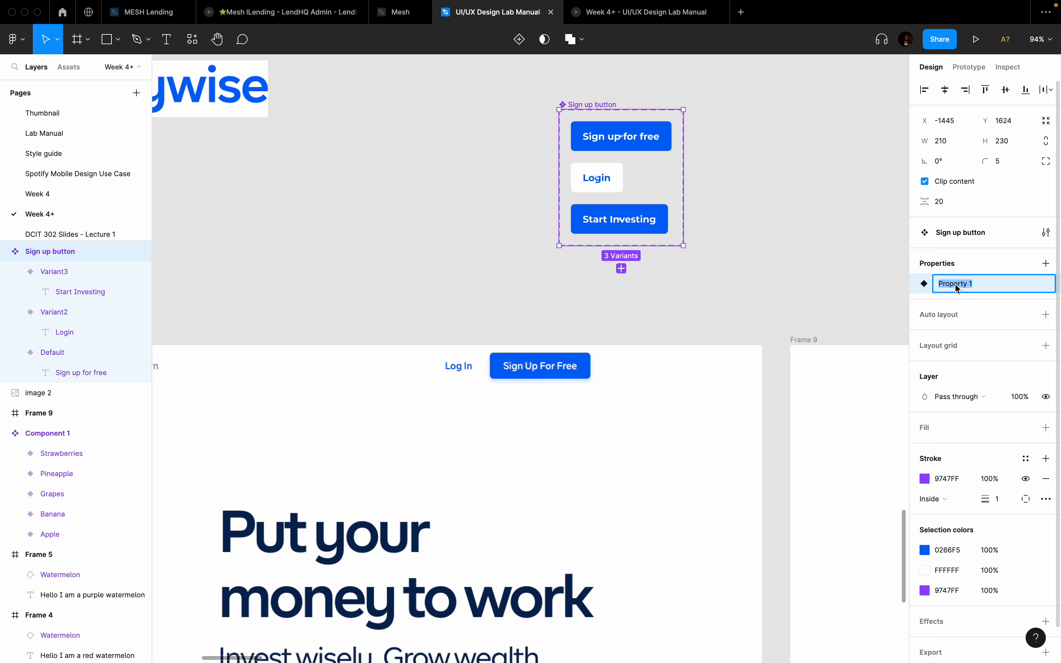
type("State")
key("Return")
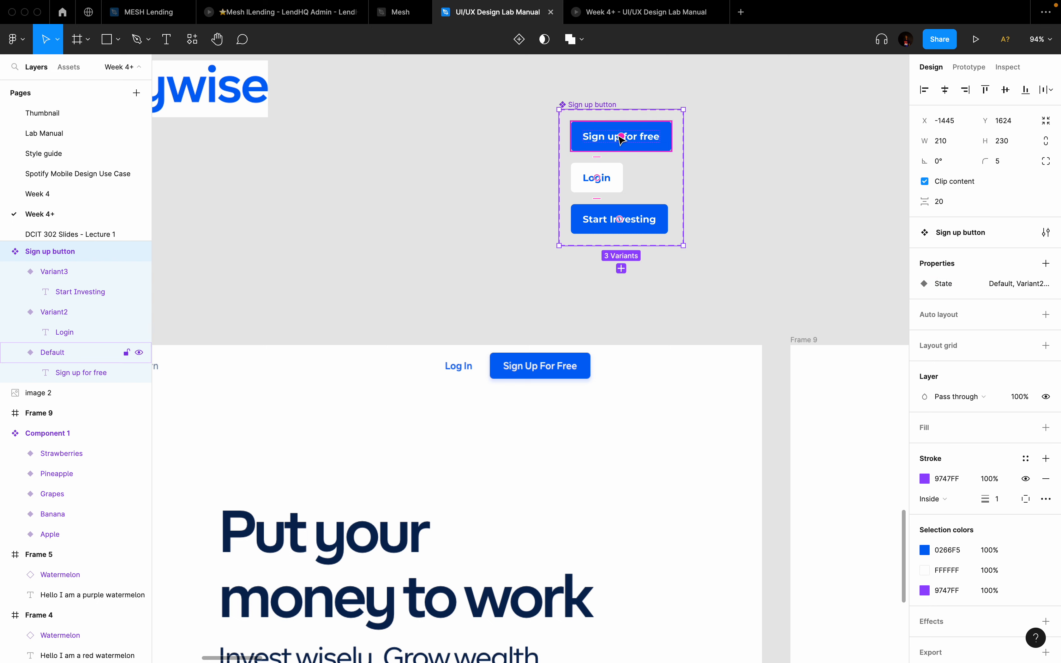
Step: Set the State values of the second and third variants to LOgin and INvesting
left_click(656, 140)
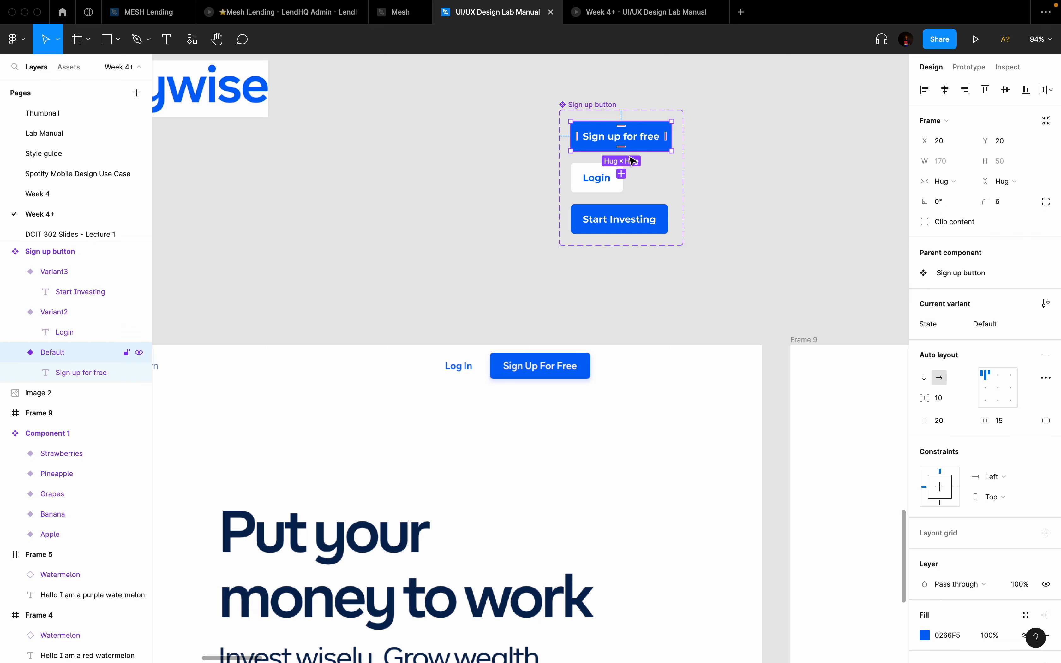
left_click(603, 184)
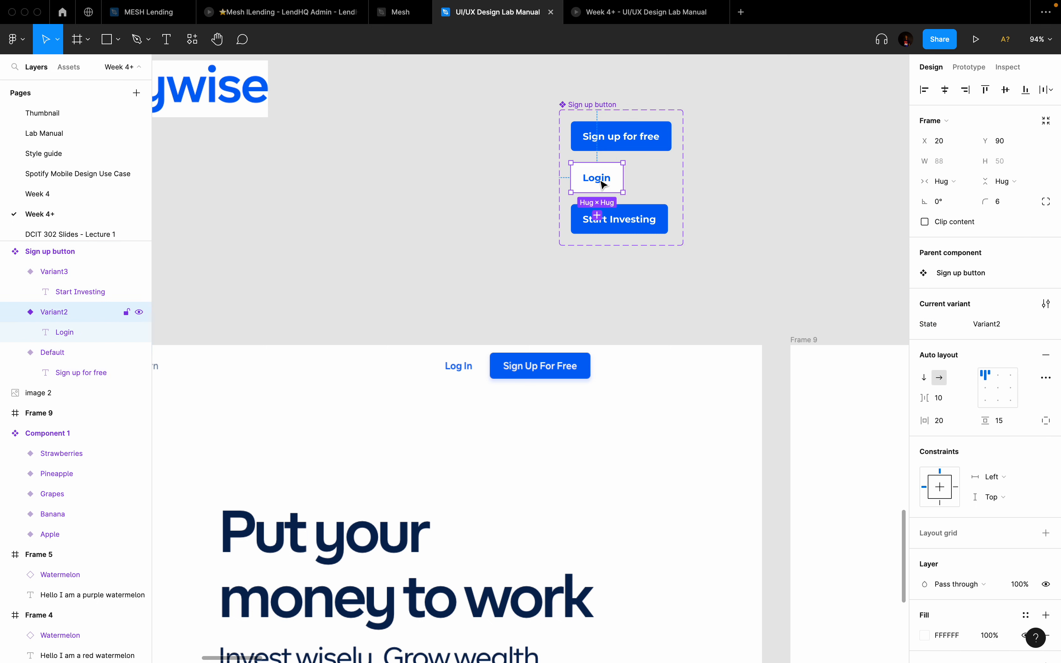
left_click(1010, 325)
type("LOgin")
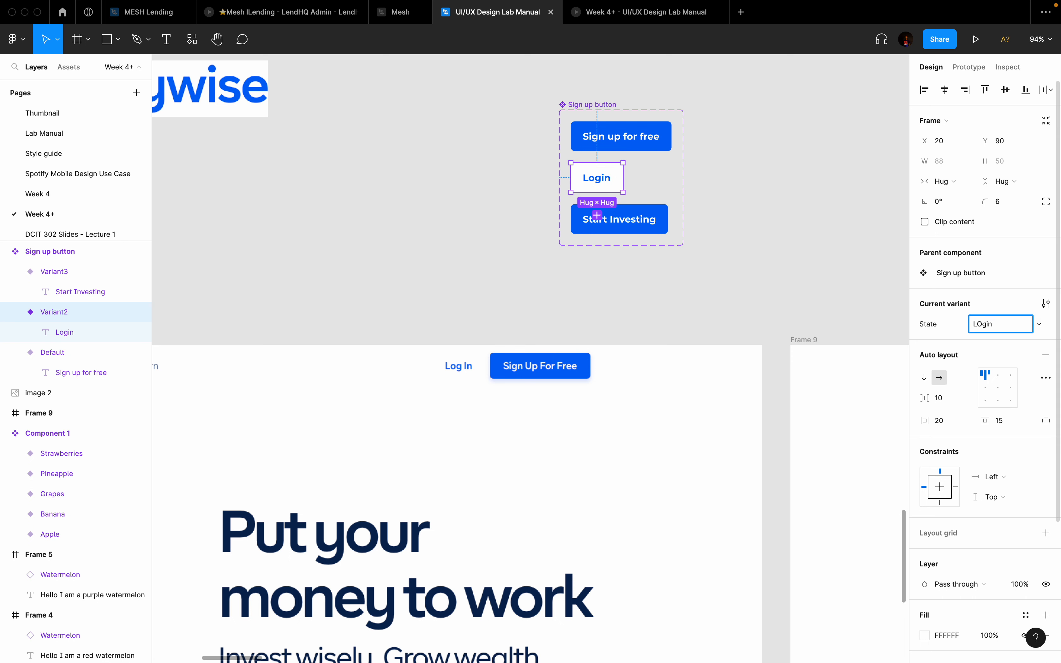
key("Return")
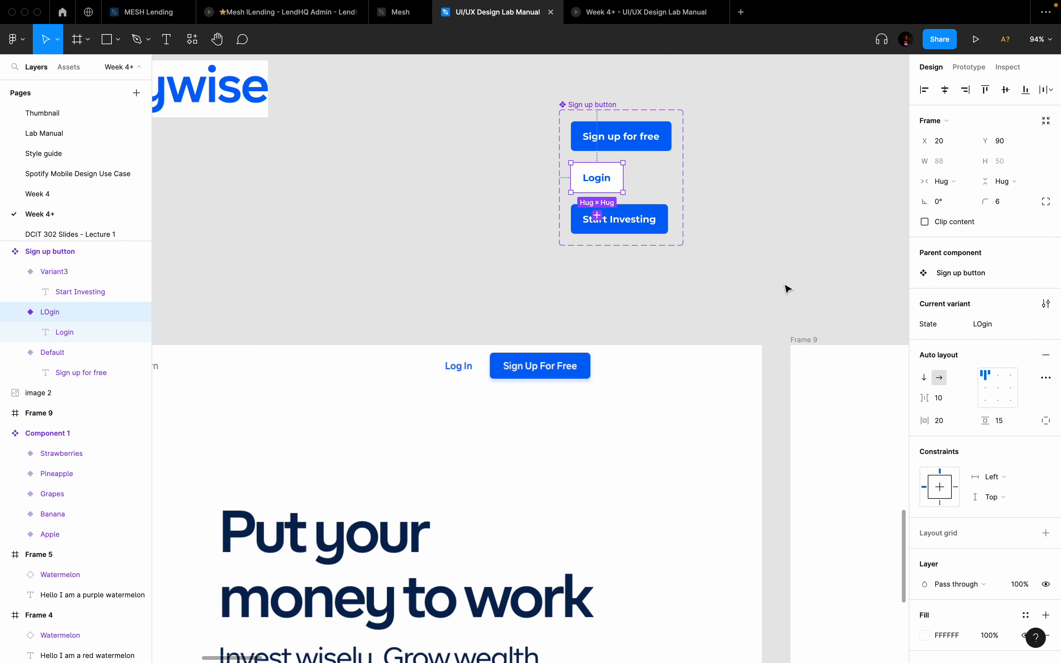
left_click(632, 219)
left_click(1010, 324)
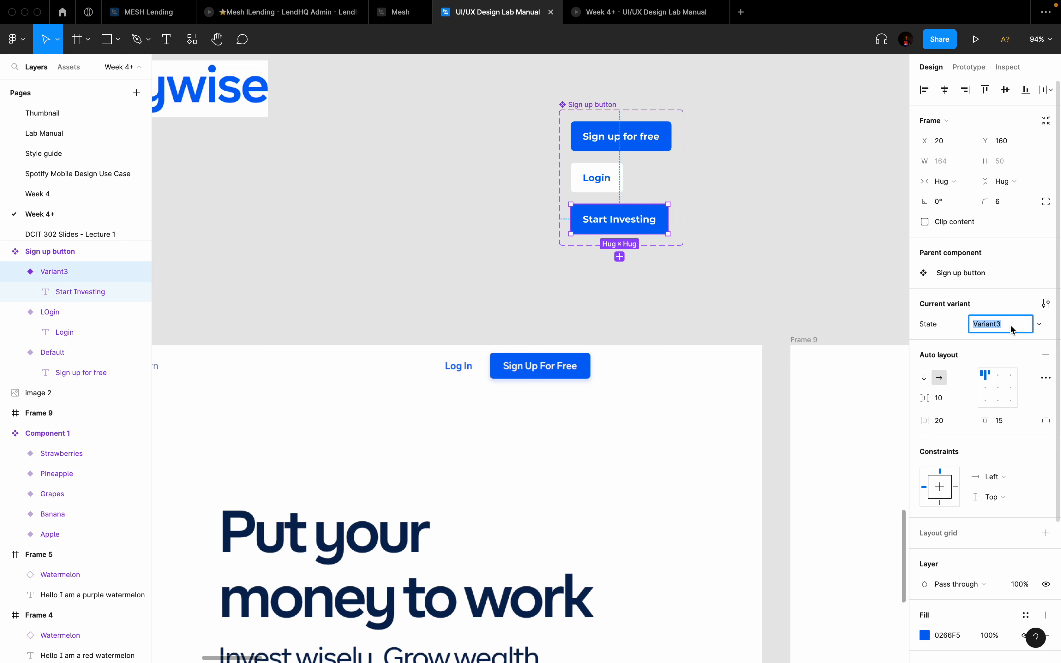
type("INvesting")
key("Return")
scroll(704, 272, "down", 5)
left_click(756, 261)
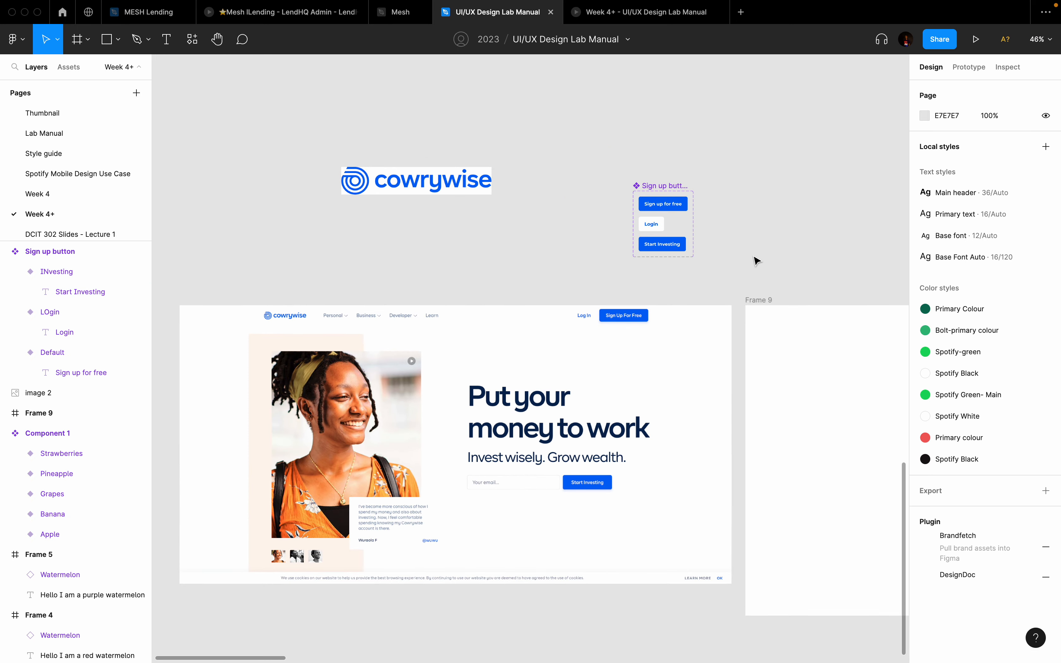
scroll(702, 198, "down", 3)
scroll(666, 179, "up", 2)
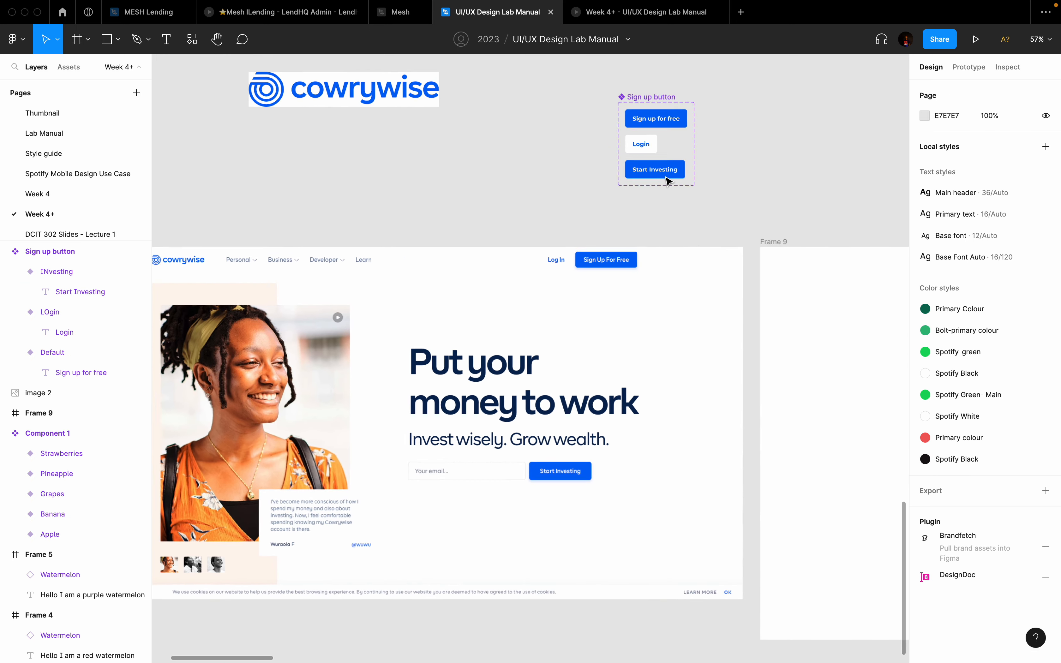
scroll(668, 180, "left", 4)
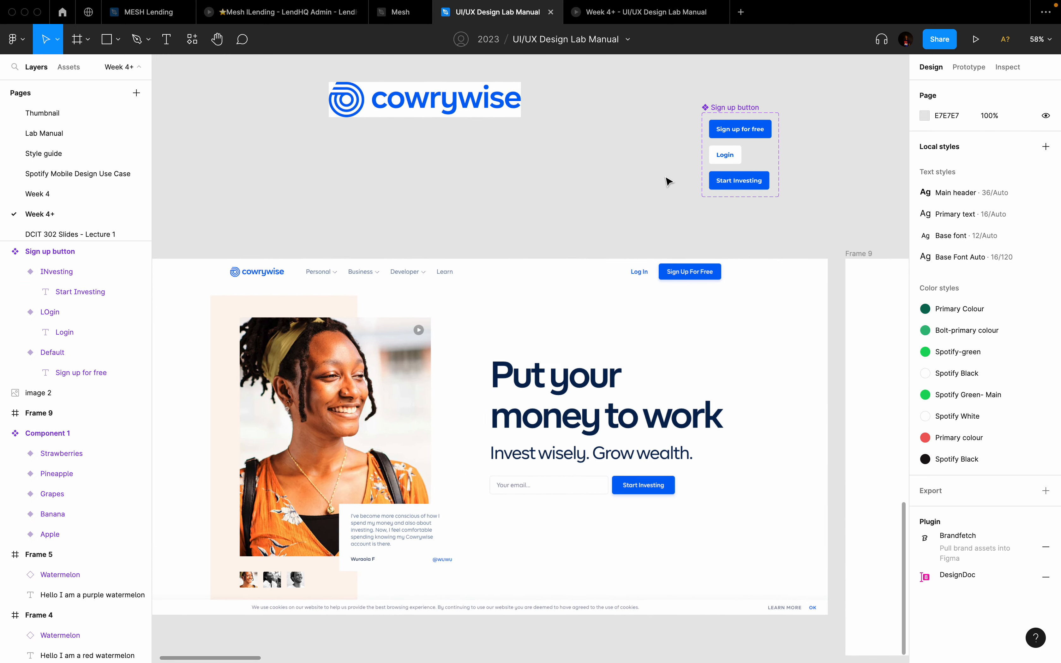
scroll(662, 180, "right", 2)
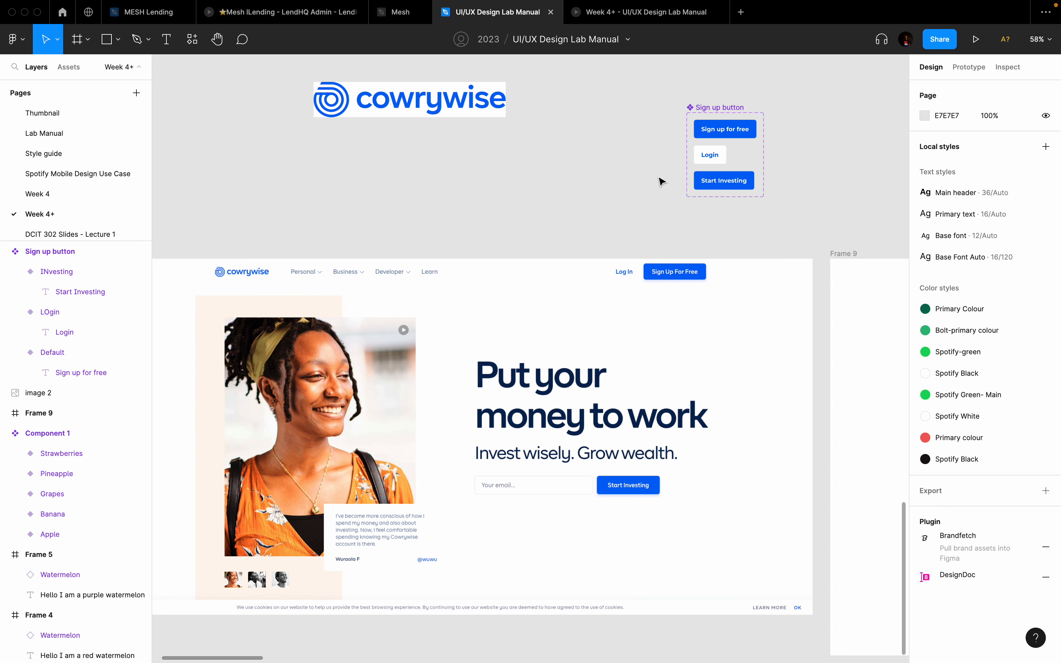
scroll(261, 268, "up", 5)
scroll(260, 265, "left", 2)
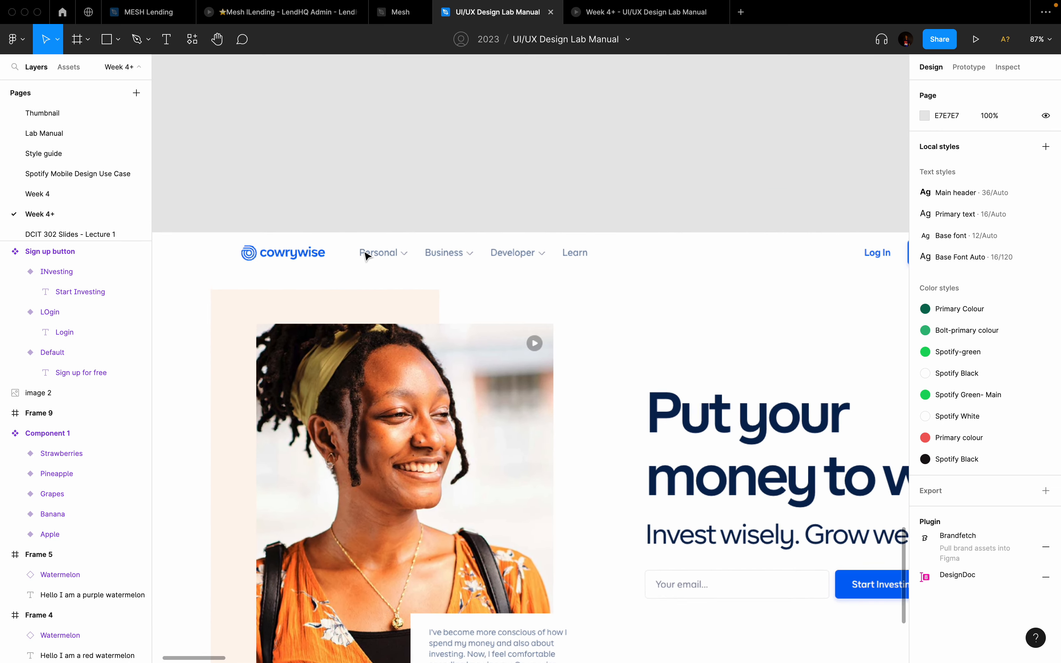
scroll(366, 254, "up", 5)
scroll(401, 257, "down", 3)
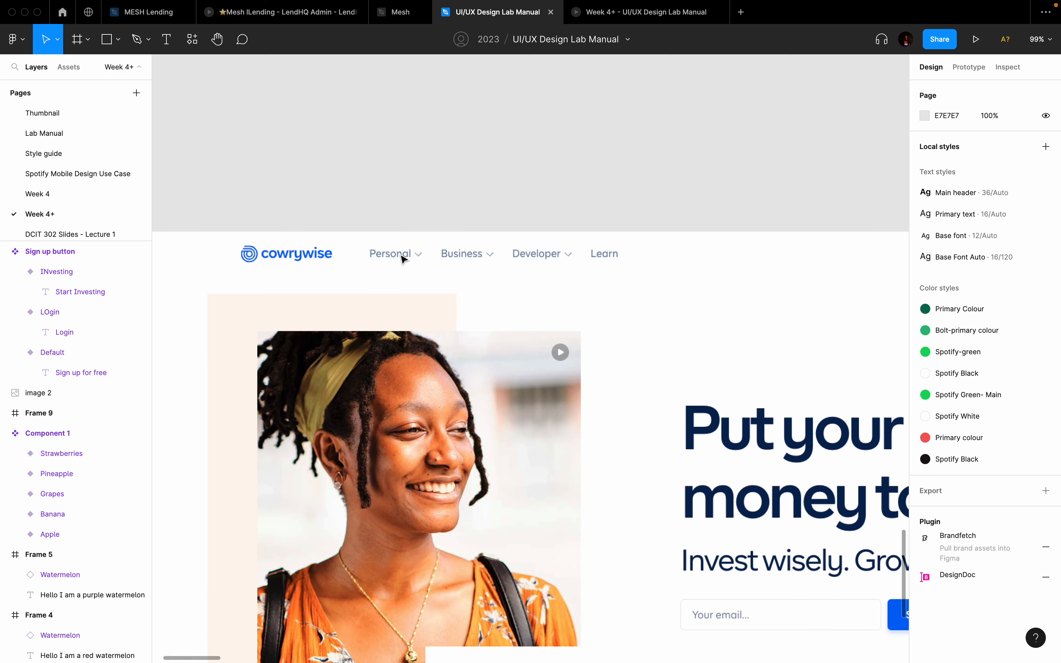
scroll(400, 257, "up", 3)
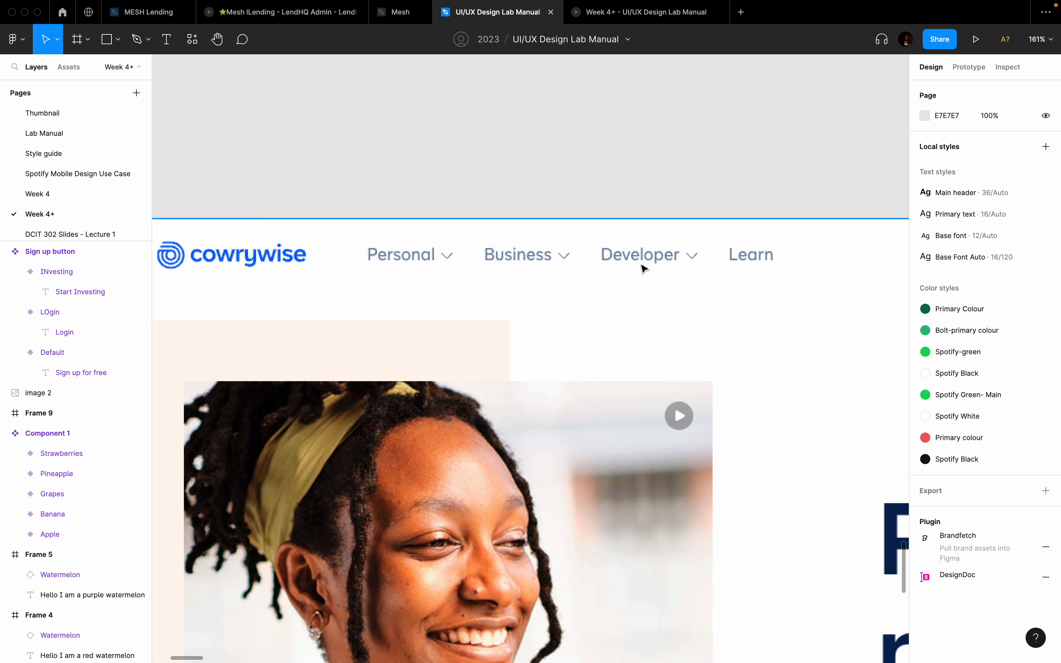
scroll(641, 267, "down", 5)
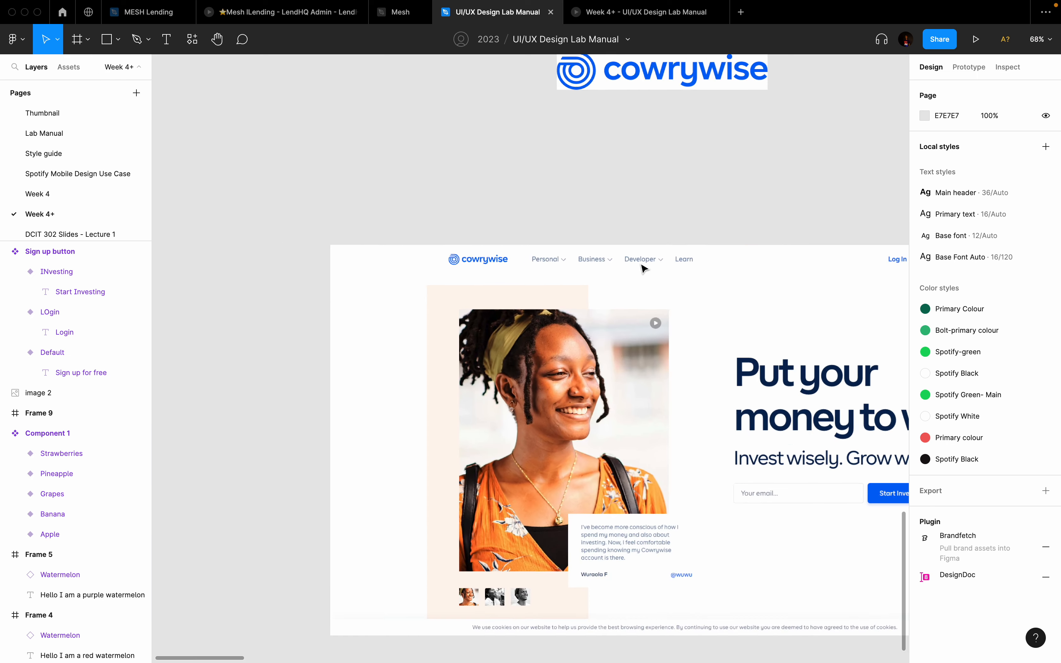
scroll(642, 268, "right", 3)
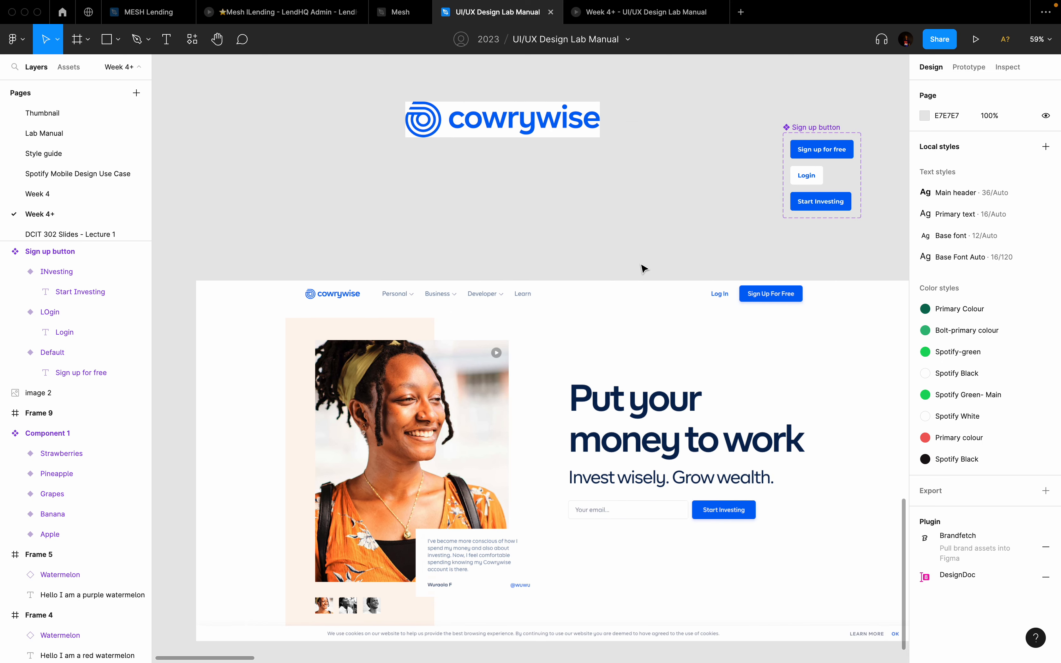
Step: Add a 'Personal' text below the logo and wrap it in an auto-layout frame
key("t")
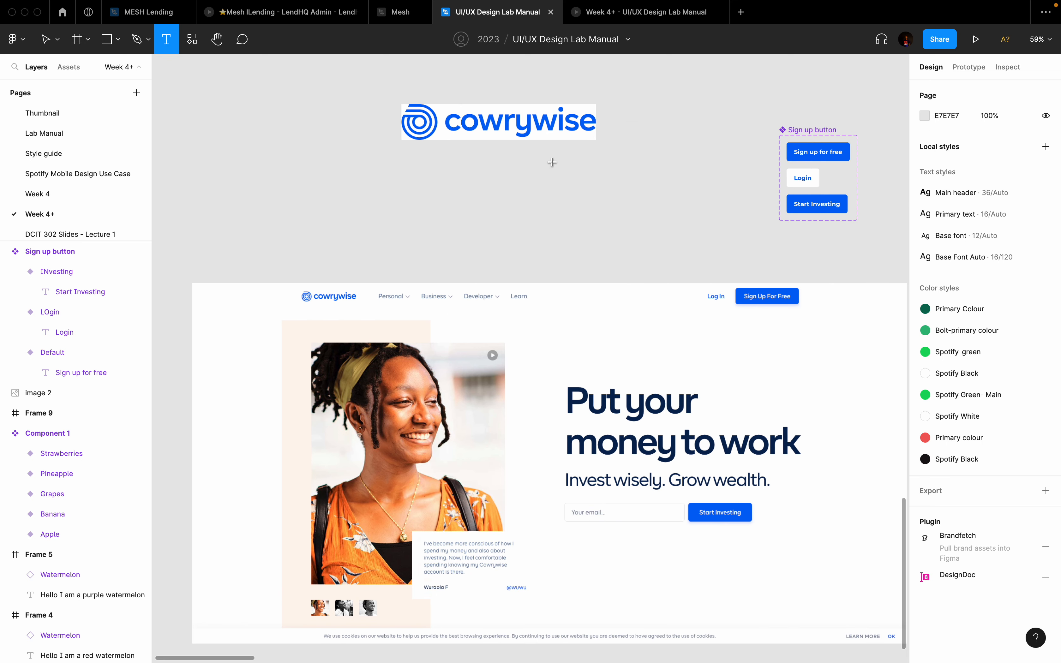
left_click(552, 163)
type("Personal")
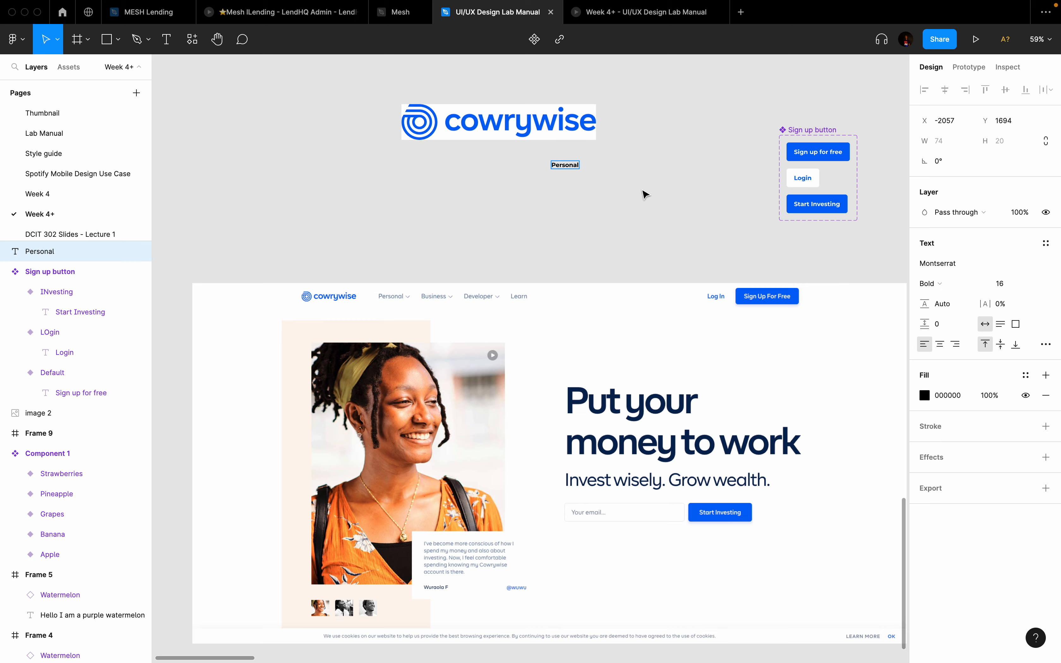
key("Escape")
scroll(644, 194, "up", 5)
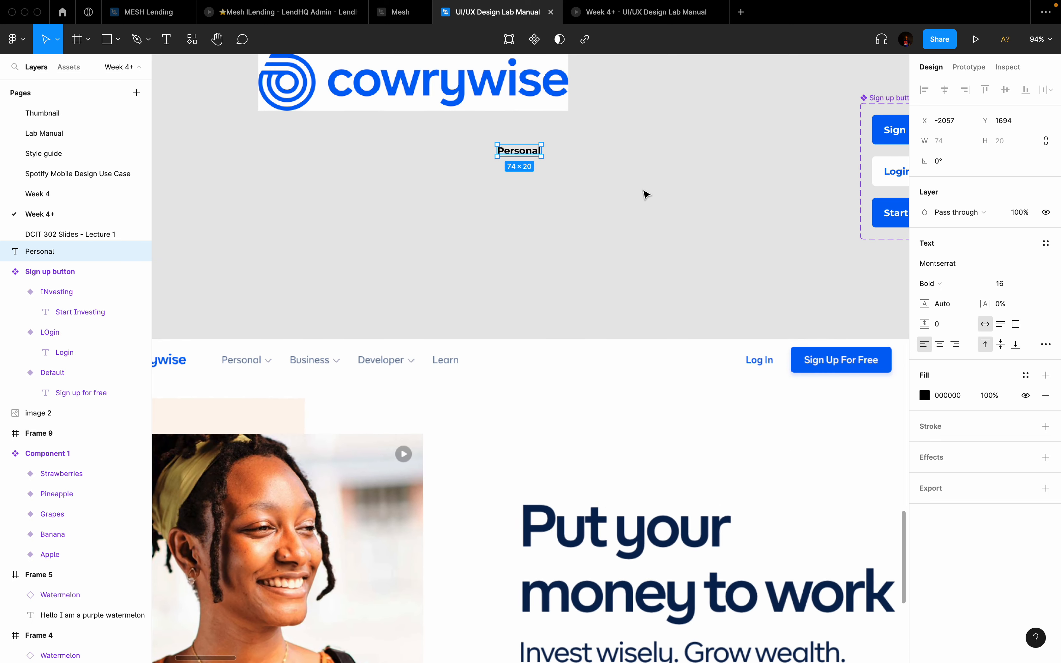
key("shift+a")
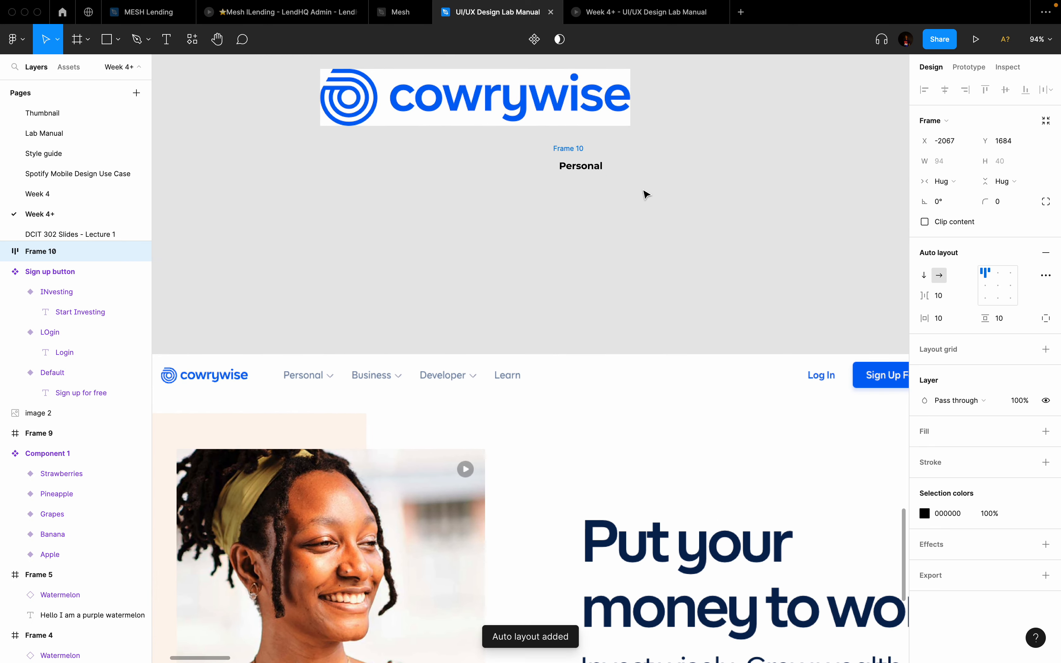
Step: Colour the Personal text grey-blue 6C82A3, sampled from the mockup's nav text
scroll(565, 178, "up", 3)
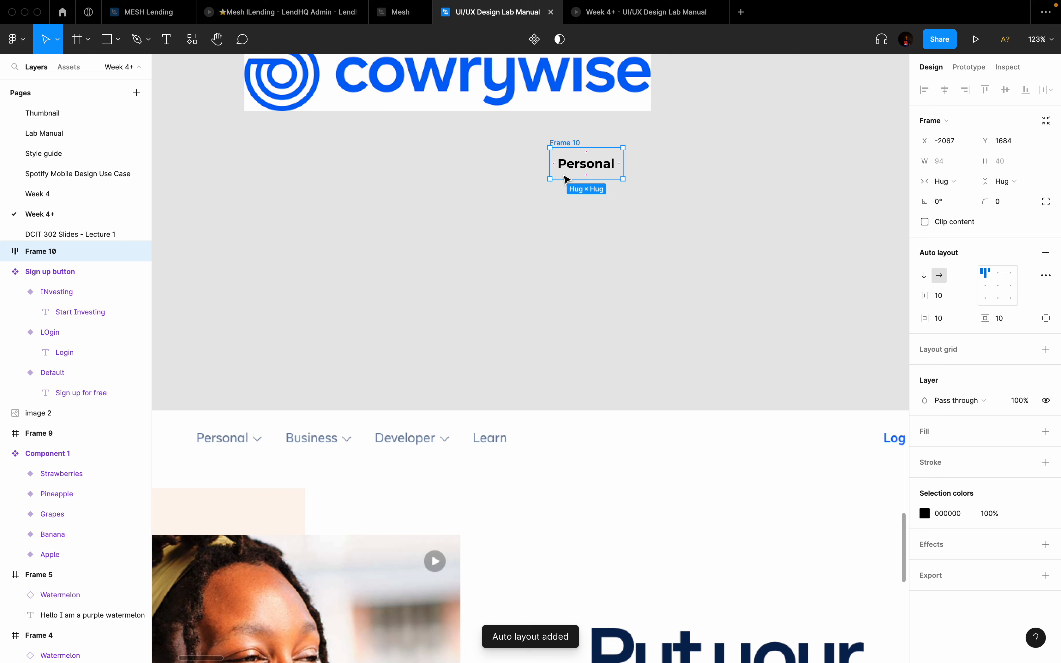
scroll(565, 177, "down", 2)
scroll(565, 178, "left", 2)
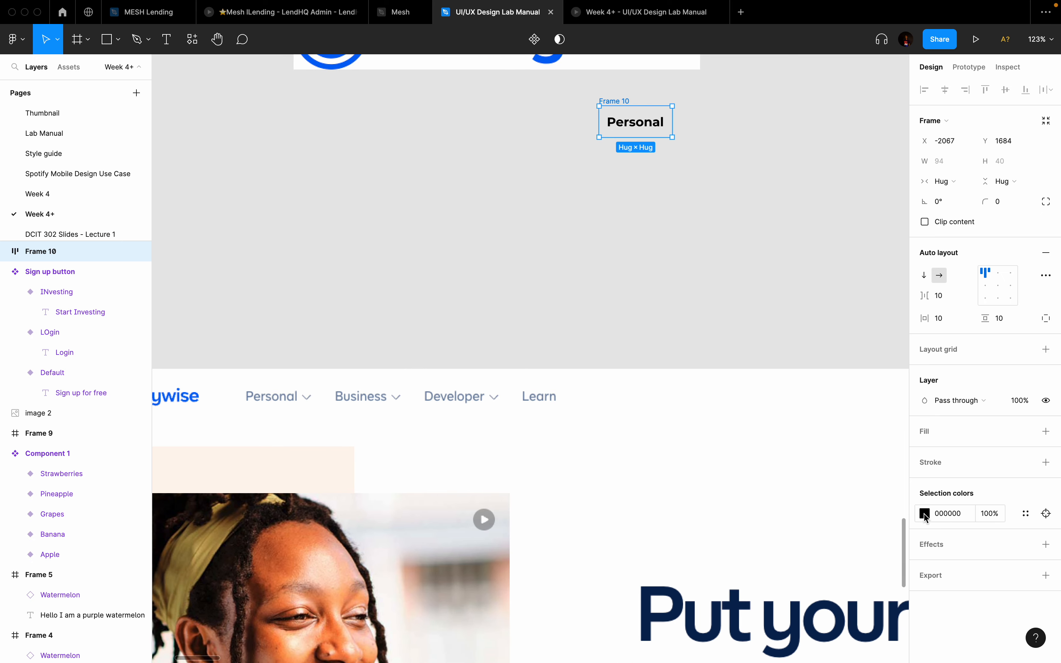
left_click(925, 516)
left_click(776, 522)
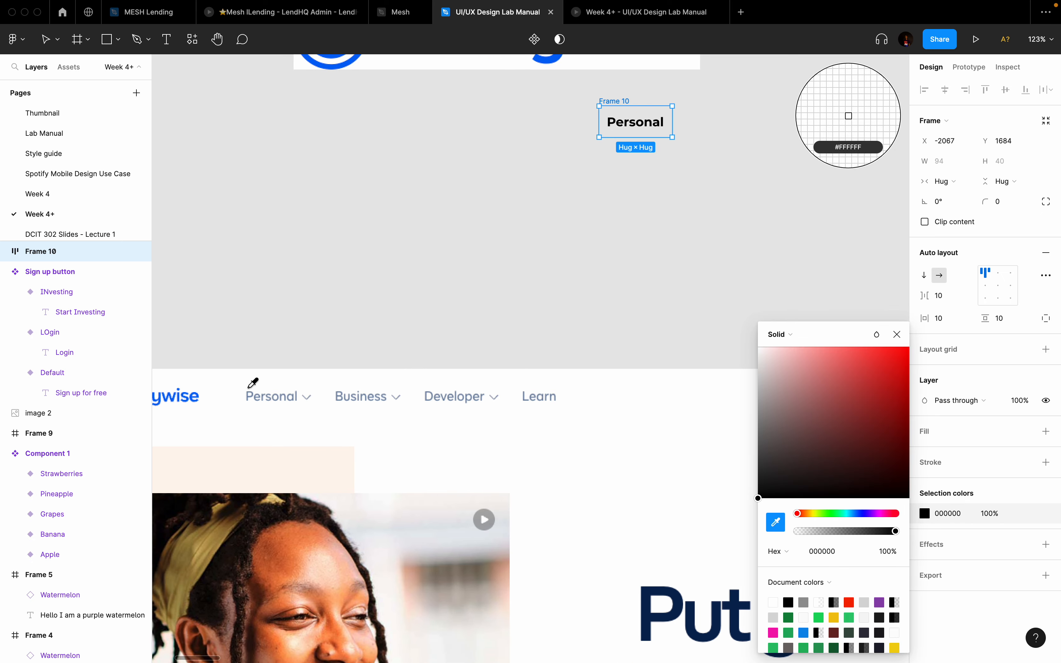
scroll(253, 383, "up", 10)
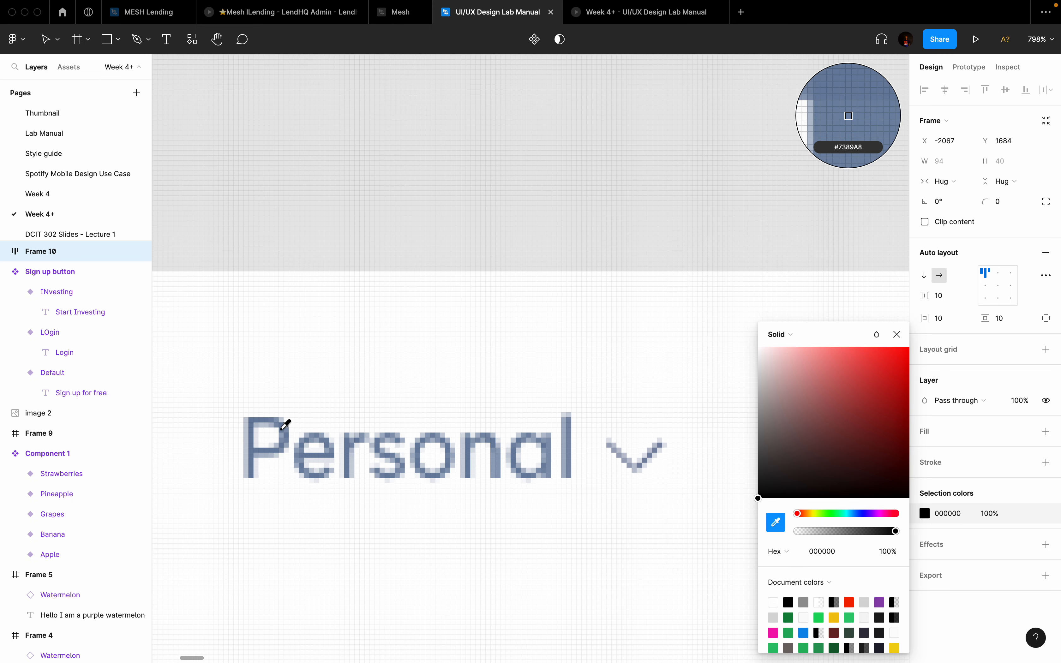
left_click(253, 425)
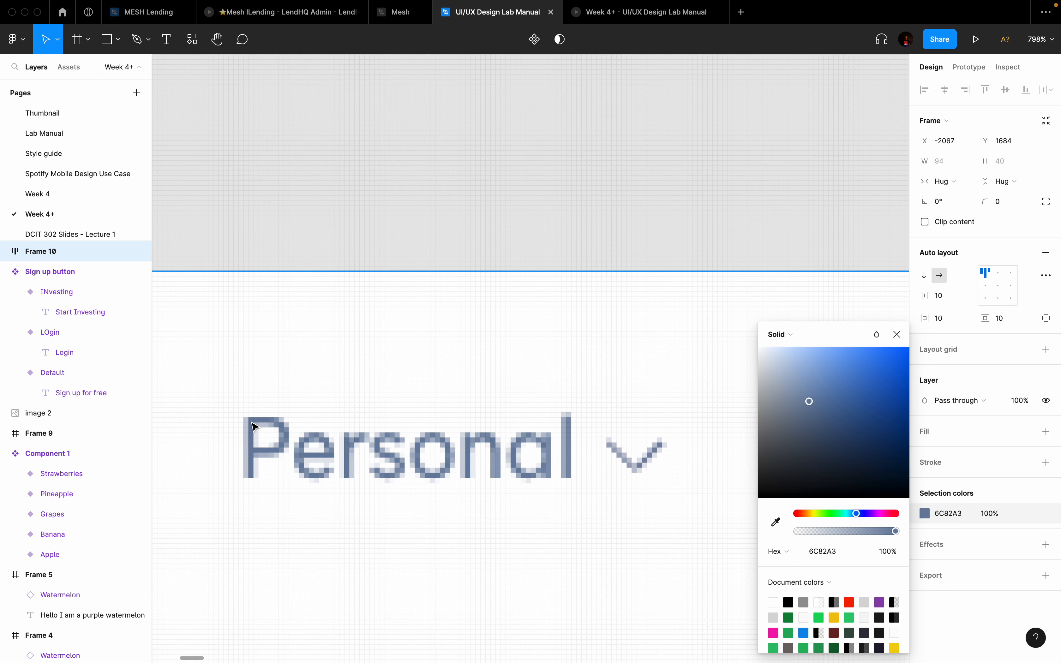
scroll(476, 279, "down", 5)
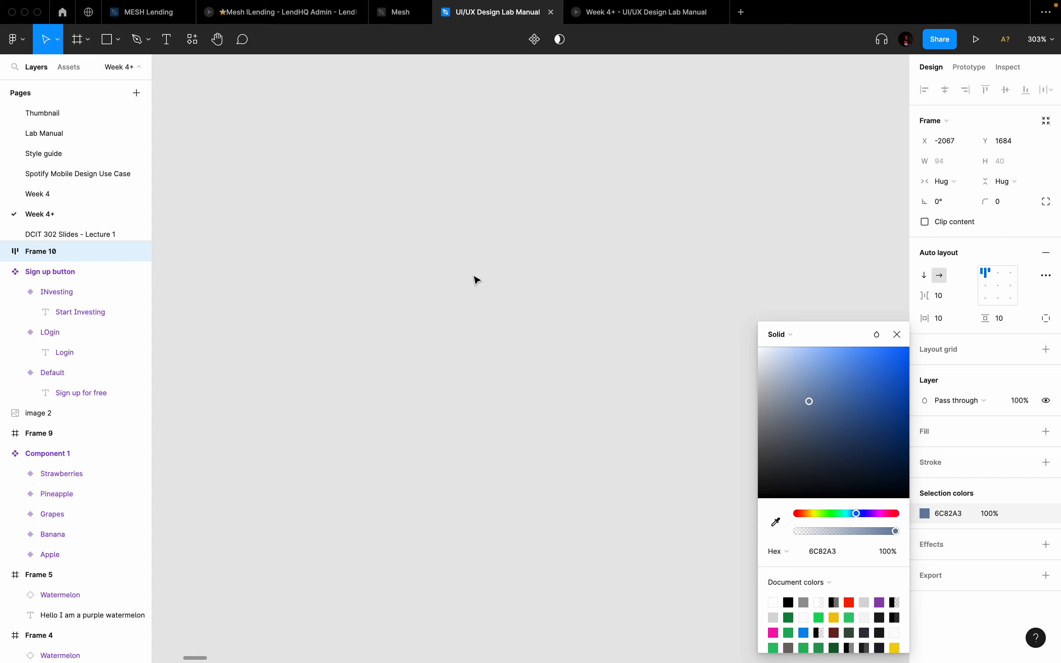
scroll(476, 280, "down", 3)
scroll(578, 256, "right", 3)
scroll(735, 230, "up", 2)
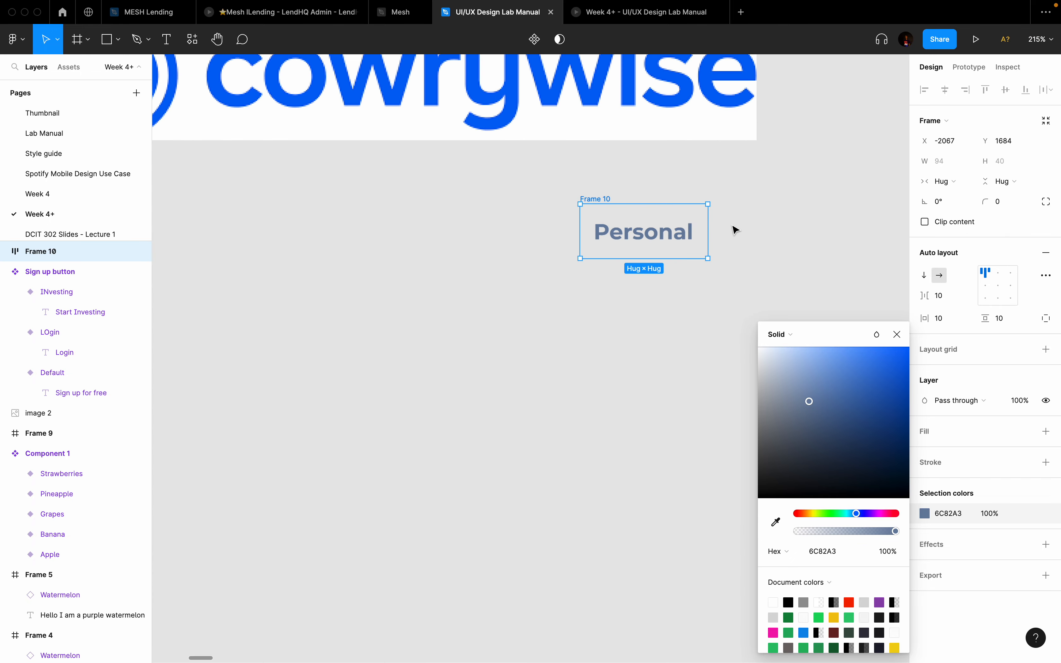
left_click(896, 334)
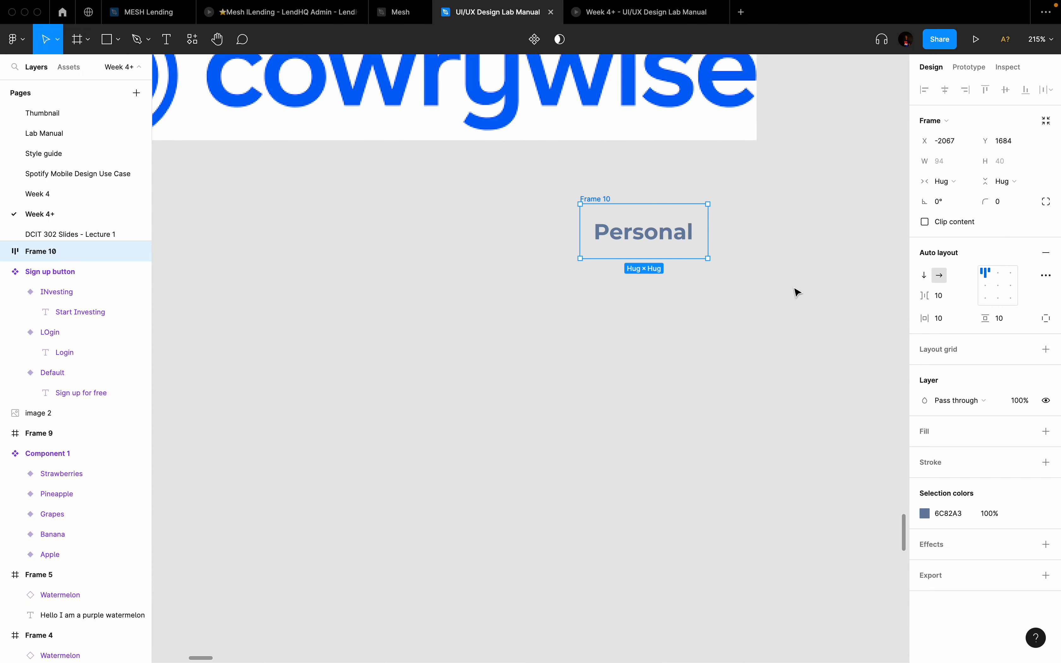
scroll(795, 287, "down", 1)
scroll(795, 288, "right", 2)
scroll(736, 269, "up", 2)
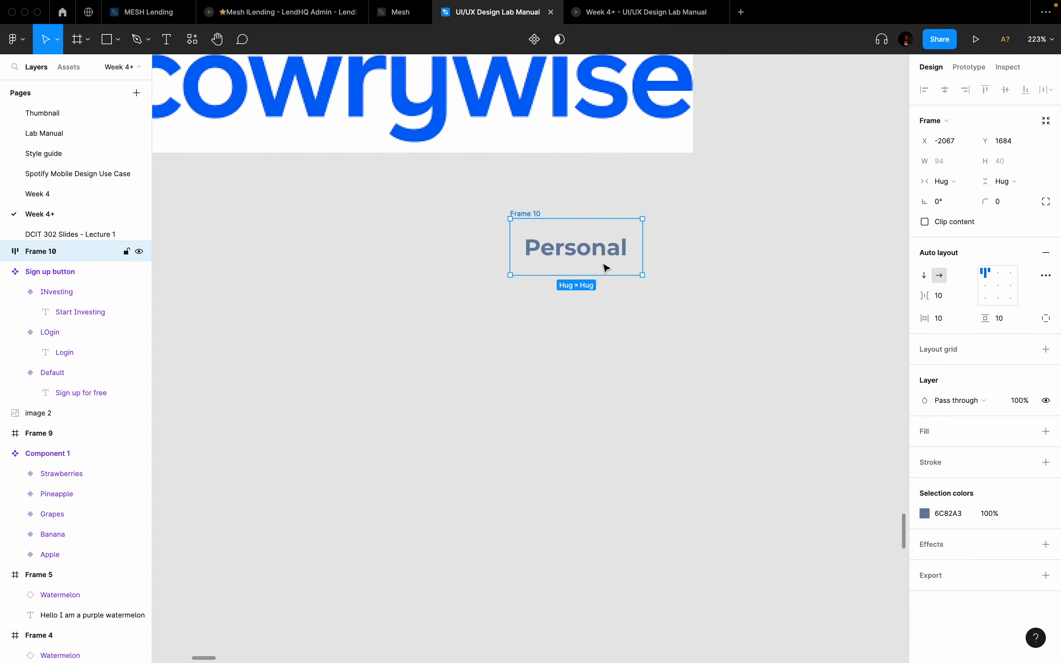
Step: Set the Personal text's font weight to Regular
left_click(588, 250)
left_click(969, 312)
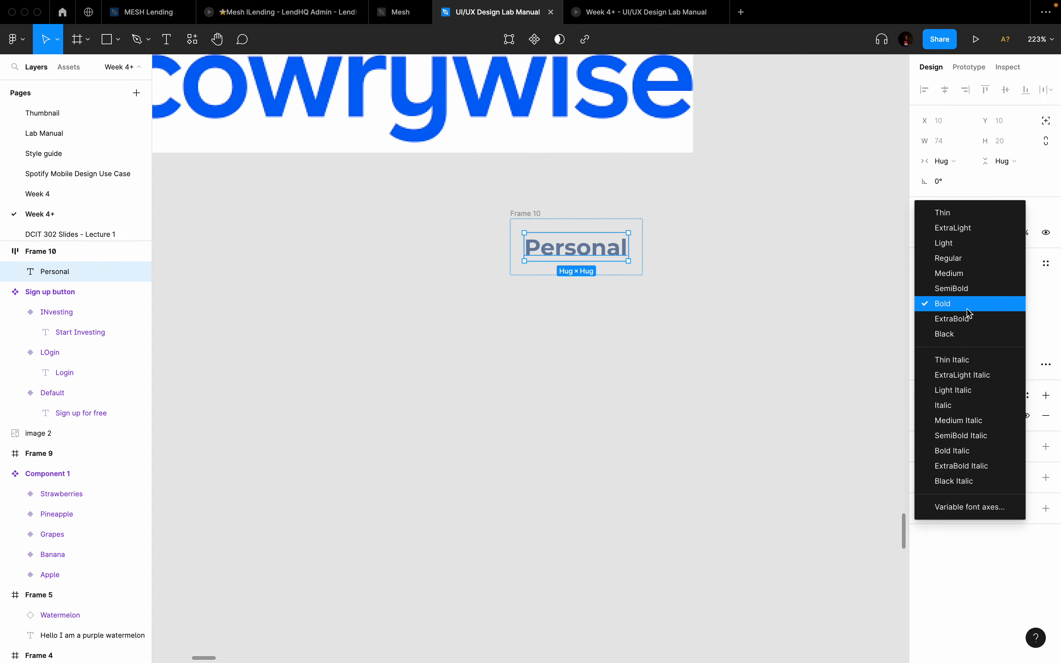
left_click(950, 259)
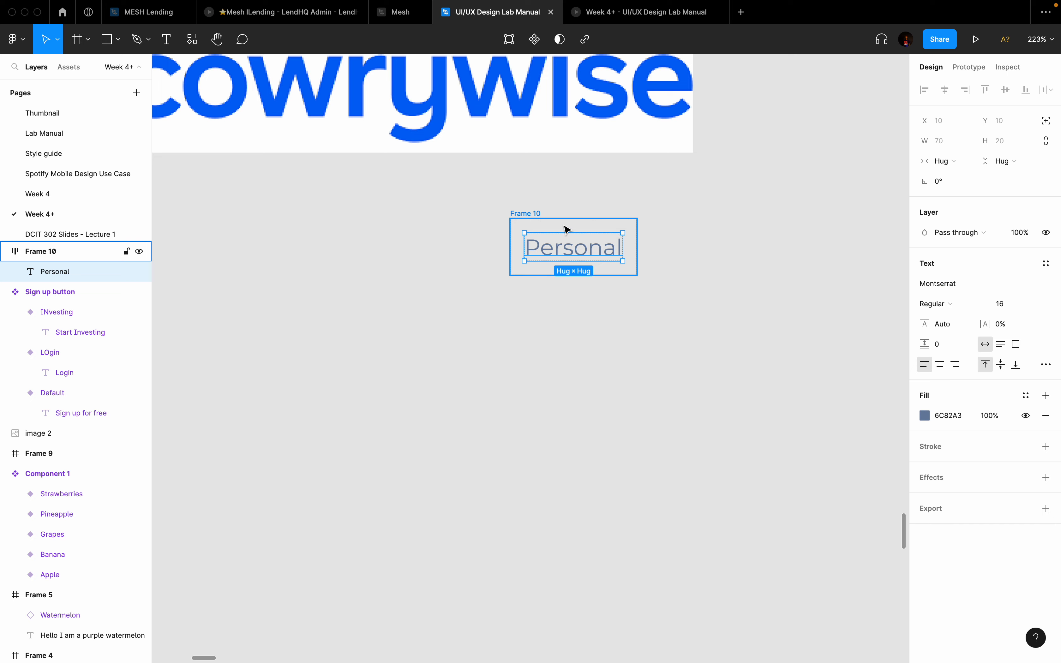
left_click(535, 218)
key("super+slash")
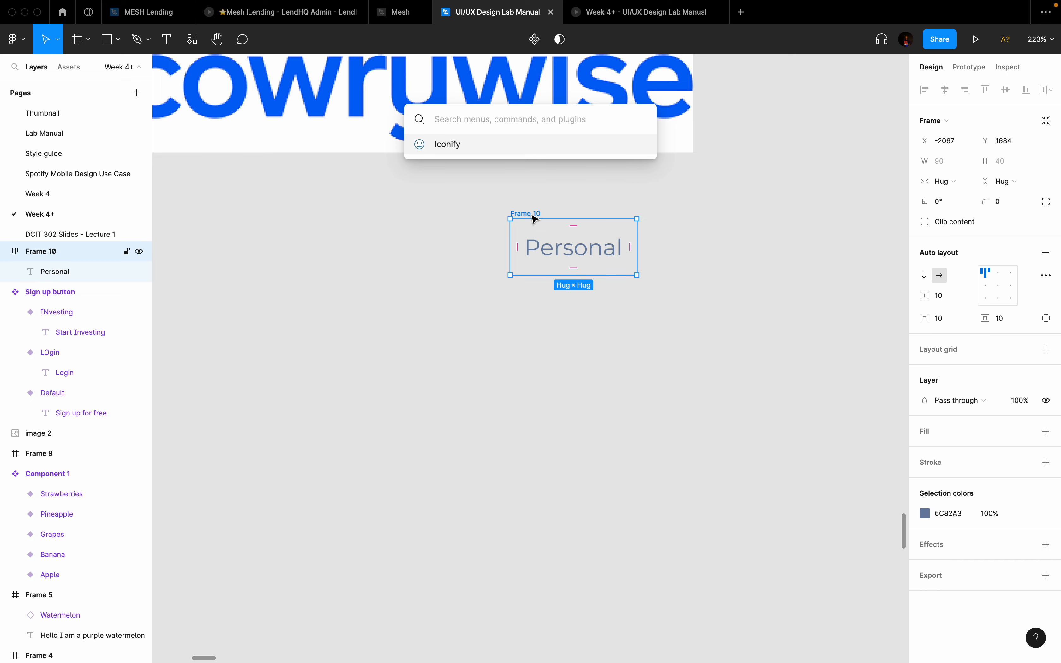
Step: Import the 24 × 24 ri:arrow-drop-down-line icon from Iconify into Frame 10
key("Return")
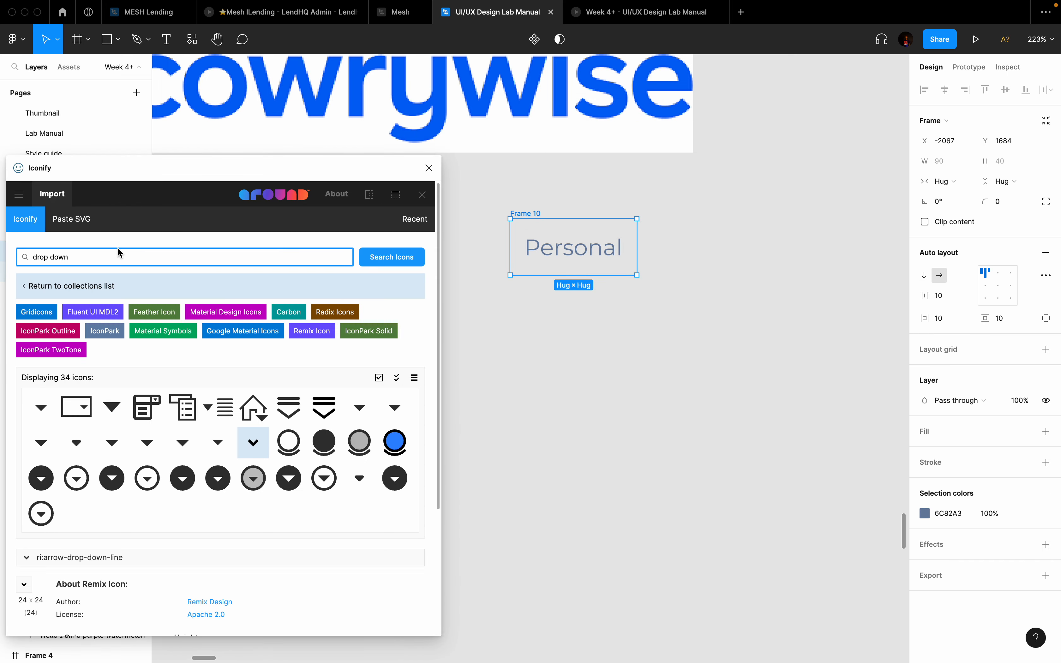
left_click(253, 443)
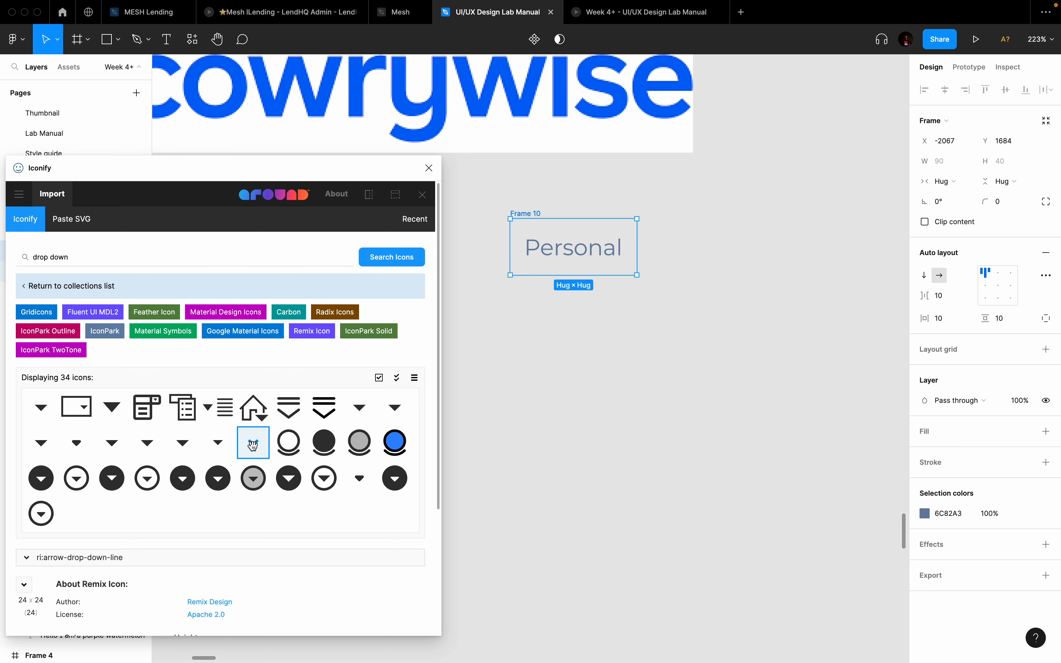
scroll(252, 445, "down", 4)
left_click(237, 613)
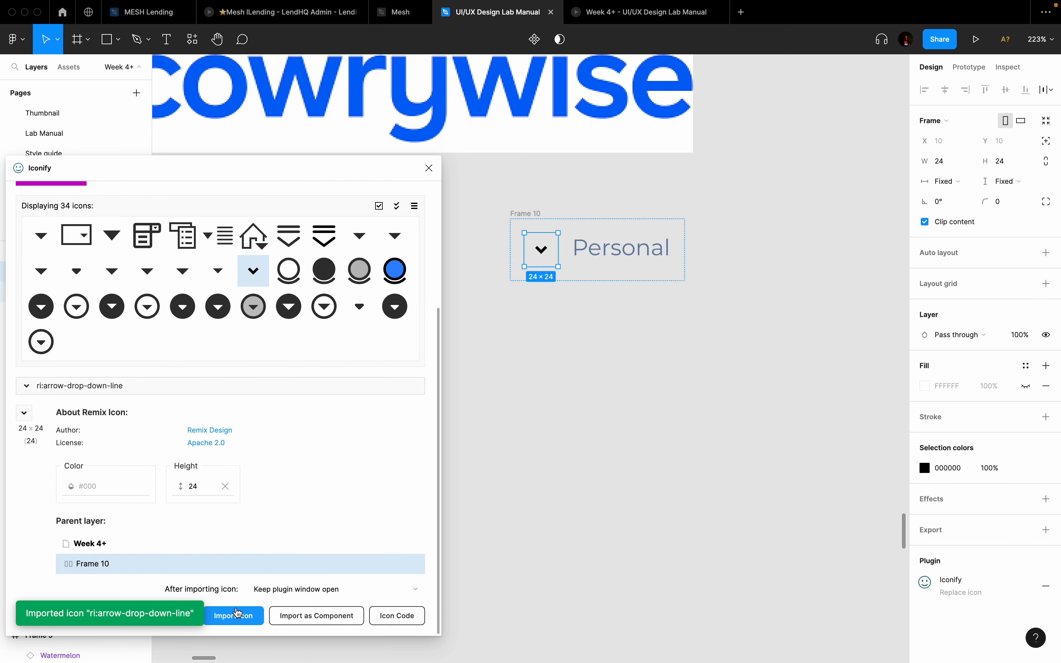
left_click(430, 168)
Step: Set Frame 10's alignment to centre-left so its contents are vertically centred
left_click(634, 233)
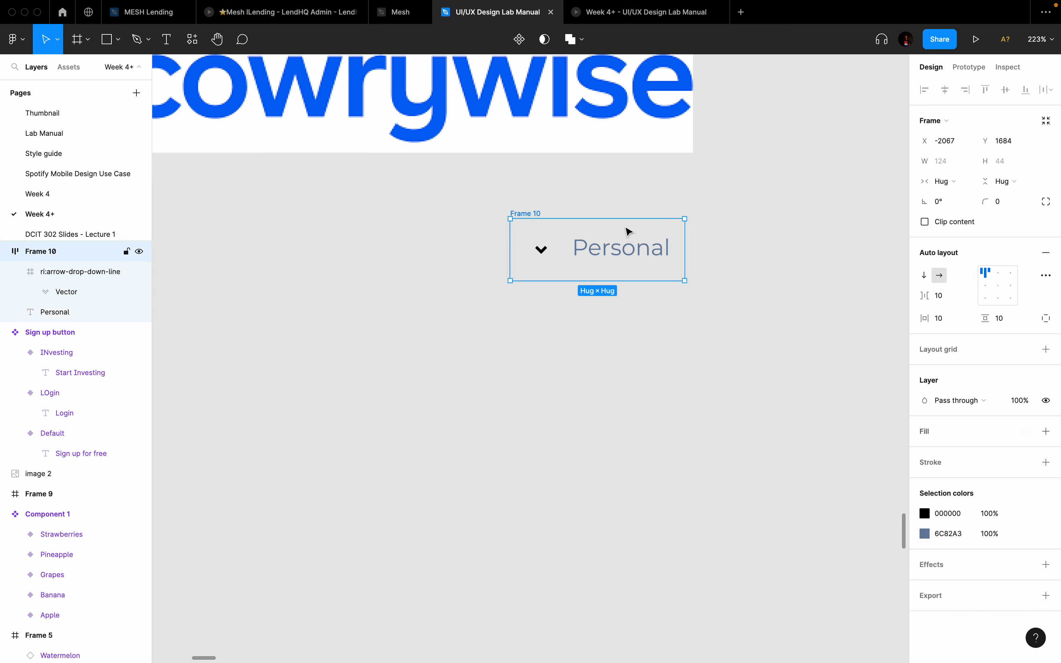
left_click(985, 286)
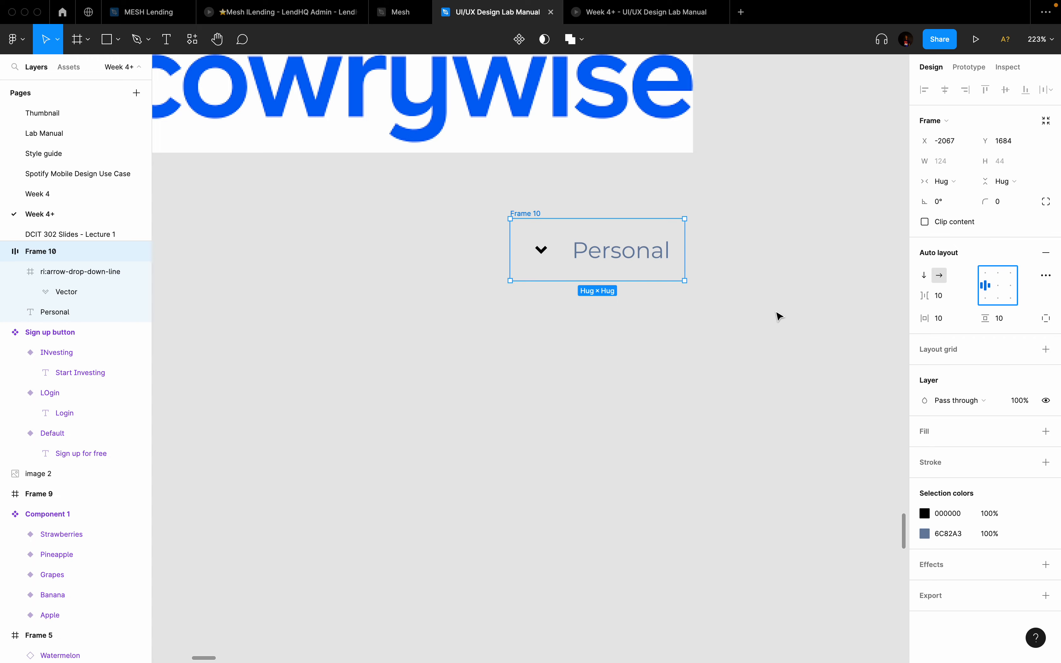
scroll(755, 327, "down", 10)
scroll(741, 333, "up", 10)
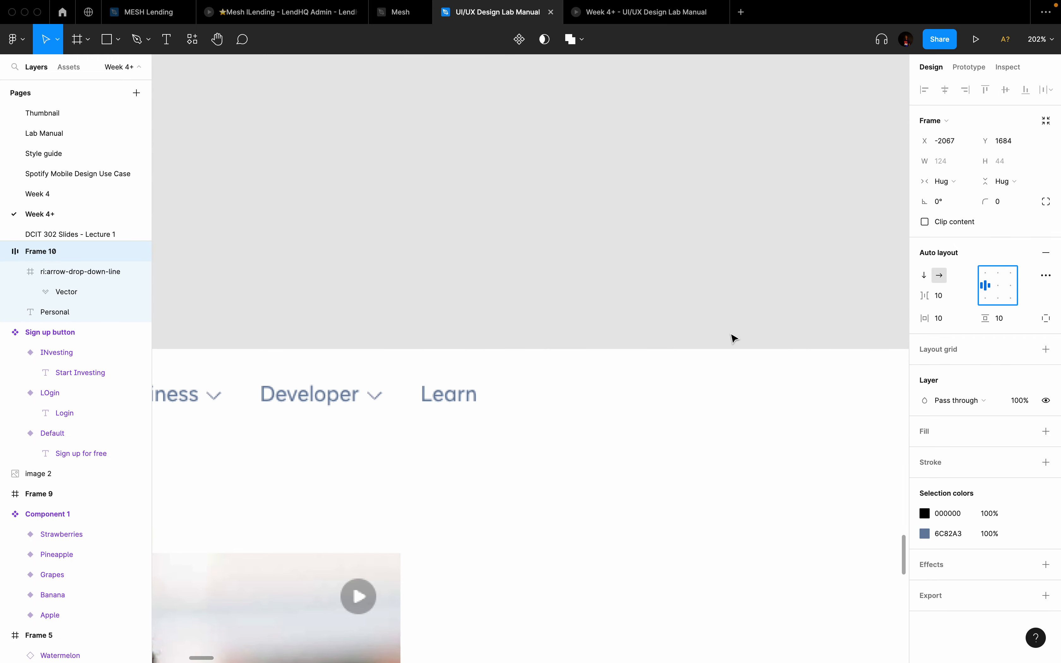
scroll(732, 336, "down", 5)
scroll(767, 285, "up", 1)
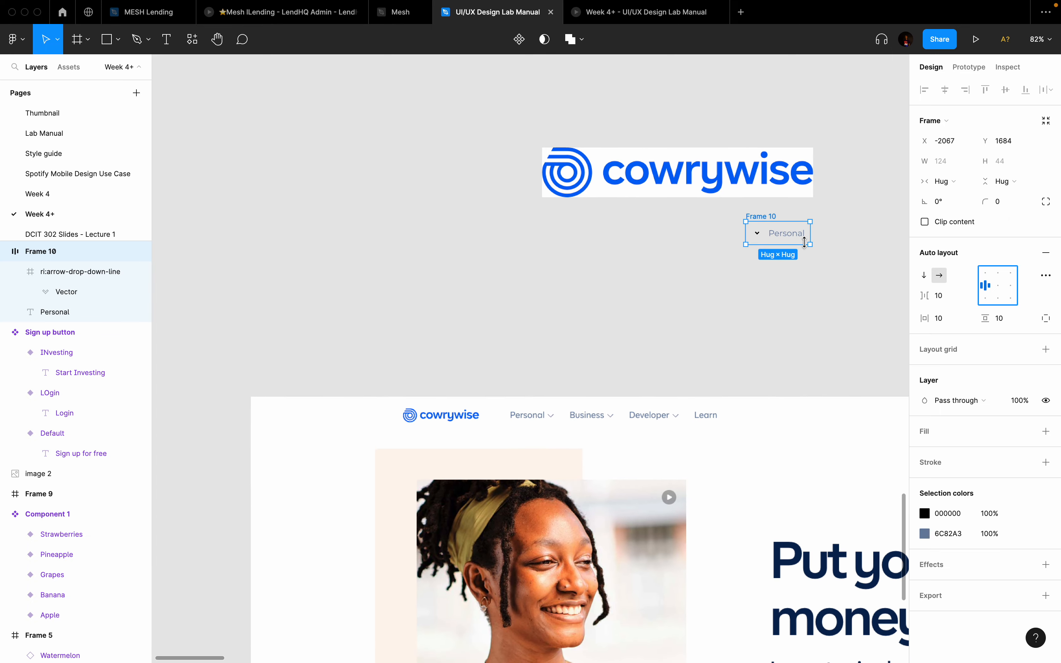
Step: Move the chevron icon after the word Personal inside Frame 10
key("shift+2")
scroll(614, 252, "up", 1)
left_click(464, 258)
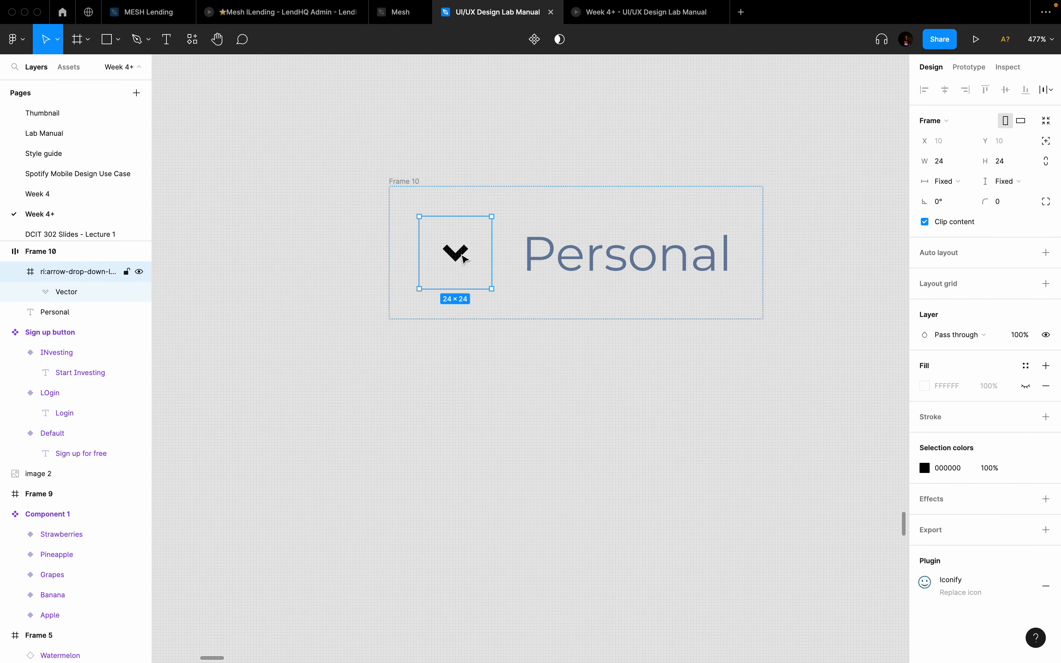
key("Right")
scroll(464, 256, "down", 5)
left_click(507, 363)
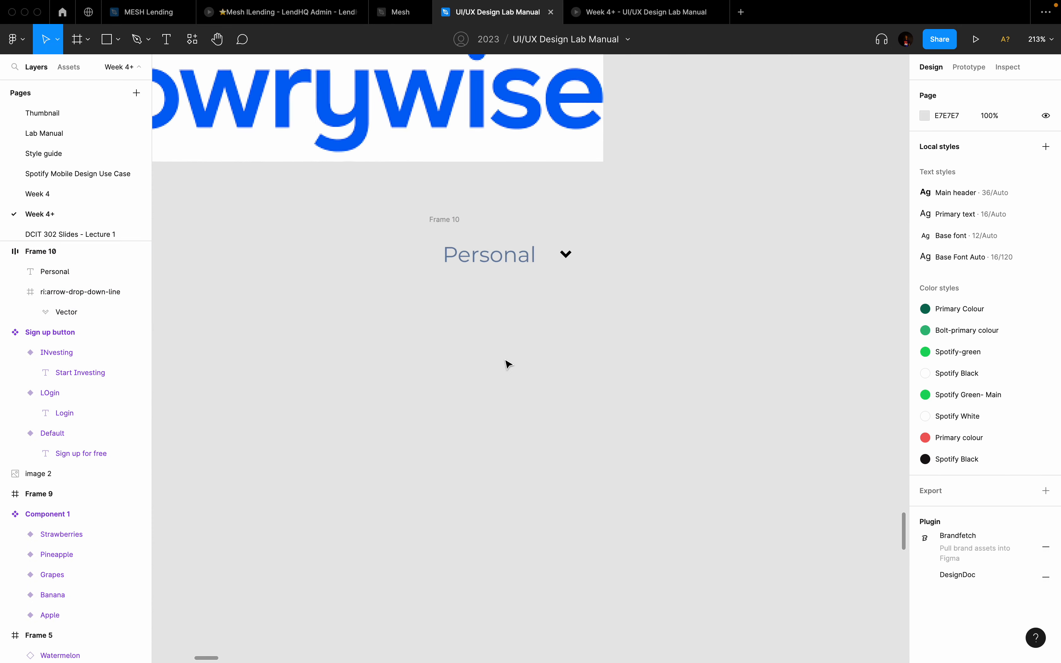
scroll(507, 363, "down", 5)
scroll(549, 285, "down", 3)
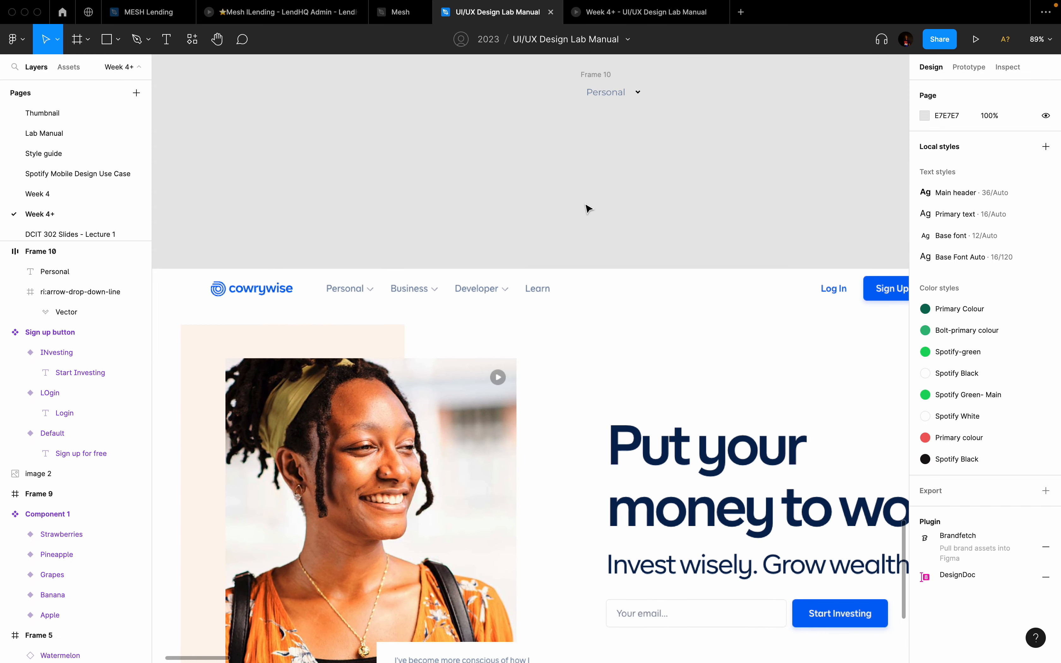
scroll(588, 208, "up", 2)
Step: Rename Frame 10 to 'nav-text' and convert it into a component
left_click(608, 166)
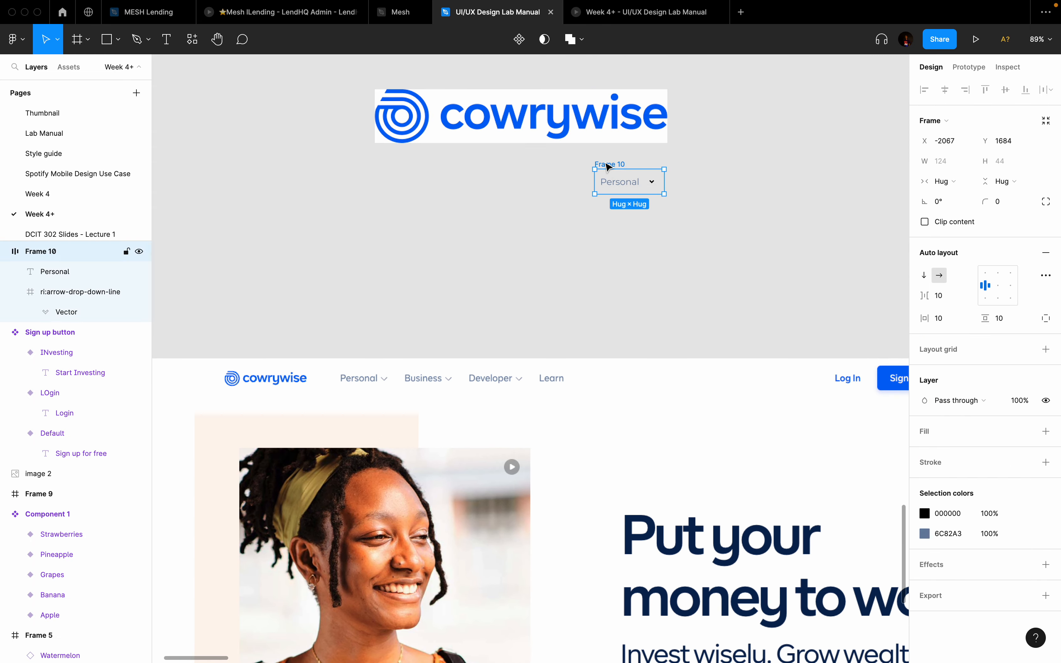
double_click(610, 164)
type("nav-text")
key("Return")
left_click(517, 44)
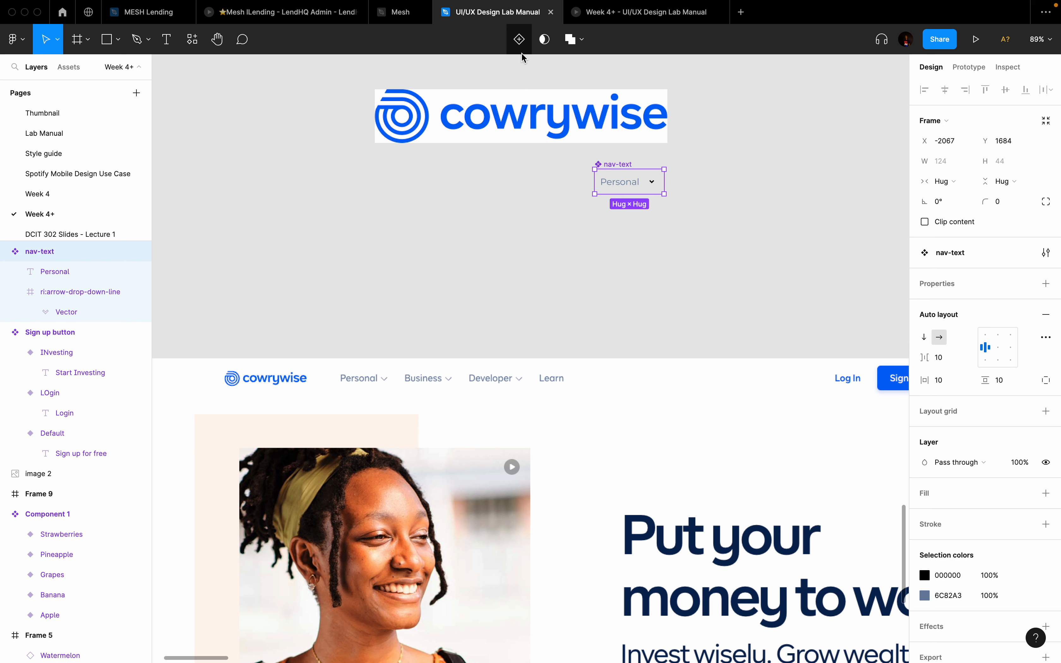
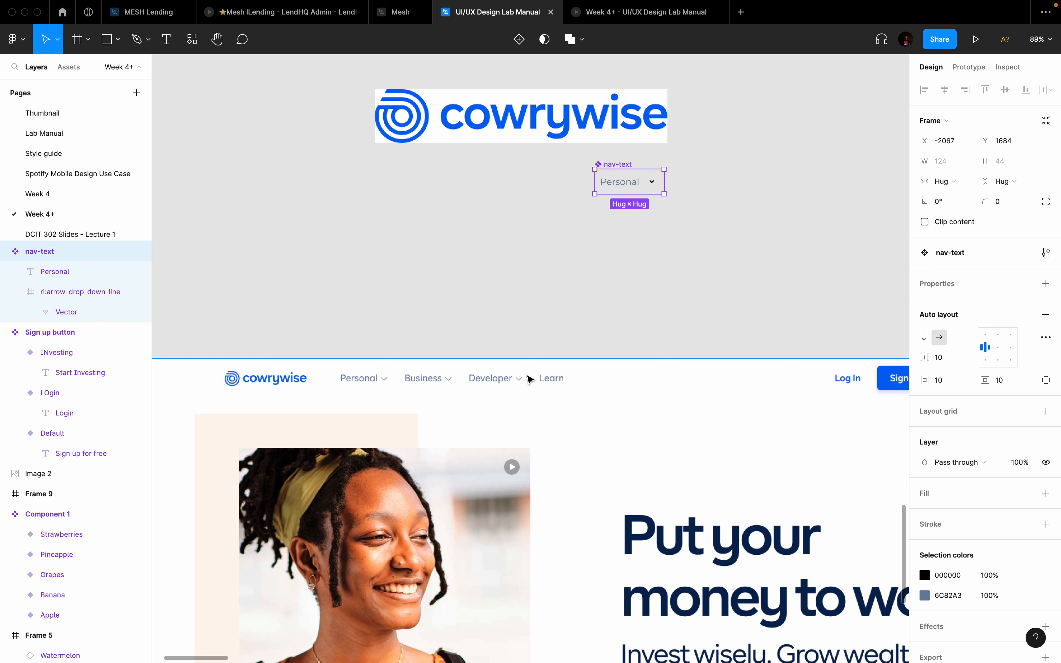
Step: Scroll the canvas to bring the nav-text component into view
scroll(407, 397, "up", 5)
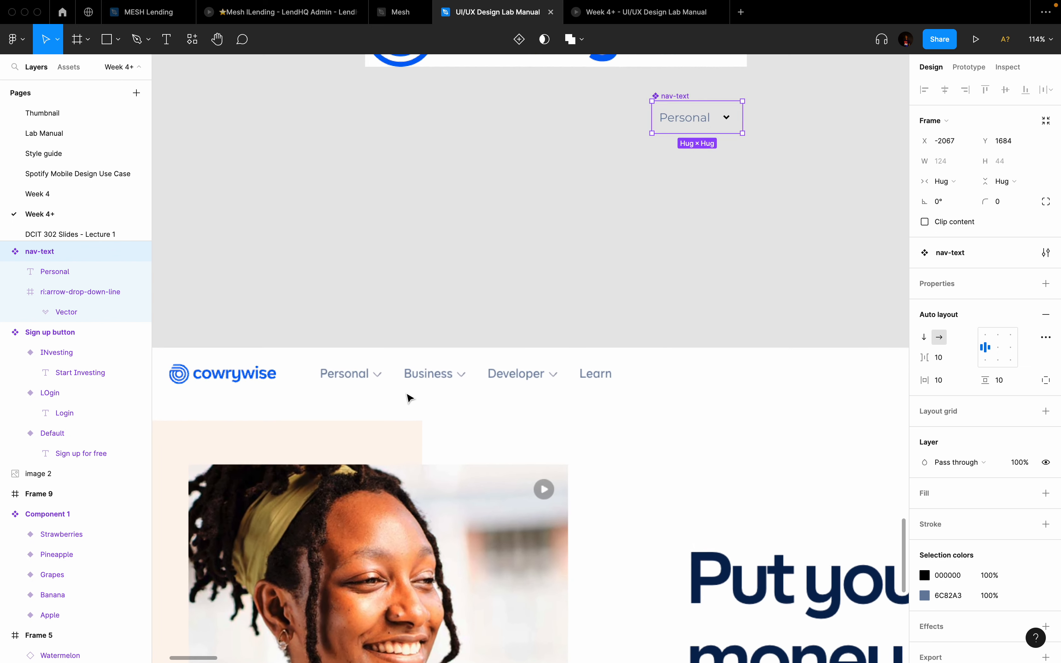
scroll(408, 397, "down", 3)
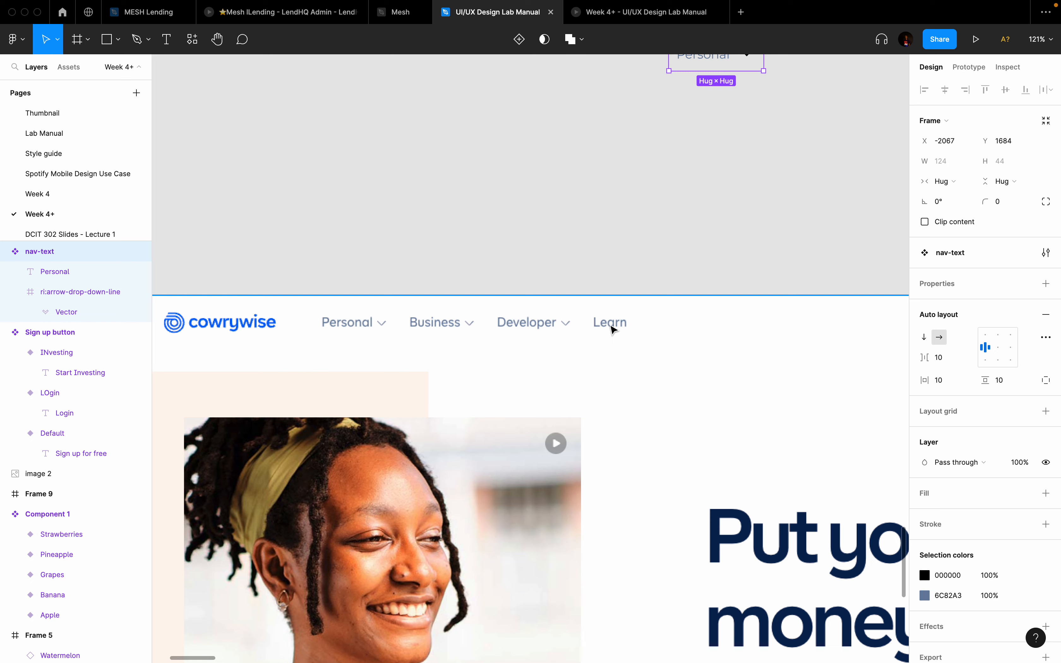
scroll(612, 330, "up", 4)
scroll(612, 329, "right", 3)
Step: Add Variant2, then create a boolean 'Drop Down' property, default True, controlling the arrow's visibility
left_click(519, 39)
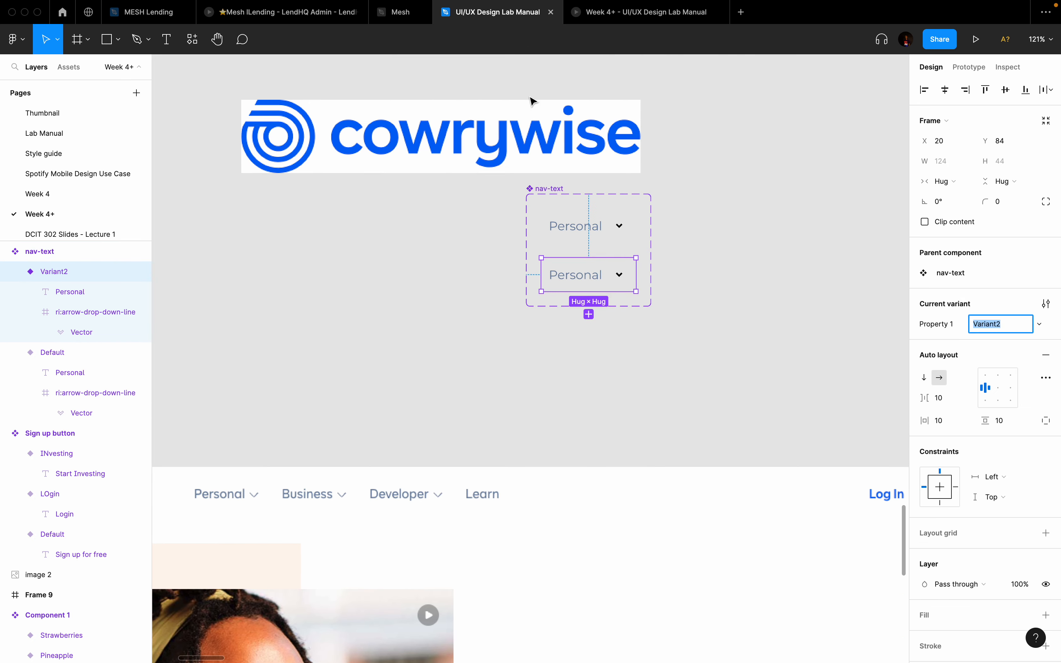
scroll(620, 268, "up", 5)
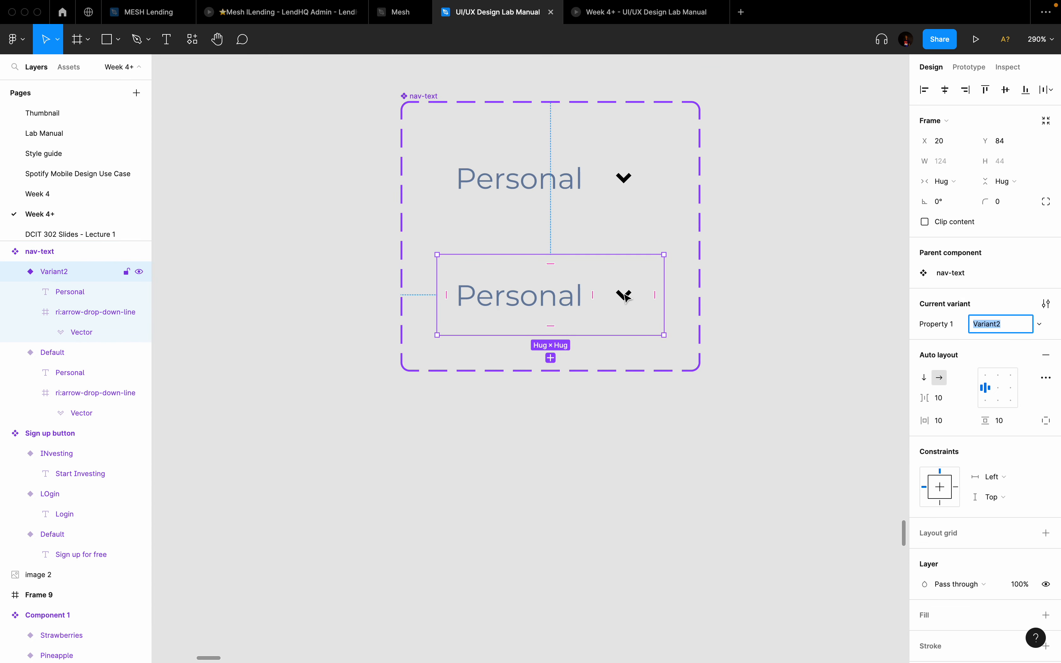
double_click(629, 182)
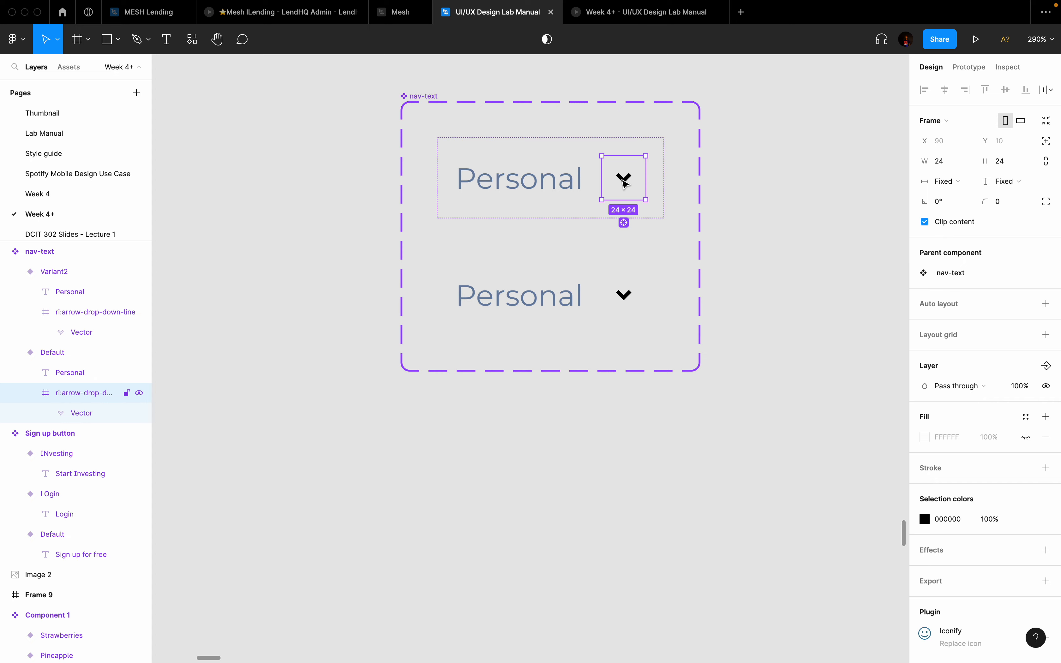
left_click(1047, 370)
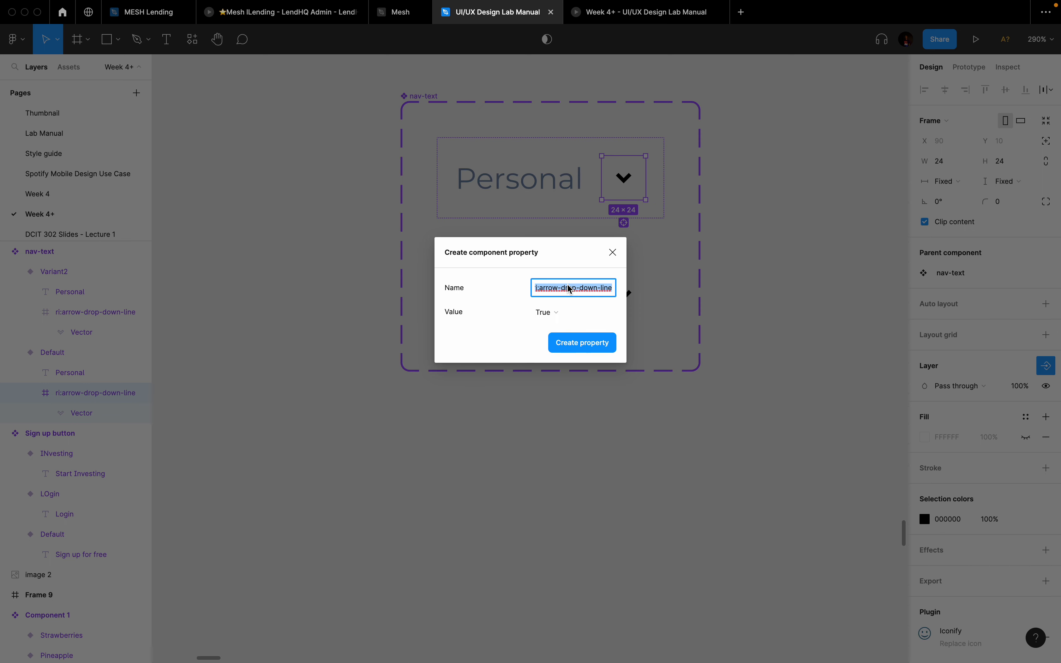
key("BackSpace")
type("A")
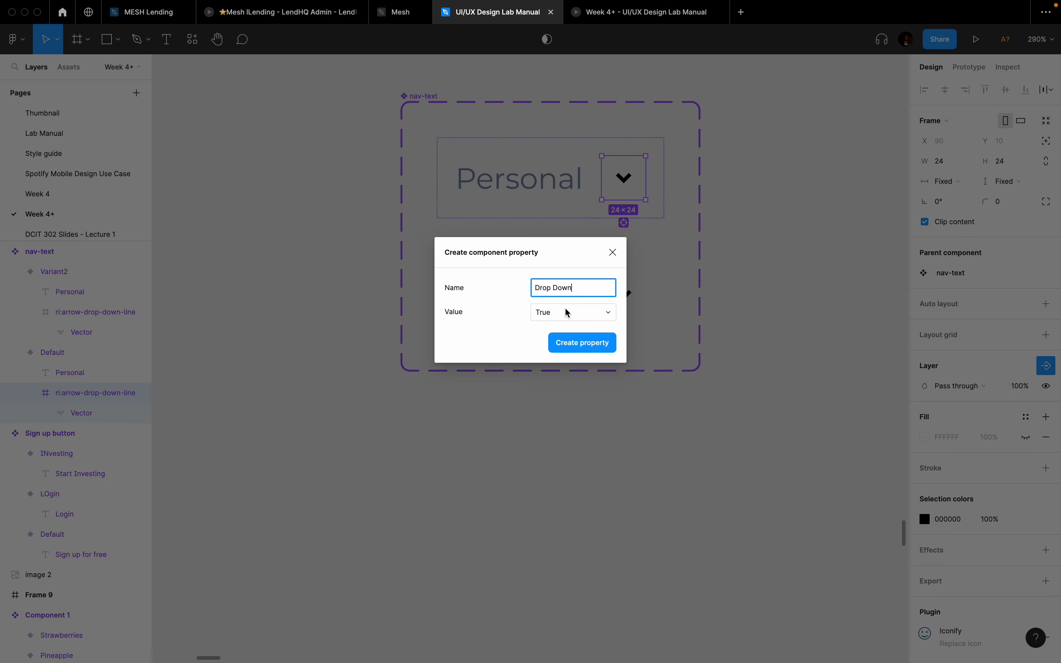
left_click(581, 316)
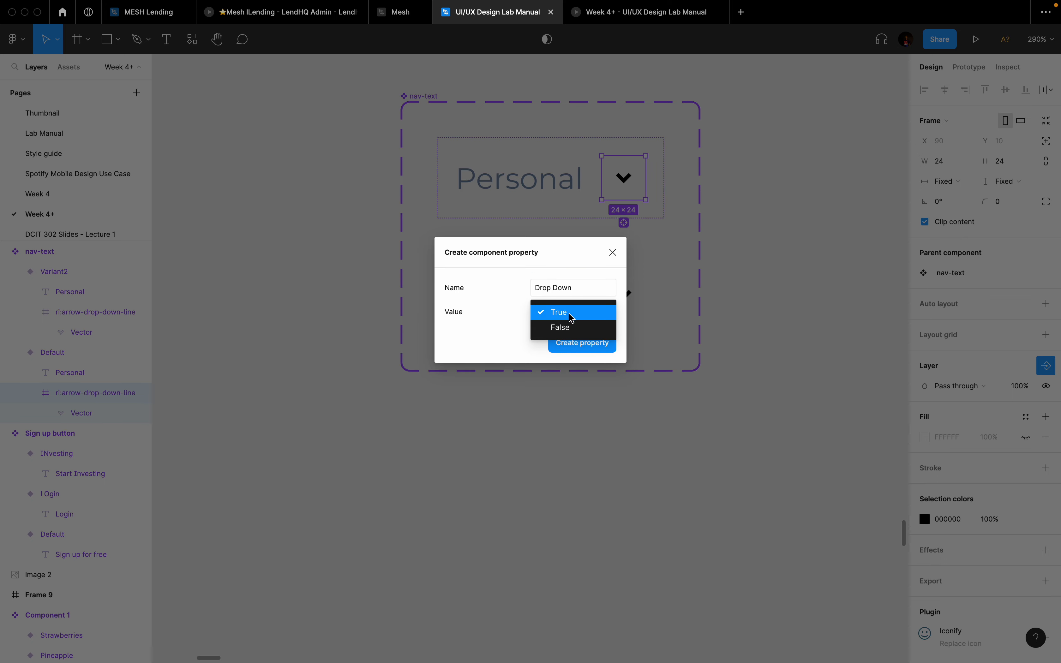
left_click(572, 314)
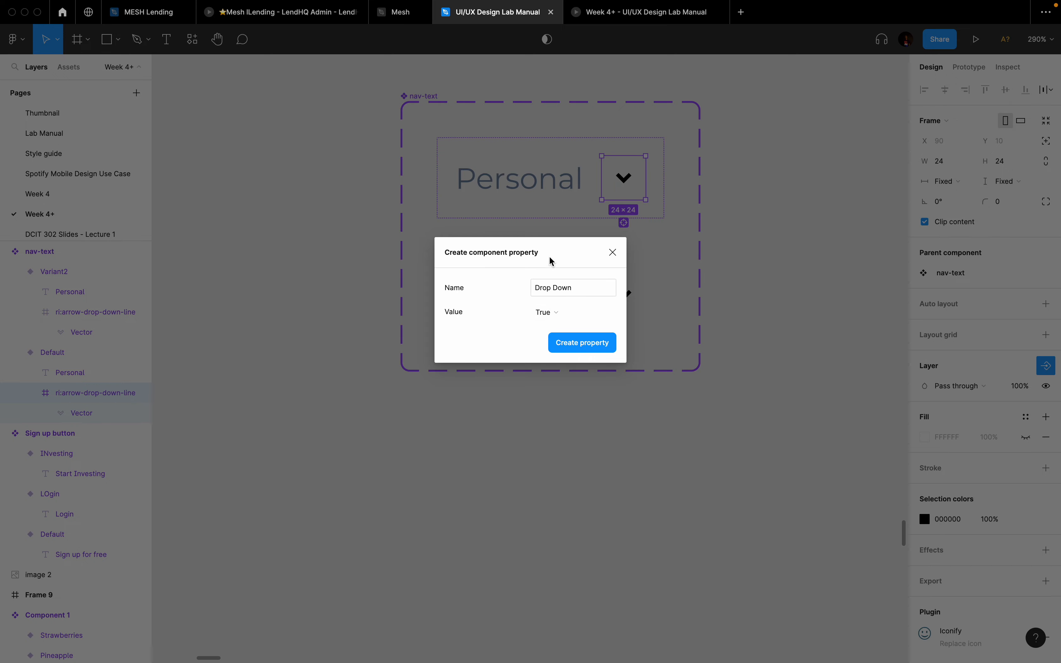
left_click(572, 346)
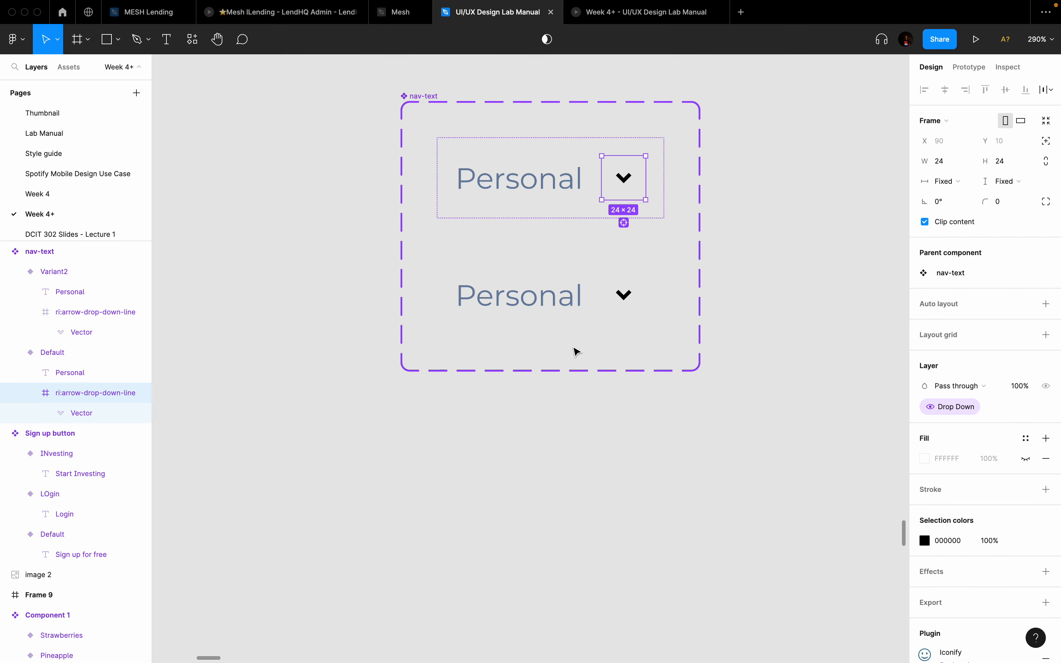
Step: Place a nav-text instance beside the set and test hiding and showing its arrow
scroll(637, 363, "down", 2)
scroll(637, 363, "down", 5)
left_click(637, 363)
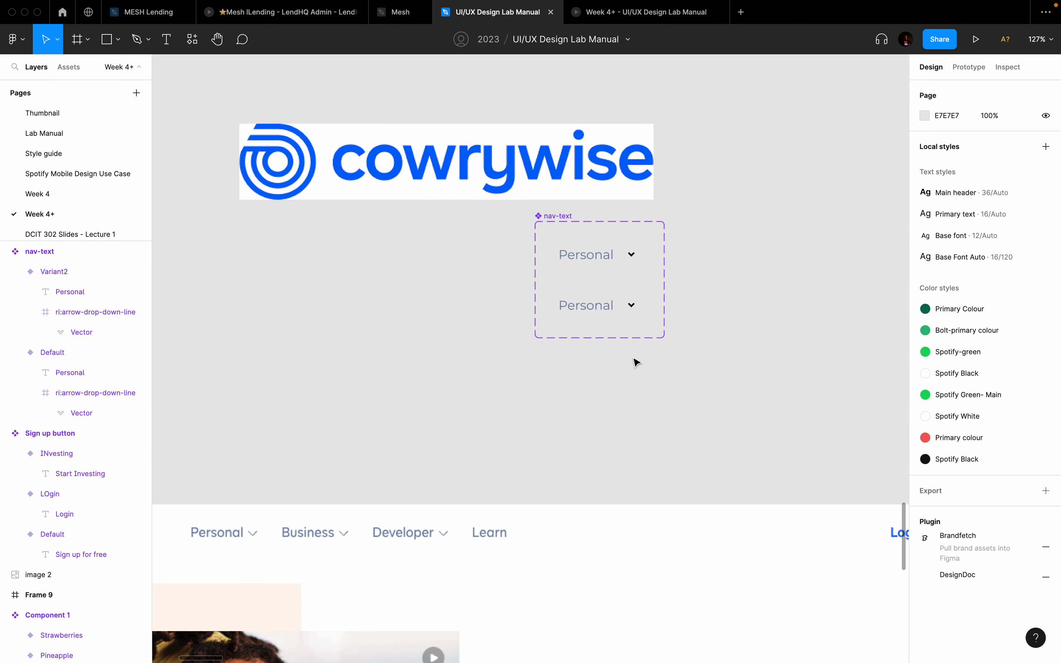
scroll(637, 363, "down", 1)
left_click(590, 263)
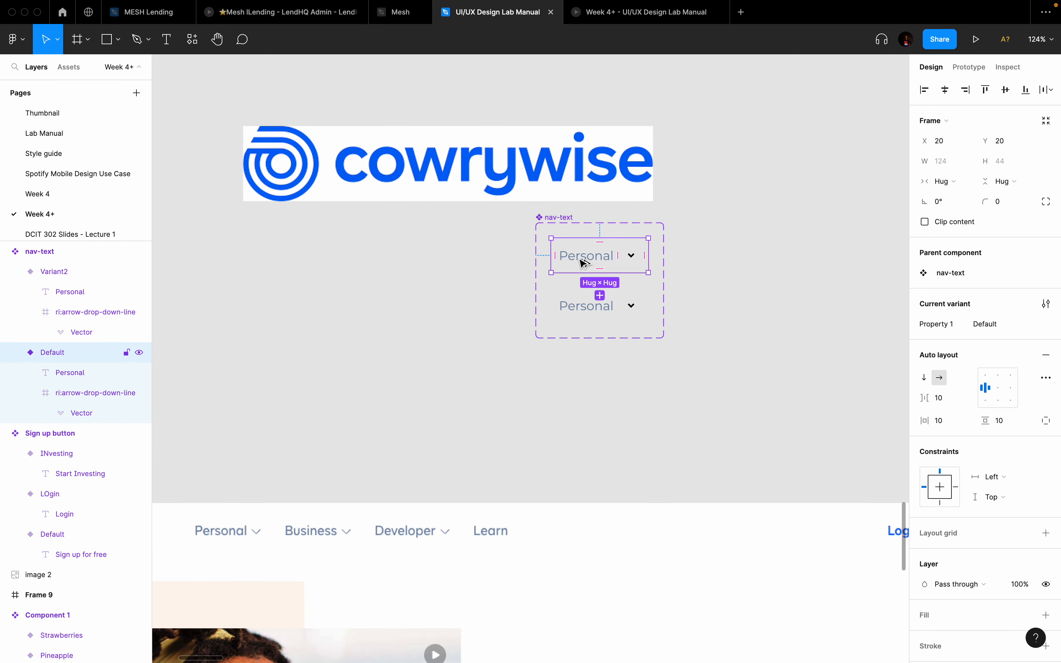
left_click_drag(584, 263, 761, 222)
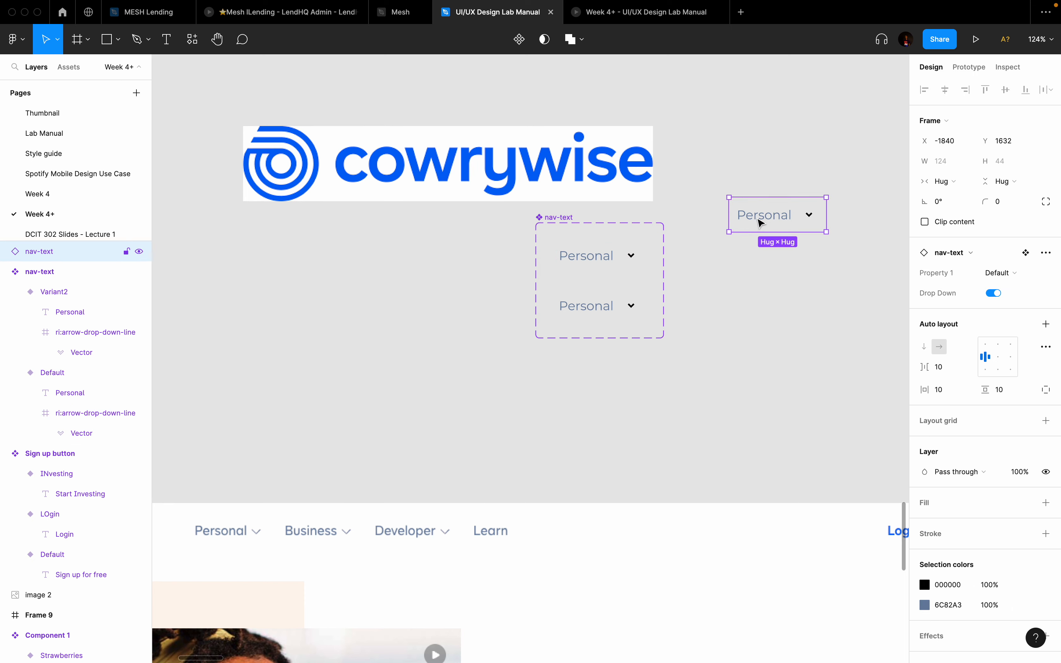
left_click(996, 293)
left_click(834, 319)
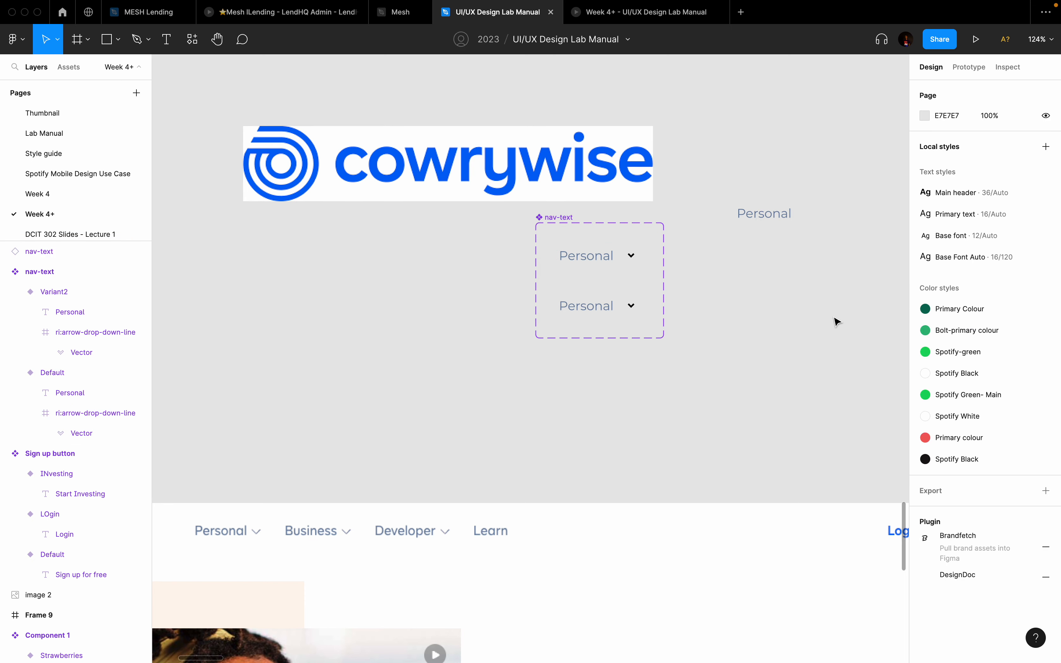
left_click(763, 218)
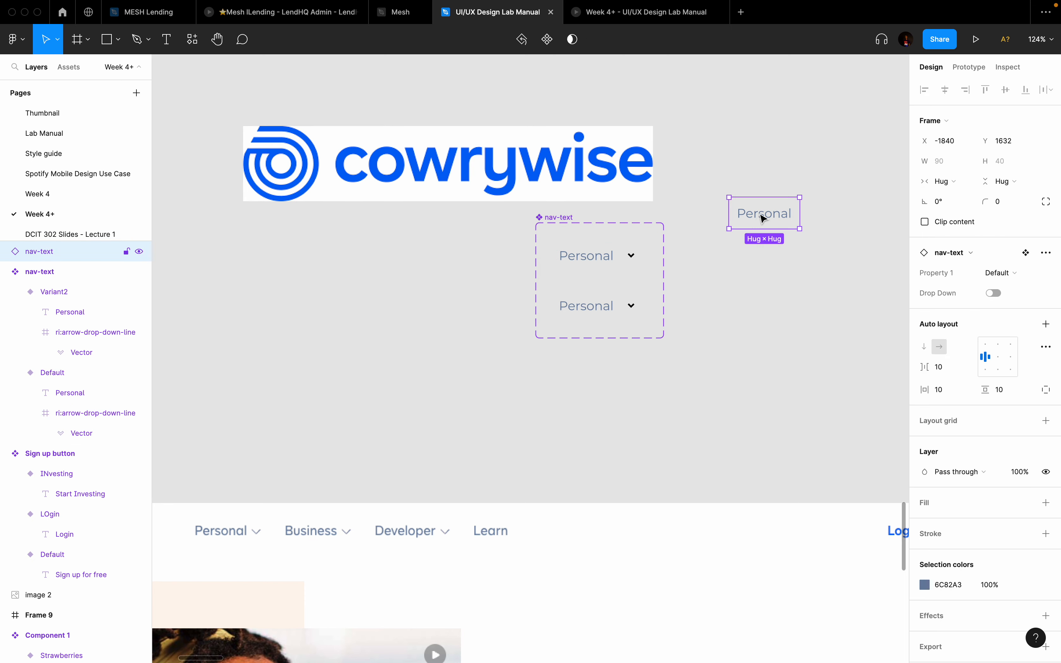
left_click(994, 295)
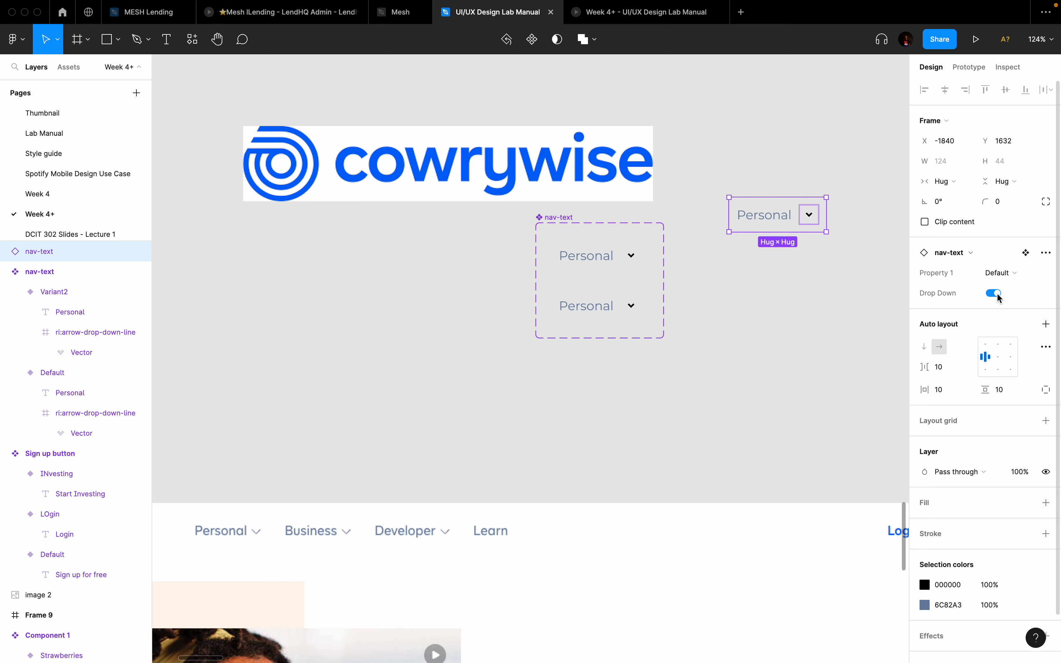
Step: Delete Variant2 and shrink the nav-text component set to 164×90
left_click(636, 308)
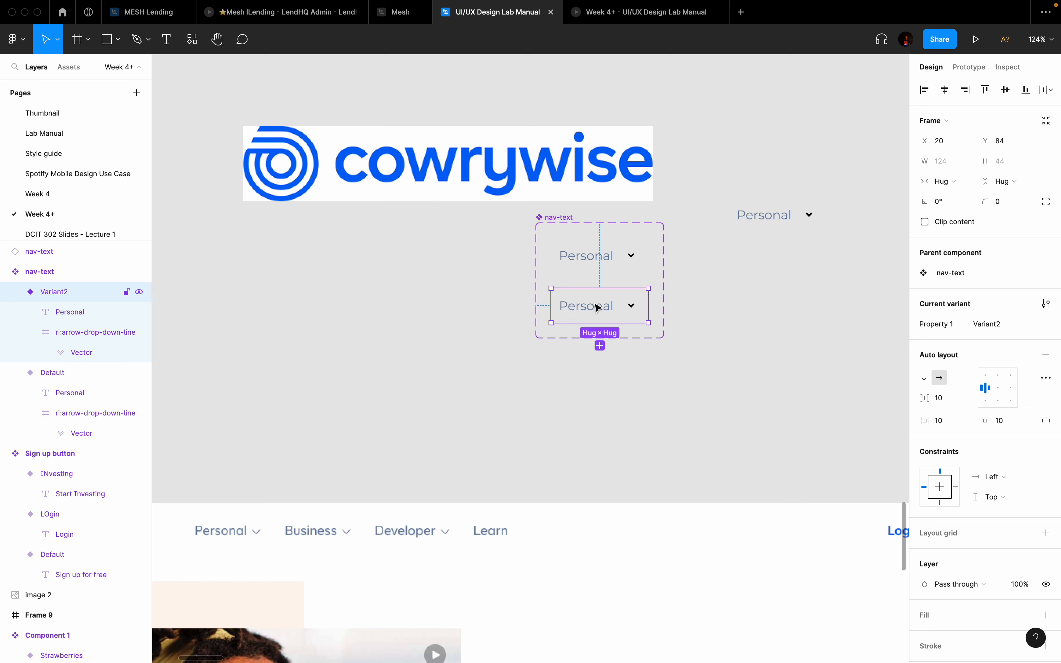
key("Delete")
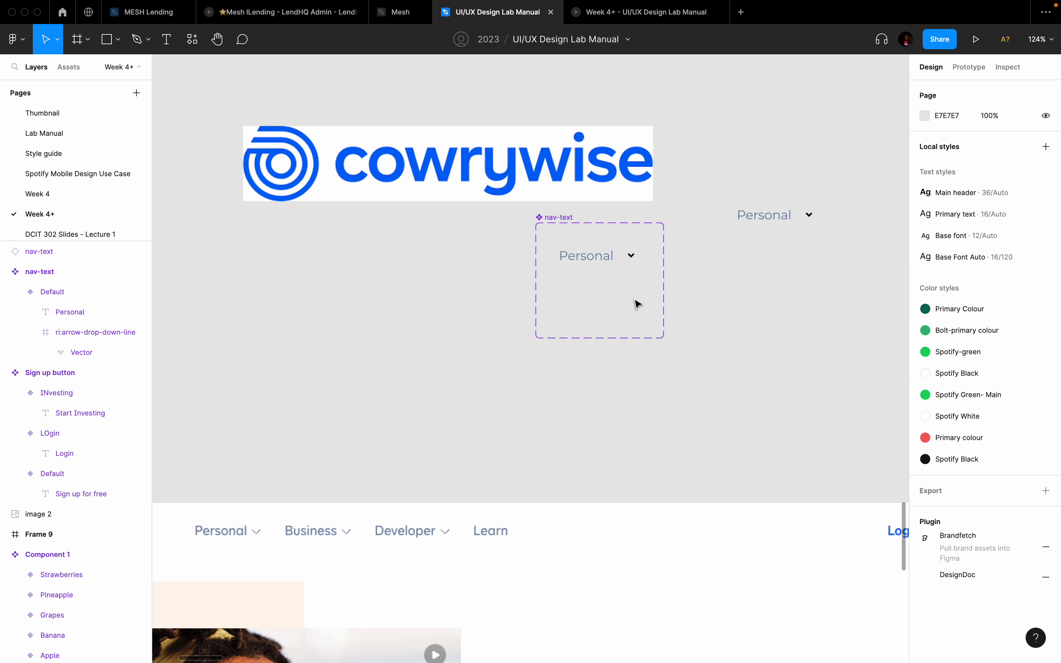
left_click(551, 218)
scroll(661, 352, "down", 2)
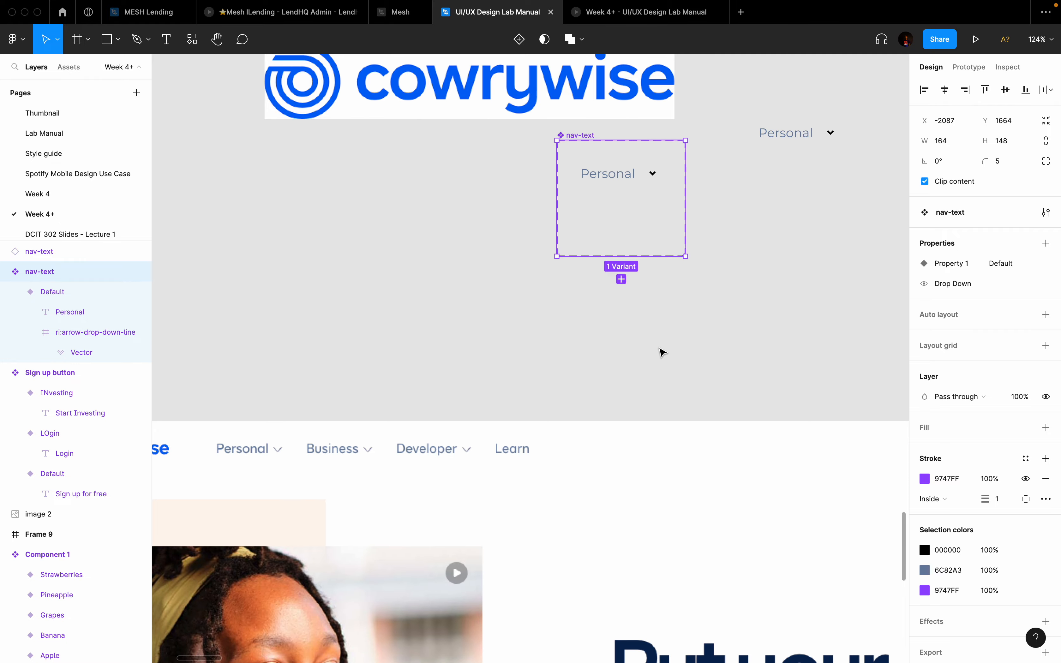
scroll(661, 351, "down", 3)
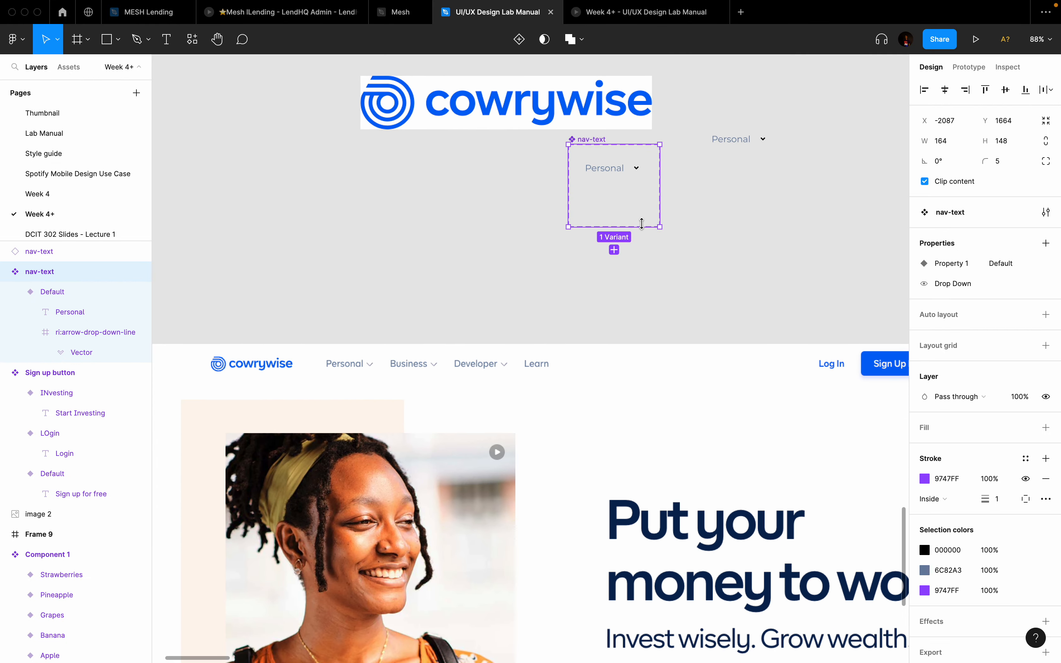
left_click_drag(641, 224, 640, 196)
scroll(629, 201, "down", 2)
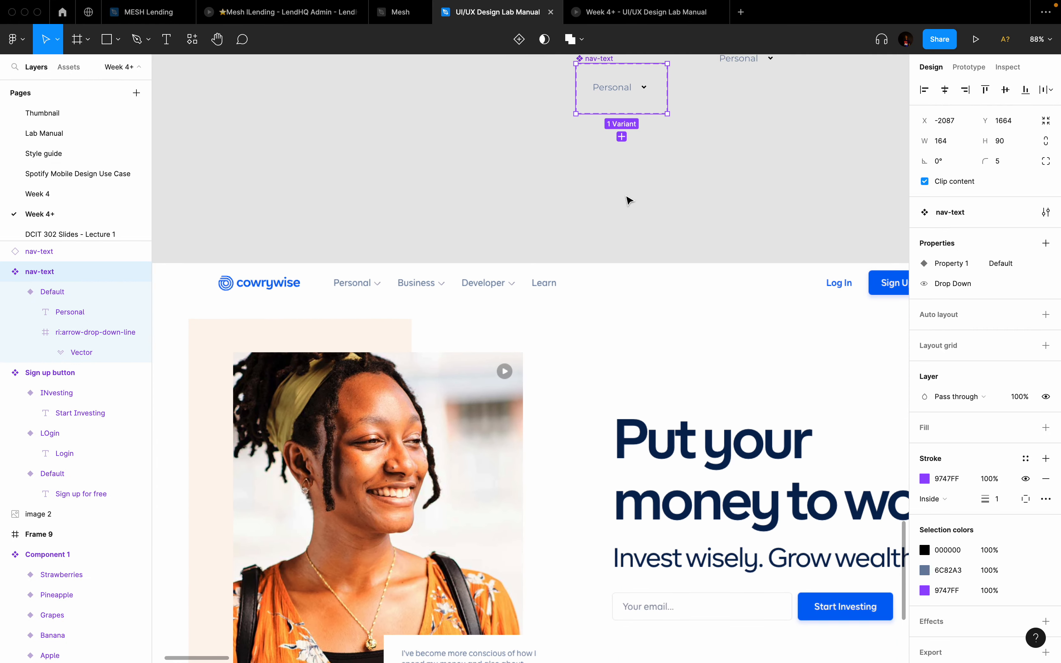
scroll(628, 201, "down", 6)
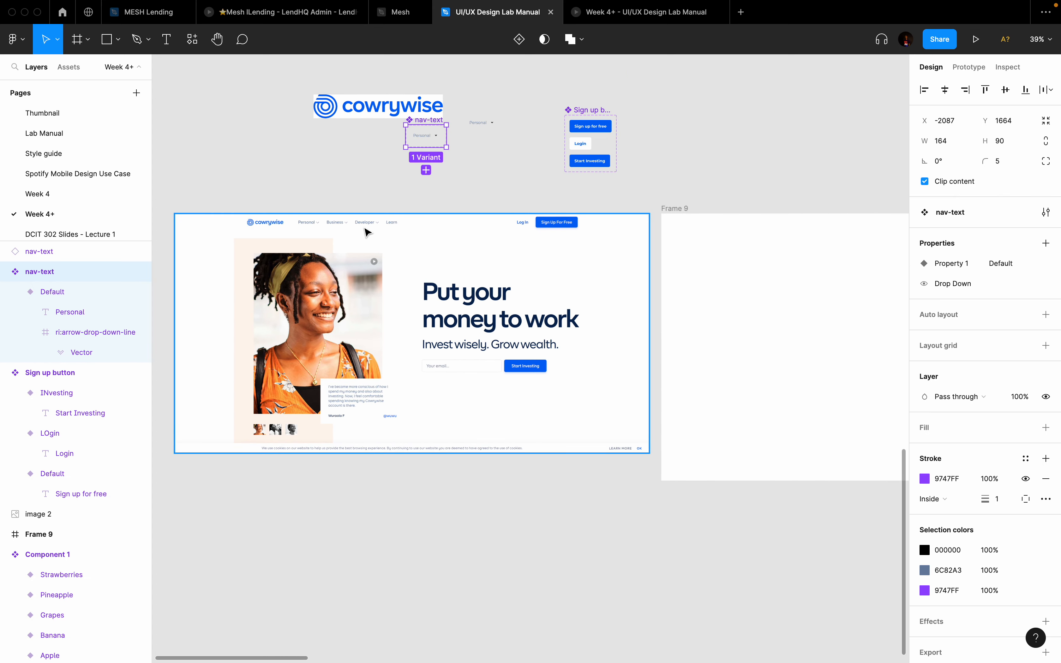
scroll(535, 270, "right", 5)
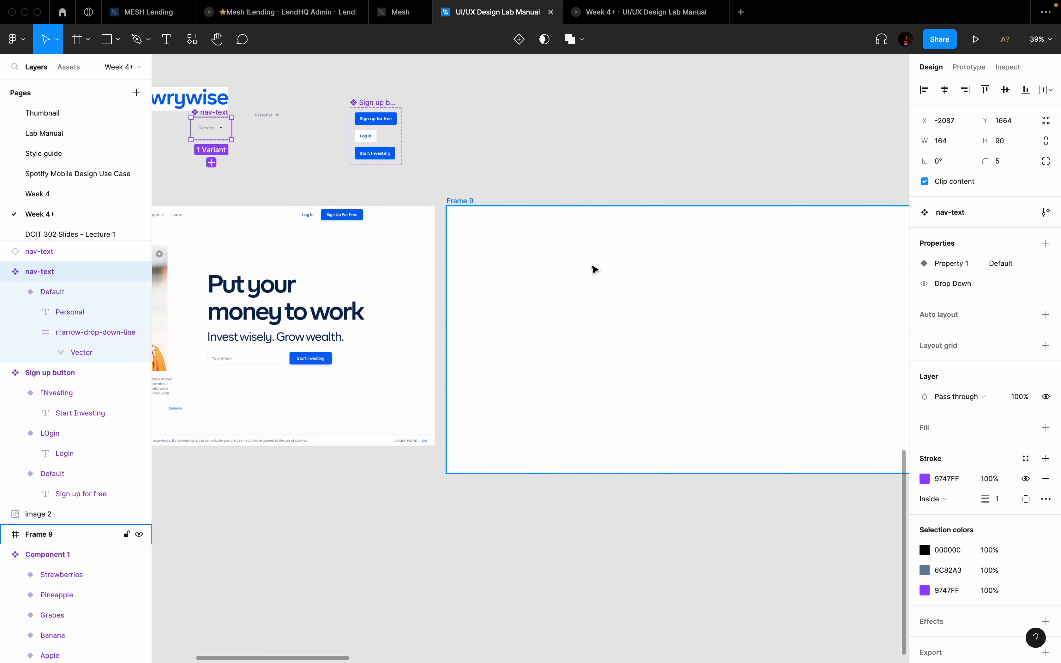
scroll(594, 268, "right", 3)
Step: Draw a 1920×118 header frame, Frame 10, across the top of Frame 9
key("f")
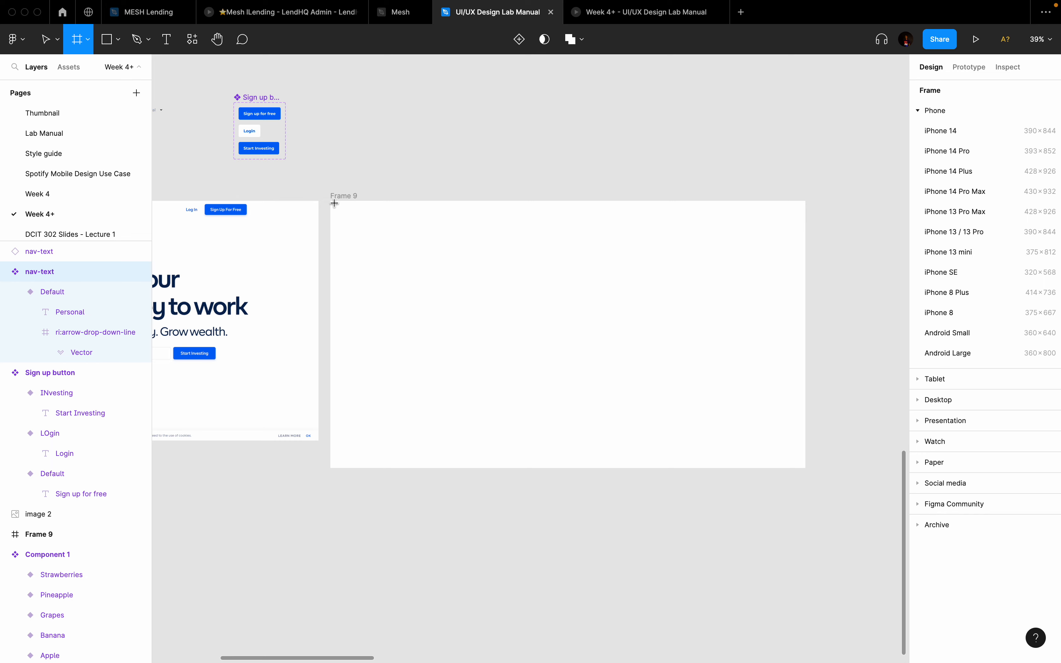
left_click_drag(334, 203, 802, 233)
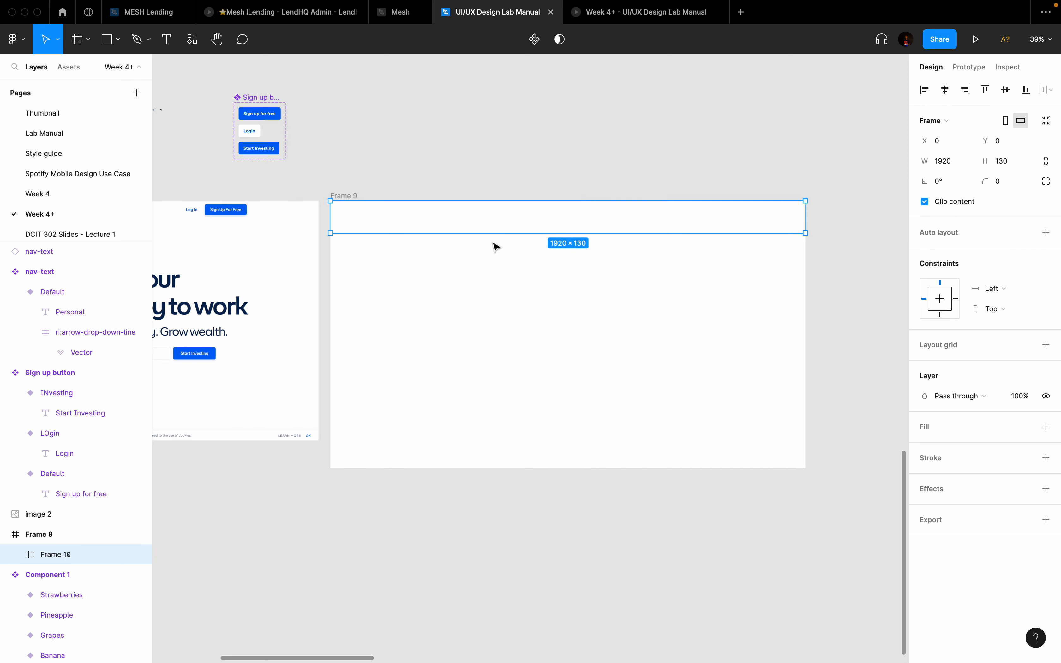
scroll(438, 249, "up", 3)
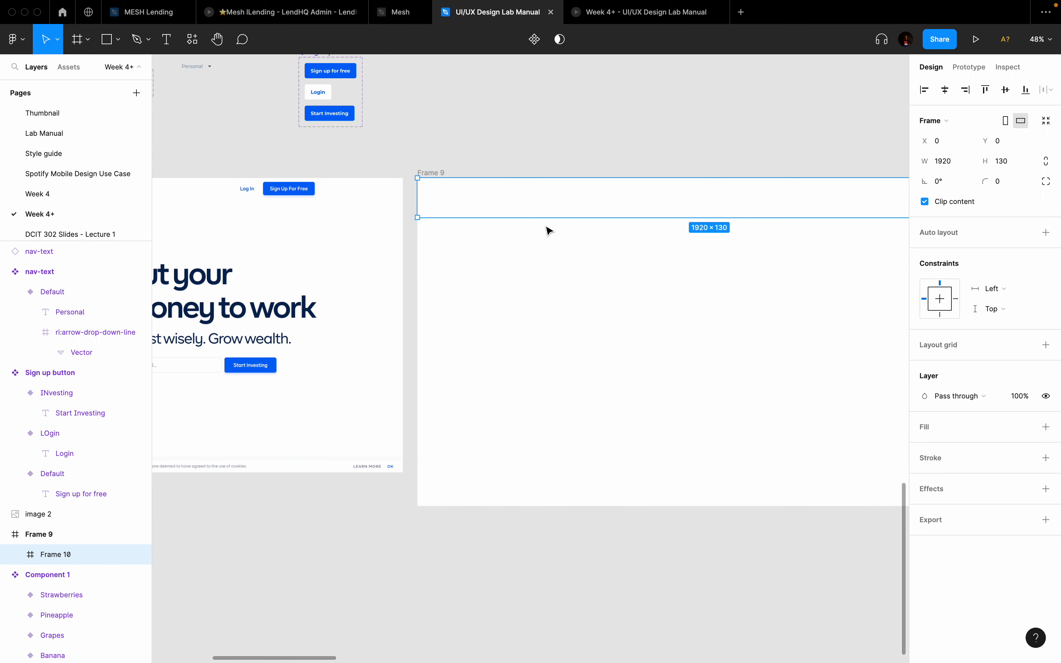
left_click(549, 231)
left_click(546, 204)
left_click_drag(541, 217, 554, 210)
scroll(554, 209, "down", 5)
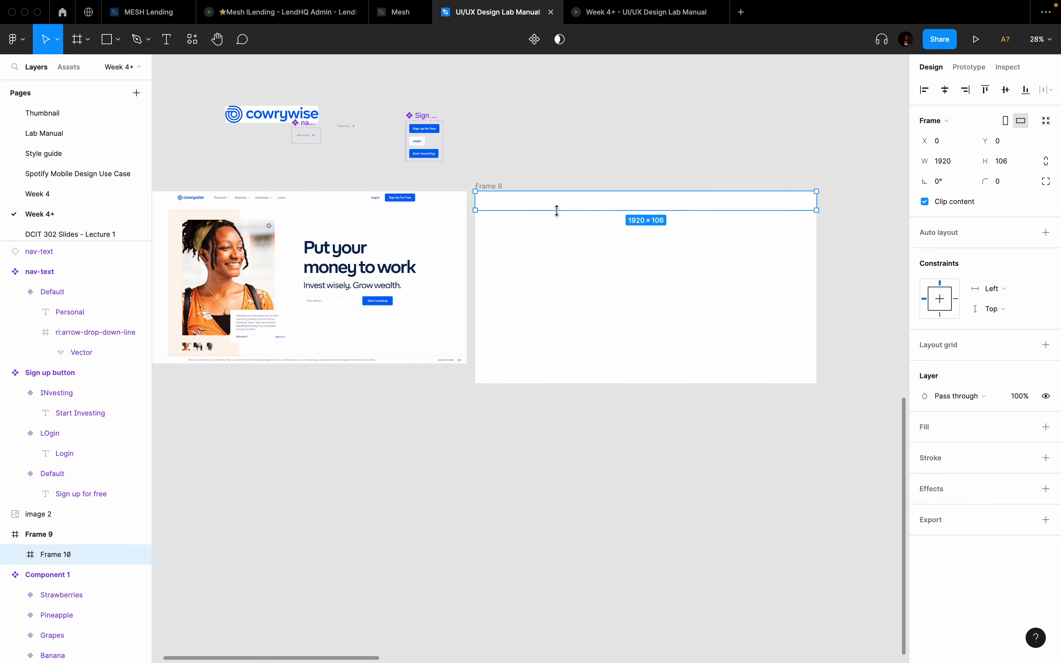
scroll(556, 211, "up", 1)
scroll(592, 227, "up", 5)
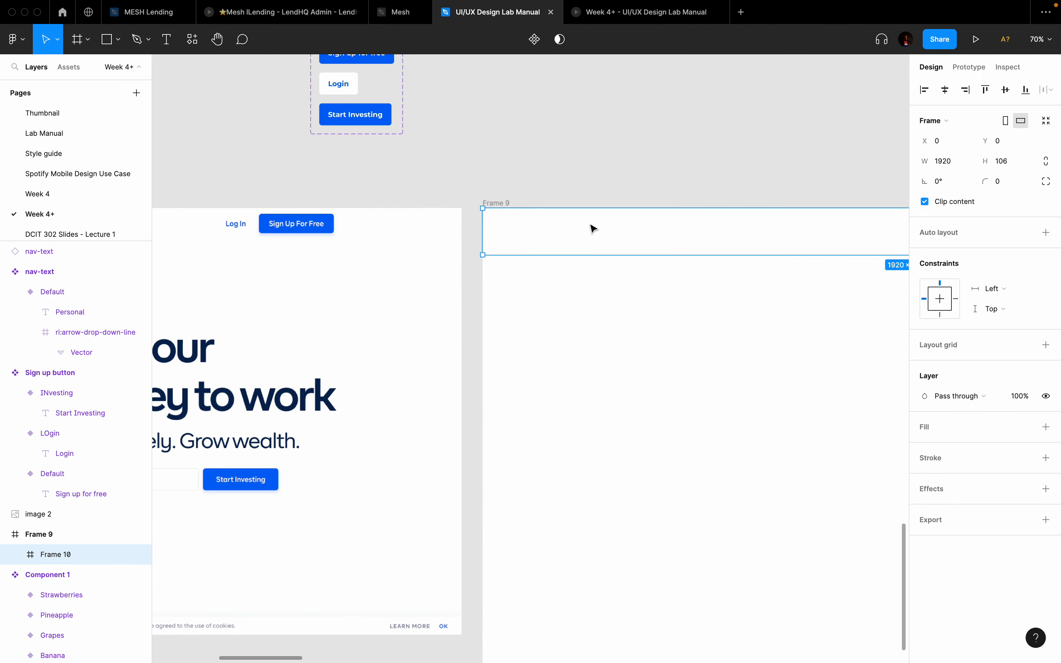
scroll(593, 228, "down", 3)
scroll(611, 230, "up", 3)
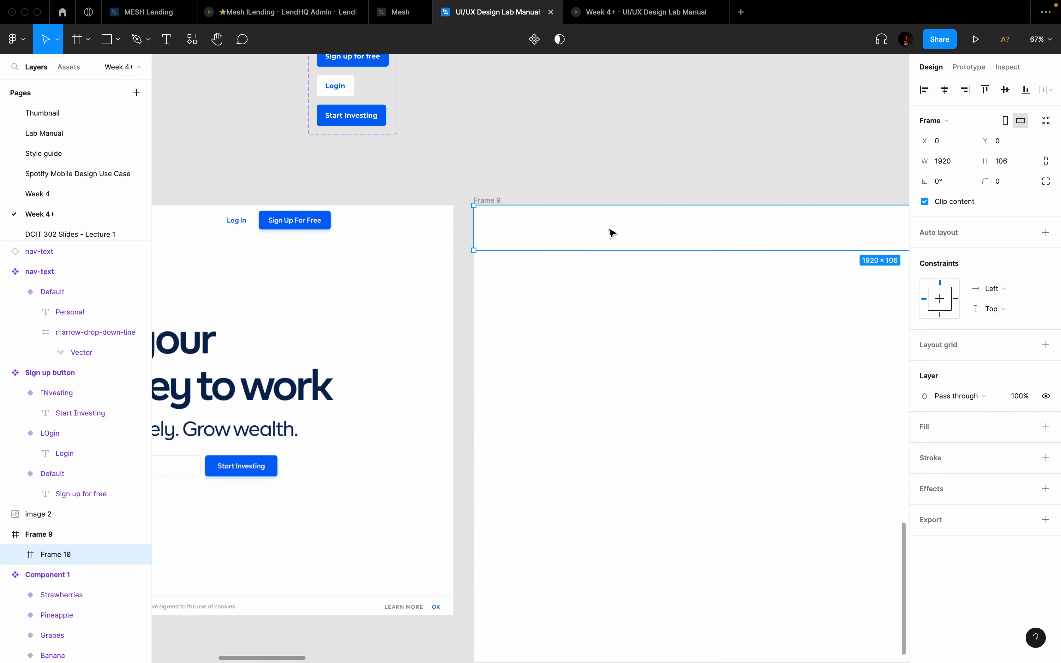
left_click_drag(619, 255, 618, 260)
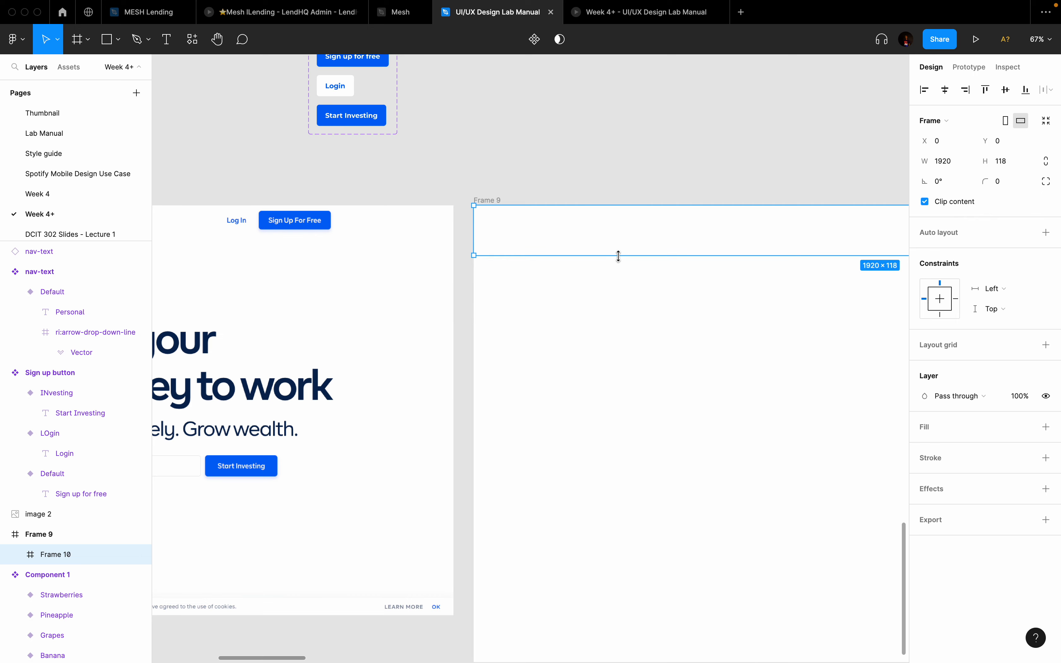
Step: Draw a 349×88 Frame 11 inside the header near its top-left
key("f")
mouse_move(492, 218)
left_mouse_down()
mouse_move(639, 245)
mouse_move(626, 255)
left_mouse_up()
scroll(627, 254, "down", 5)
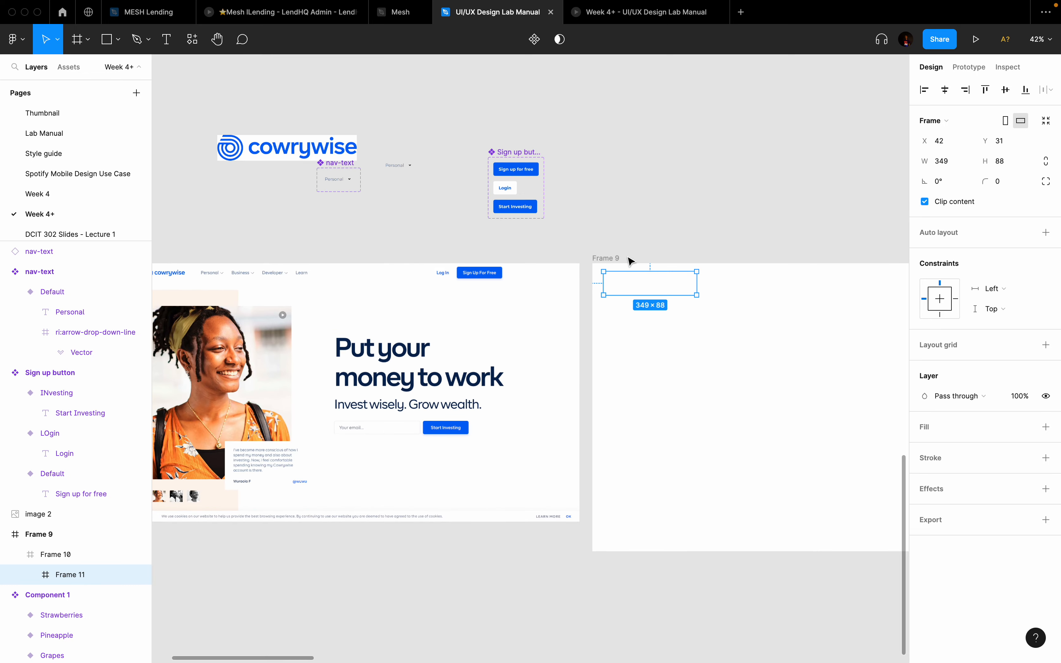
Step: Paste the cowrywise logo into Frame 11 and scale it down proportionally
left_click(311, 171)
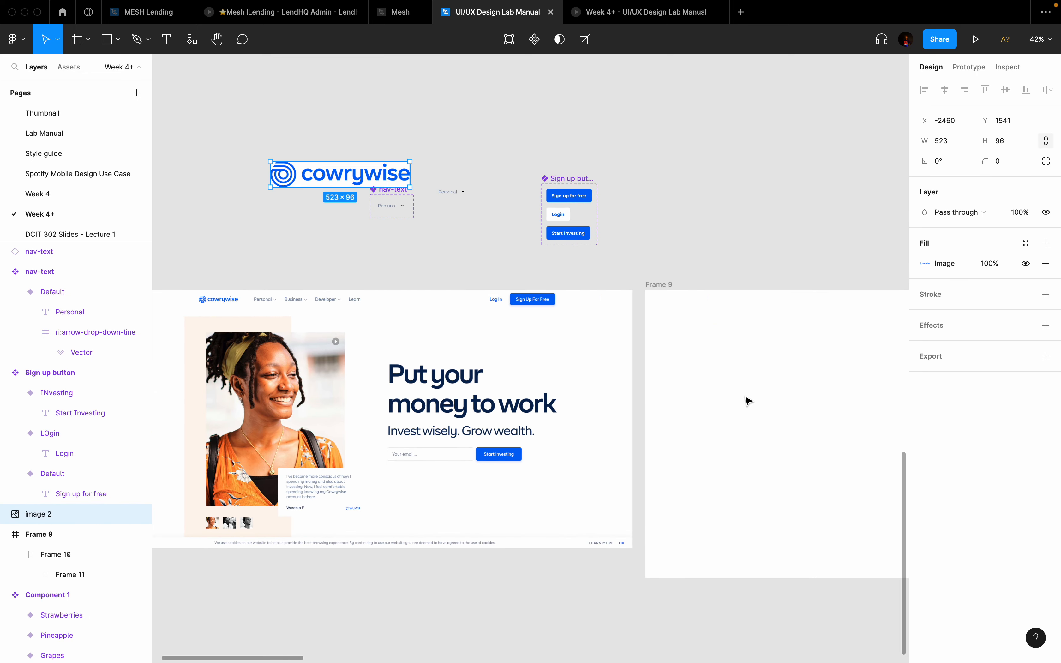
left_click(695, 314)
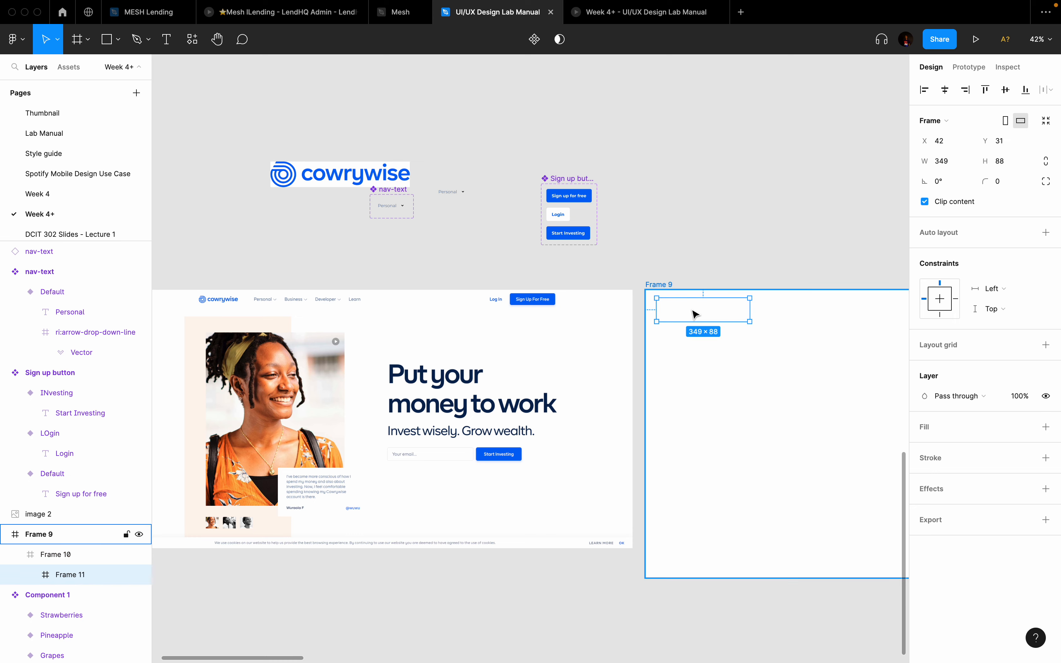
key("super+v")
scroll(746, 323, "up", 5)
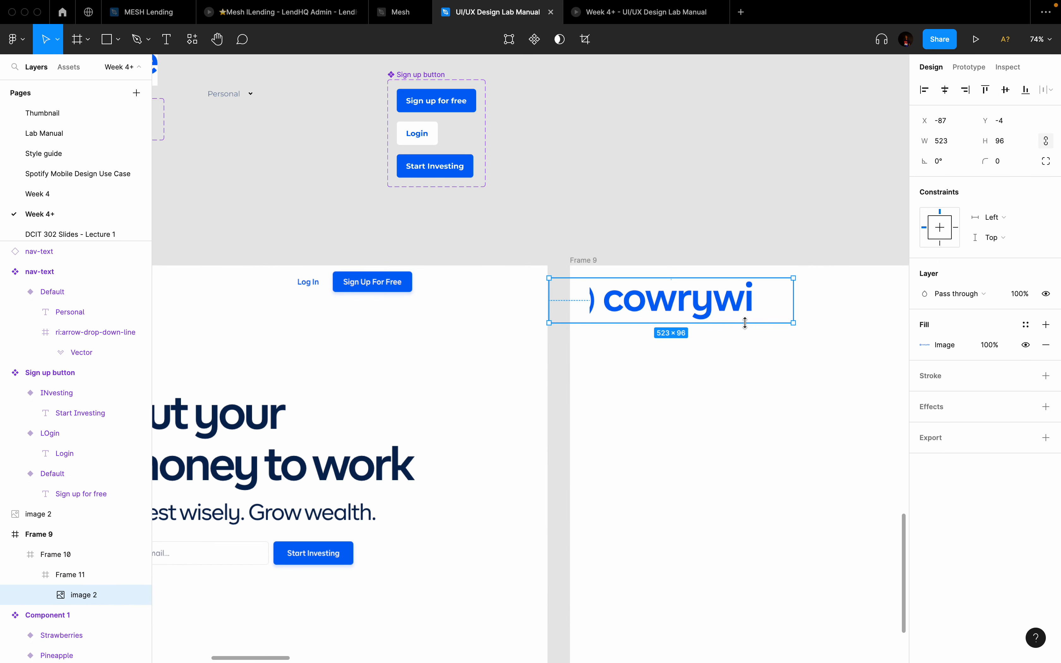
key("k")
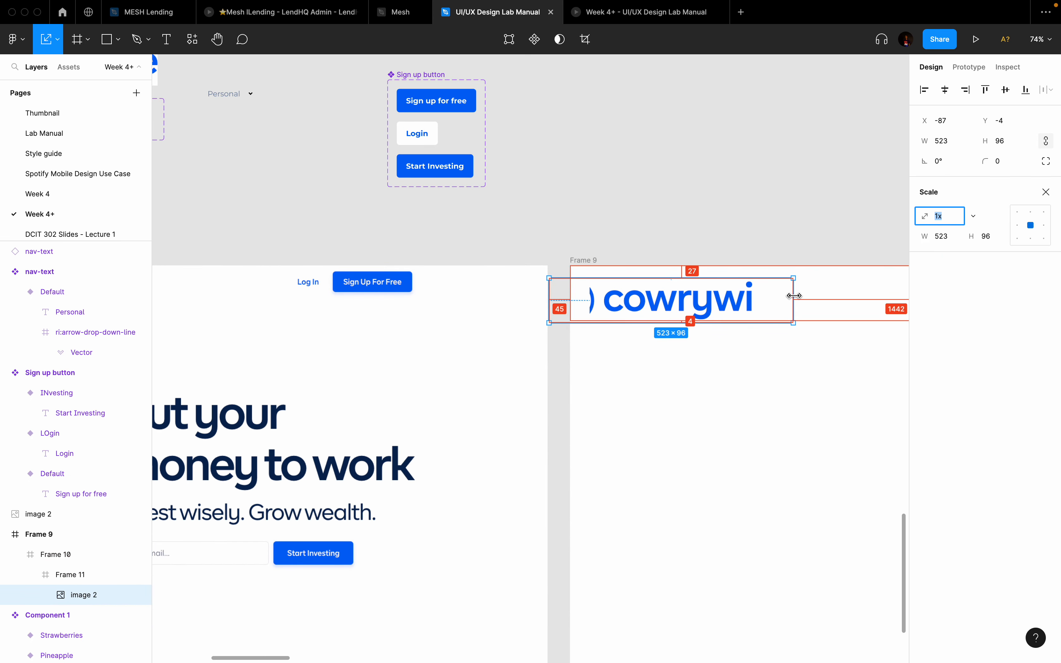
left_click_drag(794, 295, 738, 297)
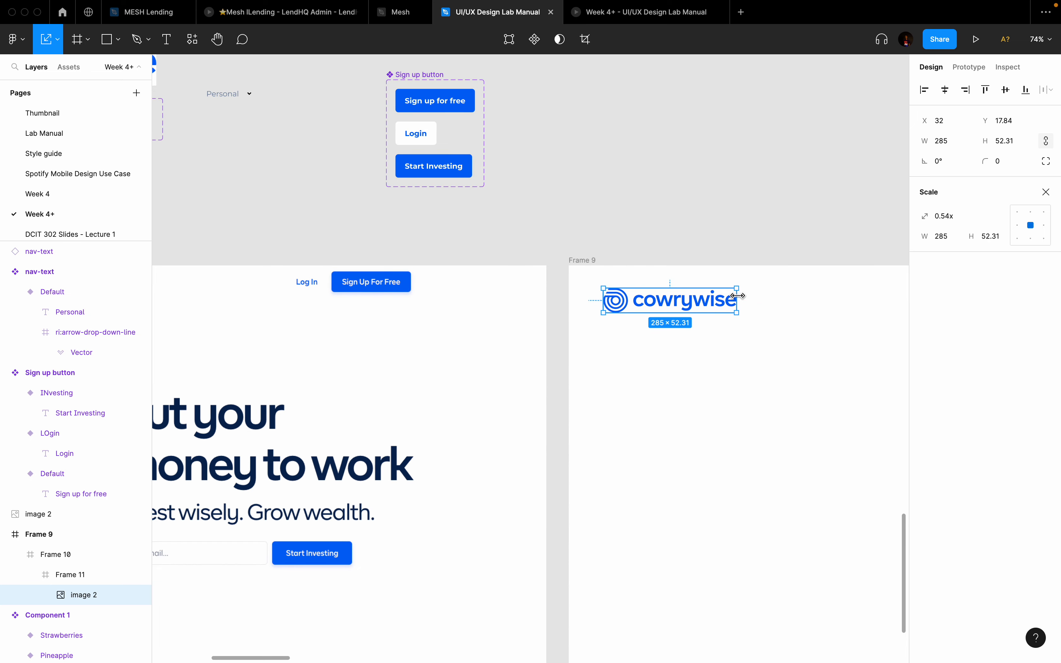
scroll(738, 296, "right", 3)
scroll(738, 297, "down", 1)
Step: Centre Frame 11 with the logo vertically in the header
left_click(682, 275)
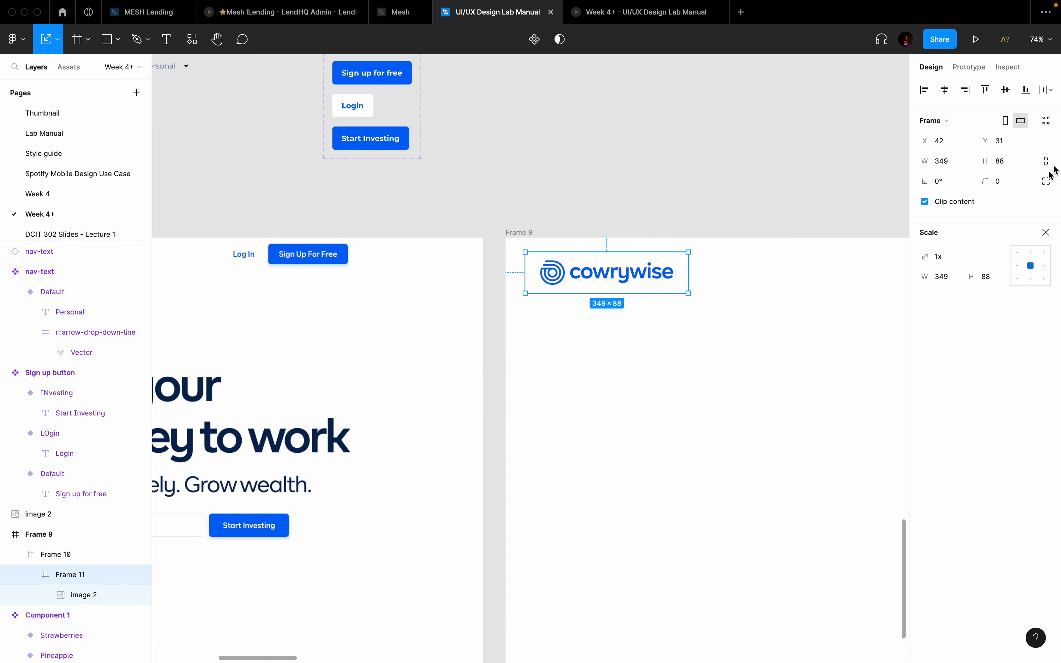
key("v")
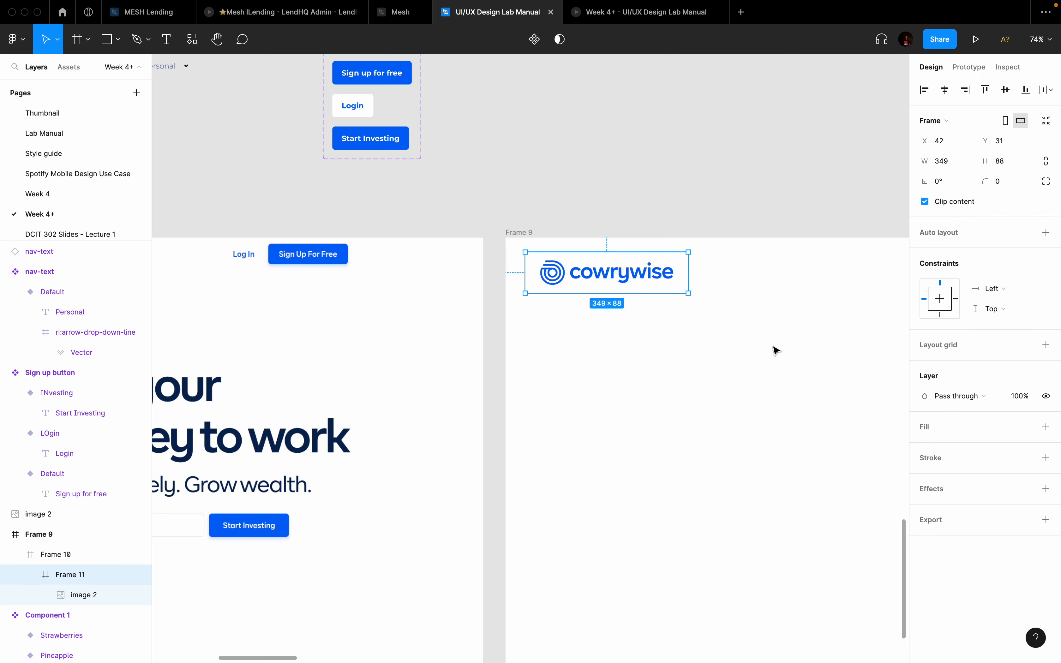
scroll(685, 360, "up", 2)
scroll(614, 318, "up", 1)
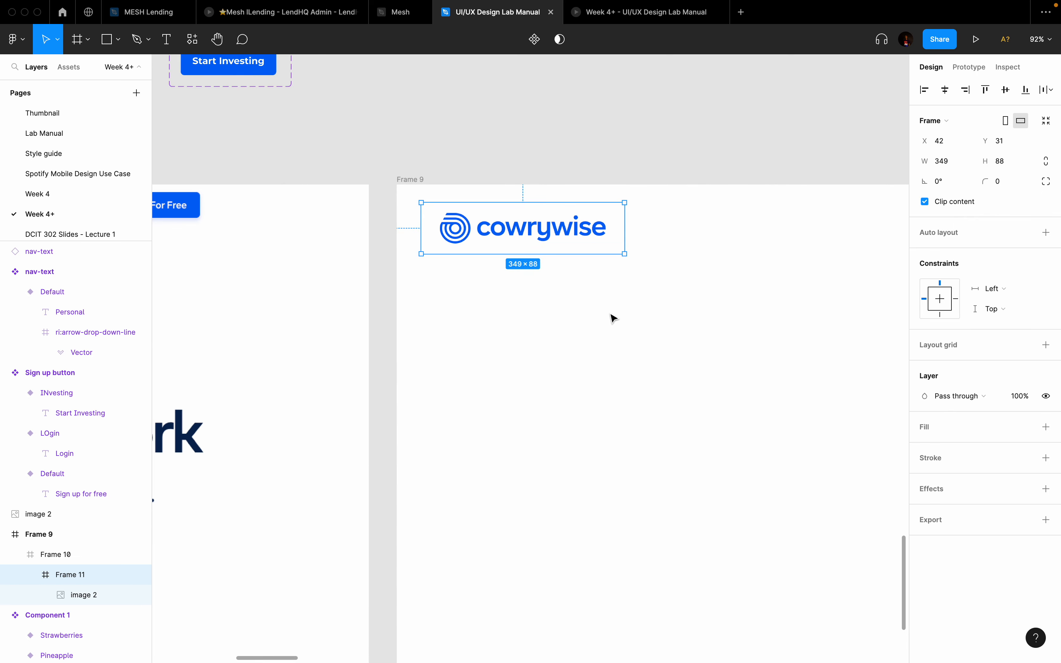
scroll(613, 317, "right", 3)
left_click(628, 225)
scroll(630, 226, "down", 1)
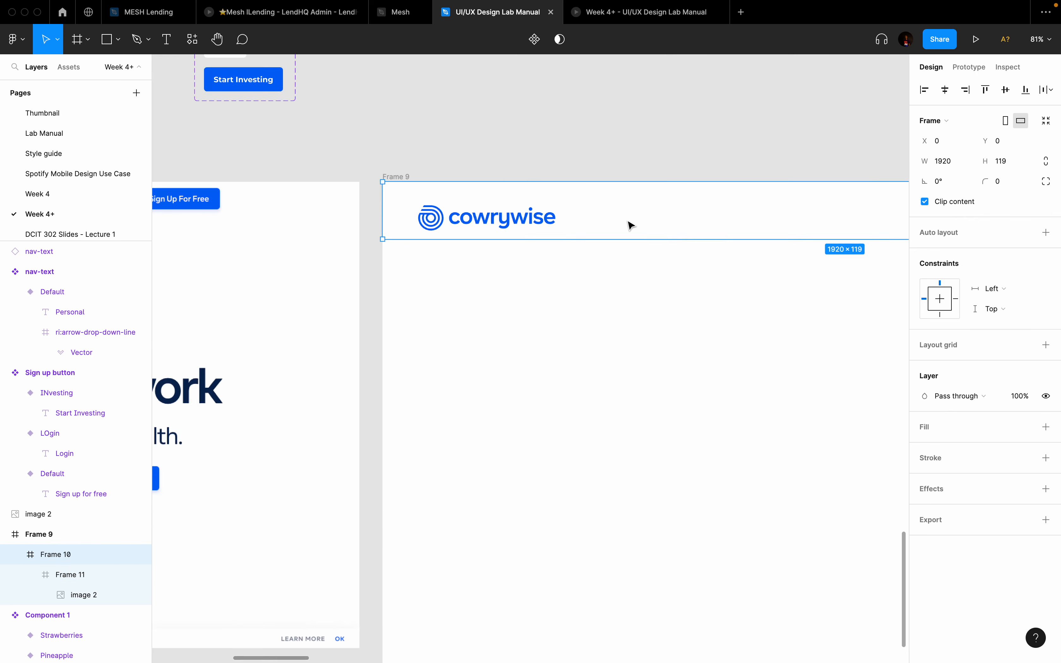
scroll(630, 226, "down", 1)
scroll(630, 226, "right", 2)
scroll(630, 226, "down", 1)
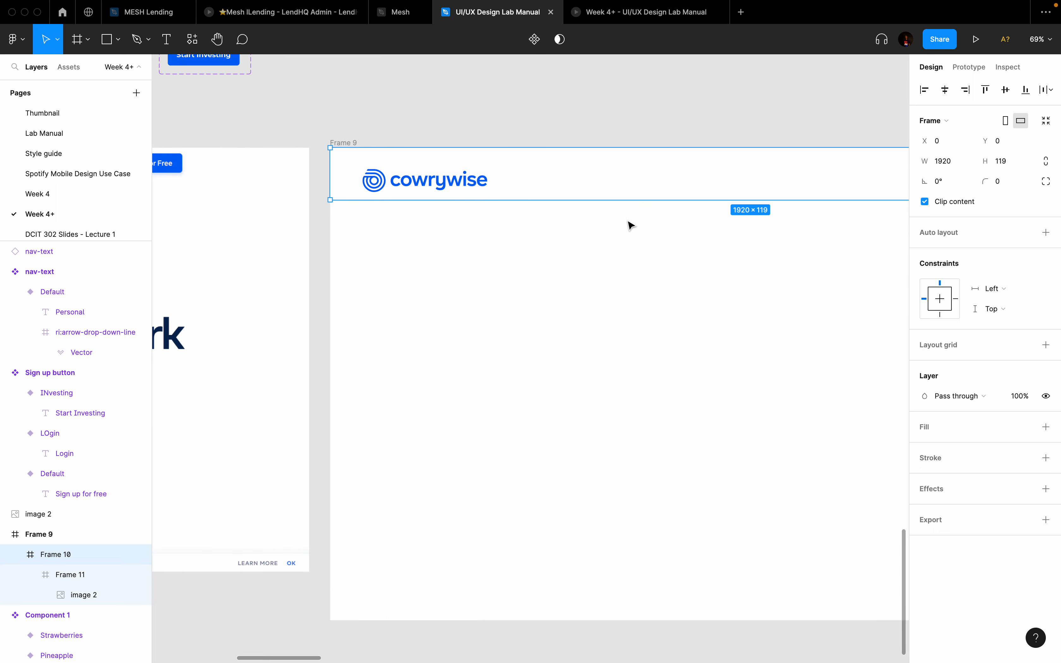
left_click(481, 183)
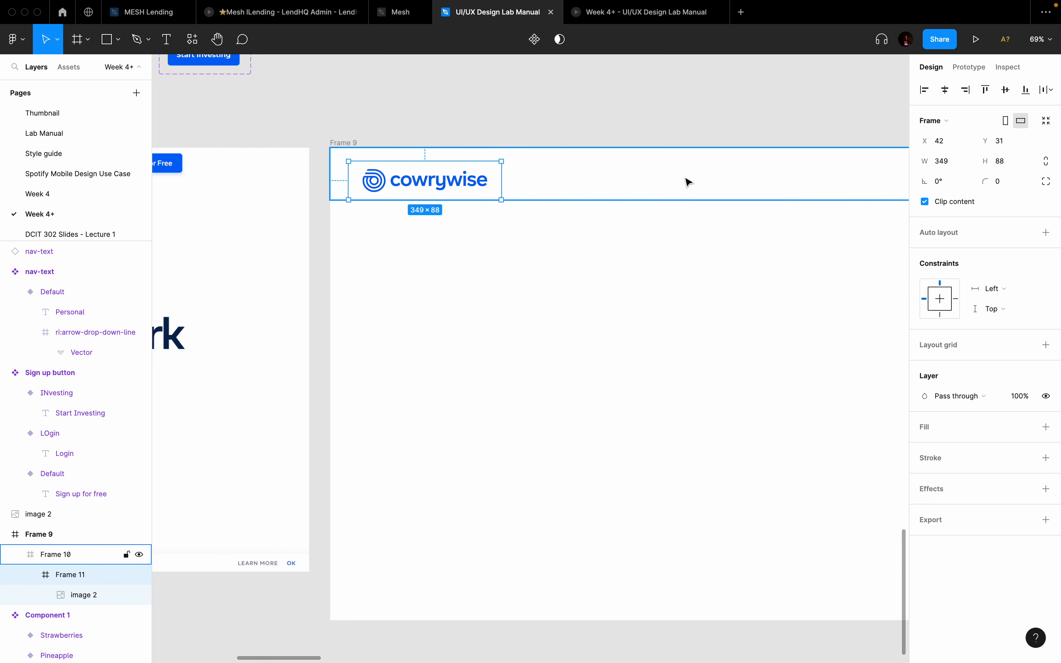
left_click(1007, 90)
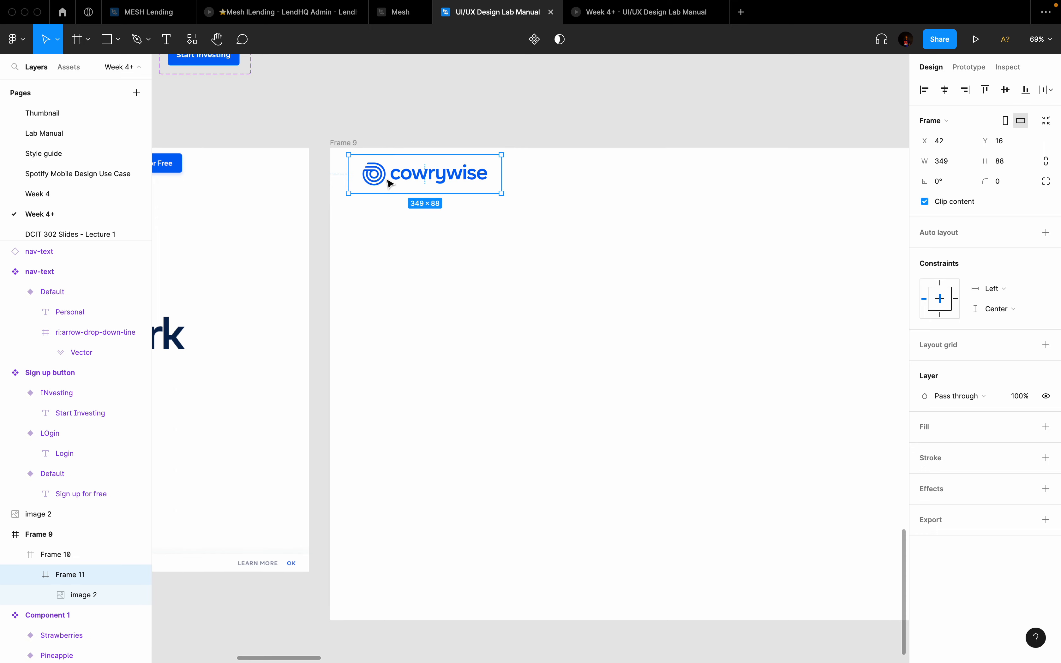
Step: Scale the logo frame down proportionally to about 241×60.77
left_click(570, 193)
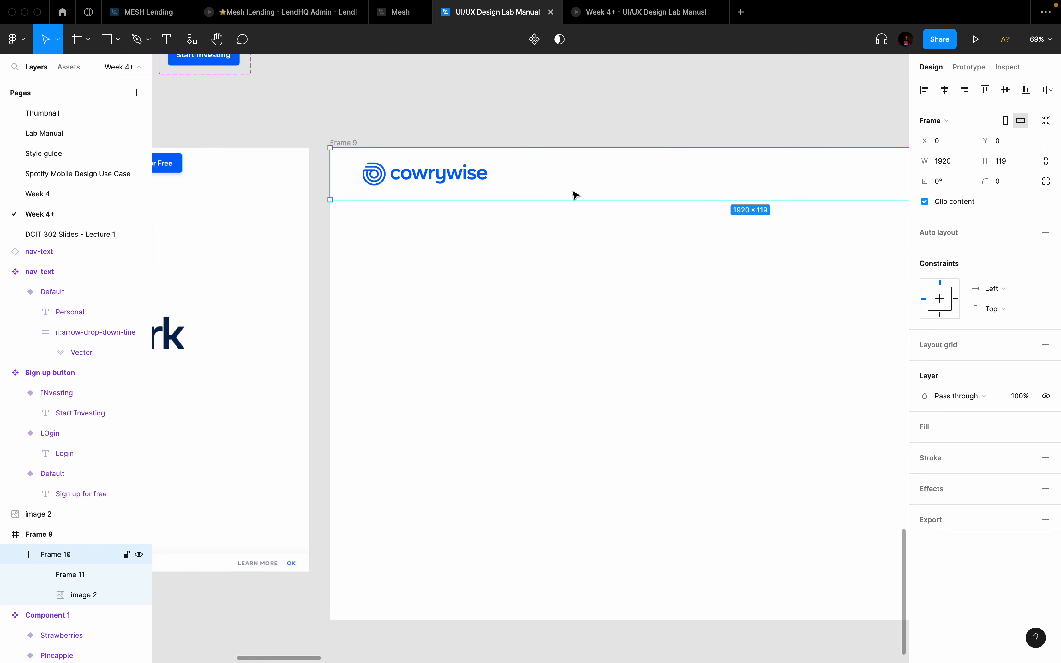
left_click(457, 177)
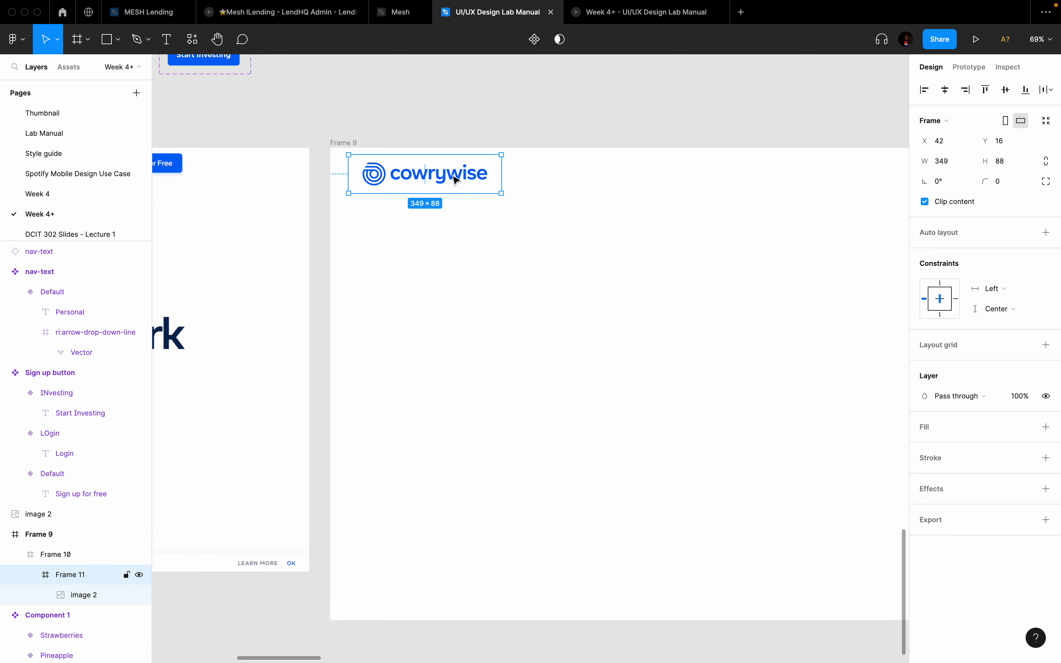
scroll(454, 180, "left", 2)
scroll(454, 180, "left", 2)
scroll(454, 180, "up", 1)
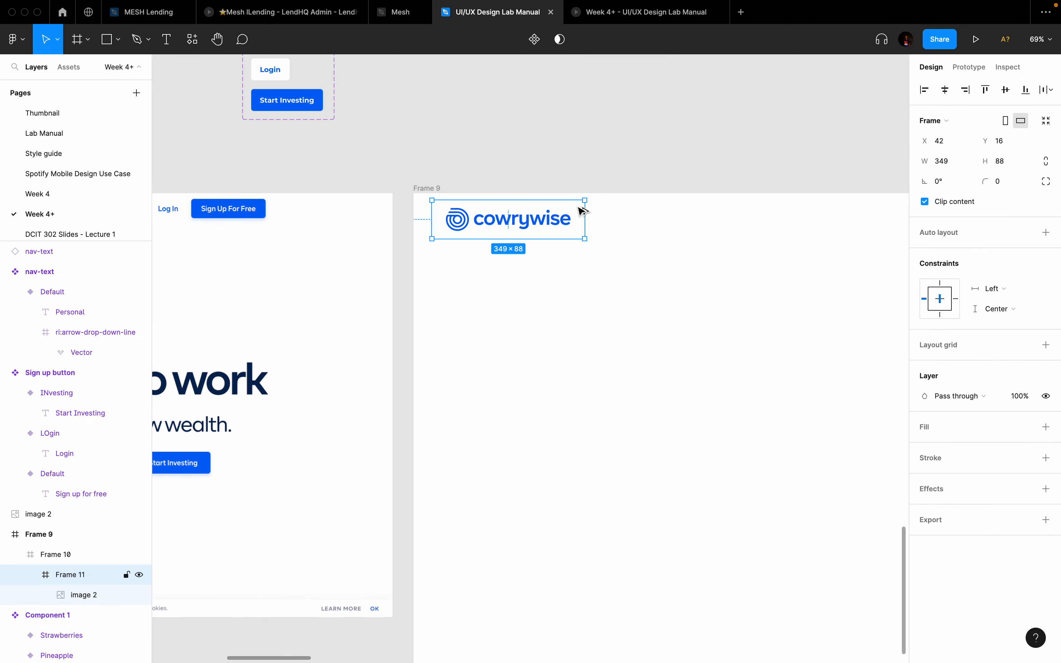
left_click_drag(585, 210, 576, 211)
key("super+z")
key("k")
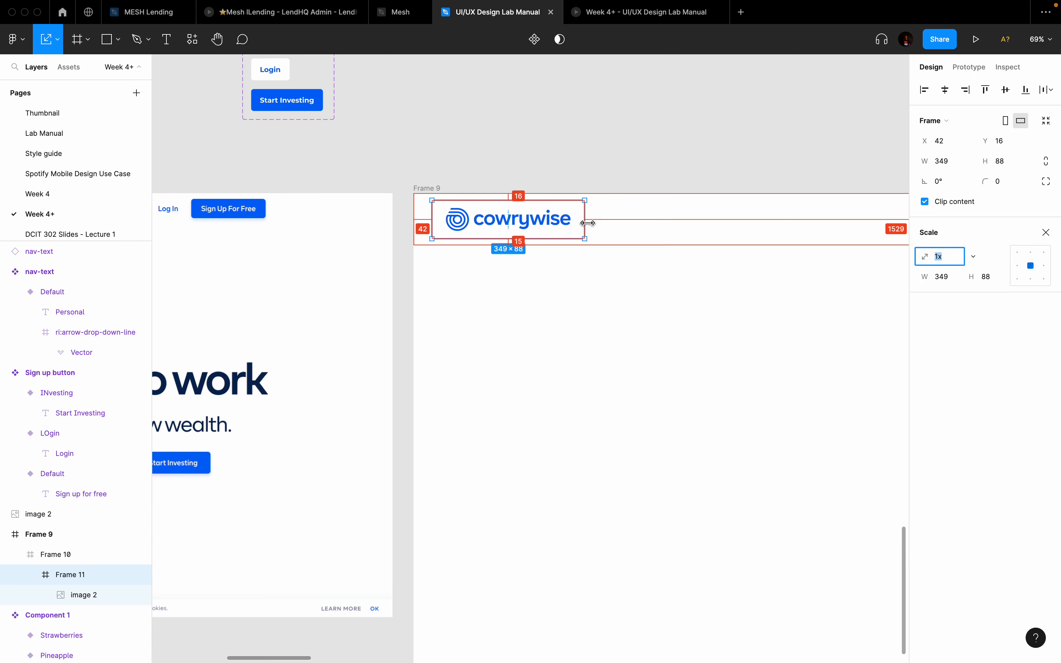
left_click_drag(577, 210, 561, 211)
scroll(563, 211, "down", 3)
scroll(564, 213, "left", 5)
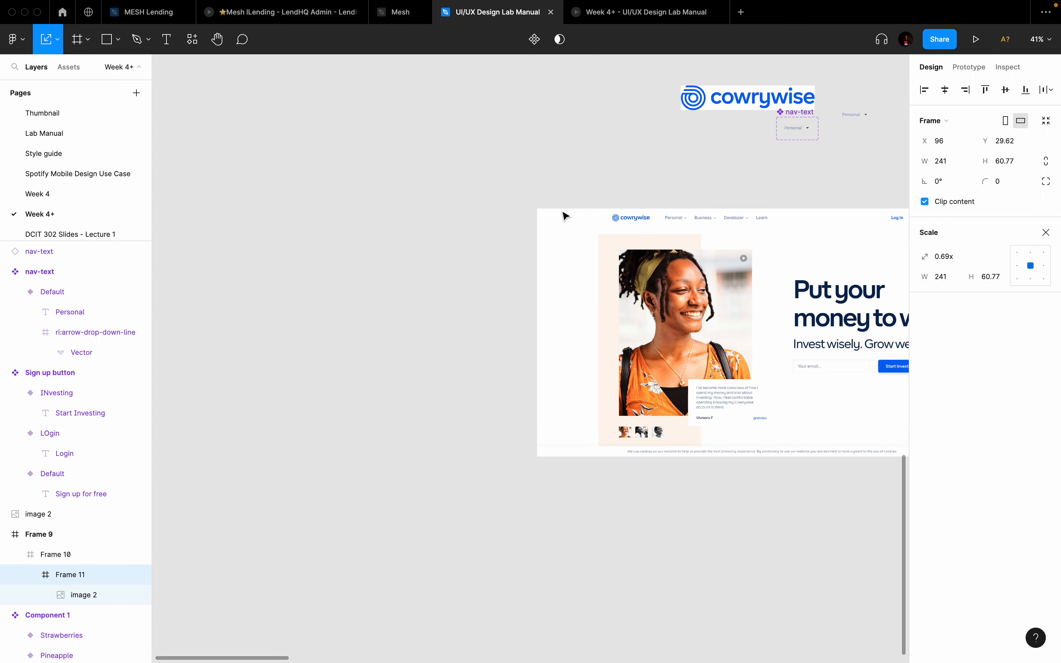
scroll(564, 216, "right", 15)
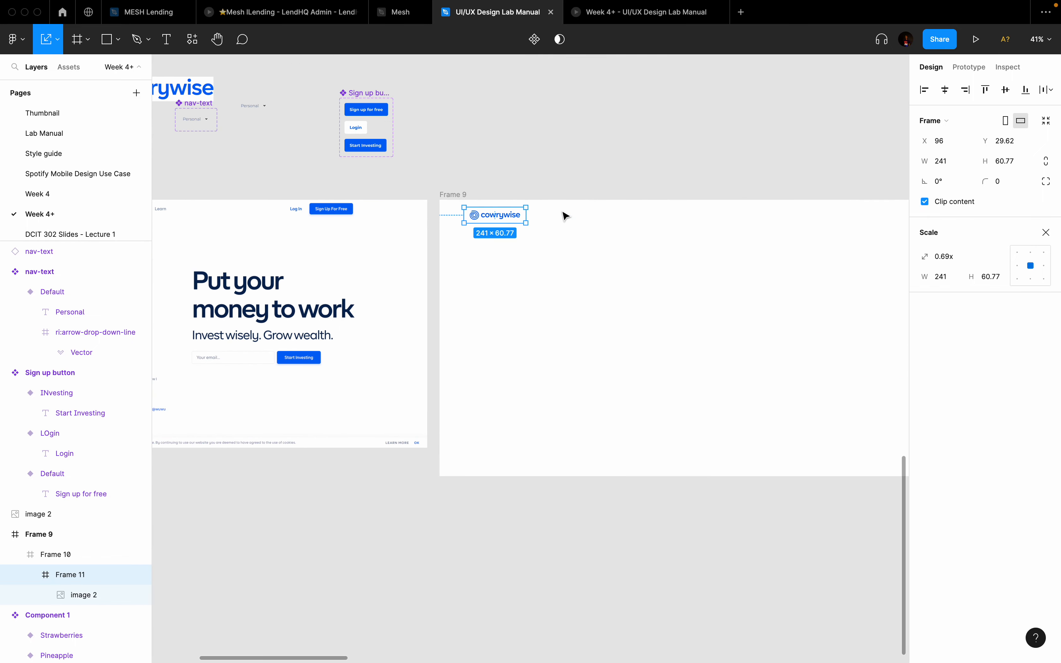
Step: Nudge the logo right to X 176
right_click(562, 214)
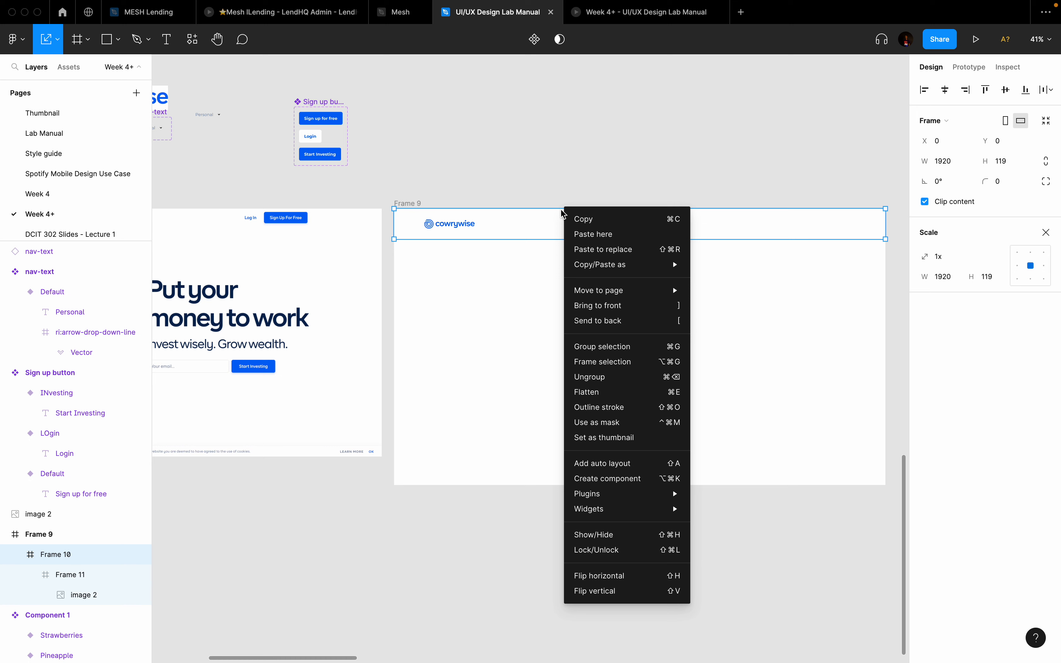
left_click(503, 290)
scroll(504, 291, "up", 3)
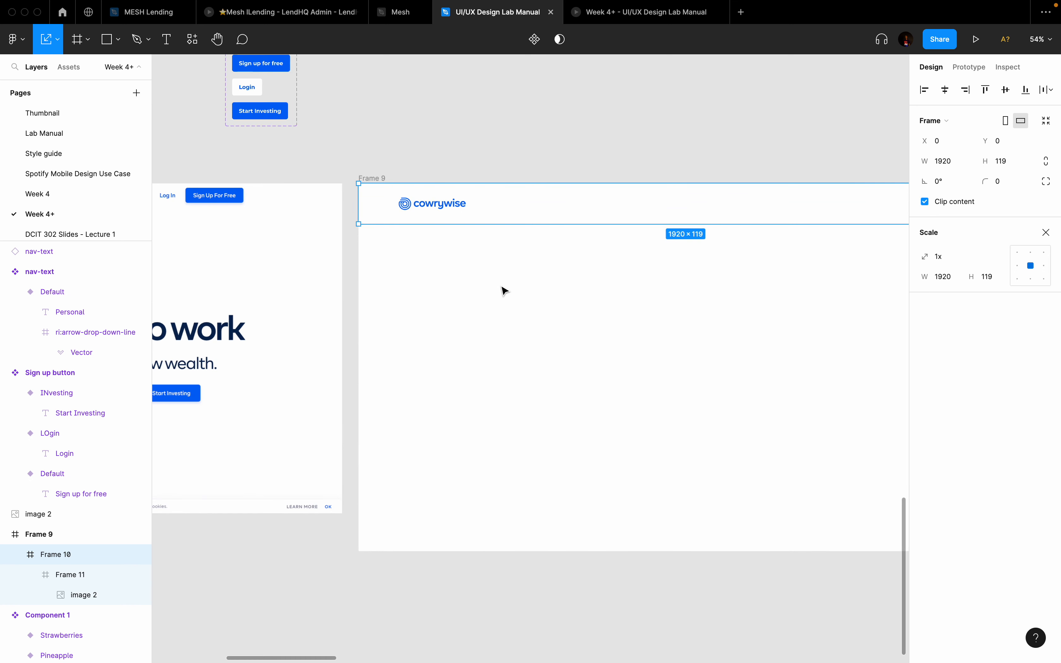
left_click(428, 211)
key("shift+Right")
key("shift+Right")
key("shift+Right")
key("shift+Right")
key("shift+Right")
key("shift+Right")
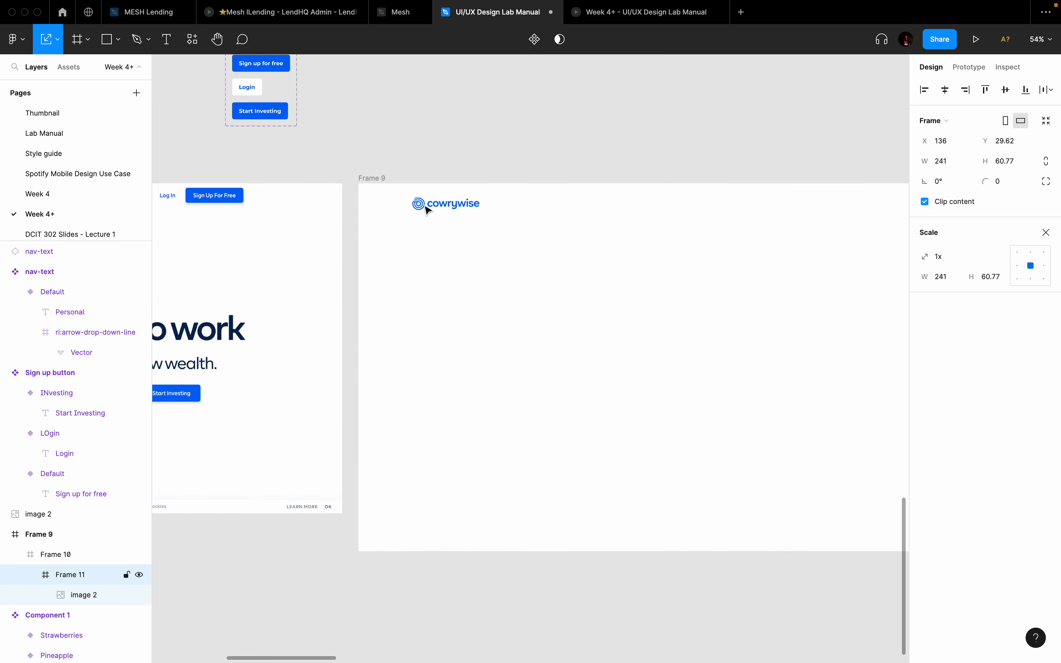
key("shift+Right")
key("shift+Right")
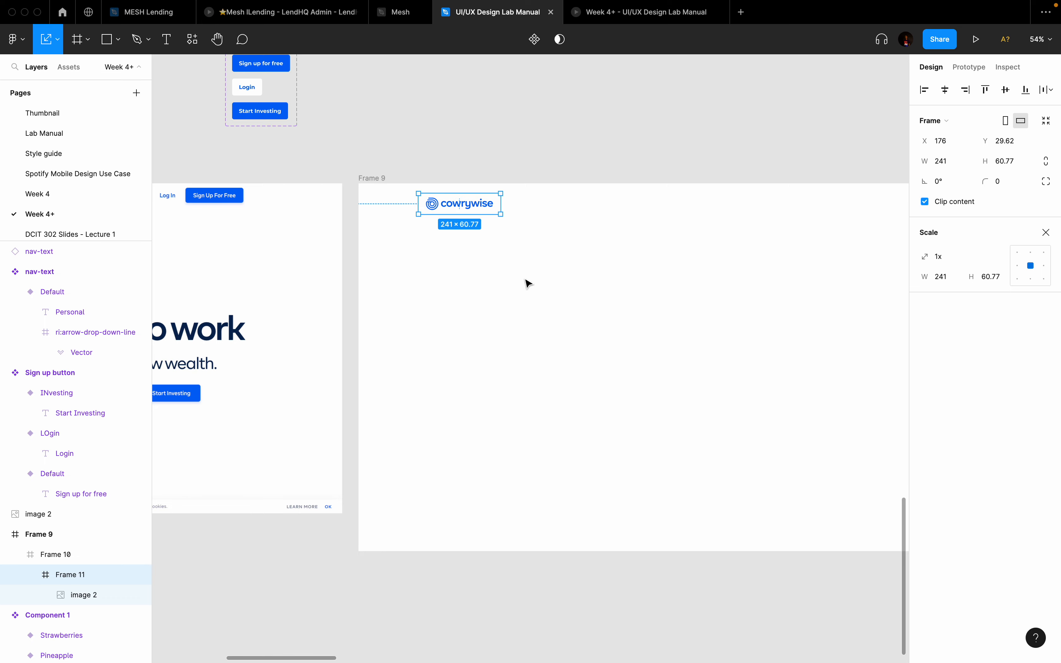
scroll(528, 284, "down", 3)
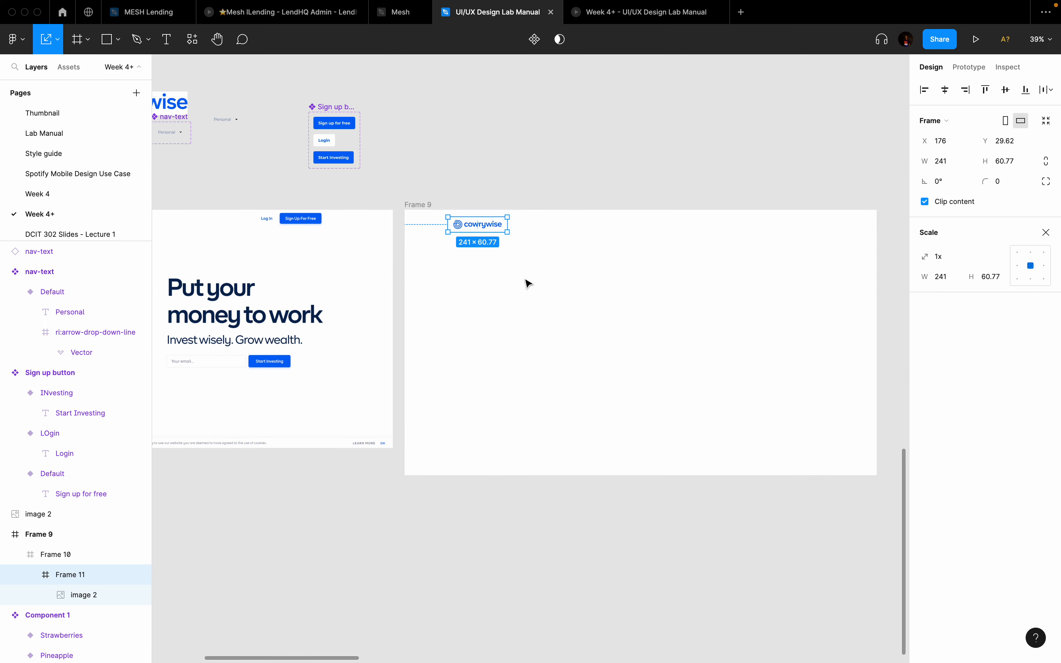
Step: Add a columns layout grid to Frame 9 with a 130 margin
left_click(423, 205)
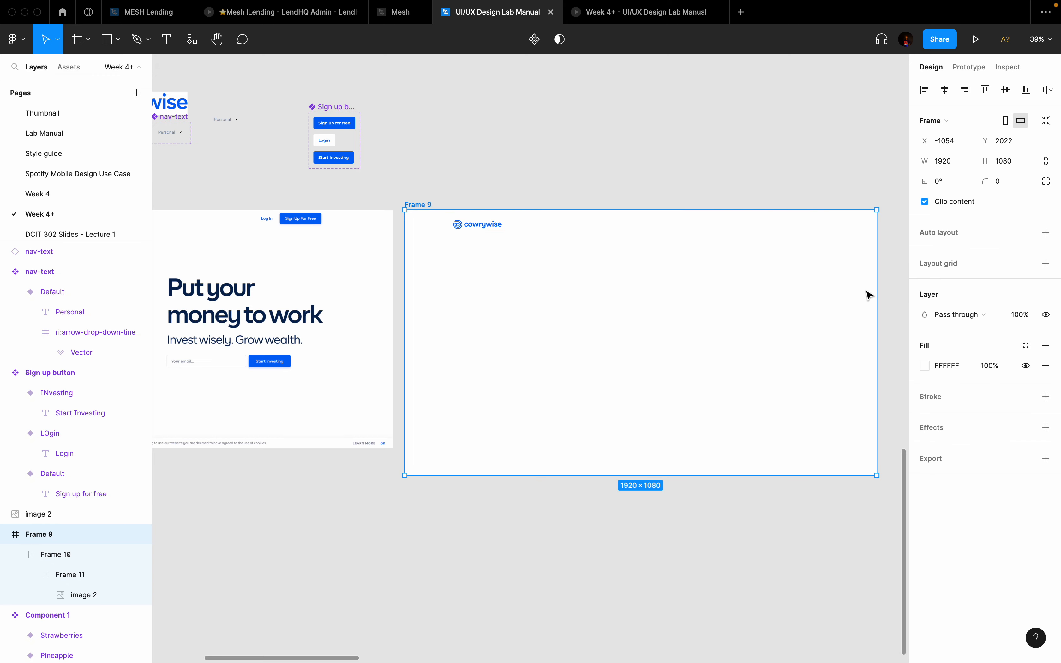
left_click(1046, 263)
left_click(926, 284)
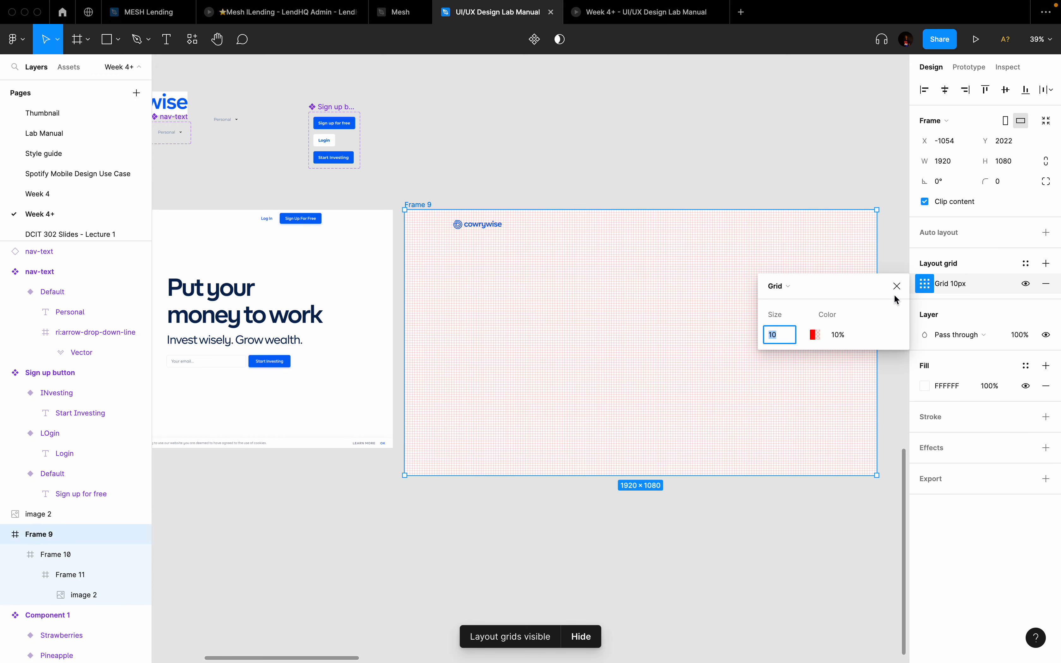
left_click(805, 291)
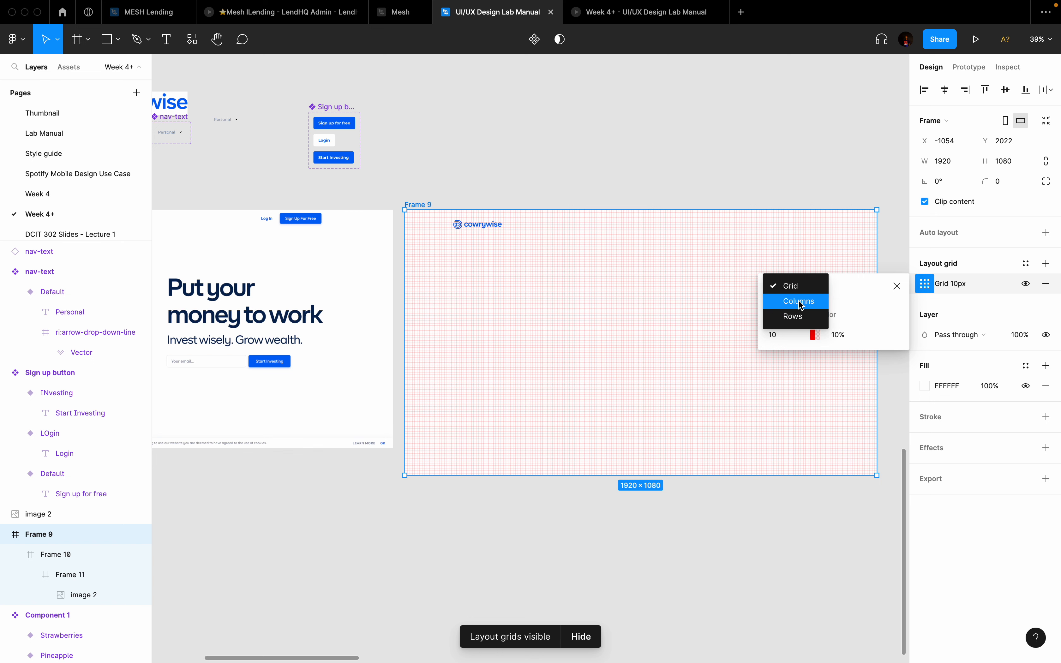
left_click(800, 301)
left_click(883, 381)
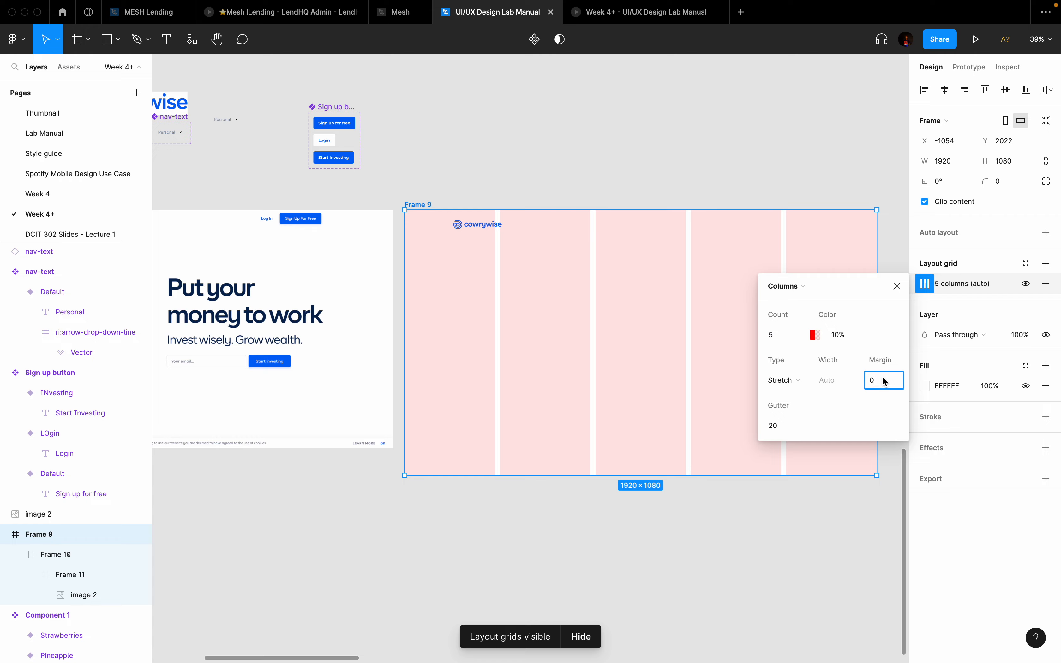
scroll(338, 287, "left", 10)
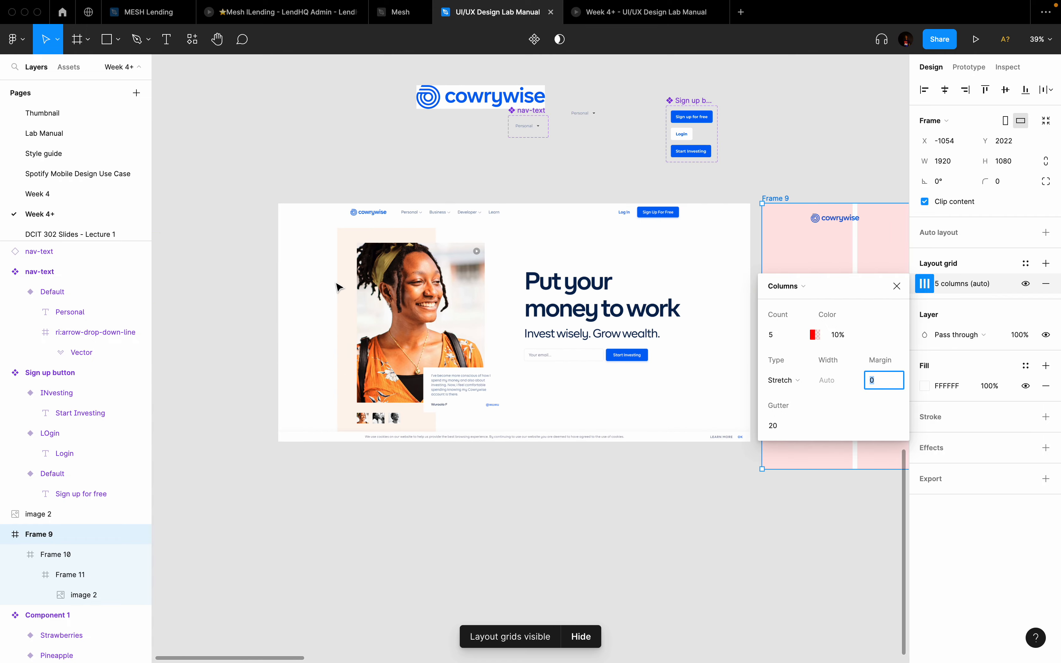
scroll(338, 287, "up", 5)
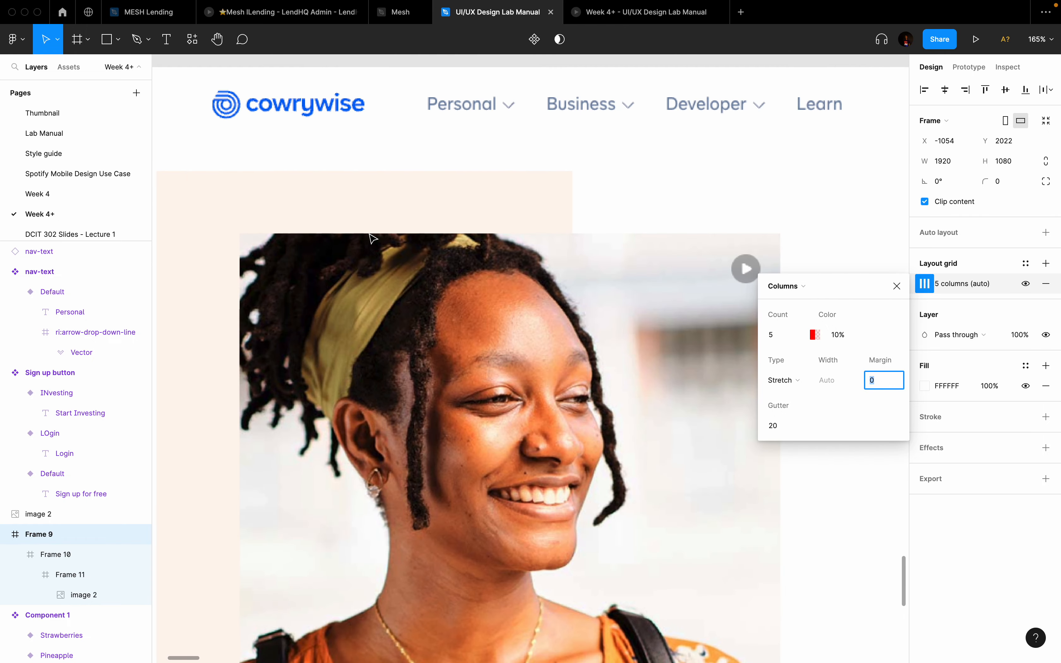
scroll(372, 238, "down", 3)
scroll(371, 238, "right", 2)
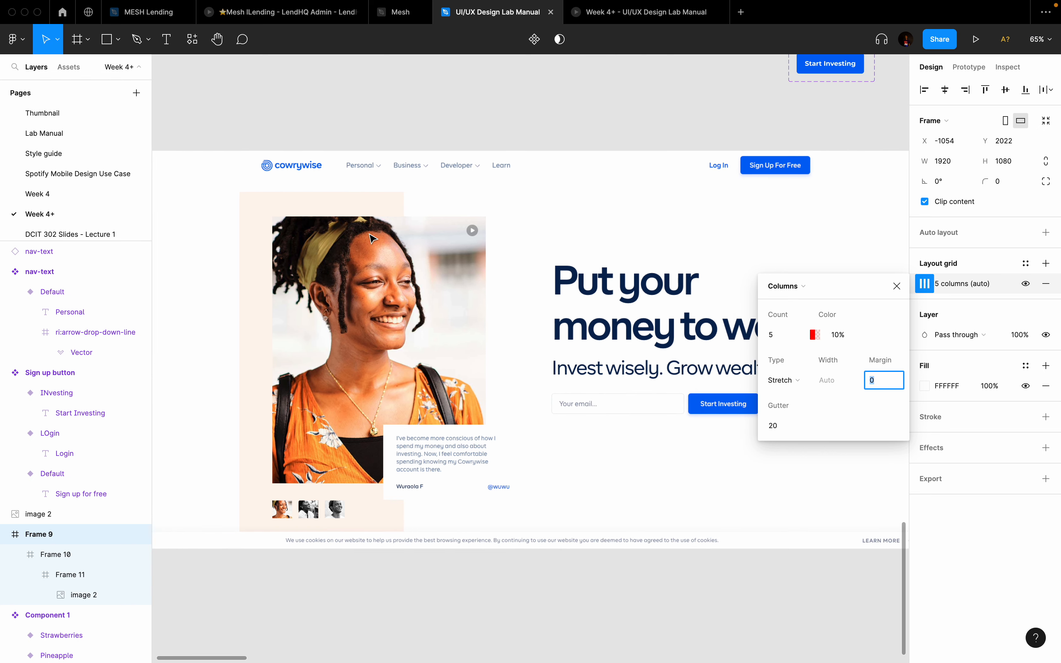
scroll(372, 238, "down", 3)
scroll(614, 255, "right", 8)
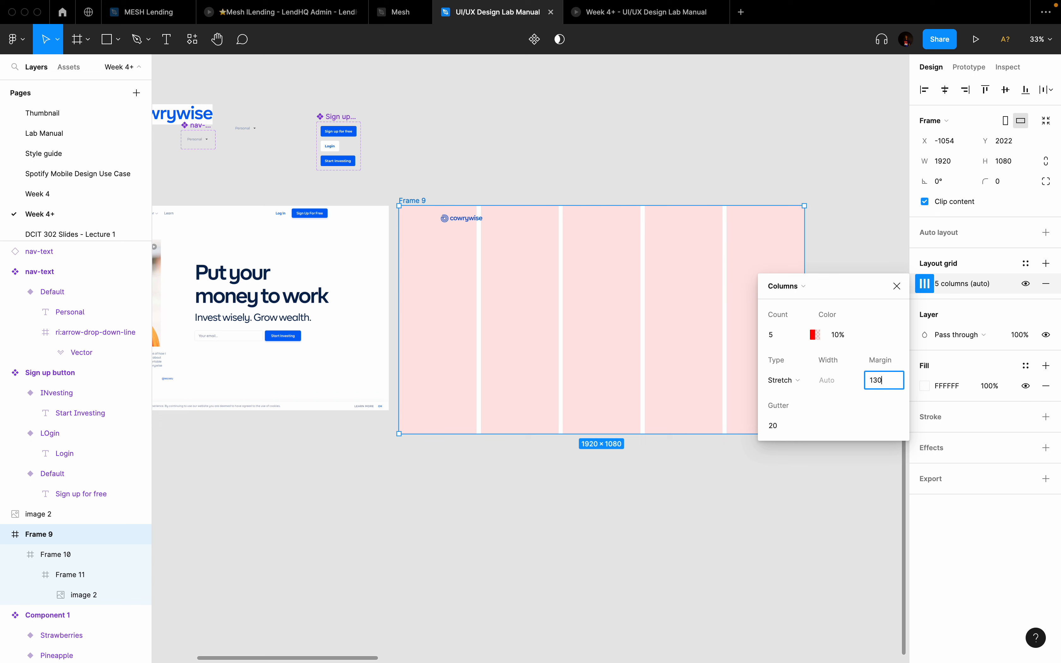
key("Return")
left_click(836, 391)
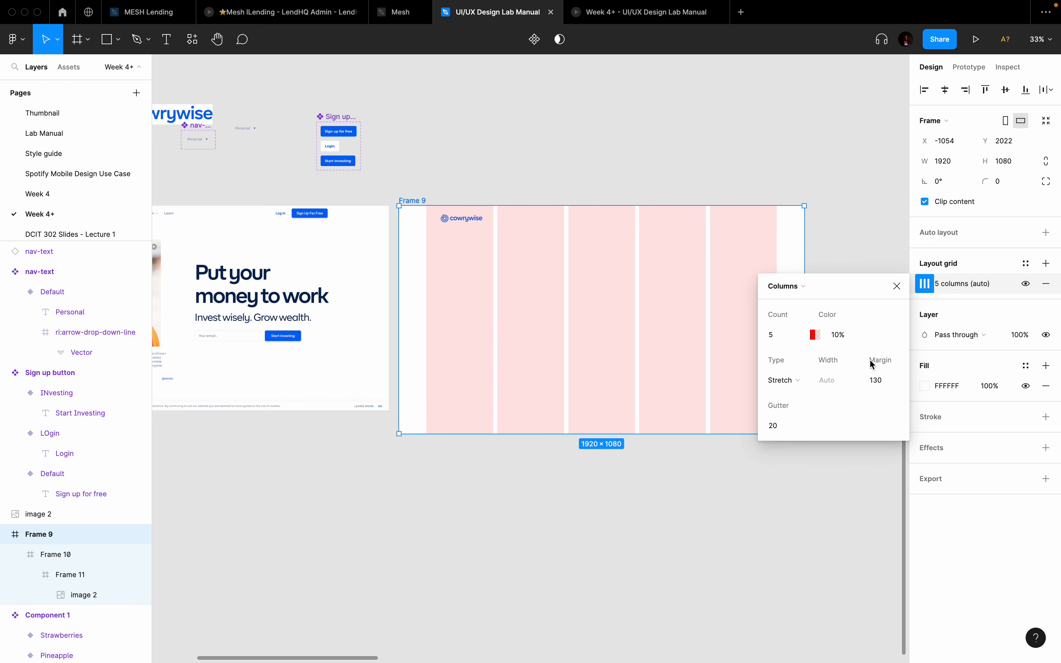
Step: Set the grid margin to 150, try 170, then return it to 150
left_click(882, 380)
type("150")
key("Return")
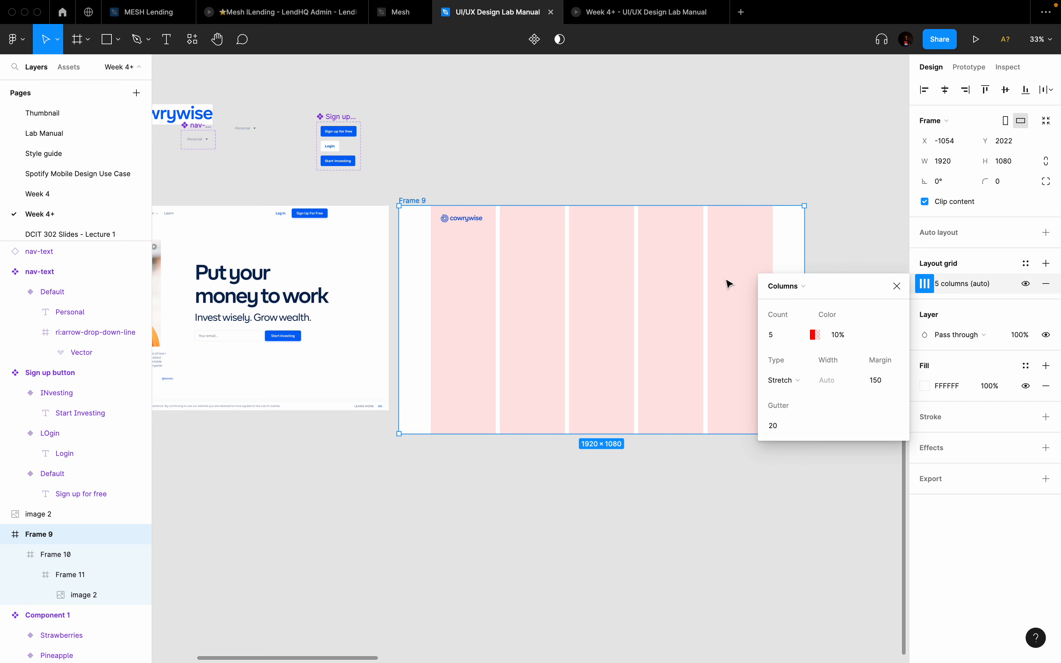
left_click(877, 381)
type("17")
key("Return")
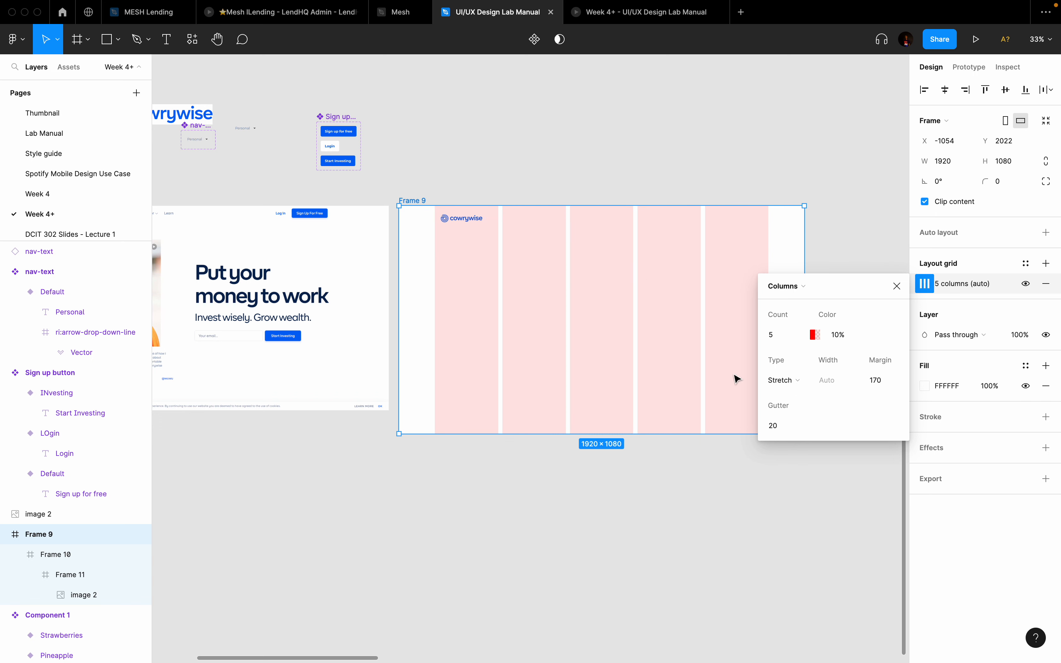
scroll(630, 332, "left", 10)
scroll(630, 332, "right", 8)
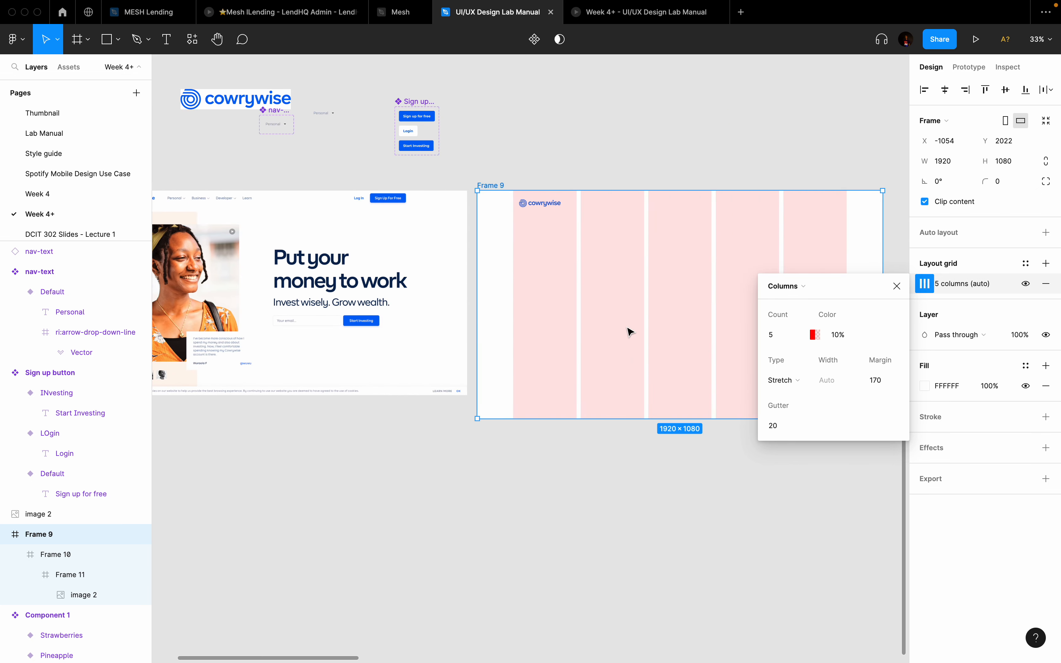
left_click(882, 380)
type("1")
key("Return")
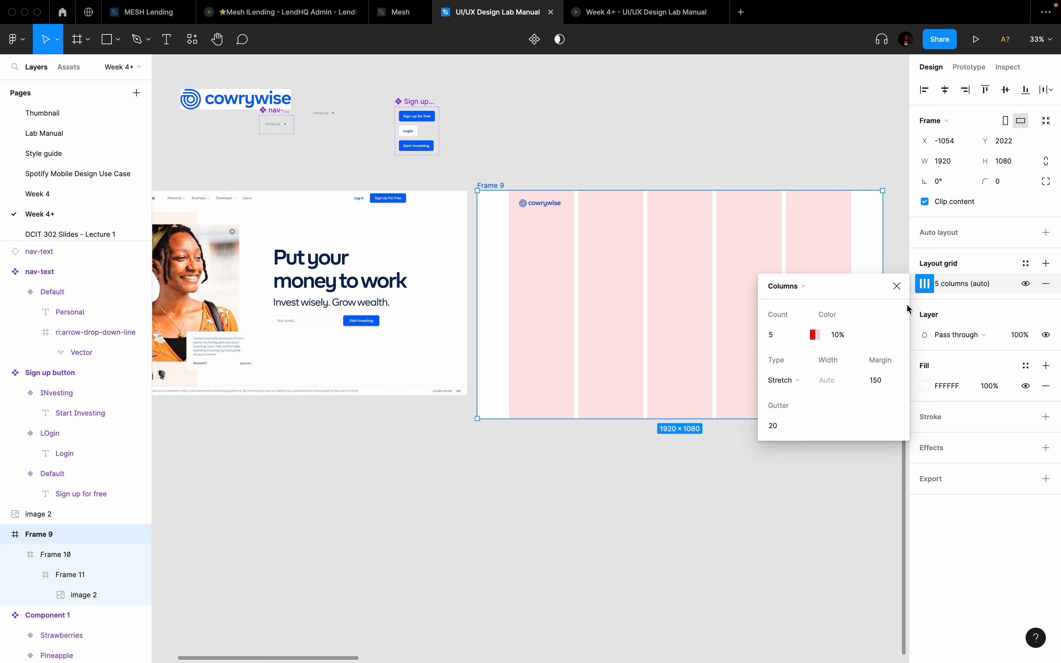
Step: Close the grid settings and select the header frame
left_click(897, 286)
scroll(664, 284, "up", 2)
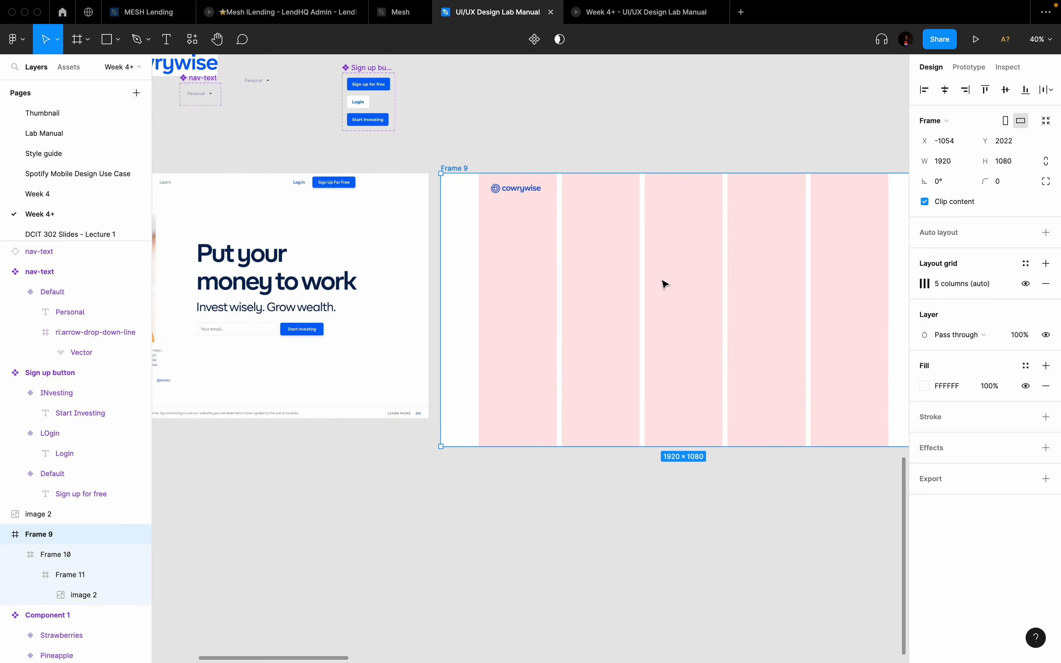
scroll(664, 284, "down", 4)
left_click(717, 210)
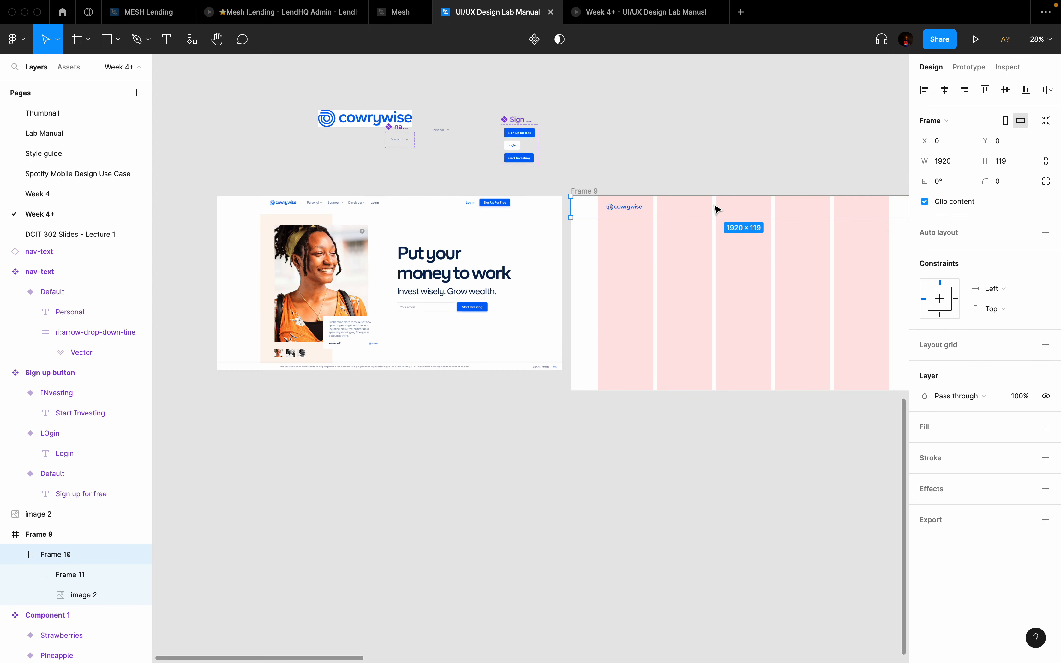
Step: Drag a Personal nav-text instance from Assets into the header, vertically centred
scroll(716, 208, "up", 1)
scroll(509, 153, "up", 2)
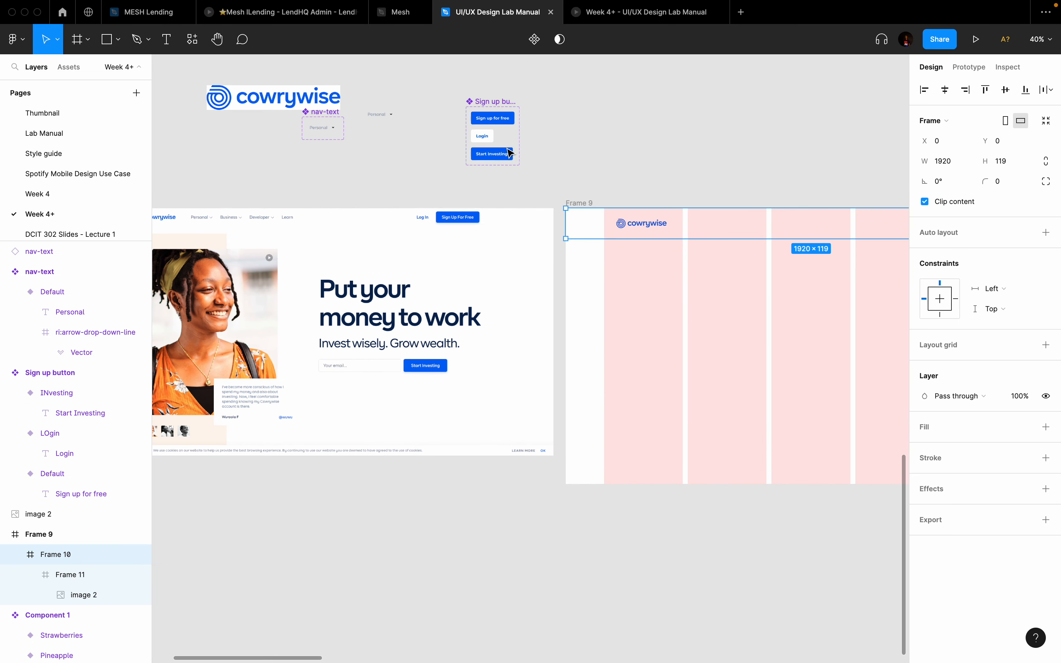
left_click(69, 66)
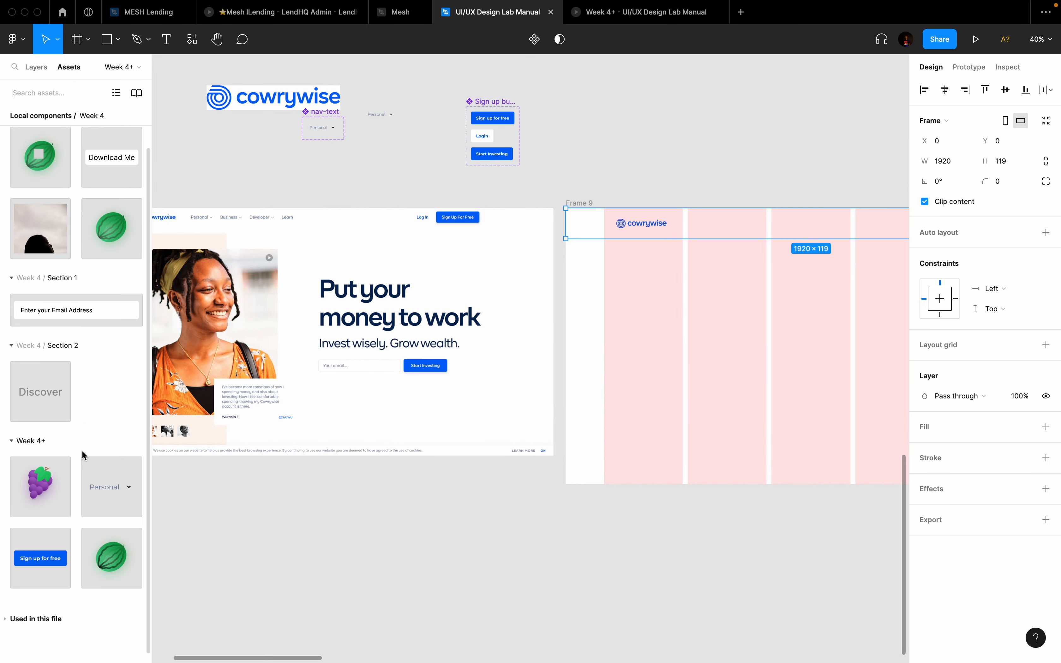
scroll(398, 255, "left", 4)
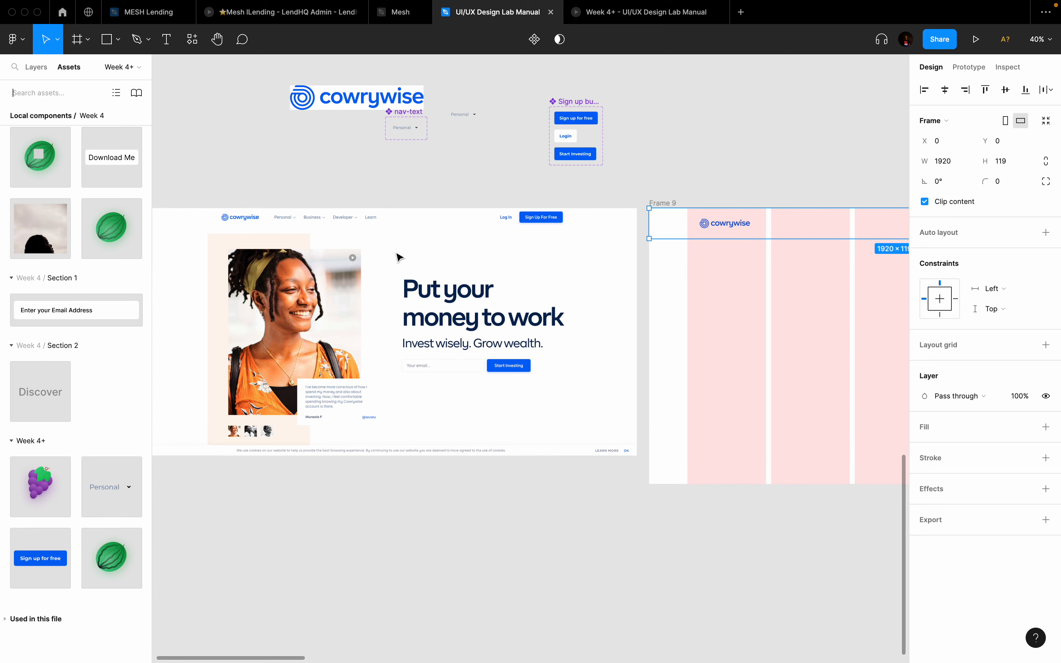
scroll(315, 241, "up", 2)
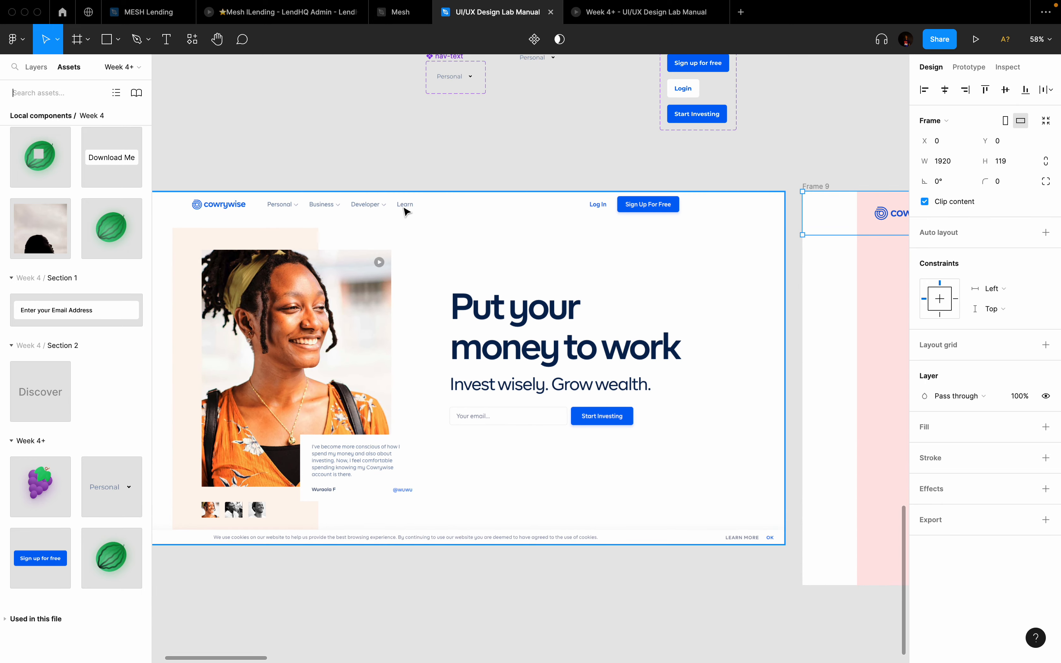
scroll(364, 378, "down", 3)
scroll(364, 378, "right", 10)
scroll(364, 378, "up", 3)
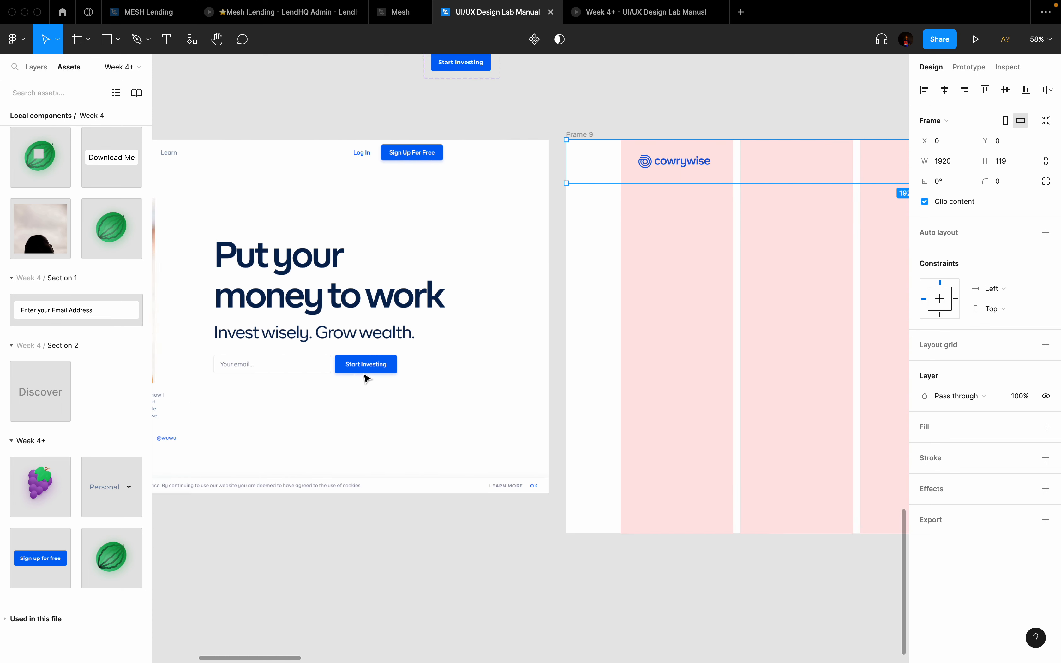
left_click_drag(109, 490, 432, 267)
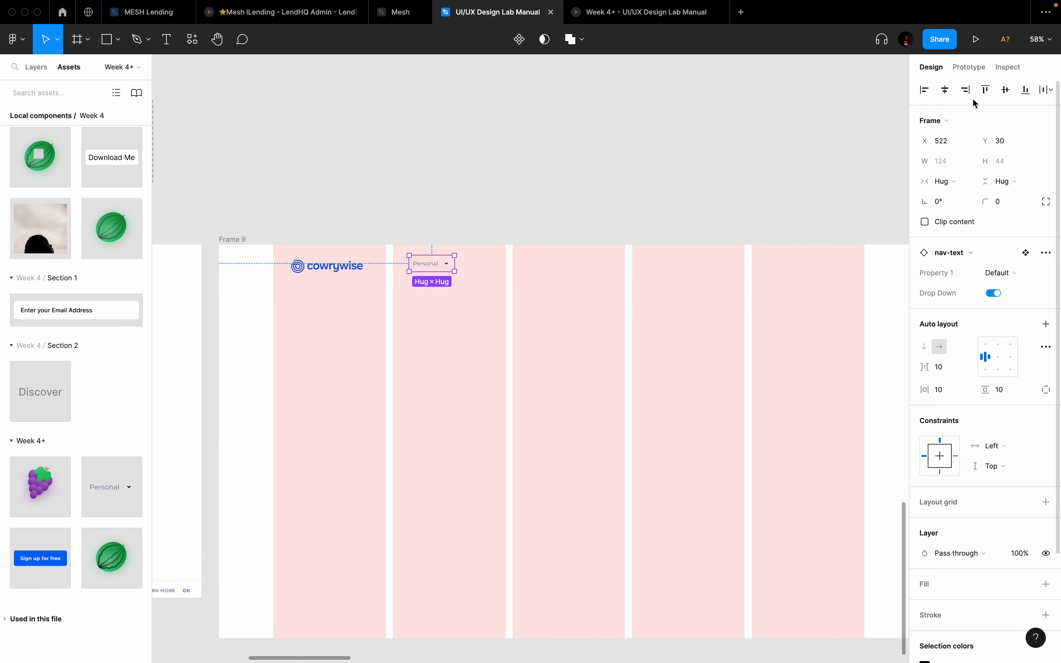
left_click(1006, 90)
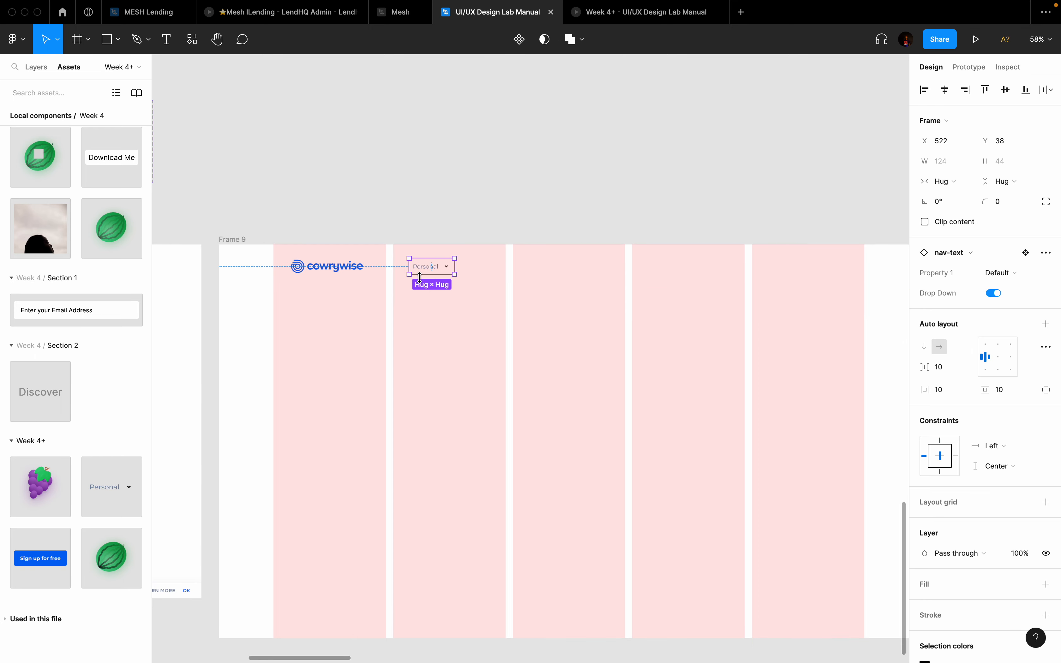
scroll(419, 277, "down", 3)
scroll(421, 281, "left", 8)
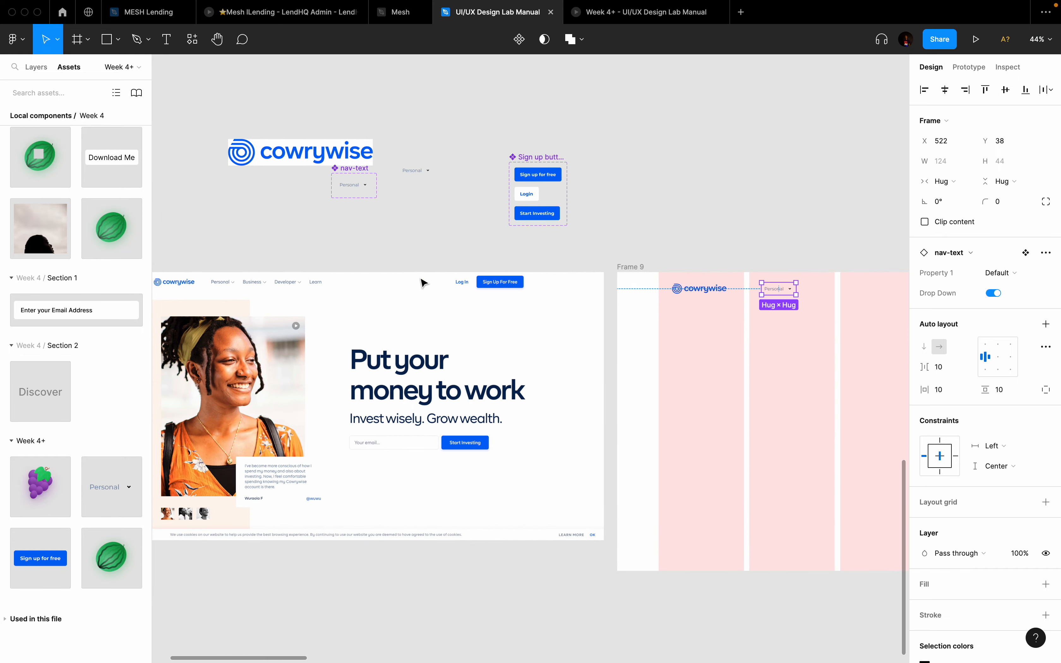
scroll(421, 281, "right", 10)
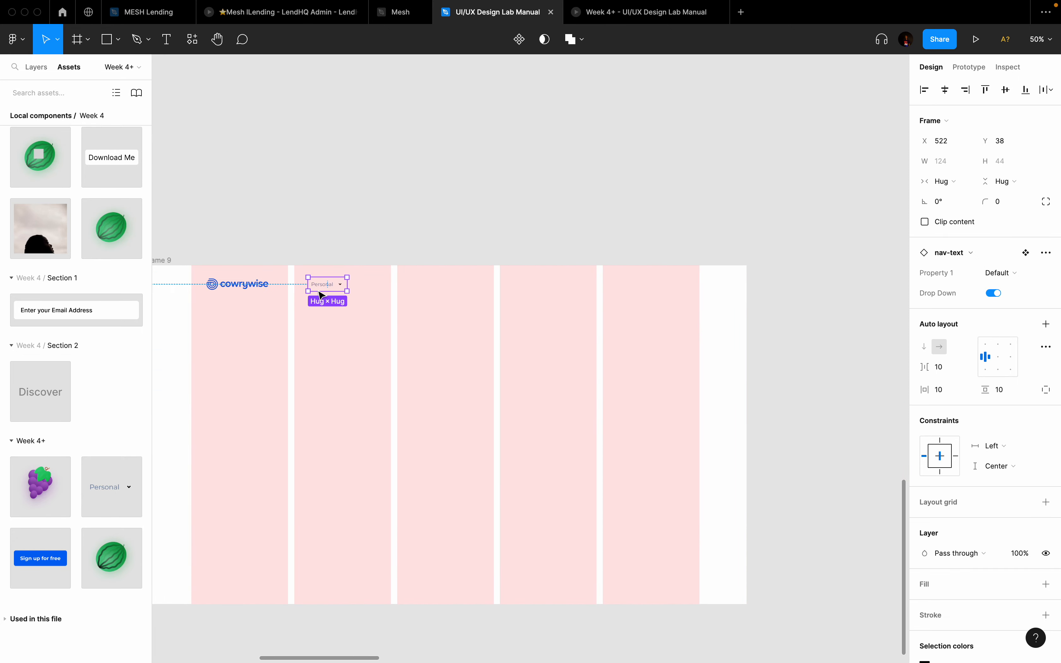
scroll(322, 294, "up", 5)
Step: Duplicate the nav item into four evenly spaced copies, the last at X 960
key("super+d")
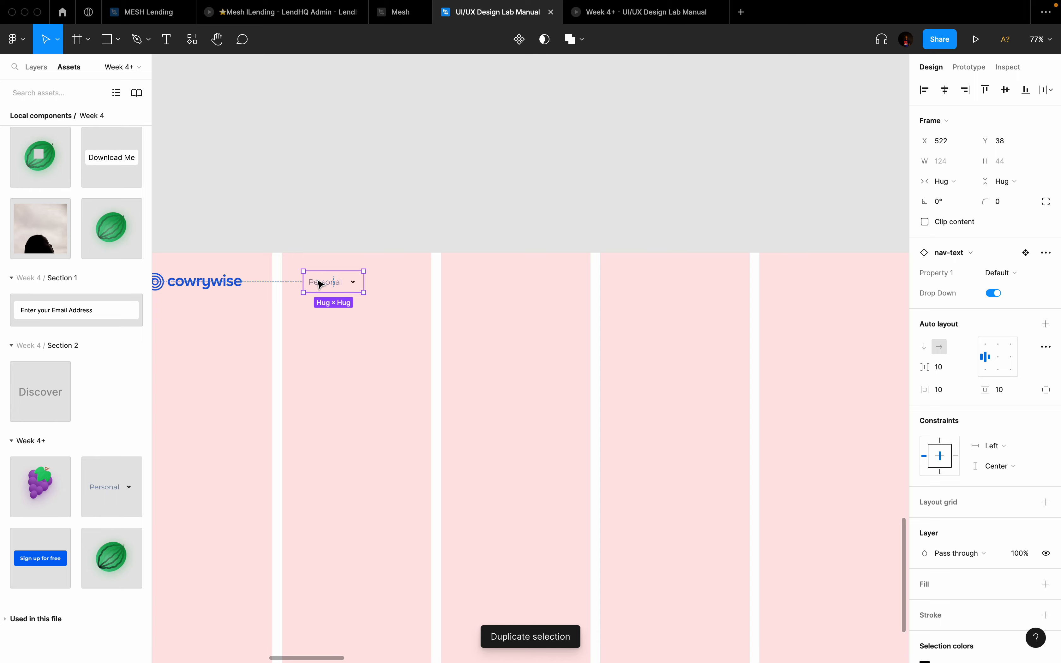
left_click_drag(321, 284, 391, 284)
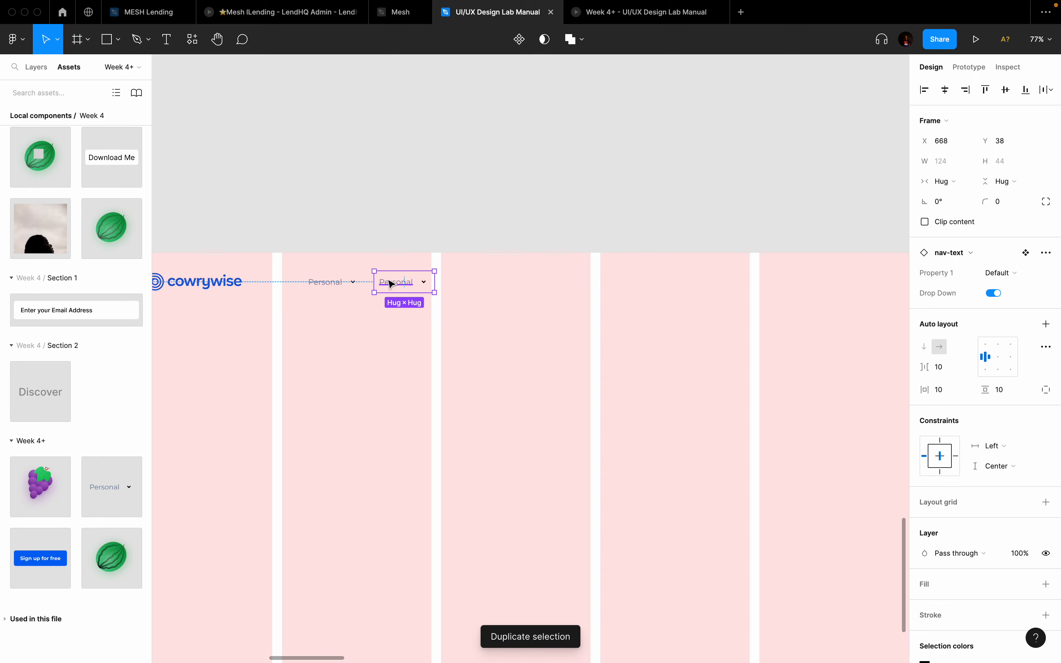
key("super+d")
key("super+d")
scroll(395, 287, "left", 15)
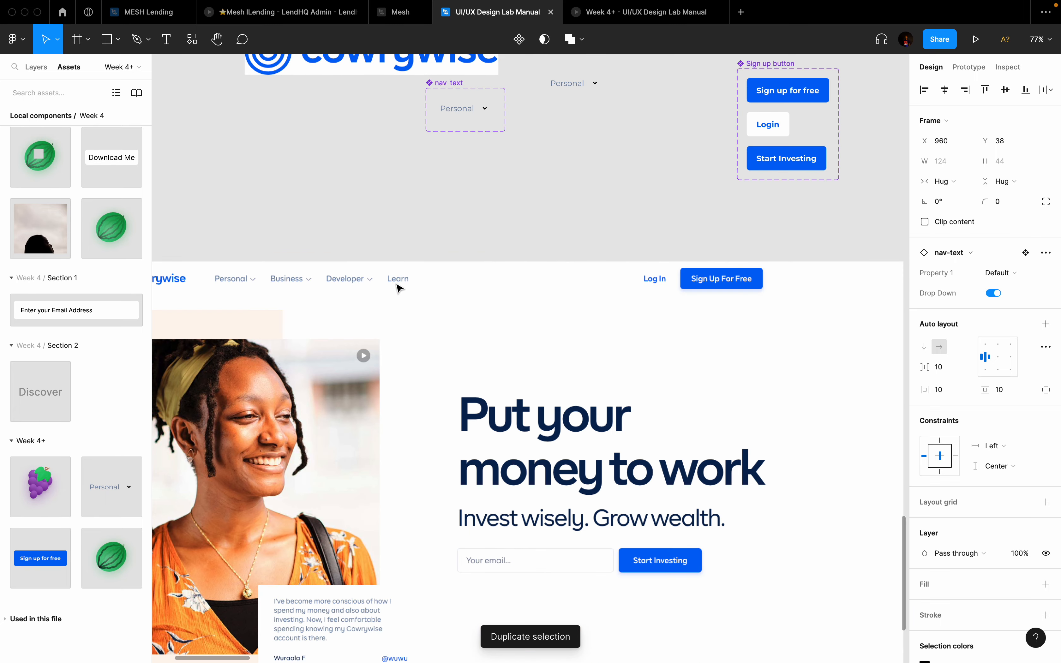
scroll(397, 286, "right", 15)
scroll(397, 287, "up", 3)
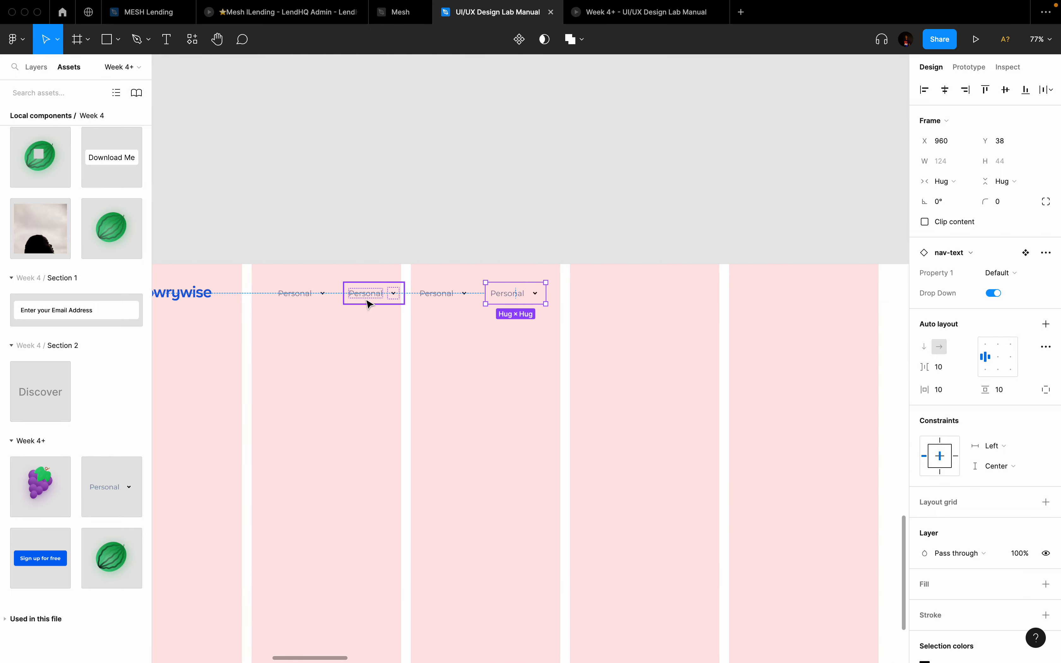
Step: Rename the second nav label from Personal to Business
left_click(356, 298)
double_click(356, 293)
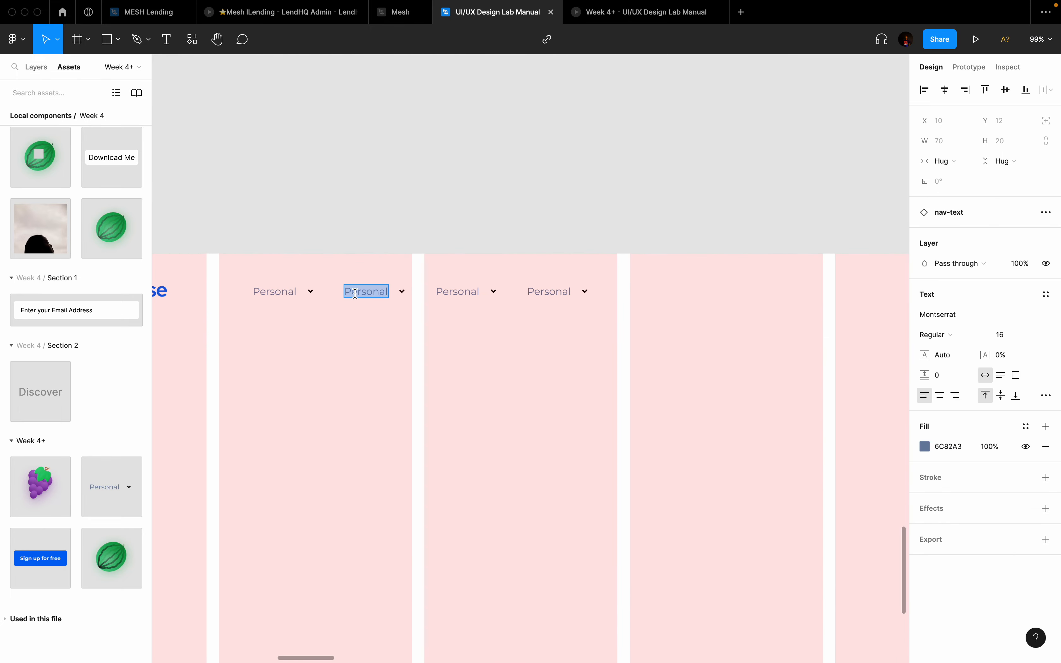
type("Business")
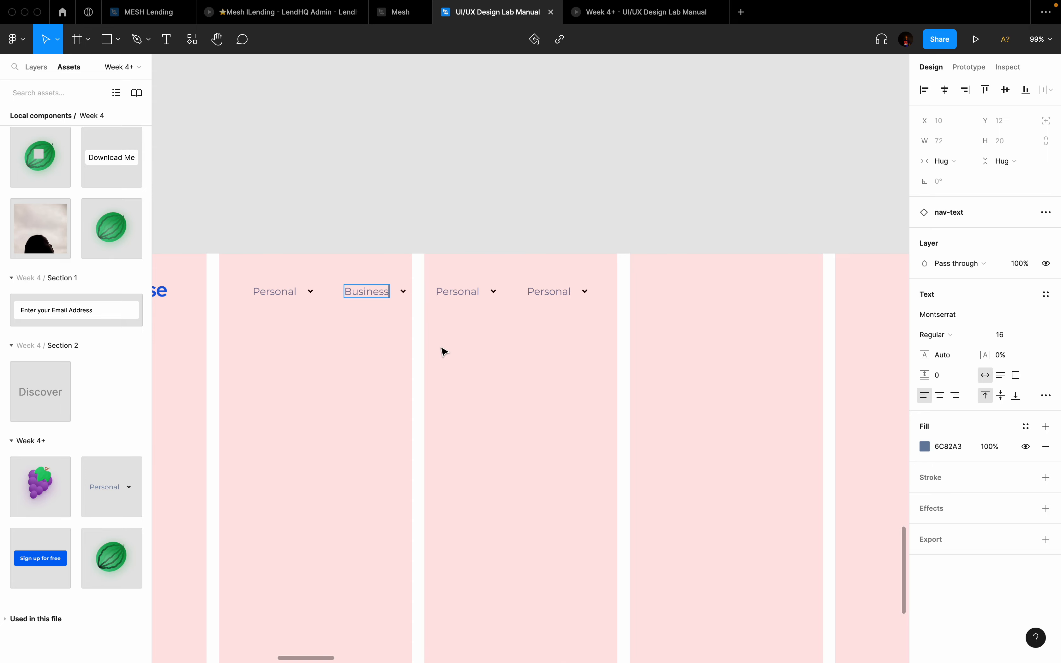
key("Escape")
Step: Rename the third and fourth nav labels to Developer and Learn, fixing a Developer typo
double_click(458, 294)
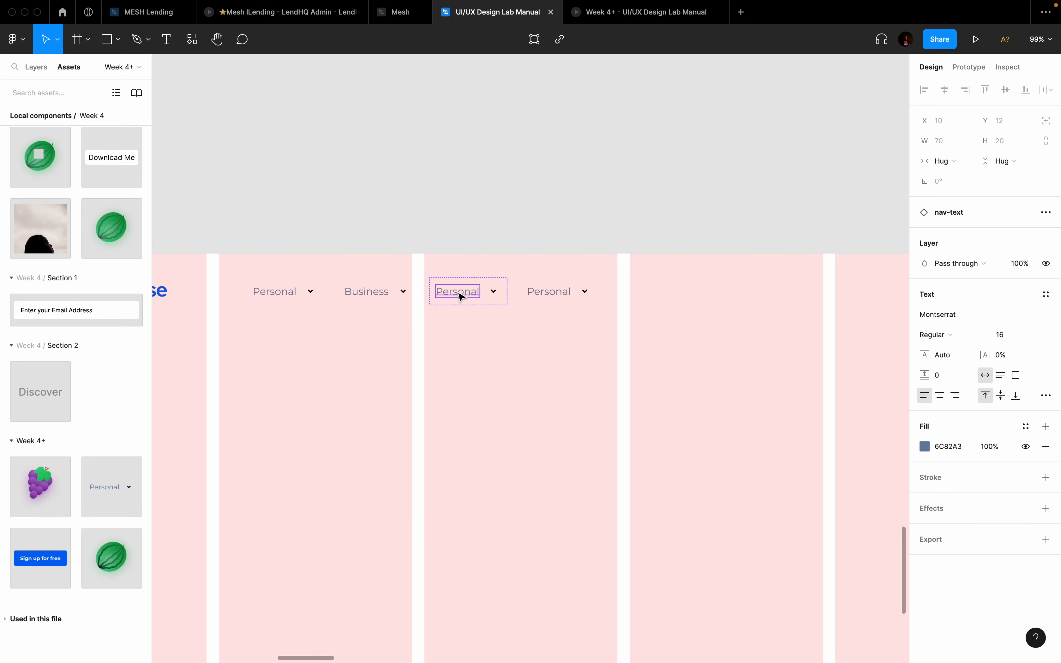
type("Devekoper")
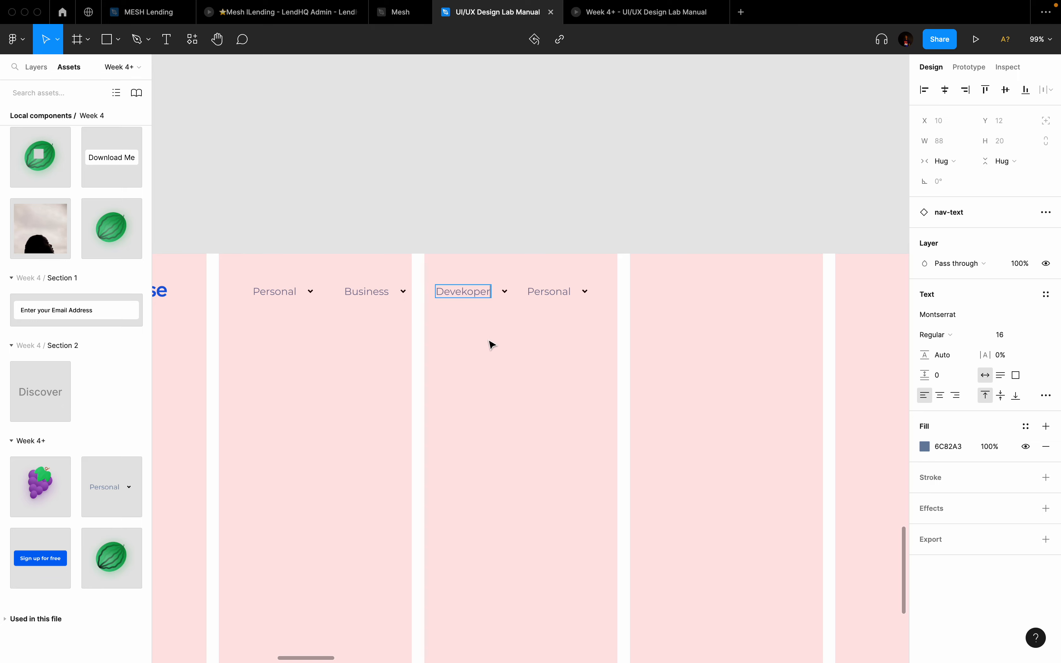
key("Return")
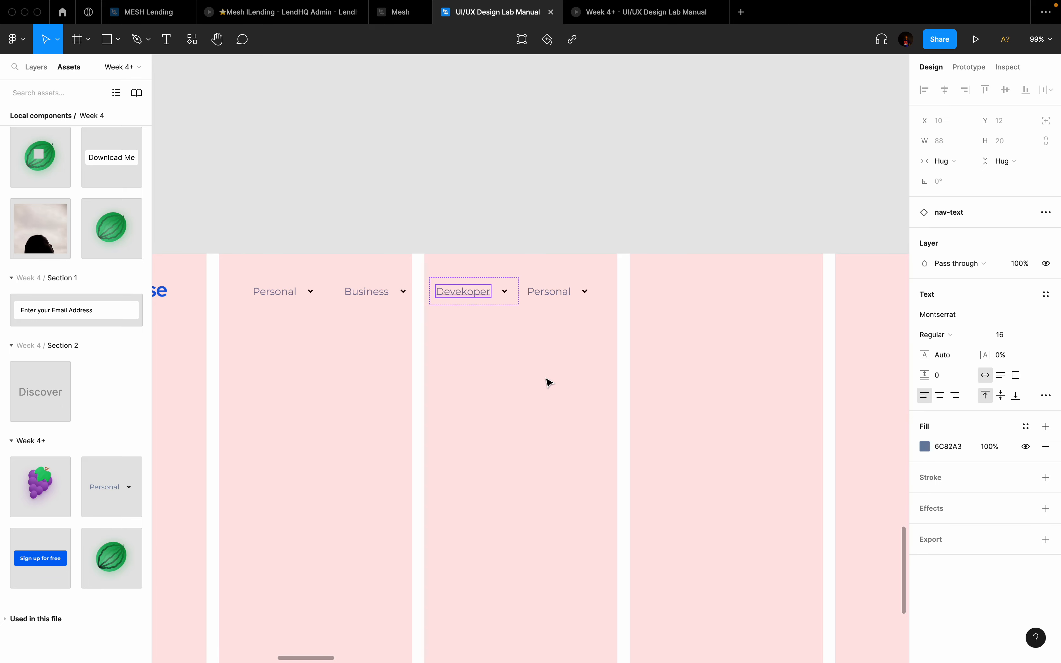
left_click(465, 295)
key("BackSpace")
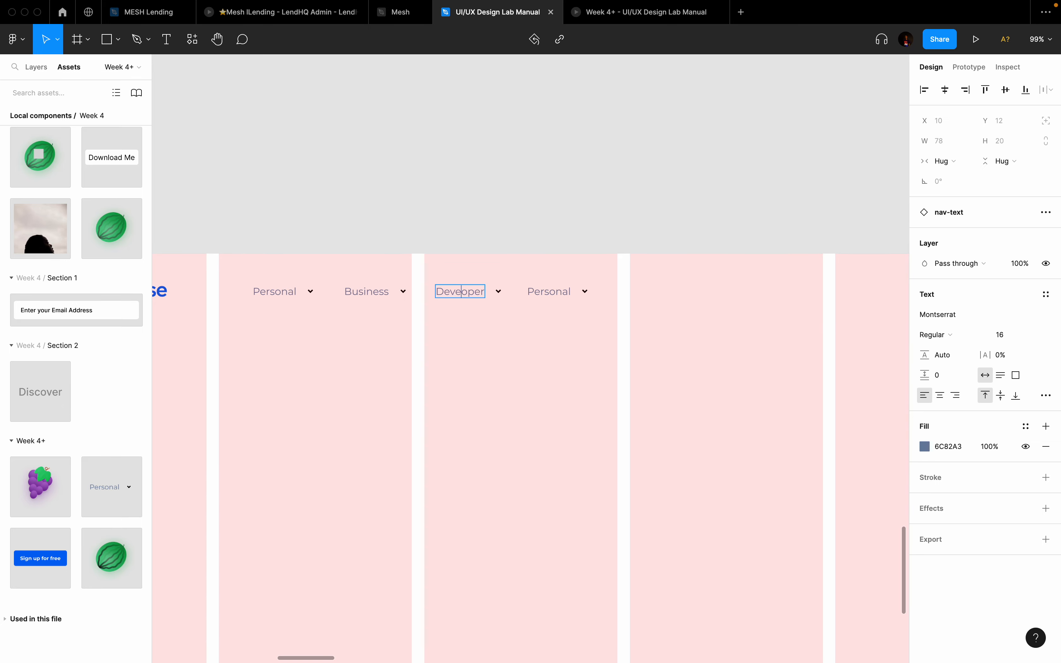
left_click(540, 293)
key("Return")
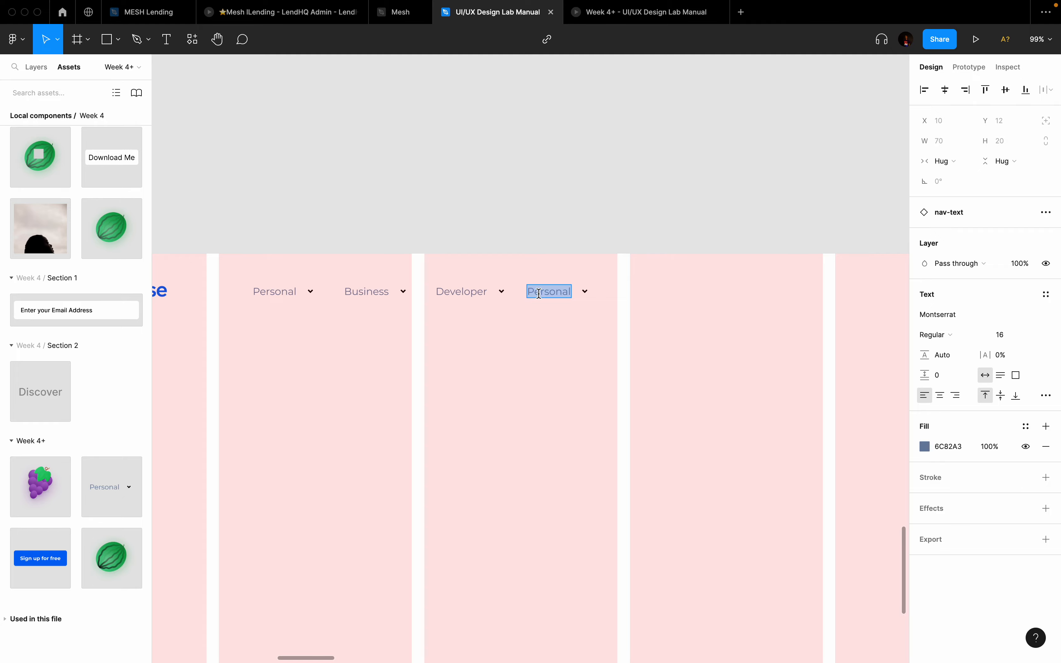
type("Learn")
key("Escape")
key("Escape")
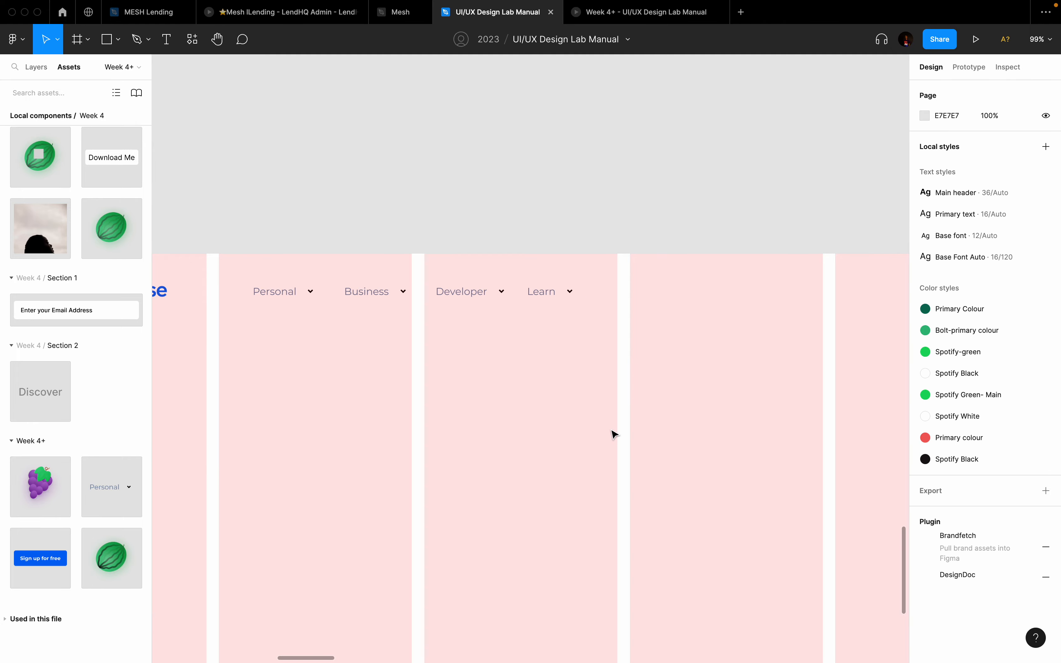
Step: Select the Learn nav item and switch off its Drop Down toggle to hide the chevron
key("shift+1")
scroll(612, 431, "left", 13)
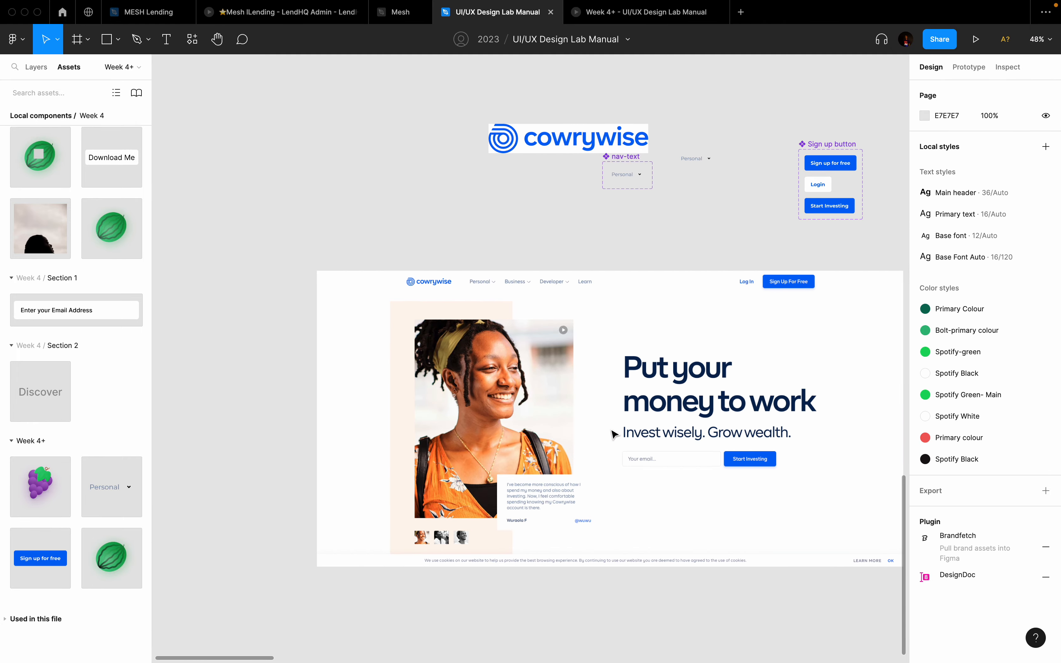
scroll(544, 349, "up", 5)
scroll(555, 207, "up", 4)
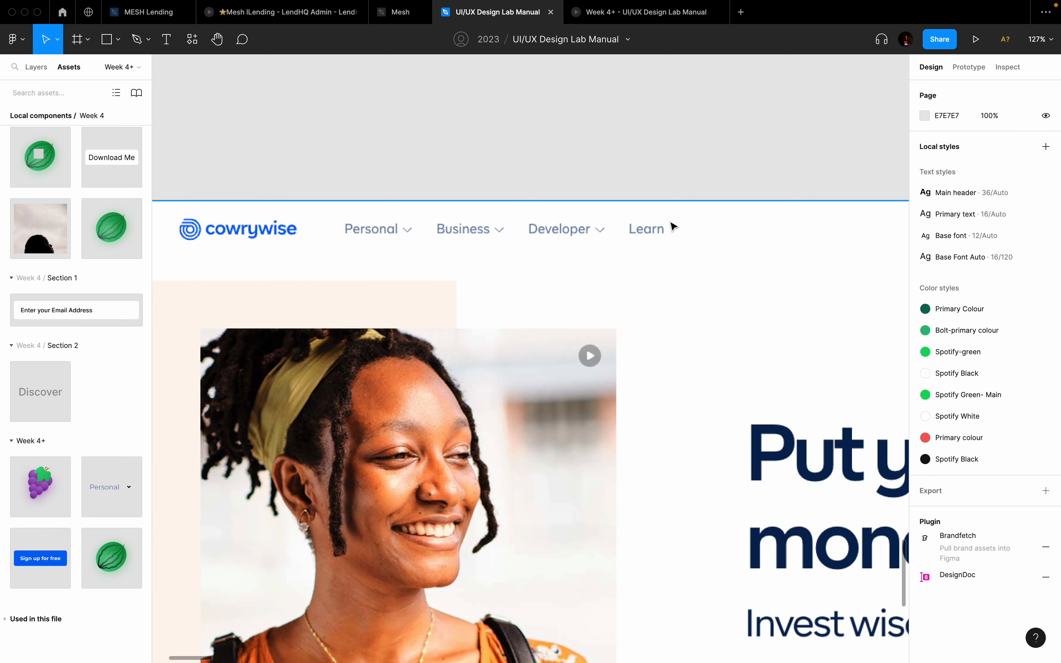
scroll(652, 223, "down", 3)
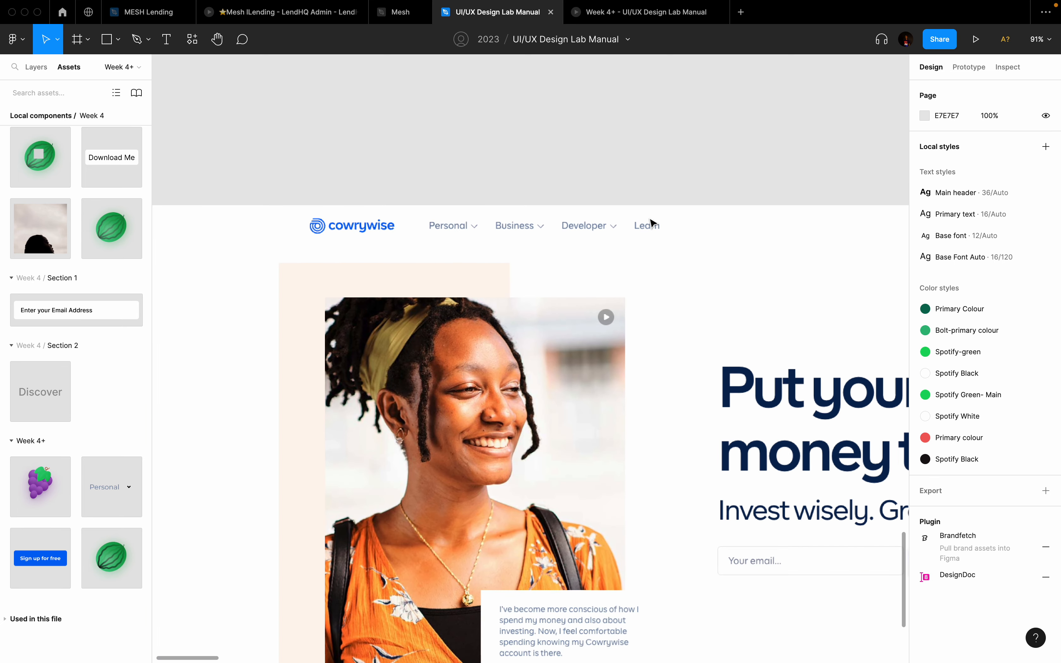
scroll(641, 237, "down", 2)
scroll(642, 237, "right", 15)
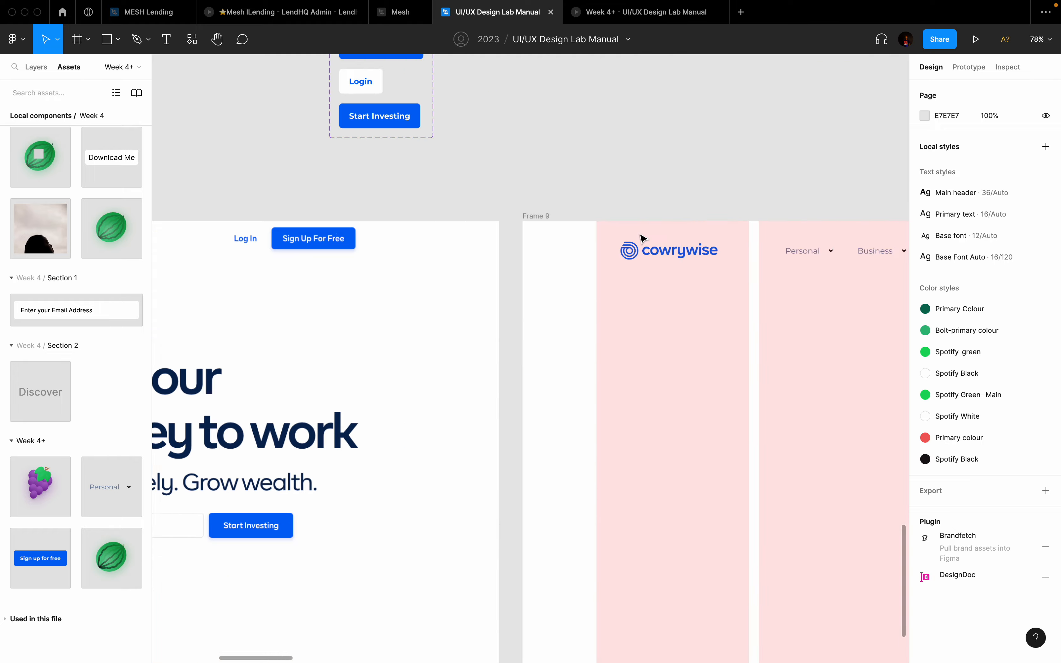
double_click(418, 253)
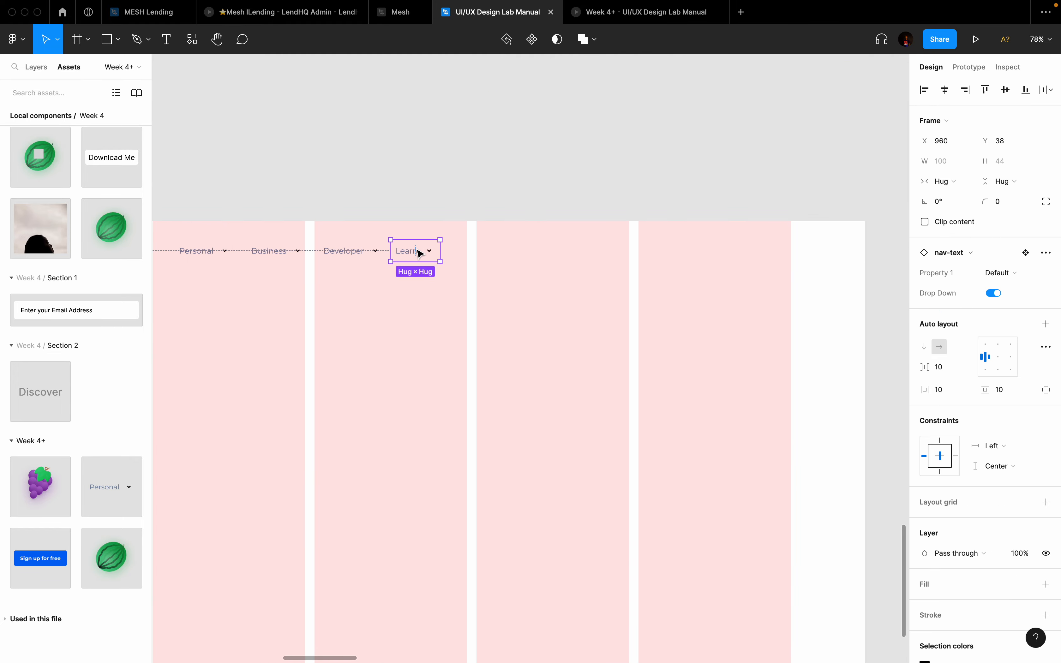
scroll(418, 254, "up", 5)
scroll(419, 253, "left", 5)
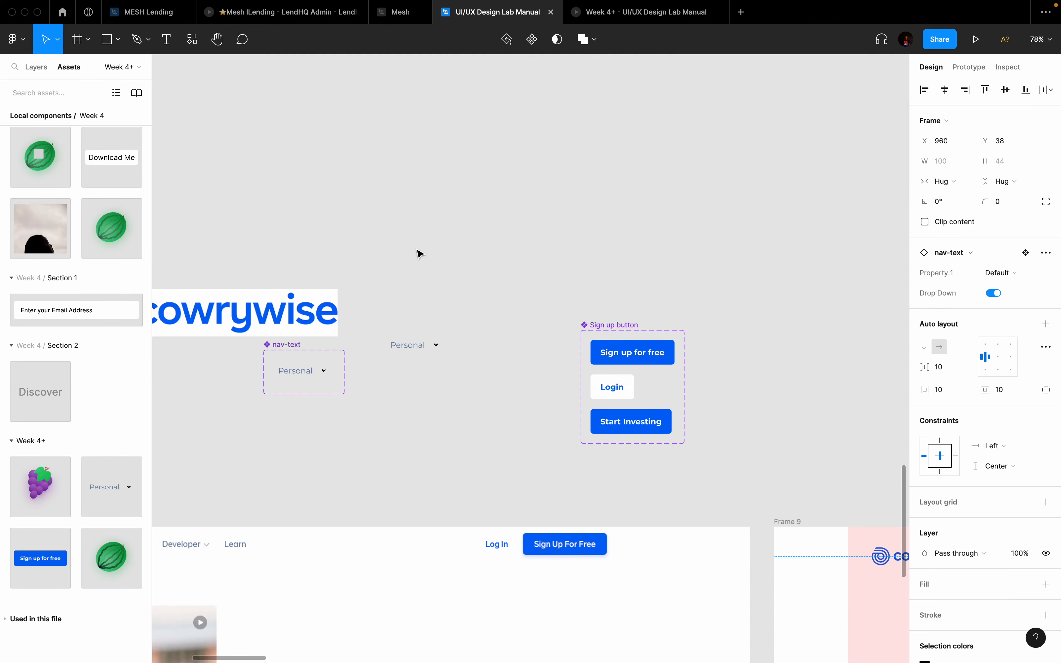
scroll(391, 391, "down", 5)
scroll(391, 391, "right", 5)
scroll(391, 391, "up", 2)
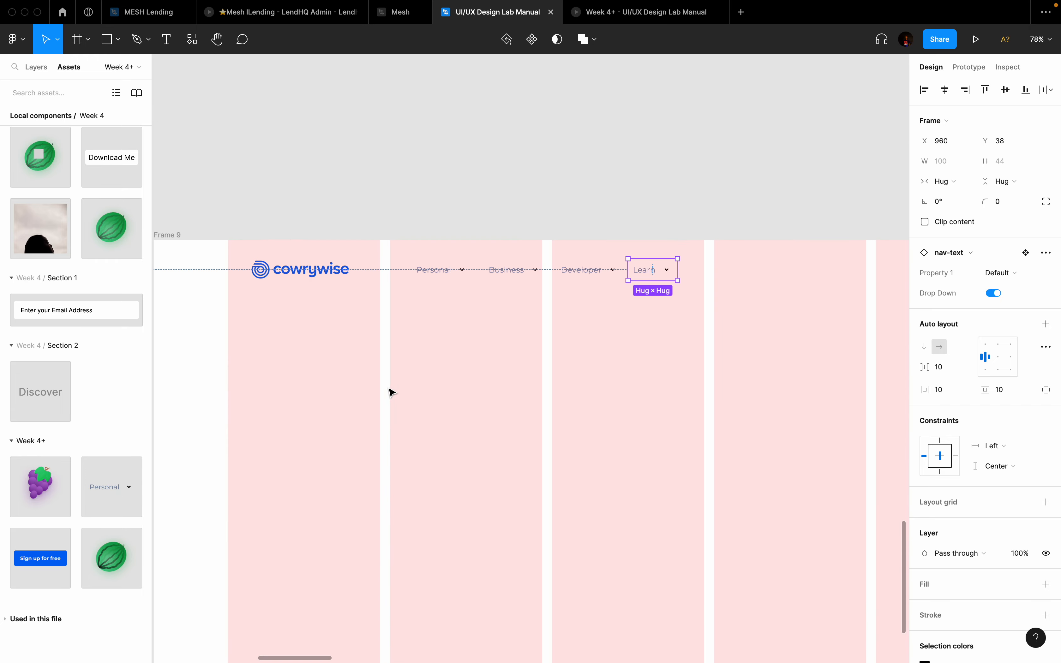
scroll(634, 359, "up", 5)
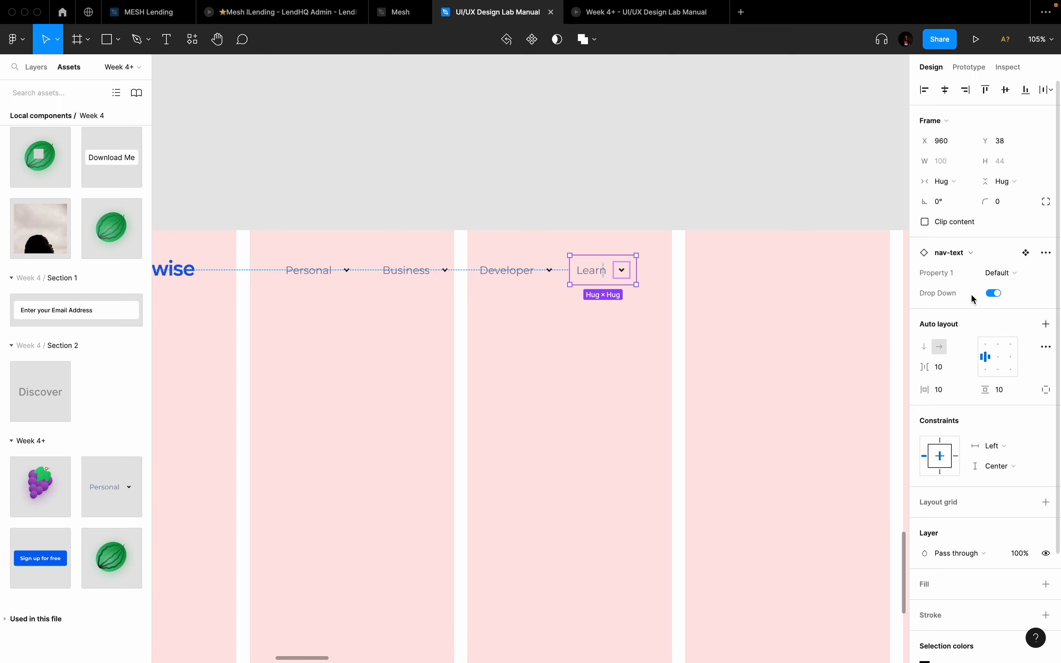
left_click(994, 293)
Step: Select the Learn nav item and hide Frame 9's column layout grids
left_click(678, 390)
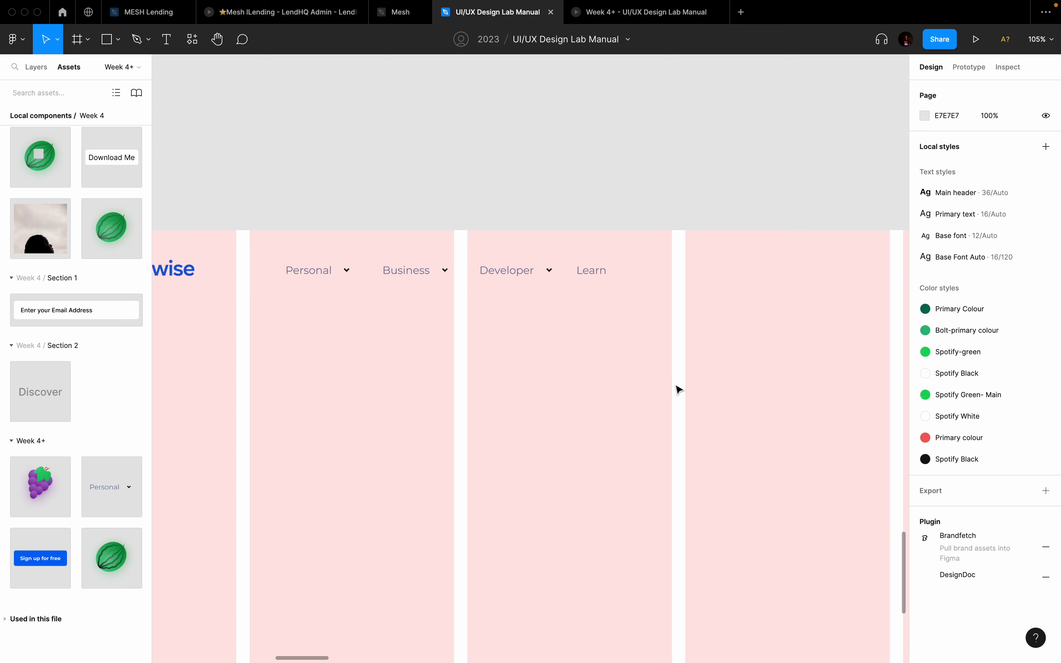
scroll(575, 332, "left", 3)
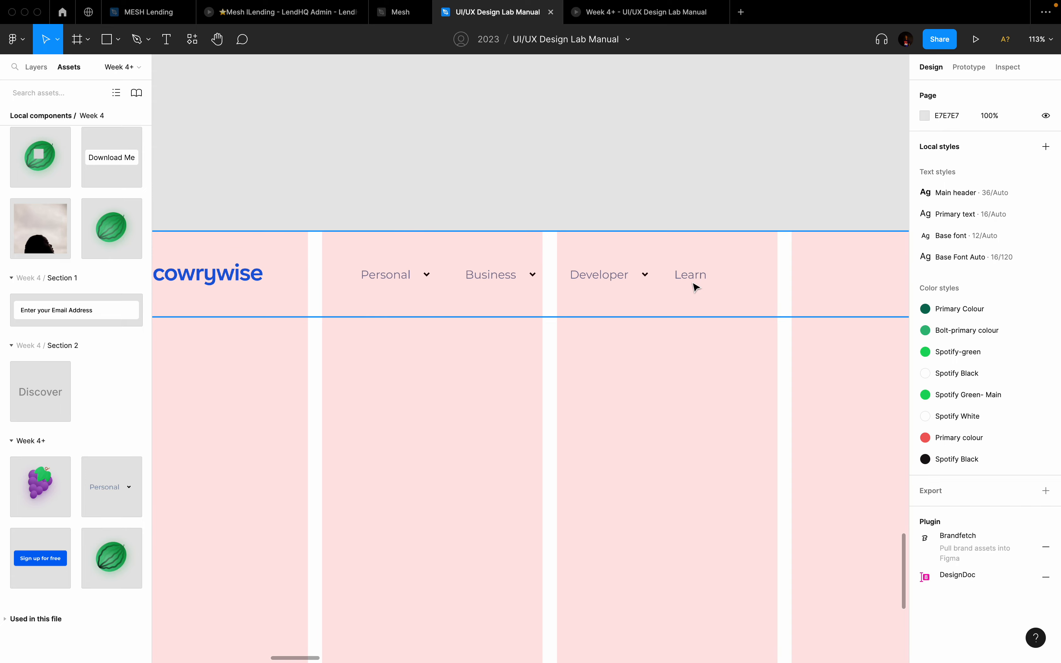
left_click(694, 287)
key("ctrl+g")
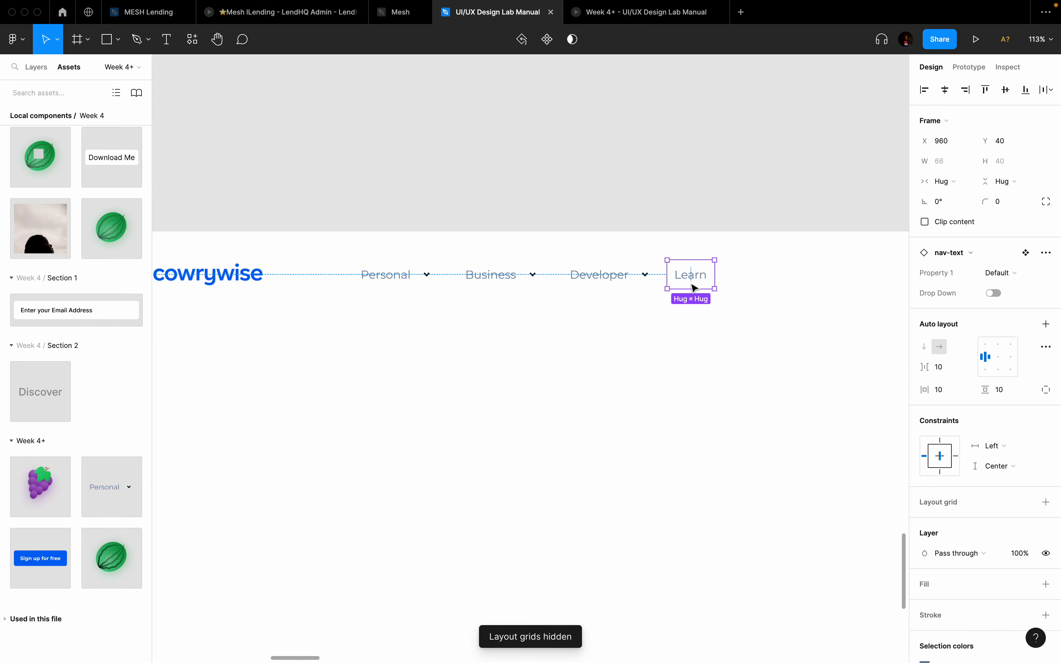
Step: Wrap Personal, Business, Developer and Learn in a horizontal auto layout row with 10 spacing
left_click(631, 281, "shift")
left_click(504, 282, "shift")
left_click(396, 282, "shift")
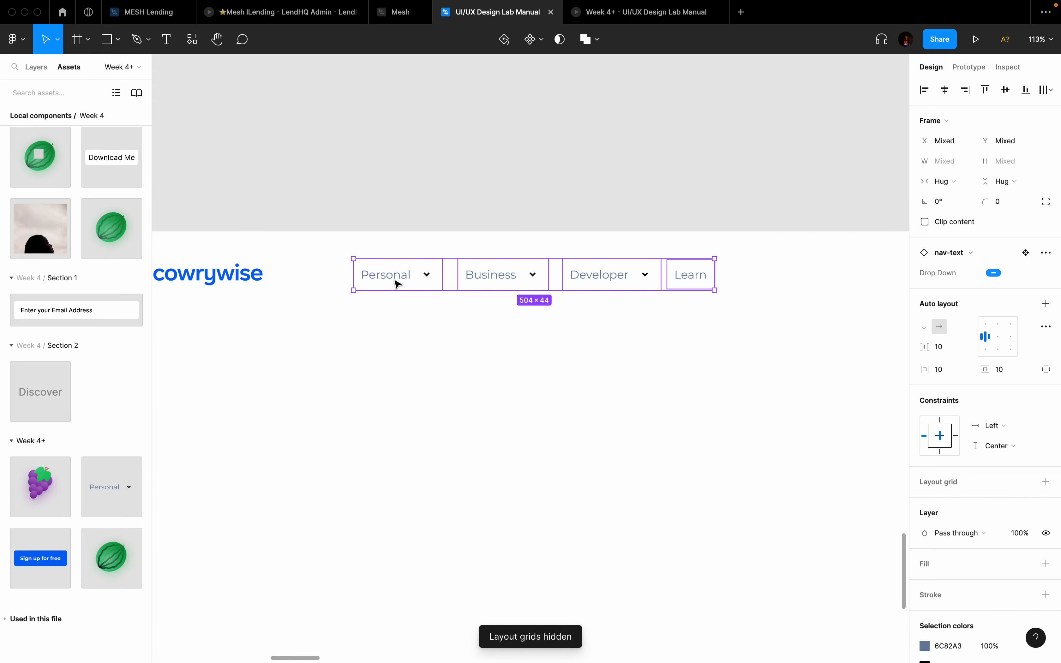
key("shift+a")
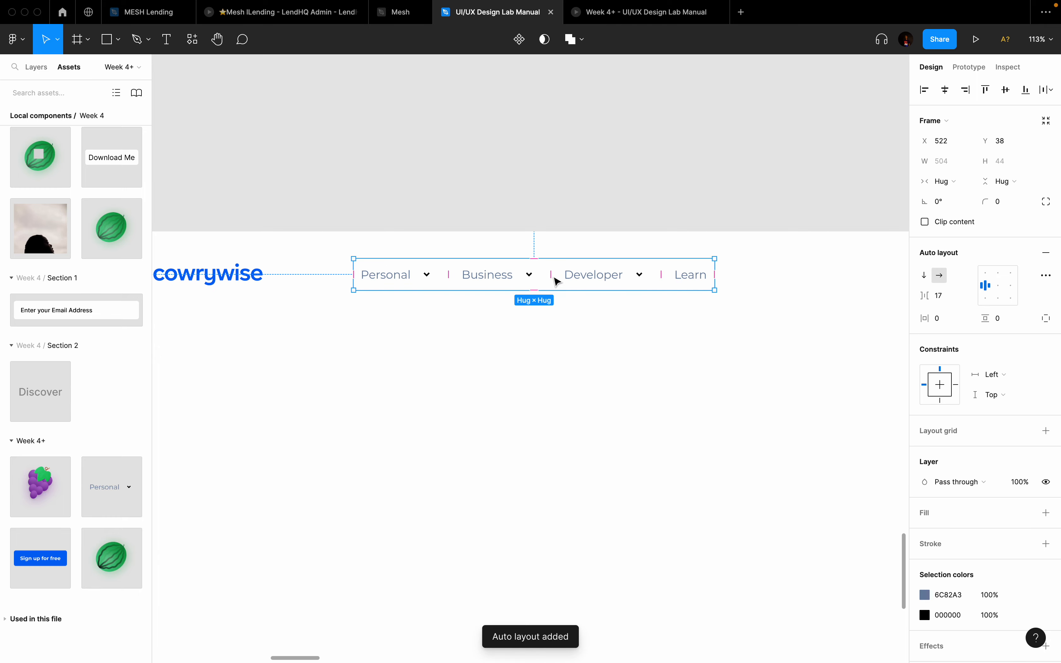
mouse_move(561, 274)
left_mouse_down()
mouse_move(594, 276)
mouse_move(547, 277)
mouse_move(613, 280)
mouse_move(547, 274)
left_mouse_up()
key("ctrl+z")
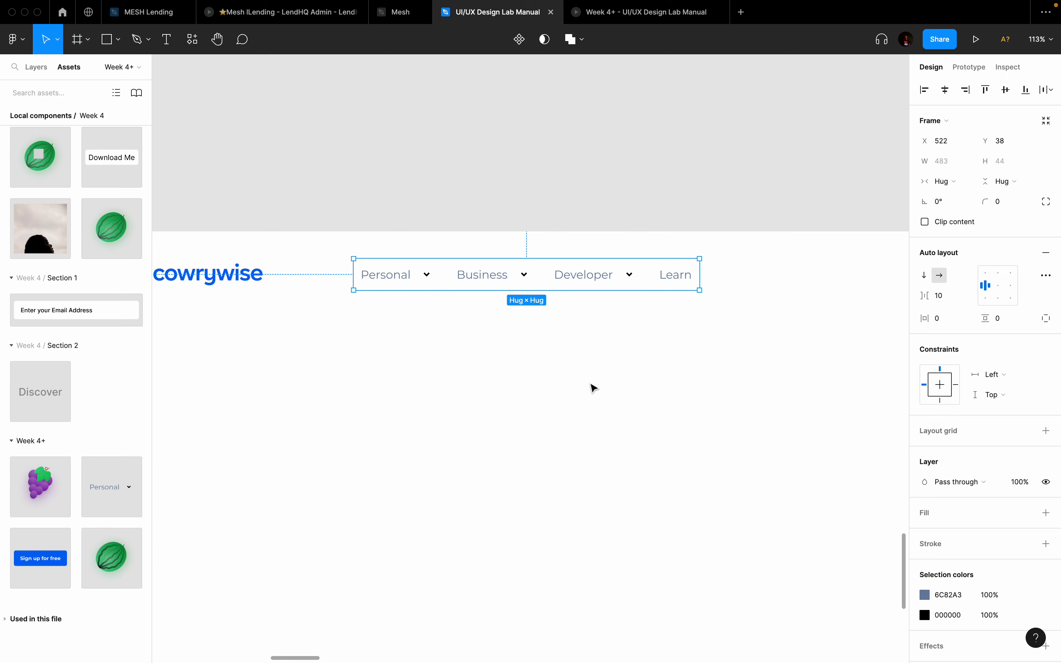
left_click(591, 386)
scroll(592, 386, "down", 5)
scroll(591, 386, "down", 2)
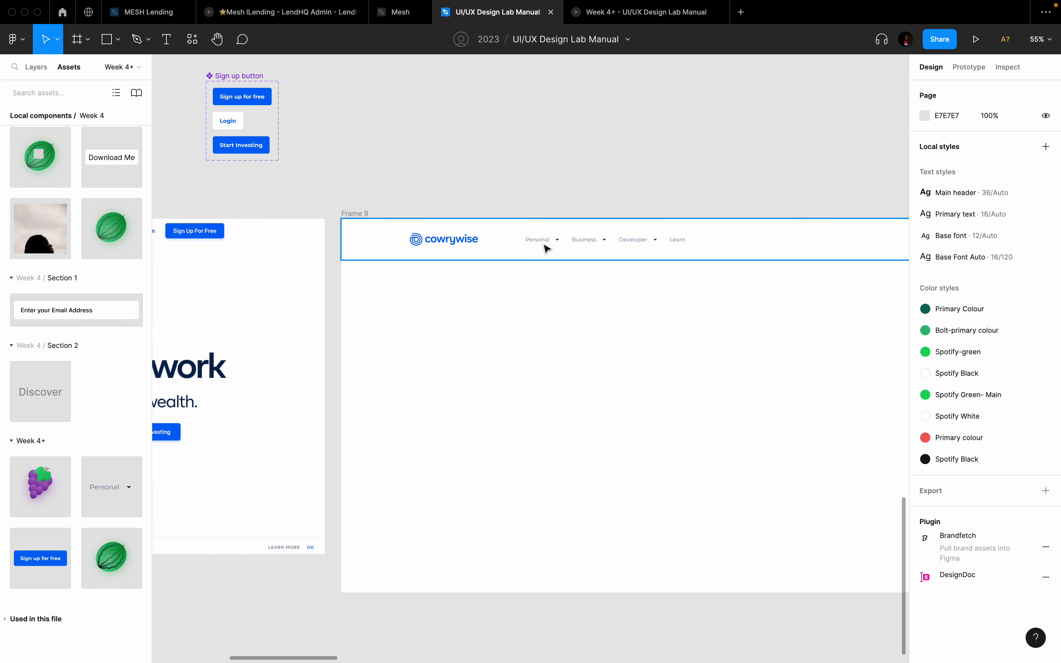
Step: Draw a 241×78 grey (D9D9D9) rectangle on the canvas above Frame 9
scroll(546, 246, "down", 3)
scroll(545, 246, "left", 5)
scroll(525, 245, "up", 2)
scroll(525, 247, "up", 2)
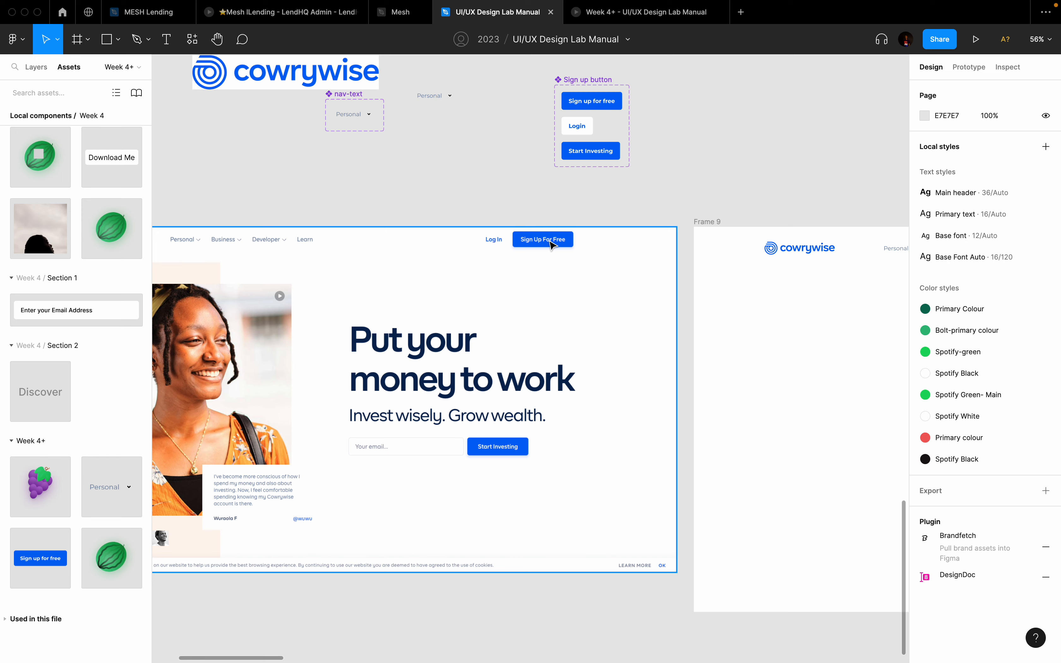
scroll(551, 245, "up", 3)
scroll(552, 244, "up", 2)
scroll(553, 245, "right", 3)
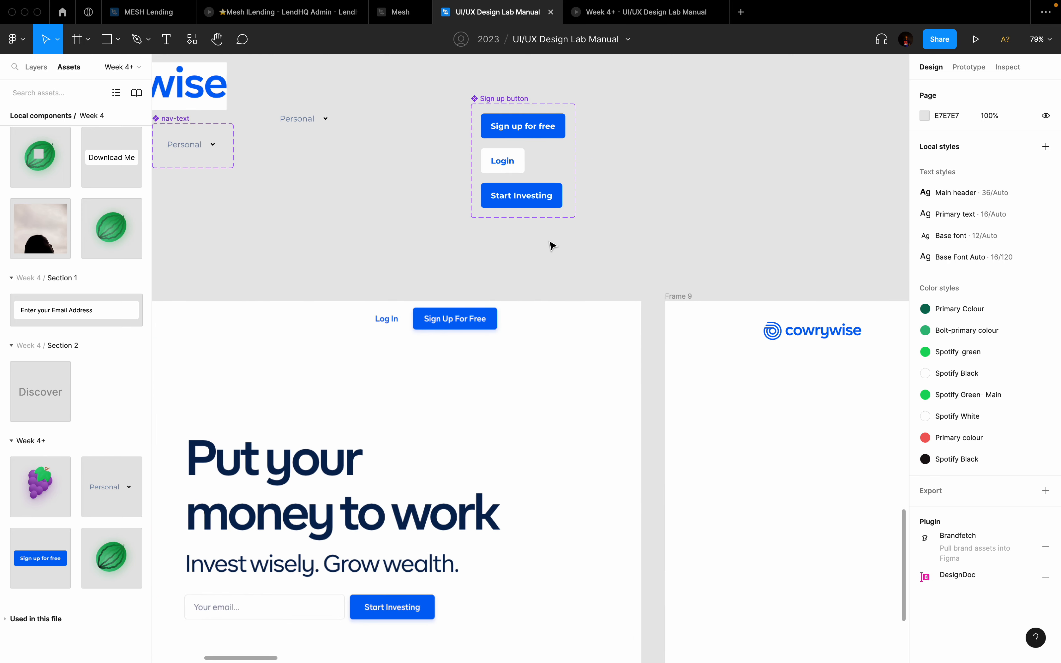
scroll(552, 245, "right", 2)
scroll(551, 245, "up", 1)
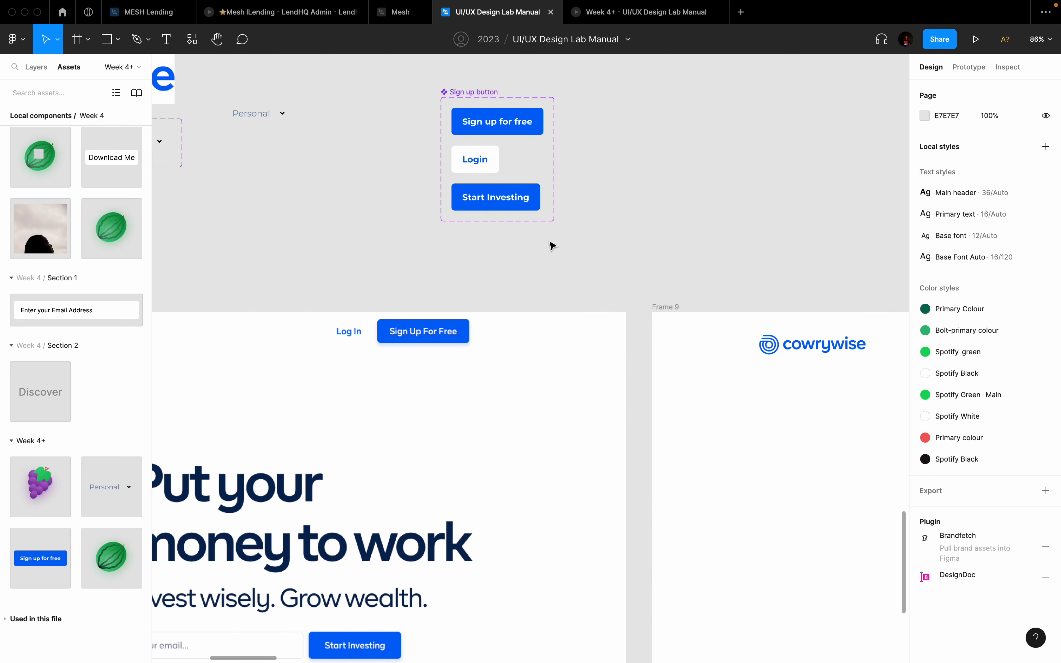
key("f")
key("r")
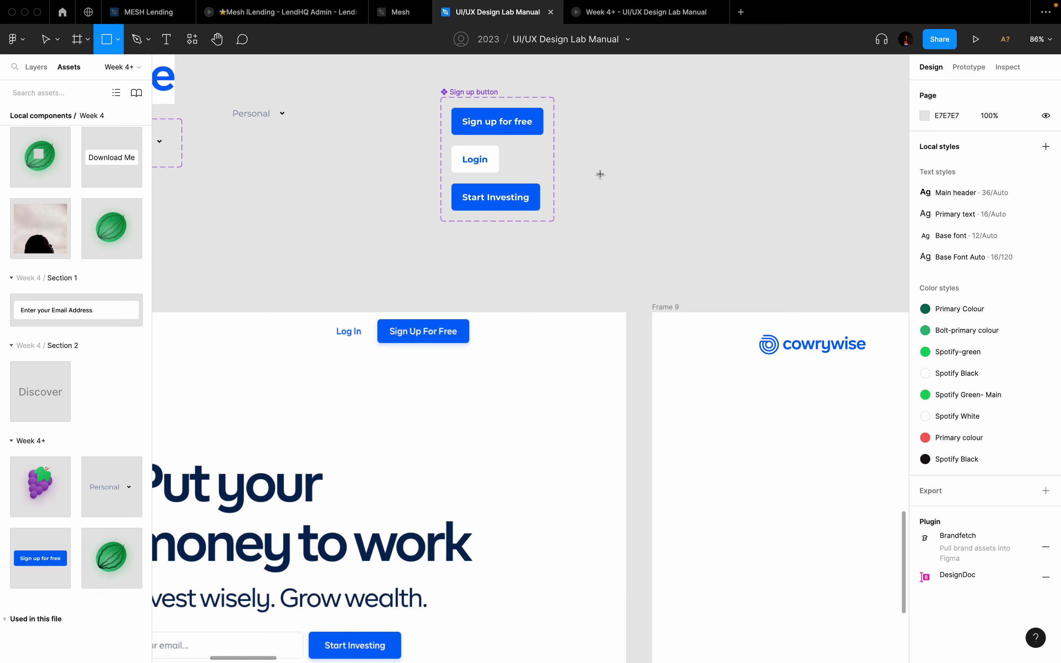
mouse_move(599, 174)
left_mouse_down()
mouse_move(715, 223)
mouse_move(732, 215)
left_mouse_up()
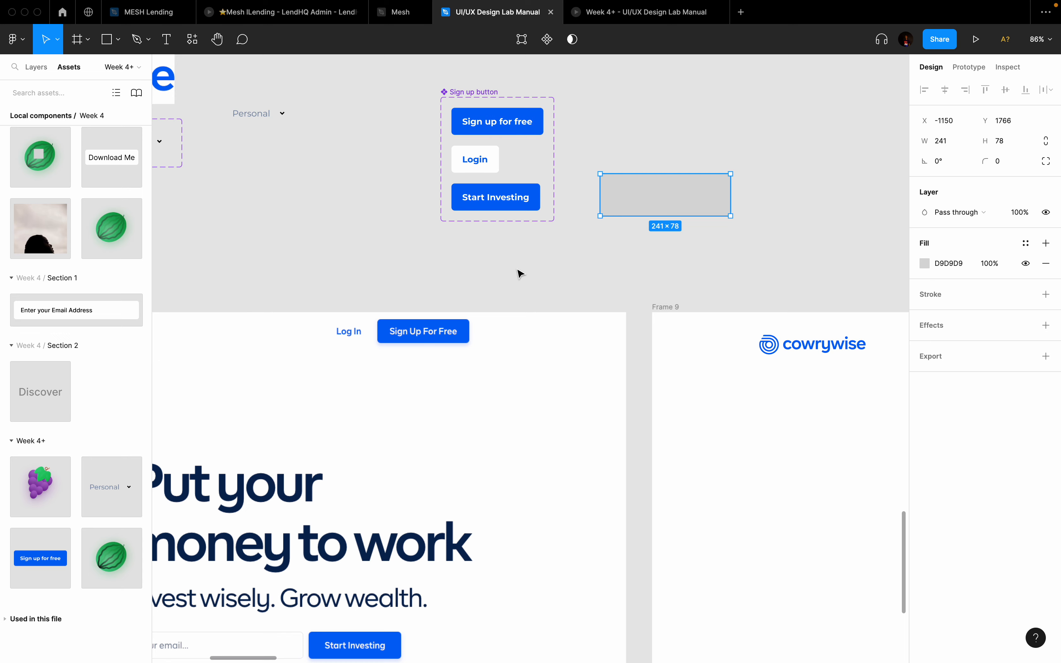
Step: Show Frame 9's column layout grid again
scroll(519, 274, "down", 3)
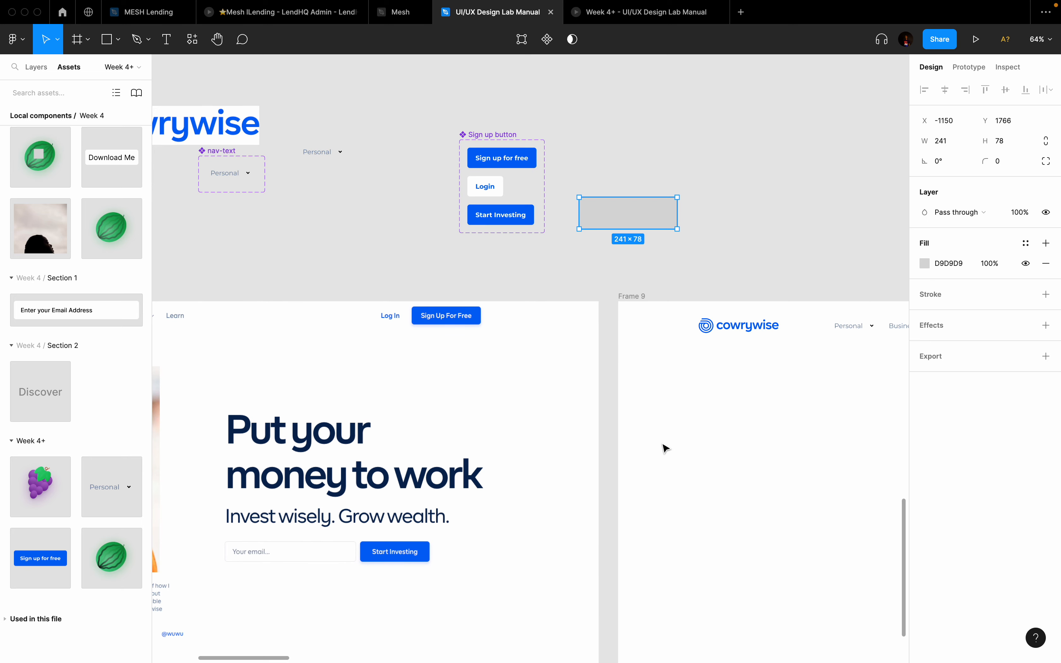
scroll(664, 447, "right", 15)
scroll(664, 448, "down", 3)
scroll(665, 447, "left", 4)
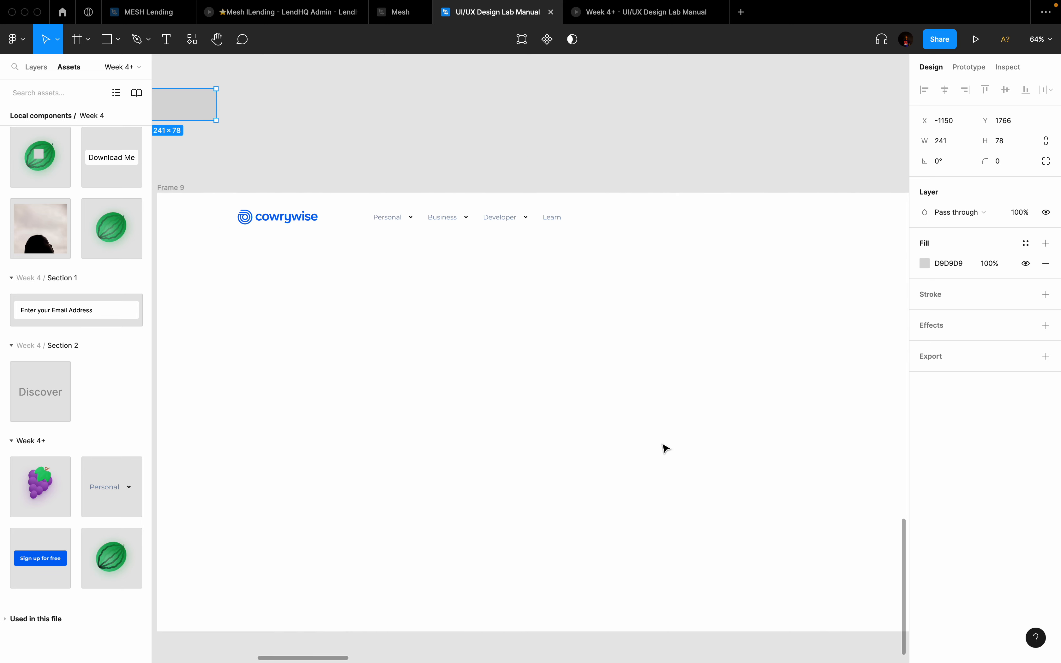
key("ctrl+shift+4")
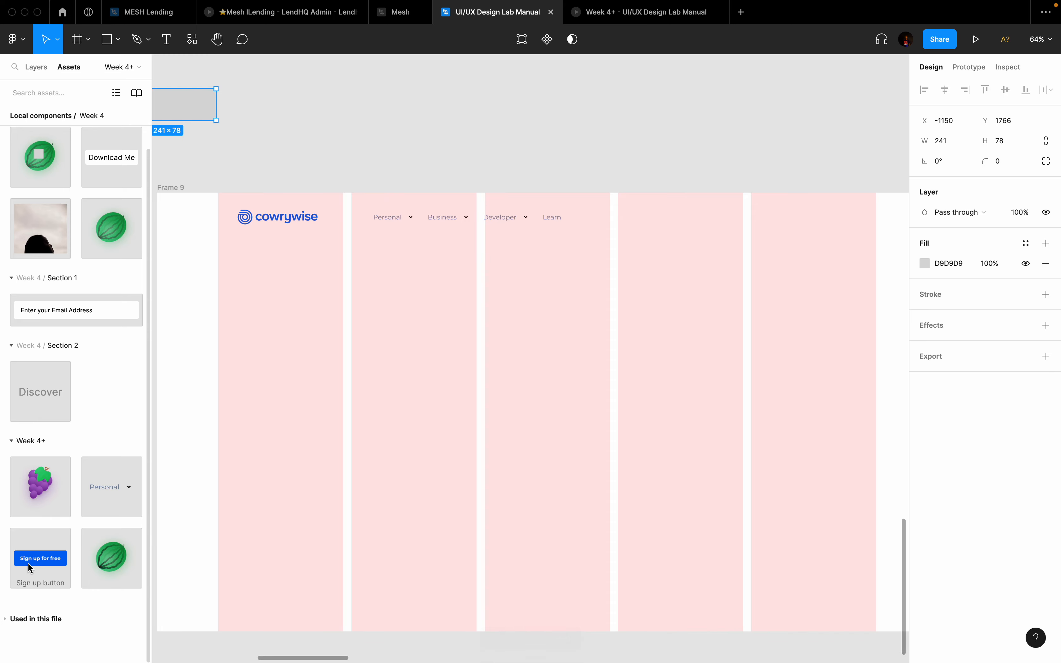
Step: Place a Sign up for free button from Assets into Frame 9's header, vertically centred
left_click_drag(34, 563, 768, 219)
scroll(768, 219, "down", 2)
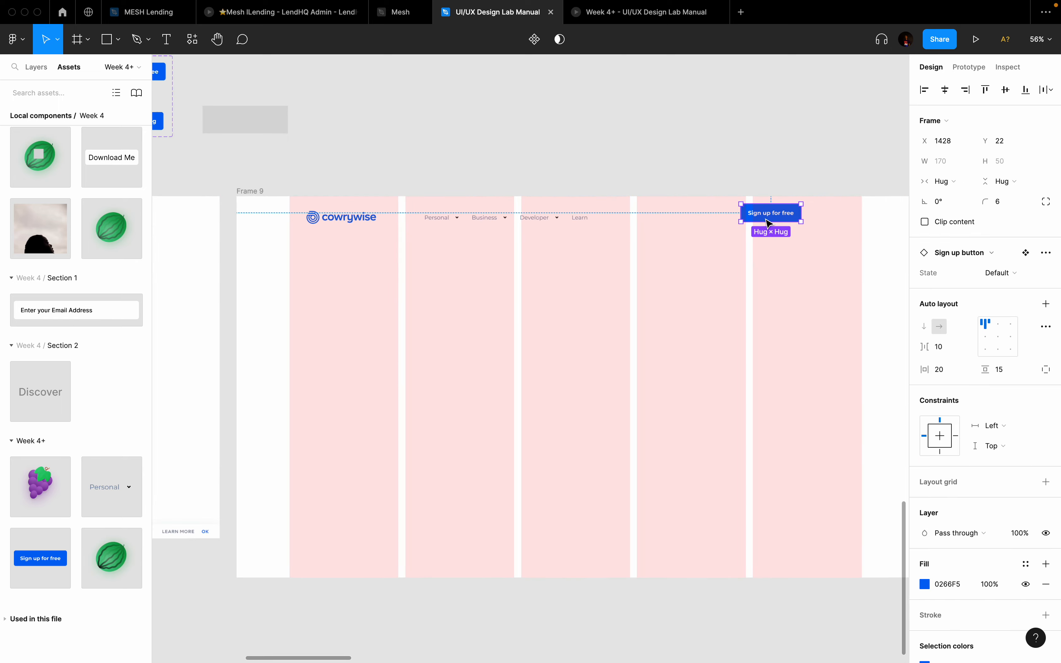
left_click(1006, 91)
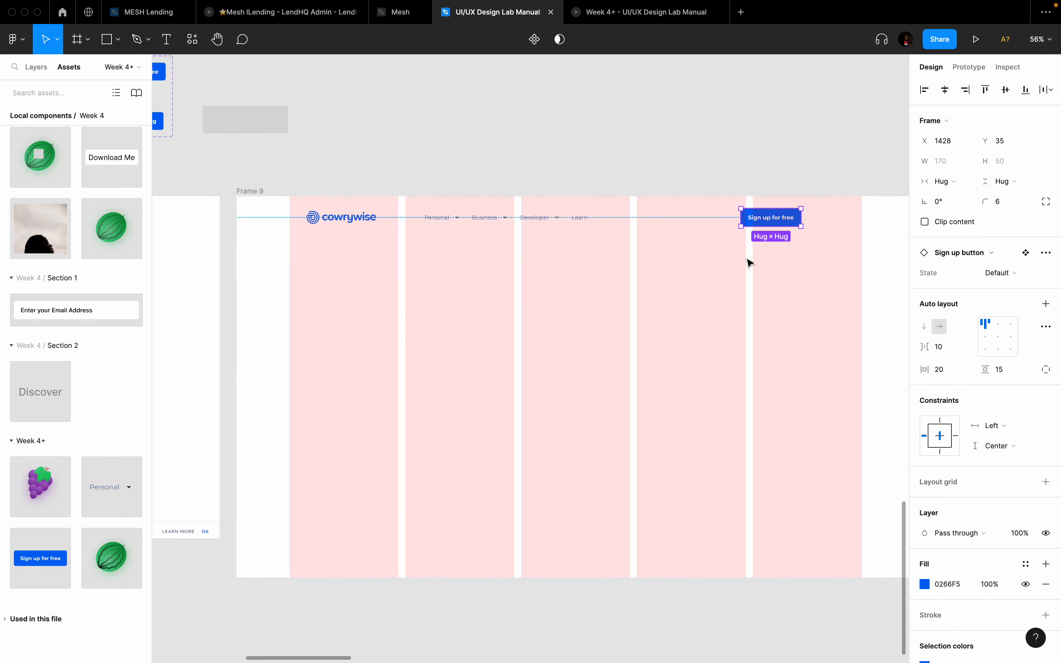
scroll(744, 263, "down", 1)
scroll(790, 227, "up", 3)
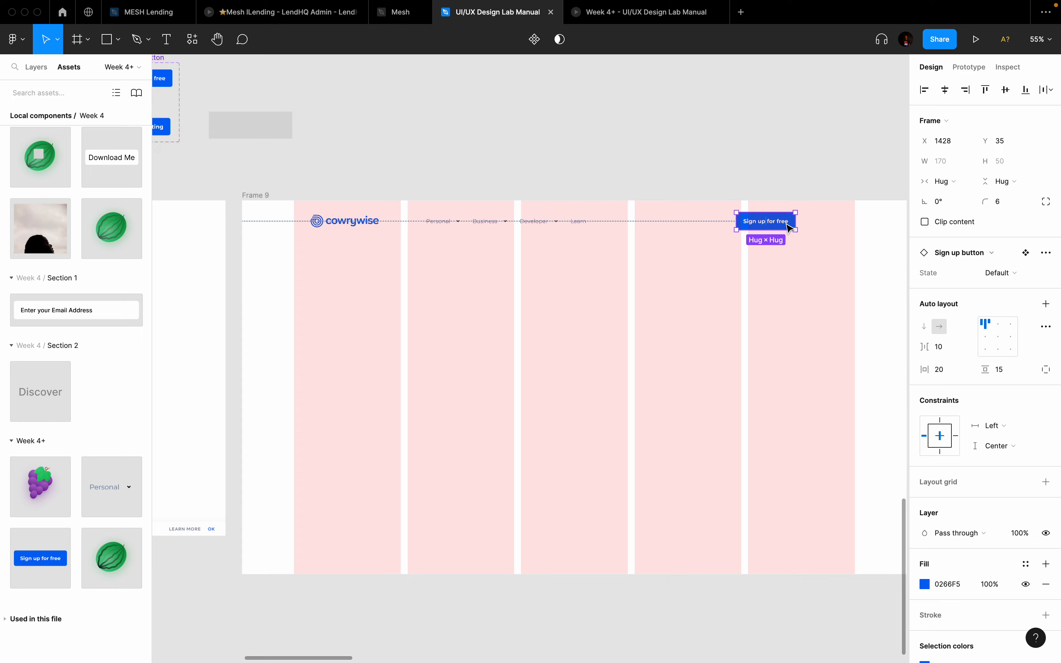
Step: Move the Sign up button to the header's right end at X 1600, Y 35
left_click_drag(774, 227, 851, 227)
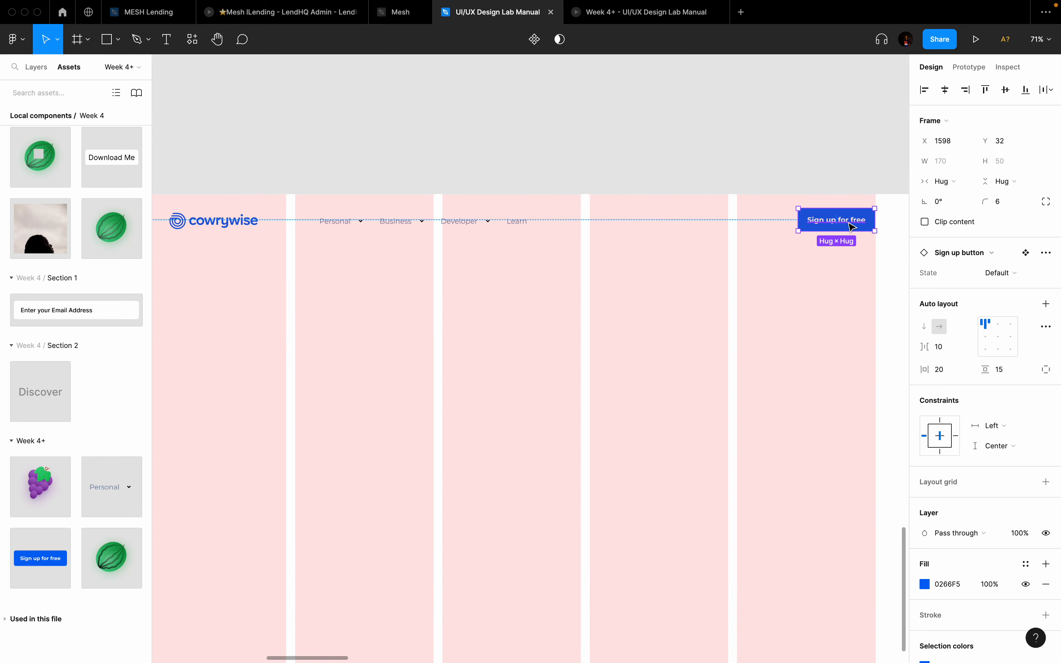
key("super+z")
scroll(850, 224, "up", 3)
scroll(849, 223, "right", 4)
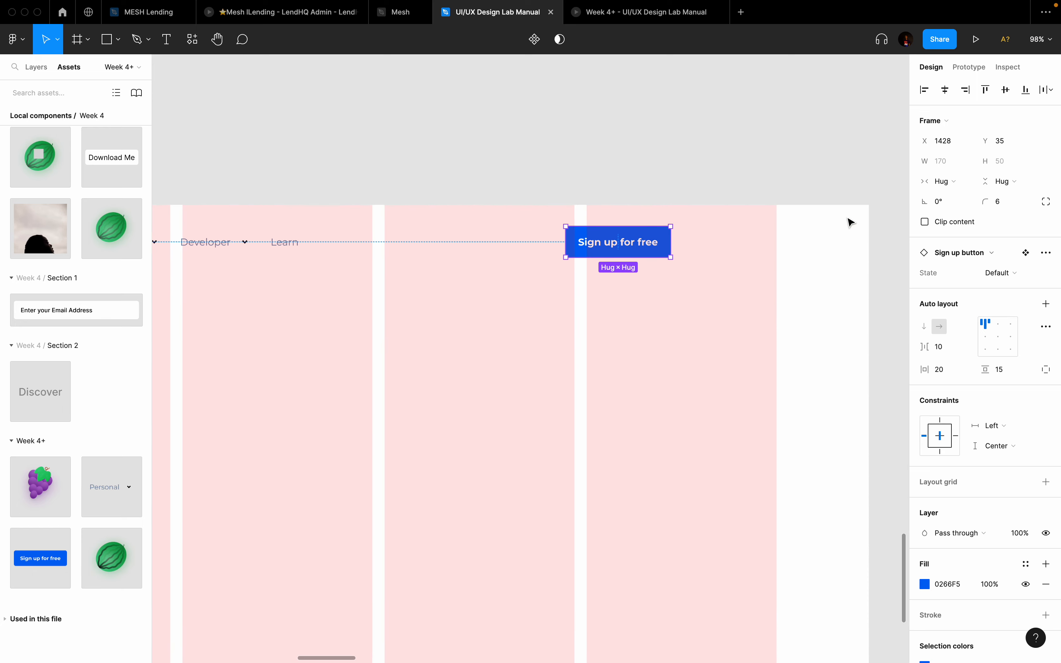
left_click_drag(604, 244, 716, 261)
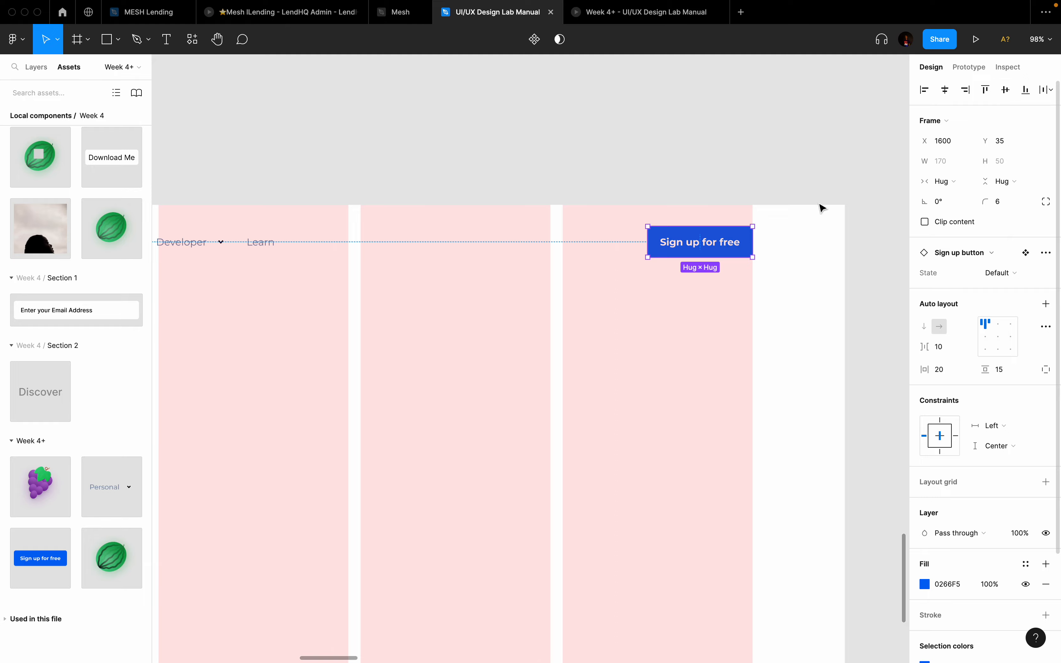
scroll(661, 358, "down", 5)
scroll(661, 357, "left", 10)
scroll(661, 358, "down", 1)
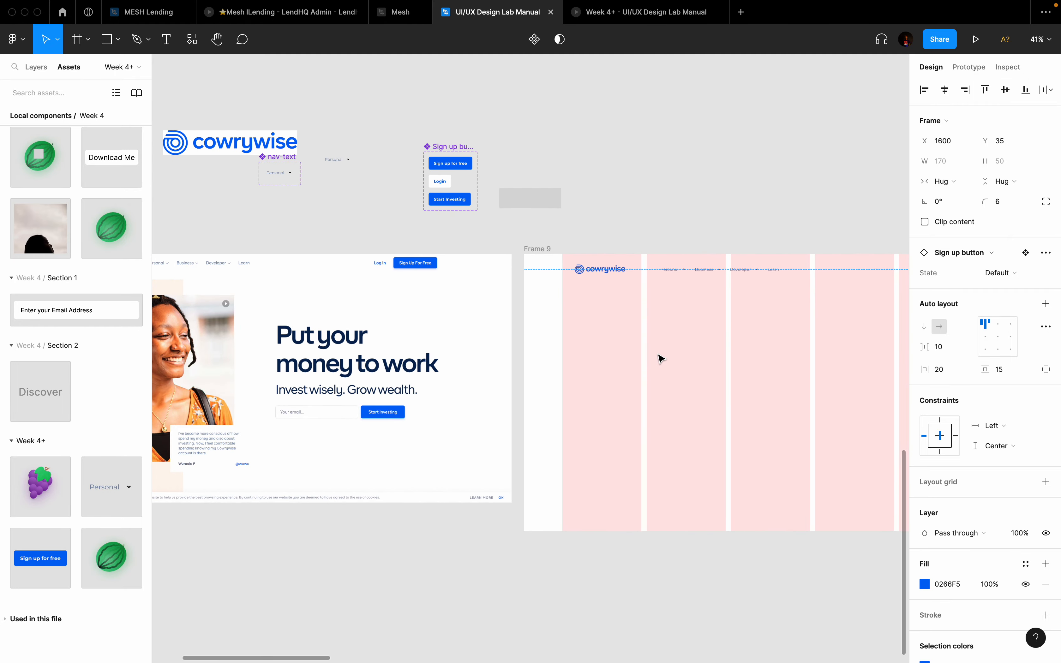
scroll(374, 294, "up", 4)
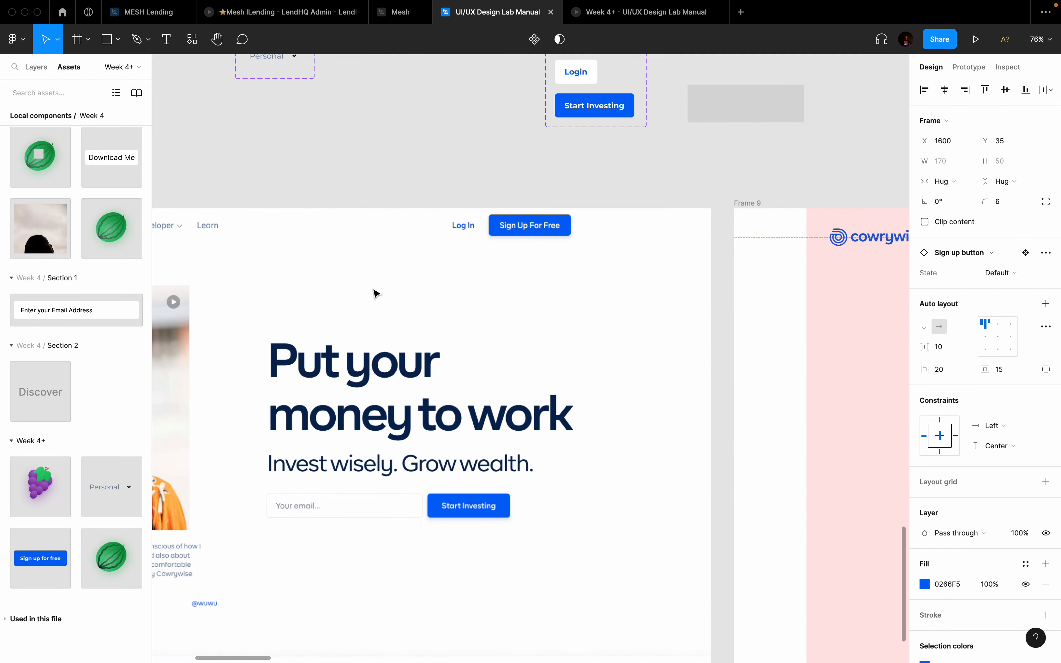
scroll(375, 294, "right", 20)
scroll(374, 294, "up", 3)
scroll(375, 294, "right", 3)
scroll(375, 294, "right", 5)
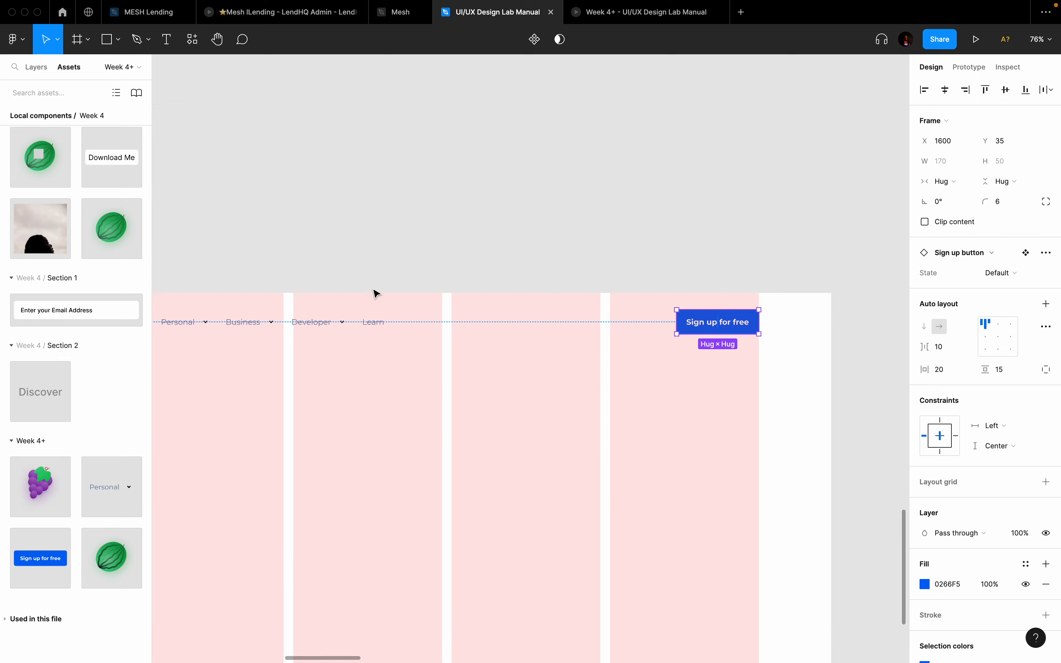
scroll(374, 294, "left", 7)
scroll(375, 294, "right", 5)
scroll(374, 294, "right", 2)
scroll(375, 294, "left", 5)
scroll(375, 294, "up", 2)
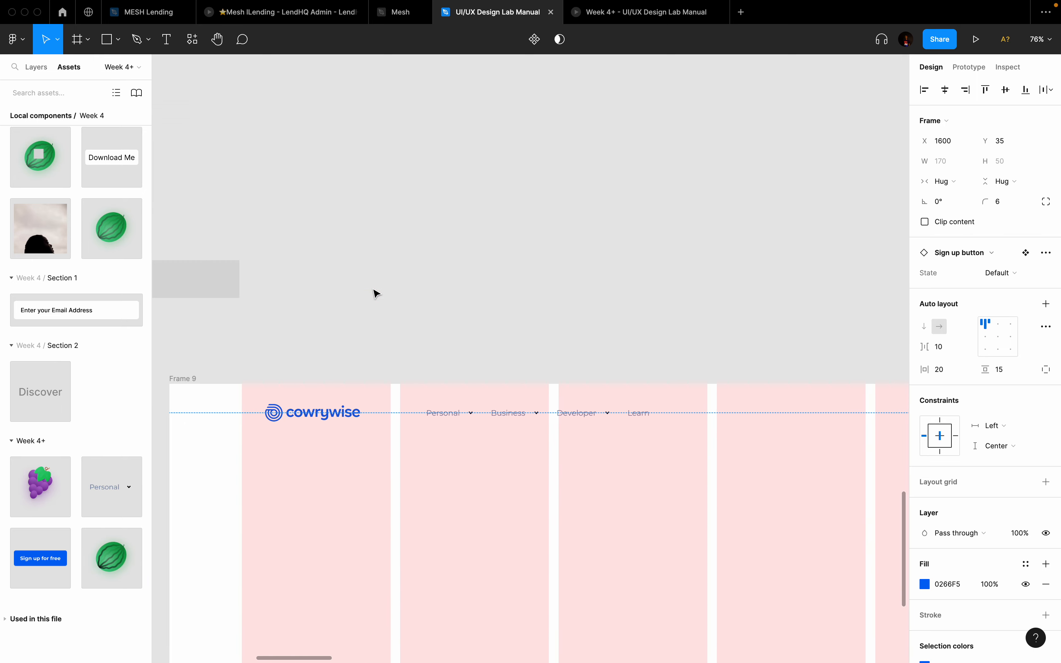
scroll(375, 294, "right", 3)
scroll(375, 294, "down", 1)
scroll(375, 294, "left", 10)
scroll(375, 294, "up", 1)
scroll(376, 293, "up", 1)
scroll(376, 294, "left", 1)
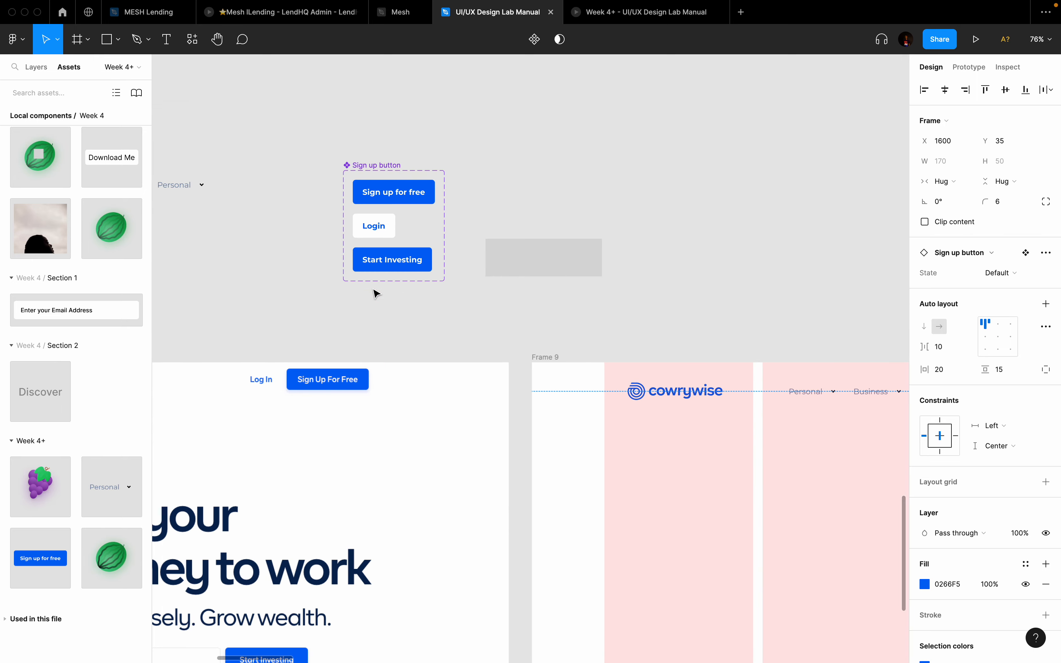
left_click(404, 194)
Step: Change the button label text to 'Buye Kenkey for me'
double_click(401, 190)
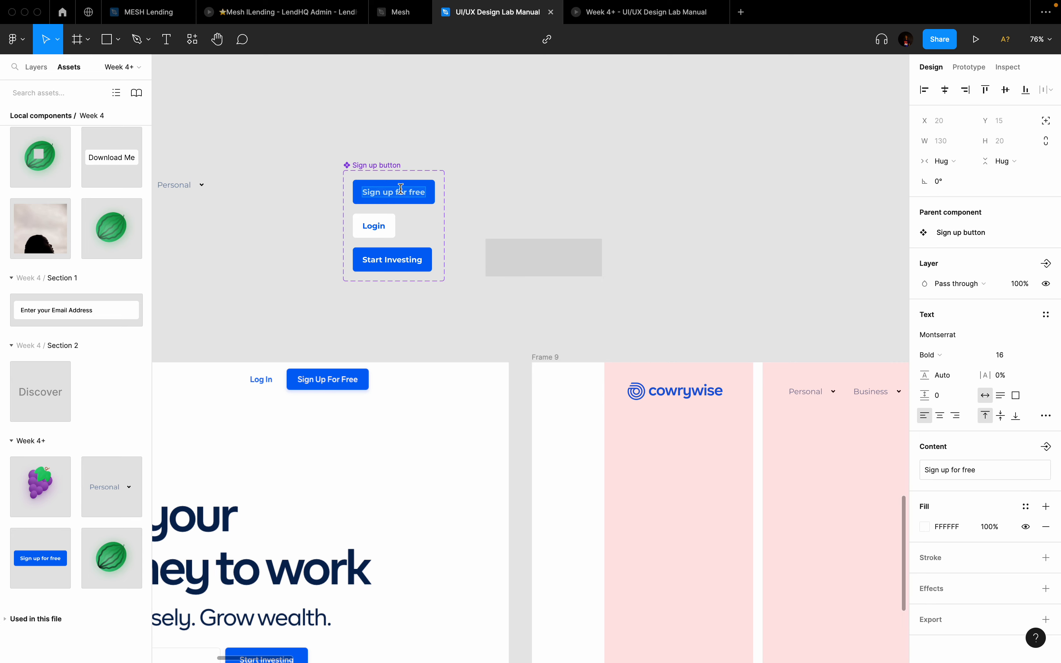
type("Buye ")
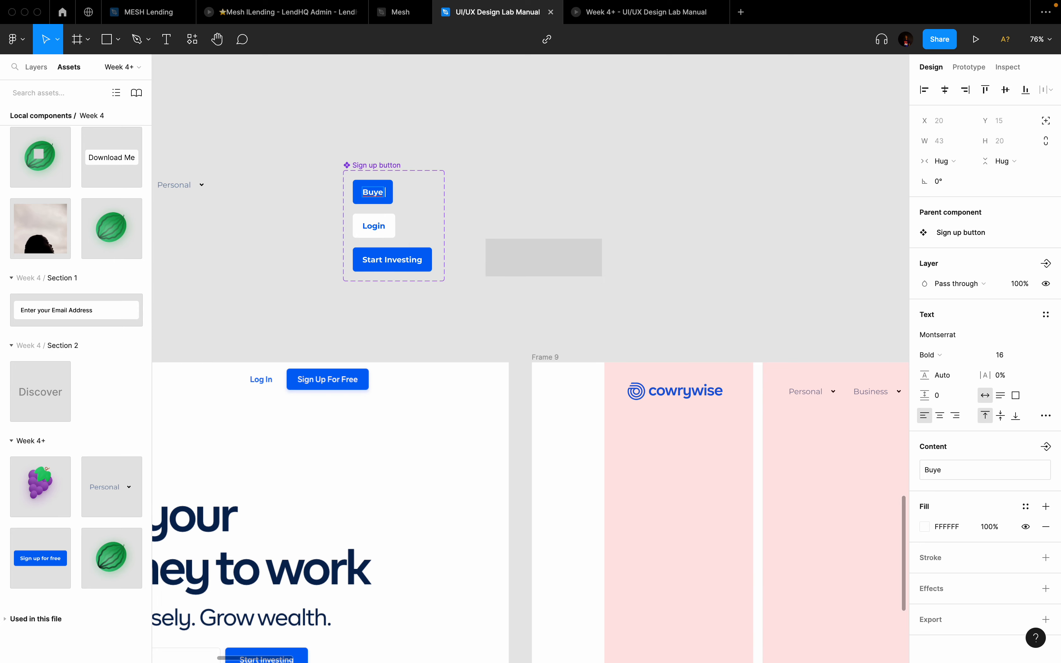
type("Kenk")
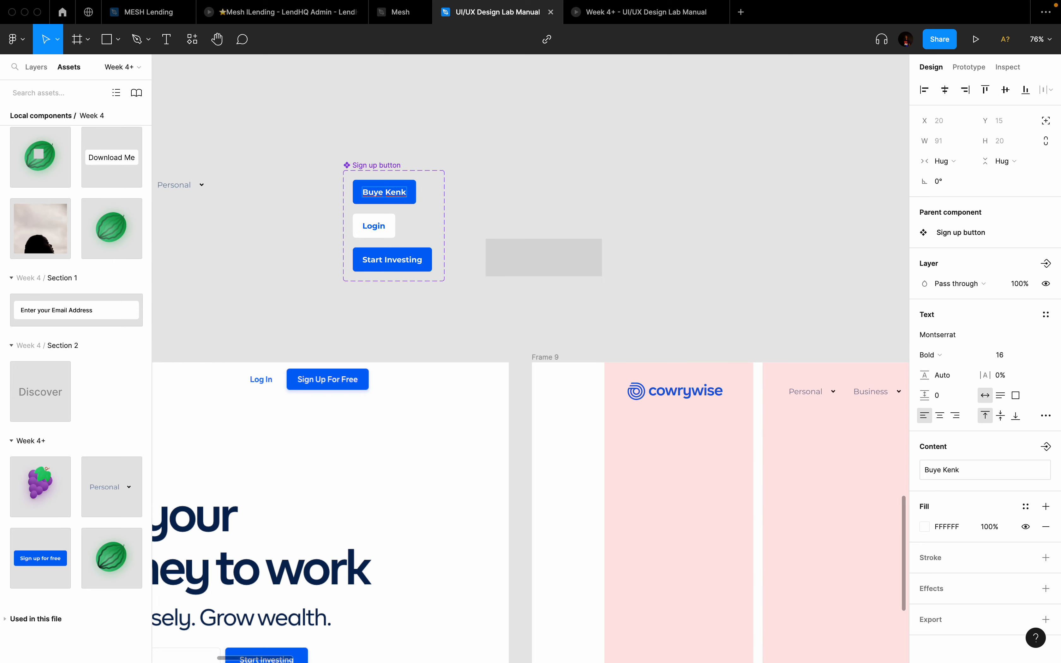
type("ey for me")
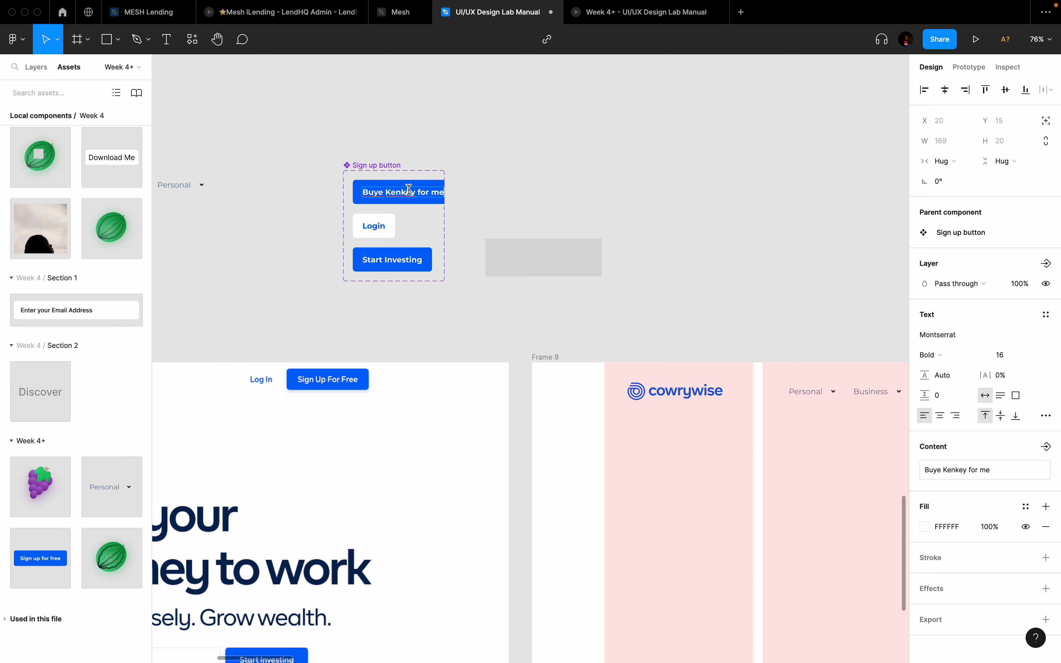
key("Escape")
Step: Undo the label change so the button reads 'Sign up for free' again
scroll(606, 187, "right", 10)
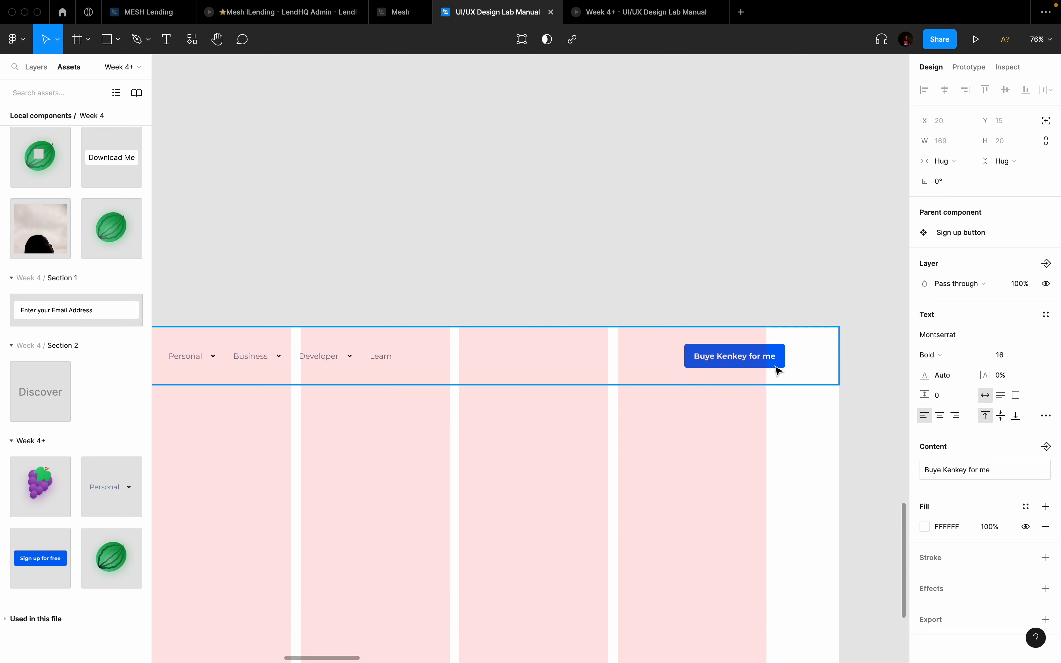
scroll(776, 370, "up", 5)
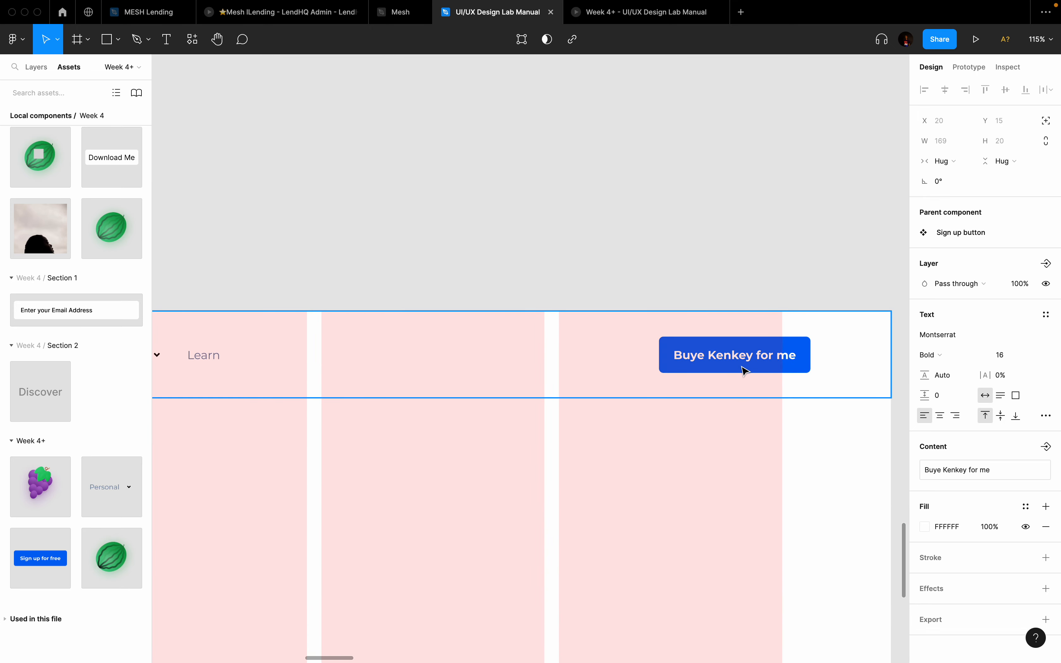
scroll(742, 368, "down", 12)
scroll(742, 368, "left", 3)
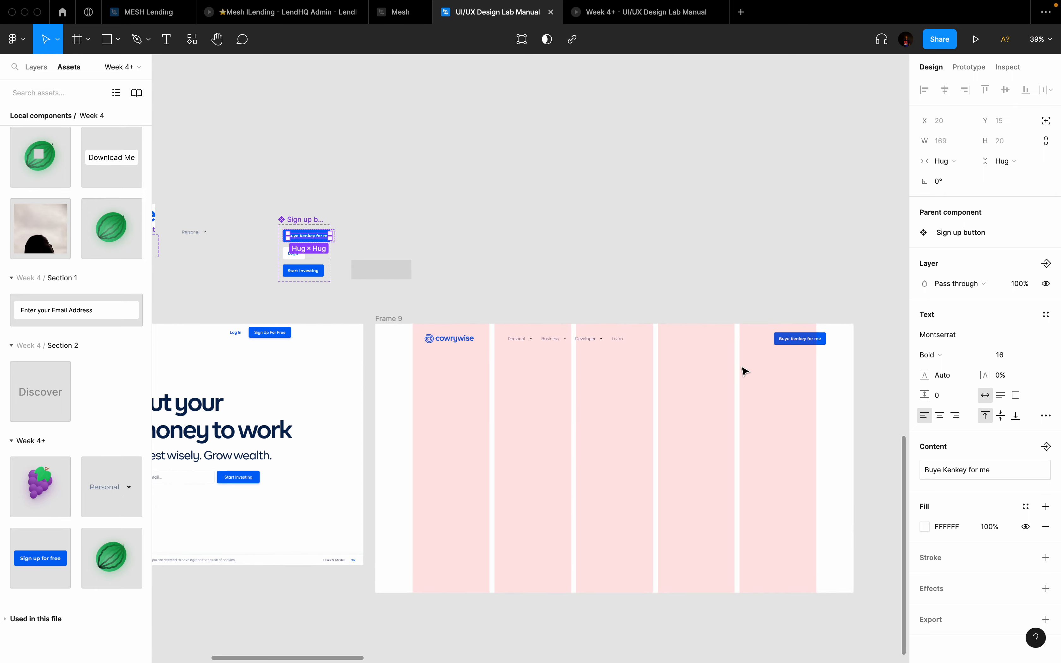
scroll(279, 214, "up", 6)
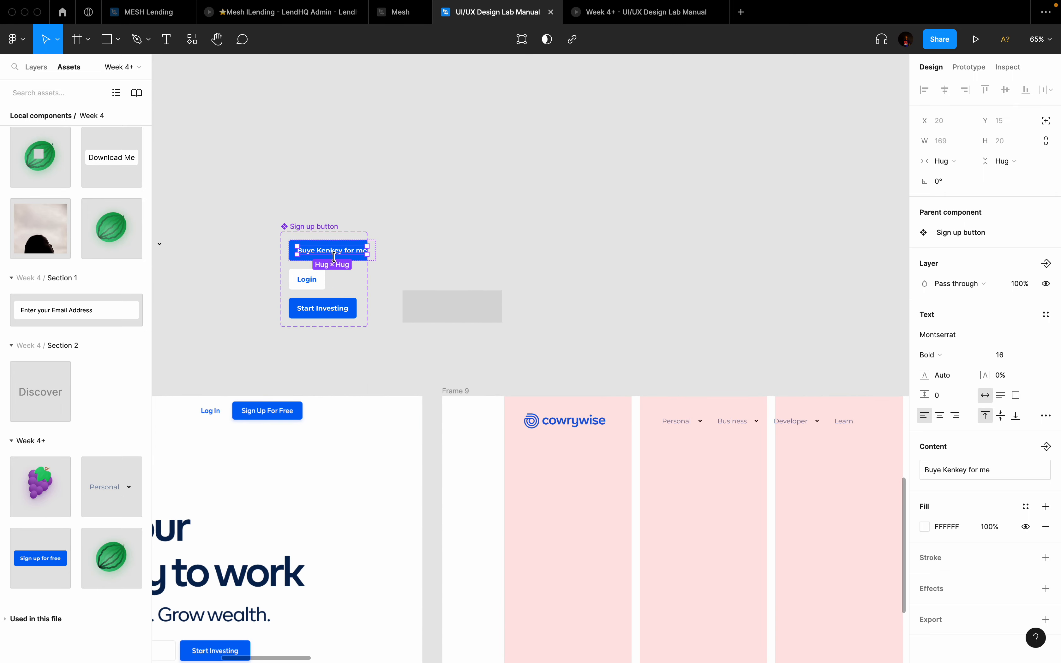
scroll(550, 366, "down", 2)
scroll(550, 367, "right", 6)
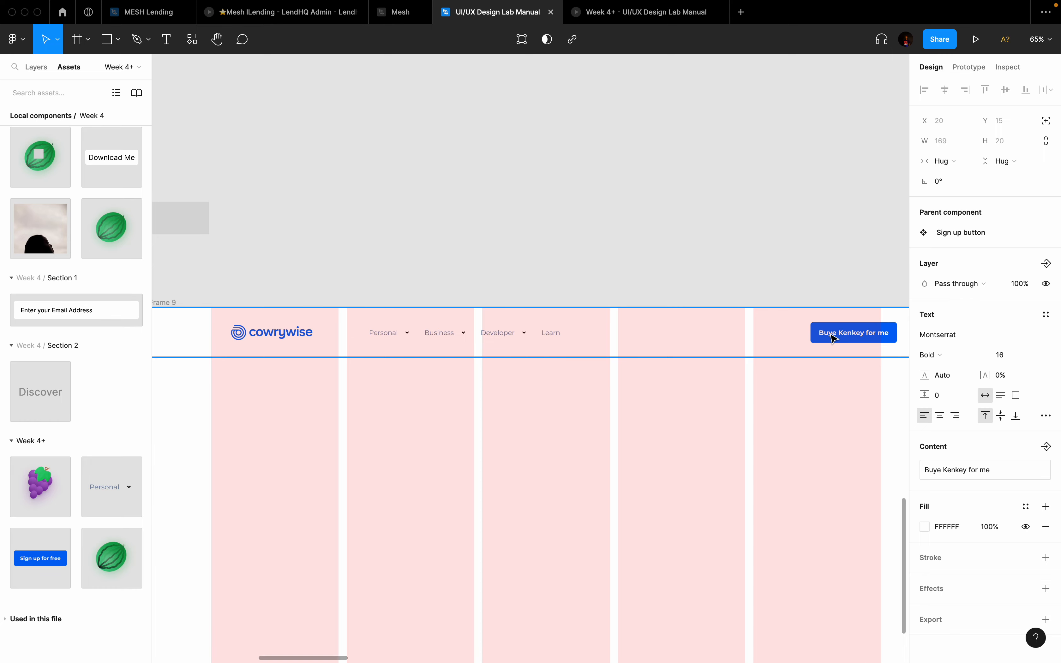
scroll(835, 333, "up", 5)
scroll(836, 332, "left", 10)
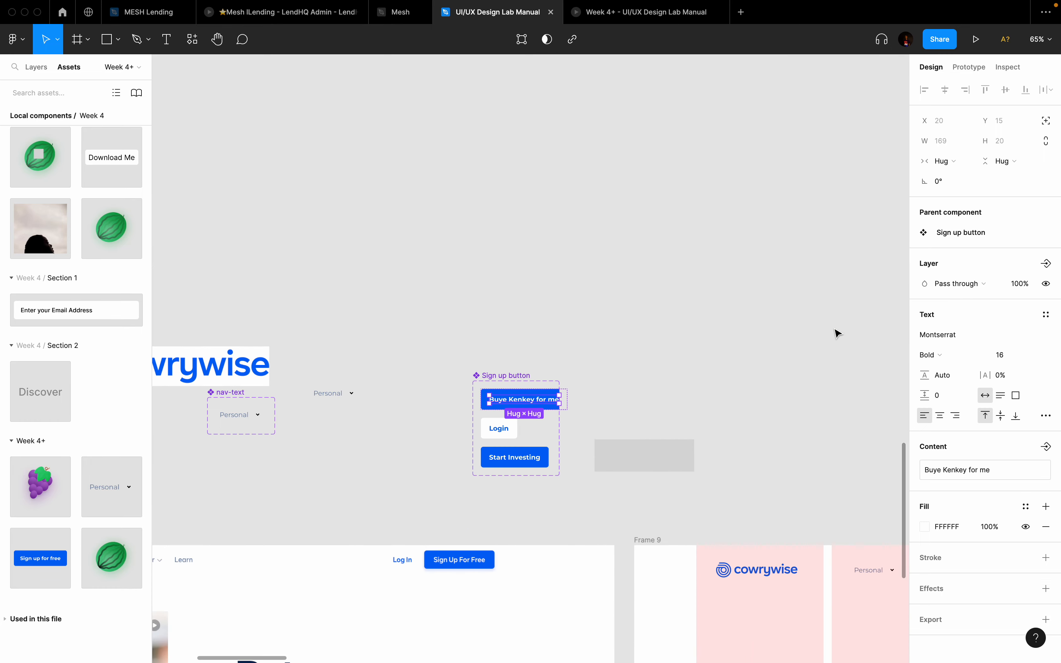
key("super+z")
key("super+z")
key("super+z")
key("super+z")
key("super+z")
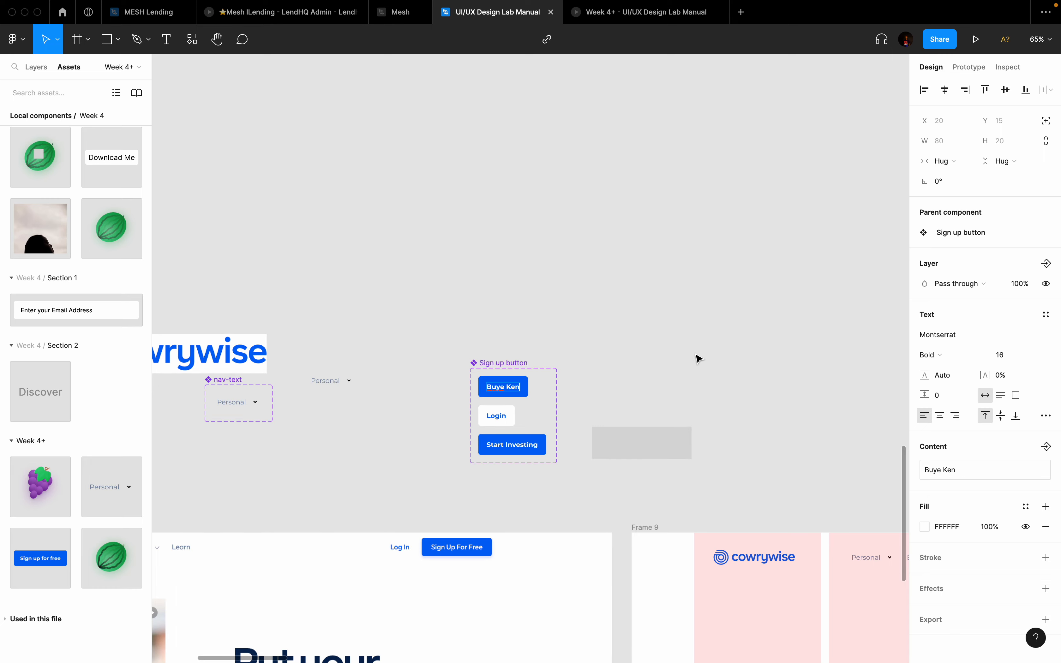
left_click(699, 361)
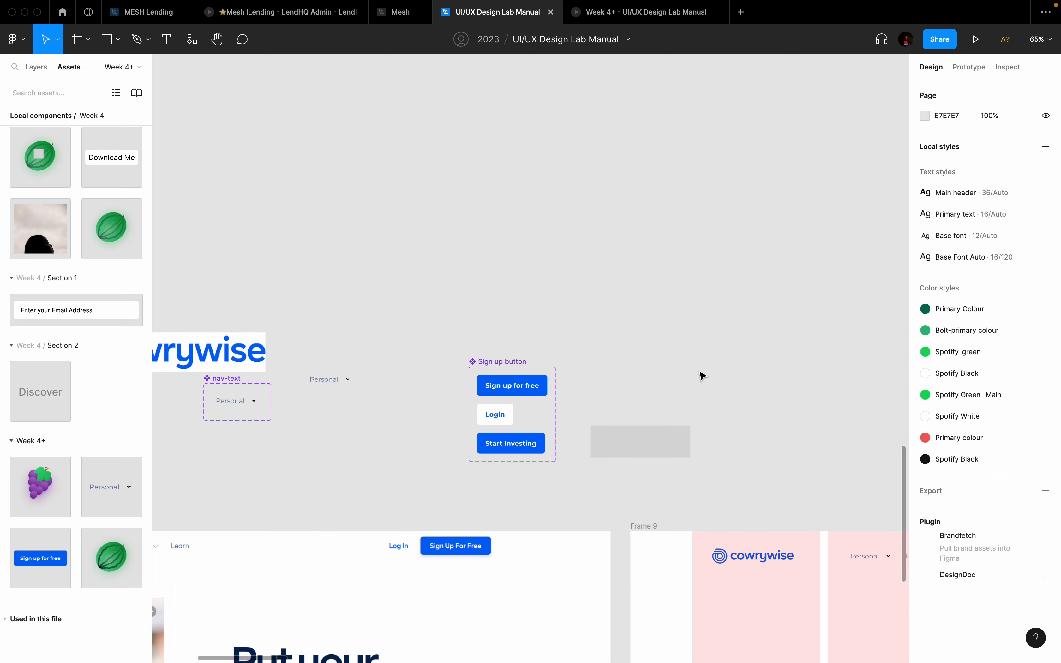
scroll(700, 373, "down", 5)
scroll(701, 373, "right", 3)
scroll(294, 246, "up", 5)
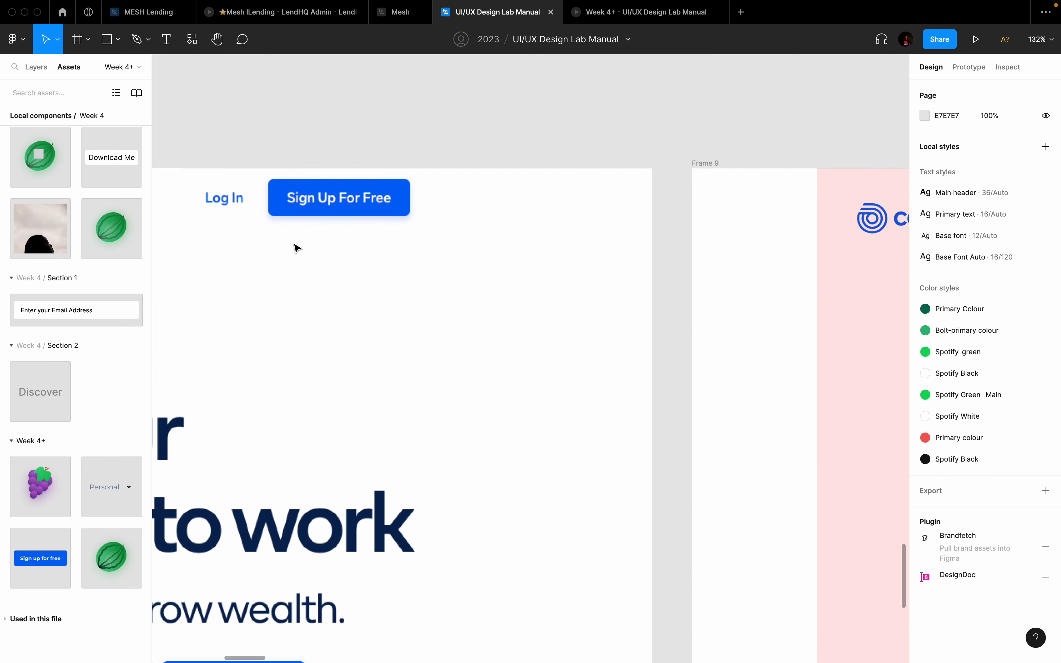
scroll(353, 180, "up", 3)
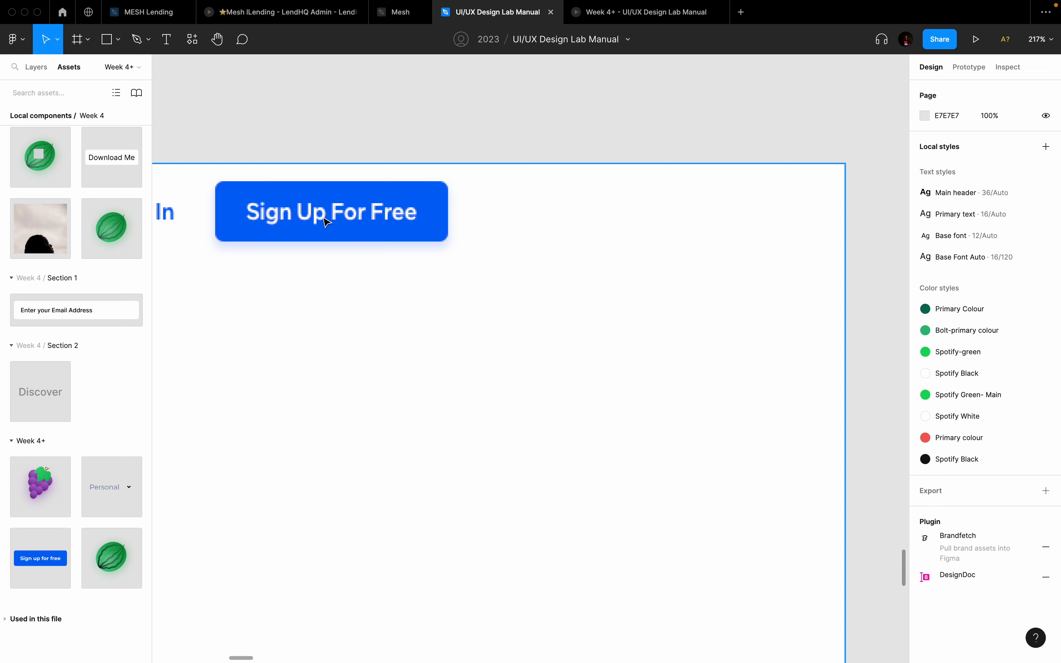
scroll(335, 220, "up", 15)
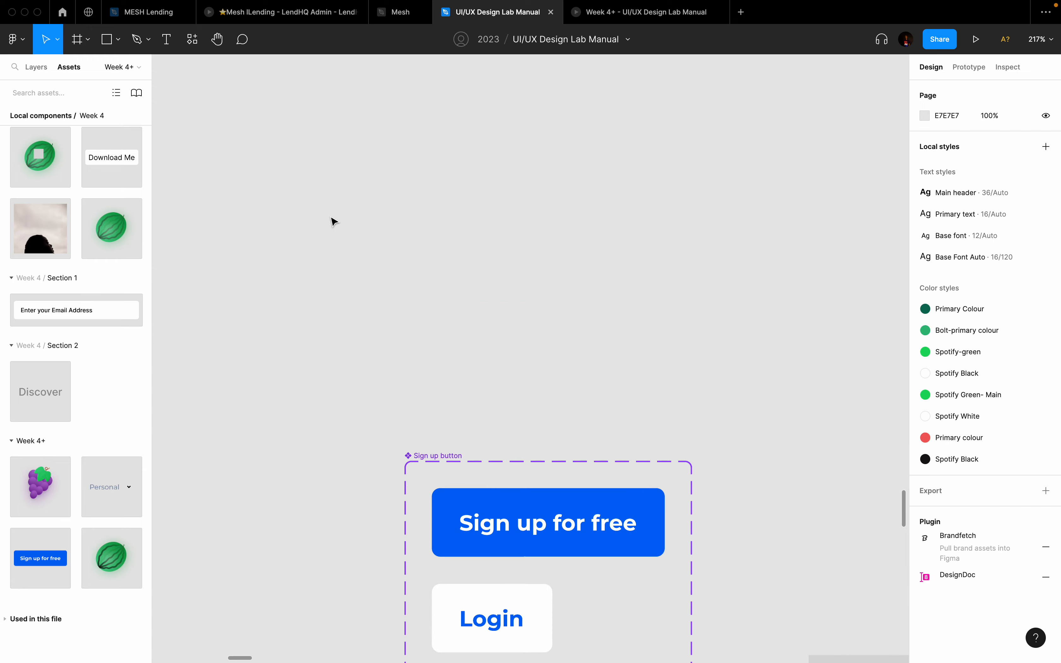
scroll(334, 220, "down", 5)
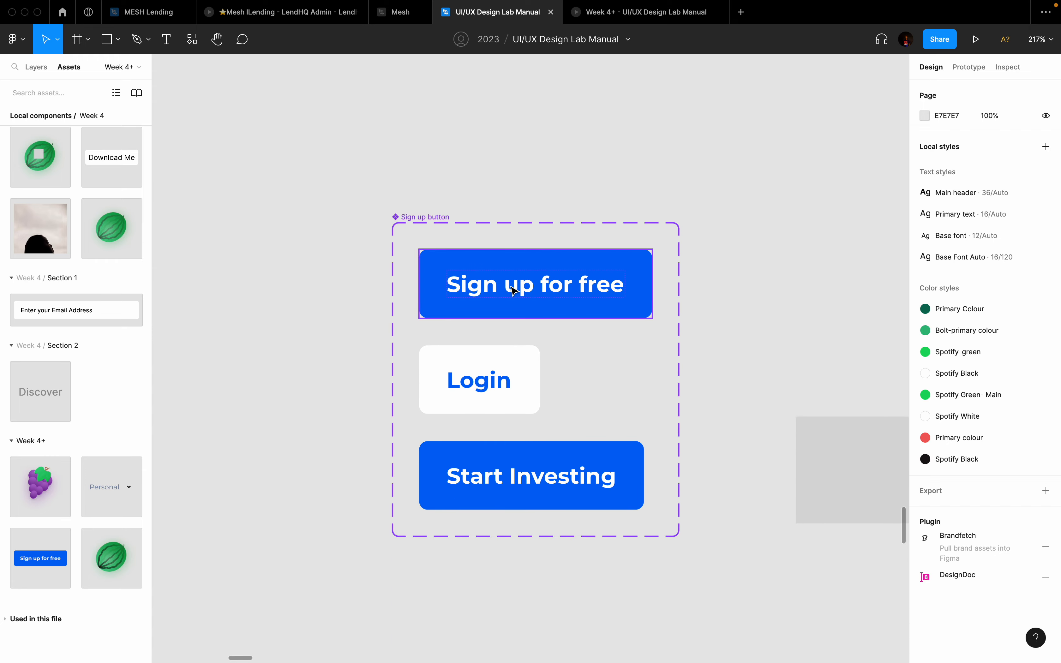
scroll(513, 289, "down", 10)
scroll(513, 289, "down", 5)
scroll(513, 289, "up", 3)
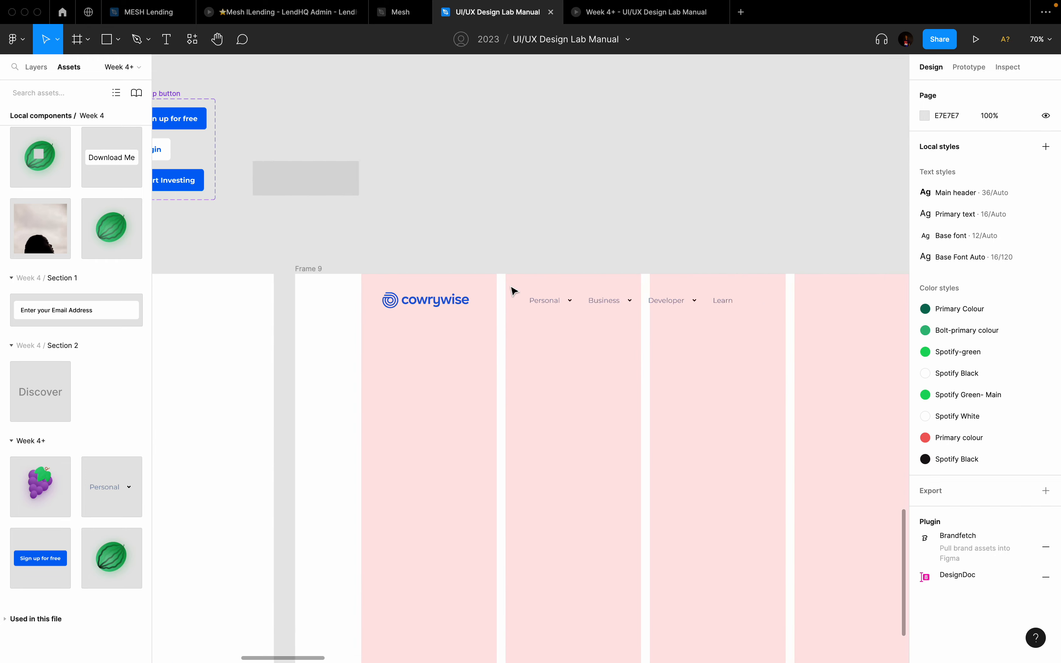
scroll(513, 290, "right", 4)
scroll(511, 289, "down", 5)
Step: Duplicate Frame 9 twice, then check the copied header's Sign up for free text
left_click(345, 258)
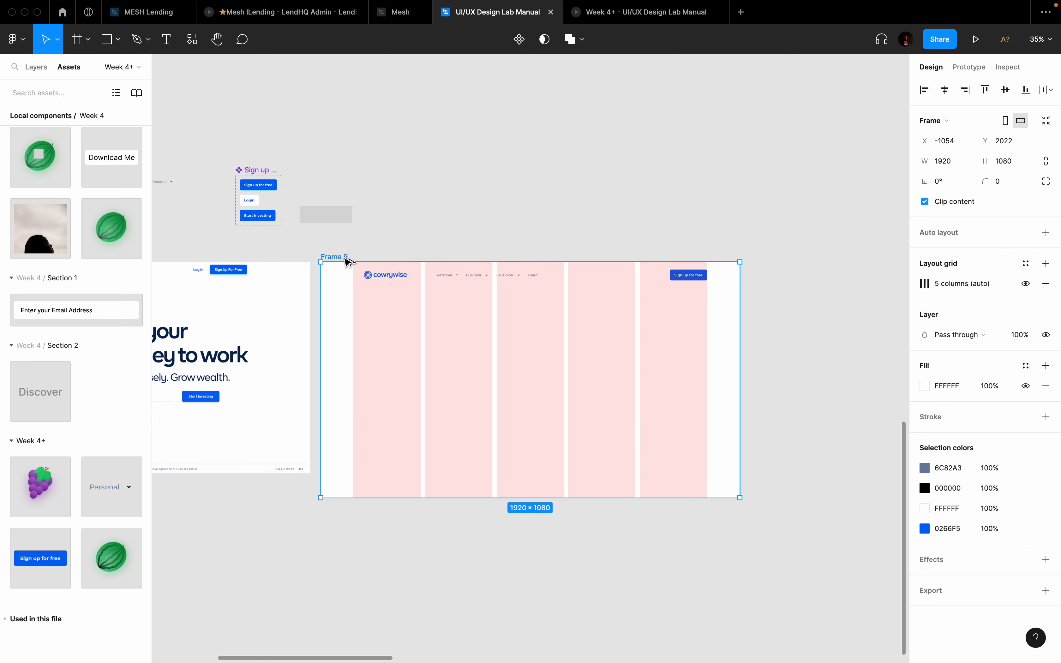
key("ctrl+d")
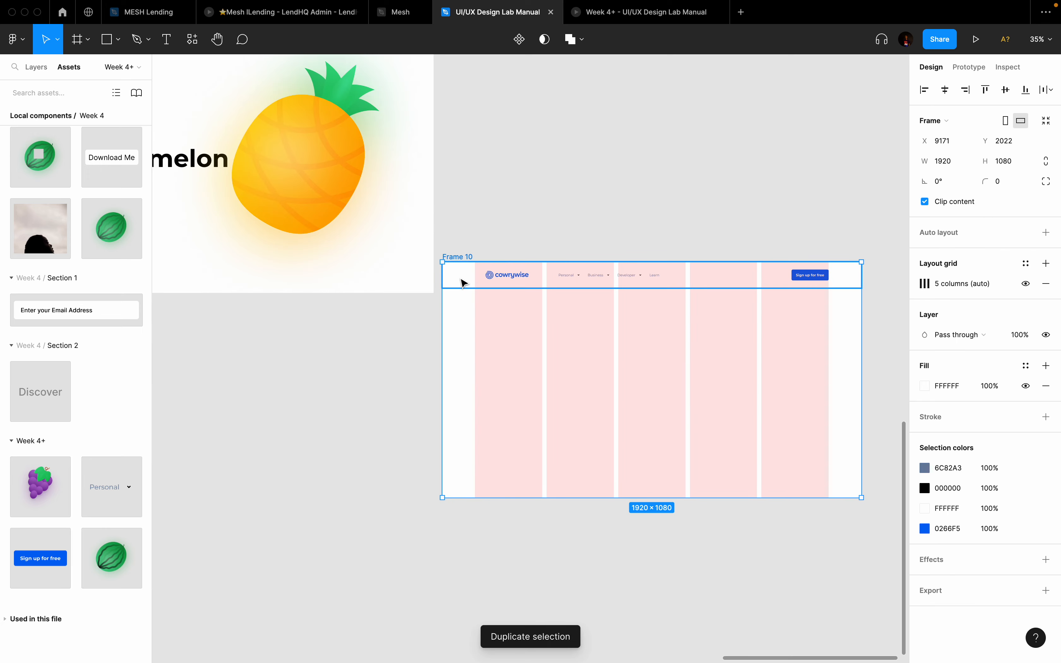
key("ctrl+d")
scroll(462, 283, "down", 5)
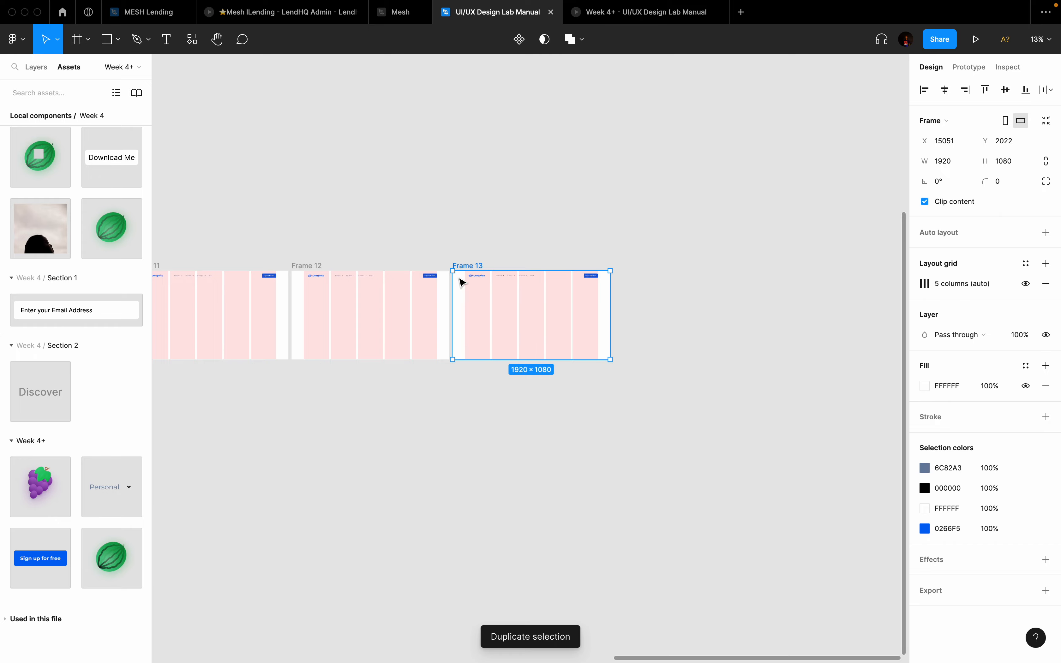
scroll(606, 291, "up", 8)
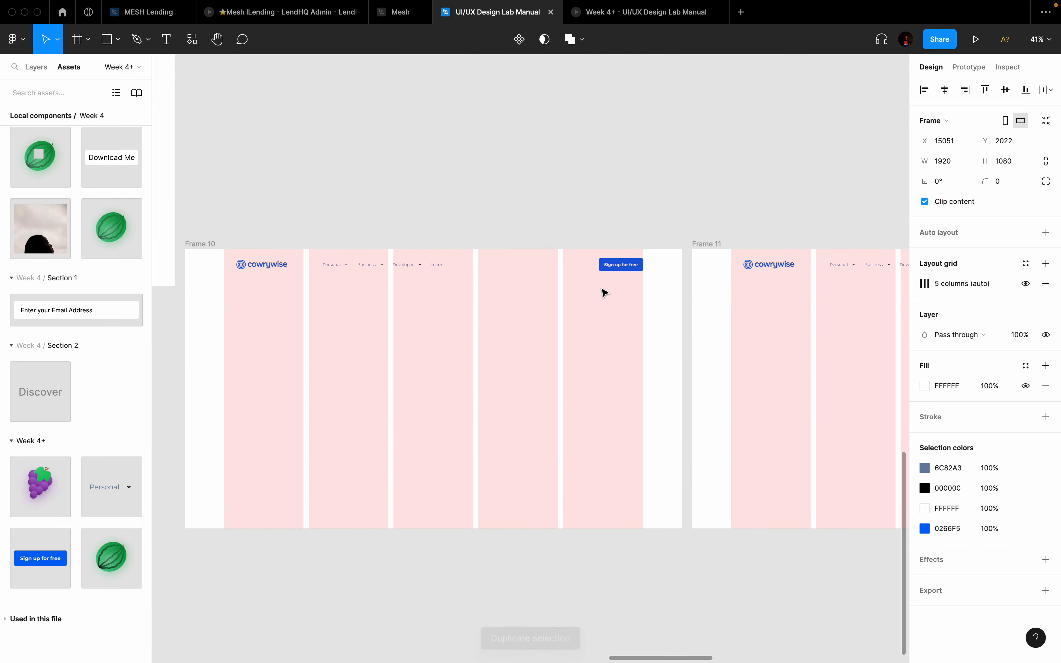
double_click(610, 270)
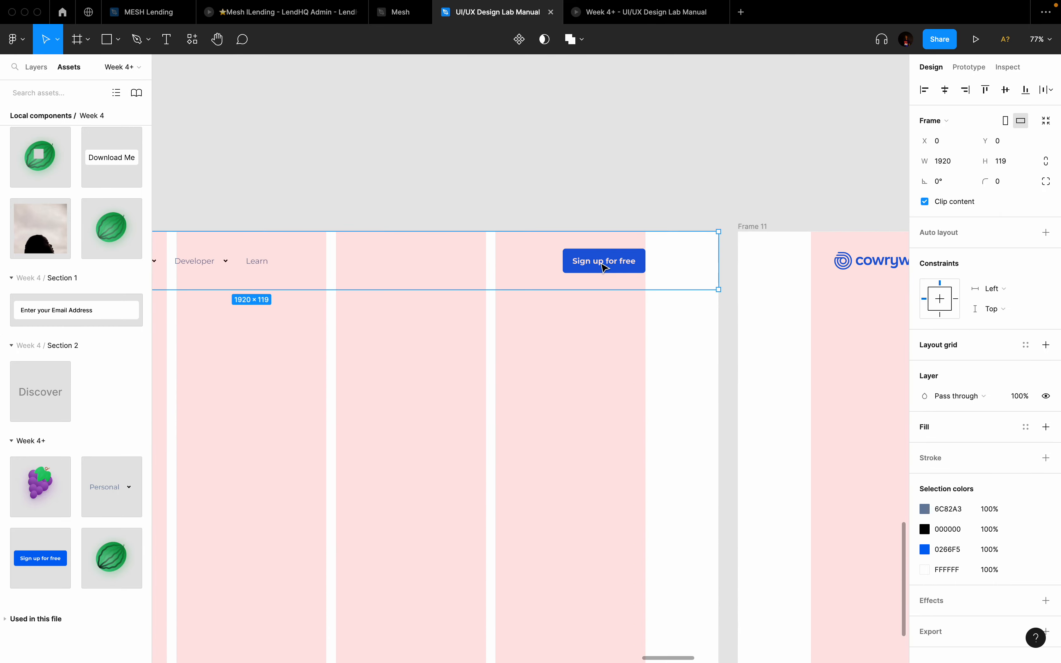
double_click(601, 263)
key("Escape")
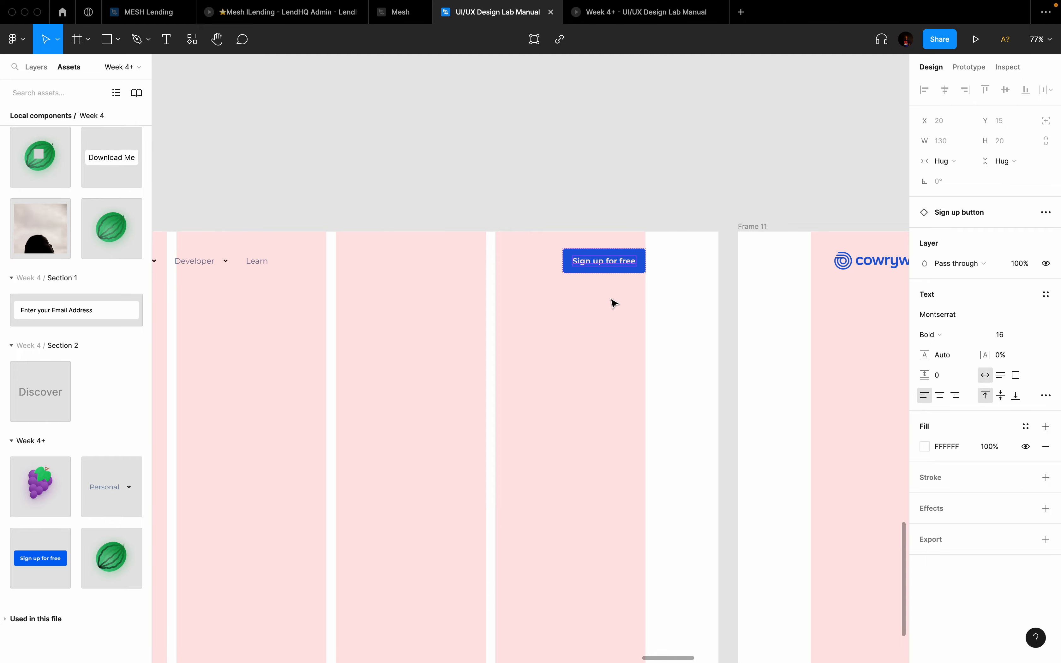
scroll(627, 269, "down", 5)
scroll(626, 268, "up", 10)
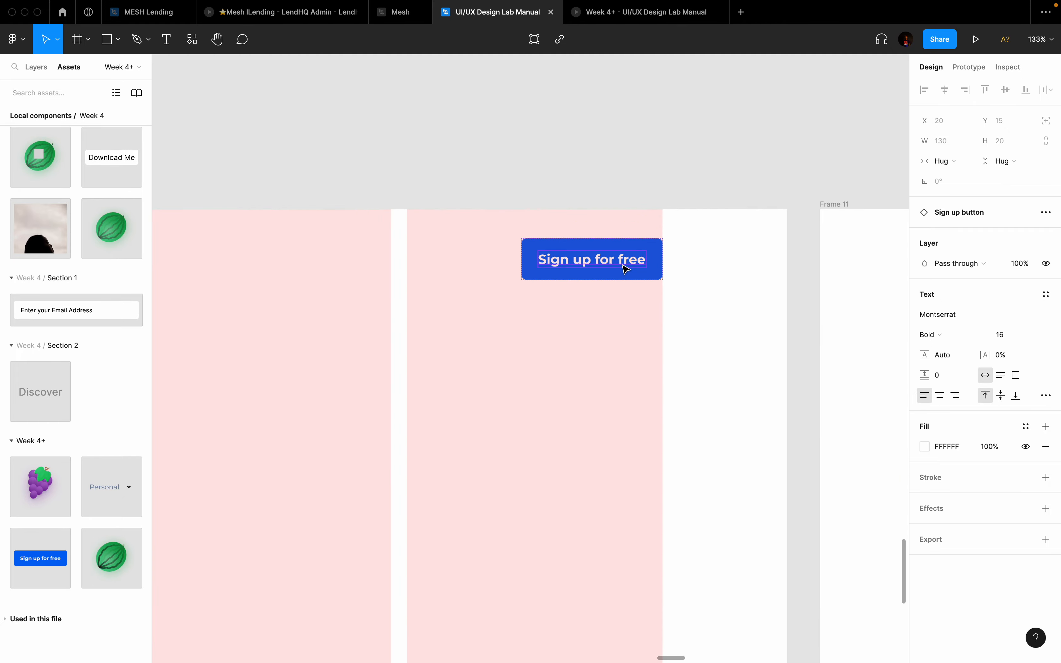
scroll(626, 269, "down", 10)
scroll(626, 268, "down", 10)
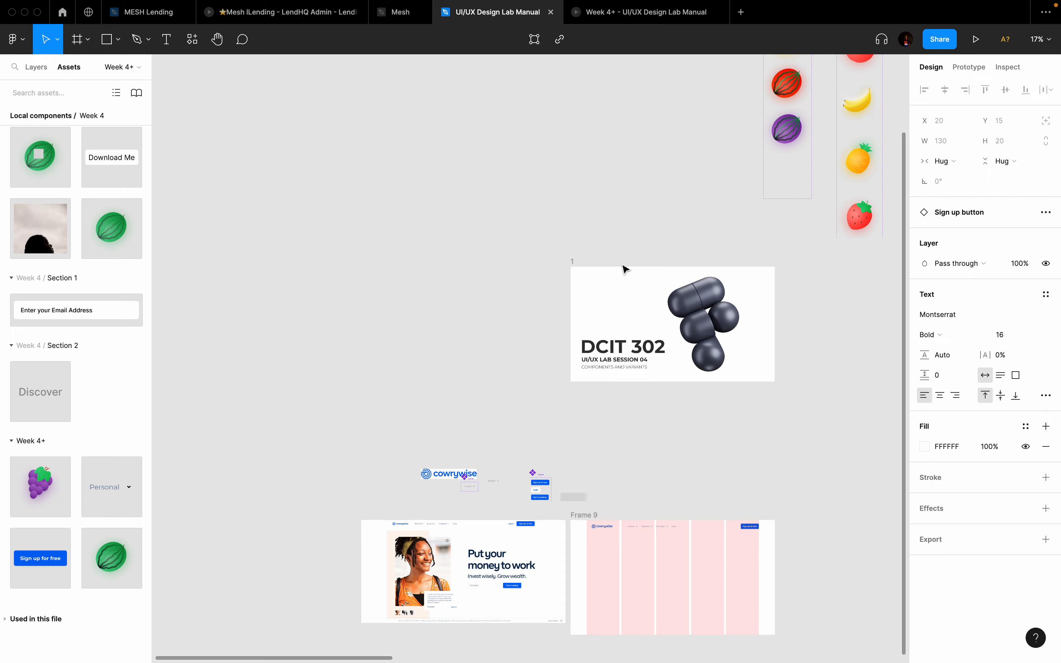
Step: Capitalise the u, f and f in the component's button label to read 'Sign Up For Free'
scroll(359, 226, "up", 10)
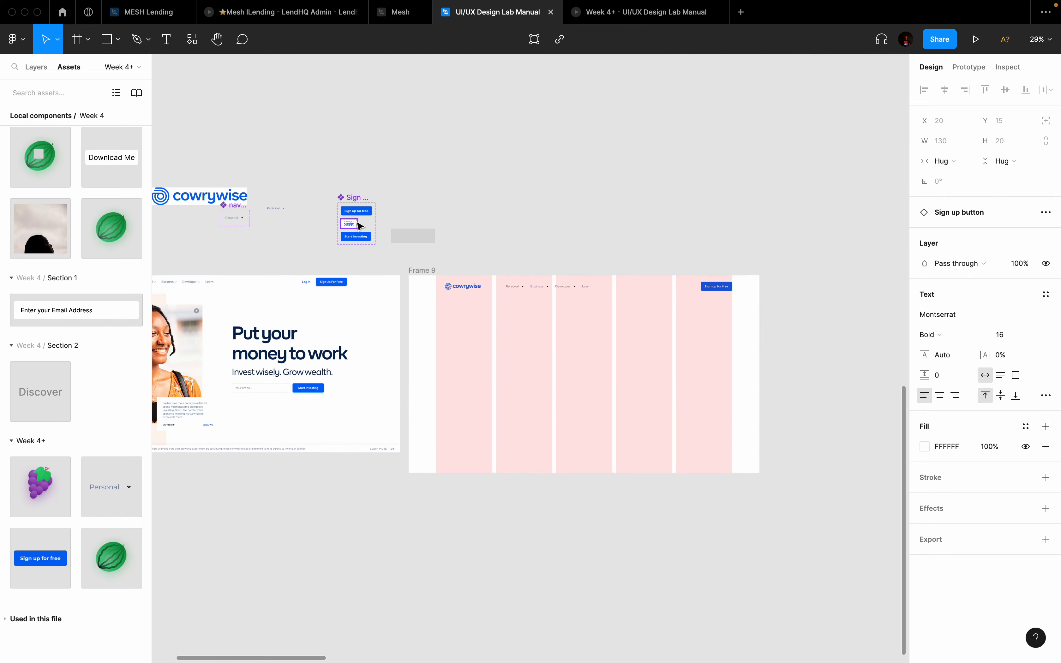
scroll(343, 152, "up", 5)
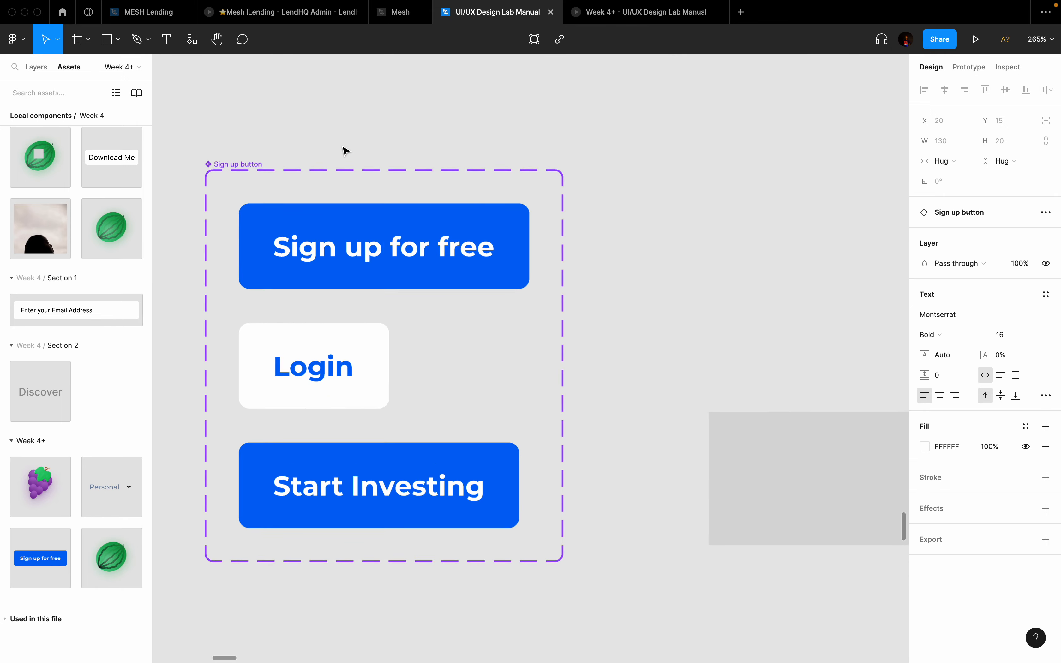
double_click(357, 259)
double_click(360, 255)
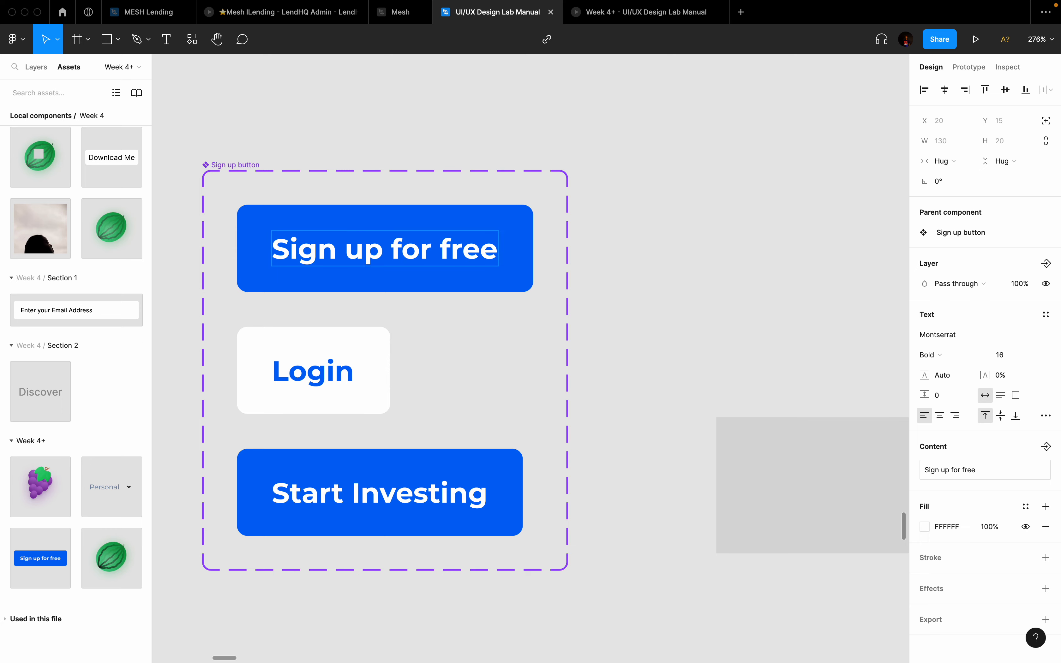
key("BackSpace")
type("U")
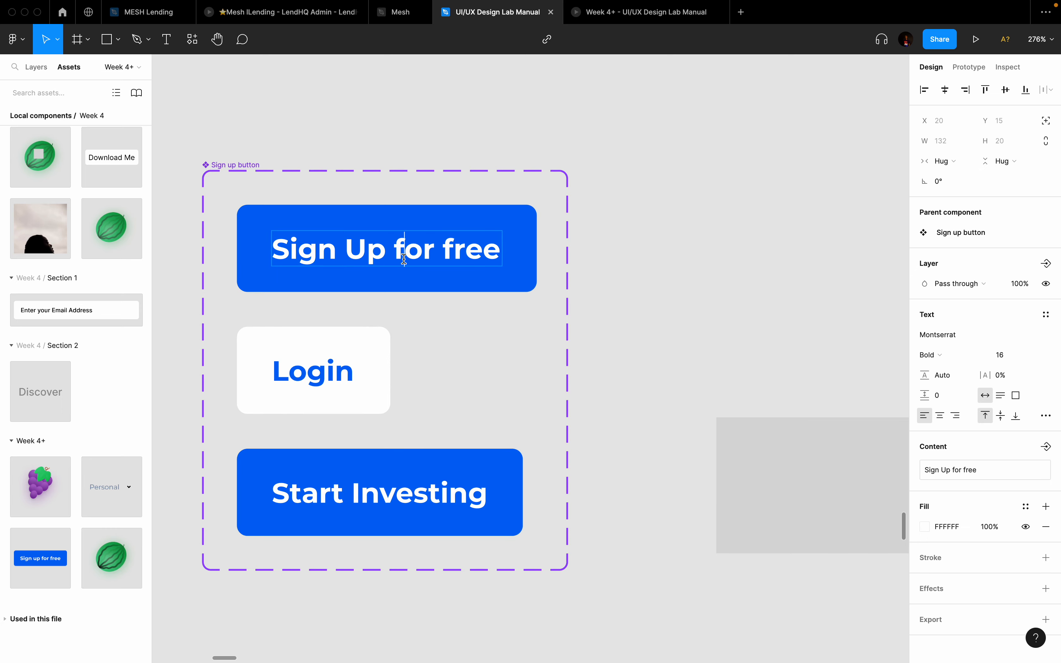
key("BackSpace")
type("F")
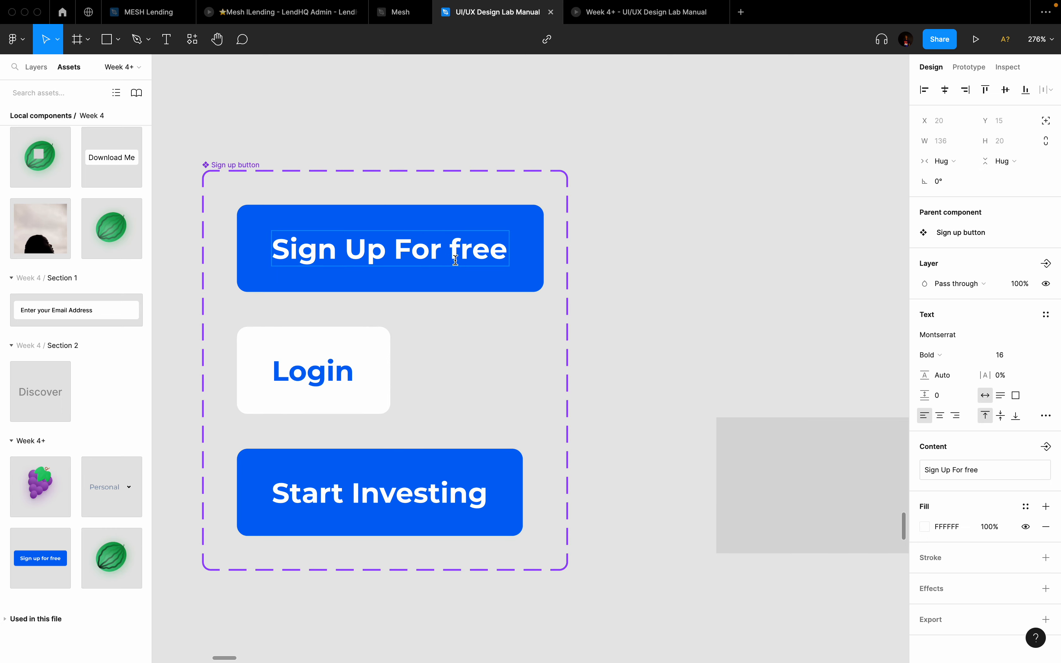
key("BackSpace")
type("F")
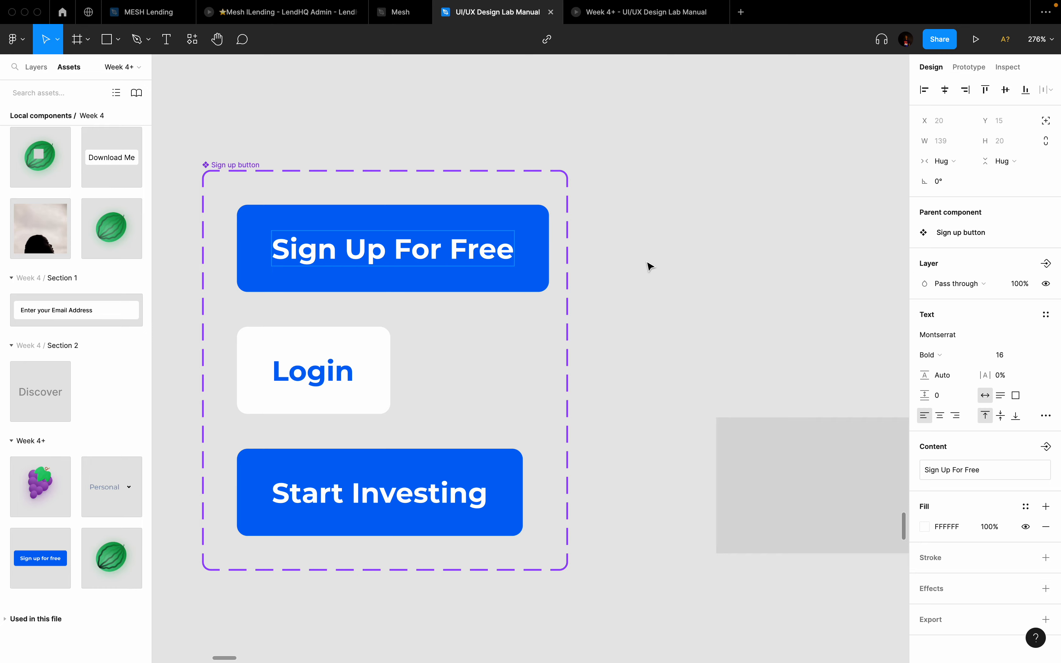
left_click(648, 263)
scroll(648, 262, "down", 5)
scroll(648, 263, "down", 8)
scroll(648, 263, "right", 12)
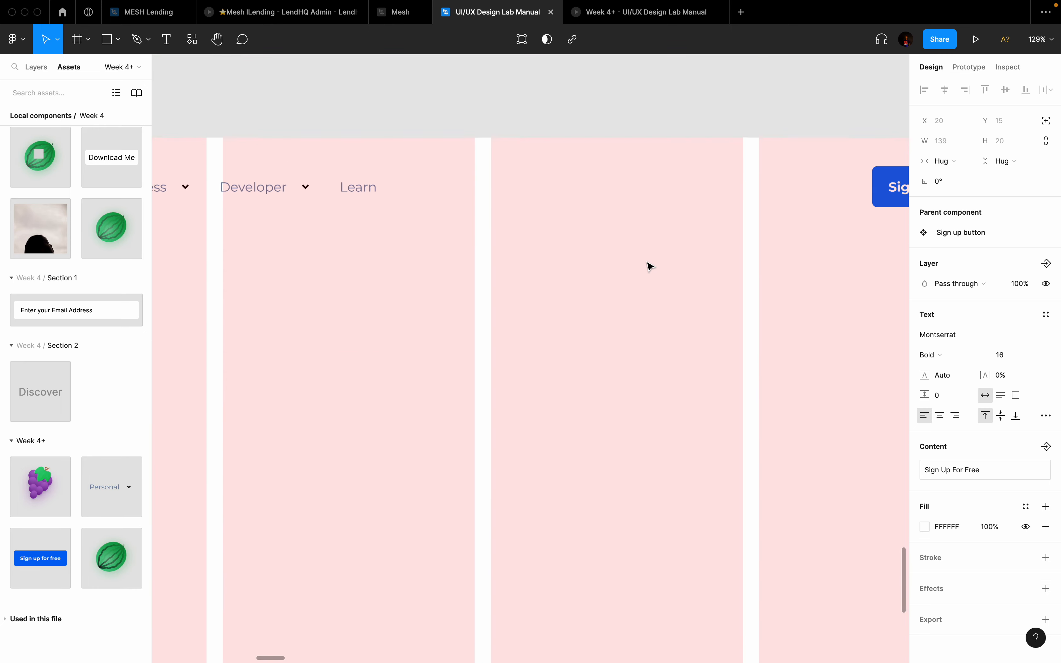
Step: Survey the duplicate frames on the canvas with the editor panels hidden, then restore the panels
scroll(650, 266, "right", 10)
scroll(651, 266, "up", 4)
scroll(649, 266, "down", 2)
scroll(536, 226, "up", 4)
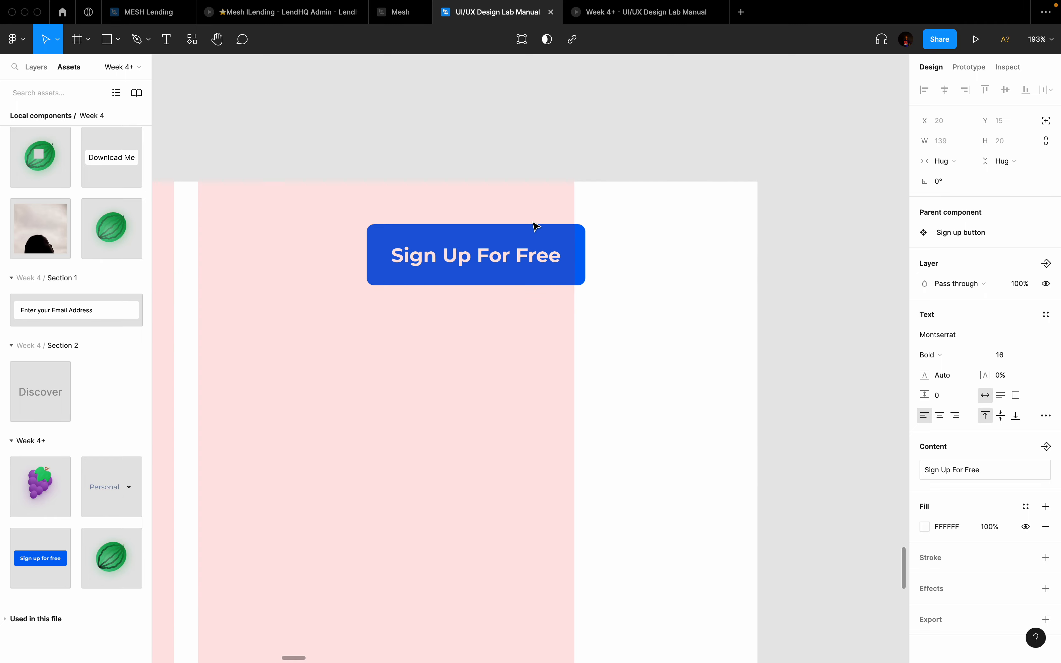
key("super+backslash")
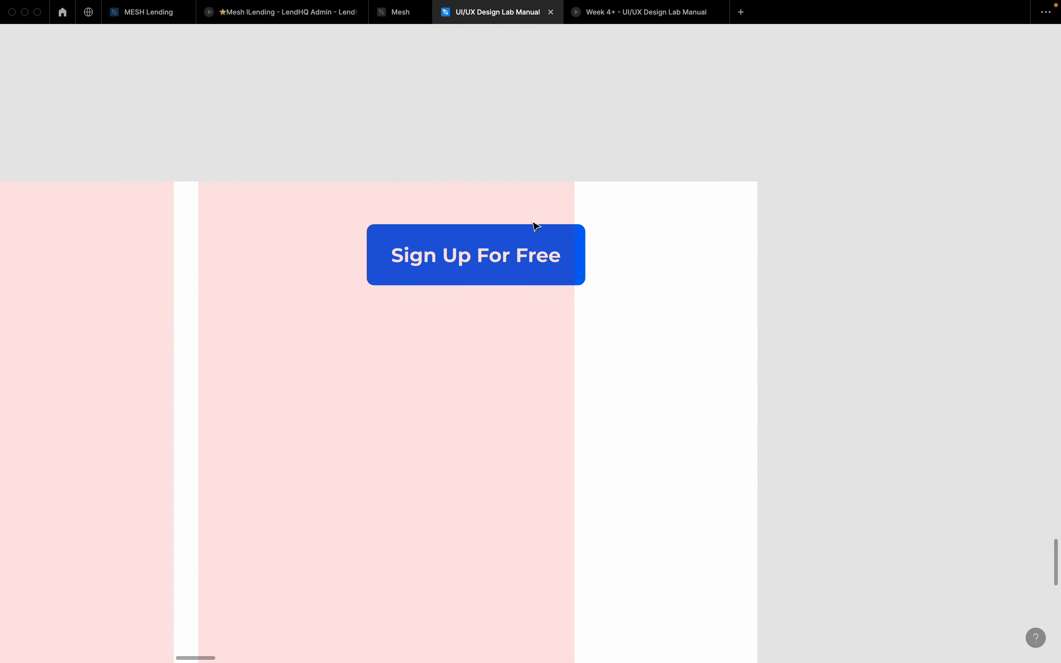
scroll(536, 226, "down", 3)
scroll(536, 226, "down", 10)
scroll(536, 226, "up", 5)
scroll(536, 226, "right", 15)
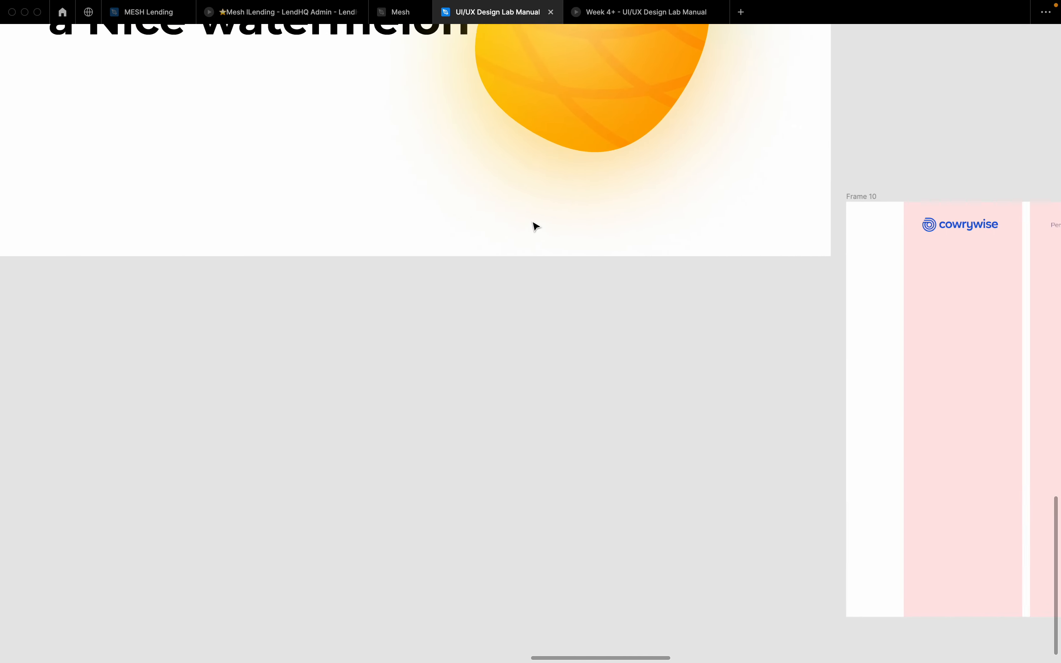
scroll(760, 203, "up", 5)
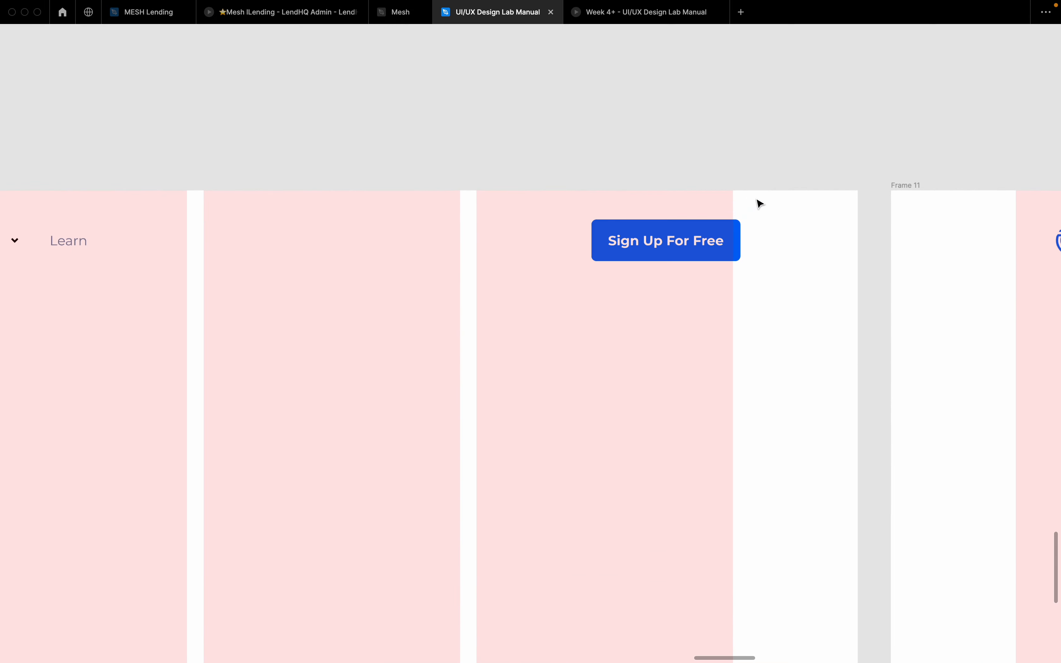
scroll(760, 203, "down", 3)
key("super+backslash")
scroll(760, 203, "down", 10)
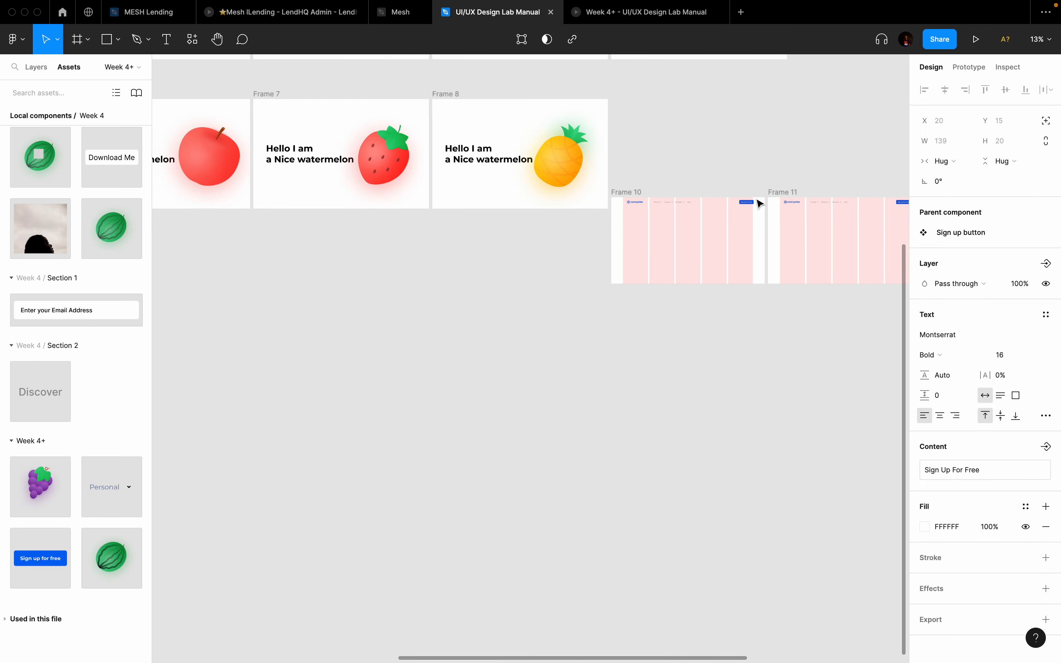
scroll(614, 206, "right", 1)
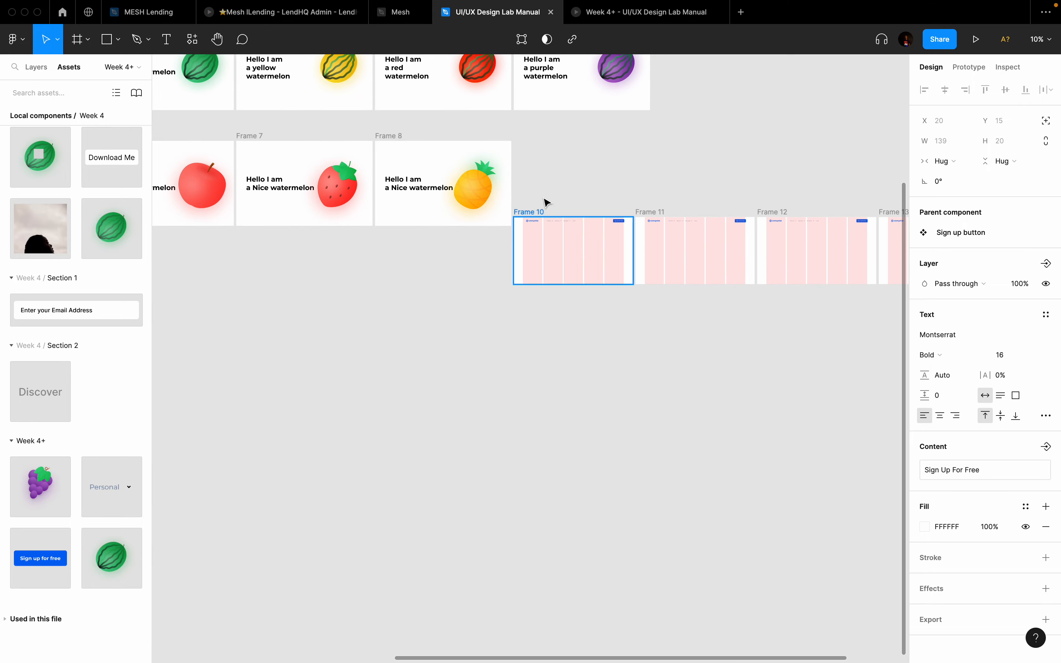
Step: Delete the extra Frames 10–13 and pan back to Frame 9's header
left_click_drag(541, 185, 884, 377)
key("Delete")
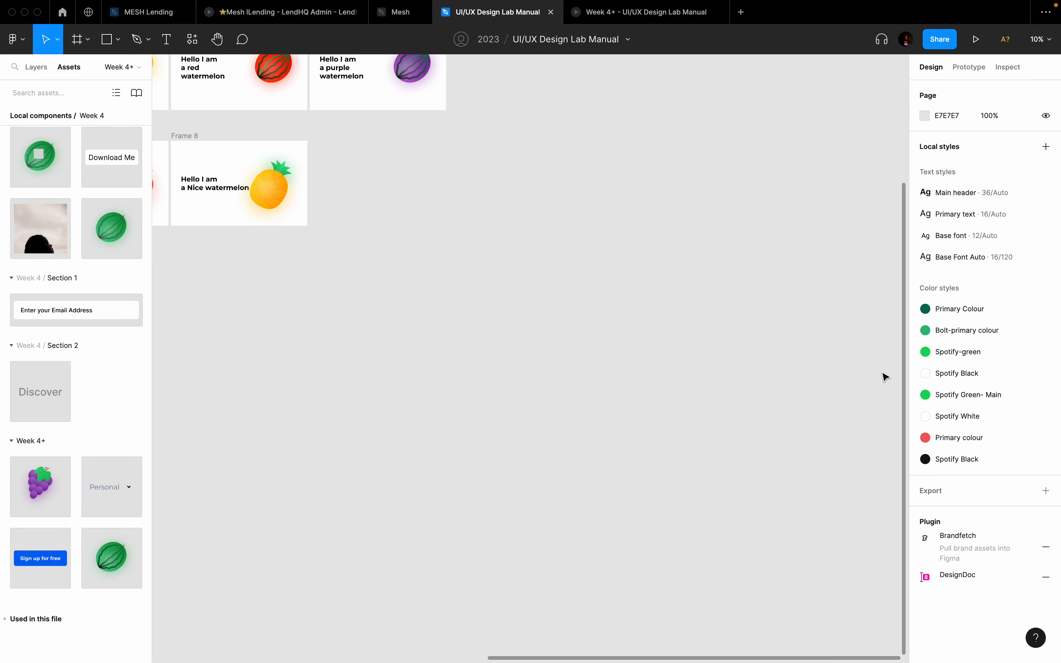
scroll(883, 377, "down", 5)
scroll(520, 190, "up", 5)
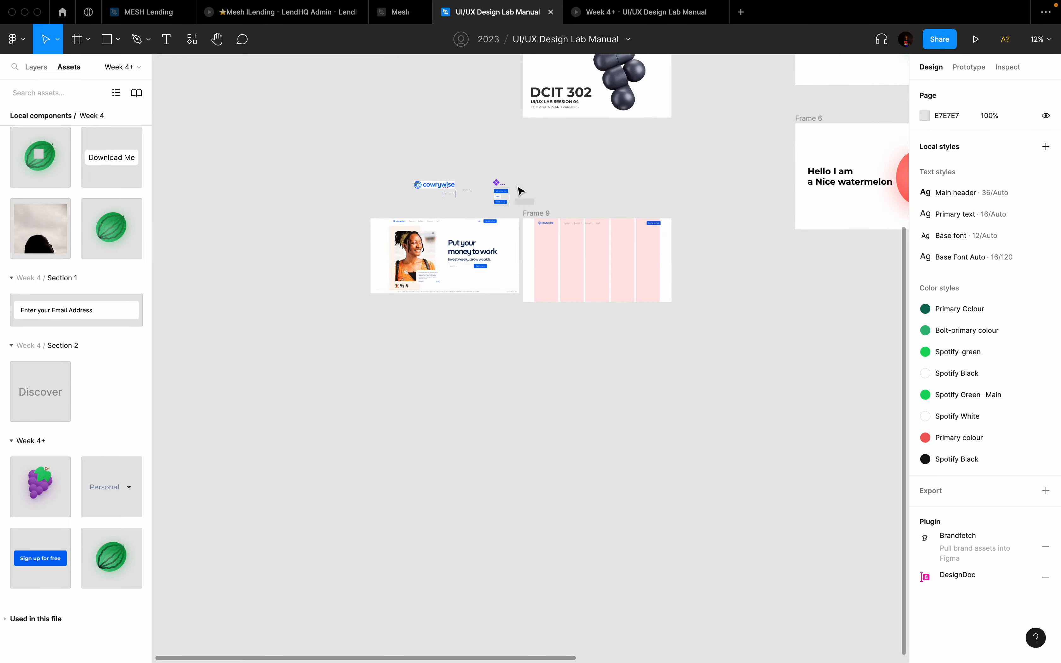
scroll(625, 218, "up", 5)
scroll(271, 253, "left", 3)
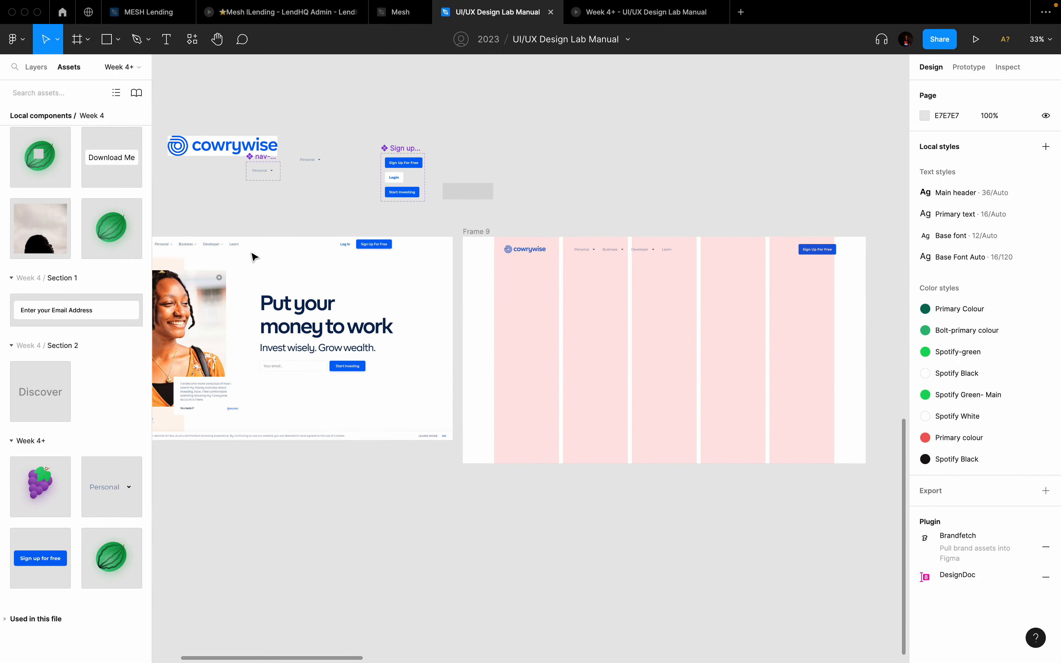
scroll(341, 252, "up", 5)
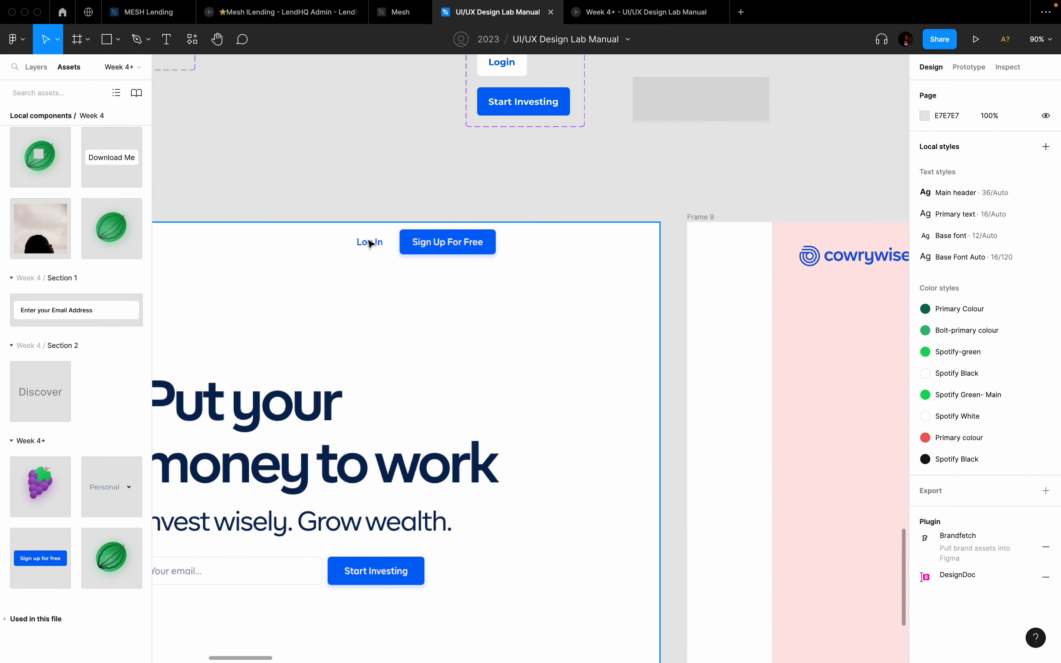
scroll(370, 242, "up", 3)
scroll(370, 243, "down", 5)
scroll(369, 243, "right", 10)
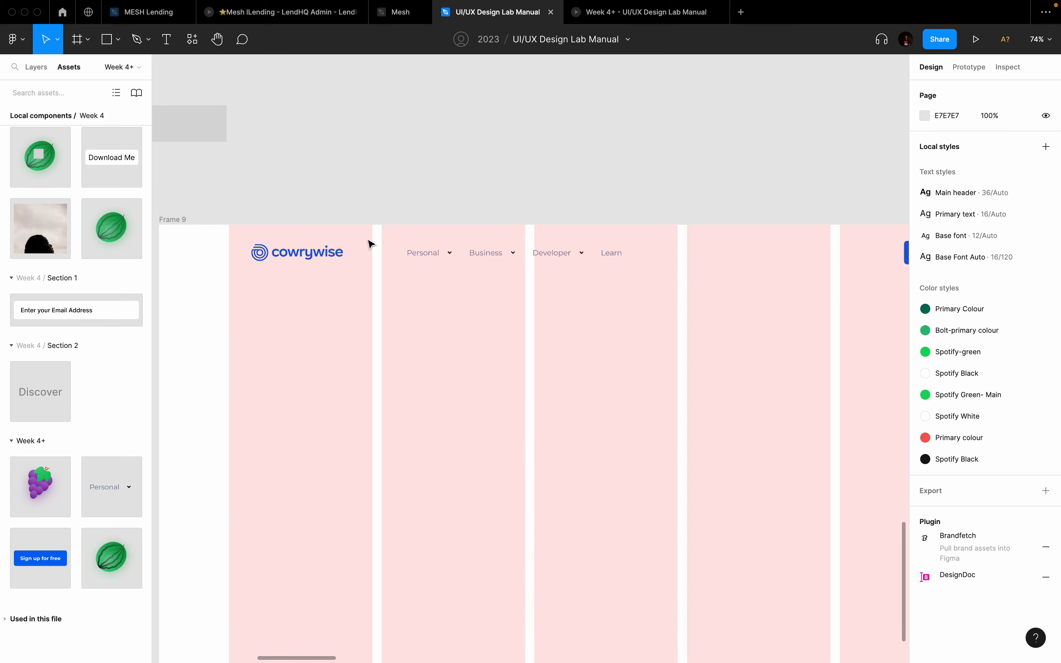
scroll(660, 248, "right", 6)
Step: Duplicate the Sign Up For Free button, move the copy left, and switch it to the Login variant
left_click(665, 280)
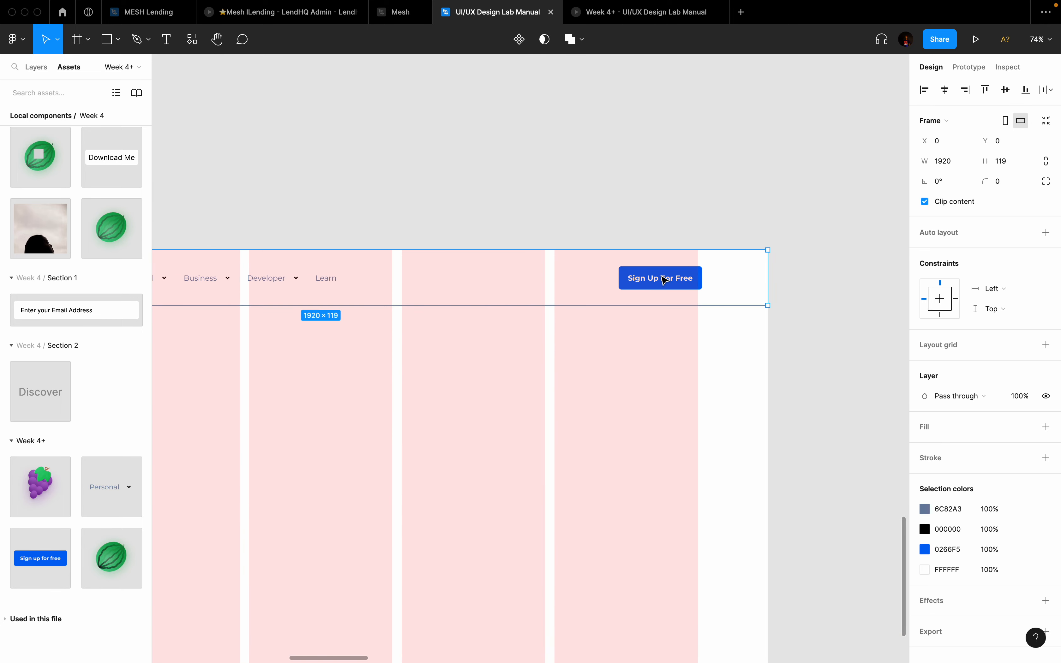
left_click(665, 280)
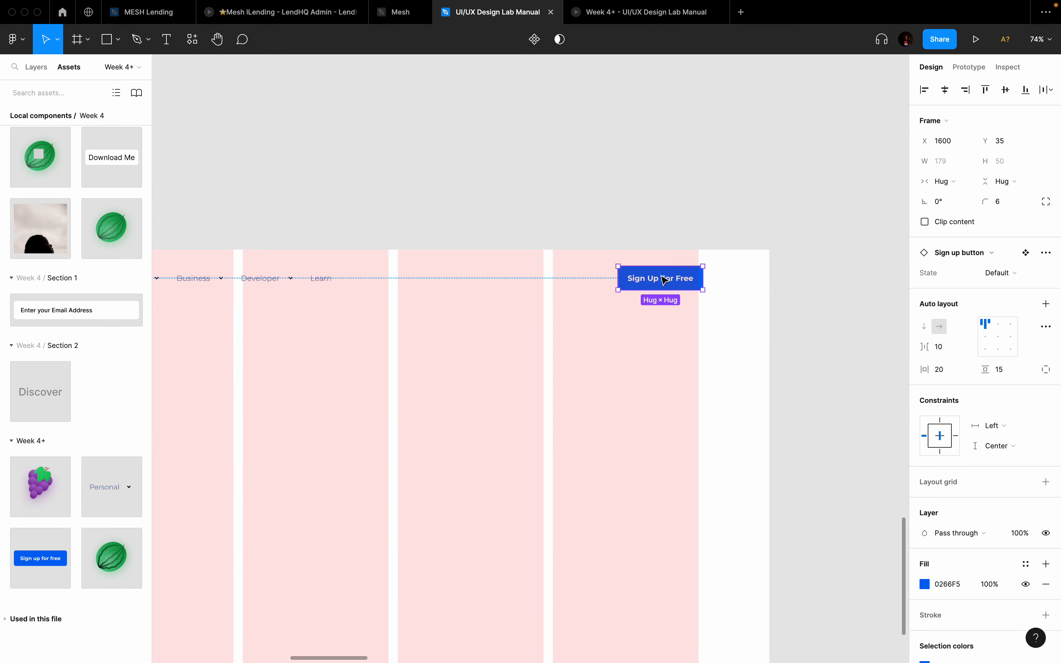
scroll(667, 280, "up", 2)
key("super+d")
left_click_drag(685, 285, 573, 288)
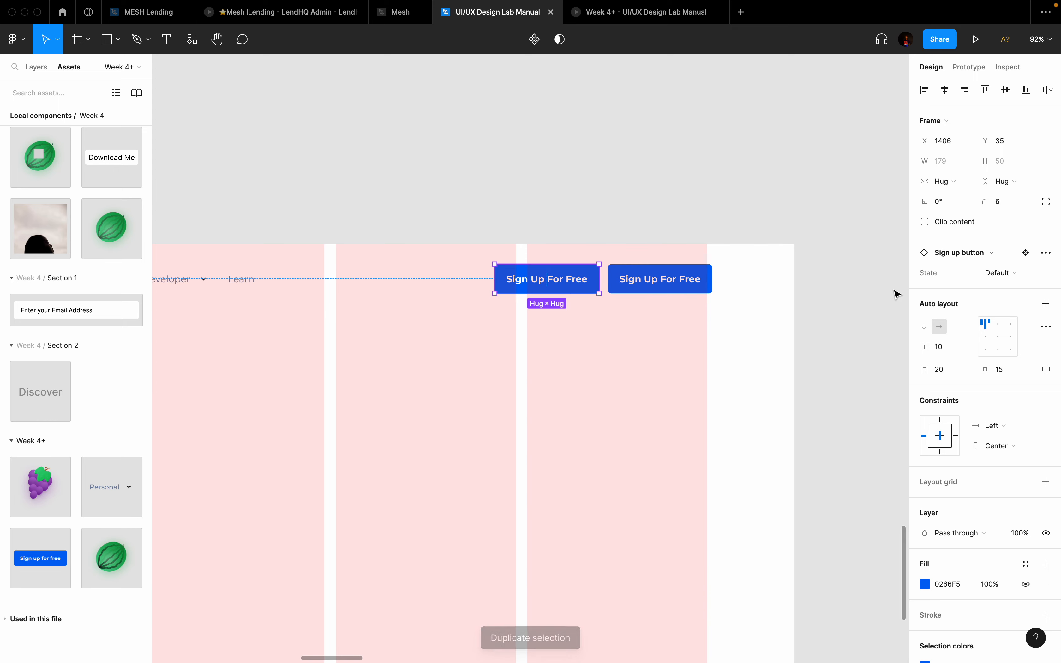
left_click(1016, 272)
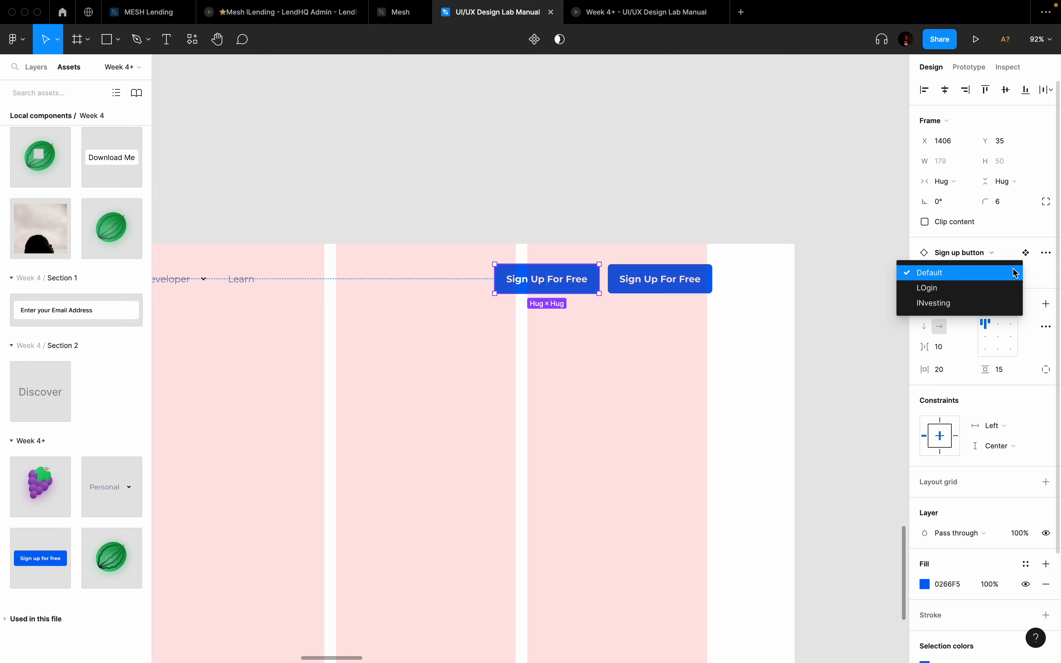
left_click(986, 289)
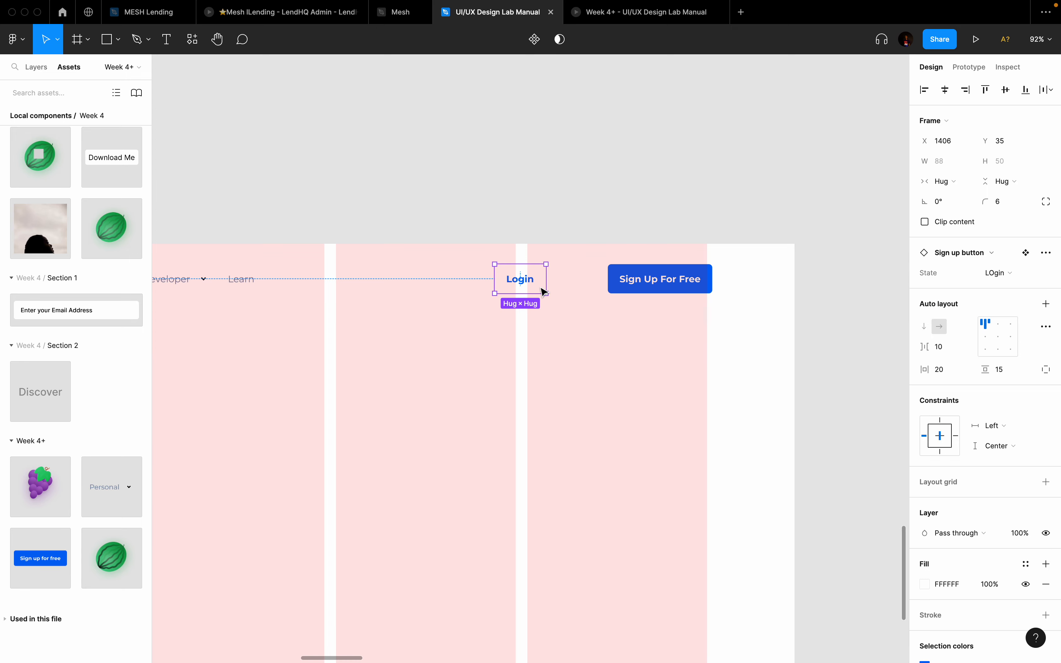
Step: Place the Login button right beside Sign Up For Free, with the layout grid briefly hidden
key("ctrl+g")
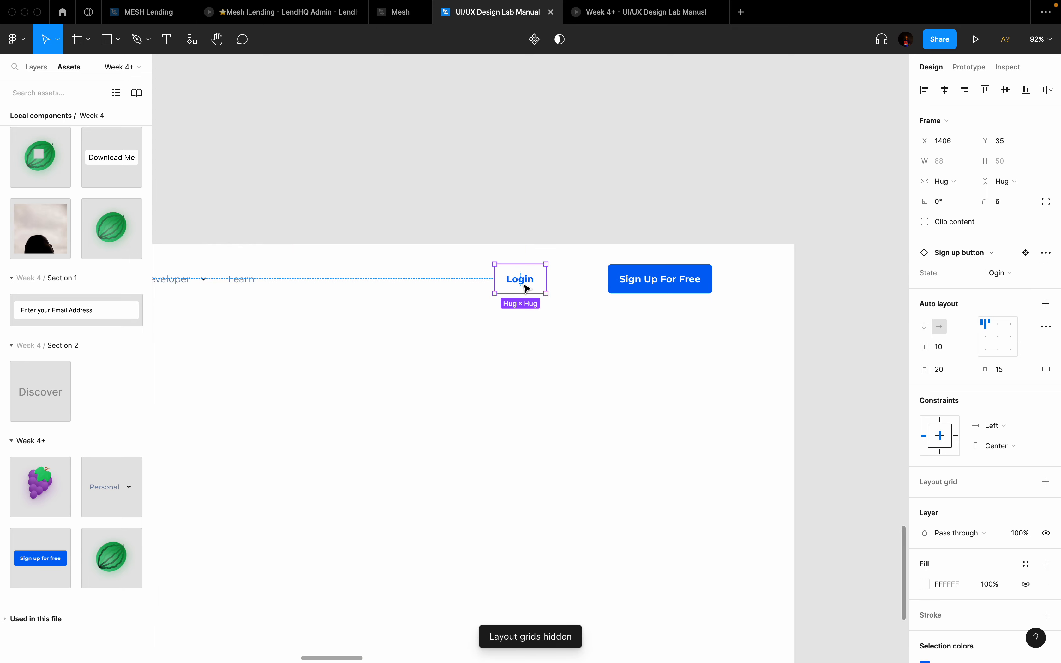
left_click_drag(527, 288, 577, 288)
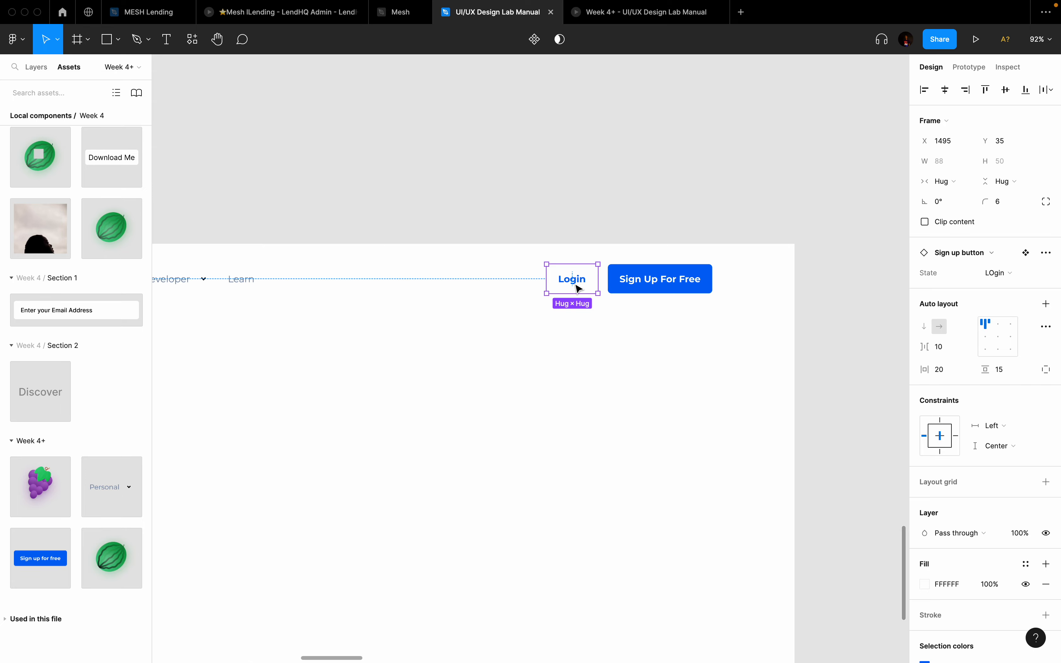
scroll(525, 288, "down", 5)
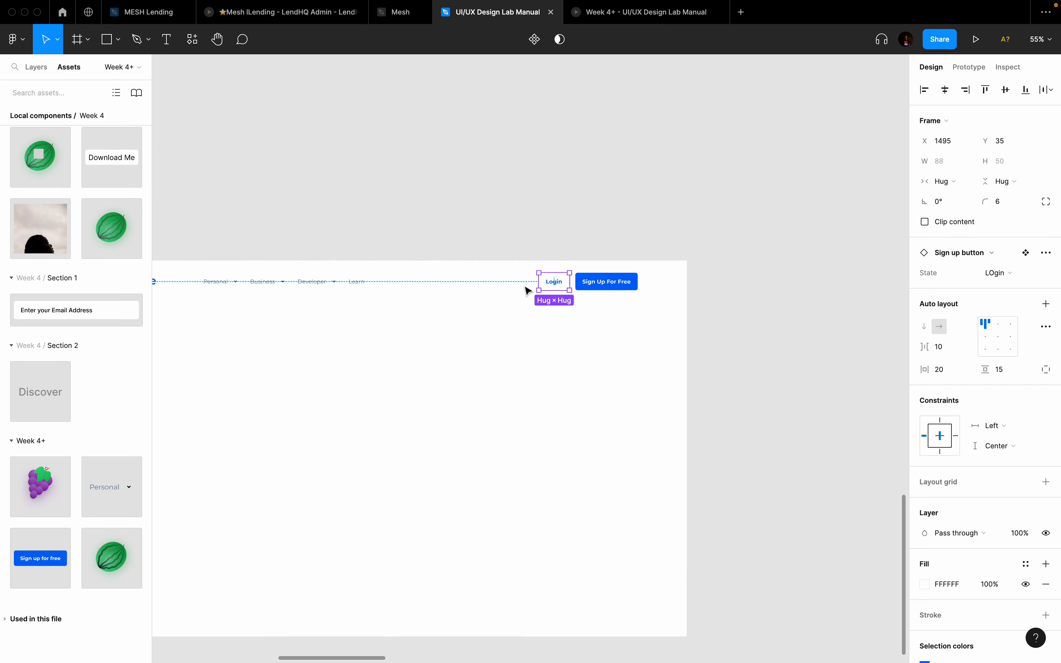
scroll(526, 288, "left", 12)
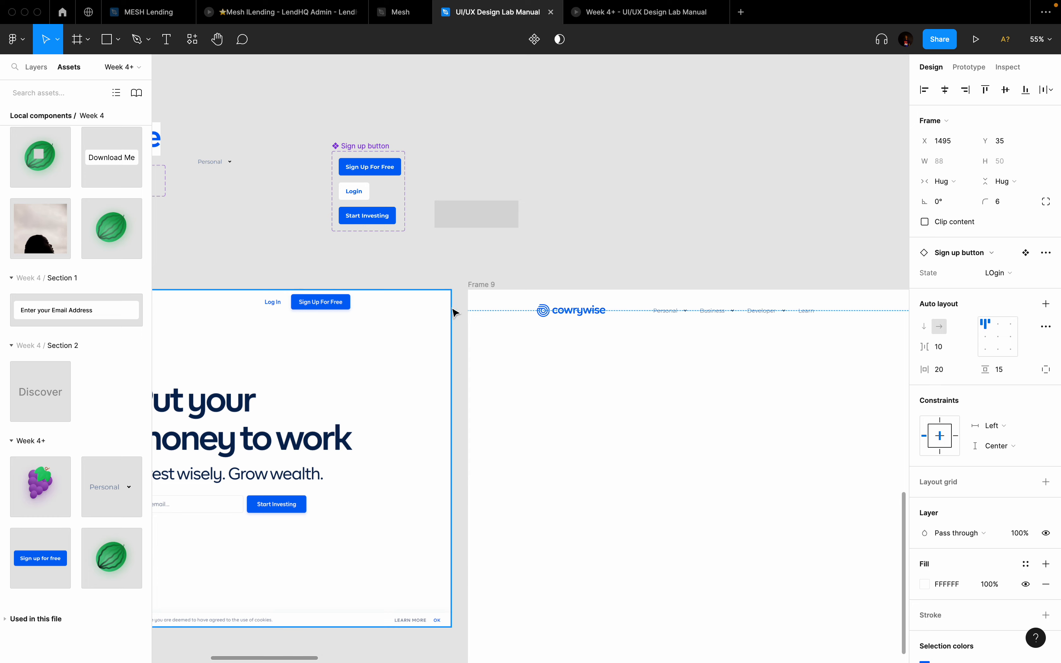
scroll(392, 210, "right", 5)
scroll(392, 211, "right", 10)
scroll(392, 211, "down", 2)
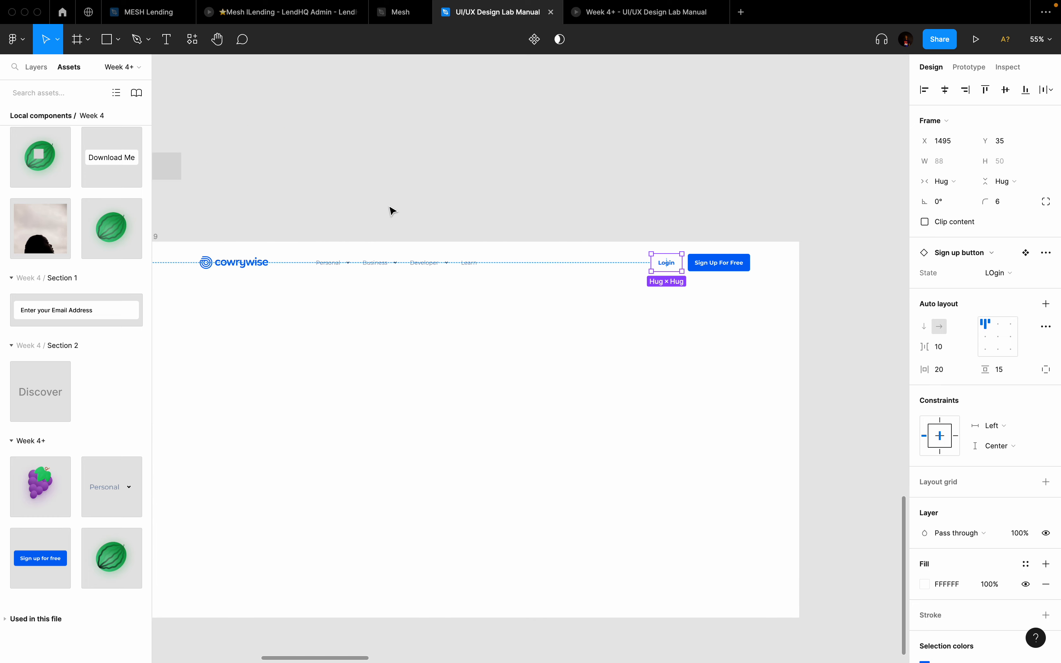
key("ctrl+g")
scroll(469, 247, "up", 5)
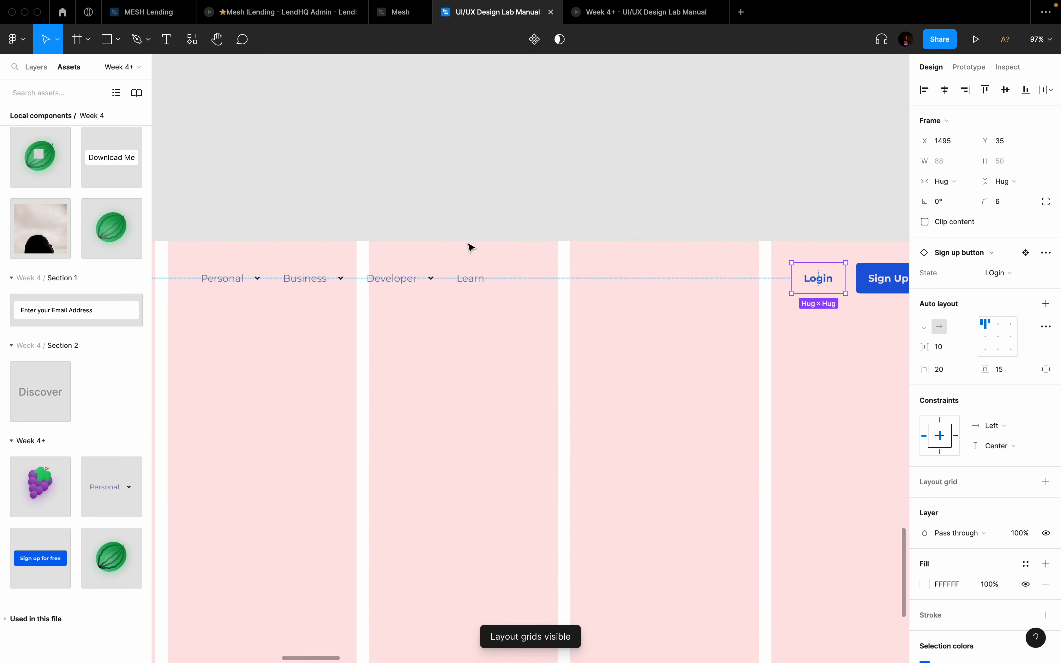
scroll(470, 248, "right", 7)
scroll(470, 248, "right", 2)
scroll(469, 247, "left", 4)
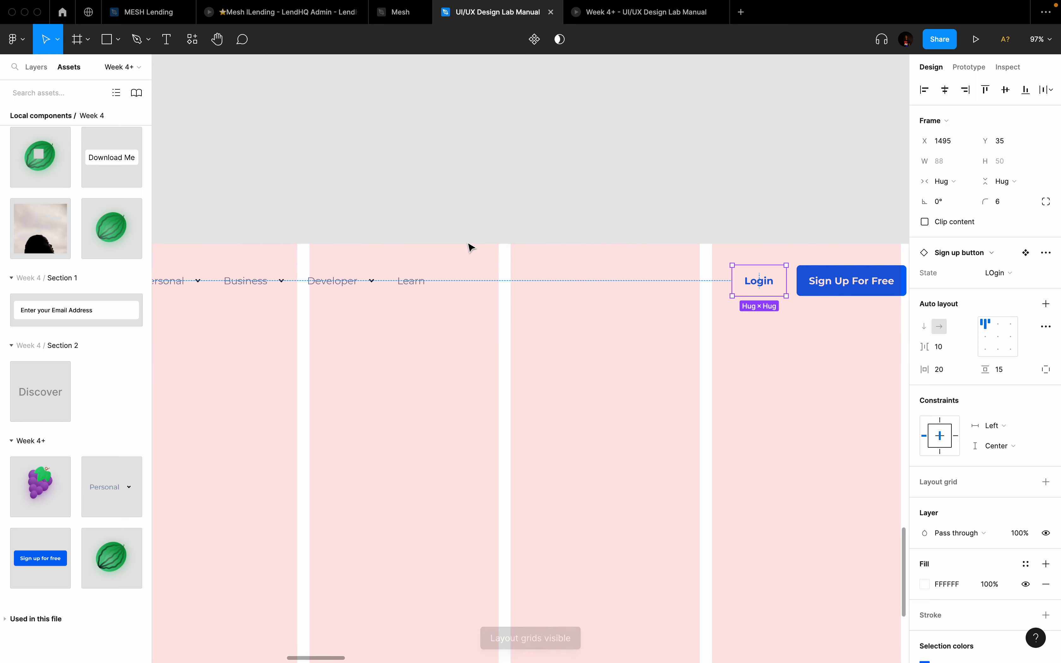
scroll(452, 260, "right", 2)
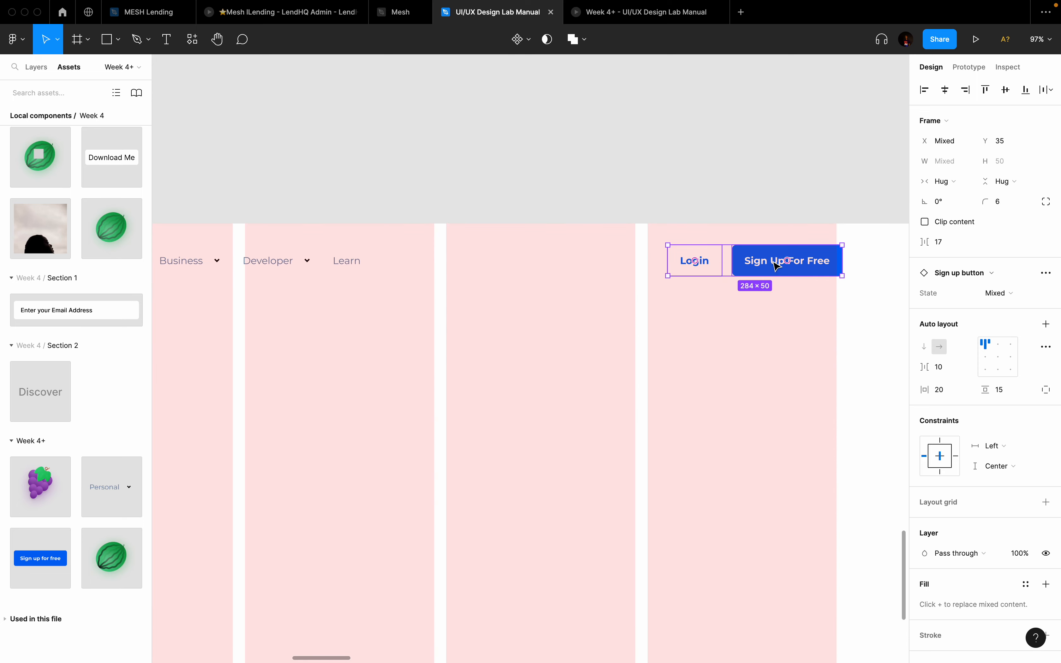
Step: Turn off Frame 9's pink column grid and select Frame 9 to review the plain header
left_click(724, 394)
scroll(724, 394, "down", 3)
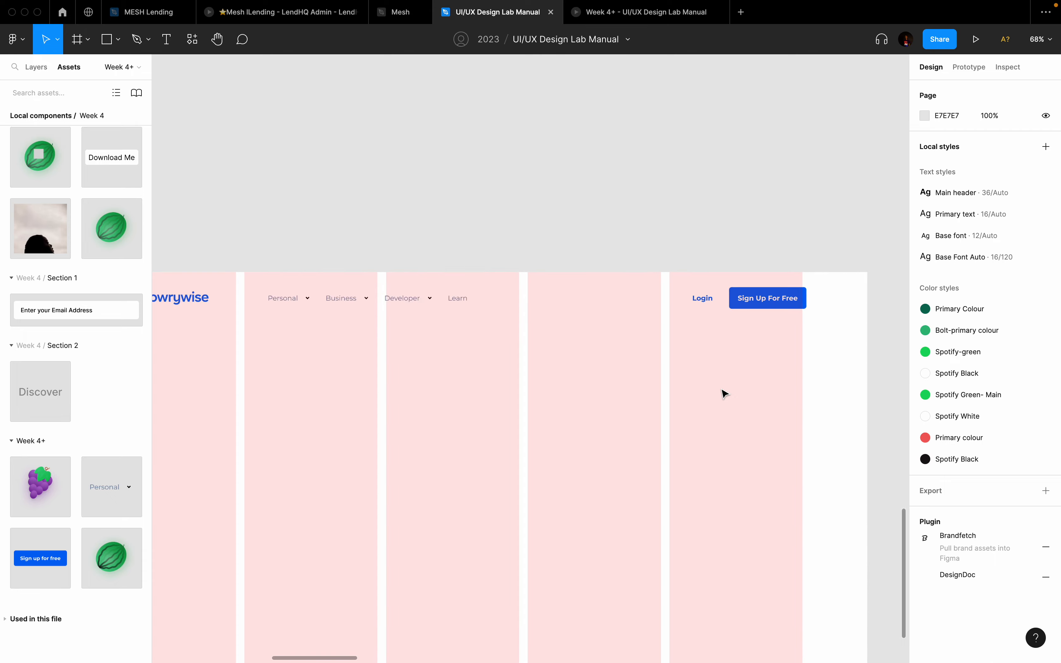
key("ctrl+g")
scroll(725, 393, "down", 4)
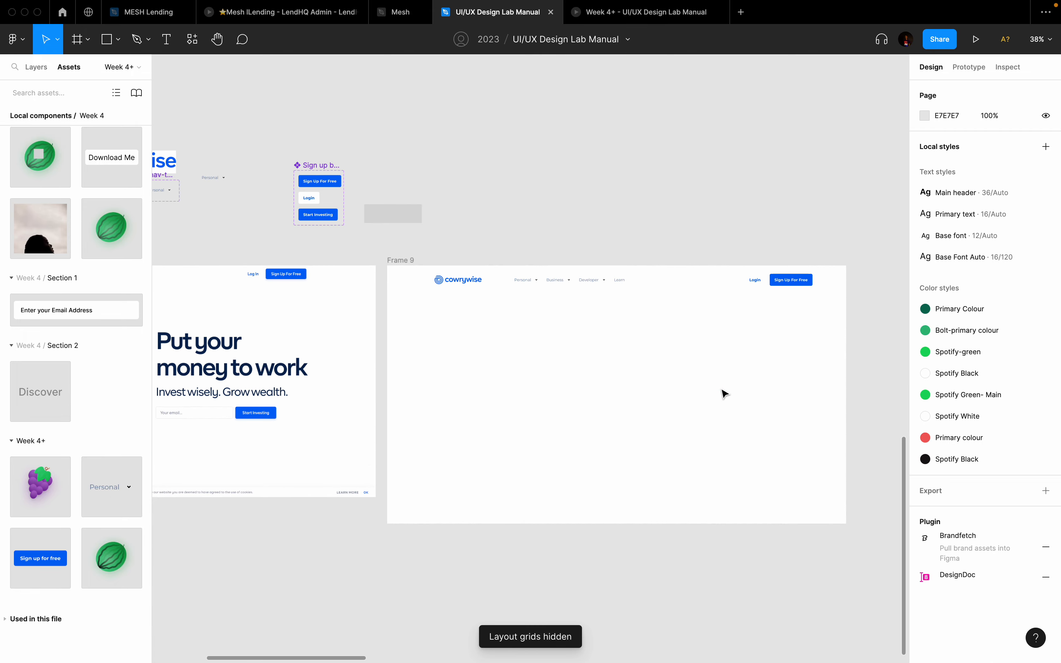
scroll(725, 394, "up", 5)
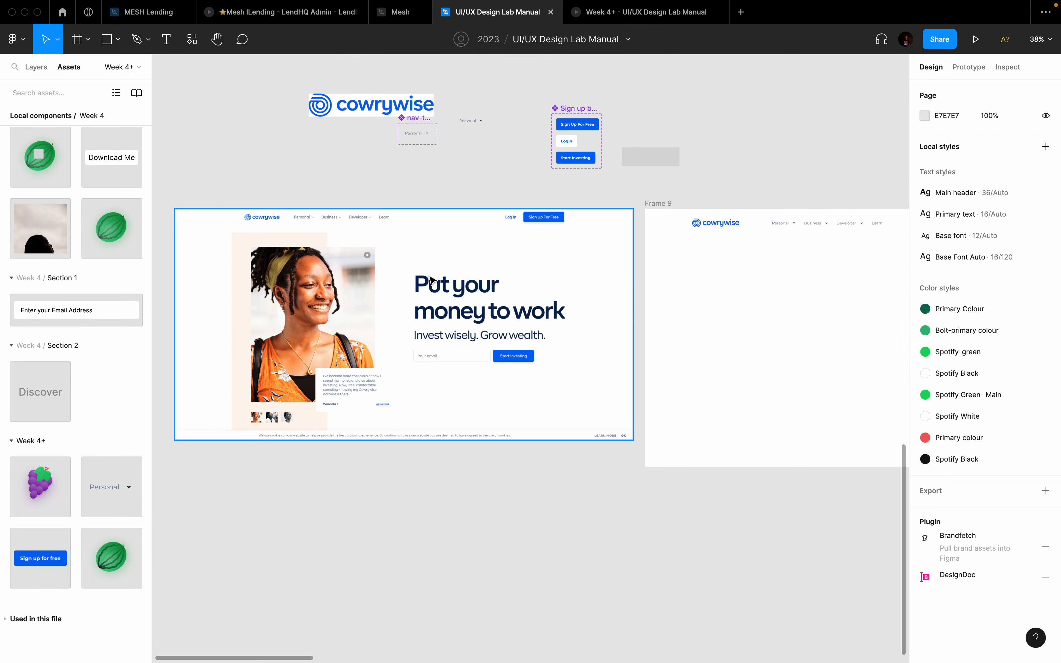
scroll(302, 253, "up", 3)
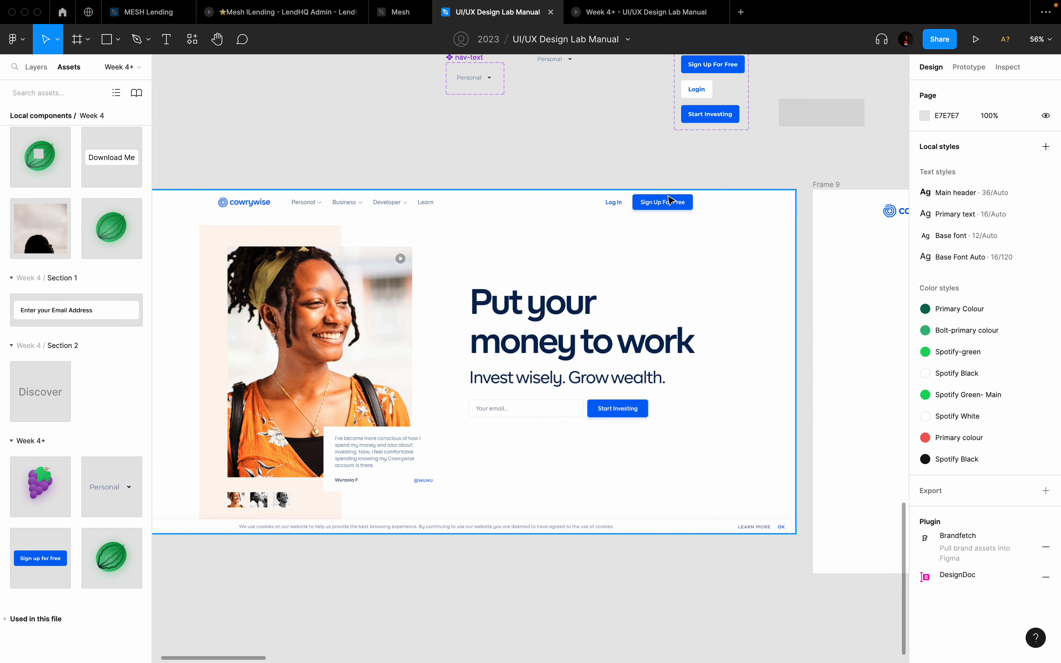
scroll(670, 200, "down", 3)
scroll(670, 200, "right", 5)
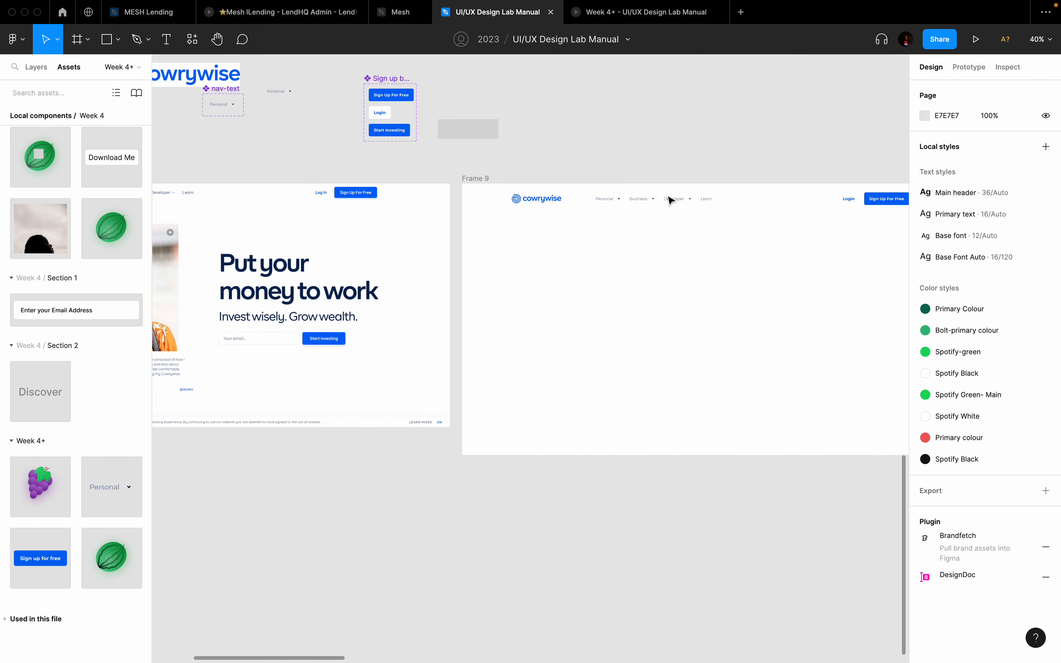
scroll(670, 200, "right", 3)
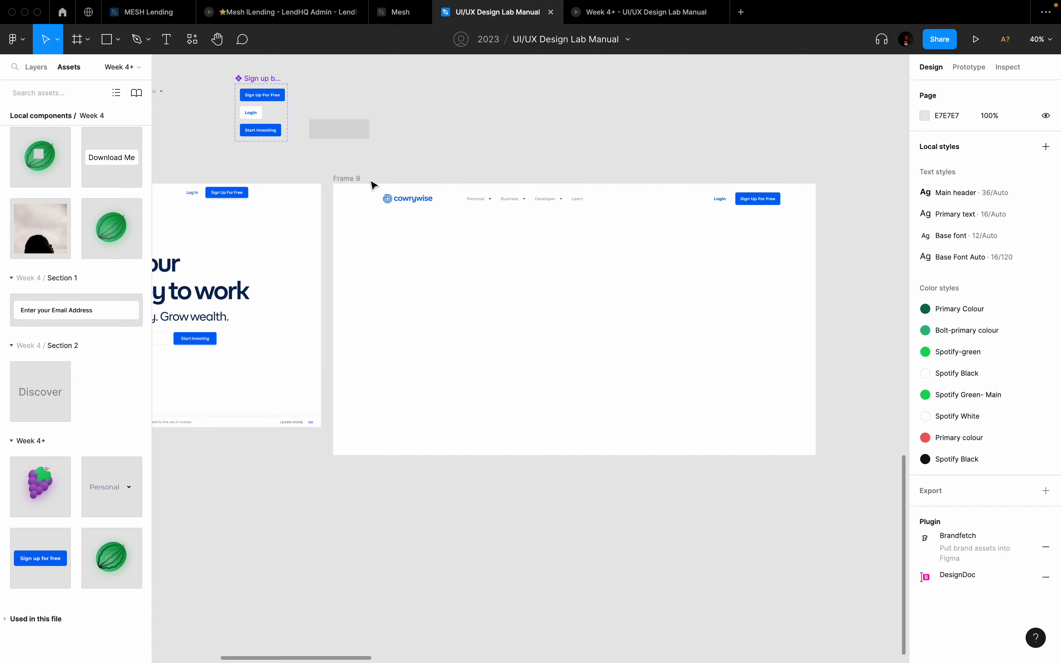
left_click(356, 179)
left_click(976, 39)
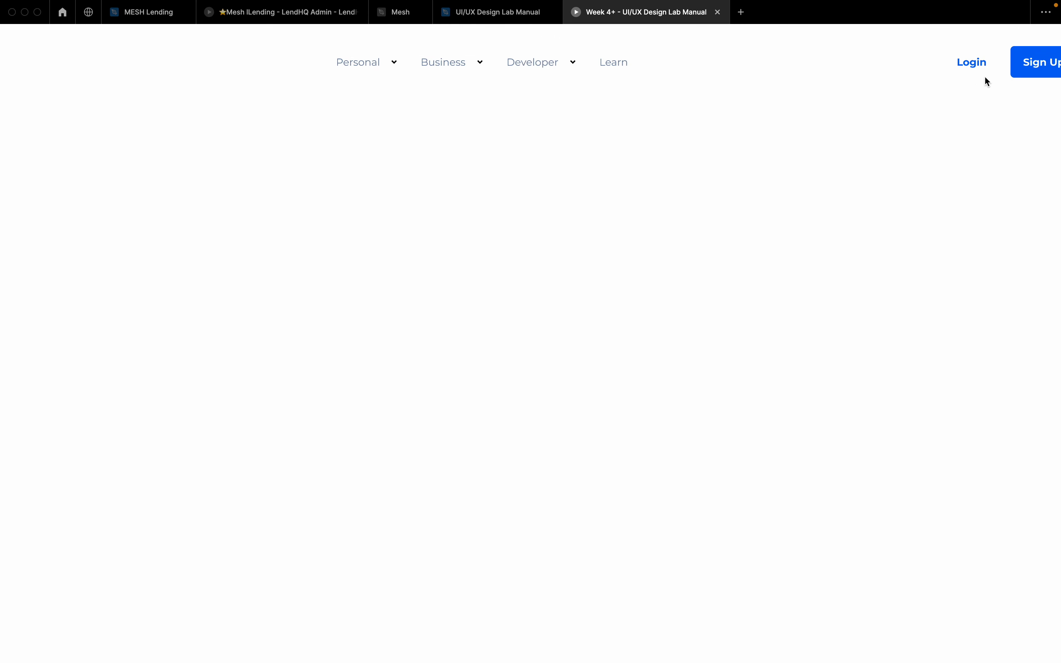
left_click(1011, 41)
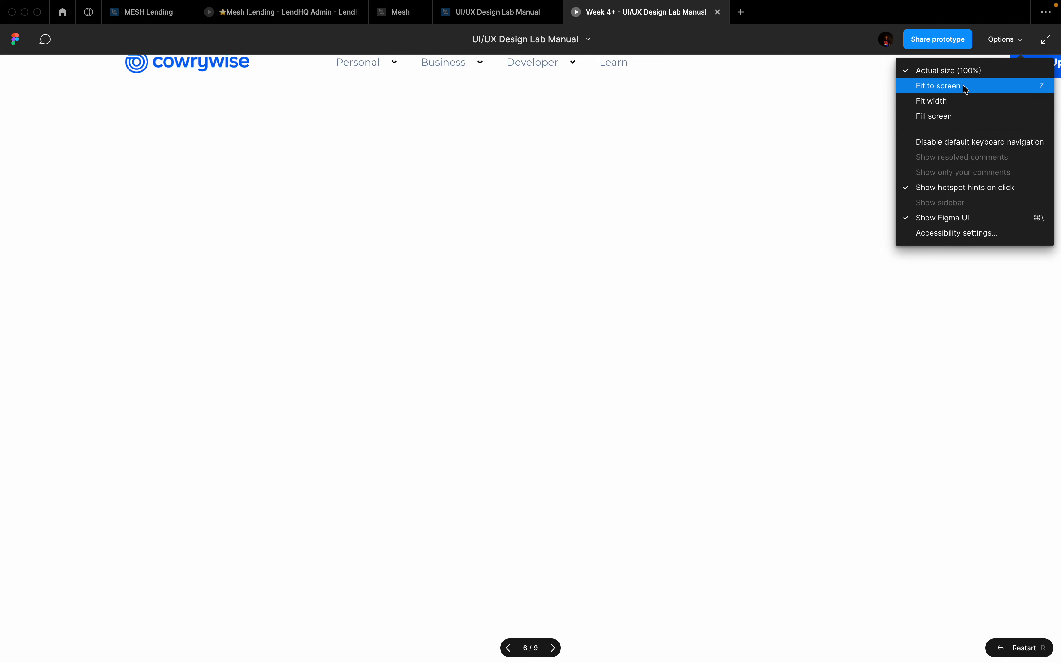
left_click(963, 86)
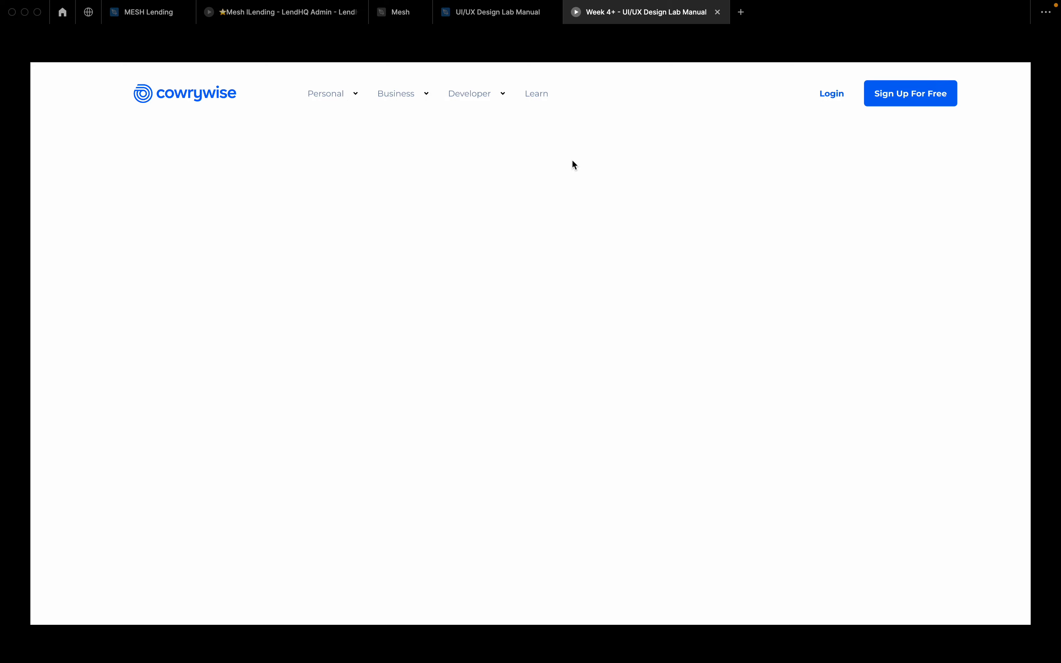
left_click(486, 14)
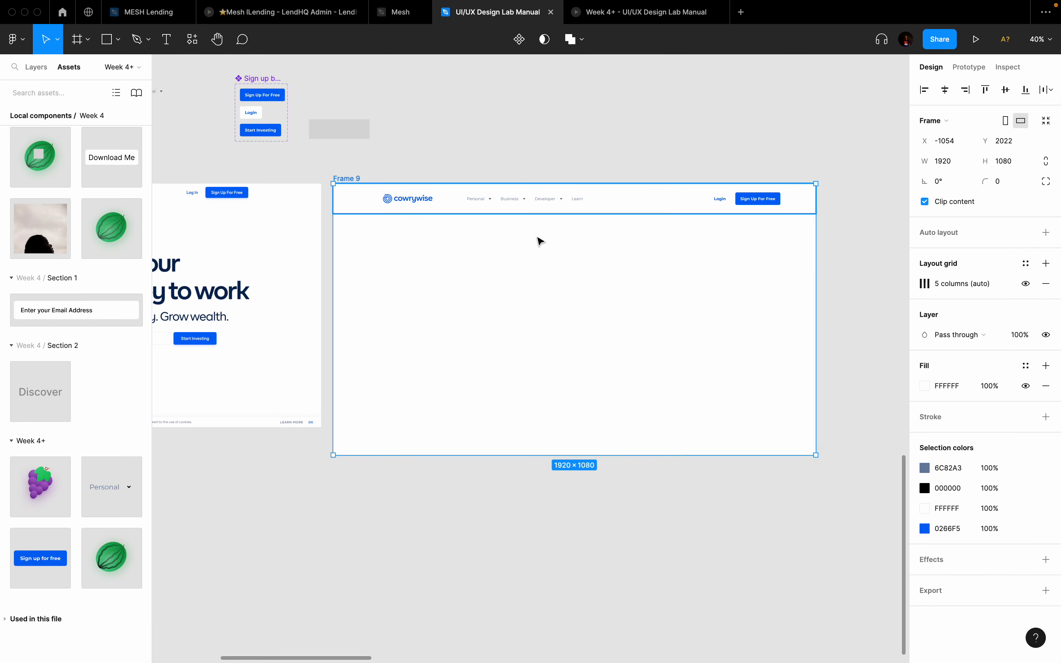
Step: Pan to Frame 9 and turn its five-column pink layout grid back on
scroll(540, 241, "down", 5)
scroll(543, 252, "left", 5)
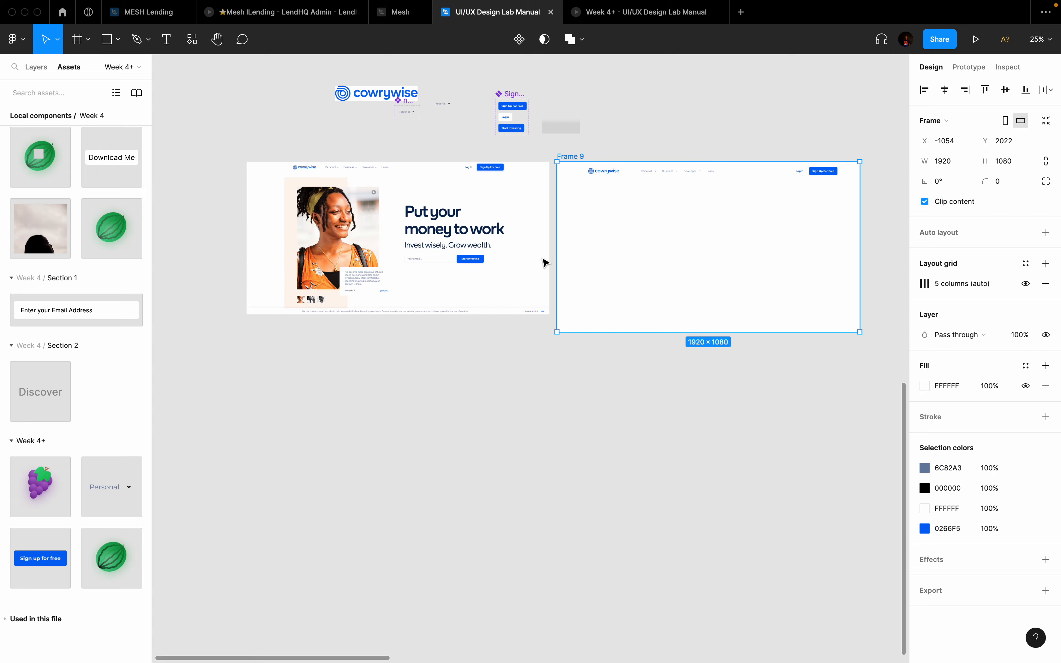
scroll(298, 246, "up", 5)
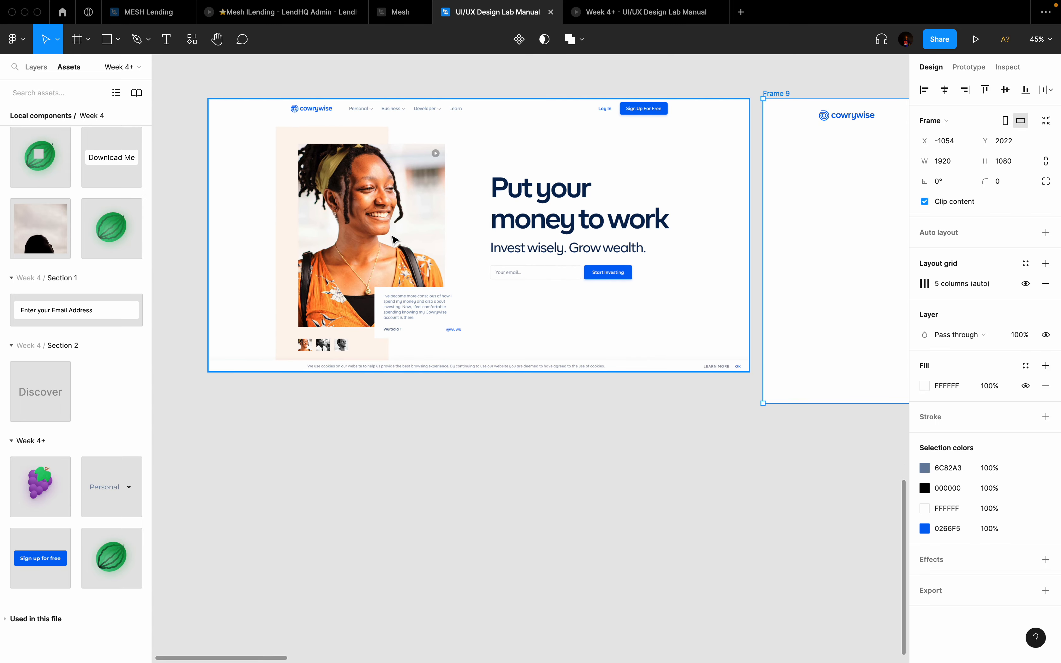
scroll(394, 240, "right", 2)
scroll(745, 200, "right", 4)
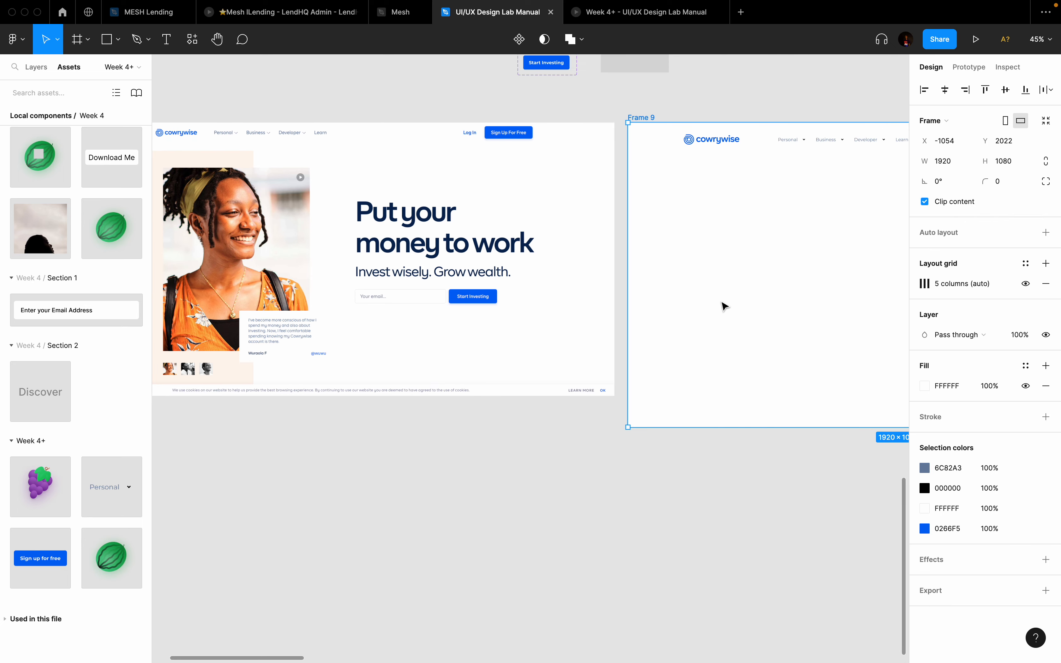
scroll(719, 304, "left", 2)
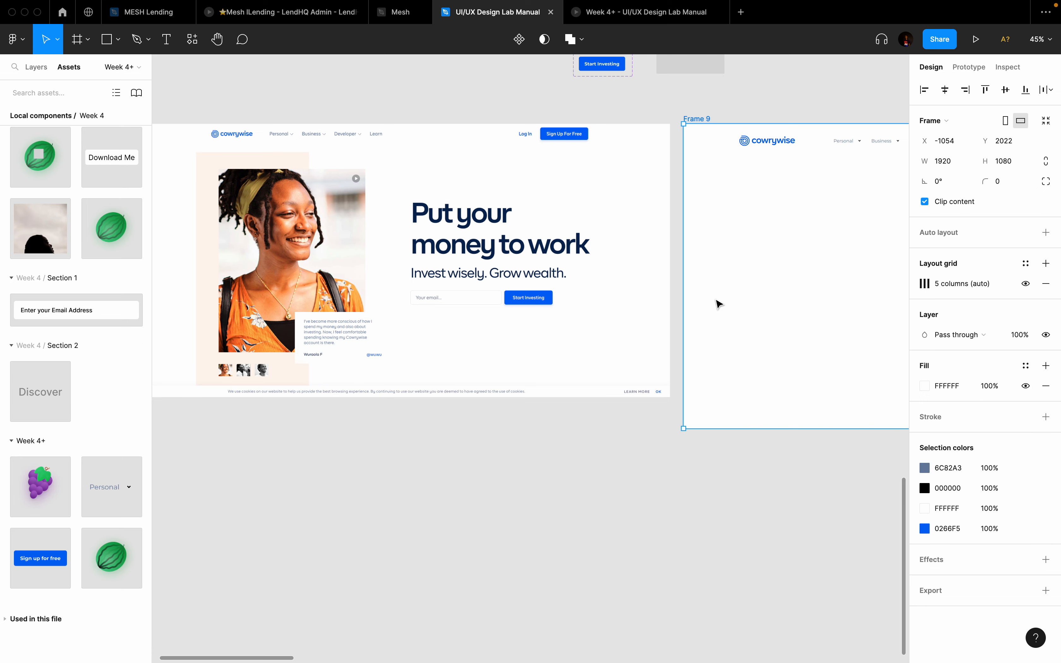
scroll(720, 303, "down", 4)
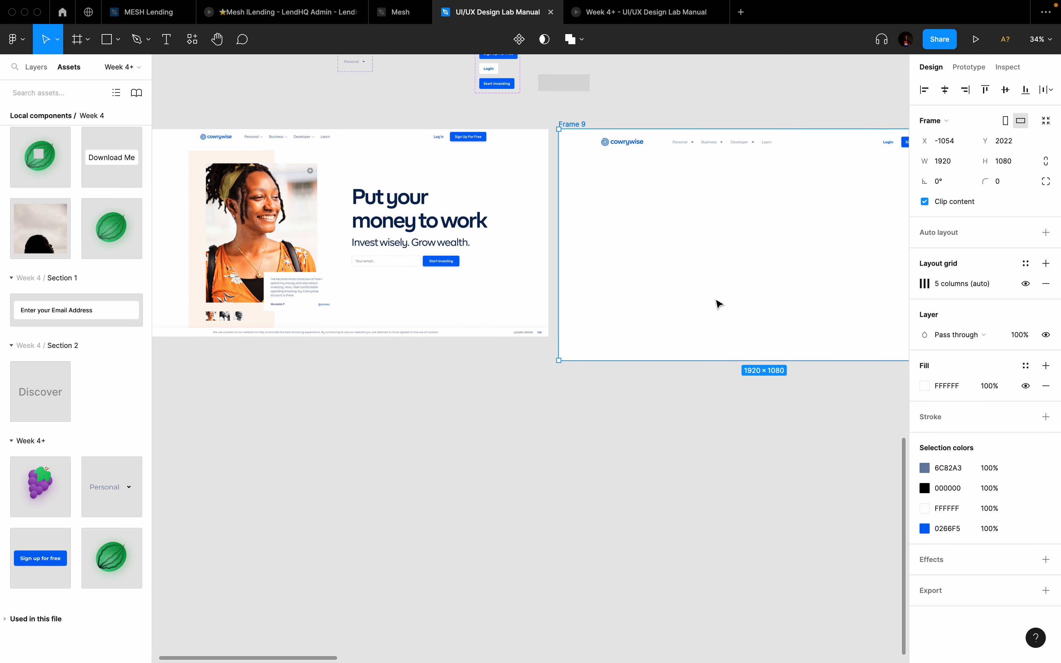
scroll(719, 304, "up", 1)
scroll(719, 304, "right", 1)
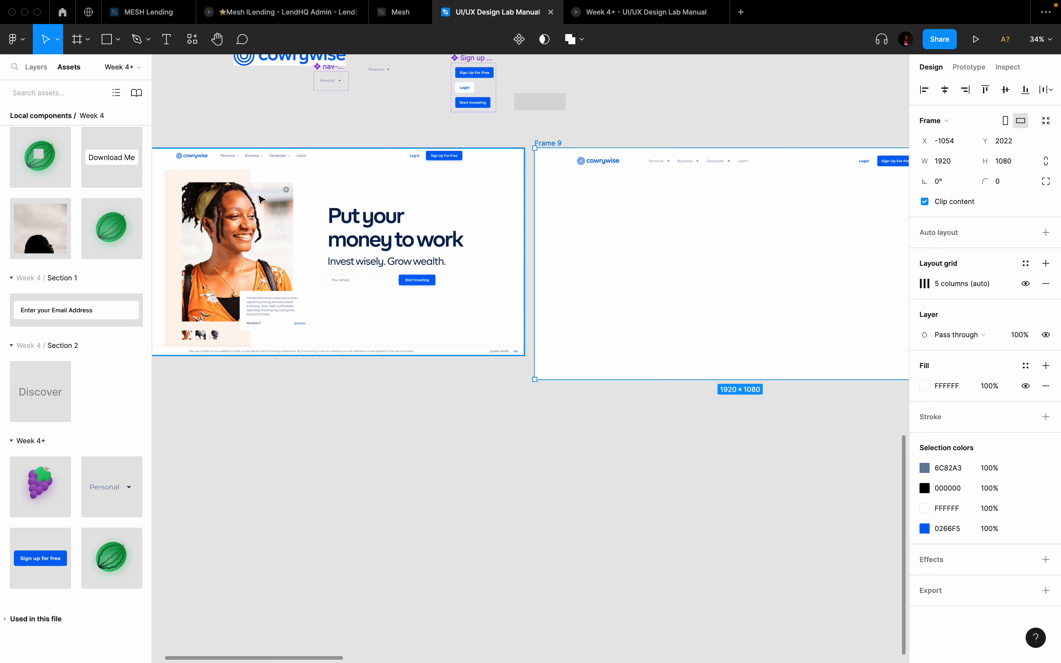
scroll(237, 231, "up", 3)
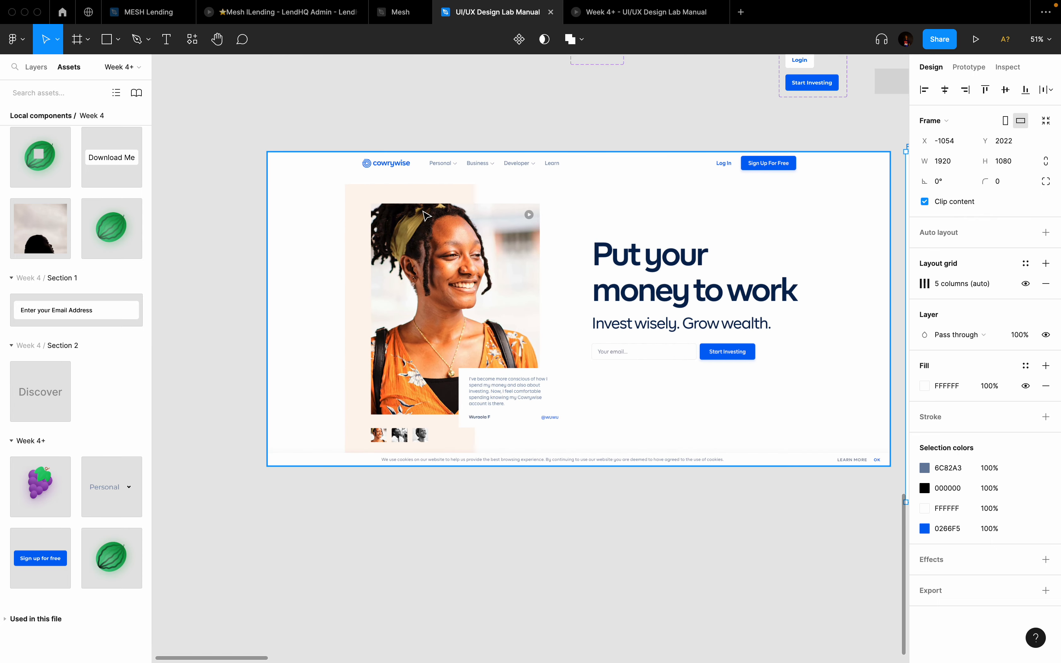
scroll(423, 216, "down", 3)
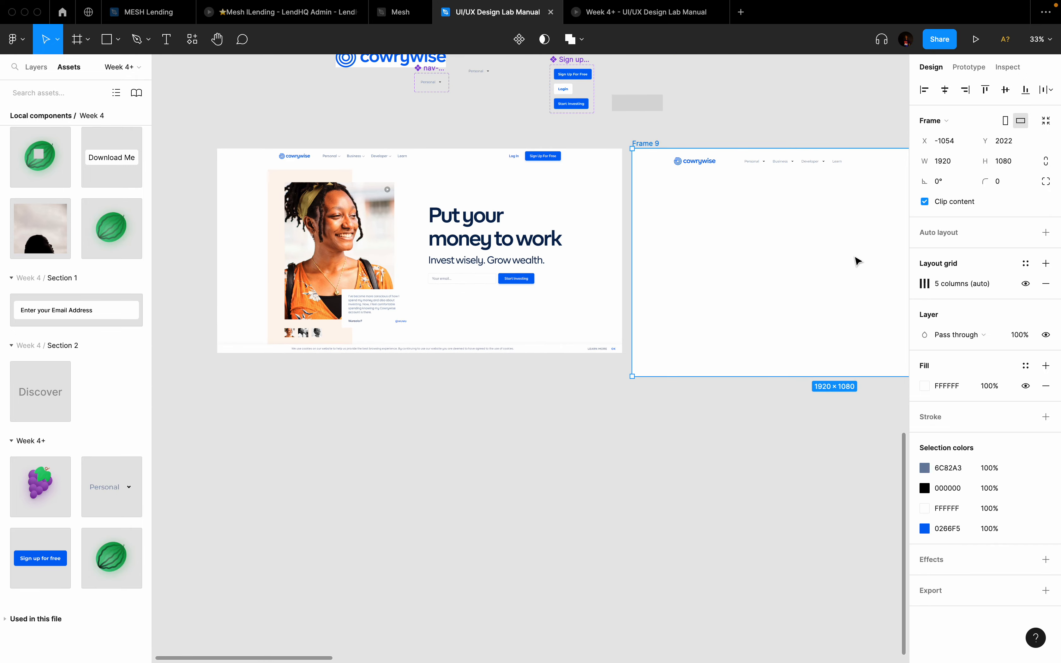
scroll(858, 261, "up", 2)
key("ctrl+g")
scroll(797, 265, "left", 2)
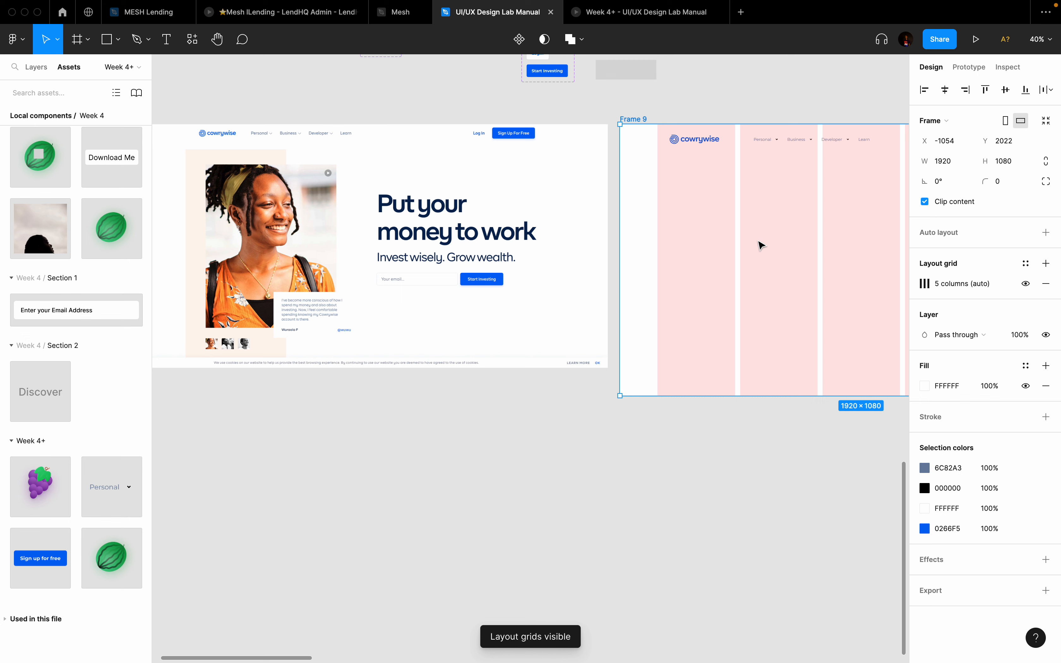
key("f")
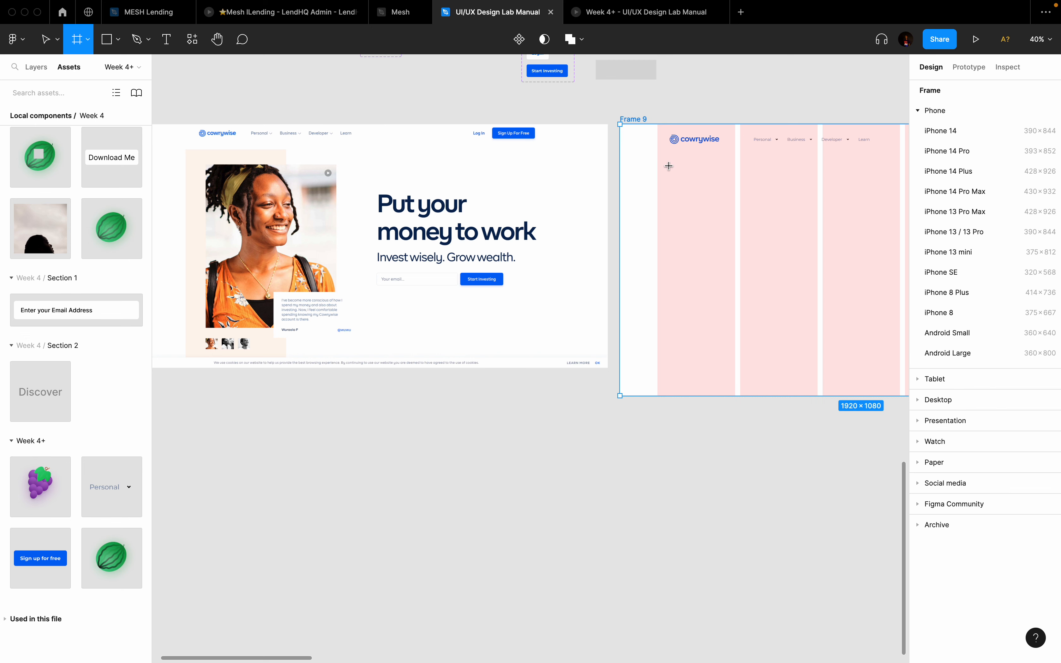
Step: Draw a 452×774 frame in Frame 9's body, filled with peach FFF5ED sampled from the original hero
left_click_drag(663, 169, 772, 363)
left_click_drag(660, 255, 656, 254)
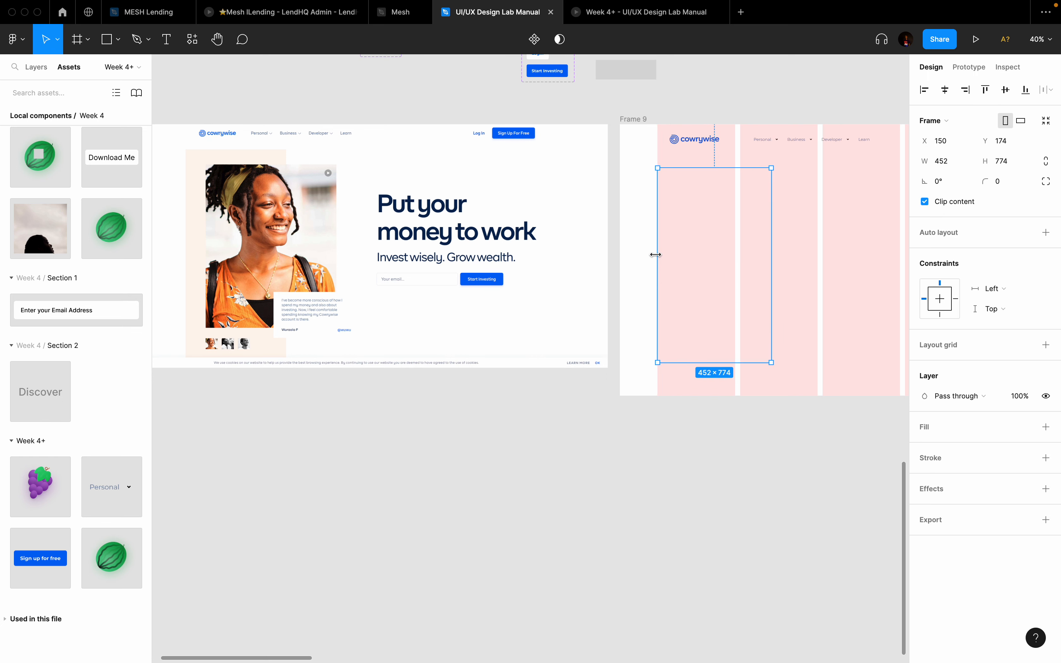
left_click(1046, 426)
left_click(926, 448)
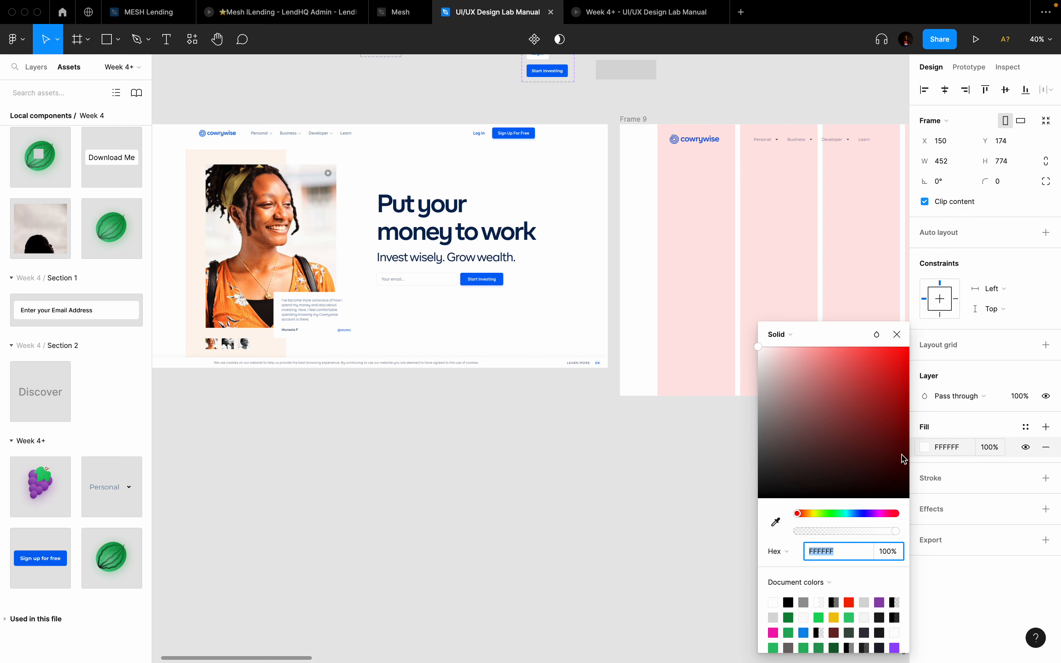
left_click(775, 522)
left_click(198, 164)
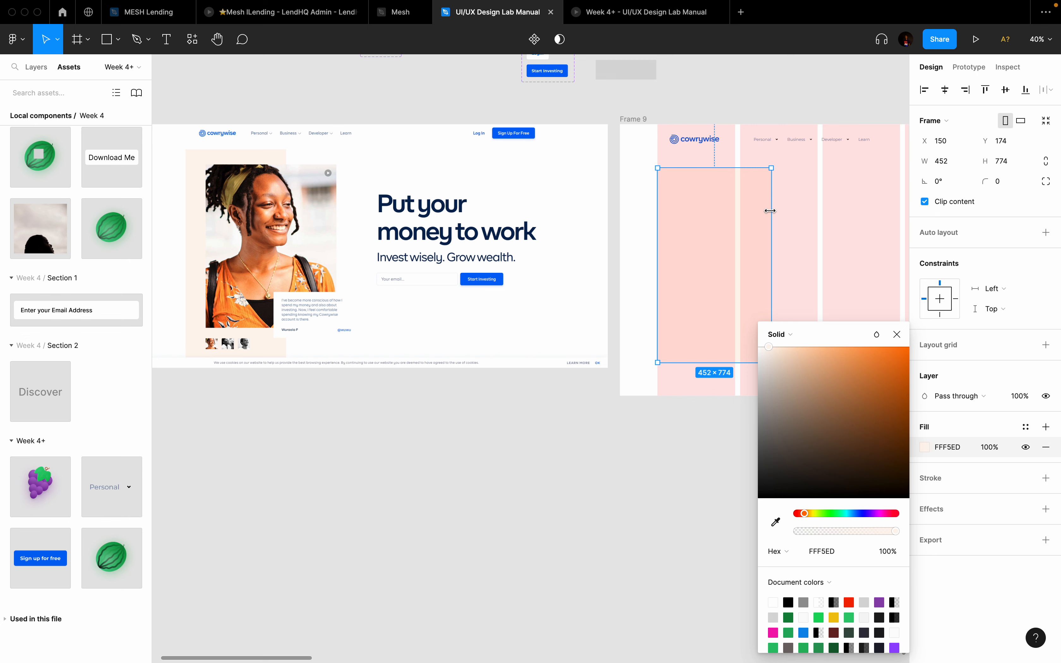
left_click(826, 219)
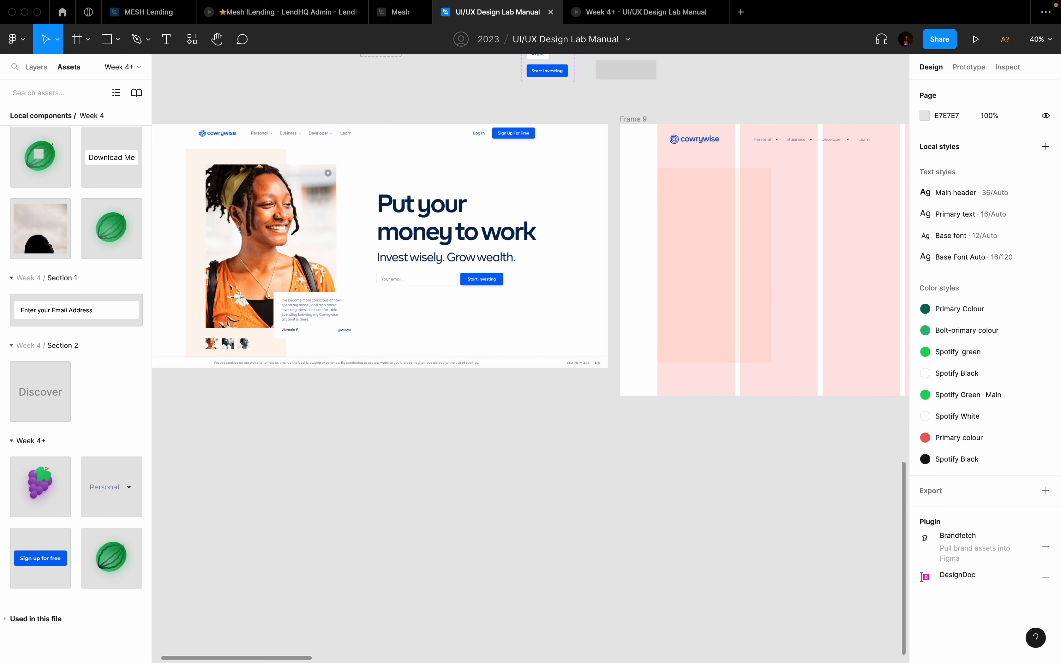
Step: Draw a second frame inside Frame 9 beside the peach block and give it a white fill
key("f")
left_click_drag(786, 179, 883, 355)
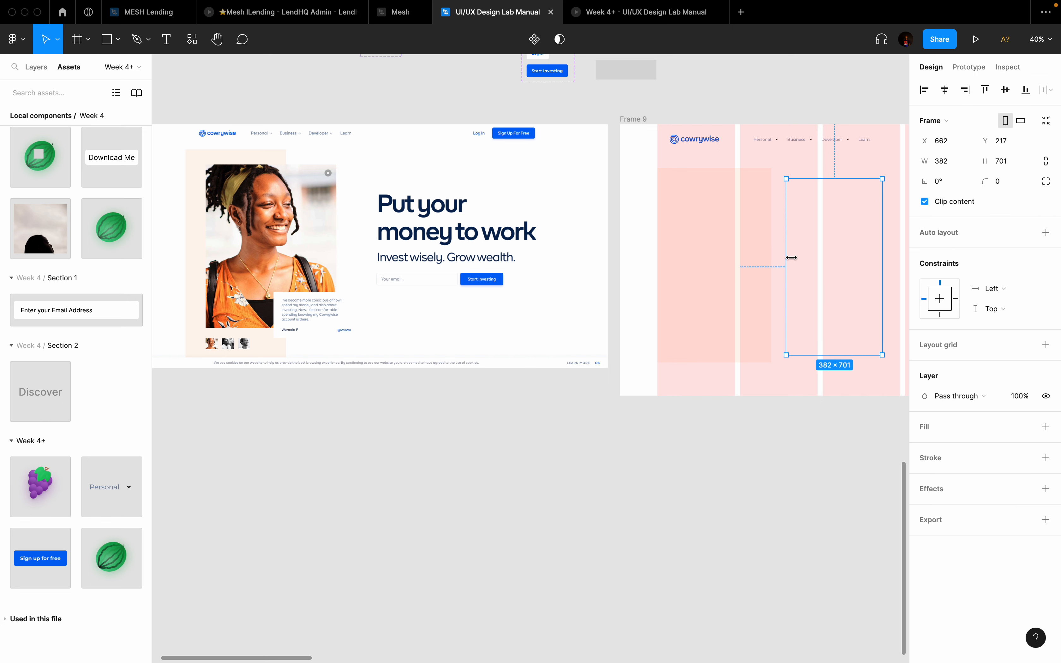
mouse_move(835, 266)
left_mouse_down()
mouse_move(765, 268)
mouse_move(826, 266)
left_mouse_up()
key("shift+Left")
key("shift+Left")
key("shift+Left")
key("shift+Left")
key("shift+Left")
key("shift+Left")
key("shift+Left")
key("shift+Left")
key("shift+Left")
key("shift+Left")
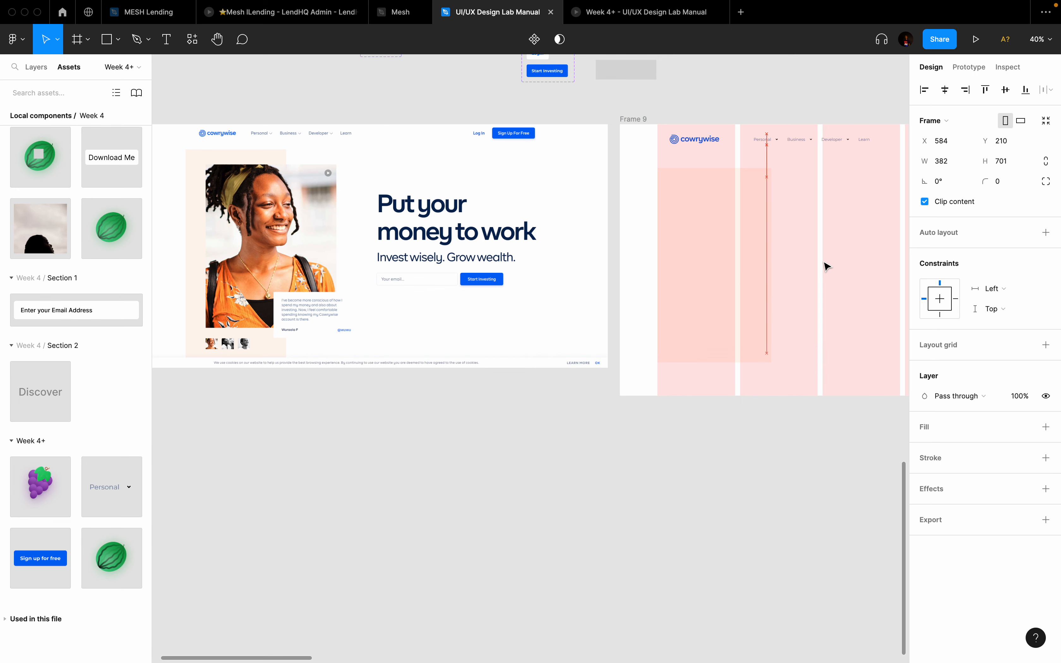
left_click(1047, 427)
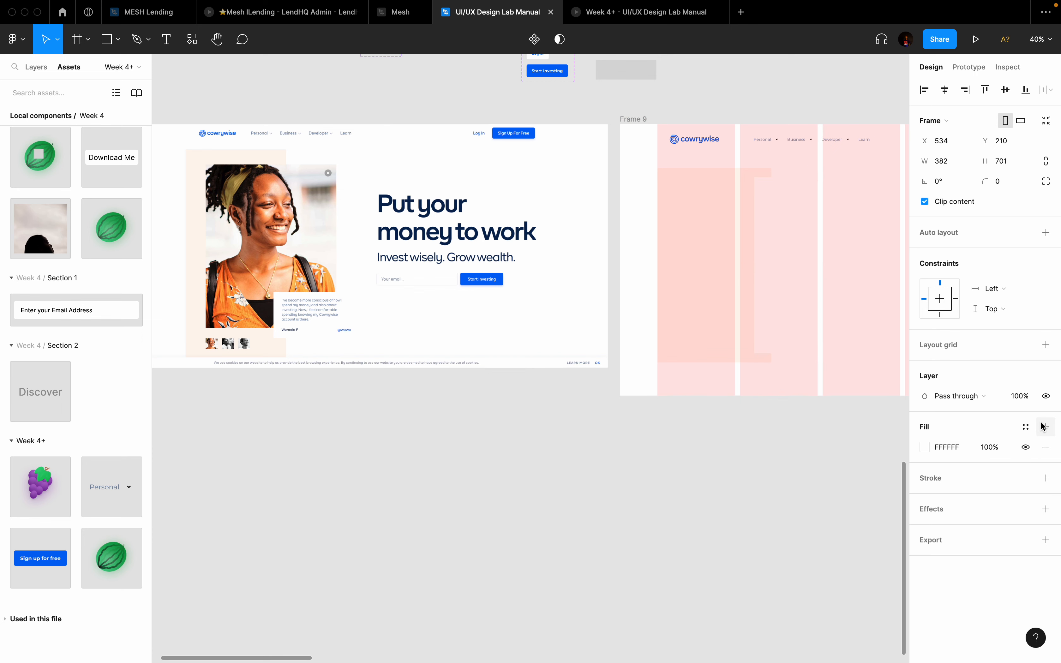
Step: Resize the white placeholder frame to 651×653 so it overlaps the peach block
scroll(807, 268, "right", 3)
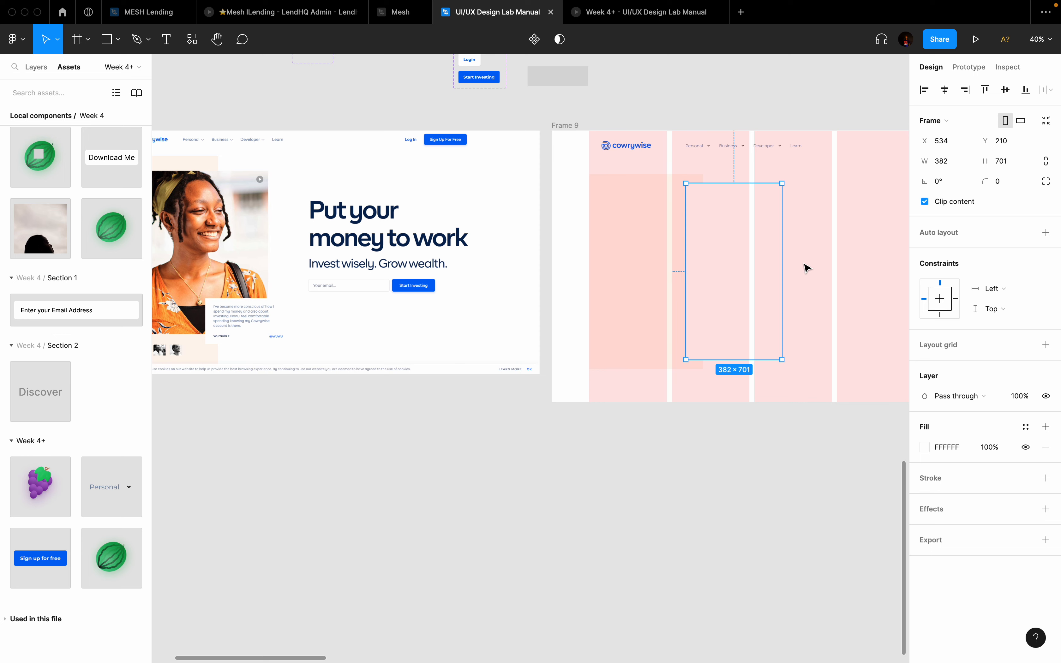
left_click_drag(783, 258, 797, 258)
scroll(682, 255, "left", 3)
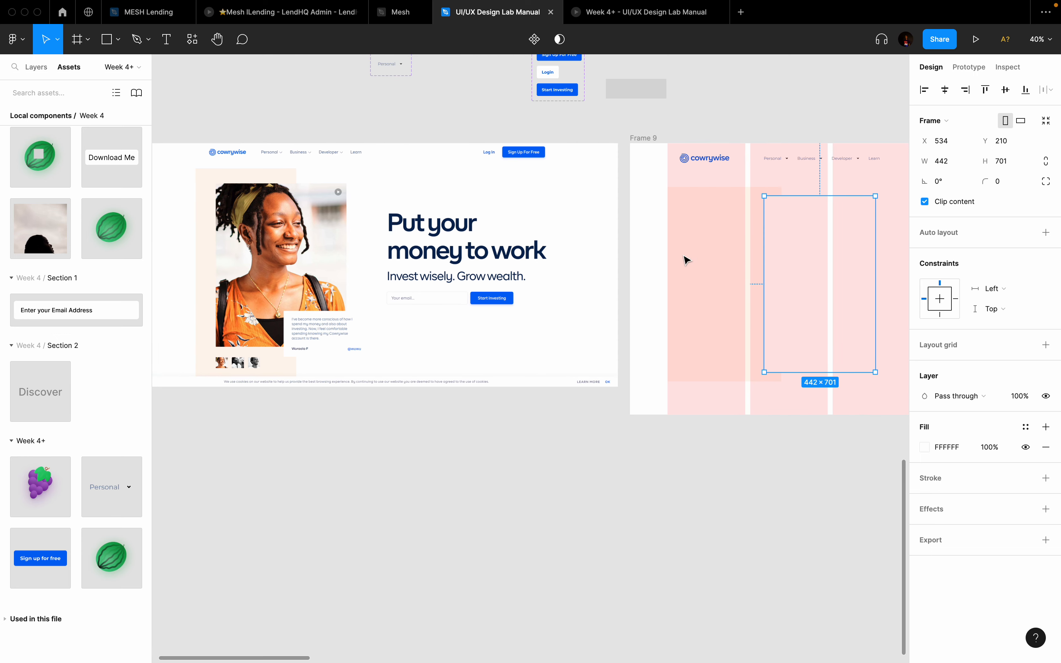
left_click_drag(752, 261, 700, 261)
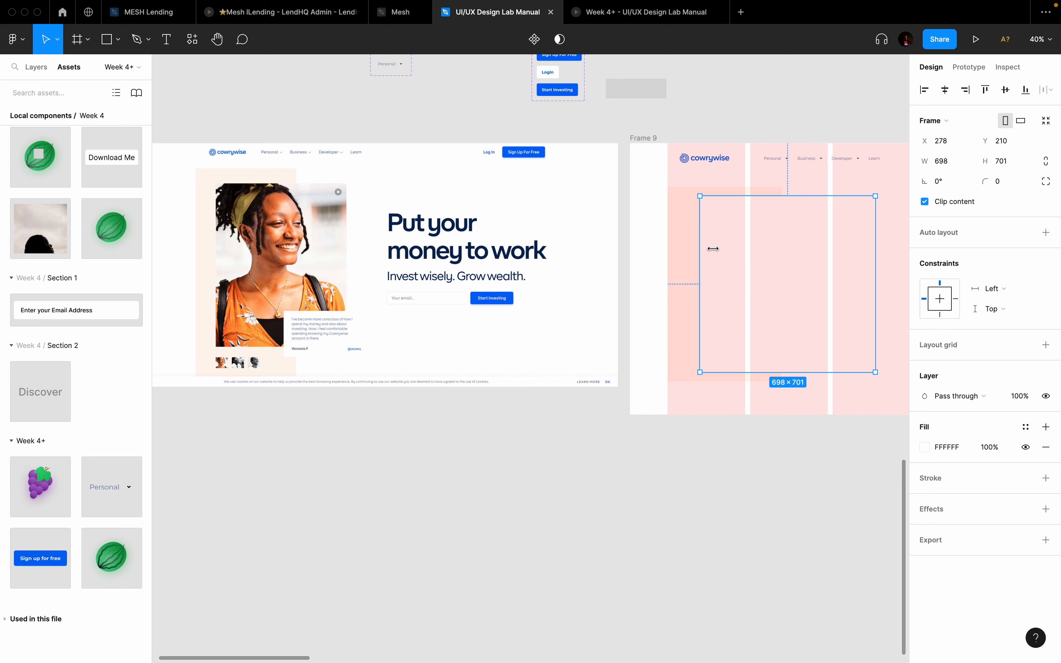
left_click(802, 193, "alt")
left_click(803, 201, "alt")
mouse_move(805, 195)
left_mouse_down()
mouse_move(805, 218)
mouse_move(805, 203)
left_mouse_up()
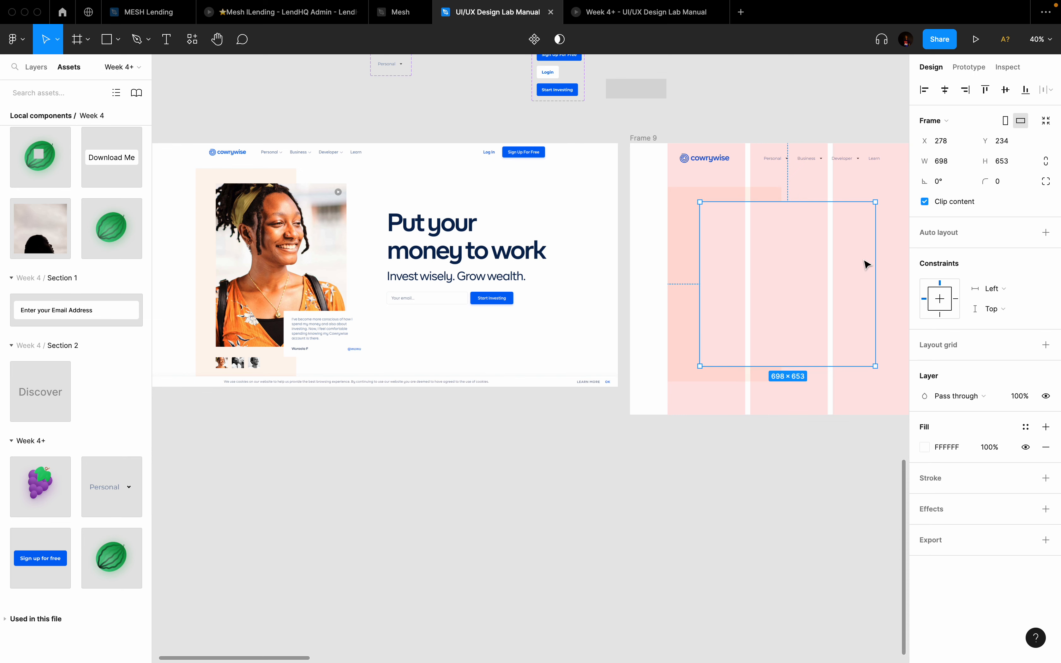
left_click_drag(875, 261, 864, 262)
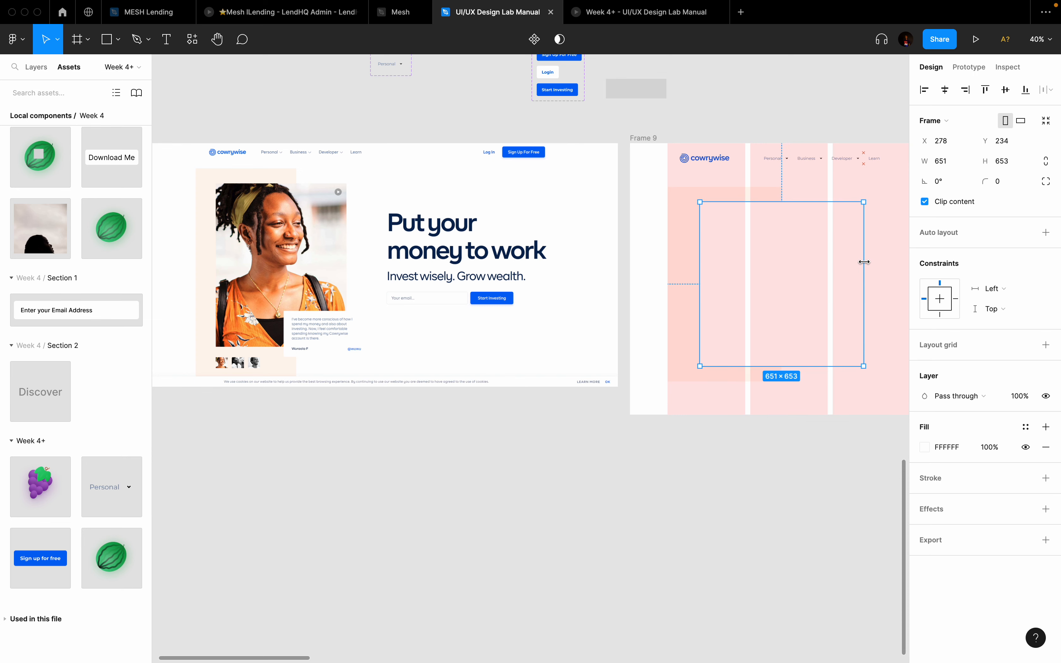
Step: Hide the layout grids, reselect the white placeholder, and switch to the macOS desktop
key("ctrl+g")
scroll(866, 263, "down", 3)
scroll(867, 263, "right", 3)
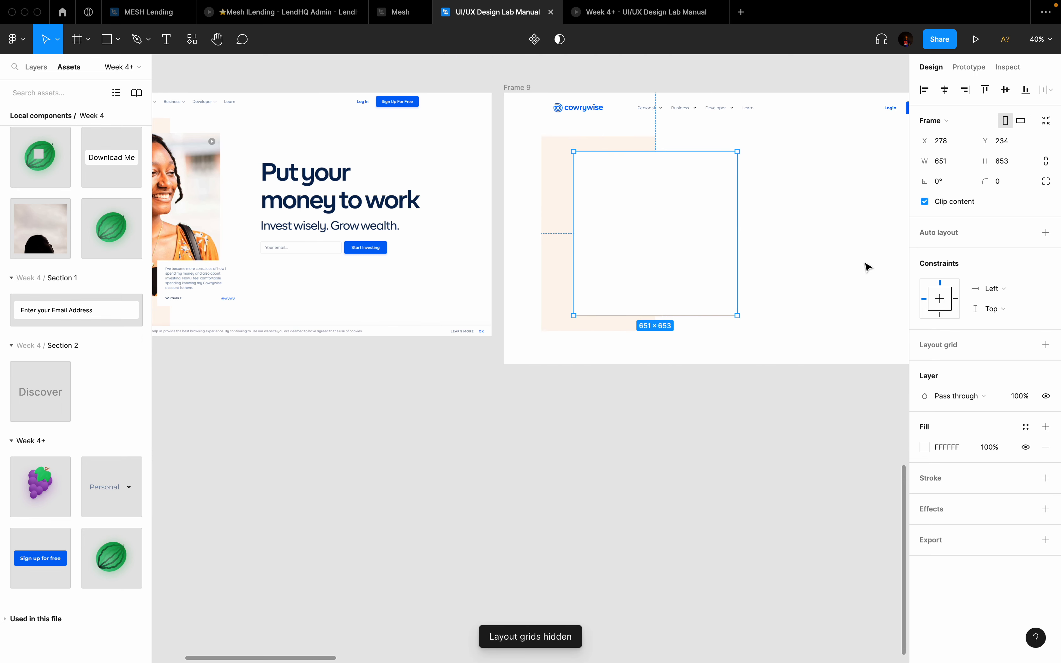
scroll(868, 266, "left", 3)
scroll(867, 266, "up", 1)
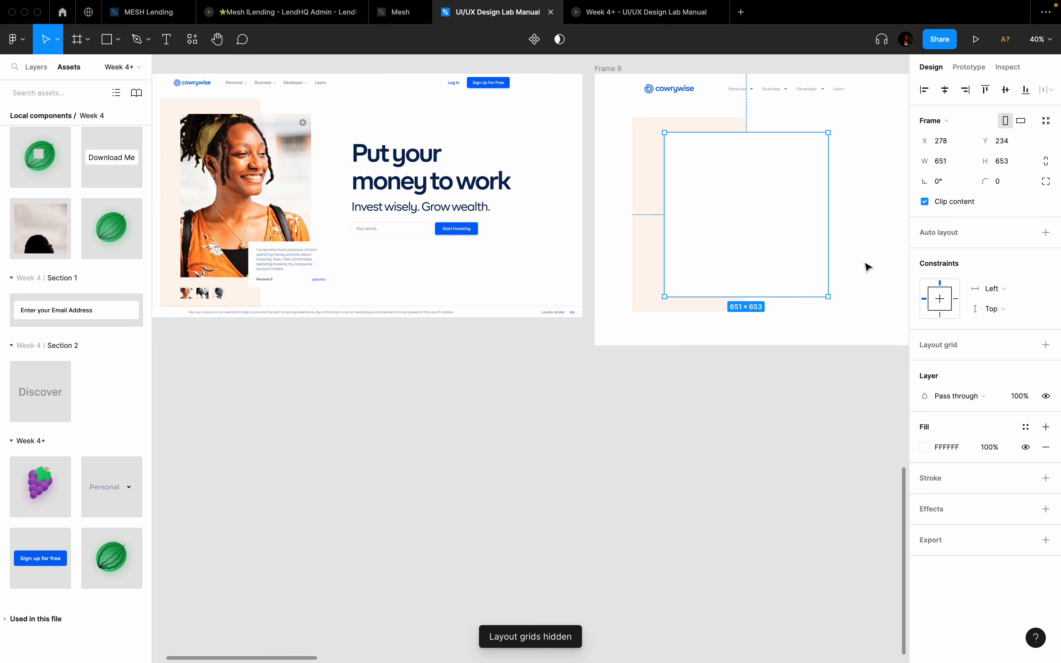
left_click(869, 185)
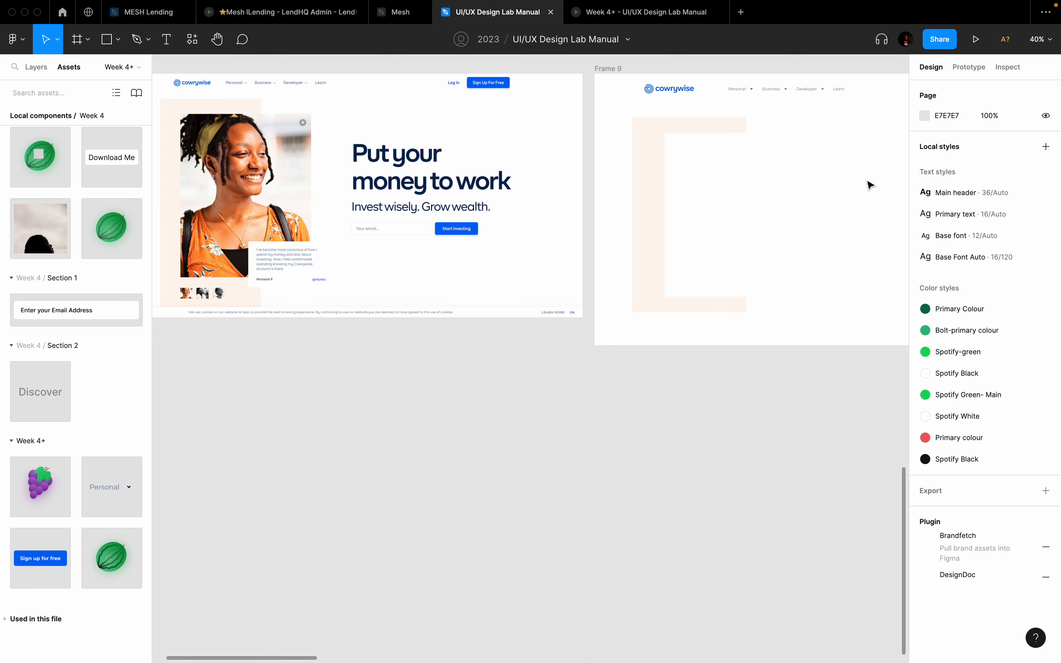
left_click(795, 196)
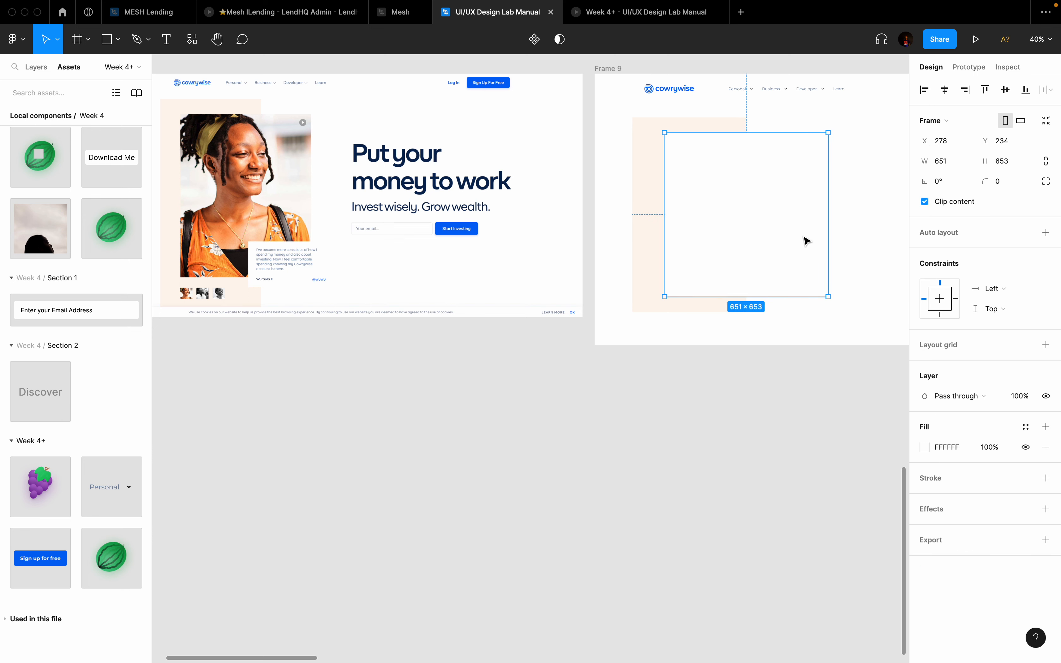
key("ctrl+Left")
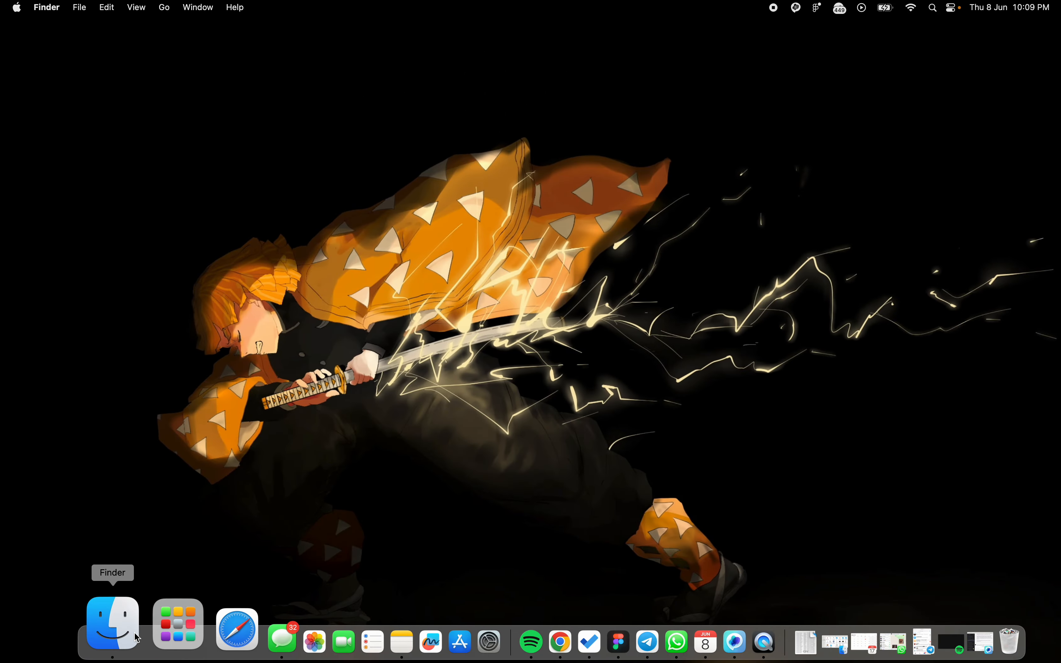
Step: Open a Finder window showing Downloads and expand it to full screen
left_click(114, 625)
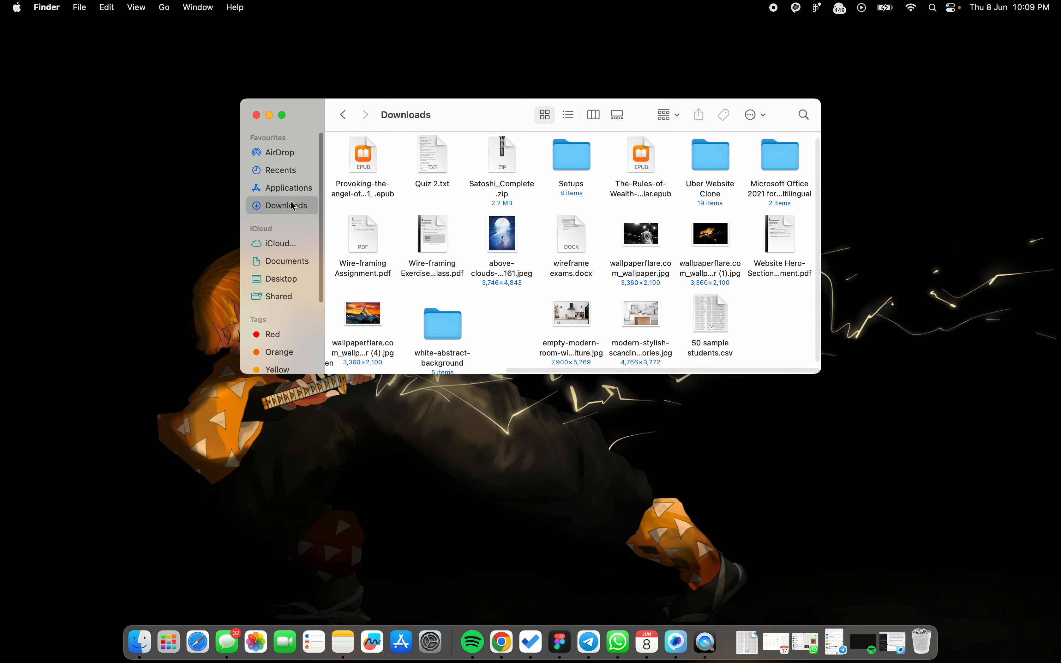
scroll(653, 227, "down", 2)
scroll(644, 223, "up", 2)
scroll(623, 215, "left", 1)
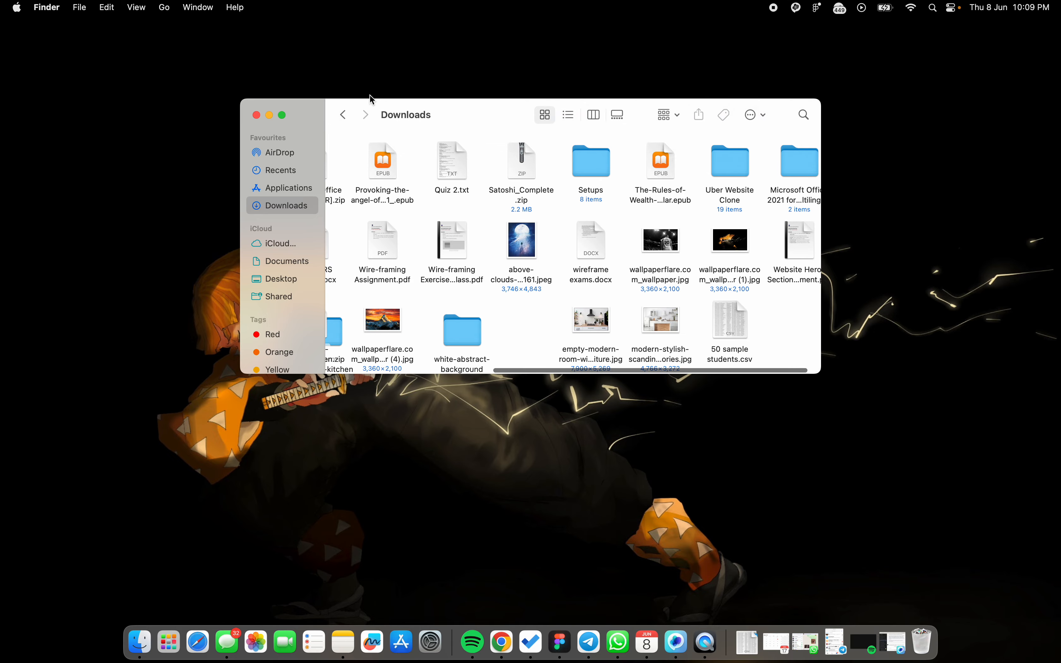
left_click(284, 116)
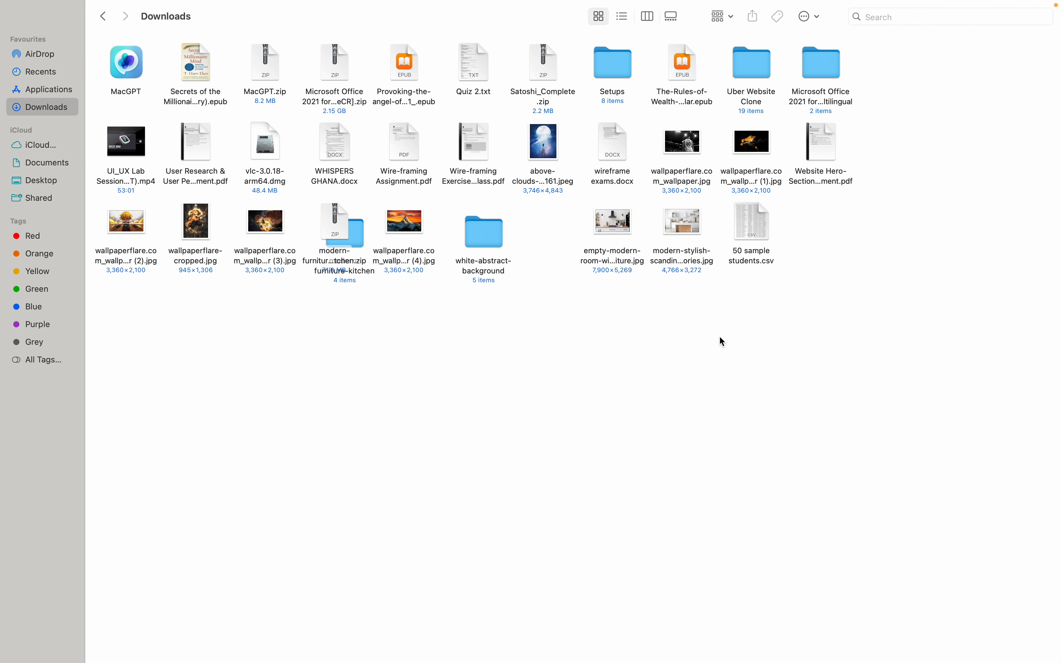
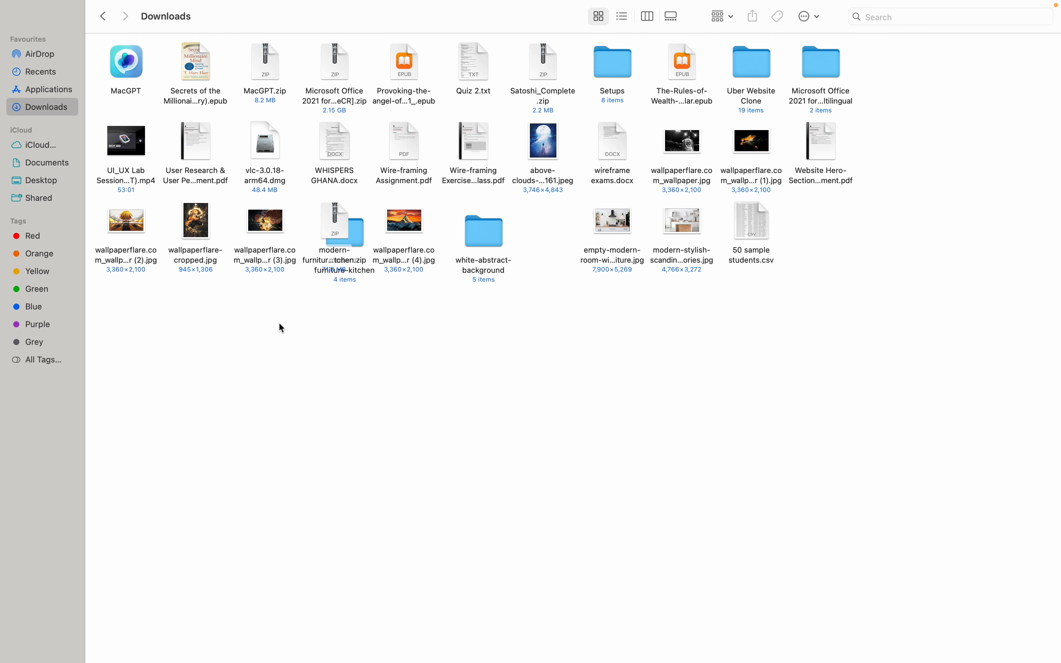
Step: Browse Finder's Recents and Downloads, then move to the browser space
left_click(41, 74)
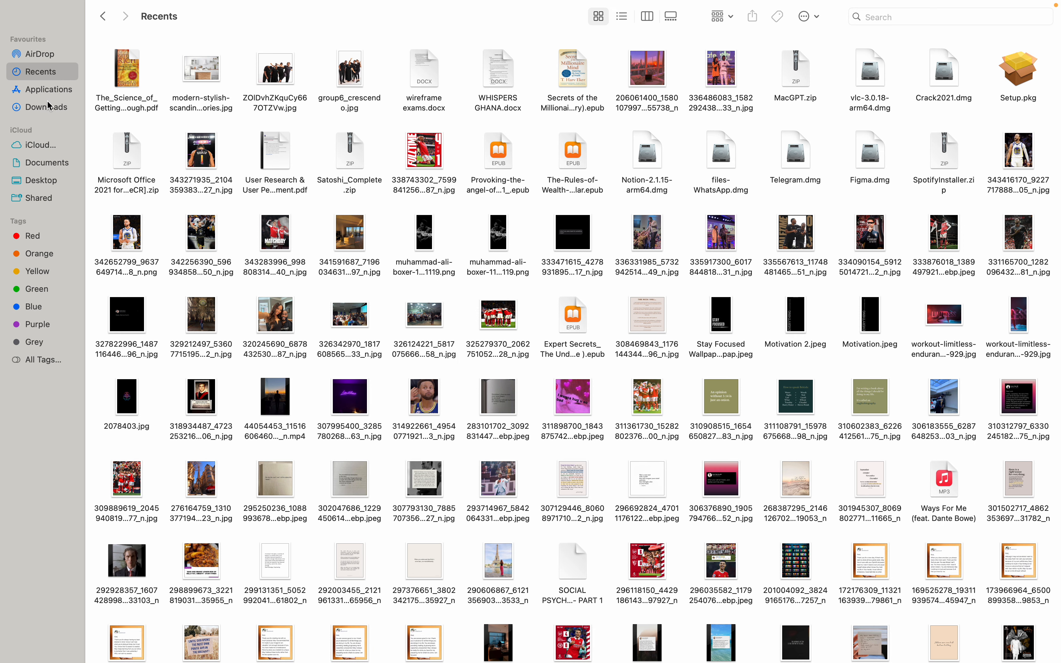
left_click(50, 106)
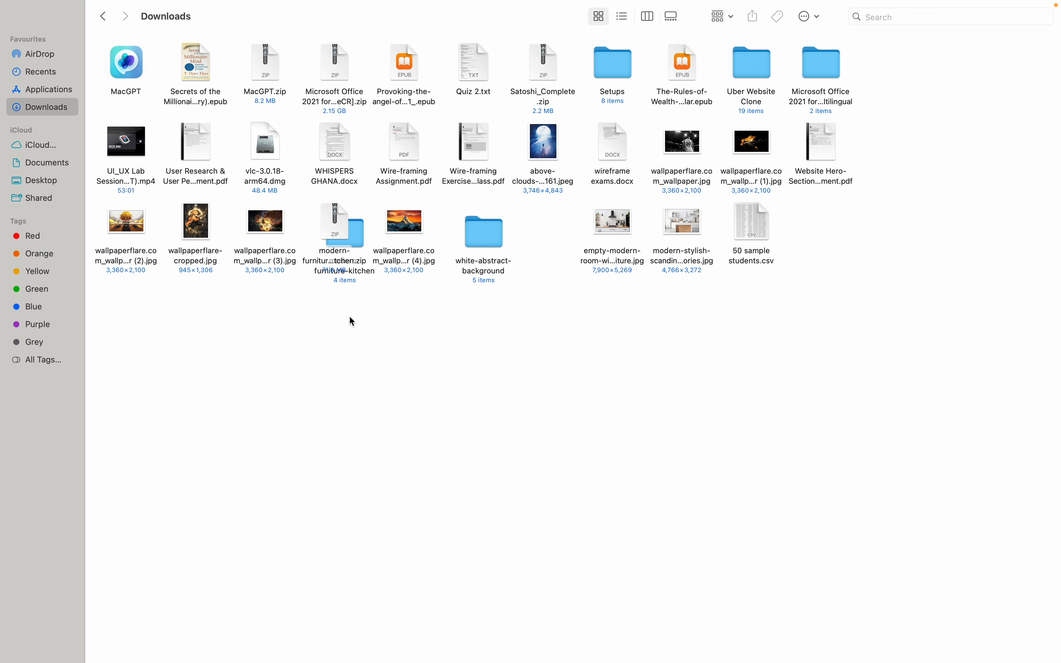
key("ctrl+Right")
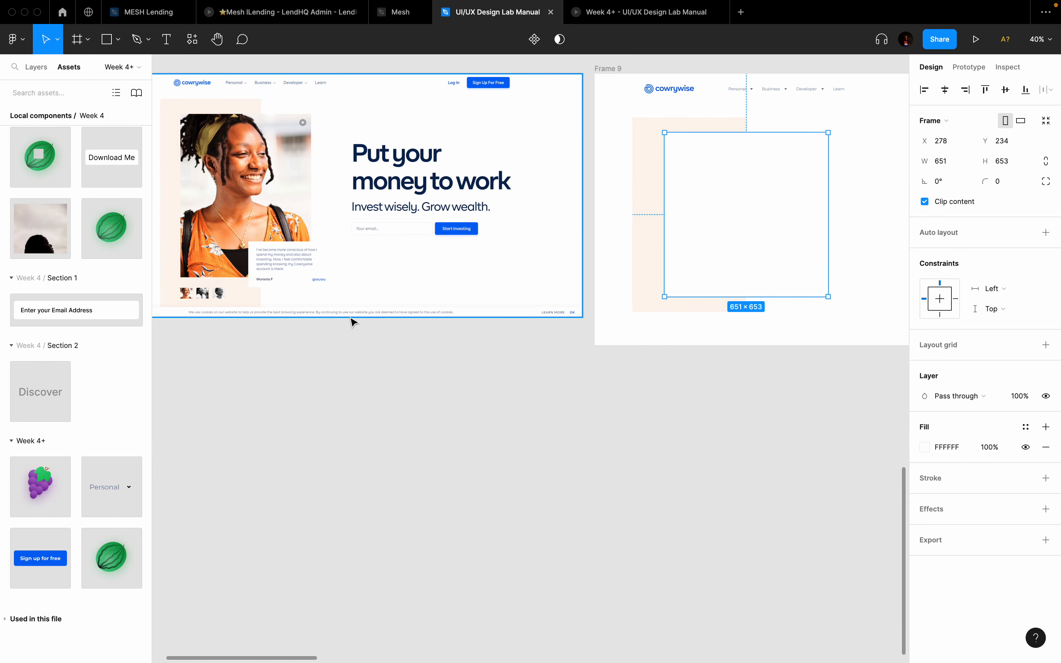
key("ctrl+Right")
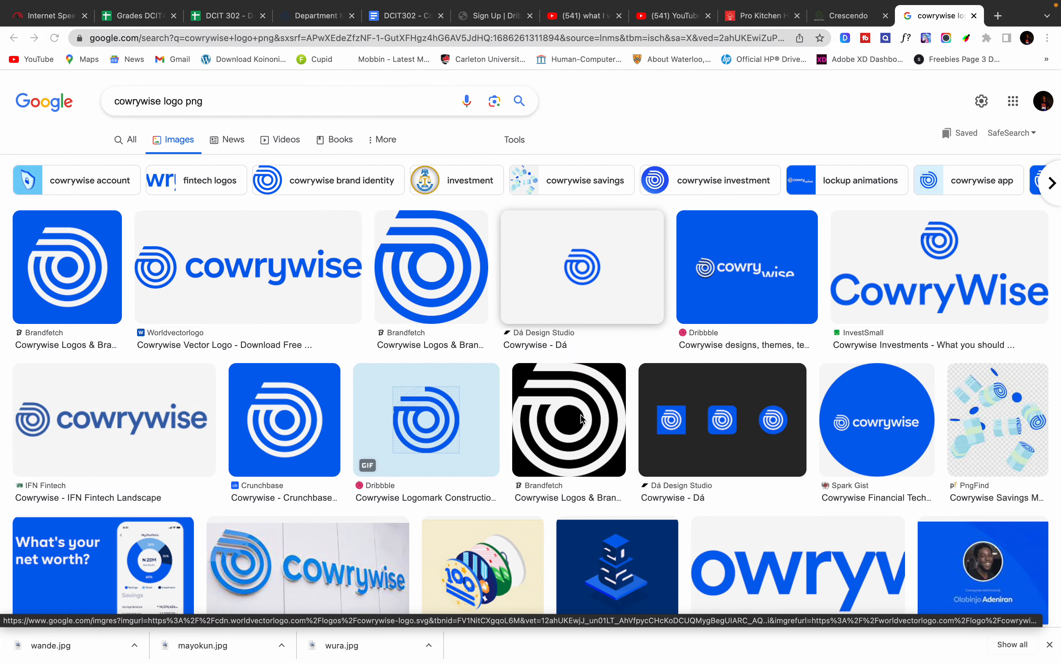
Step: Open the three downloaded portrait photos from Chrome's download bar in Preview
left_click(52, 645)
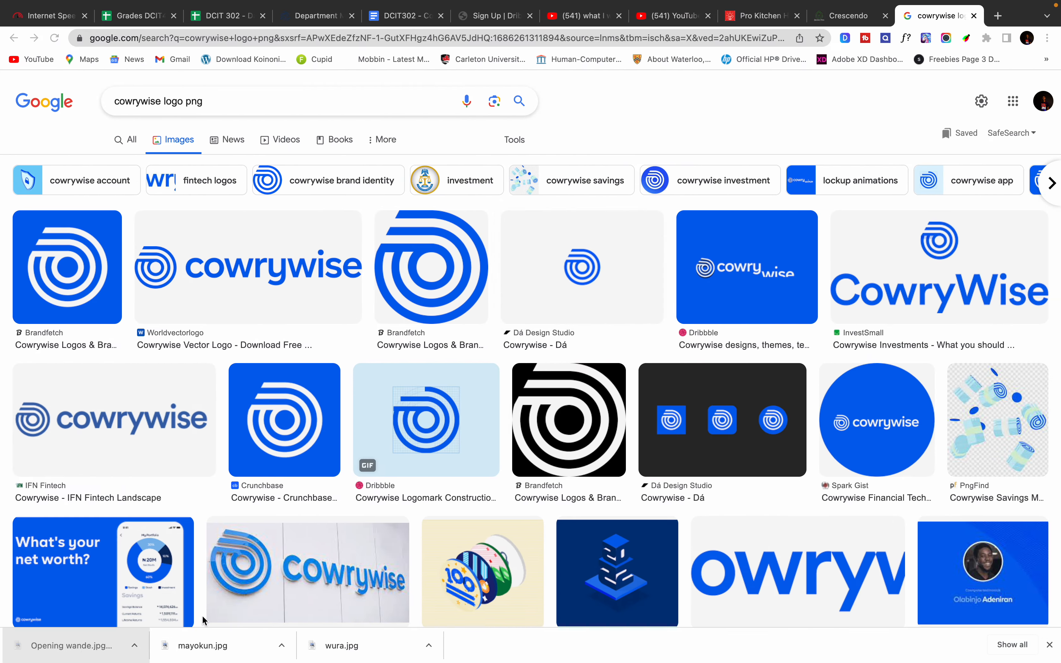
key("ctrl+Right")
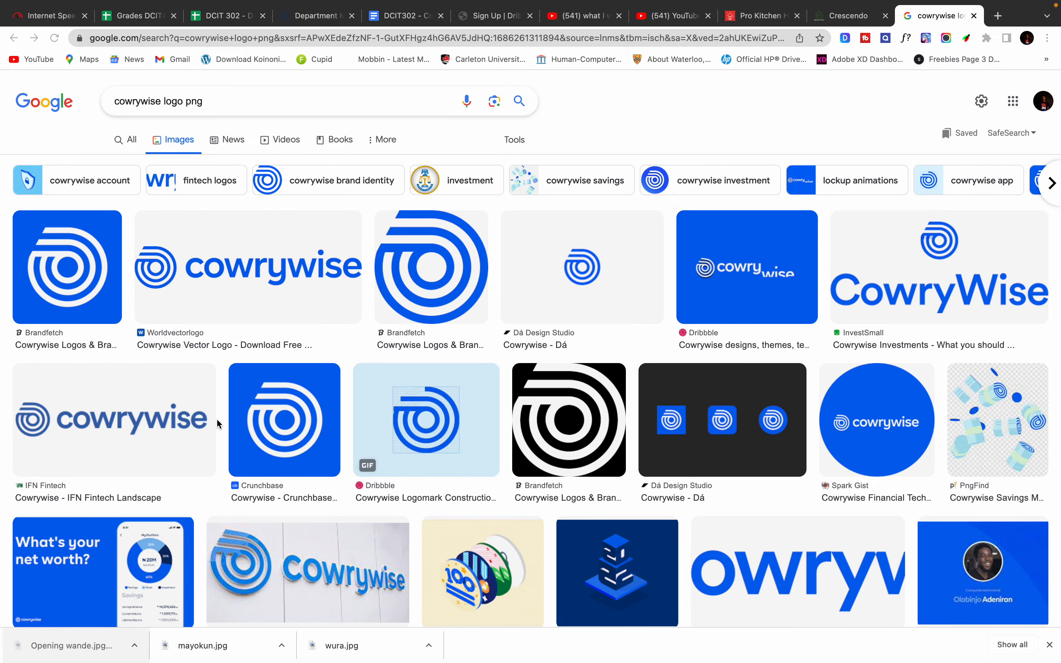
left_click(229, 651)
key("ctrl+Right")
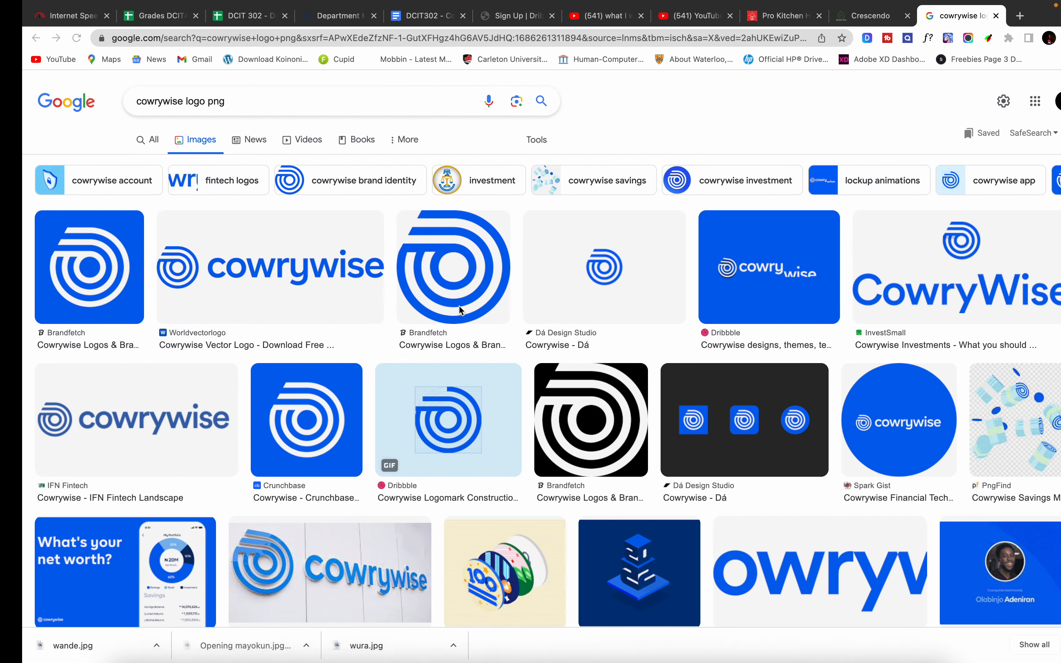
left_click(343, 644)
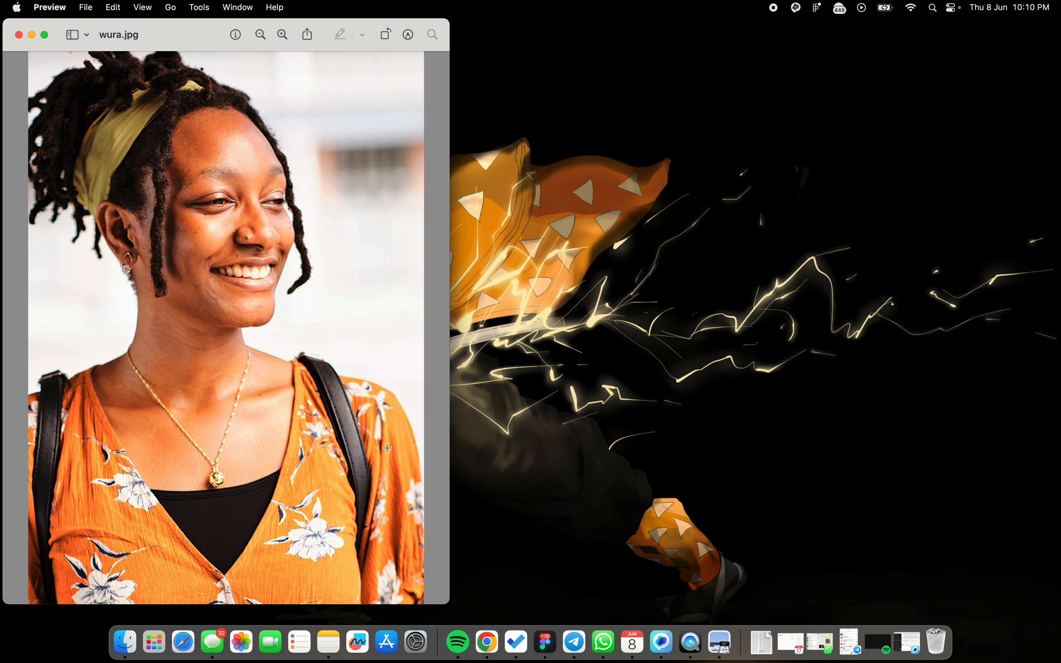
Step: Pick the woman's portrait in Finder's Recents, then return to the full-screen Figma space
left_click(125, 642)
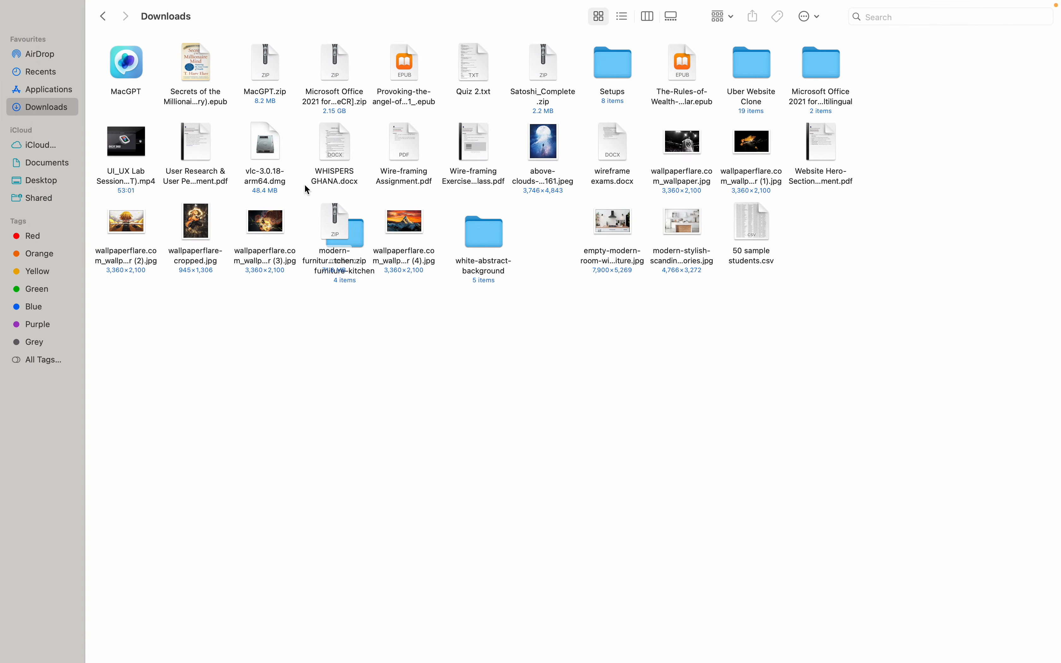
left_click(46, 71)
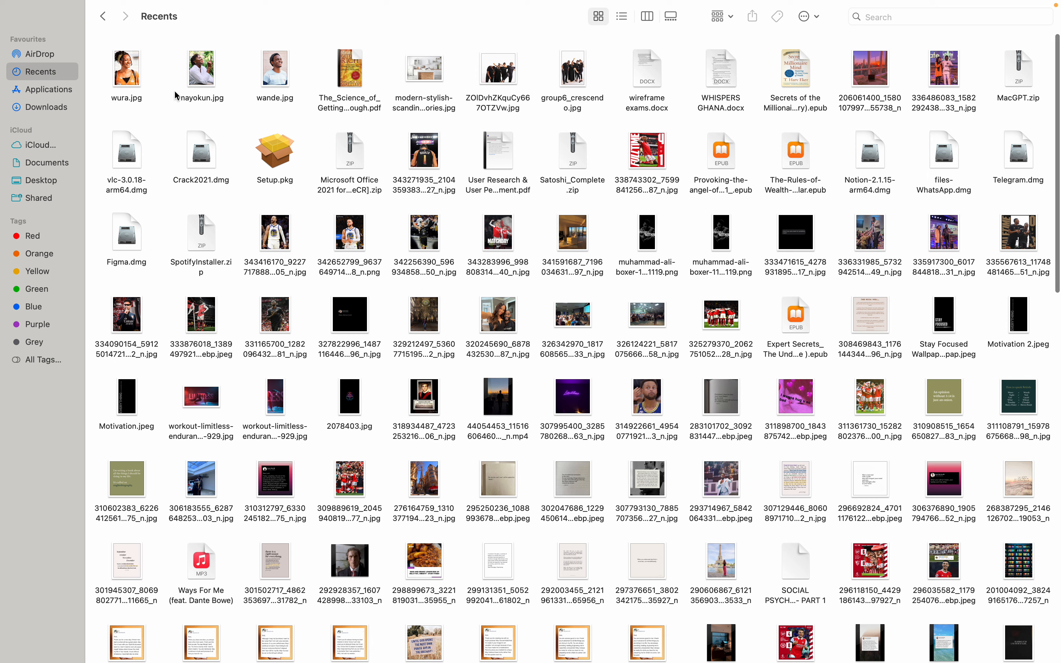
left_click(131, 73)
key("ctrl+Right")
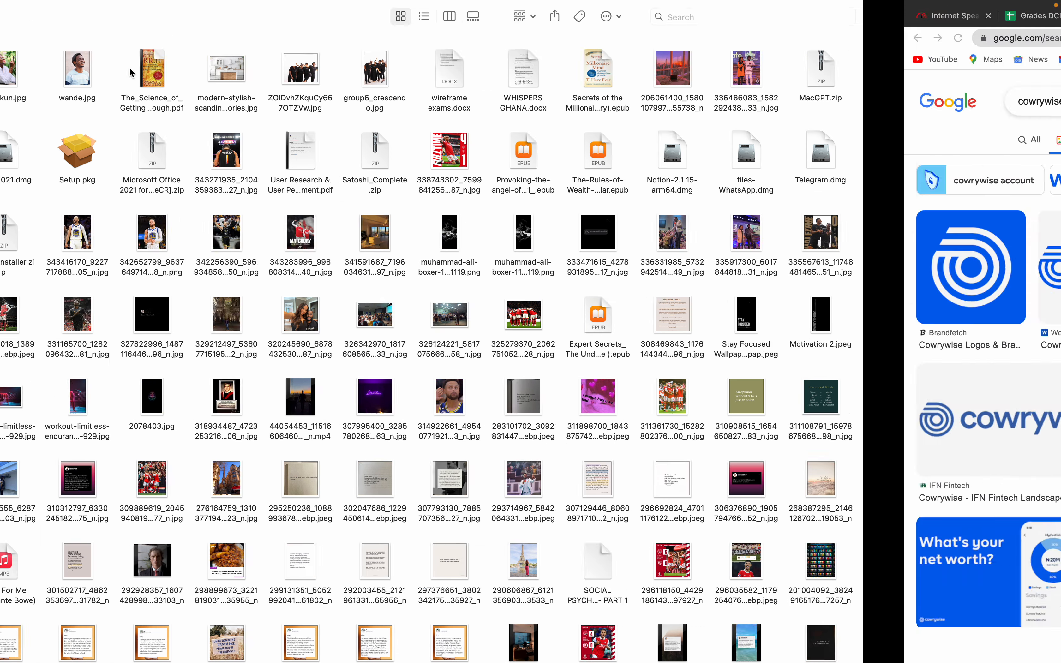
key("ctrl+Up")
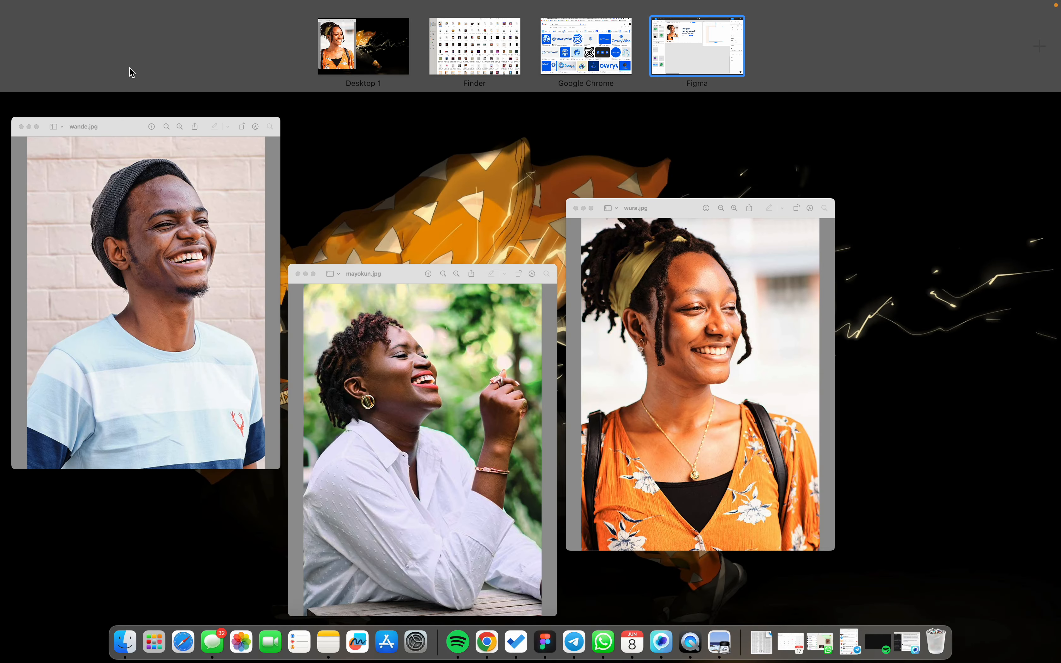
left_click(696, 60)
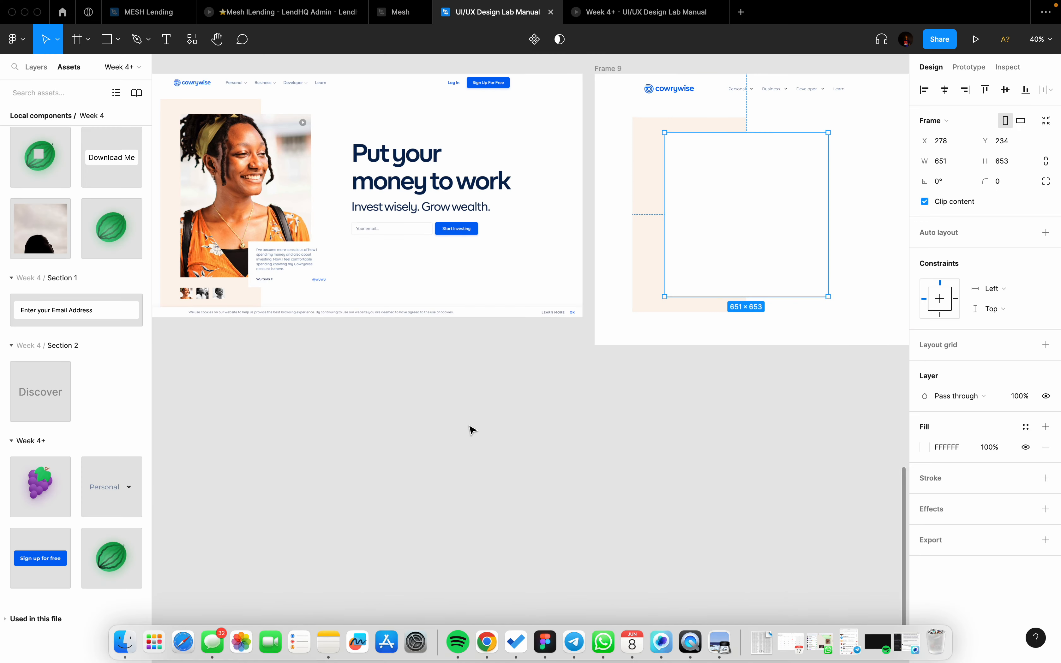
Step: Paste the woman's portrait into the empty photo frame in Frame 9
left_click(469, 430)
left_click(735, 225)
key("super+v")
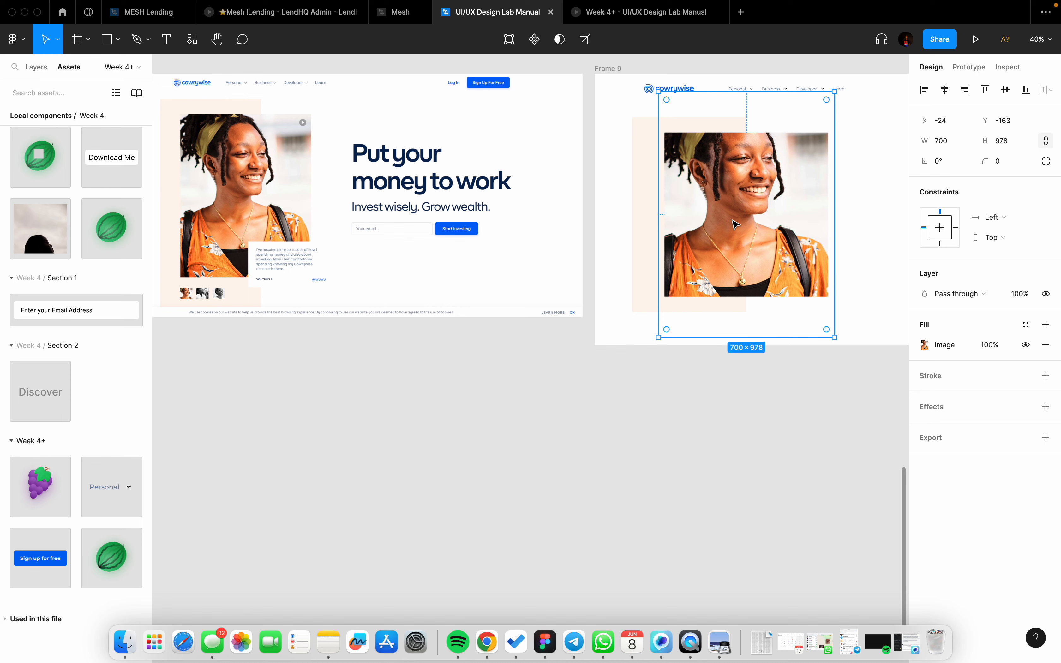
scroll(738, 226, "up", 2)
scroll(738, 226, "right", 2)
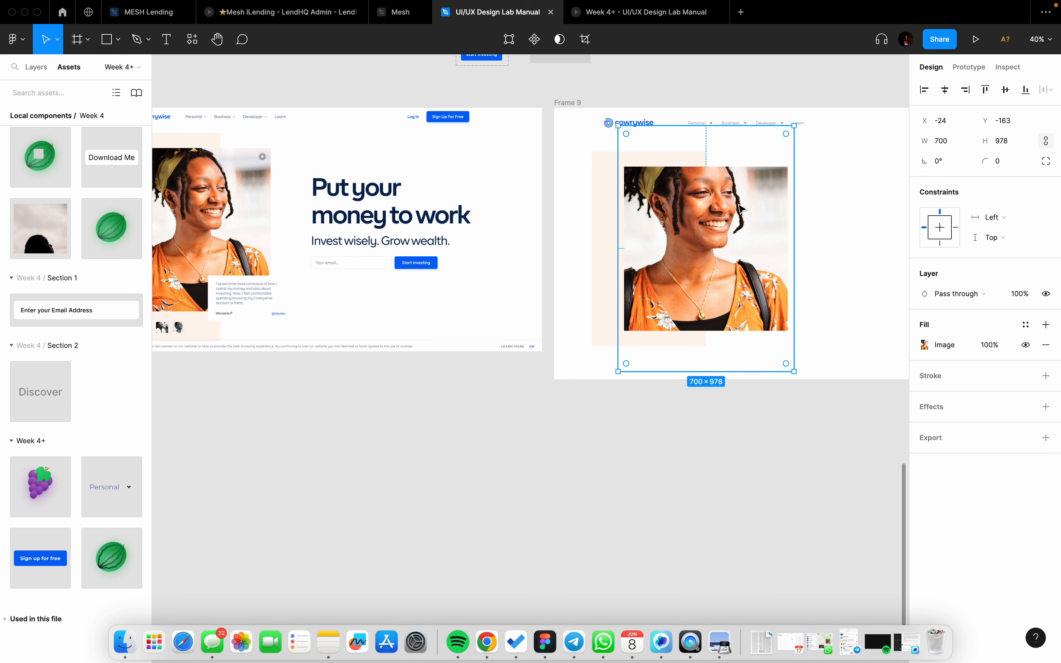
Step: Scale the portrait proportionally to 650×908 and nudge it into place within the frame
key("k")
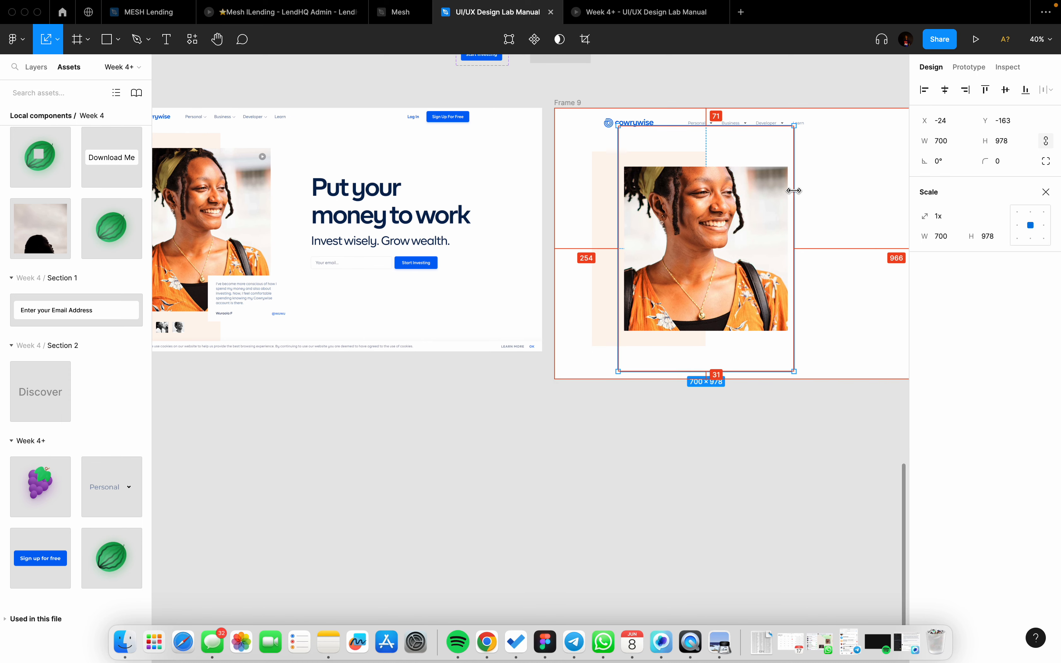
left_click_drag(793, 192, 788, 192)
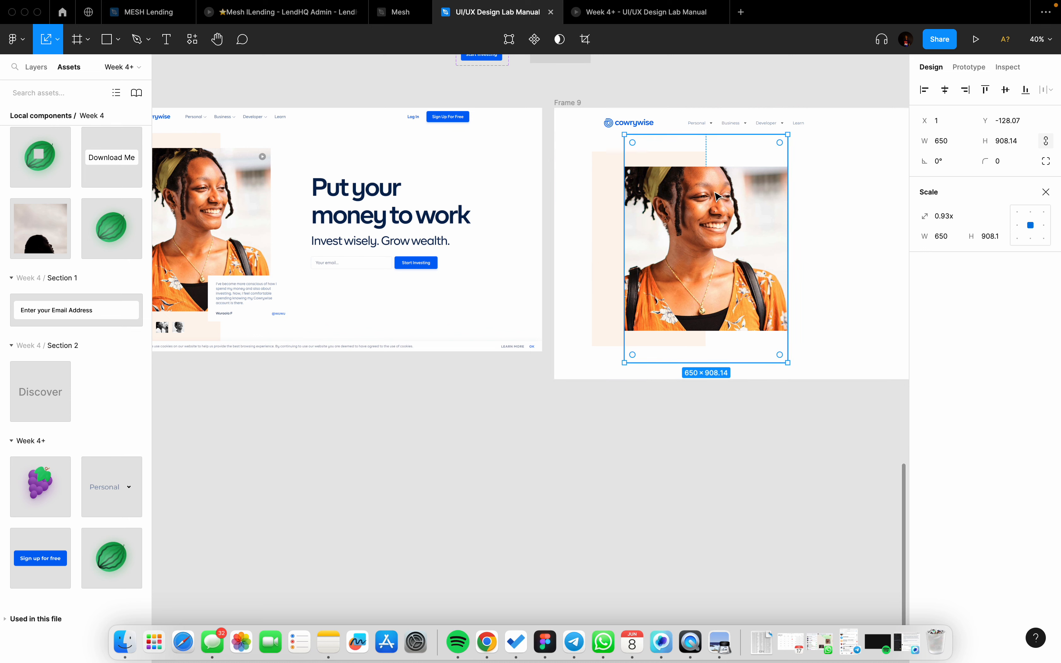
key("shift+Down")
key("shift+Down")
key("shift+Down")
key("shift+Down")
key("shift+Down")
key("shift+Down")
key("shift+Down")
key("shift+Down")
key("shift+Down")
key("shift+Down")
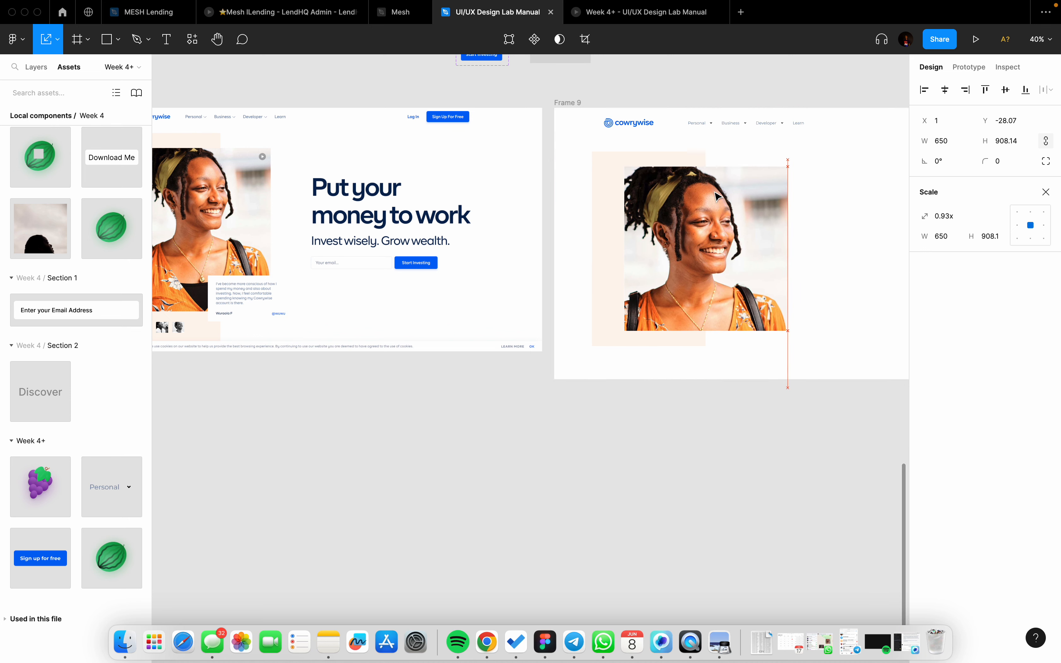
key("shift+Down")
key("shift+Down")
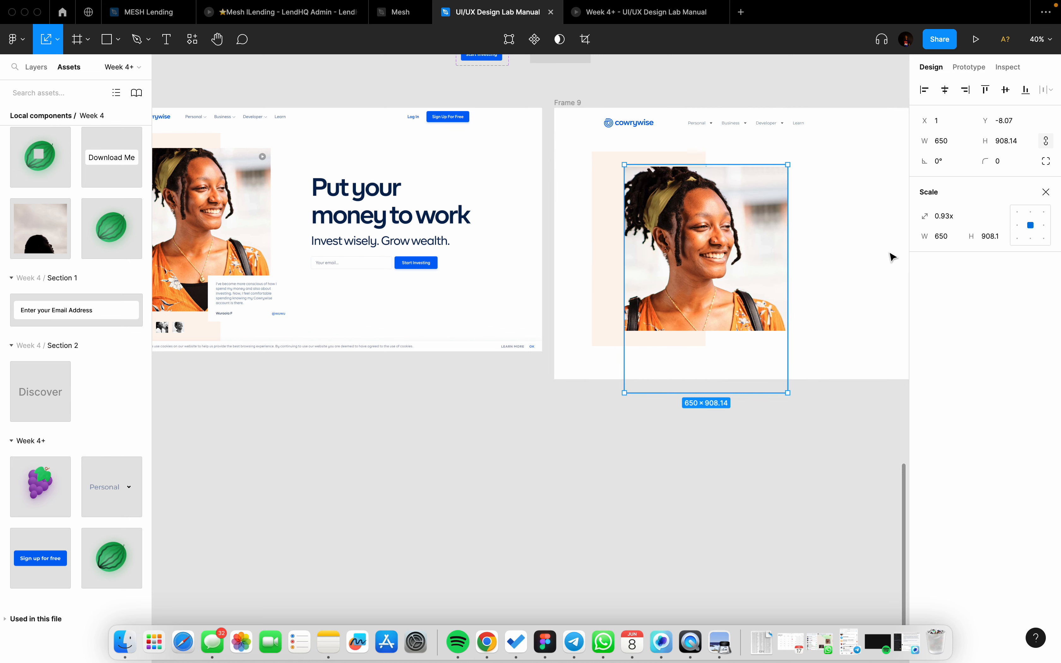
key("v")
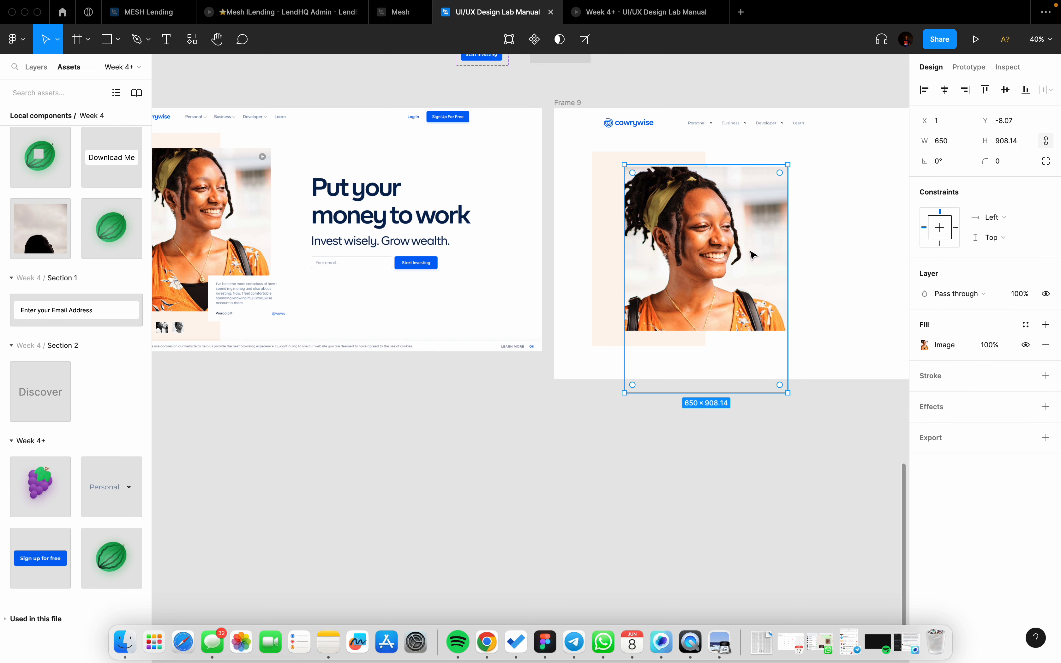
key("shift+Up")
key("shift+Up")
key("shift+Up")
key("shift+Up")
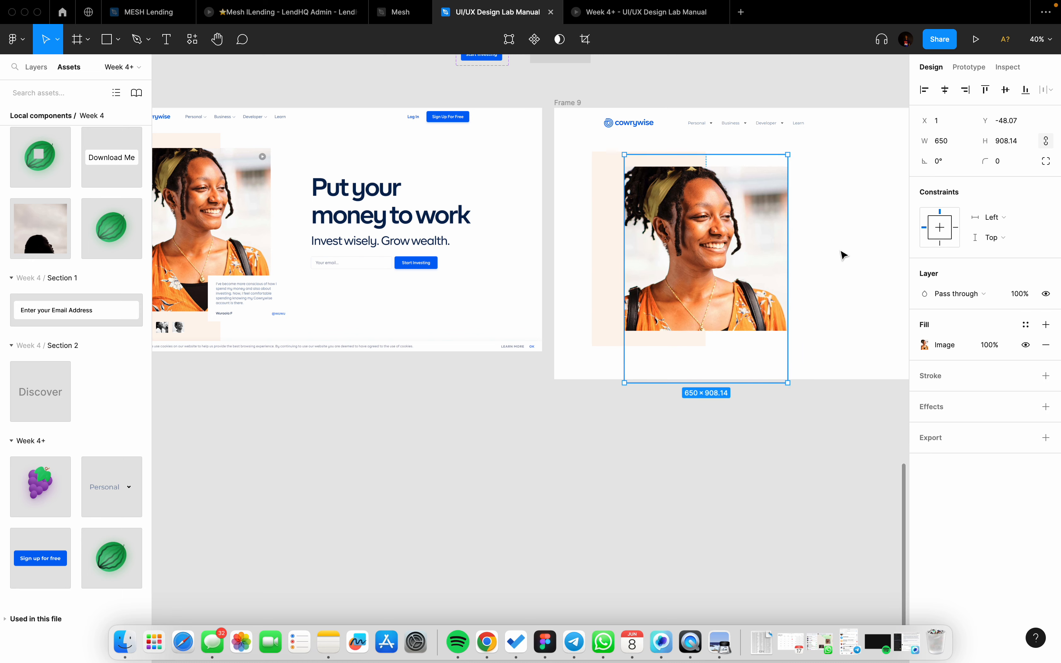
left_click(870, 259)
Step: Narrow the photo frame in Frame 9 to 535 wide
scroll(860, 258, "down", 2)
scroll(789, 260, "up", 3)
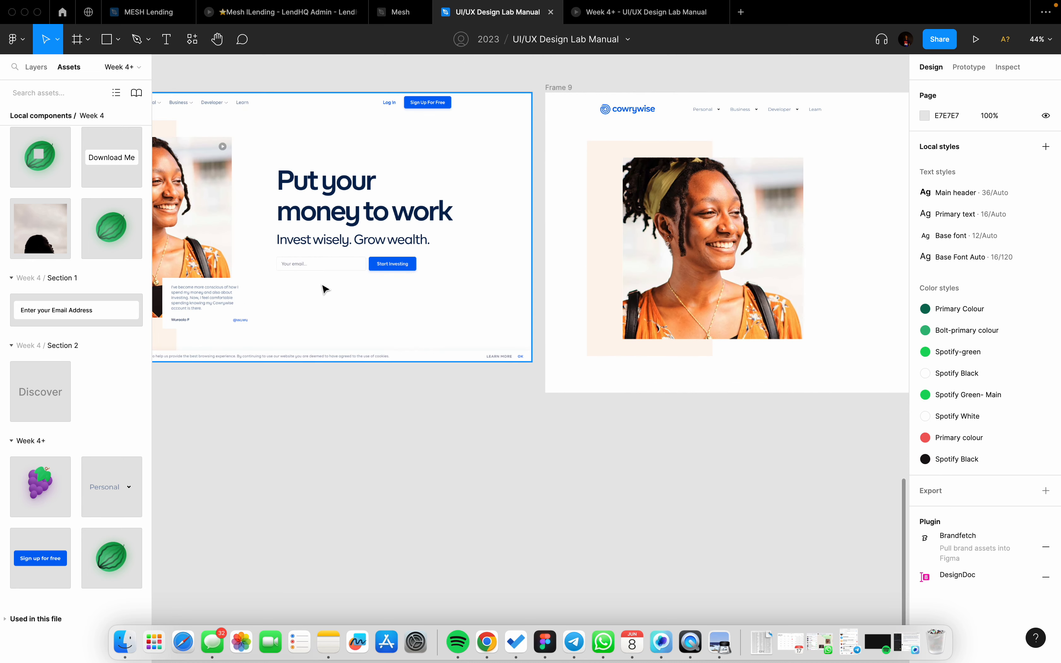
scroll(246, 296, "left", 4)
scroll(338, 291, "up", 5)
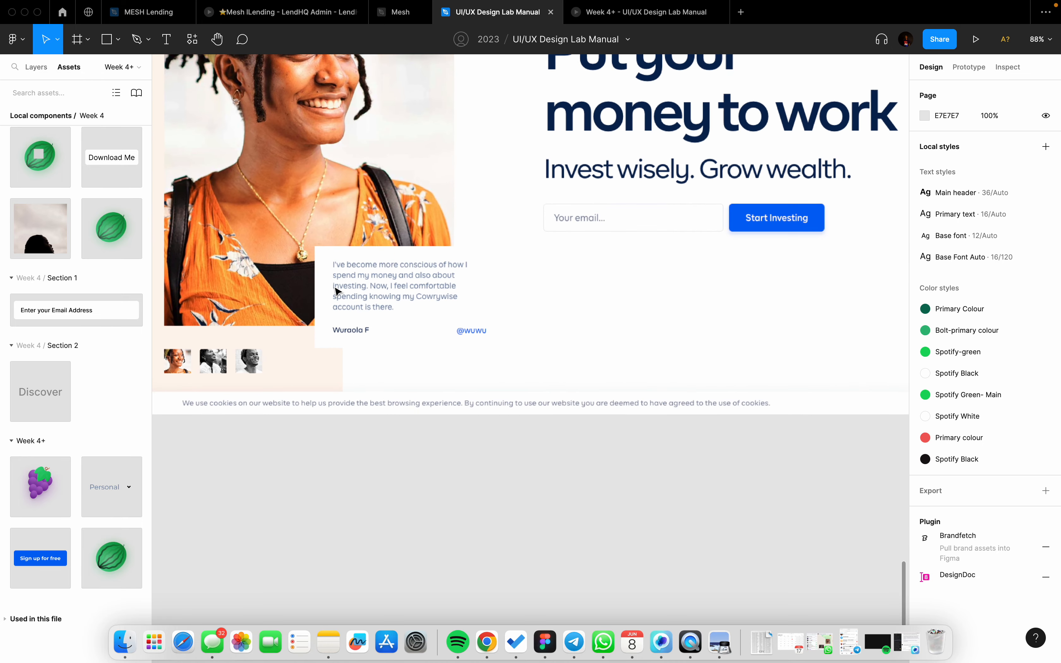
scroll(337, 291, "down", 5)
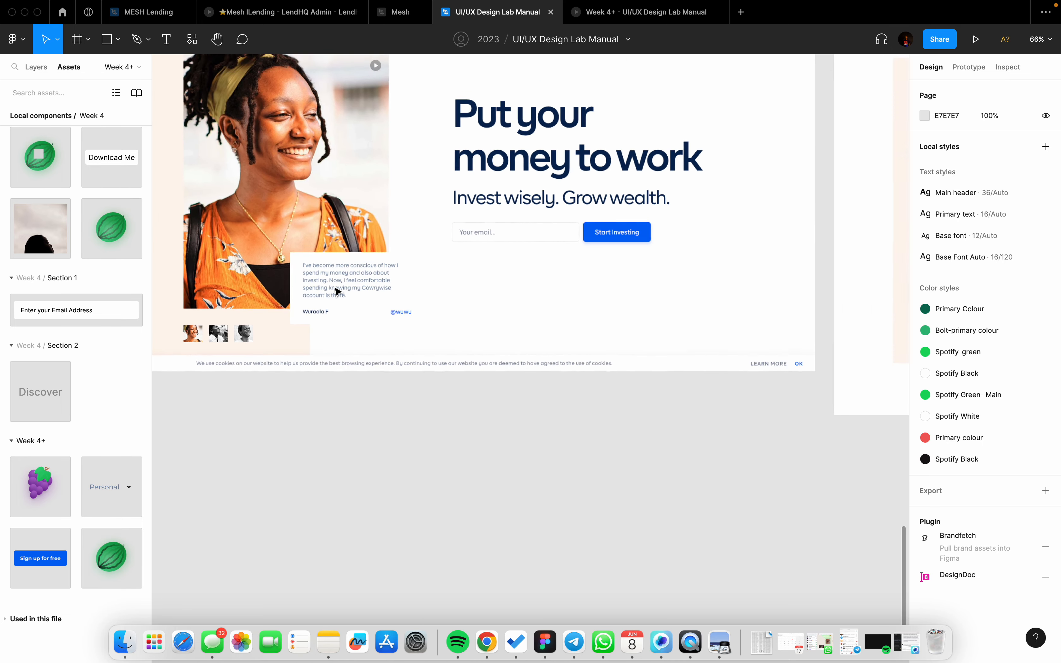
scroll(338, 291, "right", 3)
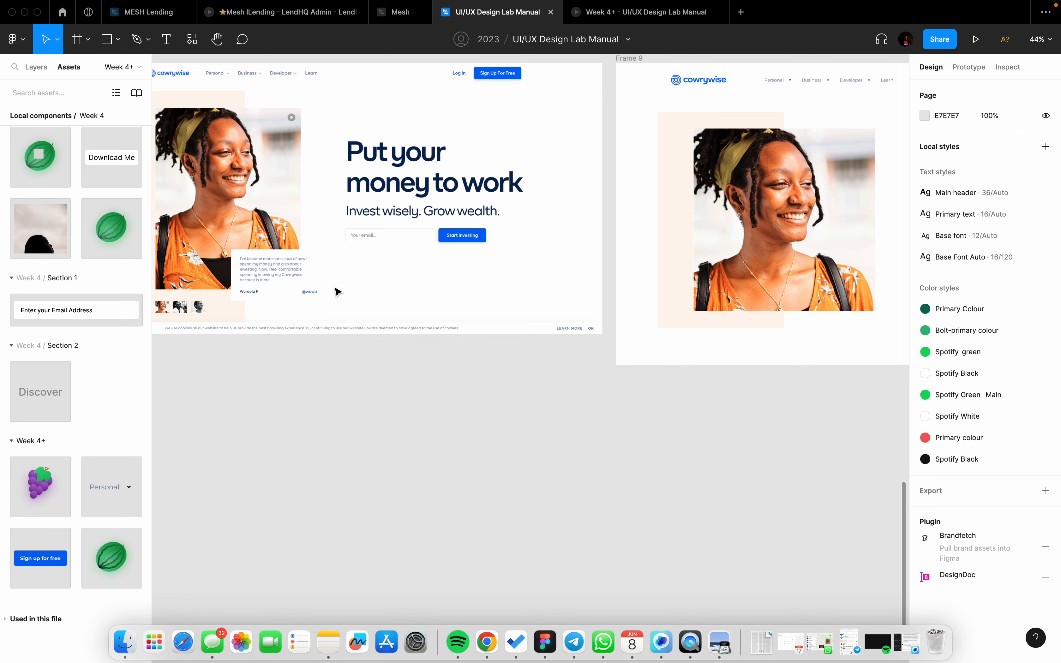
scroll(333, 277, "right", 5)
scroll(554, 271, "up", 2)
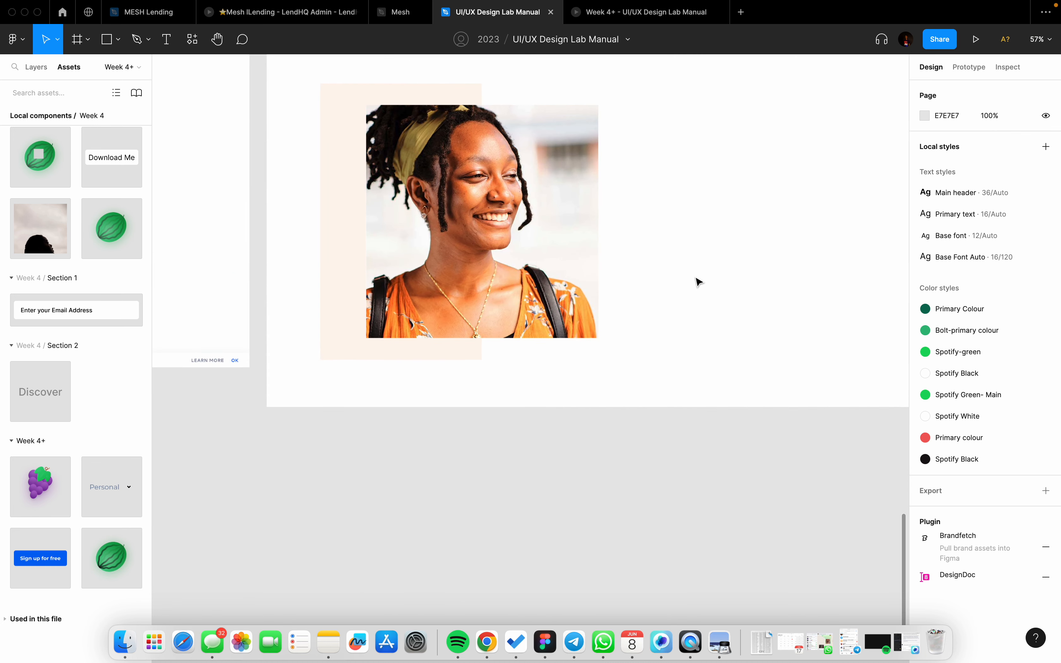
left_click(570, 246)
left_click_drag(582, 227, 557, 226)
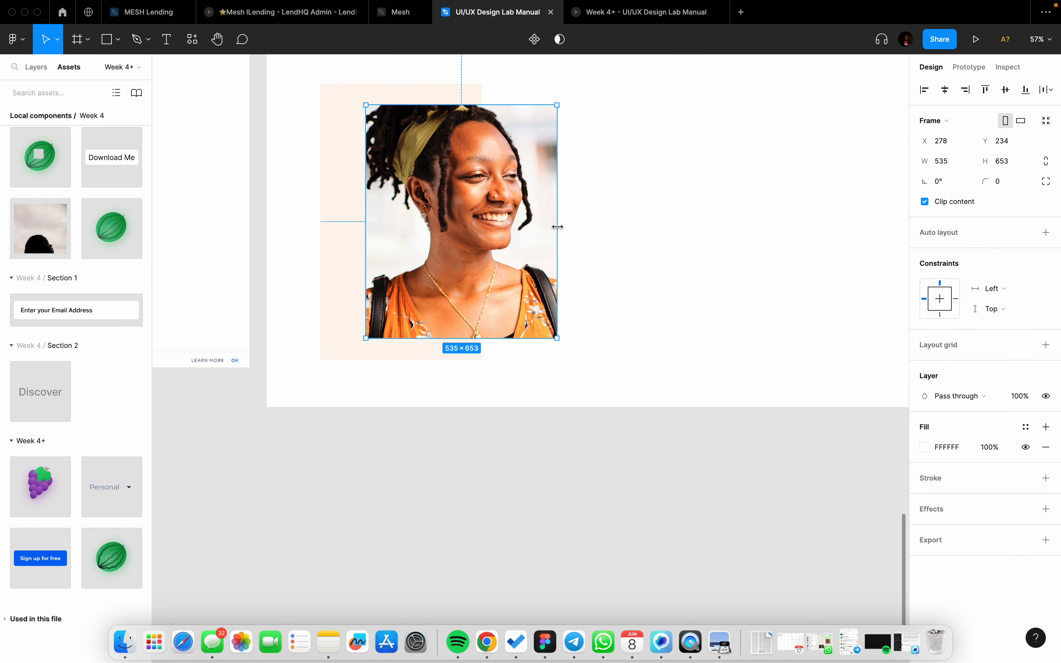
Step: Set the portrait's image fill scale mode to Fit instead of Crop
left_click(511, 231)
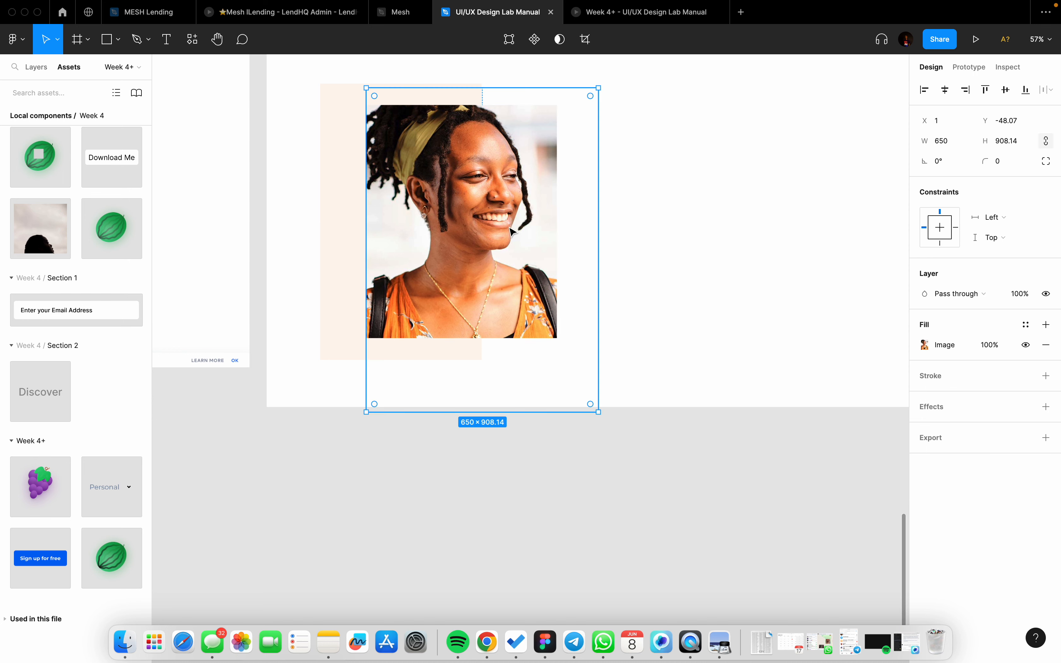
double_click(513, 232)
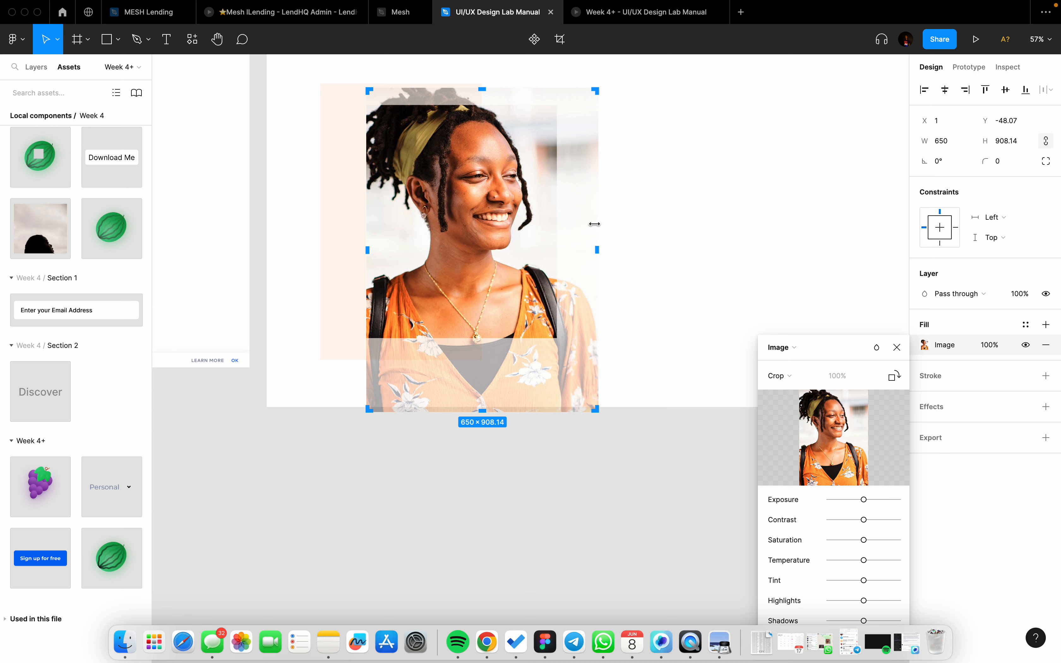
left_click_drag(594, 224, 570, 224)
key("super+z")
left_click(779, 376)
left_click(781, 358)
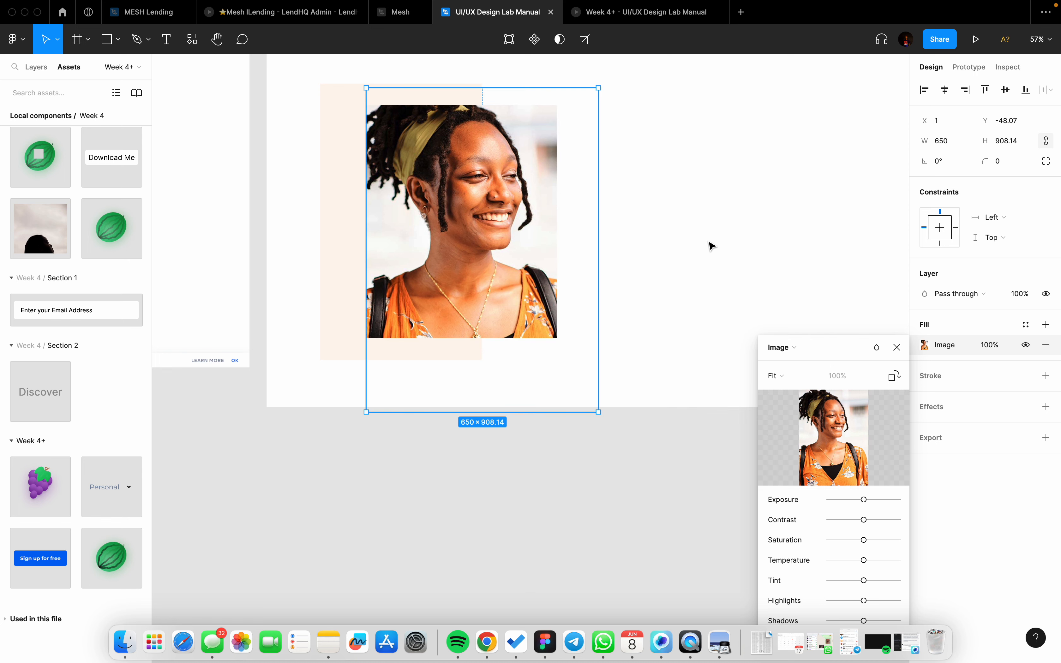
scroll(711, 244, "down", 3)
left_click(695, 250)
scroll(637, 250, "up", 1)
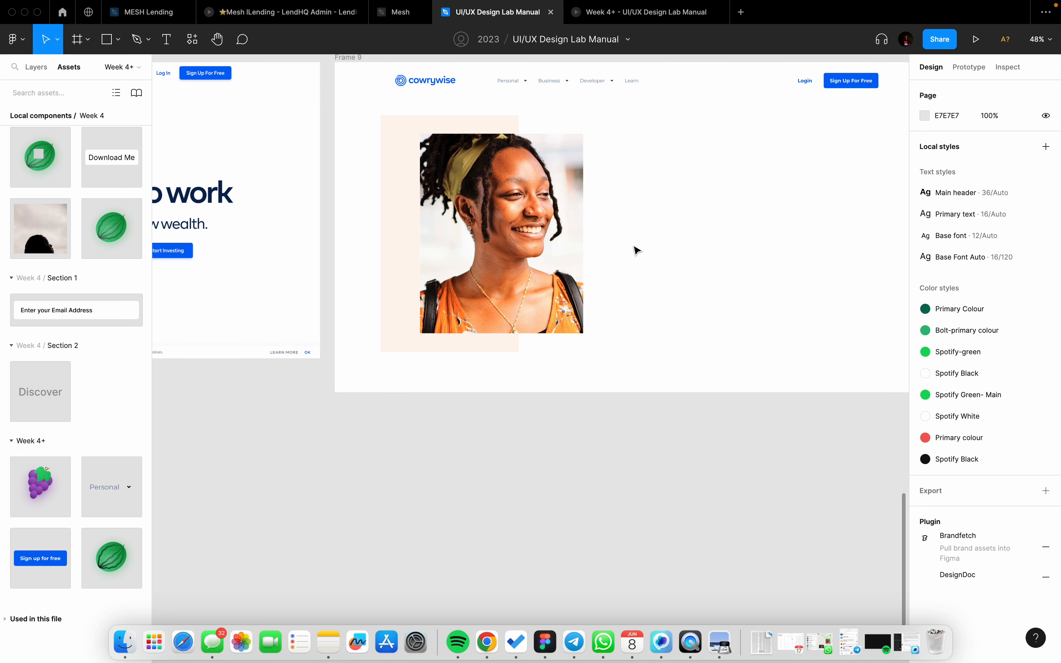
Step: Draw a 418×261 frame beside the portrait, nudge it left, and give it a white fill
key("f")
left_click_drag(595, 245, 723, 325)
scroll(724, 324, "down", 5)
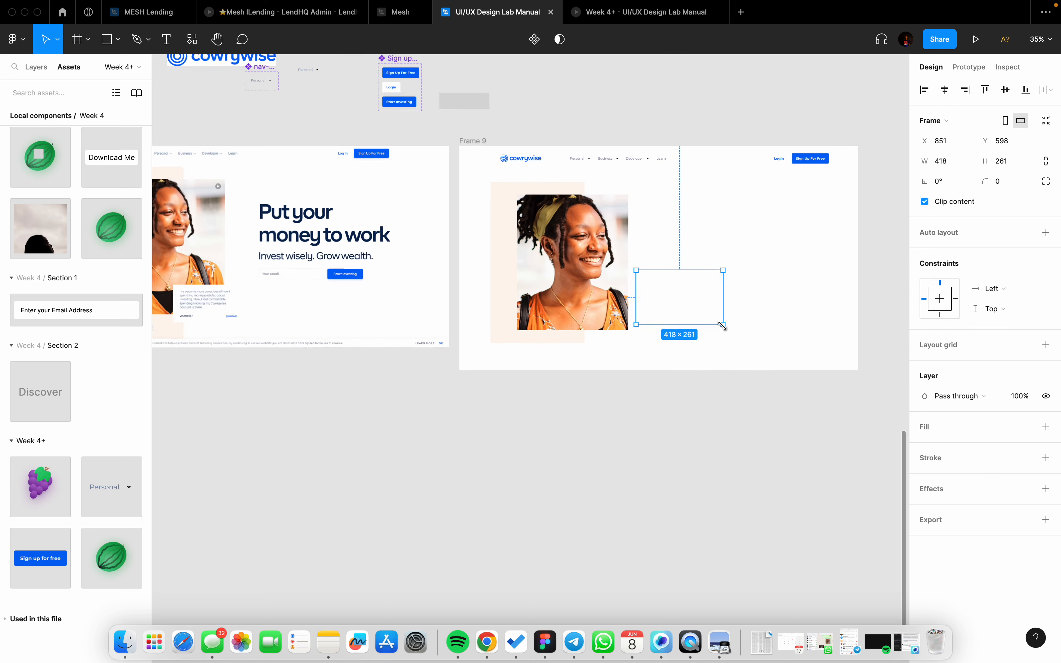
scroll(725, 332, "up", 2)
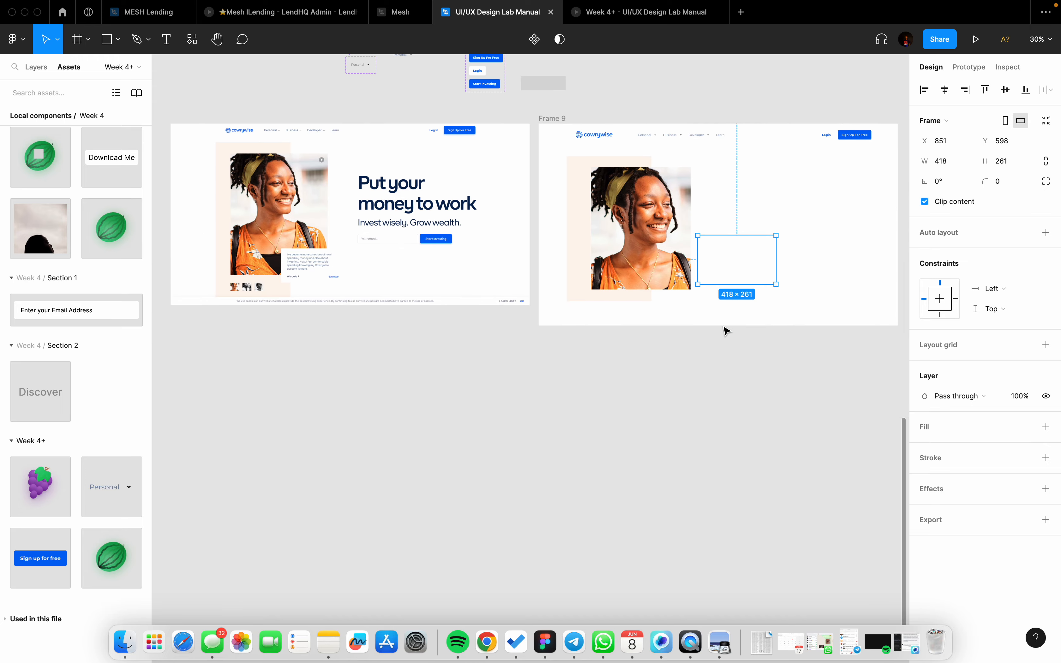
key("shift+Left")
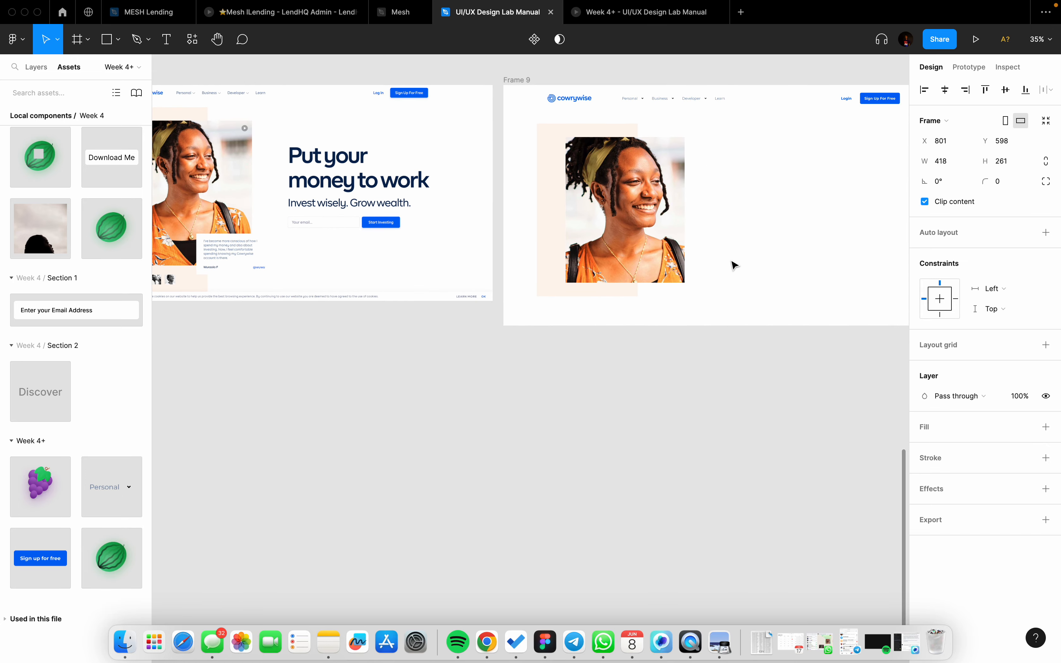
left_click(1046, 427)
scroll(724, 263, "down", 3)
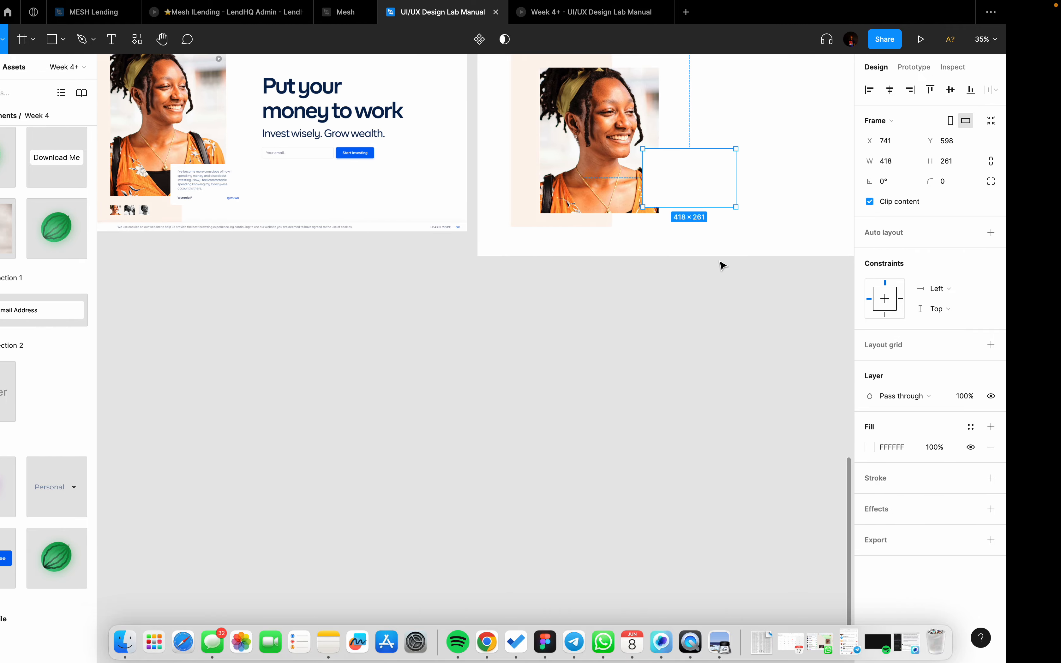
key("ctrl+Left")
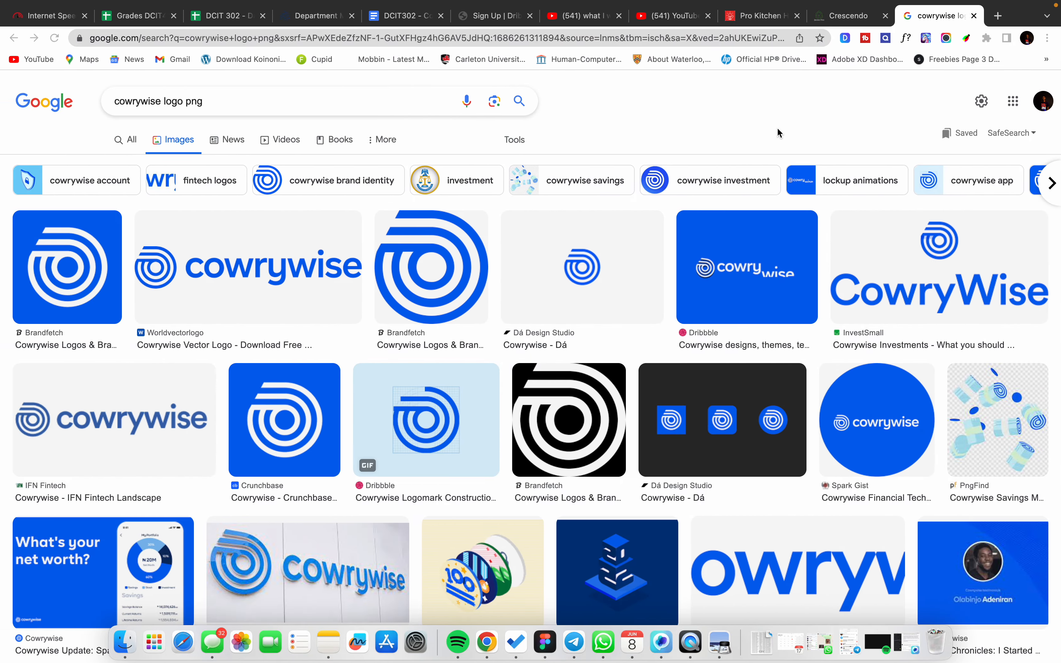
Step: Load the cowrywise.com homepage in Chrome
key("ctrl+Left")
key("ctrl+Right")
left_click(184, 38)
key("BackSpace")
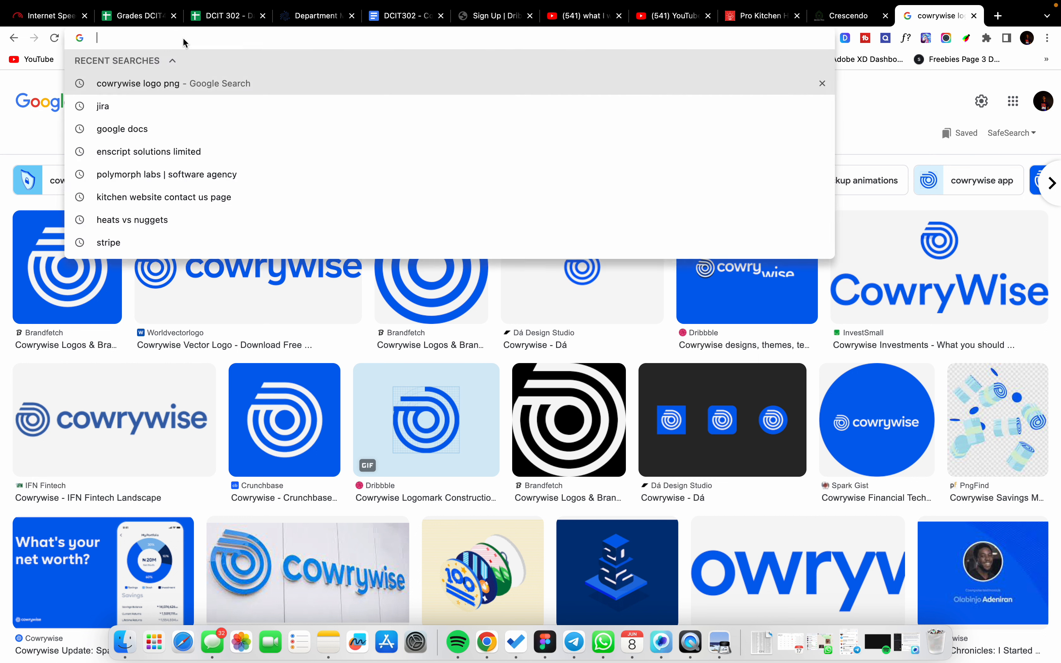
type("cor")
key("BackSpace")
type("wry")
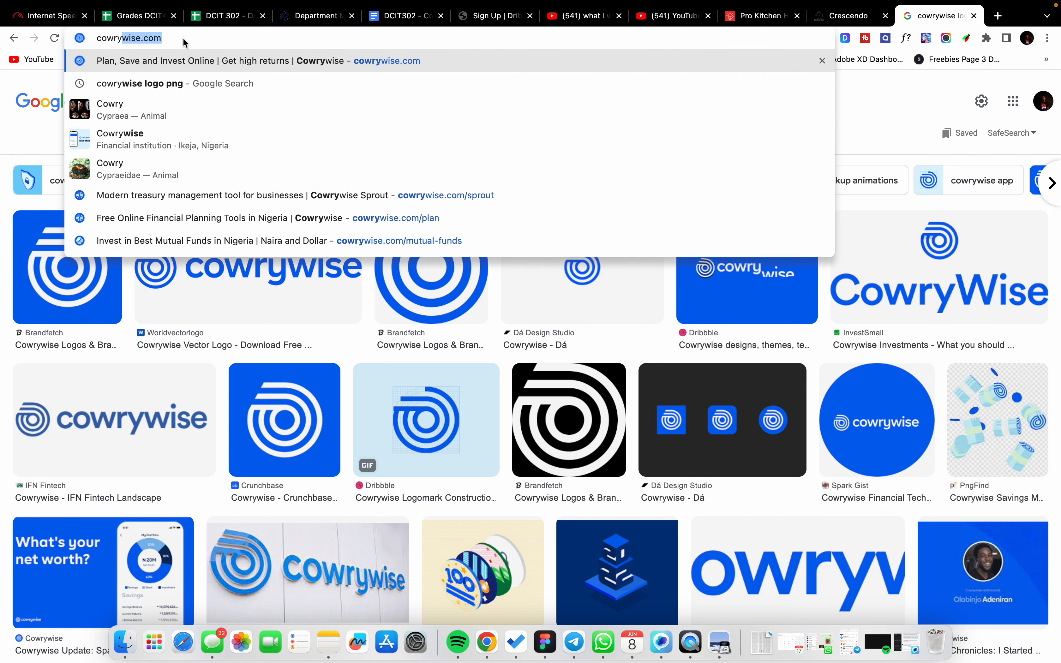
key("Return")
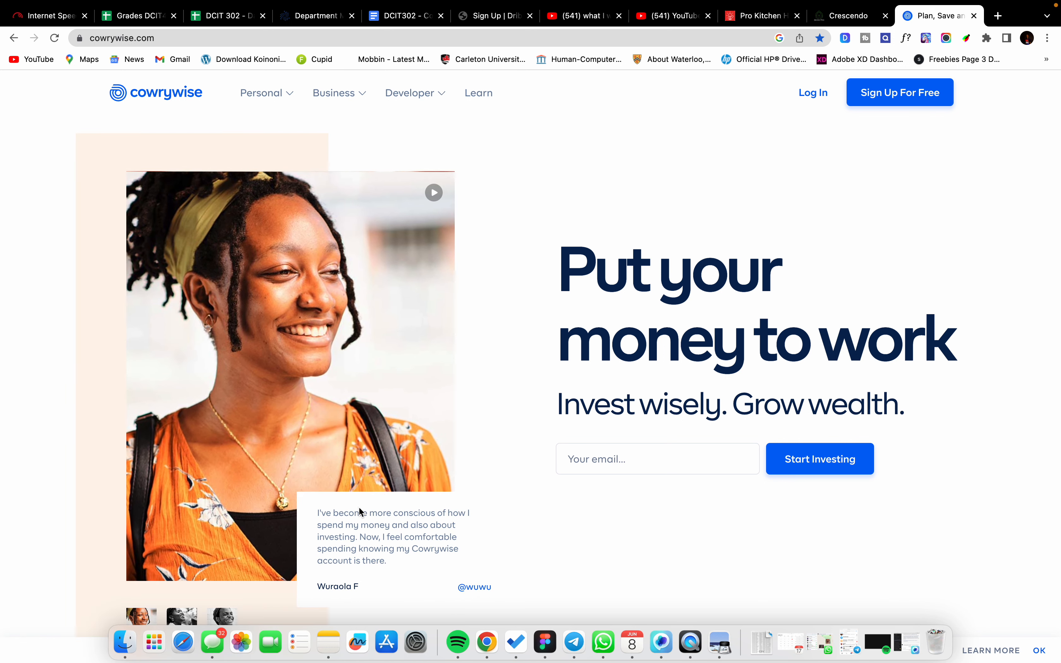
Step: Select and copy the testimonial paragraph under the portrait, then return to Figma
left_click_drag(320, 513, 408, 569)
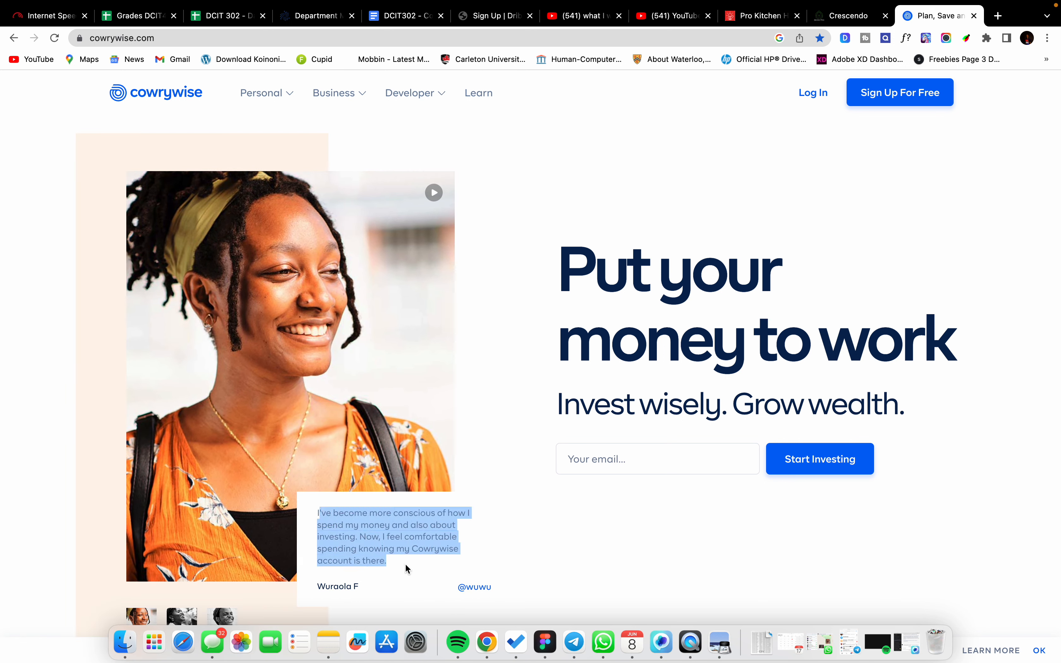
left_click(516, 533)
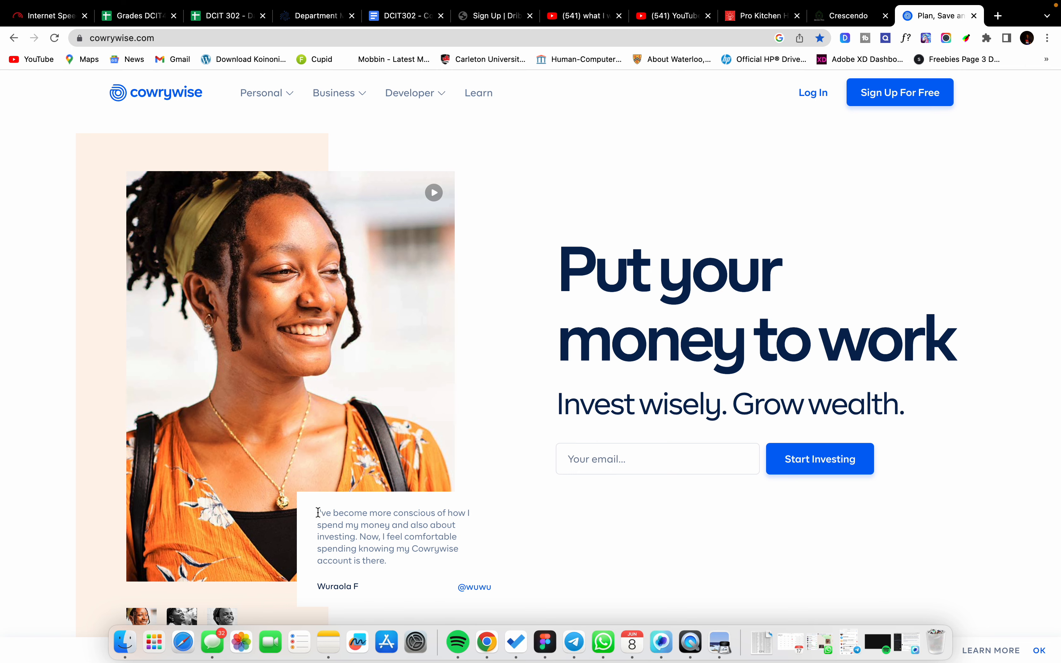
left_click_drag(323, 517, 392, 566)
key("super+c")
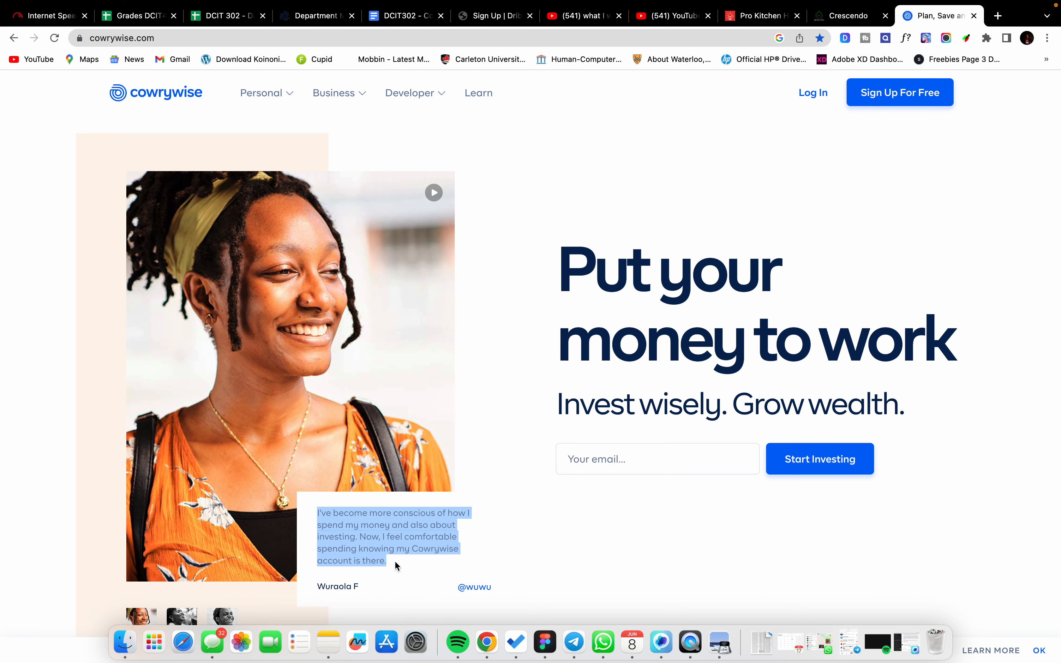
key("ctrl+Right")
scroll(649, 293, "up", 5)
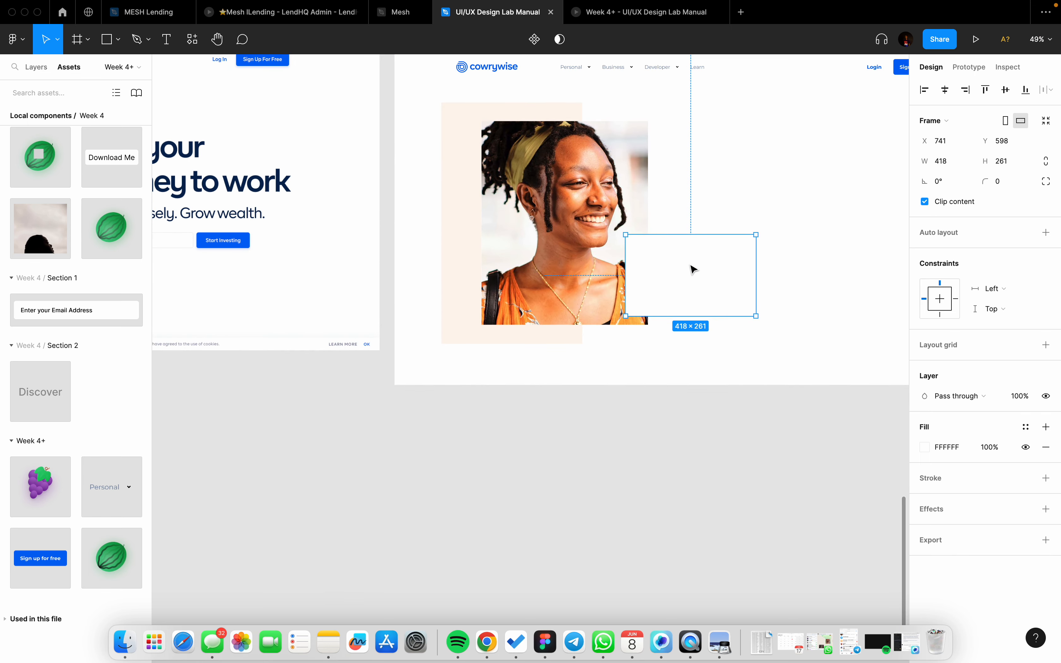
Step: Paste the testimonial into a new text box inside the white frame at font size 14
key("t")
left_click_drag(638, 245, 742, 300)
key("super+v")
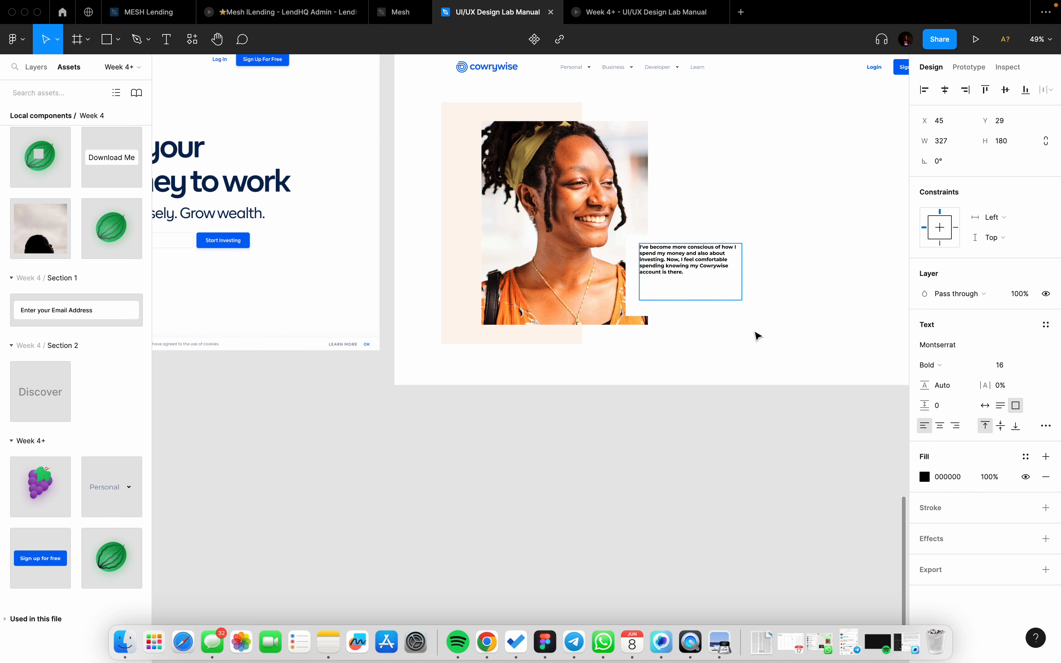
key("Escape")
left_click(1006, 373)
type("1")
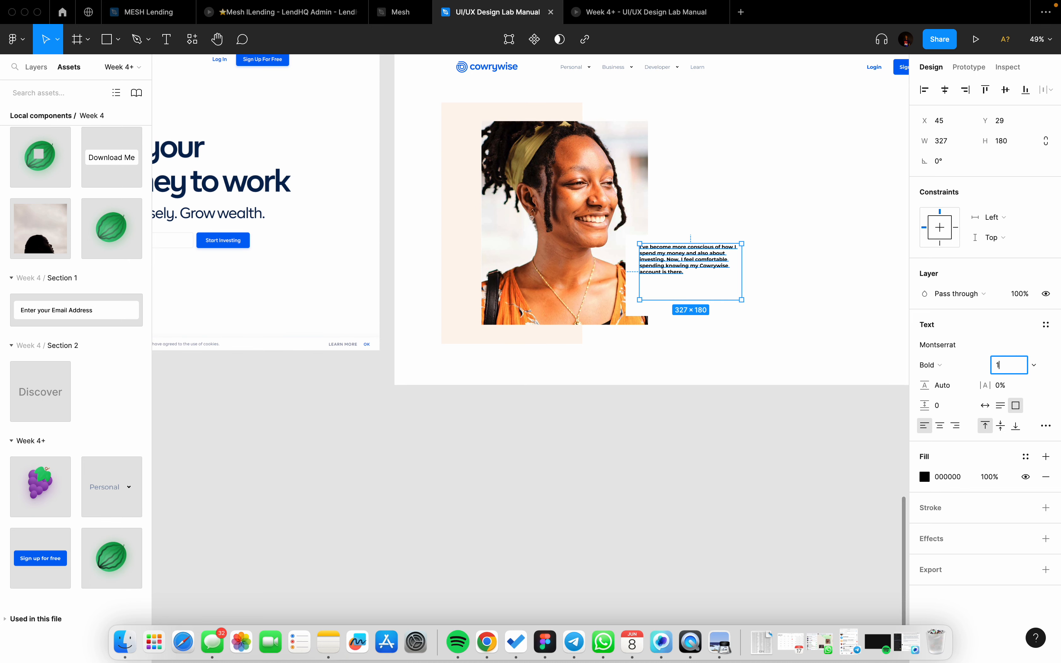
type("4")
key("Return")
Step: Identify the testimonial's font on the Cowrywise site with the WhatFont extension
key("ctrl+Left")
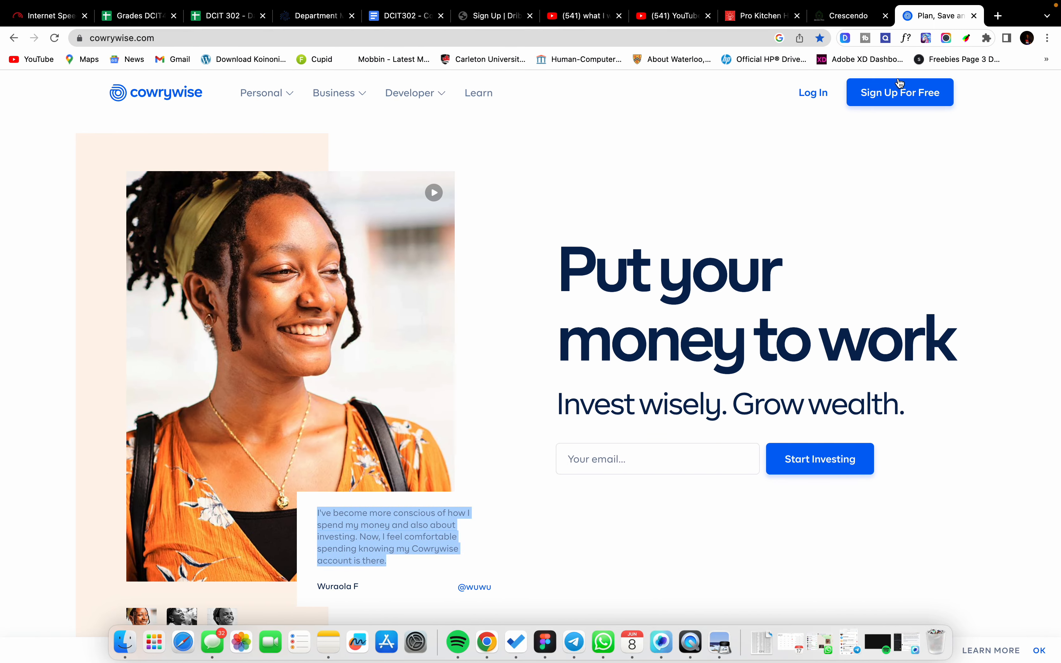
left_click(906, 38)
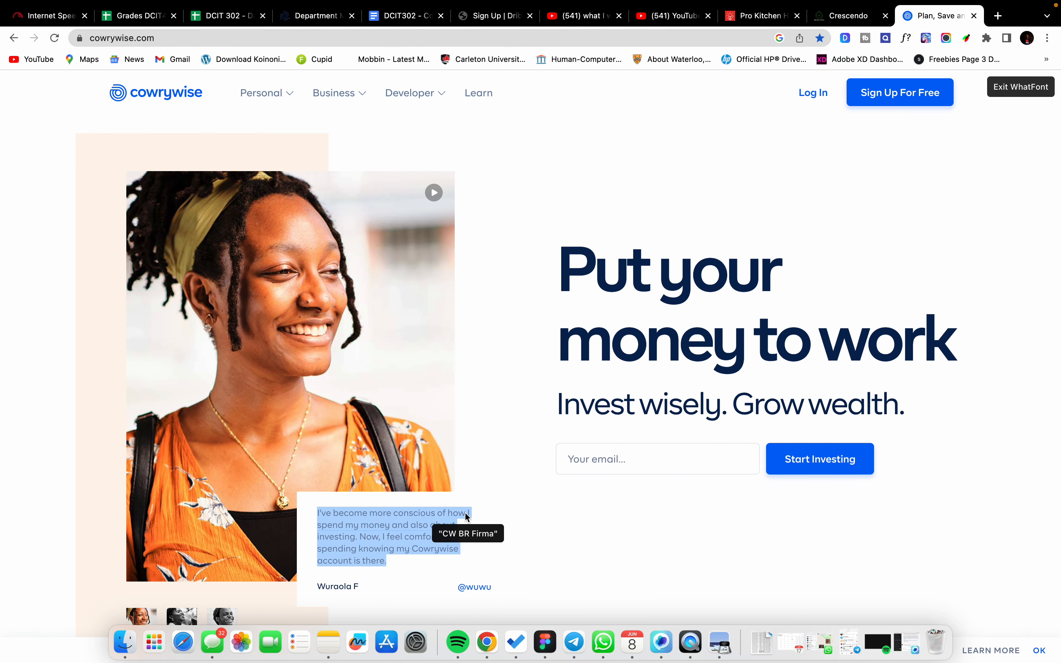
left_click(393, 540)
scroll(584, 499, "down", 3)
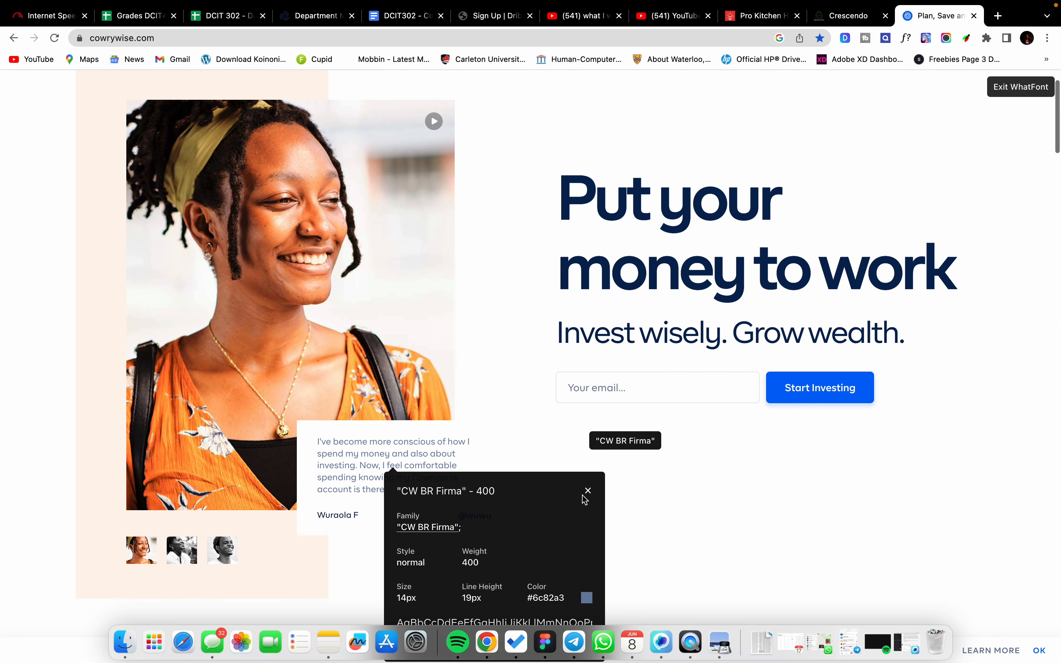
left_click(589, 490)
key("ctrl+Right")
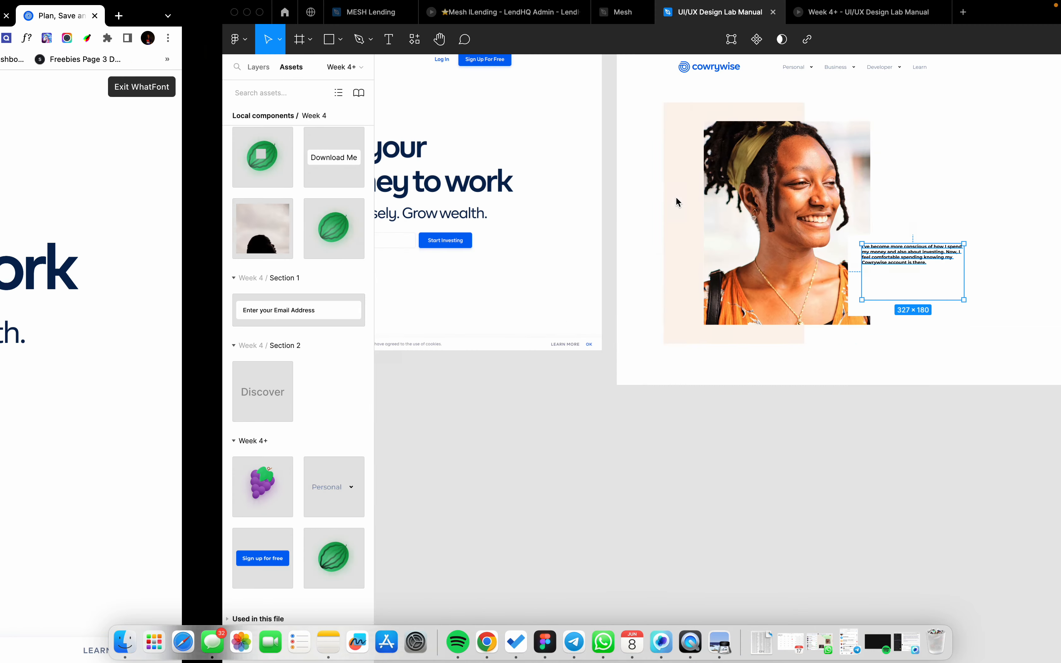
Step: Make the testimonial auto-height in Regular weight and shorten the white card to 199 tall
left_click(788, 314)
scroll(728, 284, "up", 4)
scroll(678, 259, "up", 2)
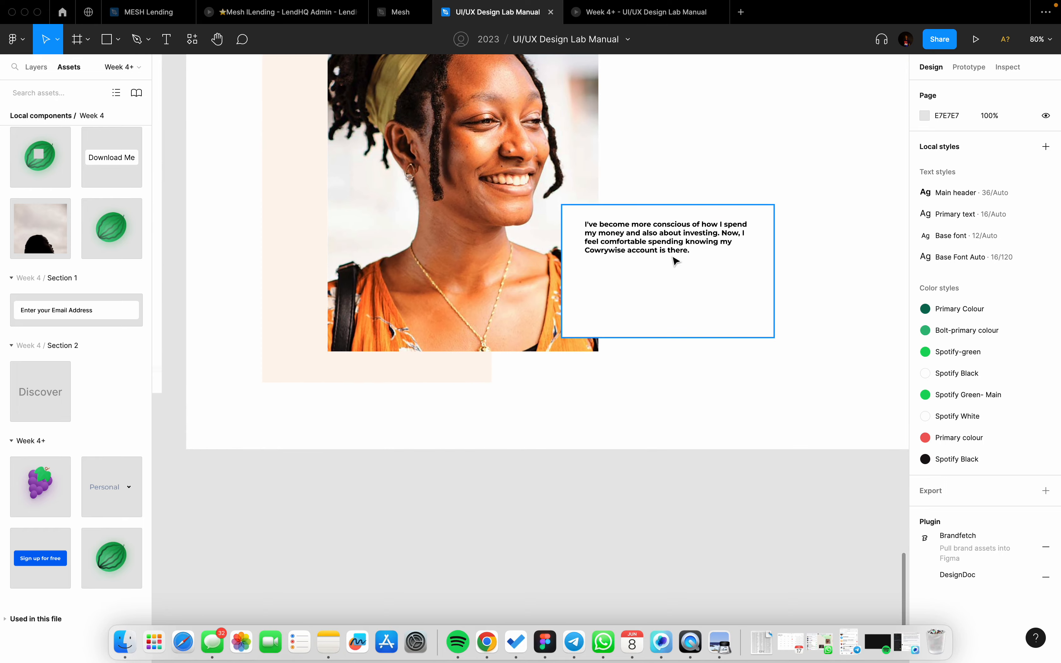
left_click(675, 256)
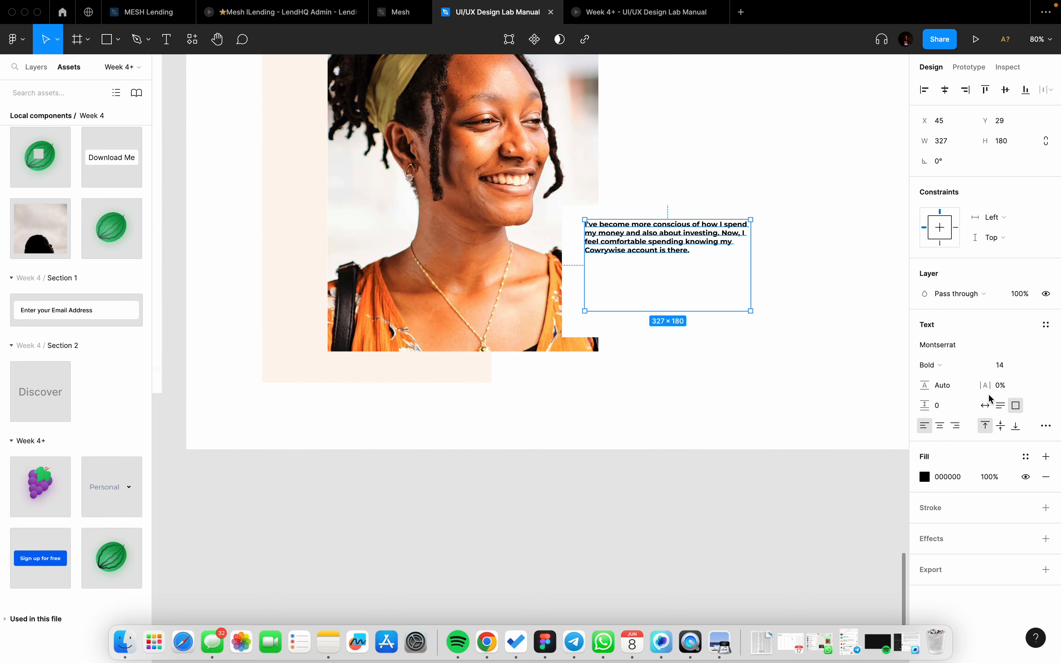
left_click(1000, 407)
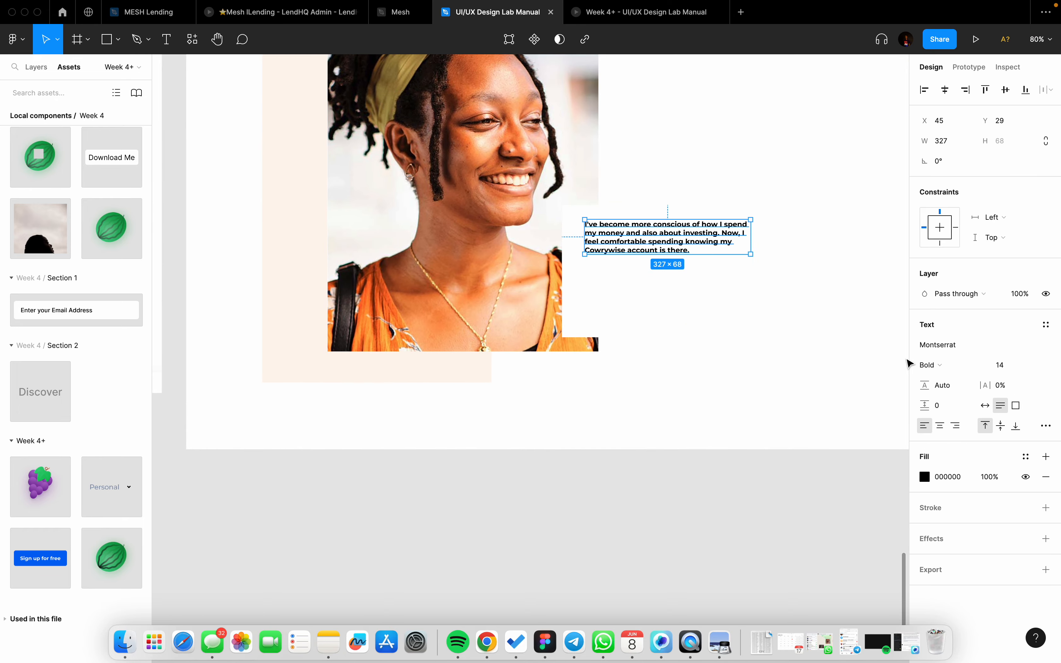
left_click(938, 366)
left_click(948, 320)
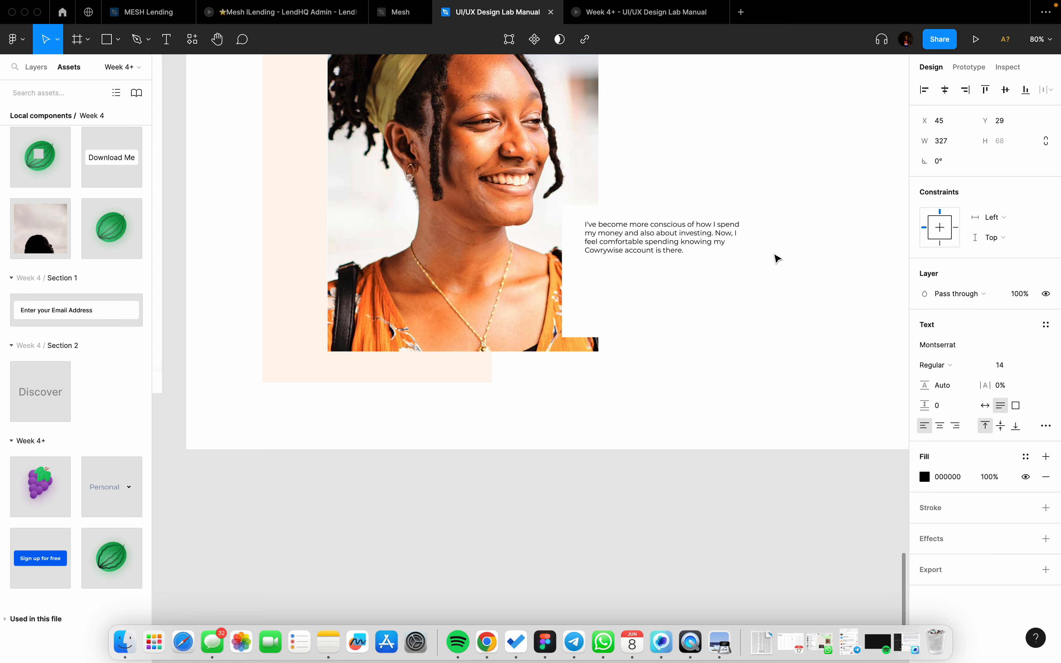
left_click(721, 290)
left_click_drag(712, 342, 757, 306)
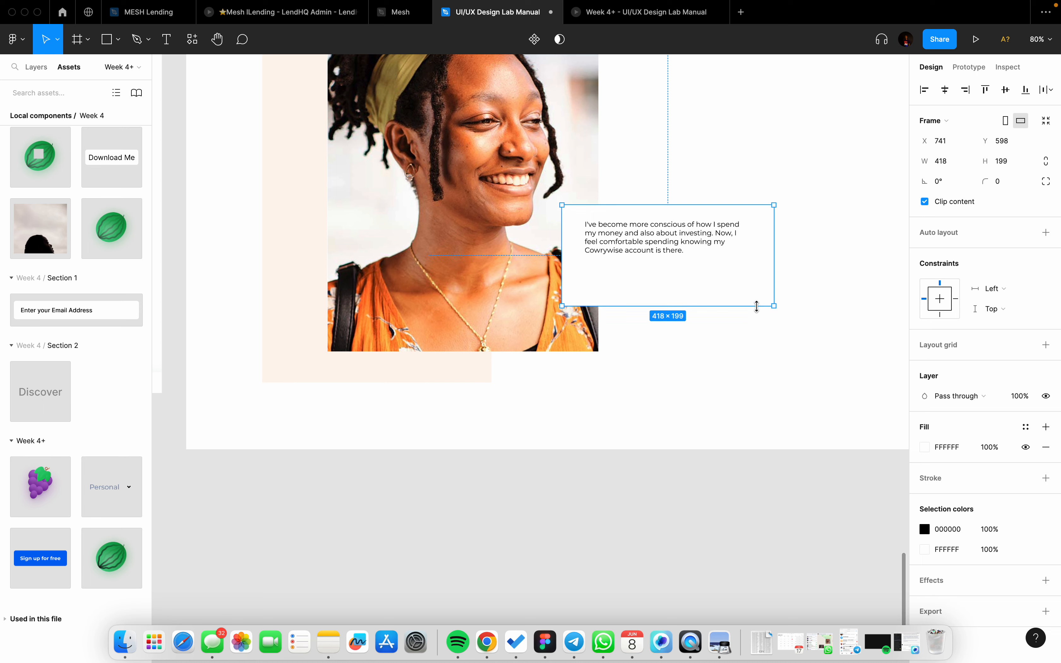
Step: Set the testimonial's line height to 22
left_click(675, 240)
scroll(671, 239, "left", 15)
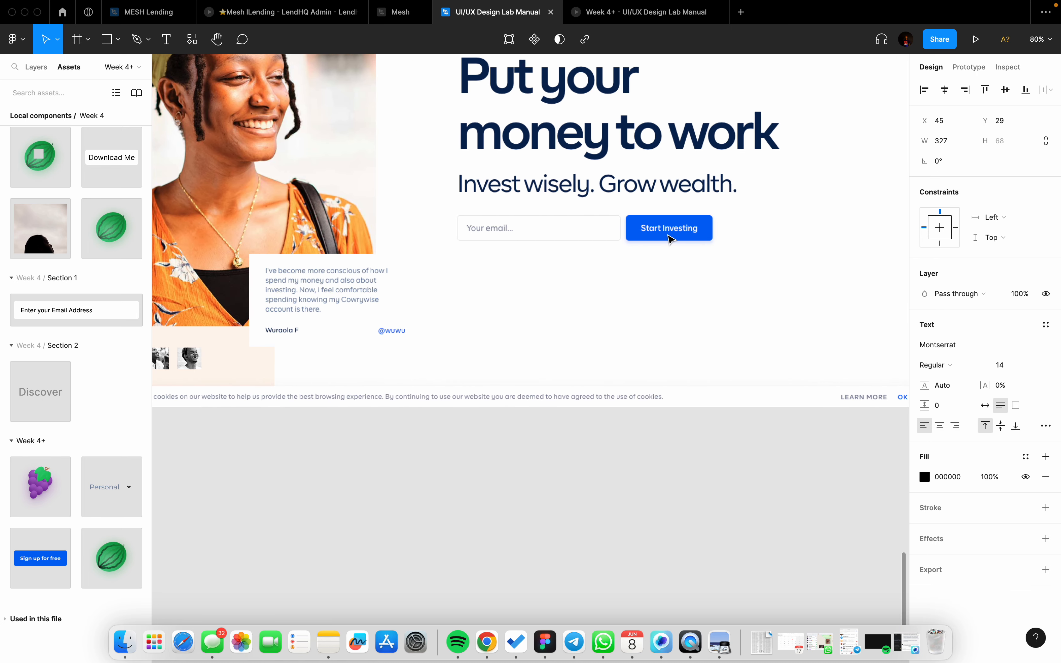
scroll(671, 237, "right", 4)
scroll(671, 237, "left", 15)
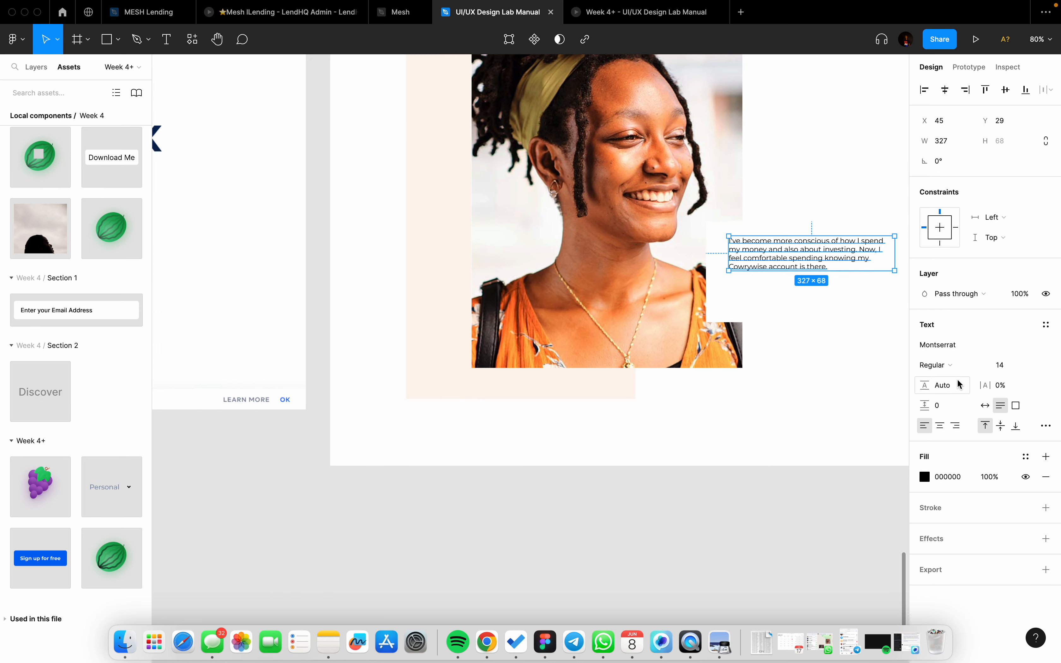
left_click(943, 385)
type("32")
key("Return")
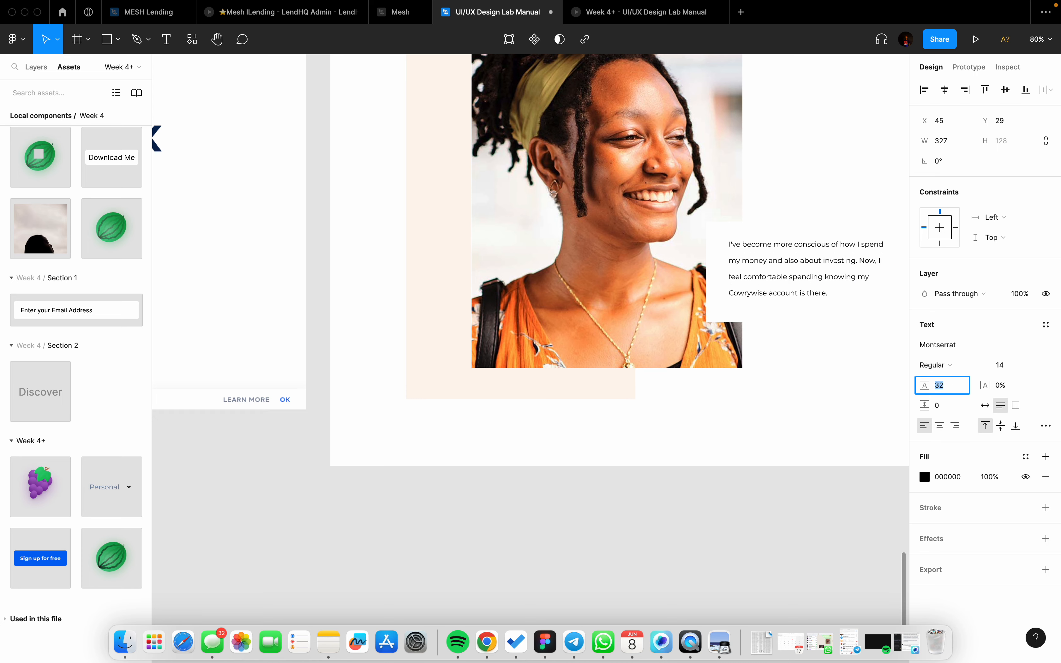
type("22")
key("Return")
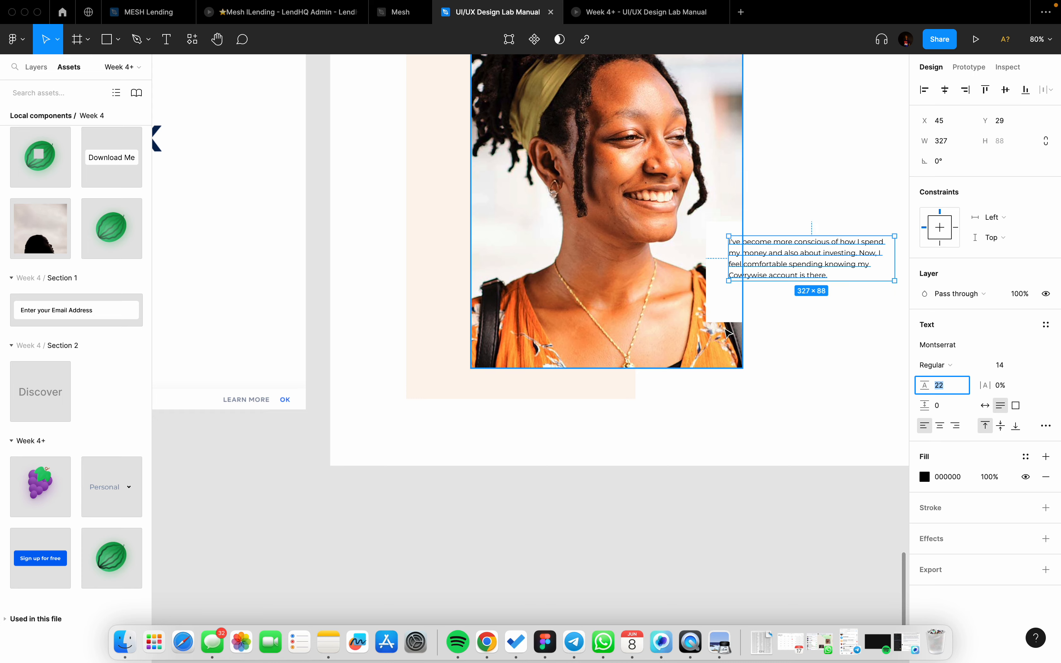
scroll(728, 325, "down", 10)
Step: Shorten the testimonial card to 166 tall and move it over the portrait's lower right corner
scroll(607, 301, "left", 2)
scroll(584, 298, "up", 6)
scroll(587, 303, "up", 6)
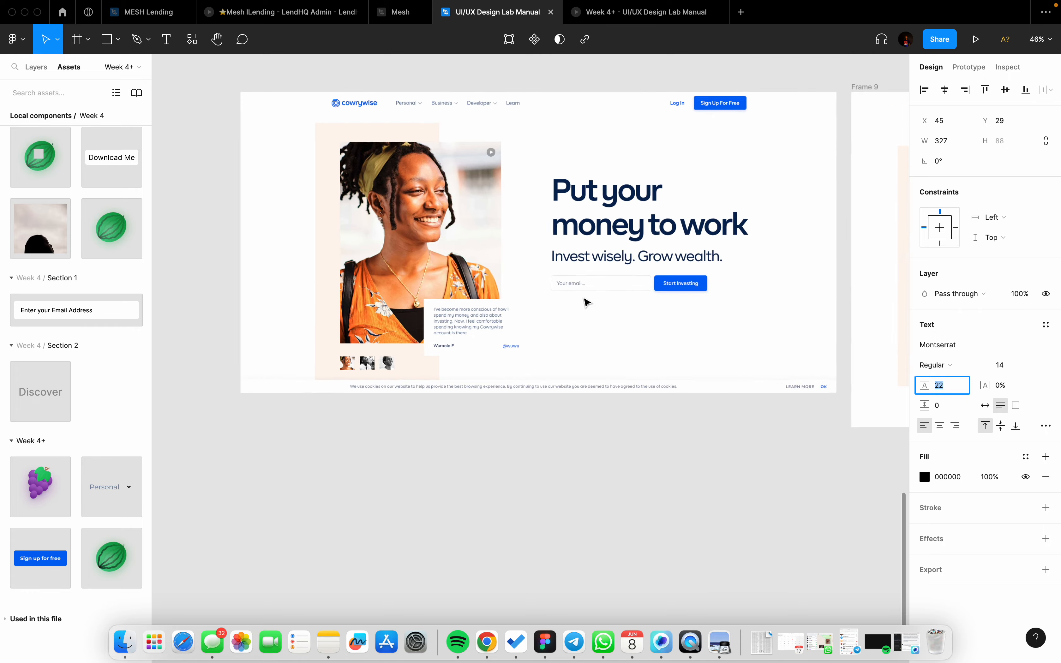
scroll(537, 309, "down", 5)
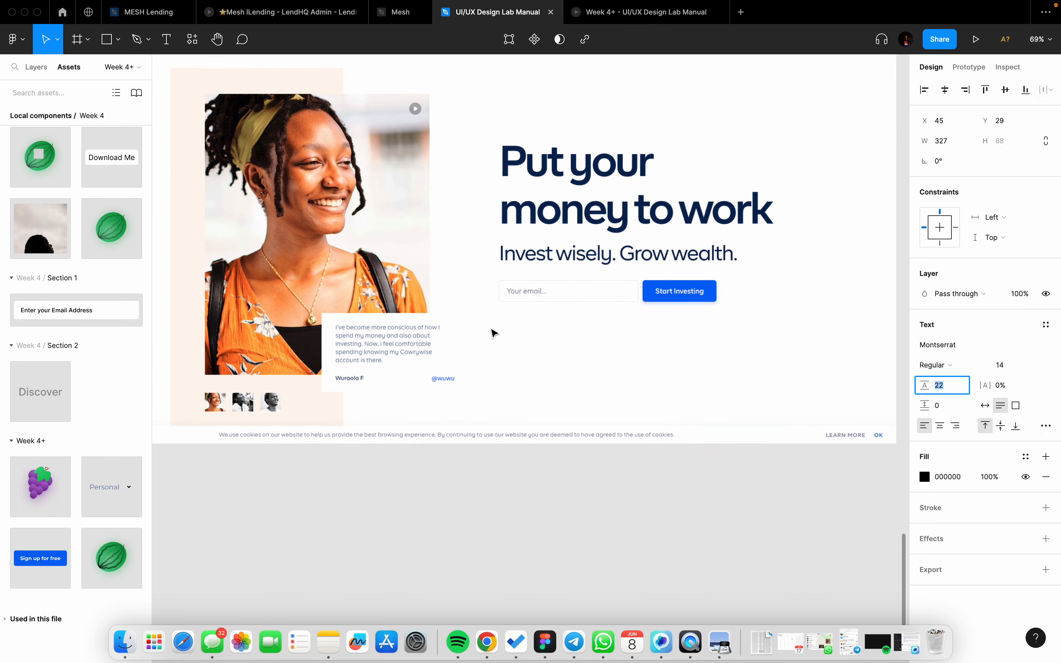
scroll(405, 384, "down", 6)
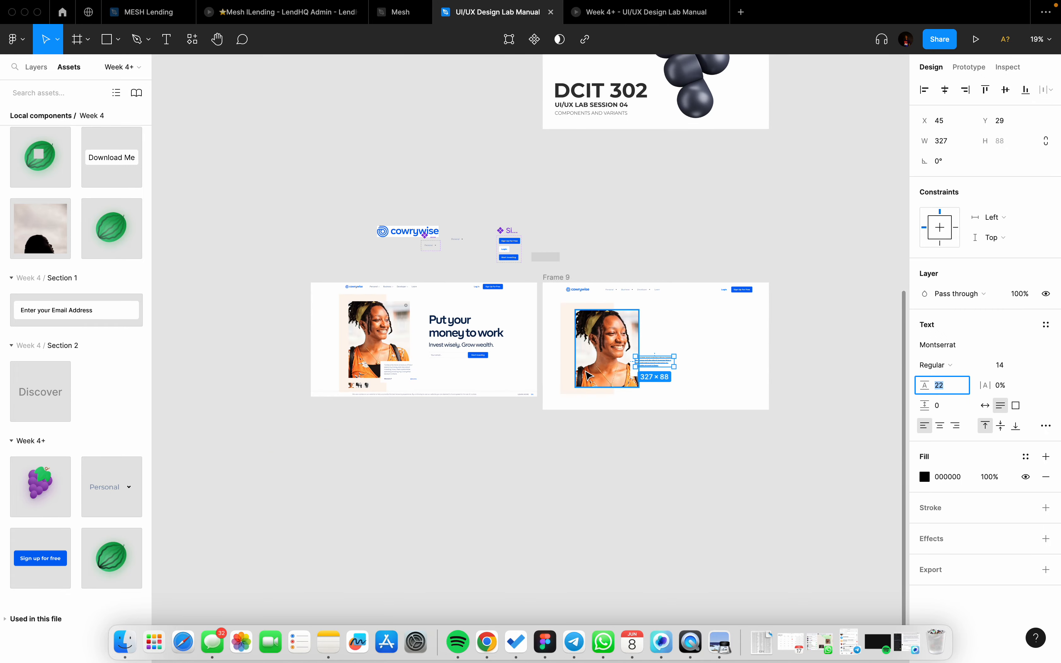
scroll(683, 393, "up", 3)
left_click(682, 392)
scroll(682, 391, "up", 3)
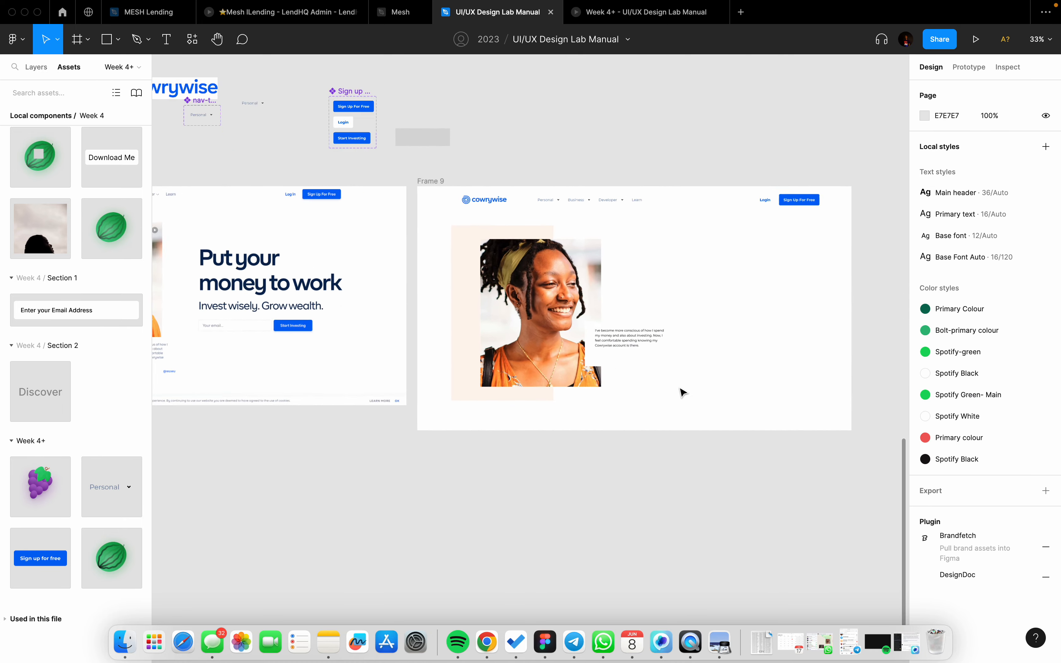
left_click(630, 356)
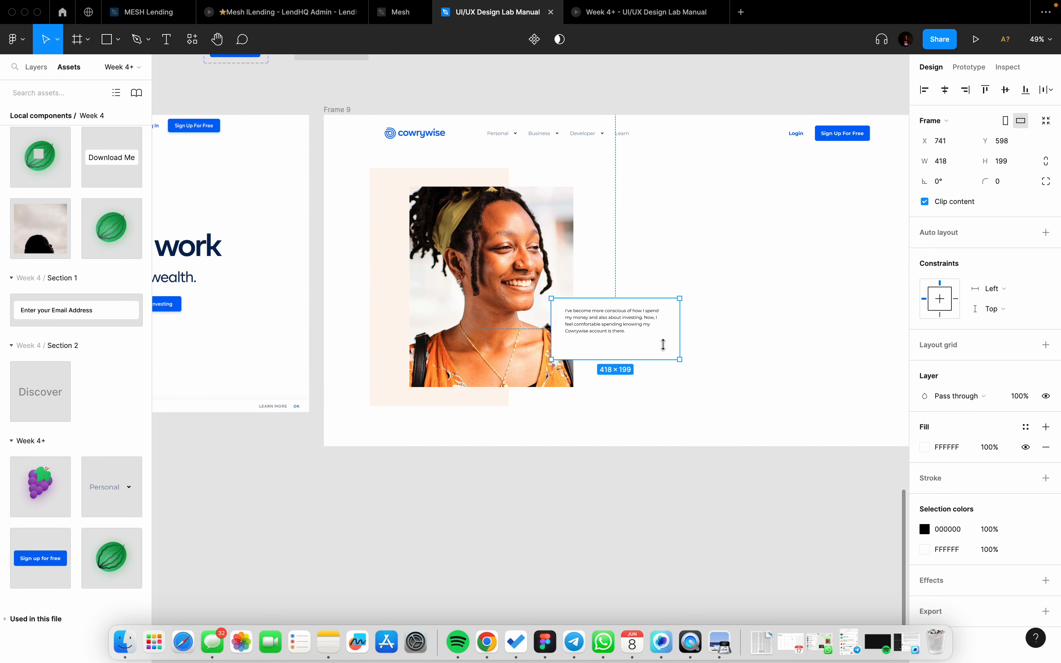
mouse_move(663, 345)
left_mouse_down()
mouse_move(675, 334)
mouse_move(674, 350)
left_mouse_up()
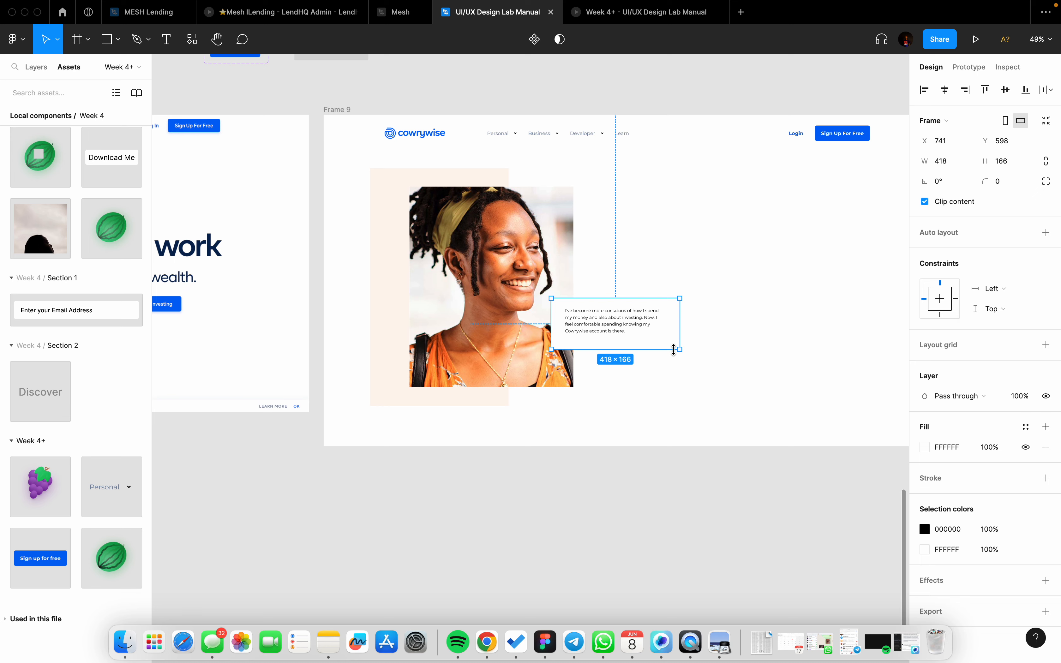
left_click(711, 381)
scroll(711, 379, "down", 2)
scroll(710, 379, "left", 1)
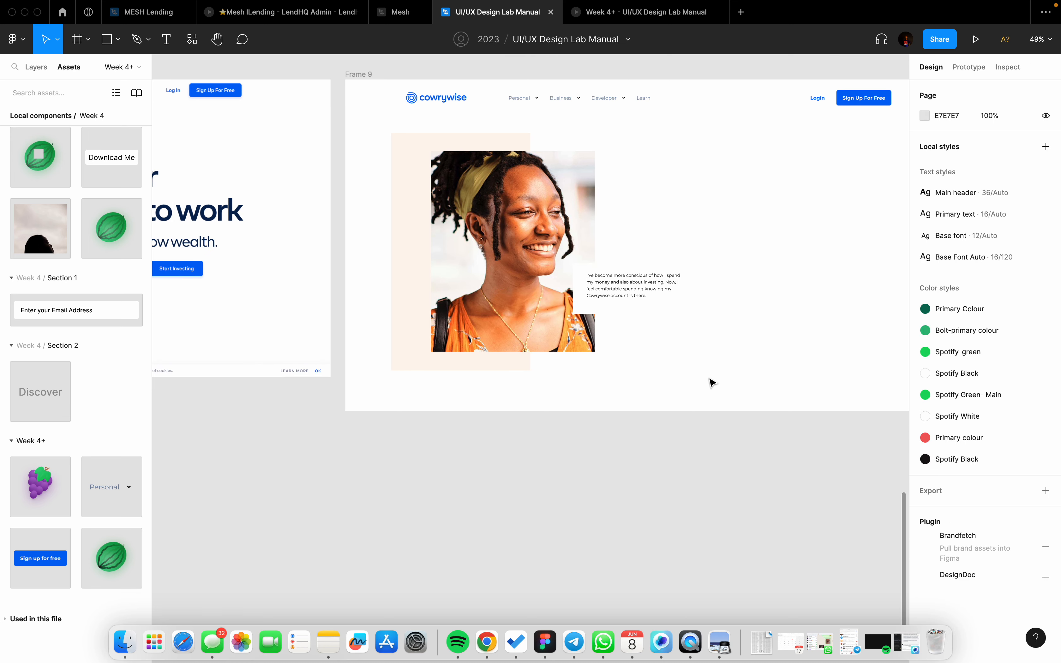
left_click(643, 297)
left_click_drag(666, 302, 622, 329)
Step: Narrow the testimonial card to 346 wide
scroll(621, 328, "left", 10)
scroll(622, 328, "down", 3)
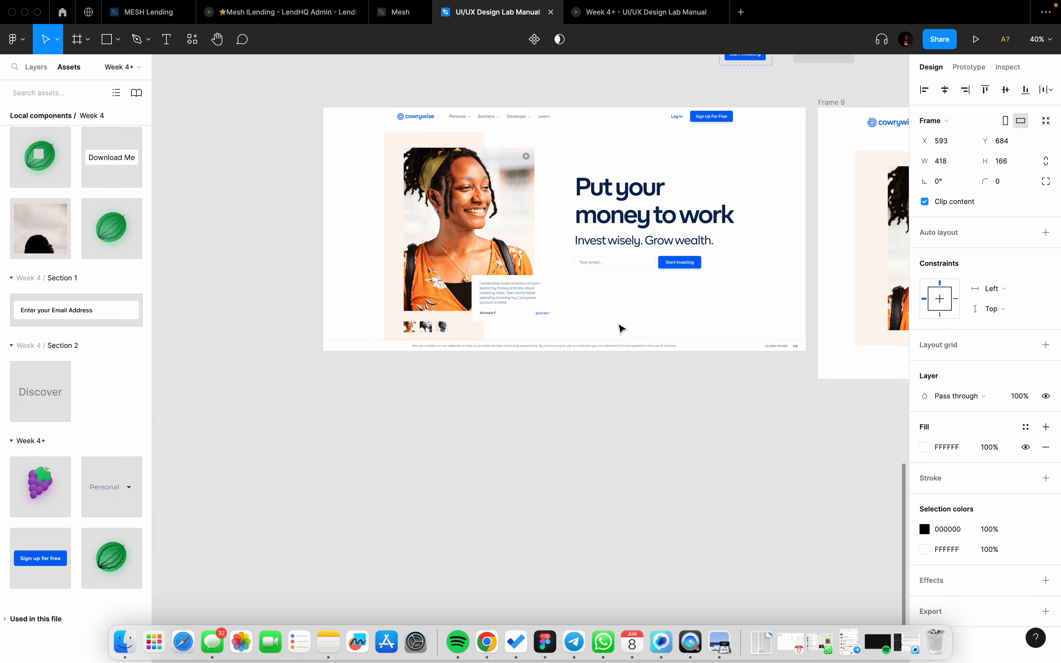
scroll(621, 329, "right", 6)
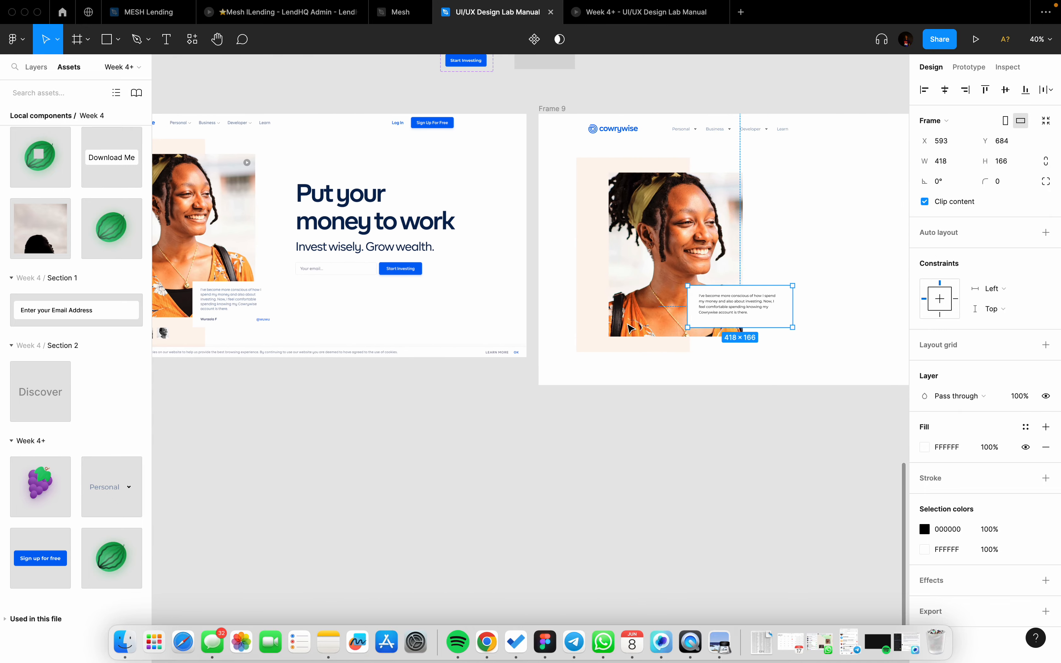
double_click(747, 311)
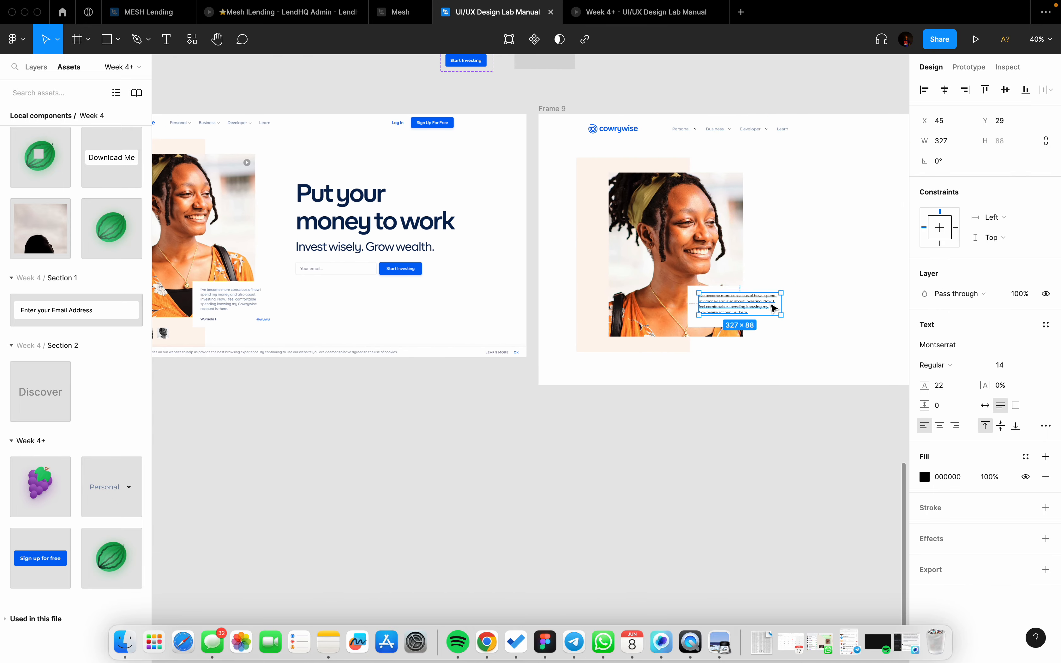
left_click(787, 304)
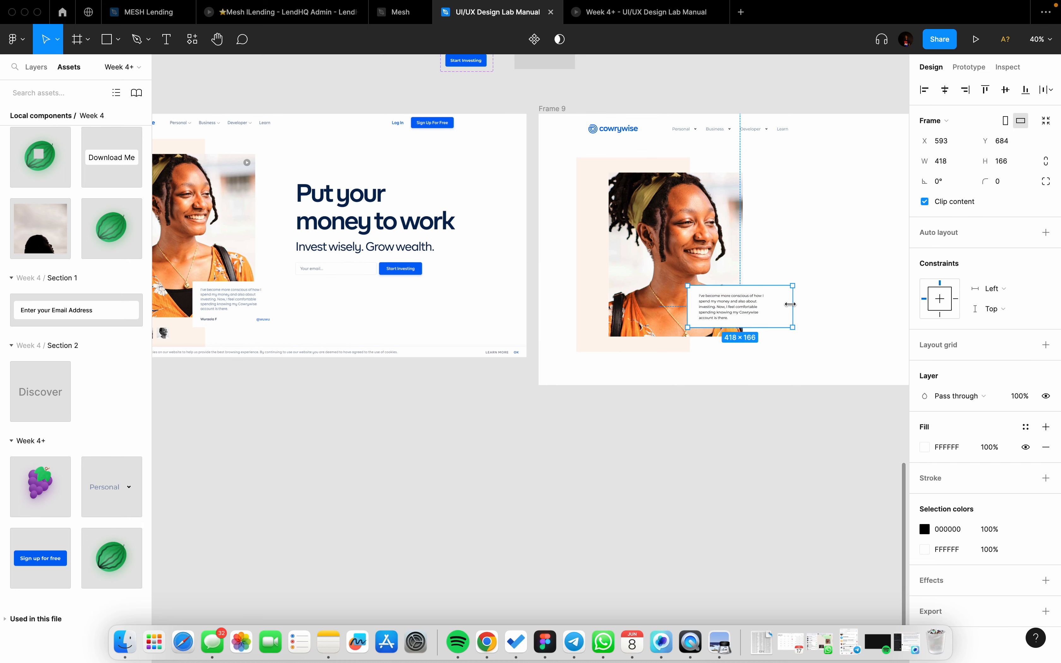
left_click_drag(794, 303, 776, 304)
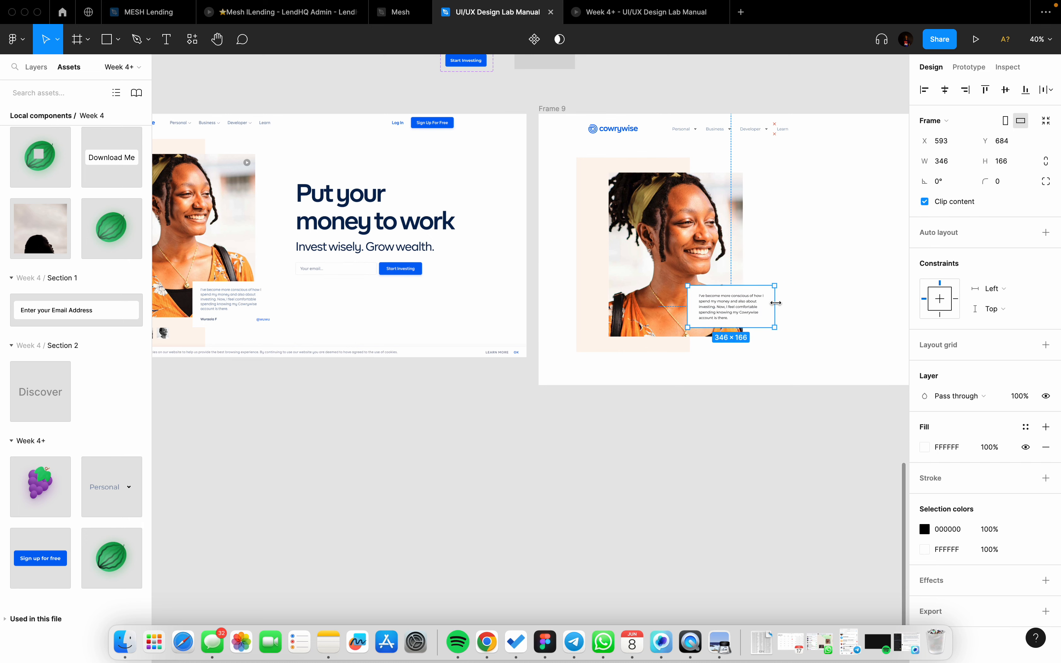
Step: Centre the testimonial text horizontally and vertically inside its card
double_click(745, 309)
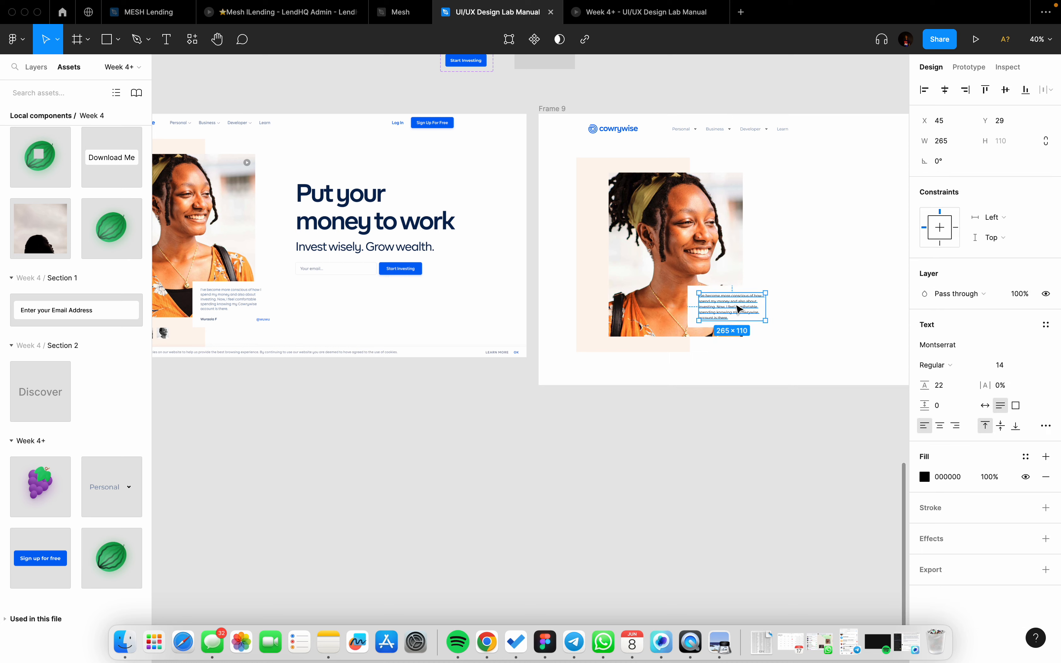
left_click(945, 89)
left_click(1006, 89)
left_click(810, 308)
scroll(811, 309, "down", 3)
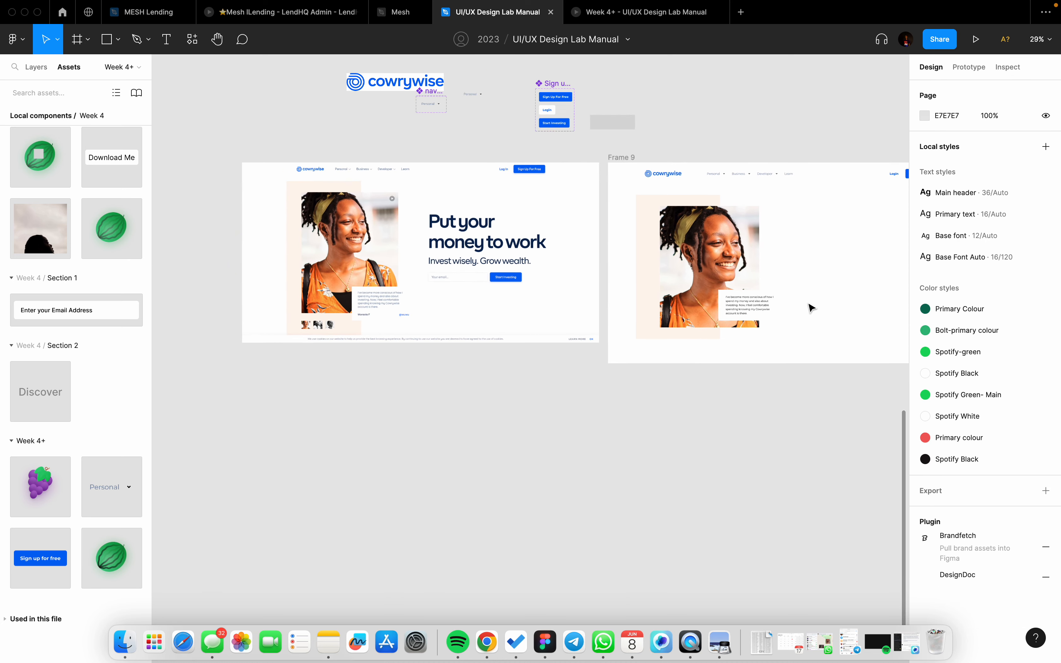
scroll(810, 308, "down", 1)
scroll(734, 308, "up", 4)
scroll(737, 307, "left", 4)
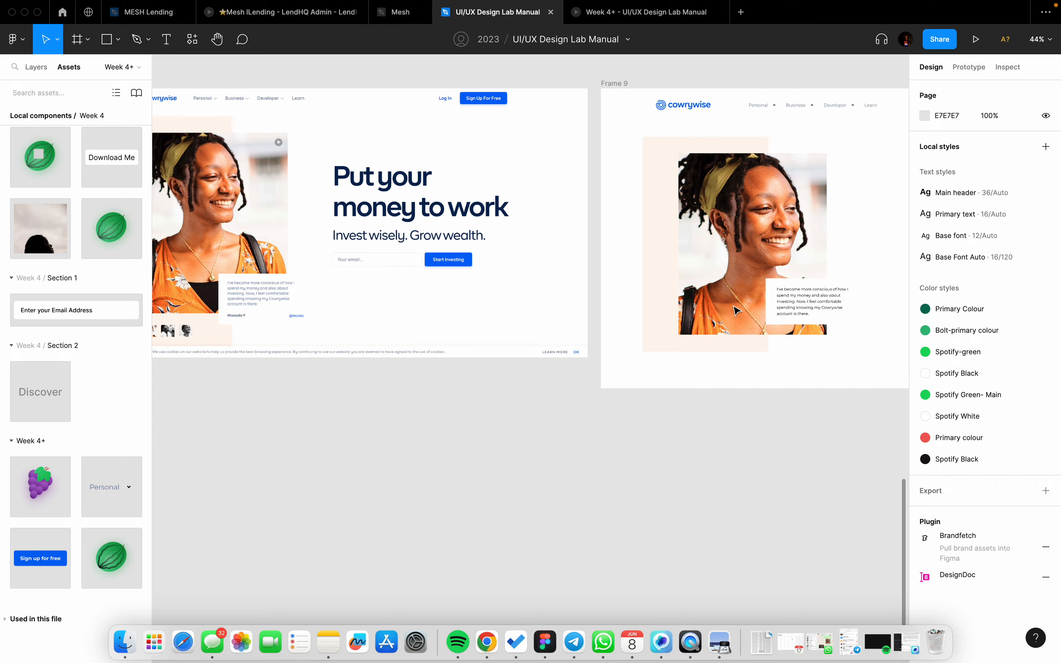
scroll(744, 298, "left", 2)
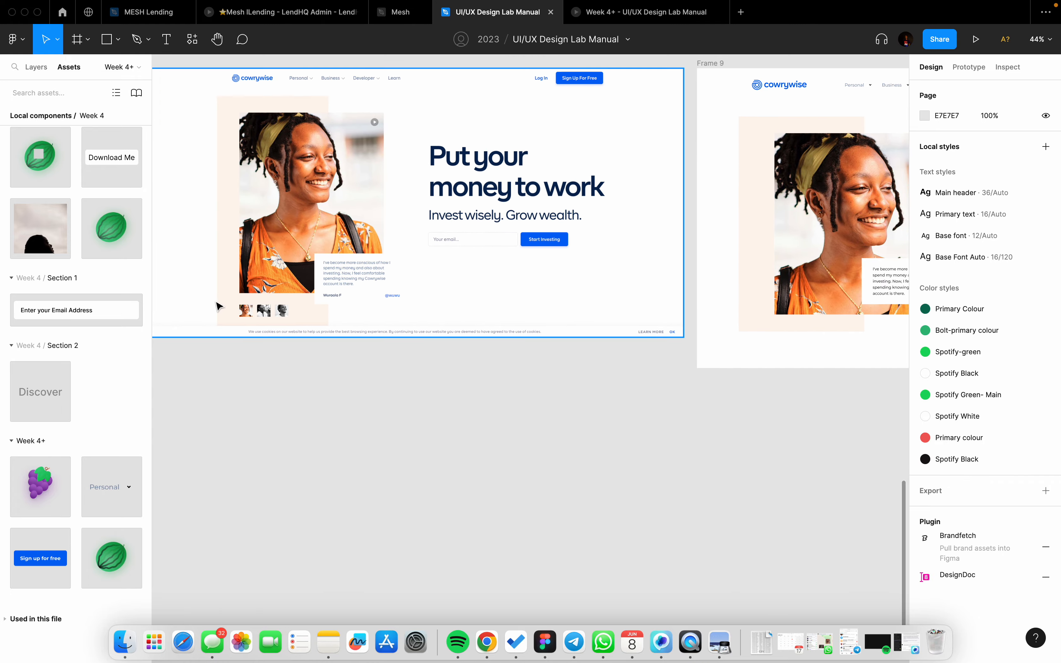
scroll(220, 306, "up", 5)
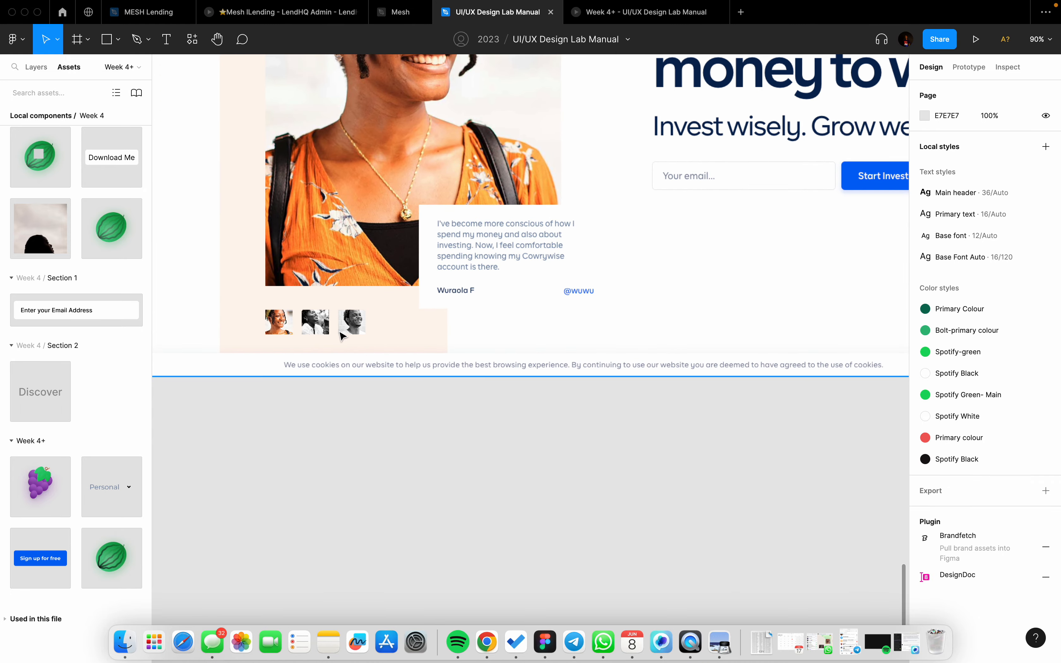
scroll(342, 335, "right", 10)
scroll(342, 335, "left", 15)
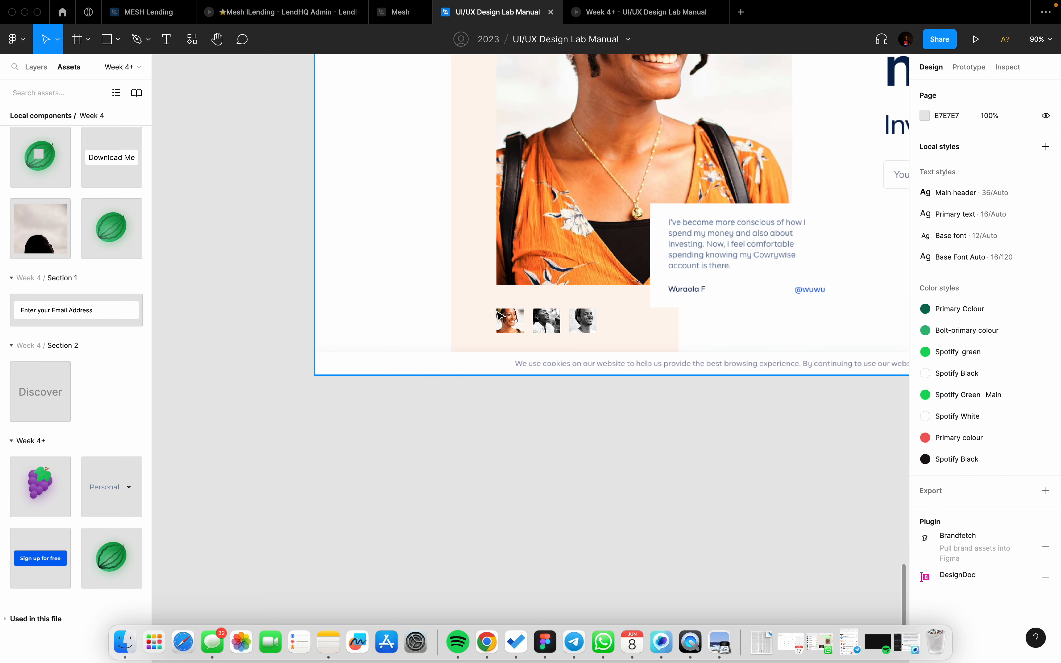
scroll(530, 336, "up", 3)
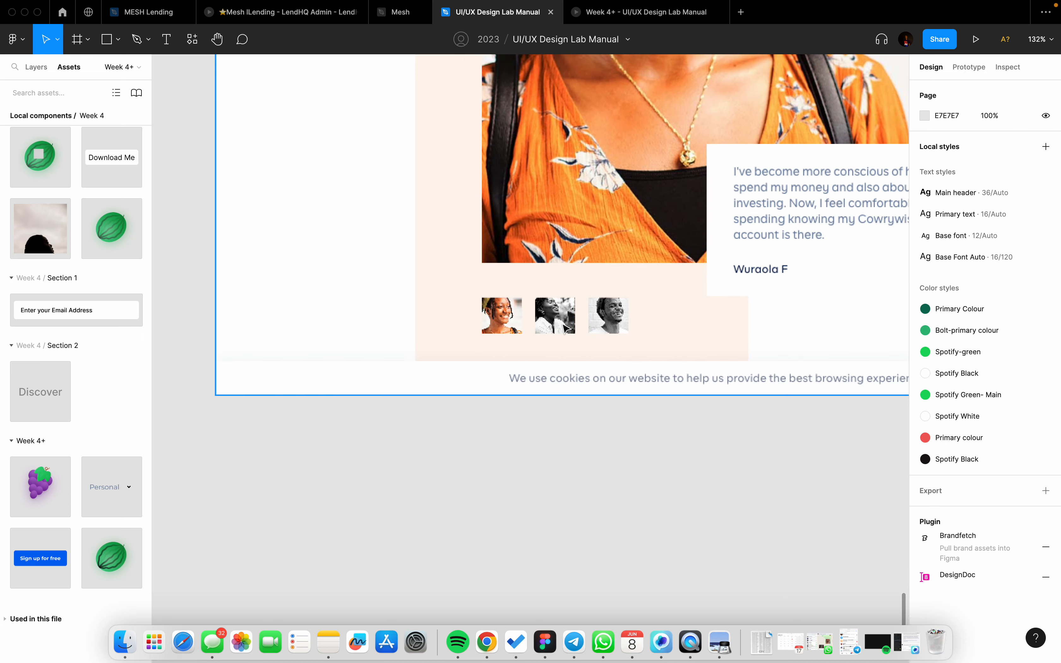
scroll(566, 329, "down", 3)
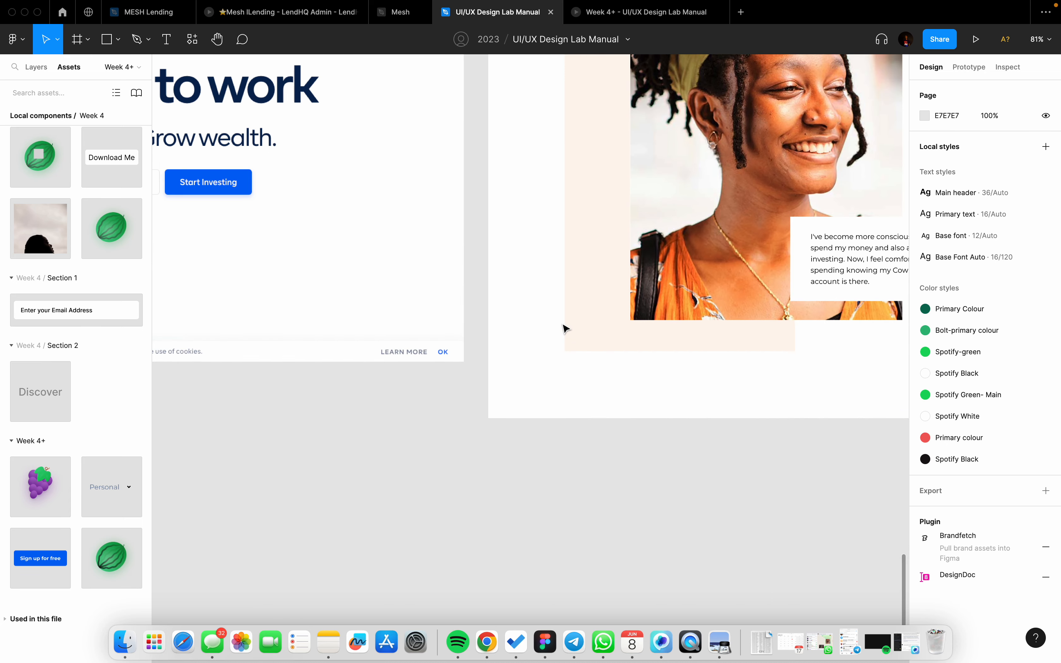
scroll(565, 328, "down", 3)
Step: Stretch the beige backdrop down to a height of 852
left_click(607, 340)
left_click_drag(627, 342, 638, 372)
scroll(691, 335, "up", 3)
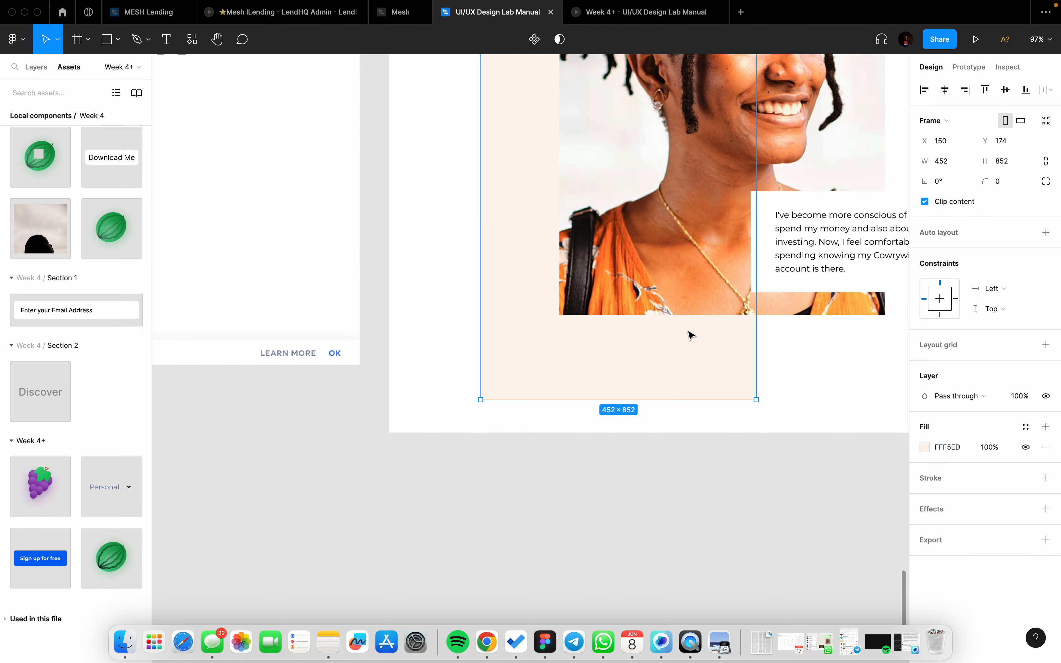
Step: Draw a white-filled 69×69 square beneath the portrait inside the backdrop
key("f")
left_click_drag(562, 343, 603, 373)
left_click(1047, 427)
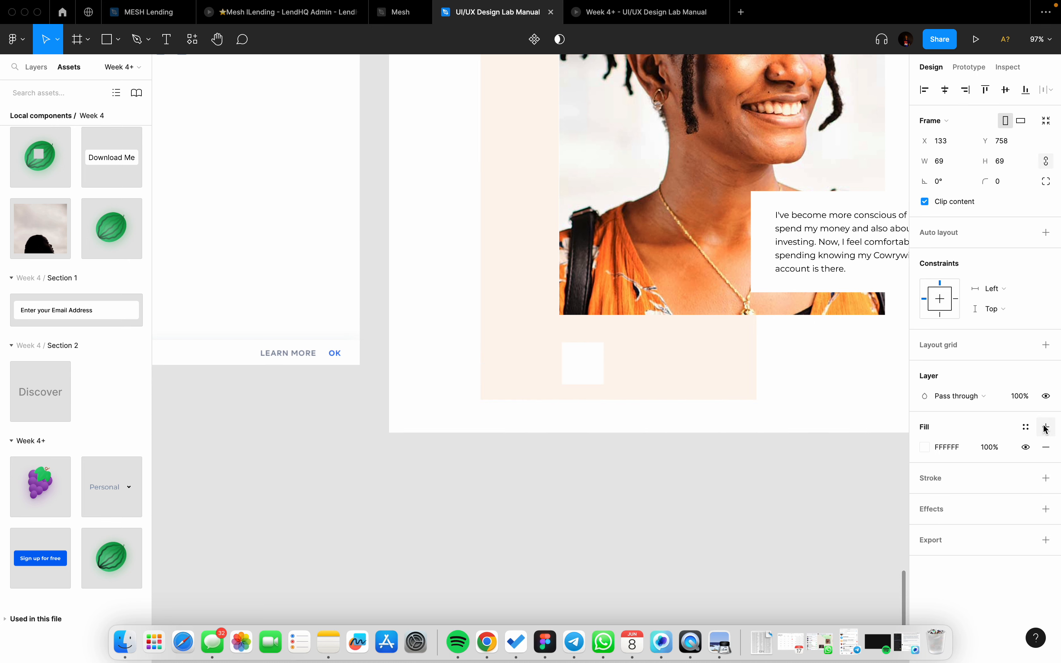
left_click_drag(579, 361, 576, 355)
Step: Duplicate the white square twice into a row of three, then bring up the Cowrywise site
left_click(599, 283, "shift")
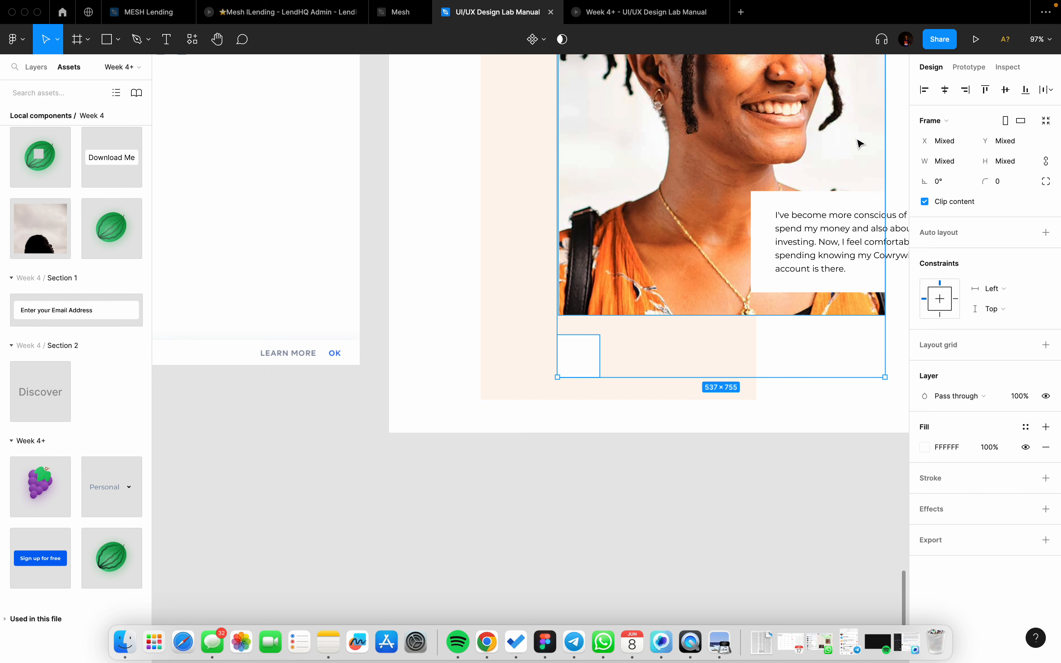
left_click(623, 515)
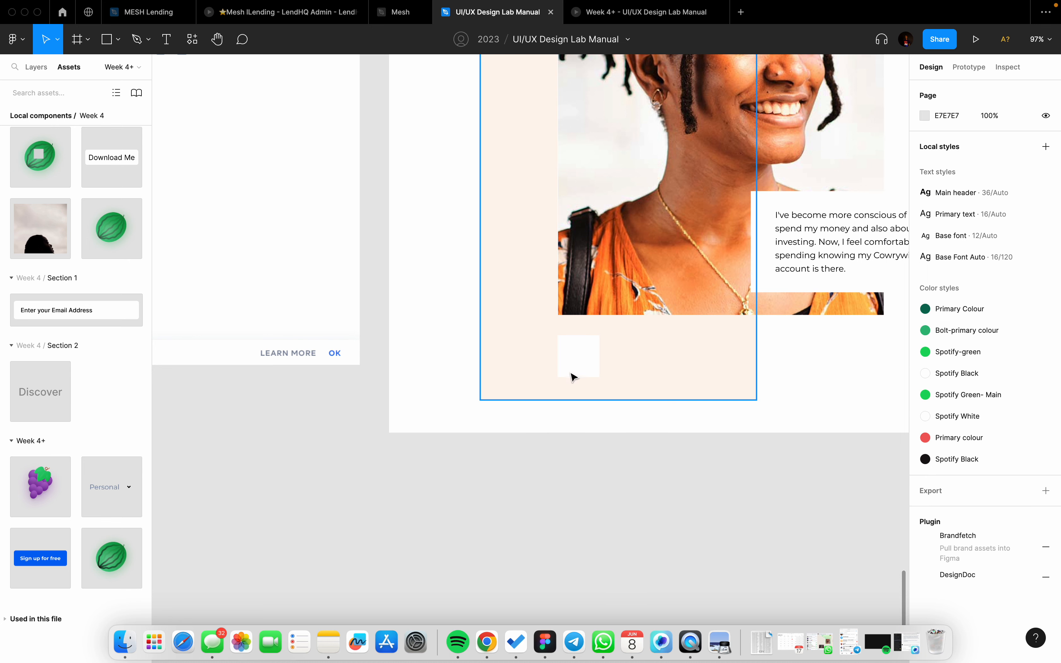
left_click(573, 377)
double_click(573, 377)
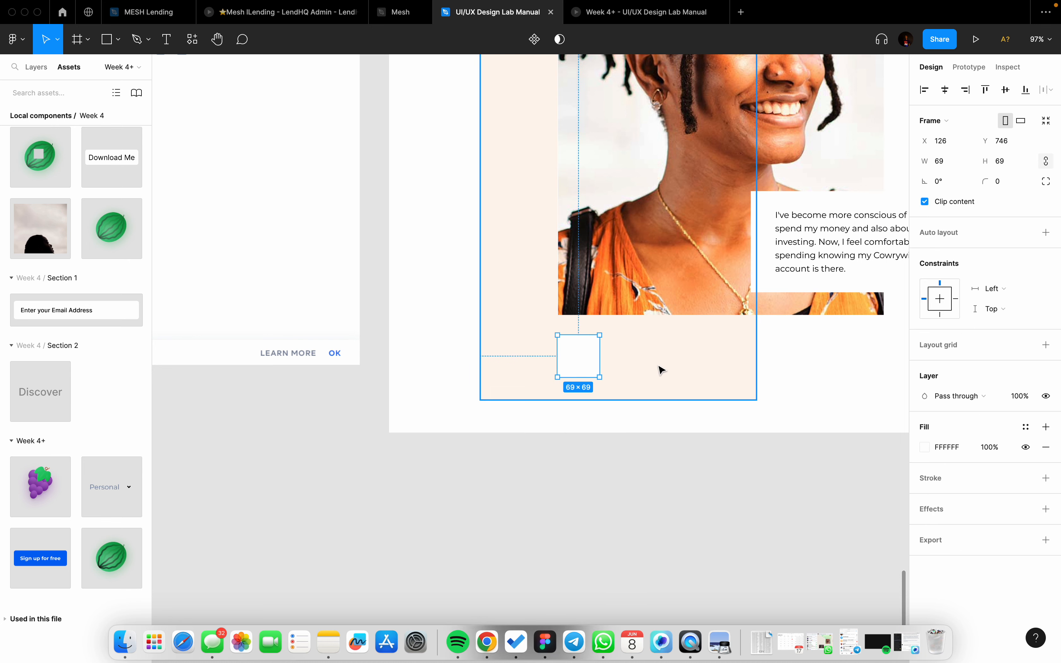
left_click_drag(579, 359, 630, 356)
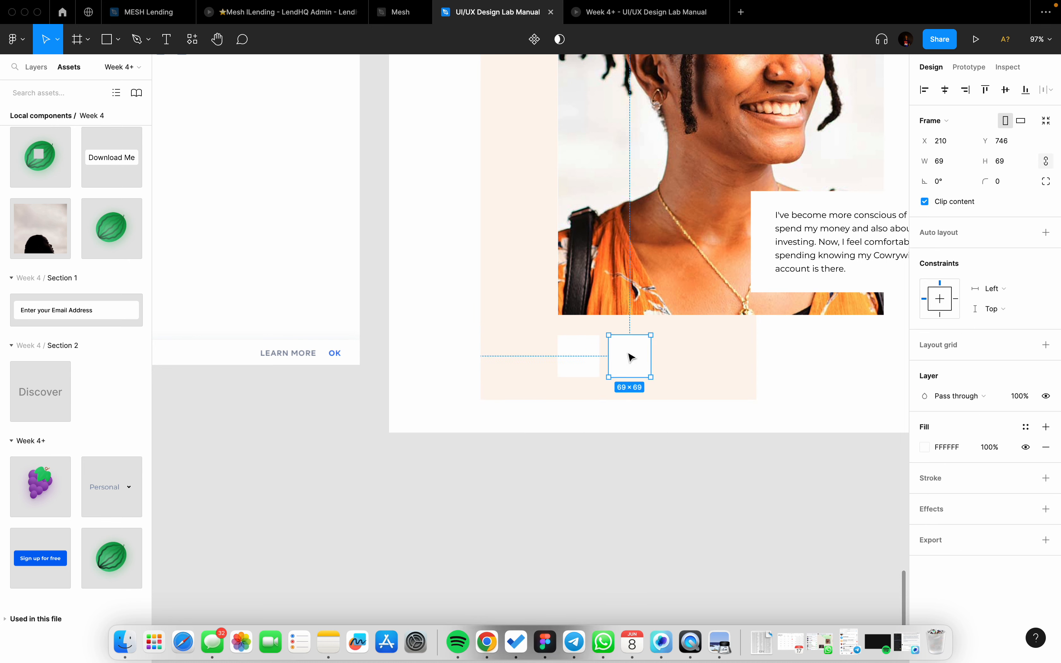
key("super+d")
left_click(581, 369)
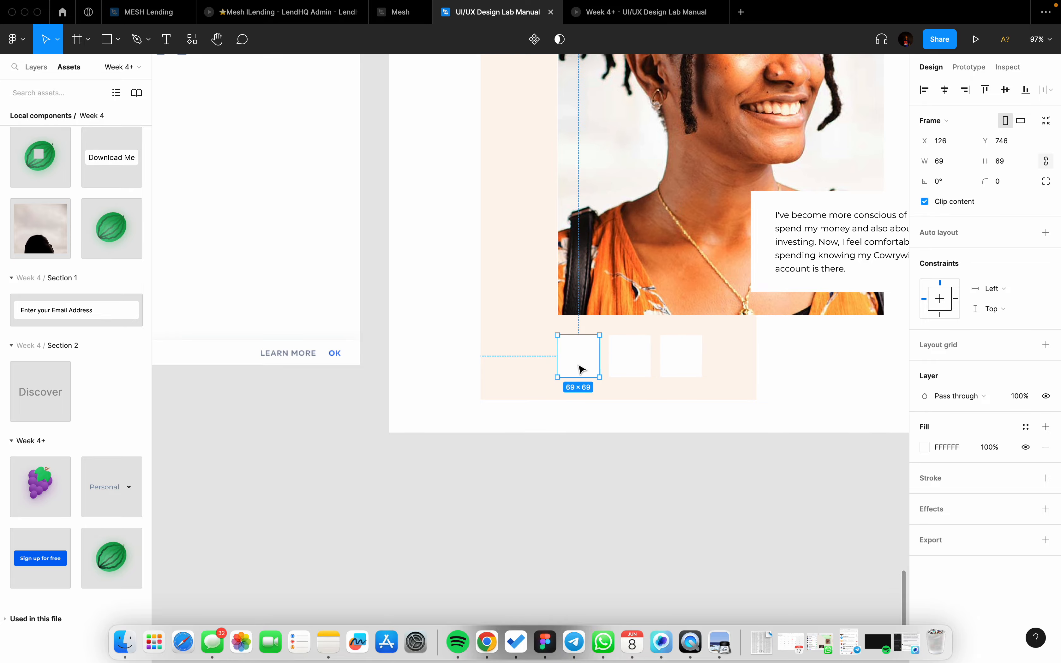
scroll(579, 369, "down", 3)
key("ctrl+Left")
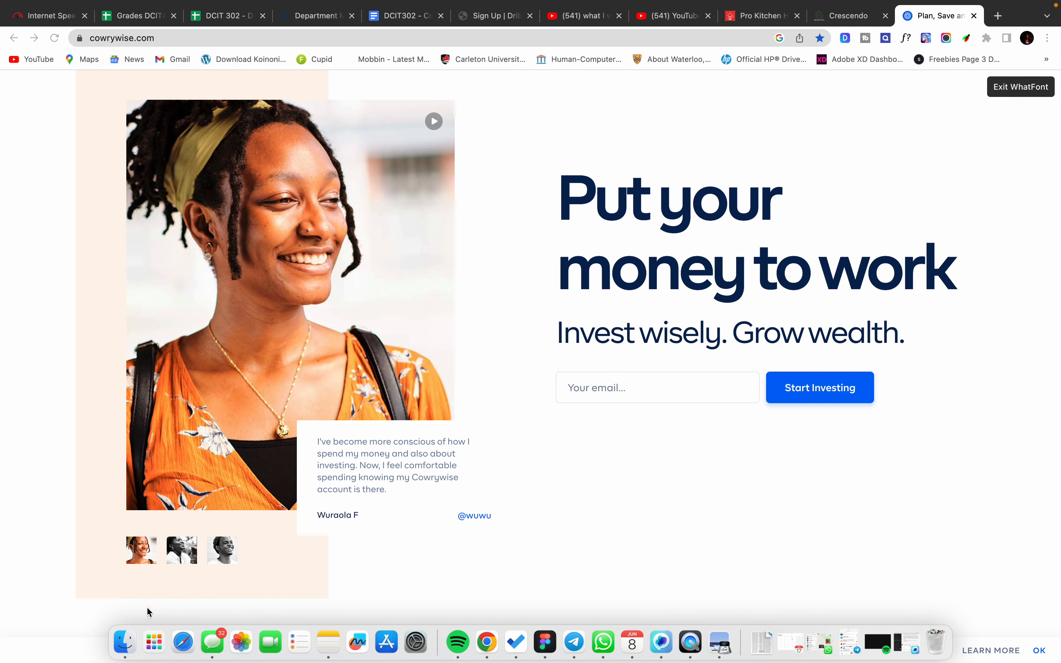
Step: Copy the wura.jpg portrait from recent files and return to Figma
left_click(125, 642)
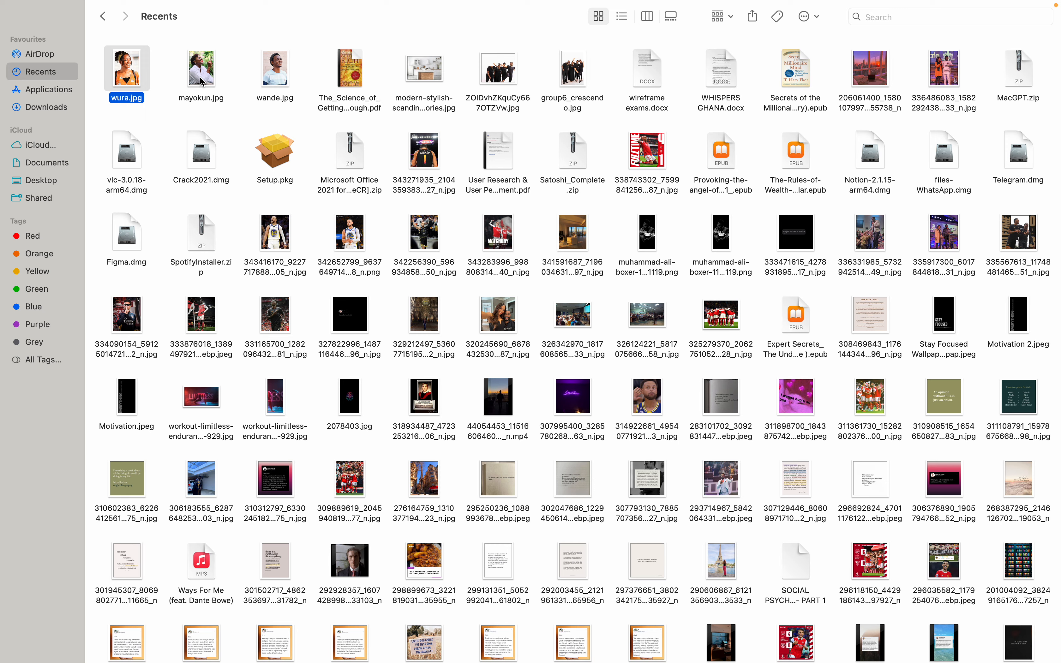
key("ctrl+Right")
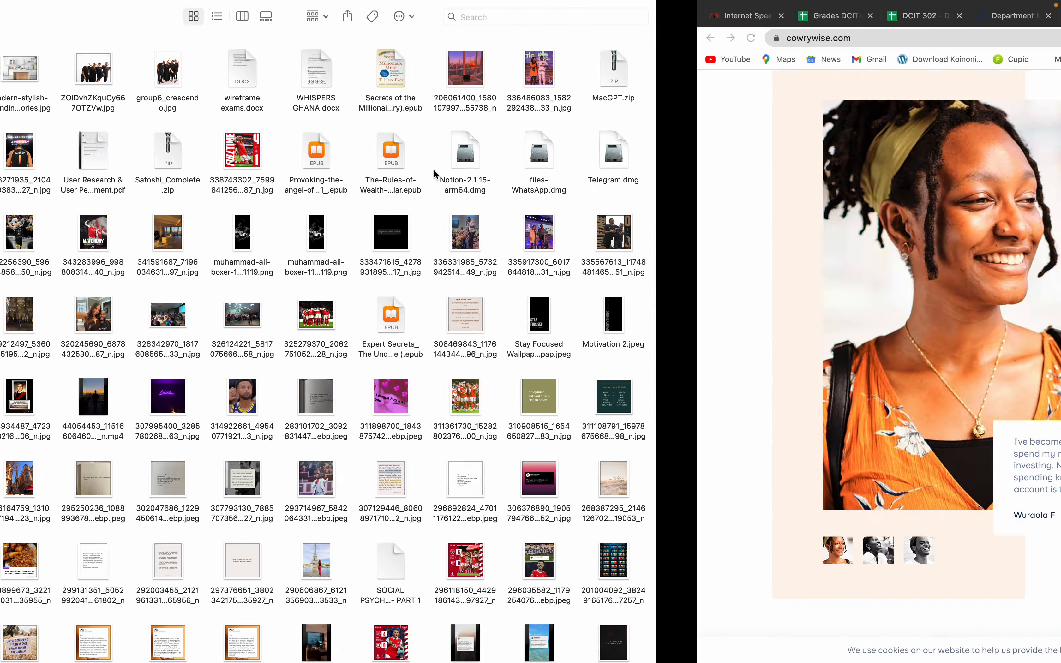
key("ctrl+Left")
key("ctrl+Right")
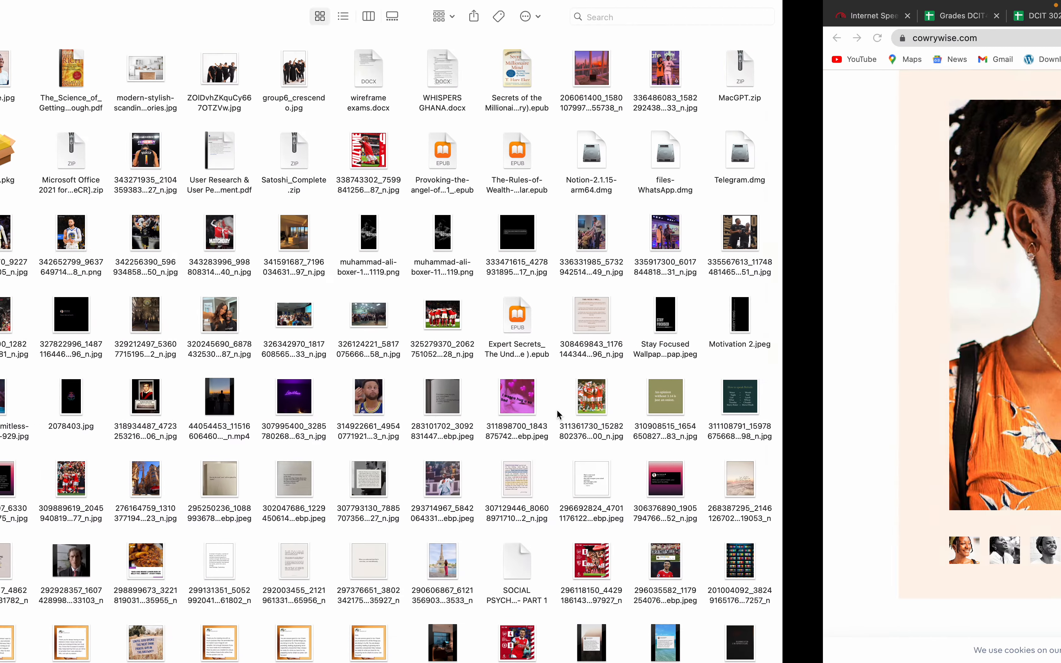
key("ctrl+Right")
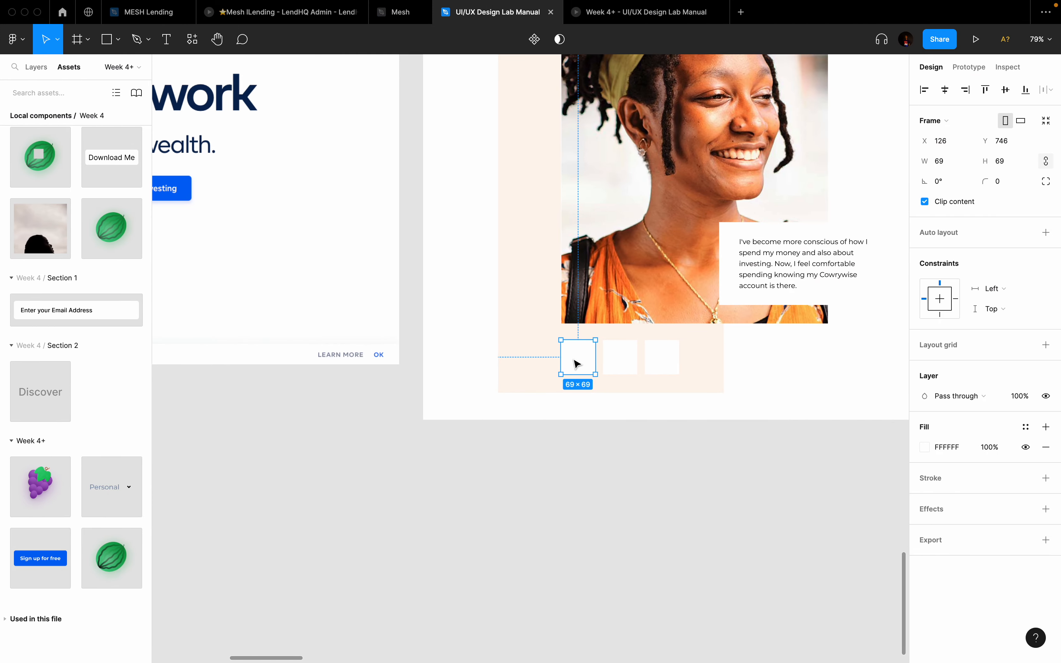
Step: Paste the portrait into the first thumbnail frame and set its image fill to Fit
key("super+v")
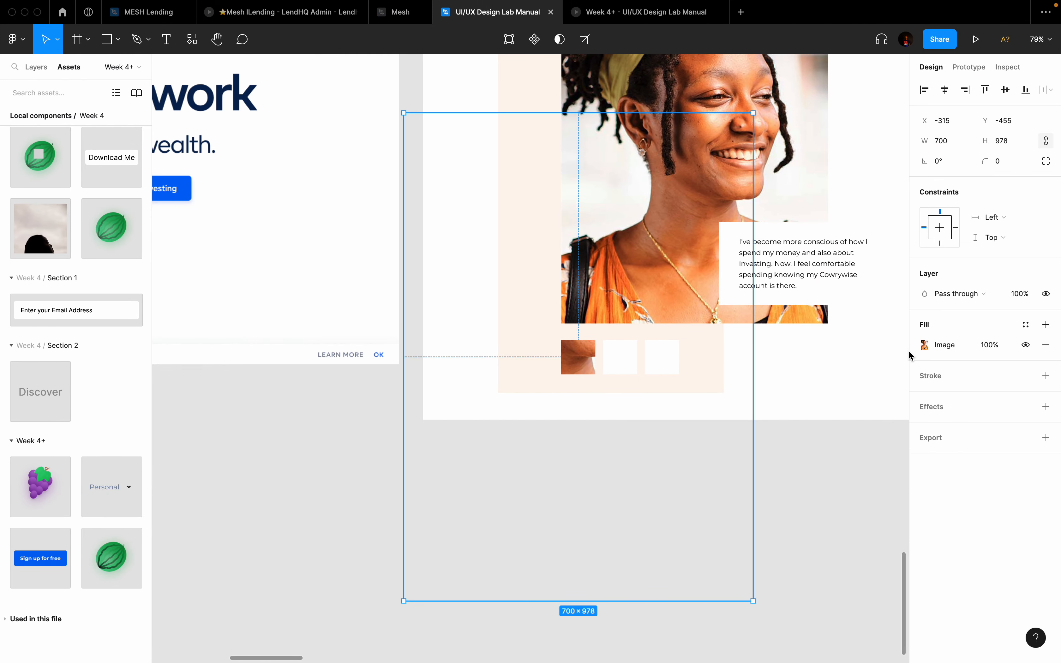
left_click(924, 345)
left_click(792, 375)
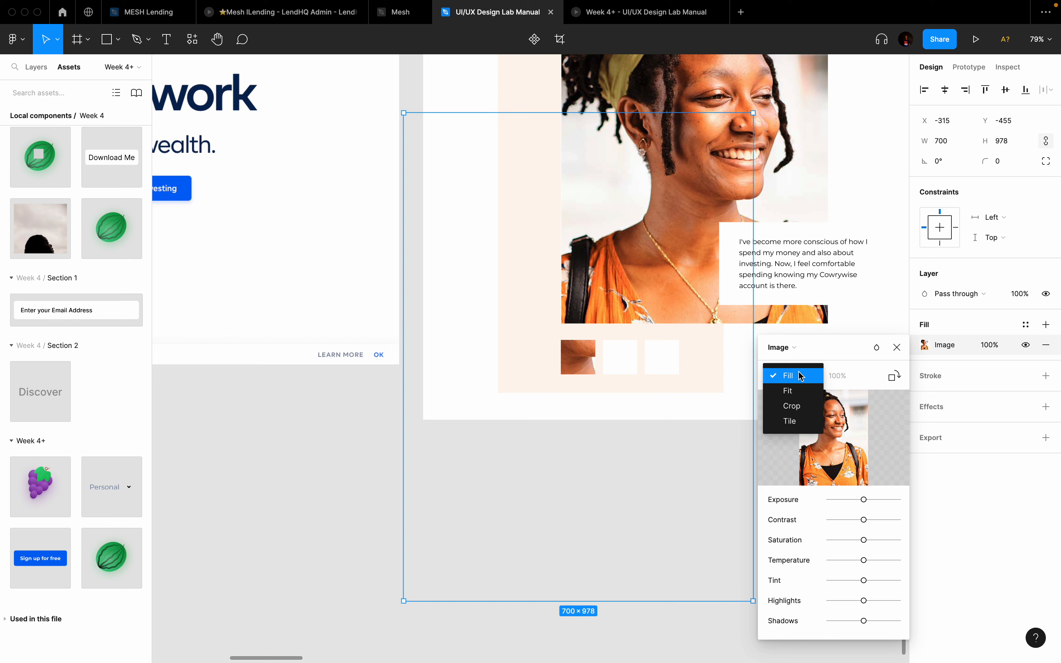
left_click(788, 391)
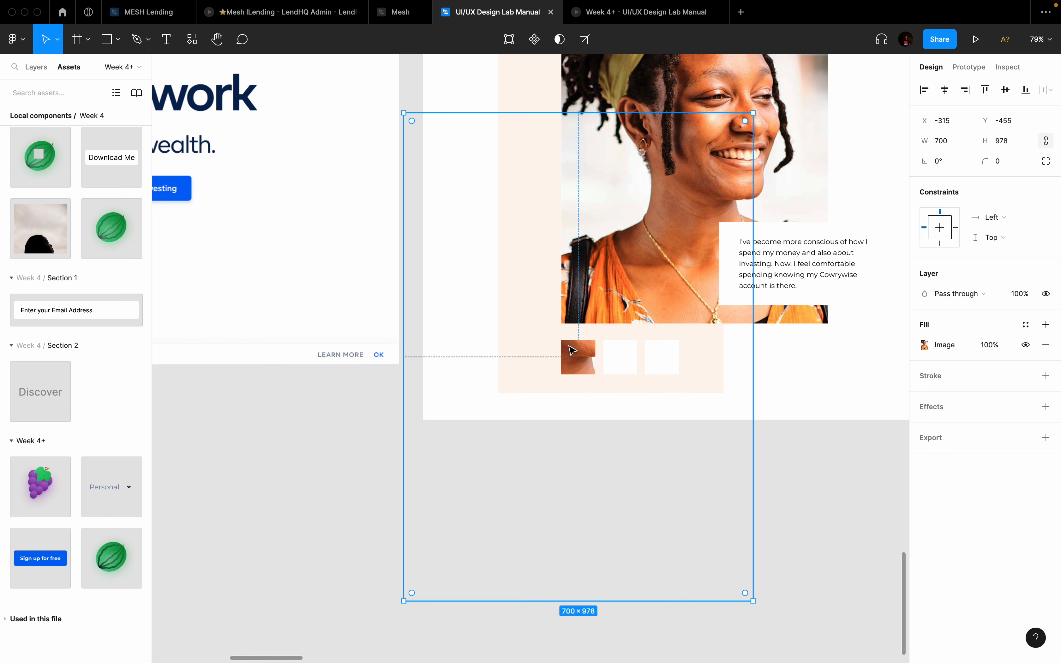
Step: Scale the portrait down proportionally to about 74×104 and nudge it into place
key("k")
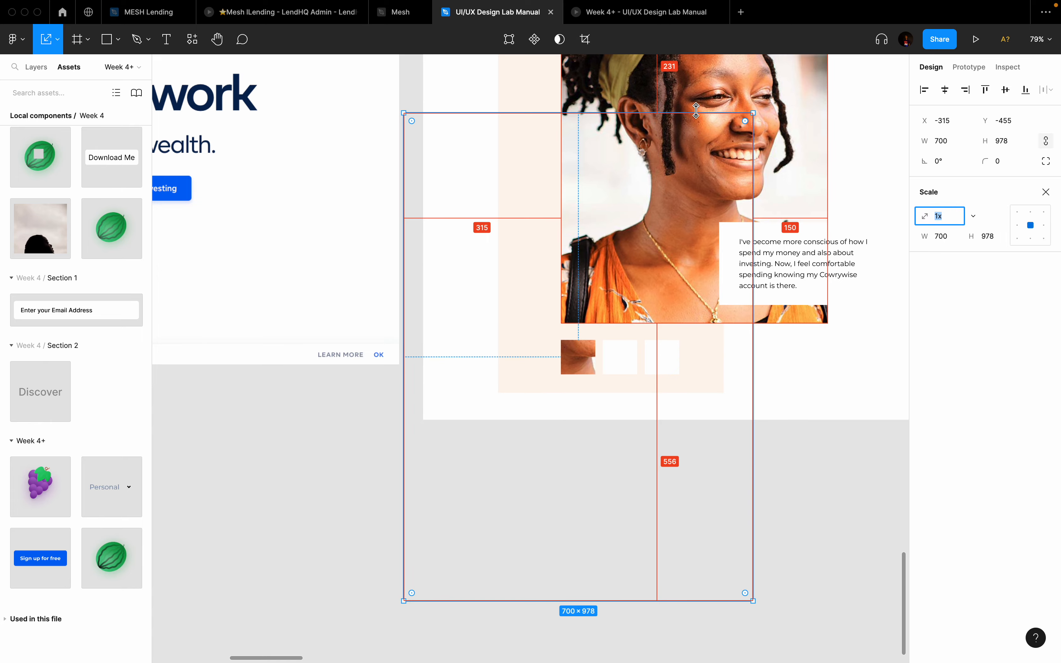
left_click_drag(655, 113, 566, 336)
scroll(600, 329, "up", 5)
scroll(601, 328, "up", 2)
key("shift+Down")
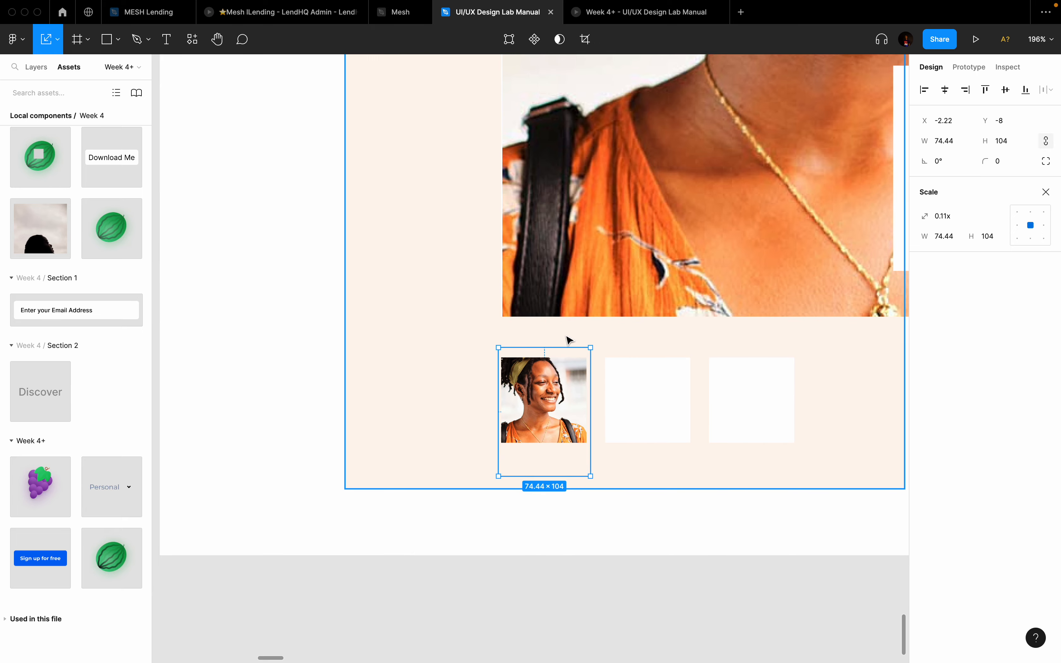
key("shift+Down")
key("shift+Up")
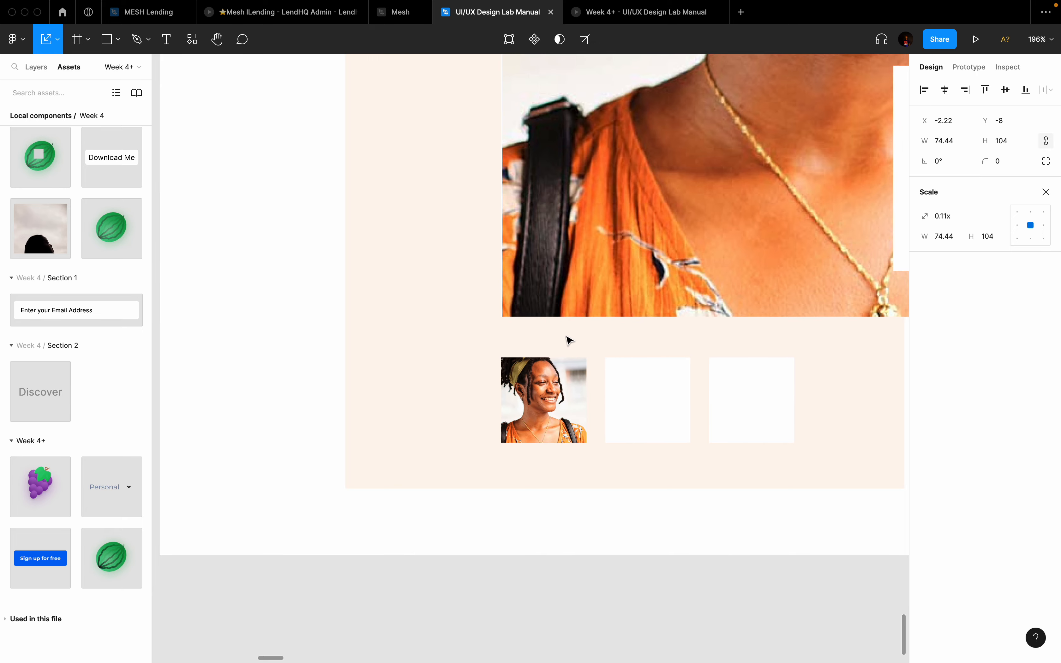
scroll(570, 342, "down", 10)
scroll(590, 365, "up", 5)
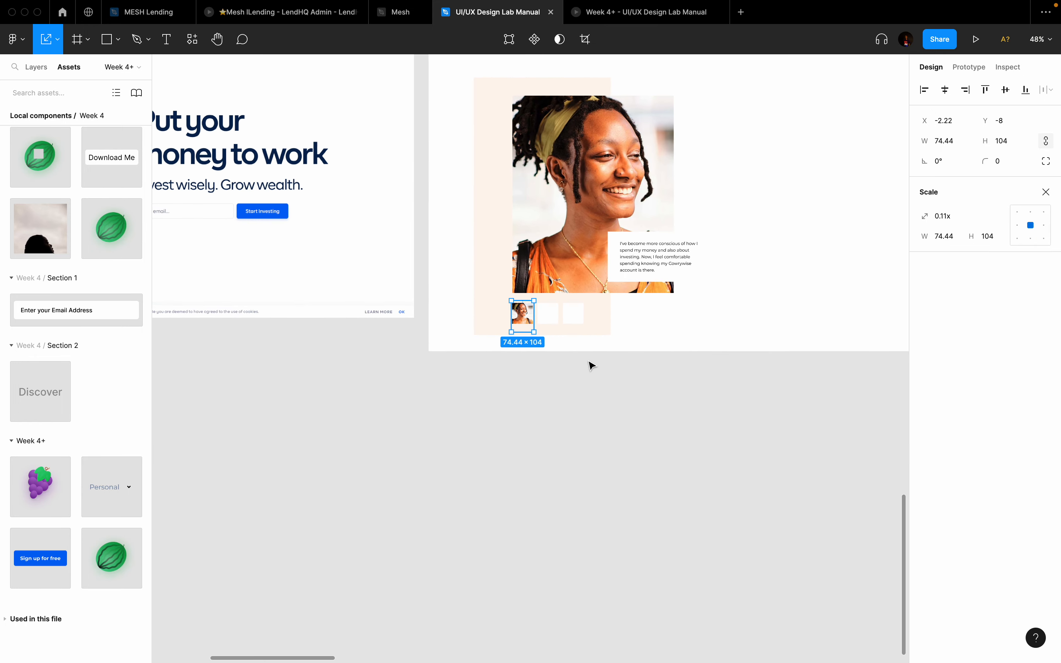
scroll(590, 364, "up", 2)
left_click(587, 377)
scroll(570, 379, "up", 3)
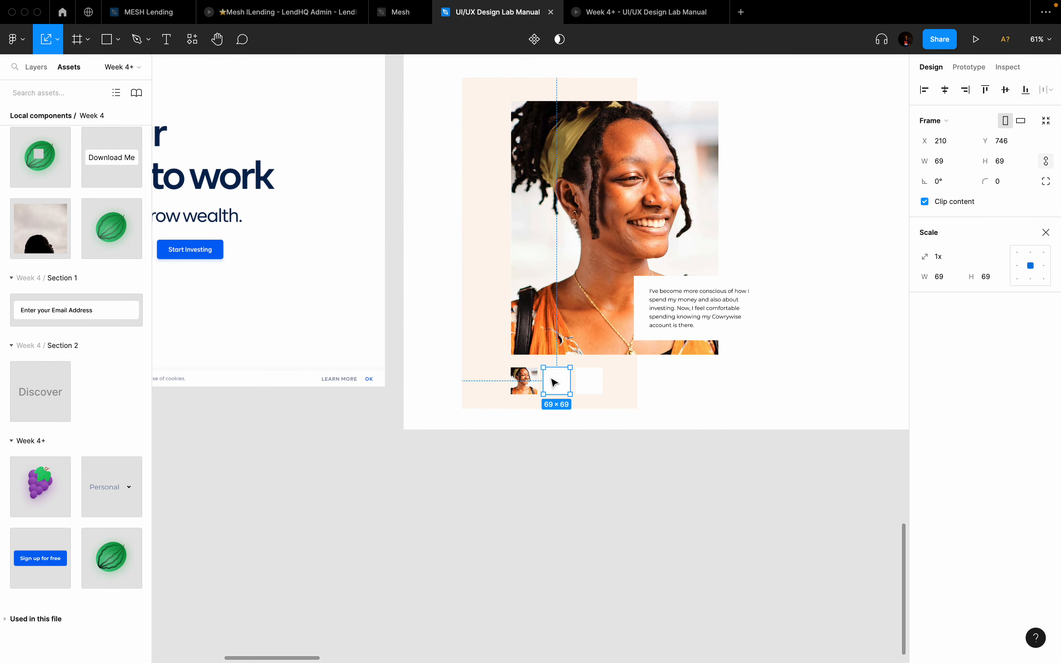
key("ctrl+Left")
key("ctrl+Left")
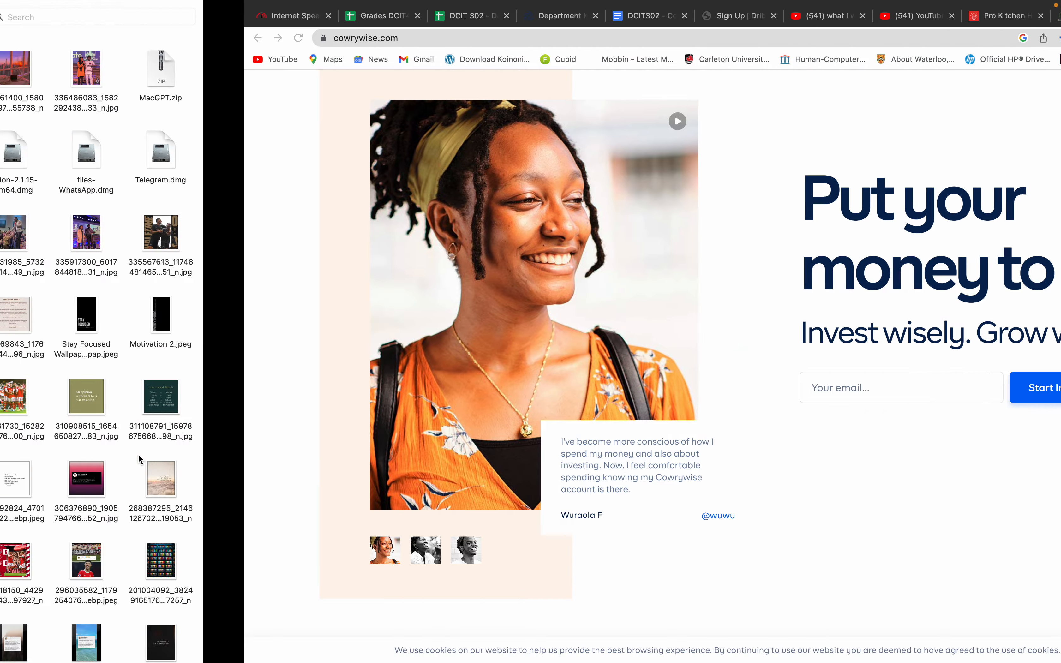
Step: Copy mayokun.jpg and paste it into the second thumbnail frame
left_click(201, 86)
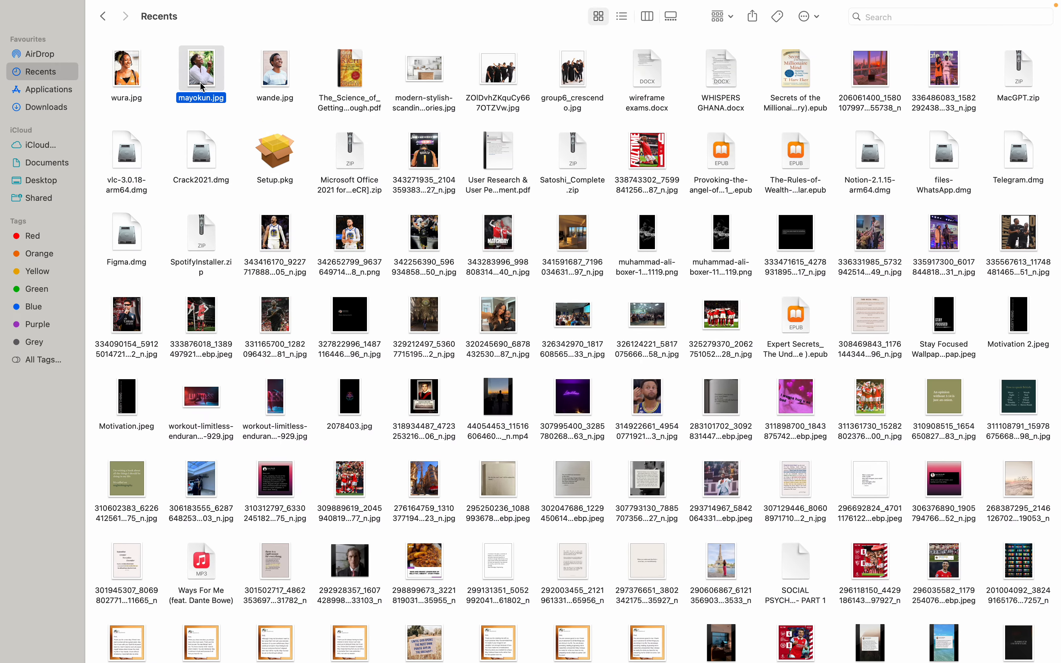
key("ctrl+Right")
key("ctrl+Right")
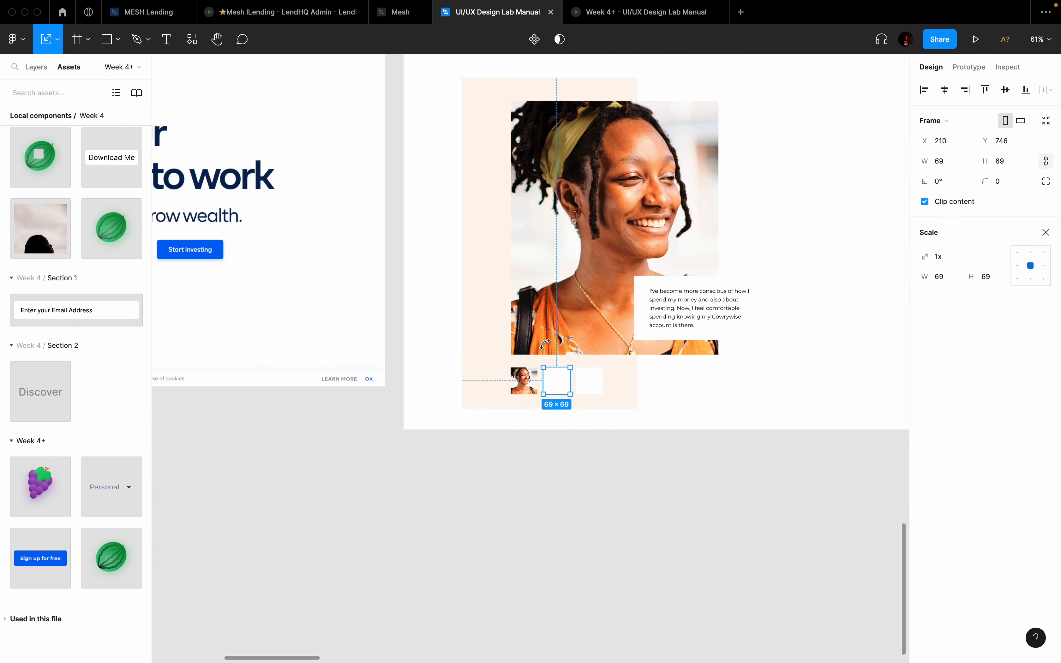
key("super+v")
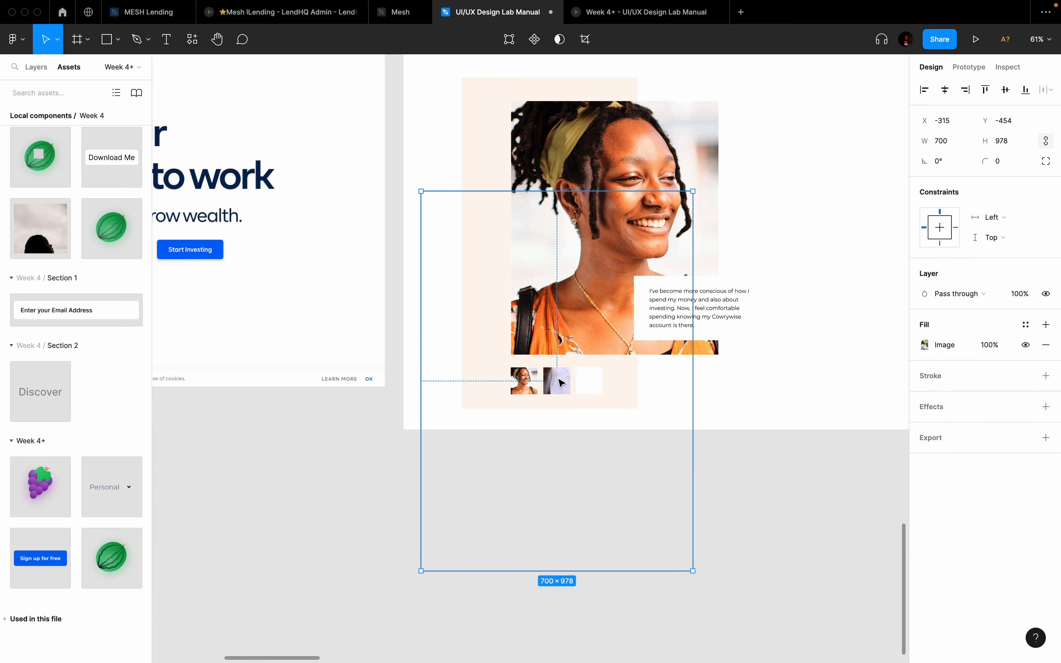
Step: Scale the laughing-woman portrait down to 68×95.01 and nudge it into position
key("k")
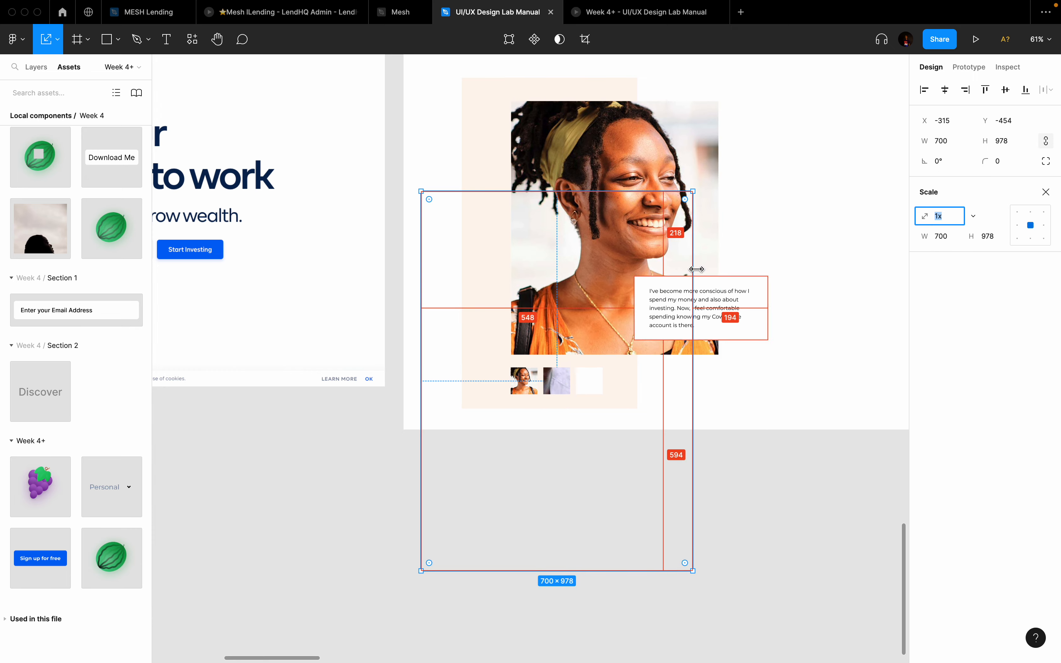
left_click_drag(697, 270, 580, 294)
scroll(570, 386, "up", 6)
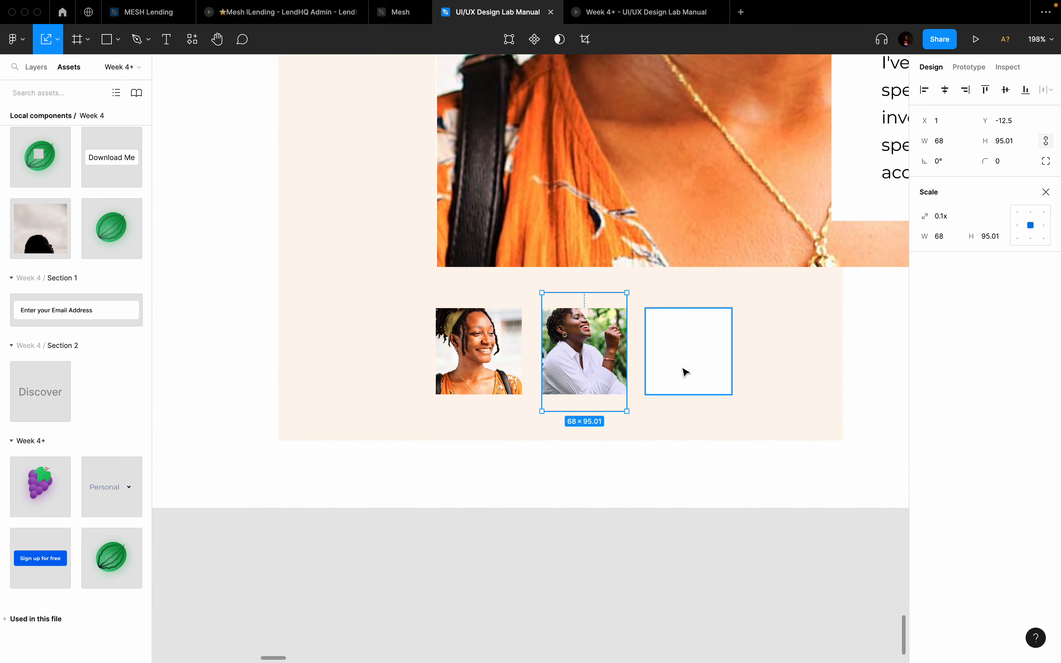
left_click(686, 372)
left_click(594, 350)
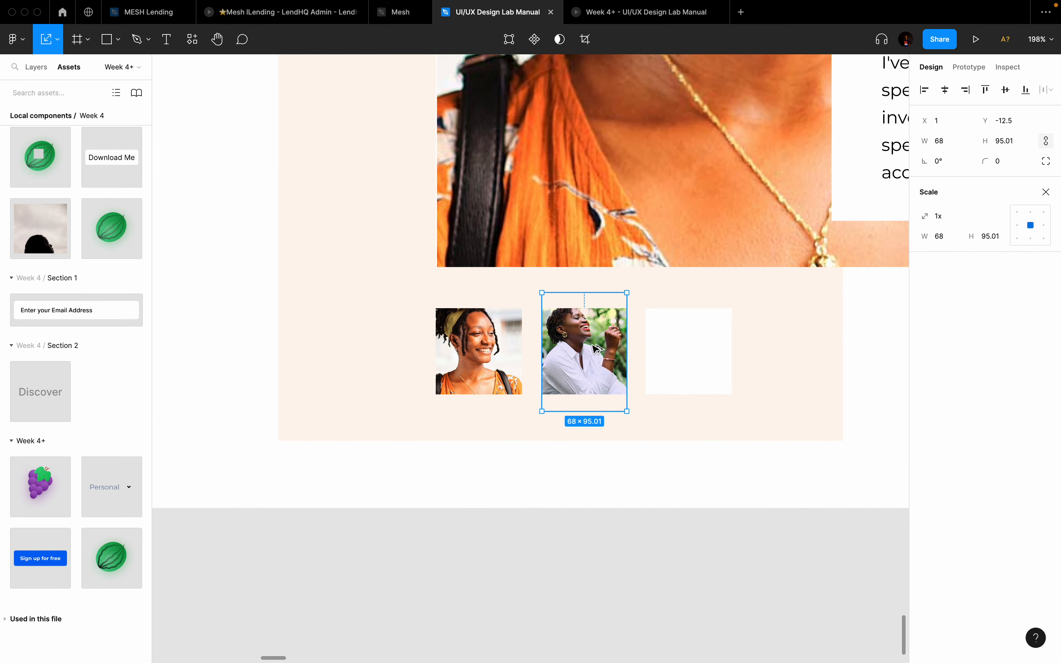
key("shift+Down")
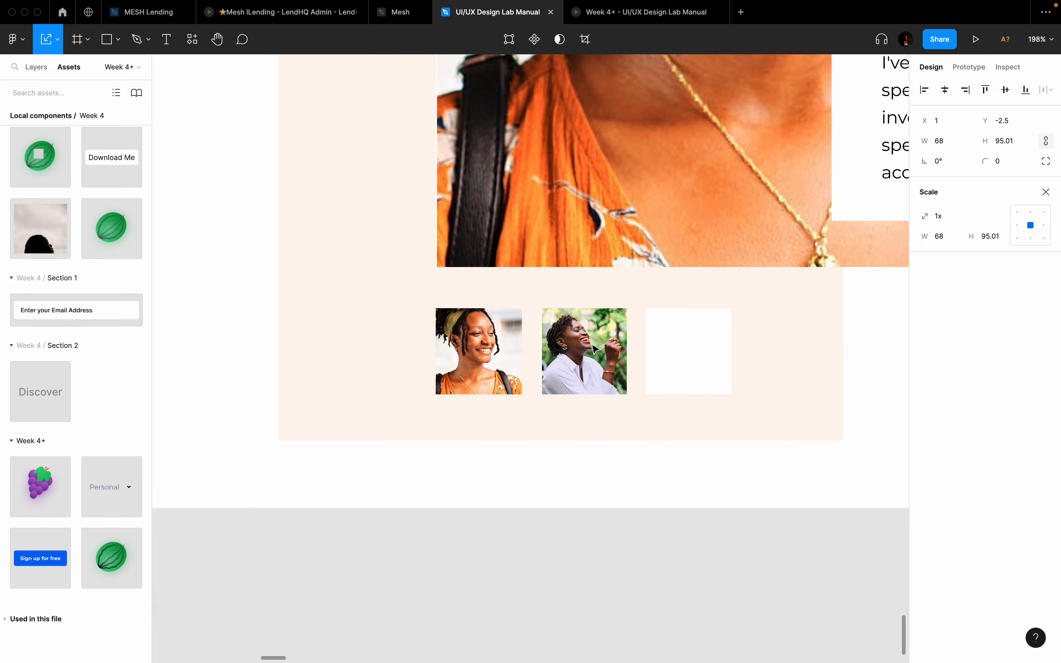
key("Up")
key("Up")
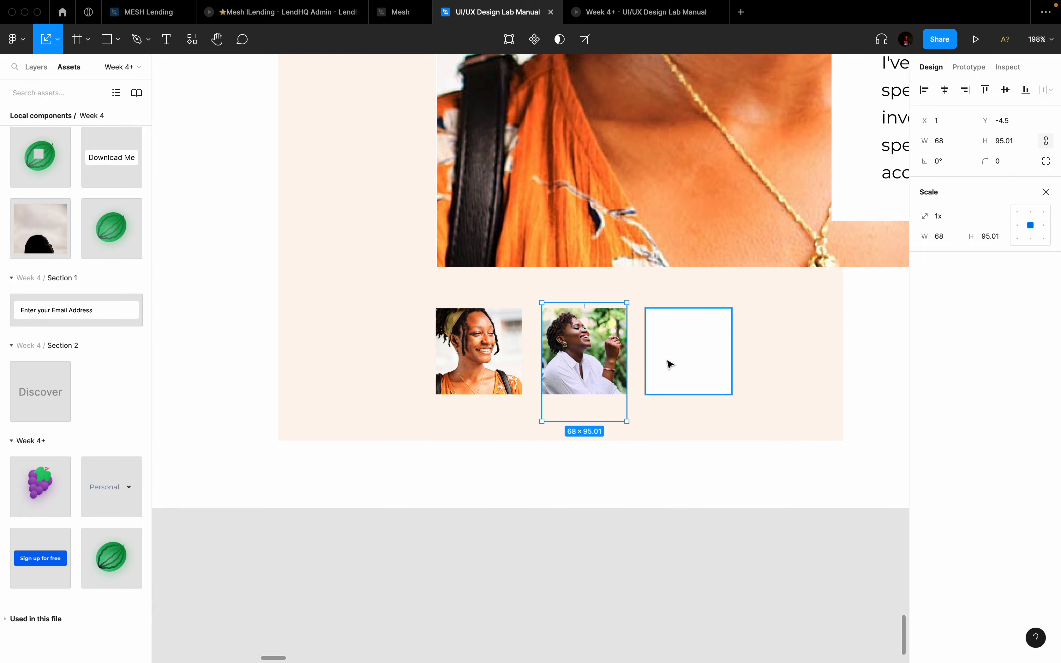
left_click(674, 354)
key("ctrl+Left")
key("ctrl+Left")
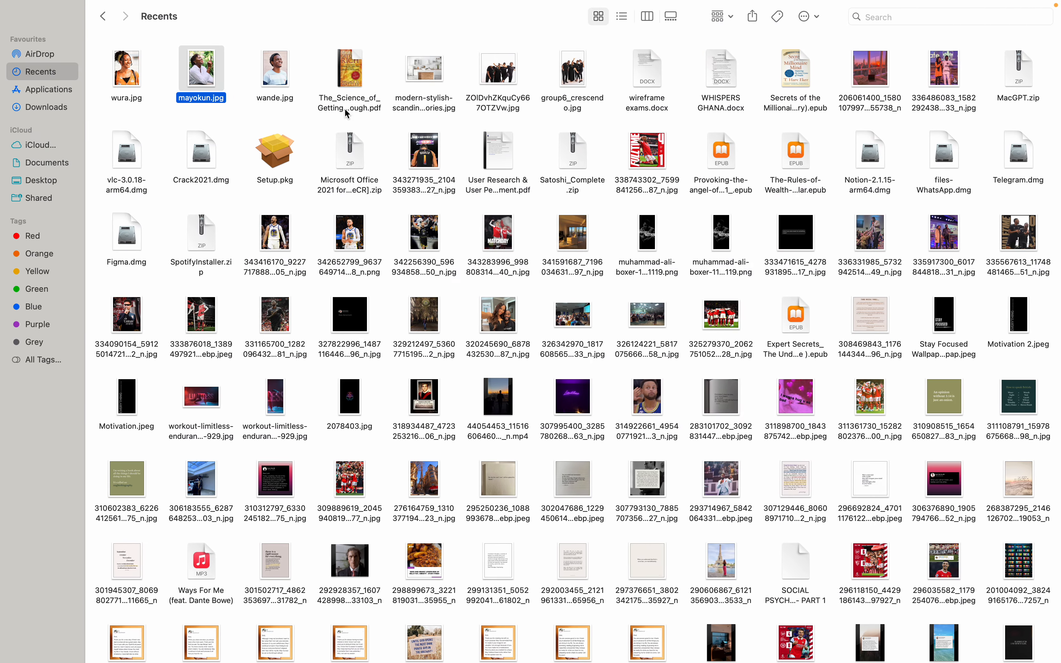
Step: Copy wande.jpg and paste it into the third thumbnail frame
left_click(263, 81)
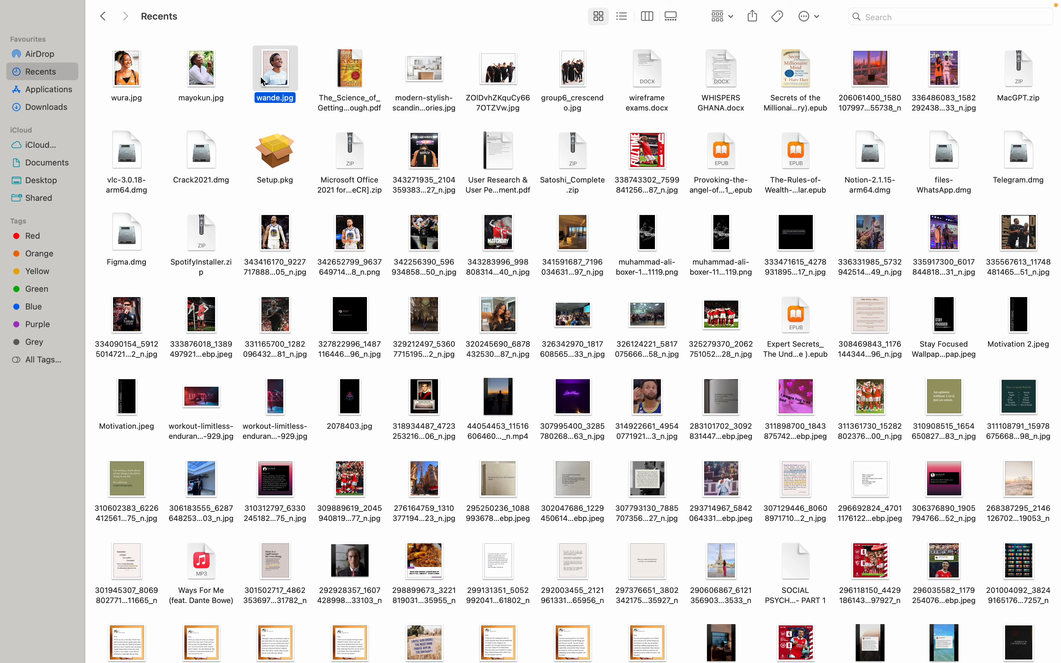
mouse_move(363, 63)
key("ctrl+Right")
key("ctrl+Left")
key("ctrl+Right")
key("ctrl+Right")
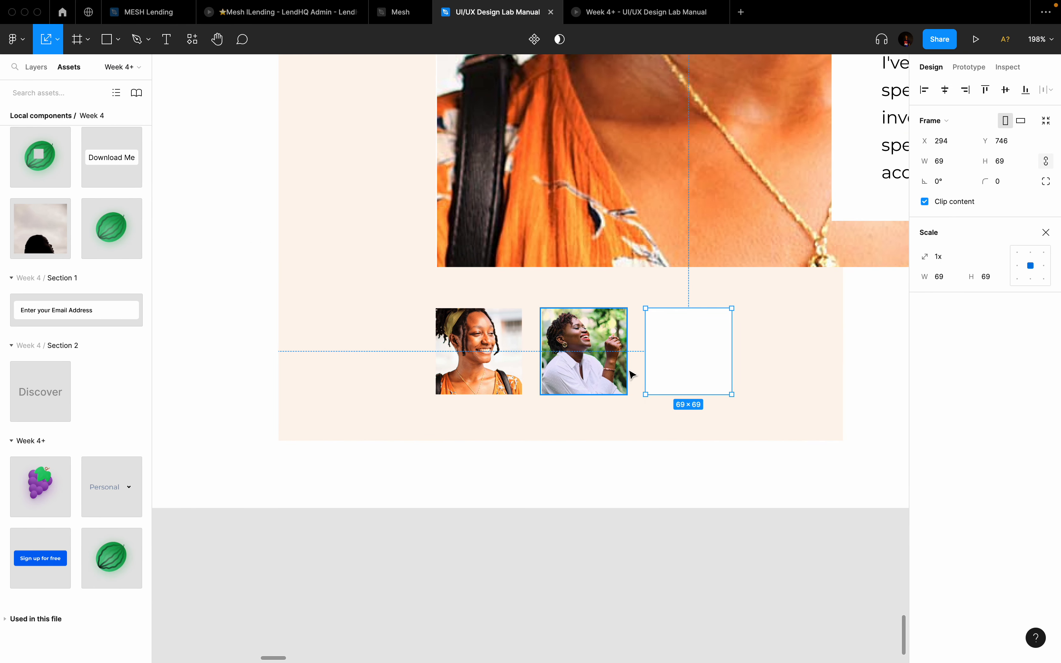
key("super+v")
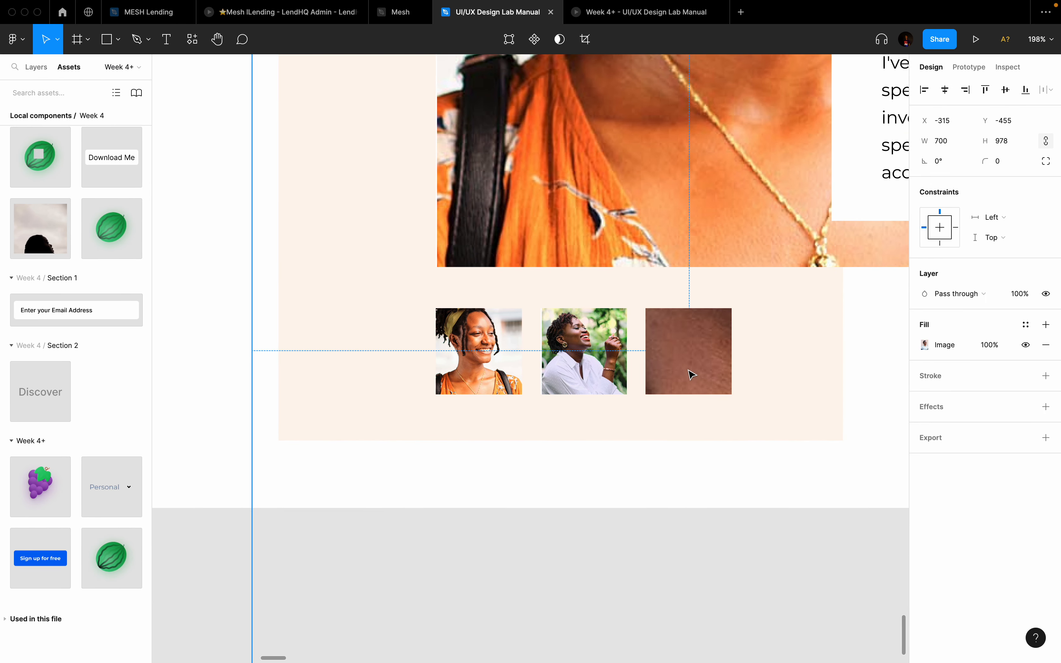
Step: Scale the man-in-cap portrait down to 82×114.57 and nudge it into position
scroll(692, 375, "down", 5)
key("k")
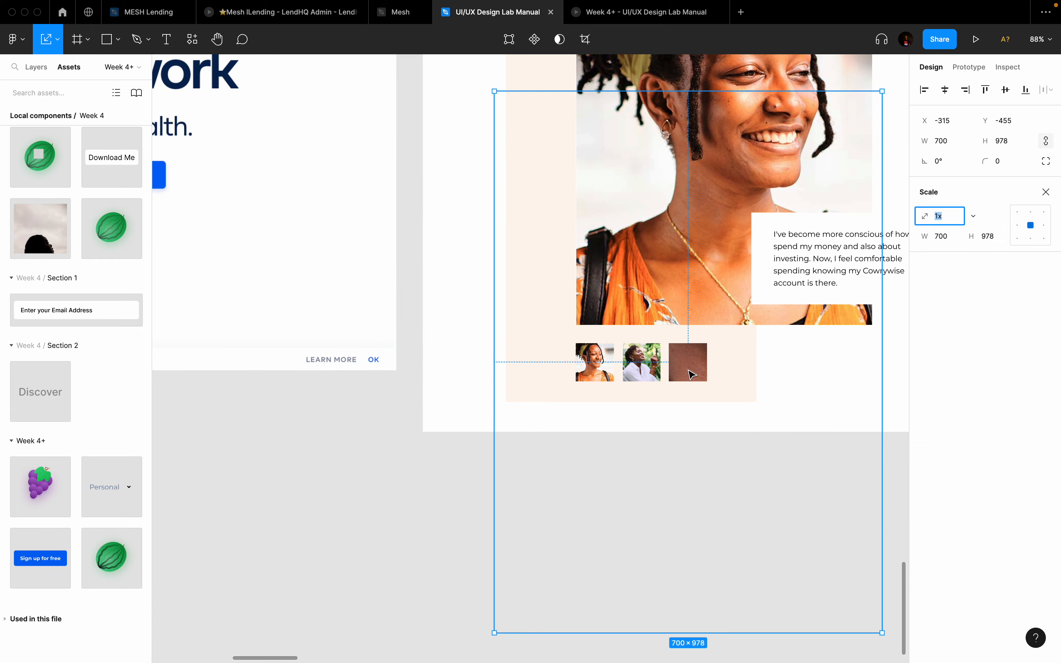
left_click_drag(883, 269, 712, 332)
scroll(692, 378, "up", 5)
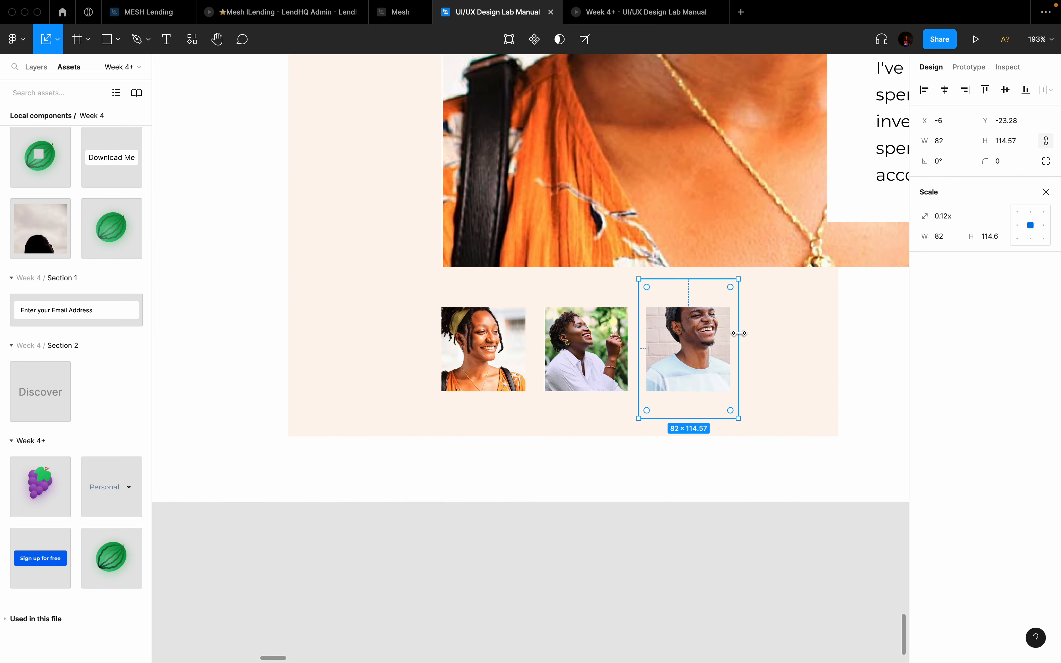
scroll(742, 337, "up", 3)
scroll(741, 337, "up", 1)
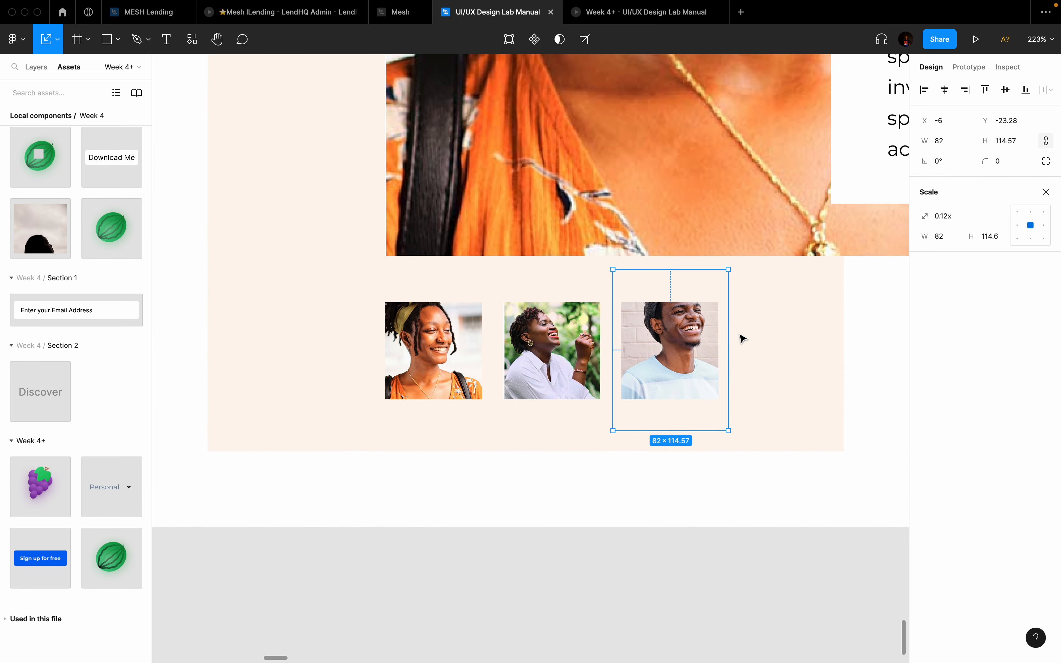
key("shift+Down")
key("shift+Down")
key("Up")
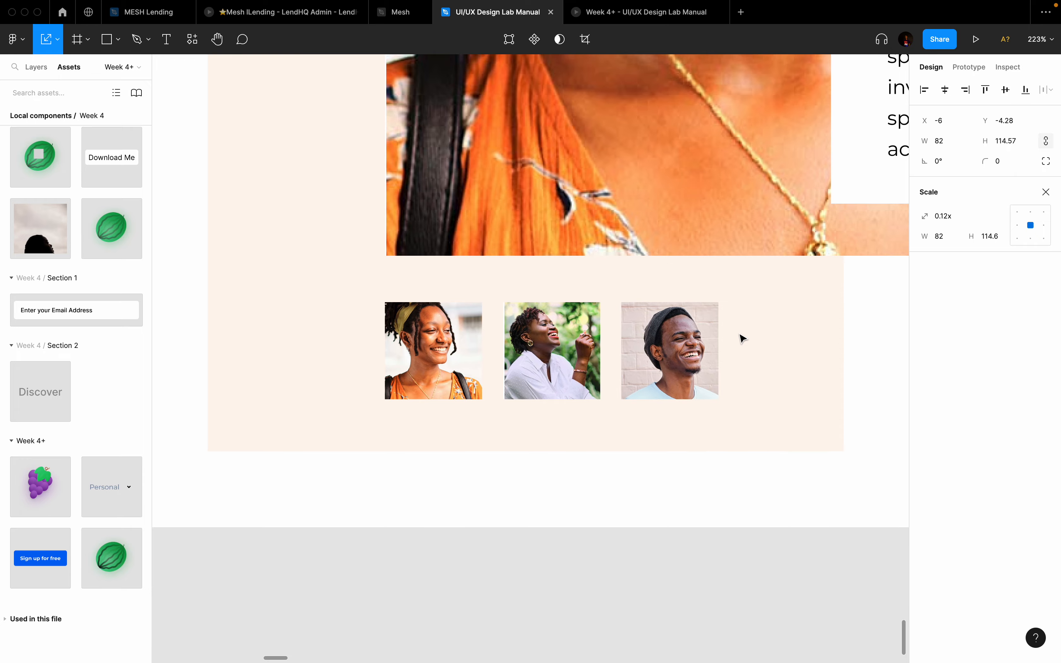
scroll(741, 337, "down", 5)
left_click(745, 444)
Step: Make the second thumbnail black and white, lowering contrast, adjusting exposure and toning down highlights
scroll(745, 445, "down", 7)
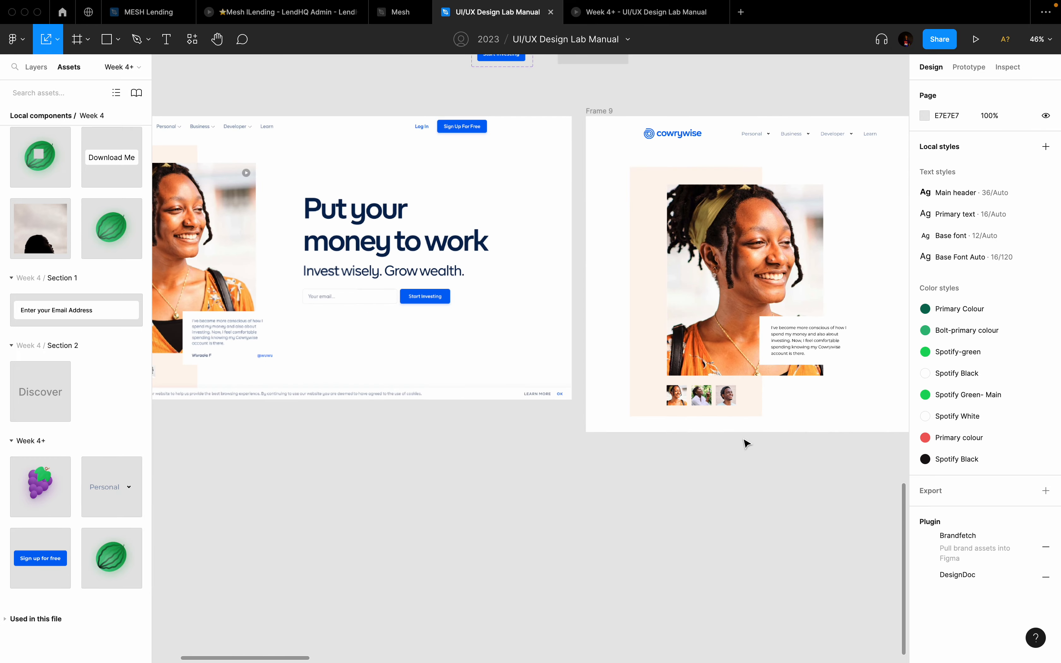
scroll(242, 388, "left", 1)
scroll(240, 388, "left", 2)
scroll(232, 386, "up", 5)
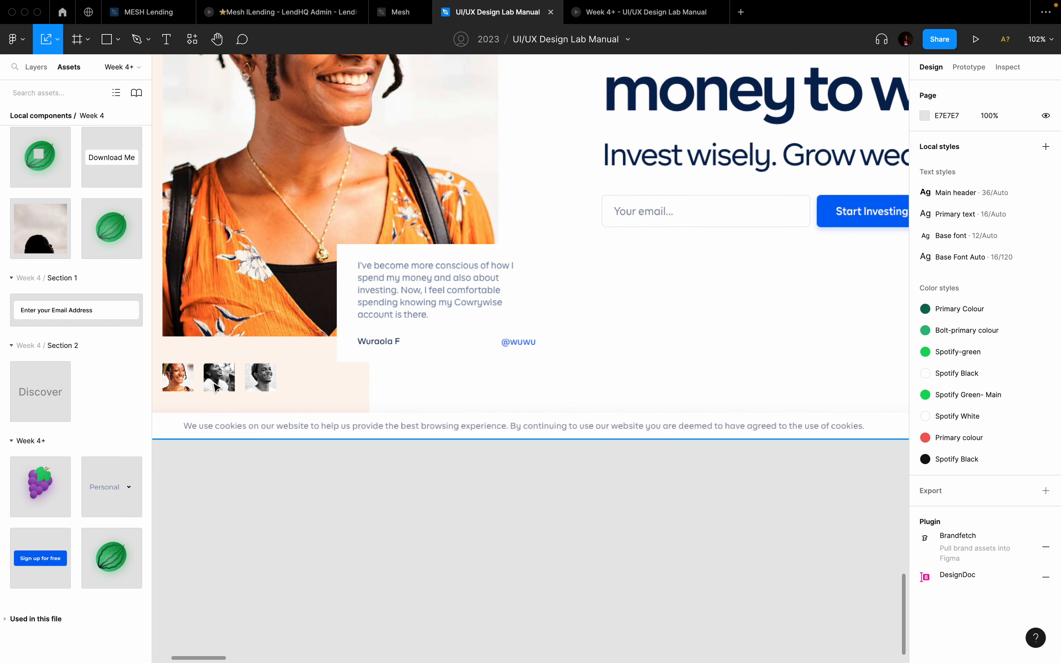
scroll(228, 384, "left", 2)
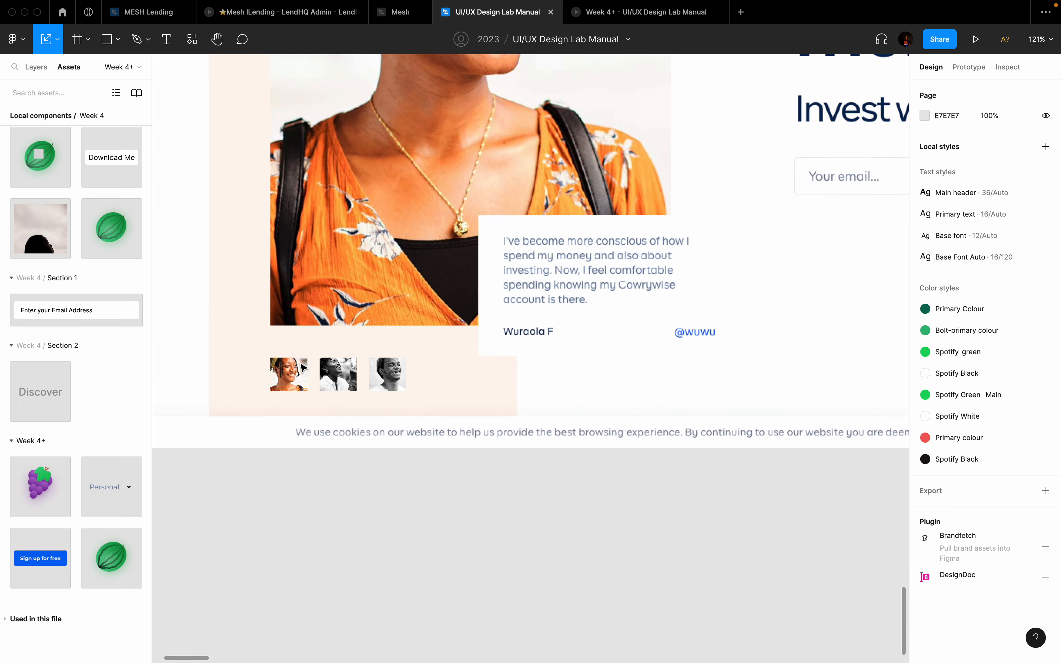
scroll(308, 367, "up", 5)
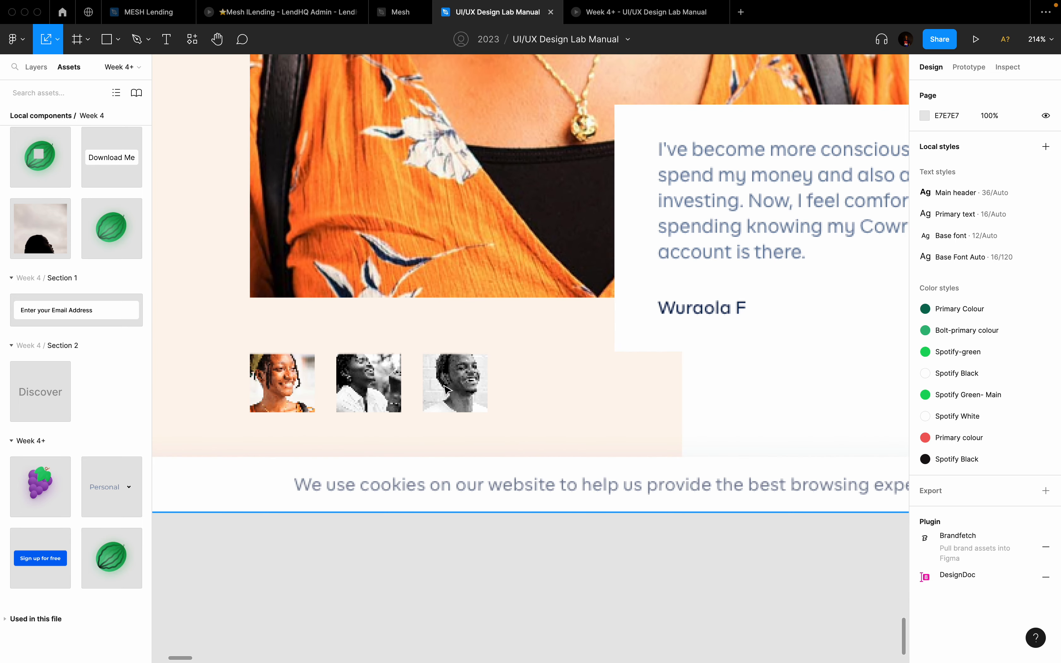
scroll(444, 399, "down", 5)
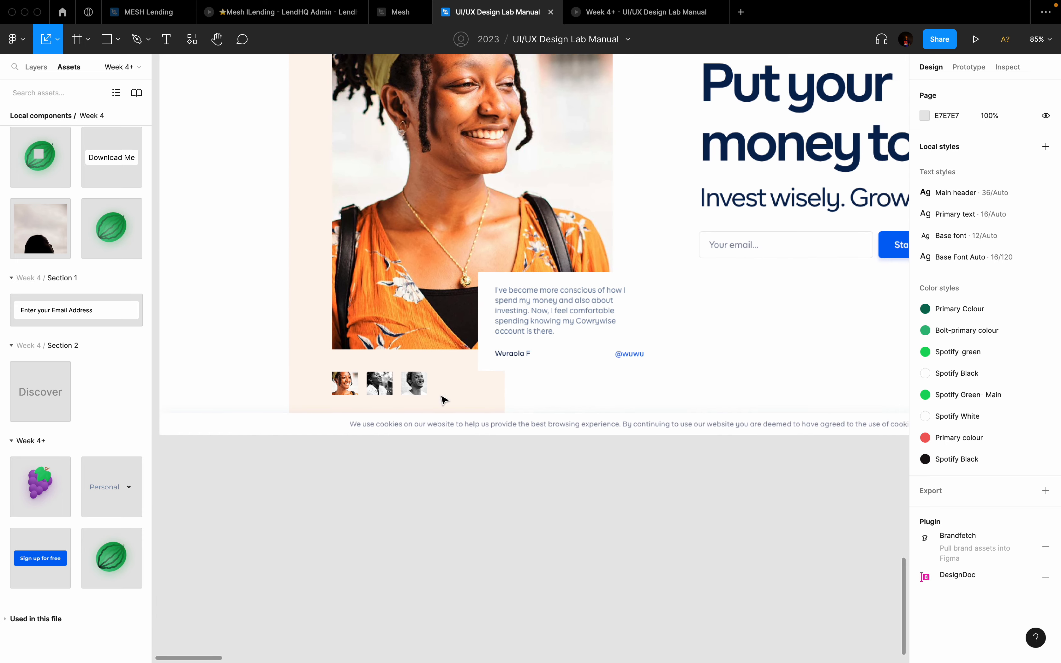
scroll(444, 400, "right", 5)
scroll(444, 399, "left", 5)
scroll(444, 399, "up", 3)
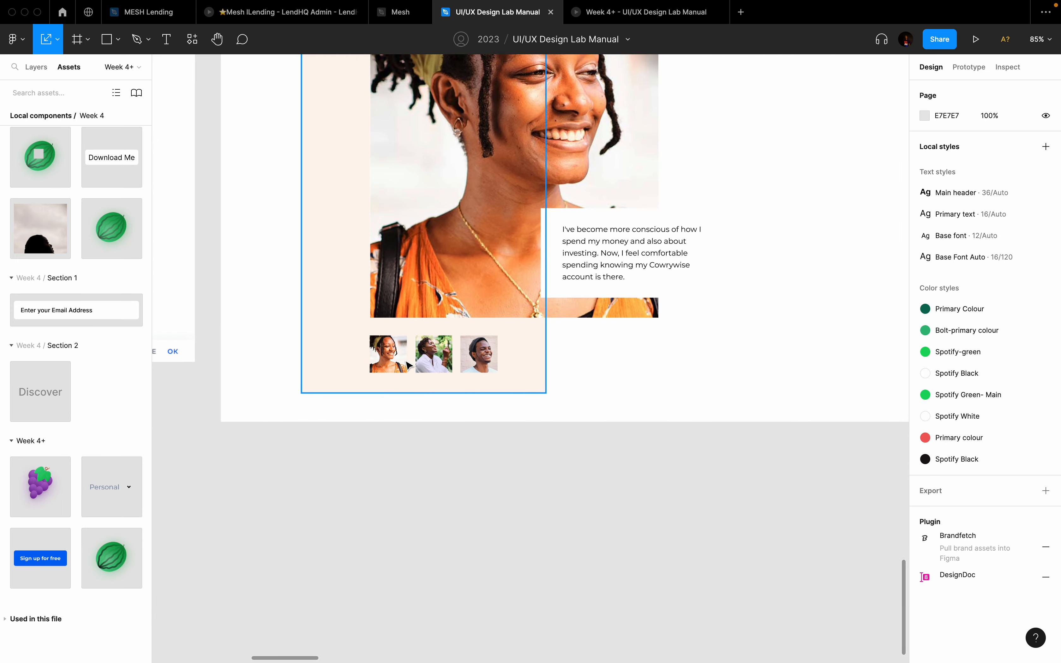
left_click(452, 365)
double_click(452, 365)
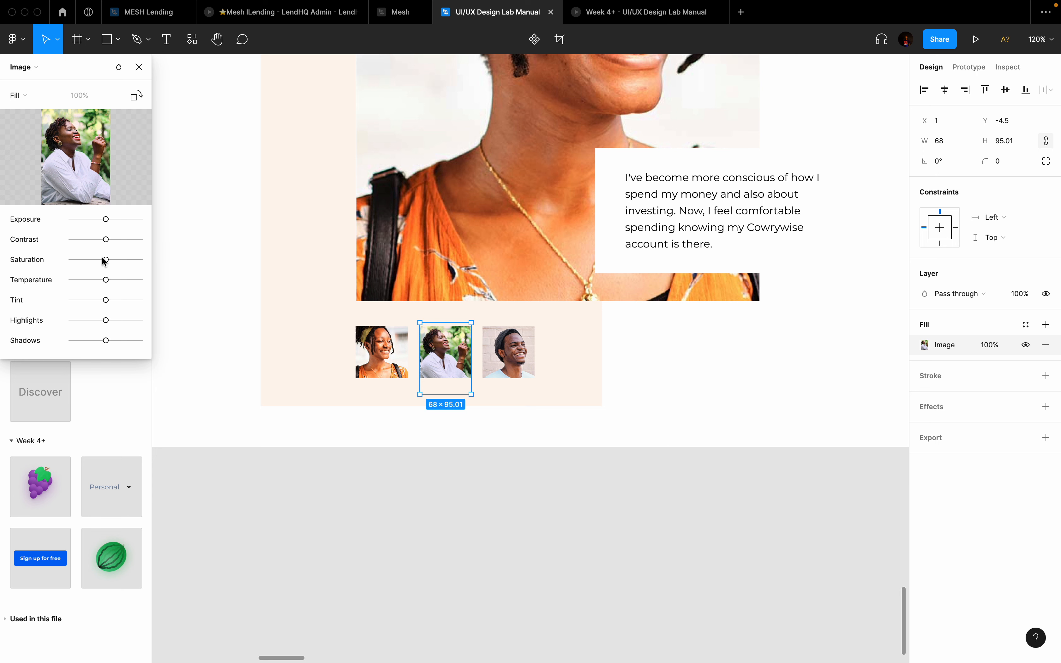
left_click_drag(104, 261, 50, 261)
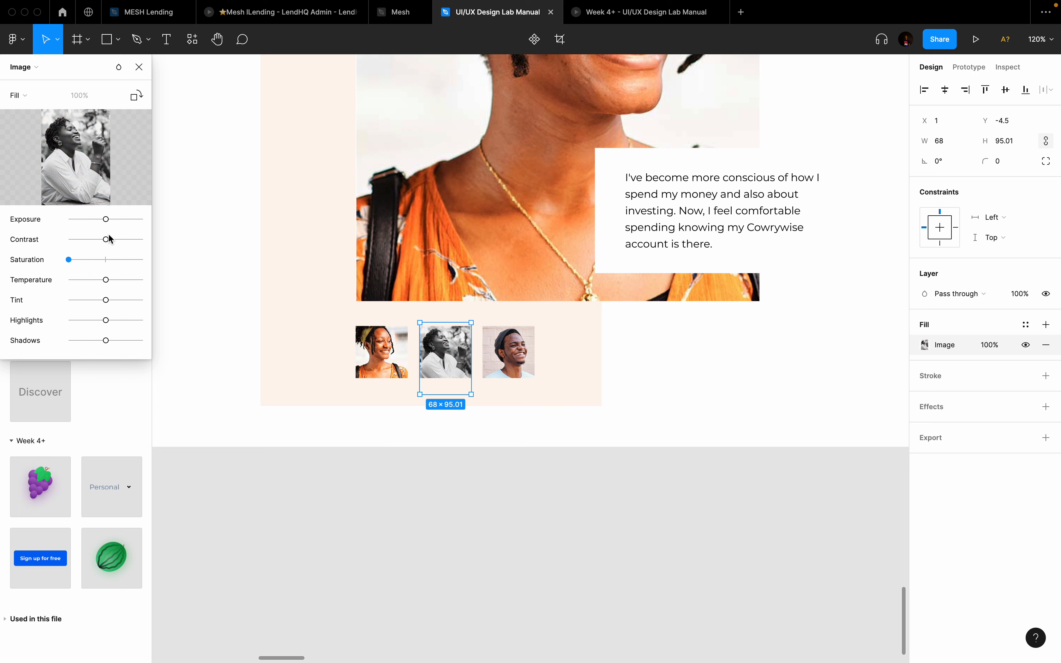
left_click_drag(105, 240, 83, 240)
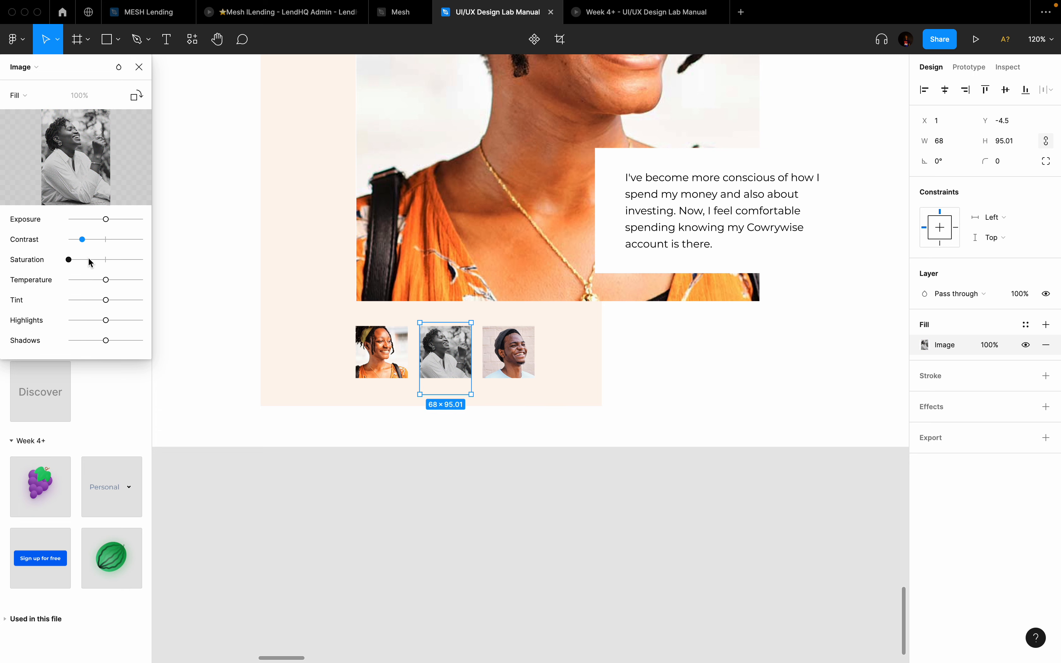
left_click_drag(106, 223, 121, 243)
mouse_move(106, 321)
left_mouse_down()
mouse_move(73, 321)
mouse_move(87, 321)
left_mouse_up()
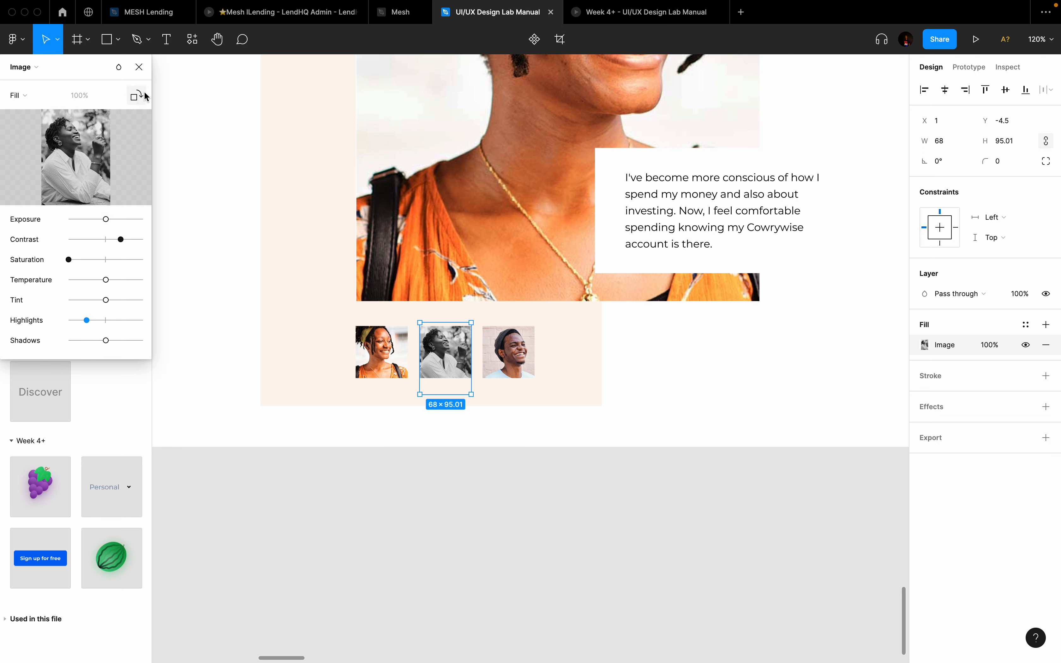
left_click(139, 67)
Step: Make the third thumbnail grayscale, tone down its highlights and boost its contrast
left_click(521, 352)
double_click(521, 353)
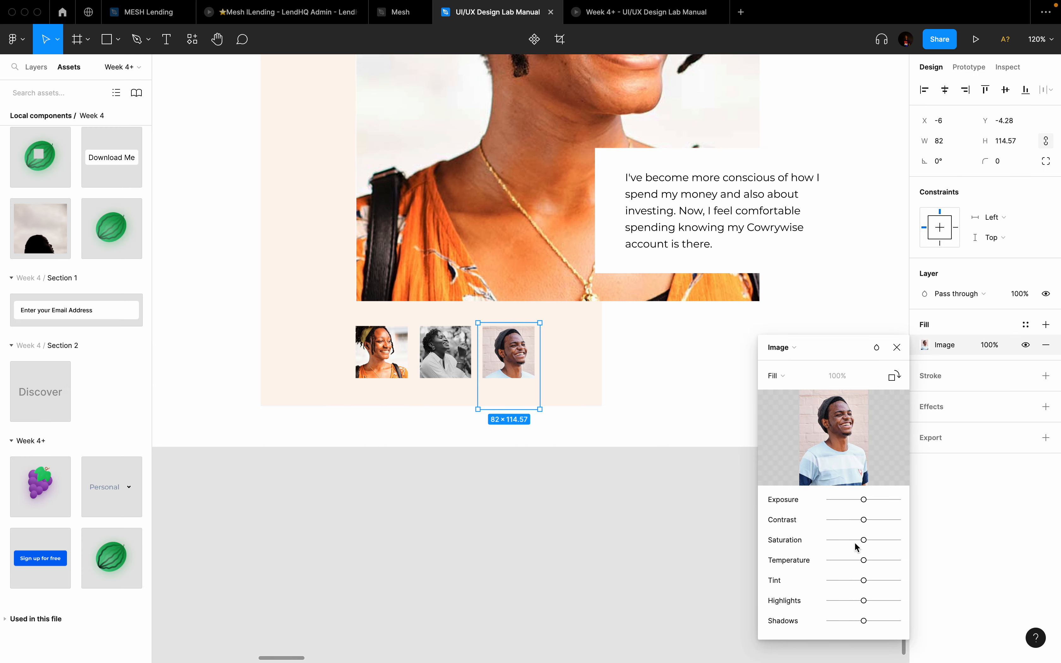
left_click_drag(871, 522, 812, 544)
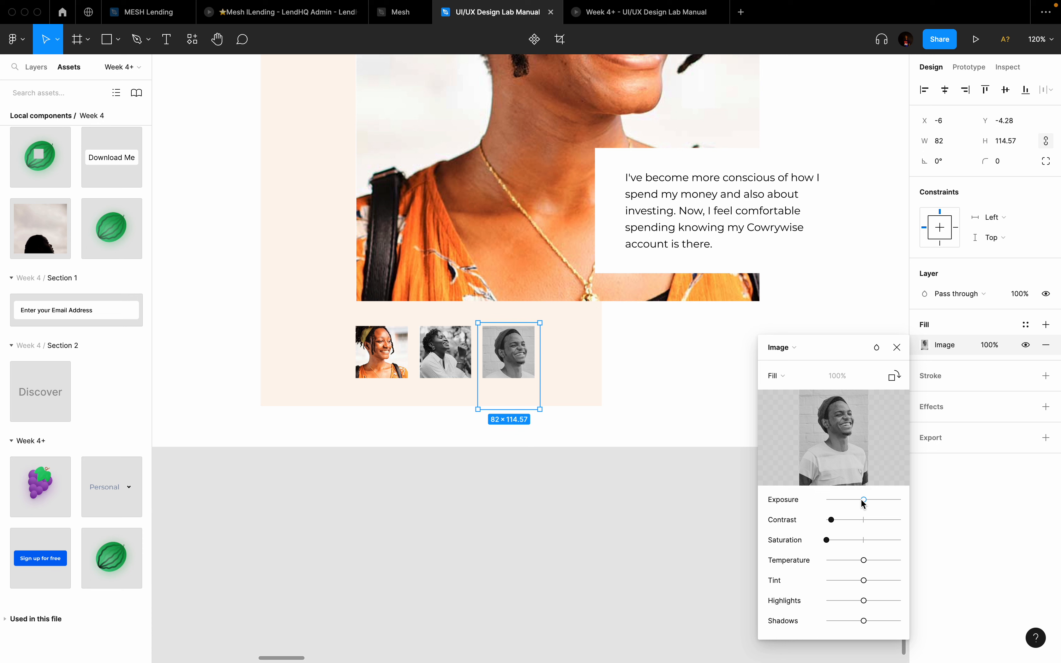
left_click_drag(866, 602, 834, 601)
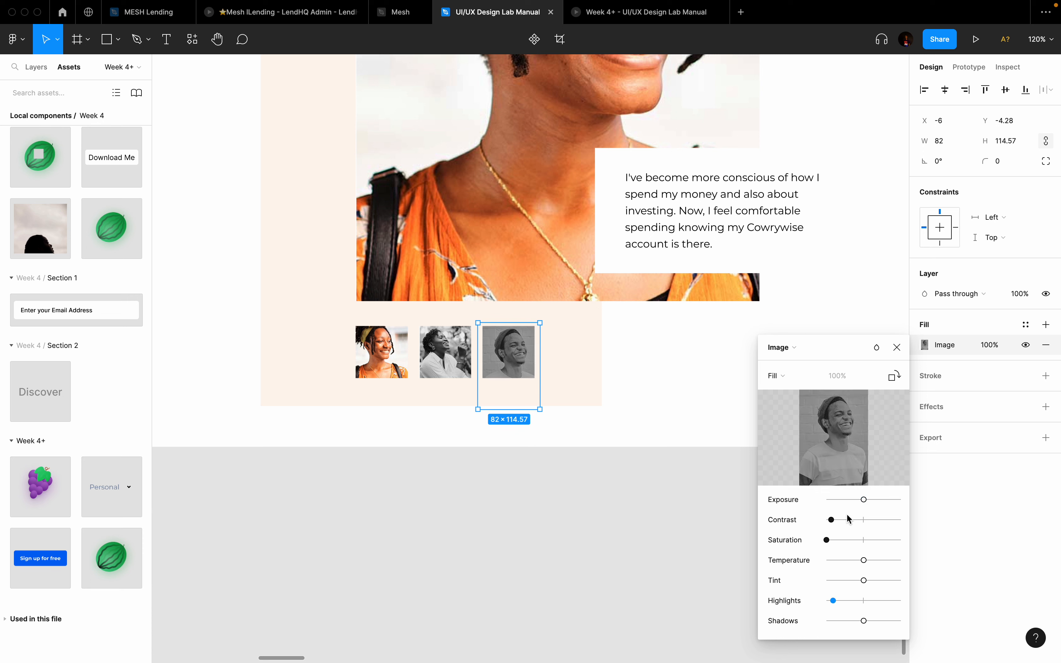
left_click_drag(830, 519, 890, 525)
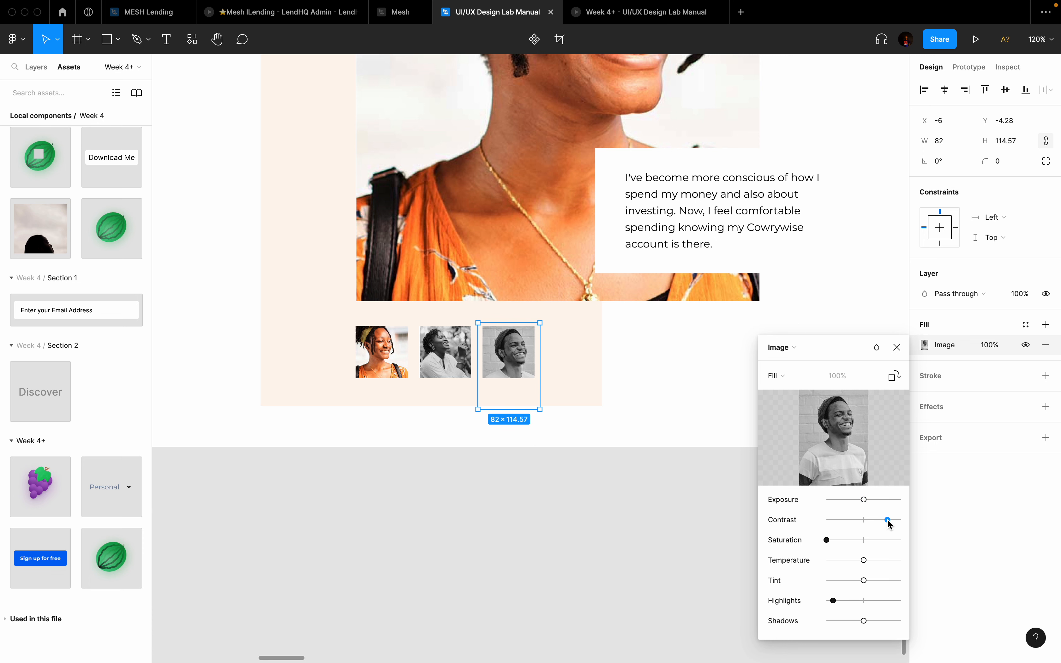
left_click(898, 348)
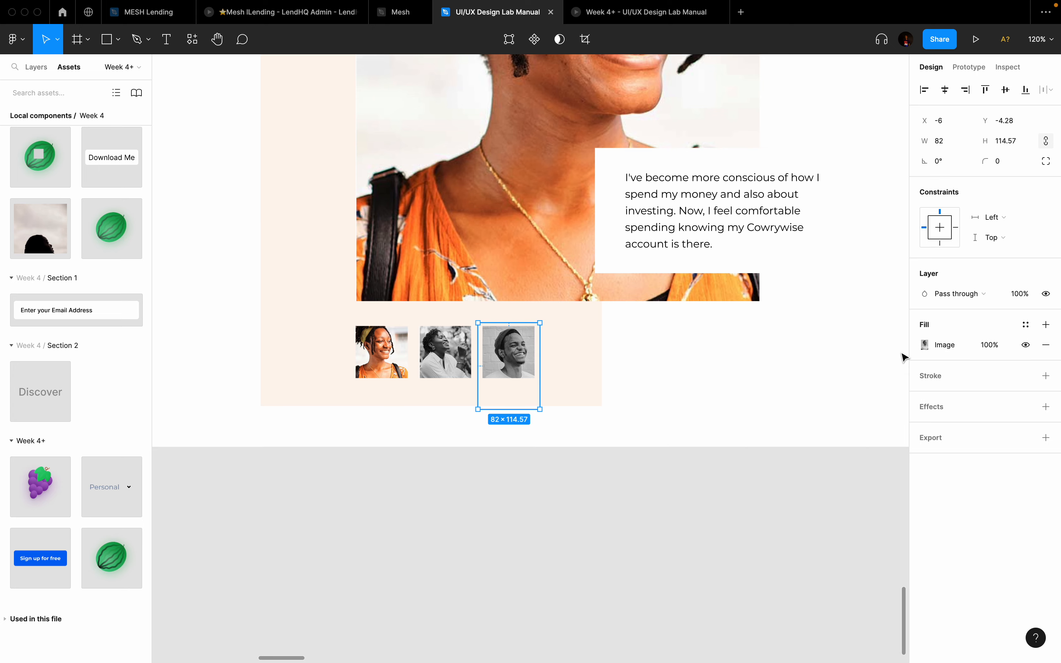
scroll(590, 573, "down", 5)
left_click(647, 534)
scroll(653, 307, "down", 2)
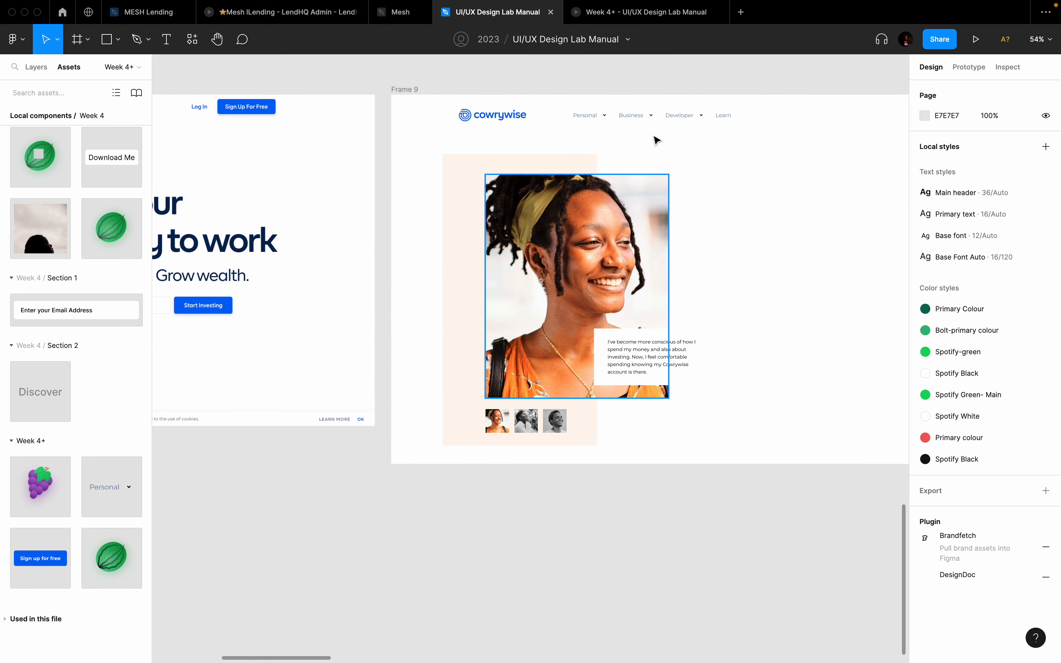
left_click(407, 90)
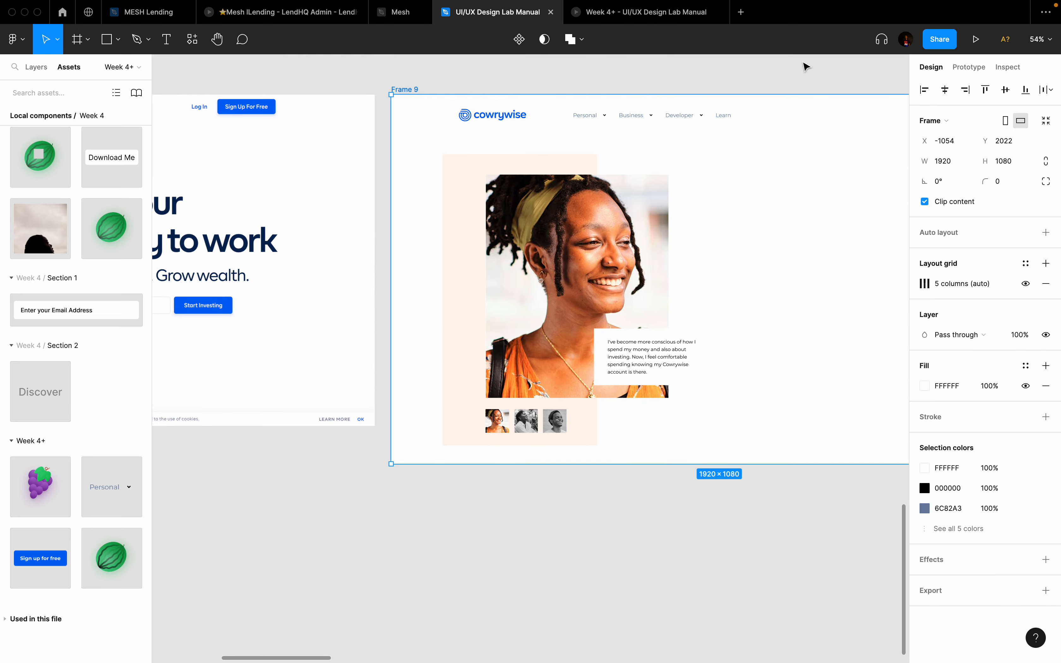
left_click(976, 39)
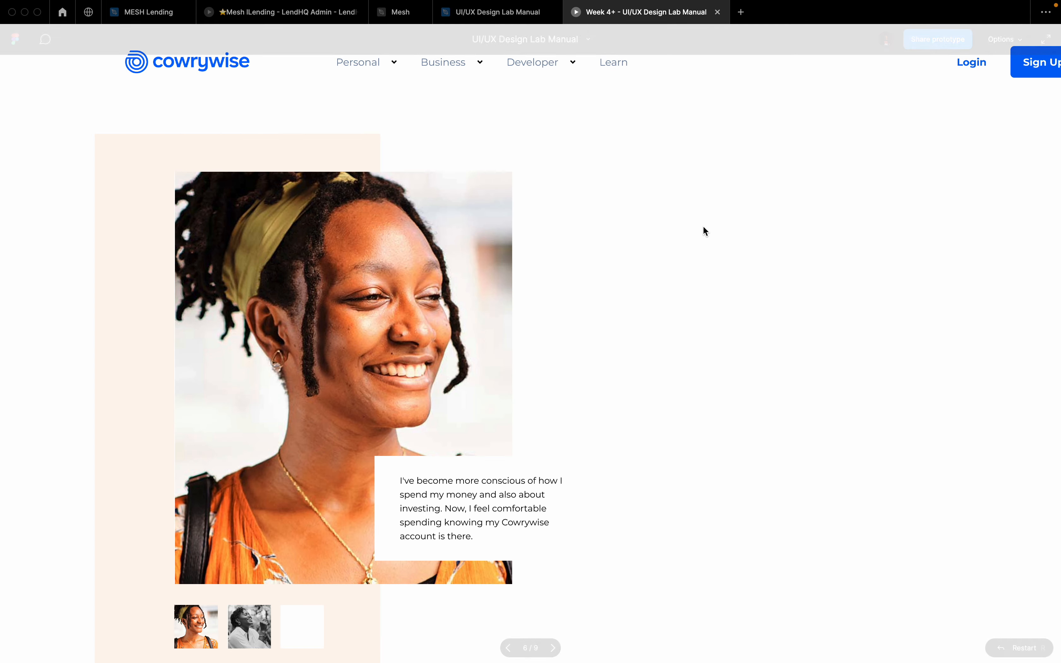
left_click(1005, 39)
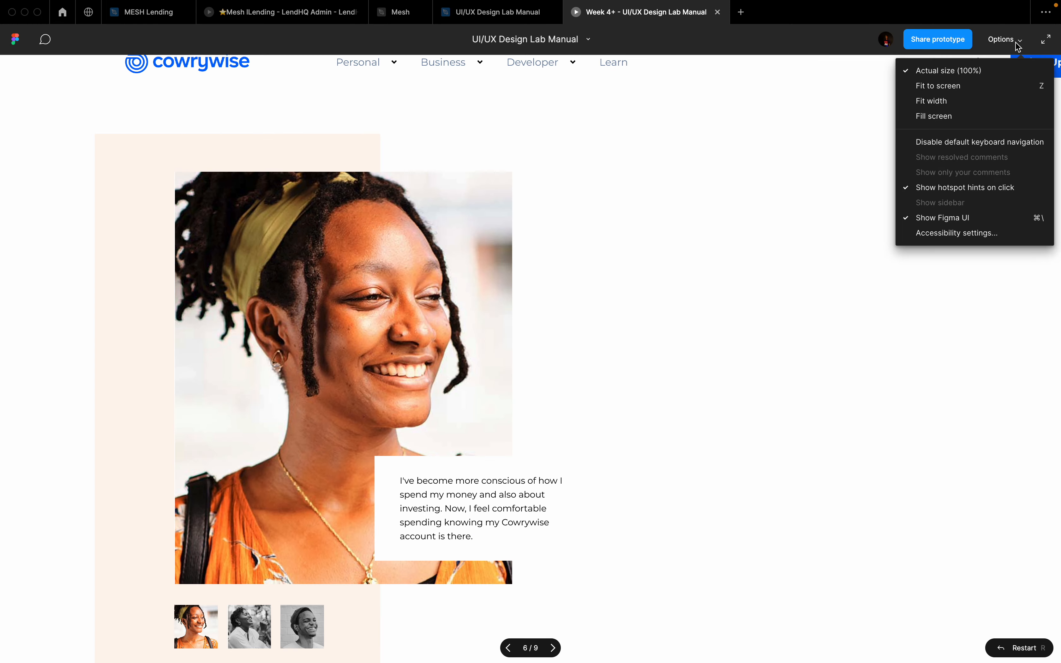
left_click(959, 88)
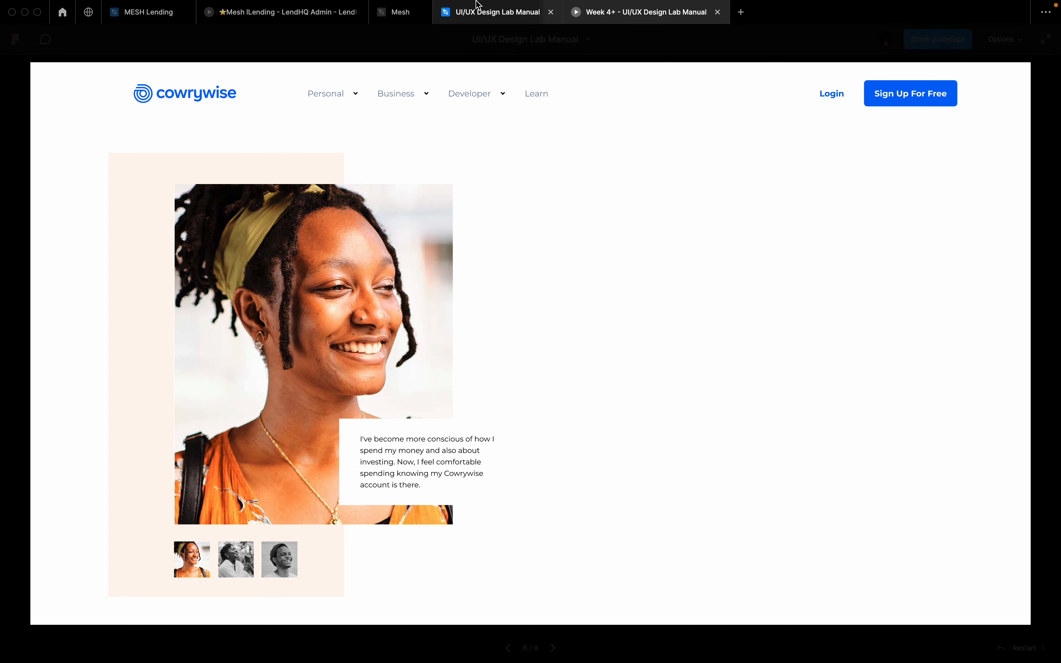
left_click(477, 18)
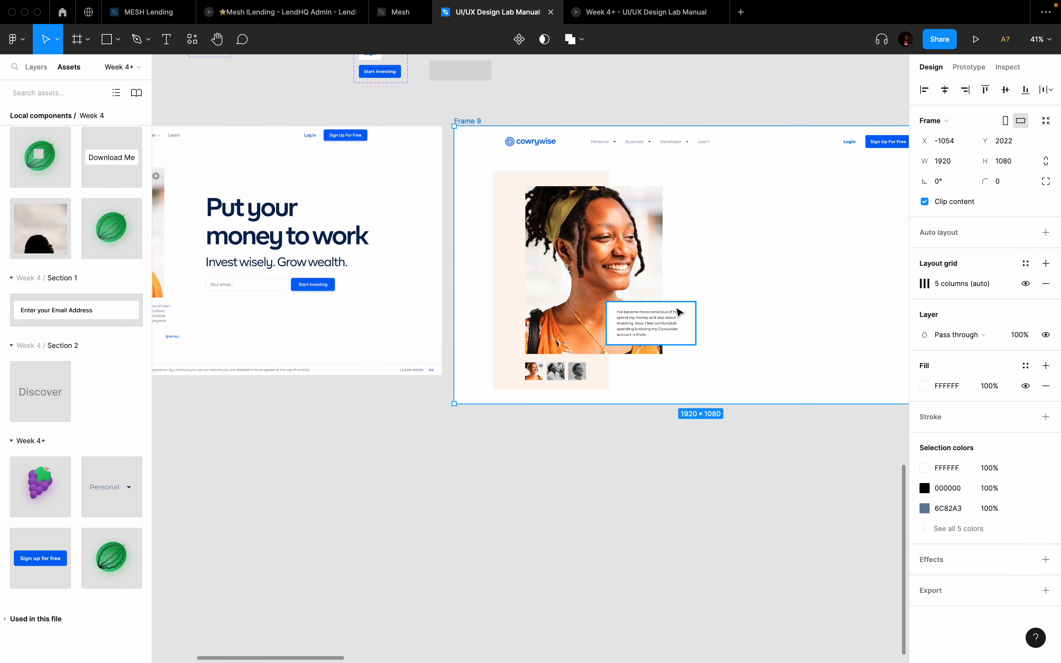
Step: Group the beige backdrop, large portrait, quote card and three thumbnails together
left_click(676, 324)
left_click(619, 262, "shift")
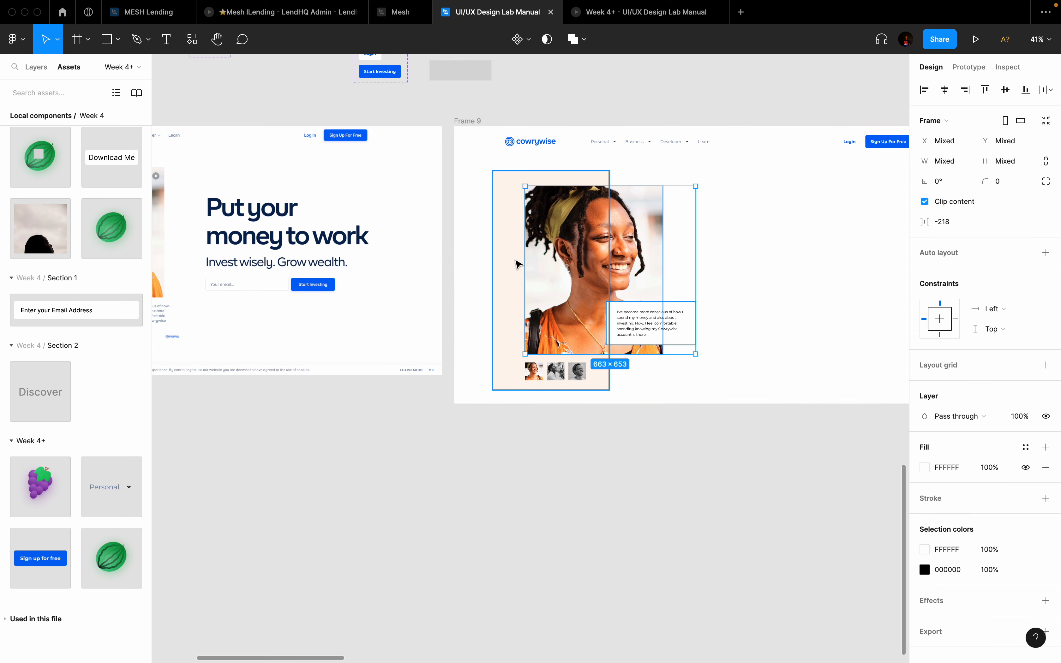
left_click(685, 447)
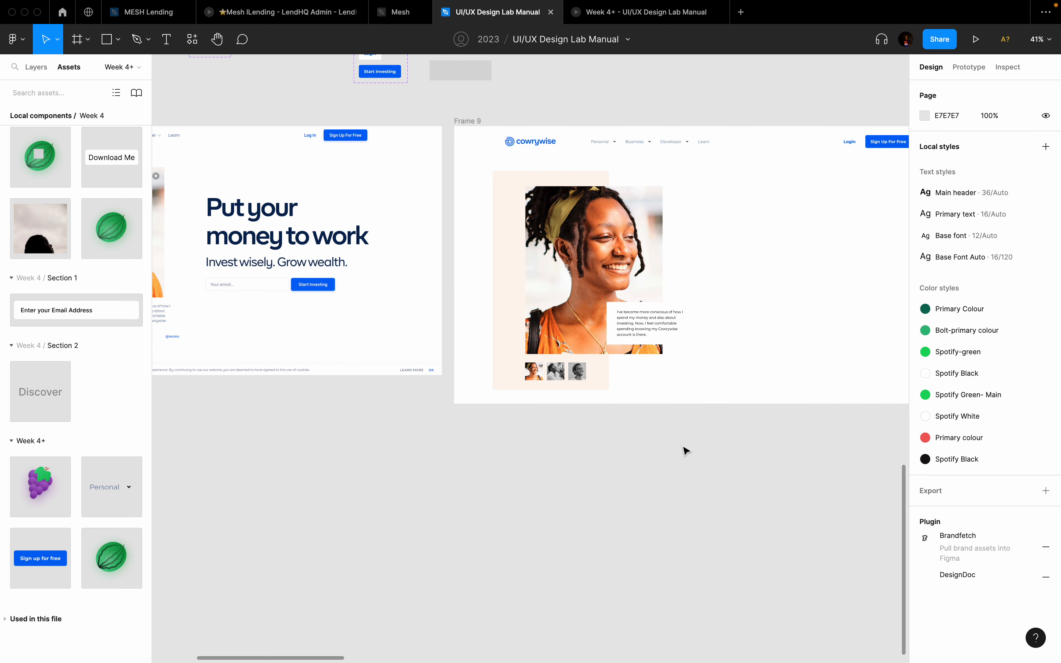
left_click(650, 334)
left_click(619, 290, "shift")
left_click(514, 256, "shift")
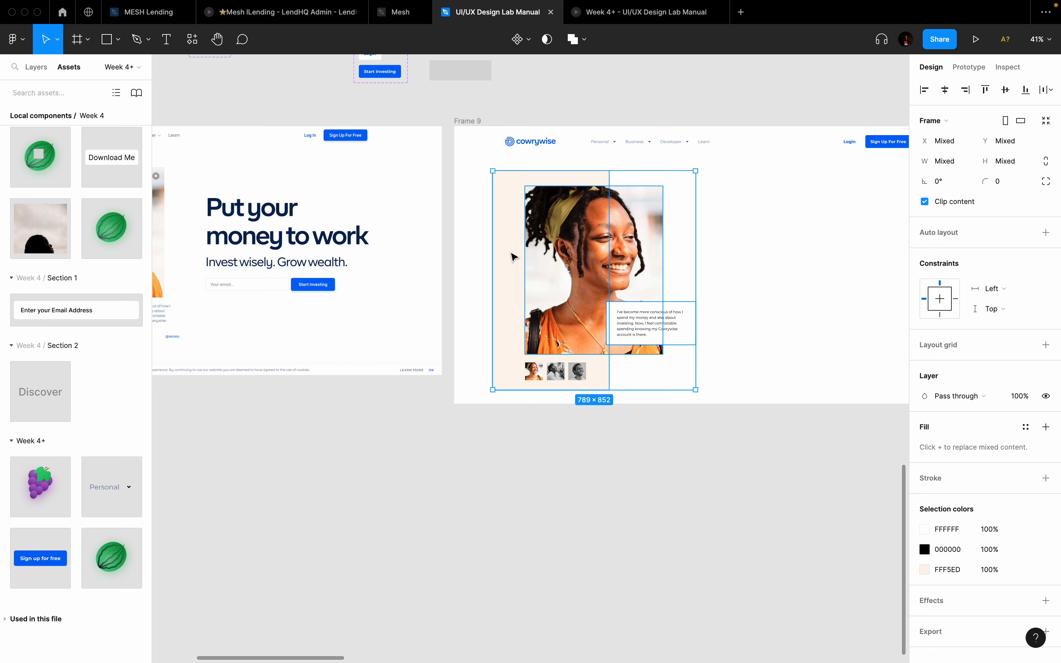
scroll(535, 373, "up", 3)
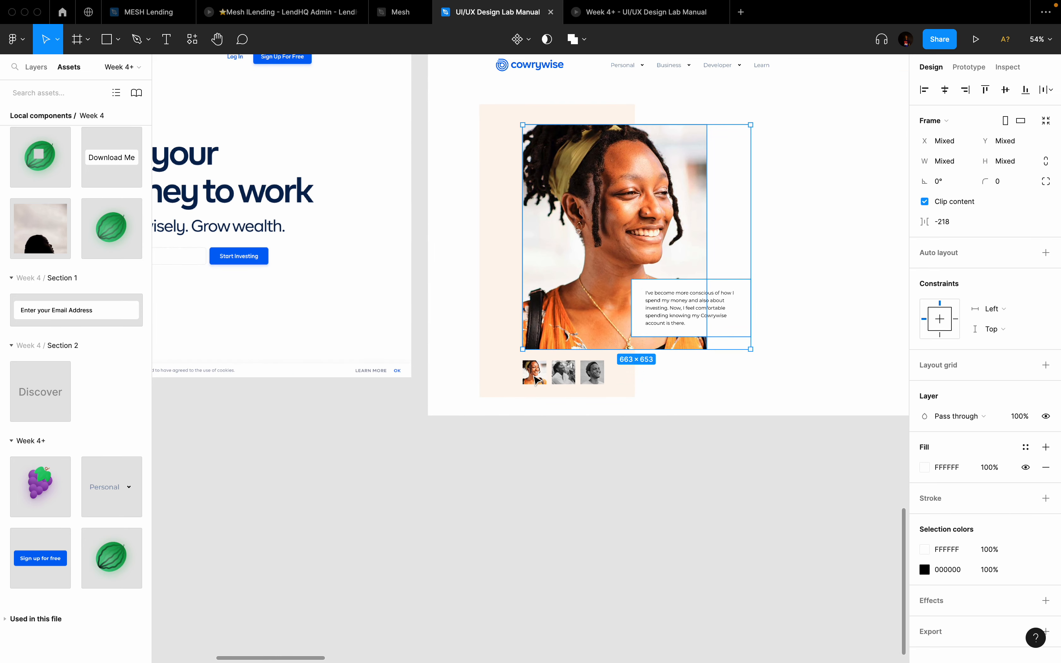
left_click(534, 372)
left_click(563, 380, "shift")
left_click(593, 375, "shift")
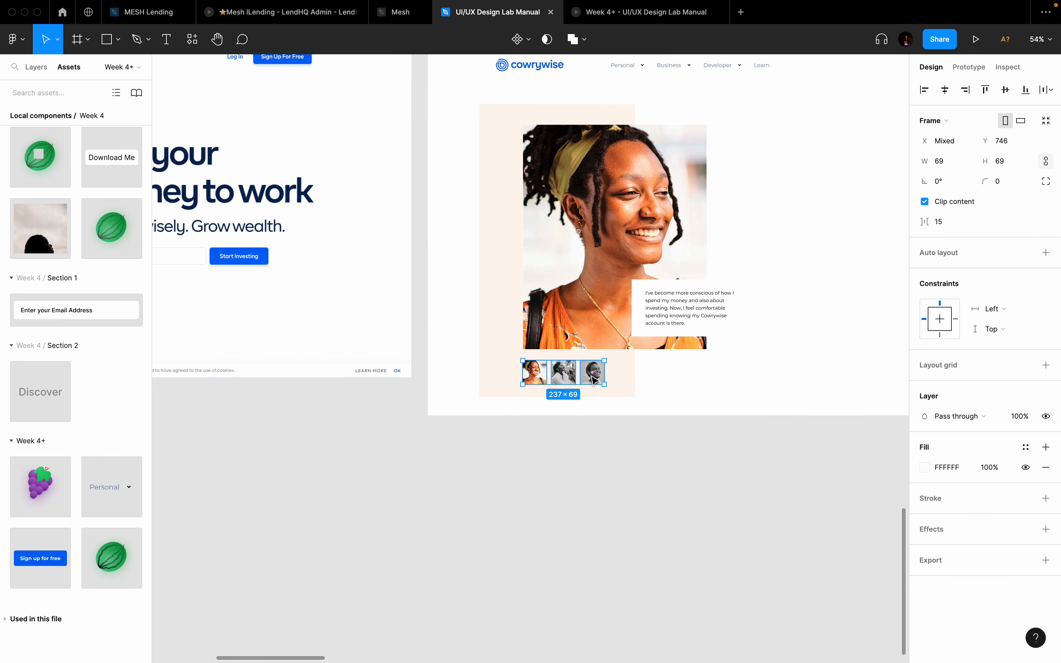
left_click(601, 306, "shift")
left_click(665, 324, "shift")
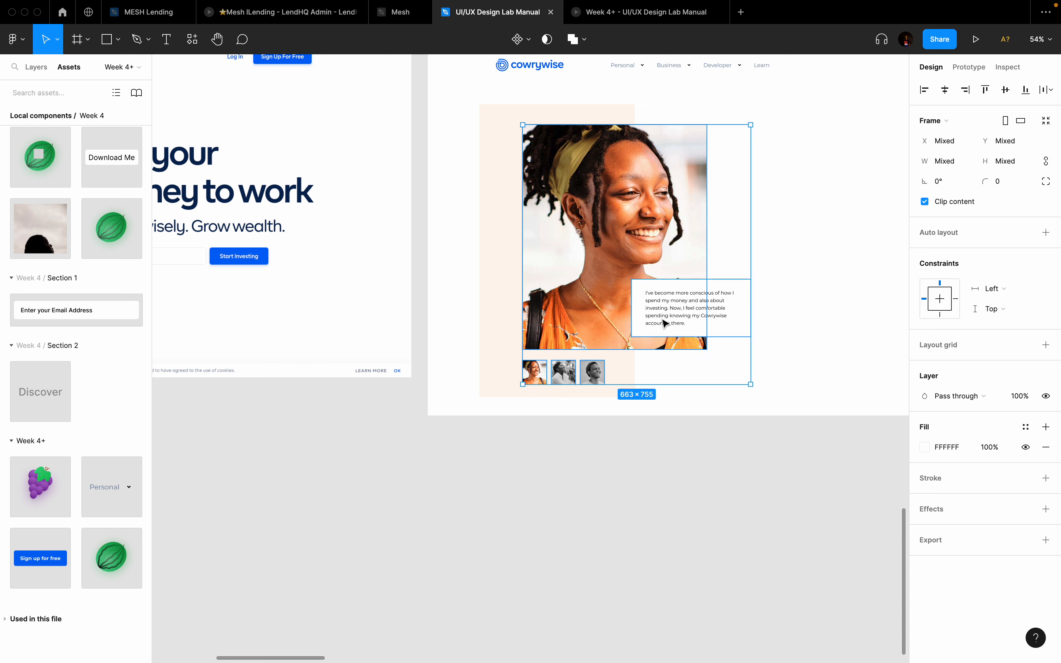
left_click(496, 334, "shift")
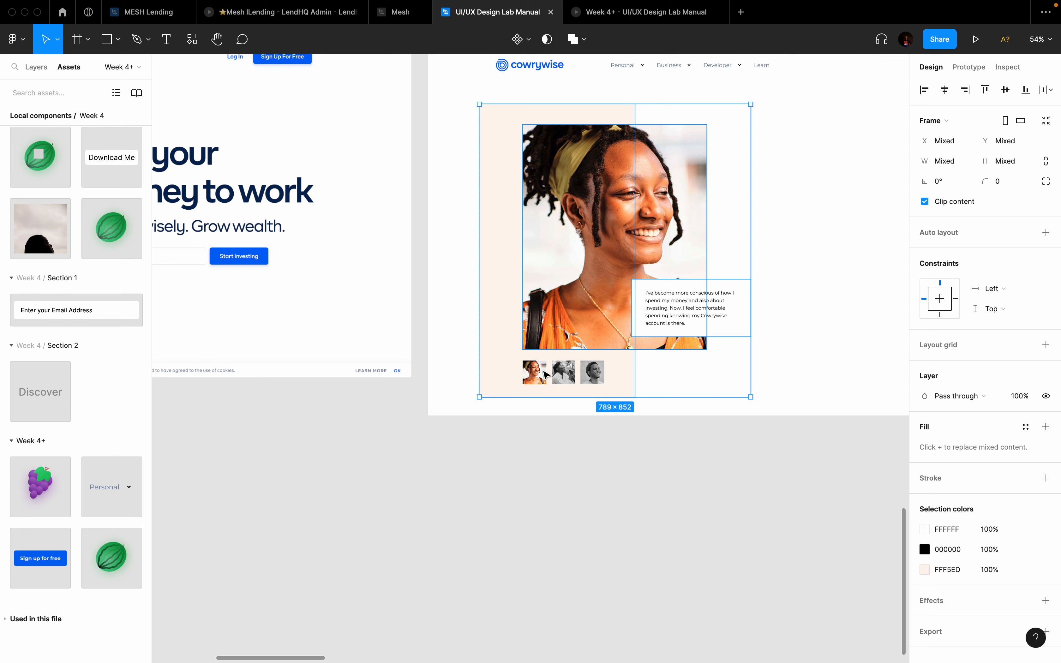
key("super+g")
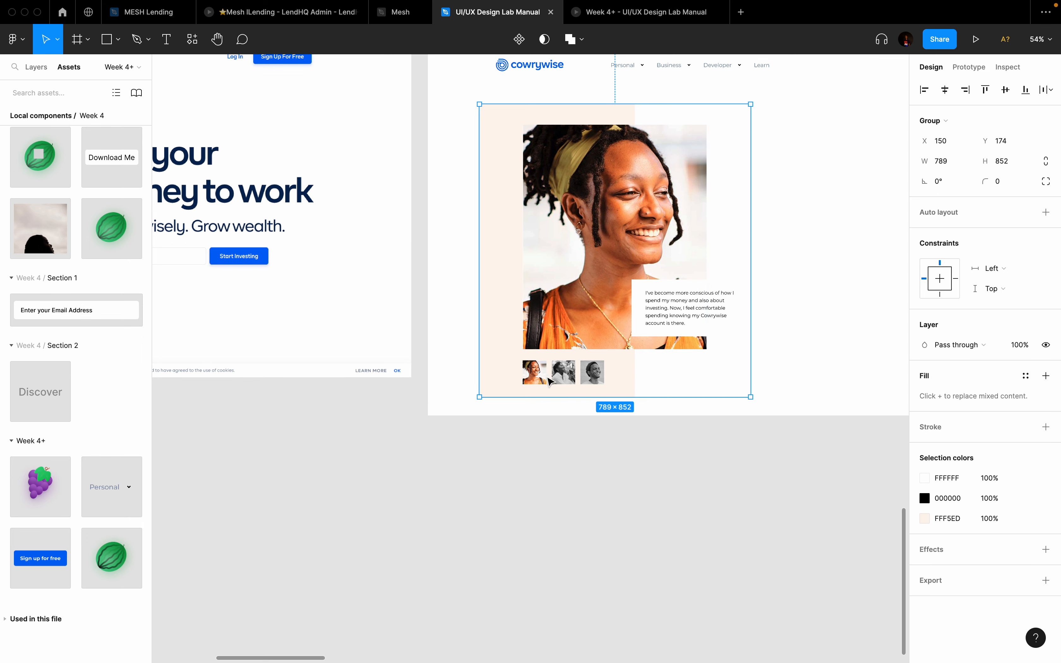
Step: Move the testimonial group up and left within Frame 9
left_click_drag(532, 285, 601, 274)
key("super+z")
scroll(600, 271, "up", 2)
scroll(599, 271, "right", 3)
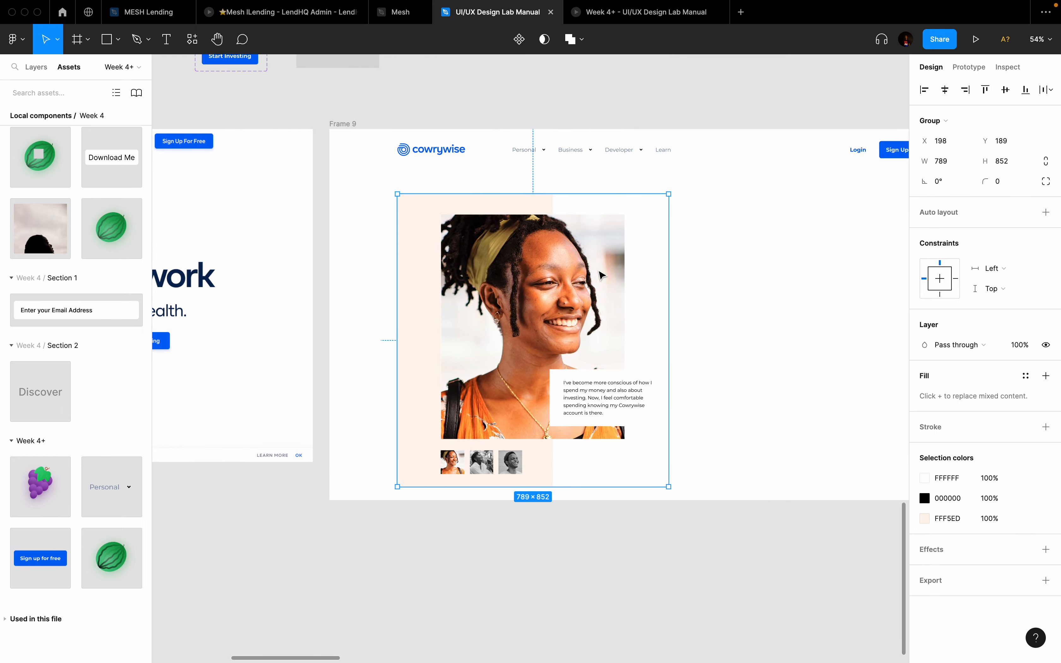
scroll(599, 271, "up", 1)
left_click_drag(499, 319, 487, 281)
Step: With layout grids shown, nudge the group up to X 150, Y 144, then hide the grids
scroll(658, 266, "down", 2)
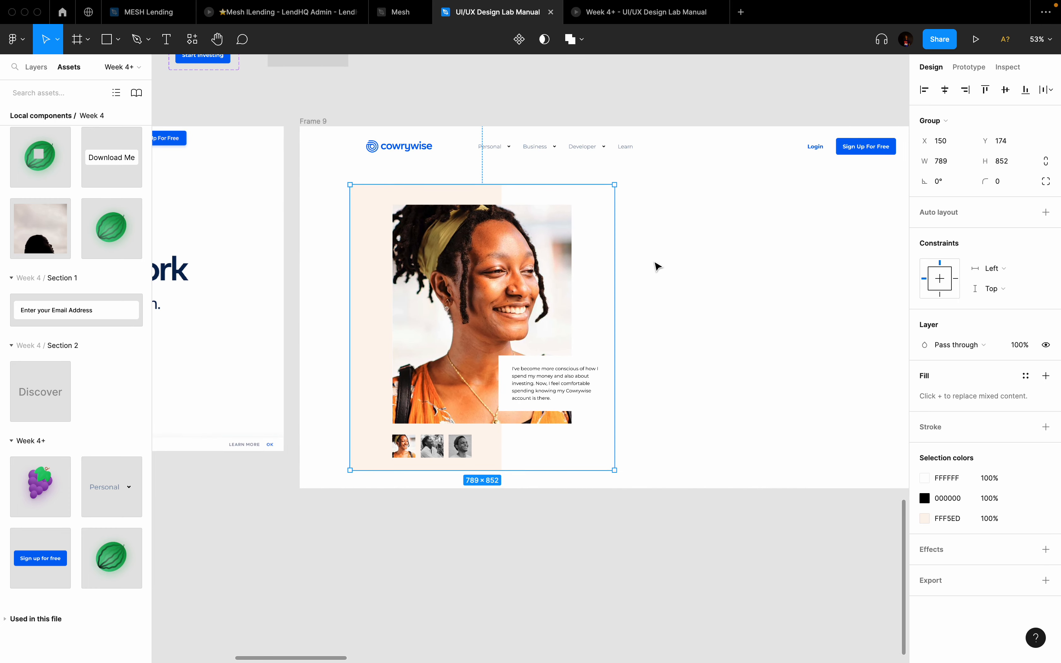
key("ctrl+shift+4")
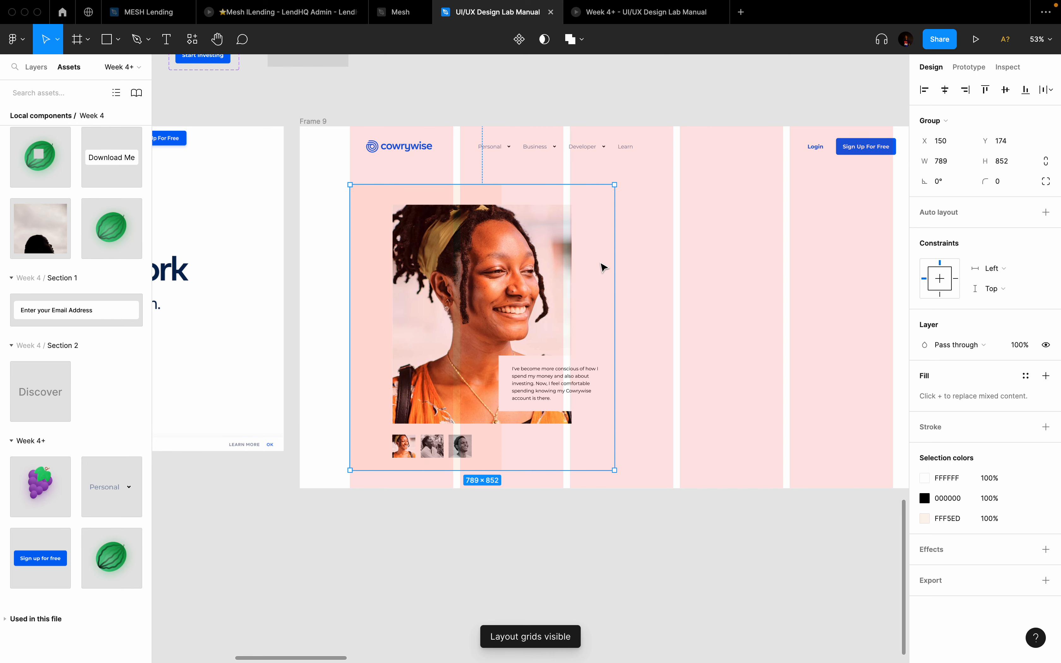
key("shift+Up")
key("shift+Up")
key("shift+Up")
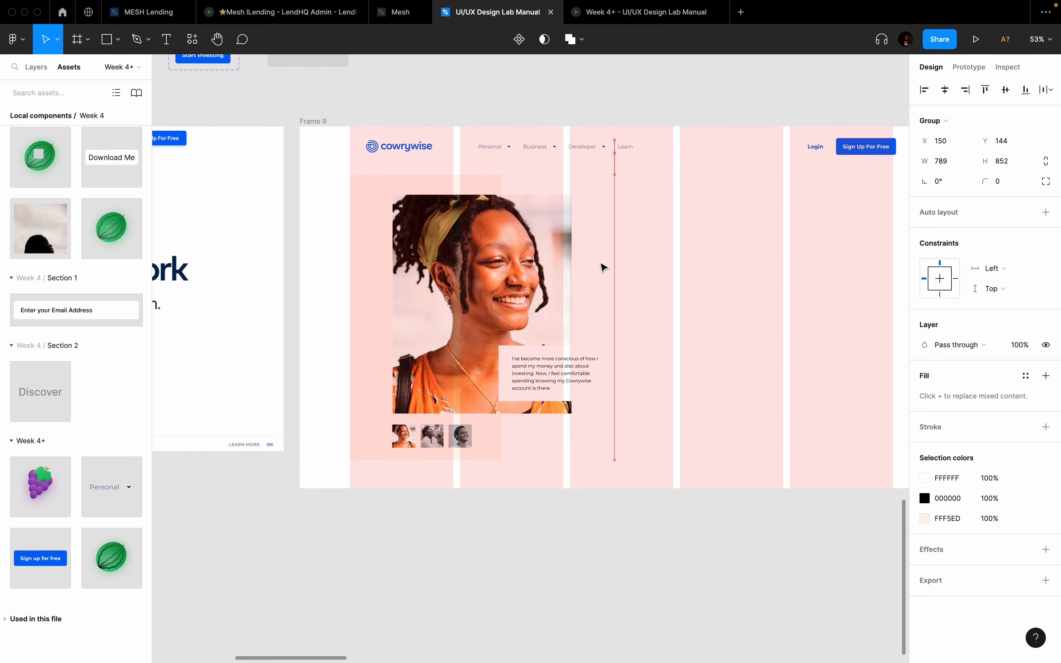
key("ctrl+shift+4")
scroll(603, 268, "down", 4)
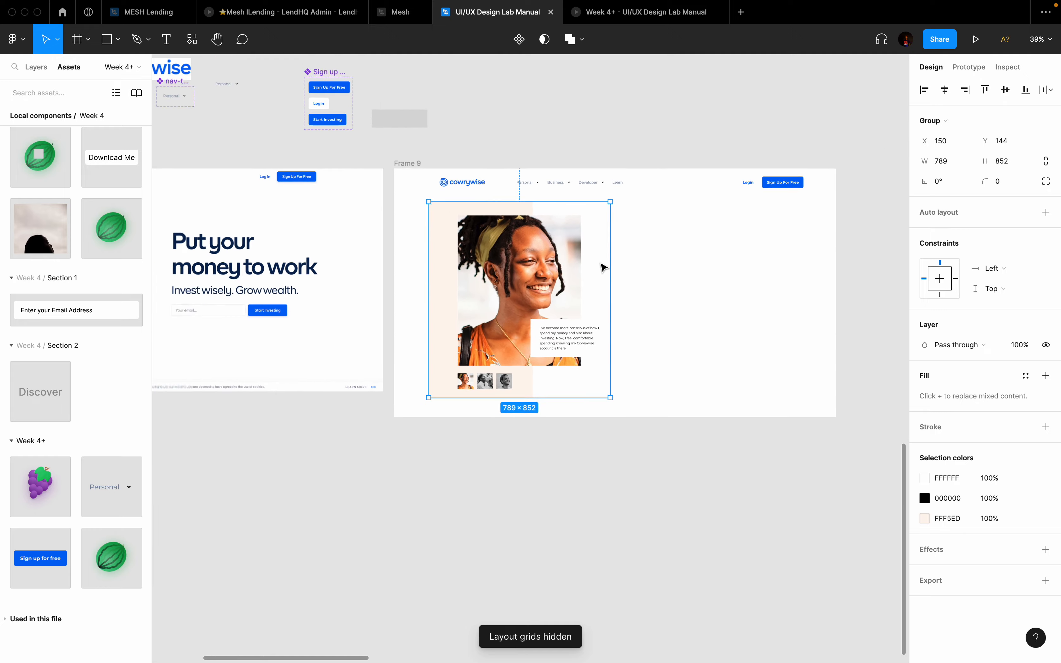
scroll(603, 267, "down", 2)
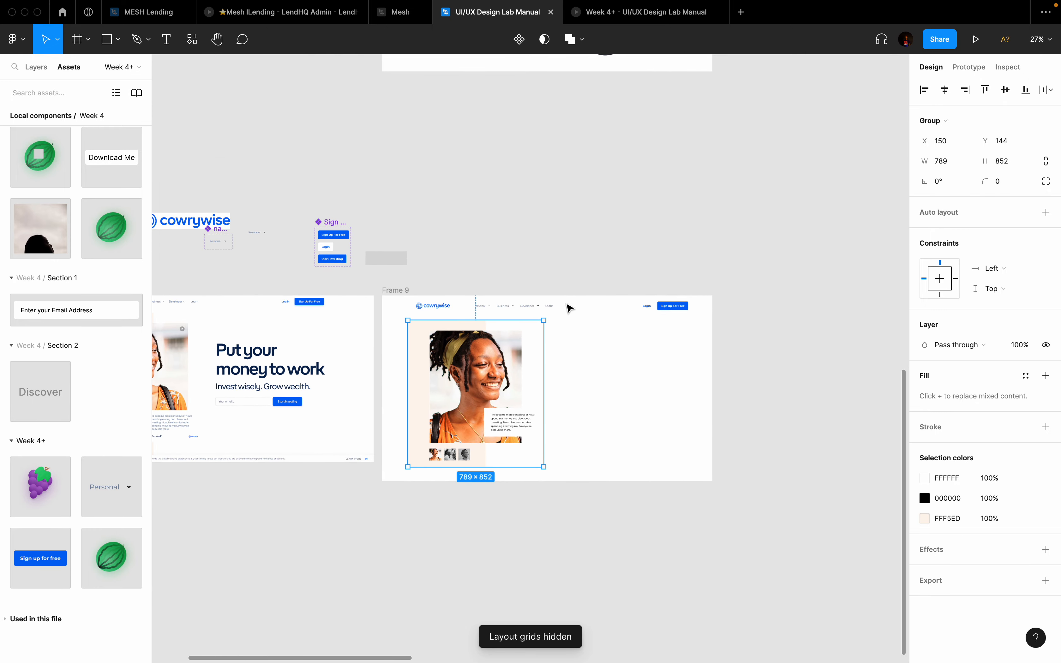
Step: Move the photo group out of Frame 9, make it a component, and add a second variant
left_click_drag(482, 383, 564, 174)
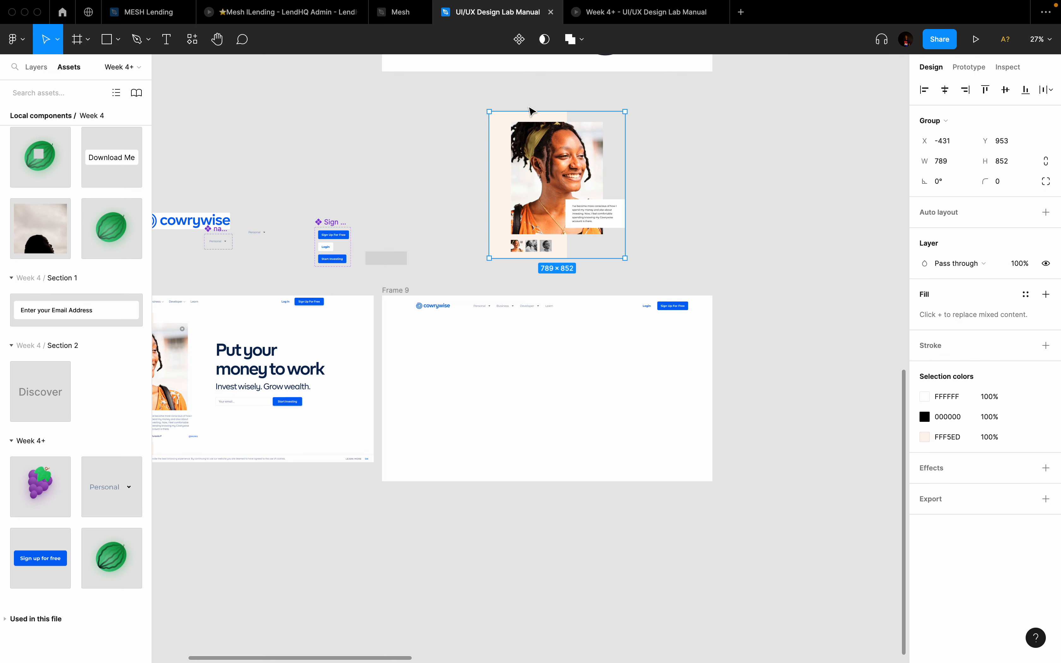
key("super+alt+k")
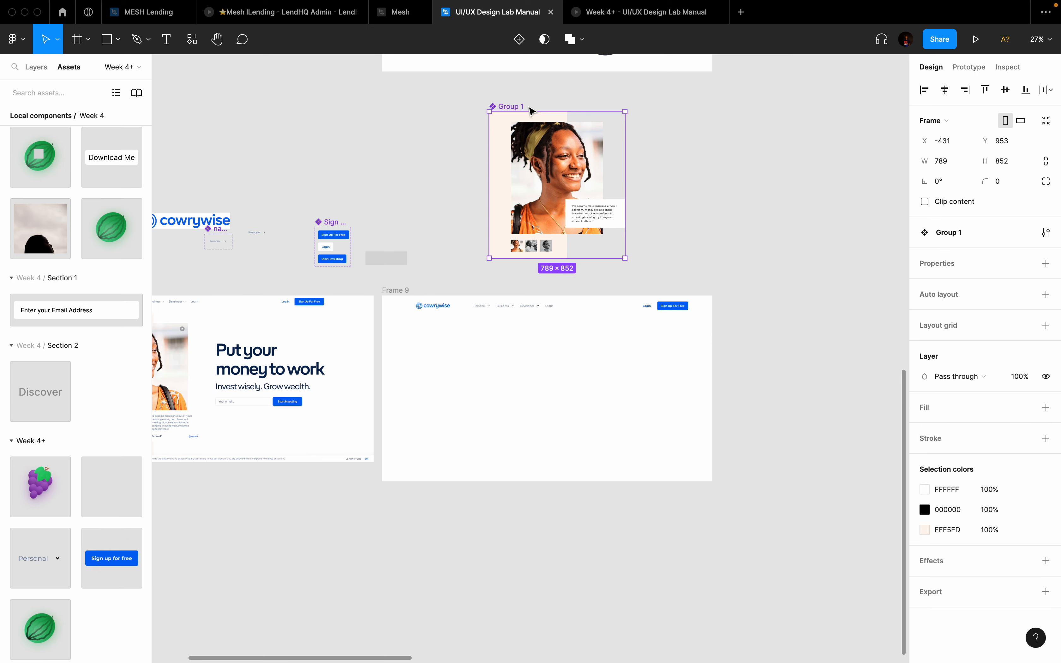
left_click(519, 39)
left_click(679, 159)
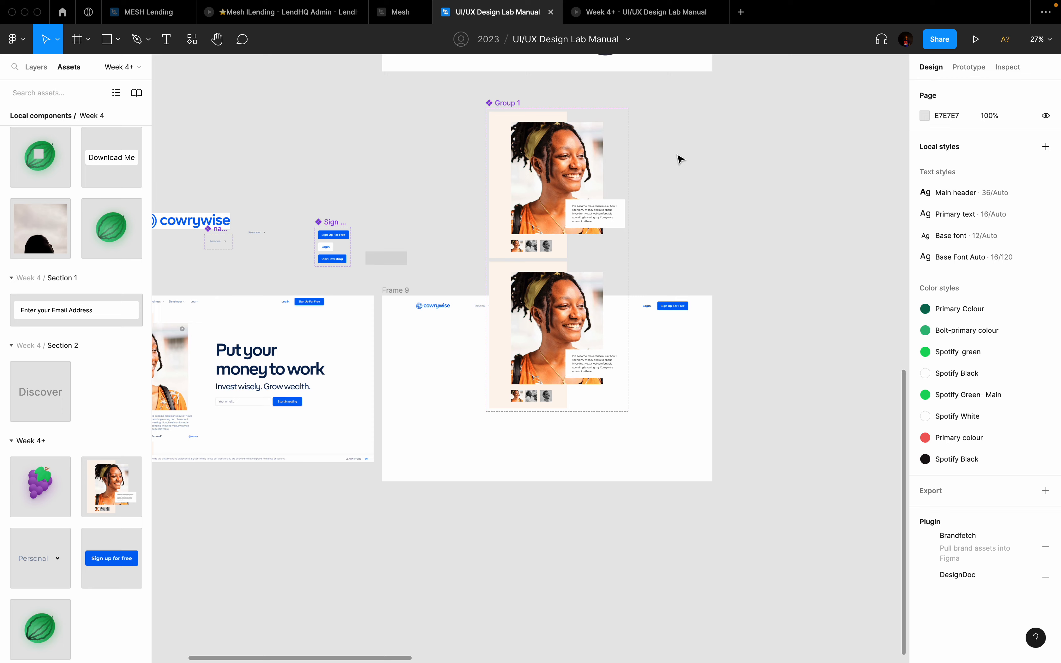
Step: Place the Group 1 component set right of Frame 9 and add a third variant
scroll(679, 159, "down", 2)
left_click(626, 108)
left_click_drag(626, 108, 754, 276)
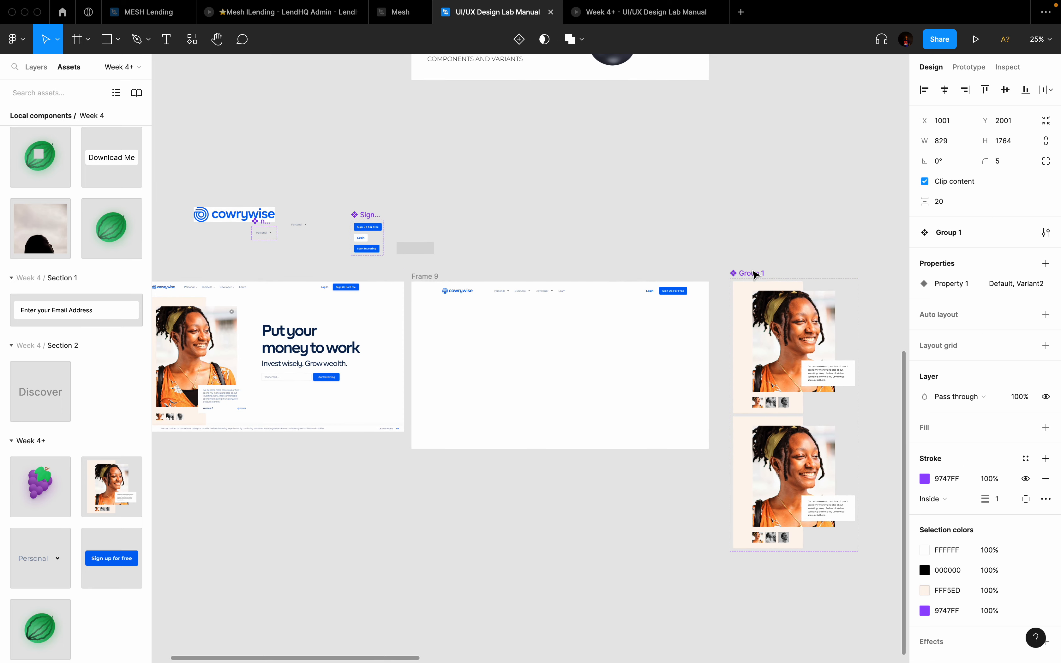
scroll(720, 243, "down", 5)
scroll(721, 244, "right", 5)
scroll(720, 243, "up", 2)
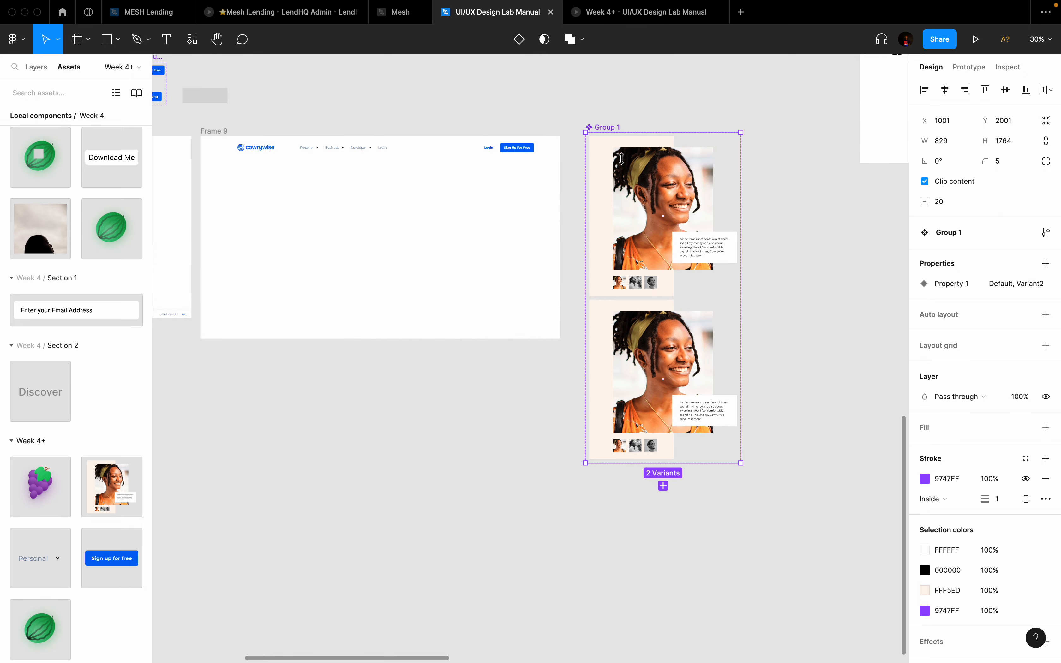
left_click(663, 486)
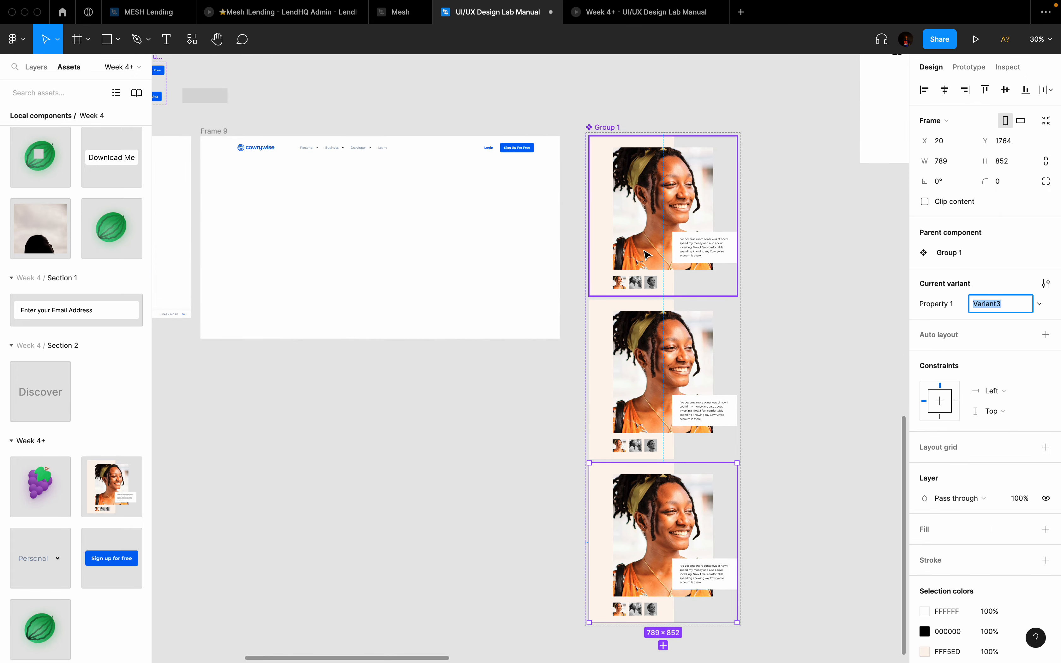
double_click(673, 347)
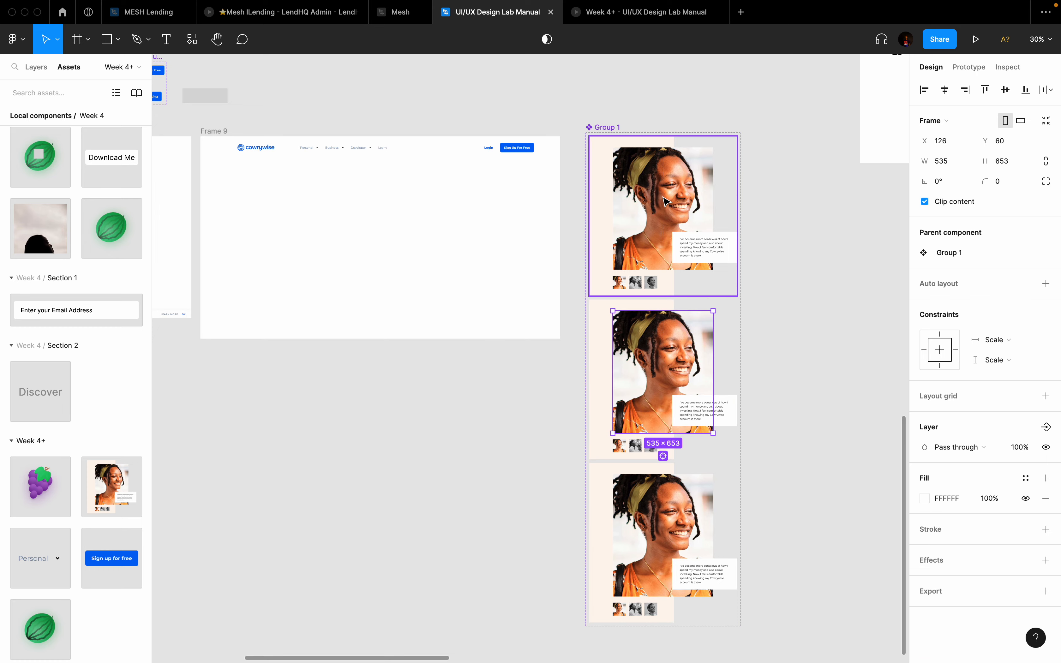
key("ctrl+Left")
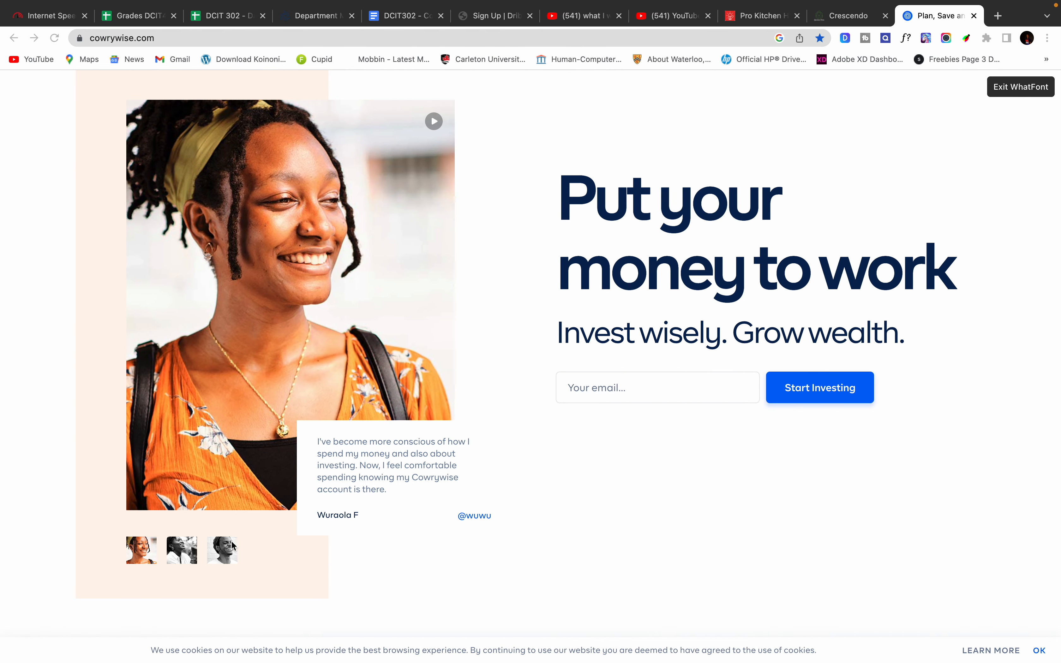
Step: Close the WhatFont inspector and cycle through the three Cowrywise hero testimonials
left_click(185, 557)
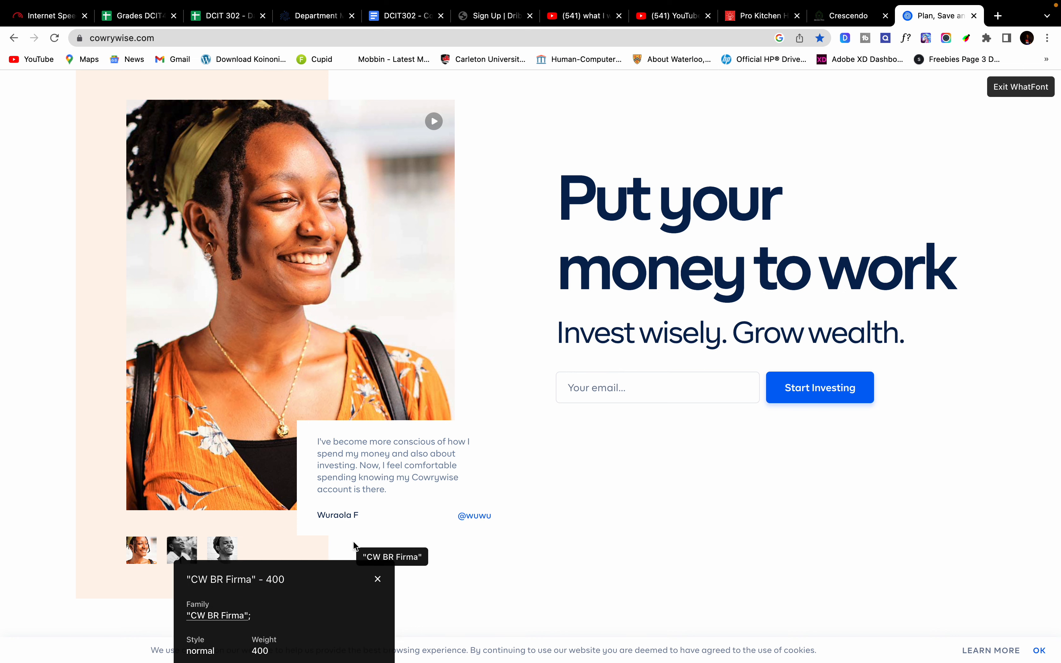
left_click(379, 582)
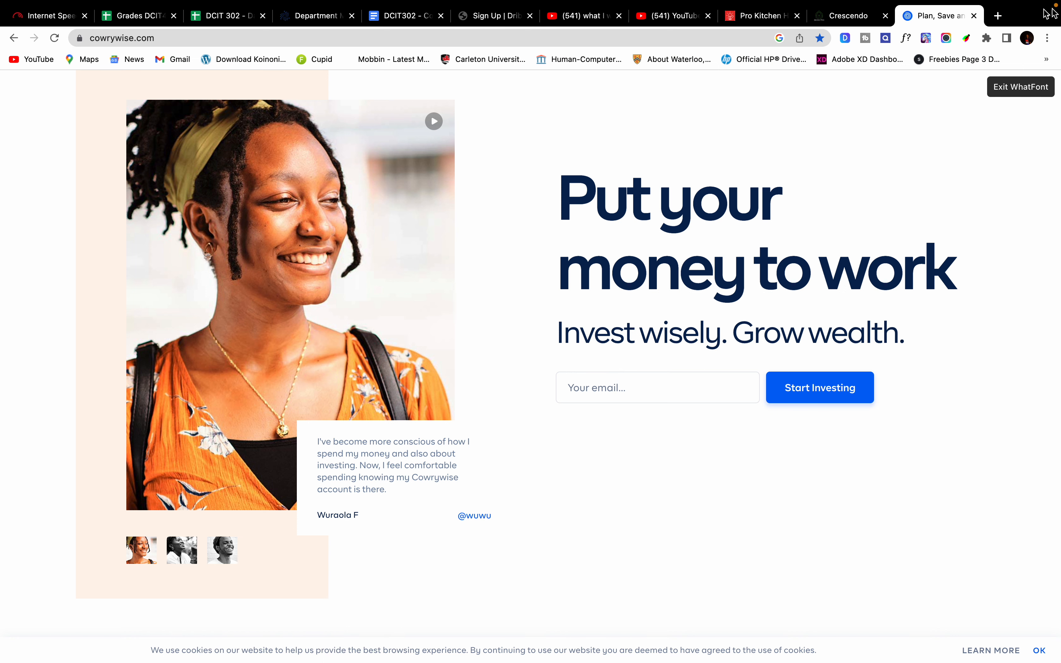
left_click(1011, 87)
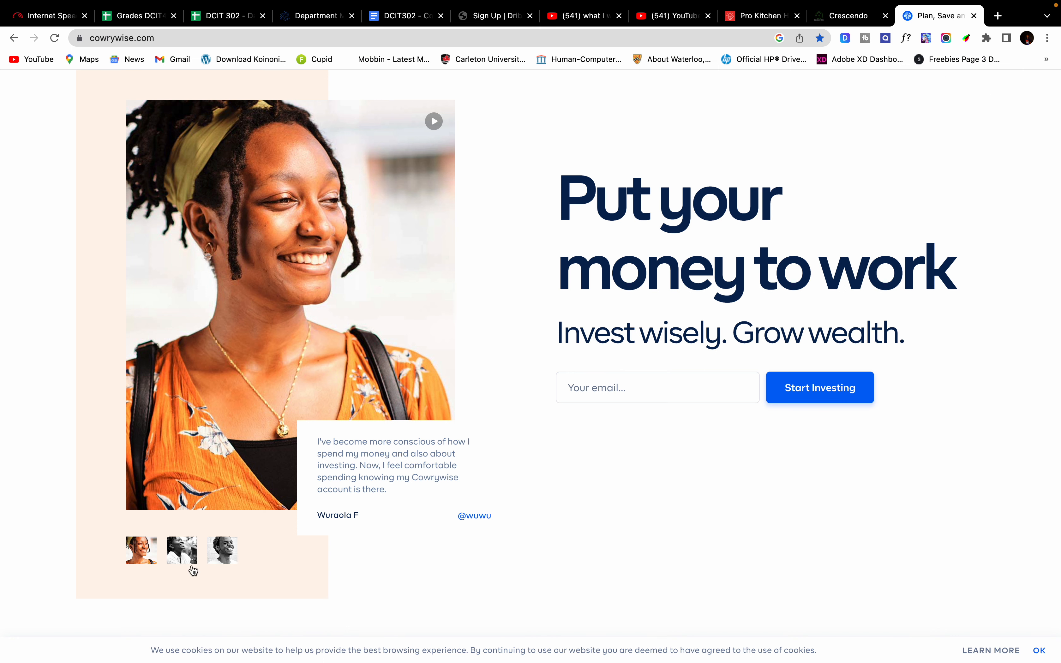
left_click(185, 551)
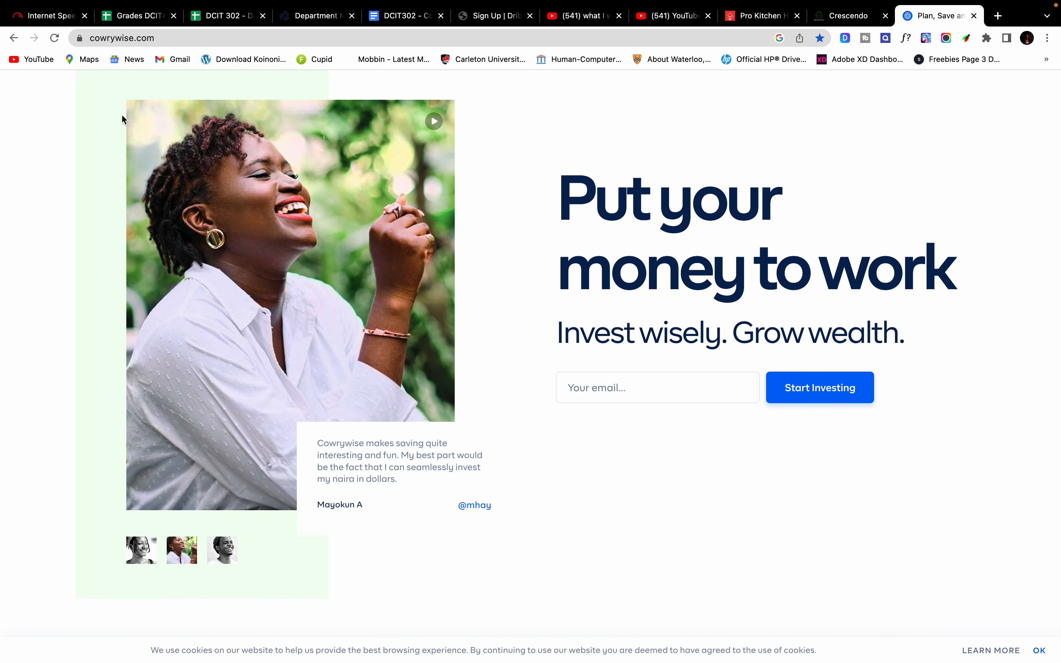
scroll(103, 210, "up", 2)
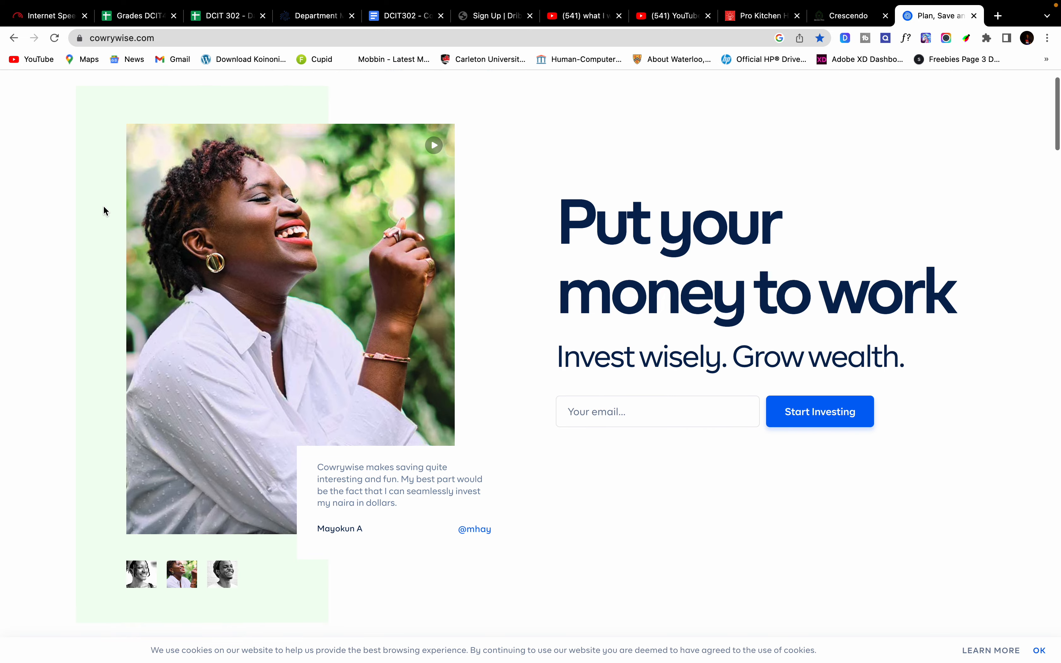
left_click(225, 576)
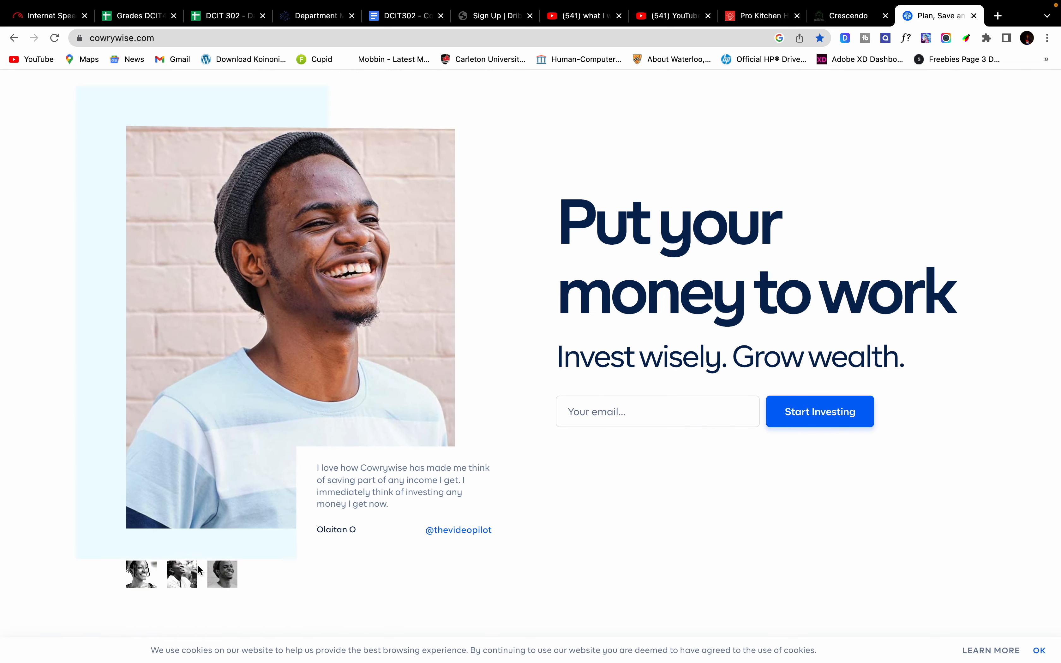
left_click(147, 583)
left_click(186, 583)
left_click(224, 582)
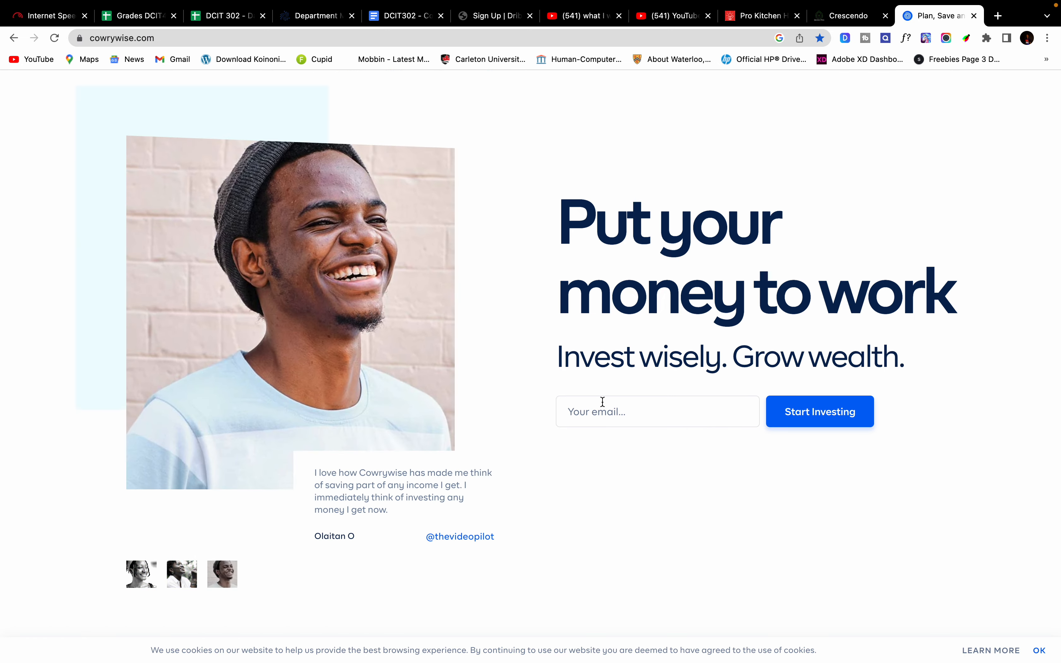
Step: Select mayokun.jpg in the file browser and return to the Figma design
key("ctrl+Left")
left_click(196, 86)
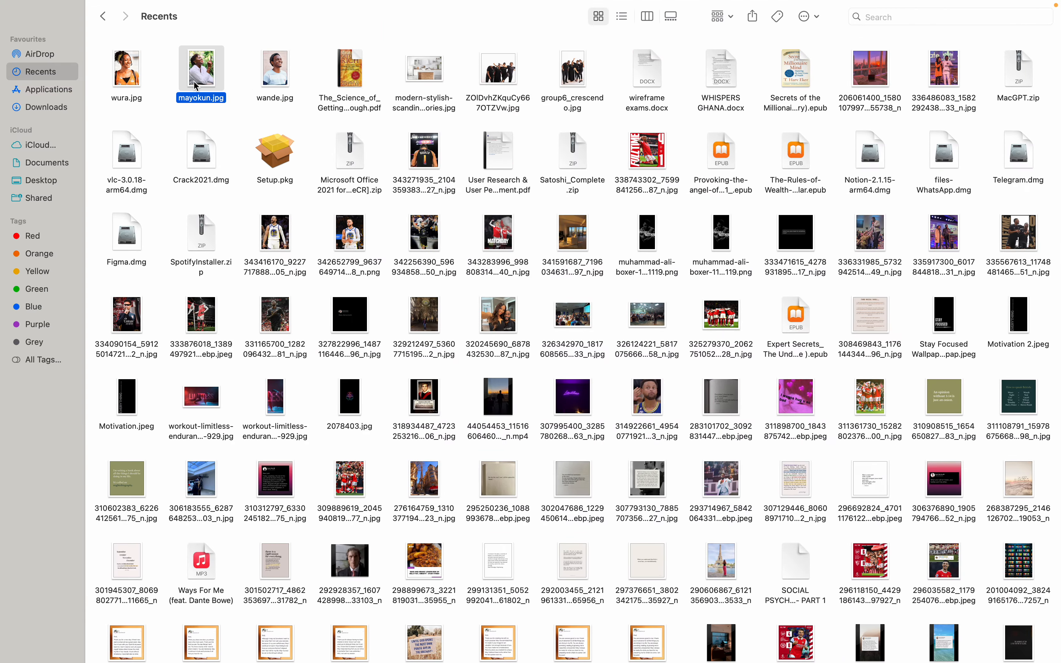
key("ctrl+Right")
key("ctrl+Right")
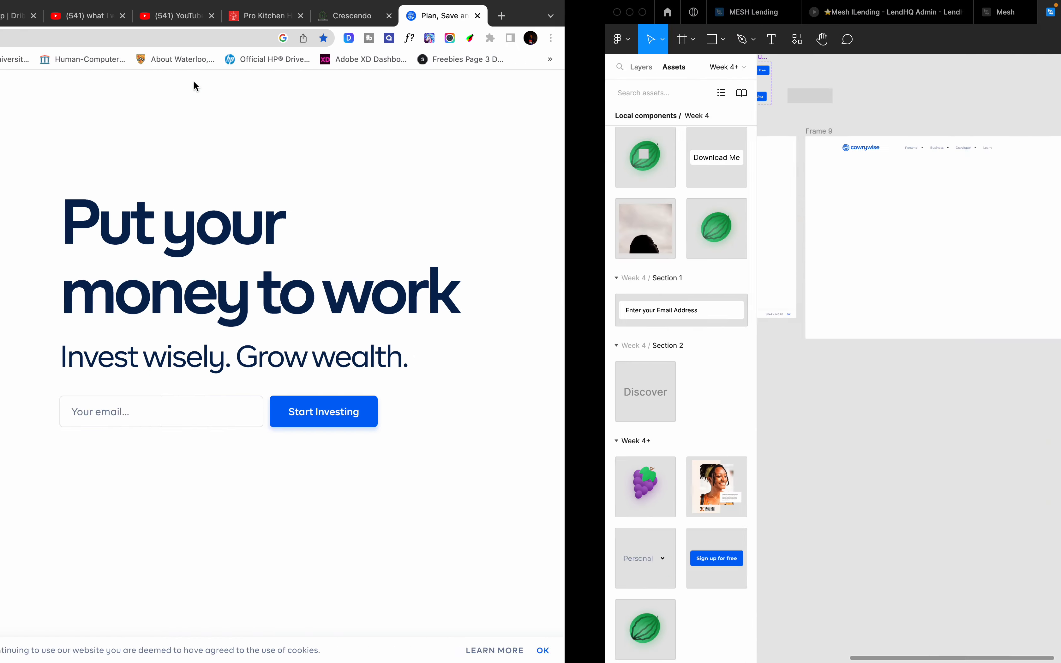
Step: Drop mayokun.jpg into the second variant as its new laughing portrait
left_click_drag(197, 86, 663, 364)
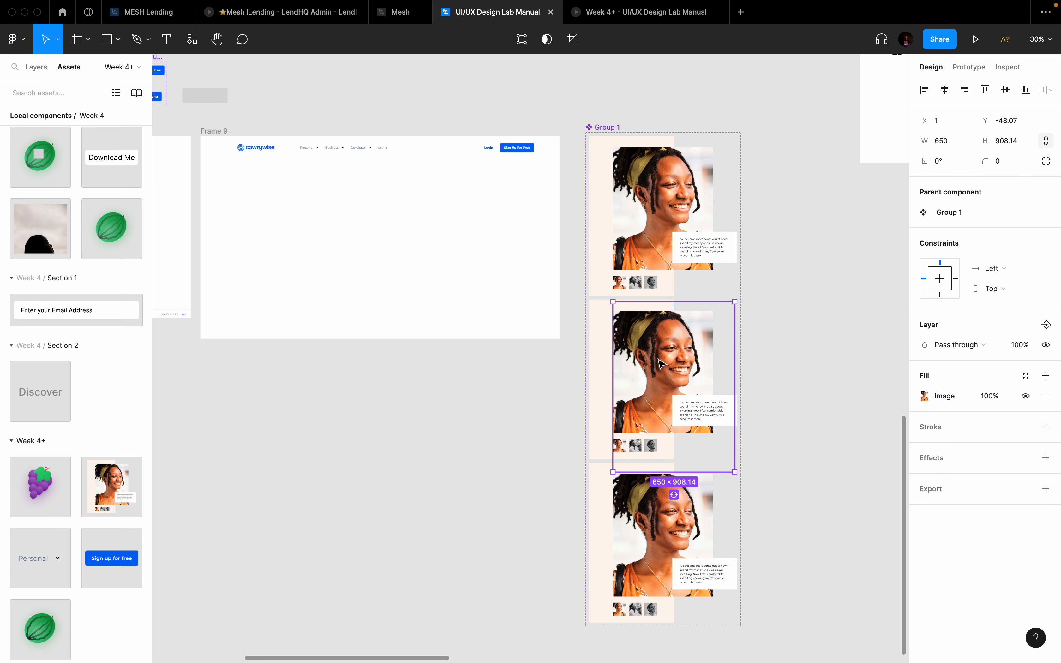
scroll(710, 448, "down", 5)
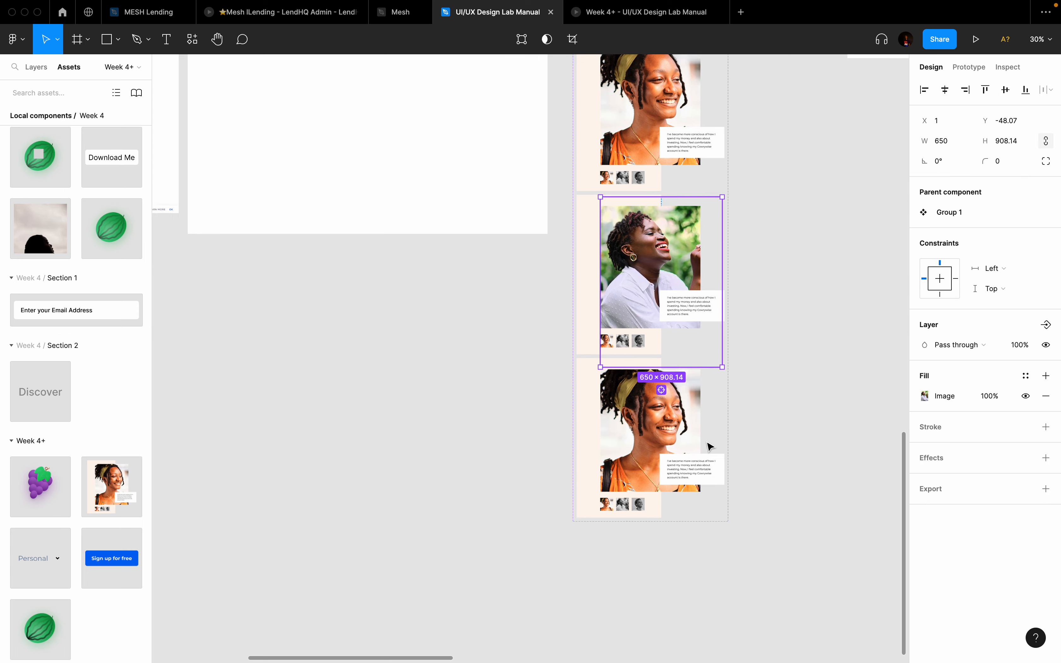
scroll(630, 262, "up", 3)
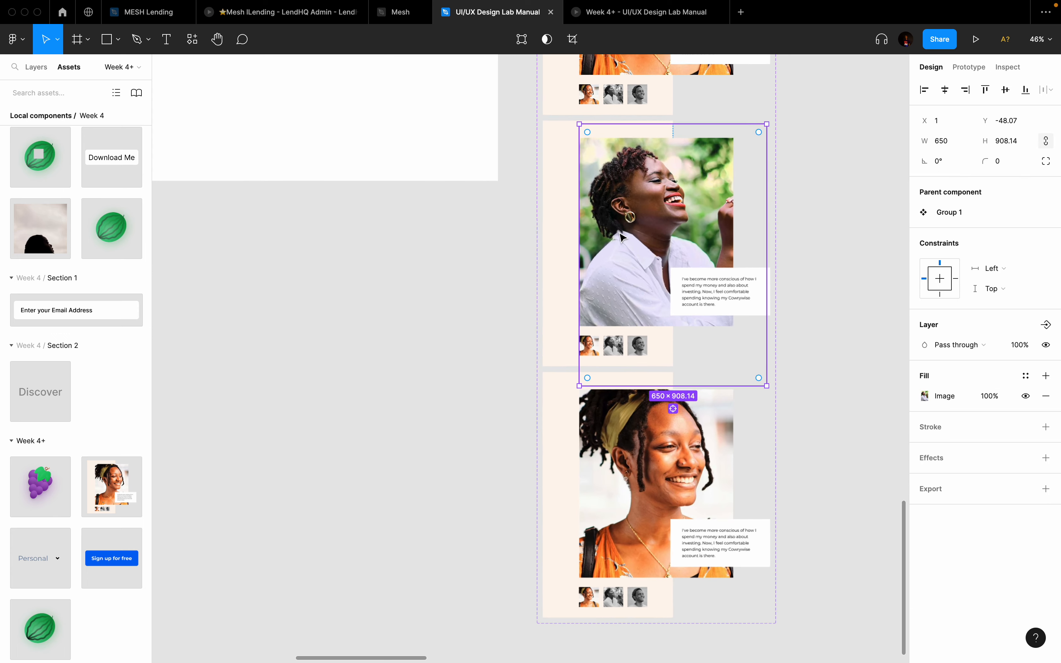
Step: Change the second variant's background frame fill to green 2BC26B
left_click(568, 207)
left_click(926, 519)
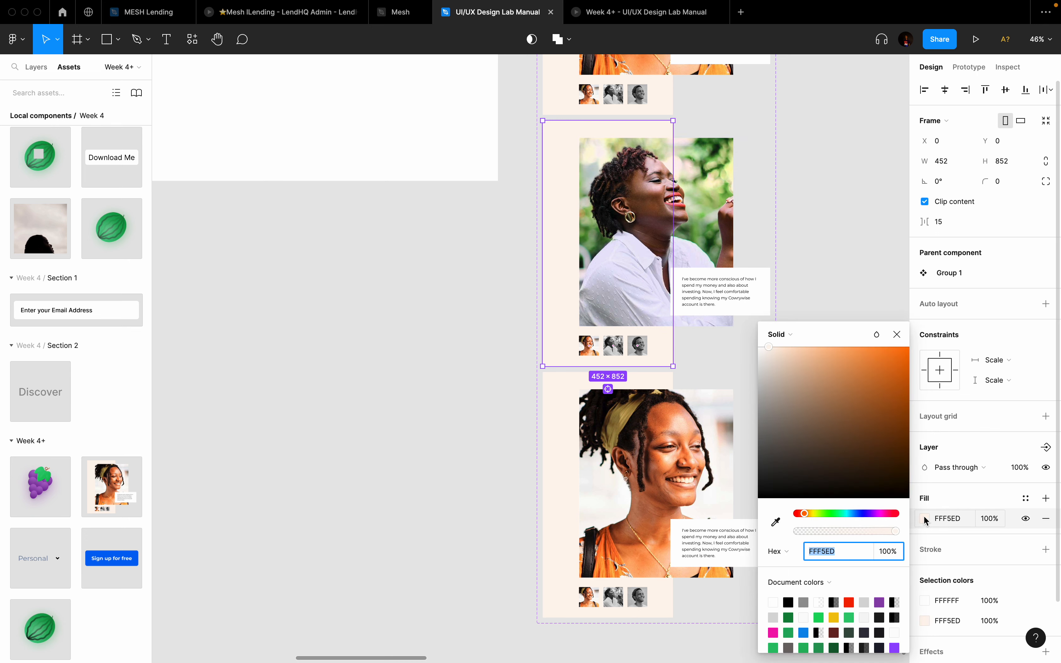
left_click(774, 648)
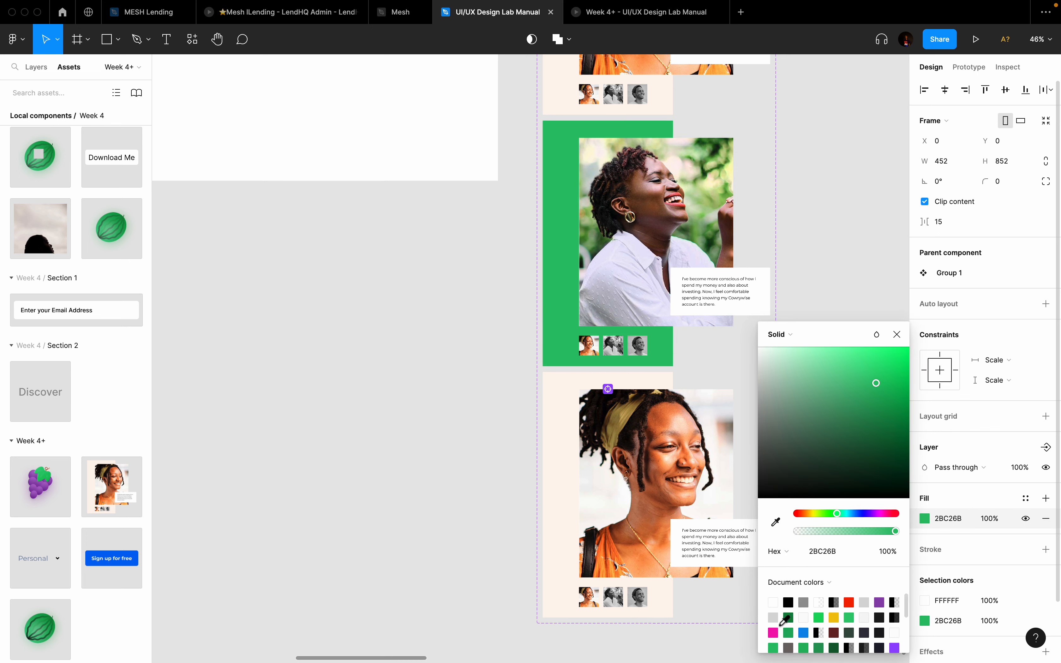
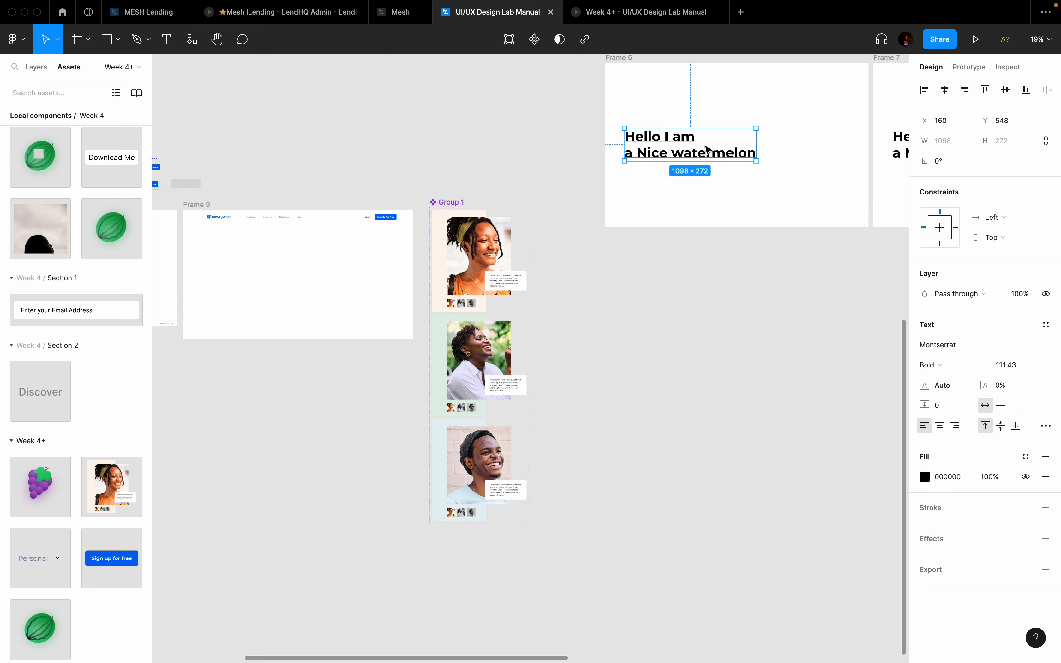
Step: Change Frame 6's heading second line to 'a nice guy', so it reads 'Hello I am a nice guy'
double_click(727, 152)
left_click_drag(755, 157, 612, 164)
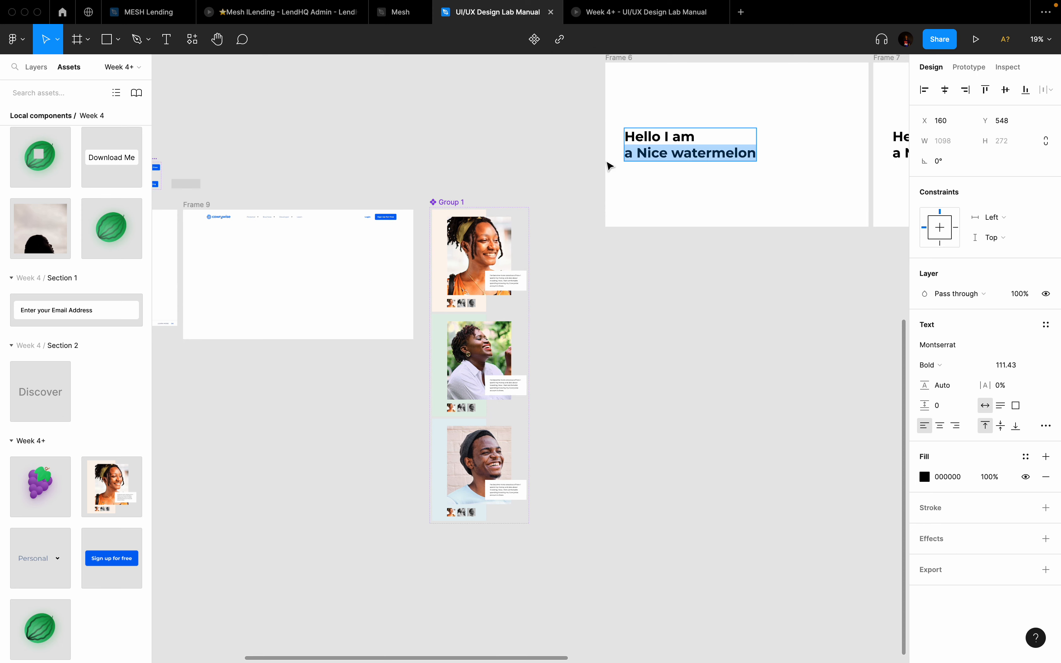
type("a nice guy")
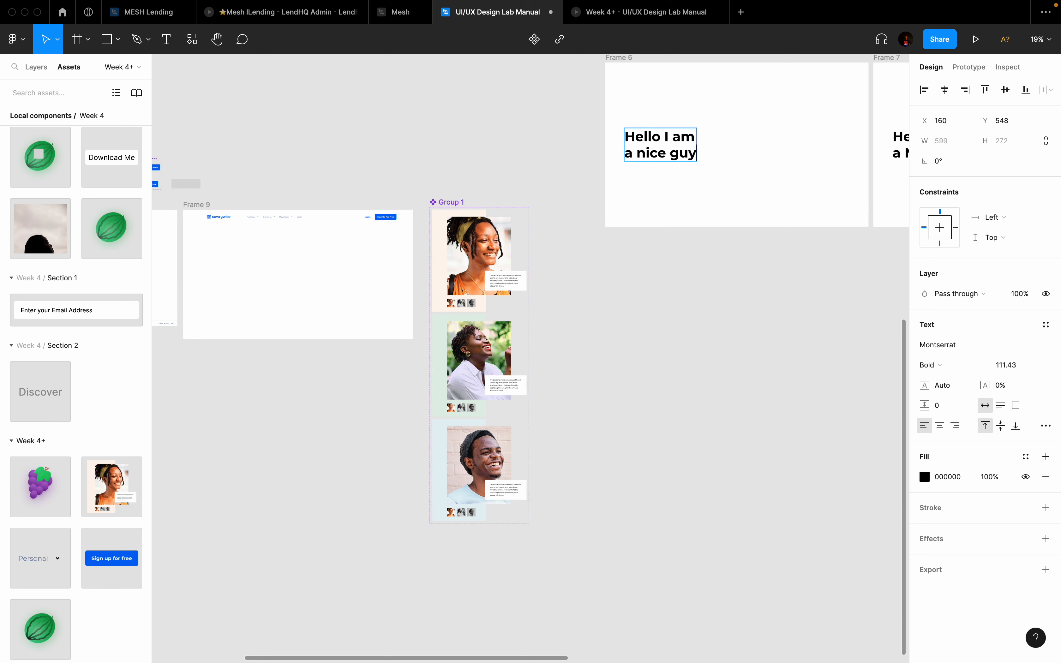
key("Escape")
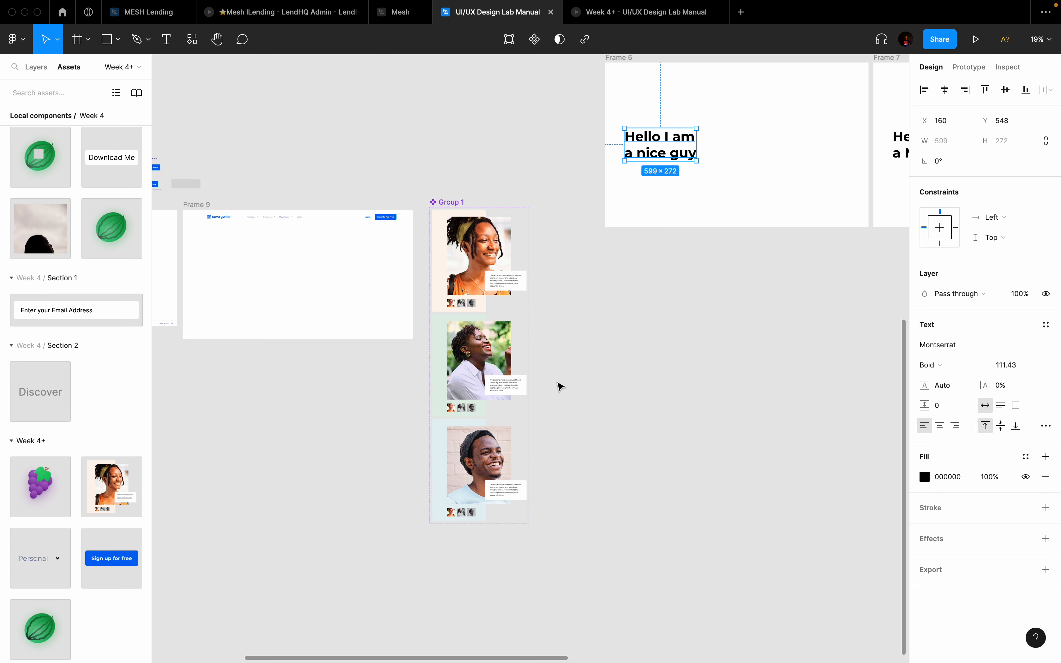
Step: Place the Group 1 hero image from Assets into Frame 6
scroll(557, 383, "right", 2)
scroll(557, 383, "up", 1)
left_click_drag(108, 486, 713, 193)
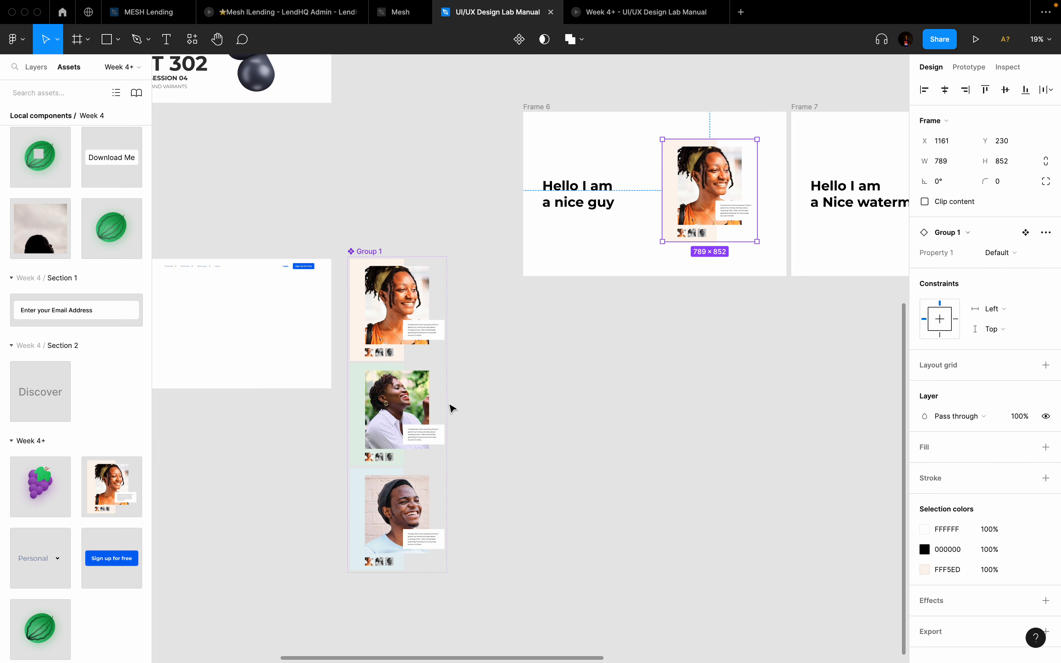
Step: Rename the Group 1 component set's Property 1 to State
left_click(382, 406)
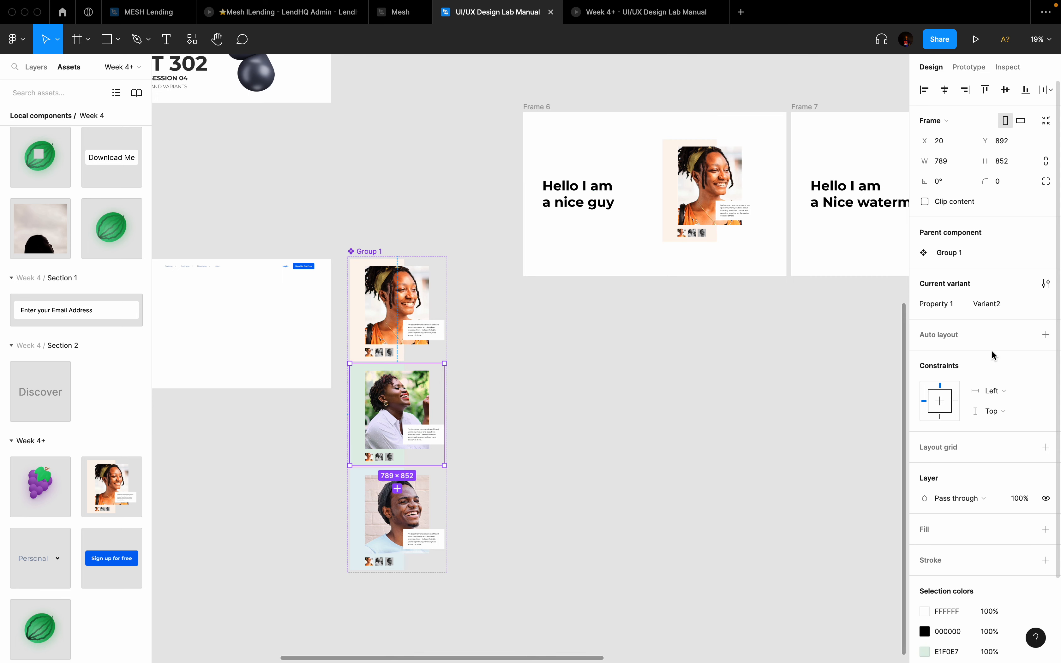
left_click(997, 306)
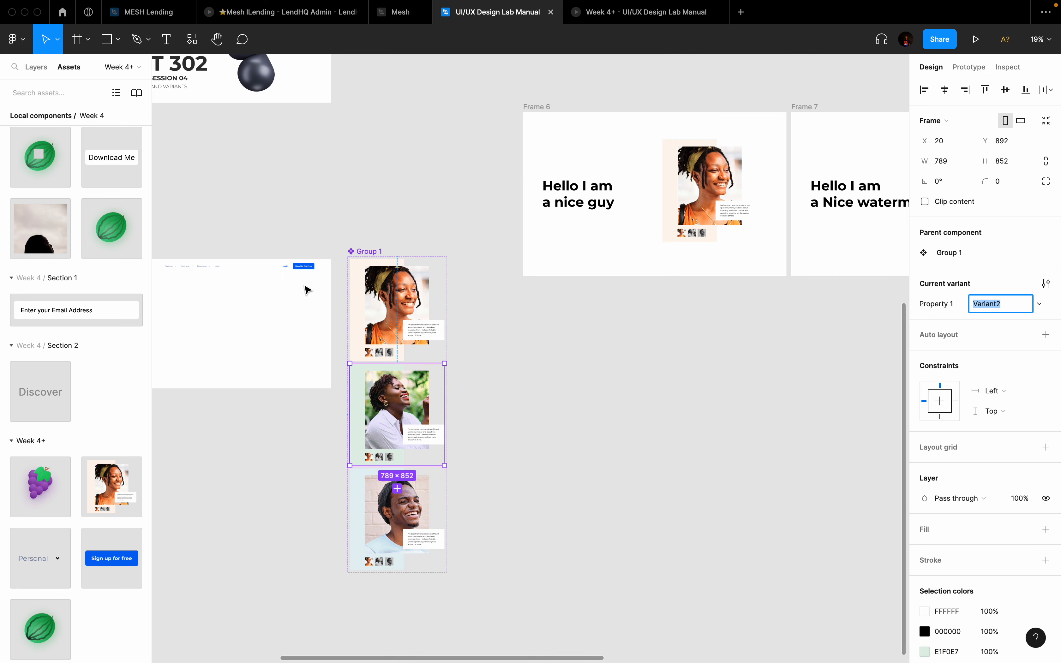
left_click(353, 245)
left_click(369, 252)
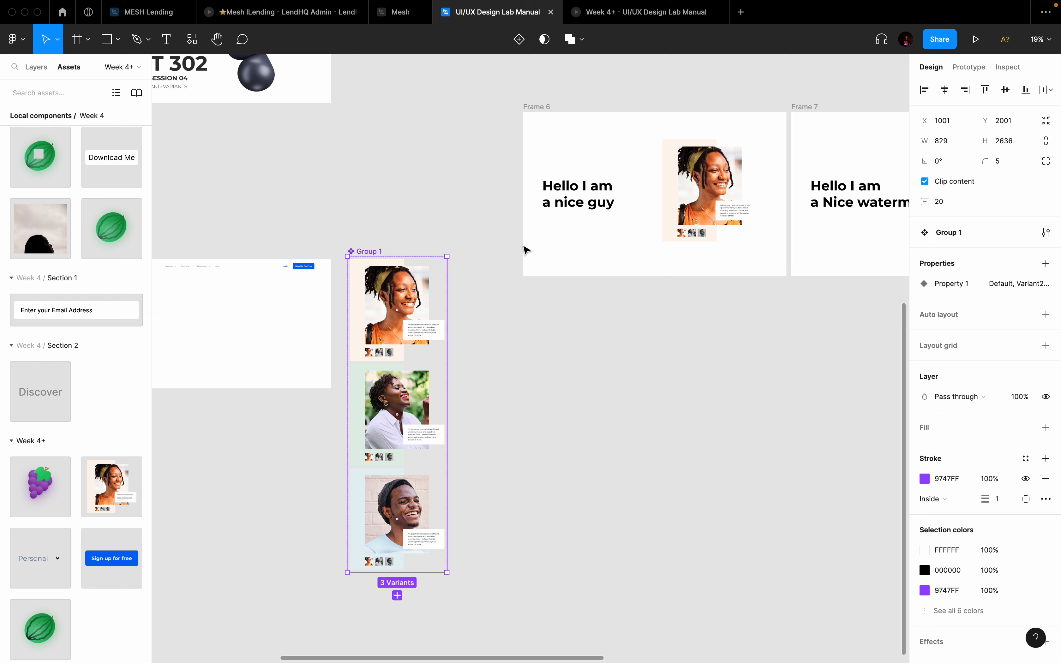
double_click(950, 283)
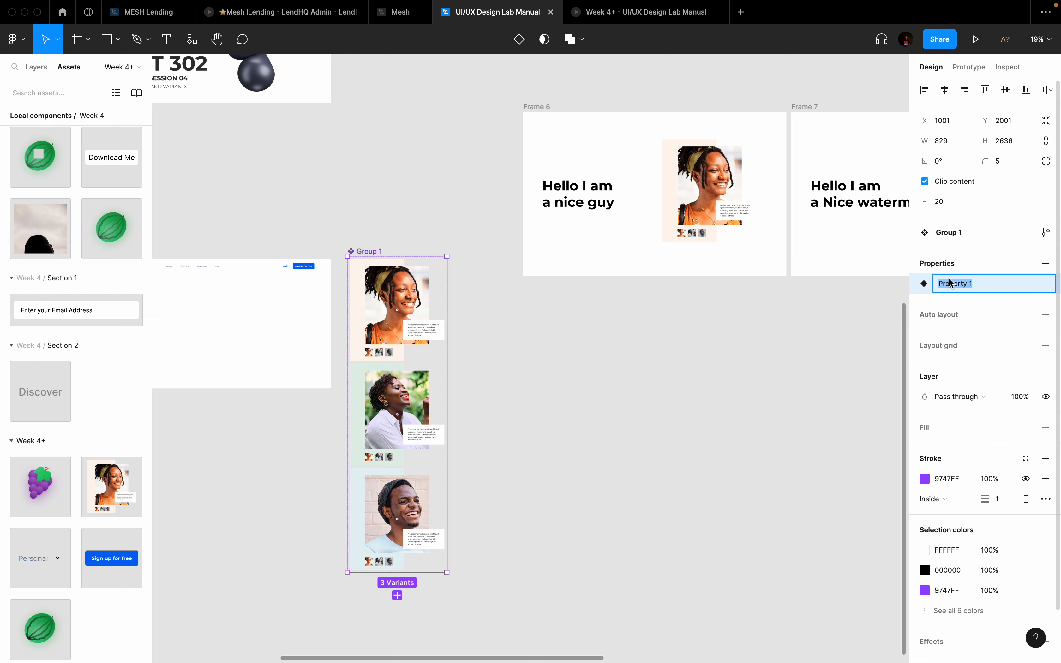
type("State")
key("Return")
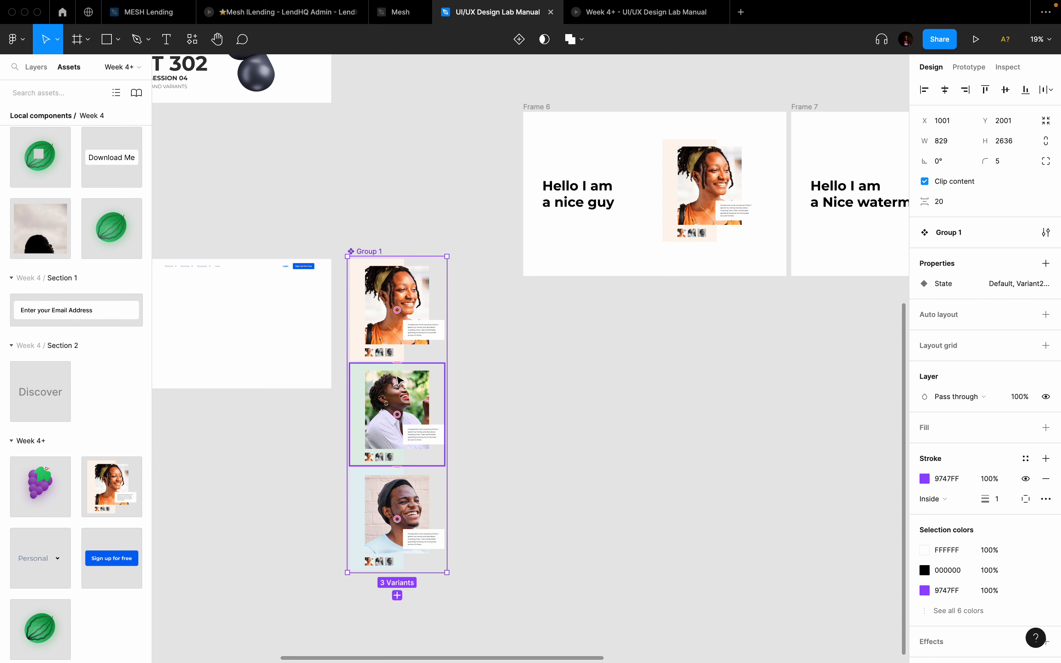
Step: Rename the second variant's State value to 'Smiling woman-green'
left_click(417, 323)
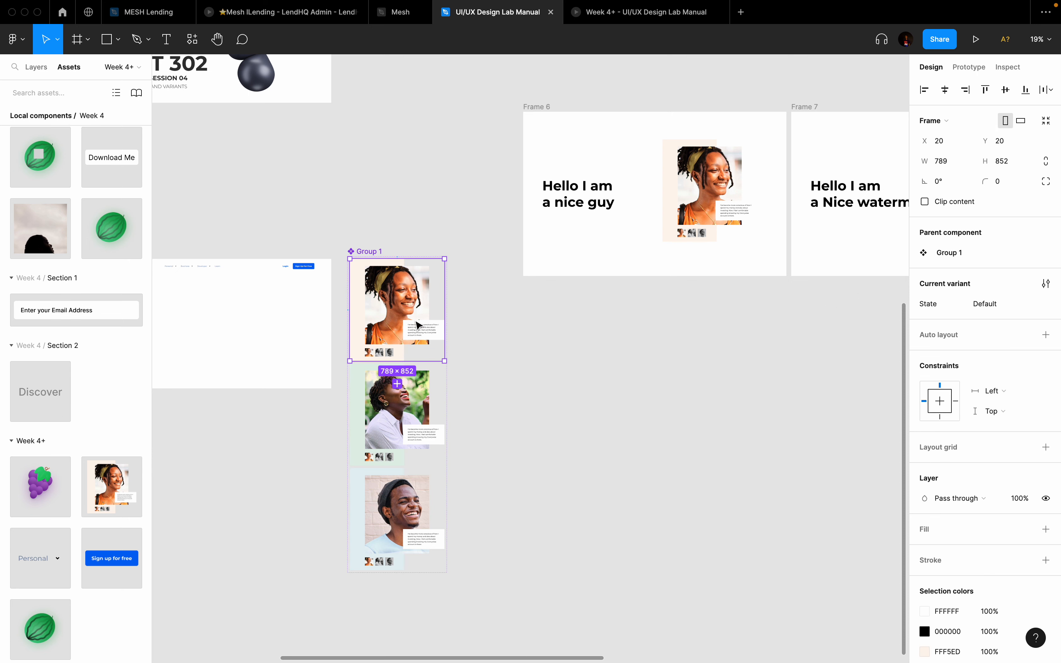
left_click(404, 412)
left_click(1018, 309)
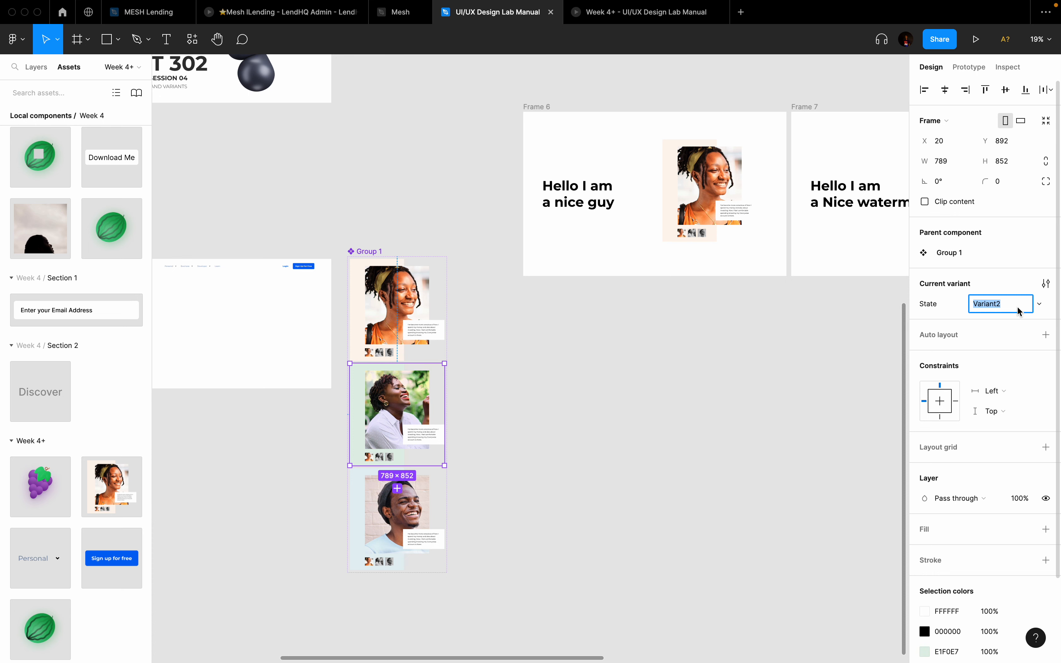
type("Sm")
type("iling woman-green")
key("Return")
Step: Rename the third variant's State value to 'Smiling guy - blue', then select Frame 6's hero image
left_click(386, 513)
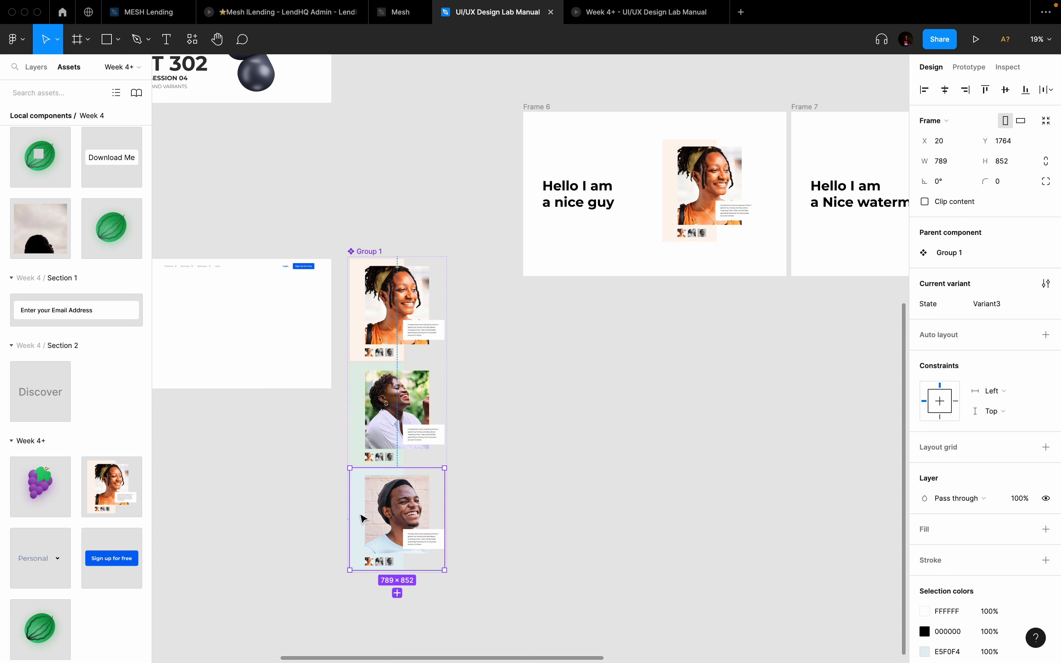
left_click(1016, 306)
type("Smiling guy -")
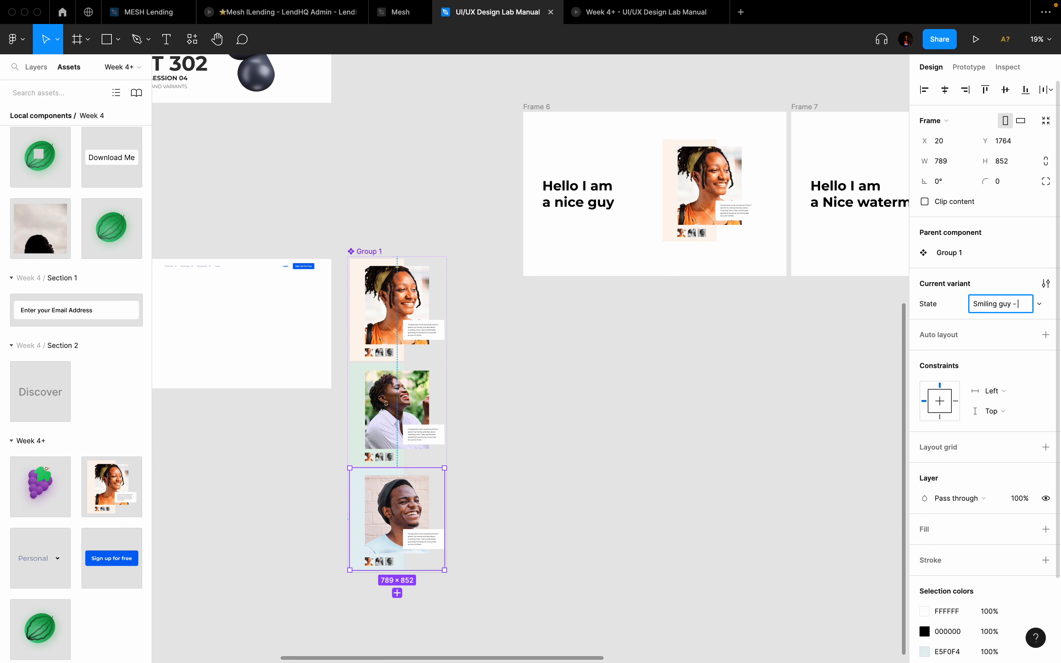
type(" blue")
key("Return")
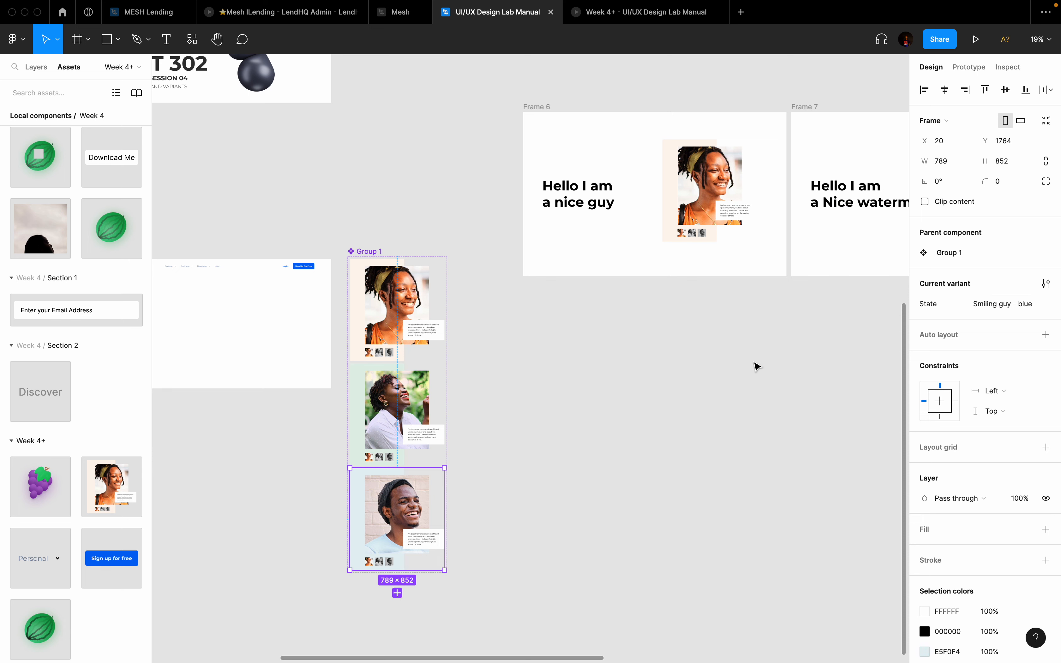
left_click(758, 367)
left_click(711, 178)
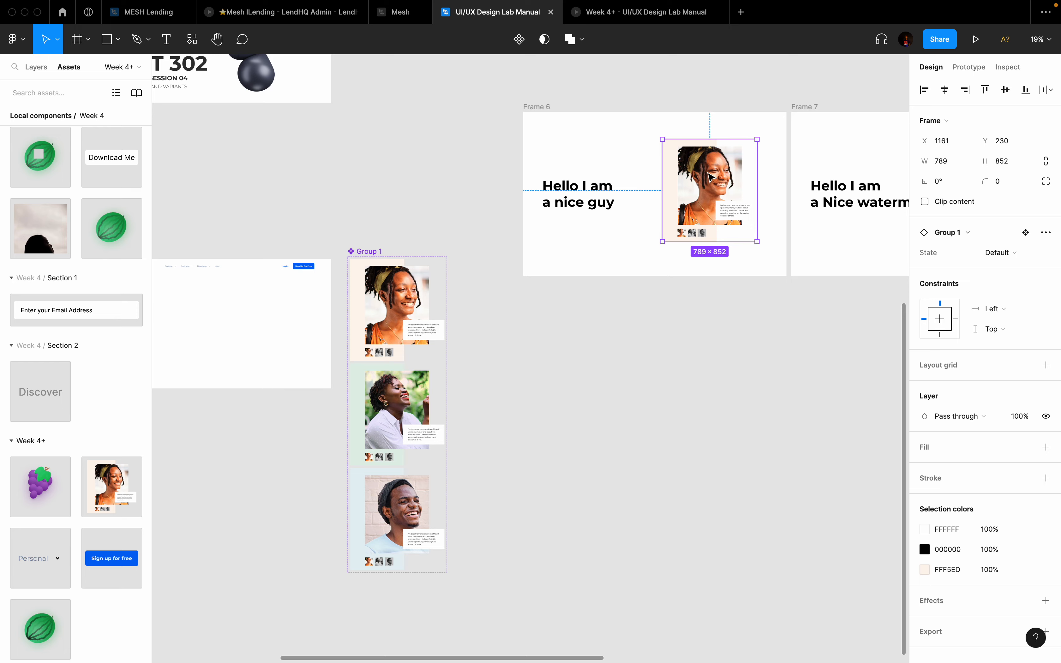
Step: Delete the strawberry and pineapple cards and the emptied Frames 7 and 8
scroll(710, 178, "down", 5)
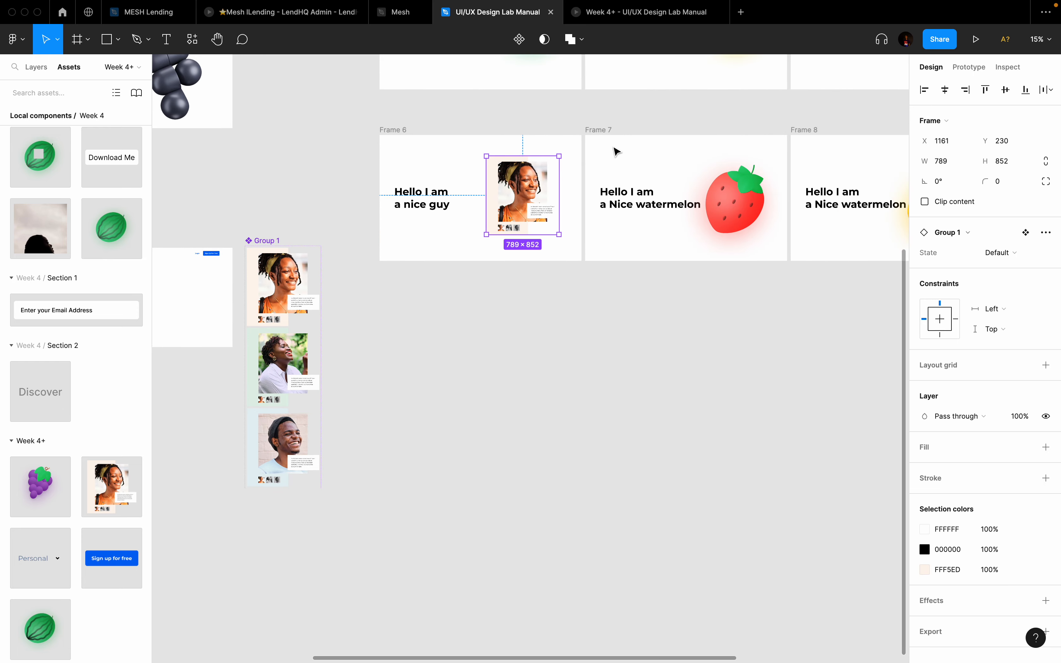
left_click(608, 128)
scroll(614, 134, "down", 3)
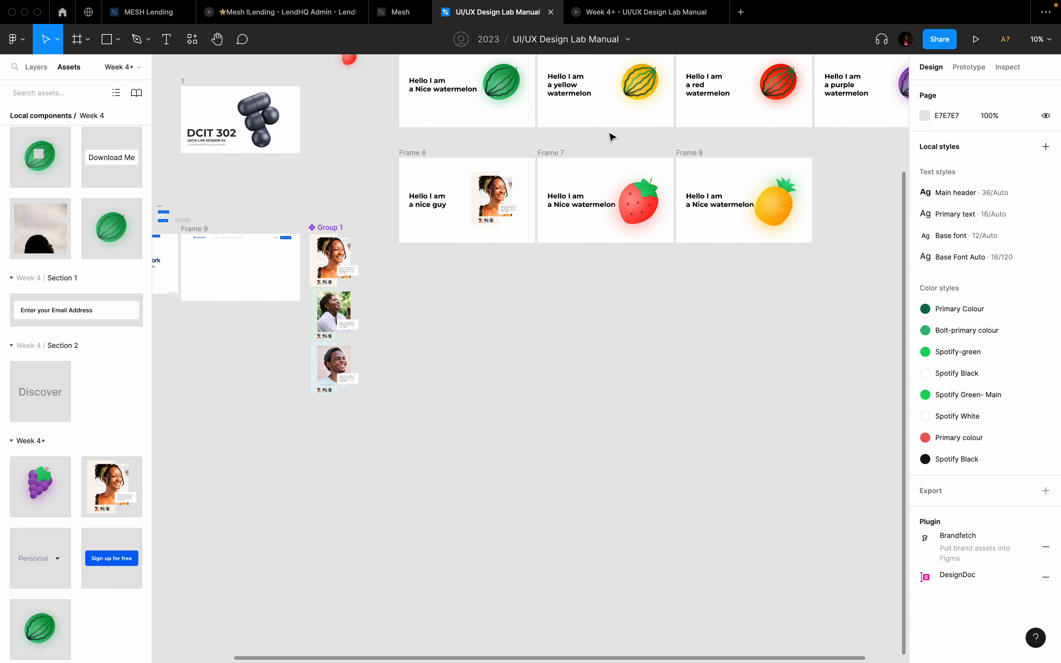
left_click_drag(546, 144, 809, 267)
key("Delete")
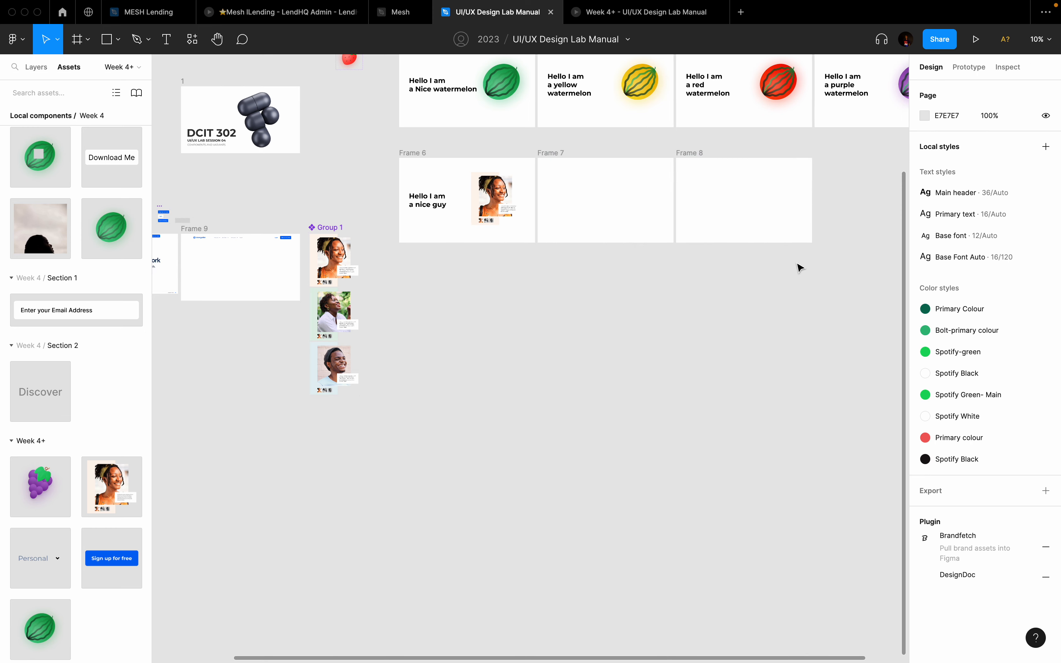
left_click(562, 154)
left_click(690, 153, "shift")
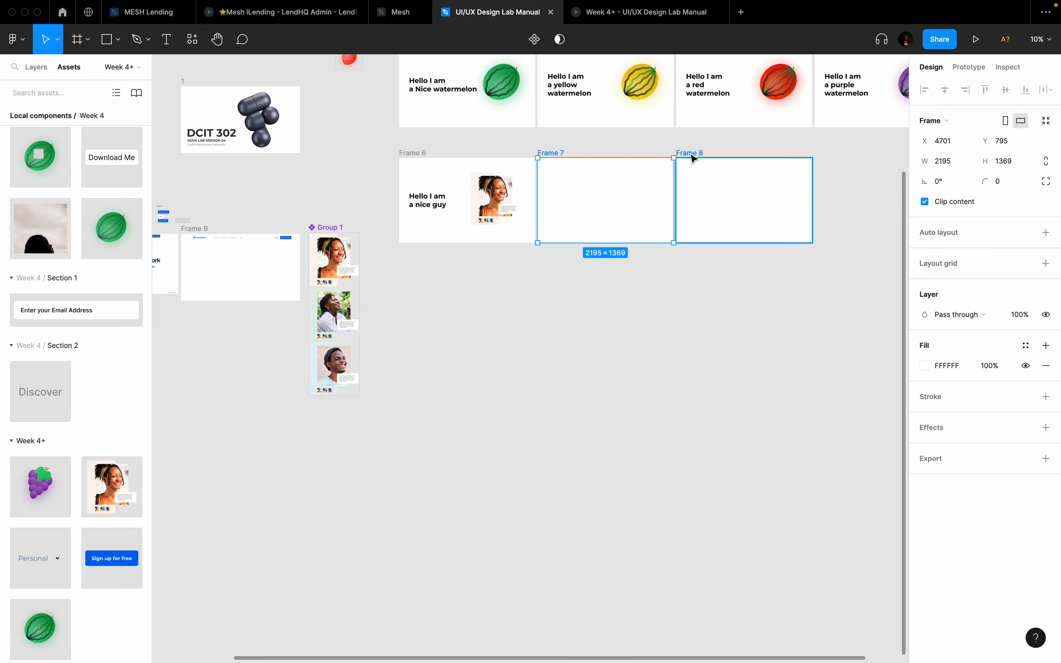
key("Delete")
Step: Duplicate Frame 6 into new frames
scroll(434, 175, "up", 2)
scroll(434, 176, "up", 2)
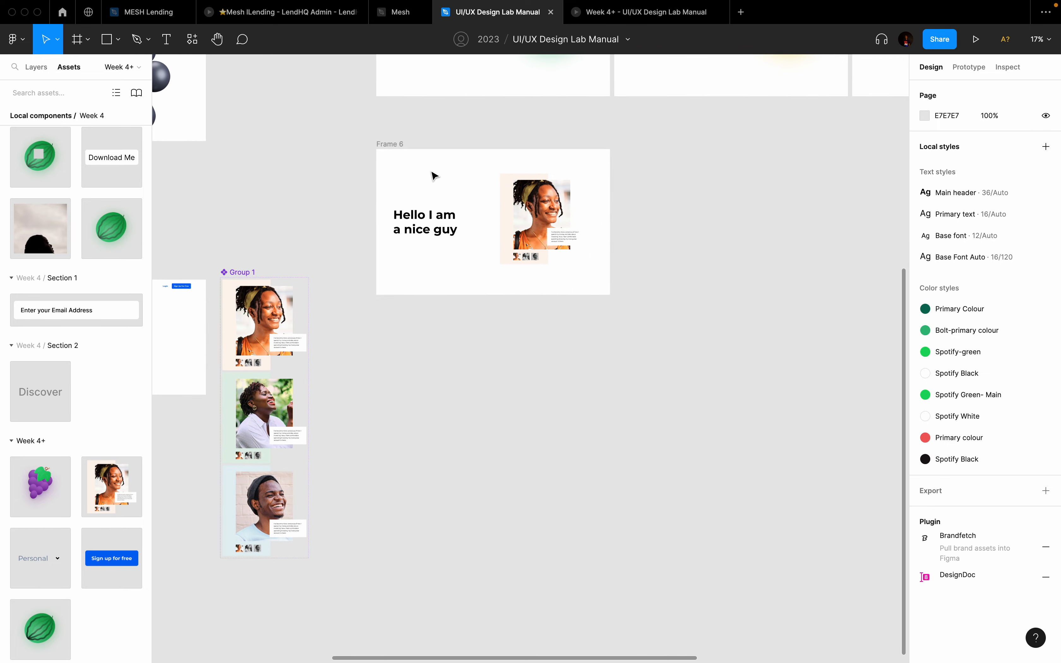
left_click(389, 146)
key("super+d")
key("super+d")
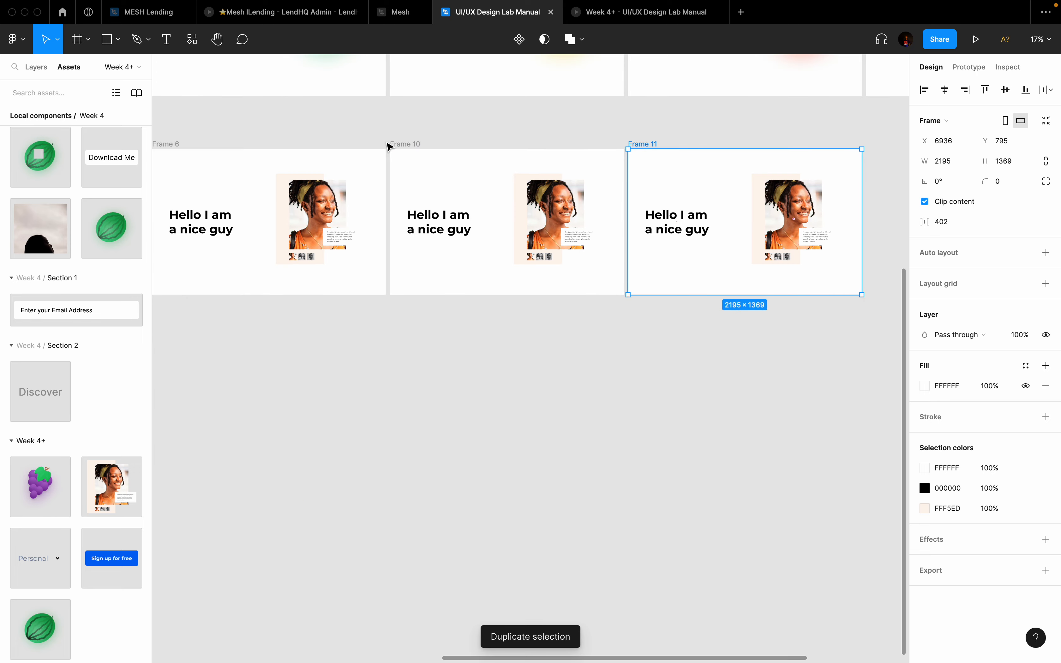
scroll(389, 146, "left", 3)
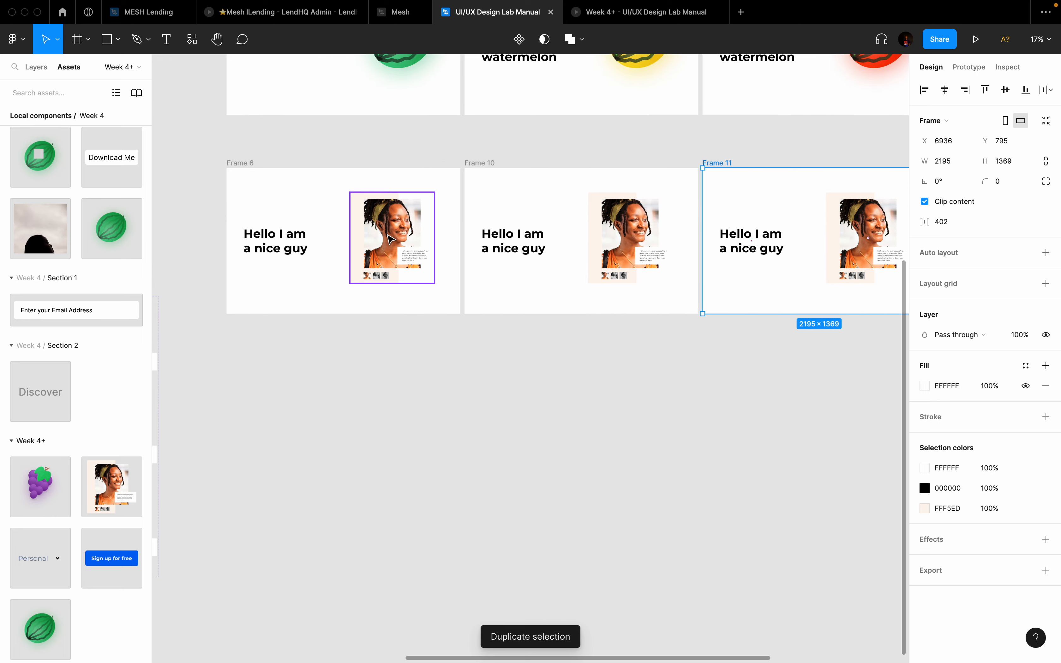
left_click(389, 239)
Step: Switch Frame 10's hero image to the Smiling woman-green variant
scroll(388, 239, "up", 5)
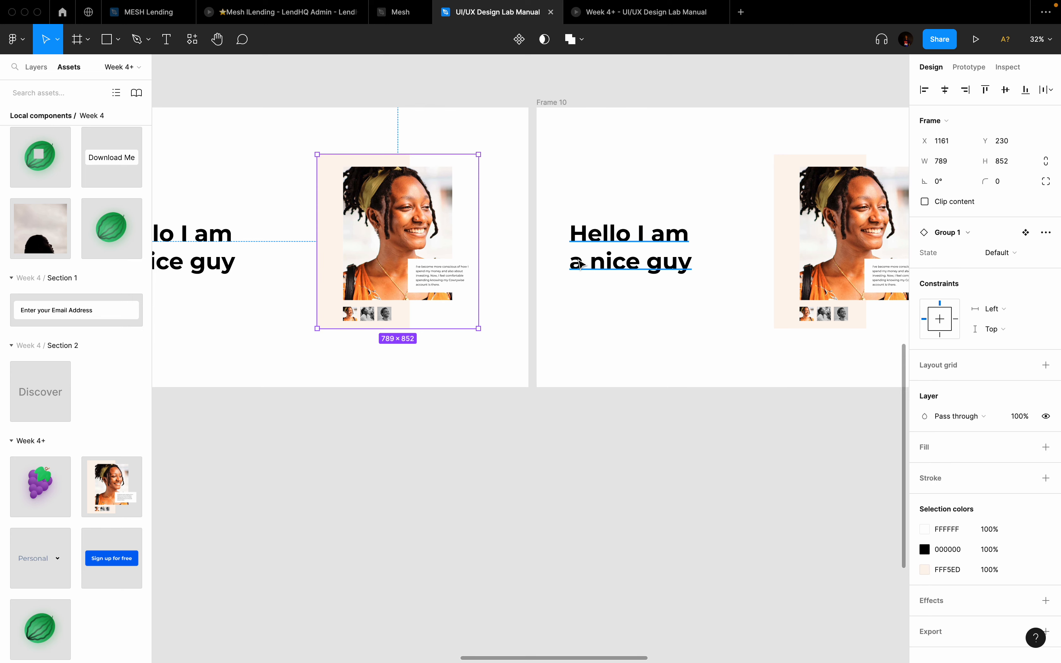
scroll(724, 239, "right", 3)
scroll(738, 237, "right", 2)
scroll(738, 237, "right", 2)
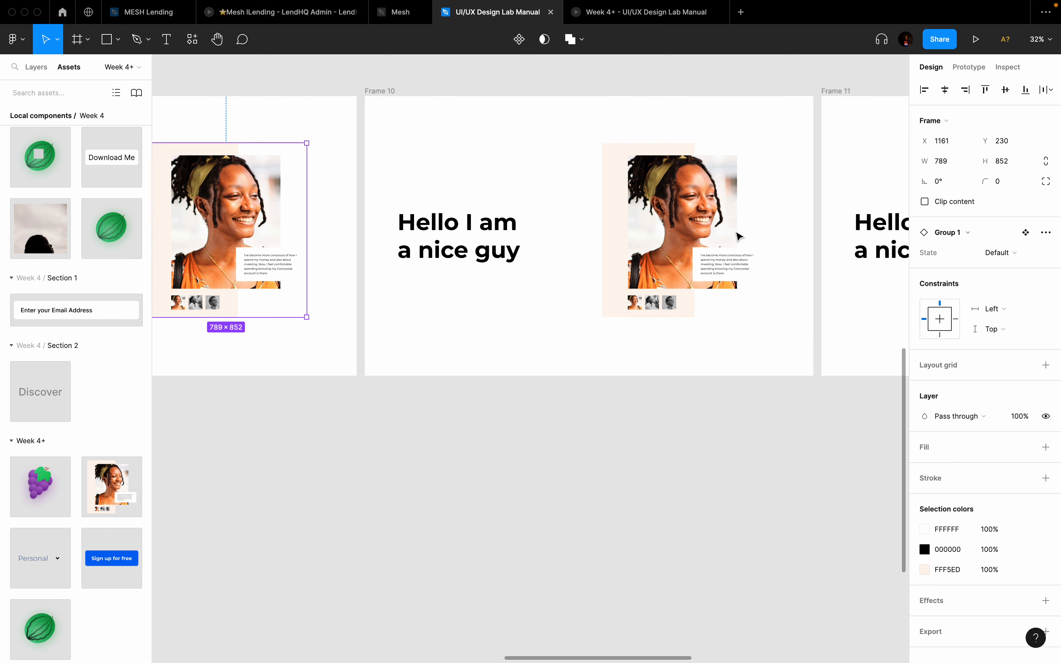
left_click(661, 224)
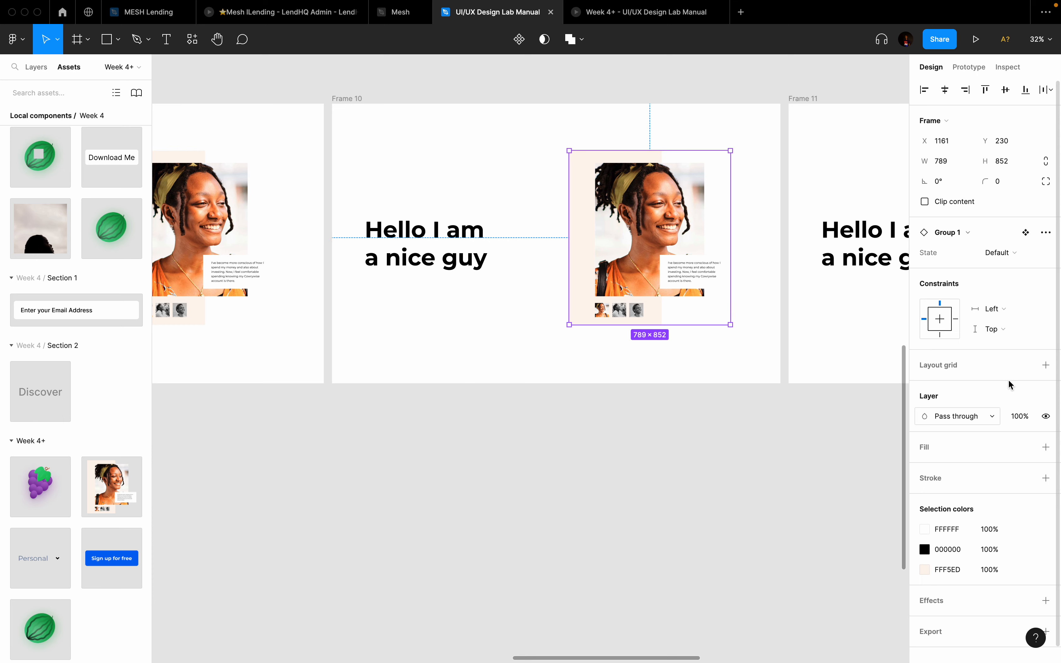
left_click(1001, 256)
left_click(979, 268)
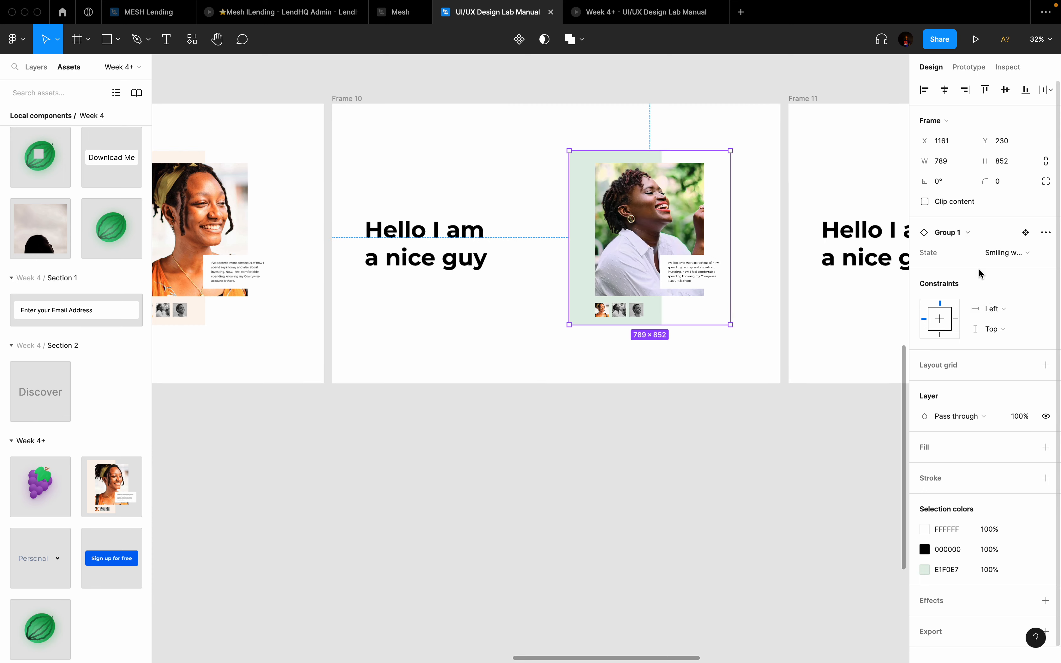
Step: Switch Frame 11's hero image to the Smiling guy - blue variant
scroll(679, 357, "right", 2)
scroll(679, 358, "right", 3)
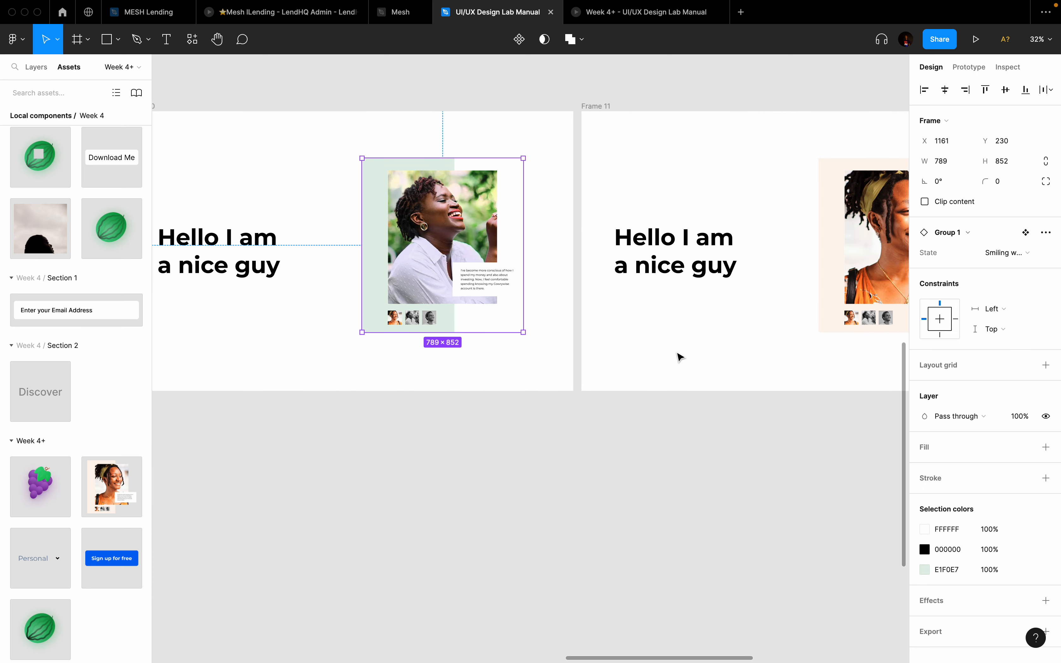
left_click(821, 303)
scroll(845, 301, "right", 5)
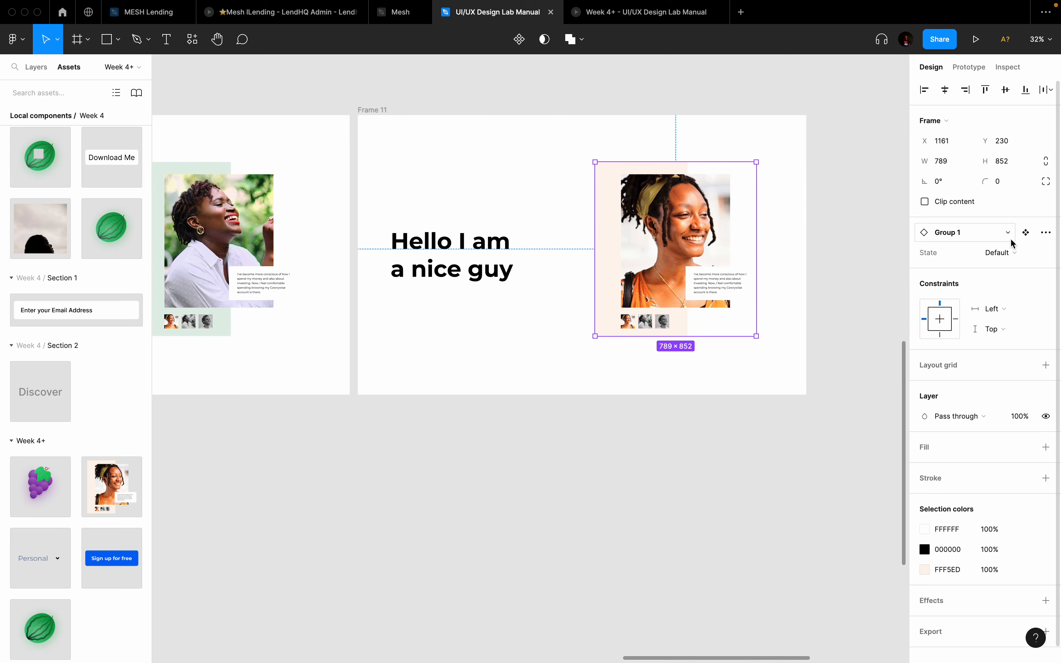
left_click(1012, 251)
left_click(974, 283)
Step: Make test copies of the hero image and swap them between Smiling woman-green and Default
scroll(658, 355, "down", 3)
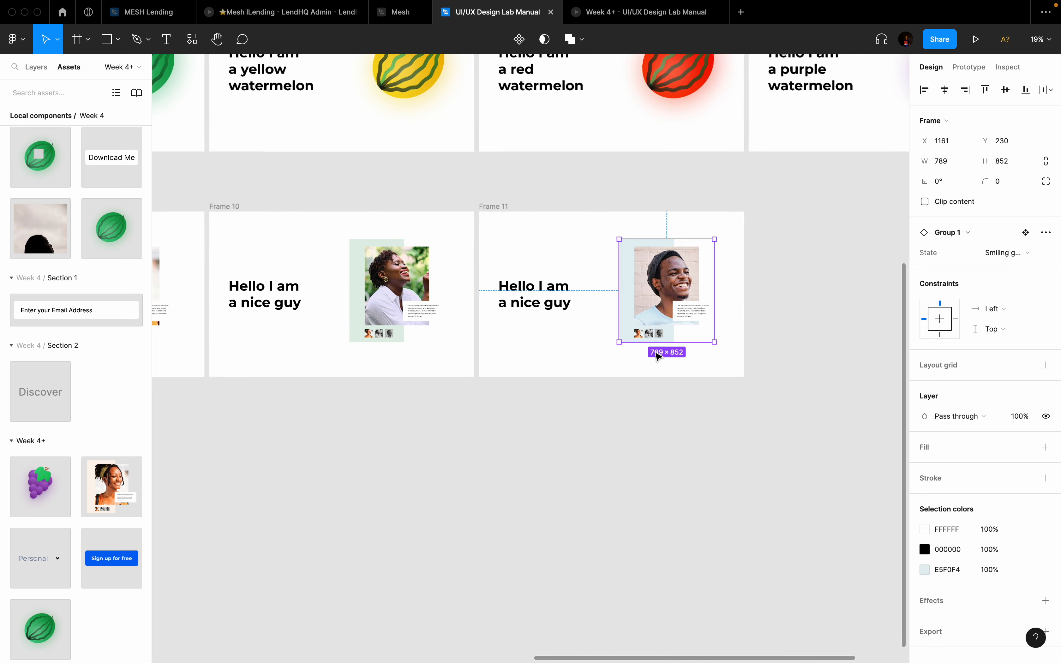
scroll(657, 356, "down", 3)
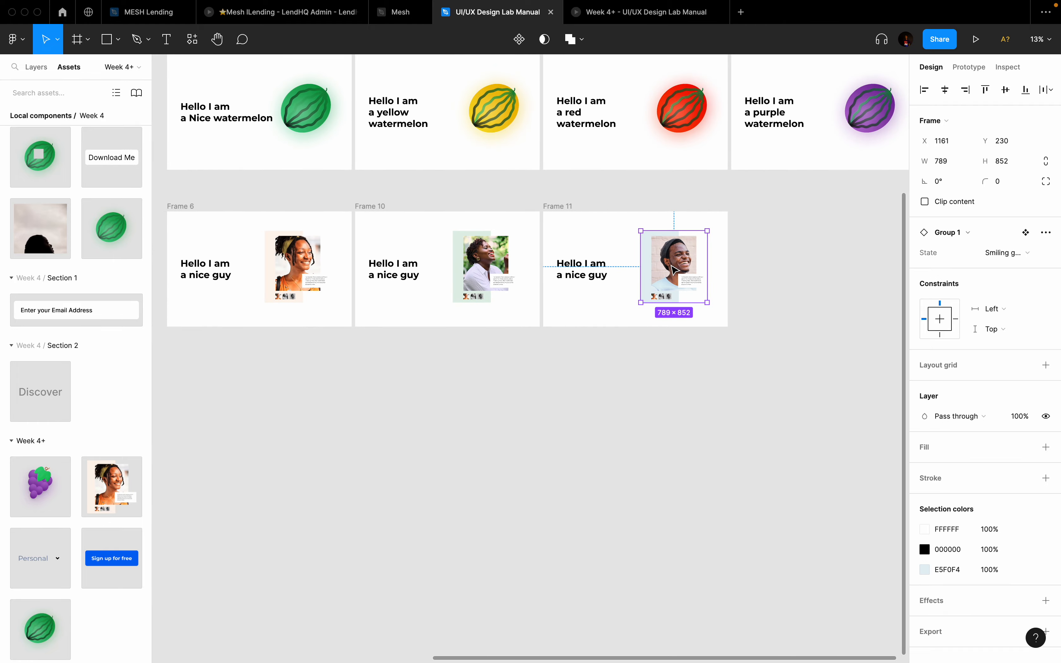
left_click_drag(674, 270, 790, 254)
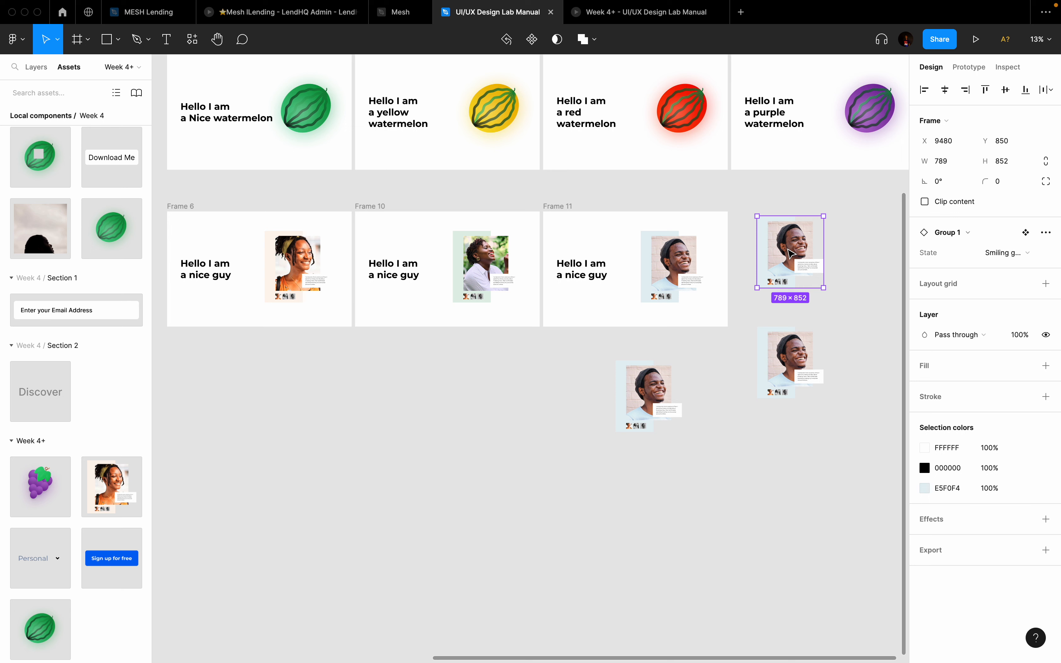
left_click(1008, 252)
left_click(955, 240)
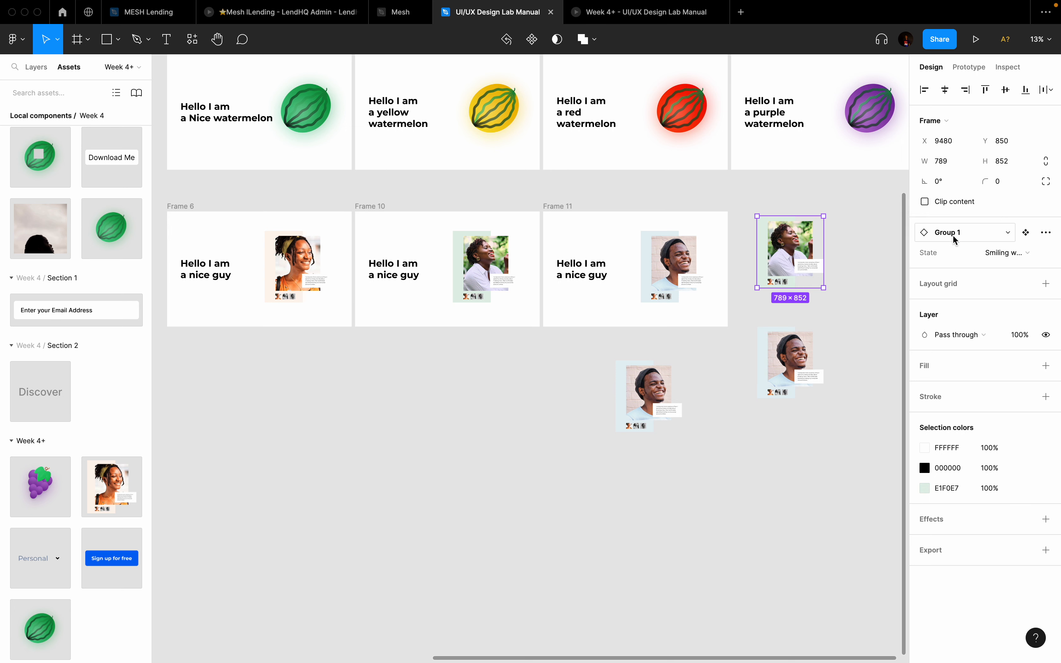
left_click(790, 362)
left_click(1008, 253)
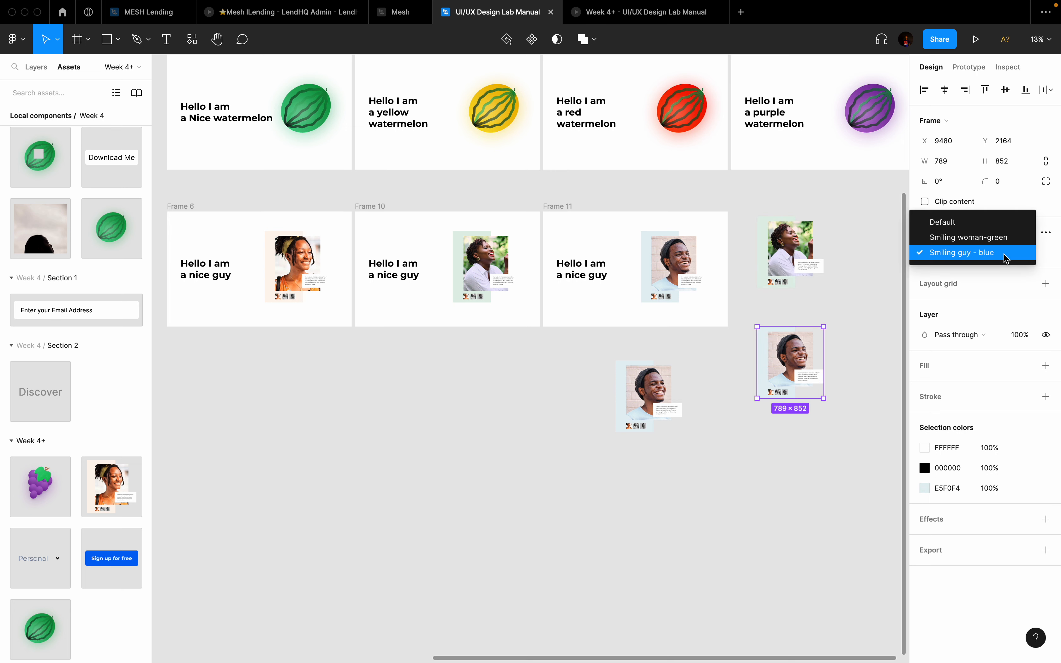
left_click(950, 228)
left_click(662, 399)
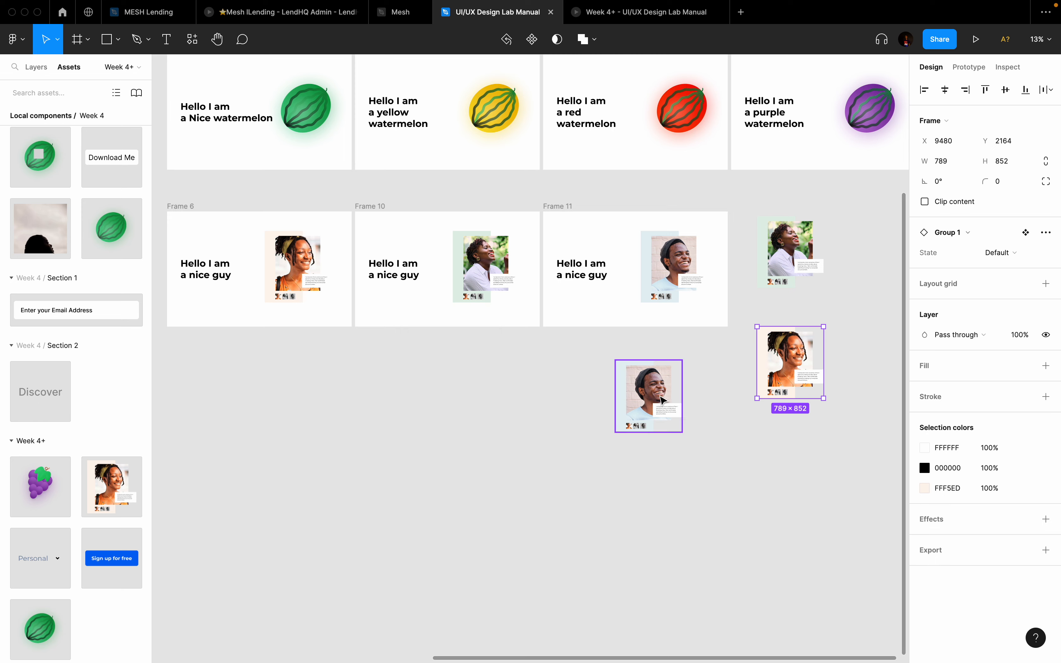
left_click(1001, 259)
left_click(956, 251)
Step: Delete the three test copies of the hero image
scroll(675, 451, "down", 3)
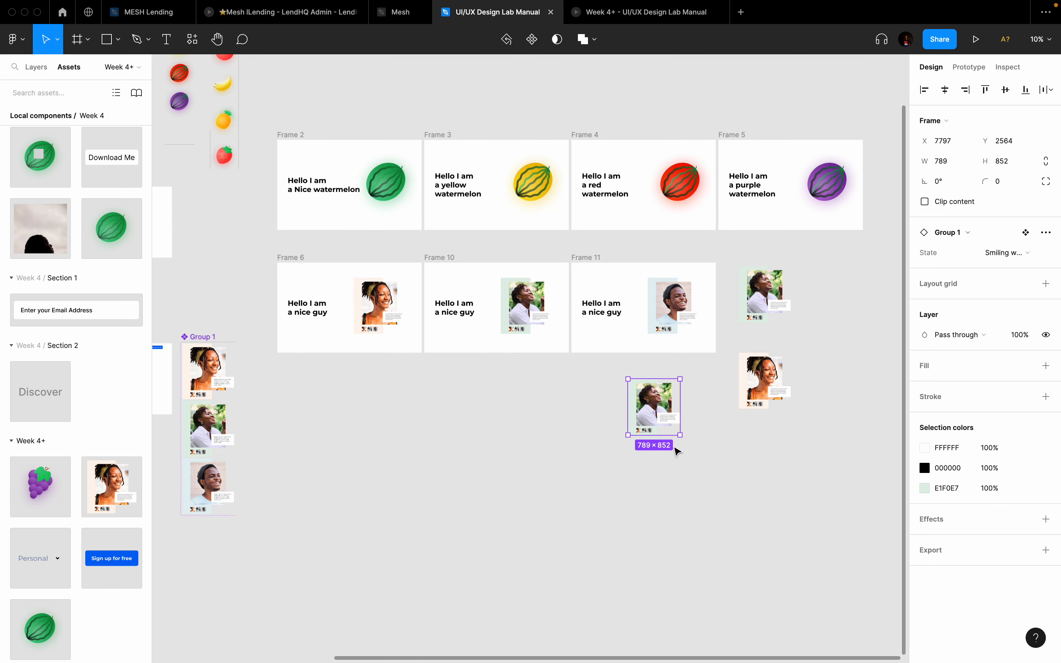
left_click(766, 381, "shift")
left_click(763, 292, "shift")
key("Delete")
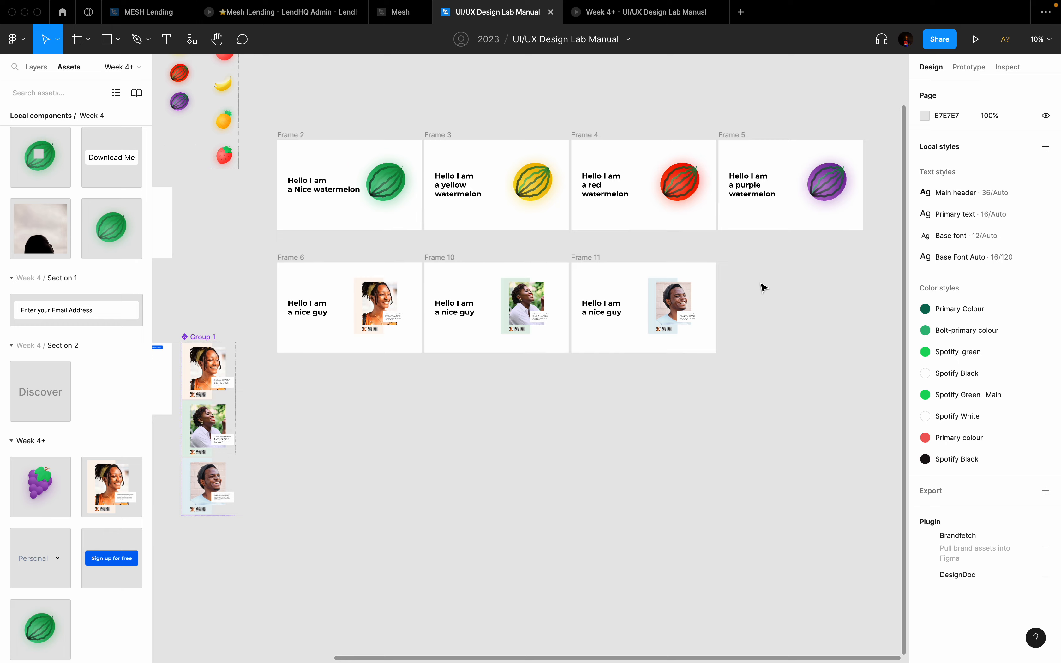
scroll(763, 287, "down", 2)
scroll(764, 288, "left", 3)
scroll(763, 287, "left", 4)
scroll(763, 288, "down", 1)
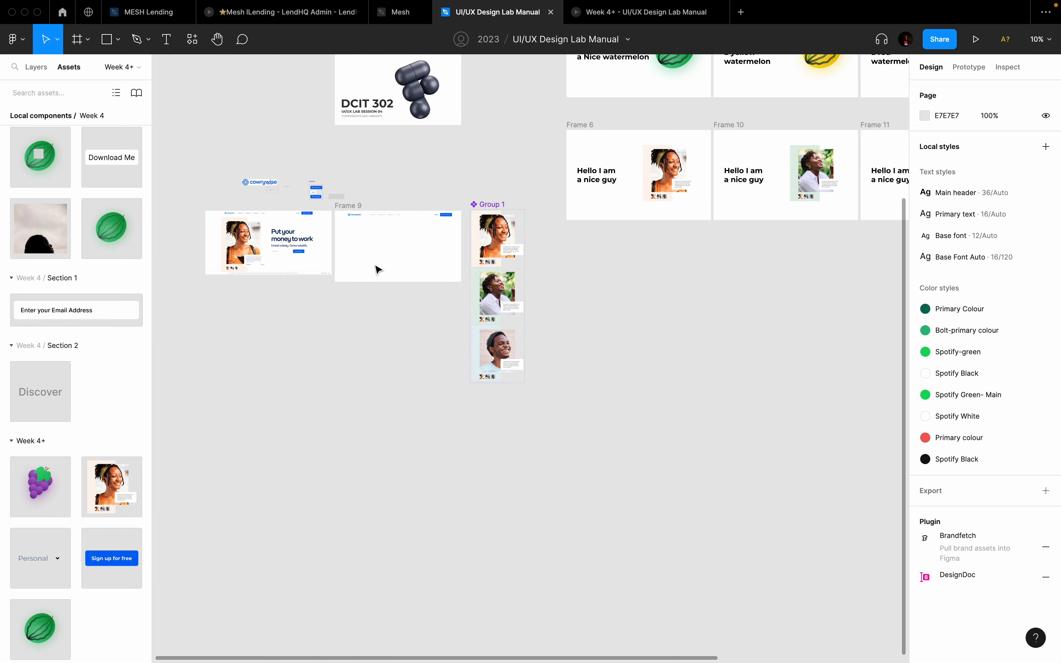
Step: Show layout grids and place the Default orange-woman card at Frame 9's upper left (X 150, Y 132)
scroll(377, 269, "up", 5)
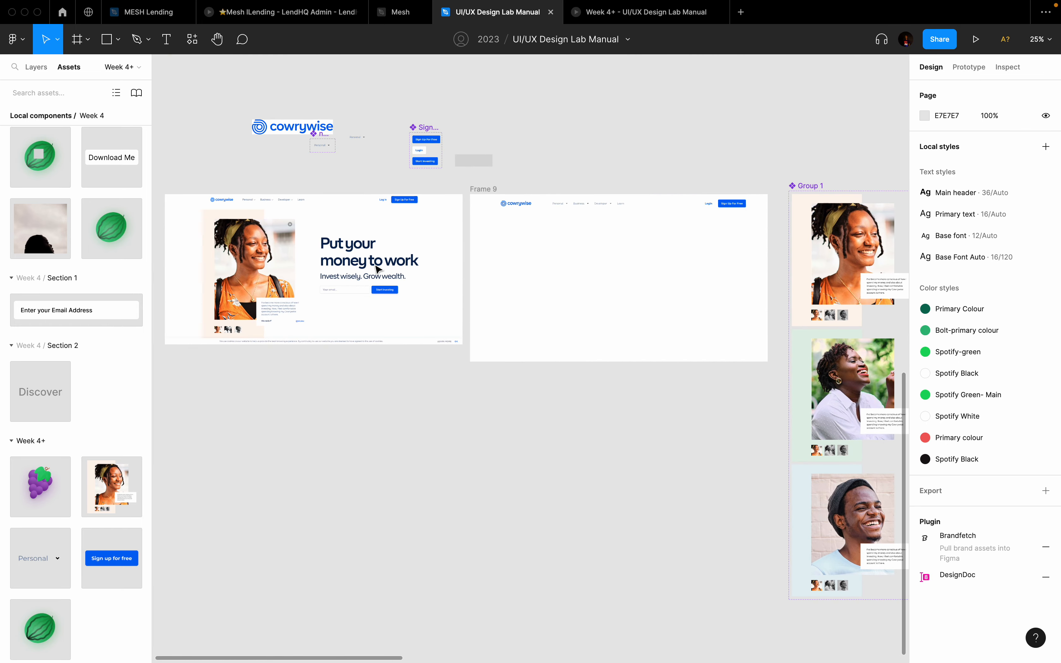
key("ctrl+g")
left_click(857, 259)
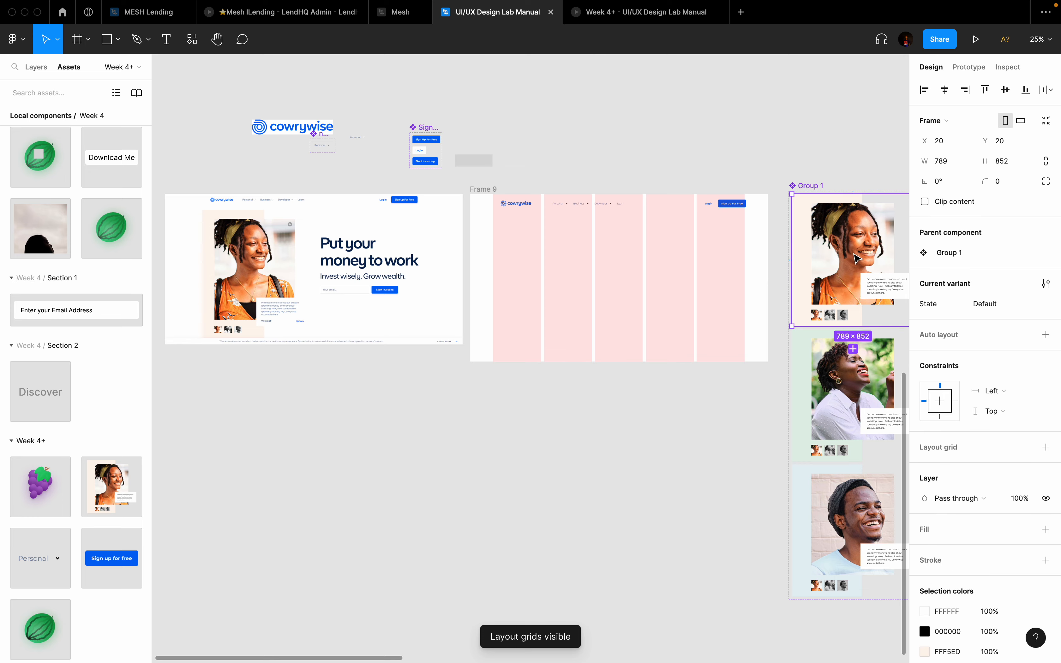
left_click_drag(857, 258, 551, 290)
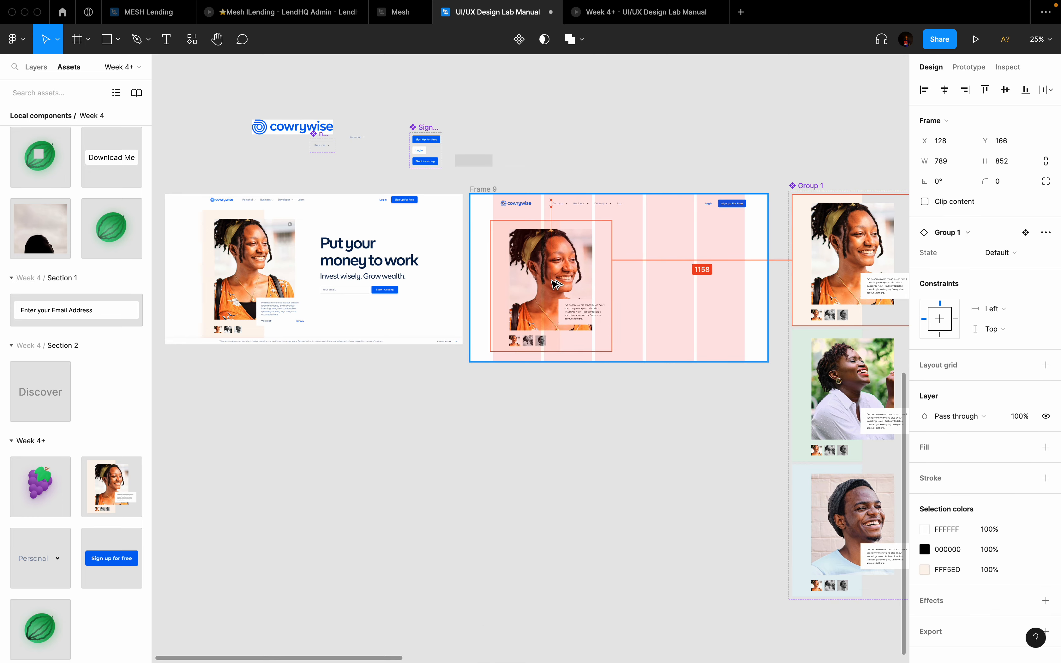
scroll(531, 268, "up", 4)
left_click_drag(517, 243, 526, 230)
scroll(525, 231, "down", 6)
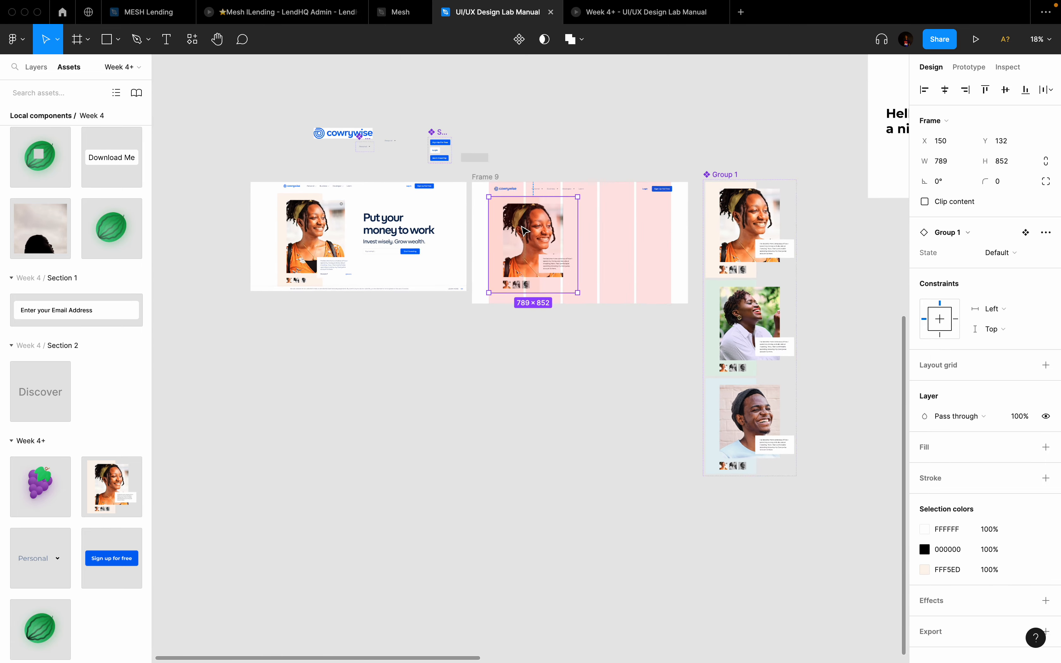
scroll(739, 379, "up", 5)
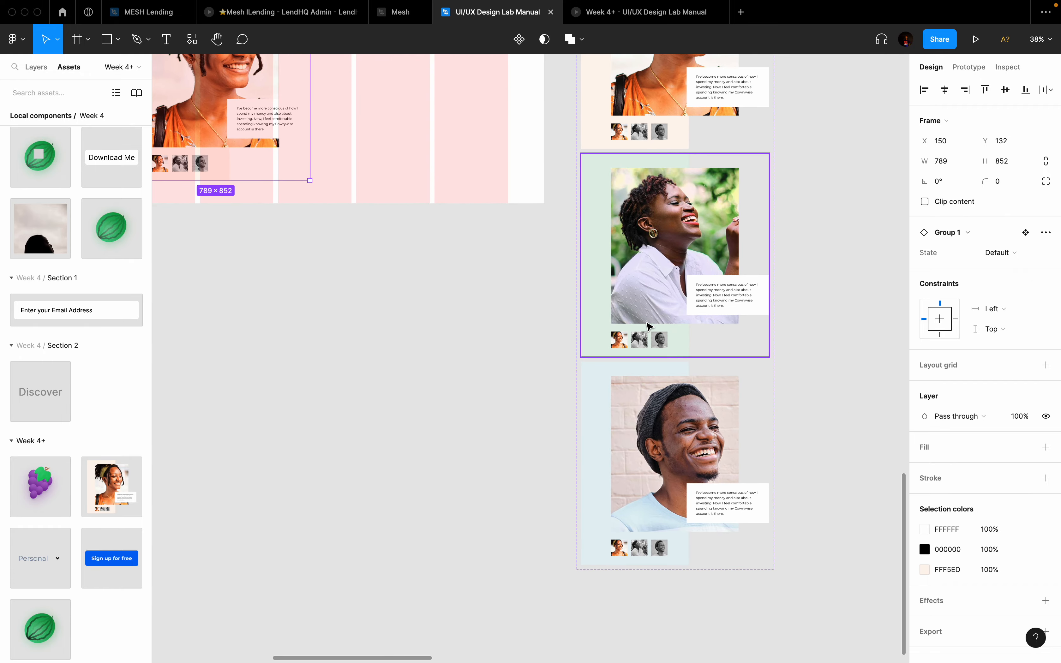
Step: Select the green card's colour and grey thumbnails to move the colour one into second place
scroll(600, 316, "up", 8)
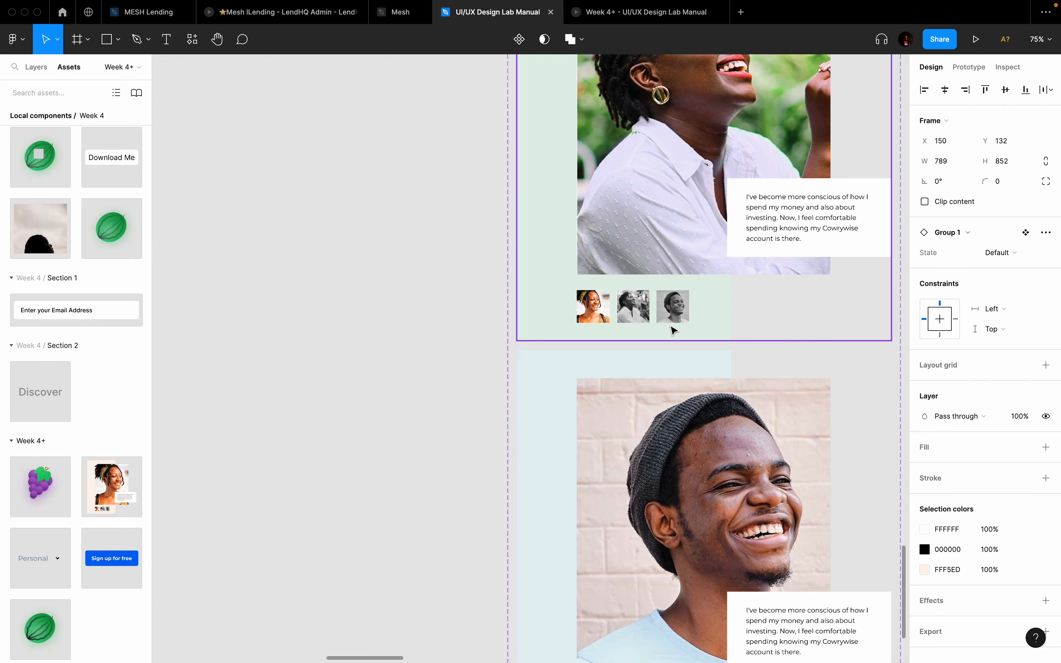
left_click(569, 304)
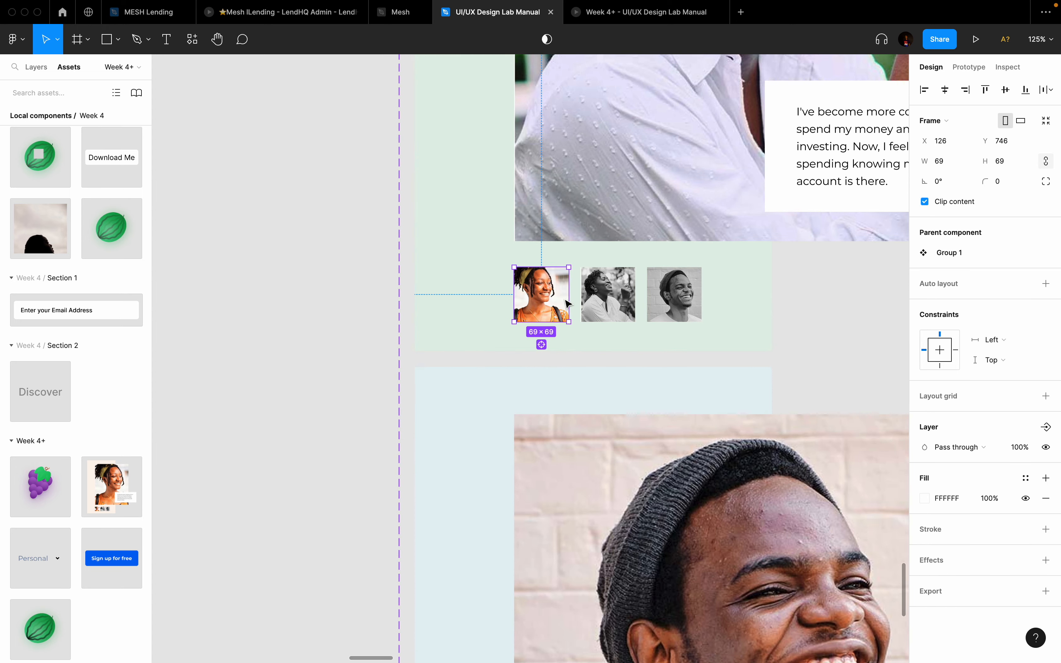
scroll(569, 303, "down", 3)
scroll(592, 303, "up", 3)
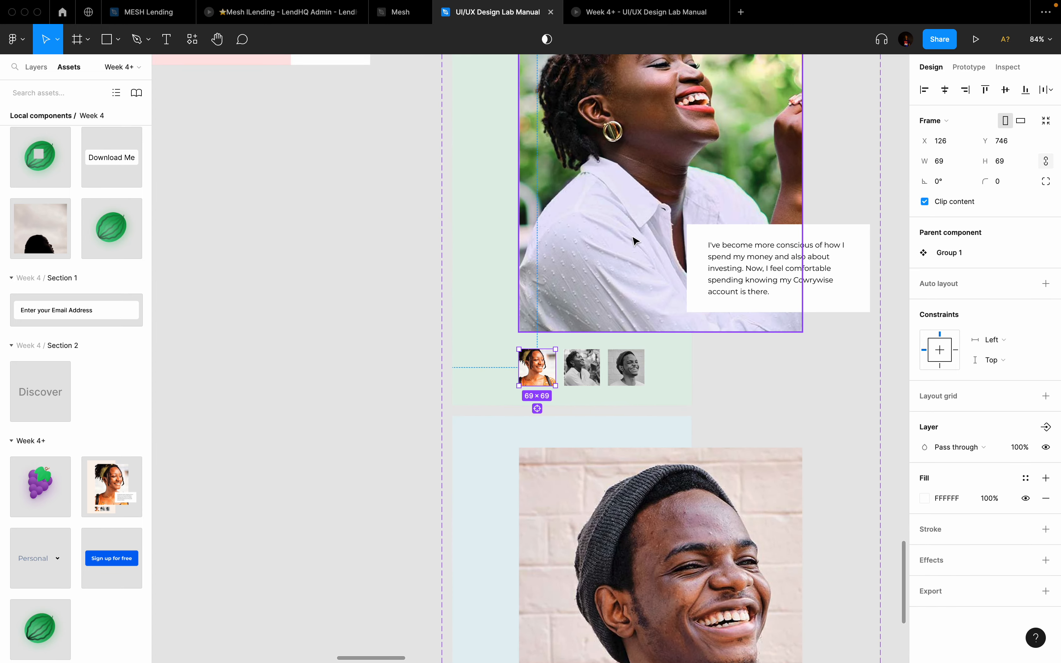
left_click(592, 374, "shift")
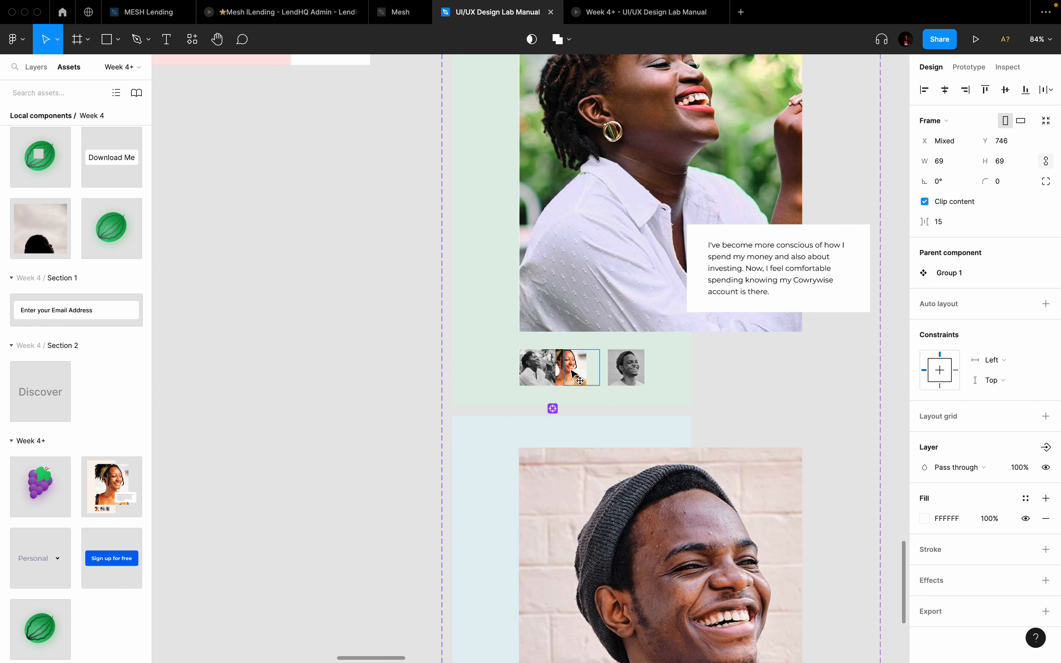
scroll(570, 376, "down", 5)
Step: Move the blue card's colour thumbnail to the end of its row
scroll(578, 374, "down", 3)
left_click(522, 370)
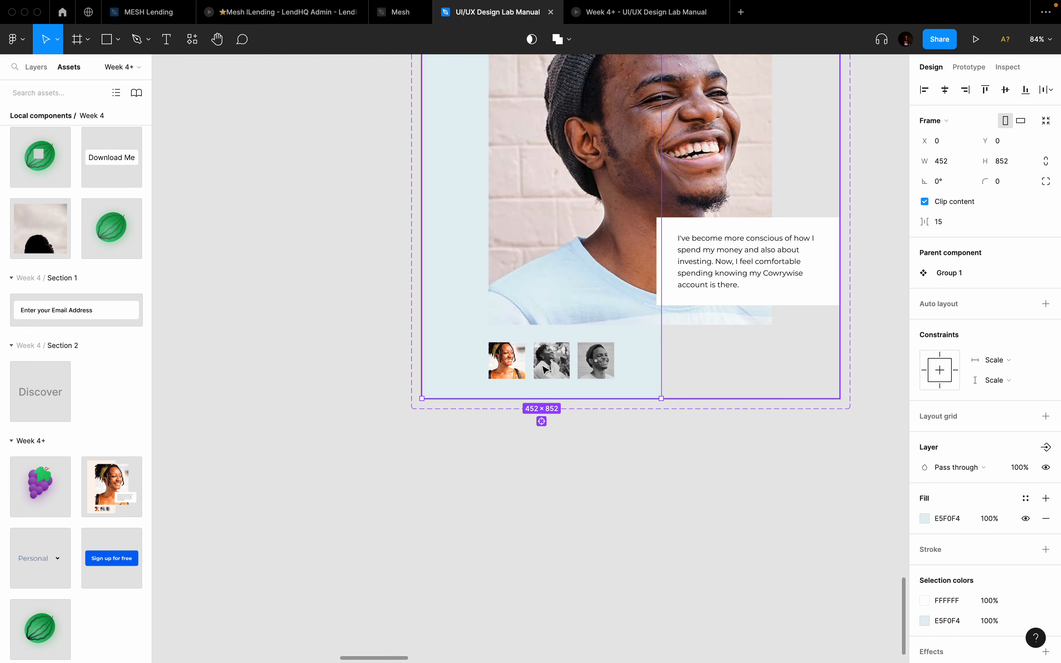
left_click_drag(509, 365, 602, 365)
scroll(651, 429, "down", 2)
scroll(650, 429, "down", 3)
left_click(650, 429)
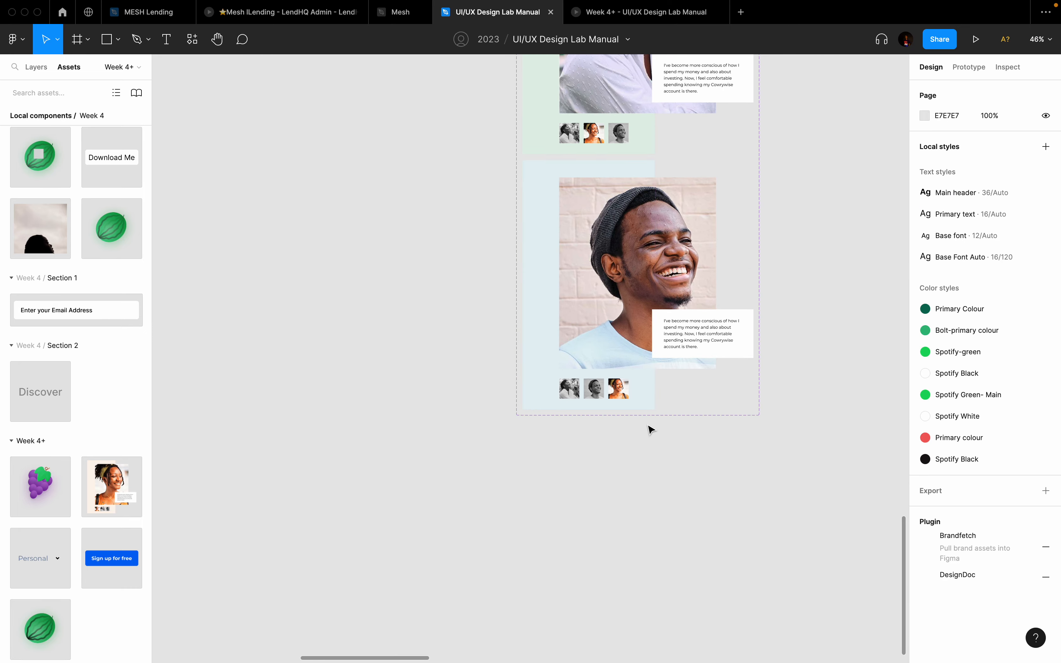
scroll(650, 429, "down", 4)
scroll(651, 429, "up", 3)
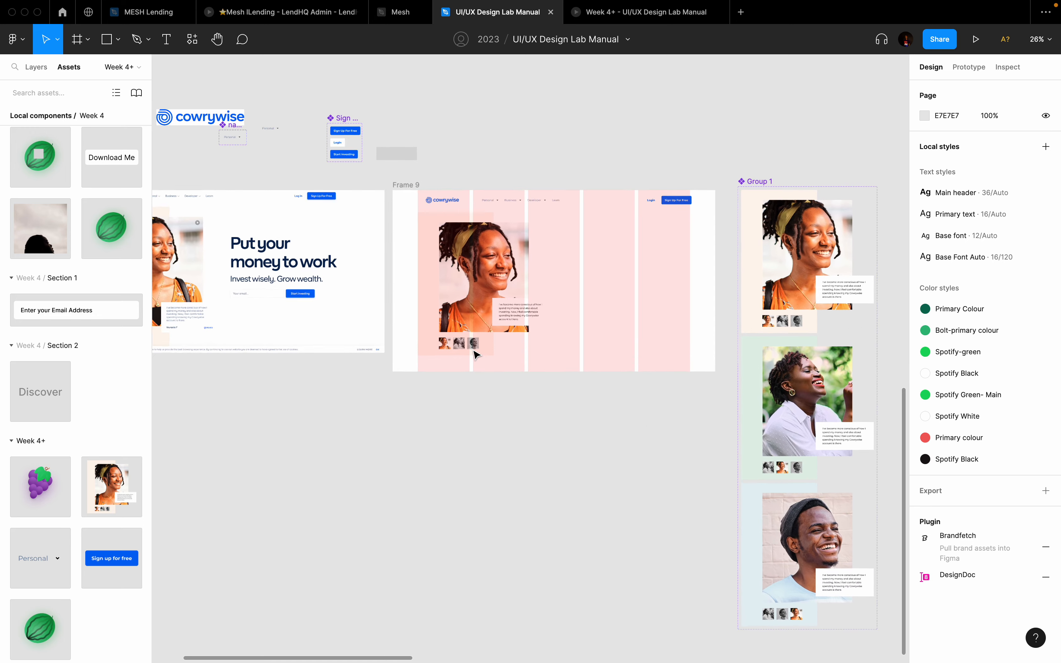
Step: Hide Frame 9's layout grid columns with Ctrl+G
left_click(474, 291)
scroll(474, 291, "down", 4)
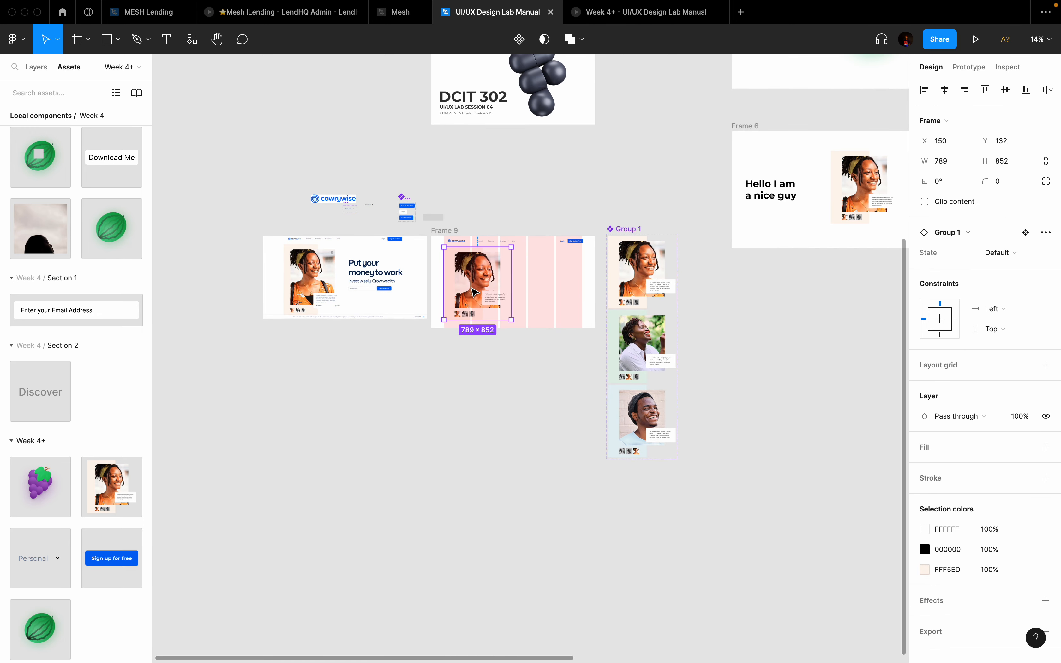
key("ctrl+g")
scroll(519, 283, "up", 5)
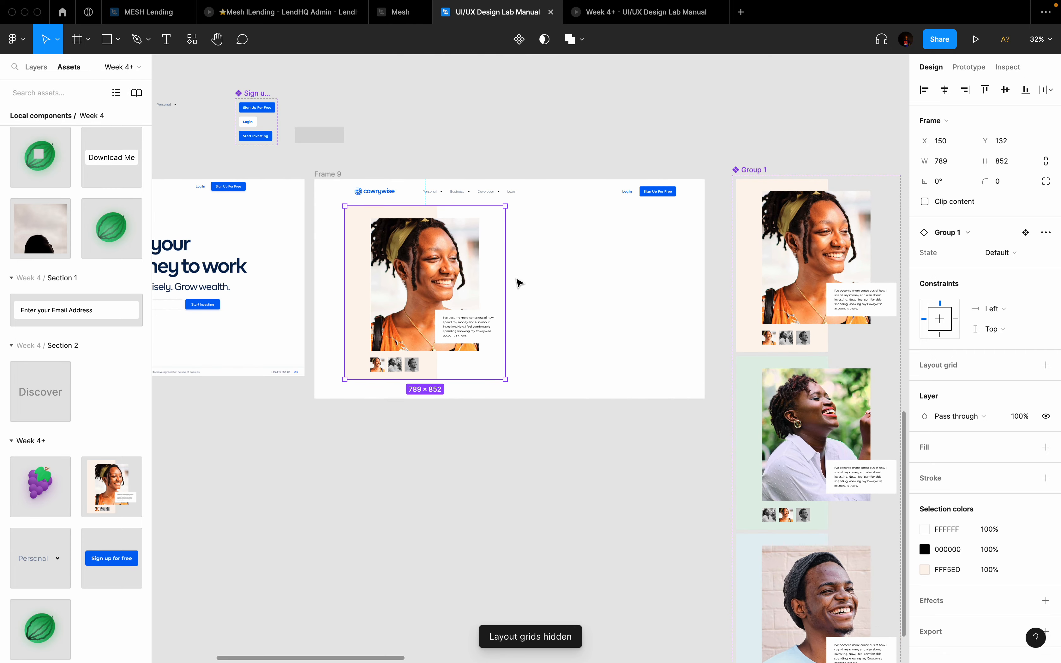
scroll(552, 267, "left", 5)
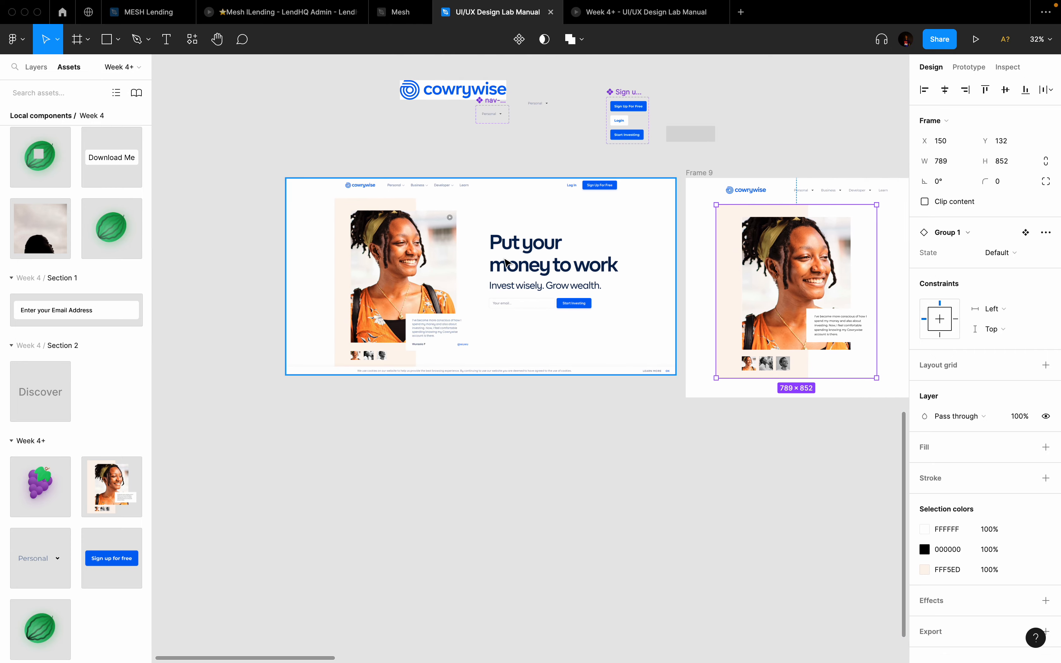
scroll(557, 261, "up", 4)
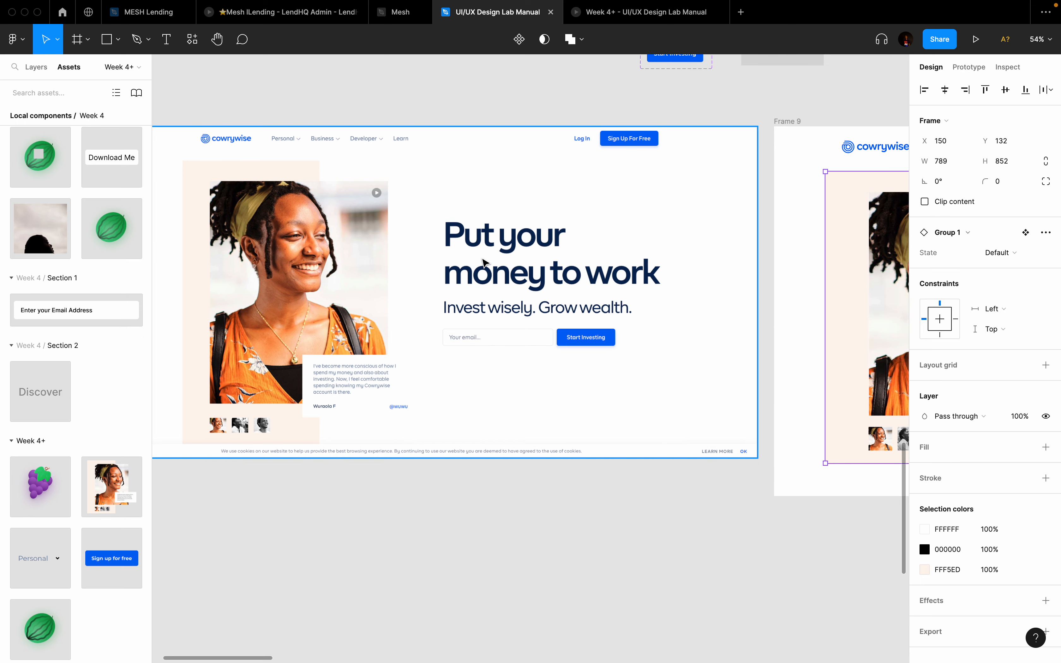
scroll(483, 262, "right", 8)
Step: Add a text layer in Frame 9 reading 'Put Your' / 'money to work' on two lines
key("t")
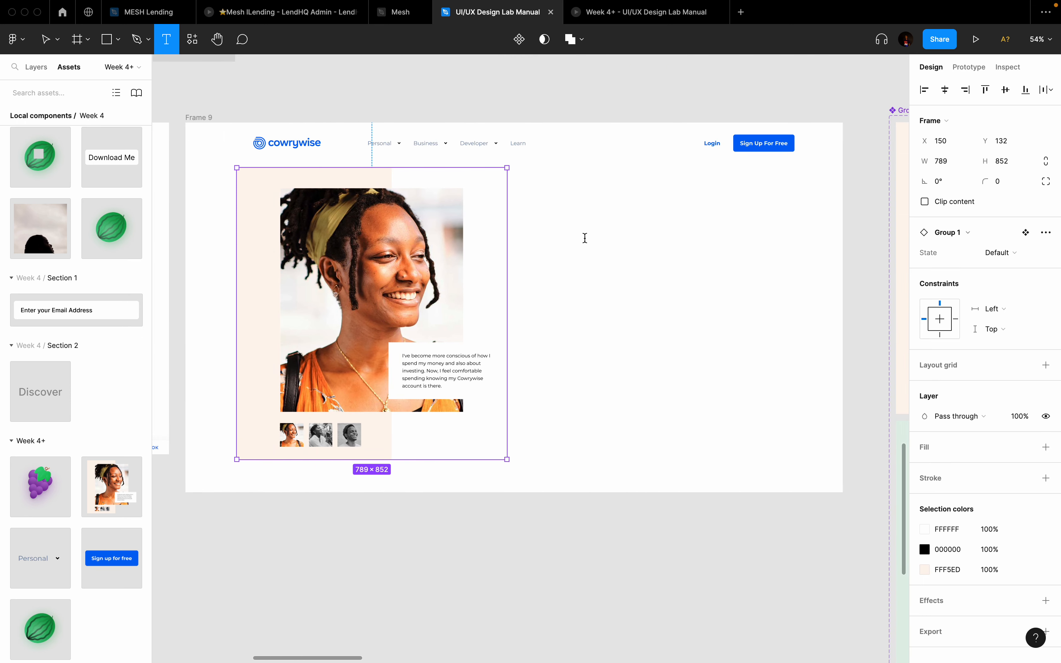
left_click(585, 239)
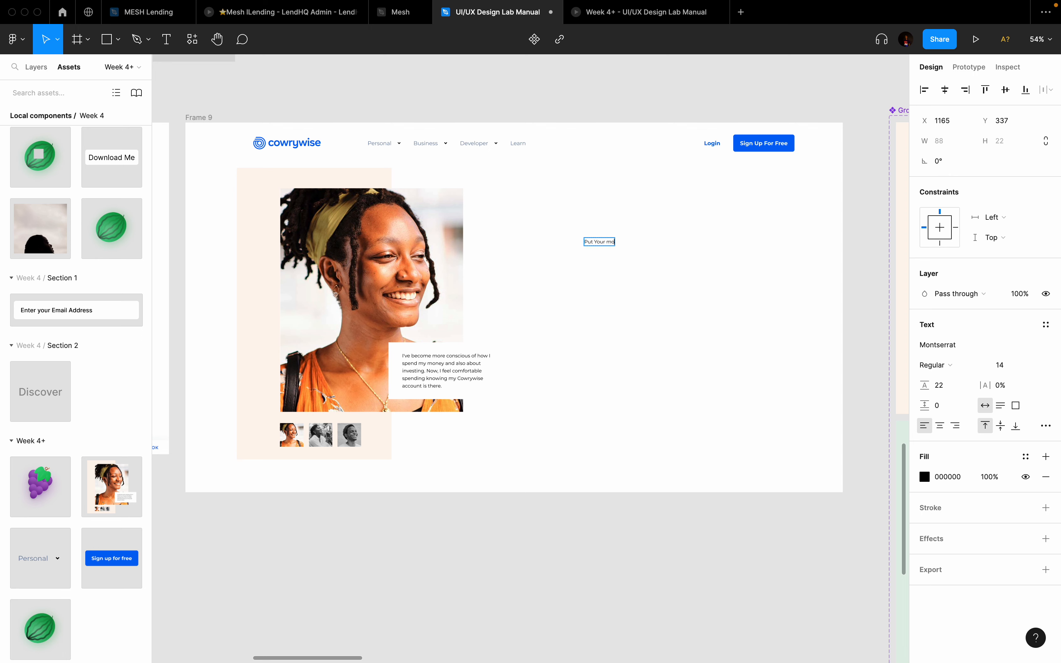
scroll(585, 239, "left", 8)
scroll(585, 238, "right", 6)
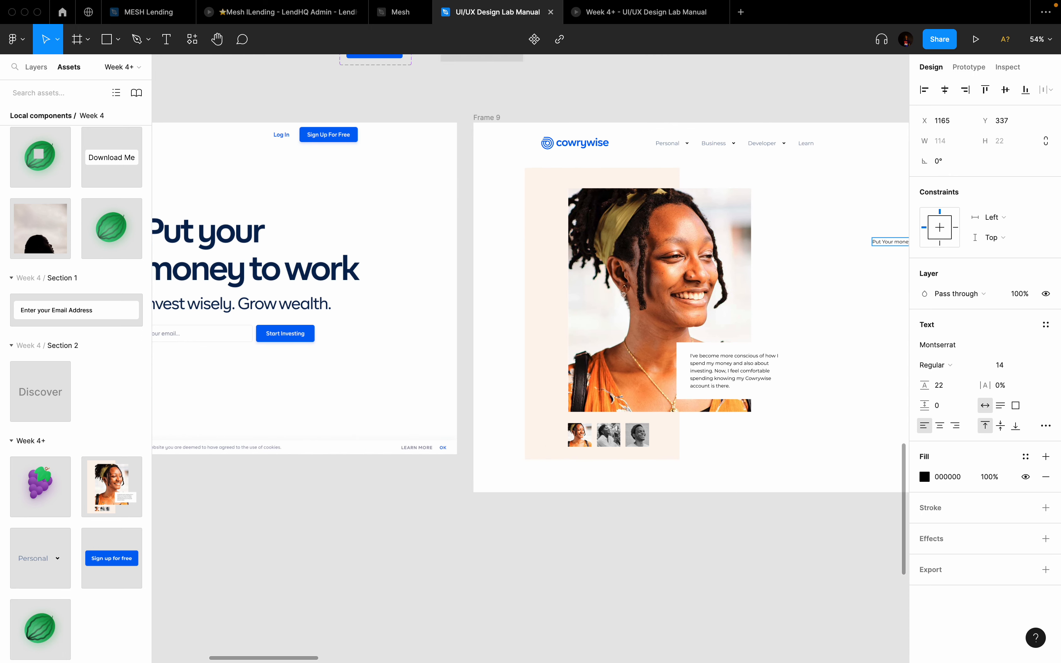
scroll(514, 281, "right", 2)
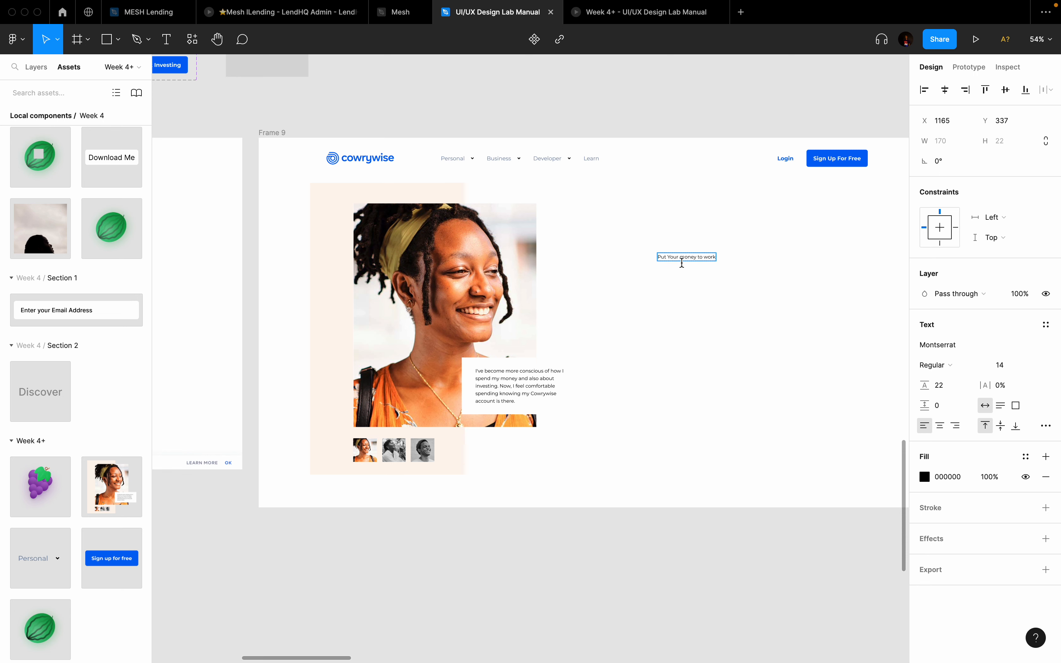
key("Return")
left_click(717, 355)
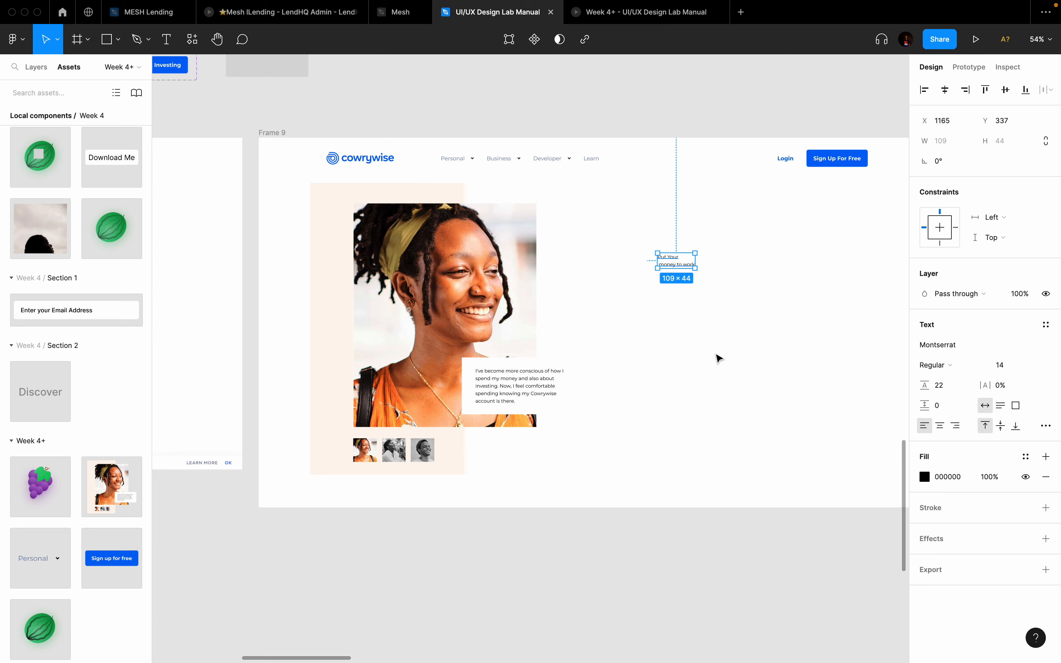
Step: Scale the heading up about ten times and move it beside the woman's photo
key("k")
left_click_drag(691, 268, 819, 402)
scroll(818, 402, "down", 5)
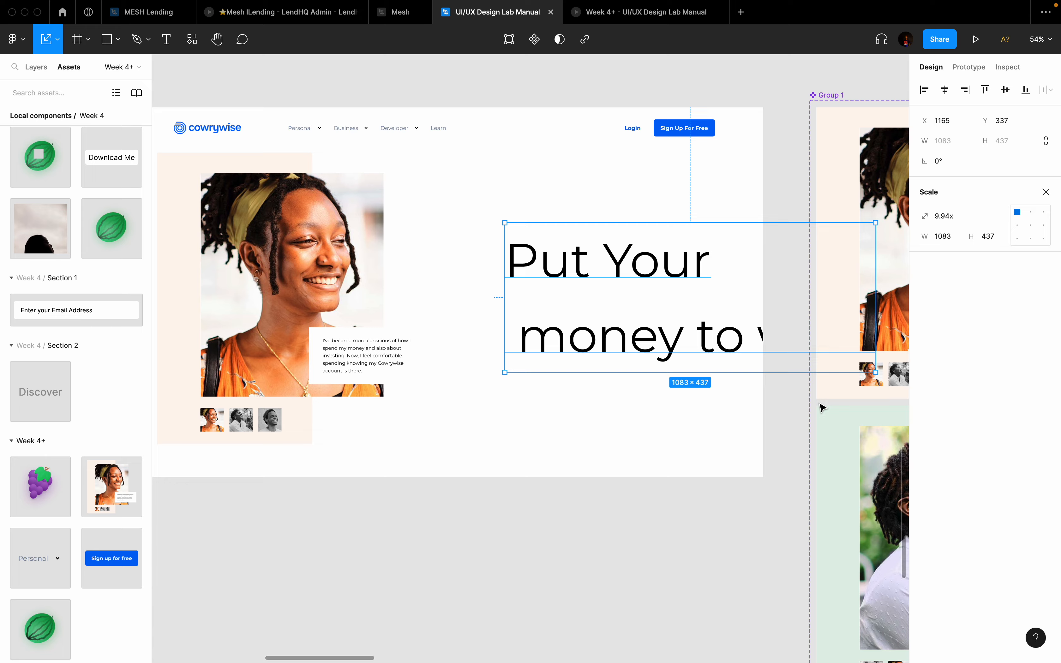
left_click_drag(643, 302, 592, 293)
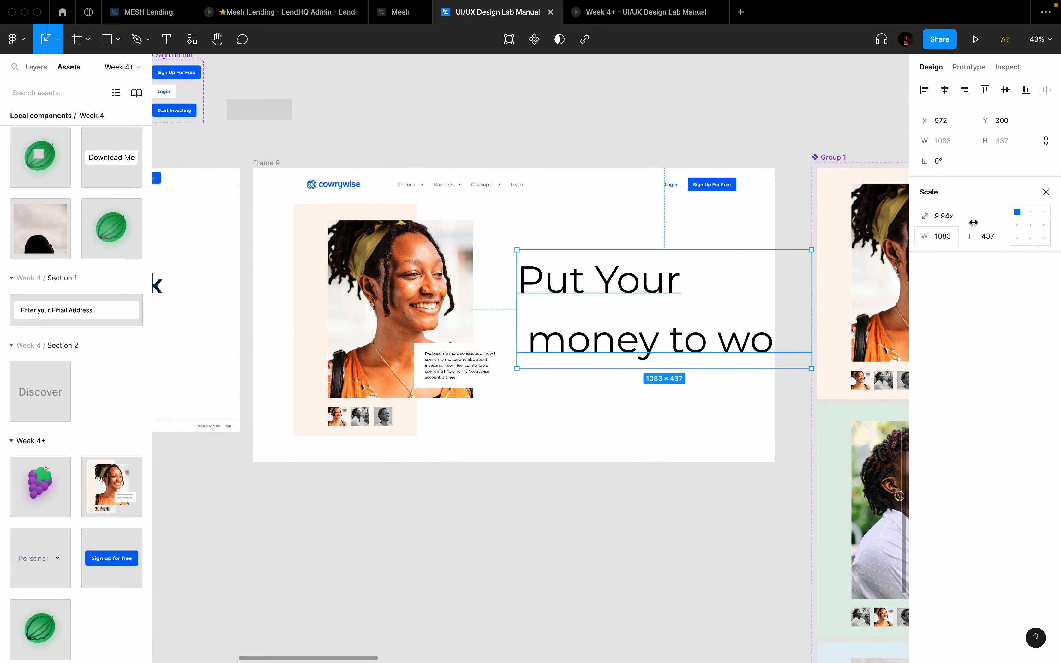
left_click(1017, 225)
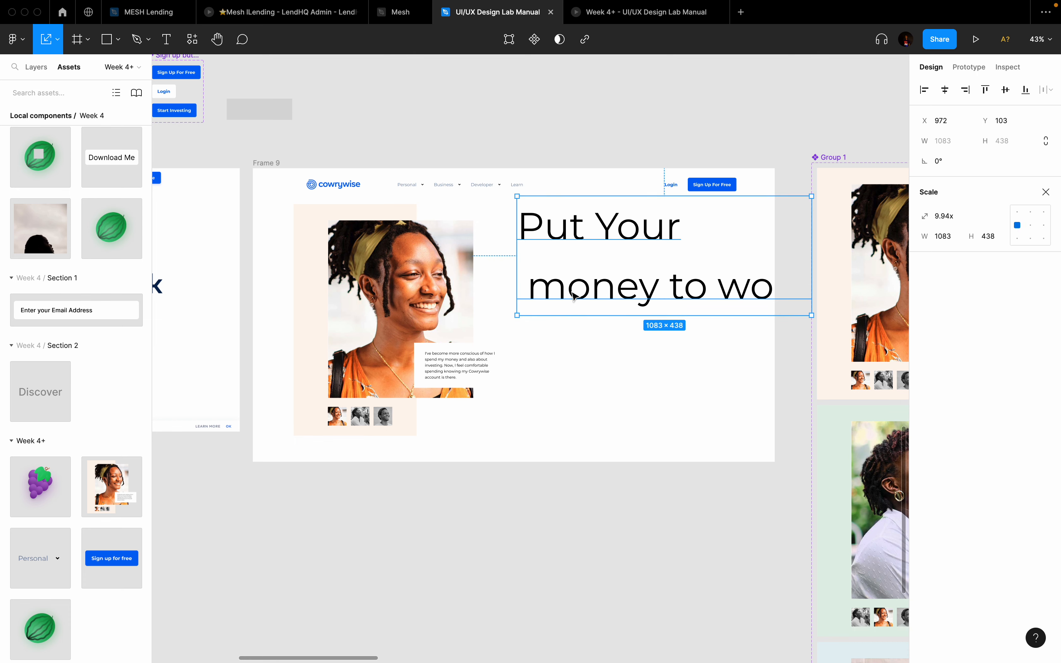
double_click(550, 342)
left_click(528, 337)
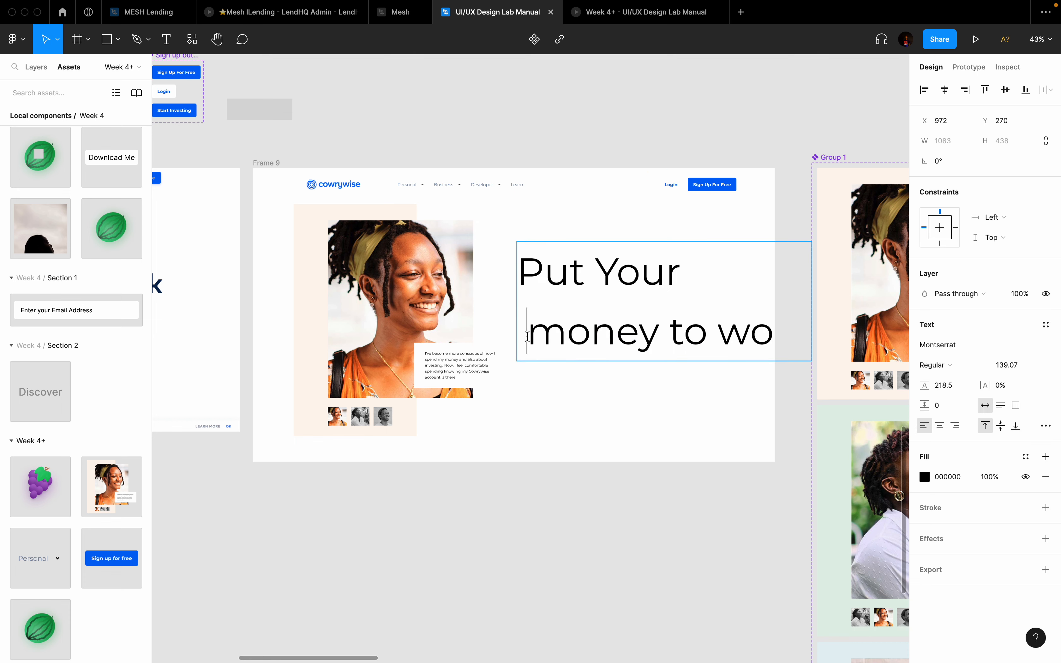
Step: Delete the stray space before 'money' and change the heading font to Poppins
key("BackSpace")
key("Escape")
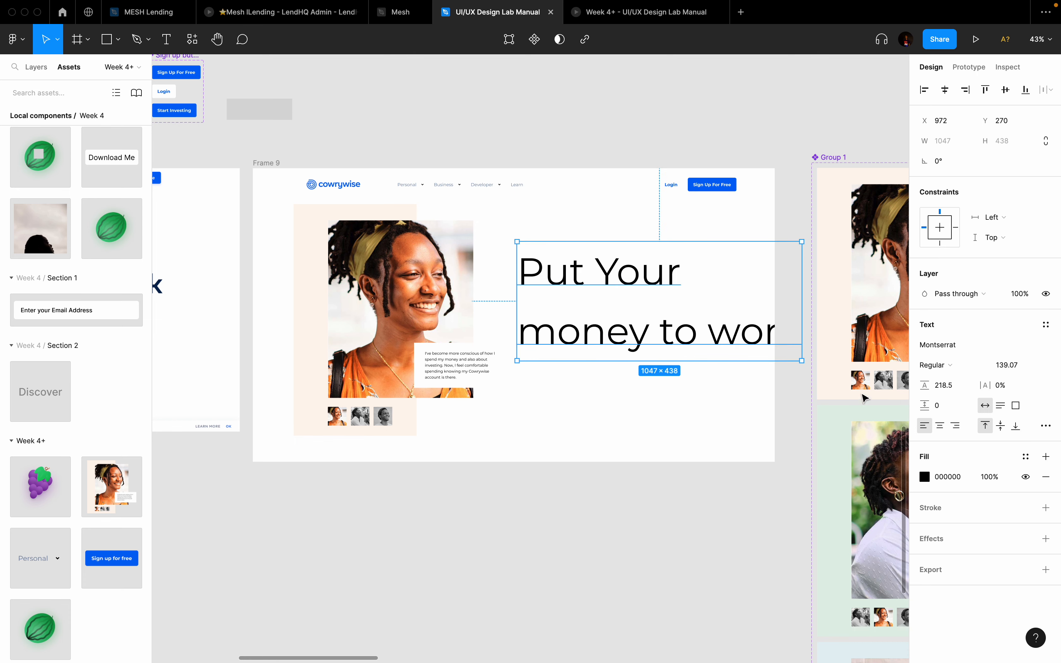
left_click(963, 346)
type("ppins")
key("Return")
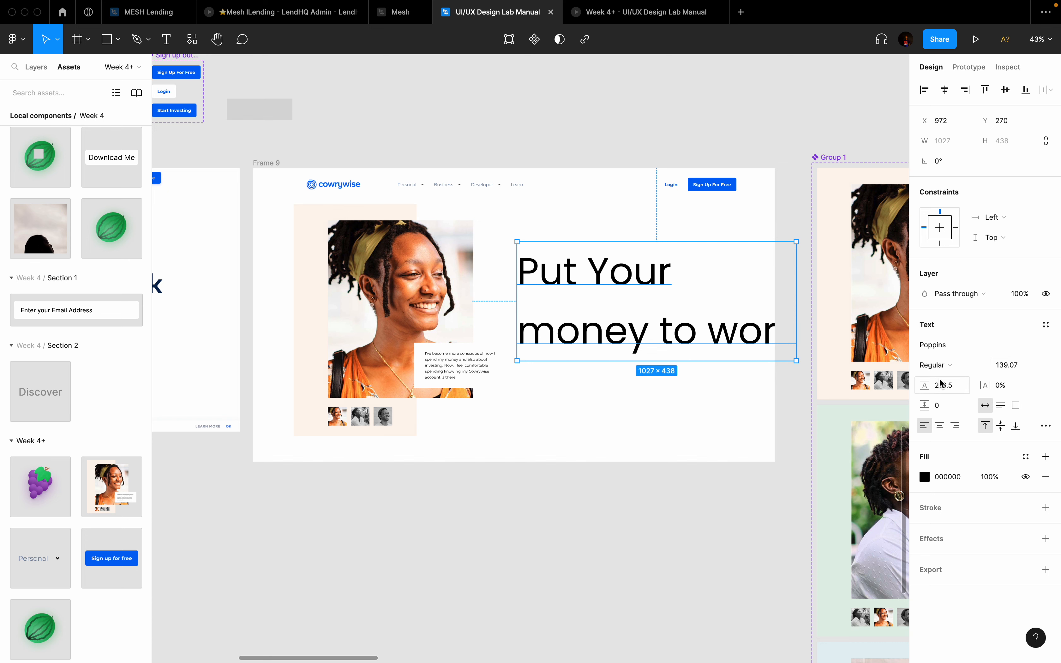
Step: Set the heading weight to SemiBold after trying ExtraBold and Bold
left_click(947, 365)
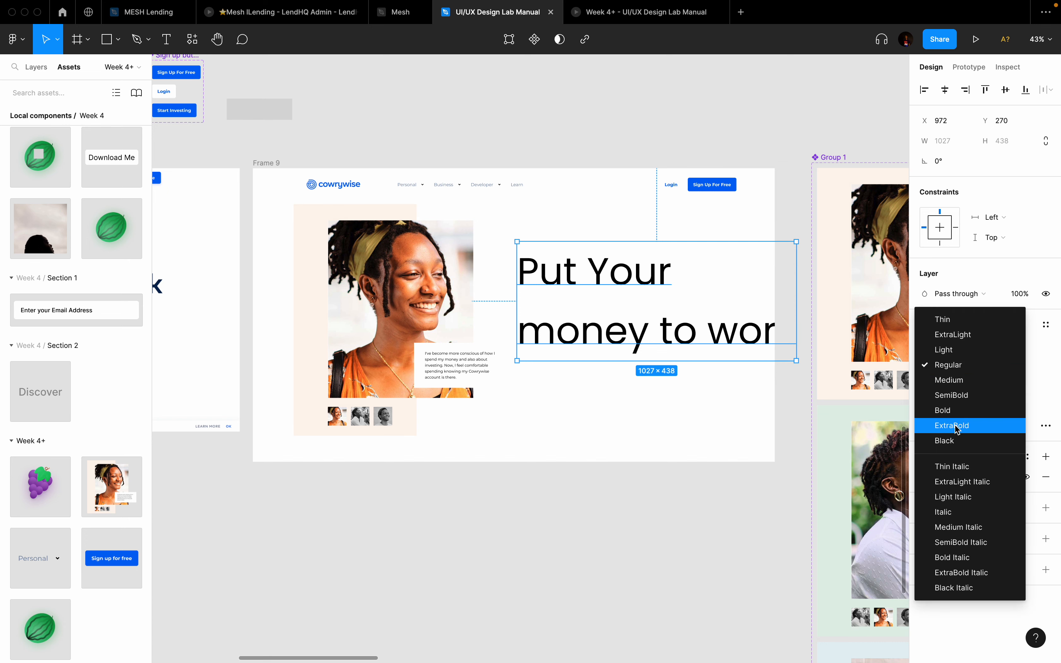
left_click(956, 425)
left_click(955, 369)
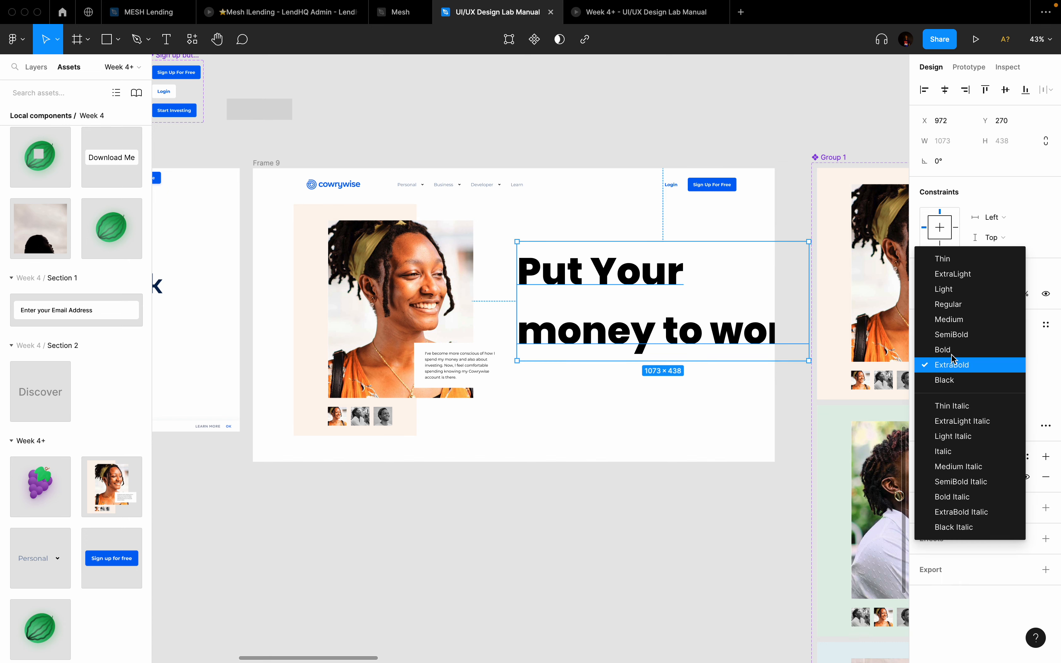
left_click(951, 351)
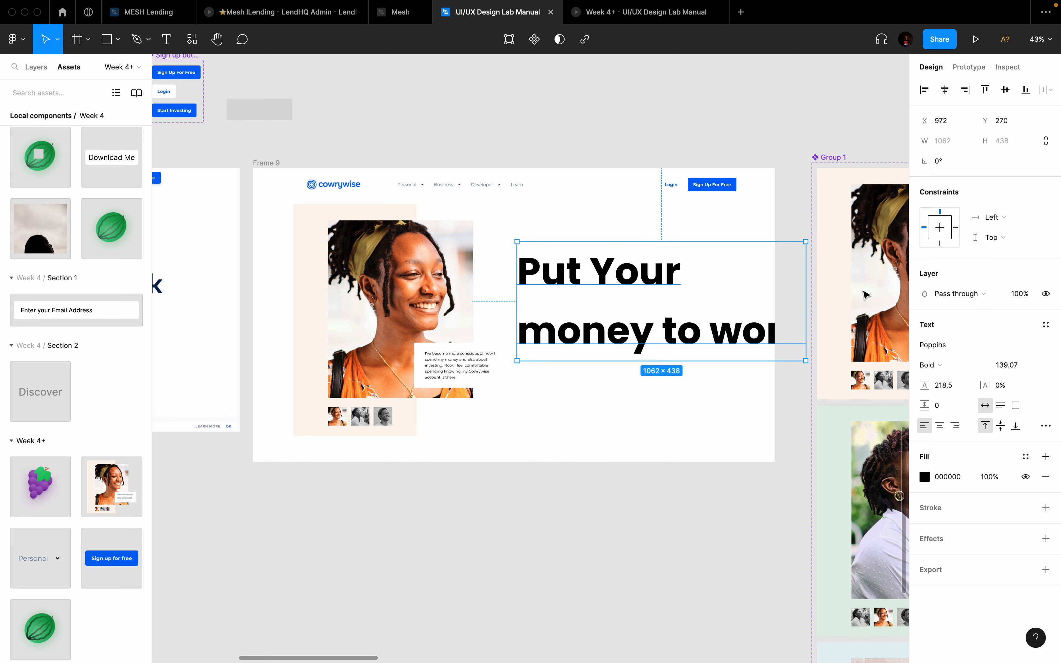
left_click(930, 366)
left_click(946, 354)
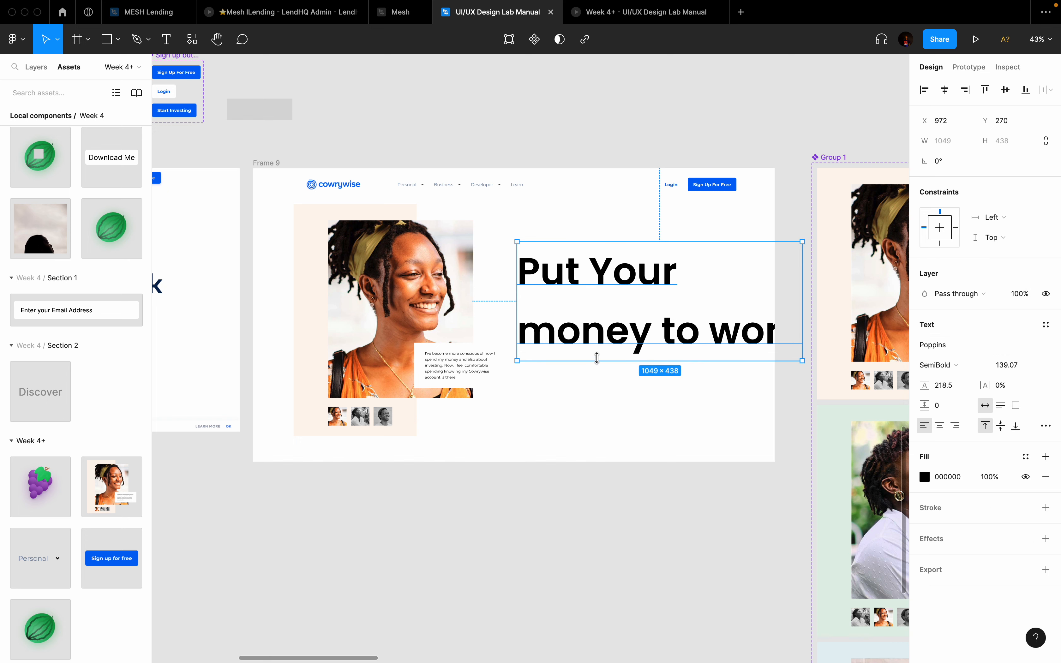
Step: Scale the heading down to about 105.8 and set its line height to 116.3
key("k")
left_click_drag(803, 301, 732, 302)
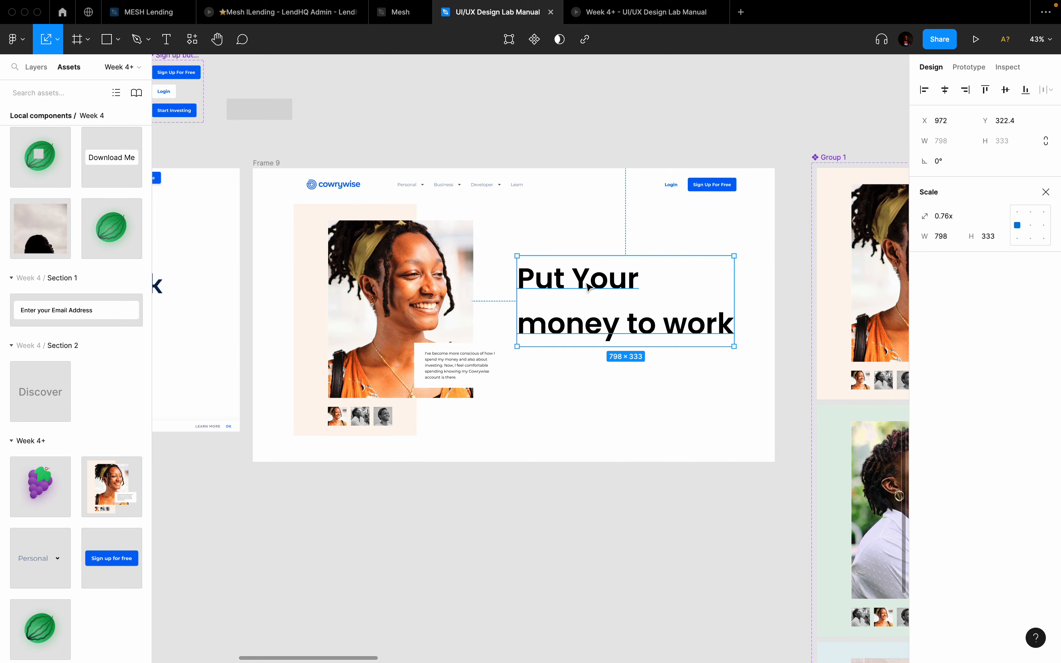
left_click_drag(586, 286, 577, 280)
scroll(689, 302, "down", 3)
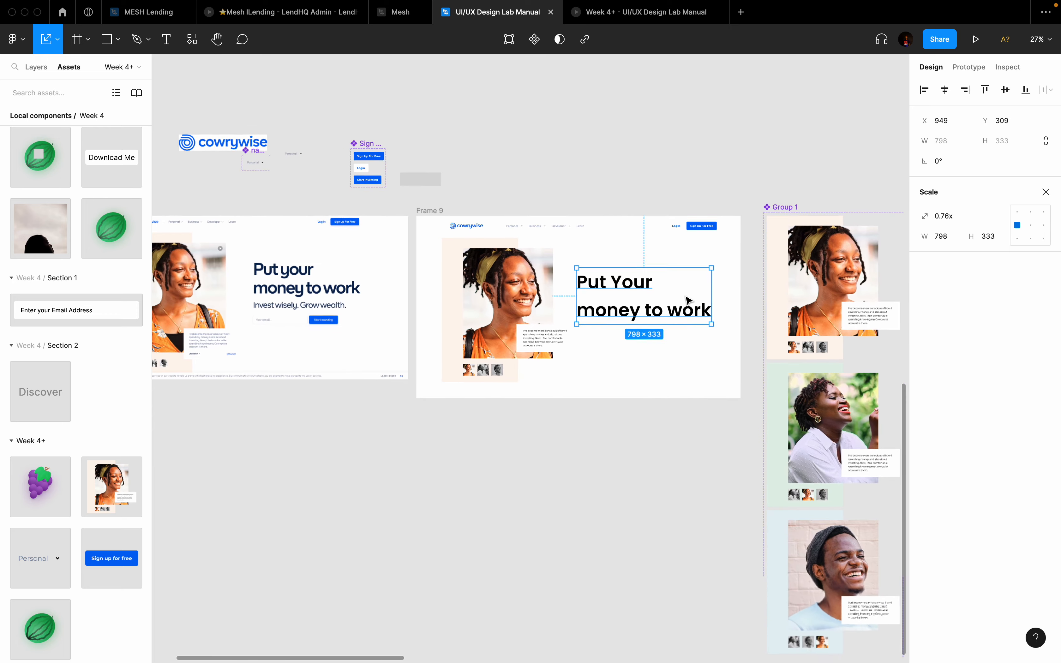
scroll(684, 297, "up", 3)
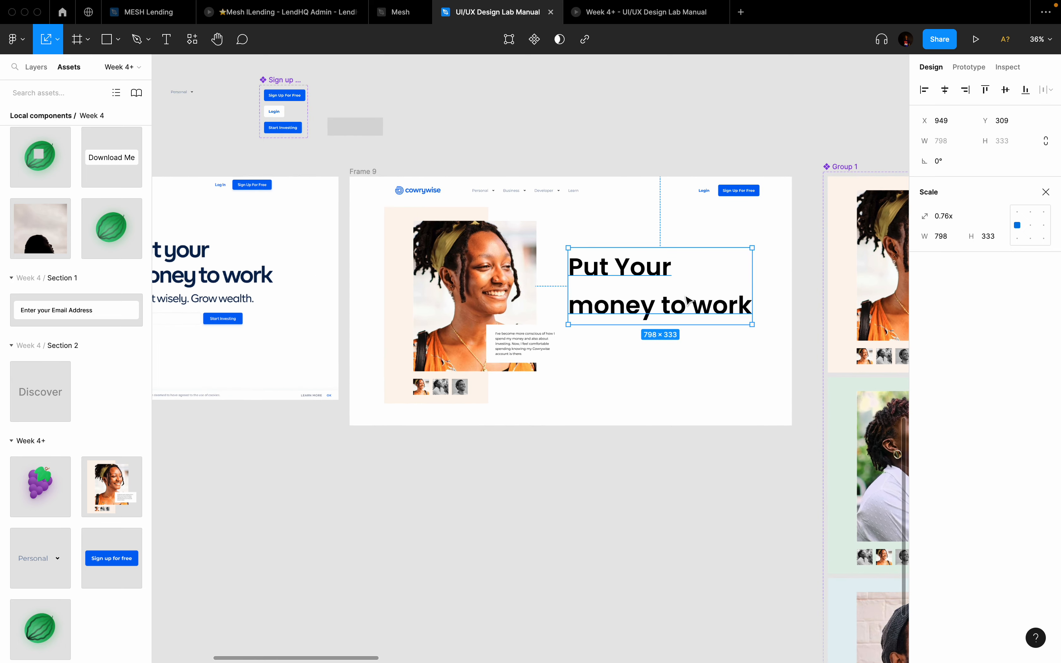
key("v")
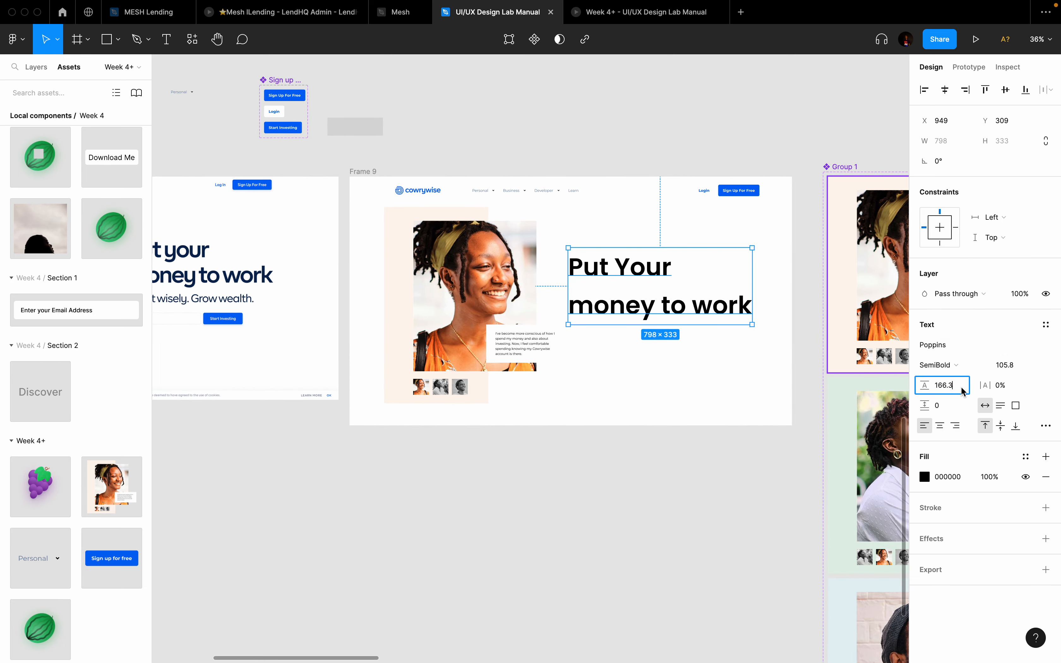
key("shift+Down")
key("shift+Down")
key("shift+Down")
key("shift+Down")
key("shift+Down")
key("shift+Down")
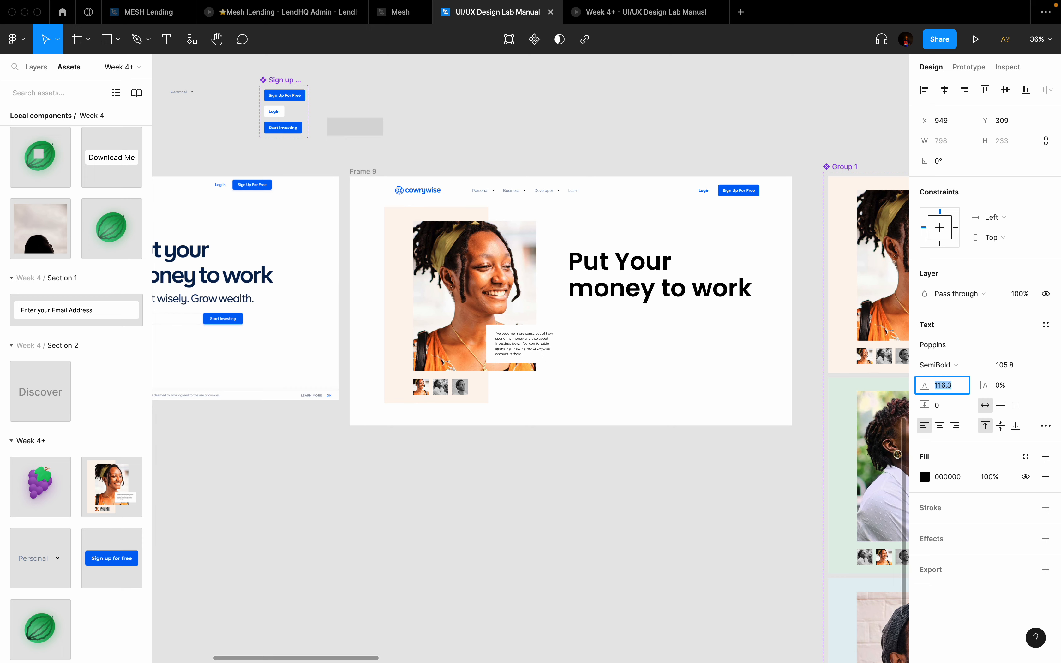
key("shift+Up")
Step: Fill the Frame 9 heading with navy #082552, sampled by eyedropper from the reference heading
scroll(355, 309, "left", 5)
scroll(239, 244, "up", 10)
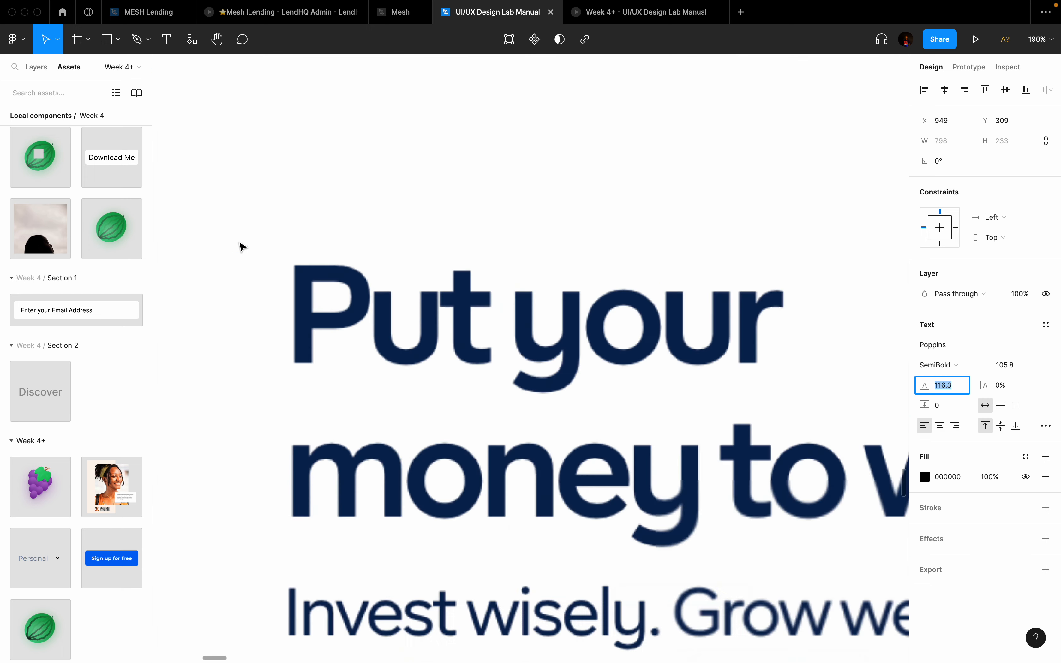
scroll(241, 247, "down", 4)
left_click(924, 477)
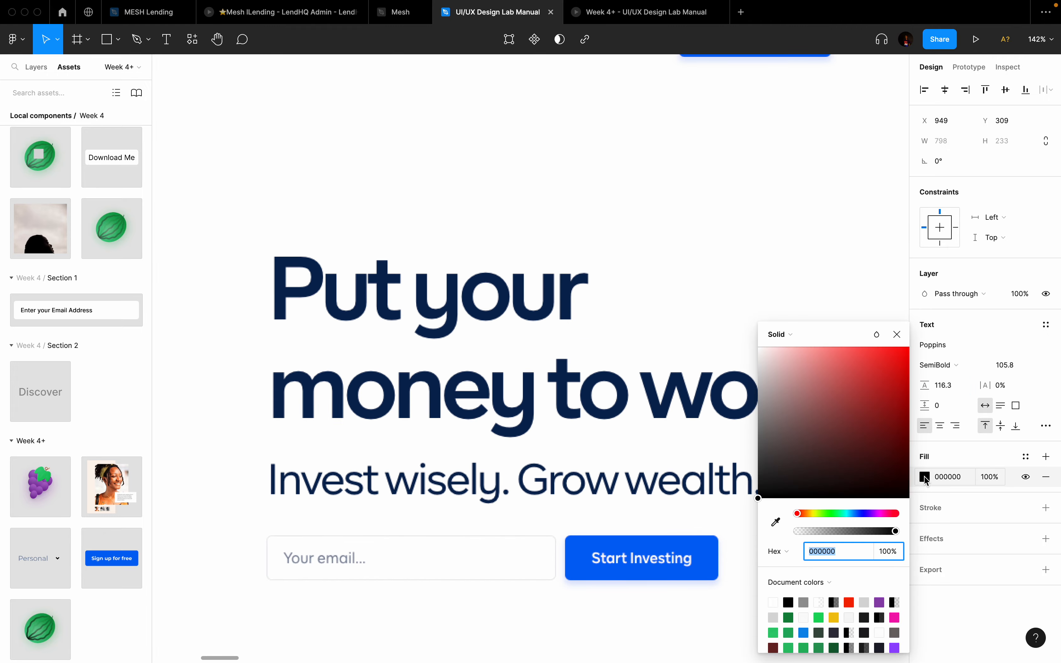
left_click(777, 524)
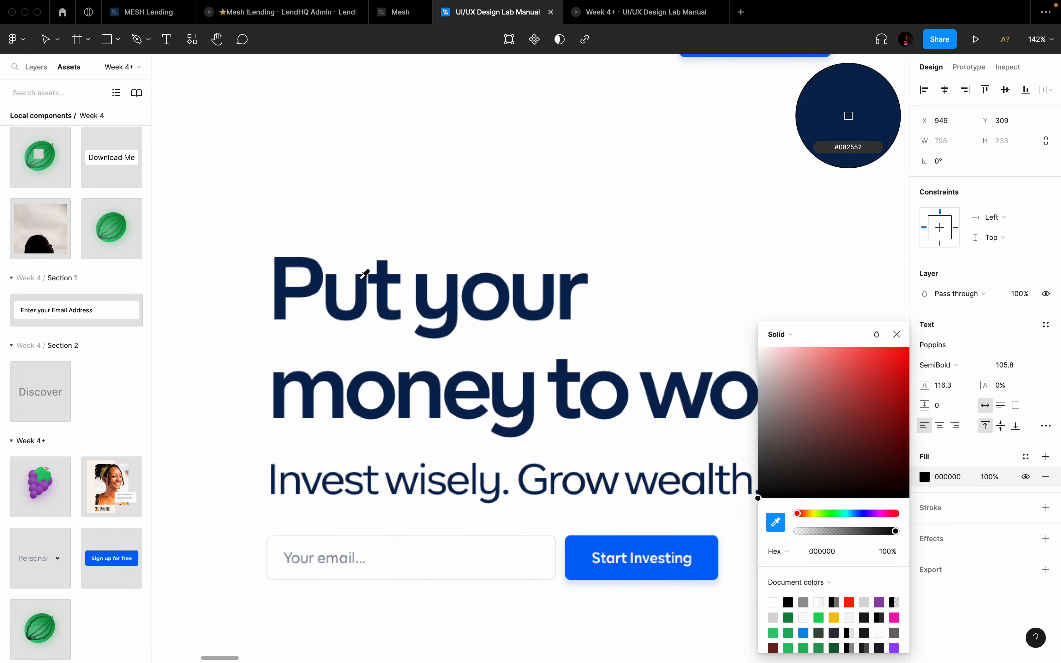
left_click(389, 275)
scroll(388, 277, "down", 5)
scroll(383, 284, "up", 4)
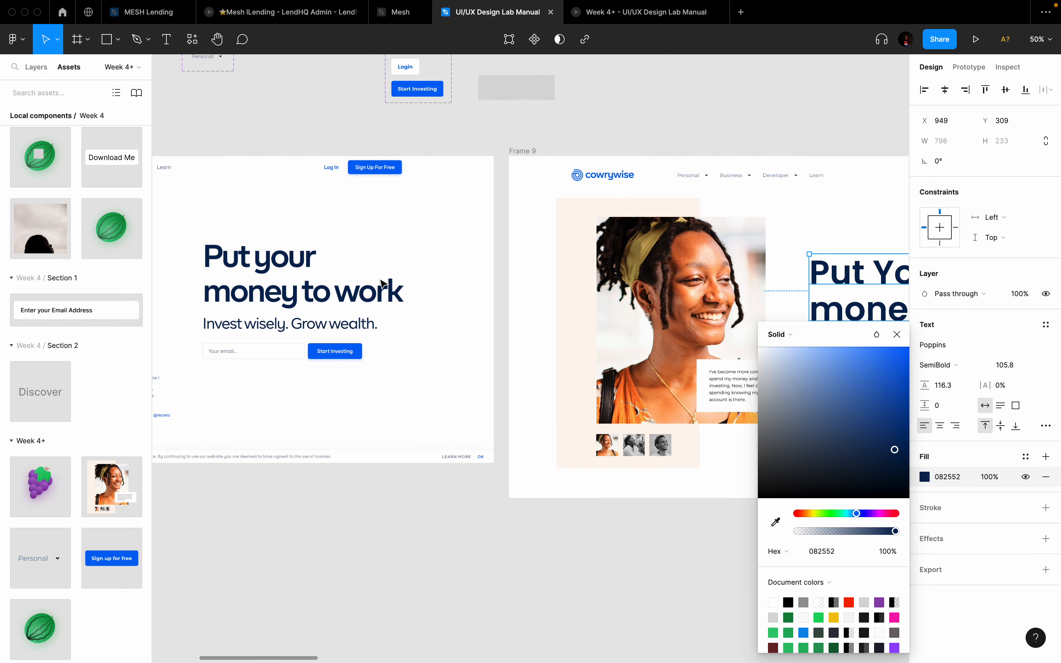
scroll(383, 284, "left", 10)
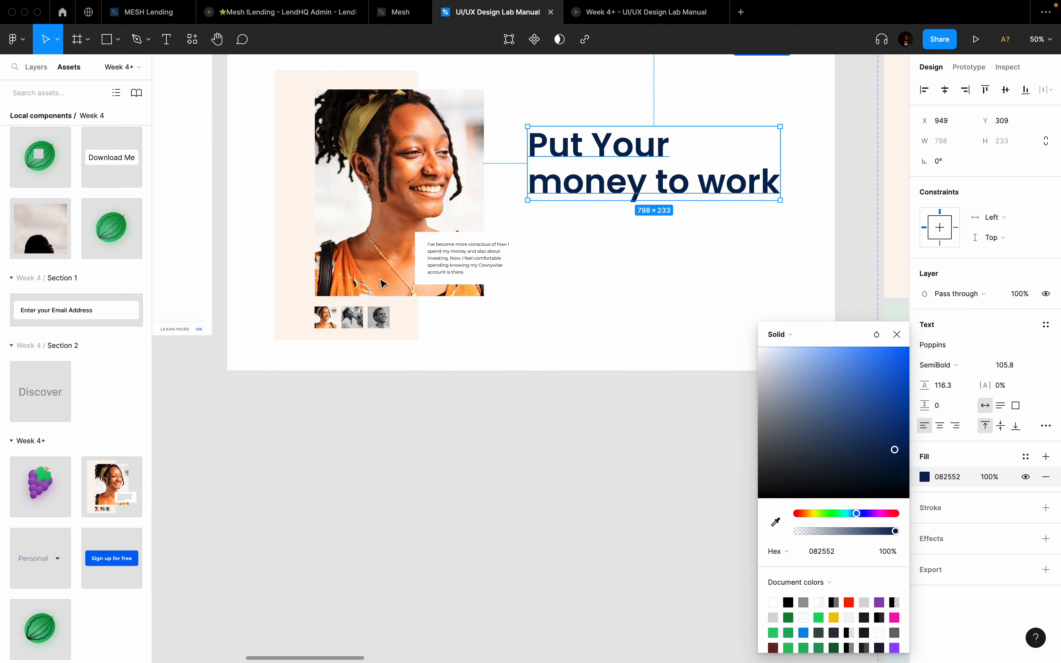
scroll(383, 284, "left", 1)
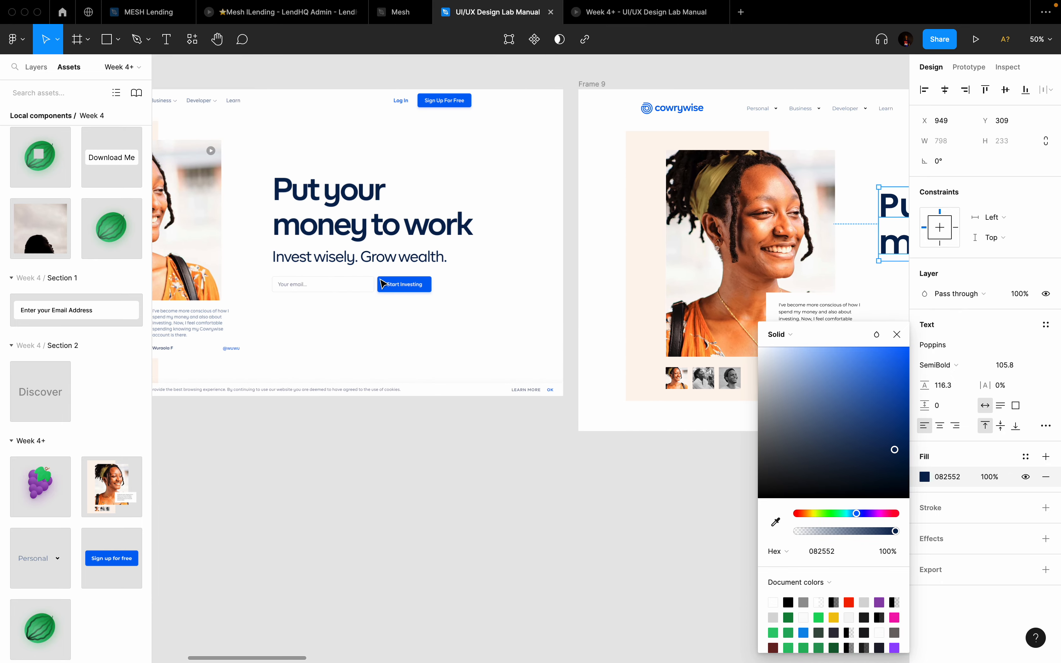
scroll(370, 266, "up", 3)
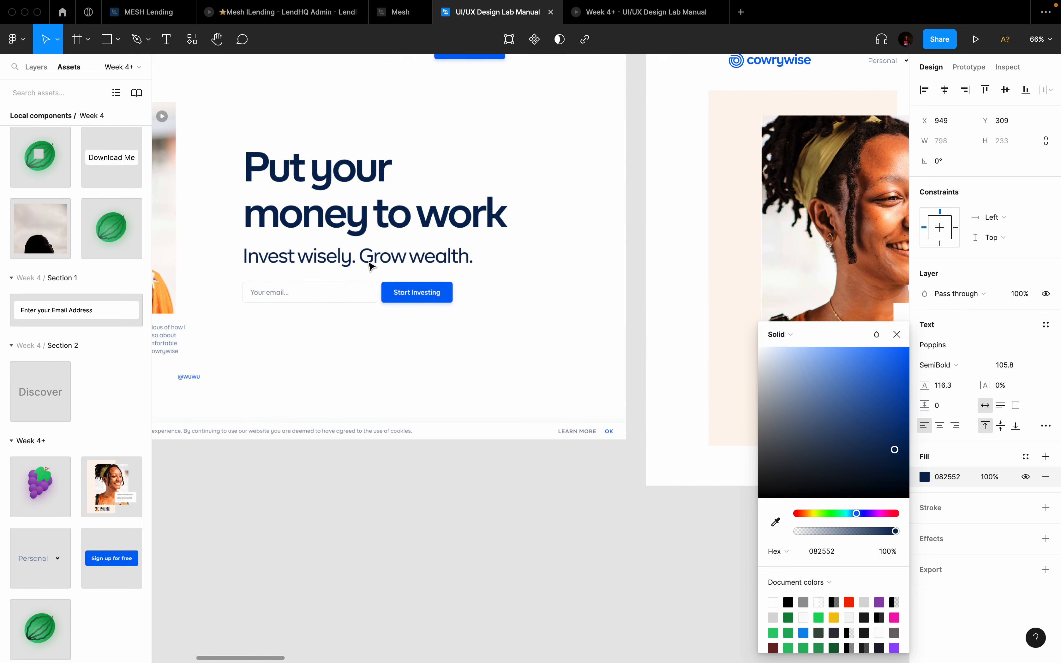
scroll(371, 266, "down", 3)
scroll(370, 266, "right", 10)
scroll(467, 258, "up", 1)
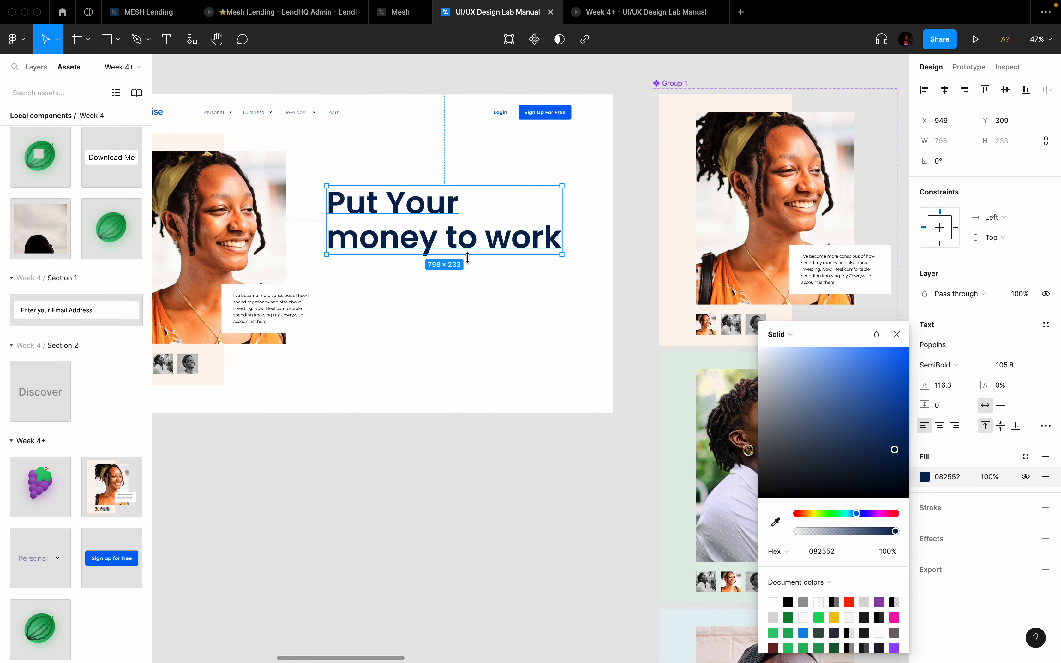
key("Return")
Step: Add a tagline text box below the heading, typing 'Invest wisely. G'
left_click(368, 291)
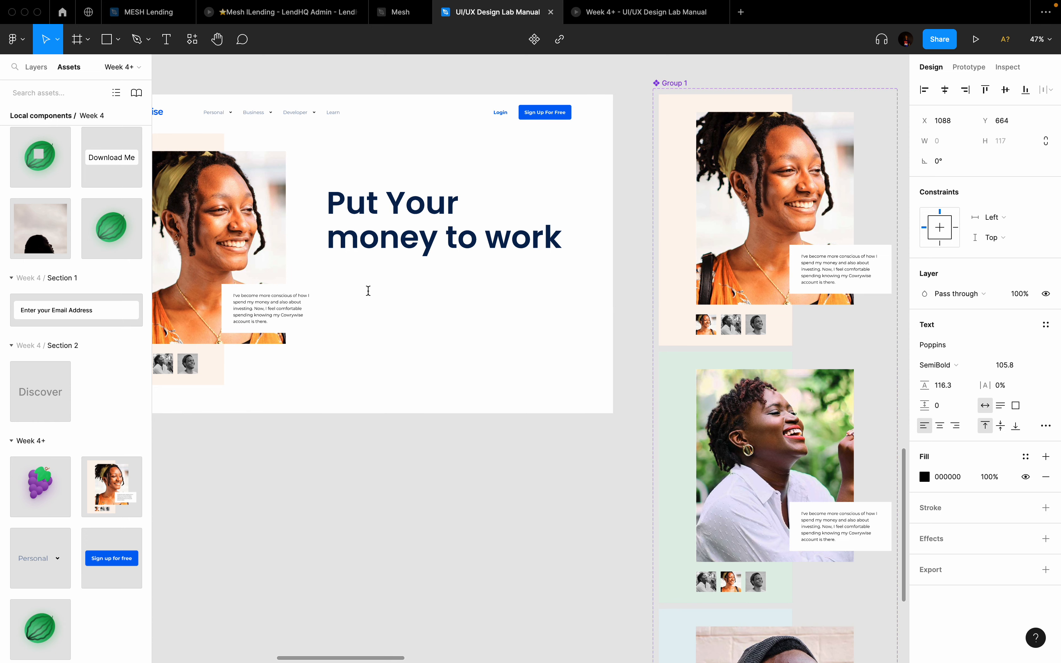
type("Invest w")
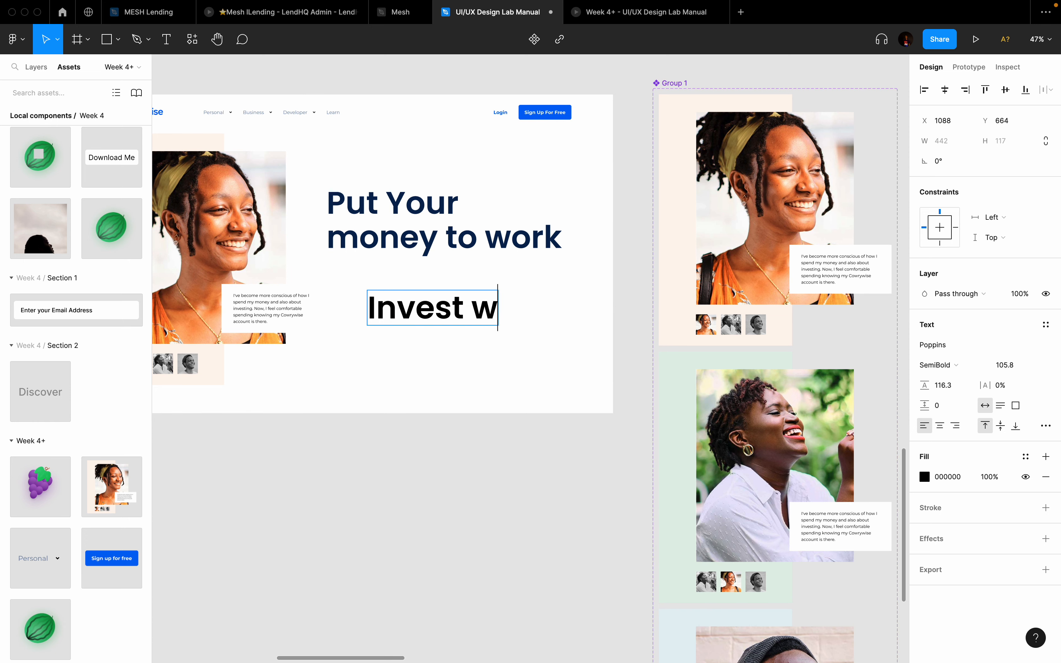
type("isely")
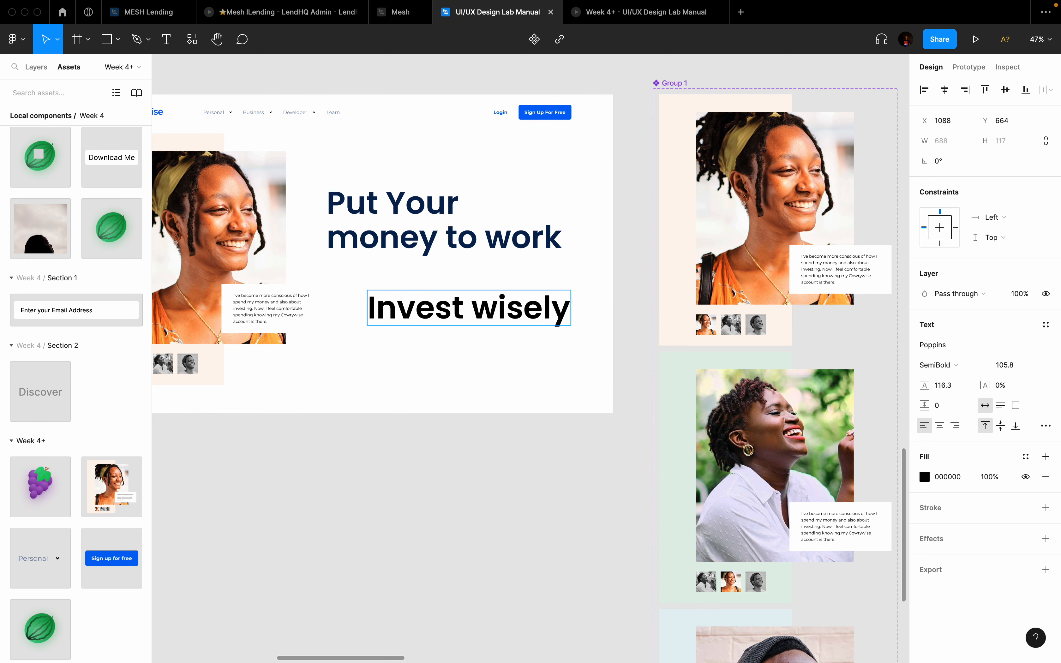
type(". G")
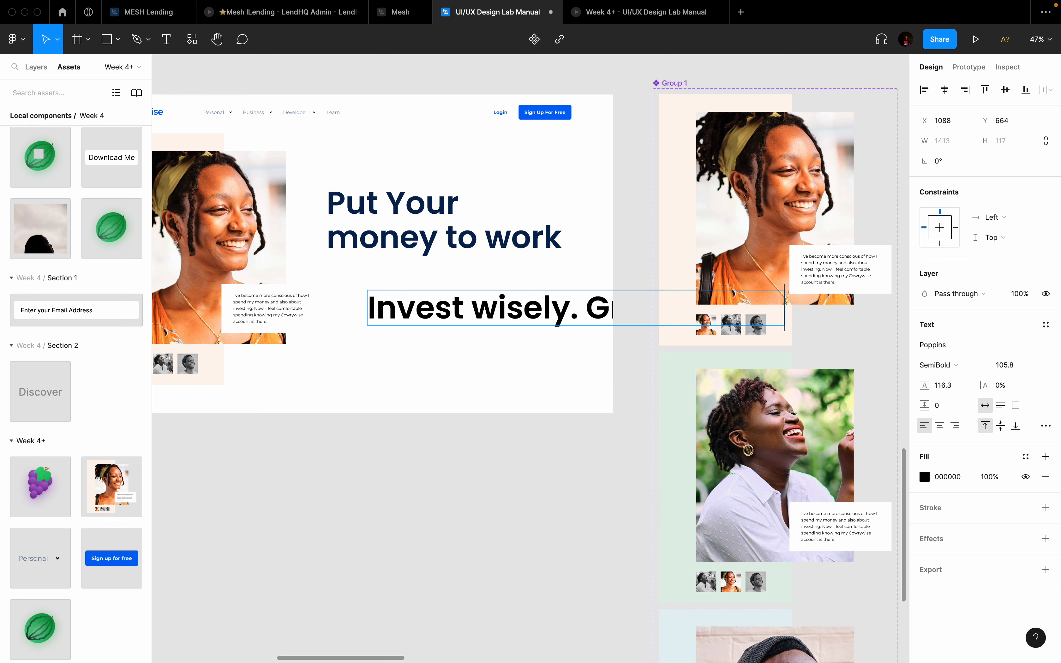
left_click(334, 356)
key("ctrl+Left")
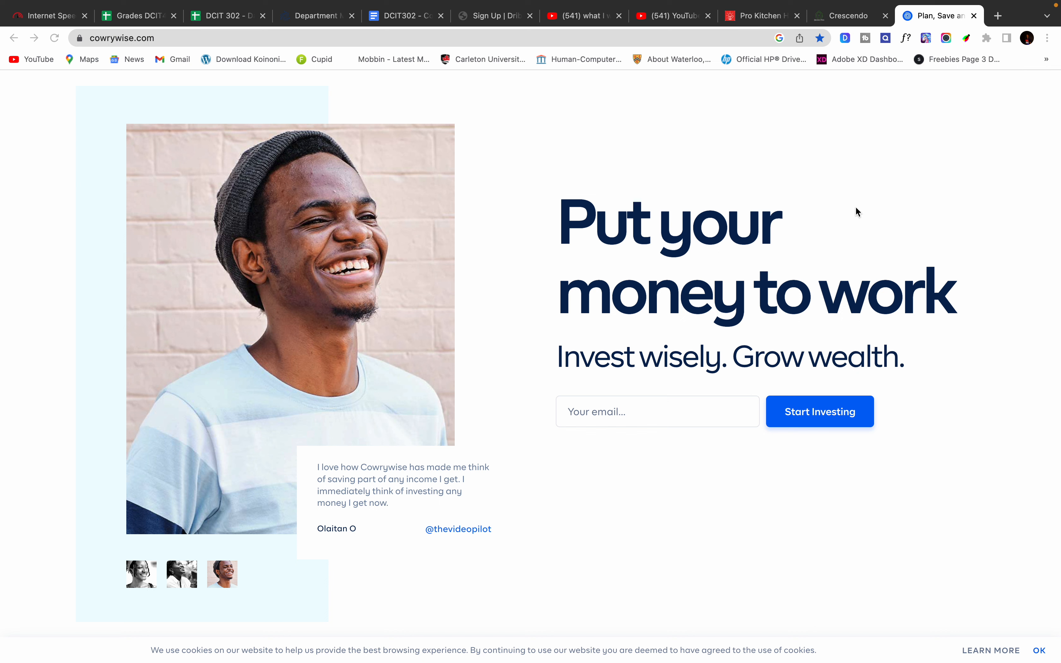
left_click(899, 39)
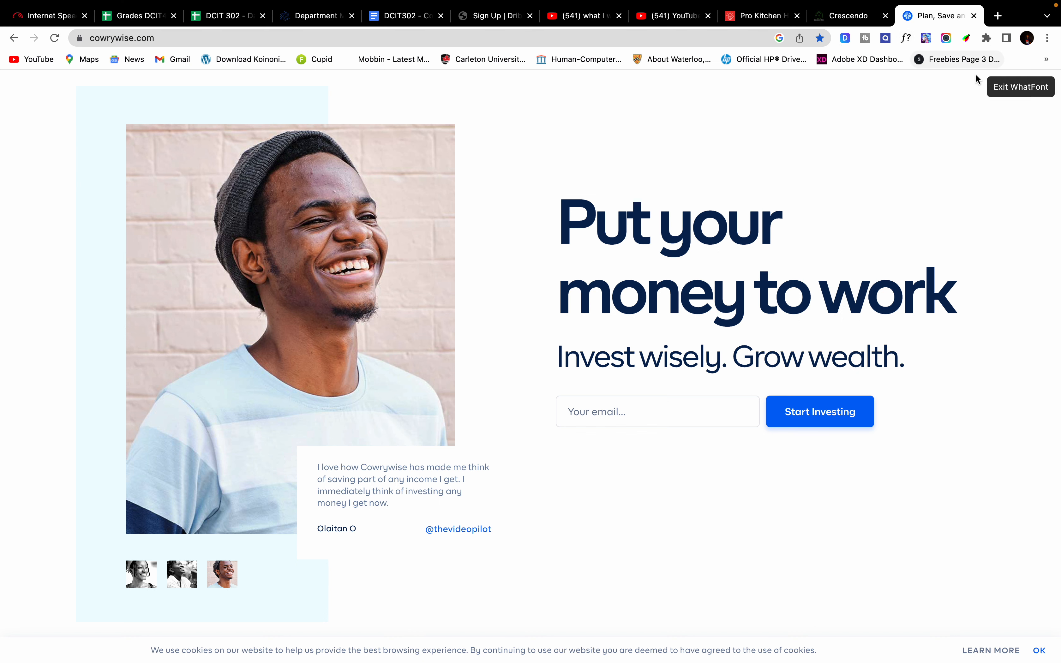
left_click(688, 228)
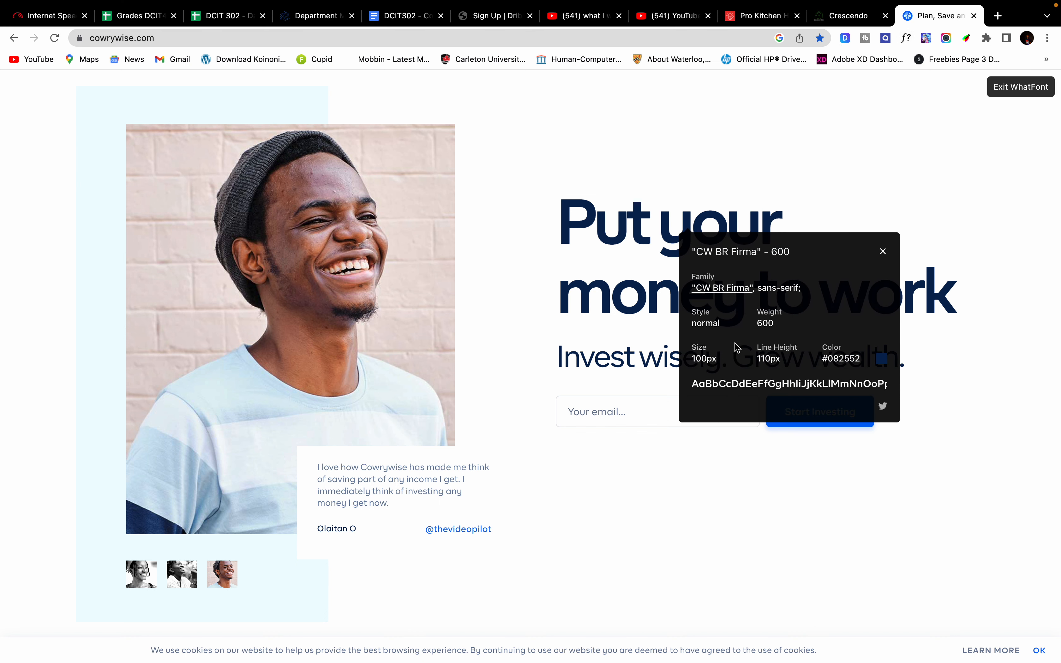
left_click(883, 252)
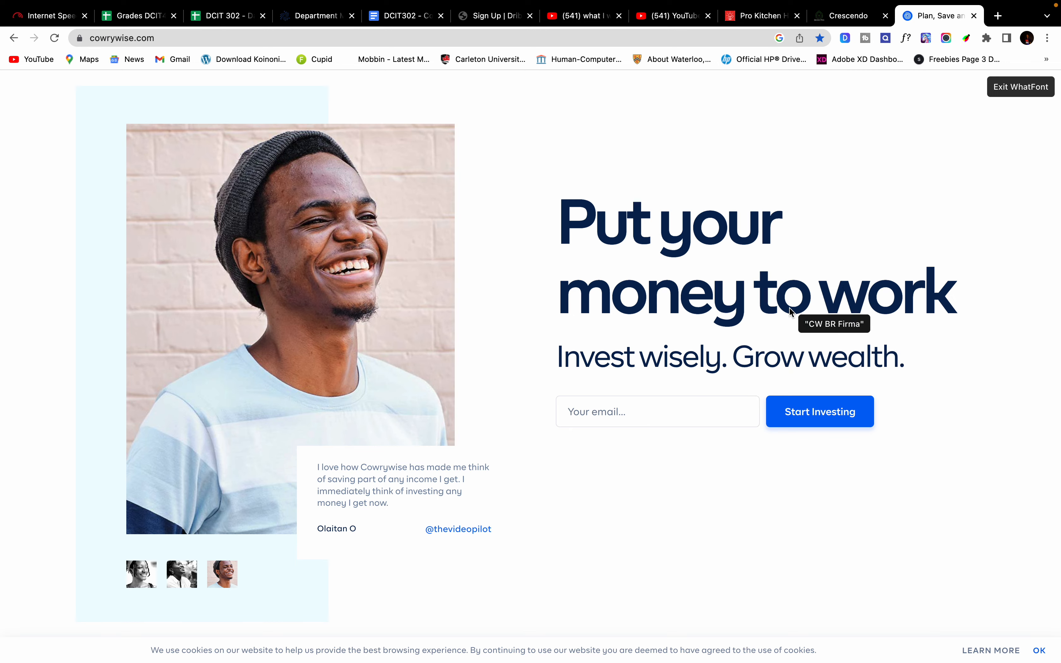
left_click(741, 363)
left_click(936, 389)
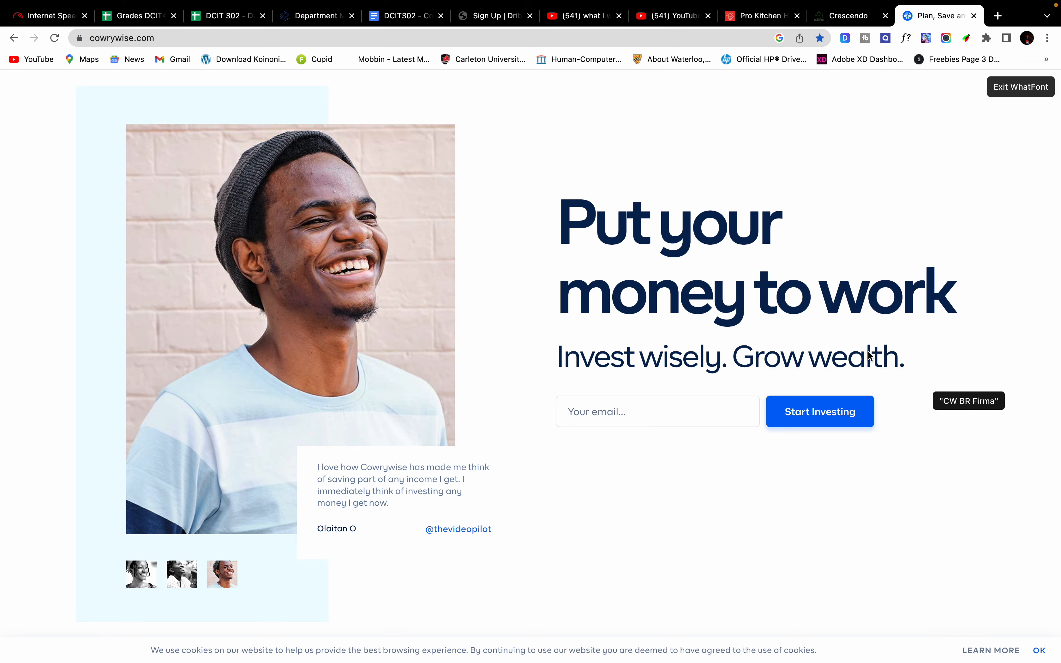
key("ctrl+Right")
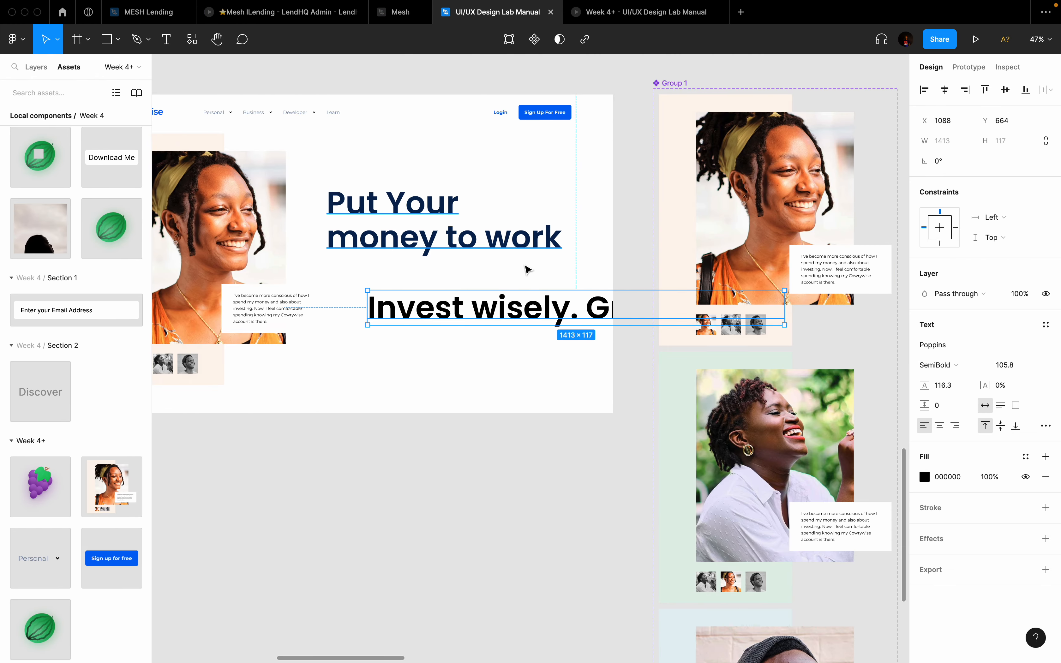
Step: Set the heading to font size 100 and the tagline to font size 48
left_click(420, 229)
left_click(1011, 368)
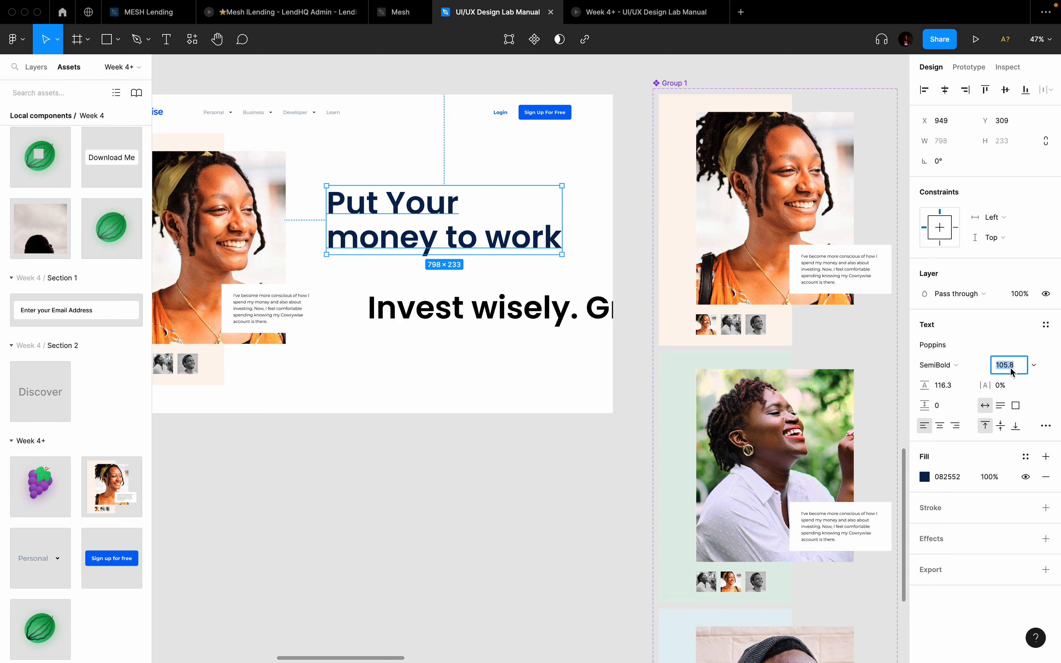
key("Return")
left_click(473, 312)
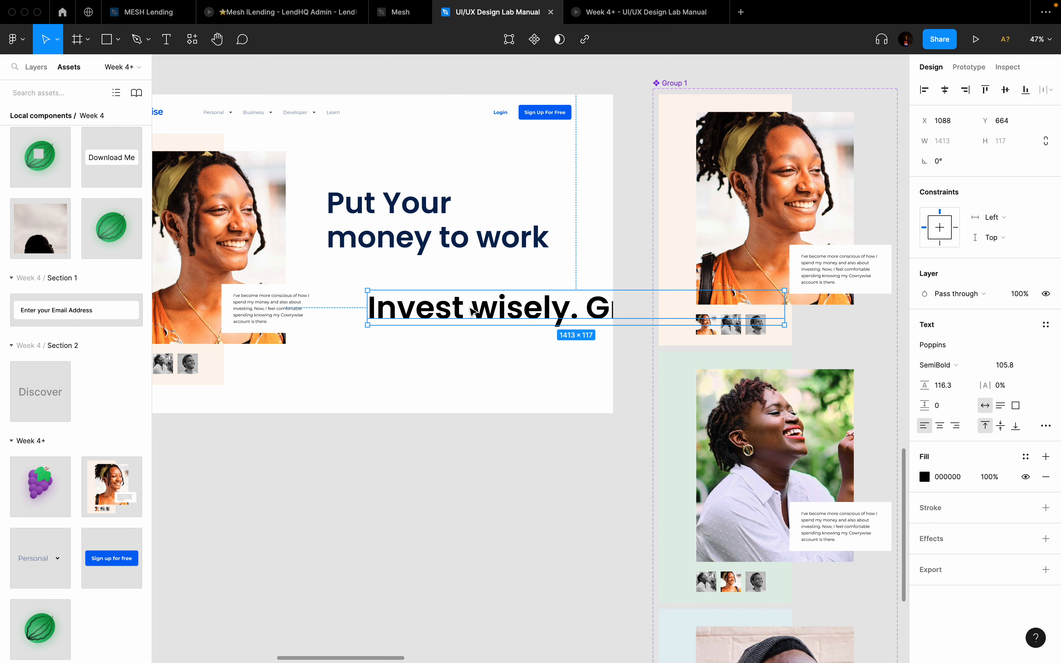
left_click(1002, 366)
type("48")
key("Return")
left_click_drag(460, 316, 417, 288)
scroll(385, 282, "left", 10)
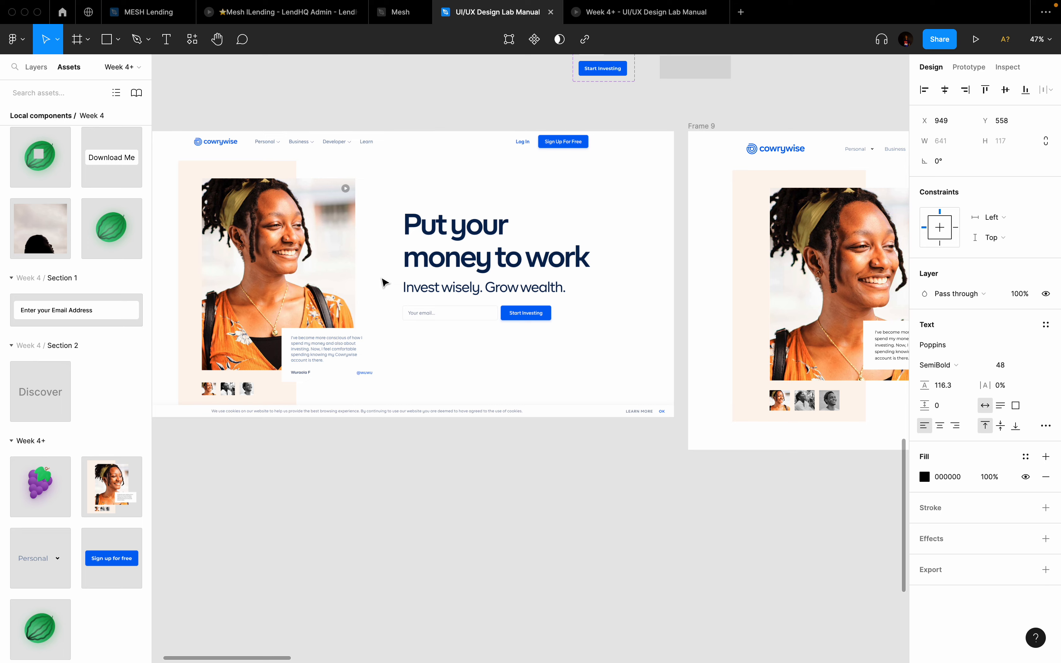
scroll(384, 282, "right", 10)
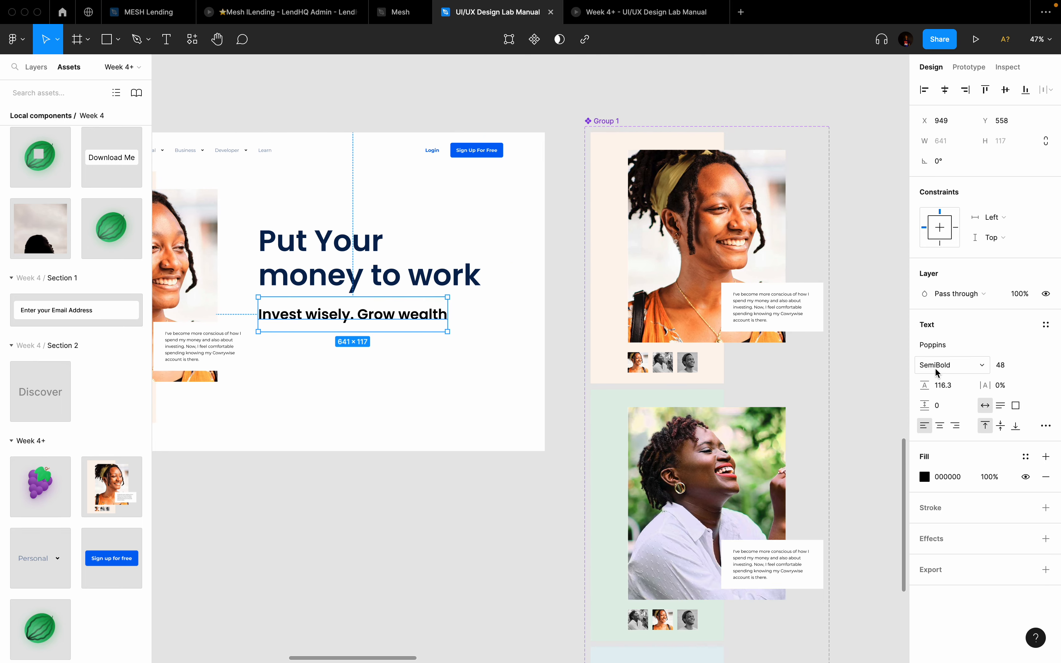
Step: Give the tagline the navy #082552 fill sampled from the heading and Poppins Light weight
left_click(936, 372)
left_click(948, 334)
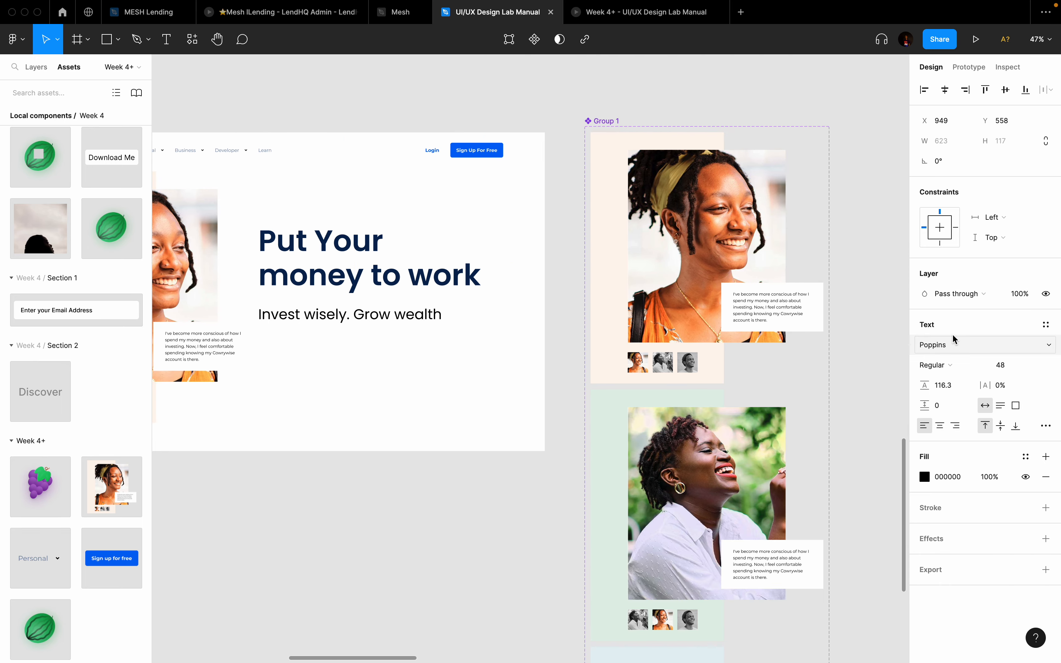
scroll(421, 332, "left", 10)
scroll(422, 335, "right", 10)
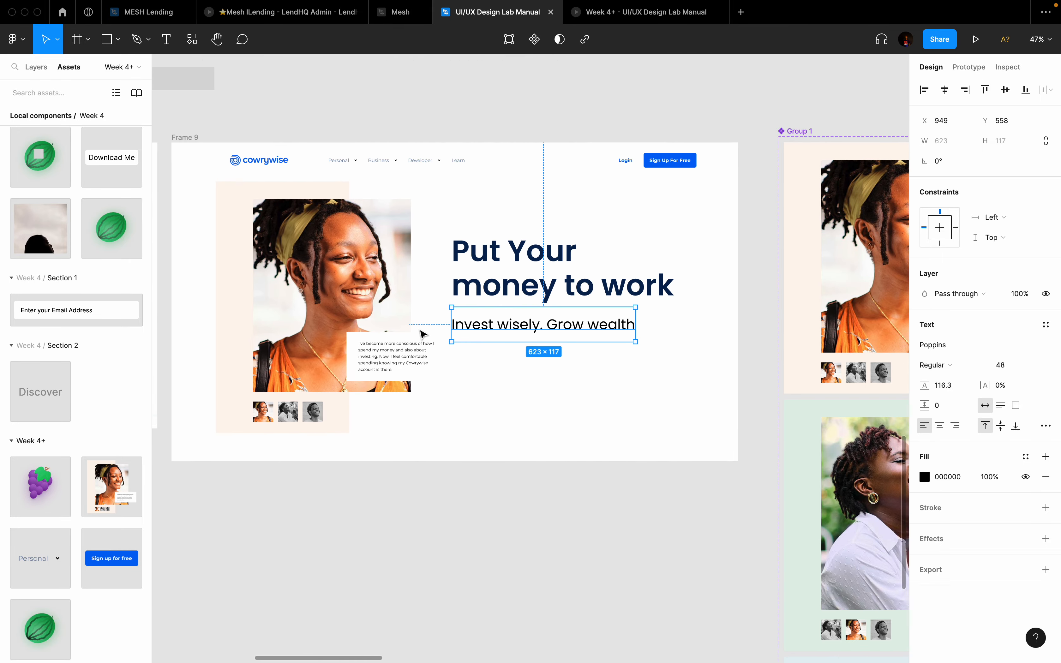
scroll(563, 265, "up", 5)
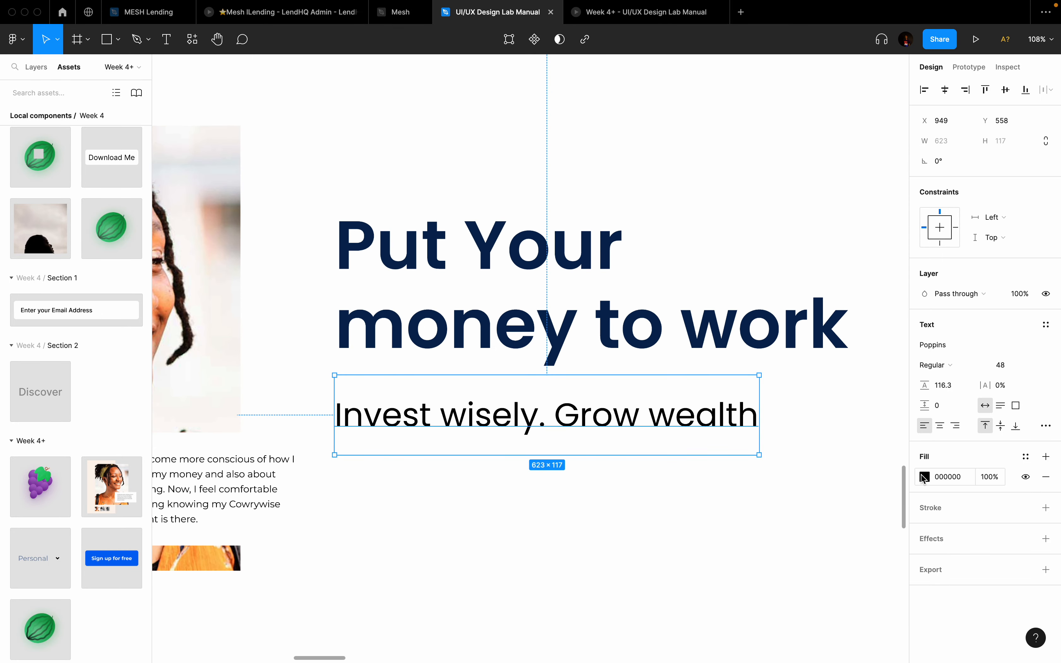
left_click(925, 477)
left_click(776, 522)
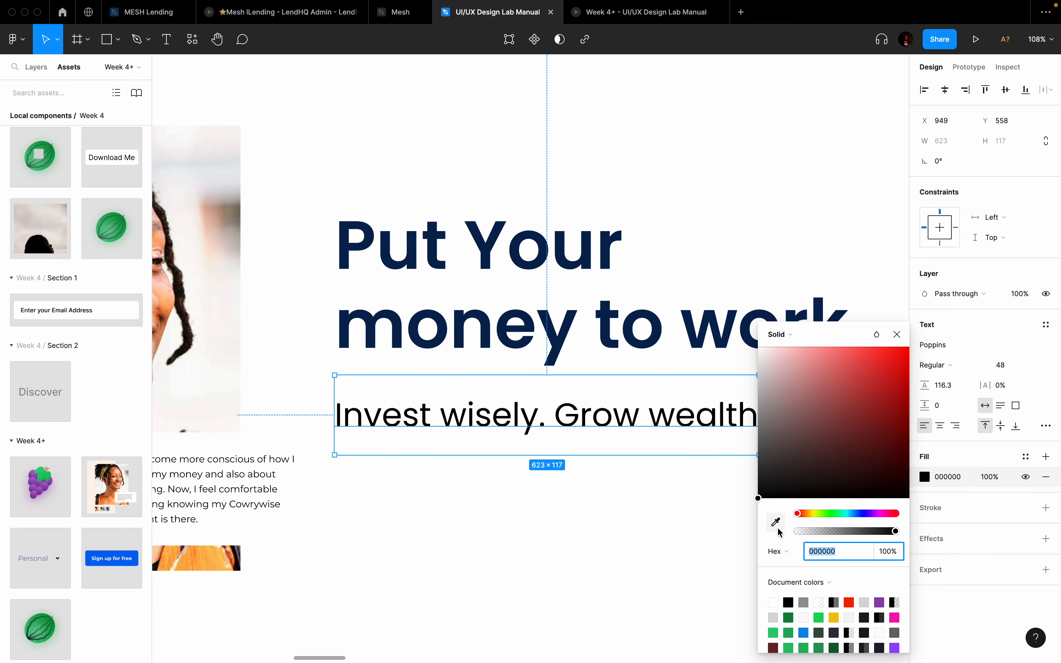
left_click(563, 346)
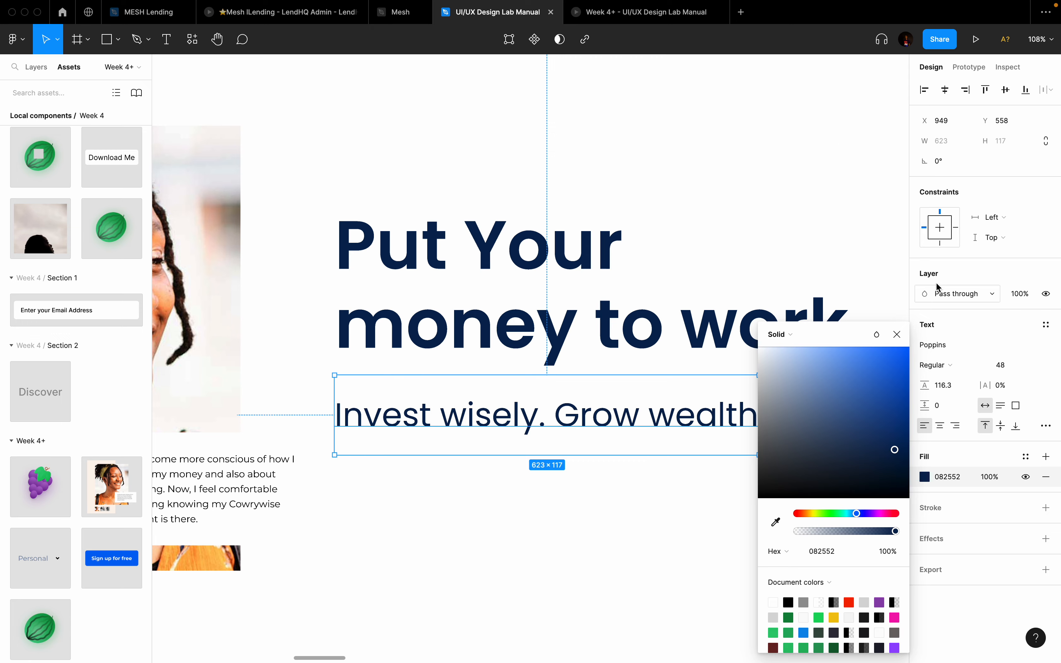
left_click(952, 369)
left_click(947, 350)
left_click(538, 507)
scroll(537, 507, "down", 5)
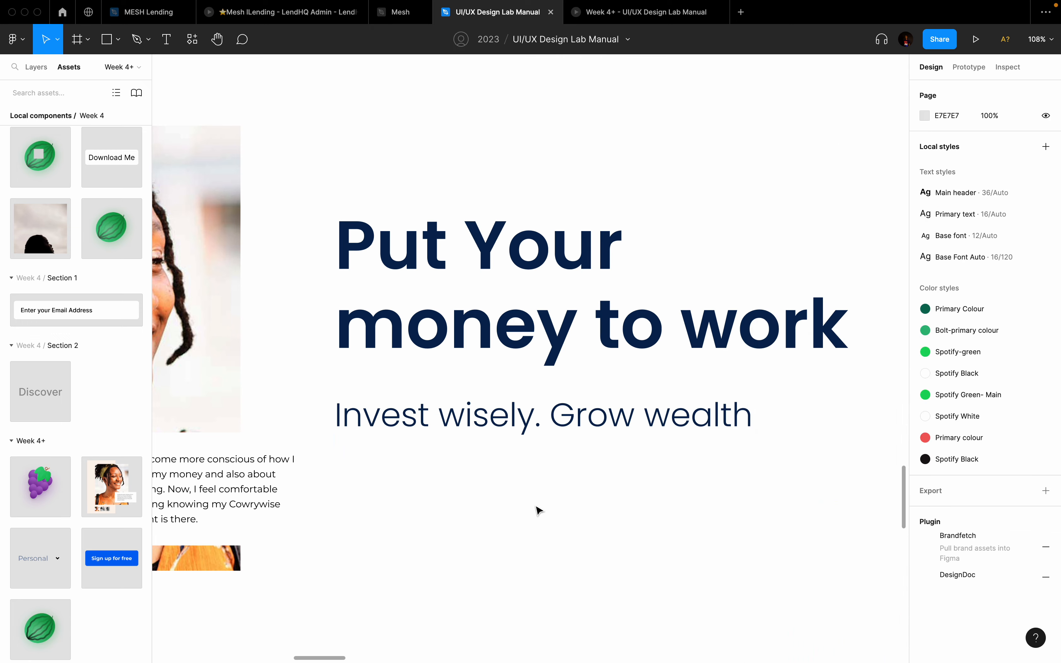
scroll(538, 510, "down", 3)
scroll(539, 510, "left", 2)
Step: Set the Invest wisely. Grow wealth subtitle's line height to auto
left_click(599, 417)
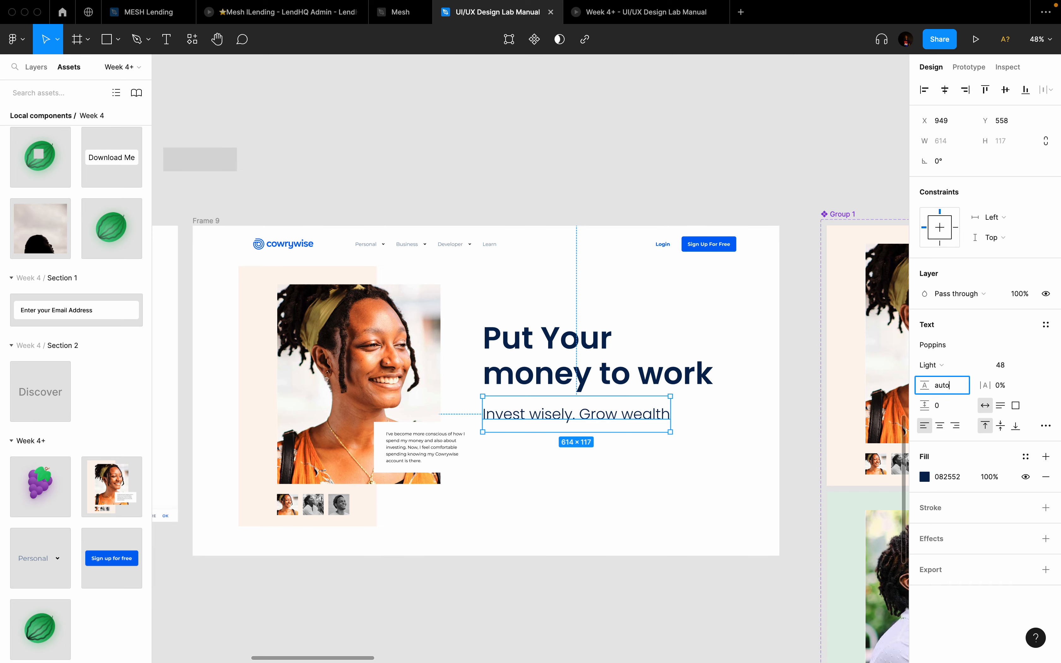
type("auto")
key("Return")
scroll(624, 373, "down", 3)
scroll(624, 373, "left", 2)
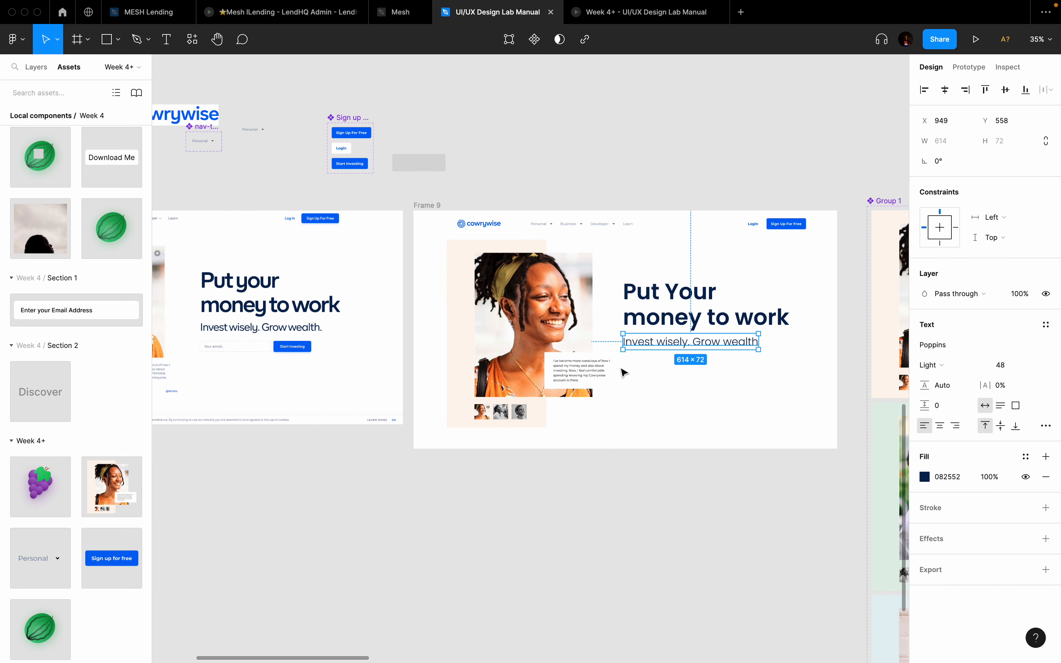
Step: Wrap the heading and subtitle in a vertical auto layout with 16 spacing
left_click(670, 318, "shift")
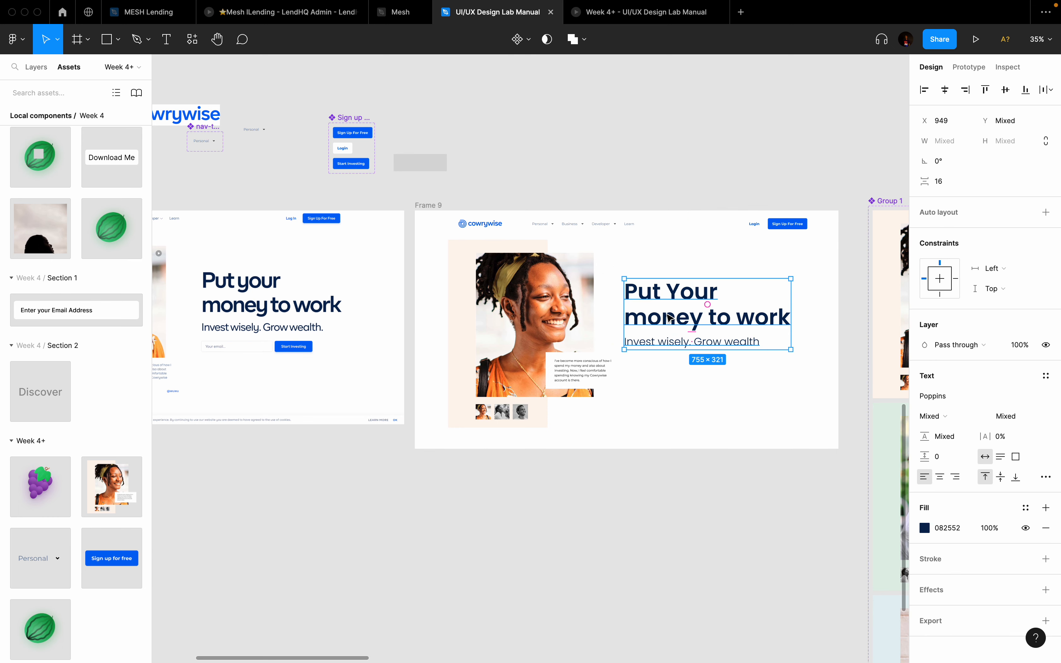
key("shift+a")
scroll(692, 386, "down", 2)
scroll(692, 386, "left", 2)
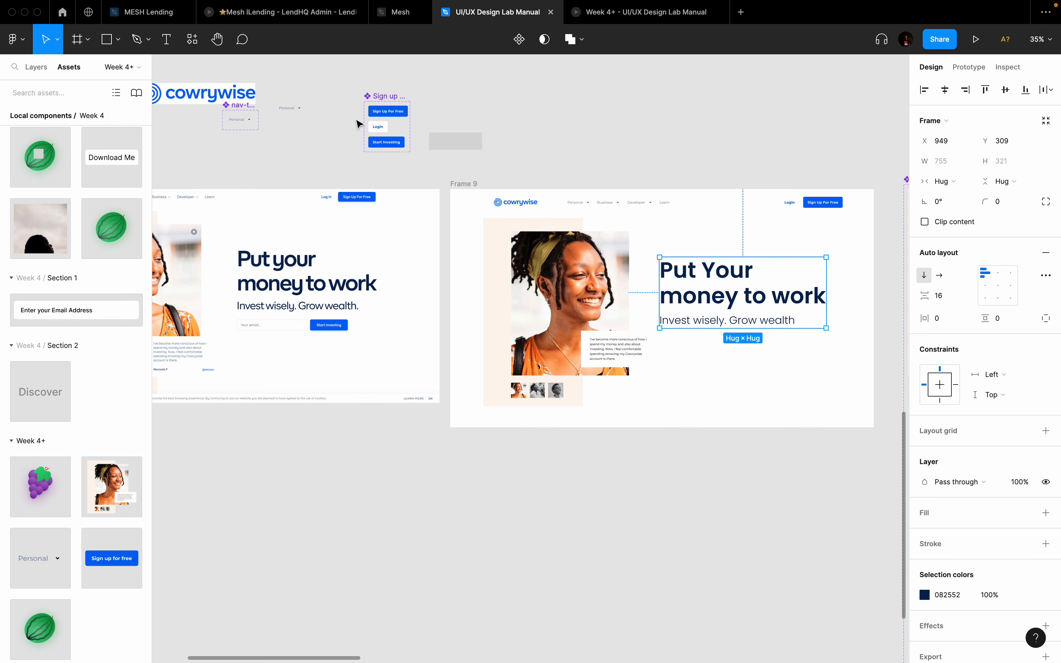
scroll(357, 124, "up", 3)
scroll(347, 362, "up", 5)
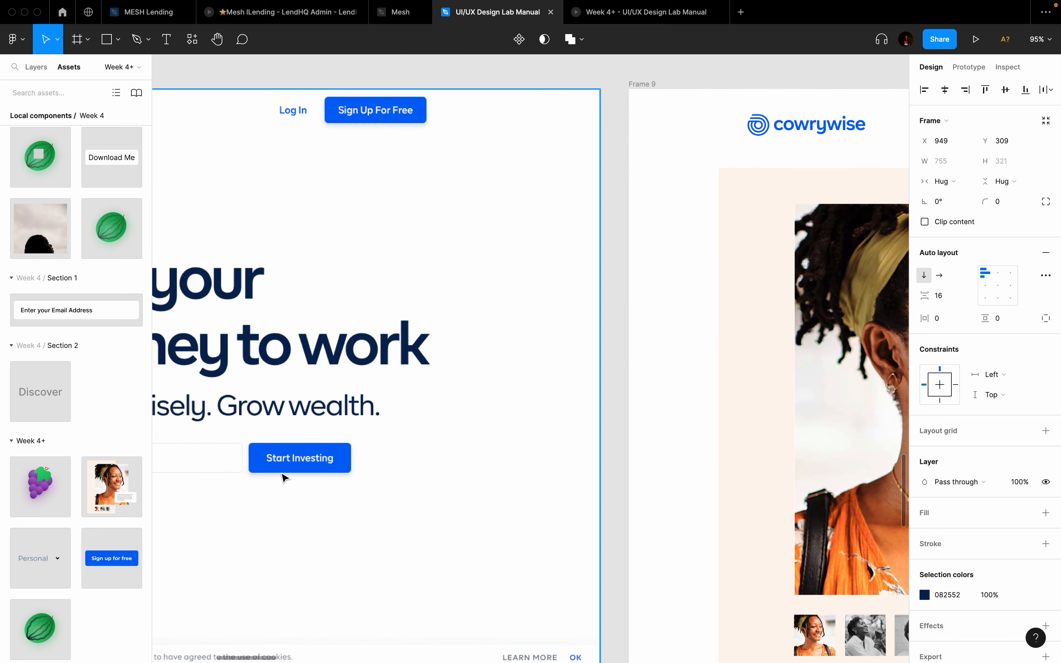
scroll(272, 470, "up", 3)
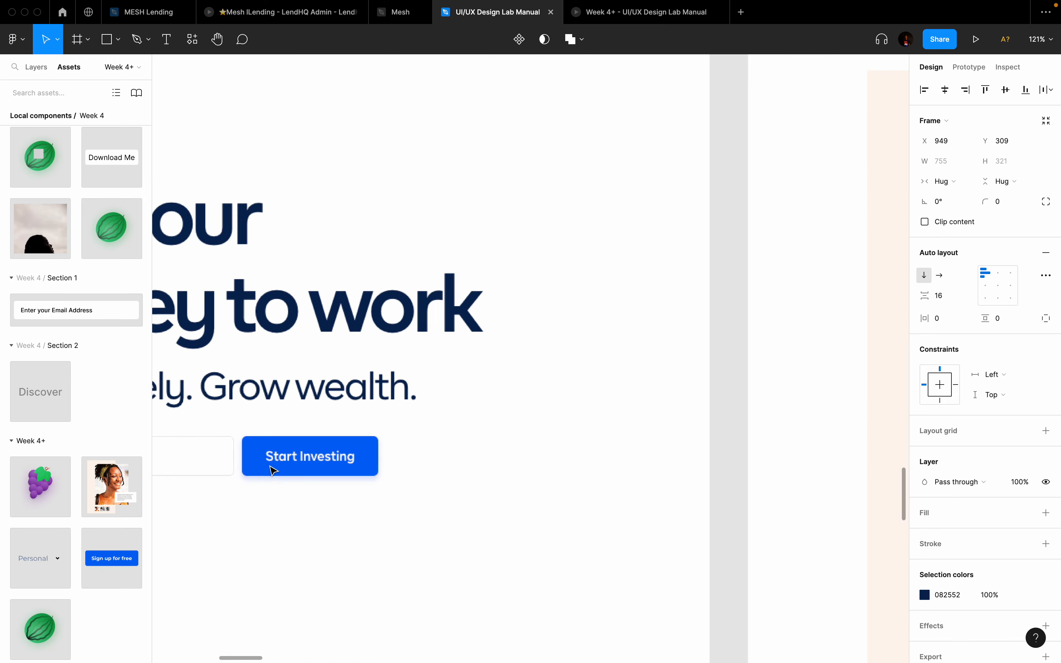
scroll(326, 449, "down", 5)
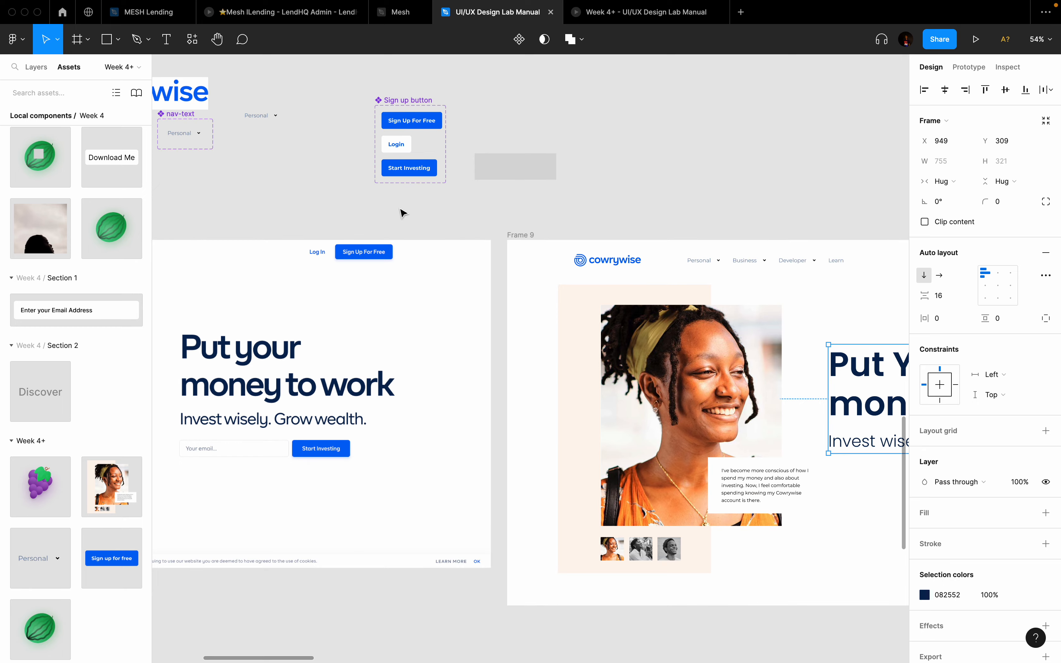
scroll(400, 213, "up", 2)
scroll(419, 155, "down", 2)
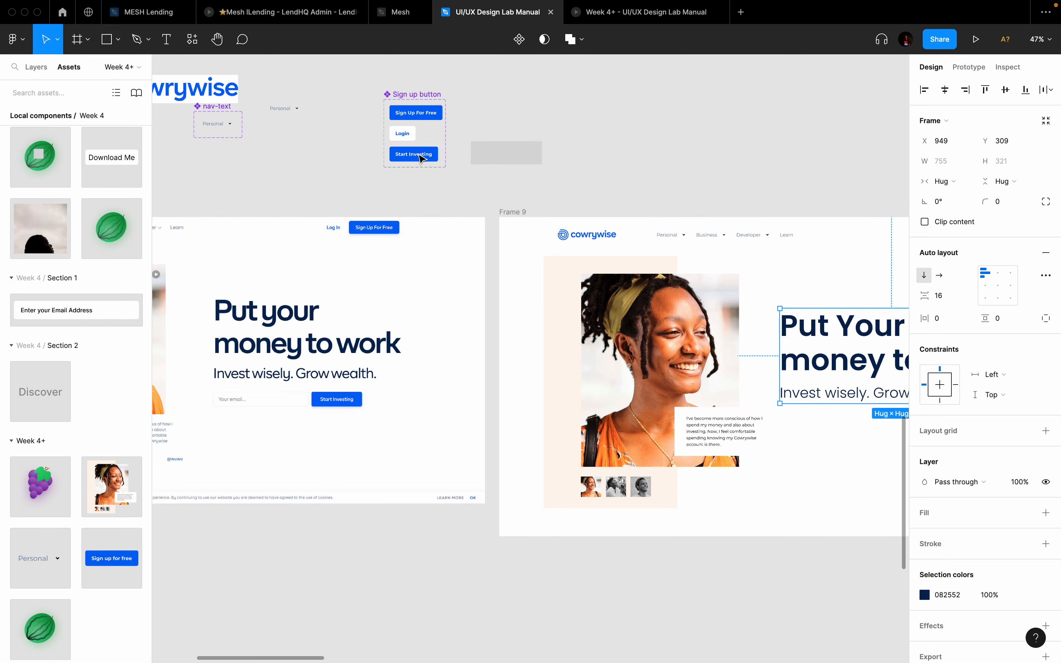
scroll(419, 156, "right", 7)
scroll(418, 155, "down", 2)
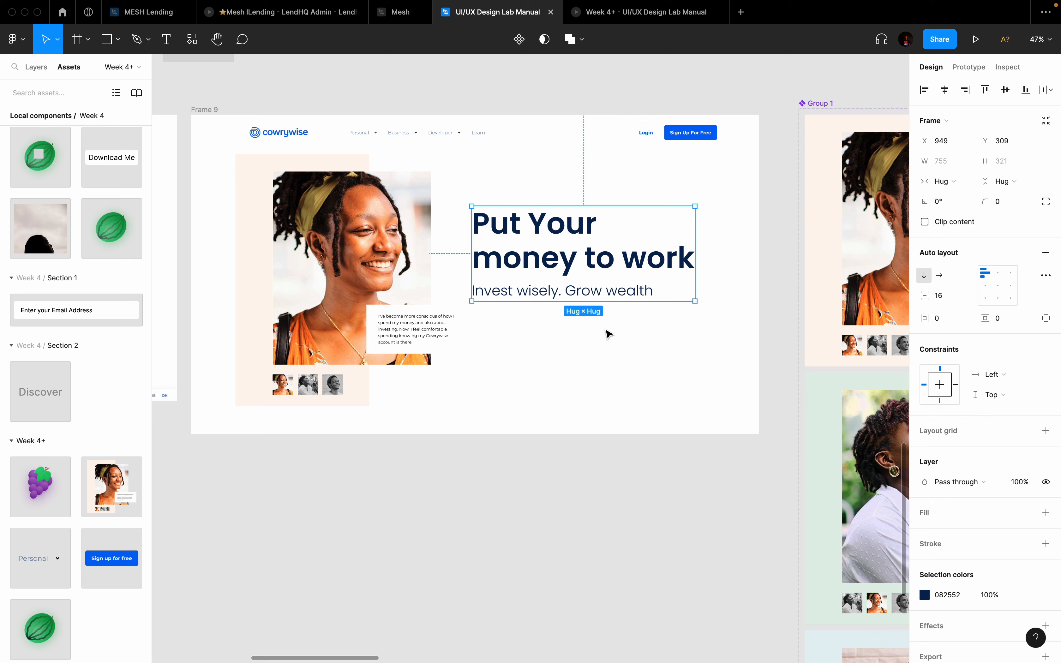
left_click(554, 382)
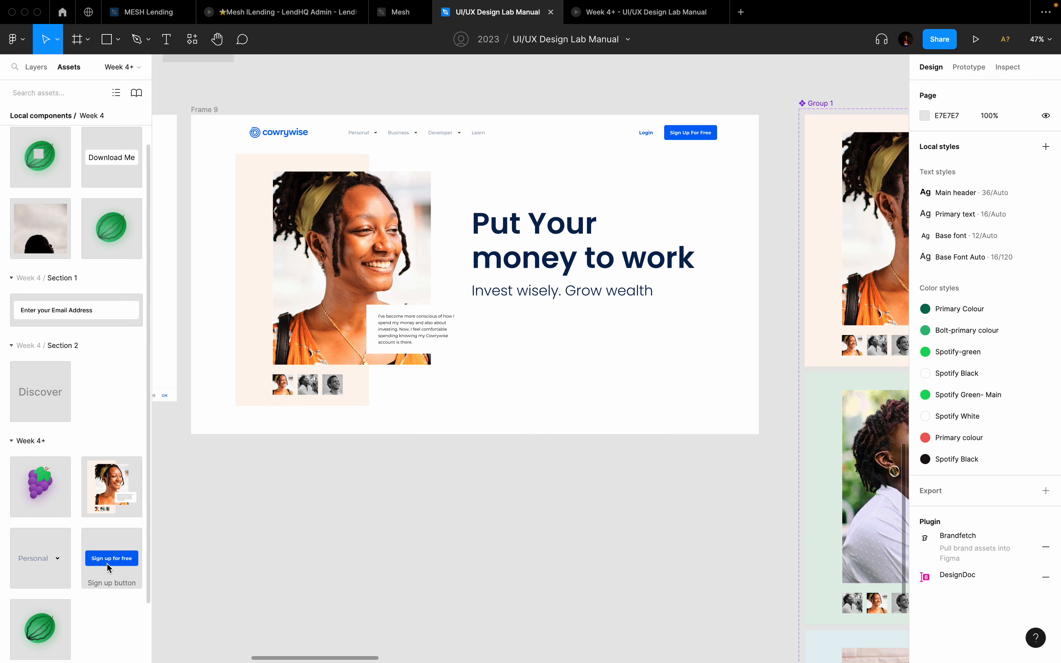
Step: Place a Sign up button instance below Frame 9's hero text
left_click_drag(112, 558, 626, 338)
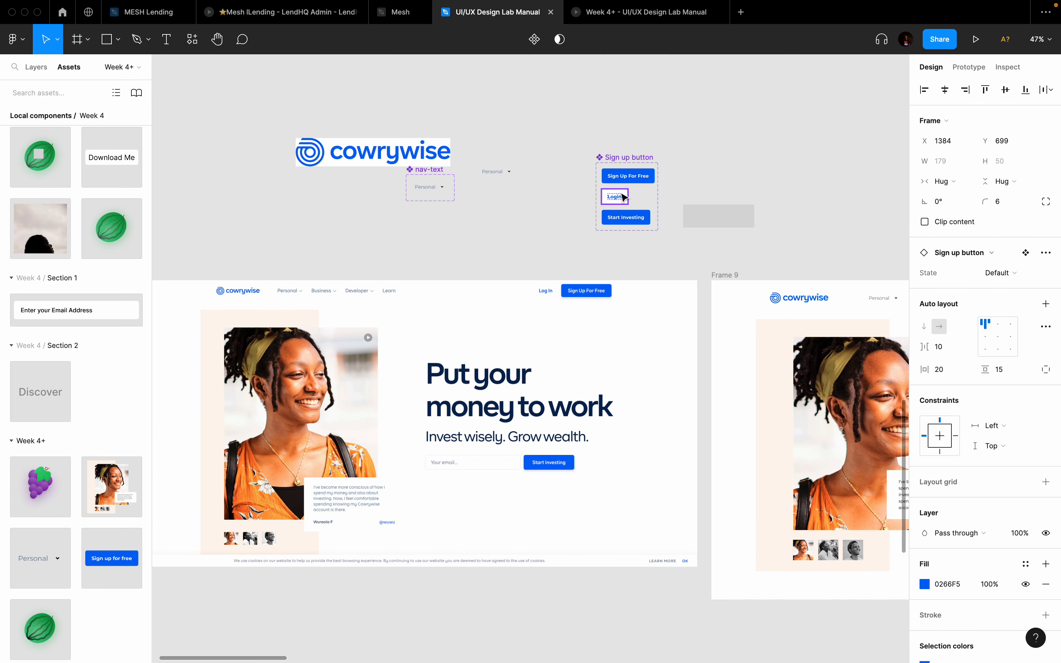
scroll(623, 197, "up", 8)
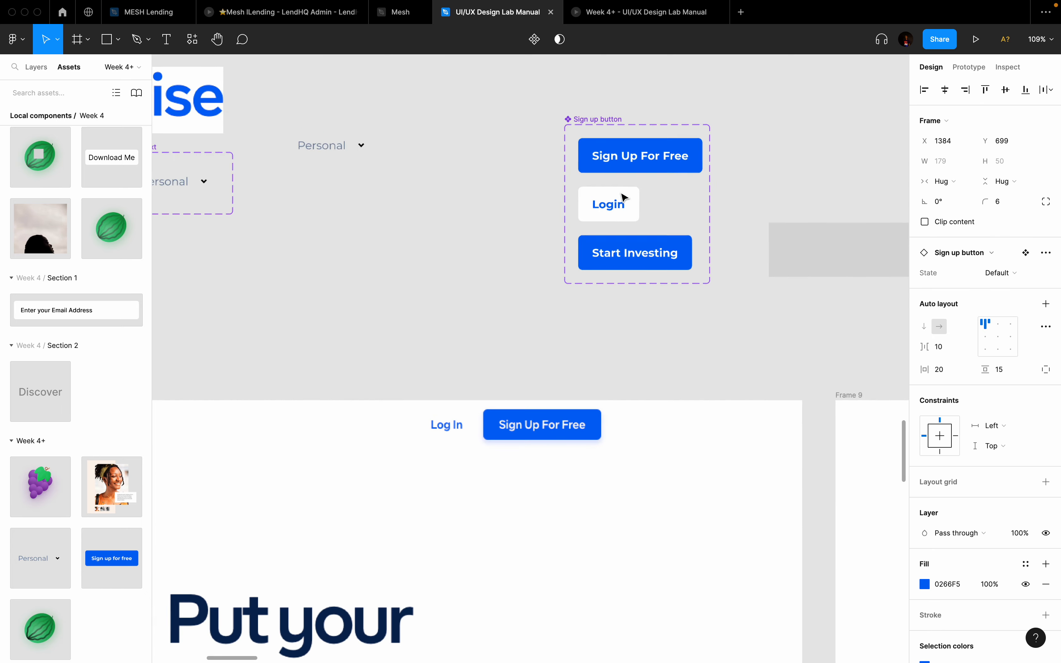
scroll(633, 261, "right", 18)
scroll(633, 260, "down", 11)
scroll(633, 261, "right", 8)
scroll(633, 261, "down", 4)
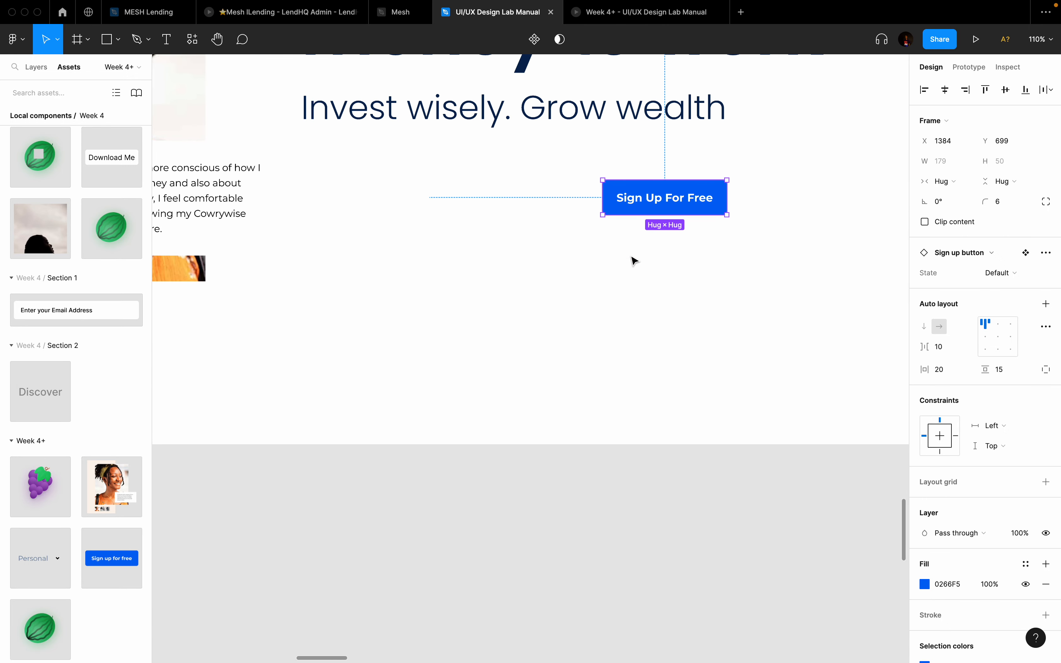
scroll(633, 261, "up", 3)
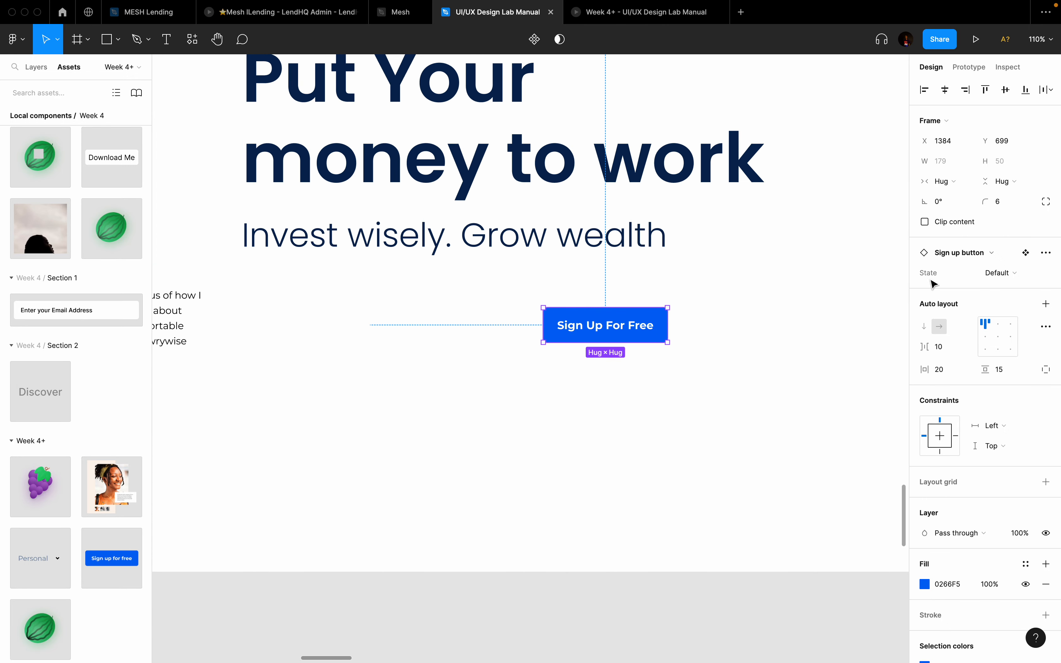
Step: Switch the button to its INvesting 'Start Investing' variant and nudge it into position
left_click(1003, 273)
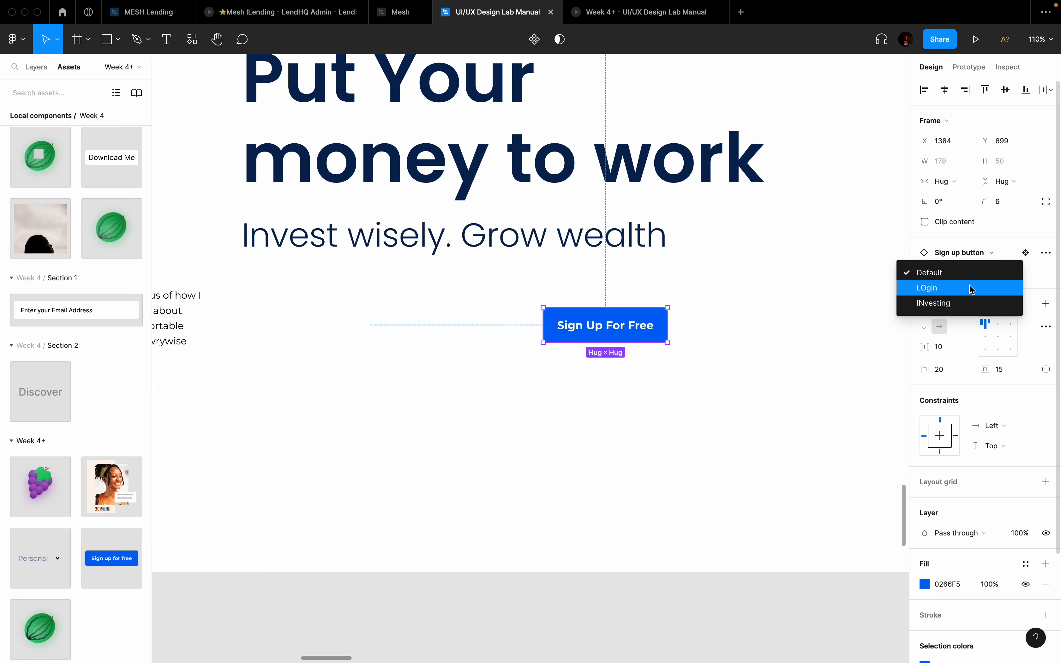
left_click(971, 289)
left_click(1009, 274)
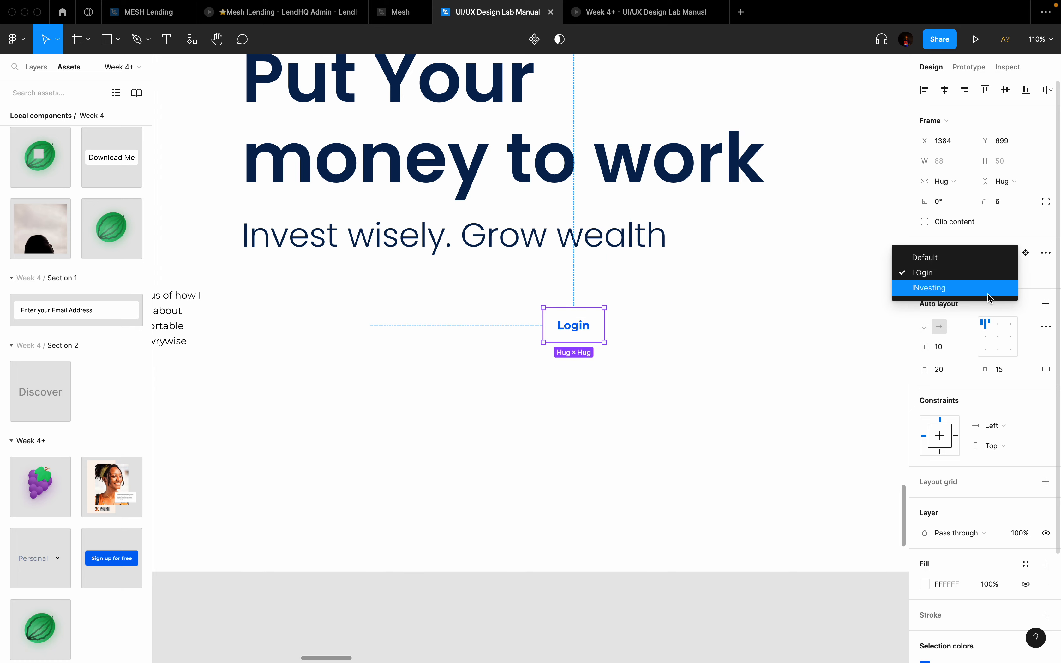
left_click(985, 290)
scroll(719, 371, "down", 5)
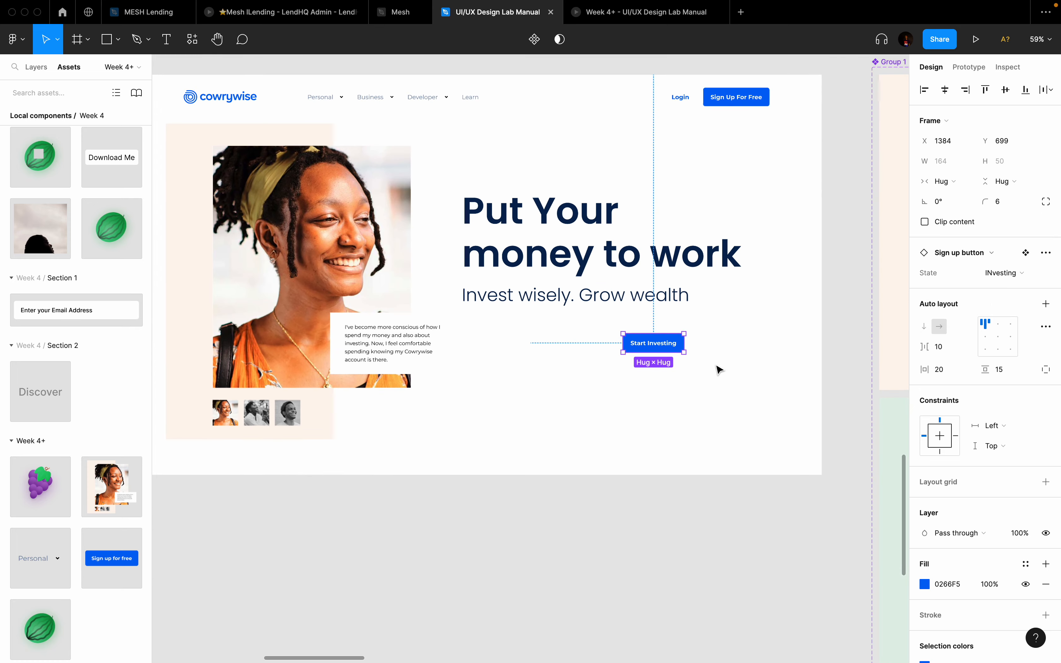
scroll(719, 371, "left", 7)
scroll(719, 371, "up", 2)
scroll(719, 371, "right", 5)
scroll(719, 371, "down", 3)
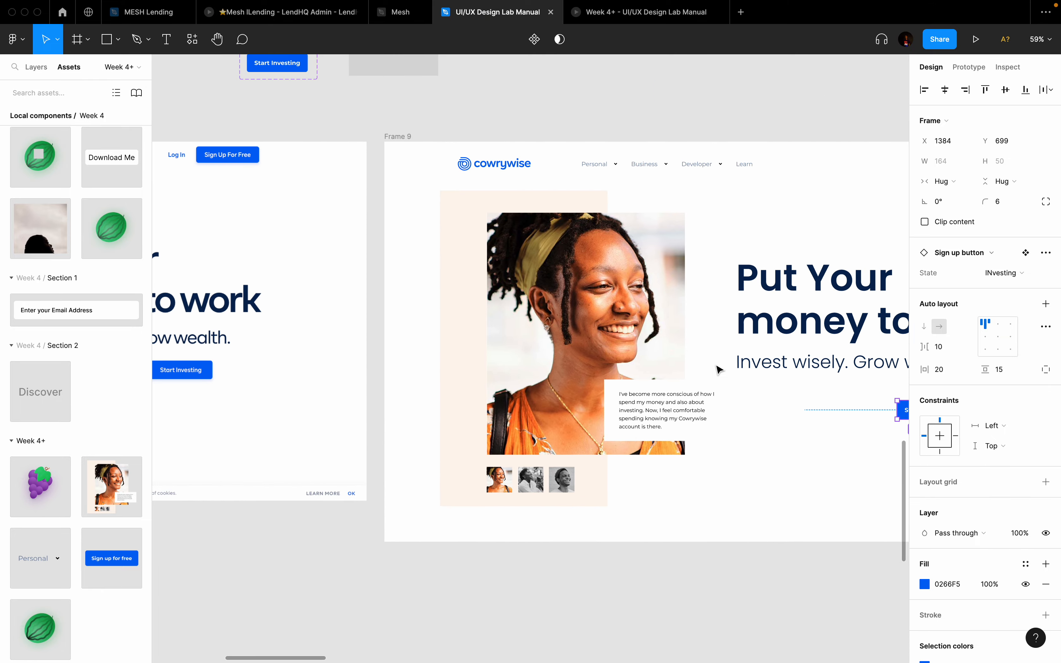
left_click_drag(750, 327, 764, 324)
scroll(763, 324, "down", 3)
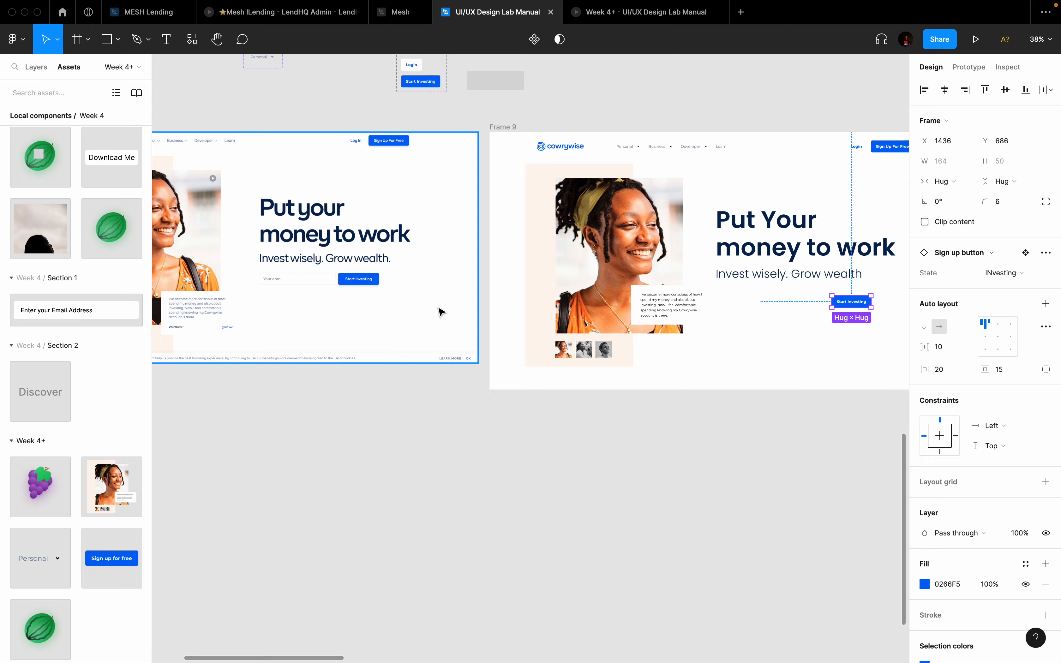
scroll(249, 292, "up", 5)
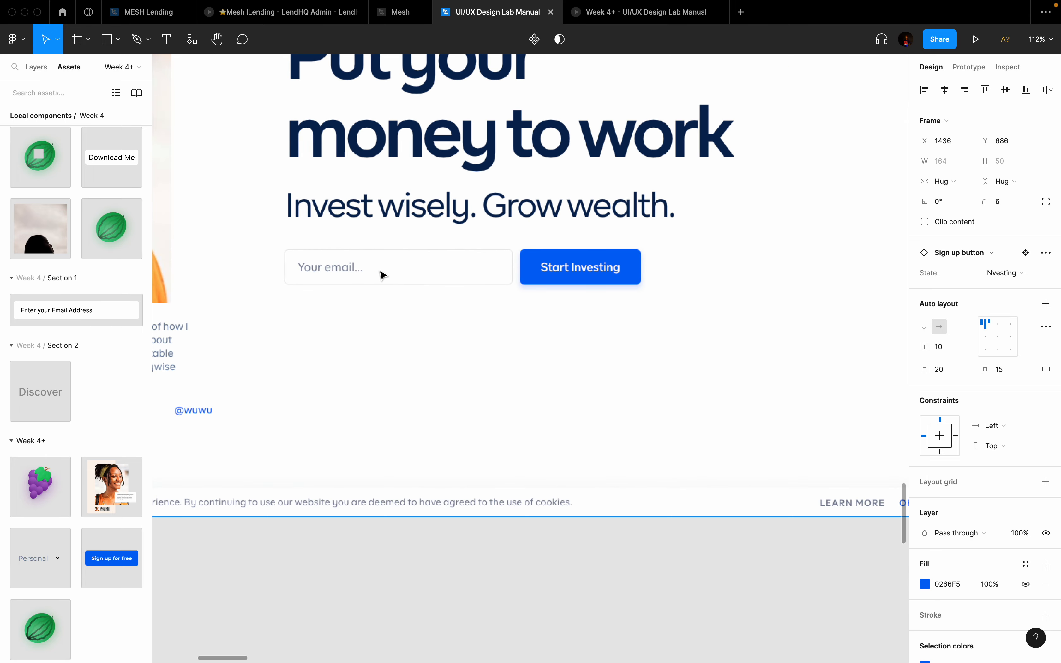
Step: Bring up the cowrywise.com hero in Chrome with the WhatFont inspector turned off
key("super+Tab")
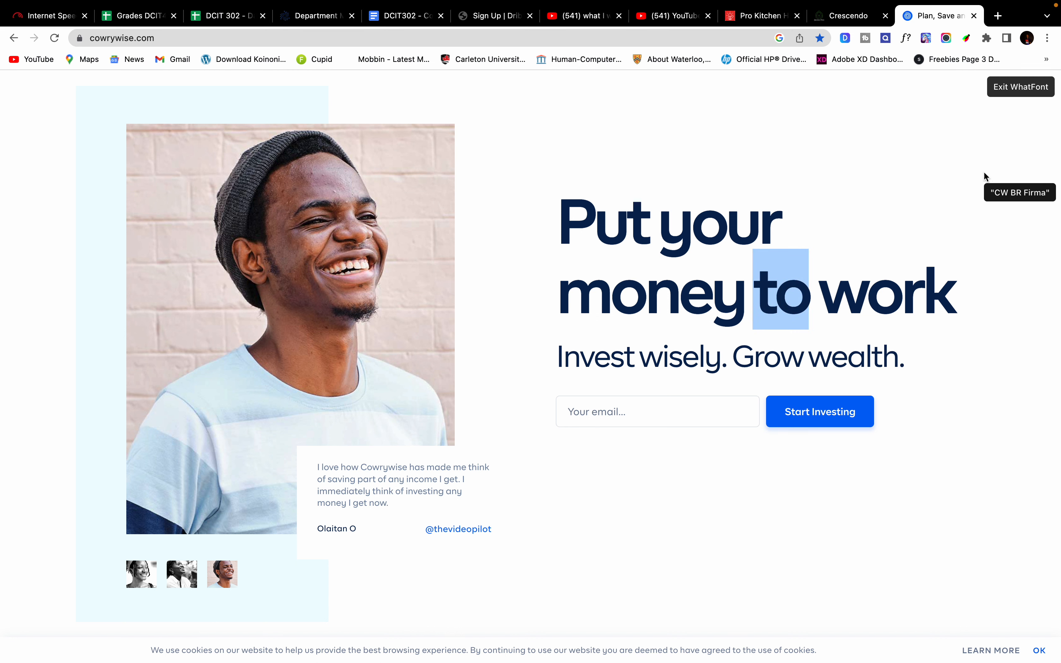
left_click(1006, 98)
scroll(590, 327, "up", 2)
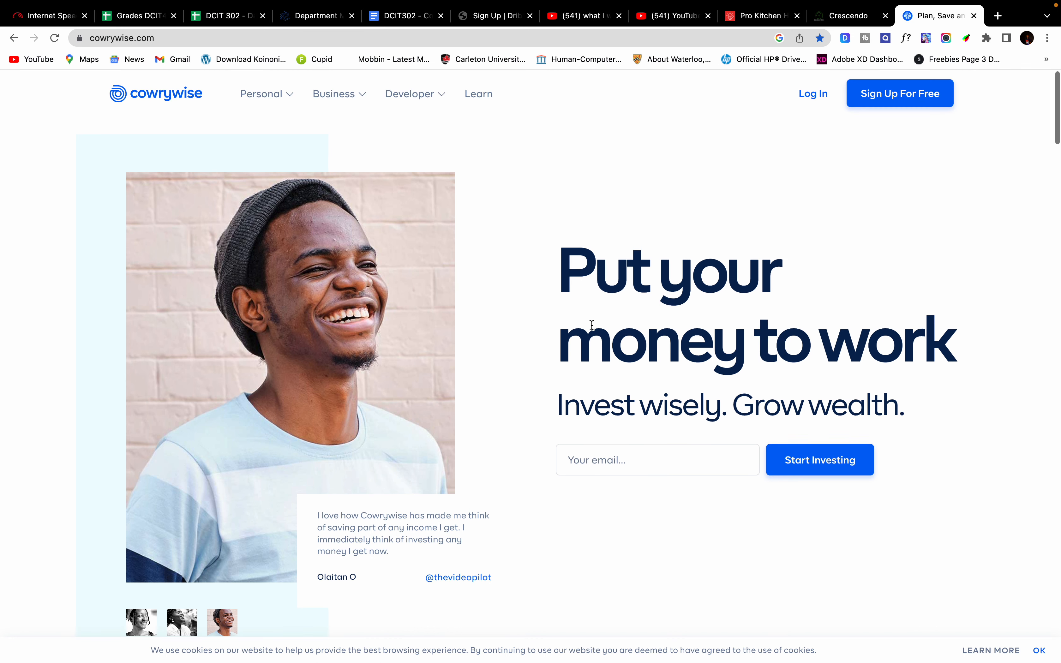
Step: Focus and unfocus the live email field repeatedly to compare its active and default looks
left_click(628, 455)
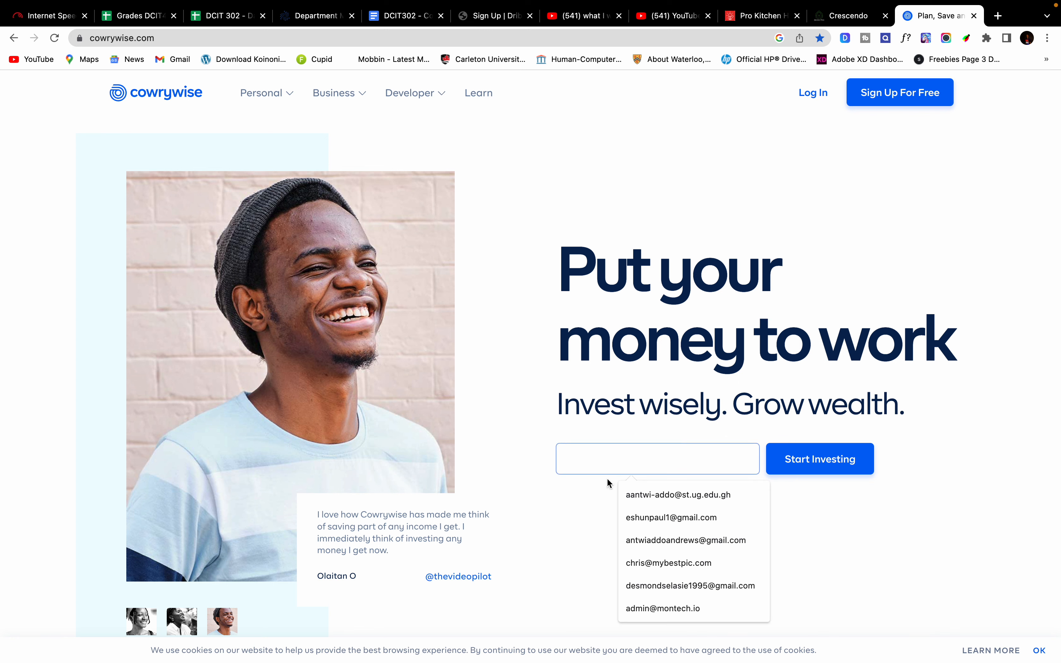
left_click(592, 498)
left_click(647, 452)
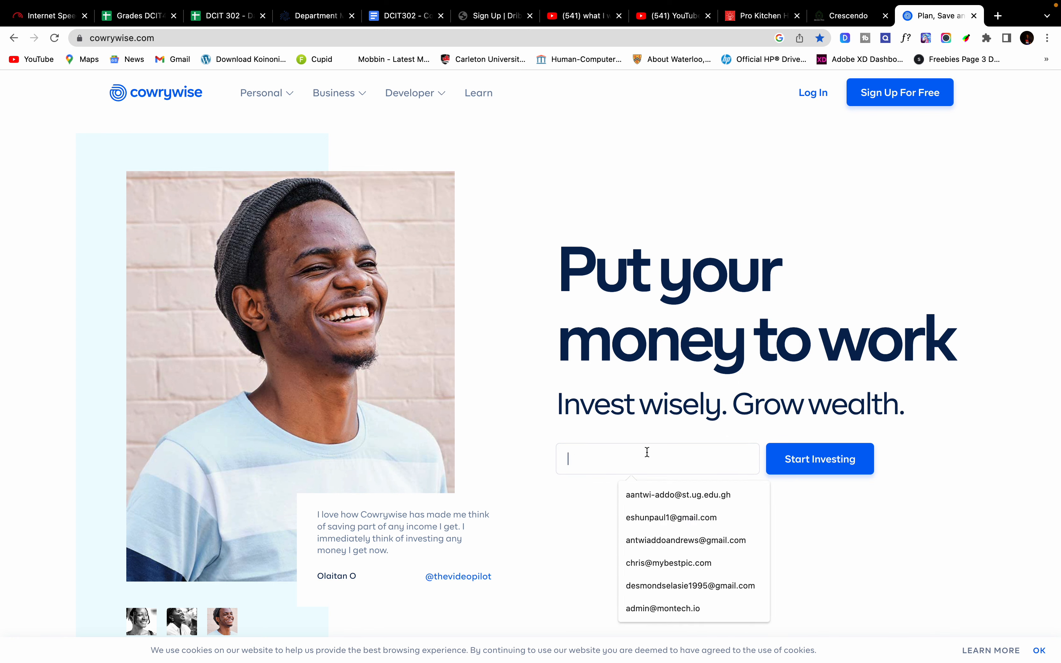
left_click(570, 529)
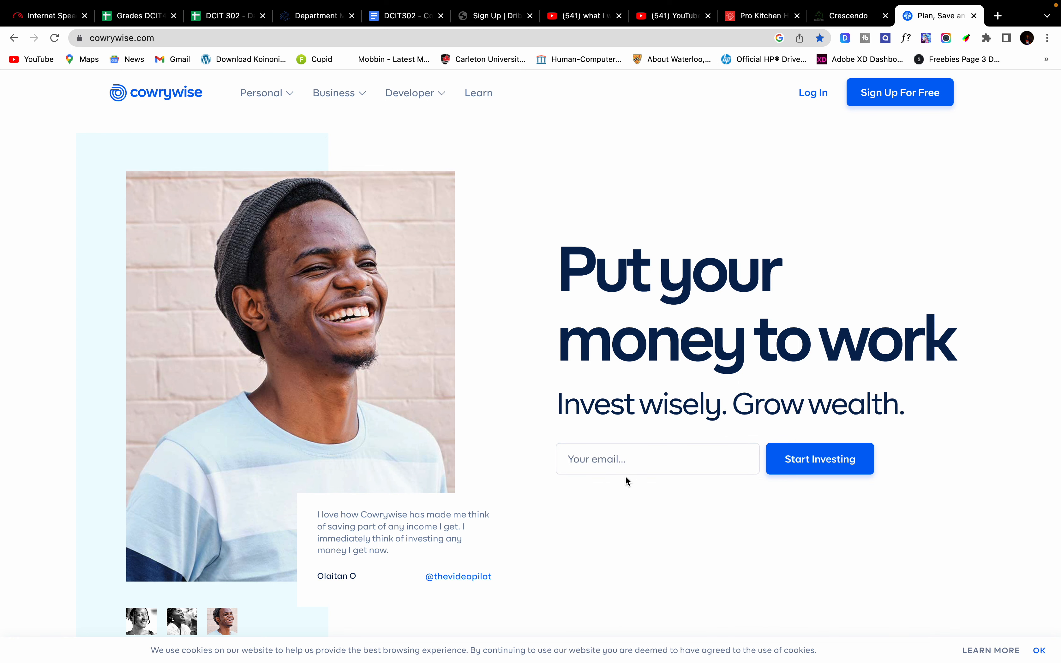
left_click(653, 459)
left_click(598, 493)
left_click(649, 452)
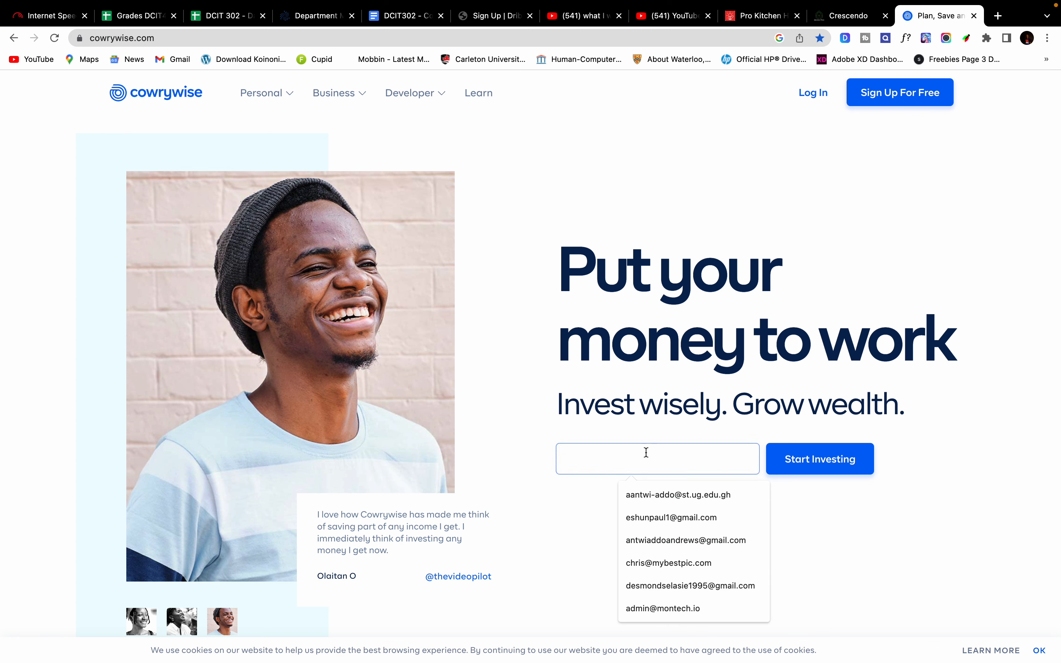
left_click(577, 519)
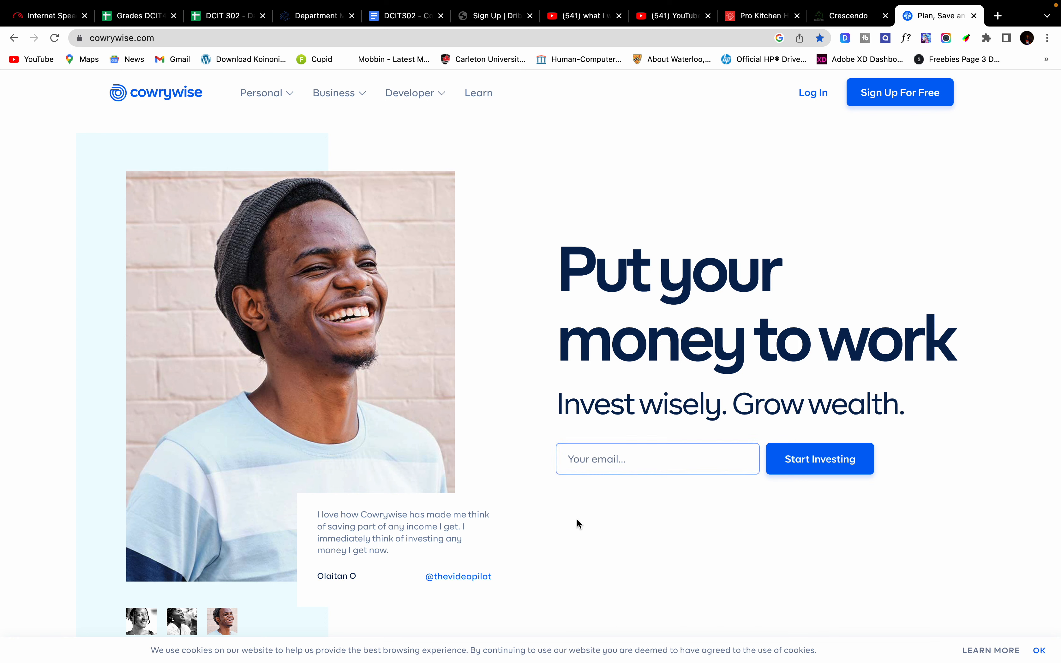
left_click(623, 466)
left_click(595, 486)
key("ctrl+Right")
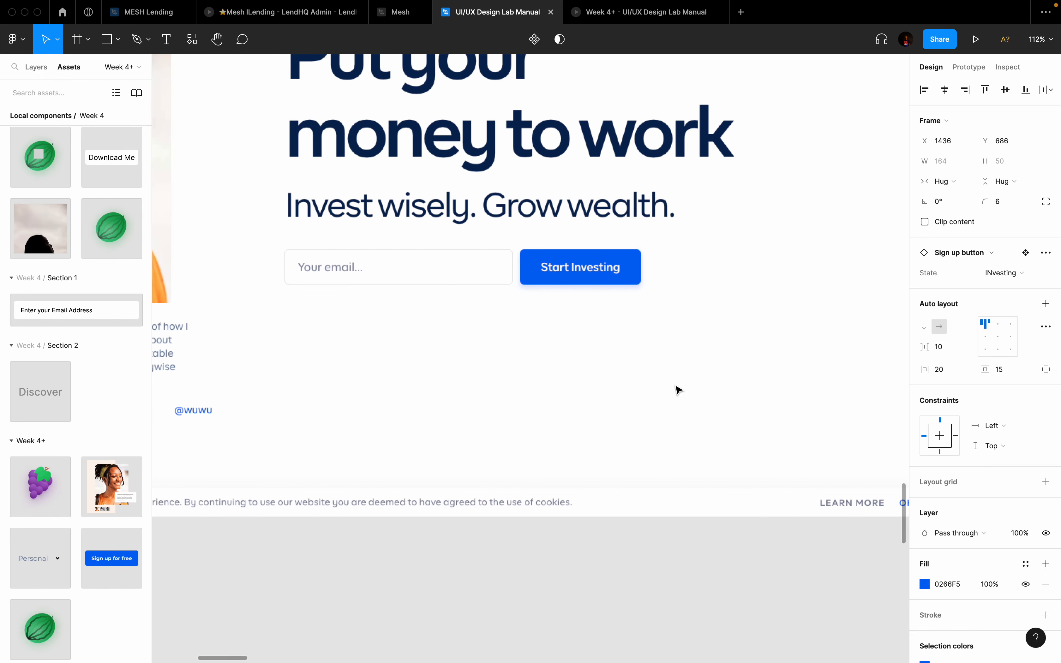
Step: Create a new 'Your email' text layer on the empty canvas above Frame 9
scroll(640, 329, "down", 5)
scroll(641, 330, "right", 15)
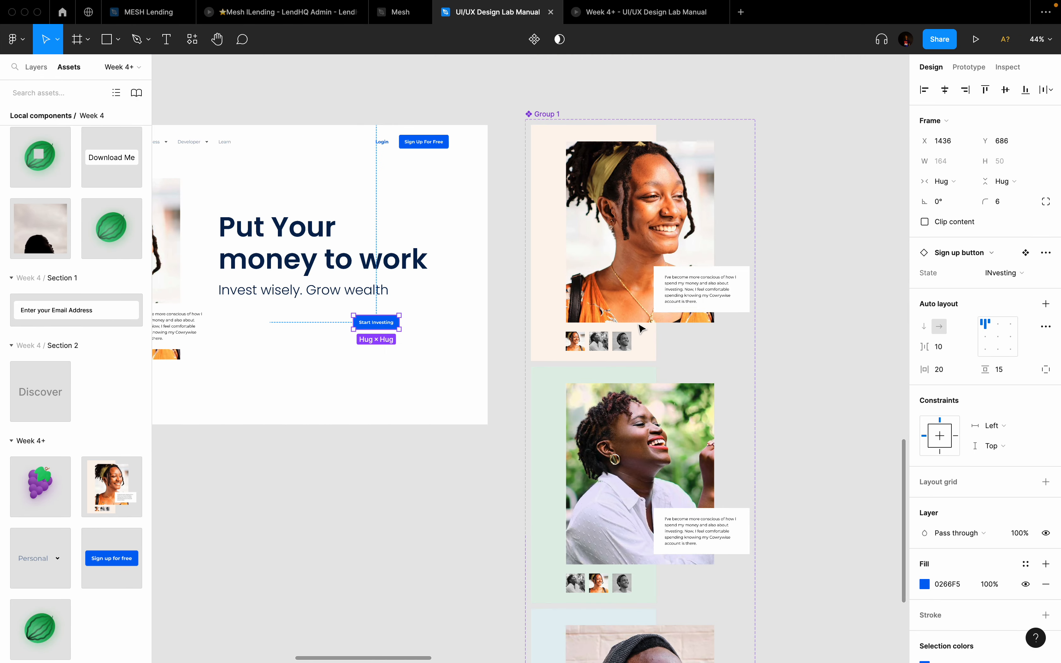
scroll(640, 329, "left", 10)
scroll(555, 303, "up", 6)
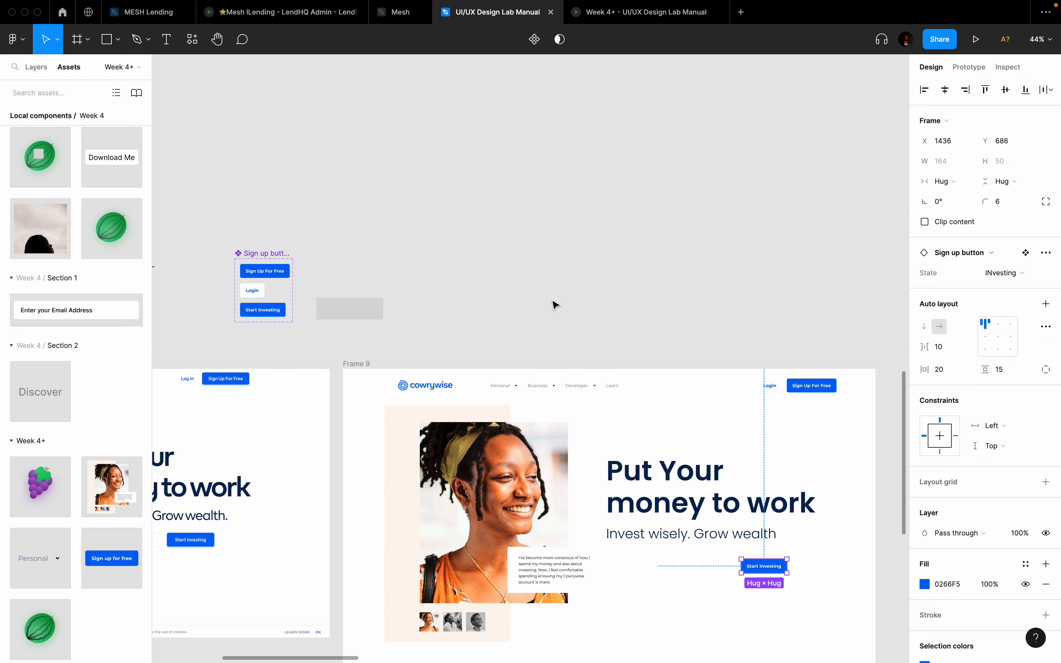
left_click(516, 275)
key("t")
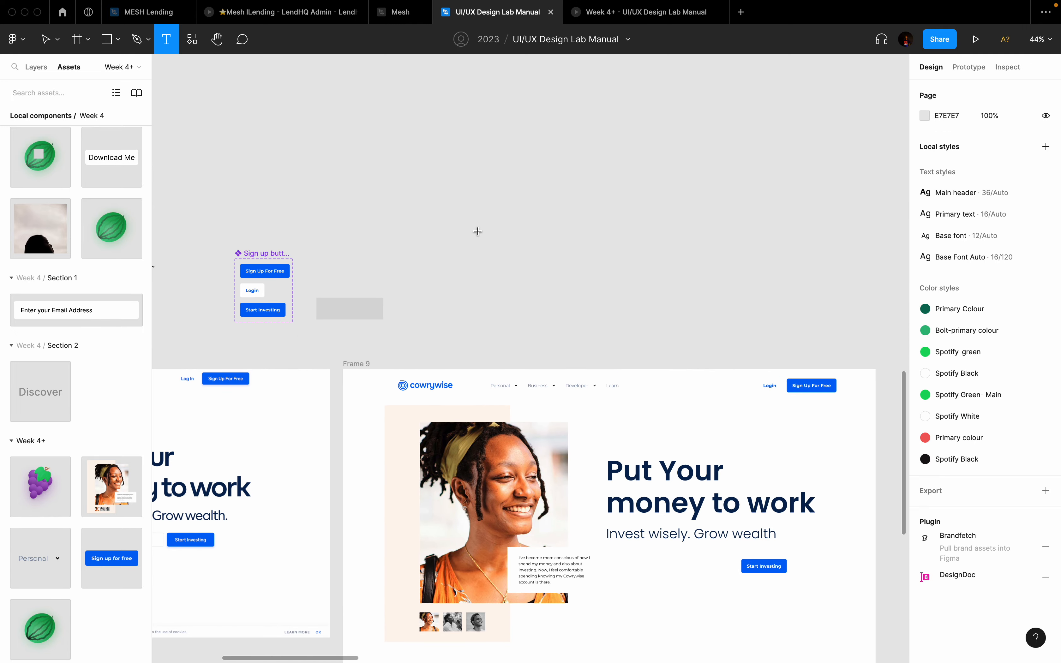
left_click(478, 231)
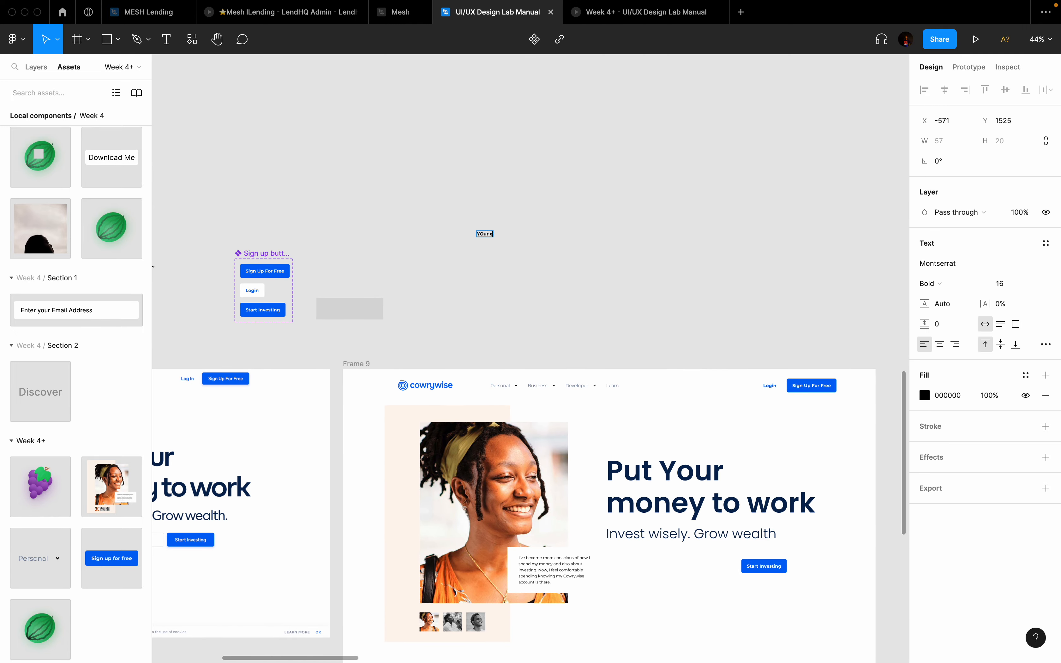
key("Escape")
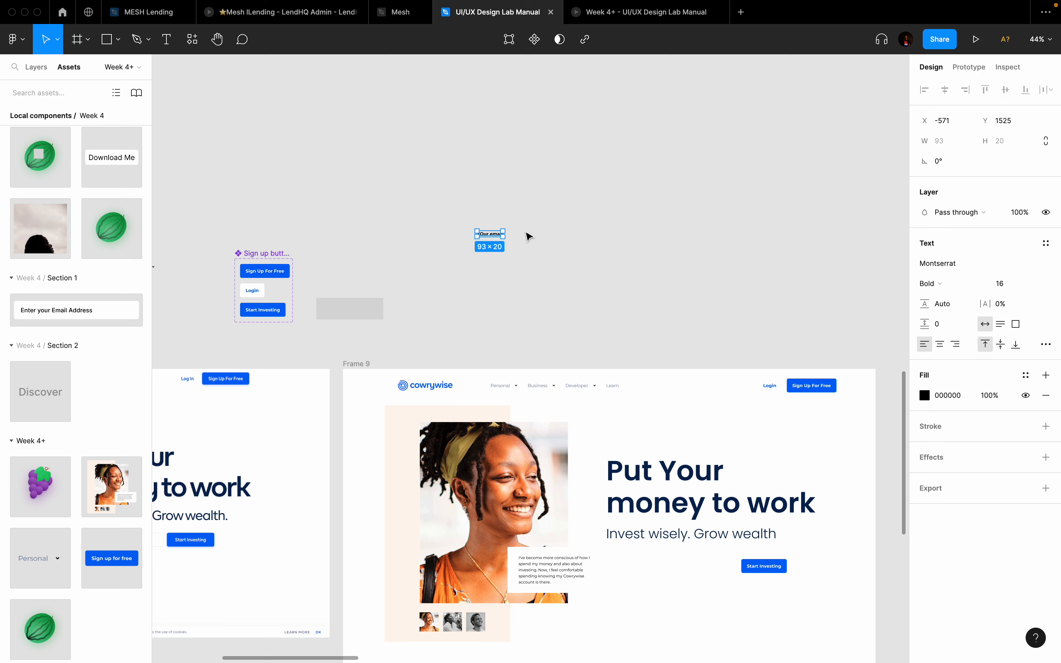
Step: Fix the typo so the label reads 'Your email' with a lowercase o
scroll(528, 237, "up", 5)
scroll(424, 246, "up", 3)
double_click(433, 238)
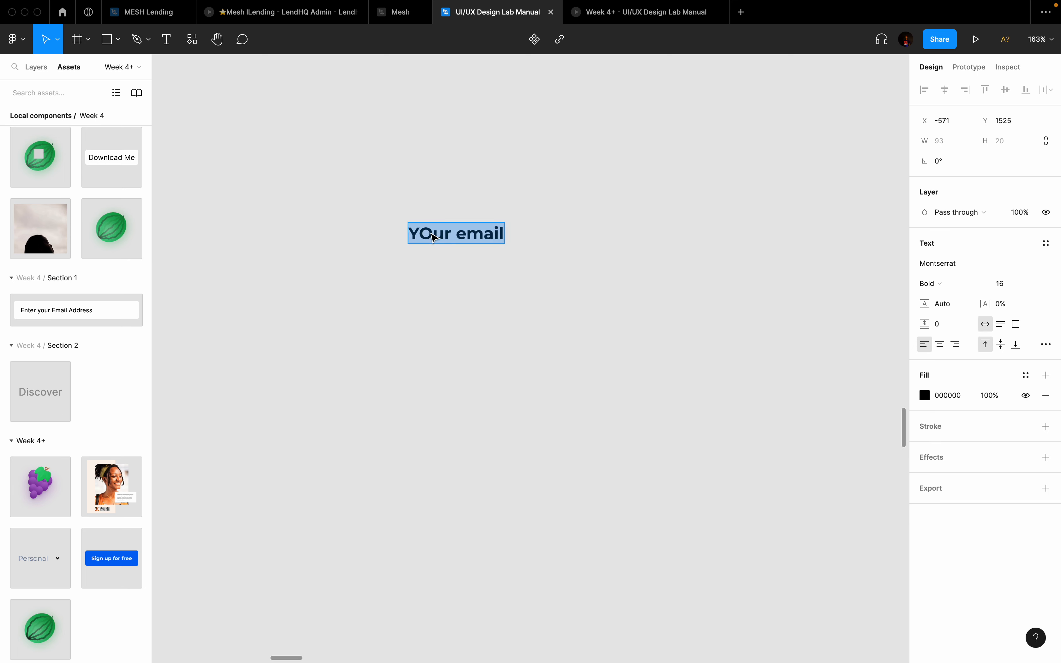
left_click(431, 233)
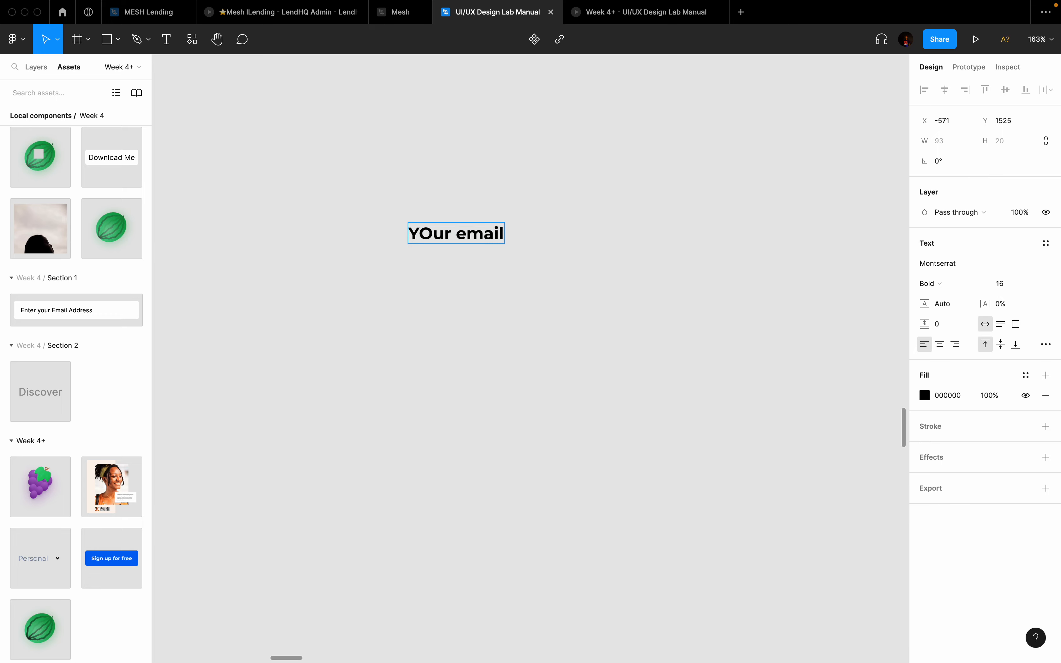
key("BackSpace")
type("0")
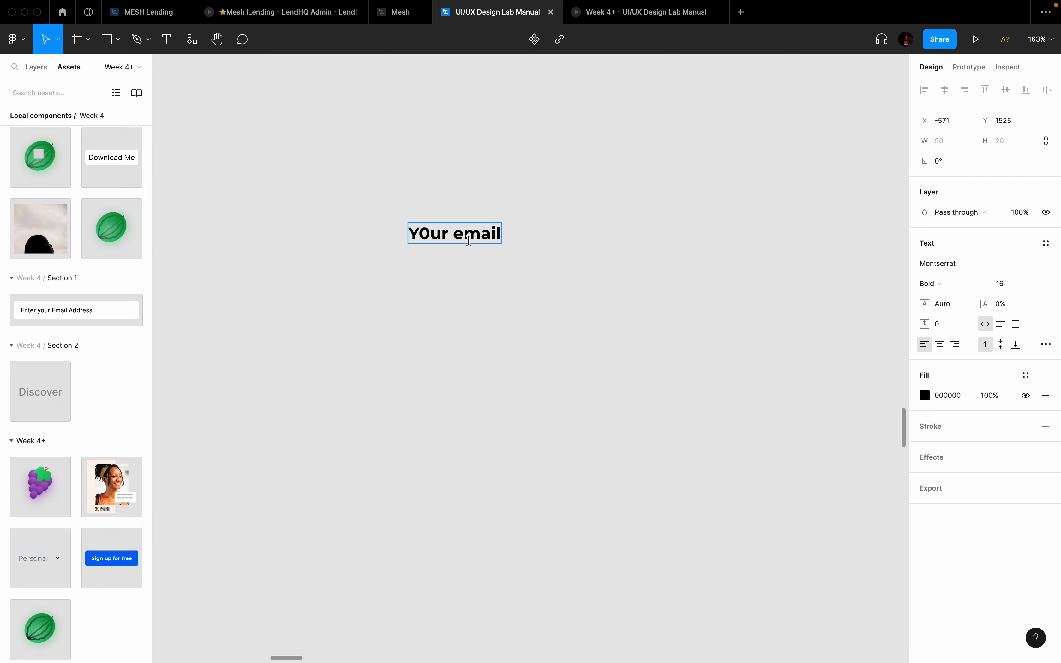
key("BackSpace")
type("O")
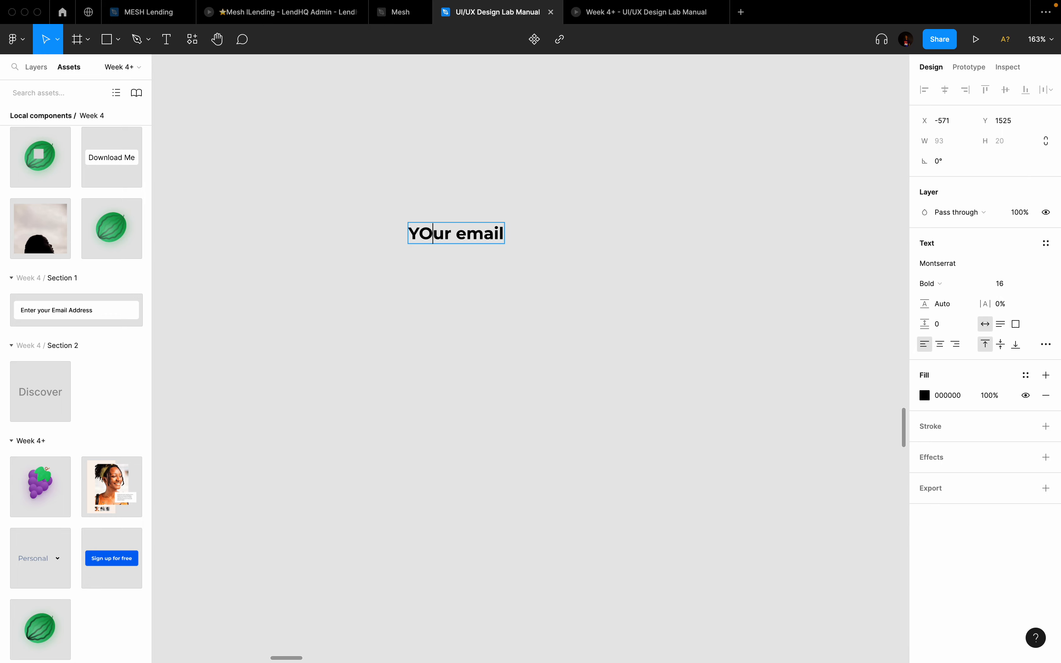
key("BackSpace")
type("O")
key("BackSpace")
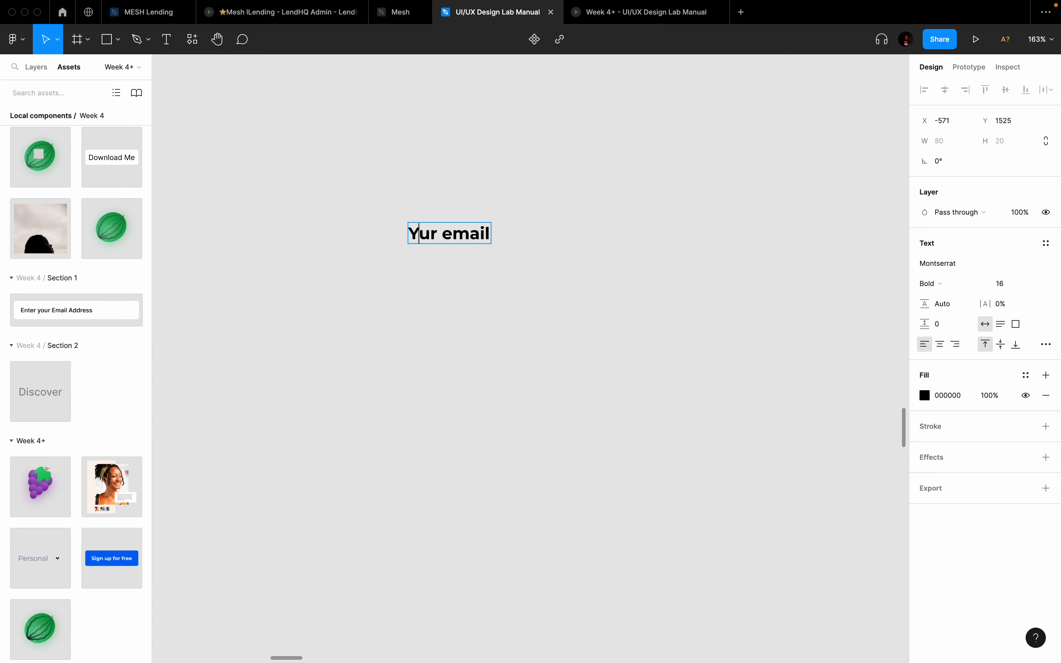
type("o")
key("Escape")
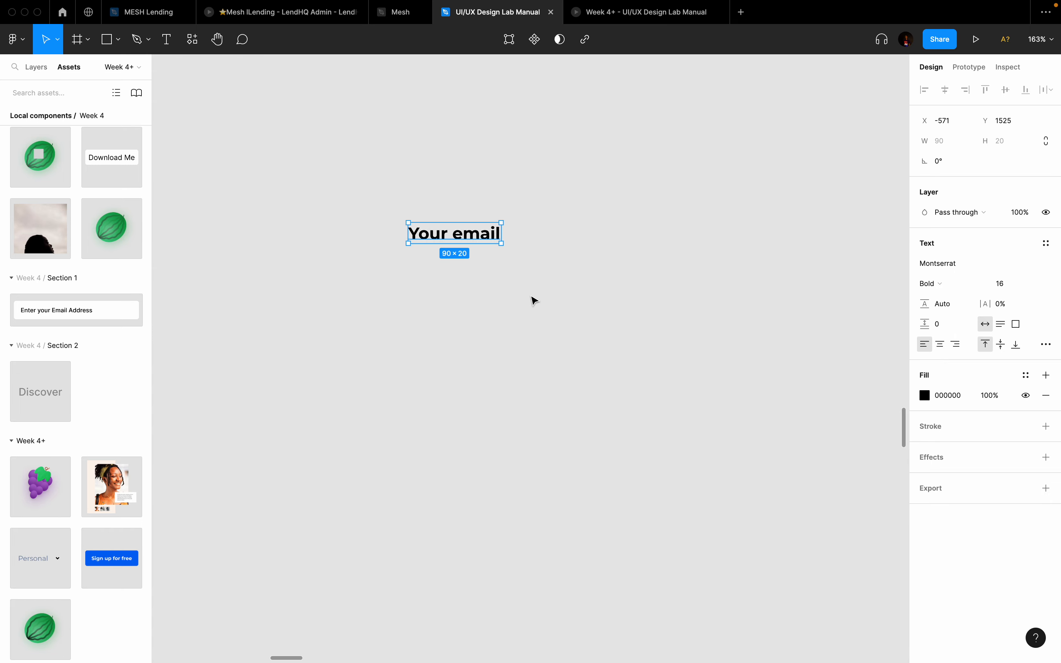
Step: Set the Your email text to Montserrat Medium weight
scroll(533, 301, "down", 5)
left_click(932, 283)
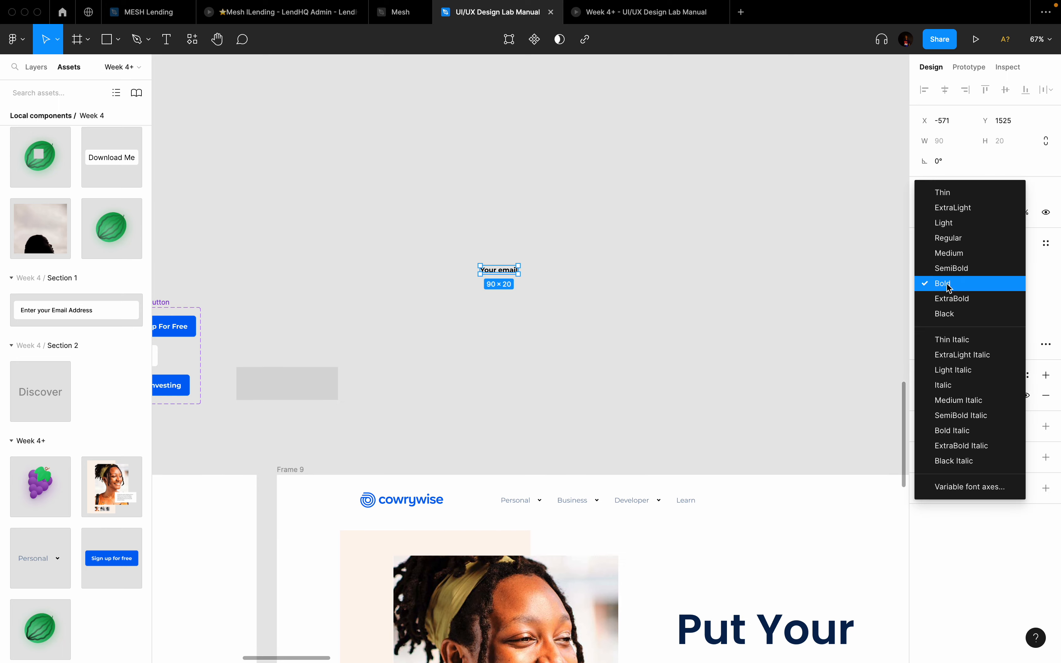
left_click(951, 256)
Step: Wrap the 'Your email' text in an auto-layout frame and move it into the left hero frame
scroll(553, 293, "up", 4)
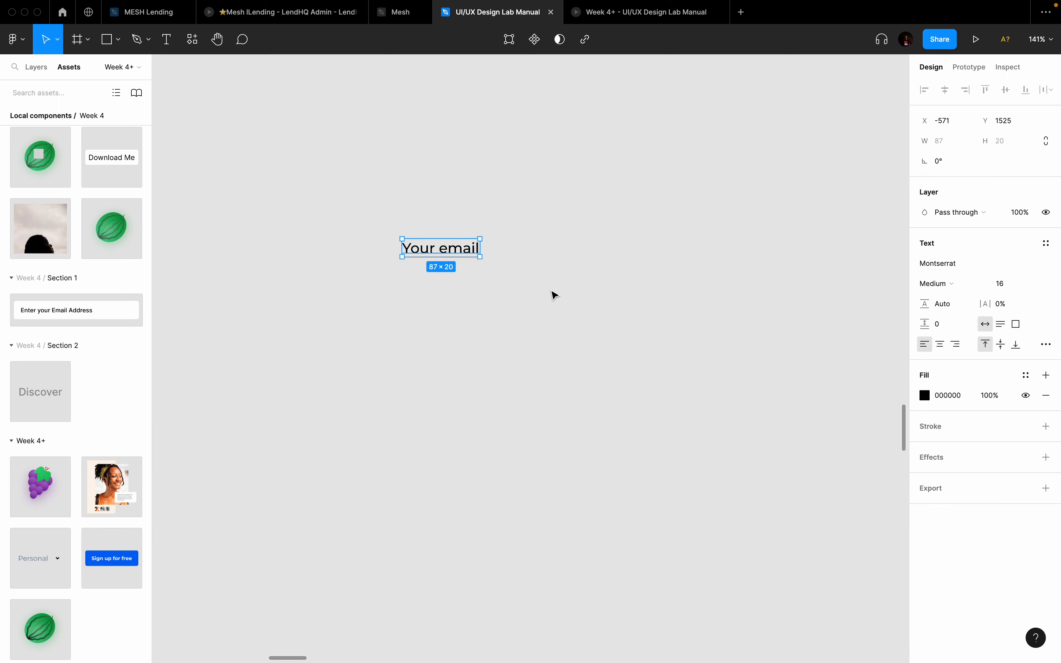
key("shift+a")
scroll(506, 254, "down", 5)
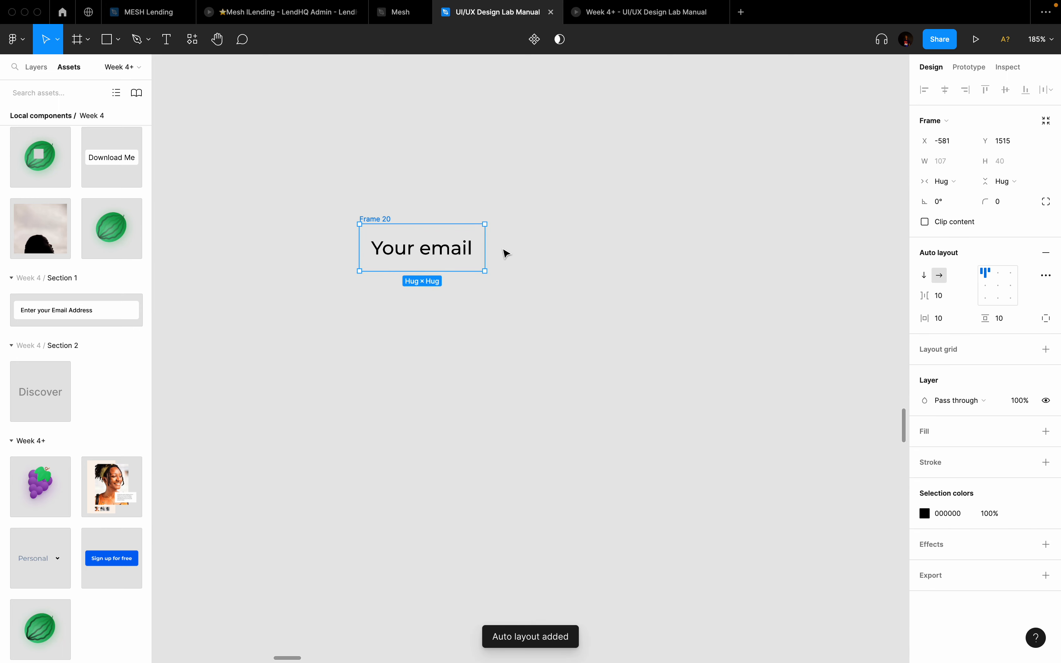
scroll(503, 249, "down", 5)
scroll(505, 250, "left", 6)
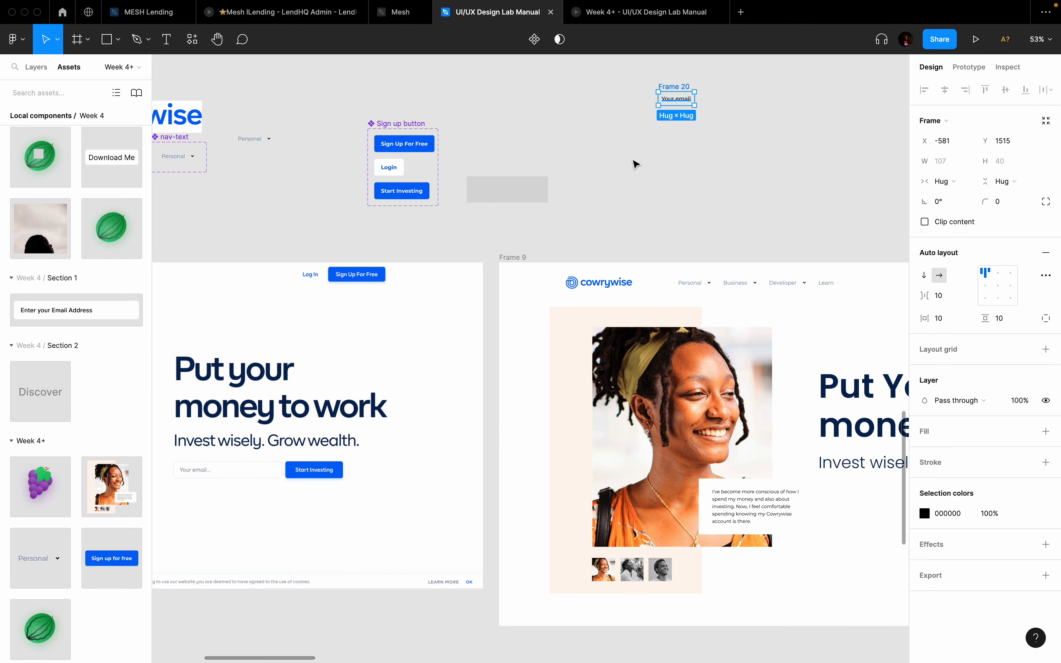
left_click_drag(678, 100, 229, 477)
Step: Position Frame 20 over the hero's email input and size it to 321×48
scroll(229, 478, "down", 2)
scroll(229, 478, "left", 4)
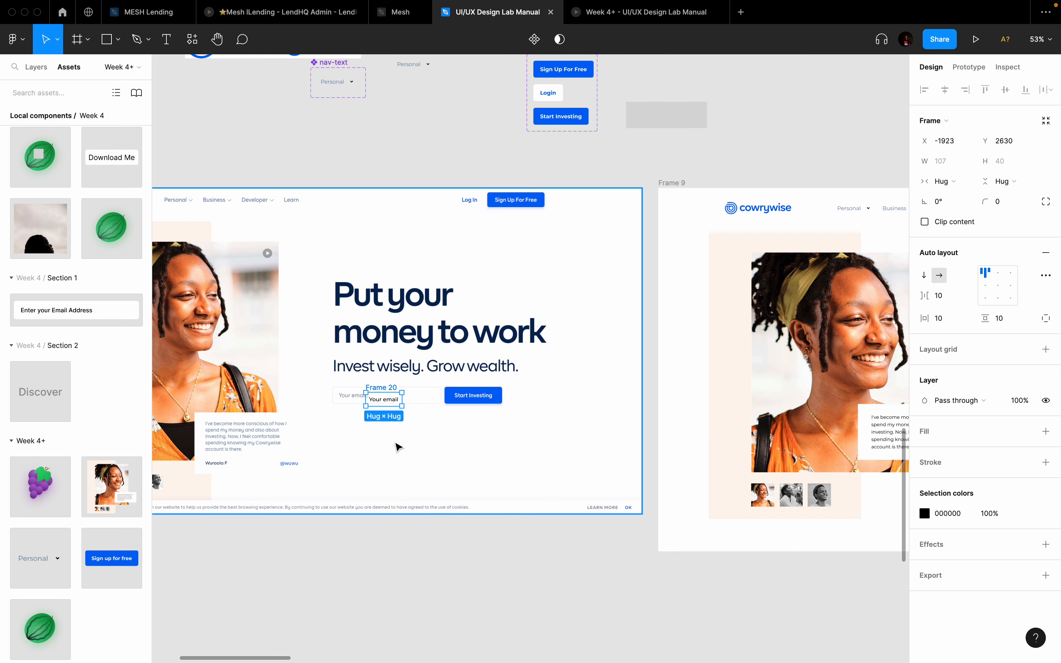
scroll(397, 447, "up", 5)
scroll(488, 315, "left", 4)
left_click_drag(488, 327, 379, 317)
scroll(379, 314, "up", 5)
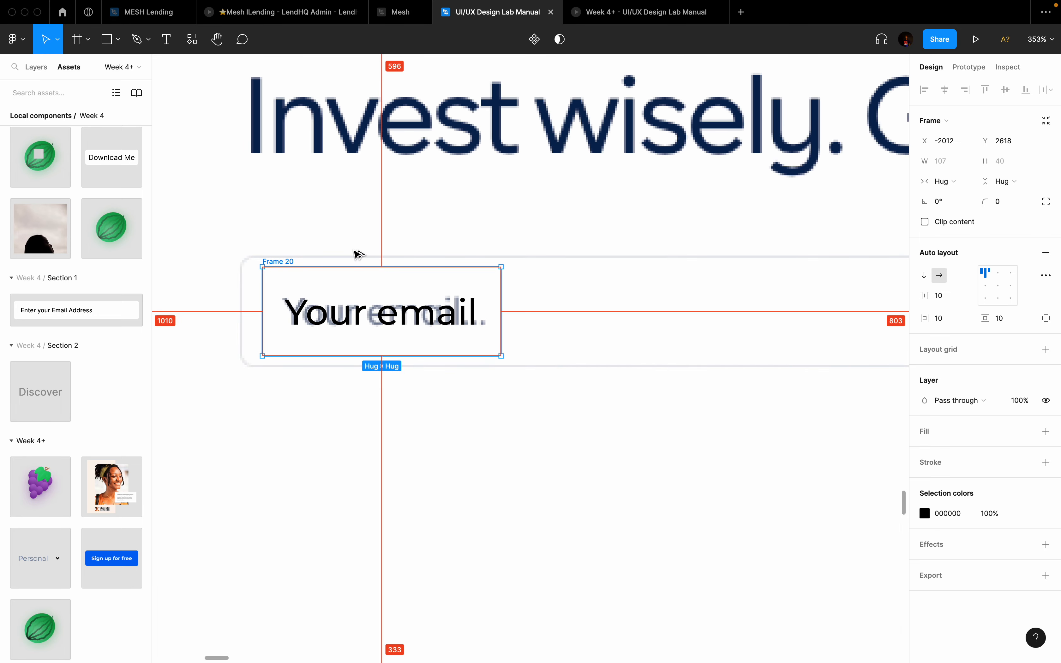
left_click_drag(361, 267, 361, 258)
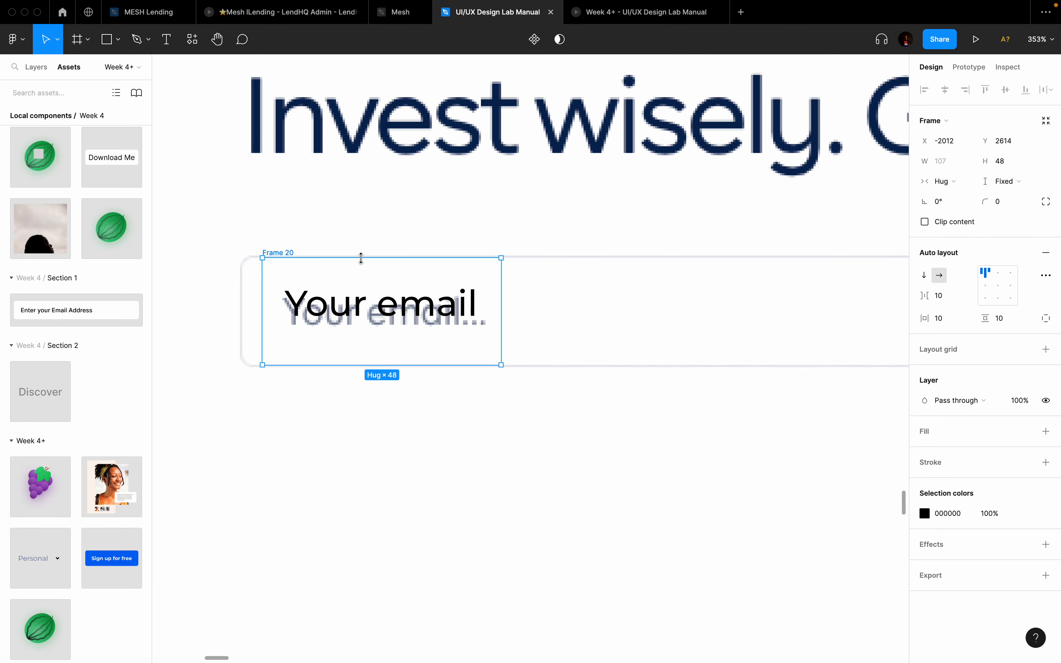
scroll(361, 258, "down", 3)
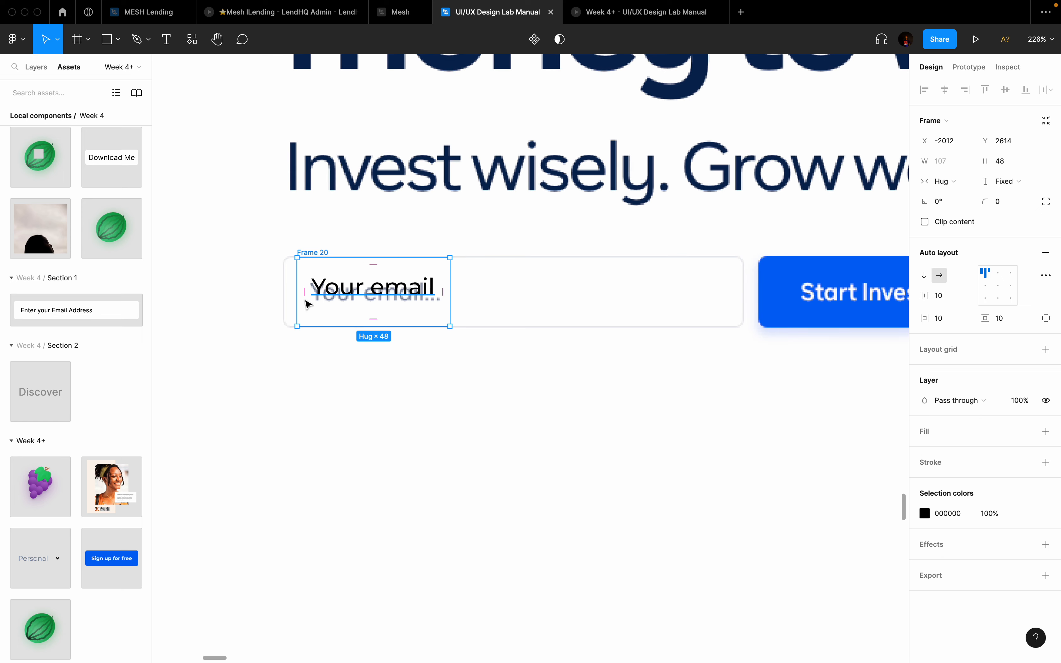
left_click_drag(364, 301, 352, 301)
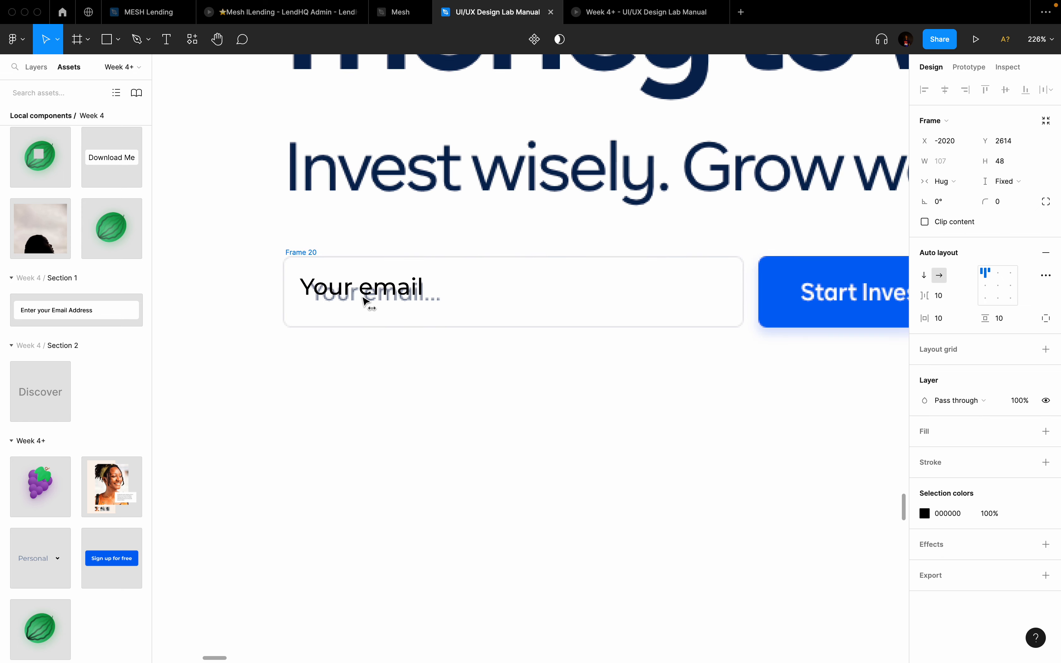
left_click_drag(437, 273, 744, 307)
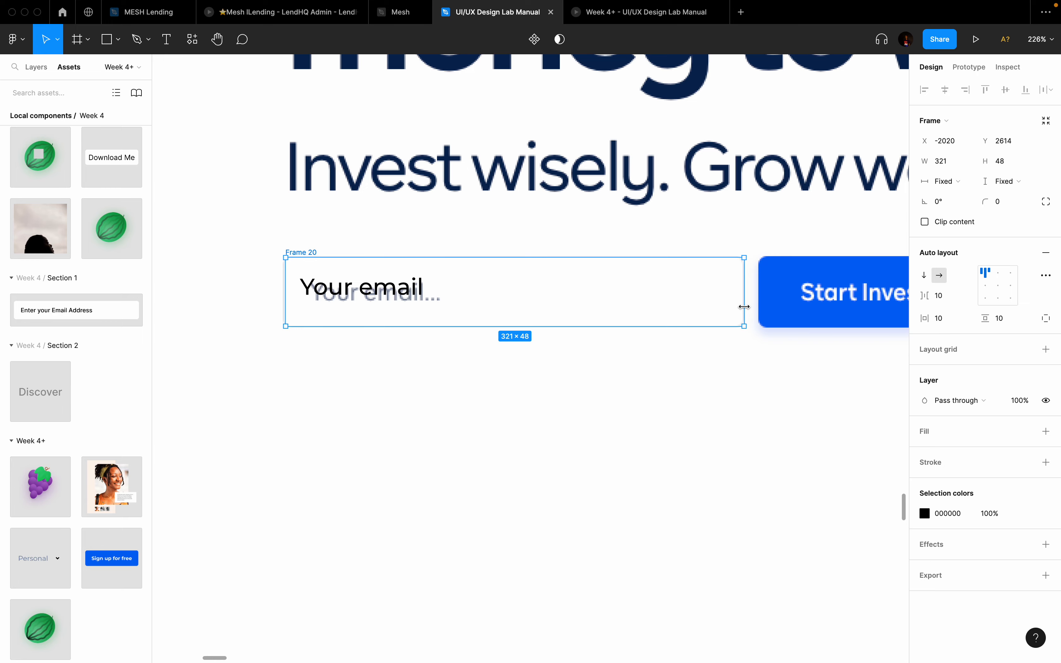
Step: Give Frame 20 a white fill and left-center alignment
scroll(744, 307, "down", 5)
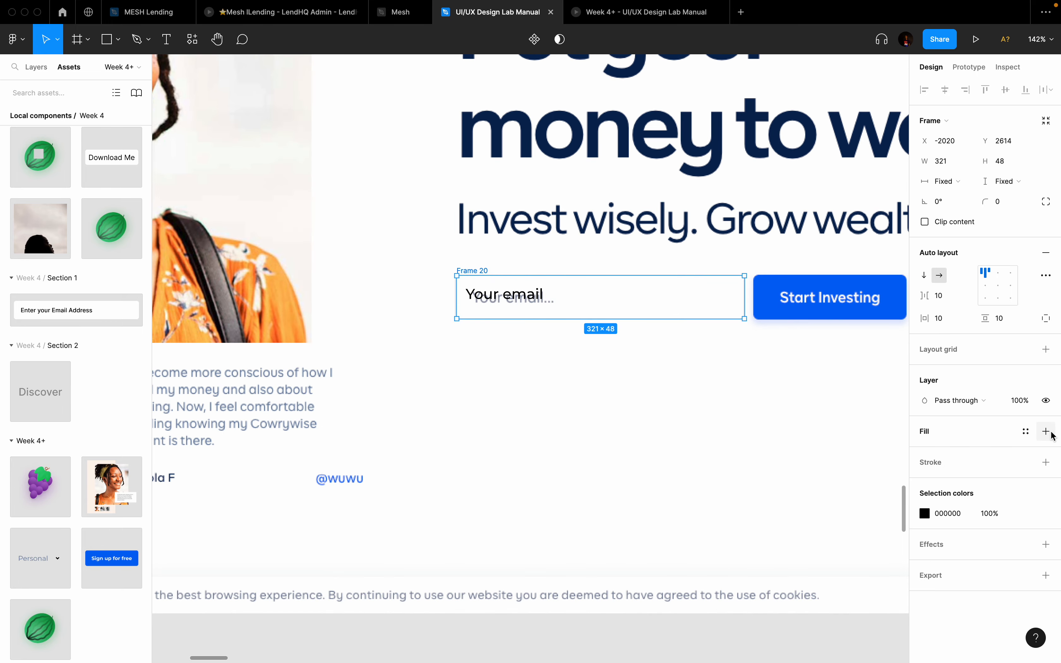
left_click(1046, 432)
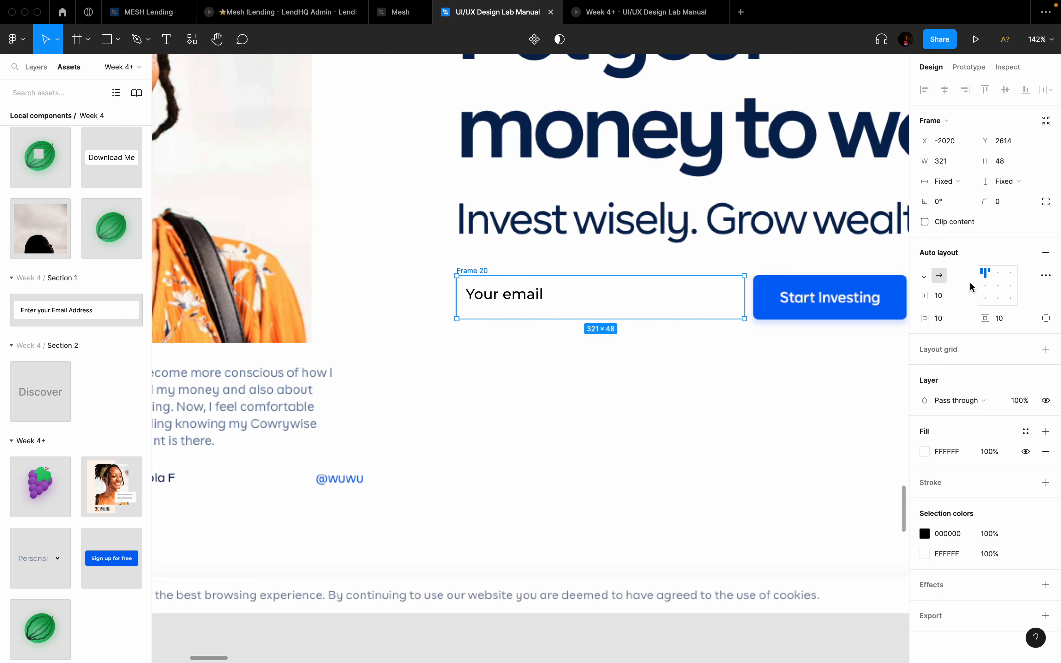
left_click(986, 286)
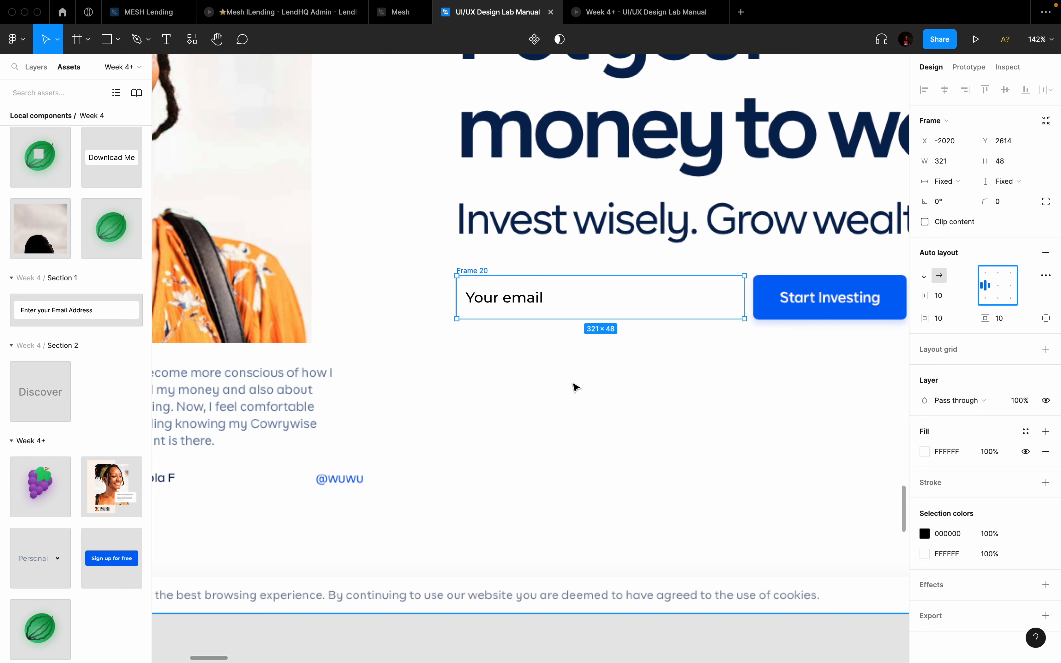
scroll(576, 387, "down", 10)
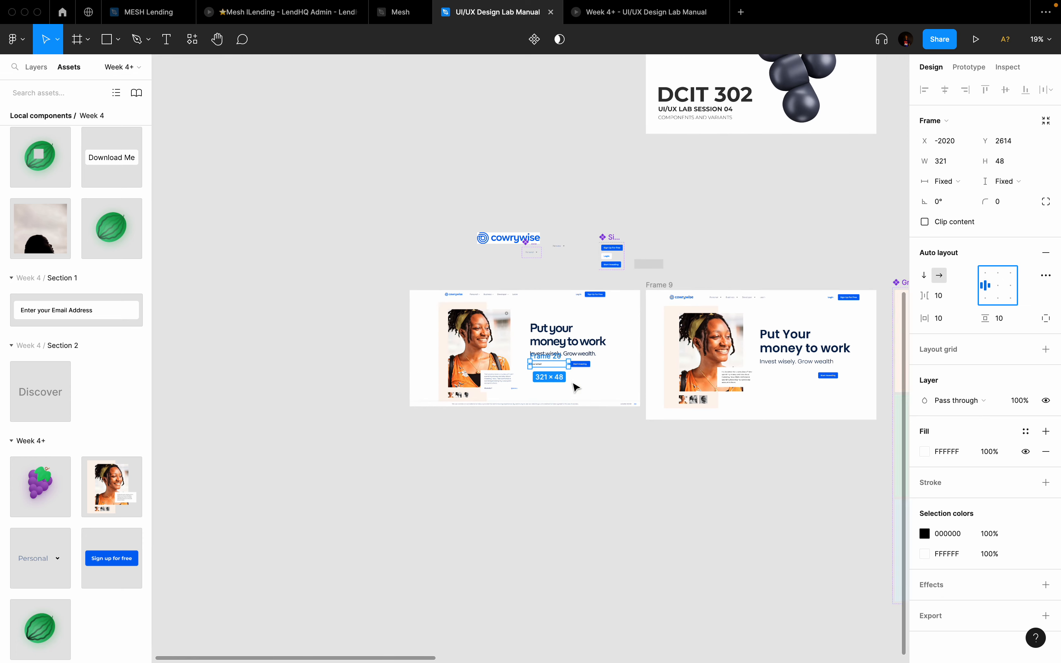
Step: Paste the smiling man image into Frame 9, remove it, and reselect the Frame 20 email field
left_click(495, 285)
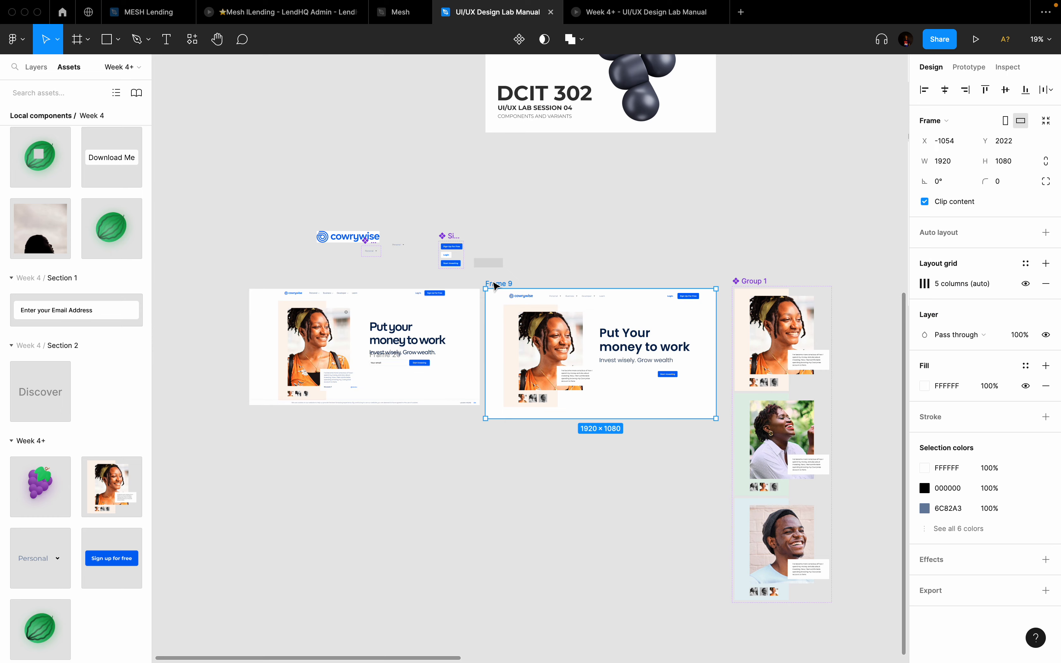
key("super+v")
key("Delete")
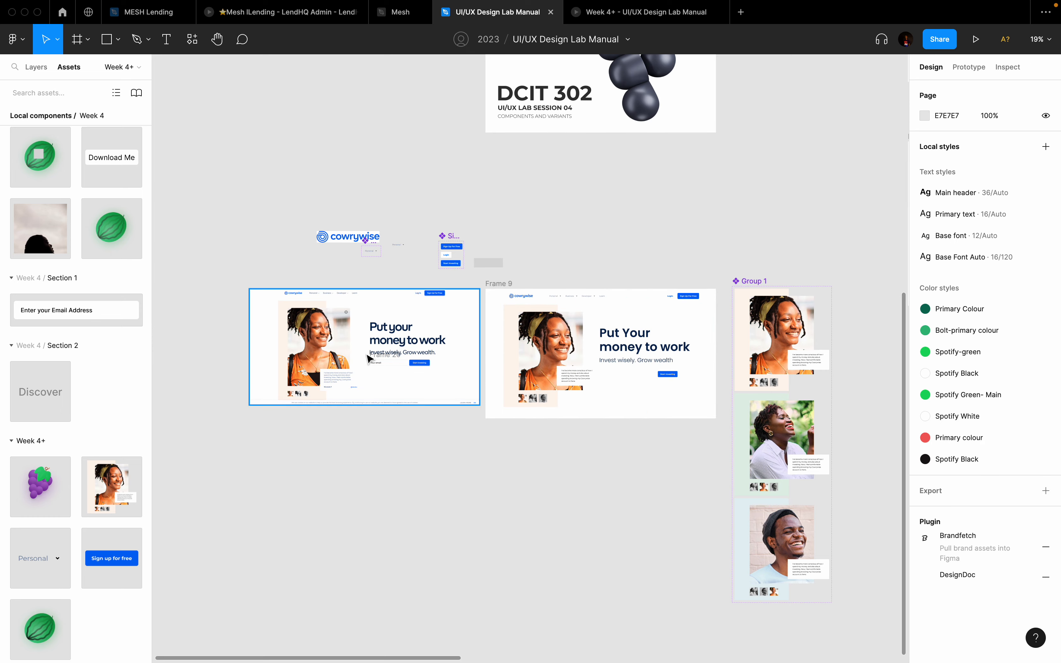
left_click(386, 363)
scroll(412, 371, "up", 5)
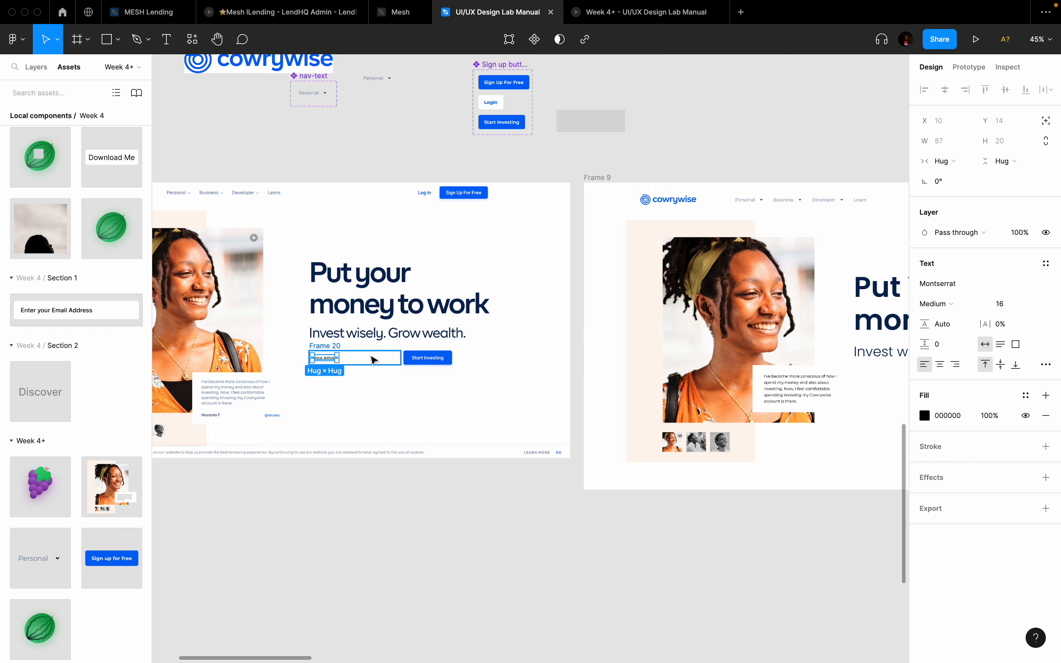
left_click(371, 360)
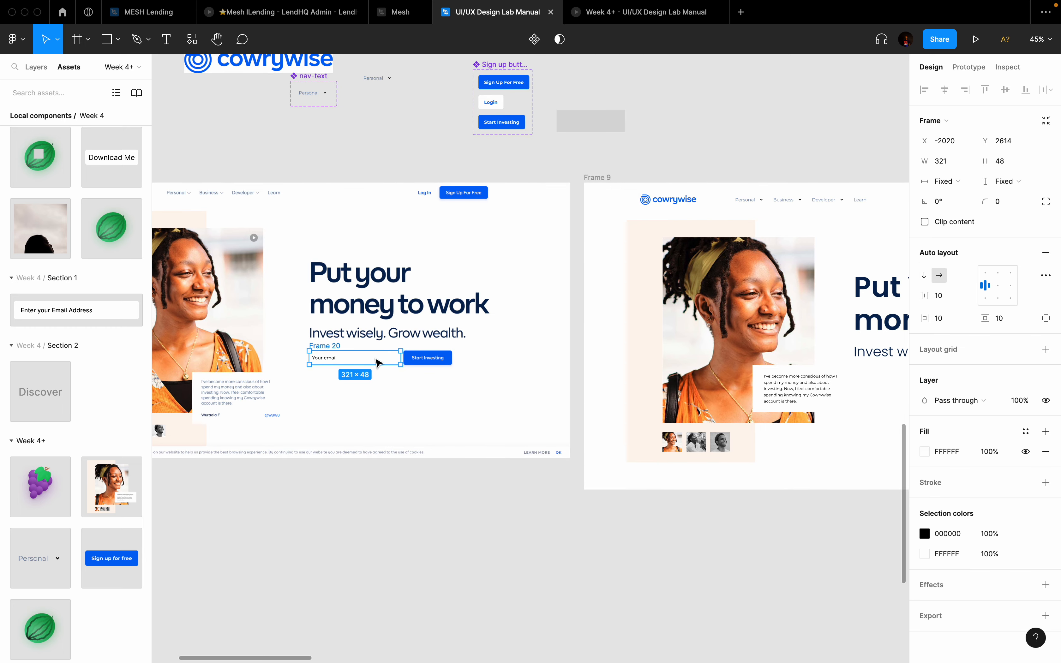
scroll(376, 362, "down", 3)
Step: Paste a copy of the email field, rename it 'Your email', and make it a component with a second variant
left_click(652, 107)
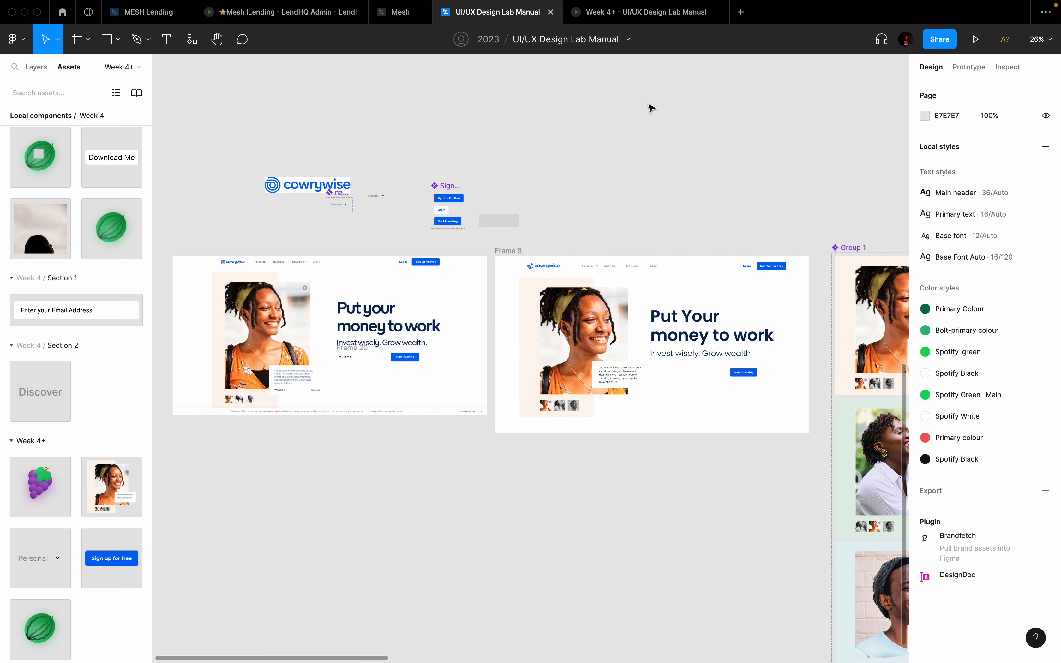
key("ctrl+v")
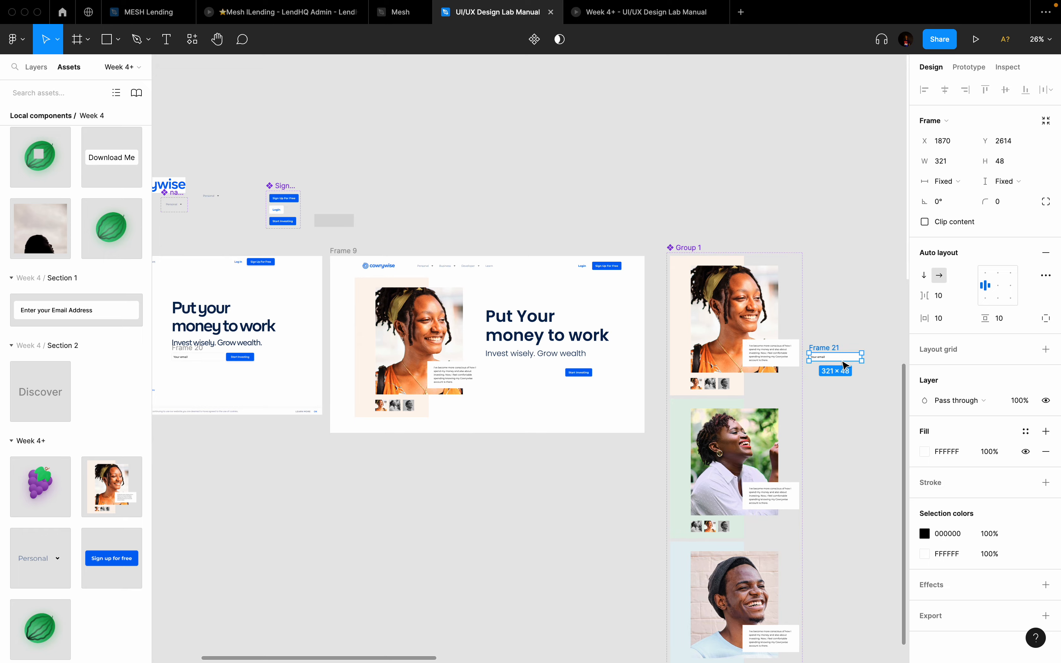
scroll(845, 364, "up", 10)
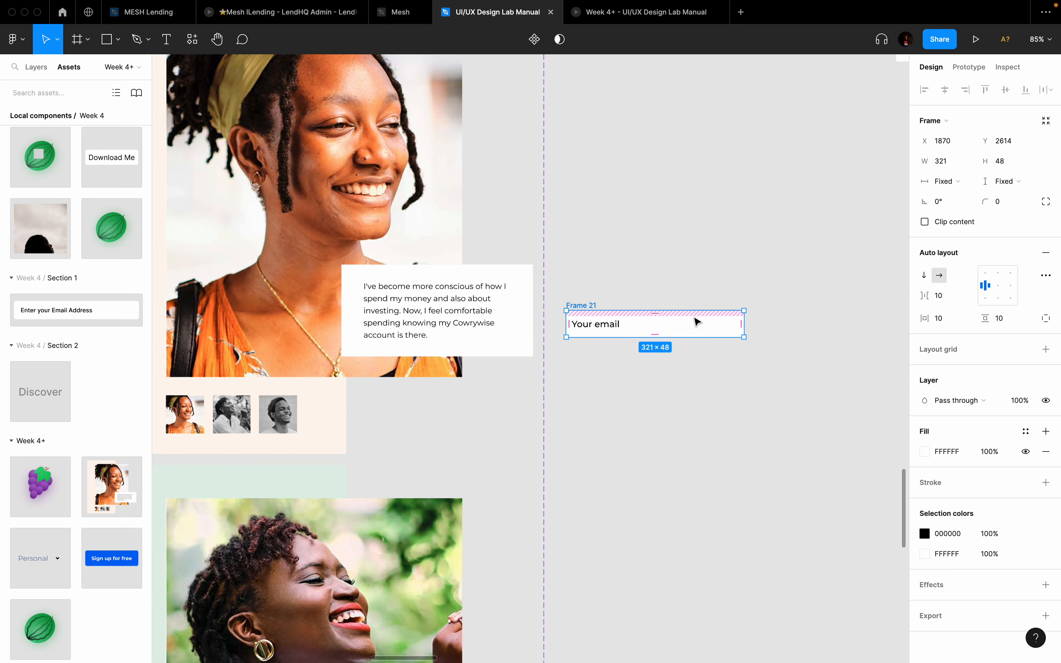
double_click(474, 302)
type("Y")
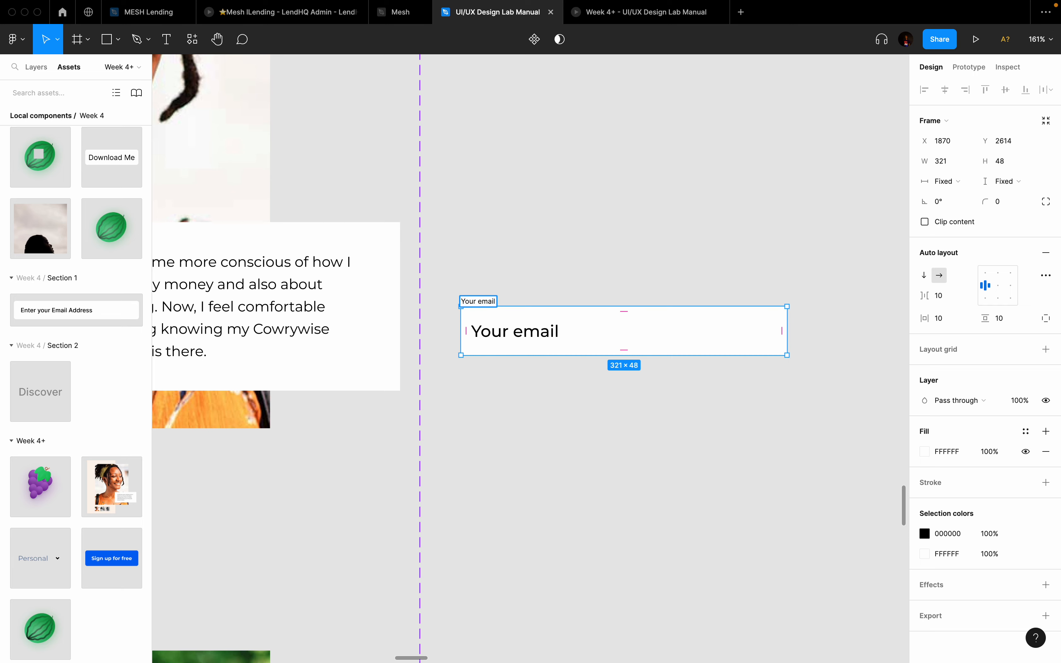
type("our email")
key("Return")
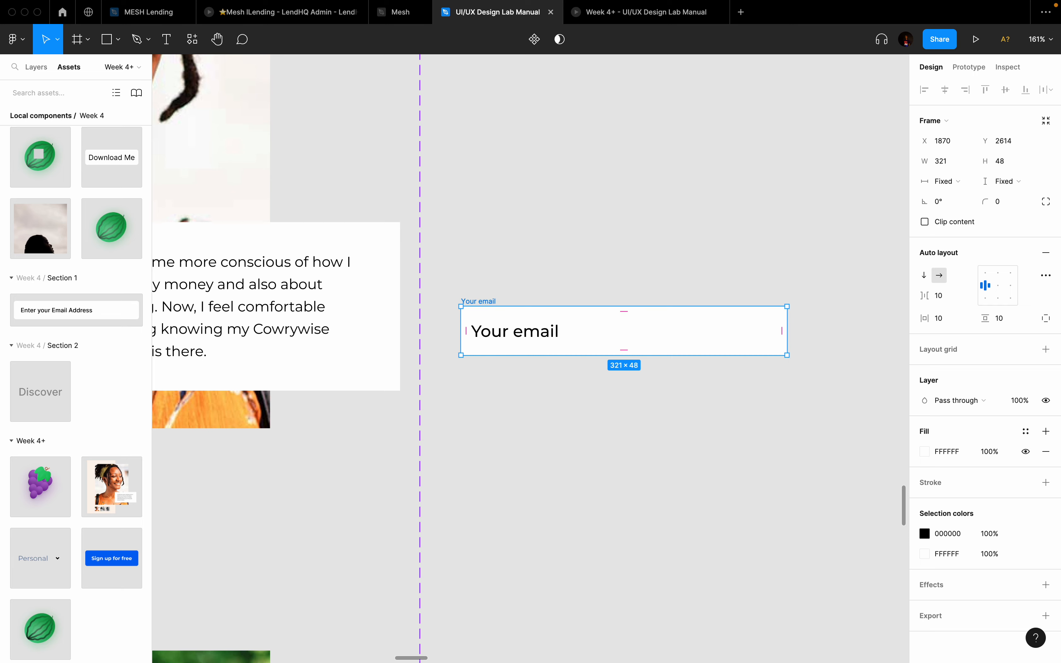
left_click(536, 39)
left_click(535, 39)
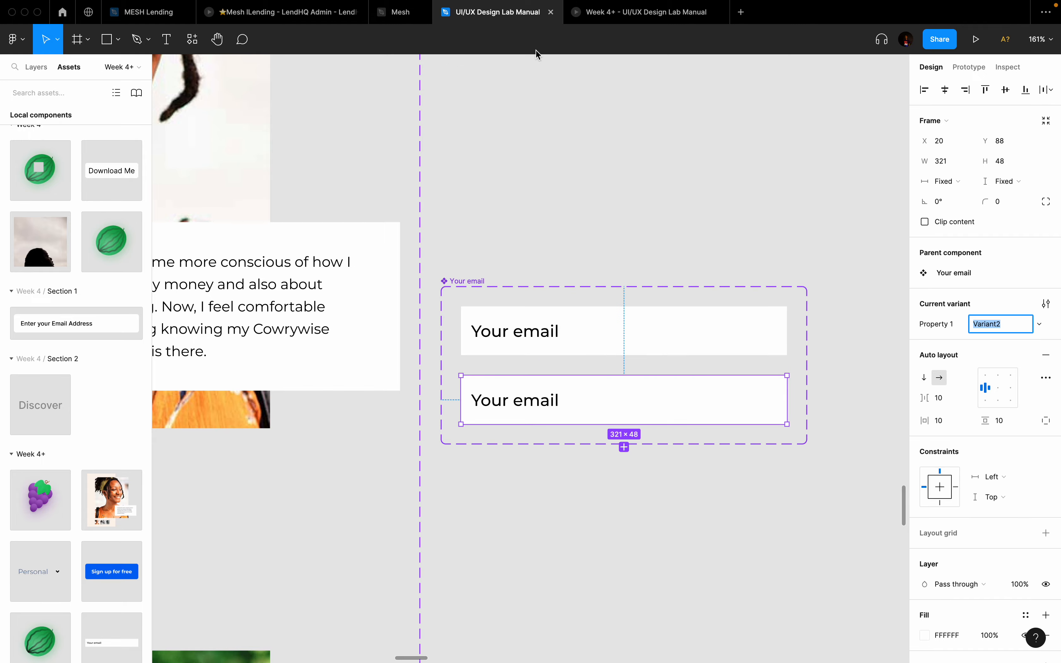
Step: Inspect the Cowrywise site's email field, then start editing the top variant's text
key("ctrl+Left")
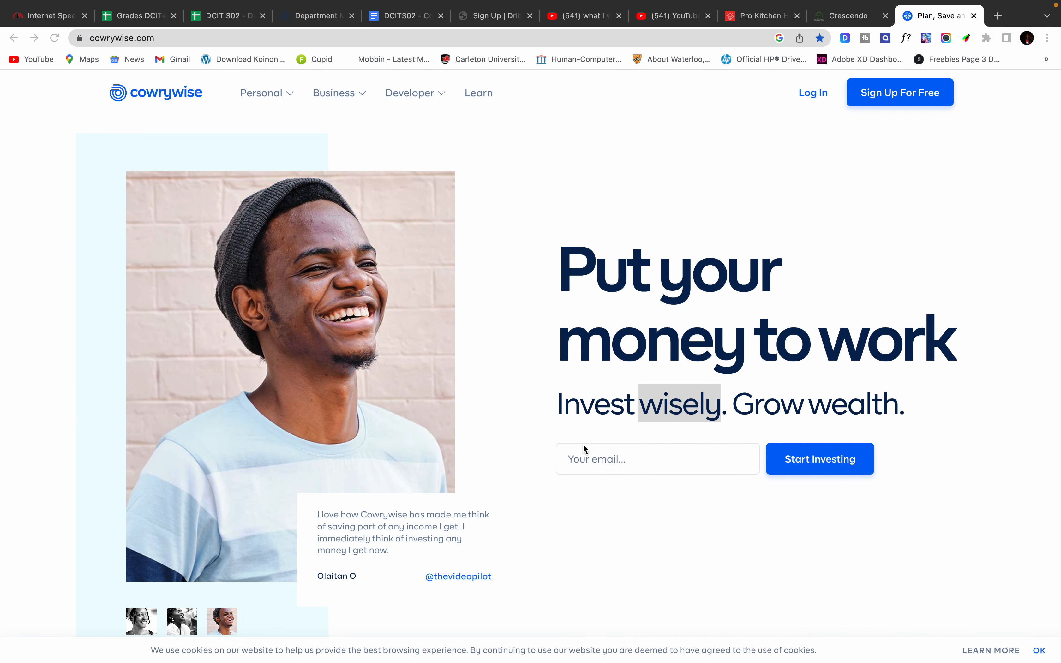
left_click(604, 458)
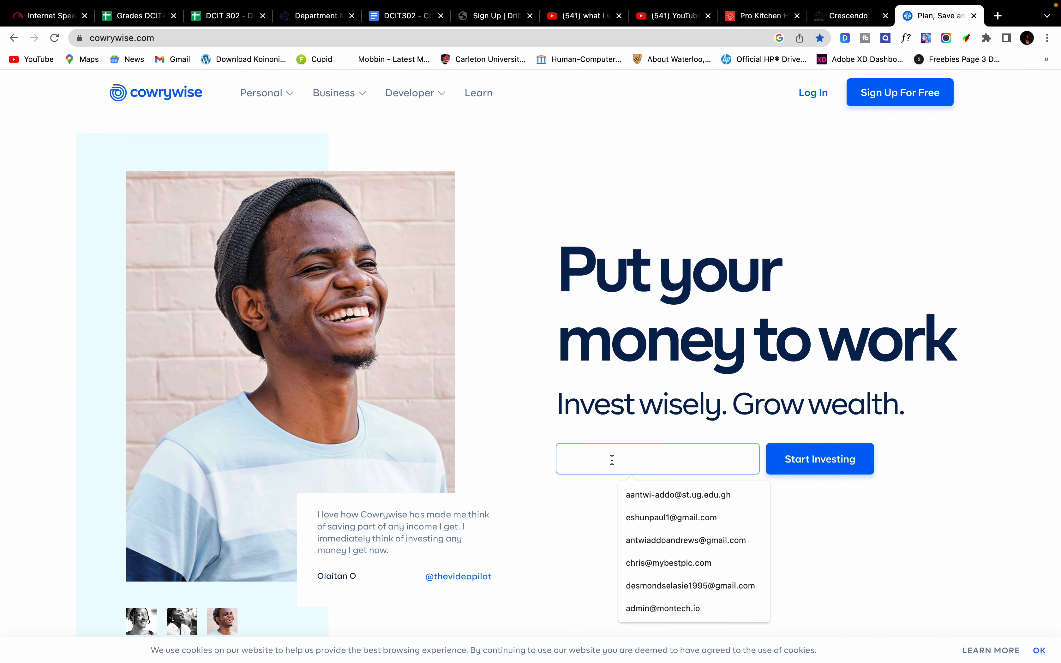
left_click(581, 494)
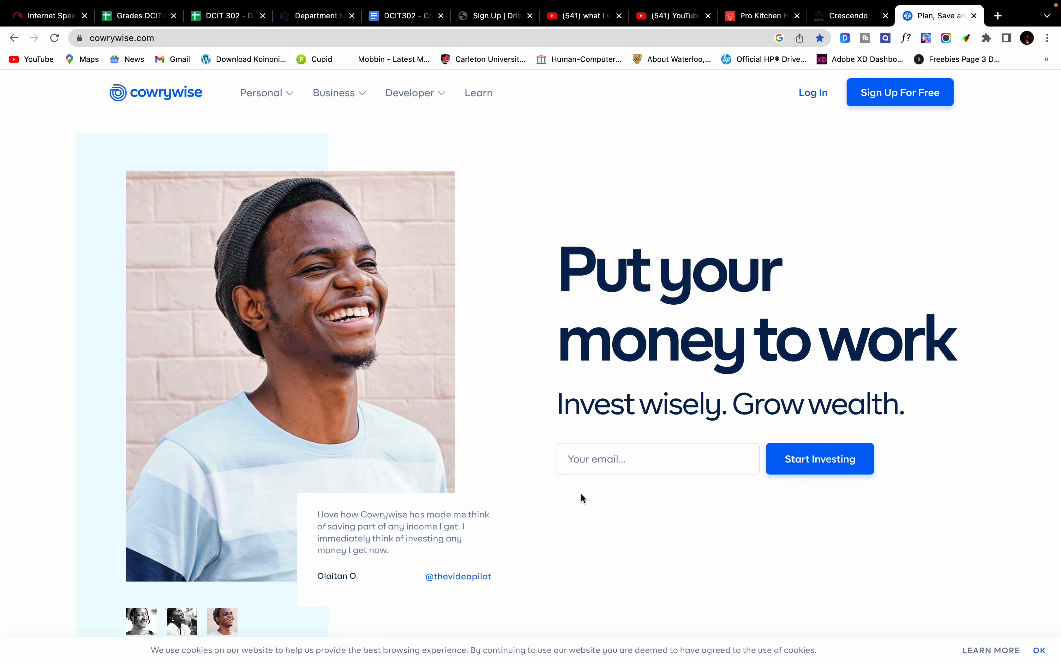
key("ctrl+Right")
double_click(542, 330)
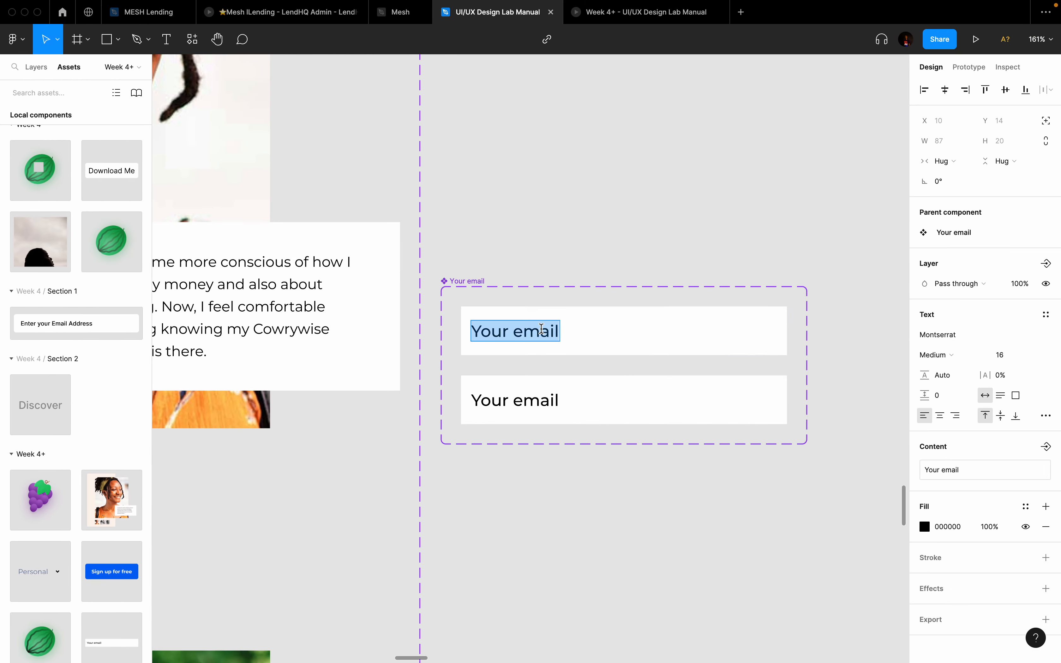
Step: Change the first variant's text to 'Your email...'
key("Right")
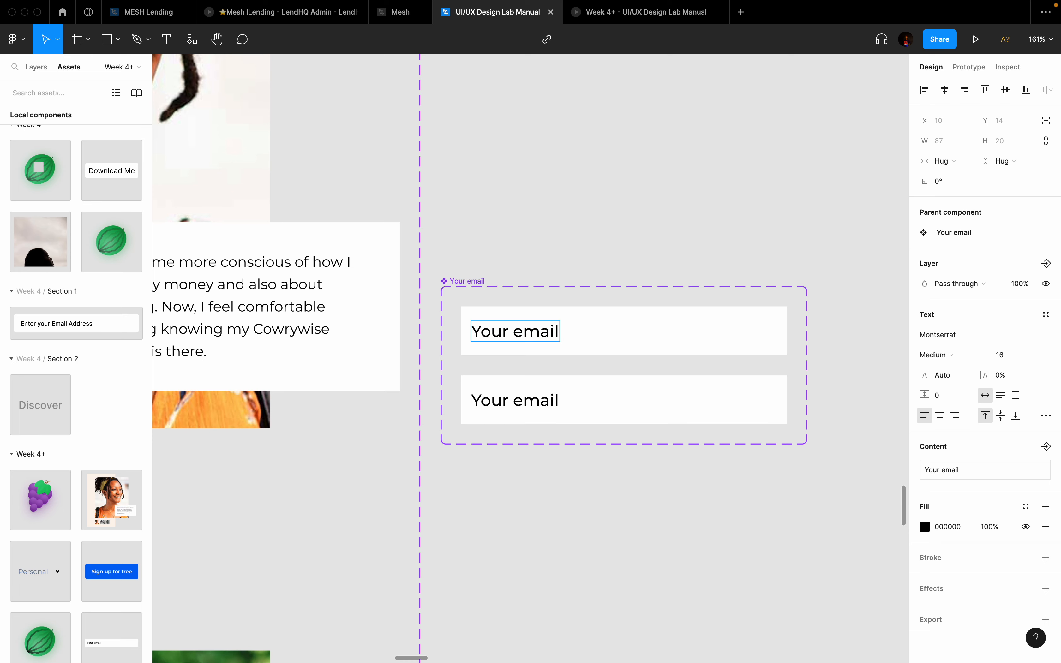
type("...")
left_click(542, 399)
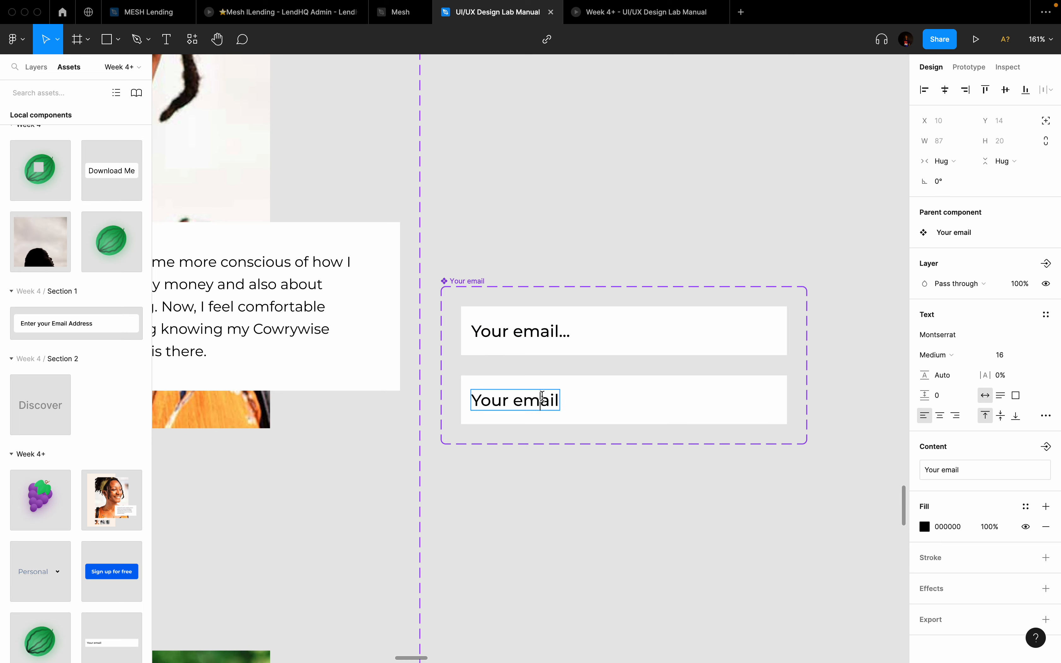
Step: Set corner radius 6 on both email input variants
left_click(691, 331)
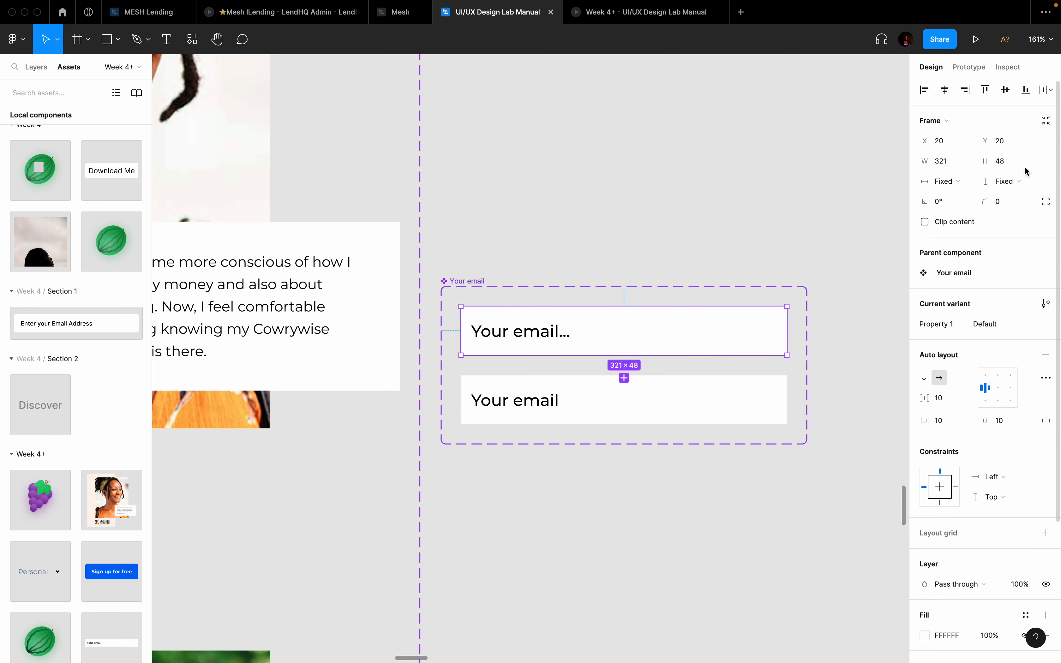
left_click(1010, 201)
type("6")
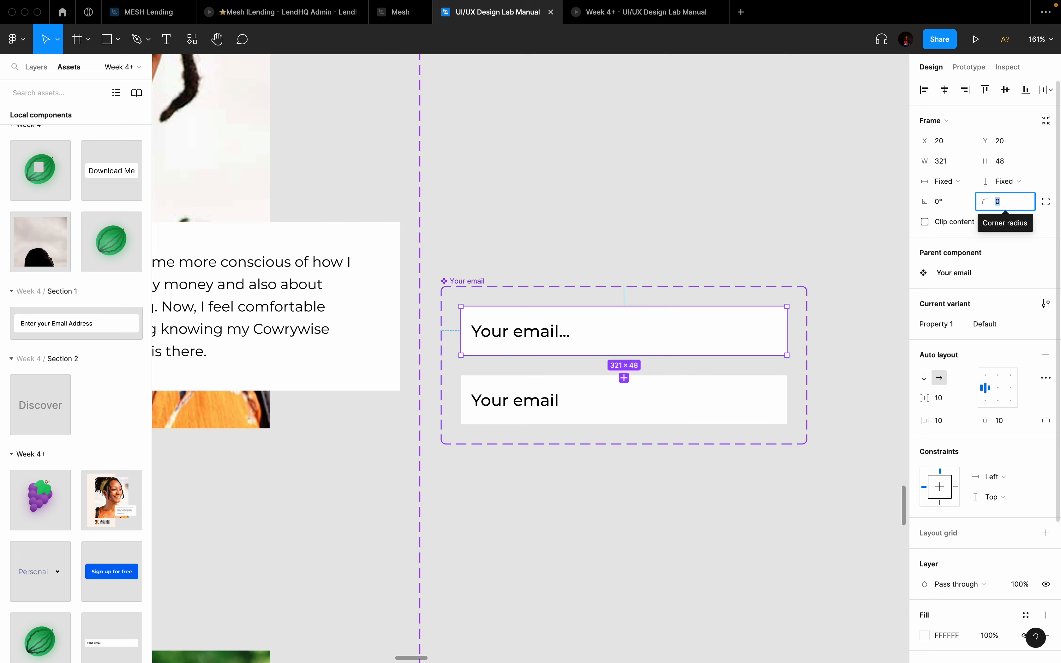
key("Return")
left_click(679, 436)
left_click(716, 421)
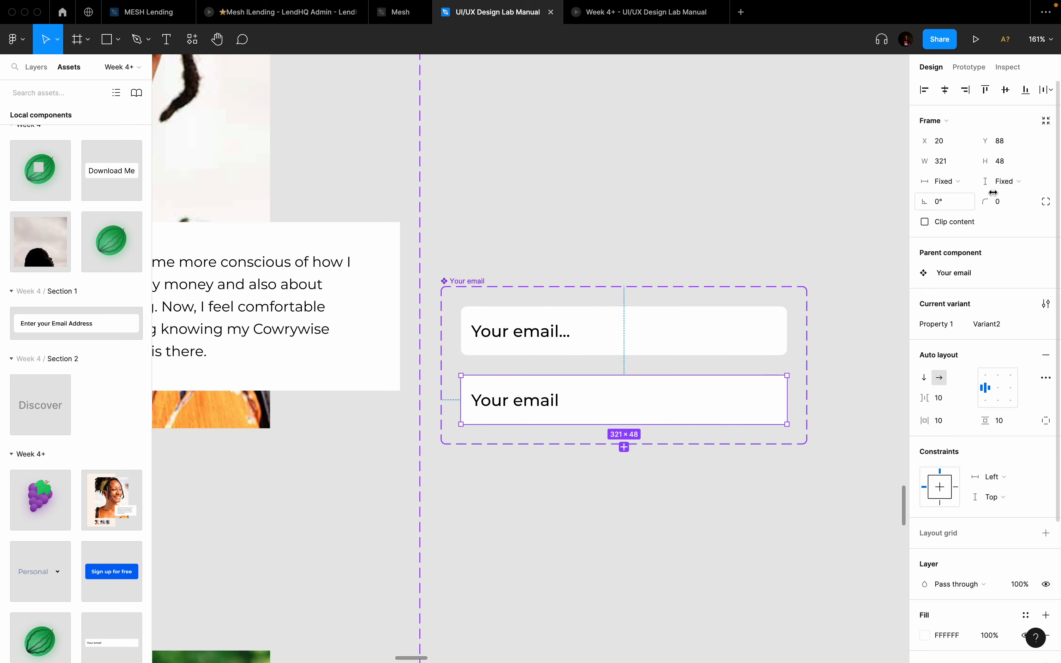
left_click(1009, 200)
type("6")
key("Return")
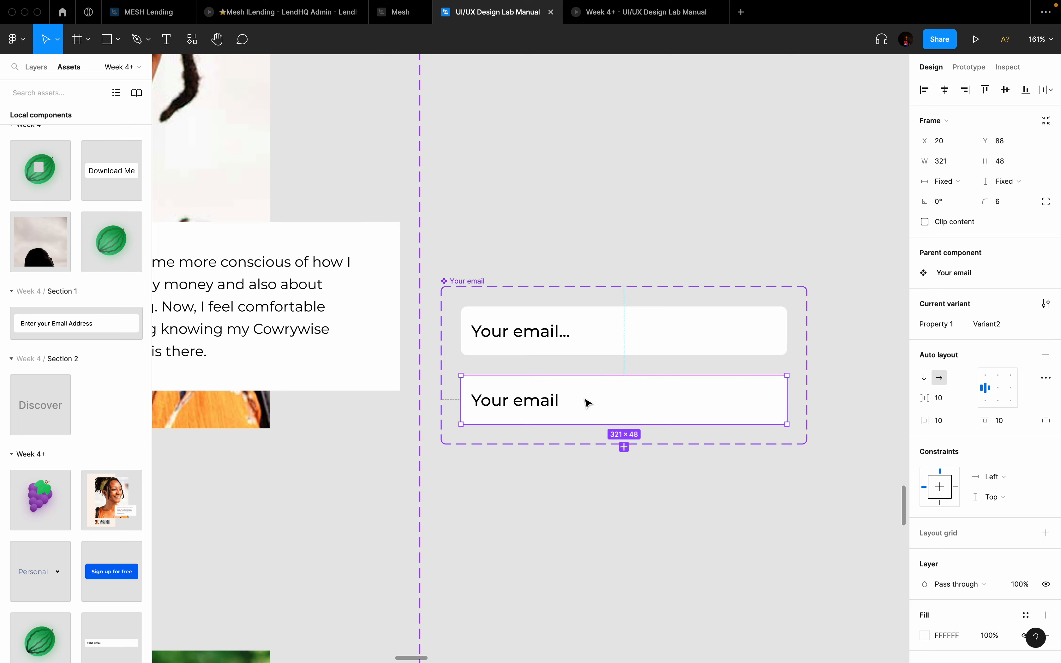
Step: Delete the placeholder text from the lower email variant
left_click(635, 483)
double_click(537, 408)
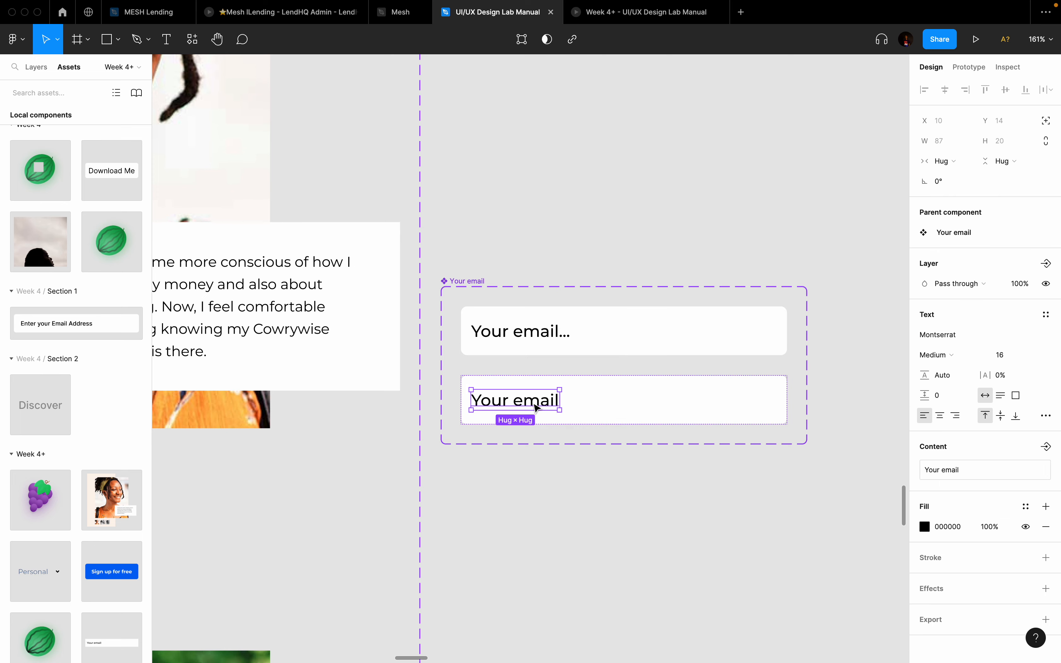
double_click(533, 403)
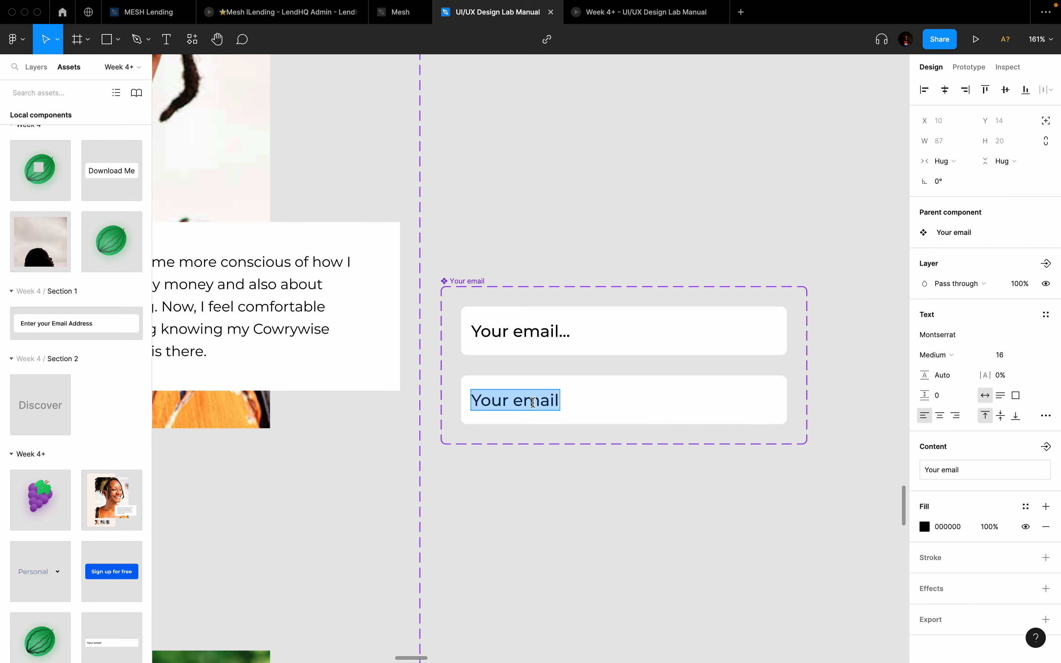
key("Right")
key("BackSpace")
key("BackSpace")
key("BackSpace")
key("BackSpace")
key("BackSpace")
key("BackSpace")
key("BackSpace")
key("BackSpace")
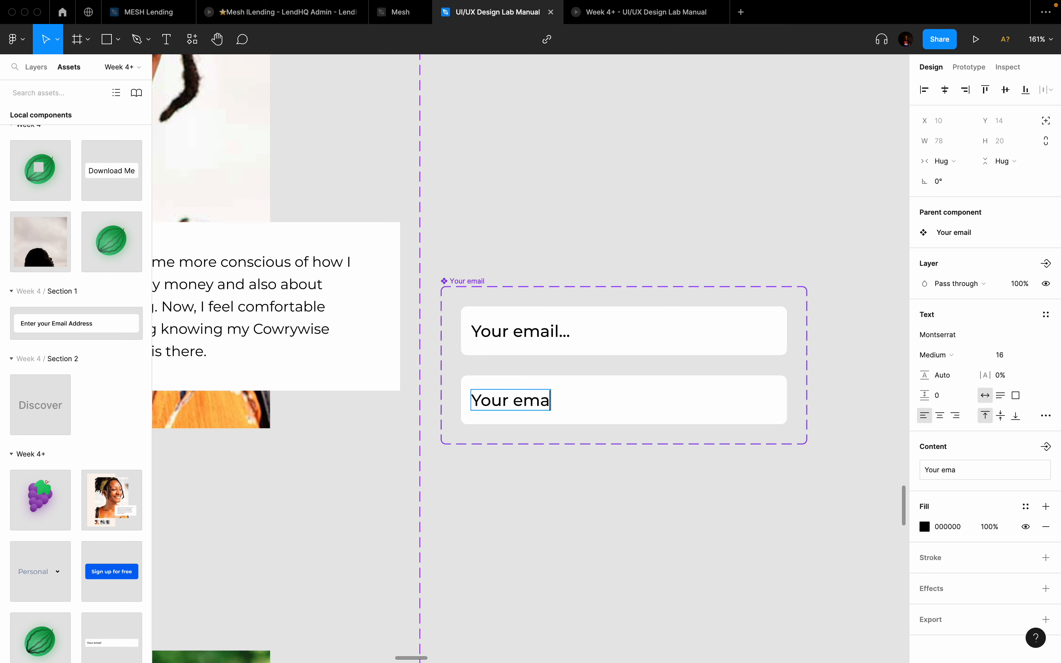
key("BackSpace")
key("BackSpace")
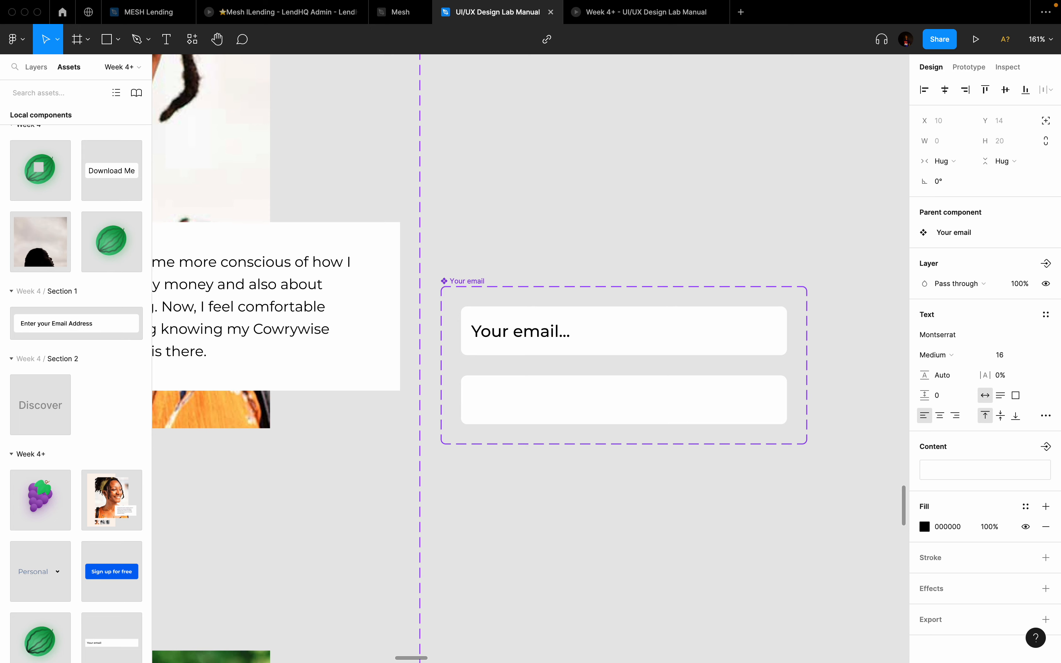
key("Escape")
Step: Draw a vertical caret line inside the lower email field with the Line tool
scroll(490, 398, "up", 5)
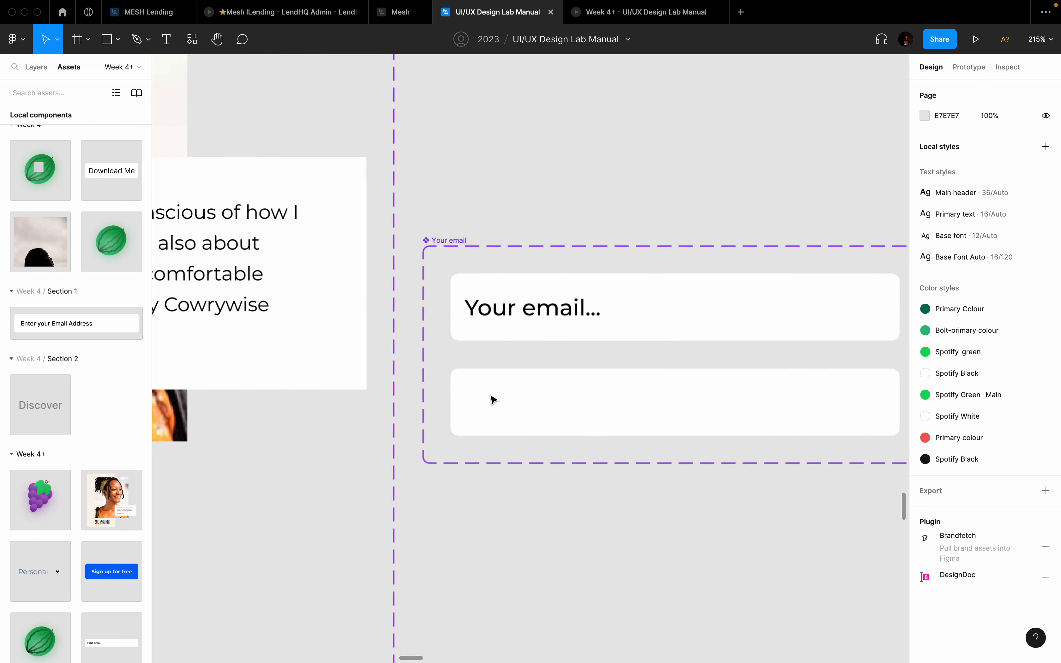
left_click(493, 399)
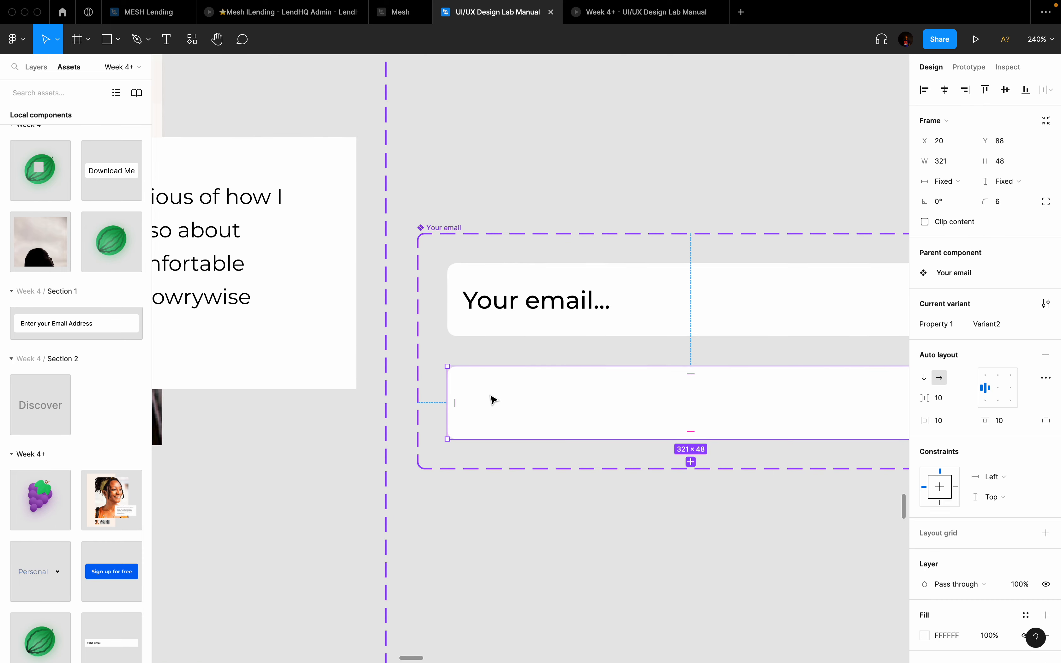
key("l")
left_click_drag(463, 388, 478, 441)
key("ctrl+Left")
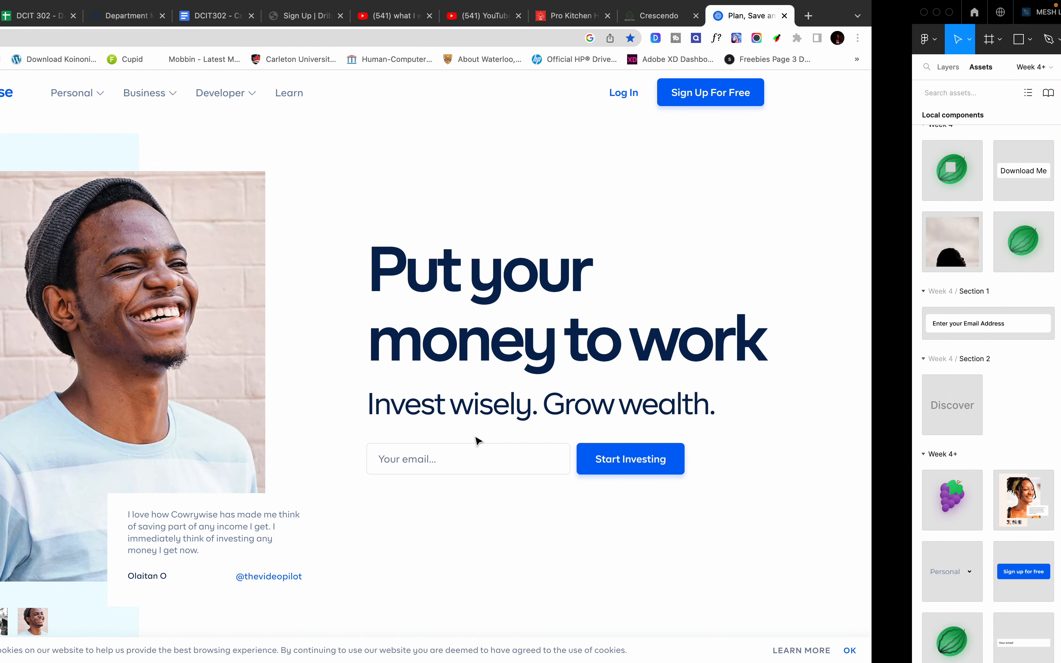
left_click(634, 461)
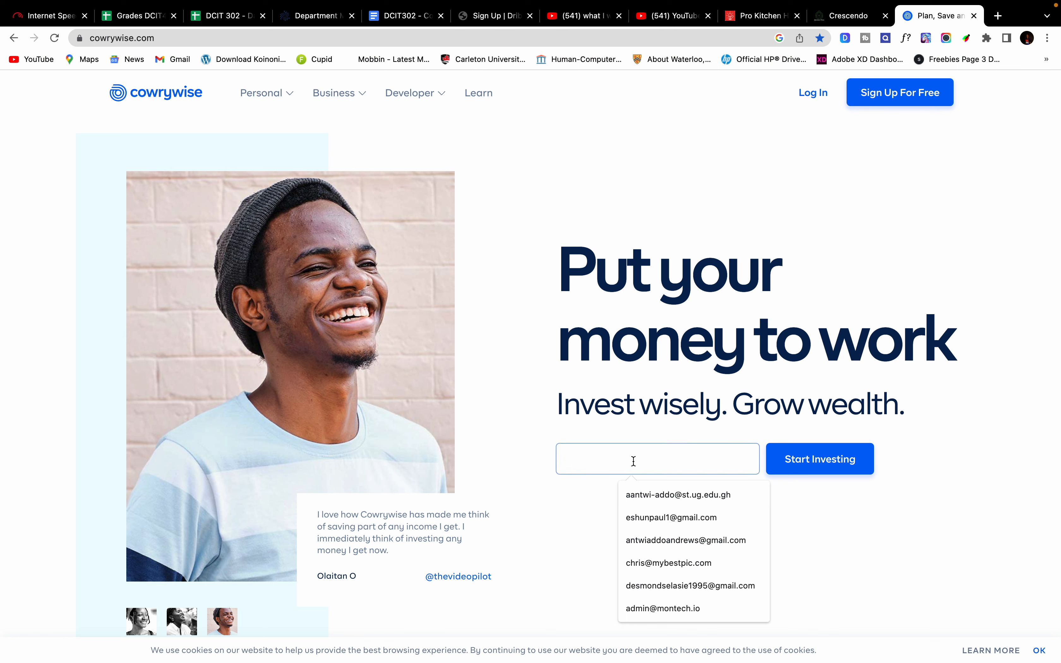
left_click(551, 502)
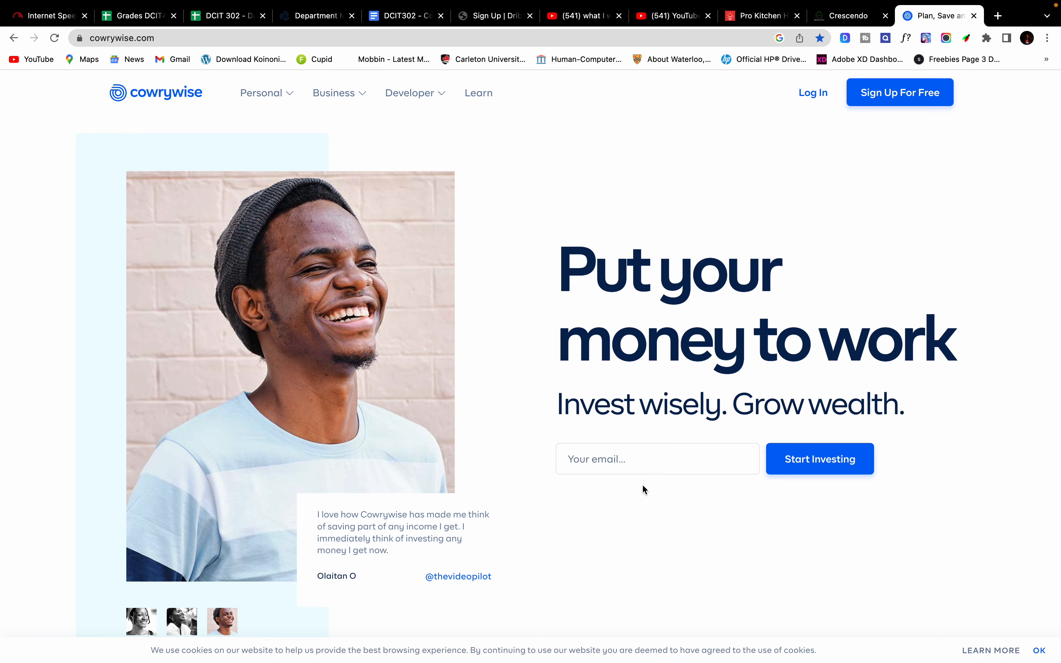
key("super+Tab")
Step: Add a stroke to both the top and lower email variants
left_click(696, 288)
scroll(695, 288, "down", 3)
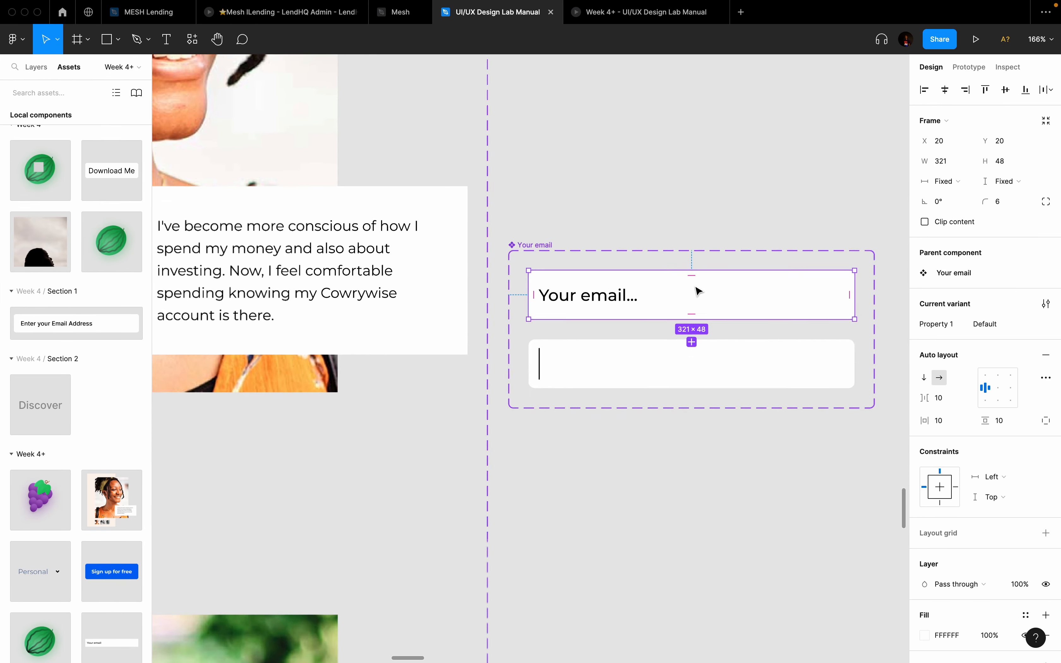
scroll(694, 286, "right", 3)
scroll(986, 481, "down", 3)
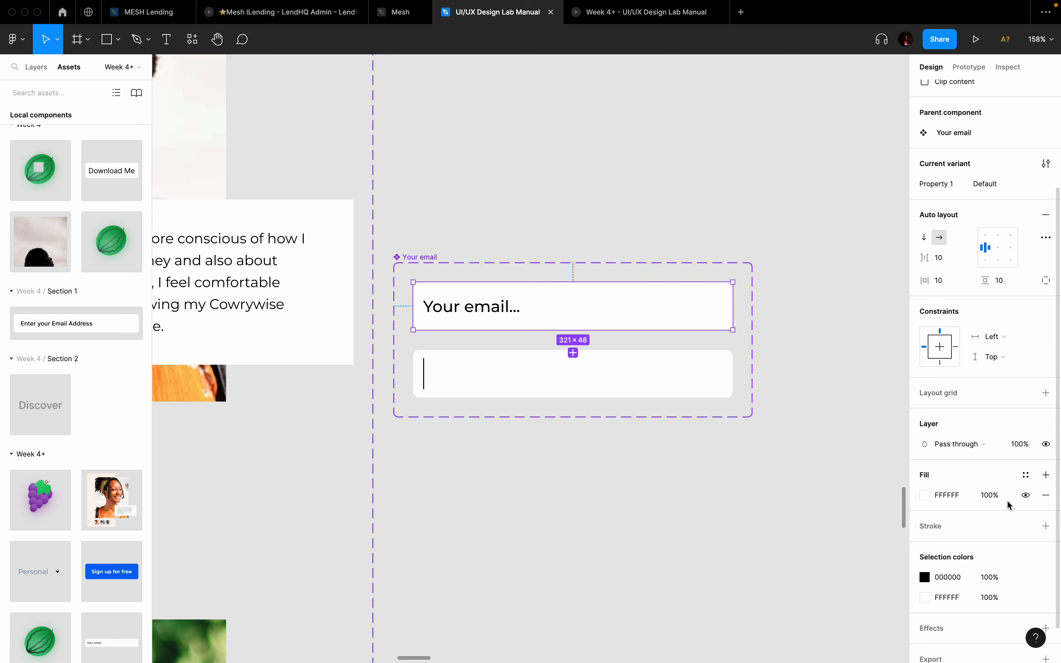
left_click(1046, 526)
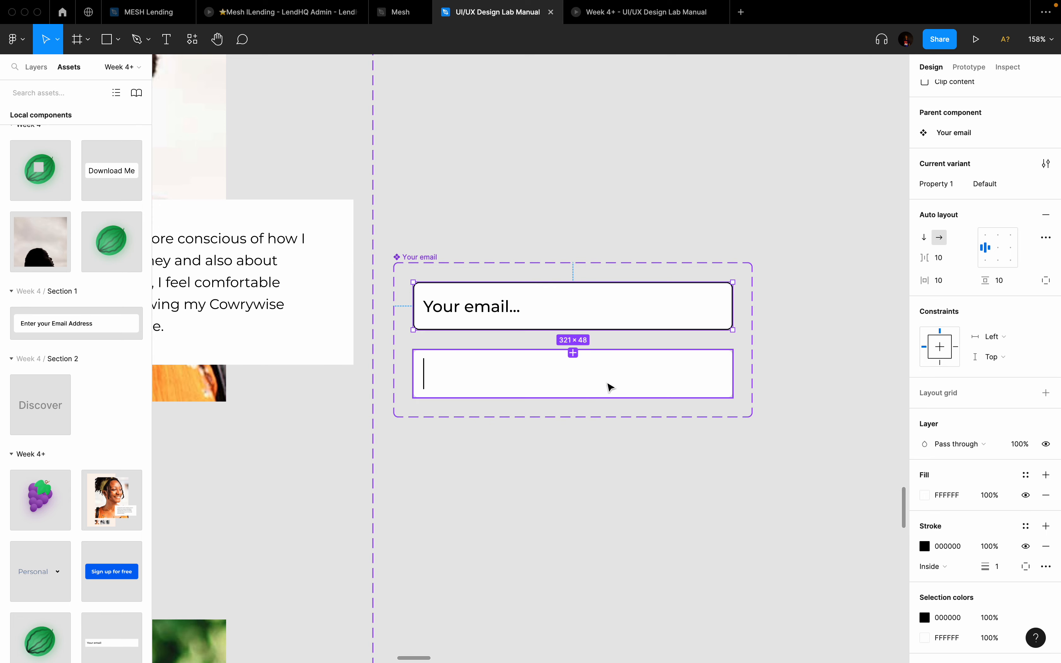
left_click(690, 373)
left_click(1046, 526)
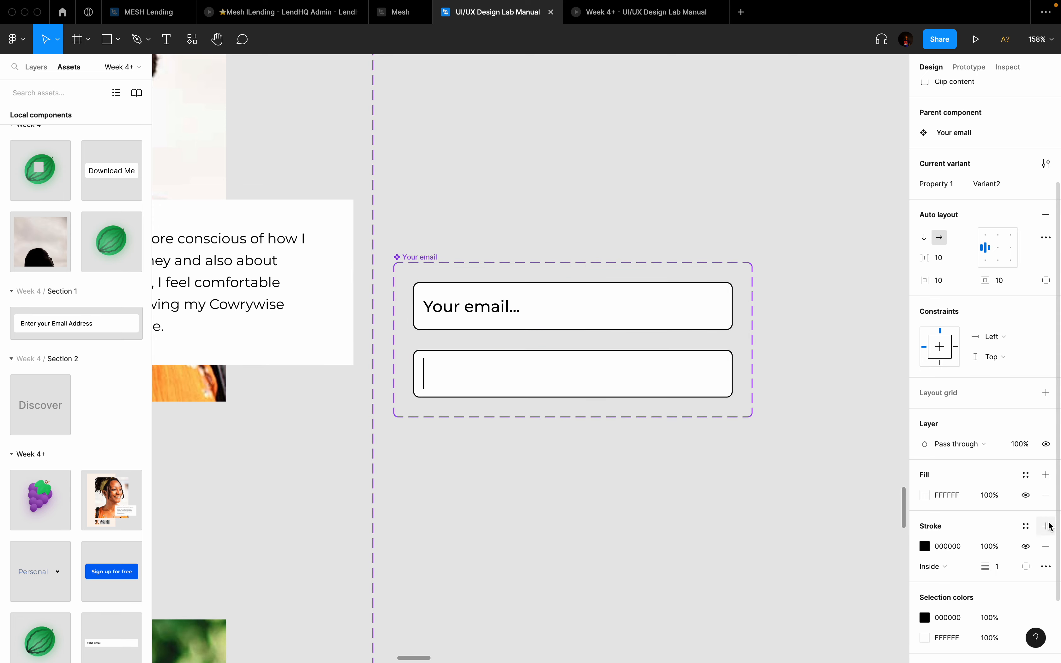
Step: Set both email fields' border colour to light grey DBDBDB
left_click(713, 320)
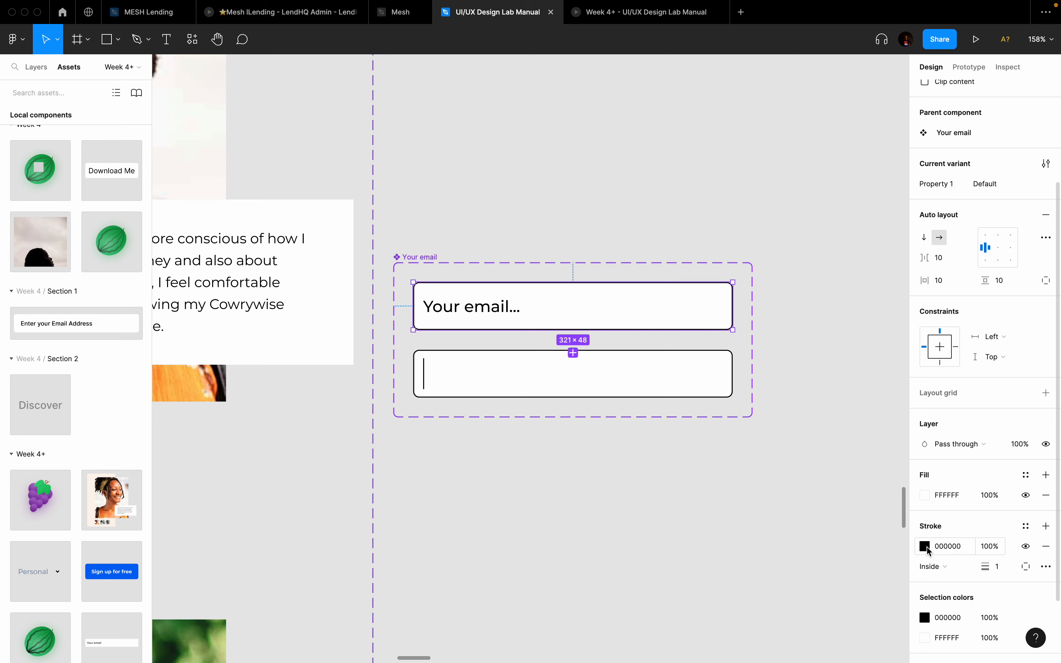
left_click(925, 547)
type("DDDDDD")
key("Return")
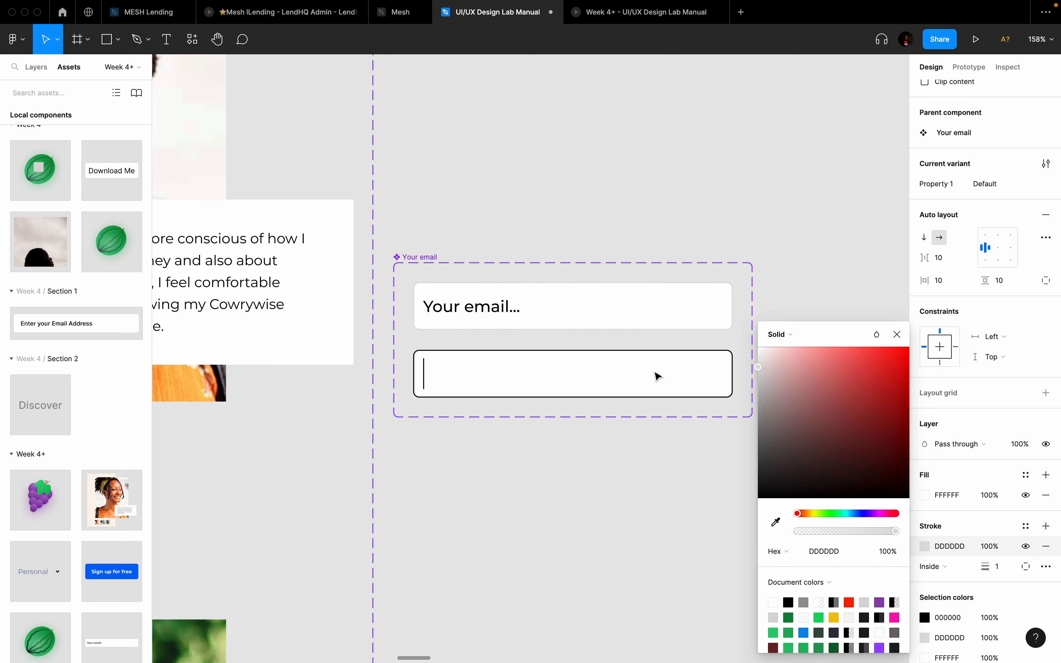
left_click_drag(654, 373, 654, 374)
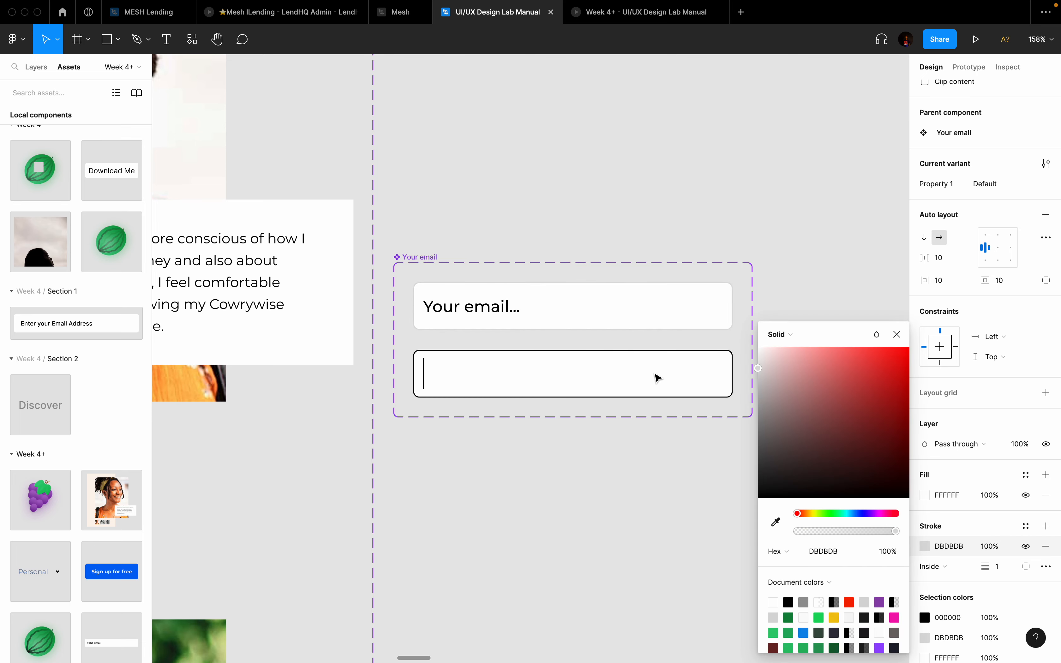
left_click(843, 552)
key("ctrl+c")
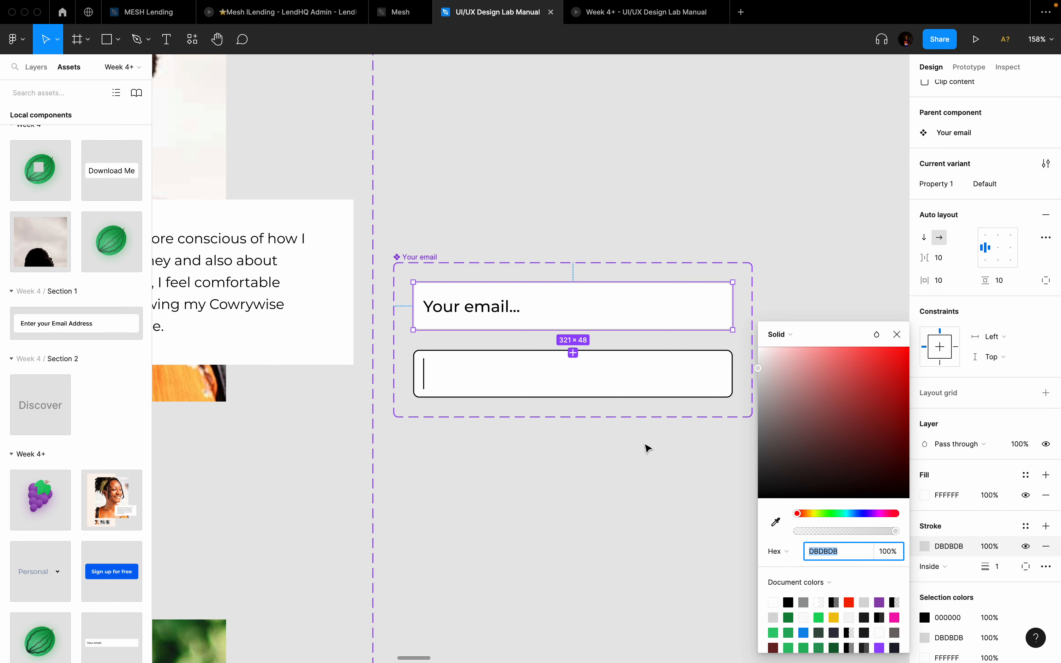
left_click(628, 395)
left_click(964, 545)
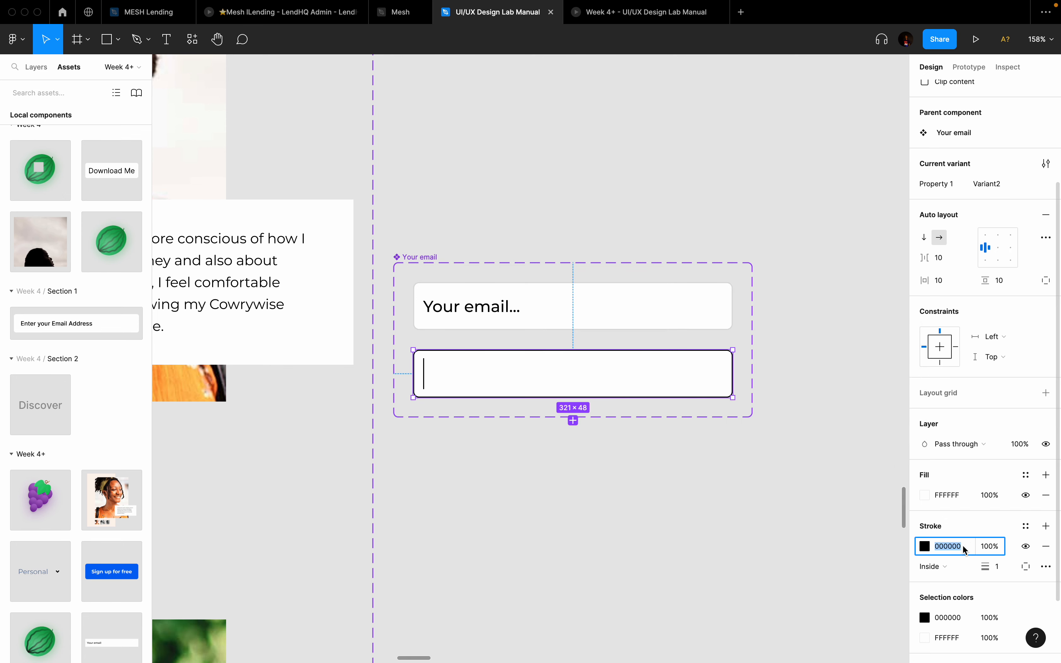
key("ctrl+v")
key("Return")
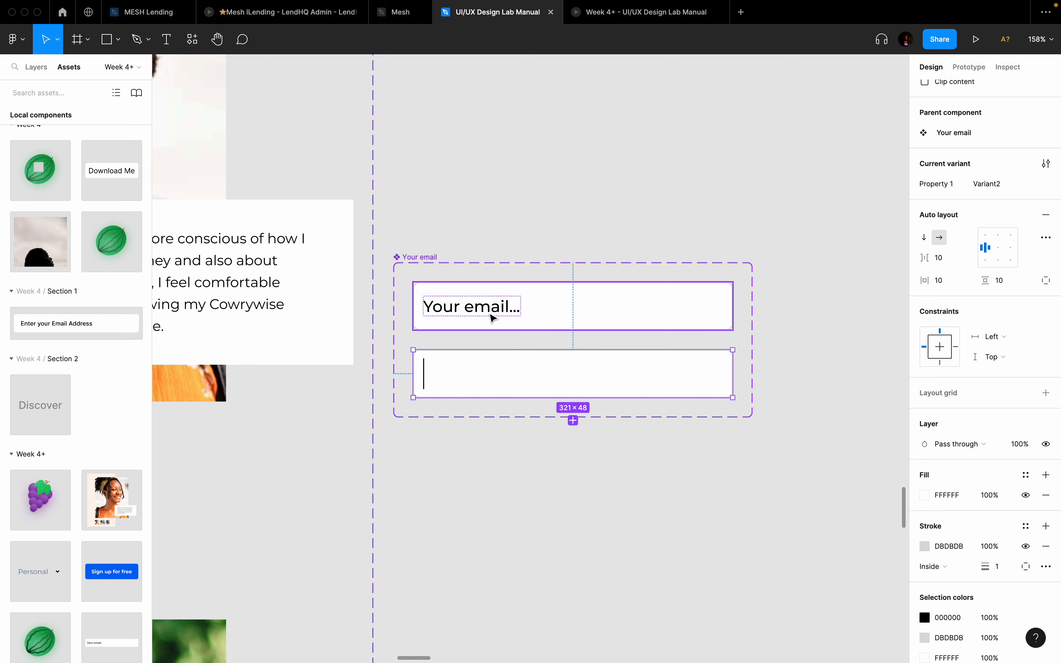
Step: Give the lower field a 2 px blue 0C8CE9 stroke positioned Outside
left_click(541, 453)
left_click(573, 376)
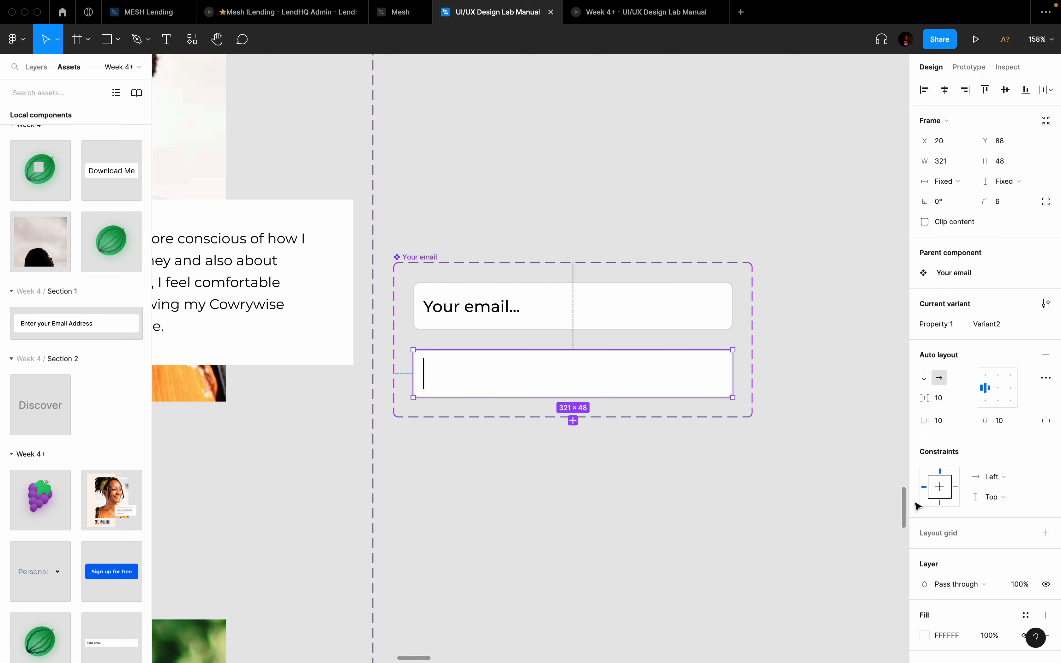
scroll(965, 558, "down", 3)
left_click(925, 591)
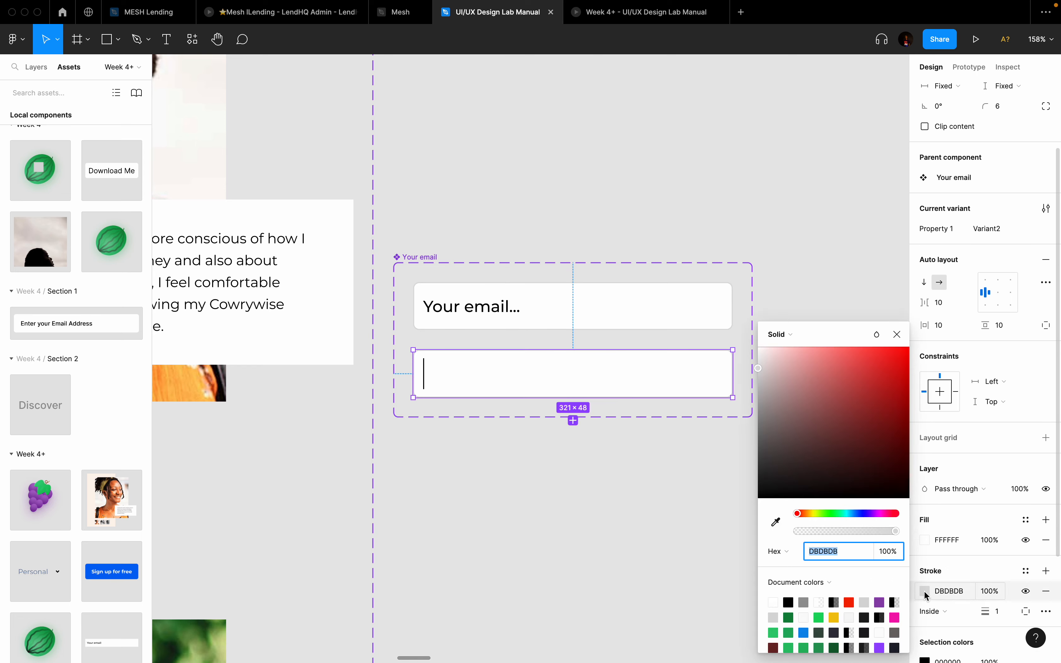
left_click(804, 633)
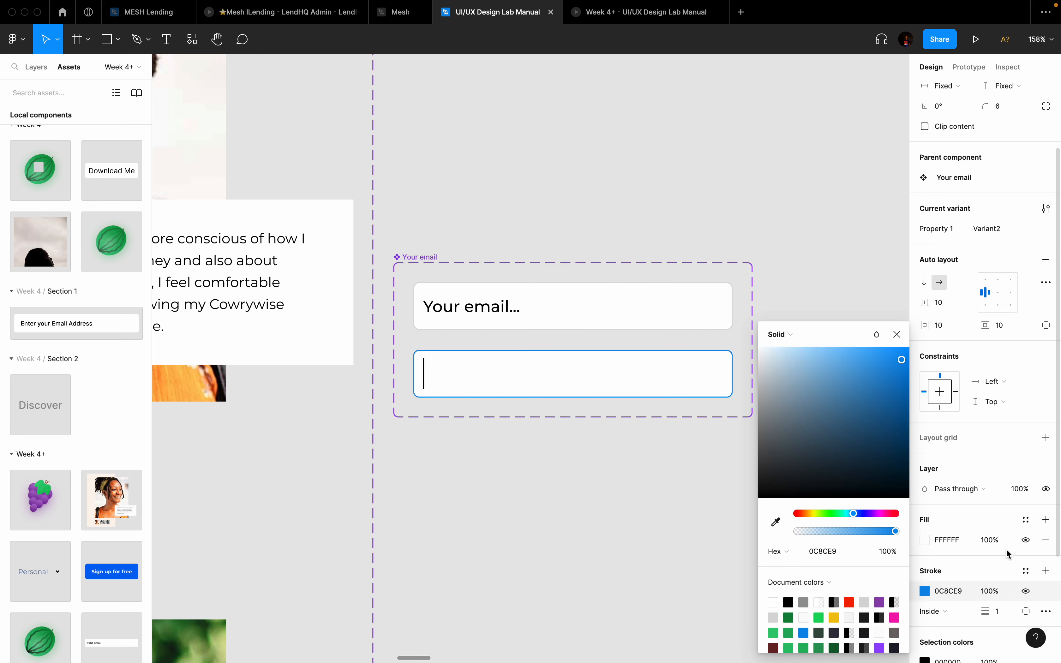
left_click(1005, 613)
type("2")
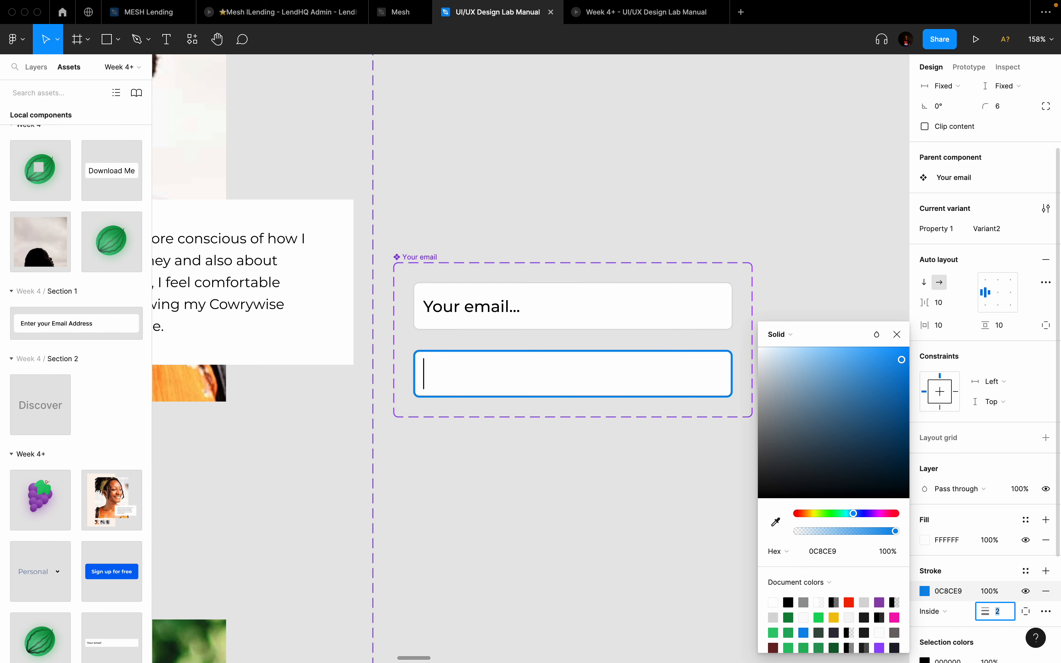
key("Return")
left_click(929, 611)
left_click(945, 623)
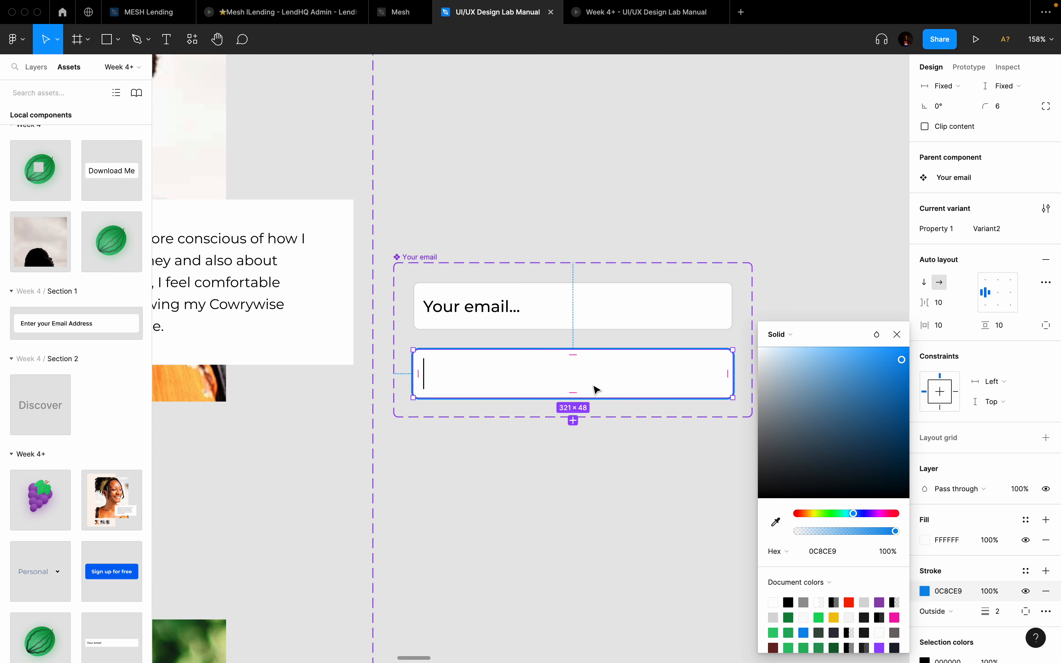
Step: Recolour the lower field's black caret line to blue 0C8CE9
scroll(1035, 558, "down", 3)
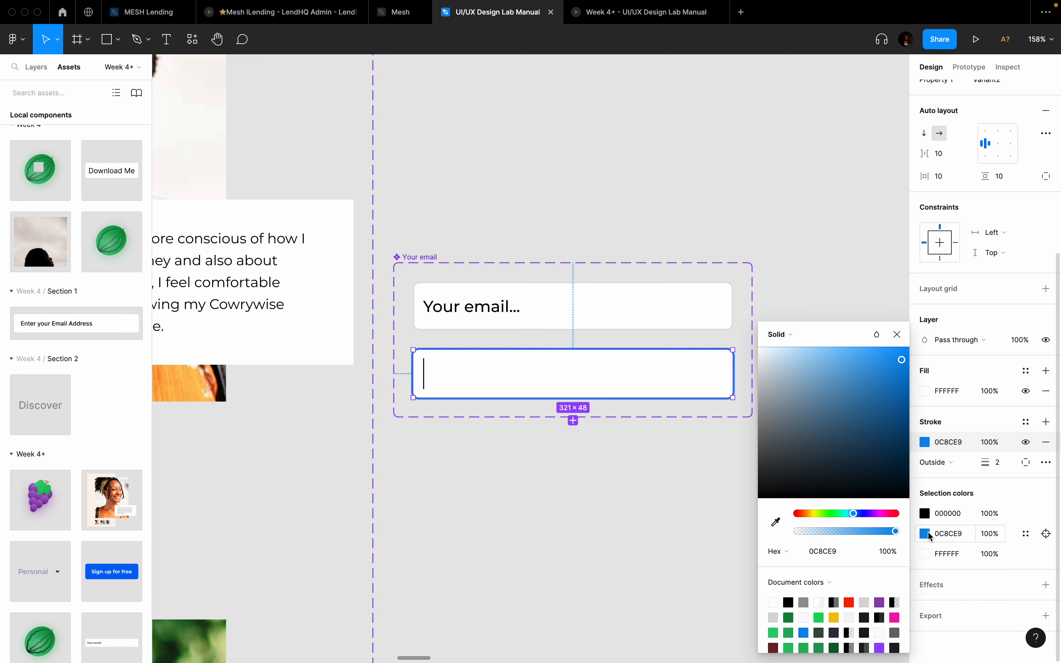
left_click(926, 513)
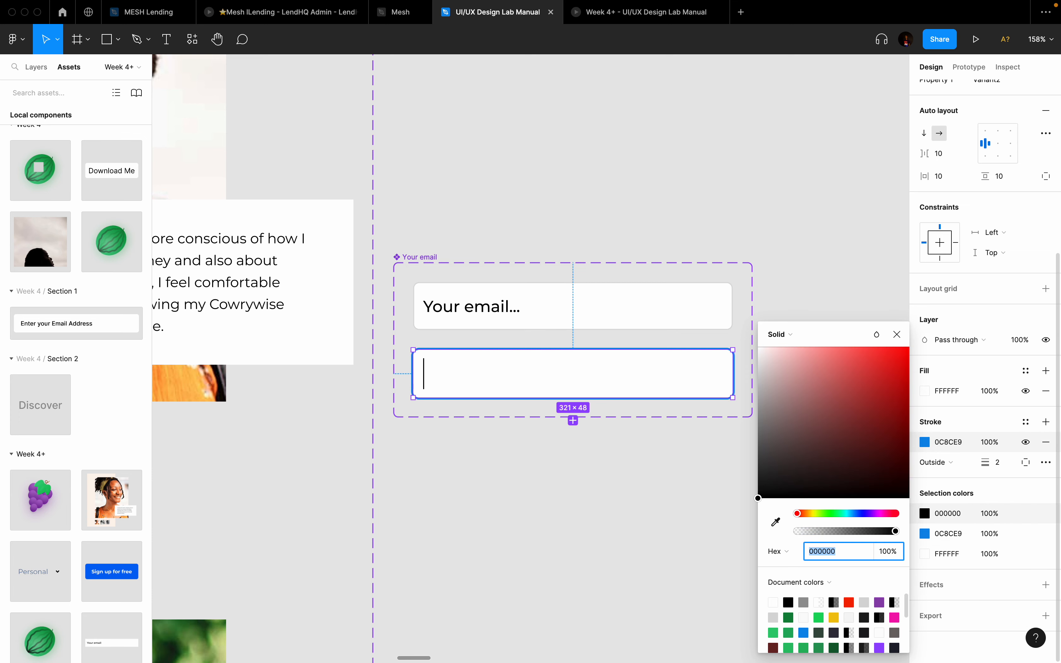
left_click(807, 629)
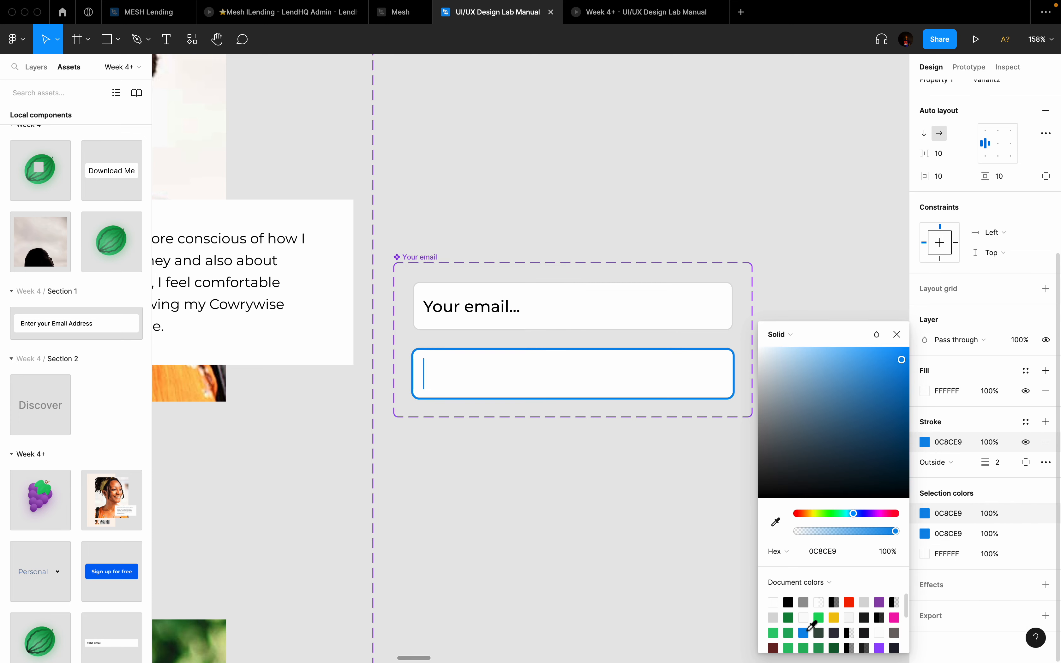
left_click(897, 335)
left_click(603, 286)
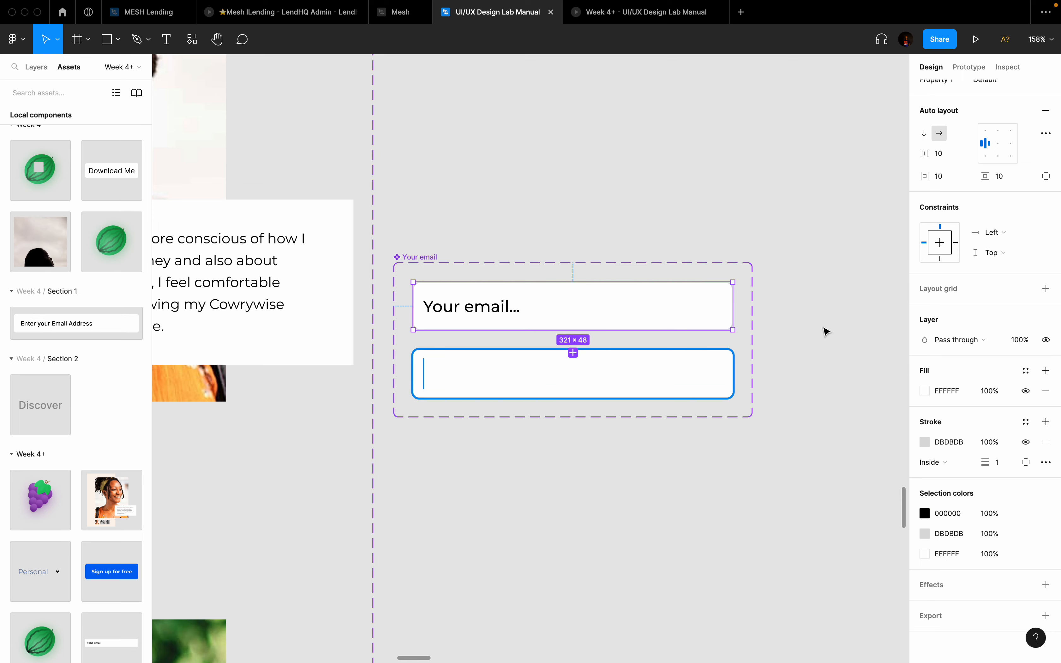
Step: Rename the variant property 'Property 1' to State
scroll(973, 305, "up", 5)
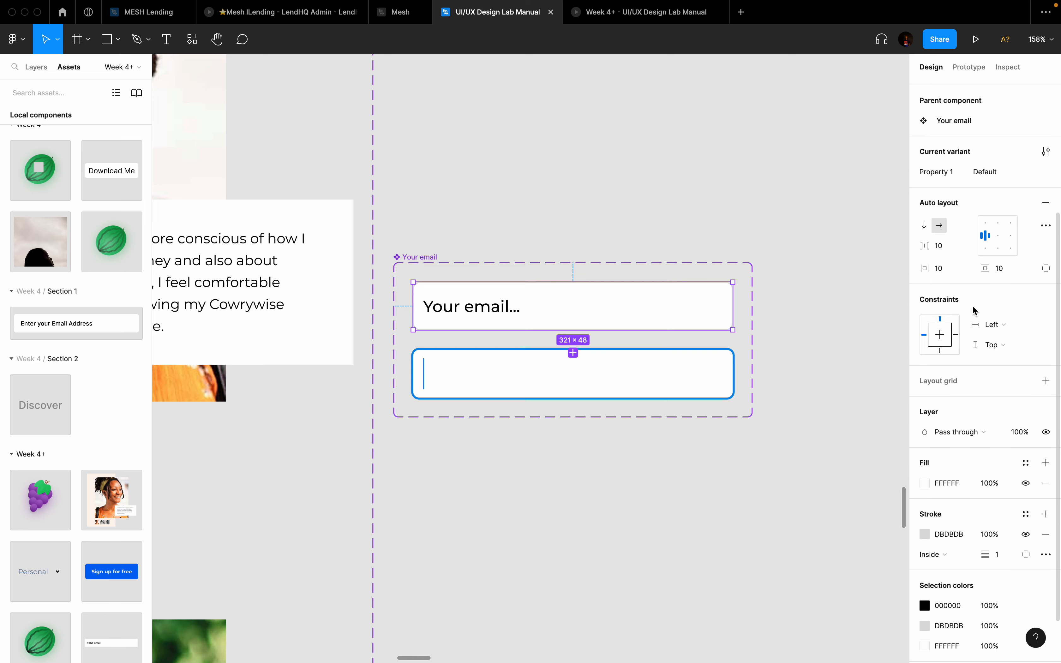
double_click(941, 325)
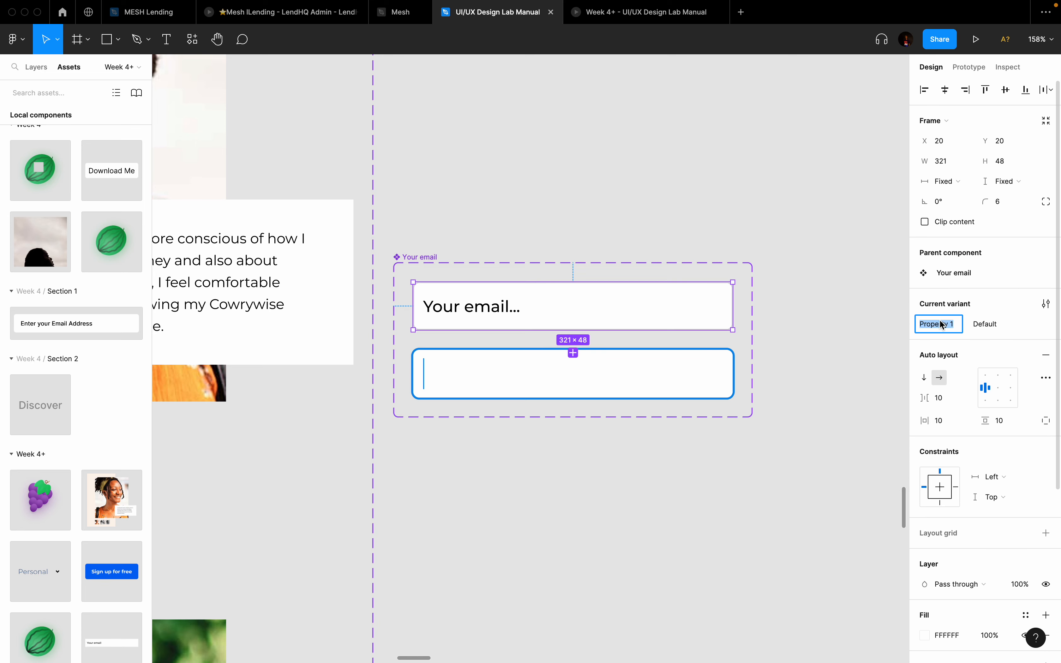
type("State")
key("Return")
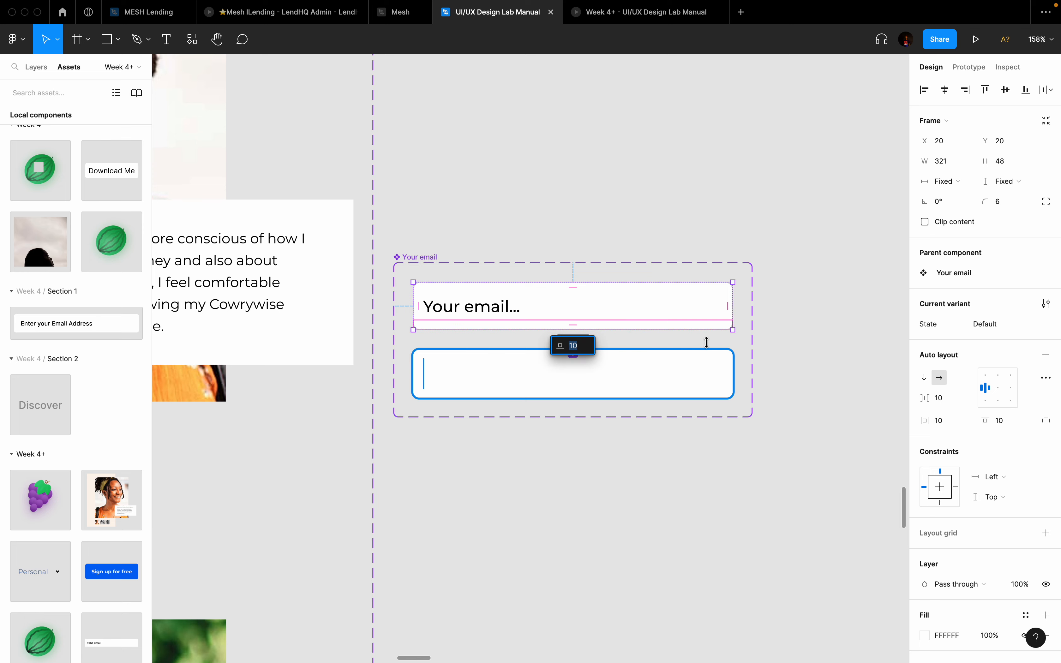
Step: Set the second variant's State value to Active
left_click(755, 355)
left_click(654, 308)
left_click(656, 373)
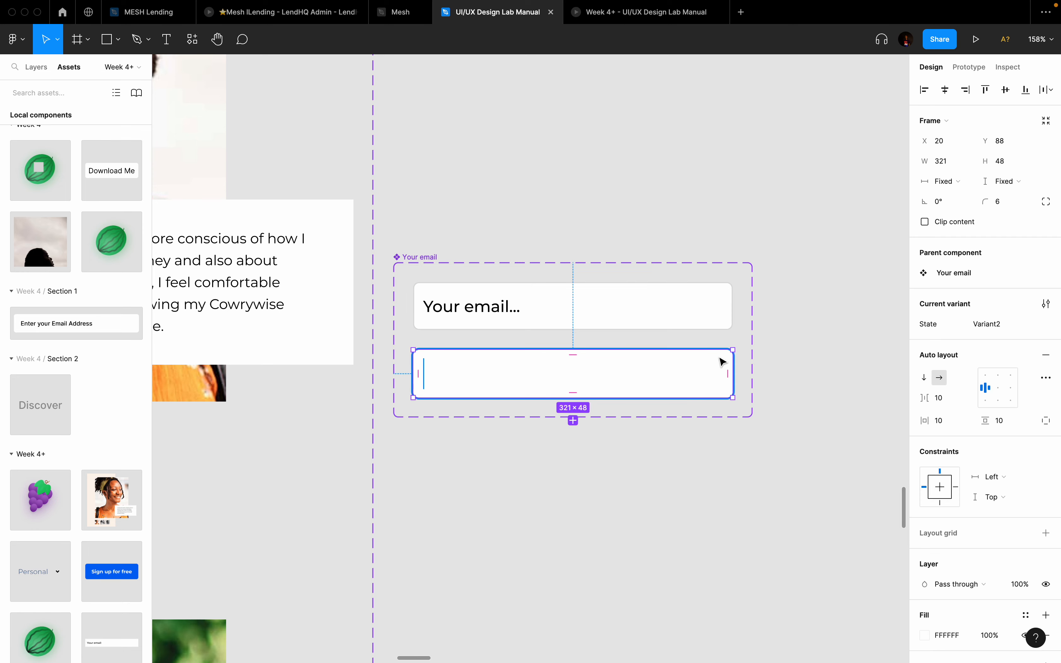
left_click(1003, 324)
type("Active")
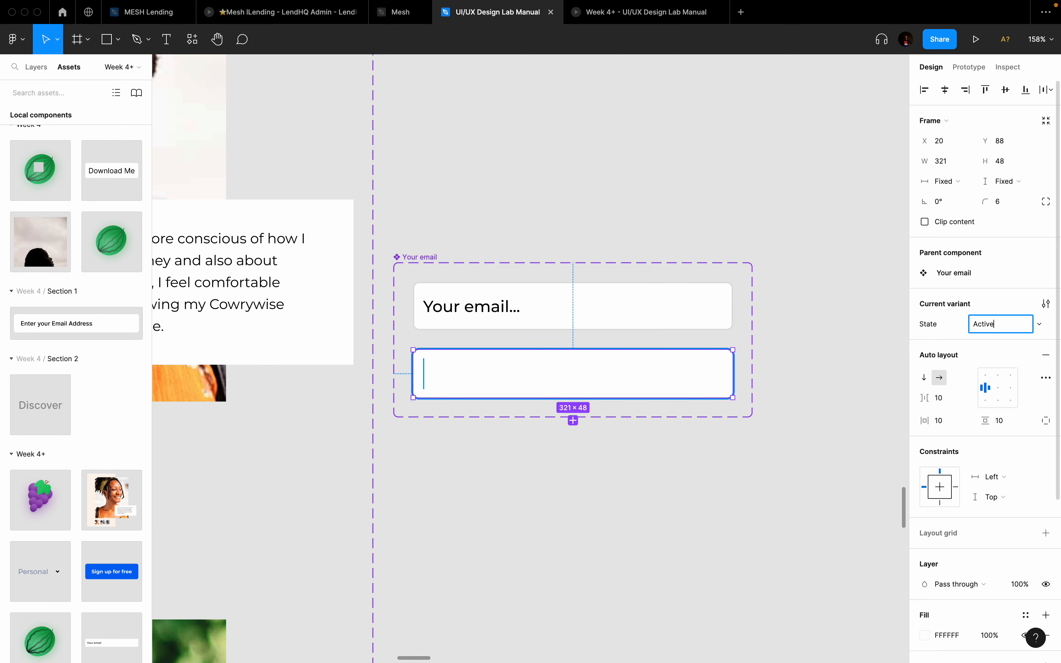
key("Return")
scroll(867, 303, "down", 10)
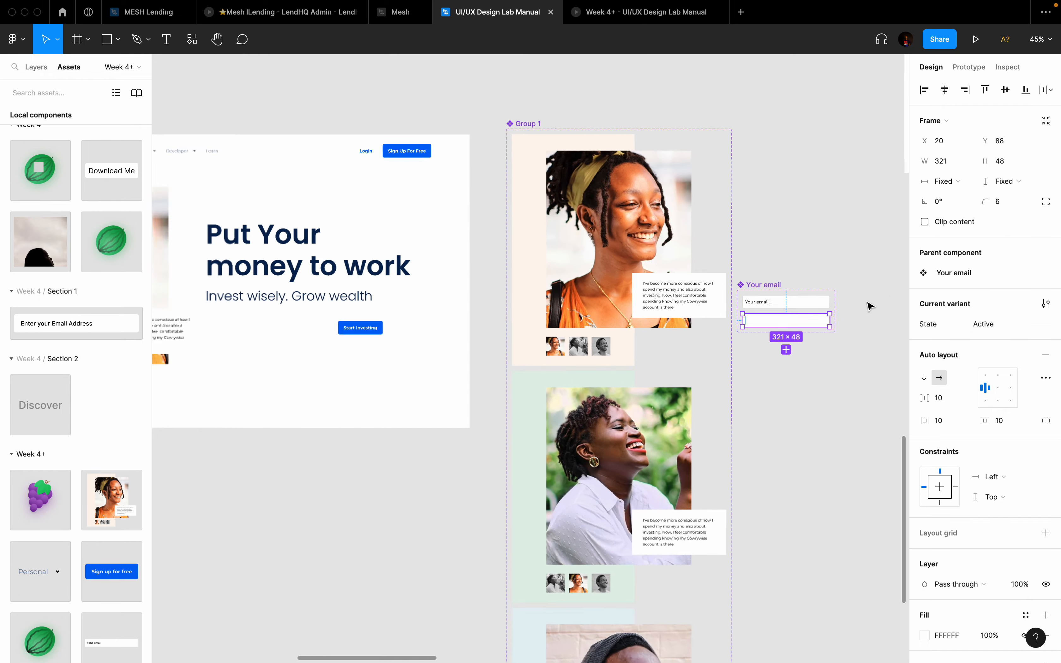
Step: Drag a Your email component instance from Assets into the Frame 9 hero
scroll(123, 439, "down", 2)
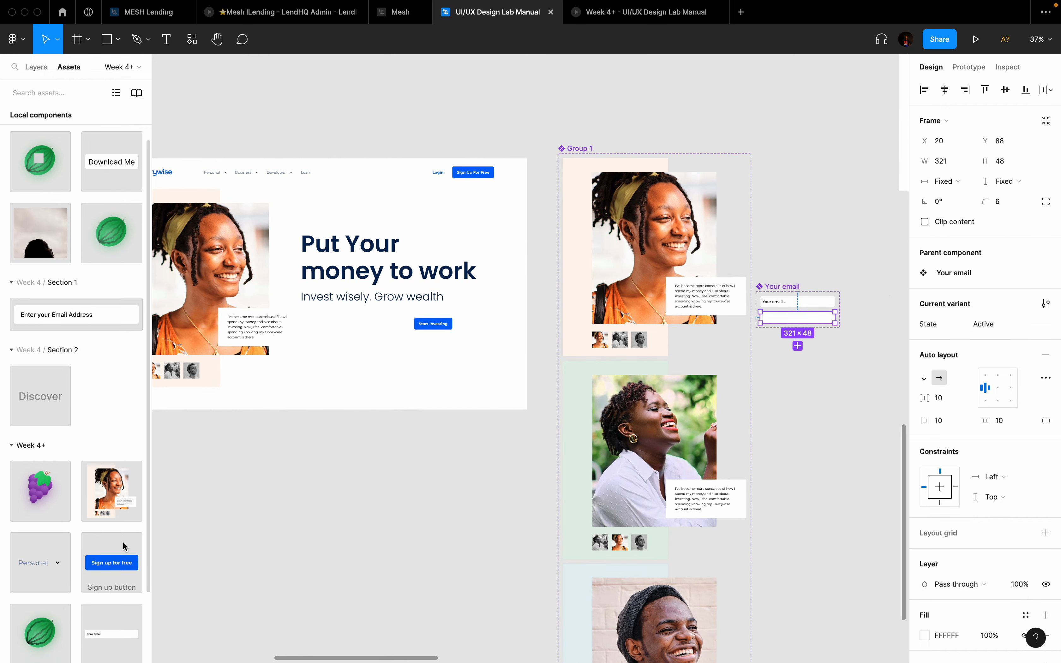
left_click(36, 67)
scroll(38, 290, "down", 12)
scroll(37, 290, "up", 12)
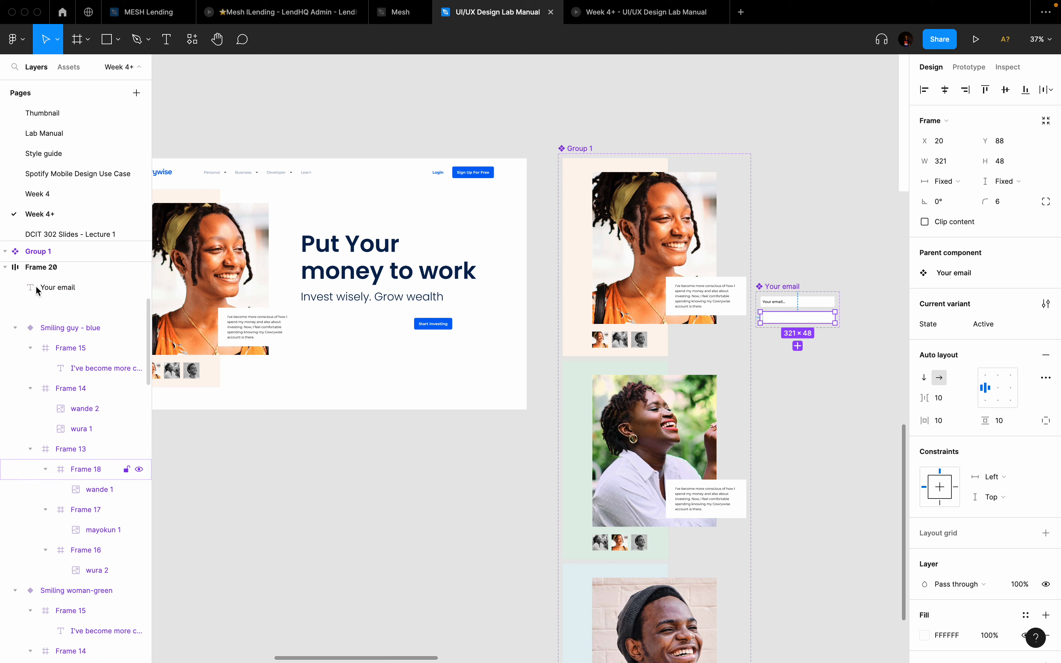
left_click(69, 67)
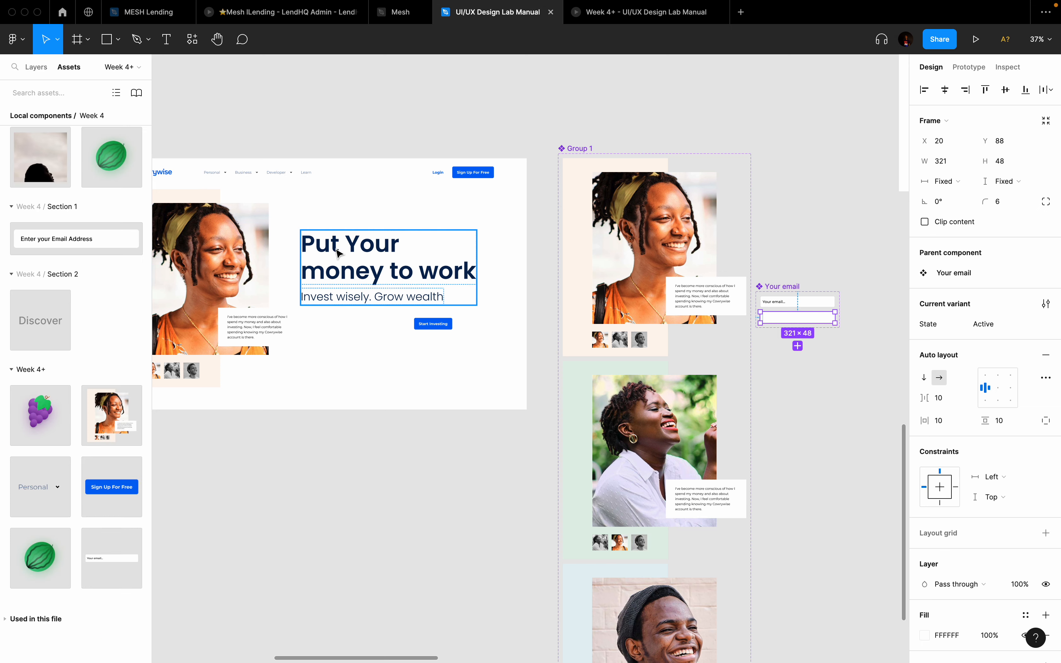
scroll(337, 254, "left", 5)
scroll(338, 254, "up", 2)
left_click(245, 213)
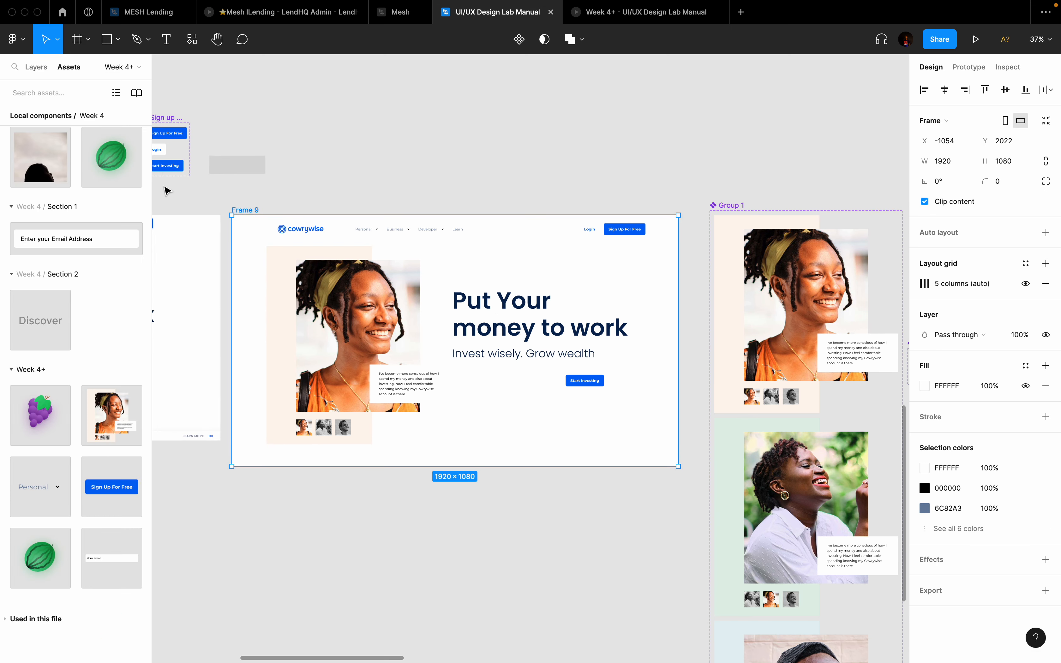
left_click_drag(108, 558, 524, 385)
Step: Centre-align the email field with Start Investing and move both under the subtitle
scroll(525, 386, "up", 5)
scroll(525, 385, "up", 2)
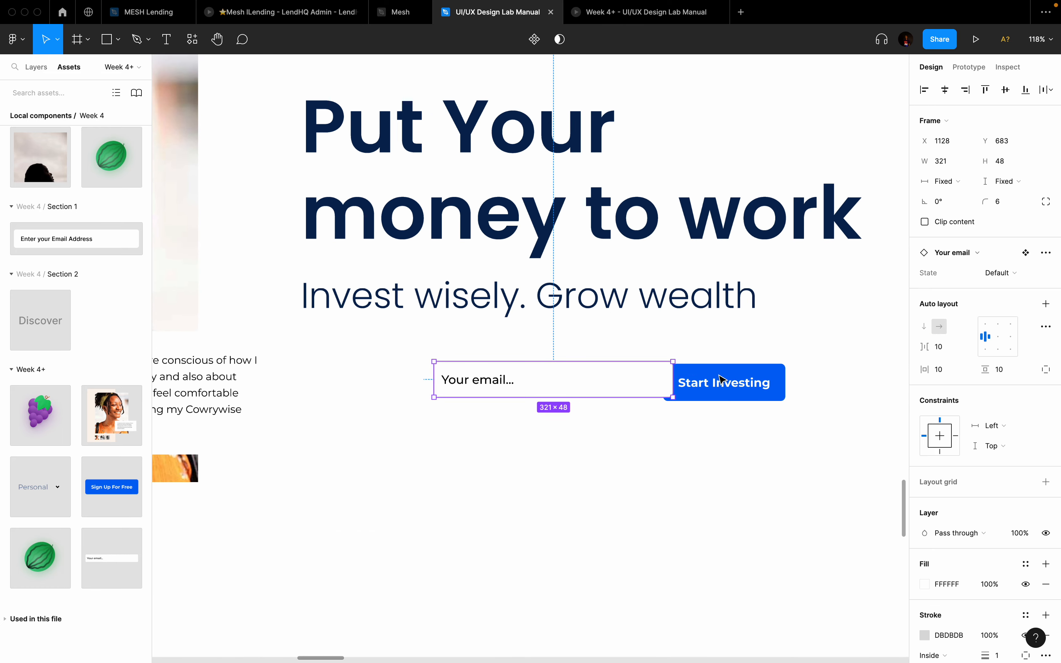
left_click(750, 380, "shift")
left_click(1005, 92)
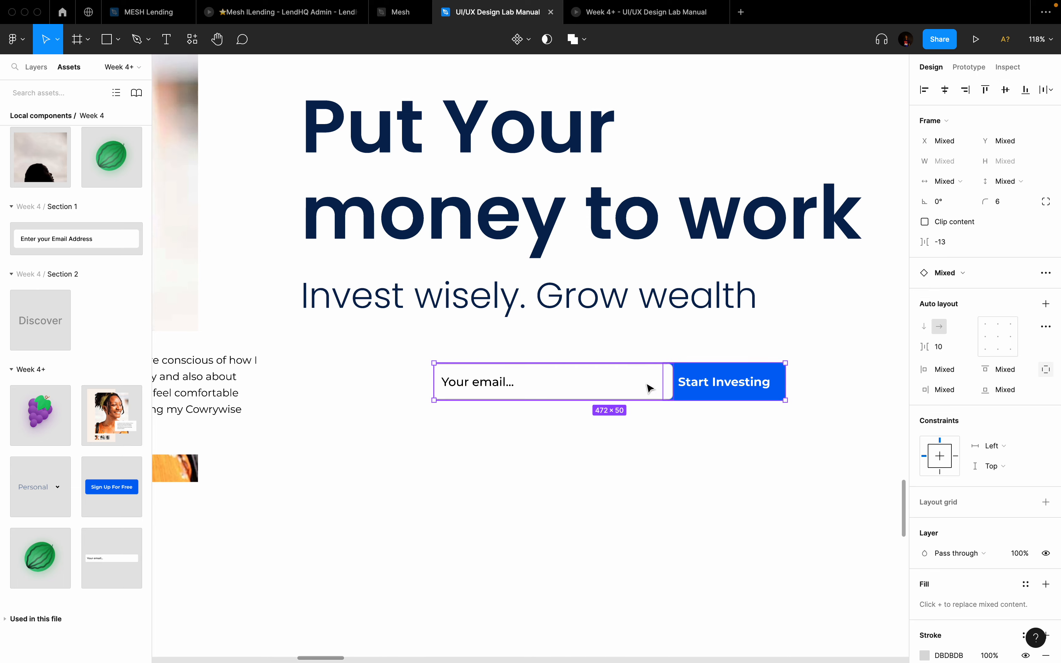
left_click(633, 451)
left_click(586, 384)
left_click_drag(569, 387, 438, 388)
left_click_drag(724, 392, 606, 386)
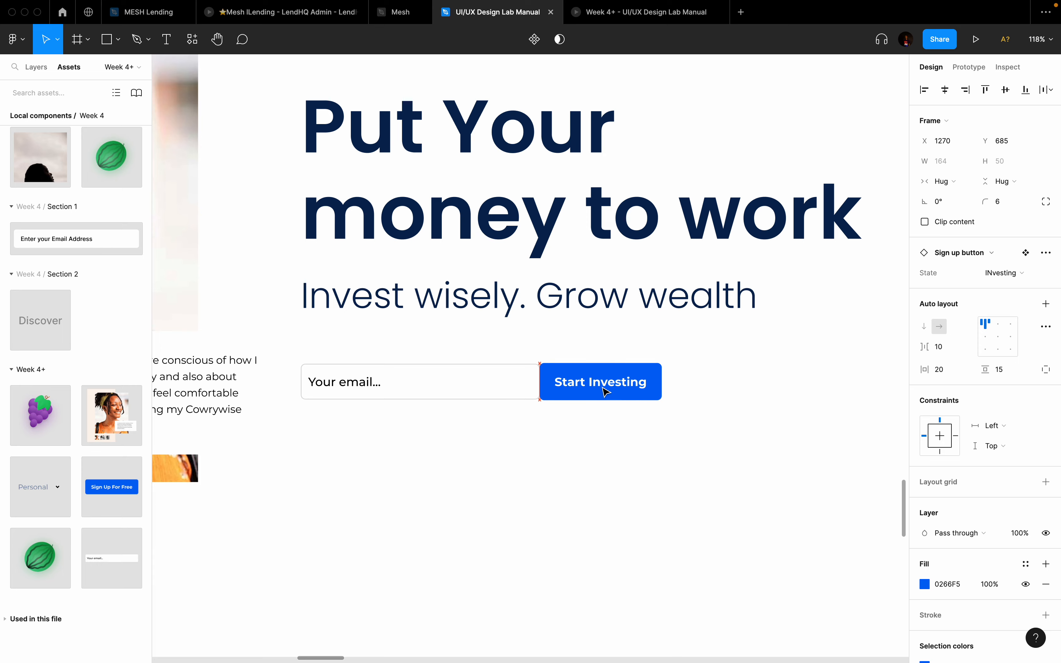
Step: Undo Start Investing's small leftward shift and reselect the email field
scroll(606, 386, "up", 5)
scroll(604, 389, "left", 3)
scroll(604, 389, "down", 2)
left_click(458, 344)
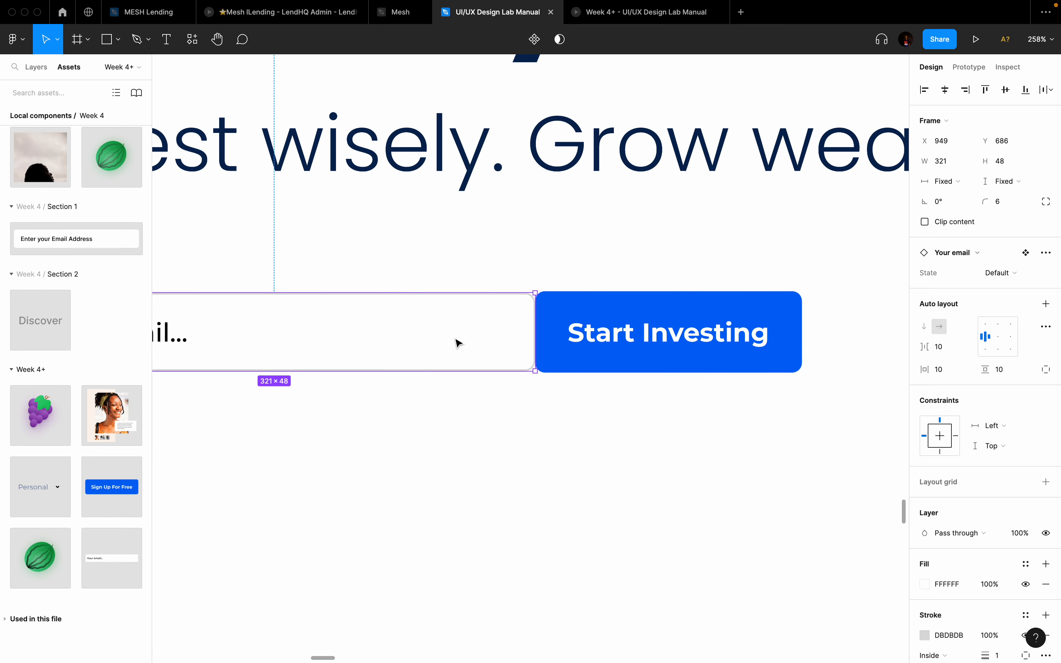
left_click(639, 320)
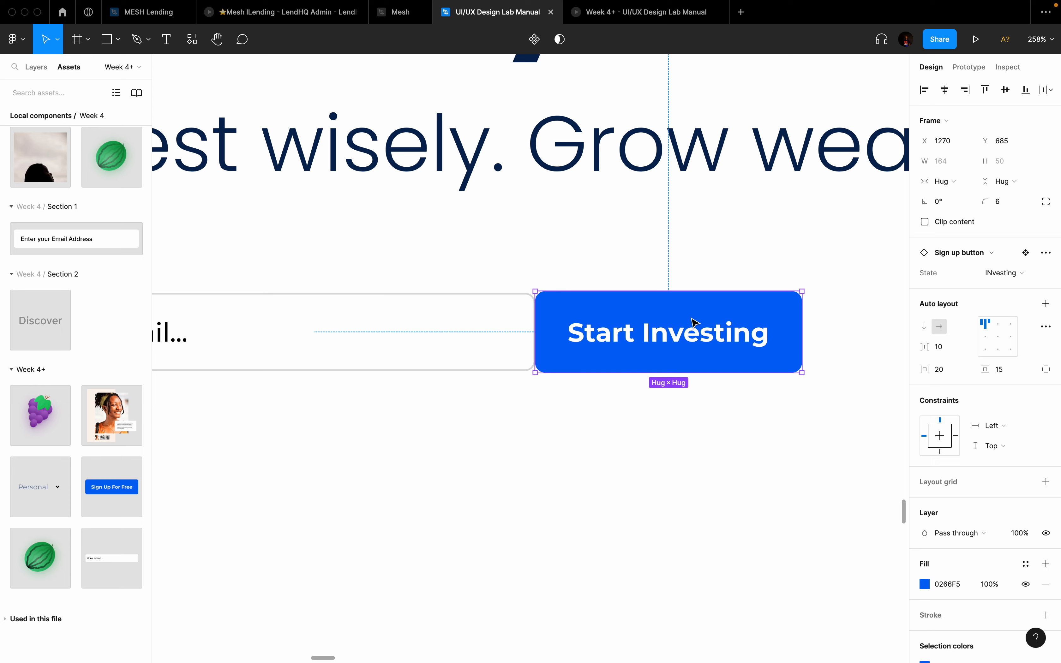
key("super+z")
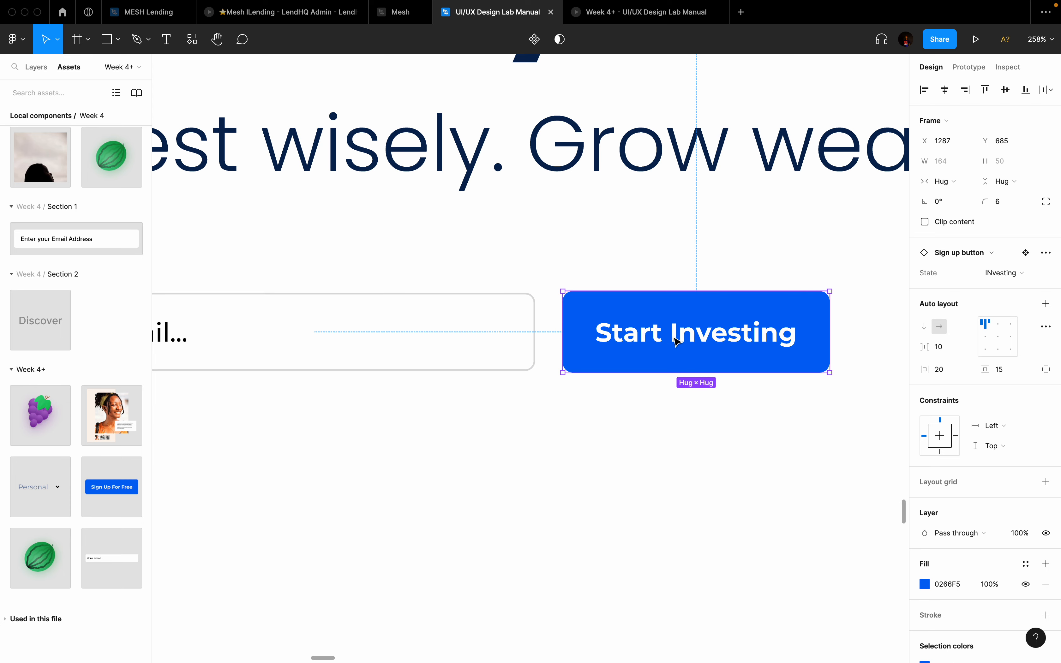
left_click(484, 346)
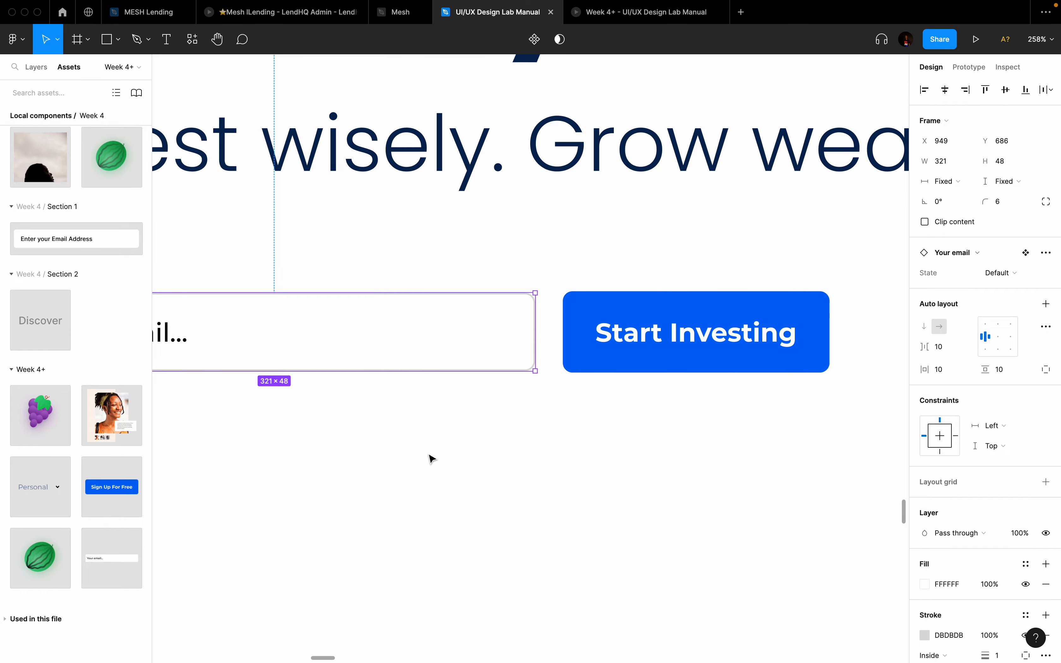
scroll(419, 464, "down", 5)
scroll(419, 463, "down", 2)
scroll(419, 461, "up", 2)
scroll(398, 393, "down", 5)
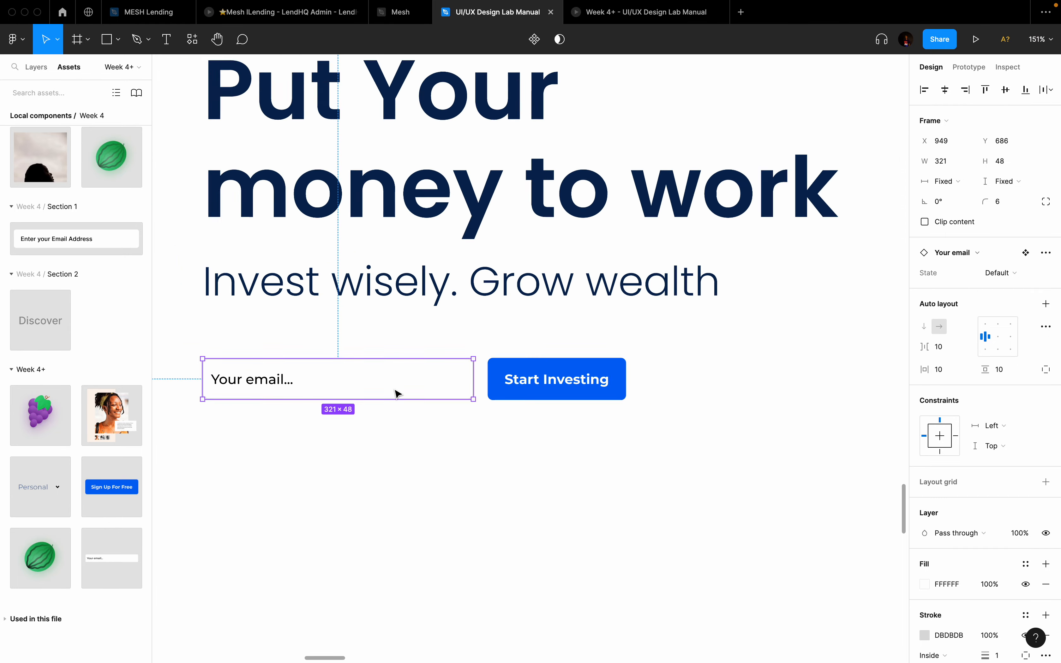
scroll(398, 393, "right", 20)
scroll(397, 393, "left", 8)
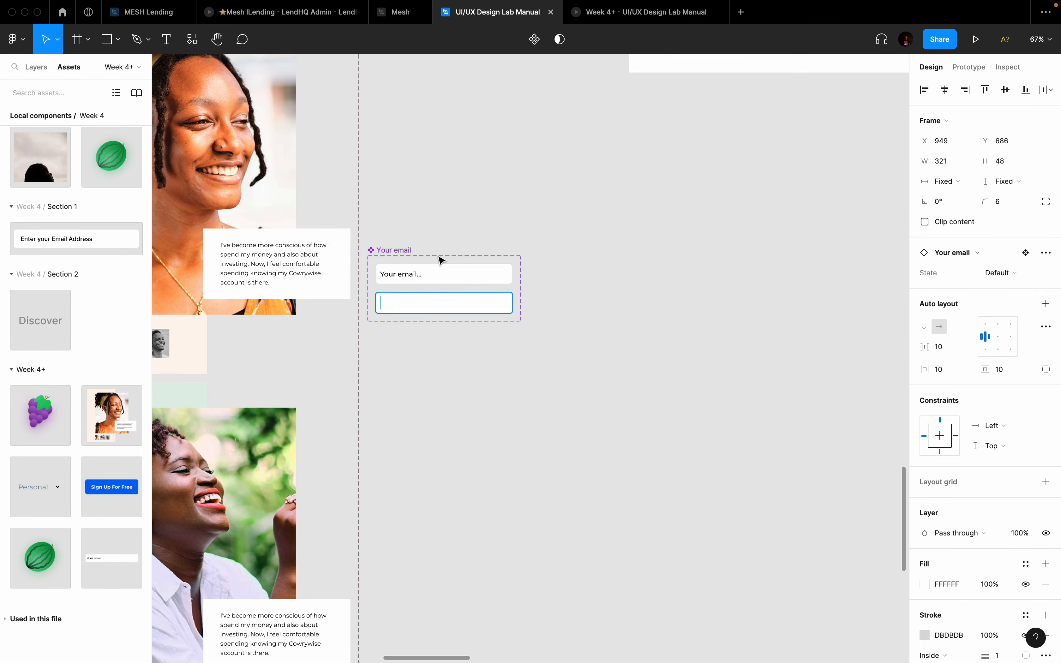
Step: Set the Your email input variants' height to 50
scroll(439, 259, "up", 5)
left_click(471, 294)
left_click(1004, 167)
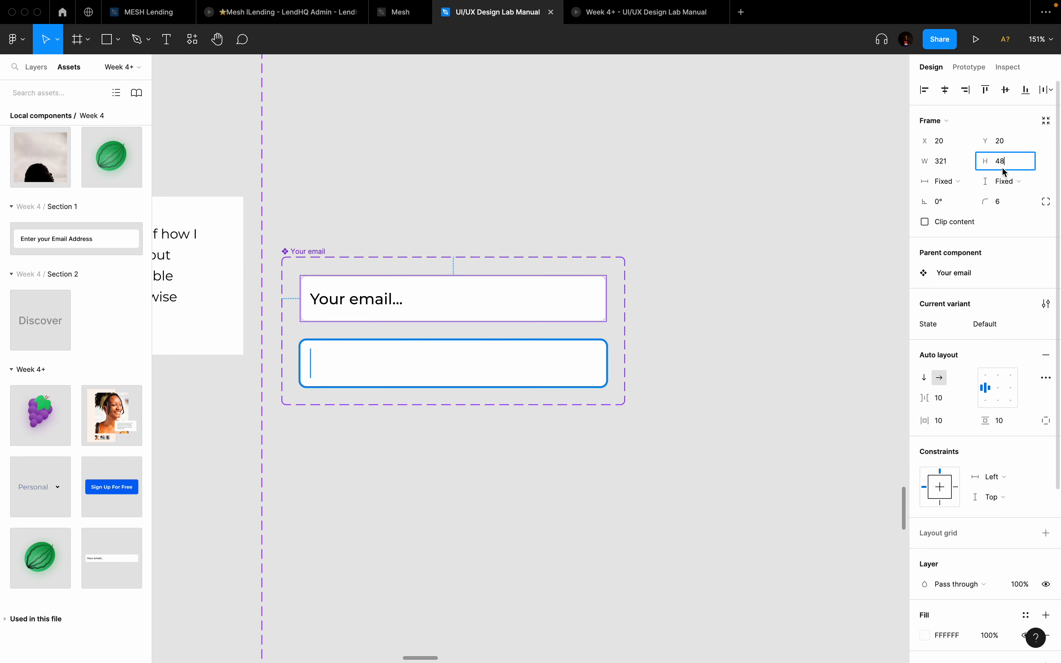
left_click(361, 373)
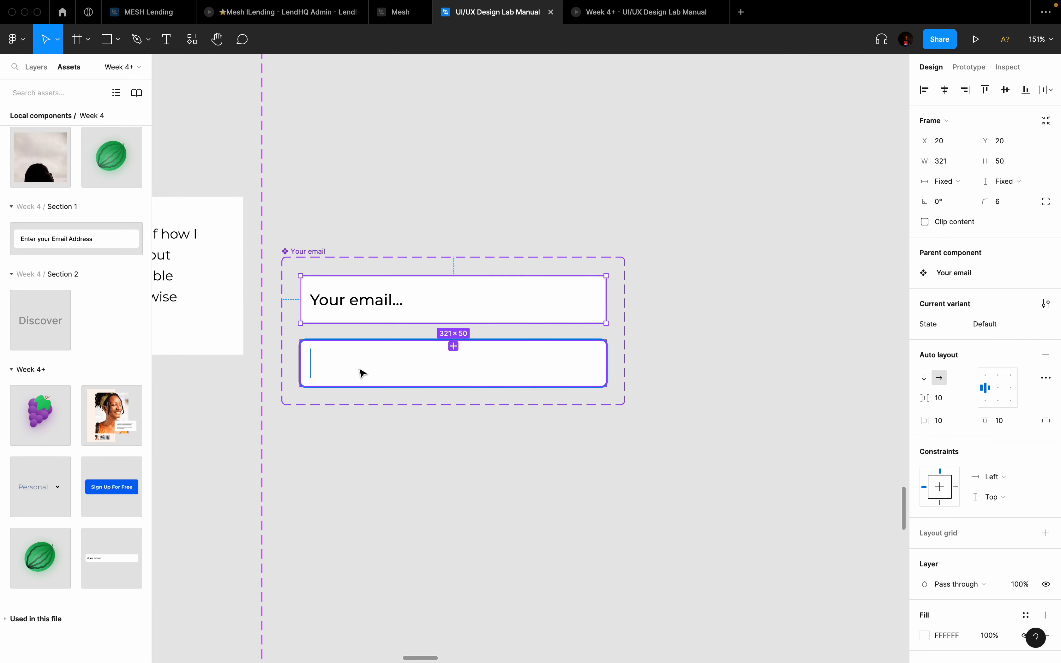
left_click(1013, 161)
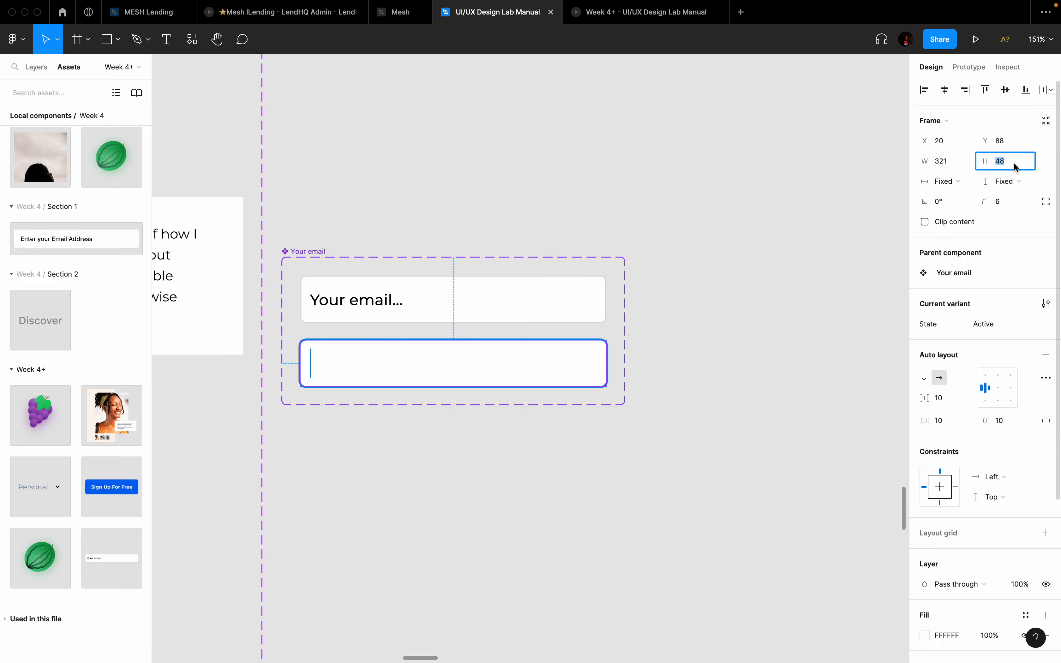
type("50")
key("Return")
scroll(753, 216, "down", 10)
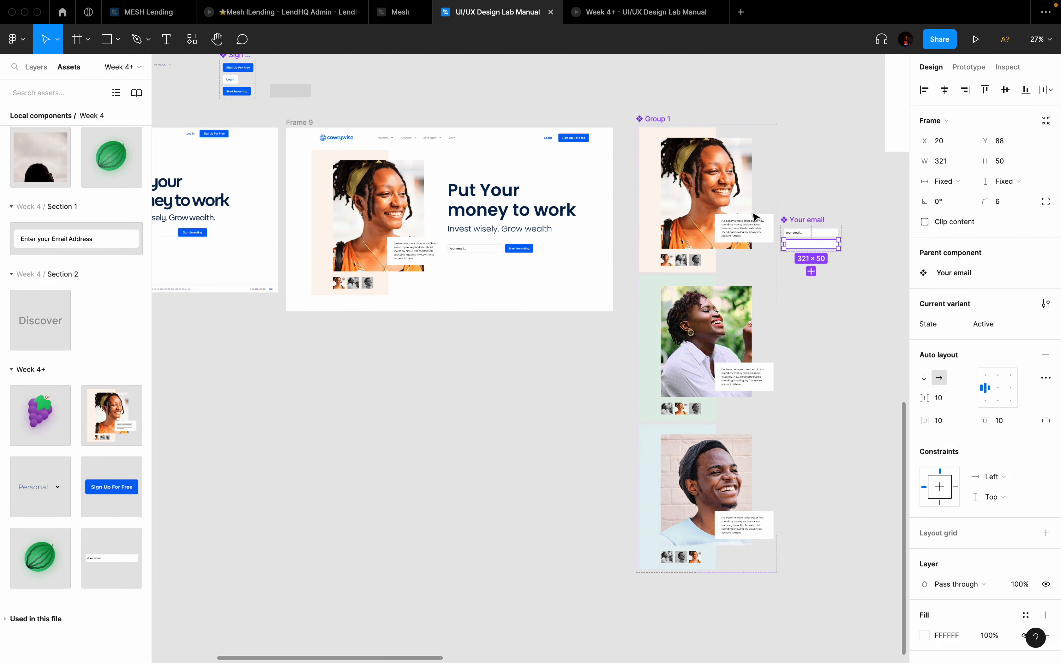
scroll(616, 243, "up", 10)
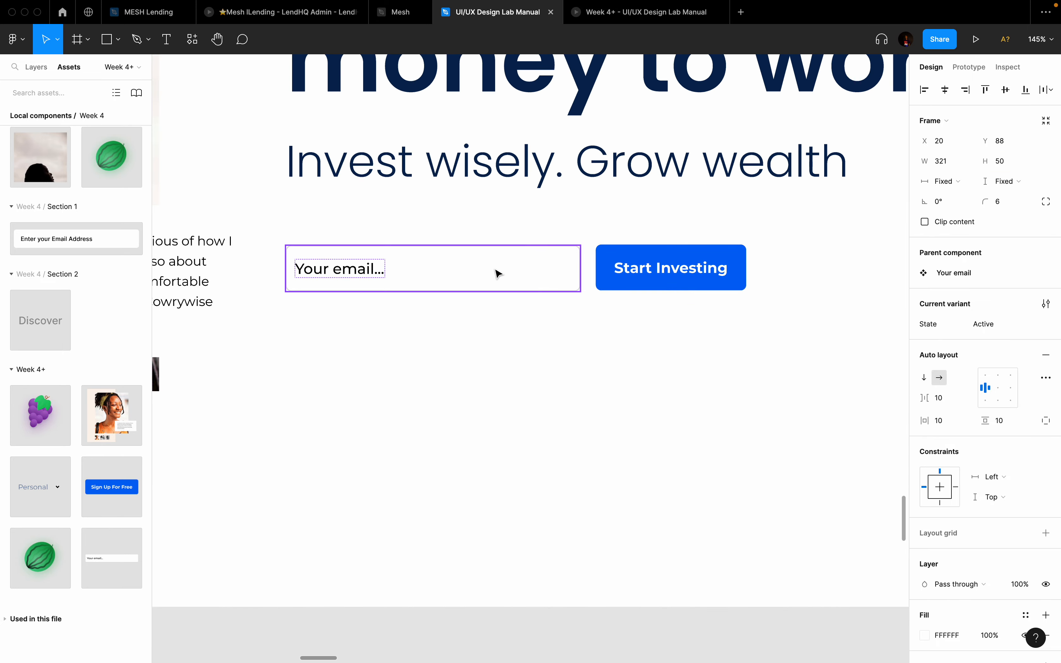
Step: Center-align Frame 9's email input and Start Investing button, then wrap them in auto layout
left_click(500, 270)
left_click(645, 266, "shift")
left_click(1006, 90)
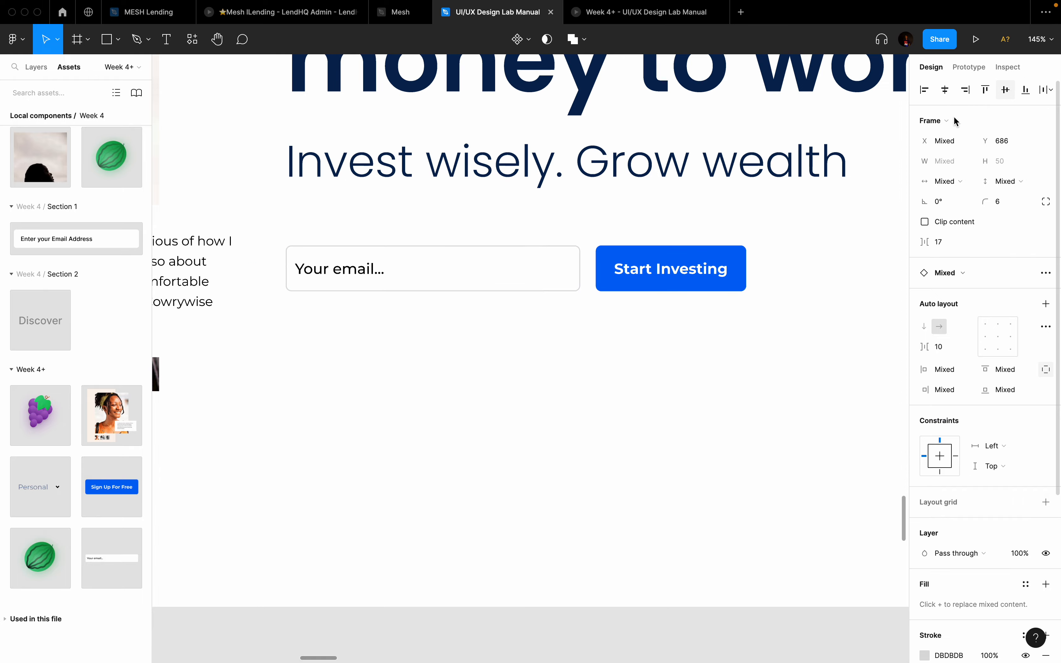
key("shift+a")
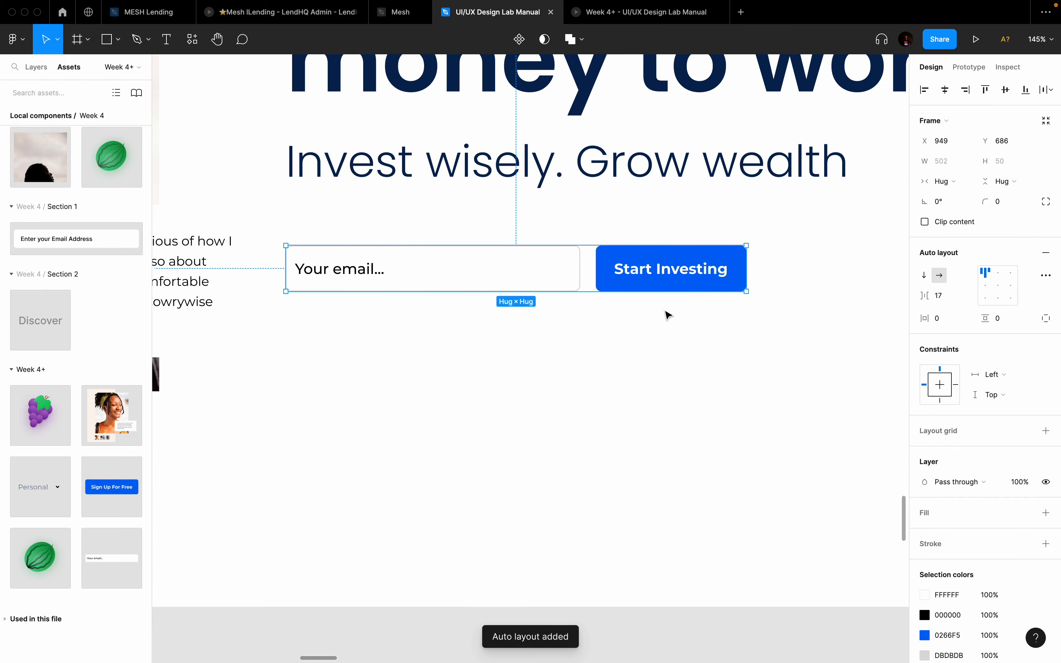
scroll(665, 312, "down", 3)
key("ctrl+Left")
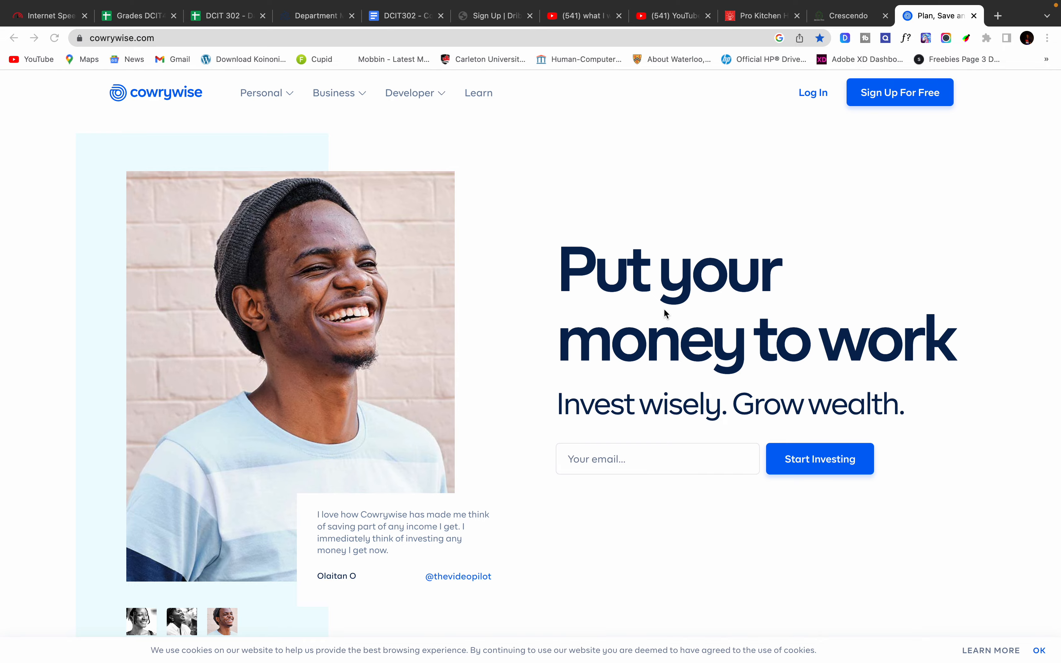
Step: Check the live cowrywise.com hero, then move the email row up and add the heading to the selection
key("ctrl+Right")
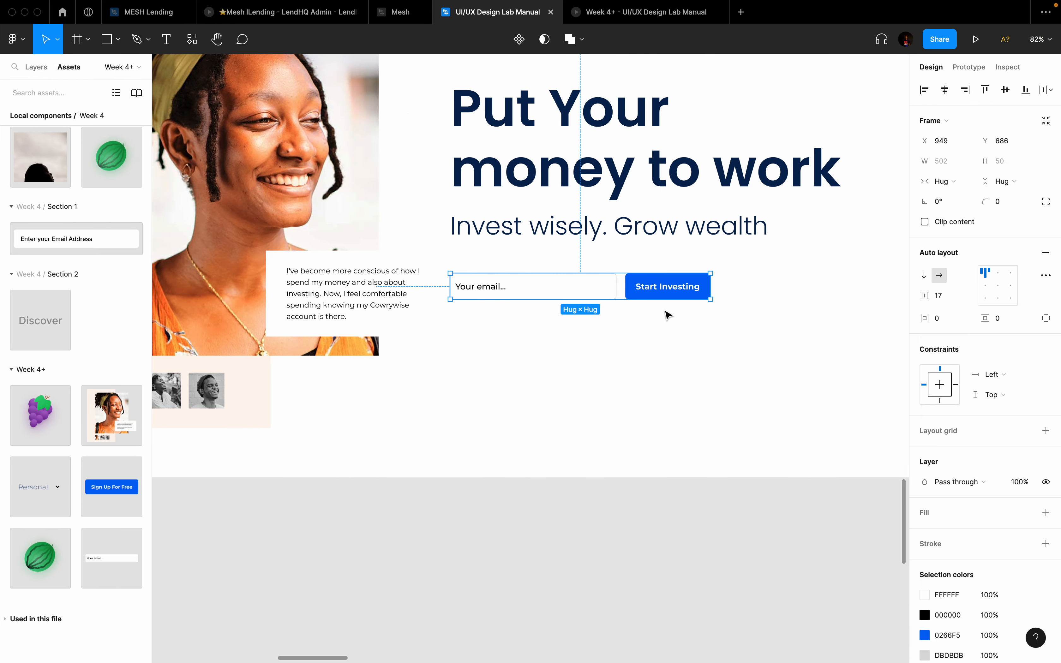
key("ctrl+Left")
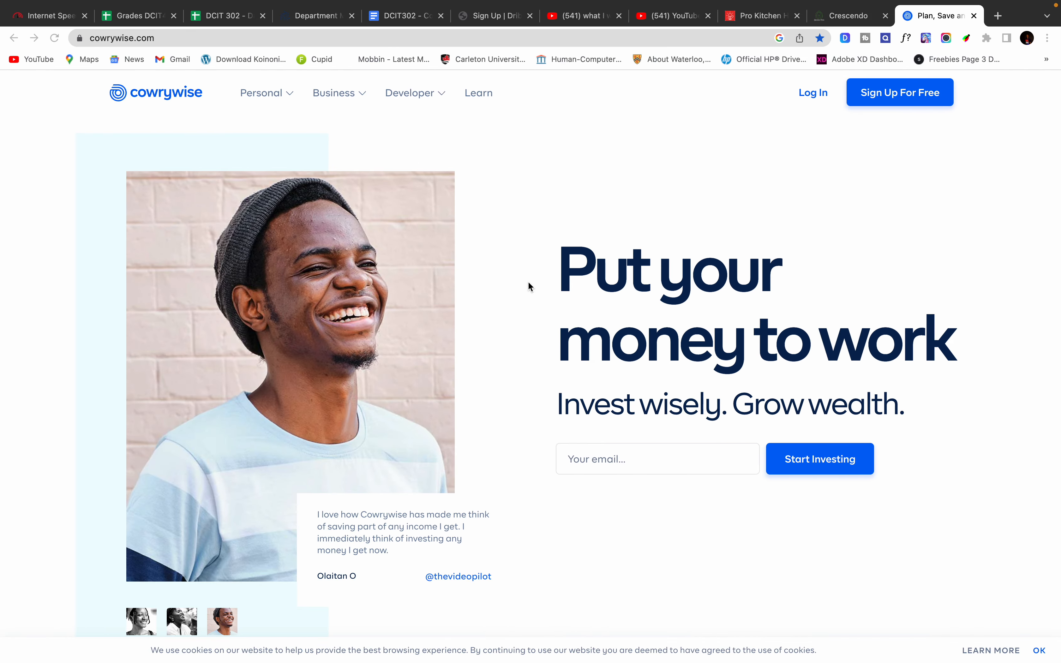
key("ctrl+Right")
left_click_drag(604, 294, 601, 284)
left_click(578, 193, "shift")
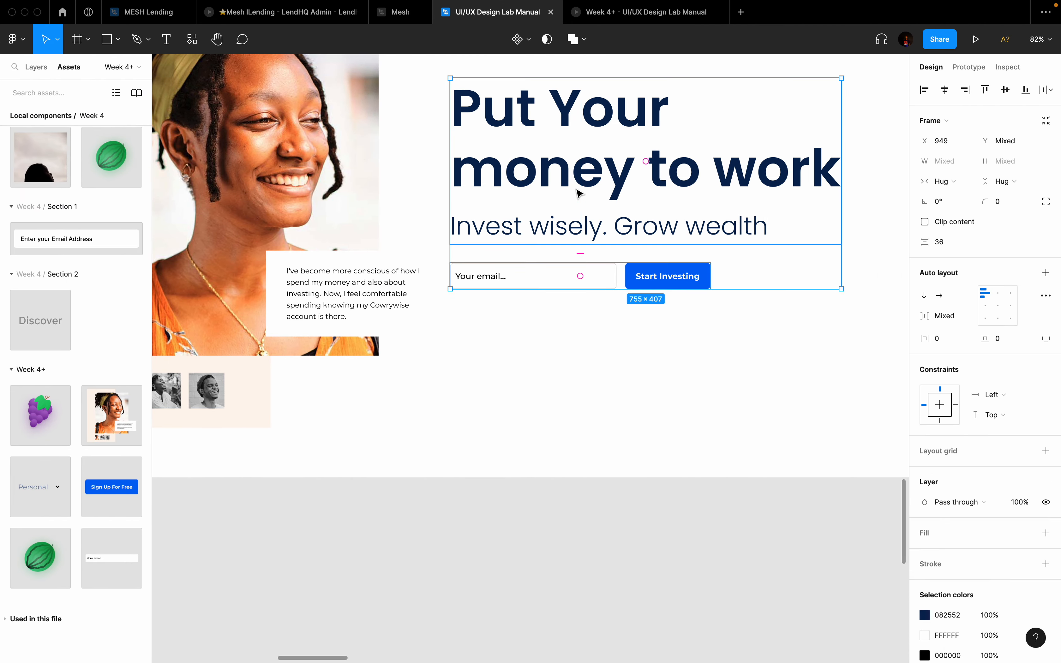
Step: Stack Frame 9's heading, tagline and email row in a 755 × 407 vertical auto layout with 36 spacing
key("shift+a")
scroll(579, 191, "down", 5)
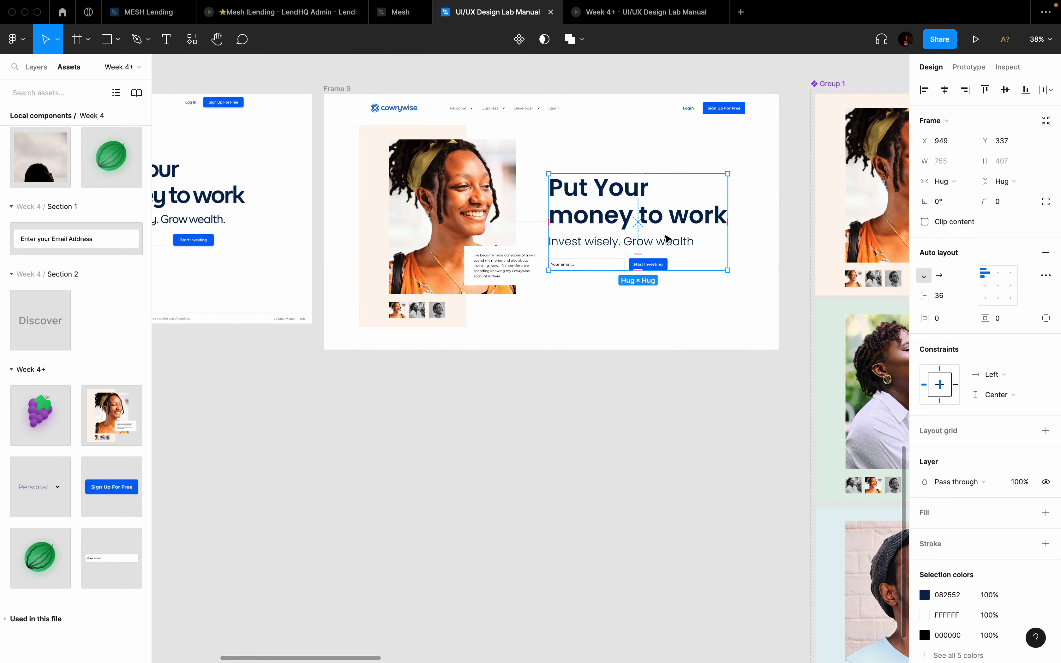
key("shift+Right")
key("shift+Right")
scroll(665, 238, "down", 5)
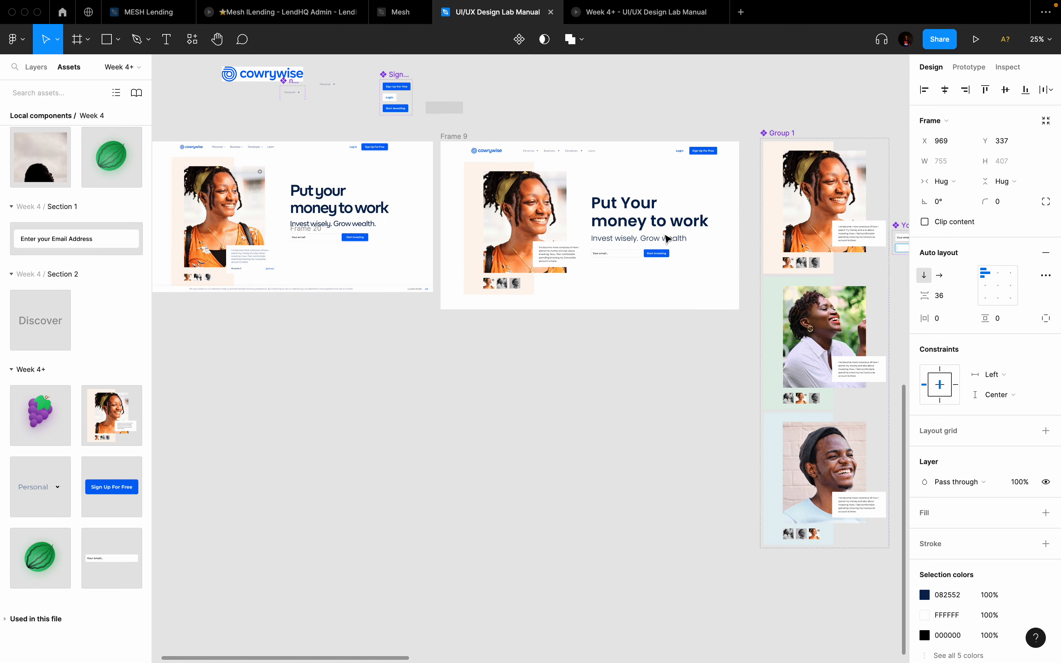
key("super+Tab")
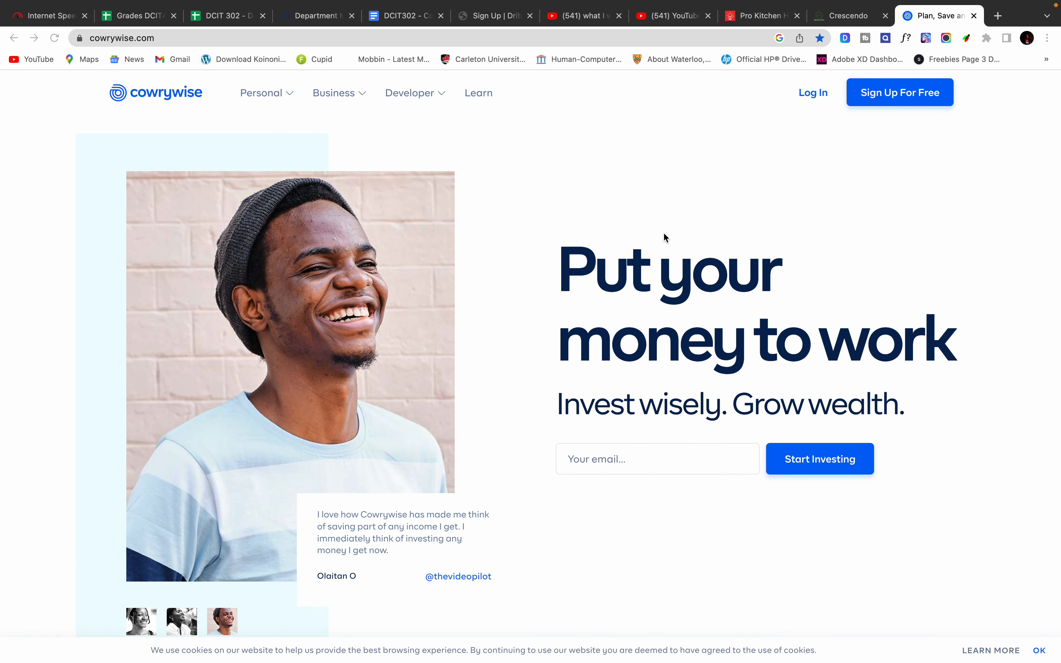
key("super+Tab")
Step: Move the Group 1 image variants and the Your email component beside the DCIT 302 slide
scroll(646, 232, "up", 3)
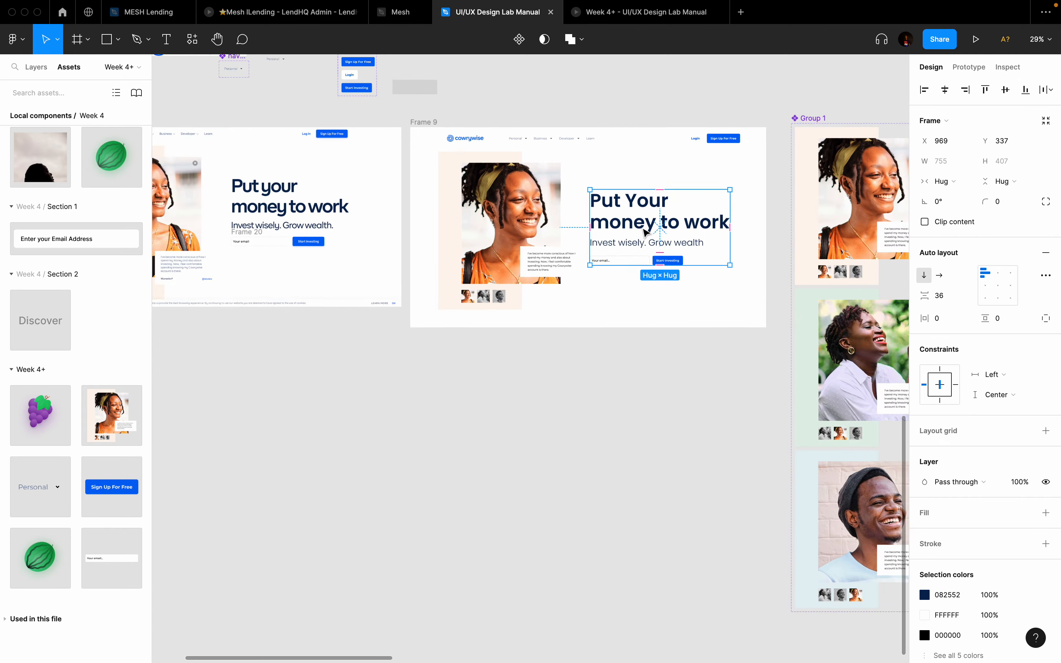
scroll(646, 232, "right", 3)
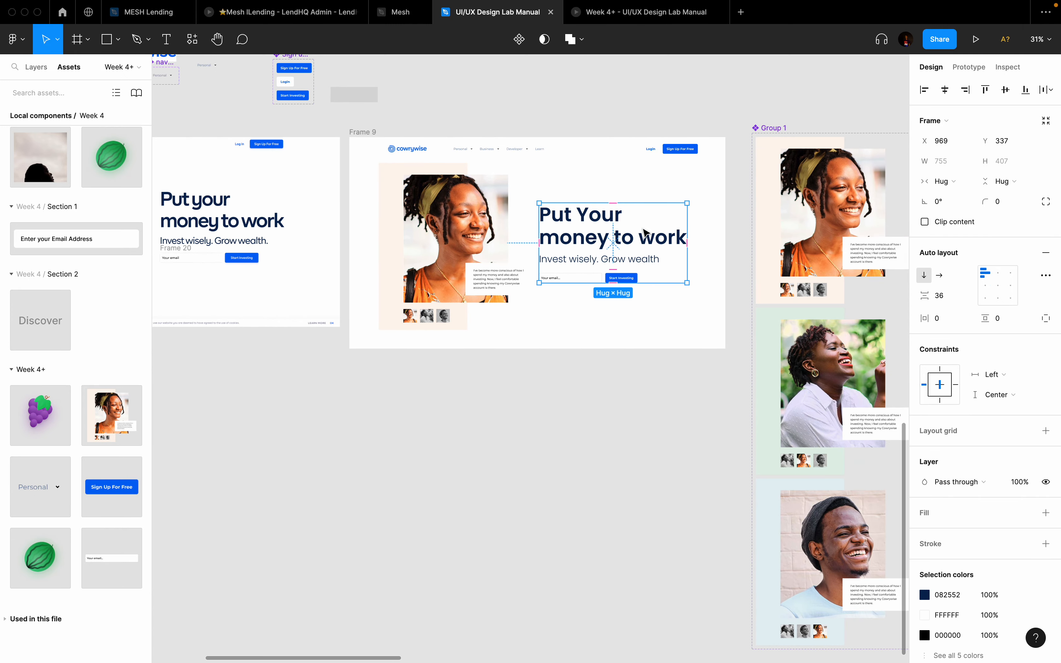
scroll(594, 228, "right", 2)
scroll(595, 228, "up", 2)
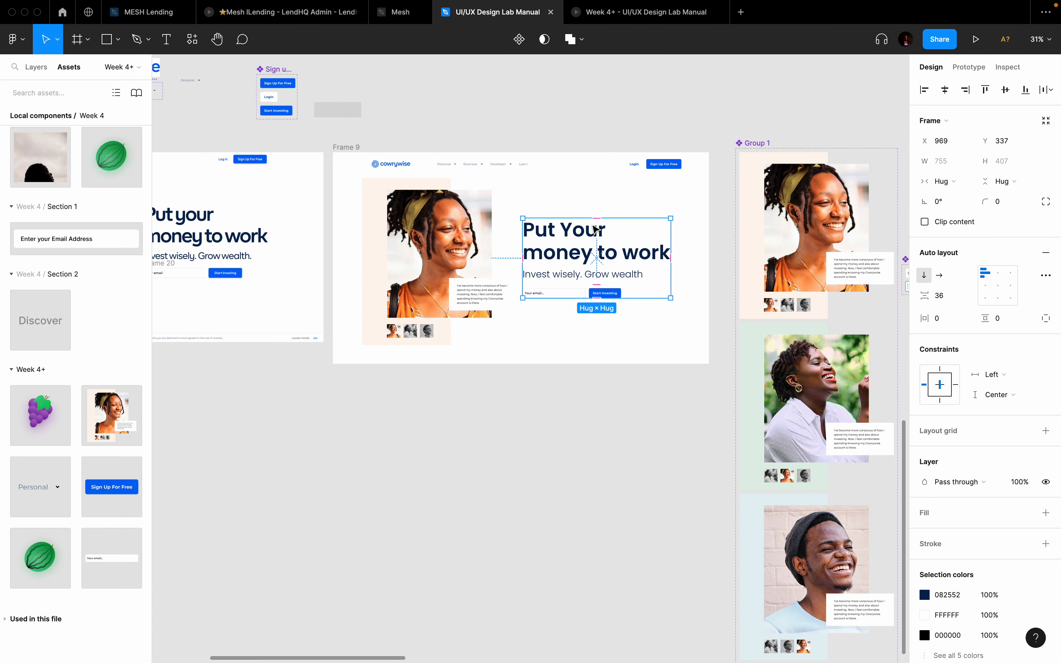
scroll(595, 228, "up", 2)
scroll(595, 228, "down", 5)
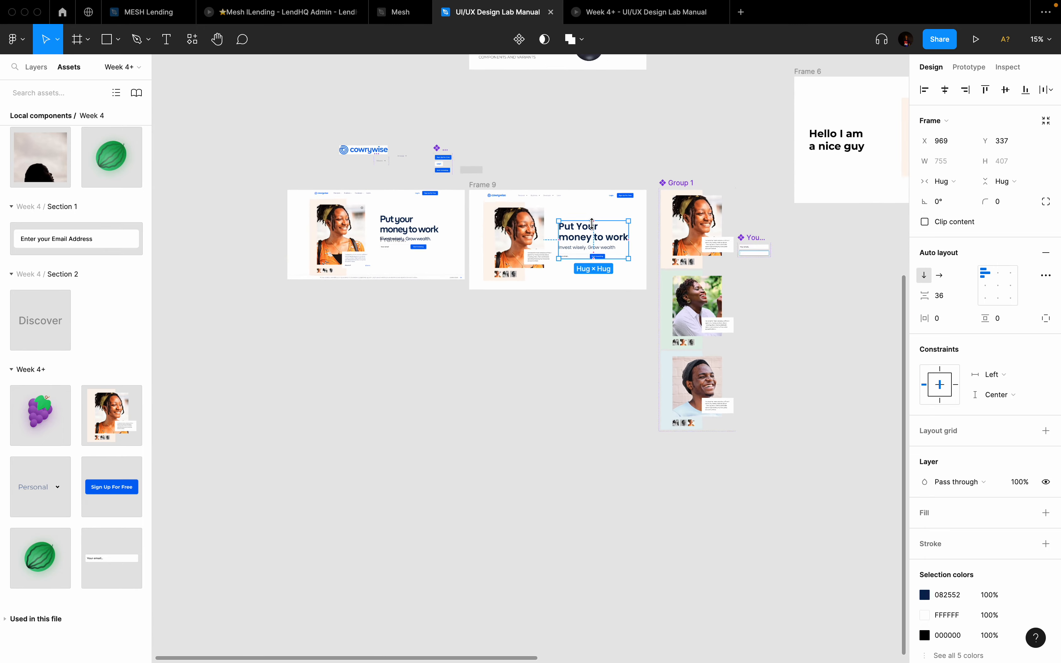
left_click_drag(679, 188, 694, 148)
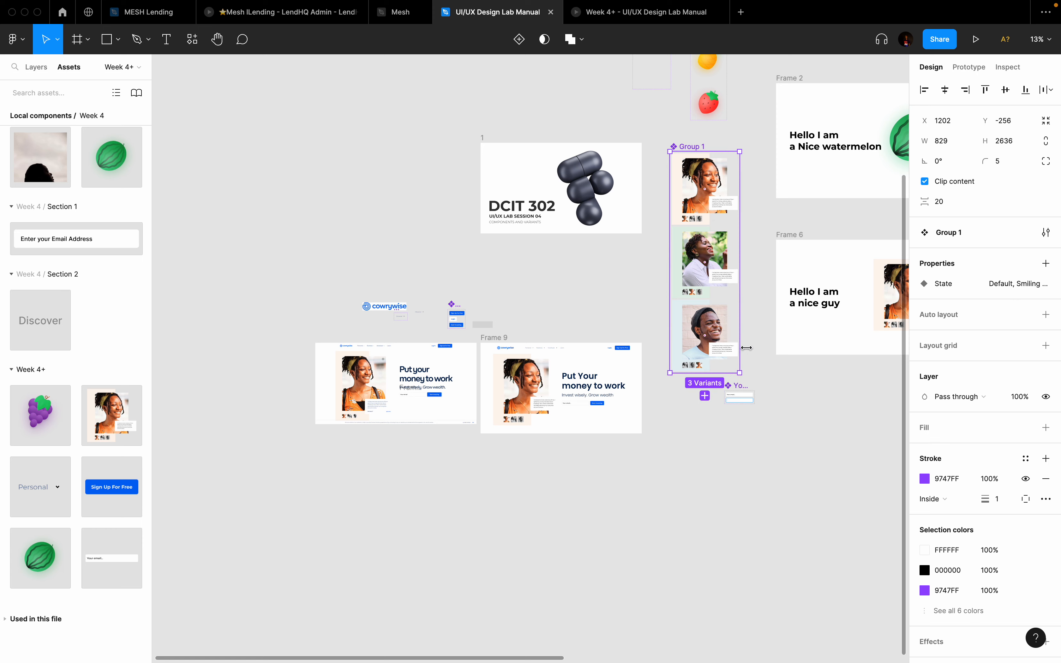
left_click_drag(735, 395, 495, 275)
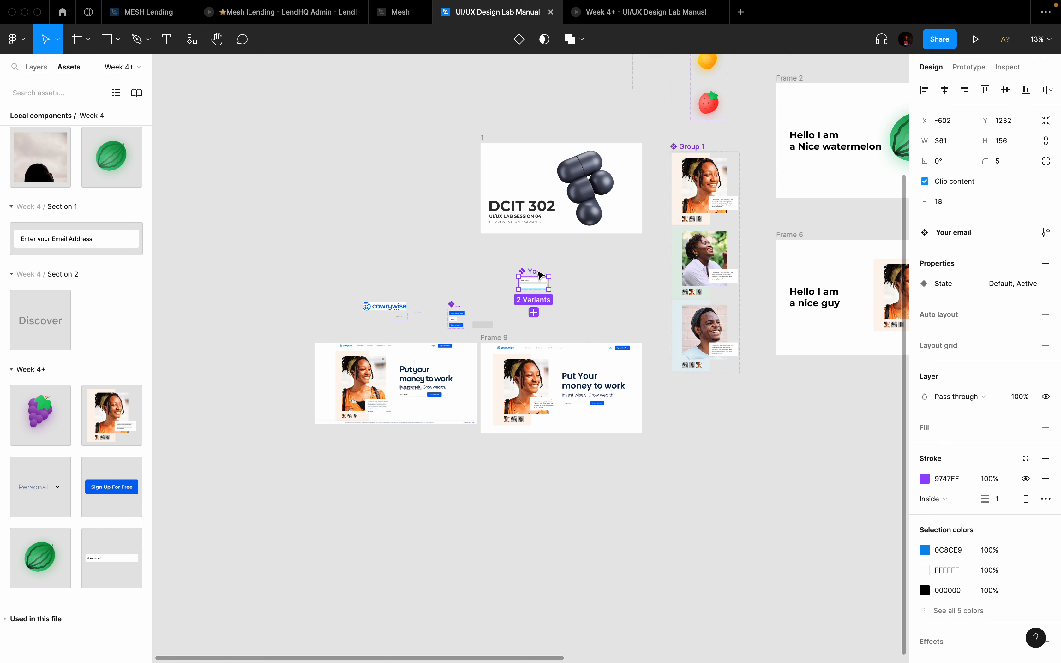
scroll(570, 272, "down", 3)
scroll(627, 245, "down", 2)
scroll(627, 244, "up", 2)
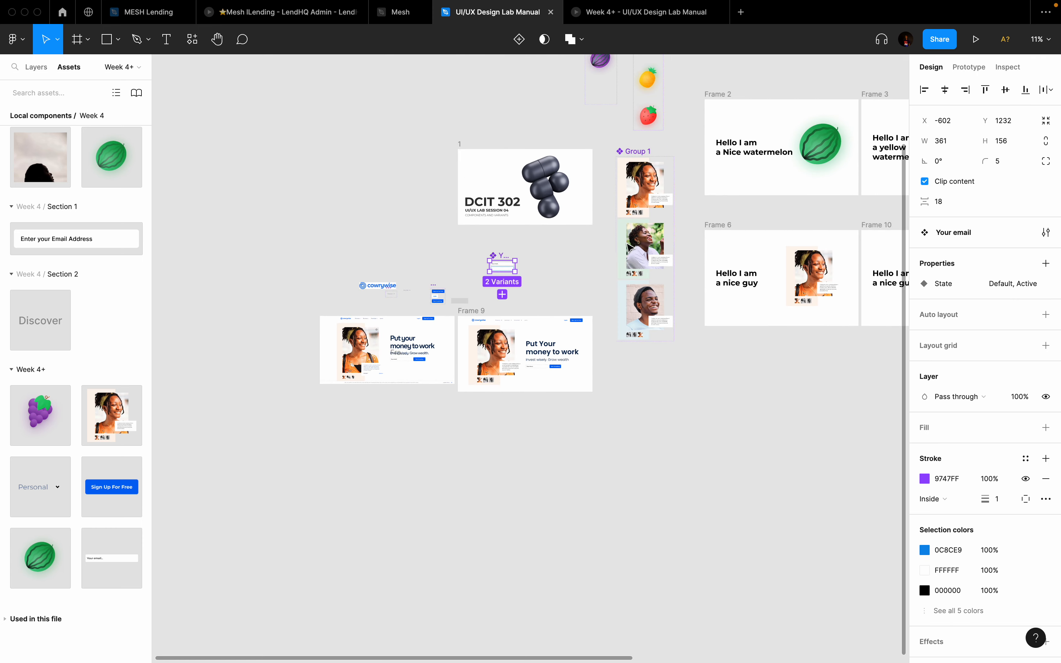
left_click_drag(643, 151, 246, 117)
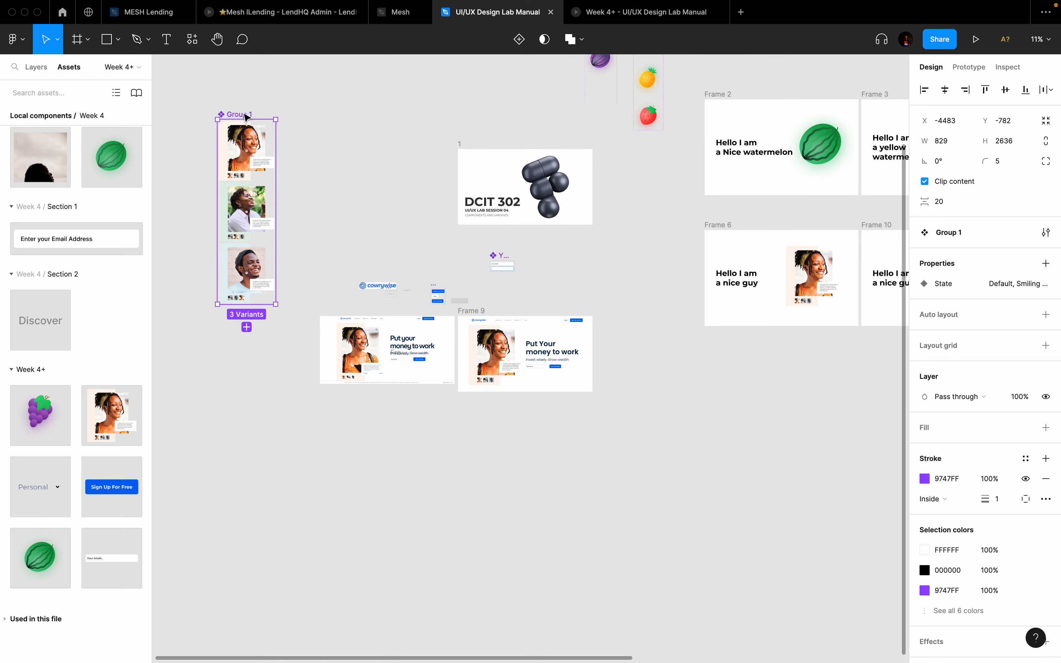
scroll(619, 367, "down", 3)
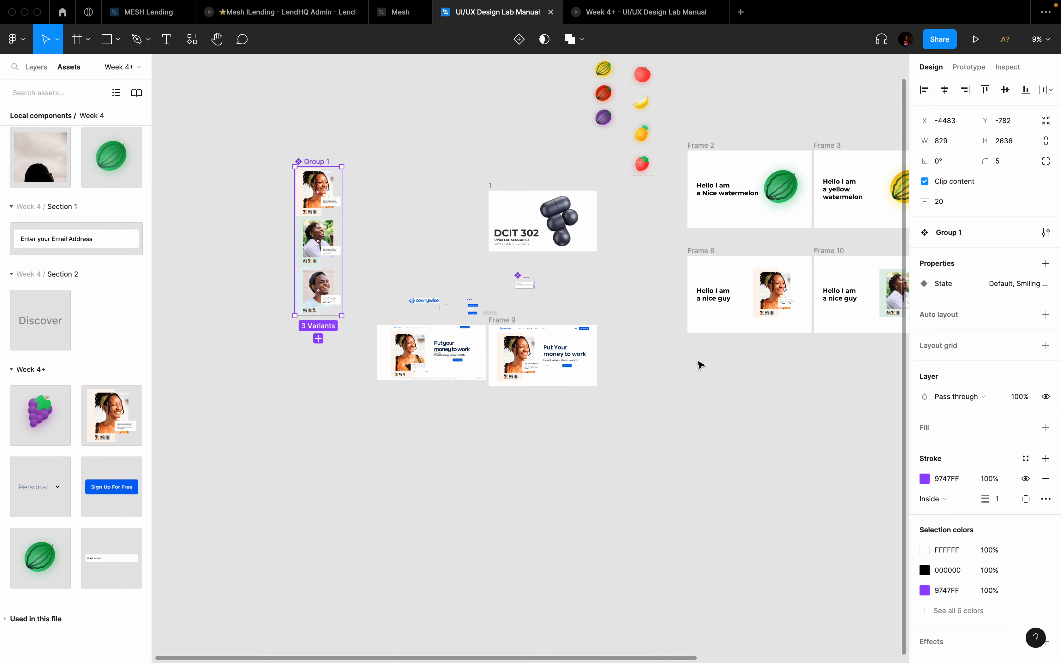
Step: Delete Frames 6, 10 and 11
left_click_drag(522, 224, 749, 361)
key("Delete")
scroll(745, 358, "left", 10)
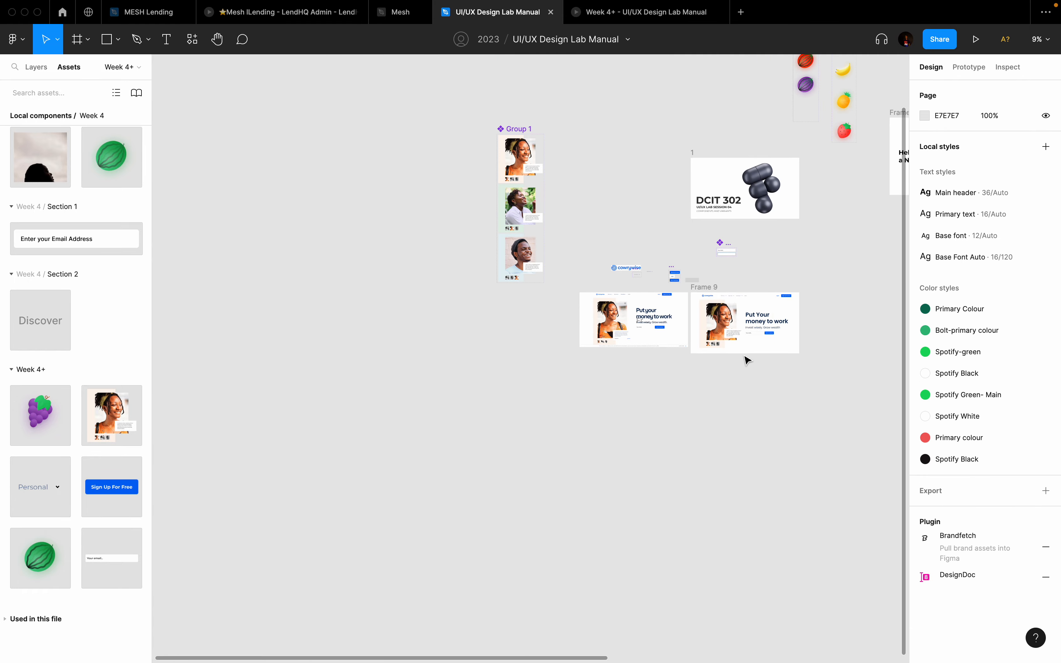
scroll(737, 347, "right", 2)
scroll(712, 265, "up", 10)
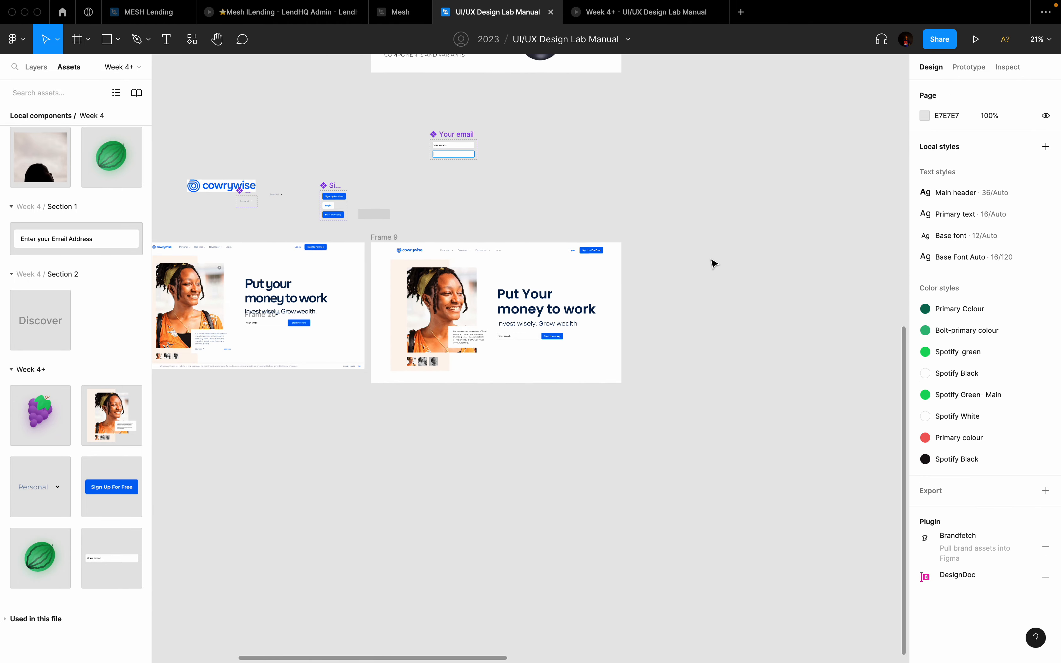
Step: Duplicate Frame 9 as Frame 21 and switch its hero image to Smiling woman-green
left_click(275, 233)
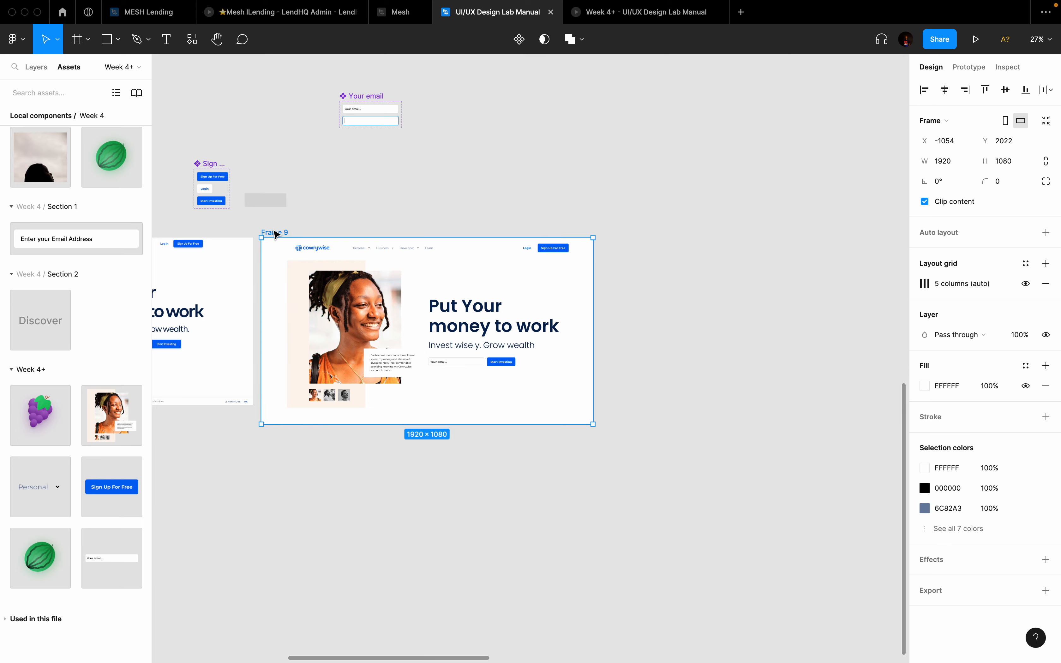
key("super+d")
left_click(604, 323)
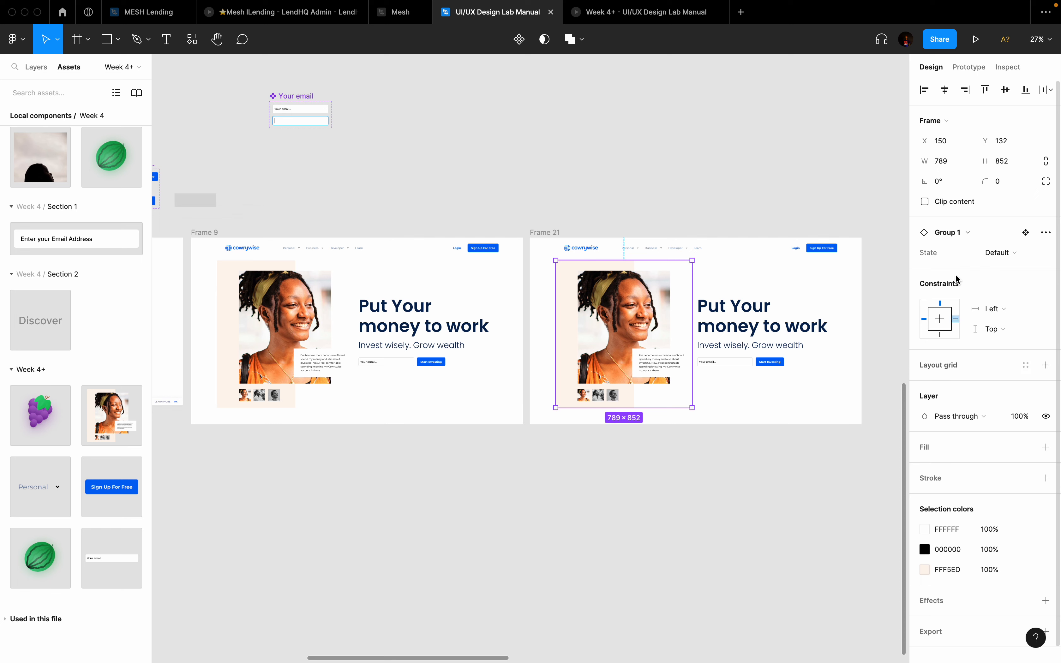
left_click(999, 254)
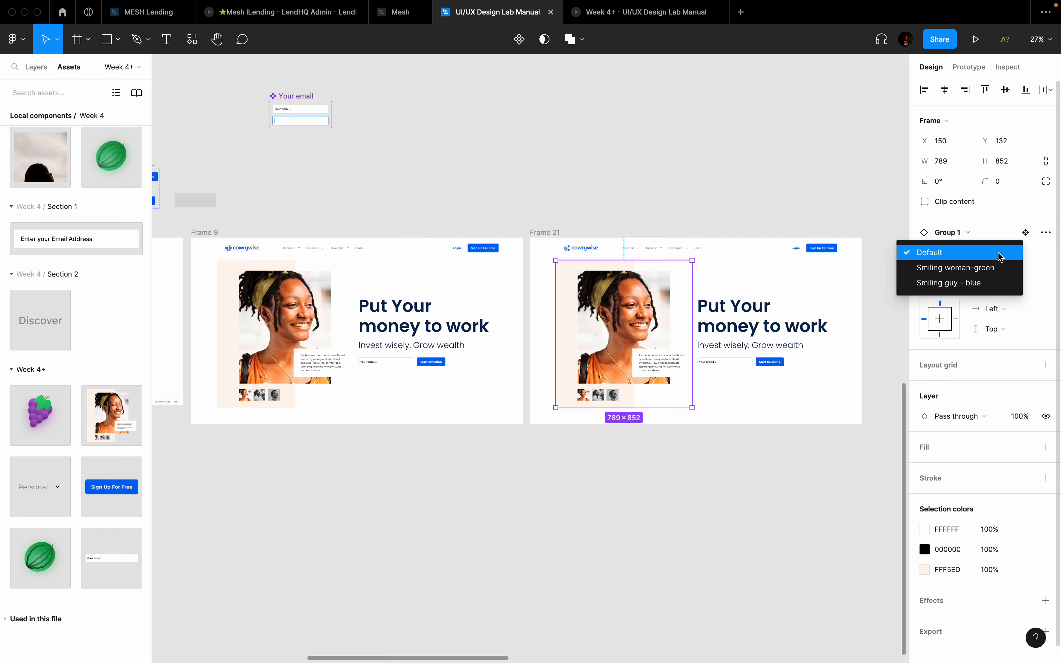
left_click(993, 268)
Step: Duplicate Frame 21 as Frame 22 and switch its hero image to Smiling guy - blue
left_click(546, 233)
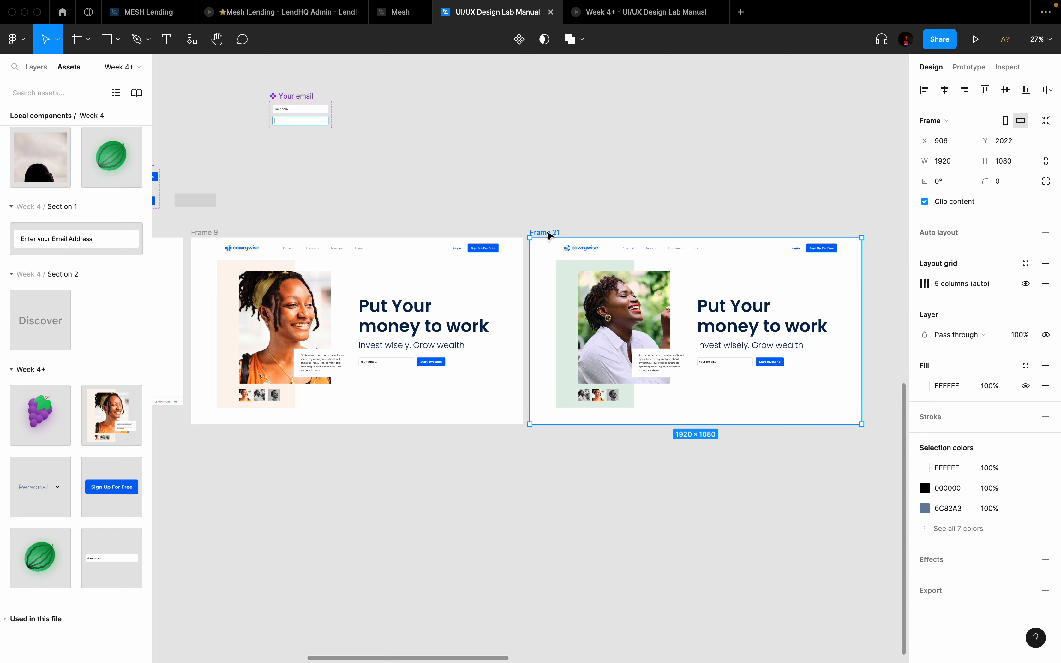
key("ctrl+d")
left_click(655, 328)
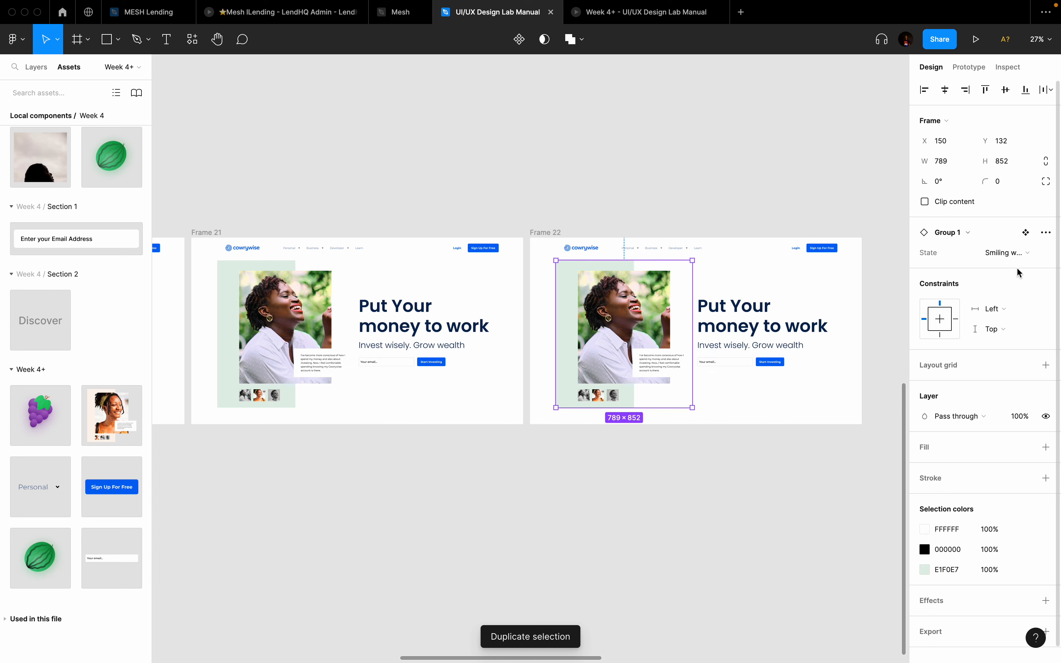
left_click(1009, 253)
left_click(987, 267)
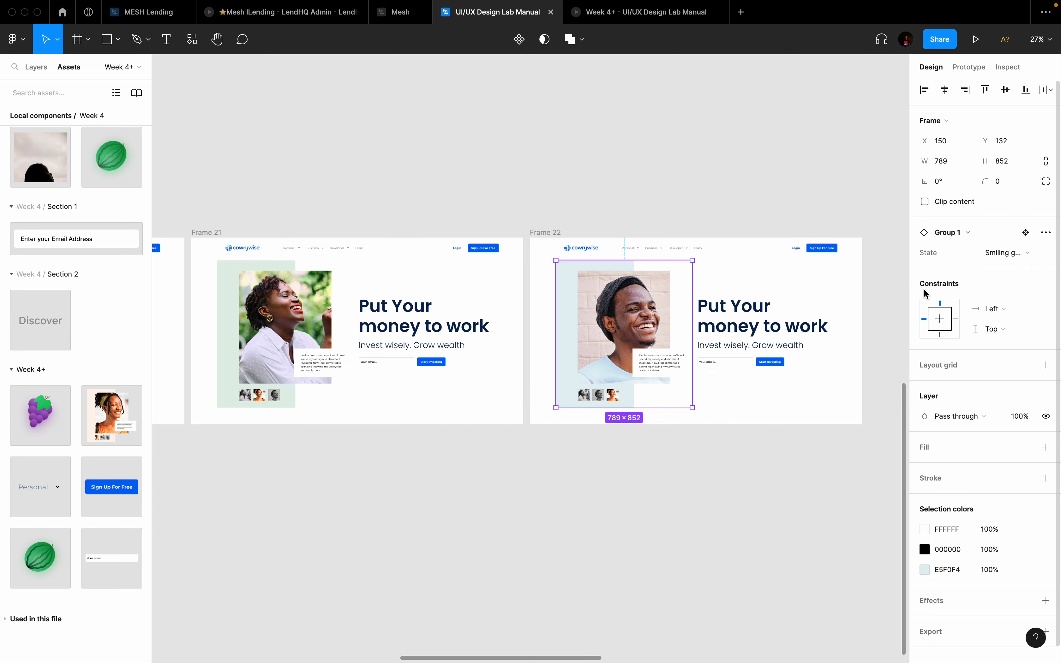
scroll(676, 435, "down", 3)
scroll(676, 435, "left", 5)
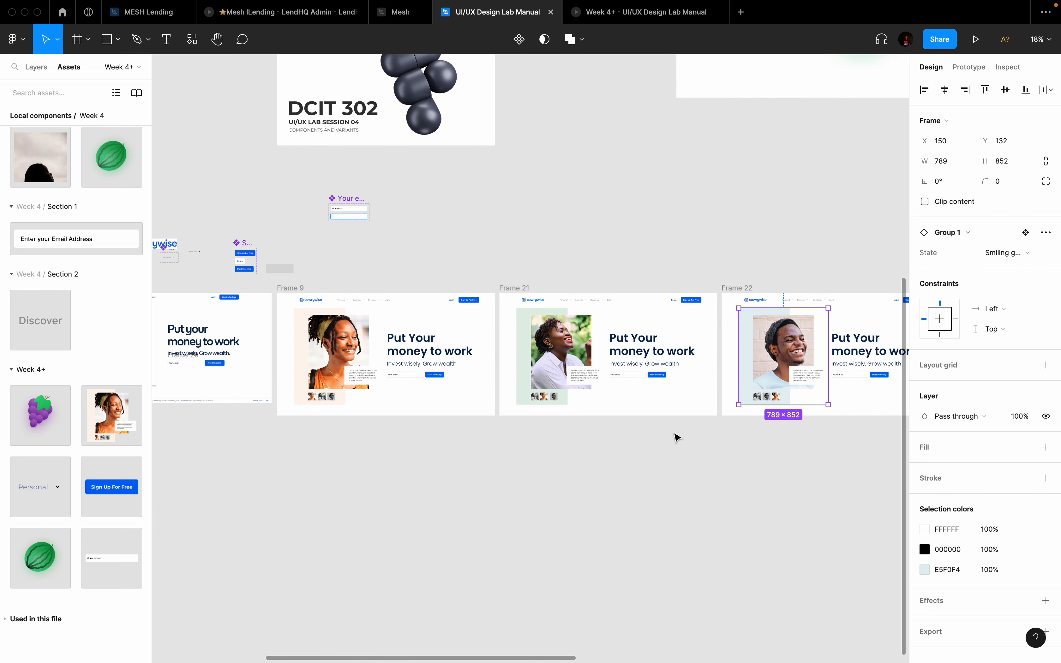
Step: Switch Frame 21's Your email instance to its Active state
scroll(676, 435, "down", 2)
scroll(676, 435, "right", 2)
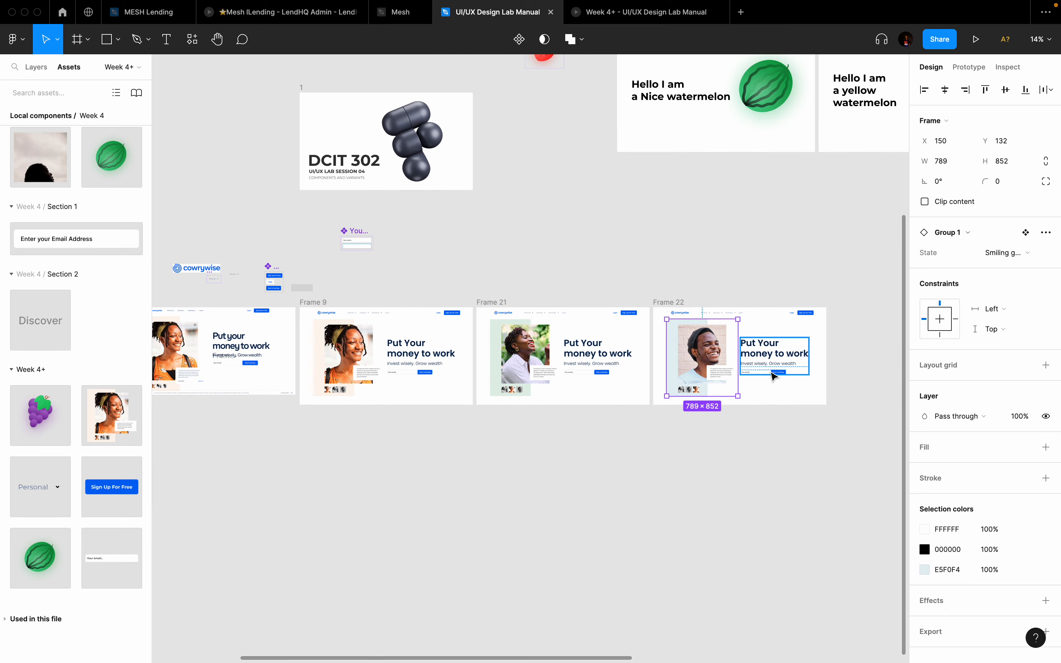
scroll(774, 376, "up", 4)
scroll(775, 375, "left", 3)
scroll(774, 376, "down", 1)
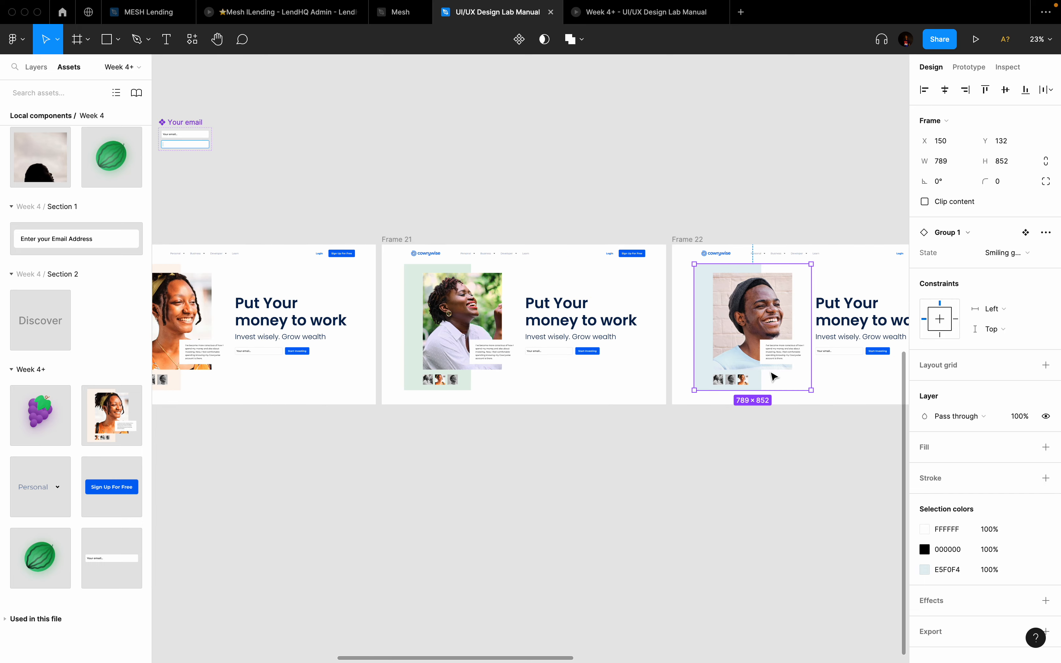
scroll(556, 347, "up", 5)
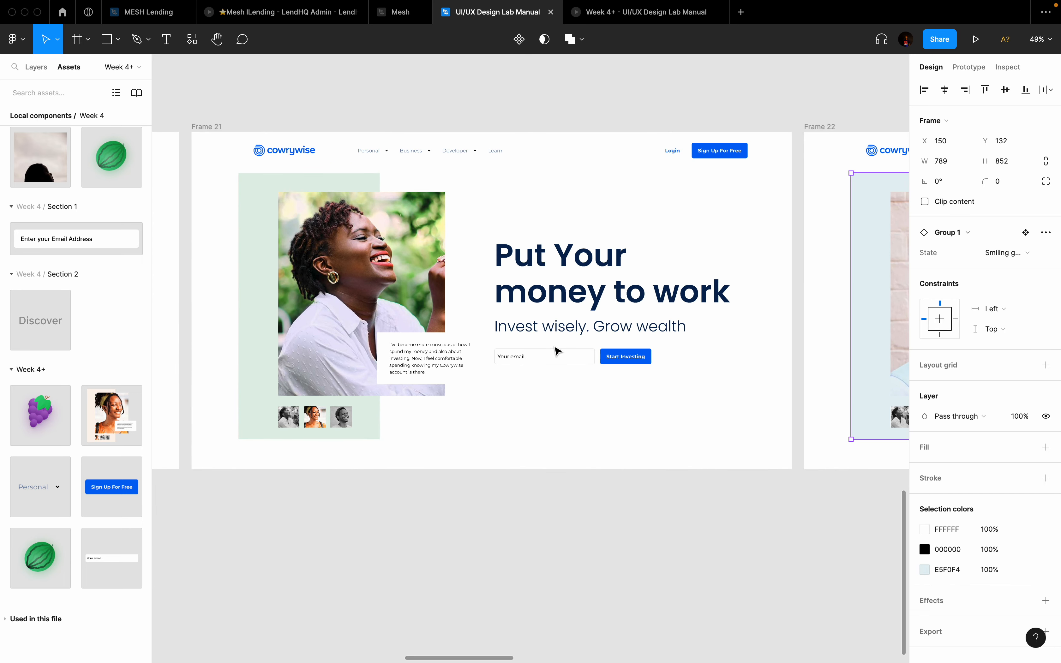
scroll(556, 351, "down", 1)
scroll(556, 350, "right", 1)
scroll(556, 351, "right", 2)
scroll(556, 351, "down", 1)
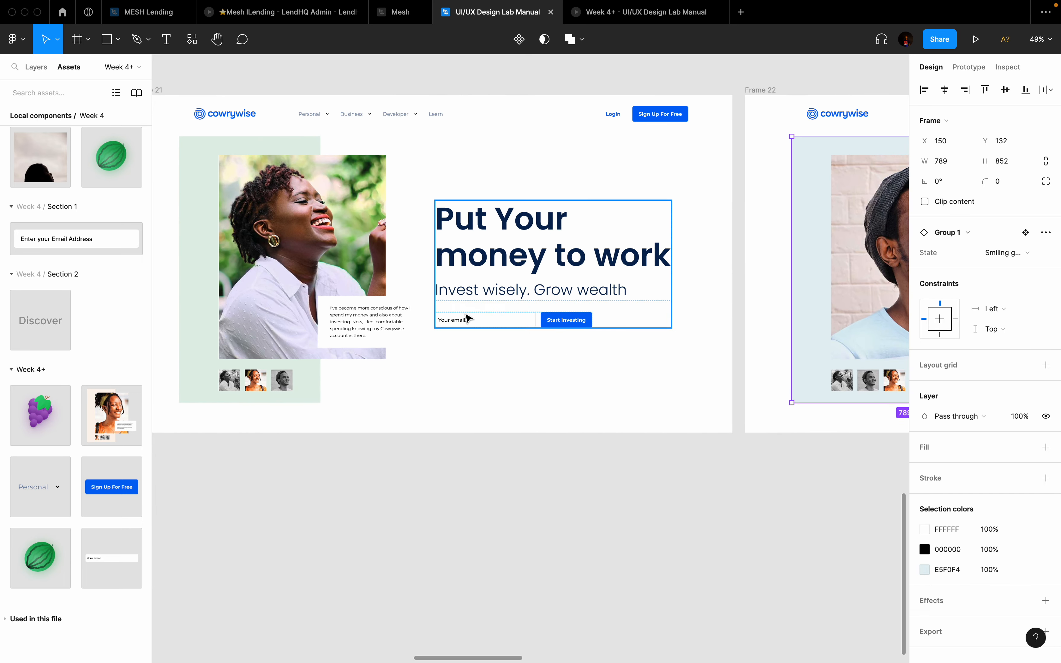
scroll(467, 318, "down", 3)
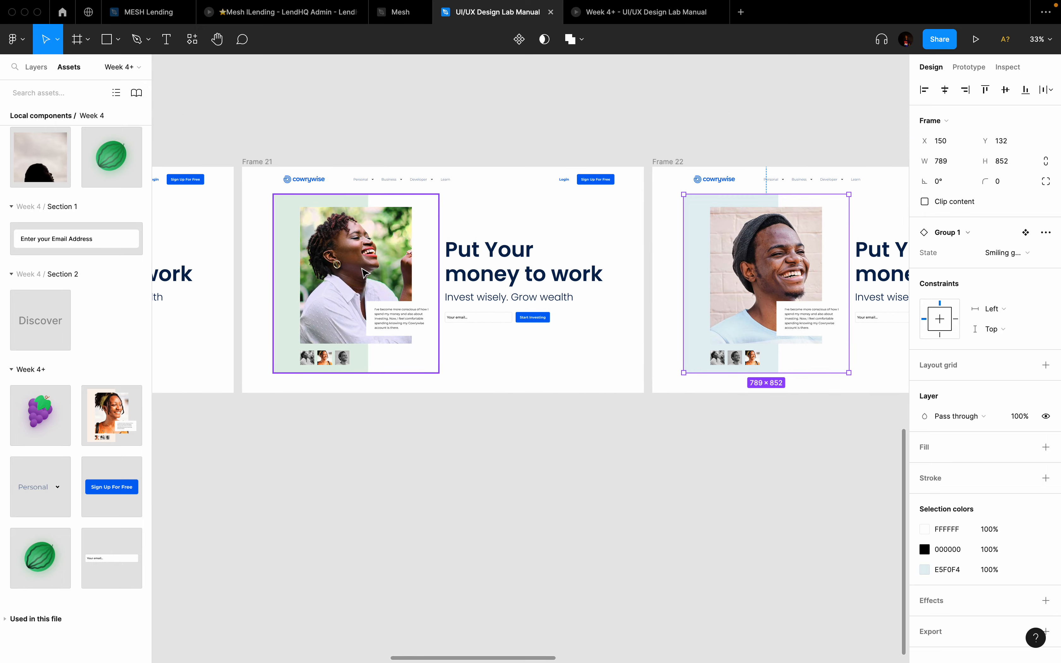
scroll(495, 355, "up", 5)
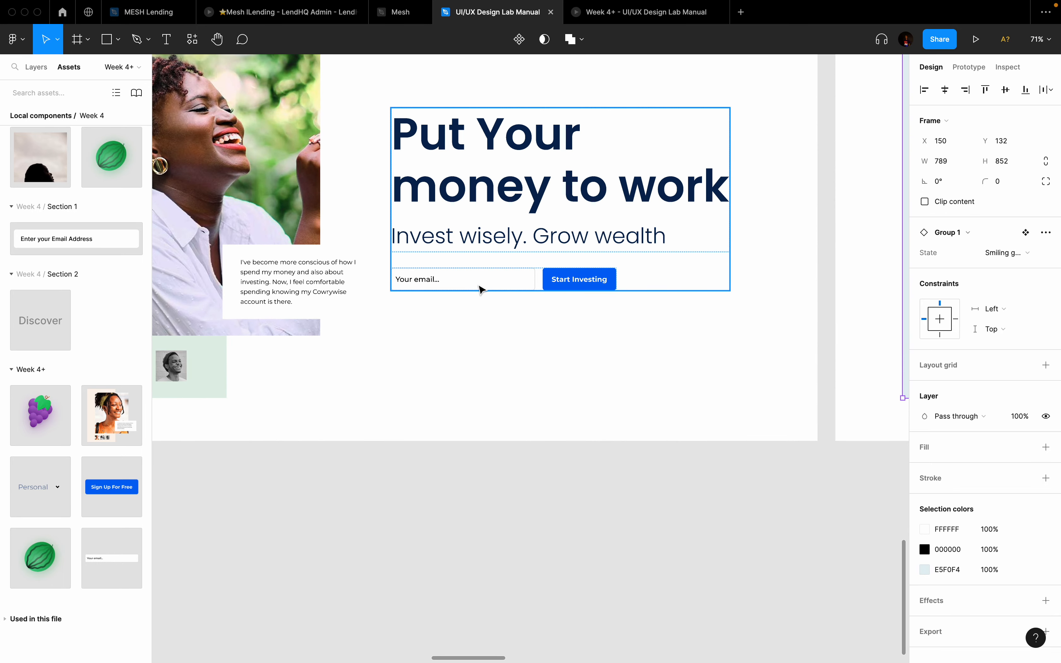
double_click(481, 288)
left_click(490, 286)
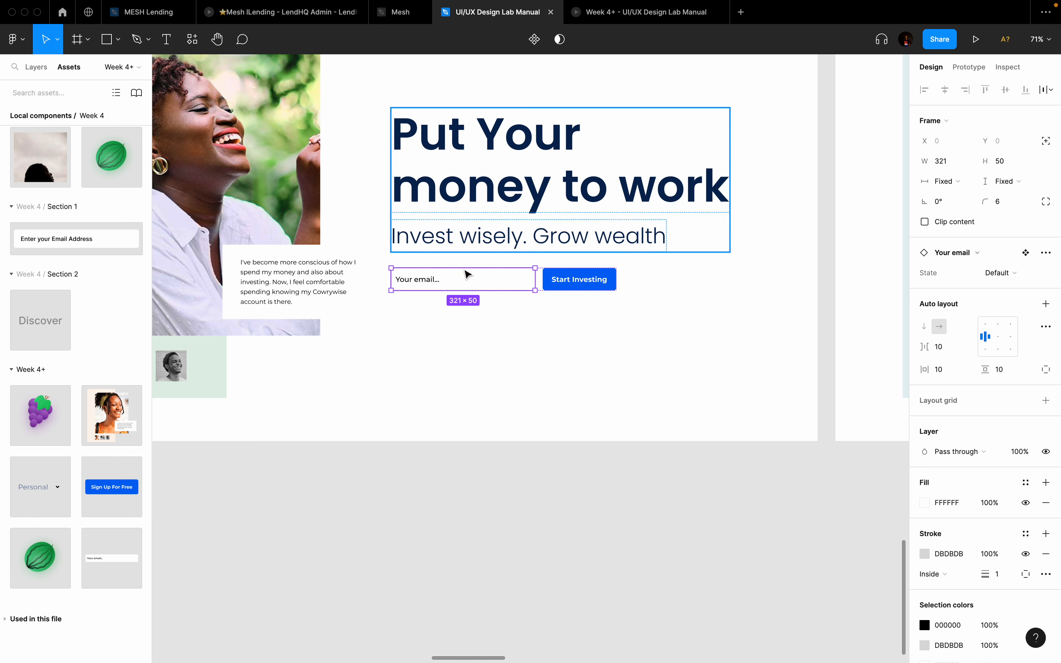
left_click(1009, 273)
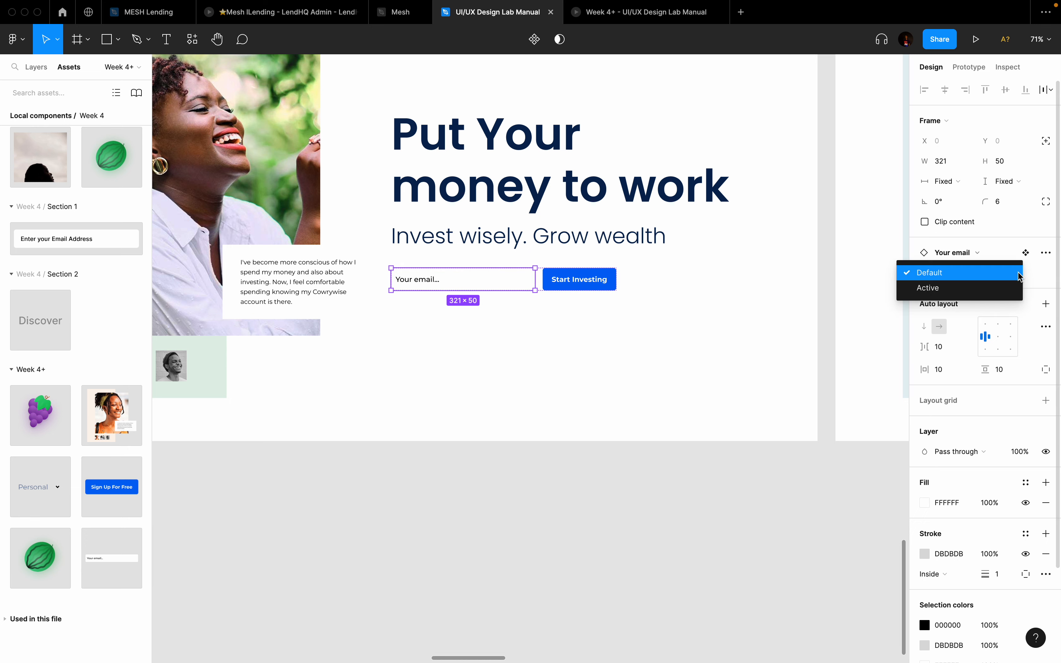
left_click(990, 288)
left_click(584, 386)
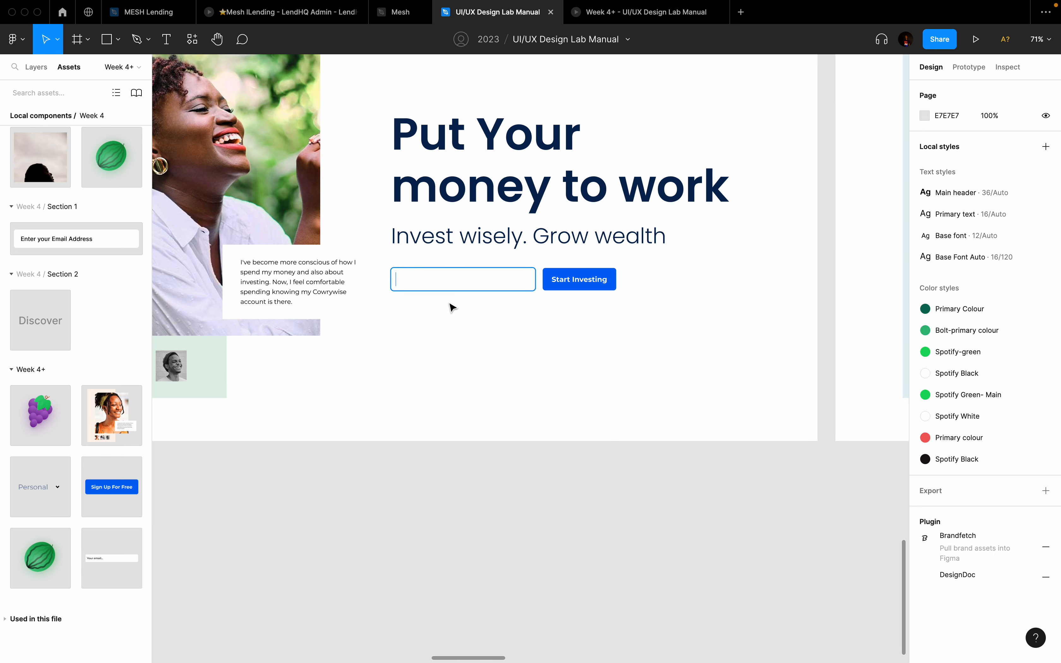
Step: Compare it with the focused email field on the live cowrywise.com site
scroll(382, 286, "up", 3)
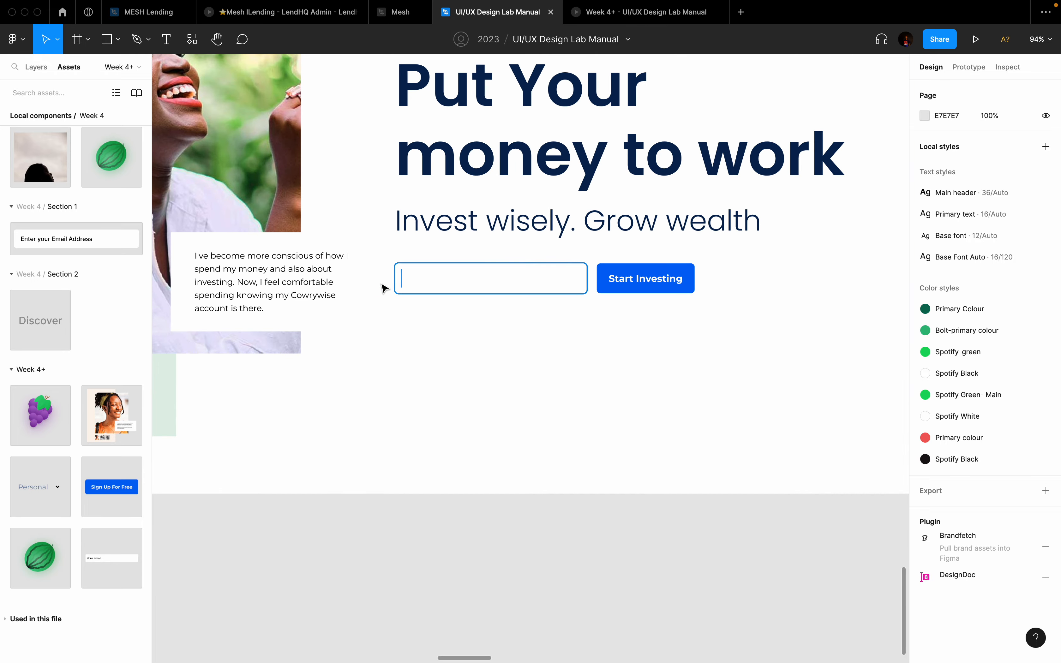
key("super+Tab")
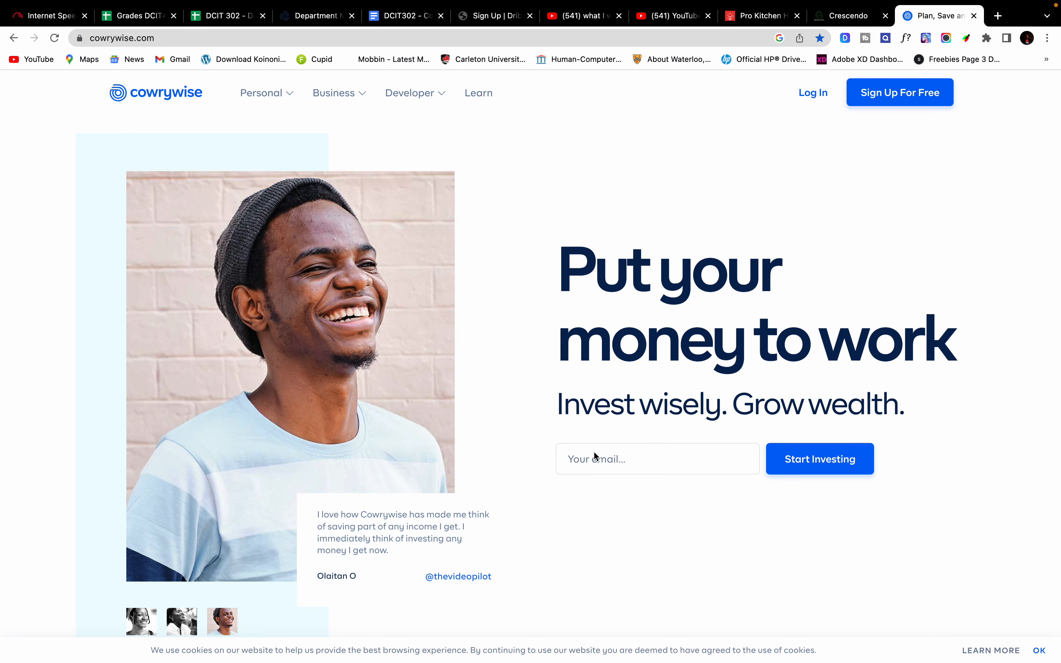
left_click(623, 465)
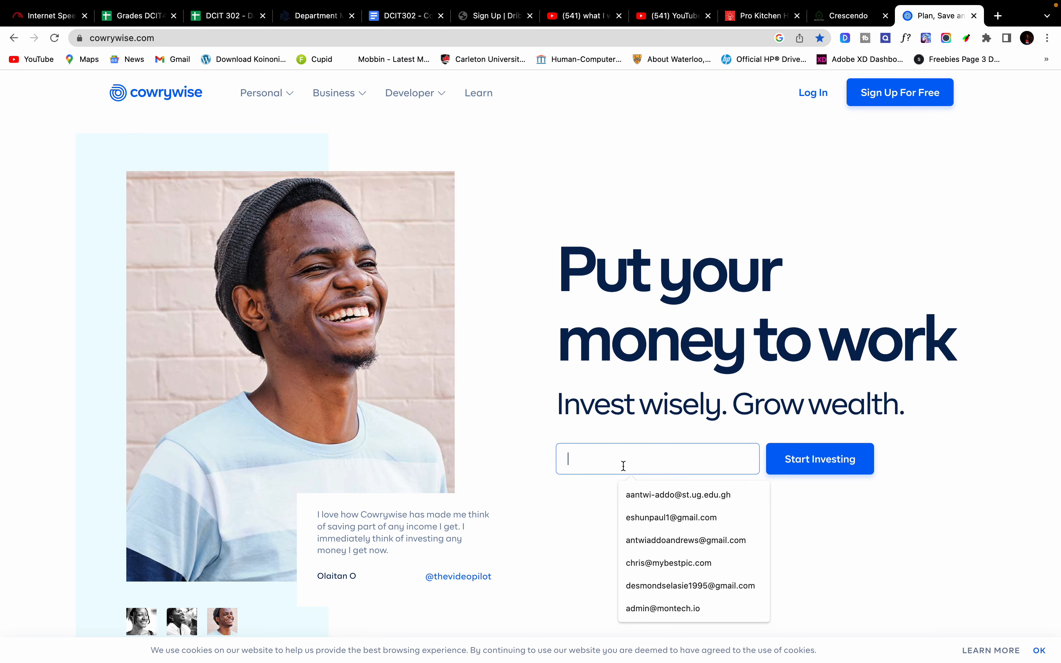
left_click(565, 487)
key("ctrl+Right")
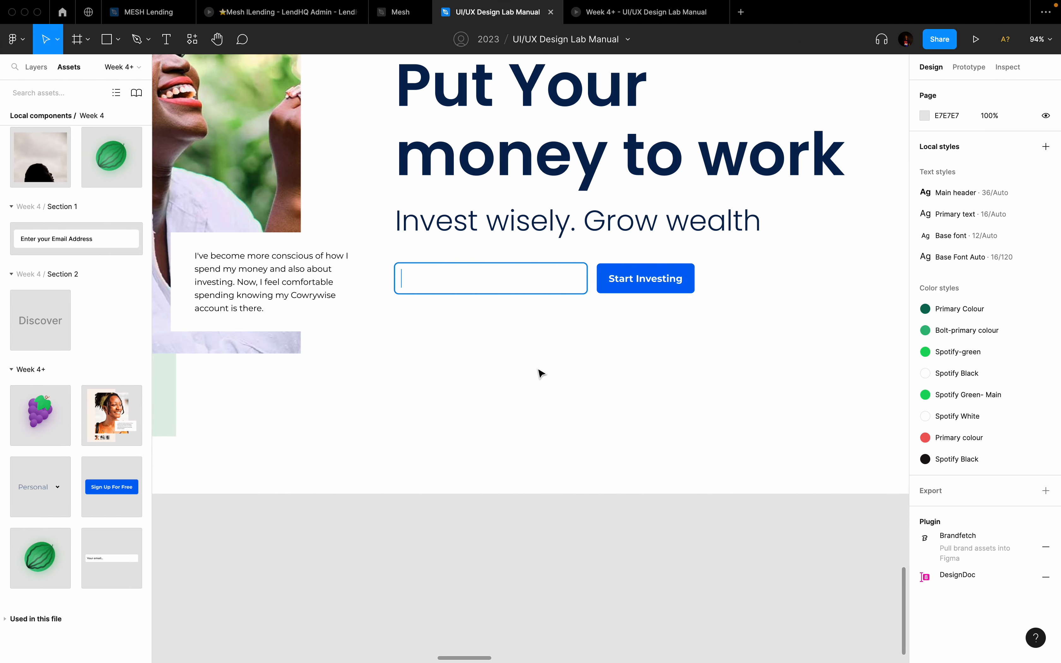
Step: Set Frame 21's Your email instance back to Default, then zoom out over all frames
left_click(454, 277)
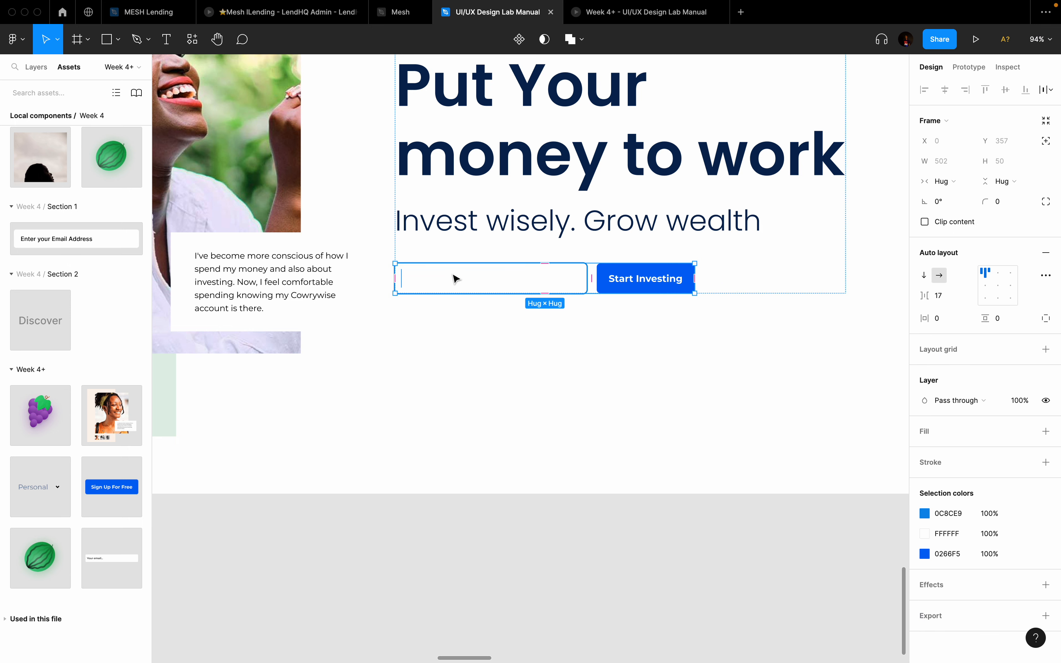
left_click(455, 277)
left_click(1008, 273)
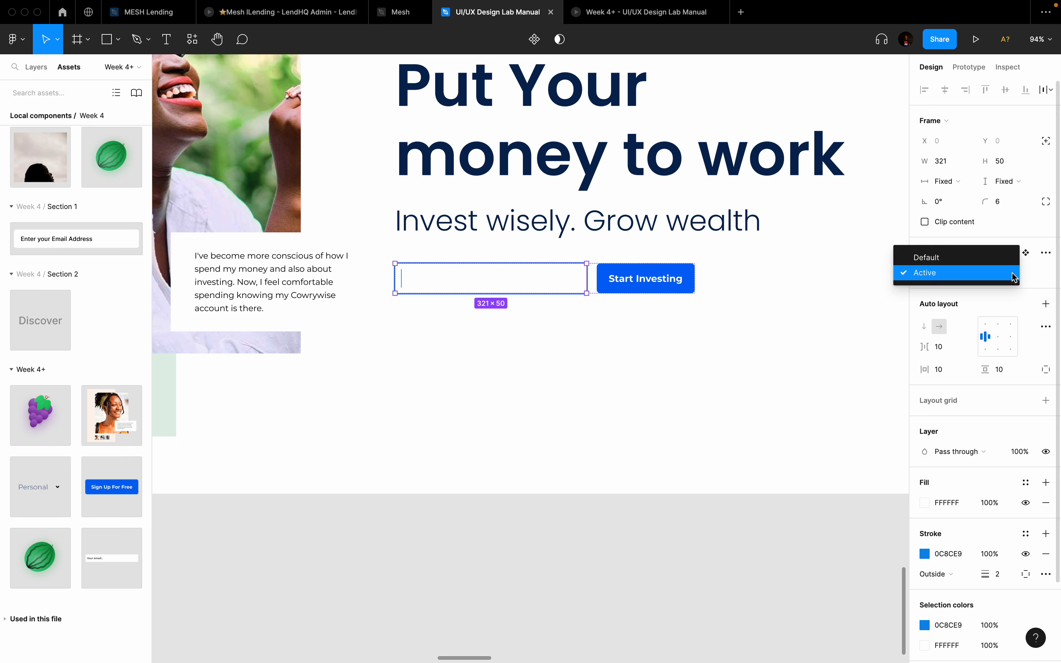
left_click(973, 258)
scroll(530, 375, "down", 5)
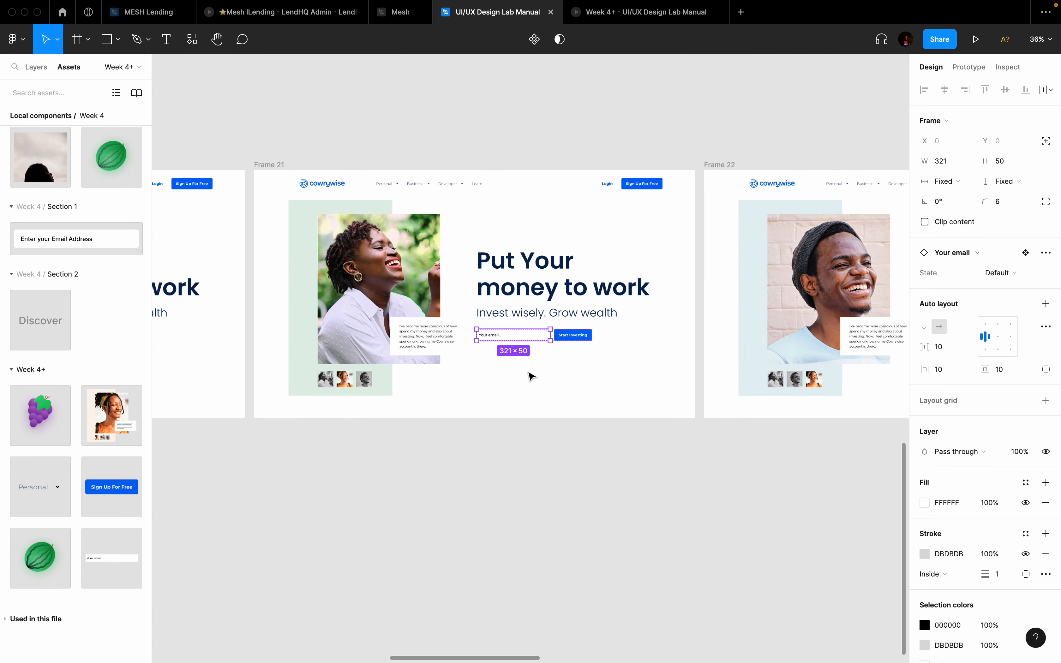
left_click(581, 385)
scroll(578, 383, "down", 1)
scroll(578, 382, "left", 2)
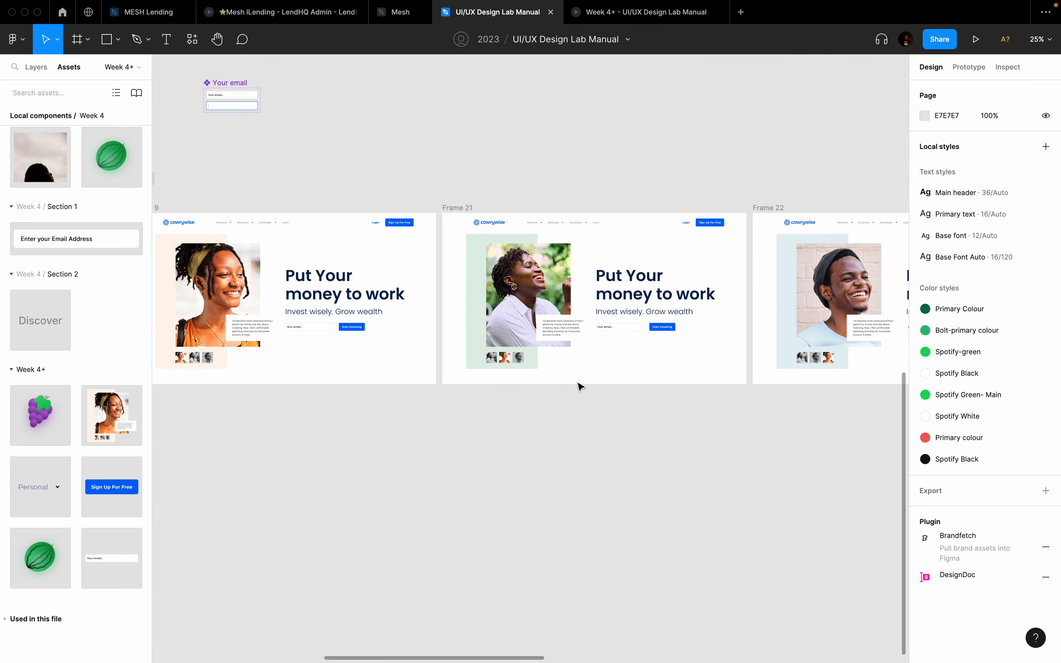
scroll(580, 386, "left", 3)
scroll(580, 386, "down", 2)
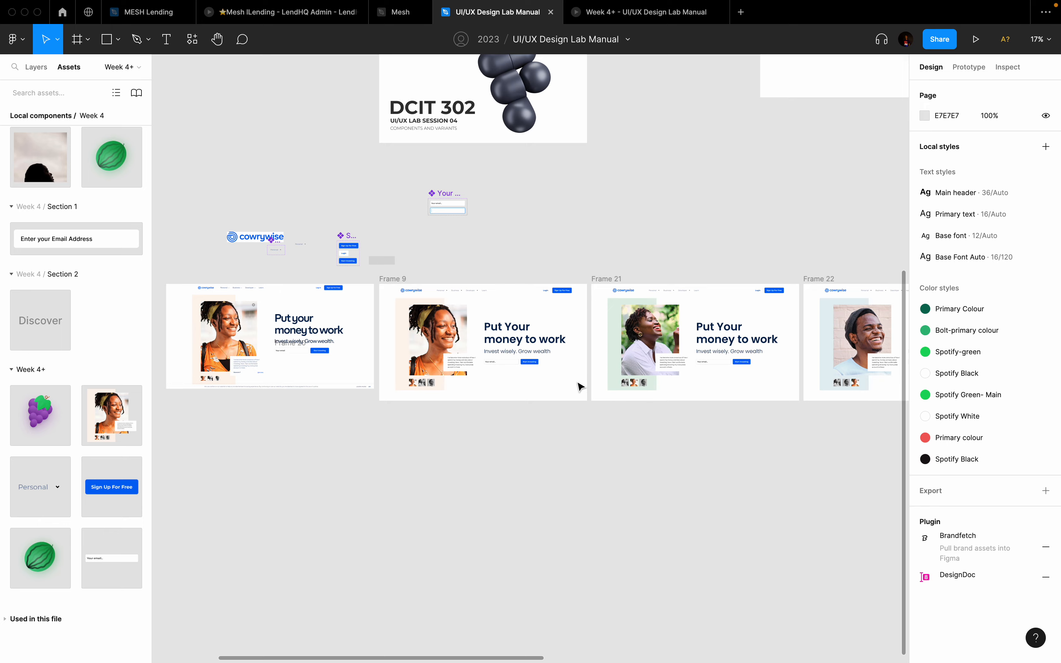
scroll(580, 386, "left", 1)
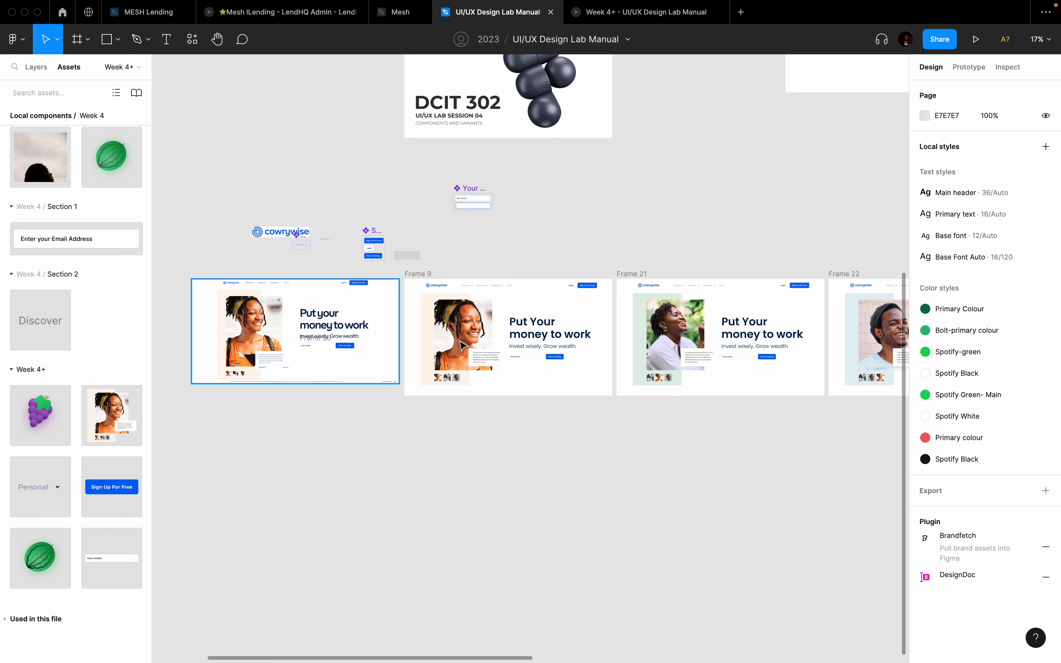
scroll(463, 346, "up", 3)
scroll(463, 347, "down", 3)
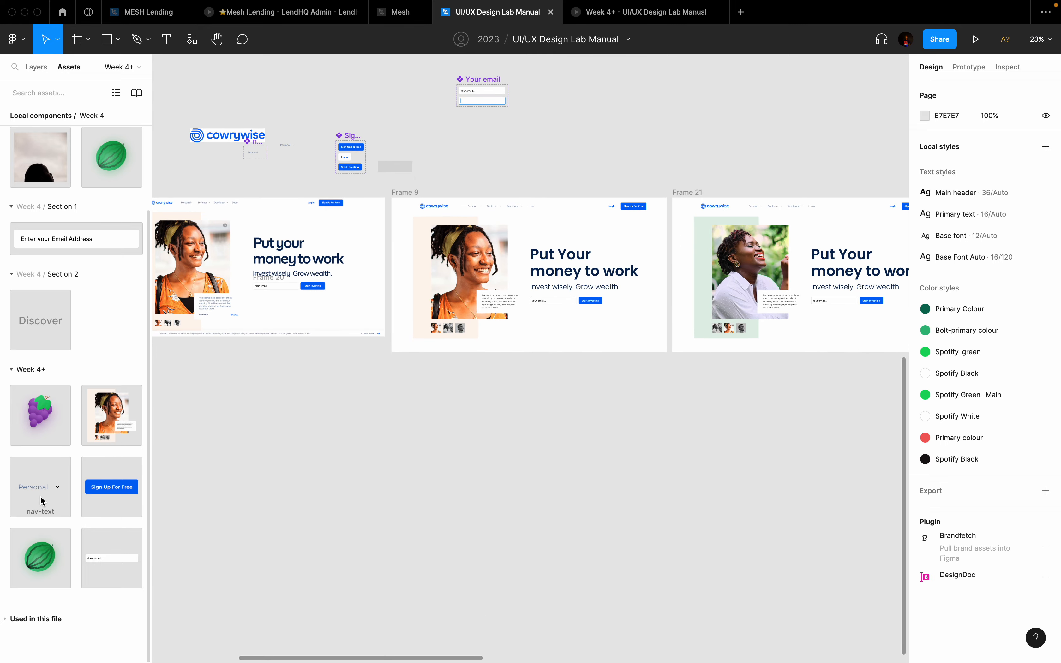
left_click_drag(36, 421, 391, 432)
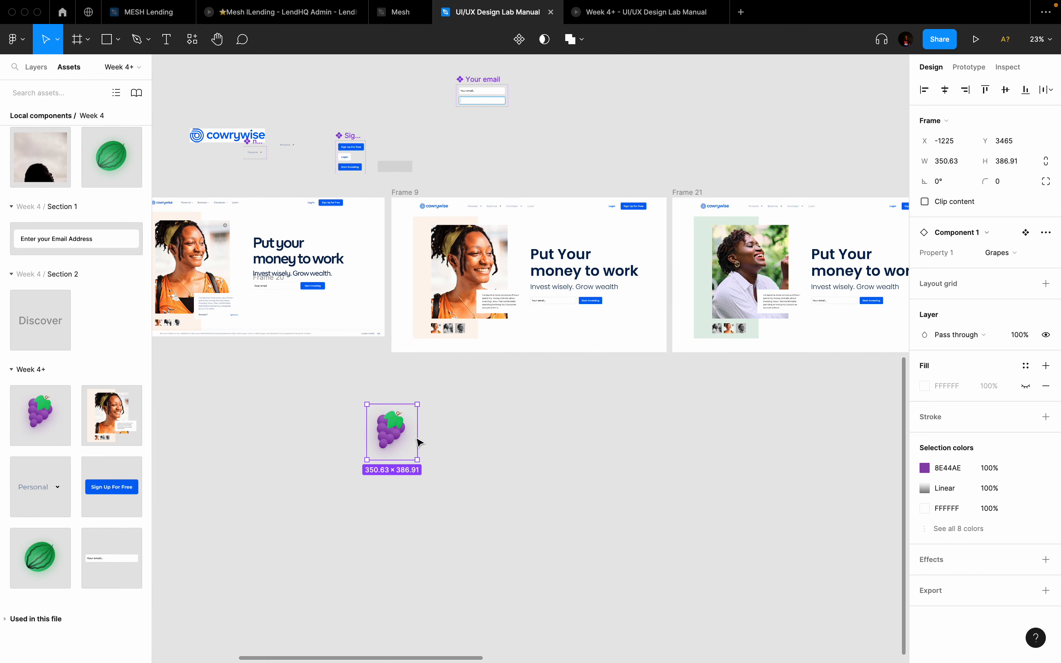
left_click(1001, 253)
left_click(943, 284)
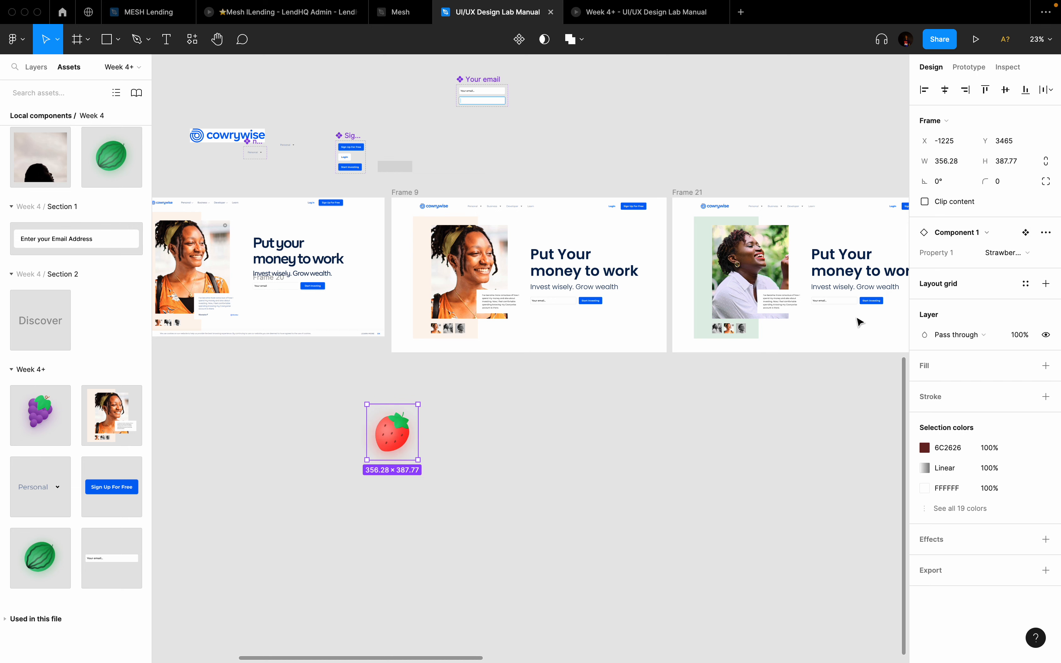
left_click_drag(40, 558, 468, 434)
left_click(995, 254)
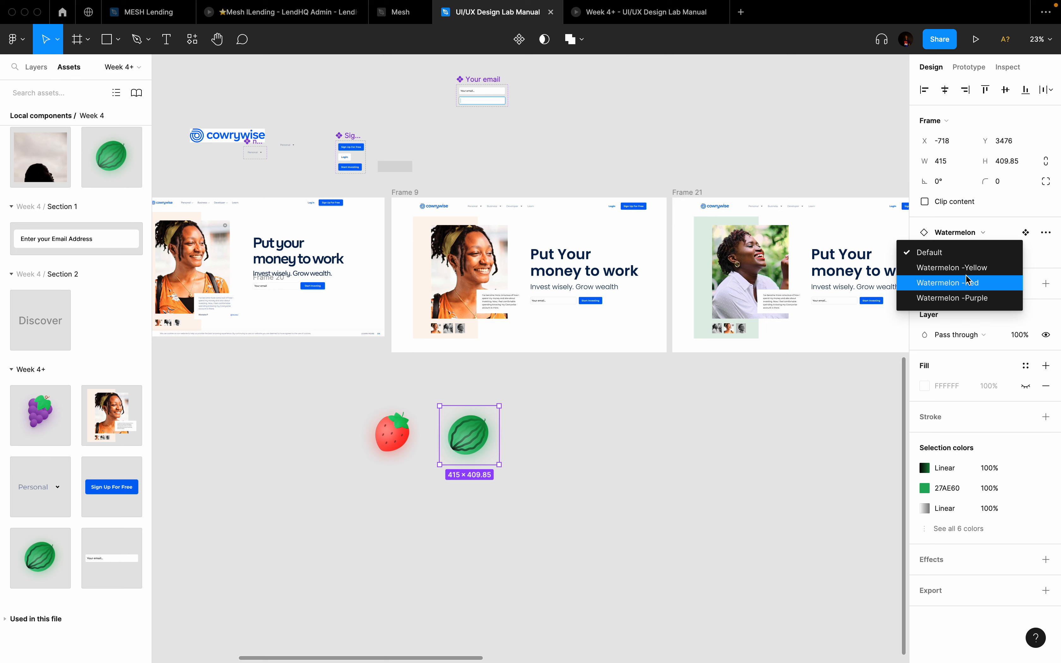
left_click(985, 268)
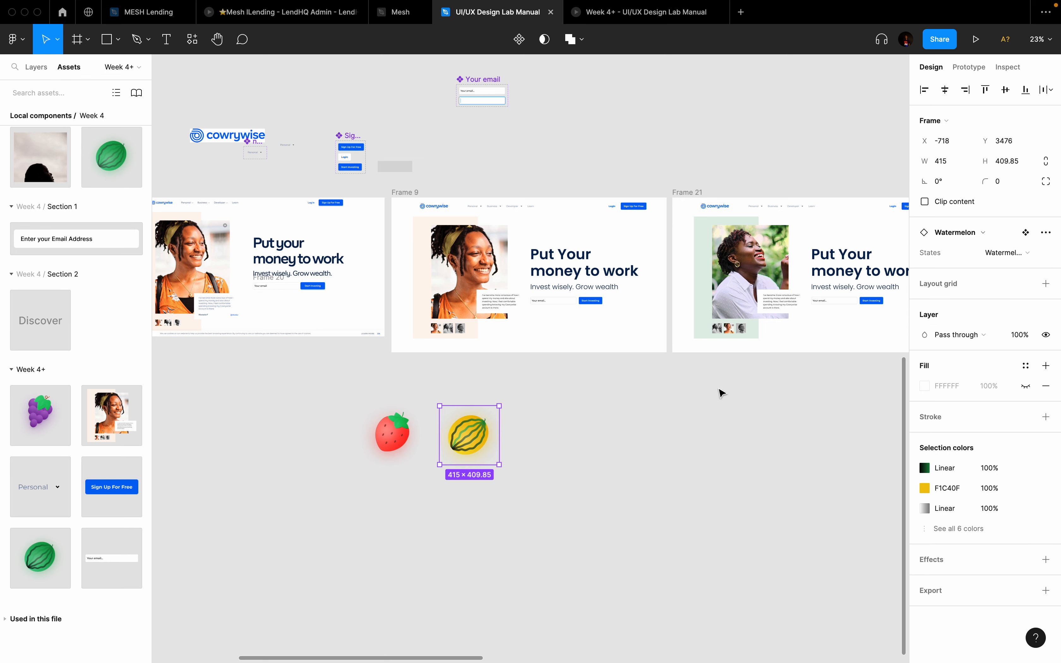
left_click(1000, 253)
left_click(958, 268)
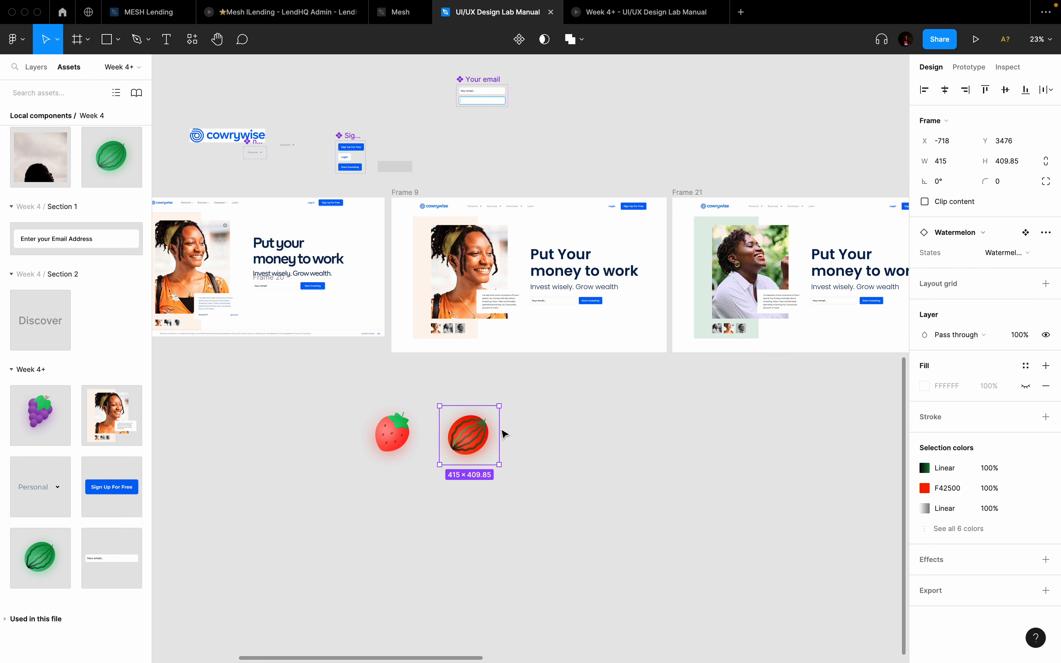
left_click_drag(468, 439, 772, 439)
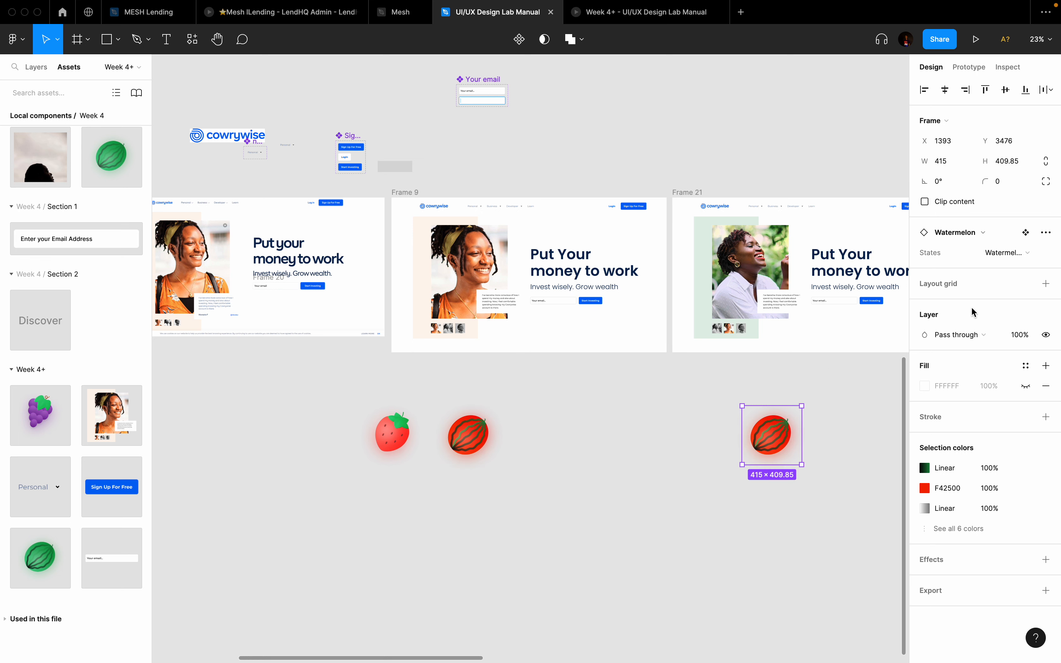
left_click(1002, 253)
left_click(983, 269)
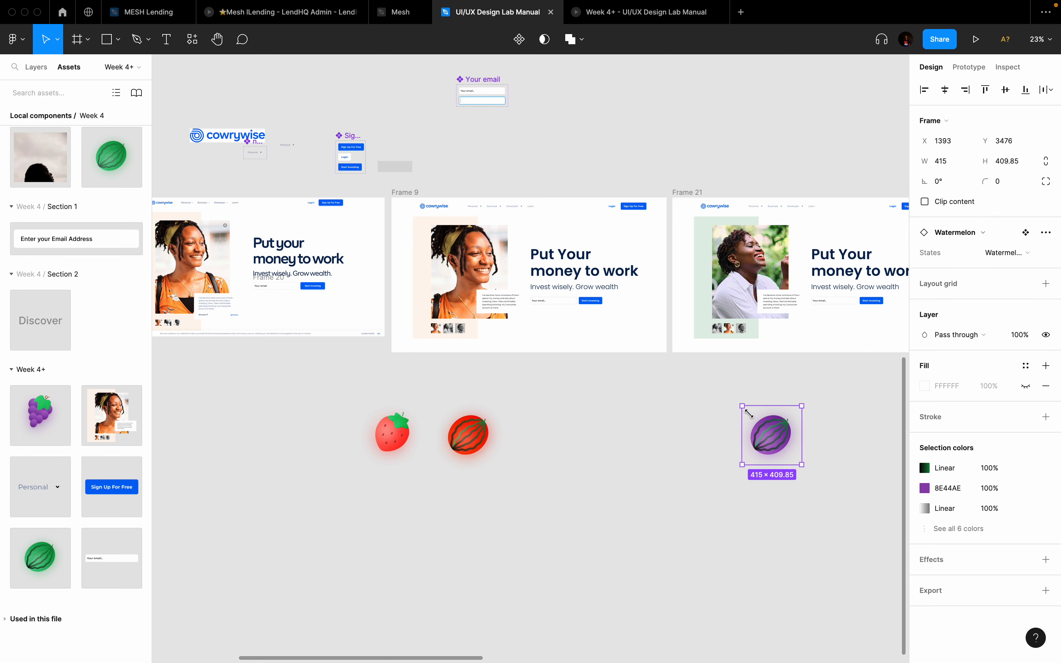
right_click(310, 418)
left_click(649, 495)
left_click_drag(371, 382, 785, 515)
left_click(790, 521)
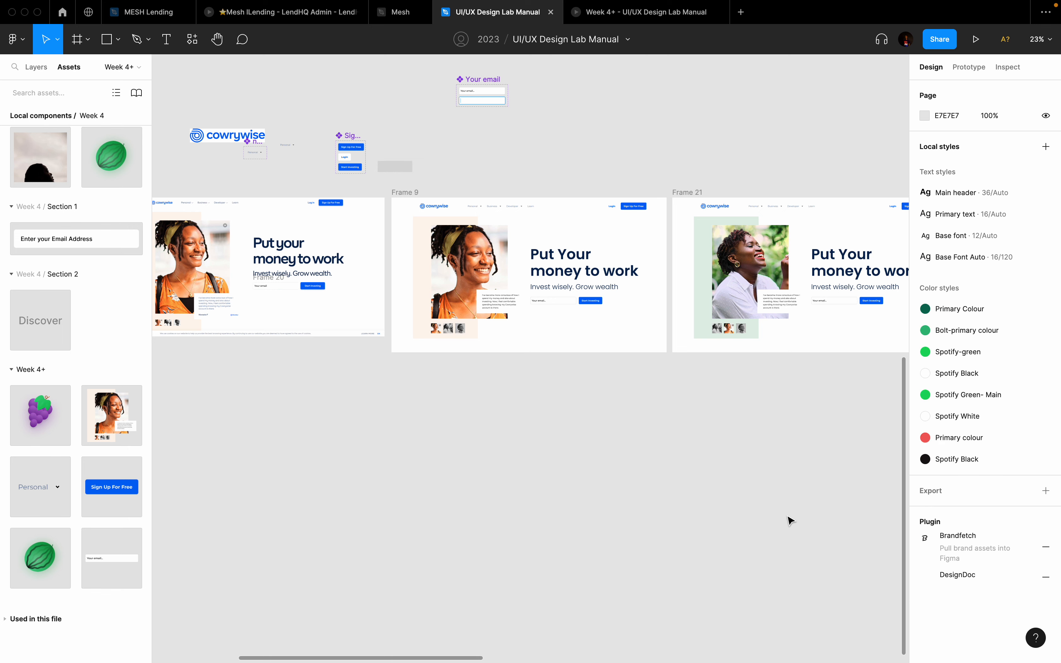
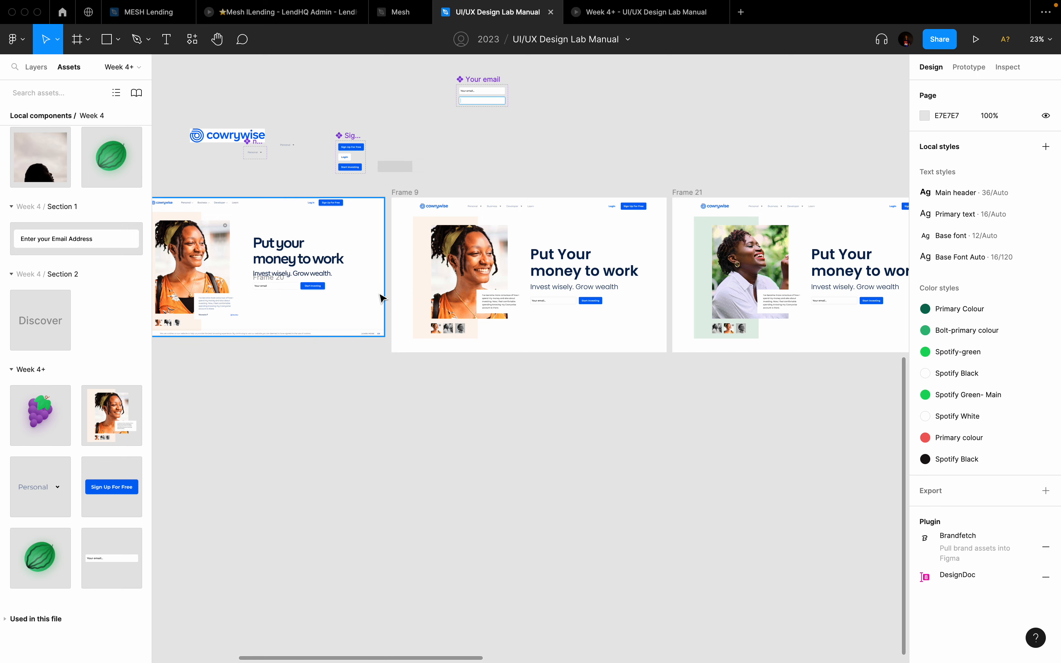
Step: Move the Sign up button set beside the Your email field
scroll(459, 116, "up", 3)
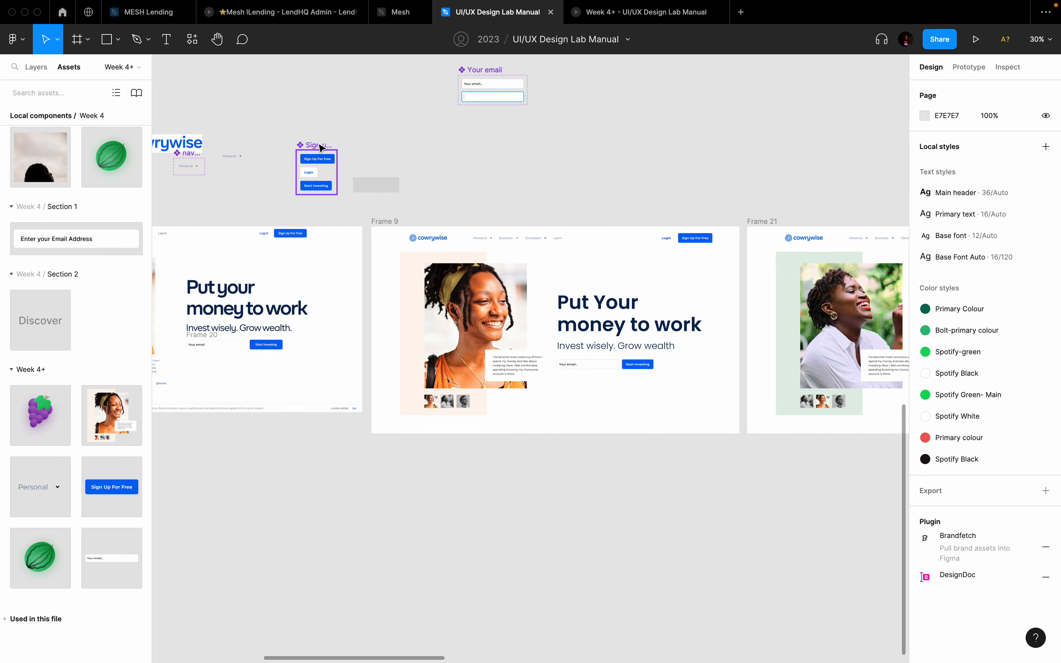
scroll(321, 148, "up", 3)
left_click(319, 224)
left_click_drag(317, 225, 434, 150)
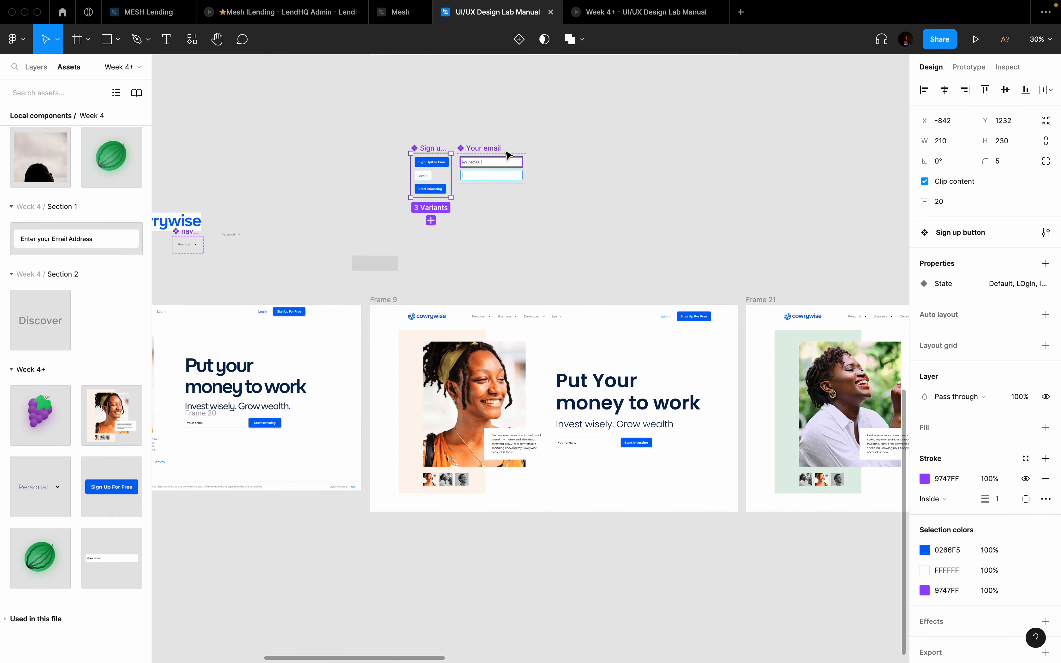
Step: Duplicate Frame 9's header bar above the frames as Frame 10
scroll(515, 217, "down", 3)
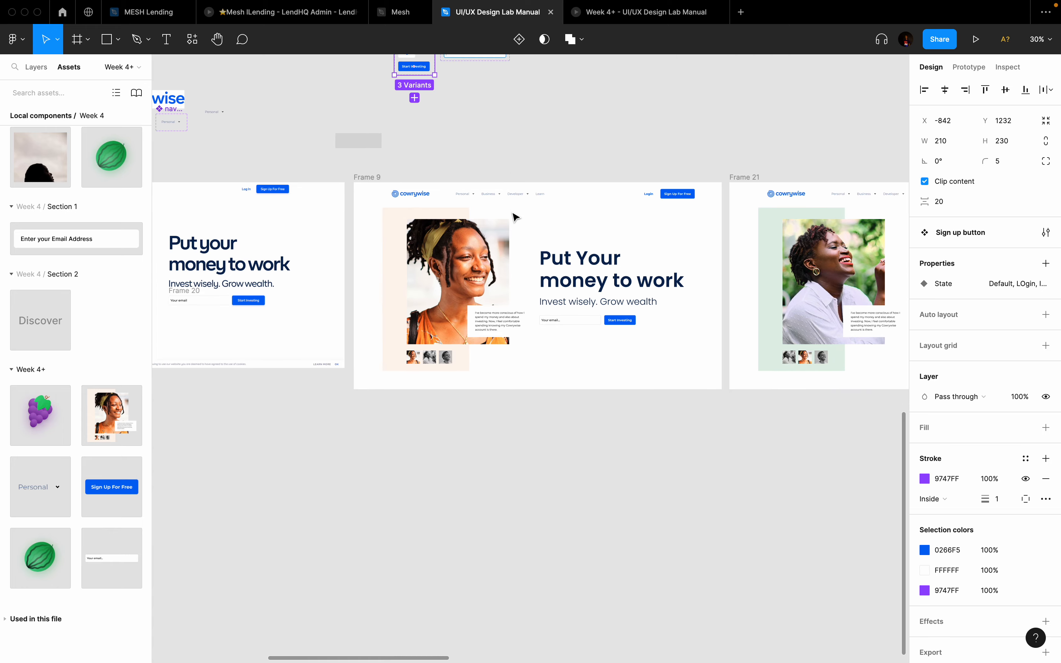
scroll(515, 218, "down", 3)
scroll(515, 217, "up", 5)
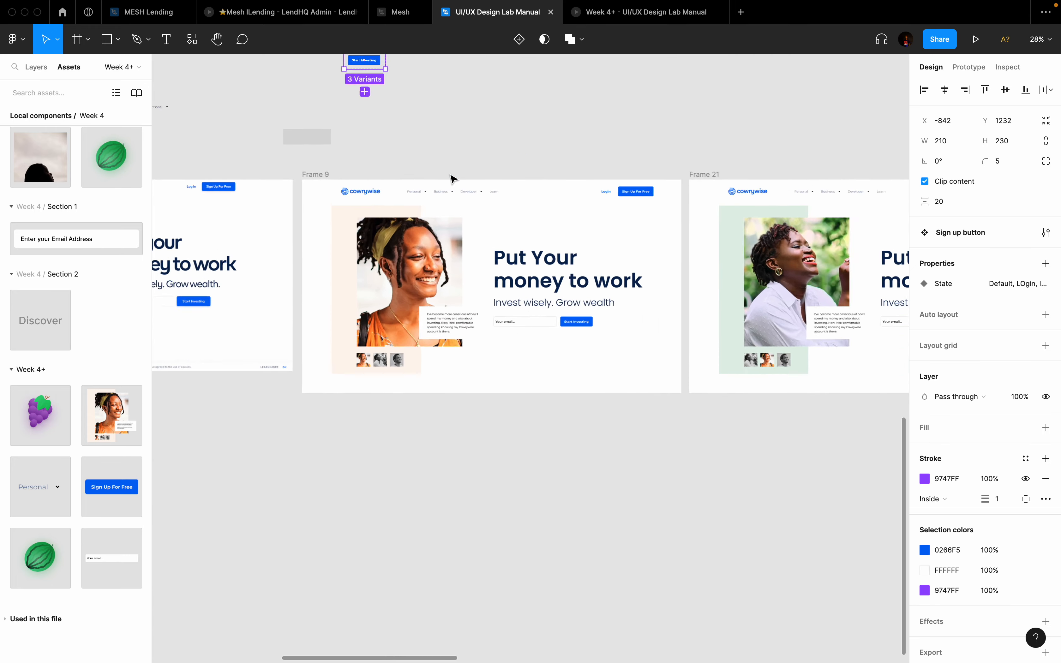
left_click(491, 208)
scroll(491, 208, "down", 2)
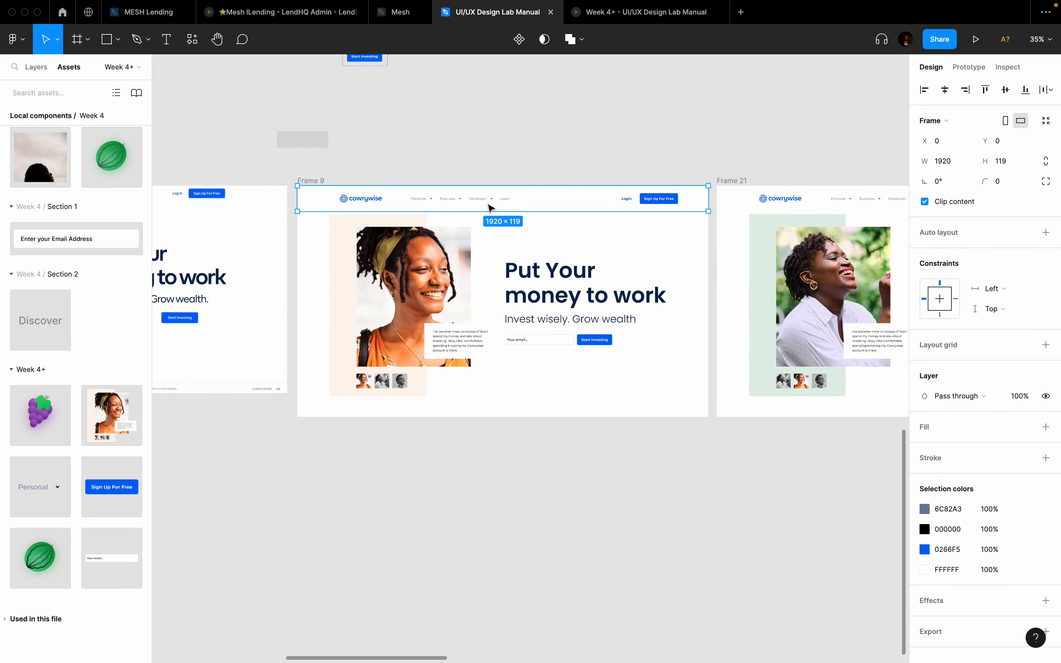
scroll(490, 207, "up", 3)
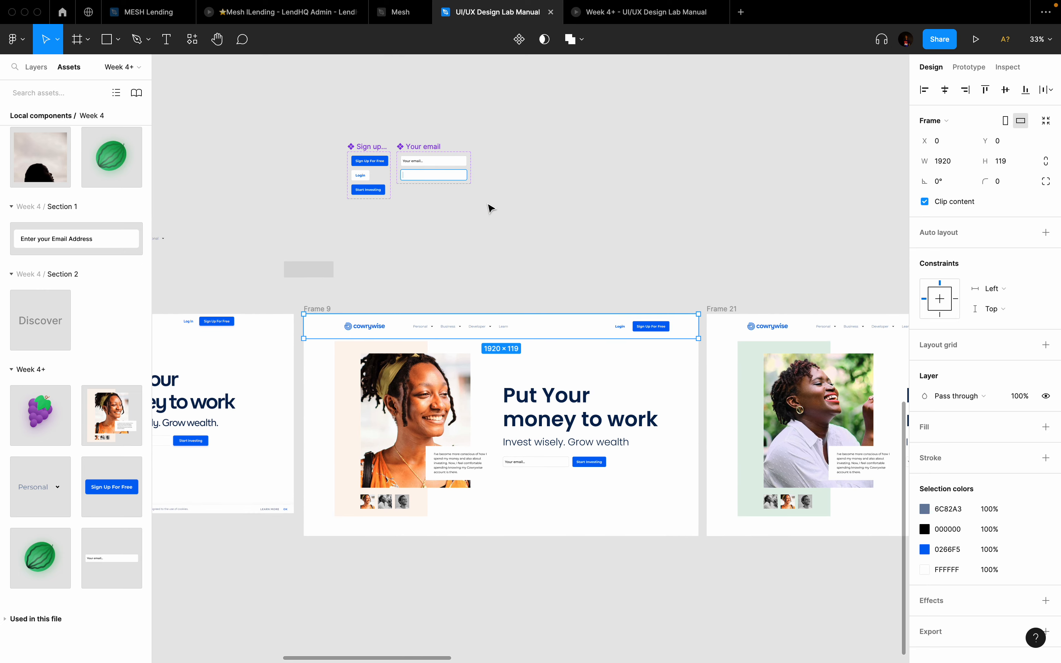
scroll(490, 207, "up", 1)
scroll(490, 207, "right", 1)
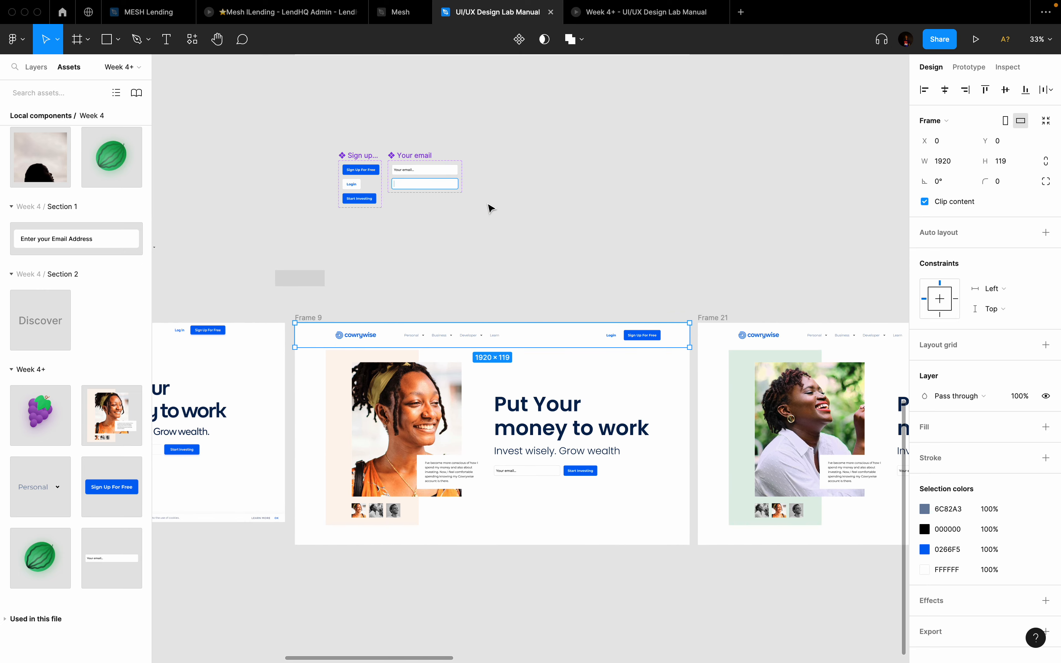
scroll(490, 207, "up", 3)
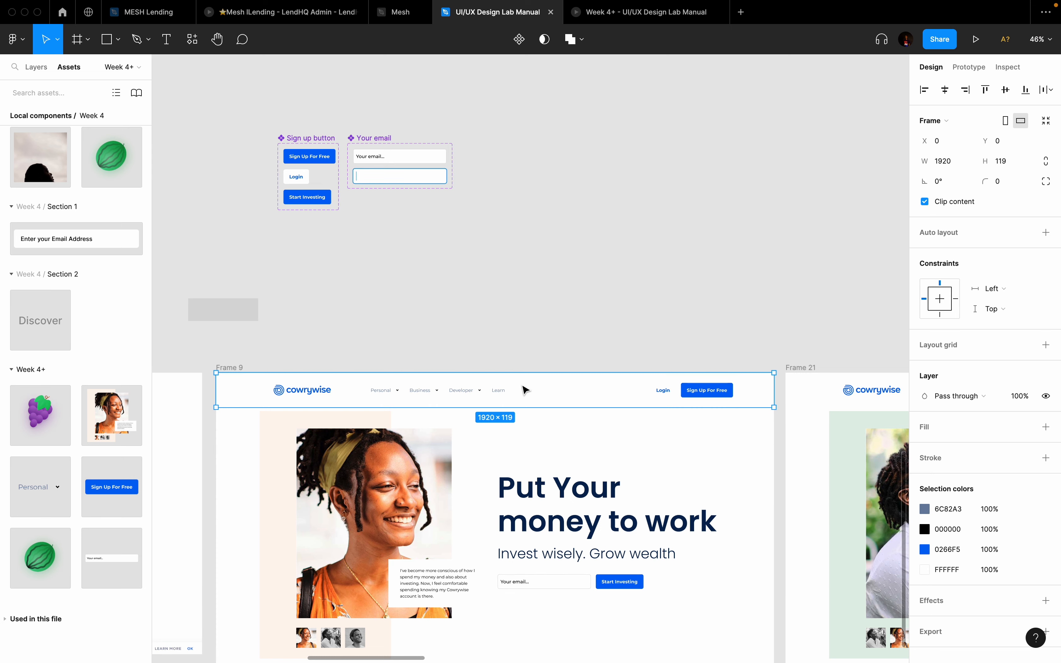
scroll(525, 389, "down", 3)
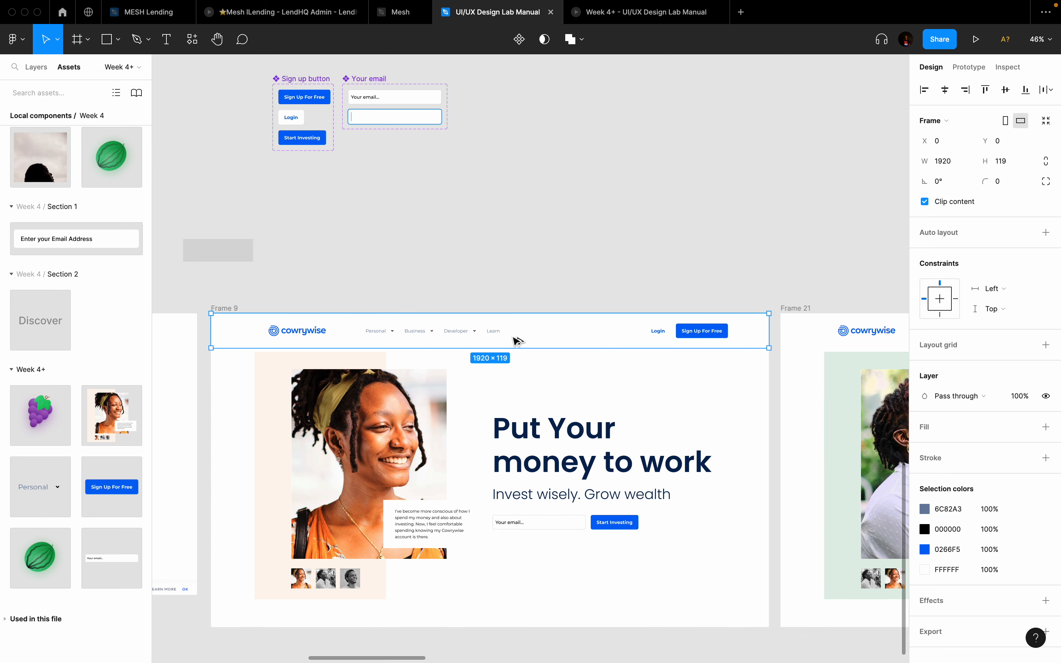
left_click_drag(516, 339, 659, 201, "alt")
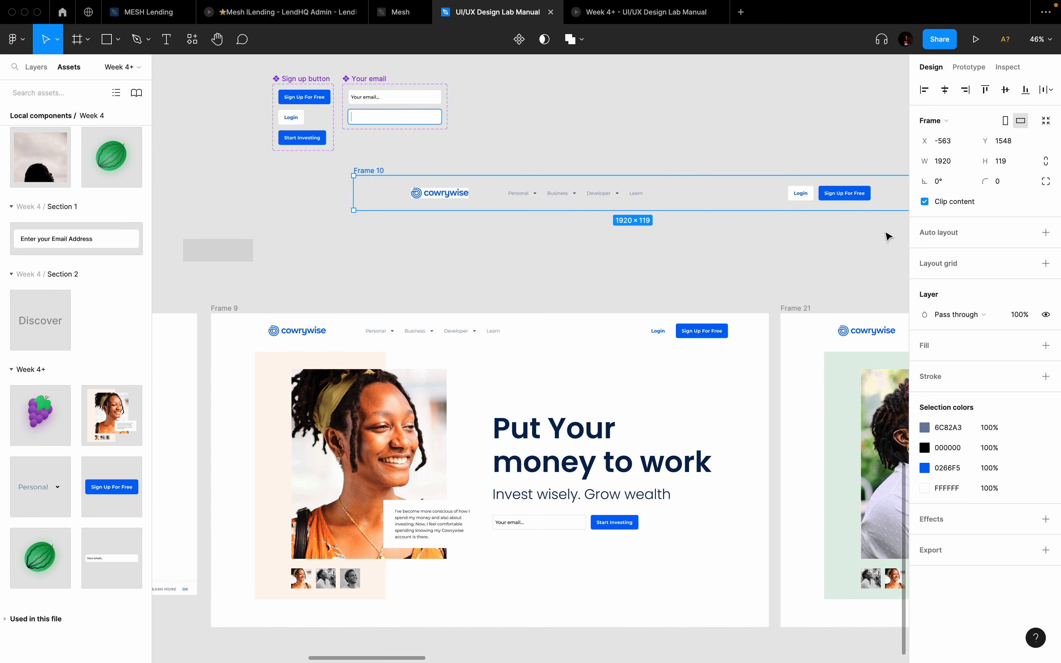
Step: Give Frame 10 a white fill and turn it into a component
left_click(1046, 346)
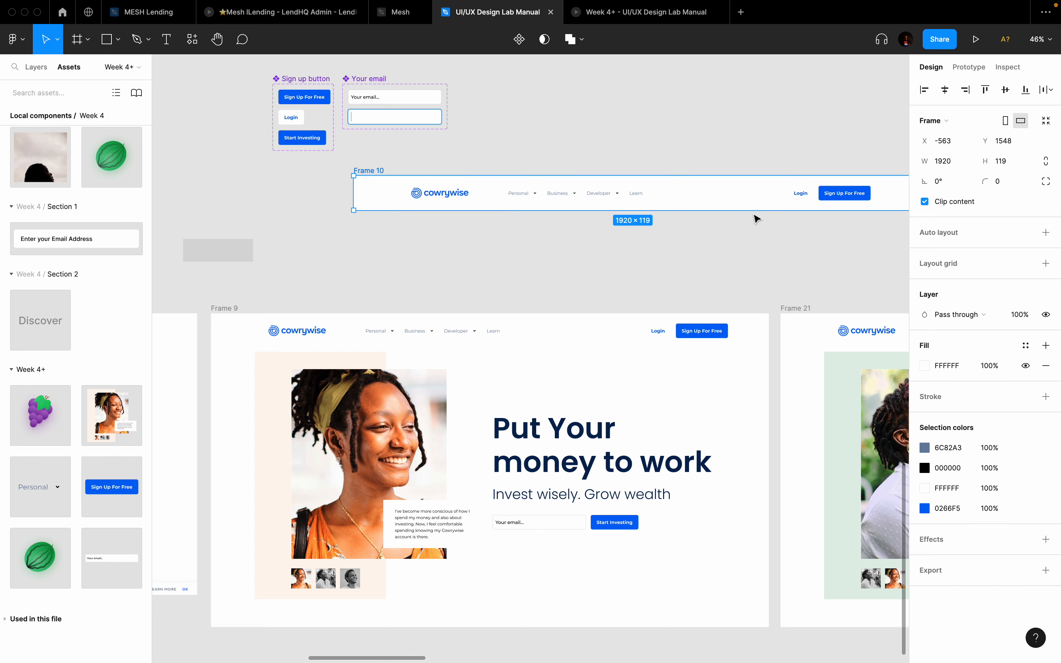
scroll(685, 189, "down", 1)
scroll(685, 188, "down", 1)
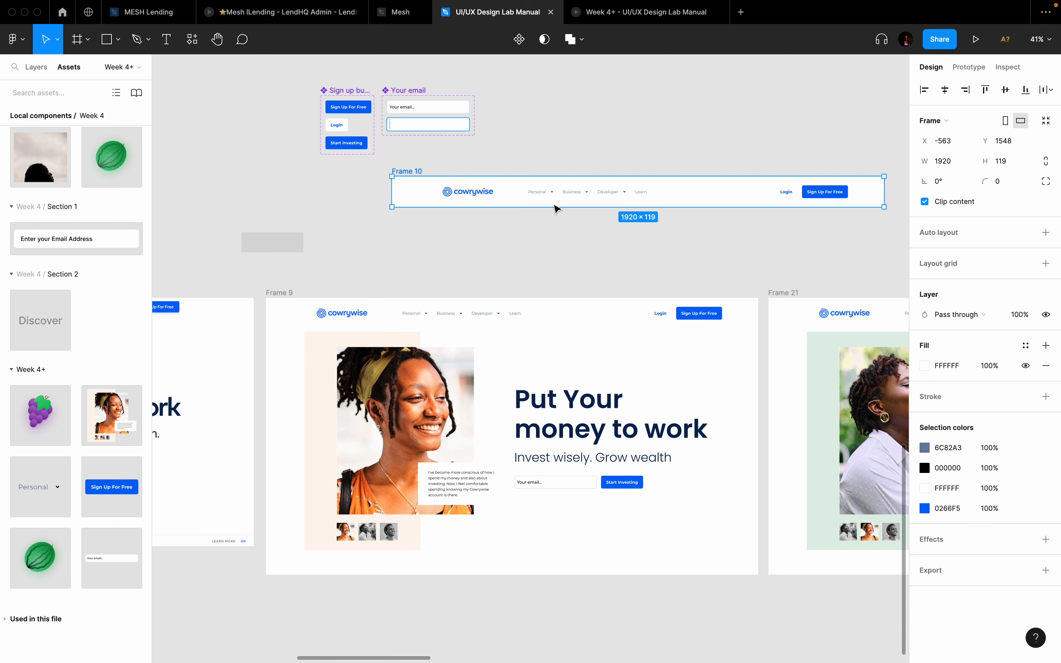
left_click(519, 39)
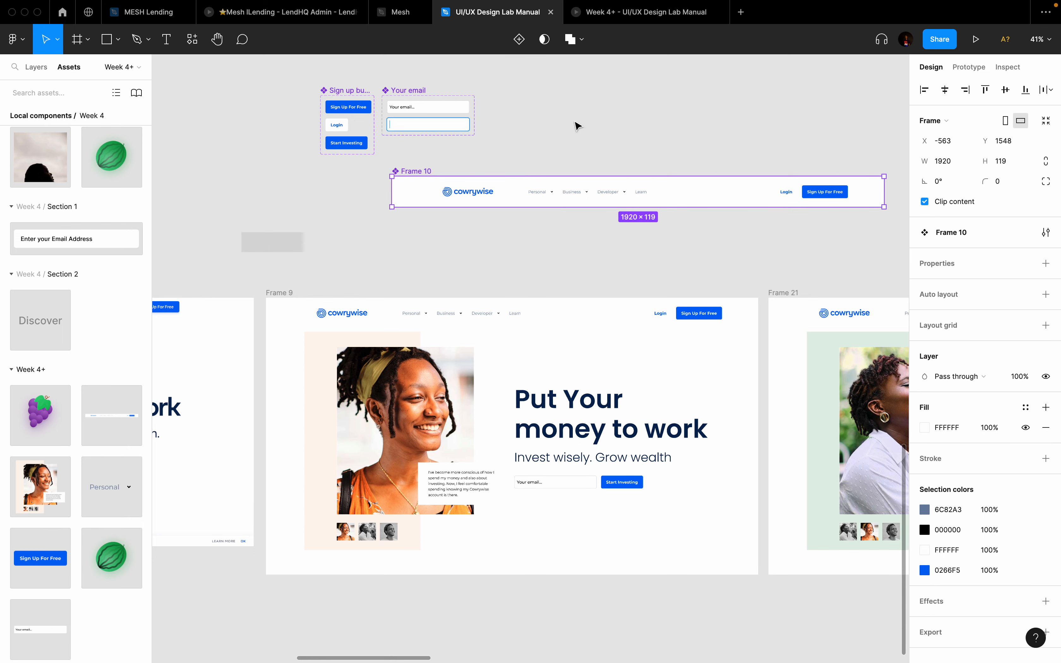
Step: Replace the headers of Frames 21 and 22 with Frame 10 instances
left_click(522, 312)
scroll(522, 312, "down", 3)
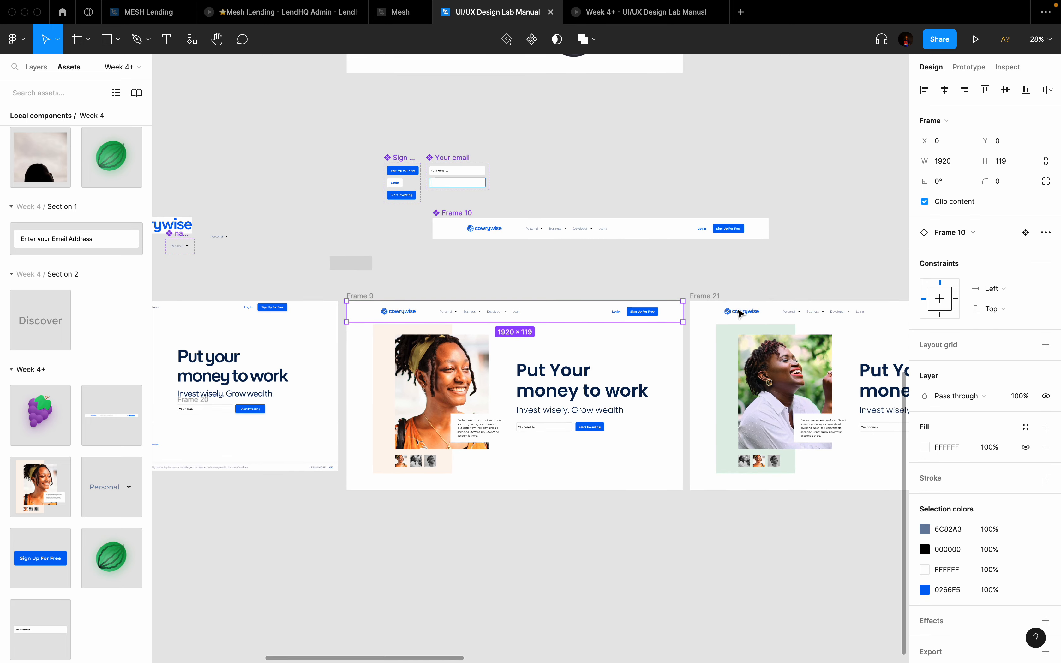
left_click(786, 311)
scroll(788, 310, "right", 10)
left_click(711, 326, "shift")
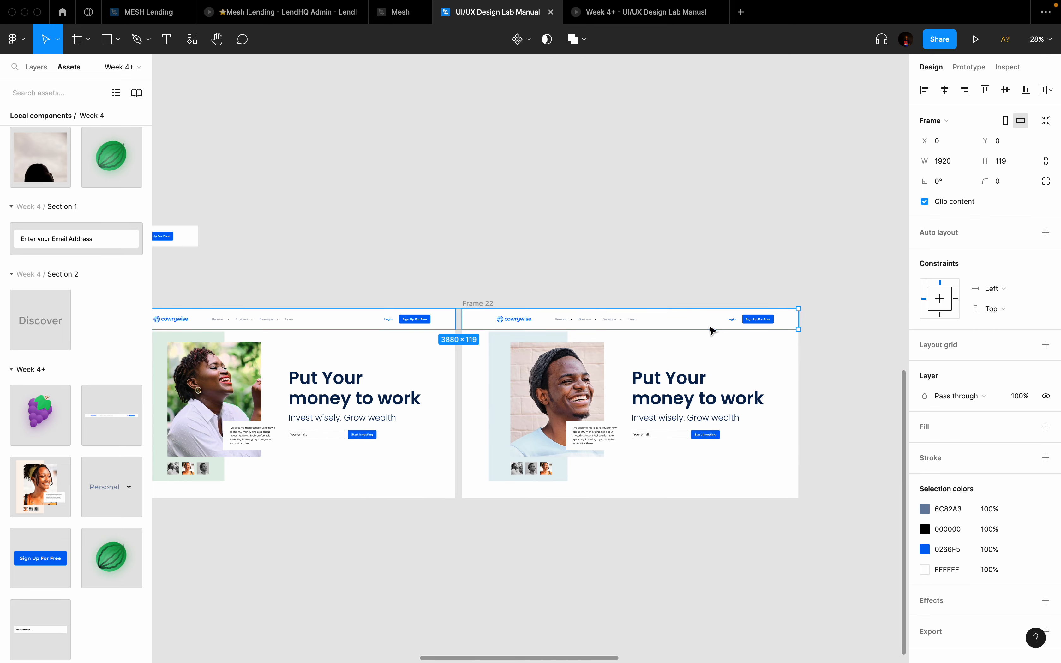
key("super+shift+r")
Step: Move Frame 10's Cowrywise logo right, next to Login
scroll(709, 326, "left", 10)
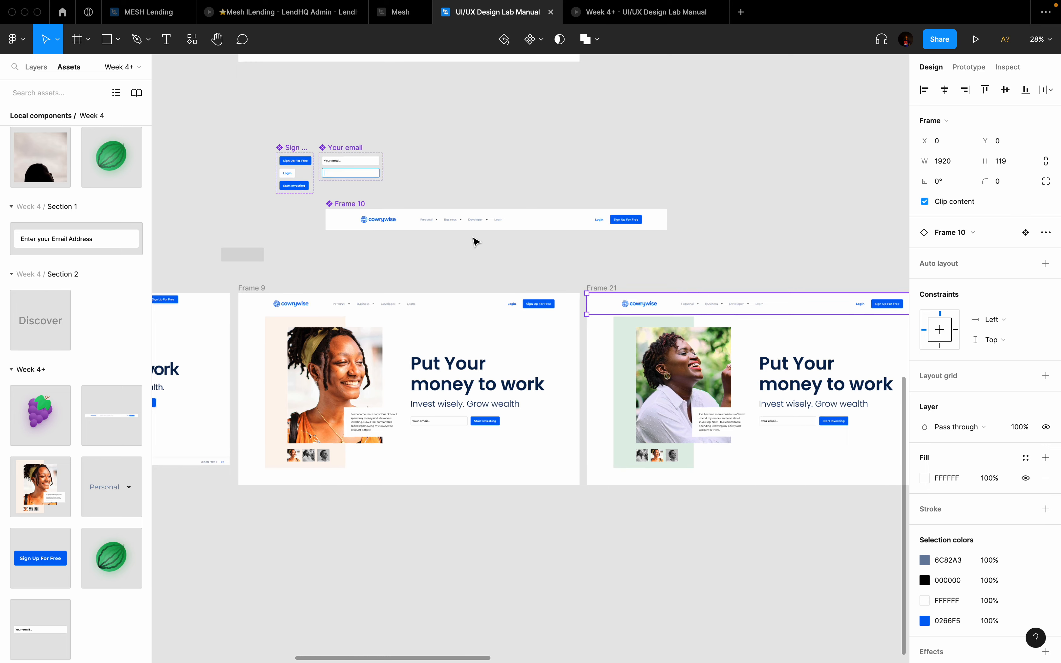
scroll(474, 239, "up", 2)
left_click(359, 221)
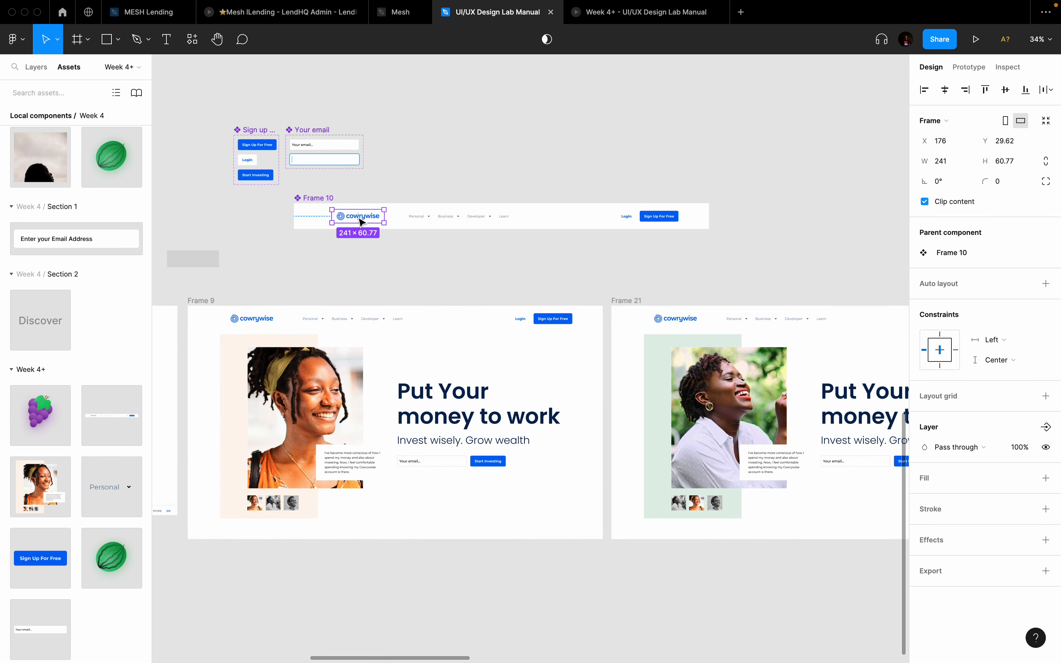
key("Right")
left_click_drag(349, 219, 579, 219)
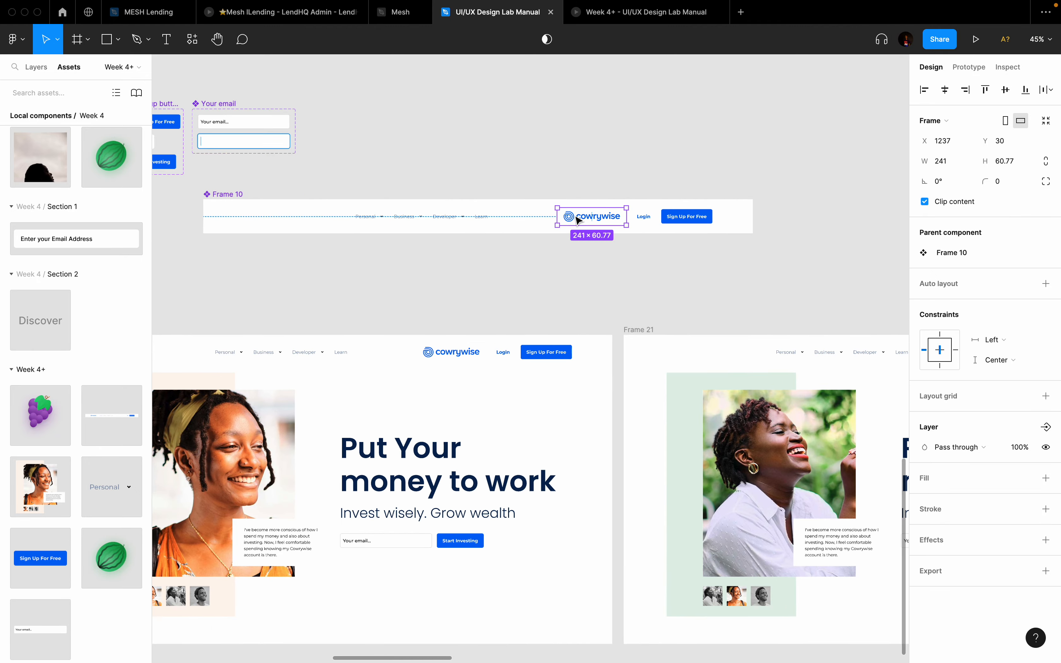
scroll(578, 219, "down", 5)
scroll(578, 220, "down", 3)
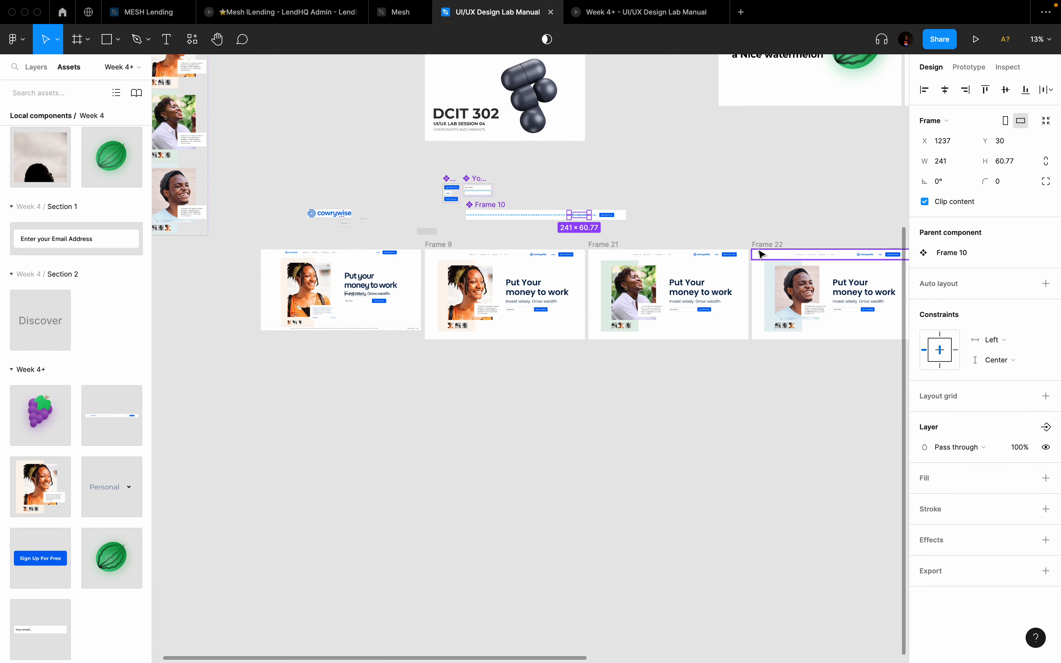
scroll(760, 252, "right", 3)
Step: Duplicate Frame 22 into Frames 23–27 and line them up as a second row below
left_click(522, 262)
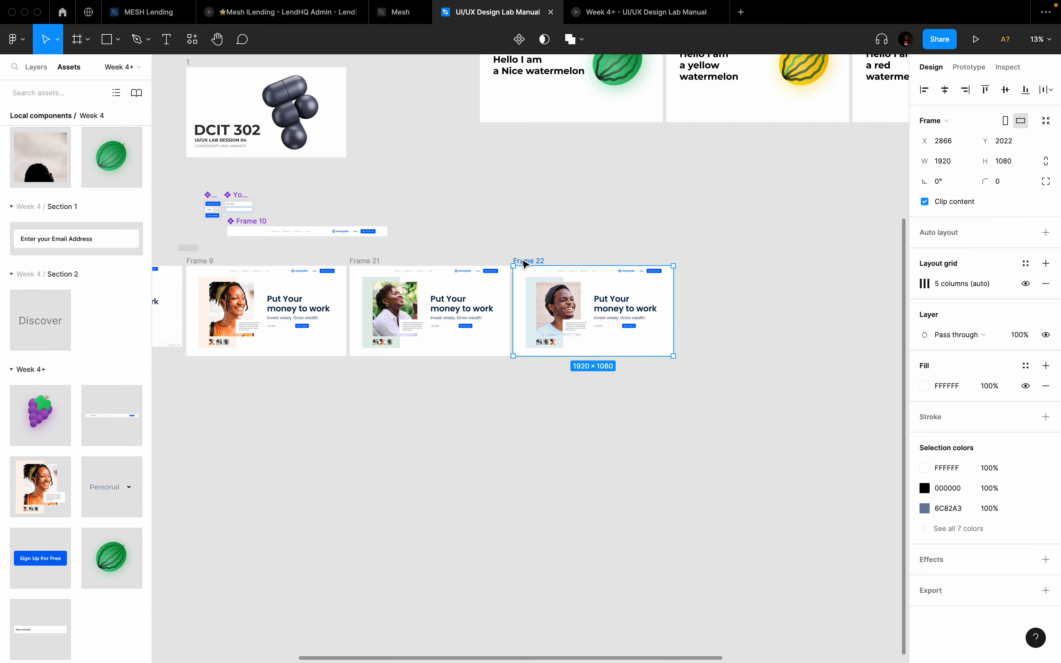
key("ctrl+d")
key("ctrl+d")
key("ctrl+d")
key("ctrl+d")
key("ctrl+d")
scroll(525, 264, "down", 4)
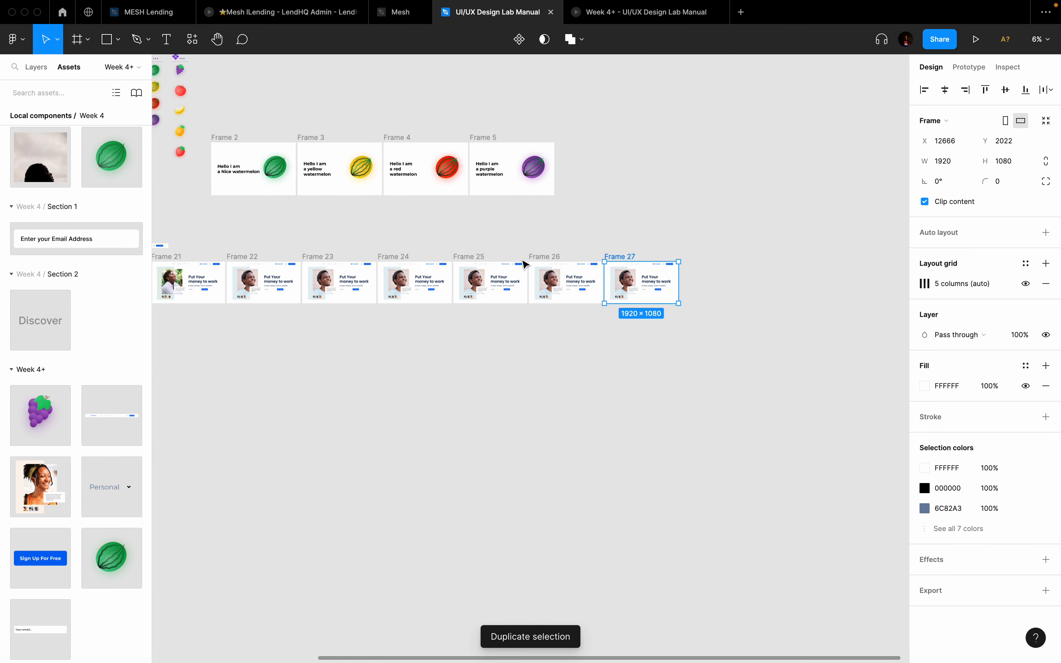
left_click_drag(374, 235, 660, 335)
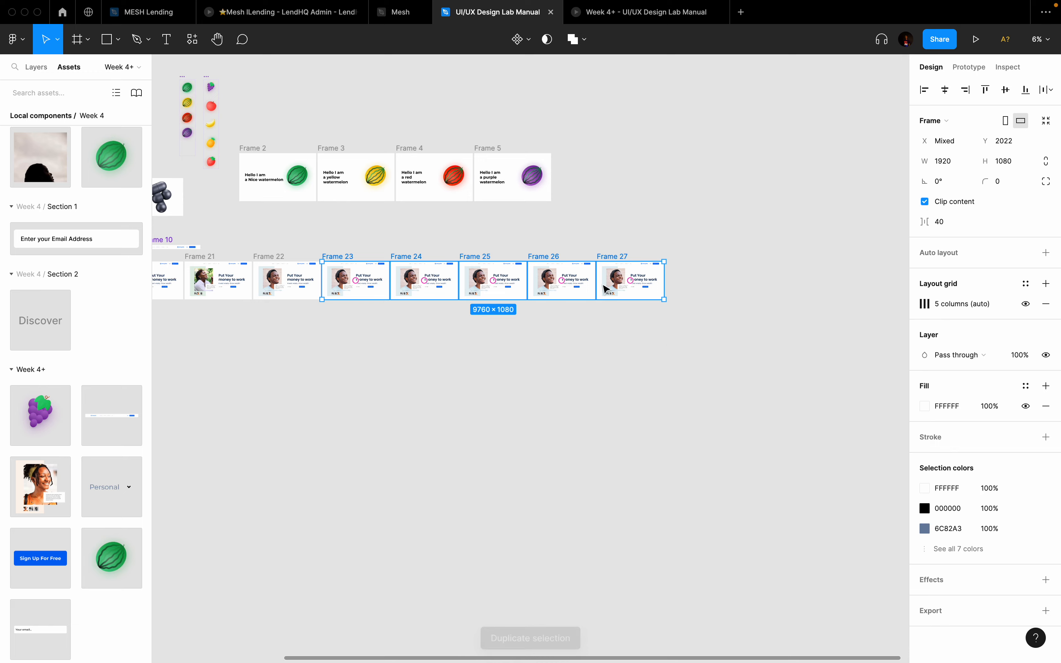
left_click_drag(566, 285, 330, 335)
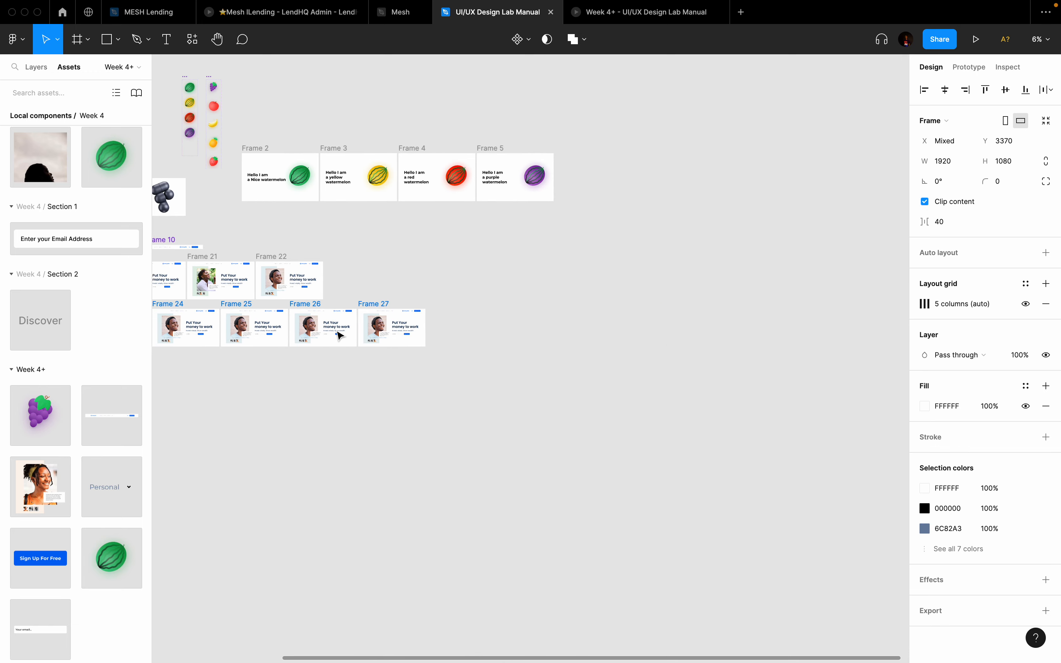
scroll(330, 335, "left", 5)
left_click_drag(505, 348, 541, 349)
scroll(386, 313, "up", 5)
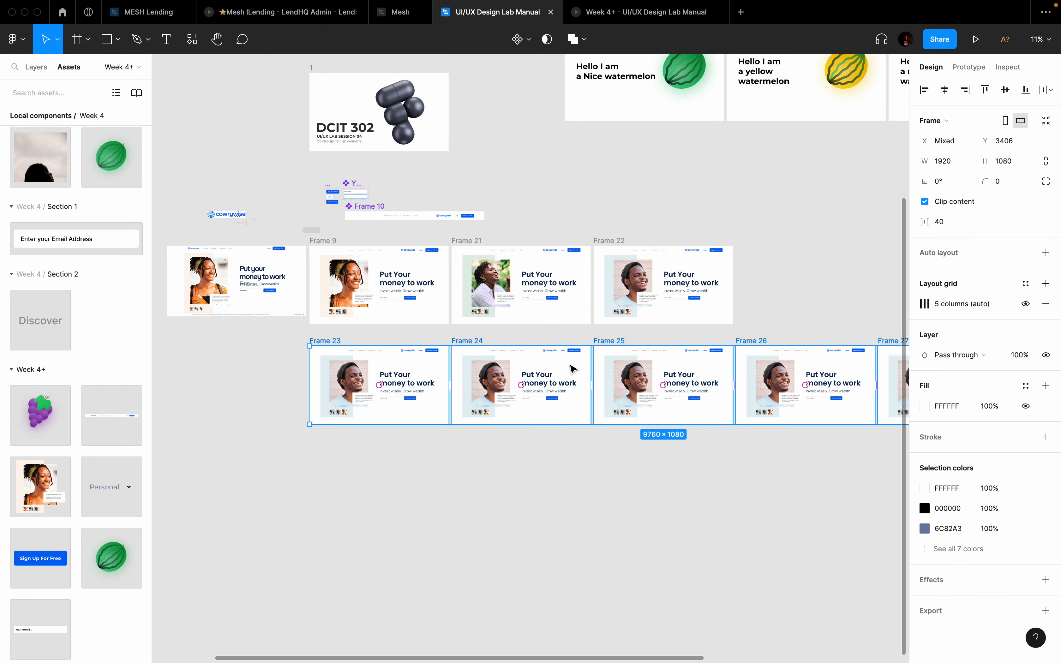
scroll(571, 367, "down", 4)
Step: Drag the hero layouts out of Frames 26 and 27, then undo the move
left_click(710, 469)
left_click_drag(715, 310, 873, 477)
left_click_drag(829, 382, 535, 479)
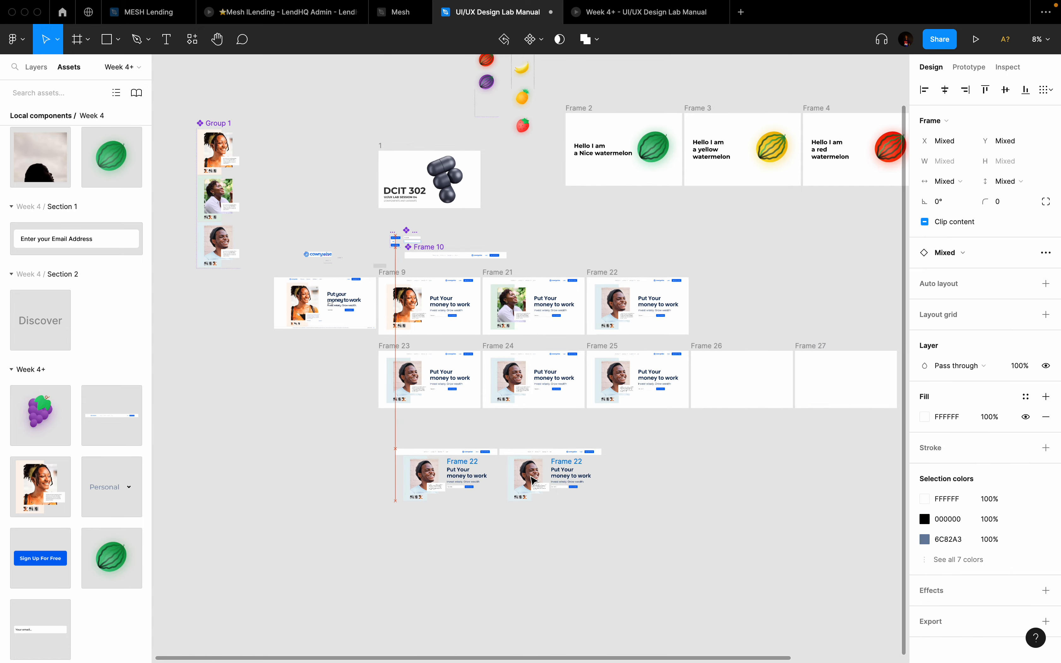
key("super+z")
left_click(804, 319)
scroll(492, 305, "up", 5)
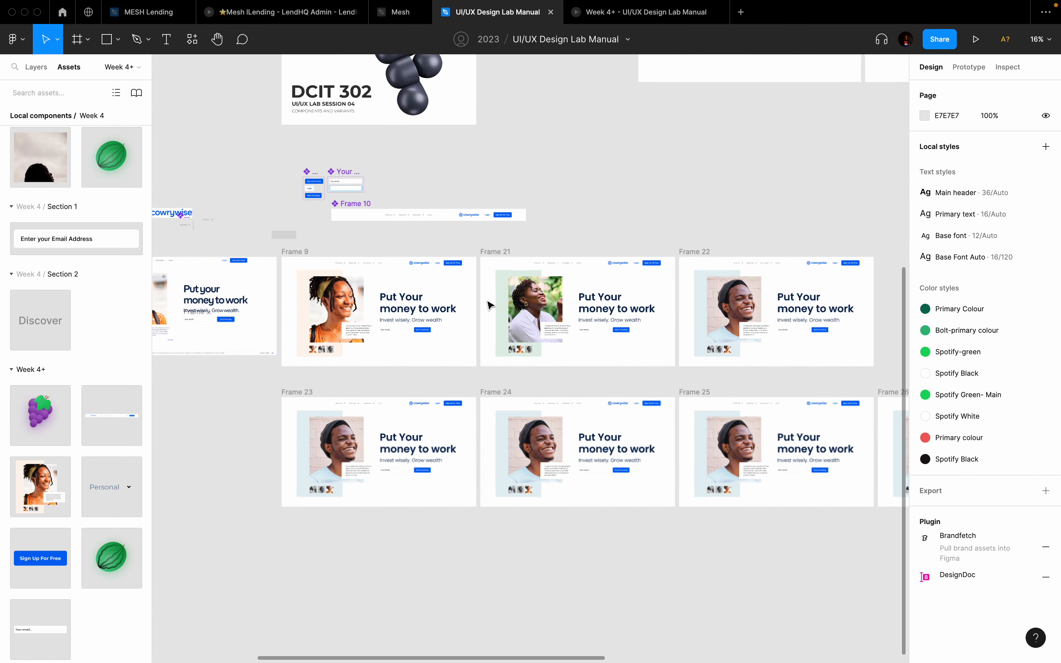
scroll(452, 245, "up", 4)
scroll(339, 190, "up", 2)
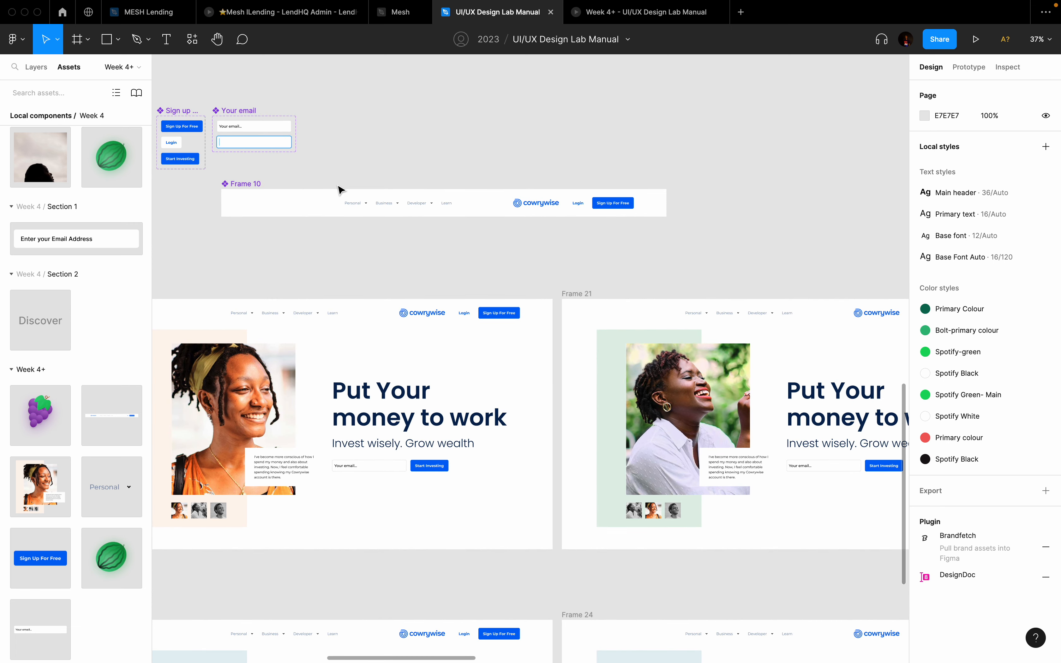
Step: Move the logo left, trial header blue 0266F5 as 1ED760, F1C40F and FF534A, then undo
left_click(539, 204)
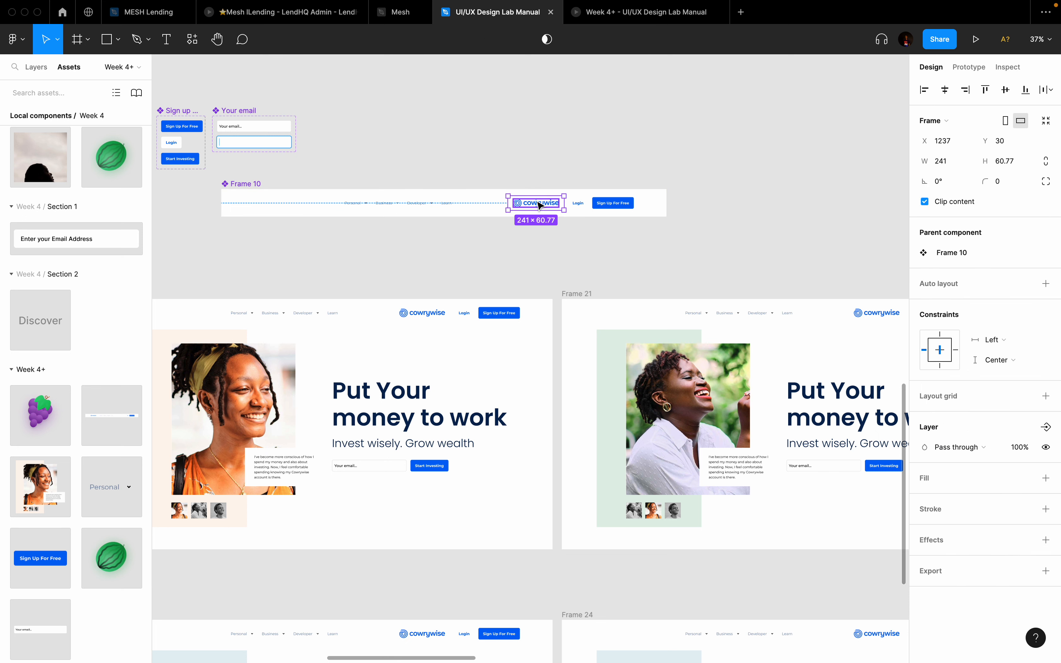
left_click_drag(539, 204, 275, 204)
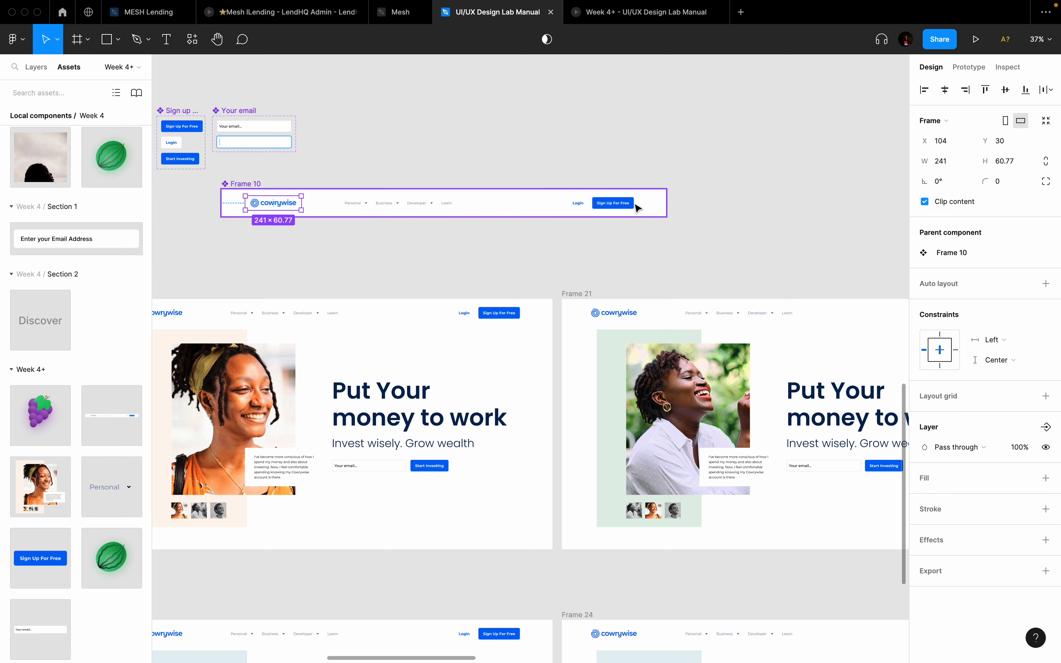
left_click(252, 183)
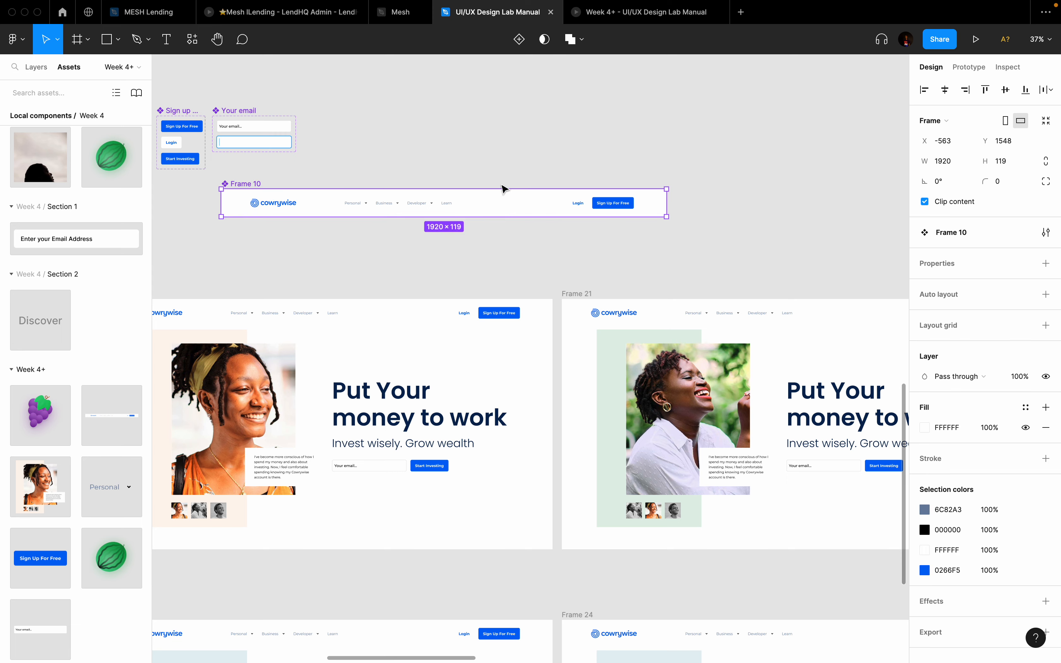
scroll(658, 221, "down", 3)
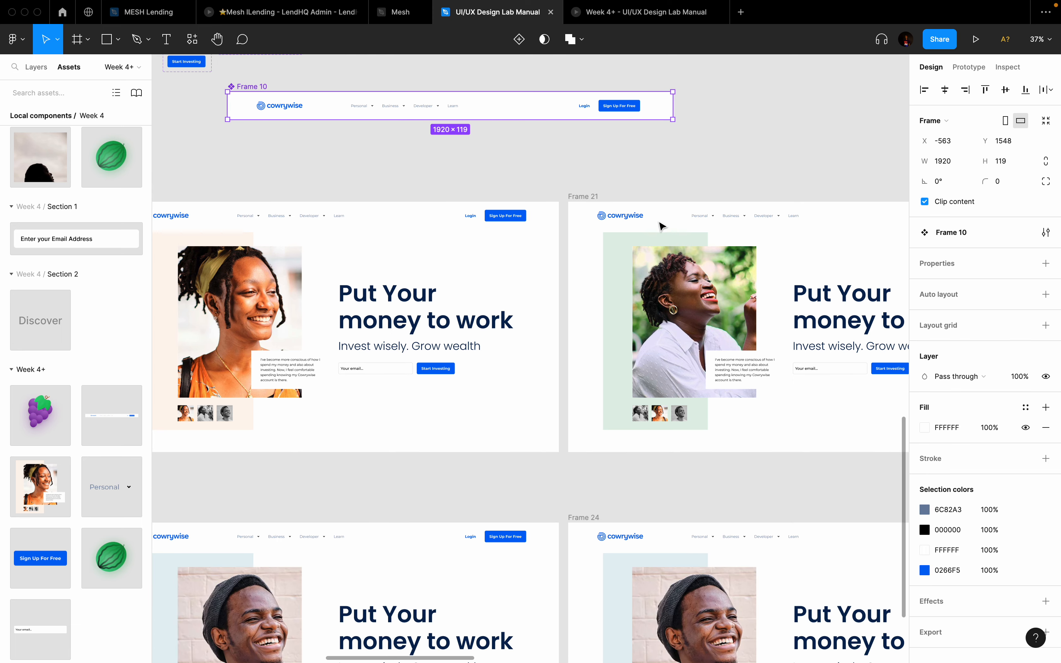
scroll(658, 211, "down", 2, "ctrl")
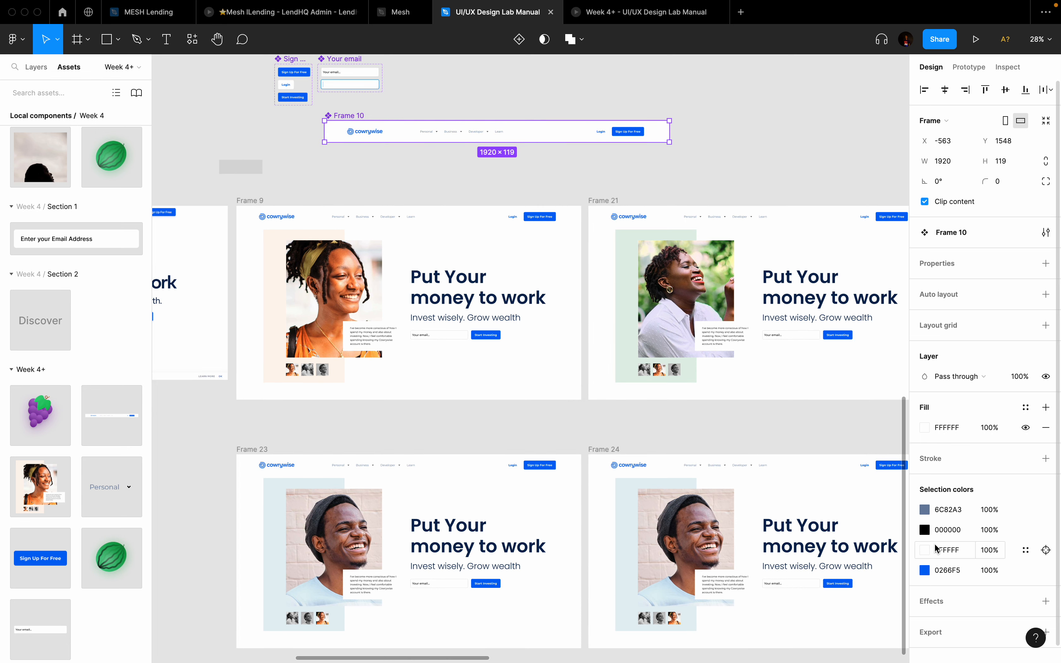
left_click(926, 571)
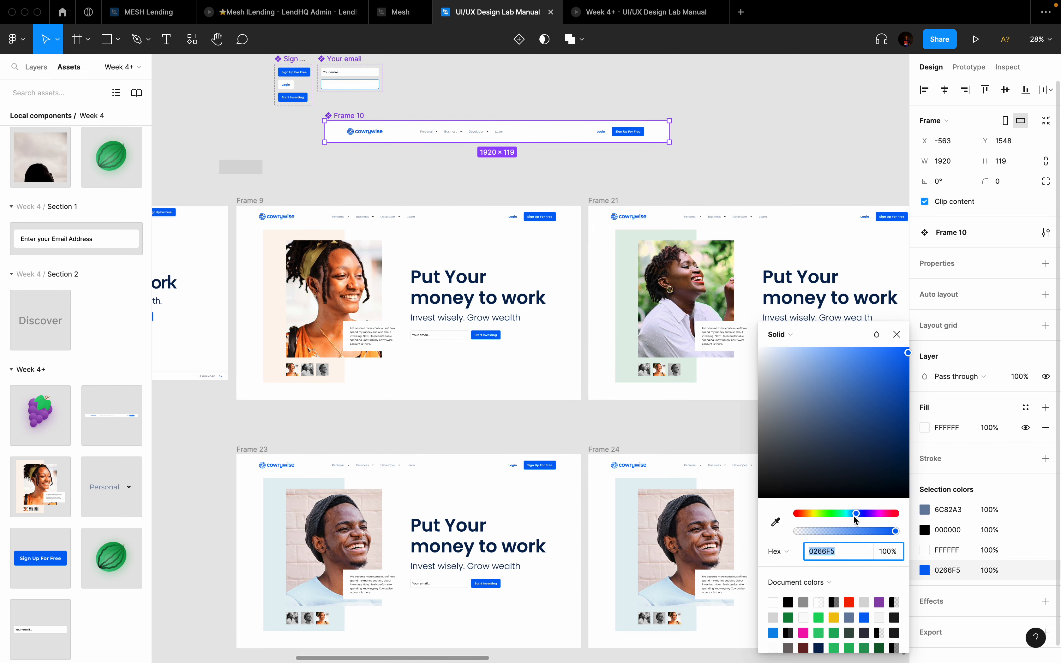
left_click(819, 617)
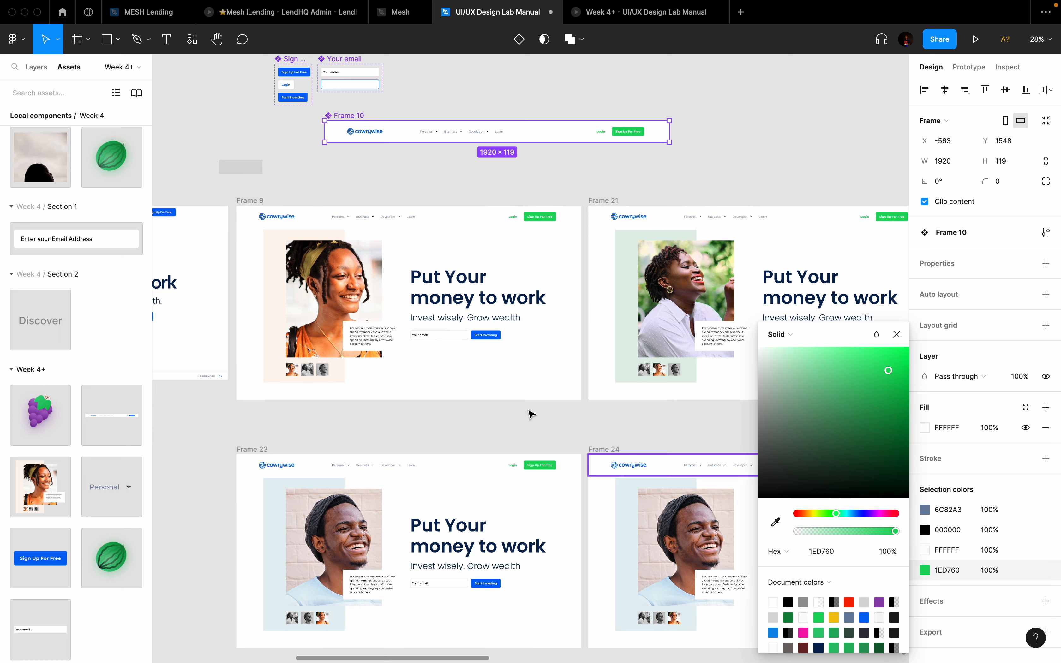
scroll(520, 408, "down", 4)
scroll(520, 408, "right", 10)
scroll(520, 408, "down", 3)
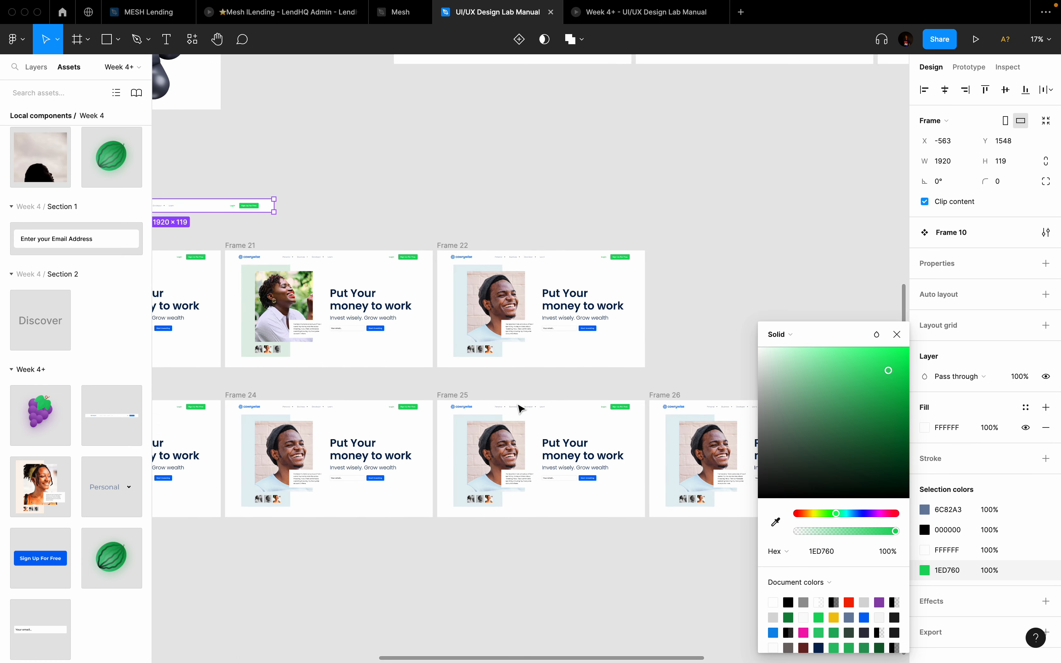
left_click(835, 617)
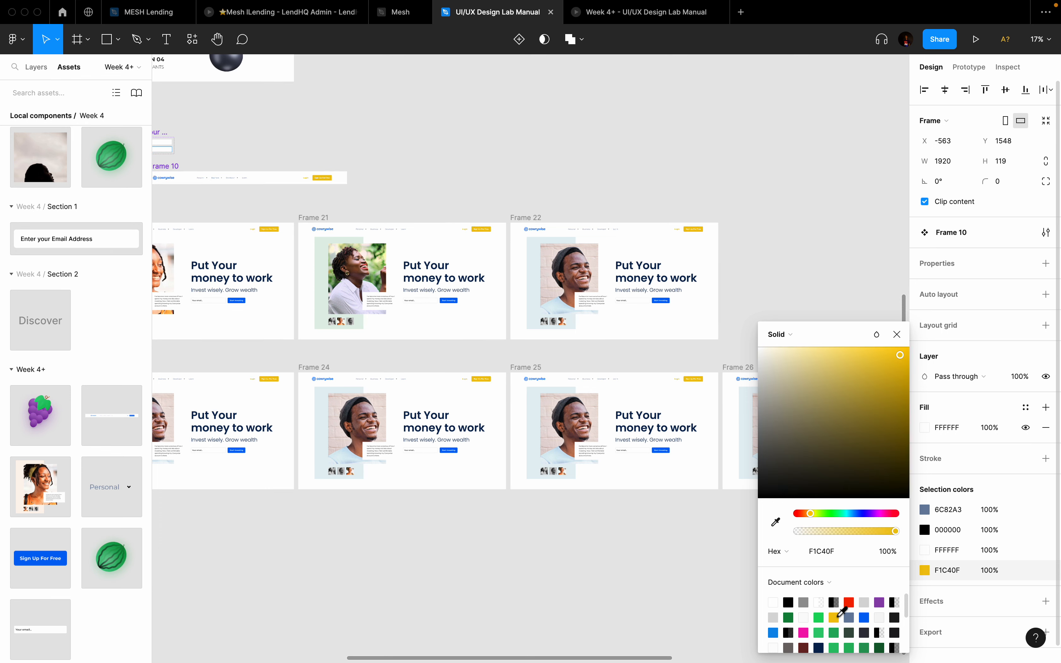
scroll(841, 614, "down", 3)
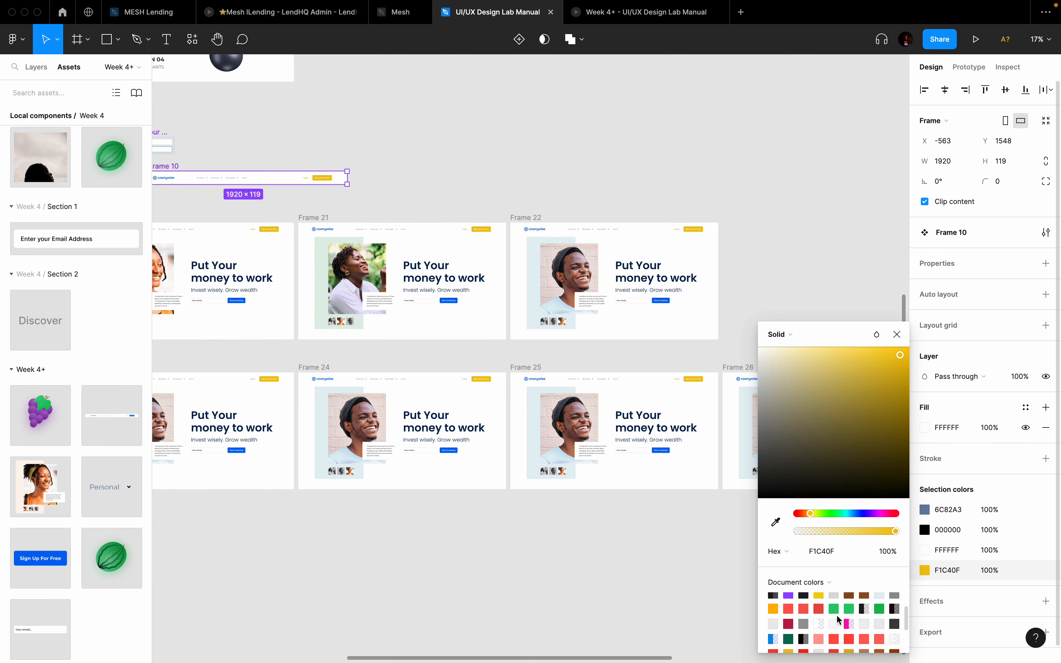
left_click(842, 640)
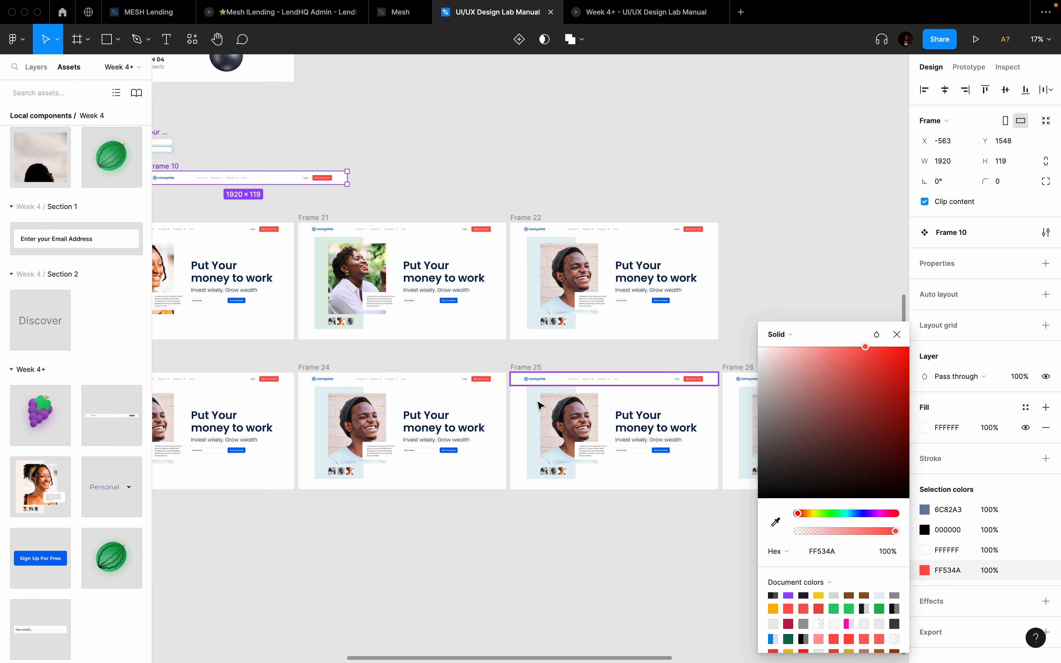
key("super+z")
key("super+z")
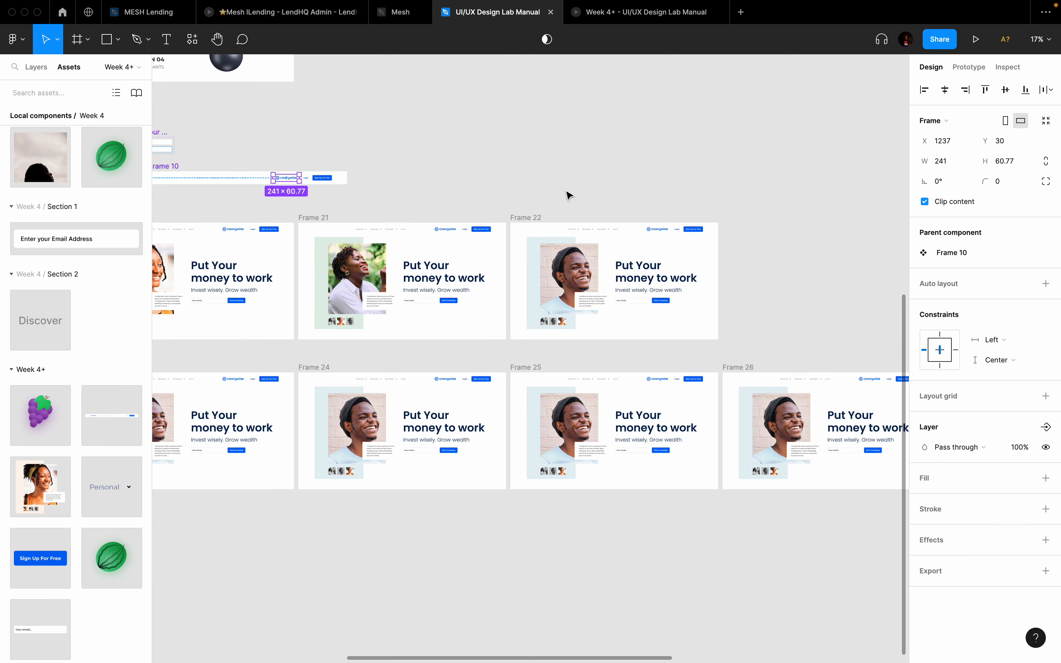
Step: Drag the Cowrywise logo back to Frame 10's left edge and nudge it into grid alignment
scroll(567, 195, "left", 5)
scroll(567, 195, "up", 2)
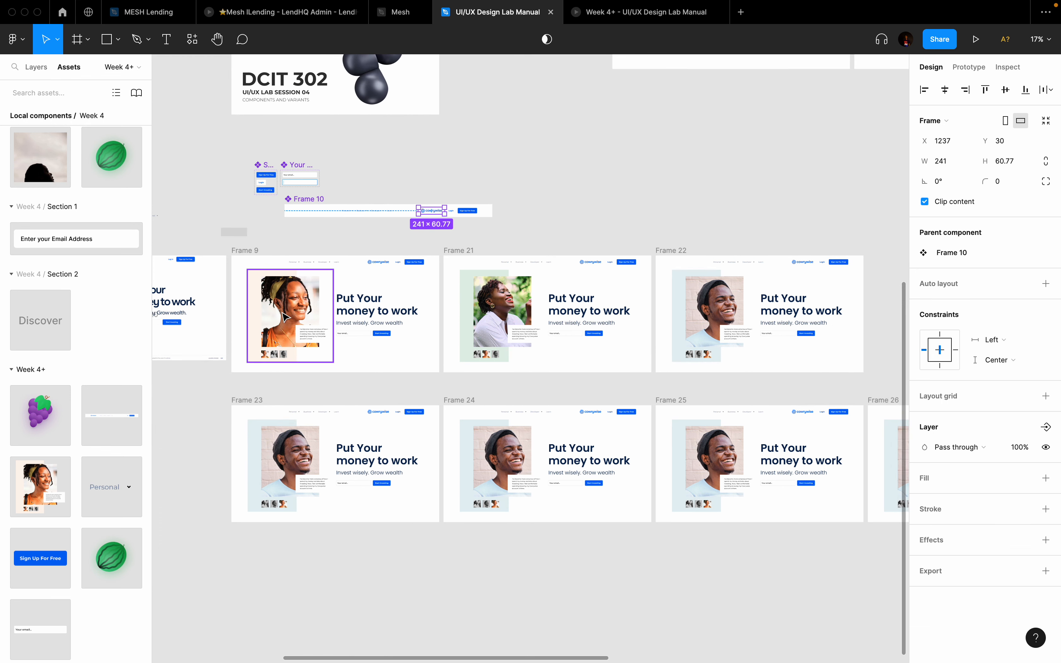
scroll(344, 189, "up", 5)
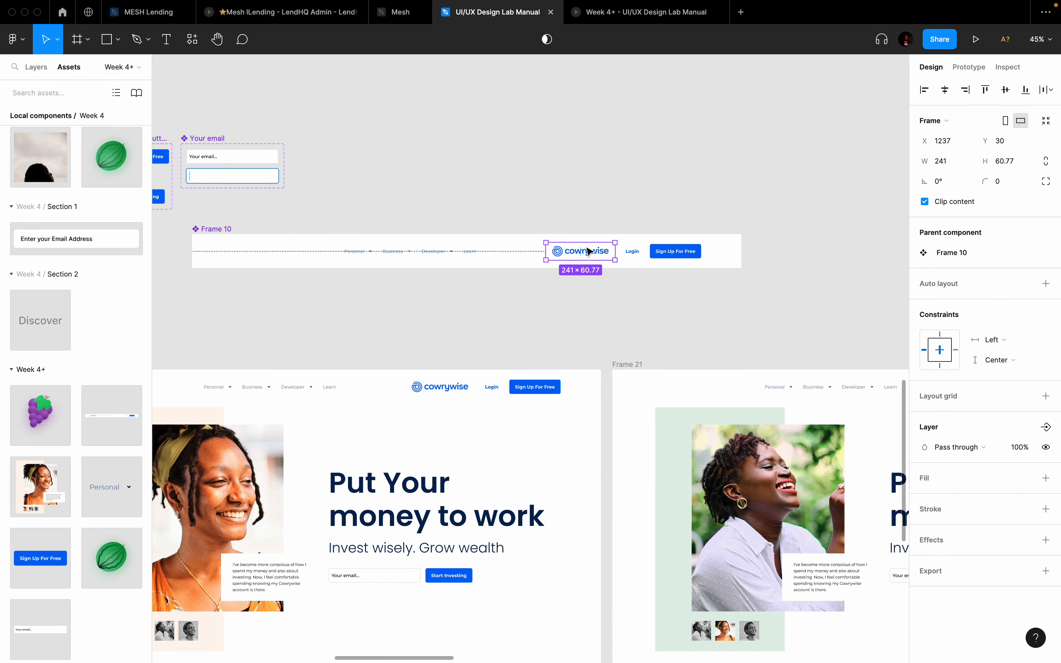
left_click_drag(563, 253, 266, 256)
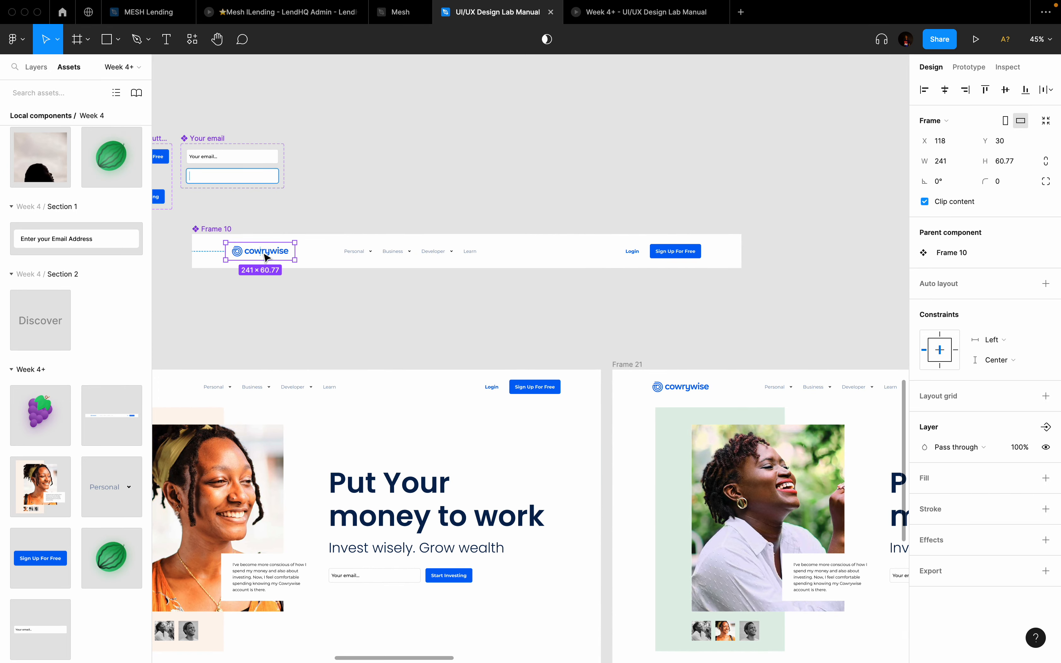
key("ctrl+g")
scroll(265, 256, "left", 5)
scroll(266, 256, "up", 1)
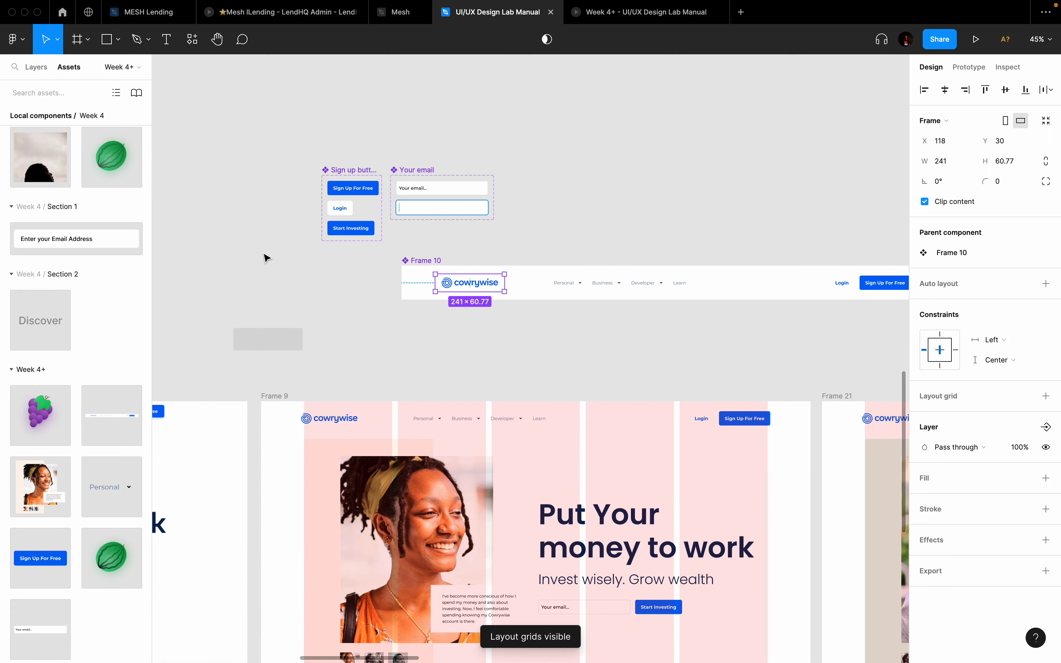
key("Right")
key("Right")
key("Right")
key("Right")
key("Right")
key("Right")
key("Right")
key("Right")
key("Right")
key("Right")
key("Right")
key("Right")
key("Right")
key("Right")
key("Right")
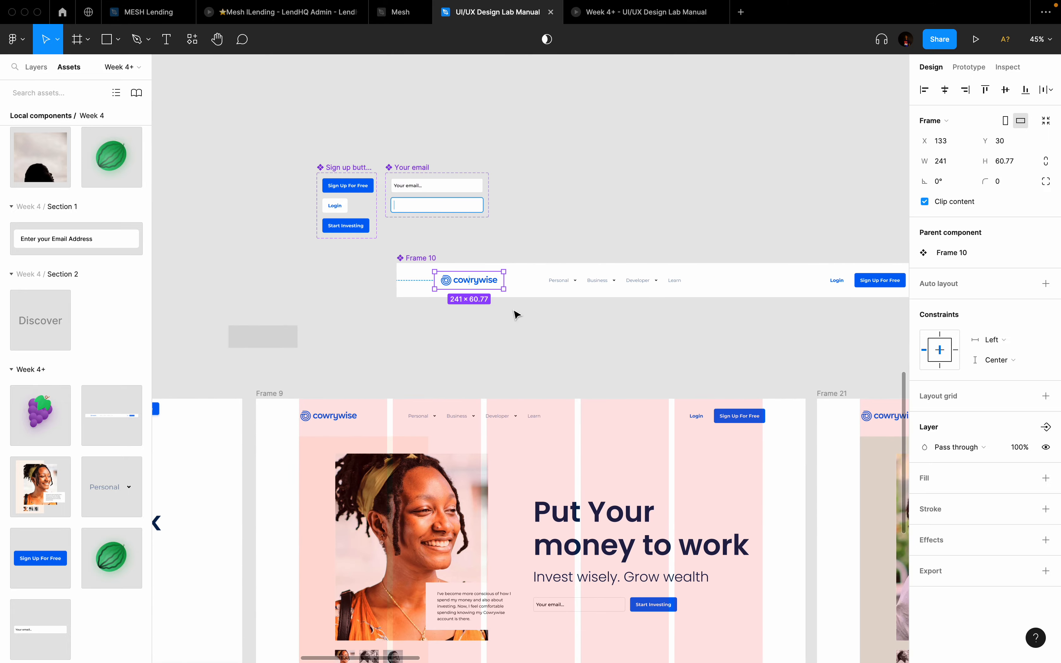
scroll(515, 310, "down", 5)
Step: Hide the layout grids and zoom out to about 13% to see Frames 9 through 26
left_click(725, 265)
scroll(725, 265, "down", 3)
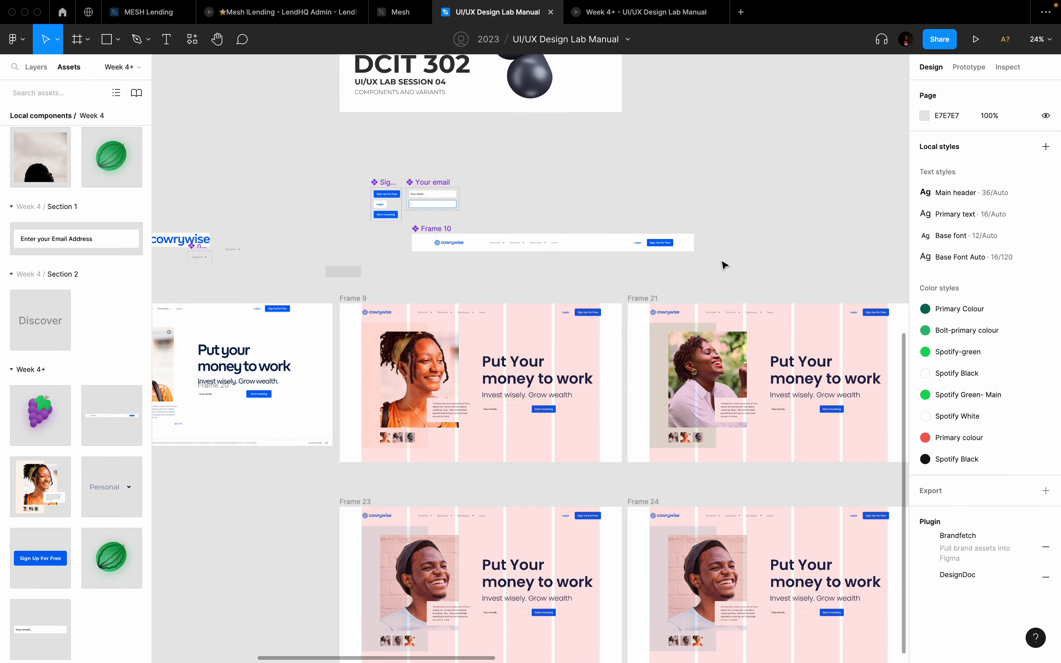
key("ctrl+g")
scroll(725, 265, "down", 3)
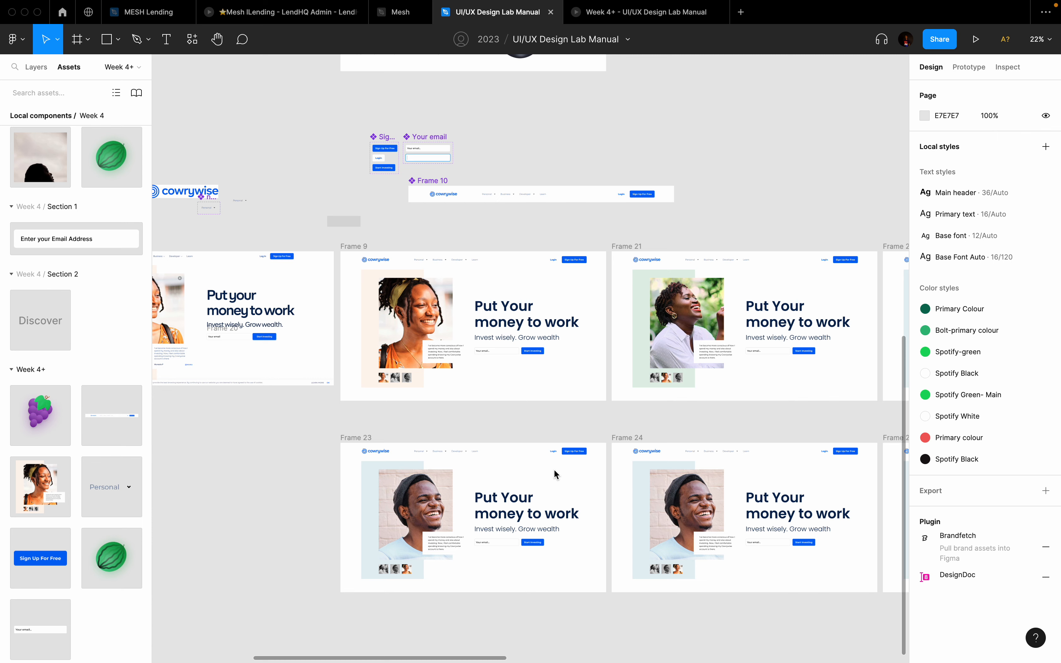
scroll(554, 469, "down", 3)
scroll(554, 469, "right", 3)
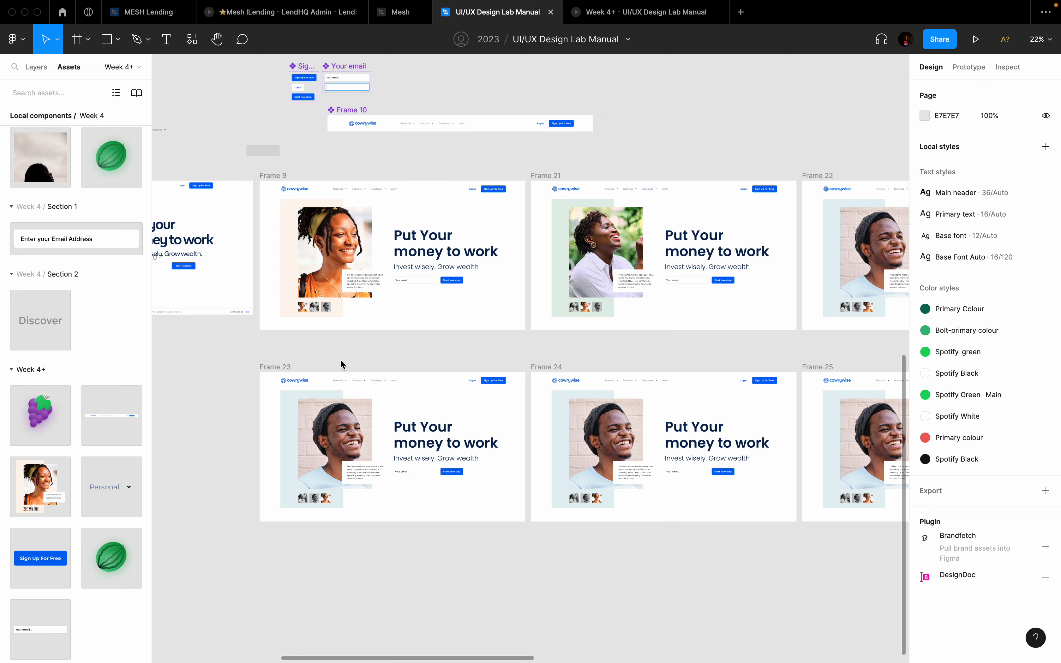
scroll(340, 360, "up", 8)
scroll(341, 360, "left", 8)
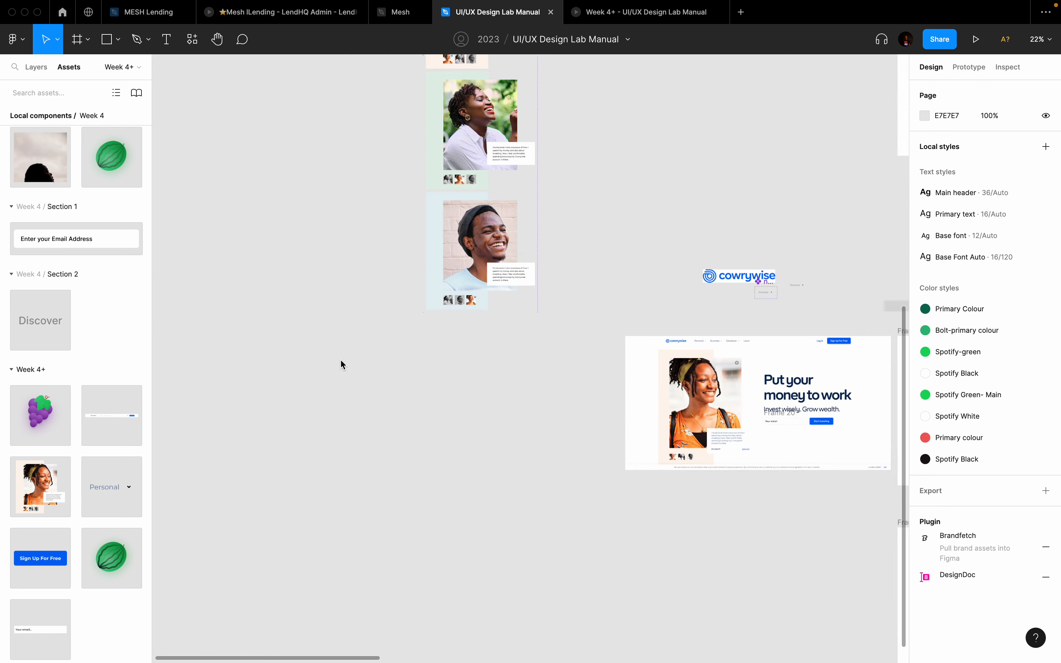
scroll(341, 359, "down", 8)
scroll(340, 360, "right", 8)
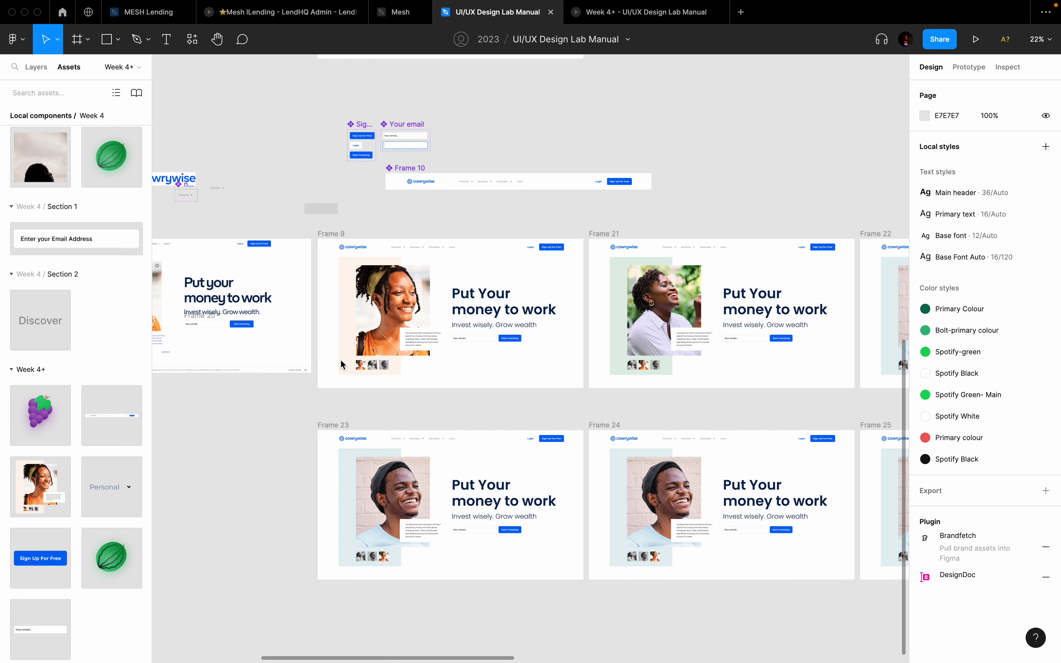
scroll(341, 364, "down", 2)
scroll(342, 365, "right", 1)
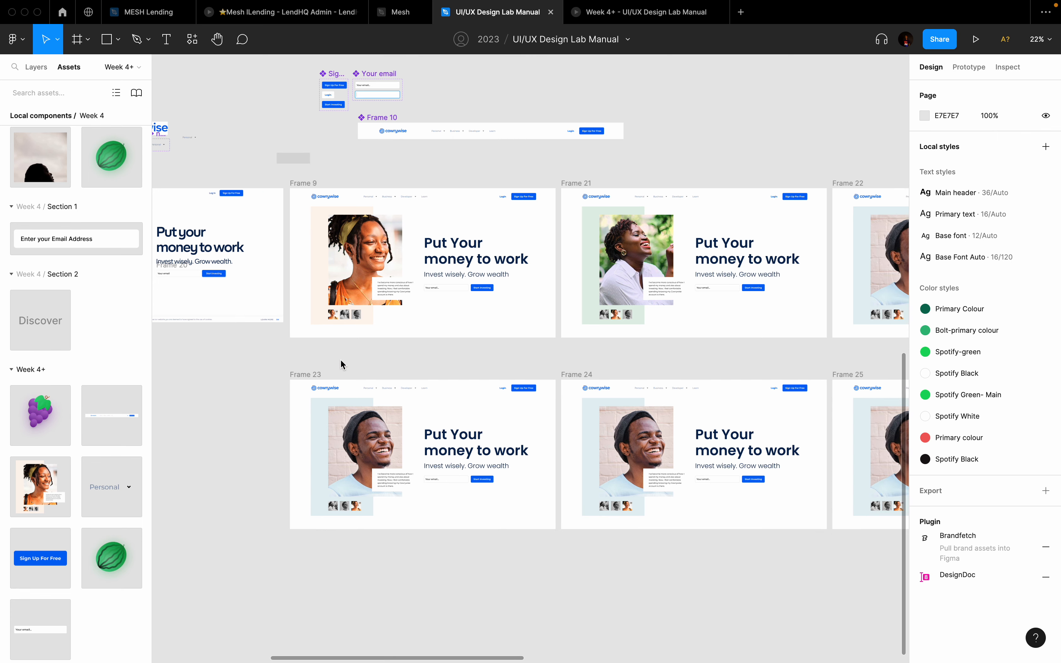
scroll(341, 360, "down", 6)
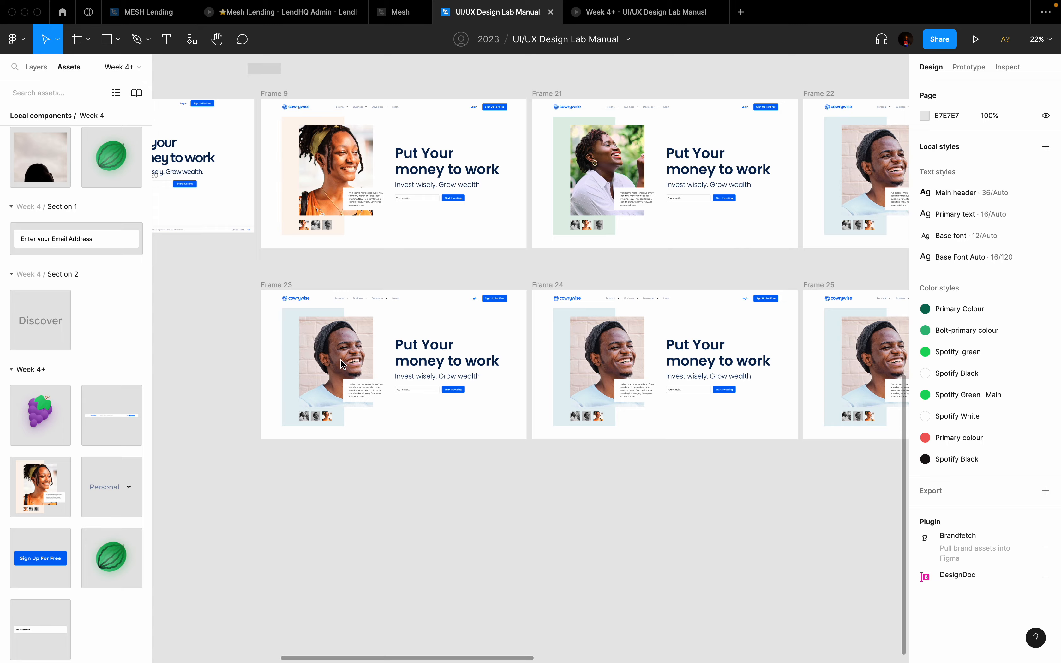
scroll(342, 363, "up", 8)
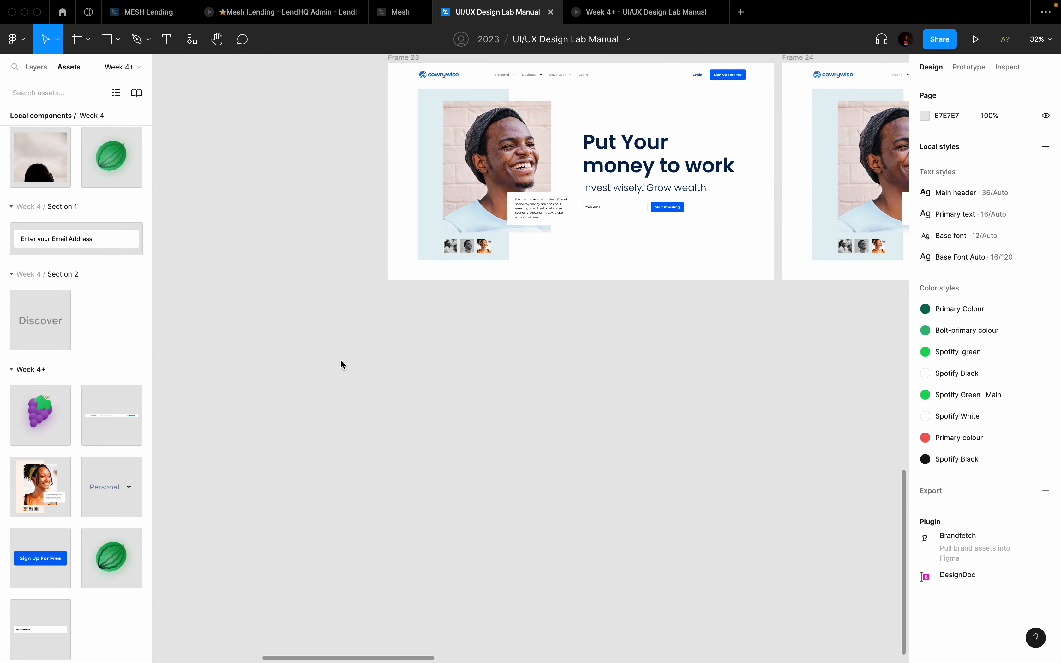
scroll(341, 359, "down", 2)
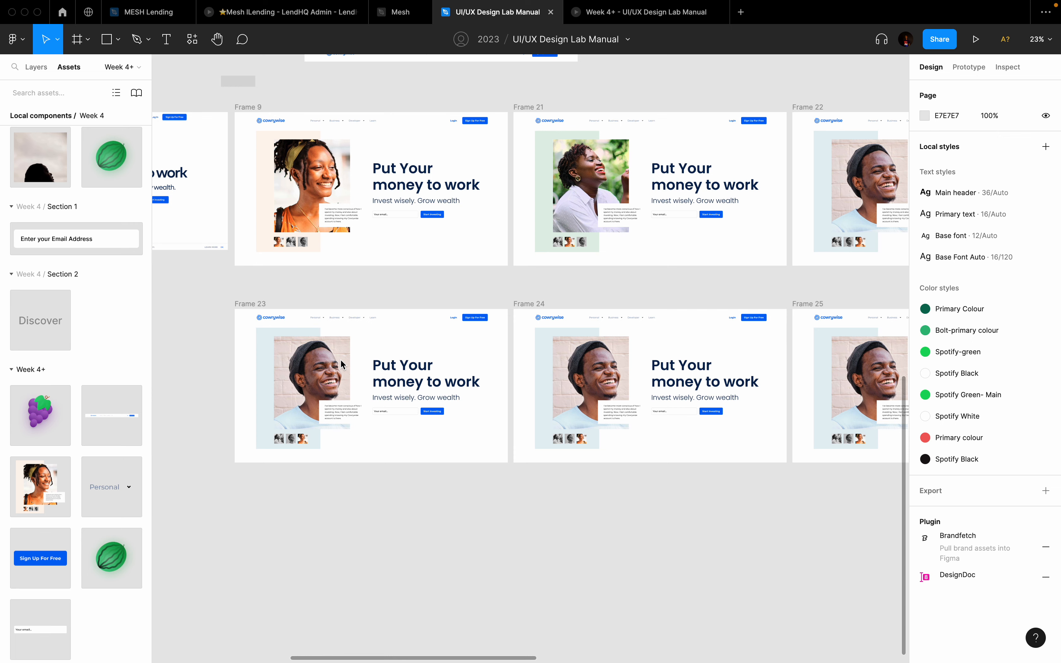
scroll(341, 359, "down", 5)
scroll(341, 360, "up", 6)
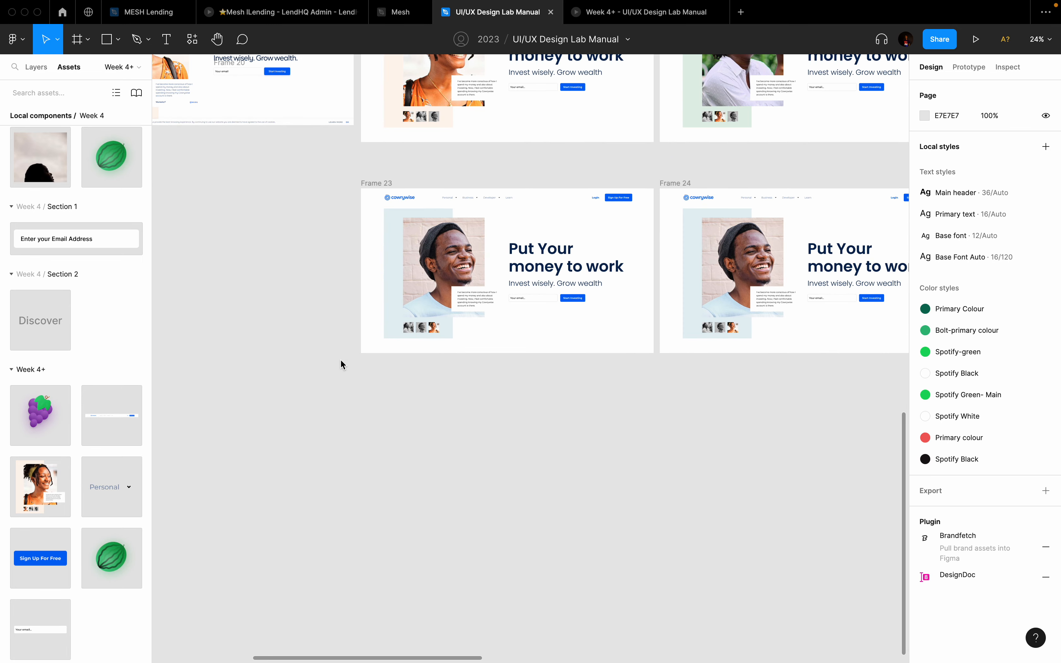
scroll(341, 360, "down", 5)
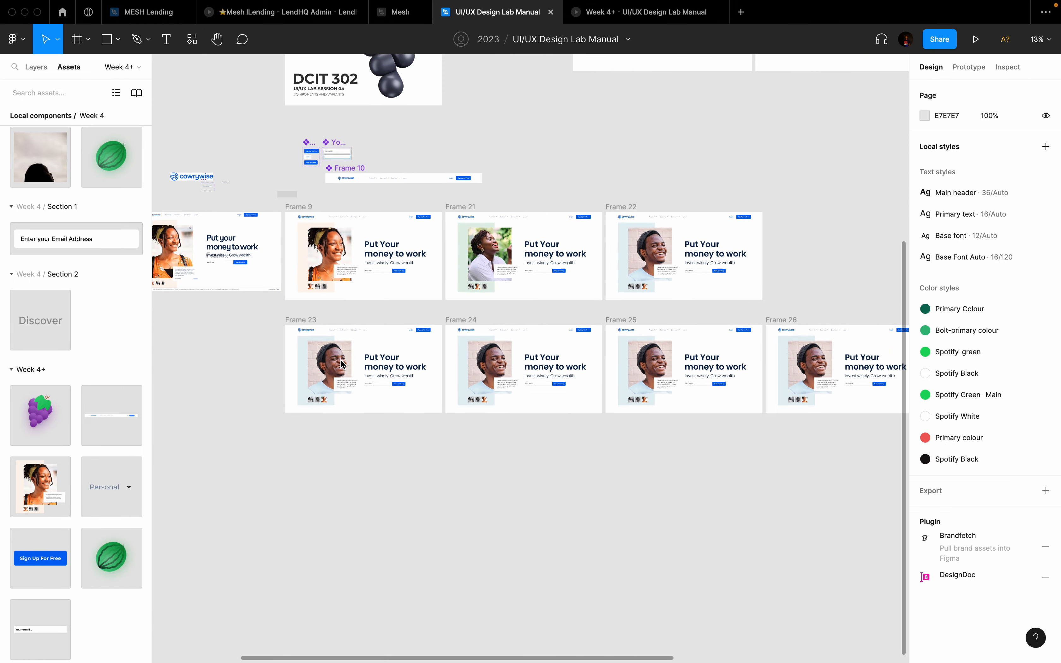
Step: Switch from Figma to Chrome showing the cowrywise.com homepage
scroll(342, 363, "down", 2)
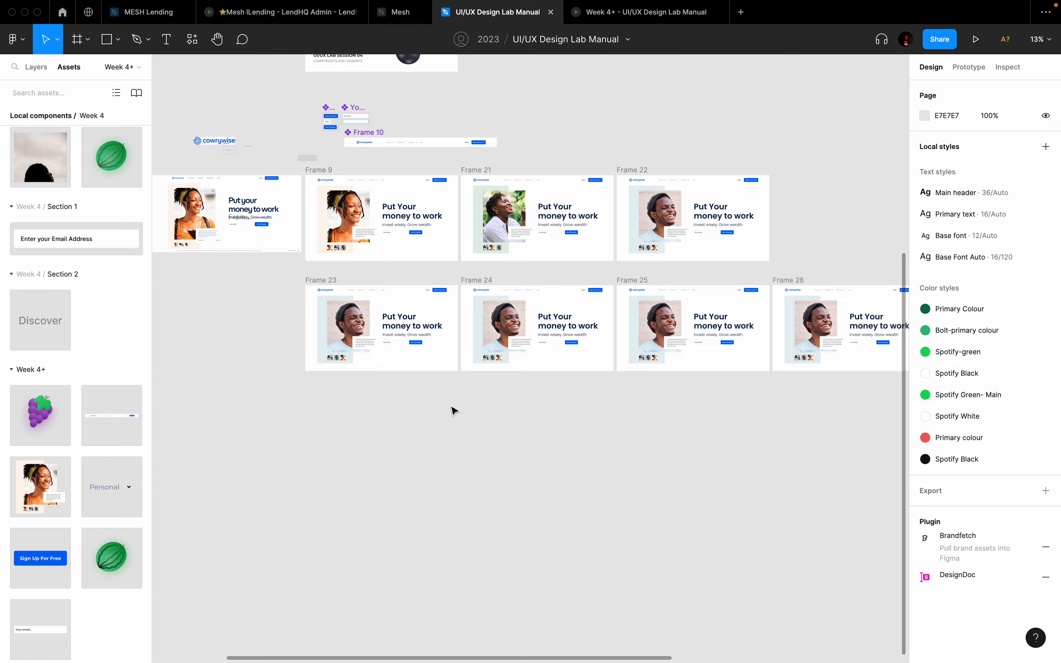
key("ctrl+Left")
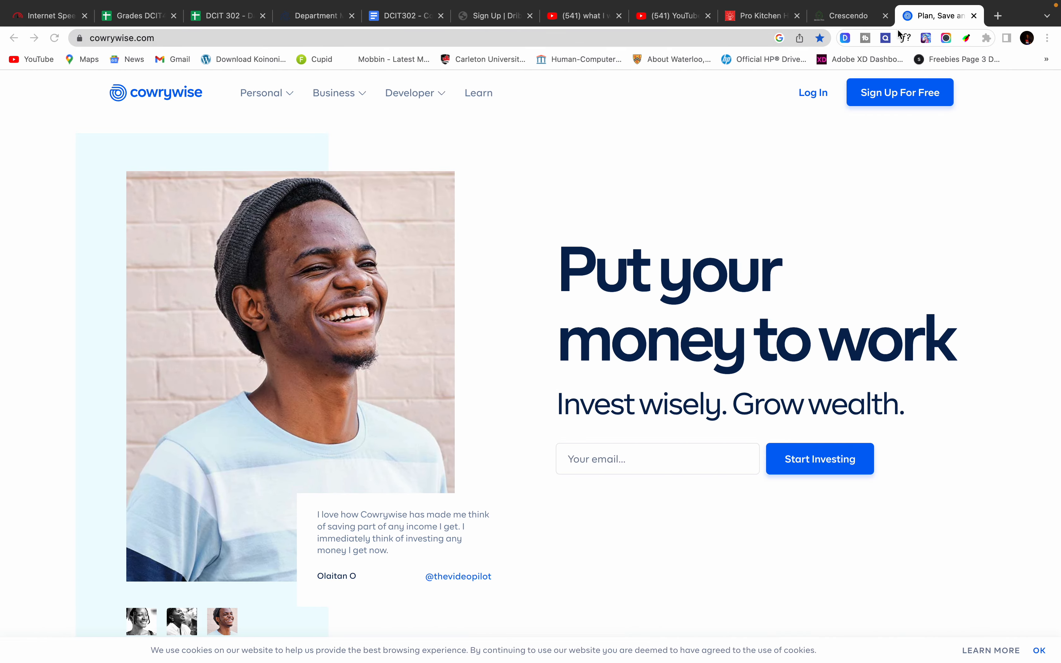
Step: Open the LinkedIn profile in a new tab from the 'linked' suggestion and collapse Messaging
left_click(997, 17)
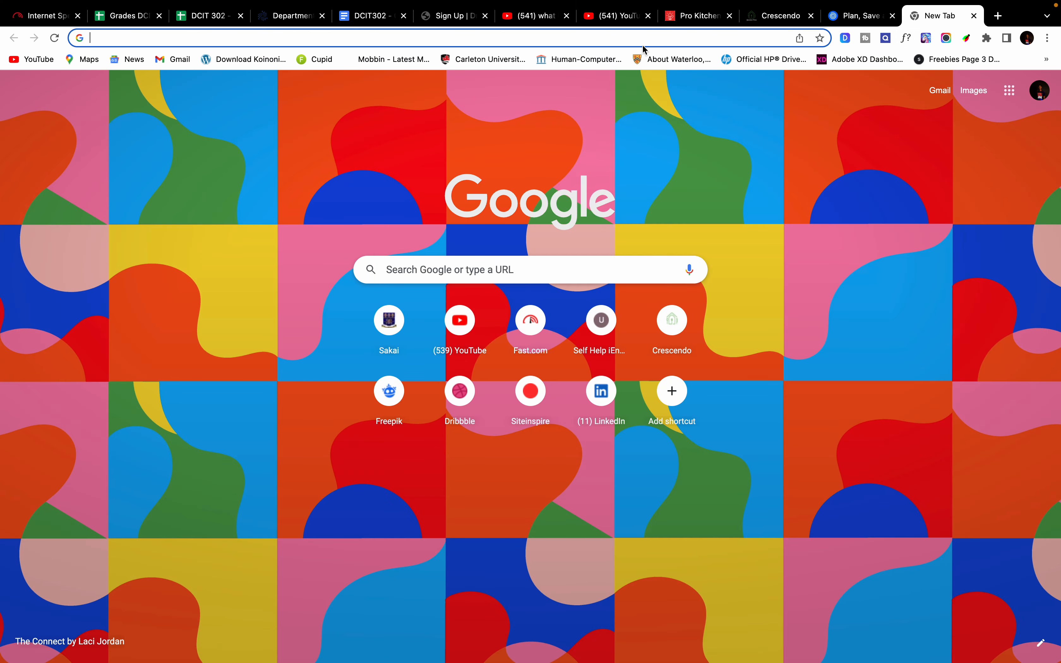
type("linked")
key("Right")
key("Return")
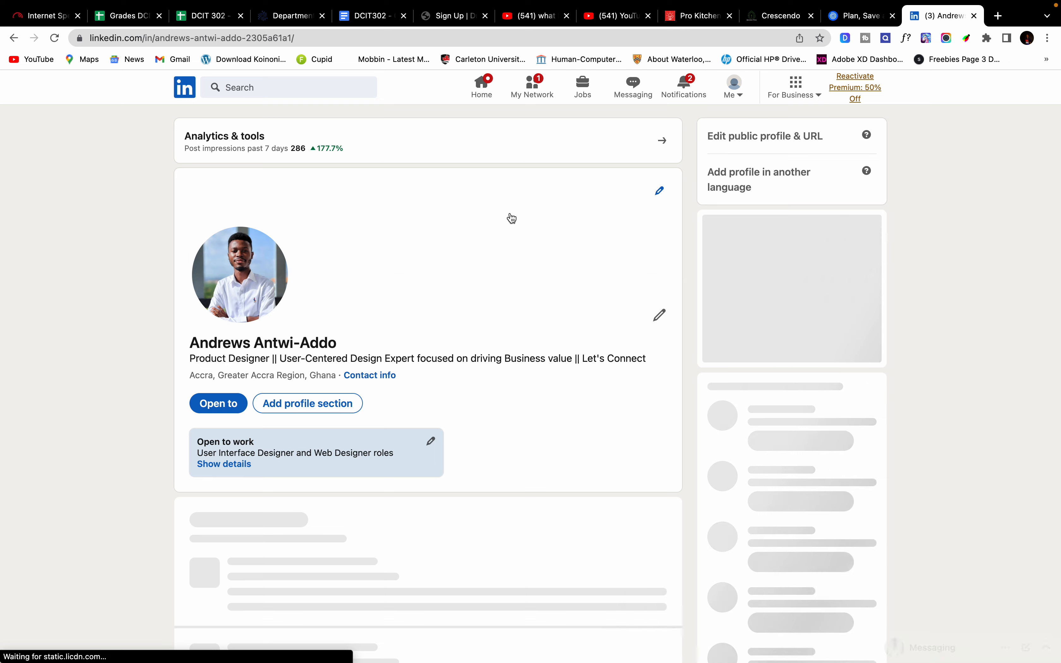
scroll(513, 218, "down", 3)
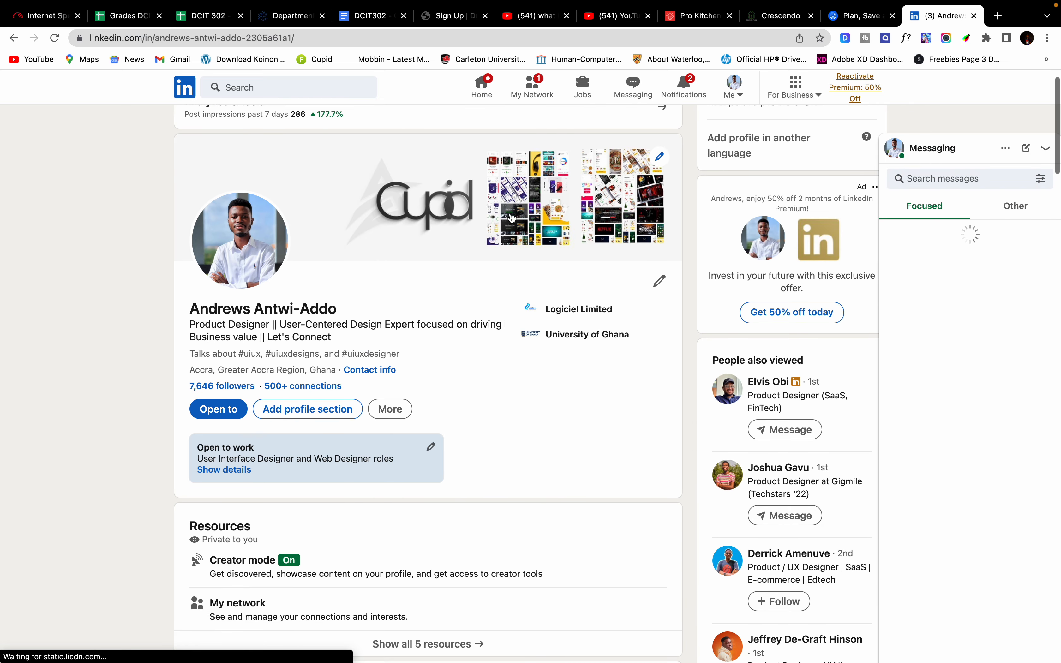
left_click(1046, 149)
Step: Scroll through the LinkedIn profile, then return to the Figma file
scroll(628, 239, "down", 2)
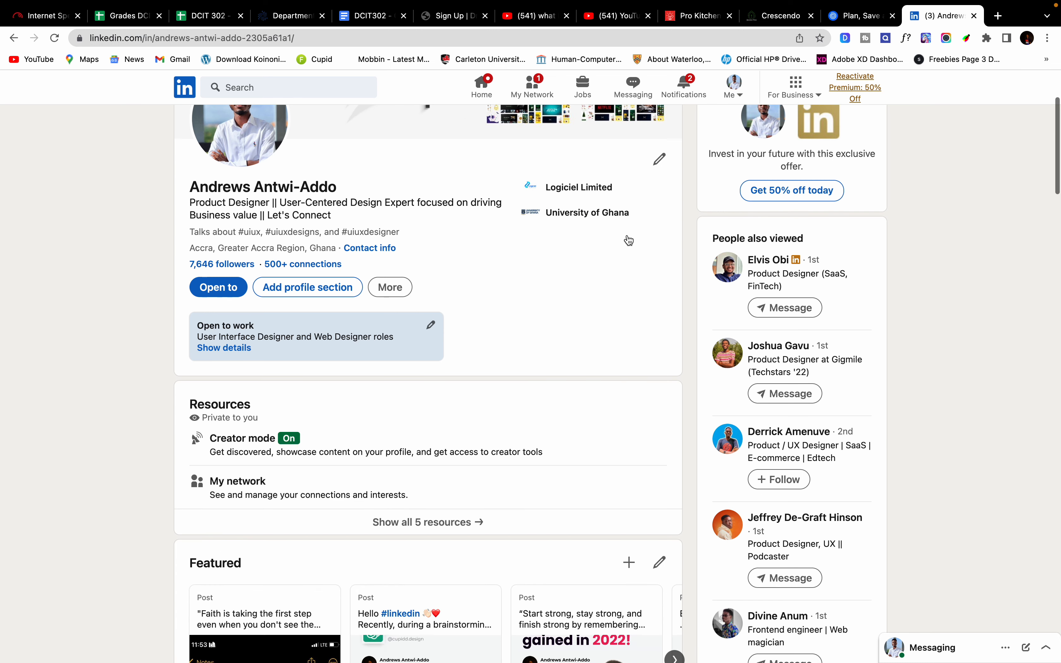
scroll(628, 239, "down", 8)
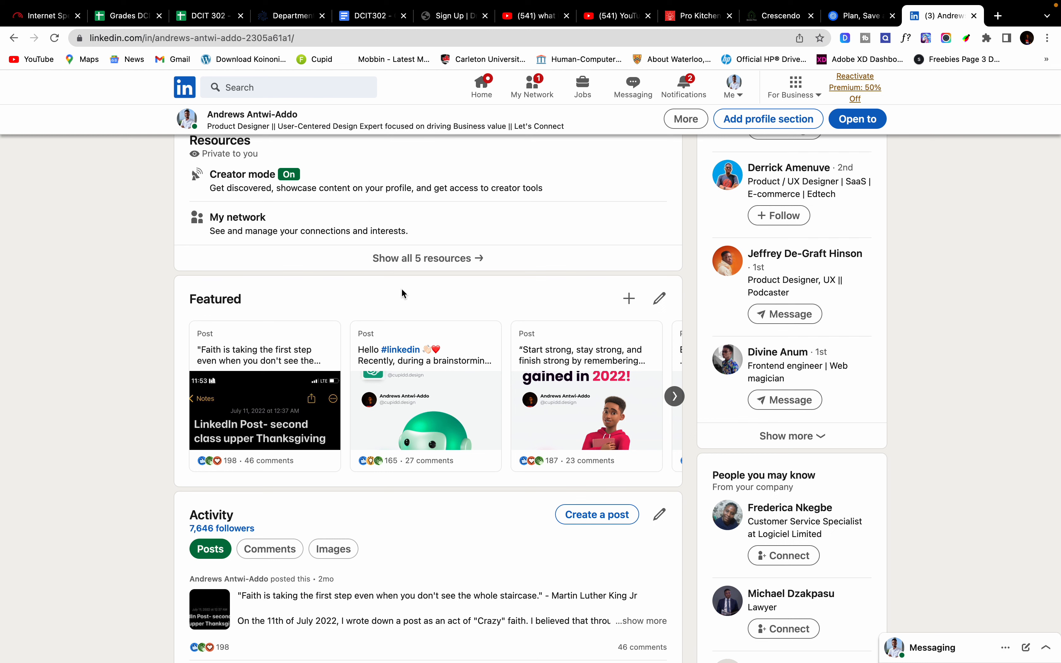
scroll(403, 294, "down", 7)
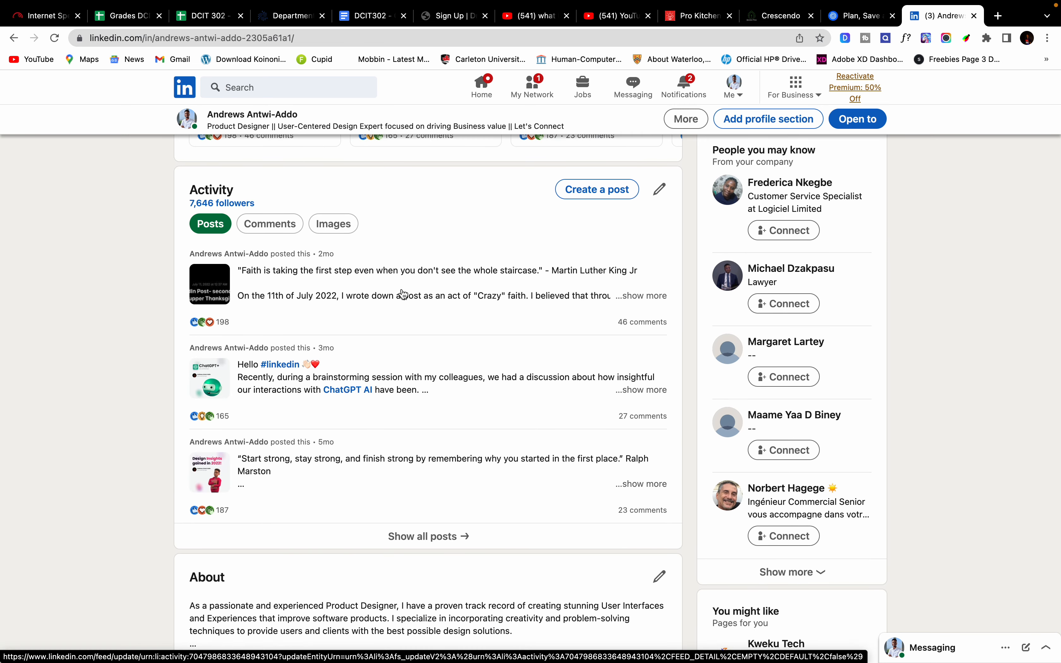
scroll(403, 293, "down", 8)
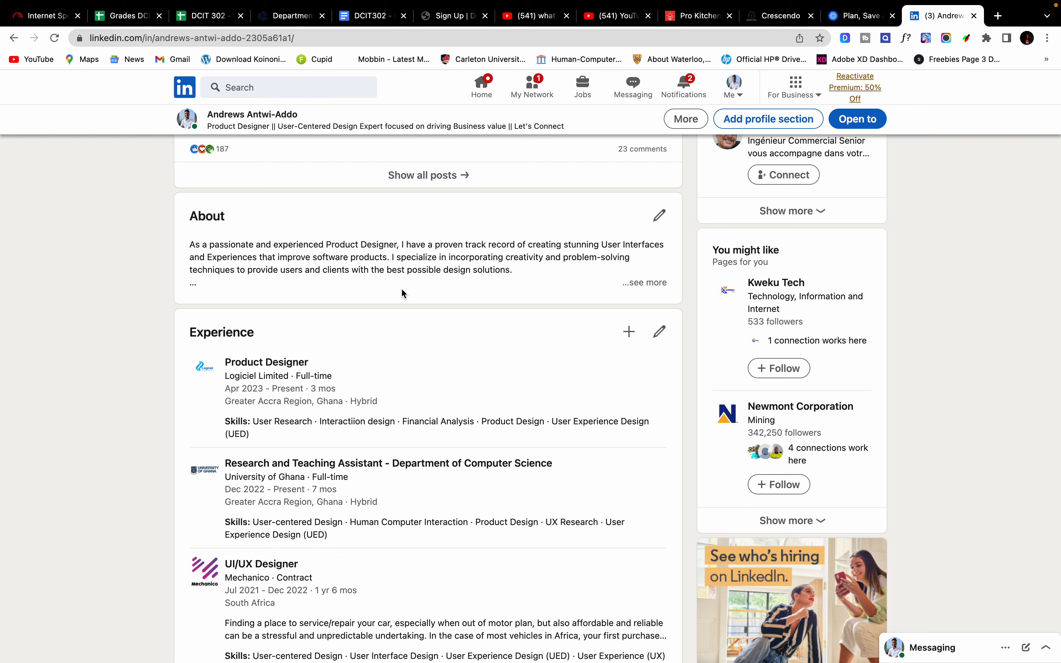
scroll(403, 293, "down", 10)
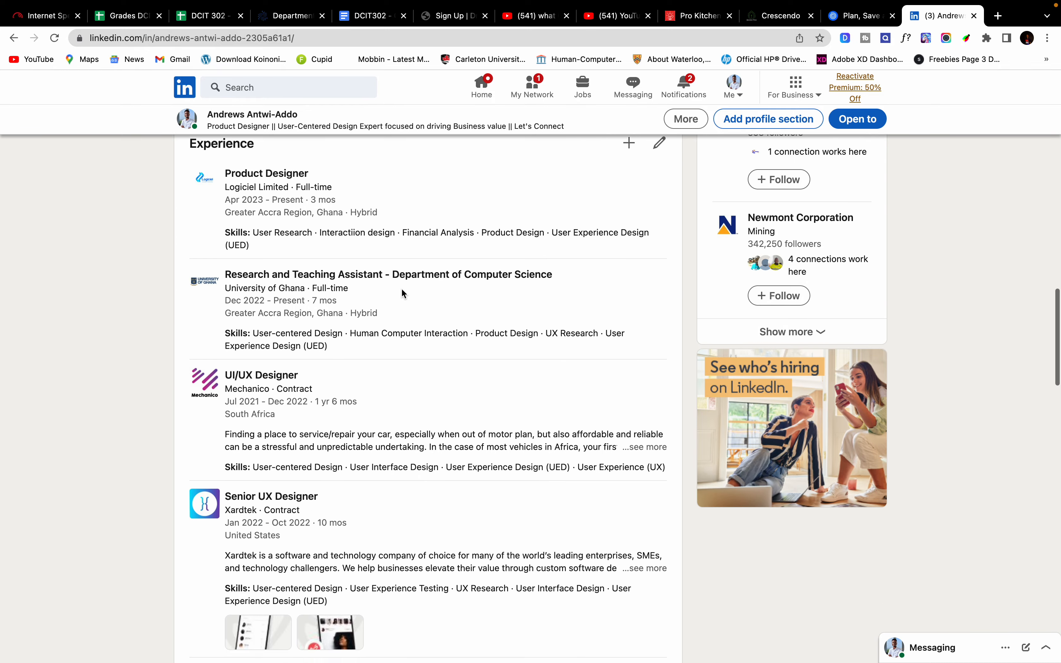
scroll(402, 293, "down", 3)
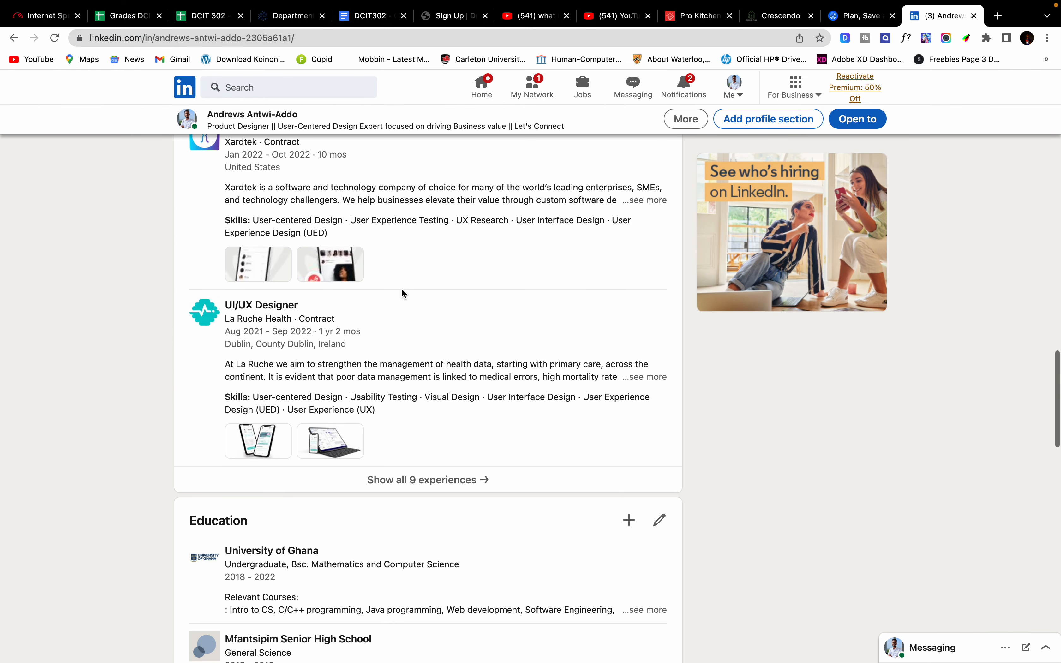
scroll(402, 290, "down", 15)
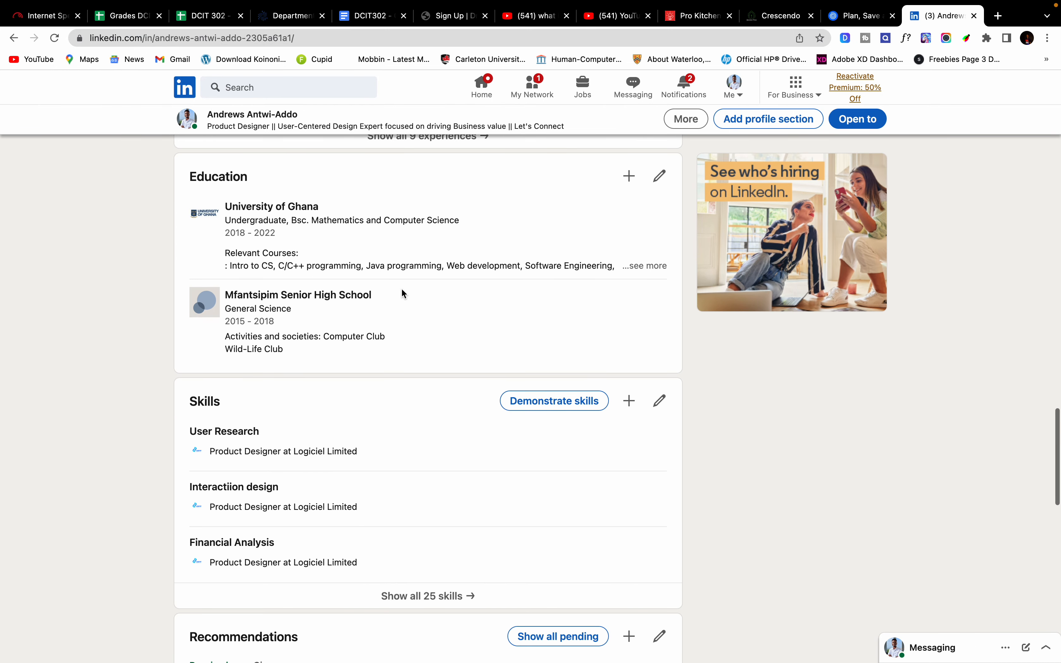
scroll(401, 290, "up", 20)
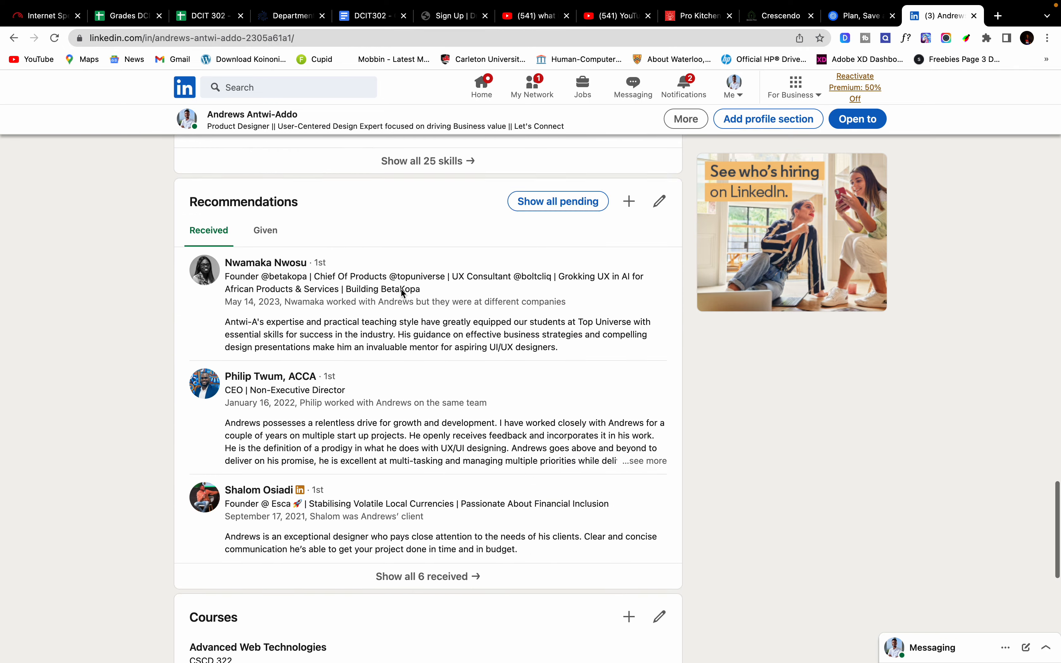
scroll(402, 293, "down", 1)
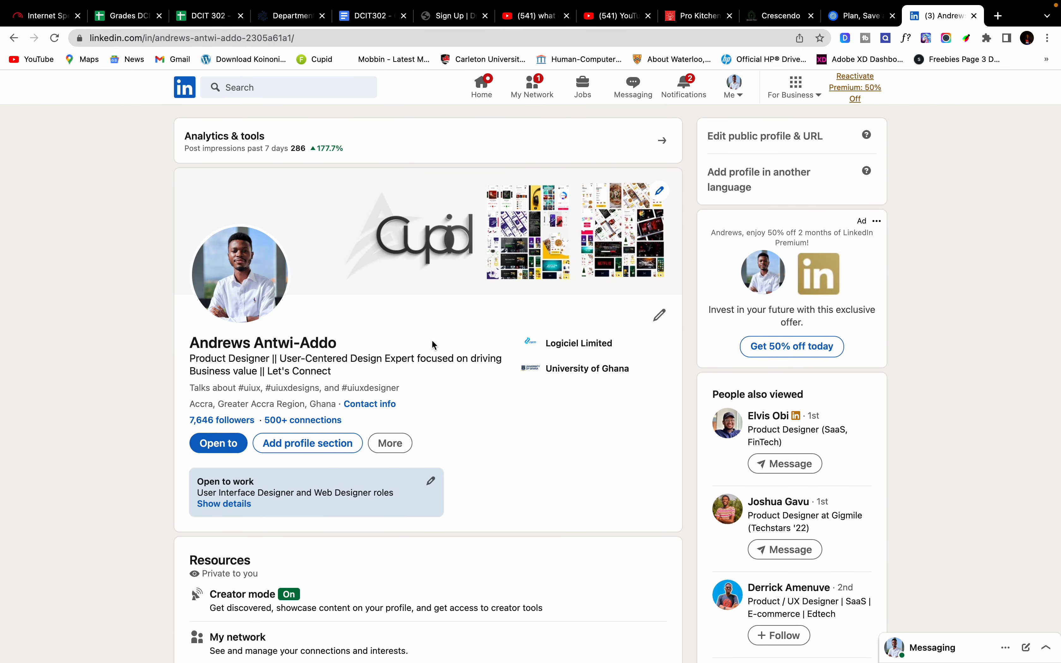
scroll(370, 332, "down", 4)
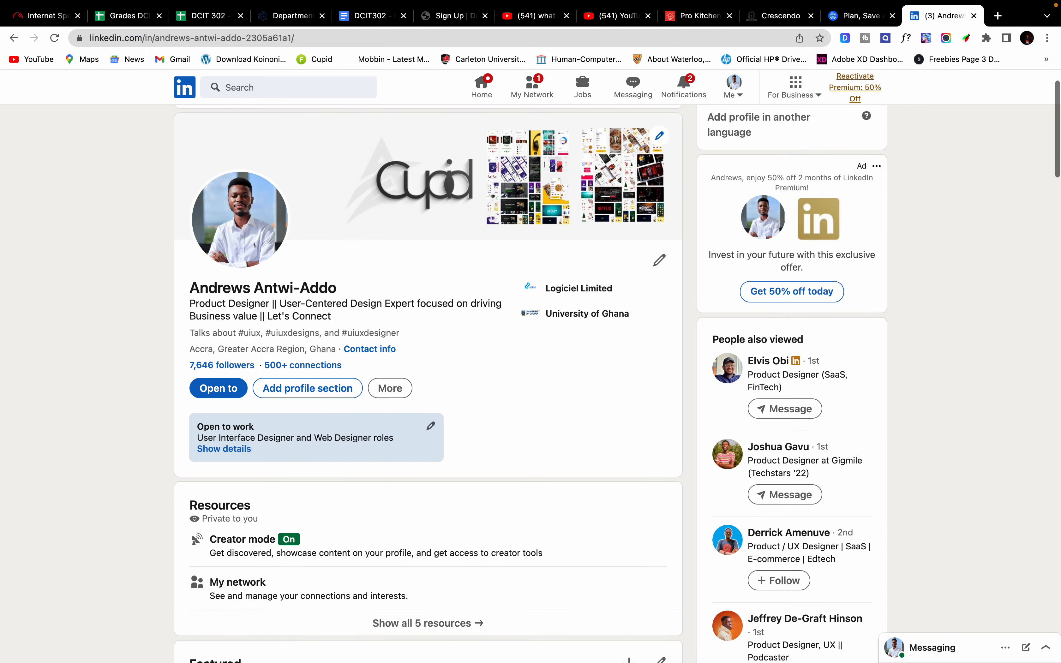
scroll(431, 390, "down", 20)
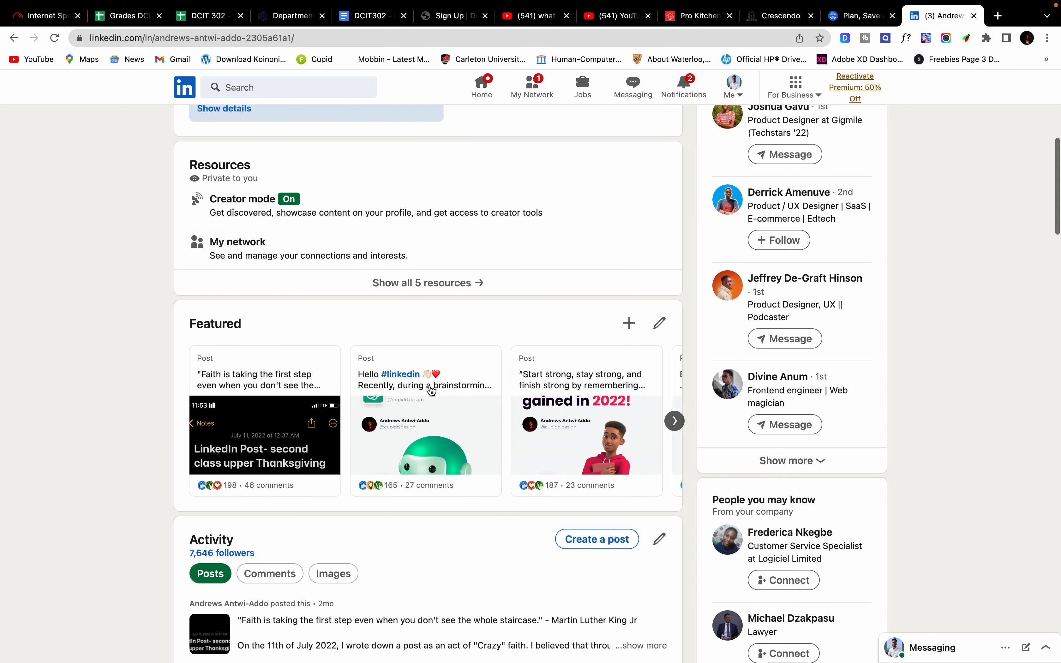
scroll(431, 391, "down", 10)
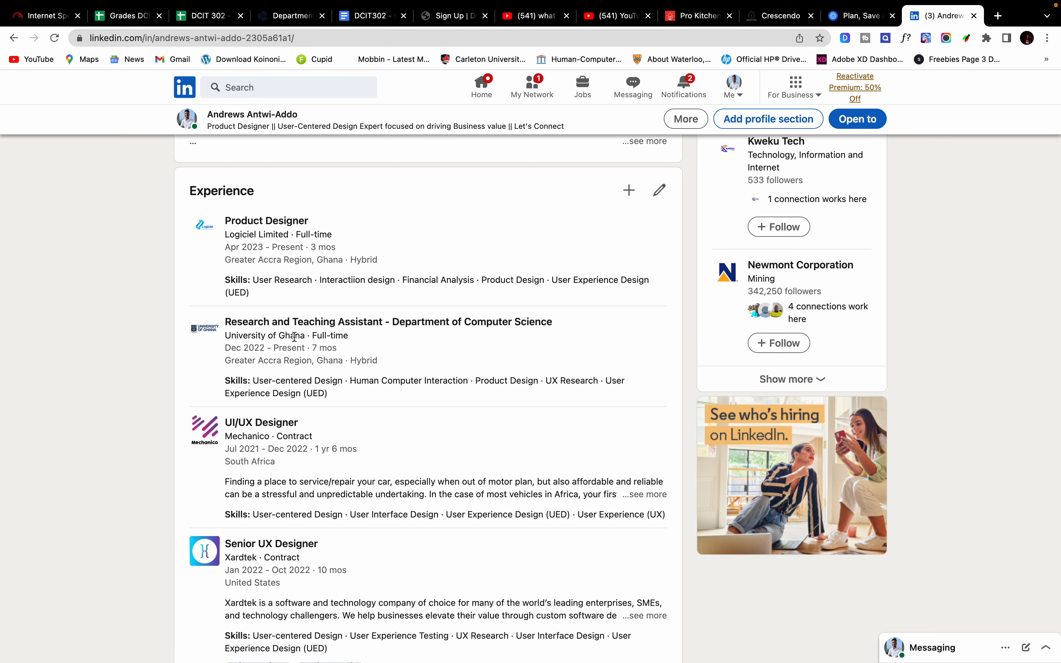
scroll(295, 337, "down", 6)
scroll(295, 337, "up", 20)
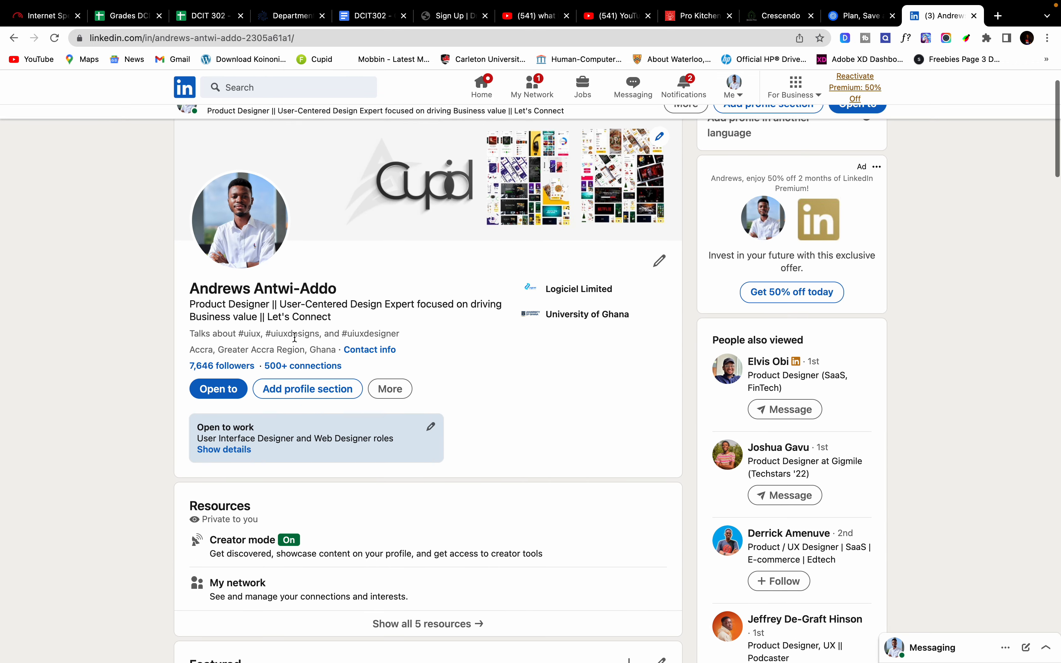
scroll(295, 337, "up", 2)
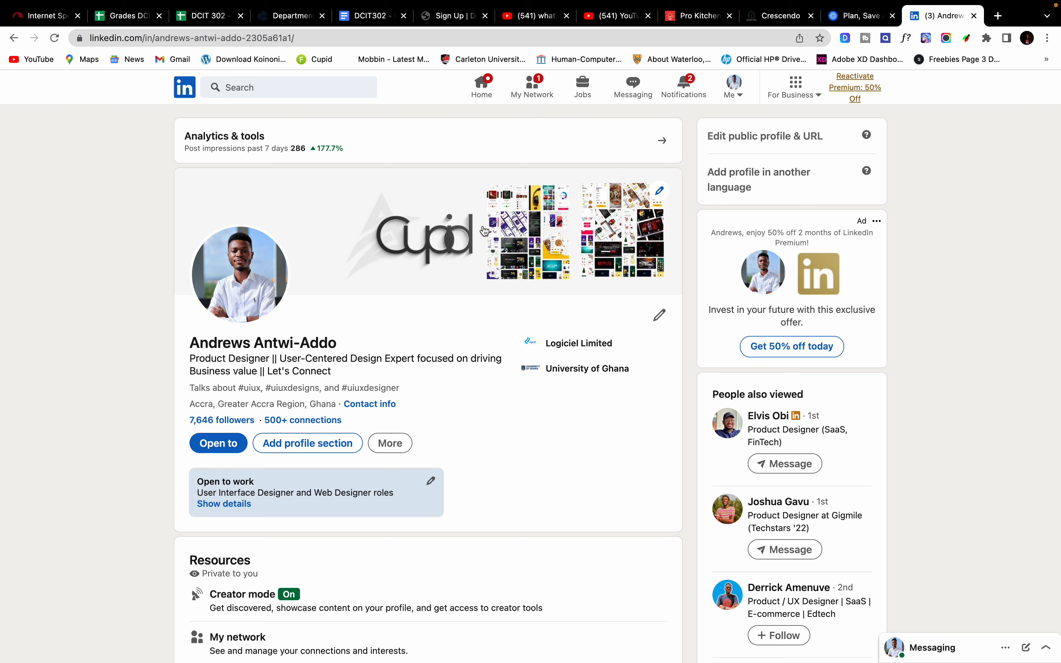
key("ctrl+Right")
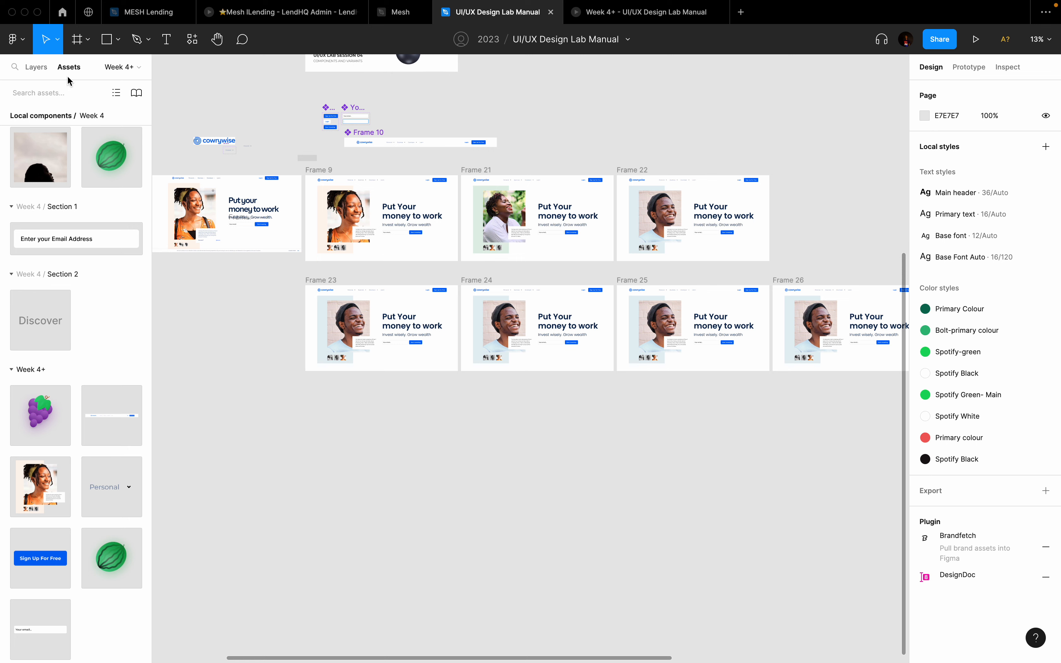
Step: Add a new page named 'LINKEDIN assignment'
left_click(38, 73)
scroll(85, 212, "down", 3)
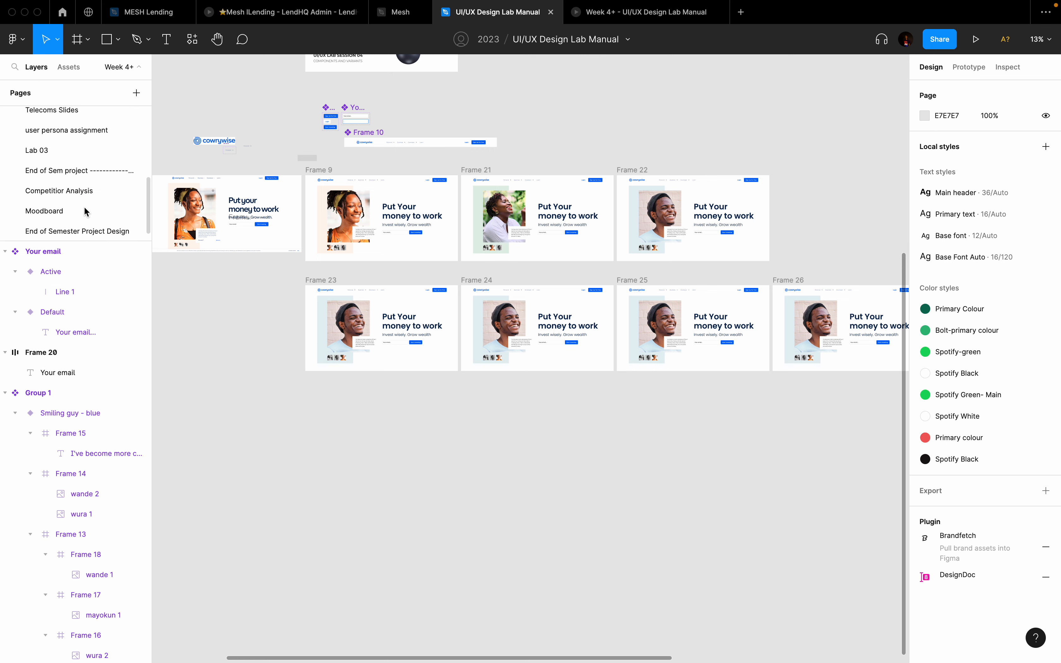
left_click(137, 94)
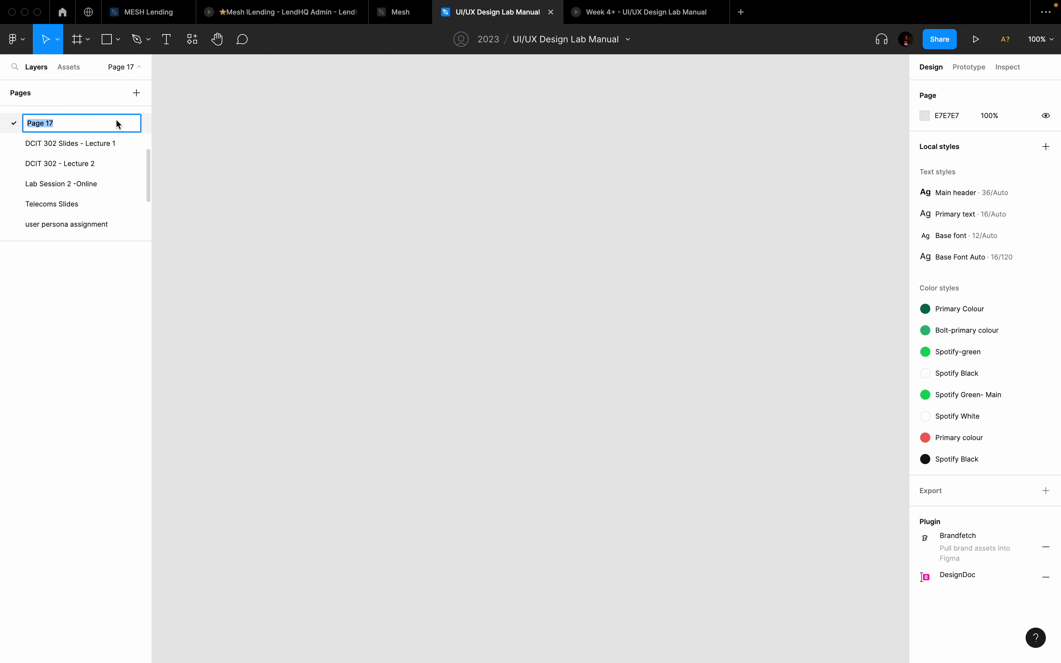
type("LINKEDIN assignment")
key("Return")
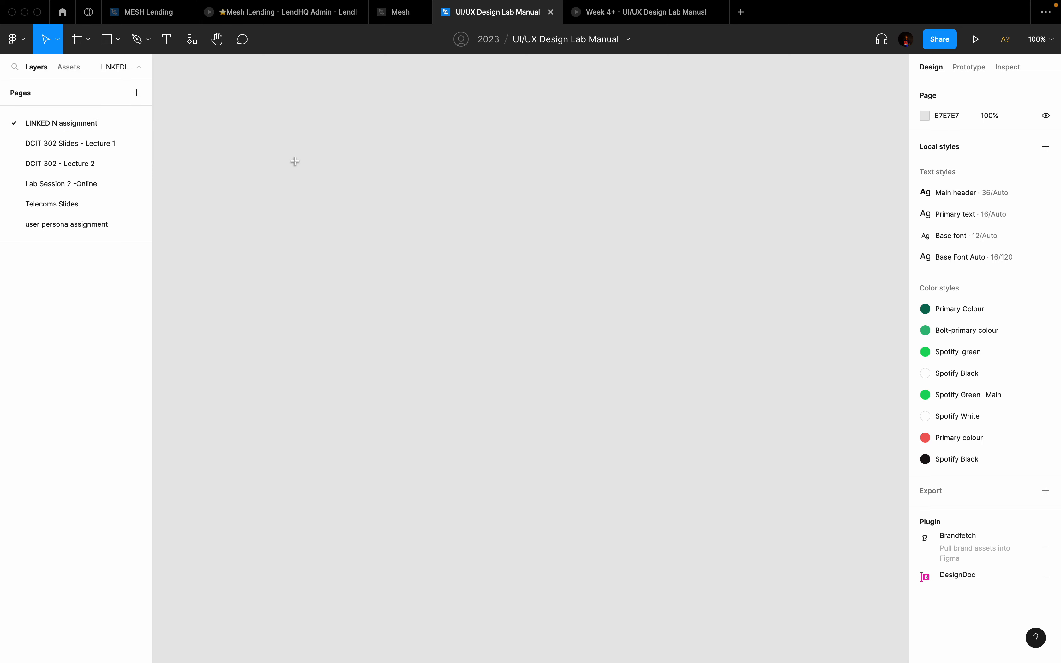
Step: Draw Frame 1, size it 1080 × 1080, and fit it in view
key("f")
left_click_drag(263, 115, 753, 473)
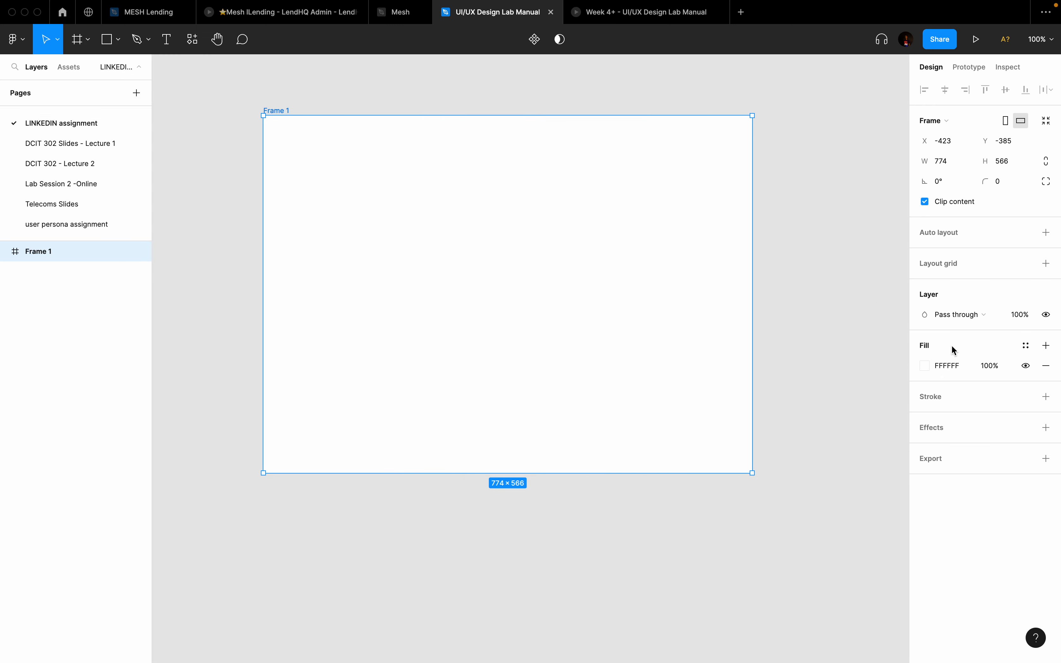
left_click(948, 162)
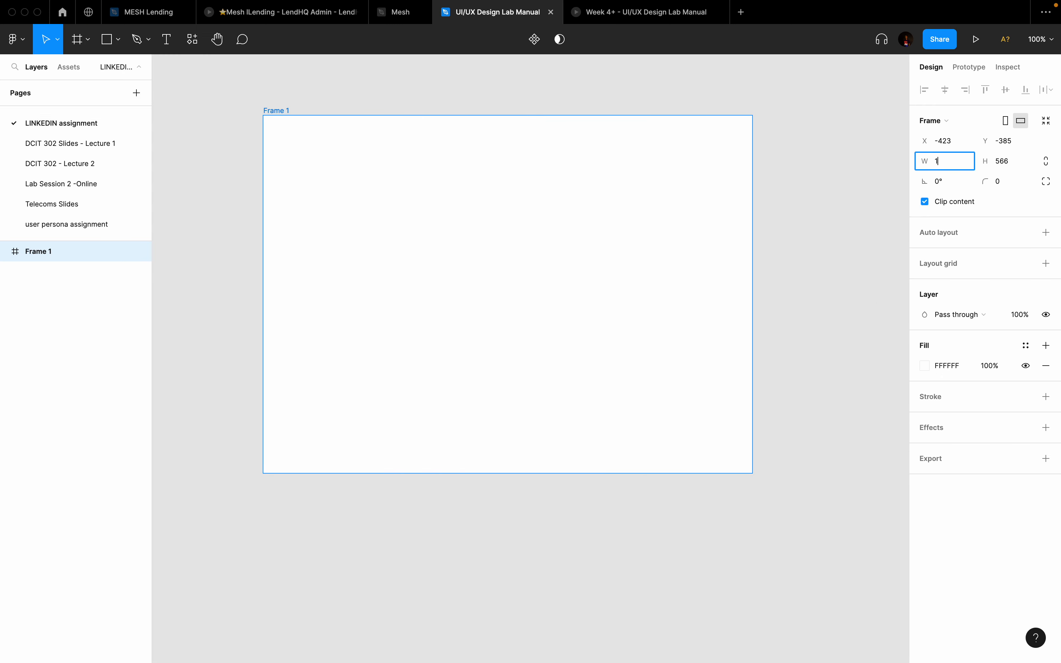
type("1080")
key("Return")
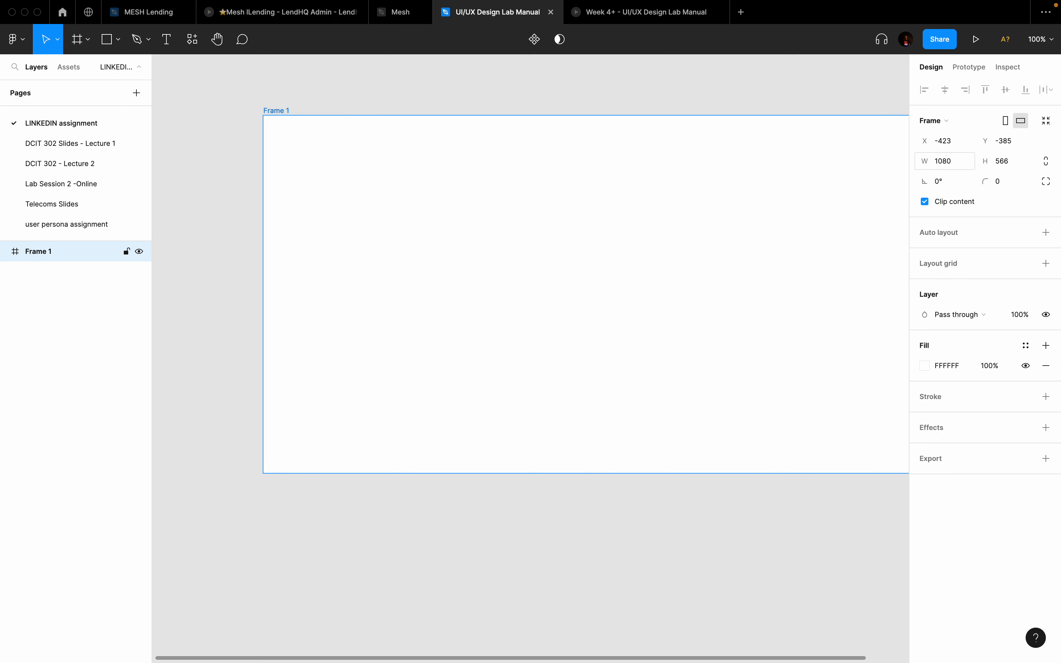
left_click(1000, 161)
type("1080")
key("Return")
key("Escape")
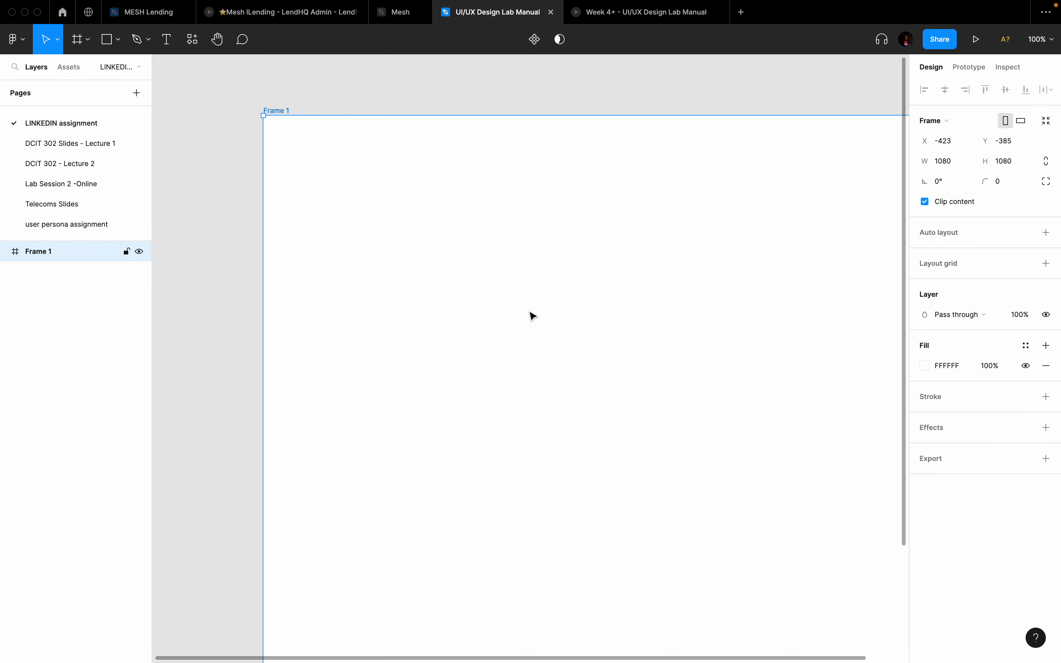
key("shift+1")
scroll(533, 316, "up", 3)
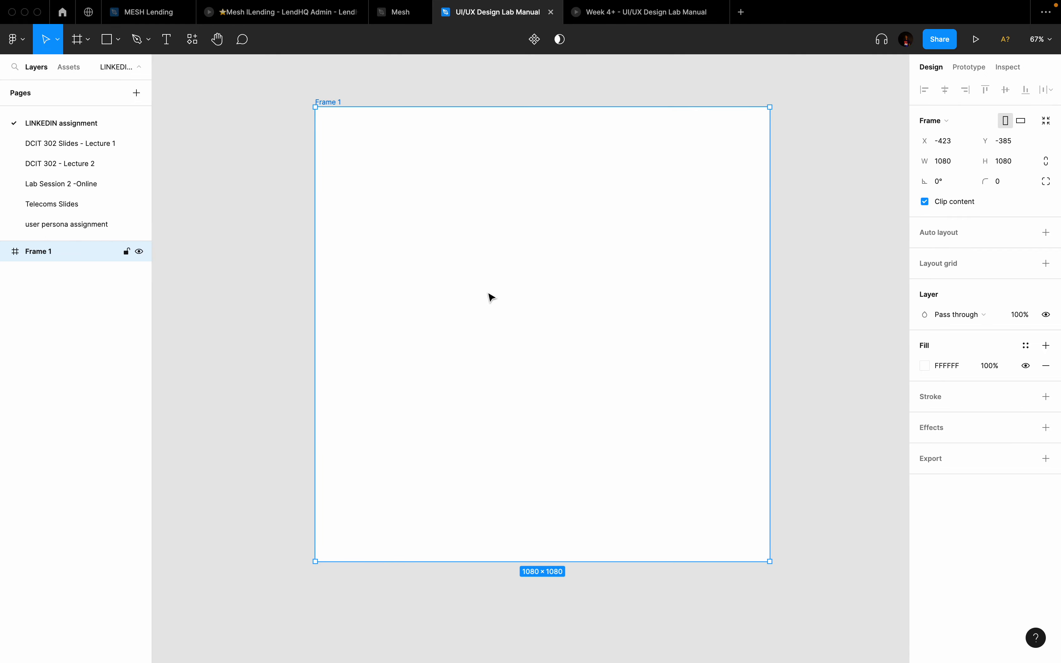
key("ctrl+Left")
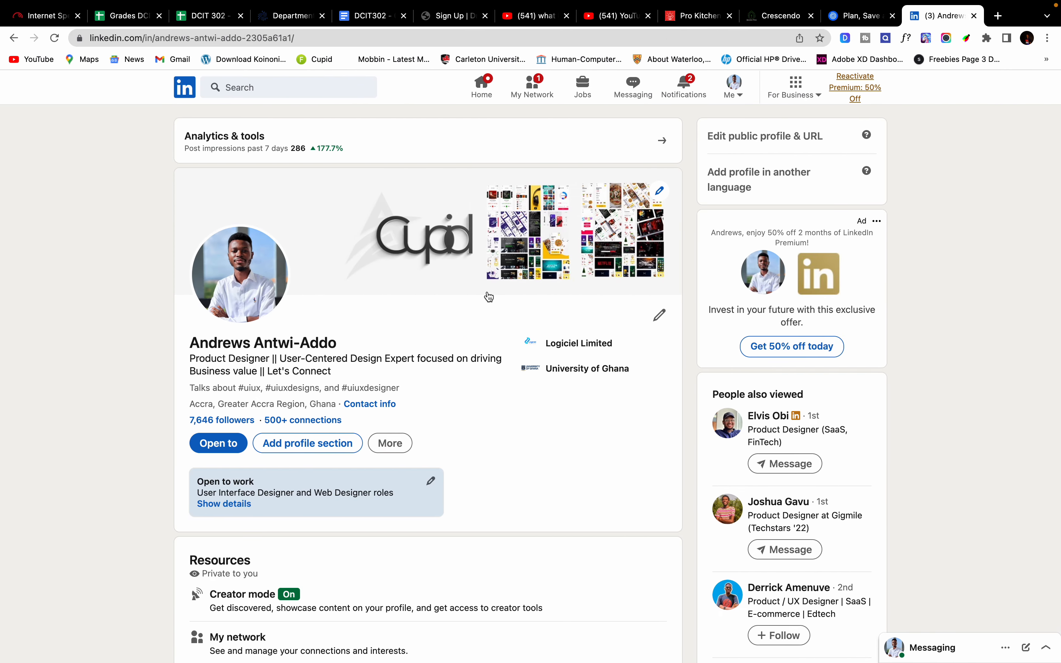
Step: Select the LinkedIn profile's full address in the address bar to copy it, then return to Figma
key("ctrl+Right")
key("ctrl+Left")
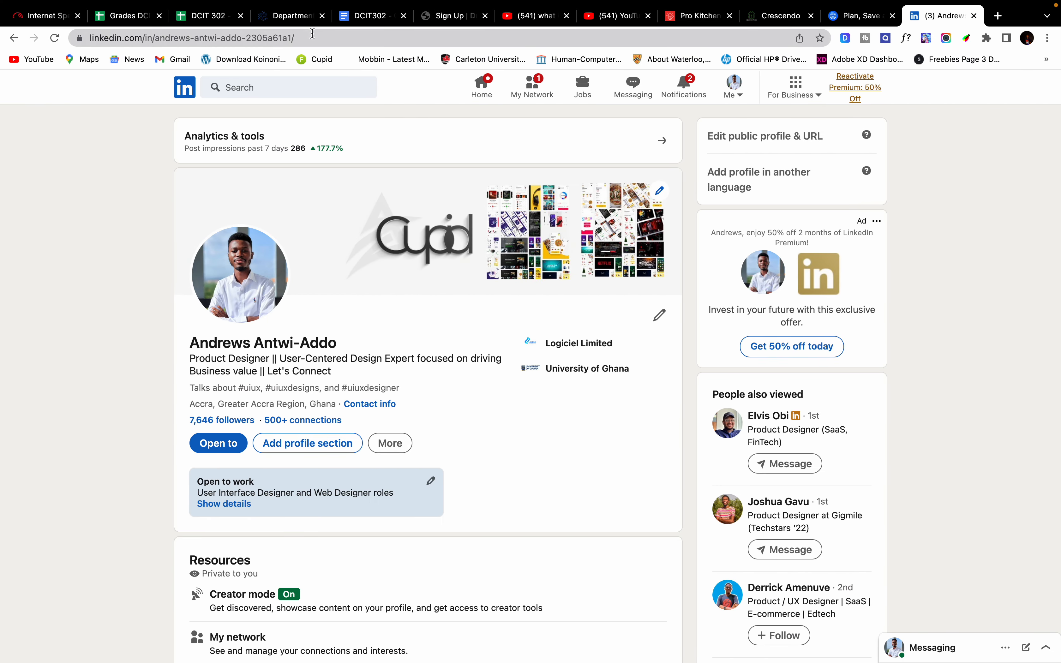
left_click(314, 38)
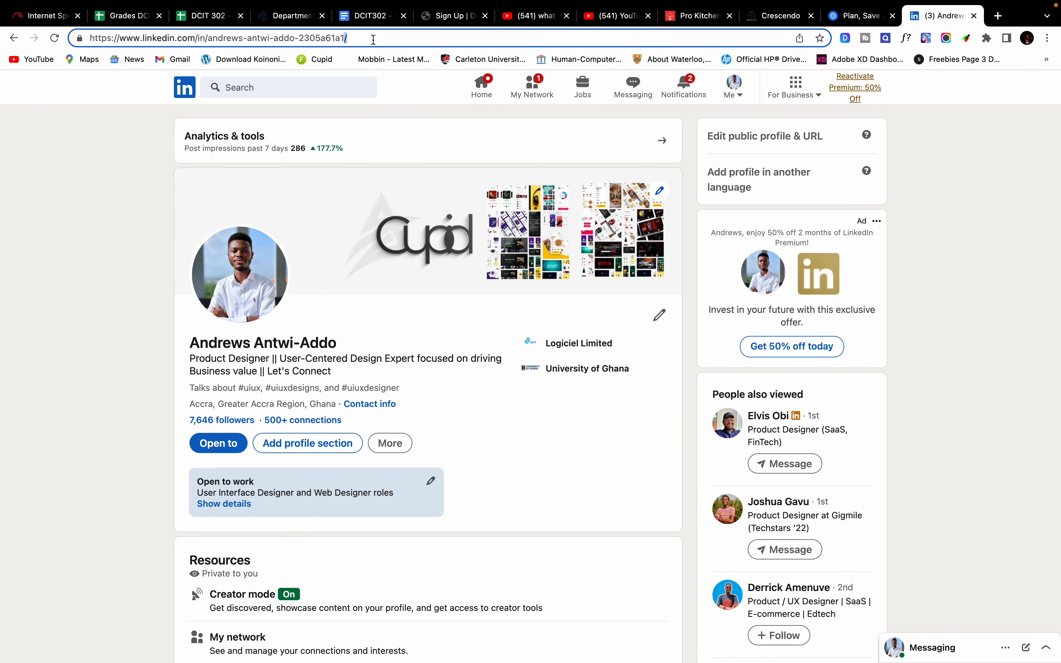
key("super+a")
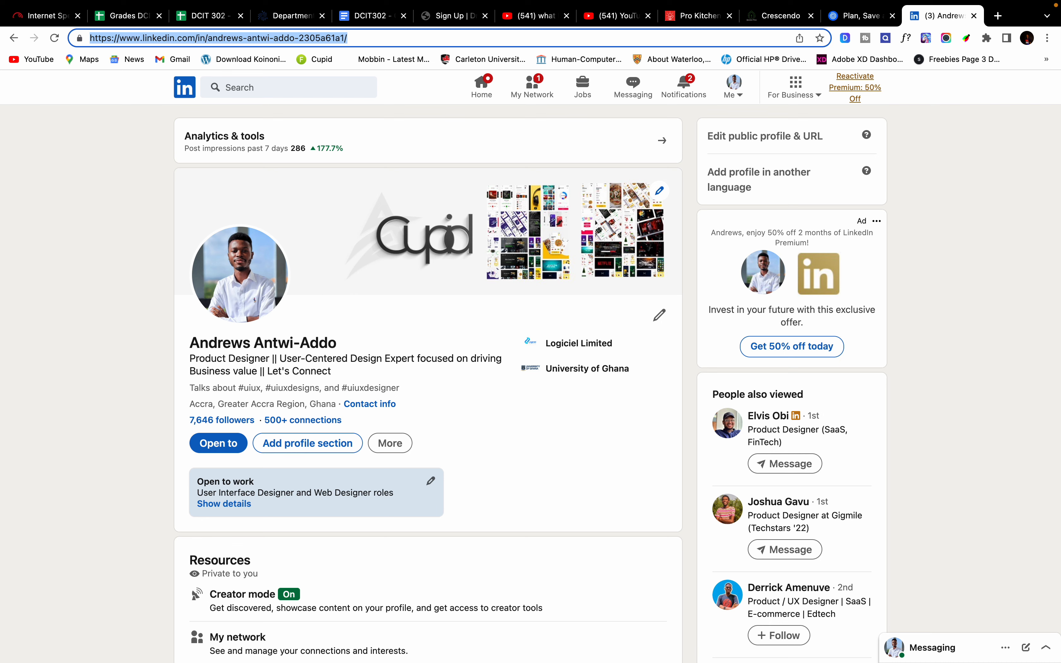
key("ctrl+Right")
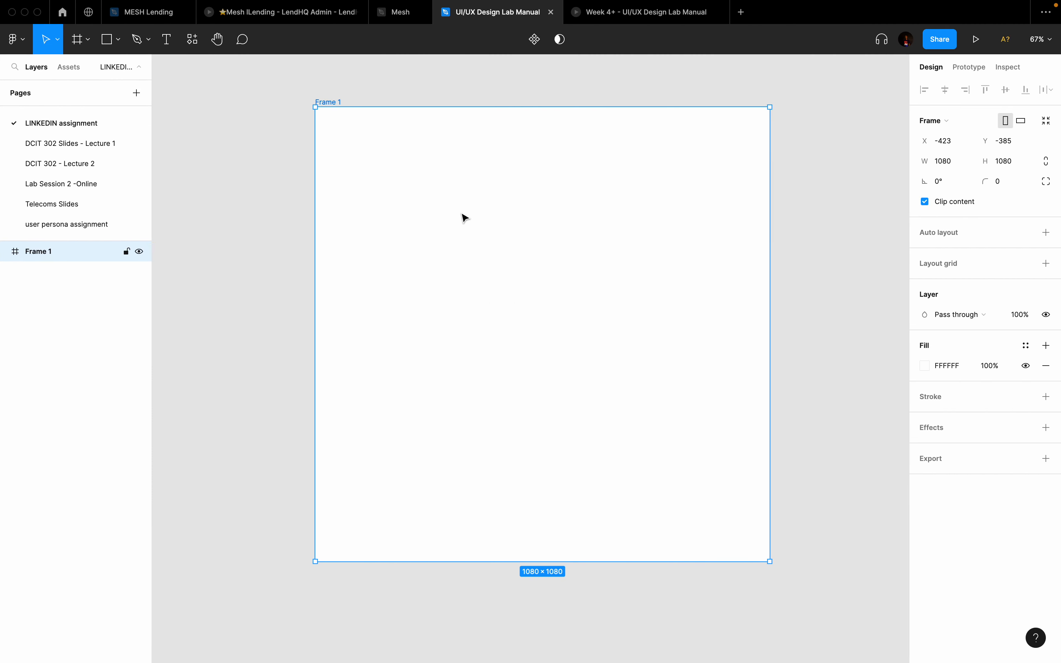
Step: Add a 'LINKEDIN ASSIGNMENT' text box in upper Frame 1, shrunk to fit one line
key("t")
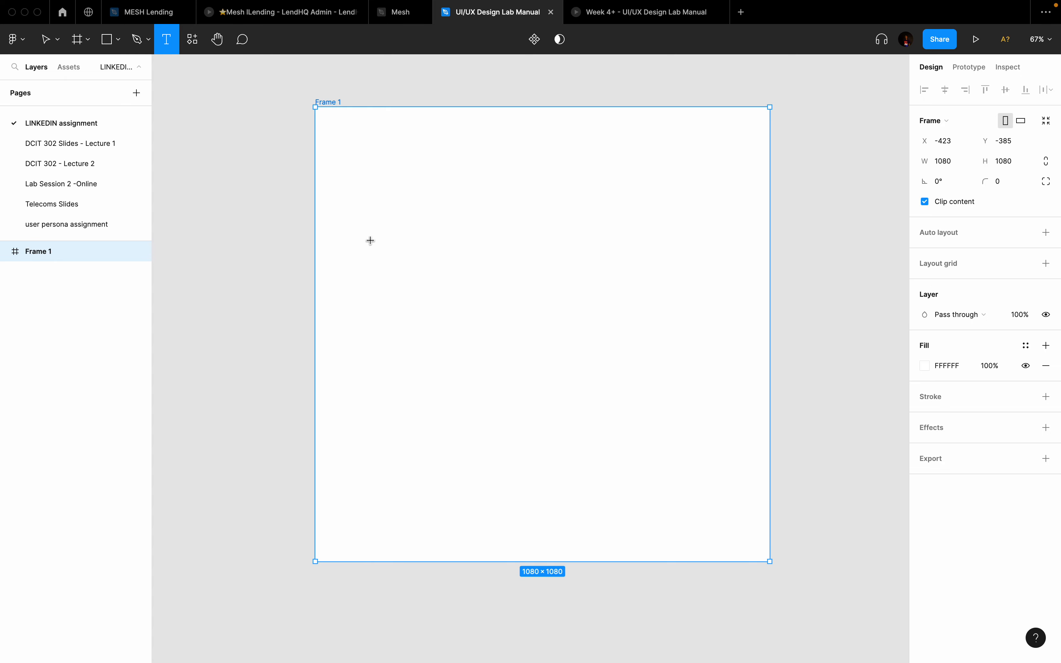
left_click_drag(370, 240, 726, 293)
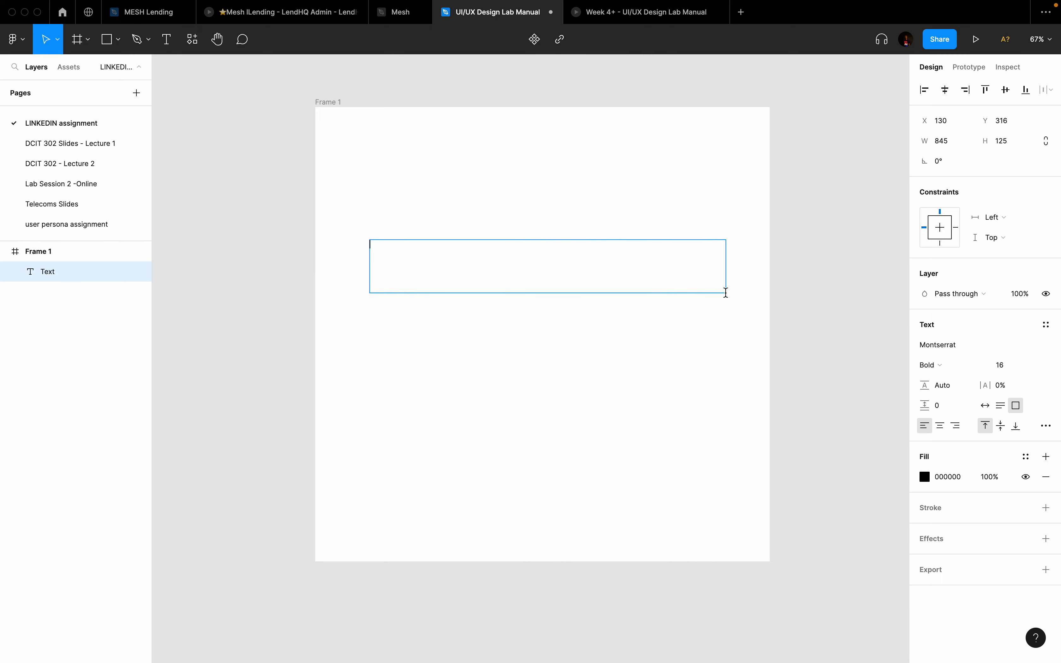
left_click(560, 40)
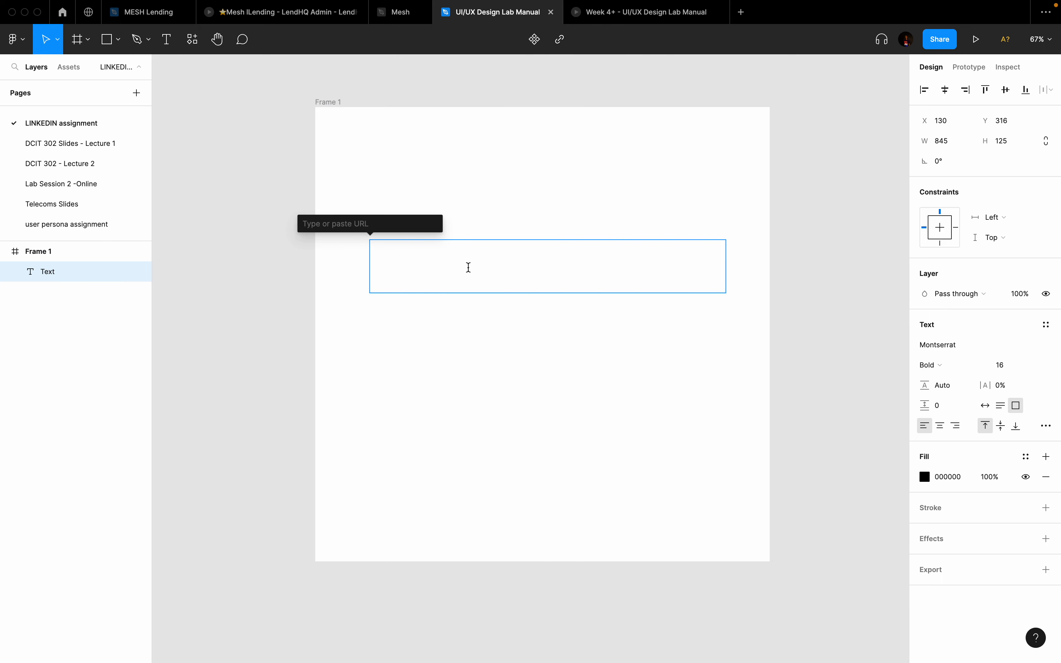
left_click(471, 278)
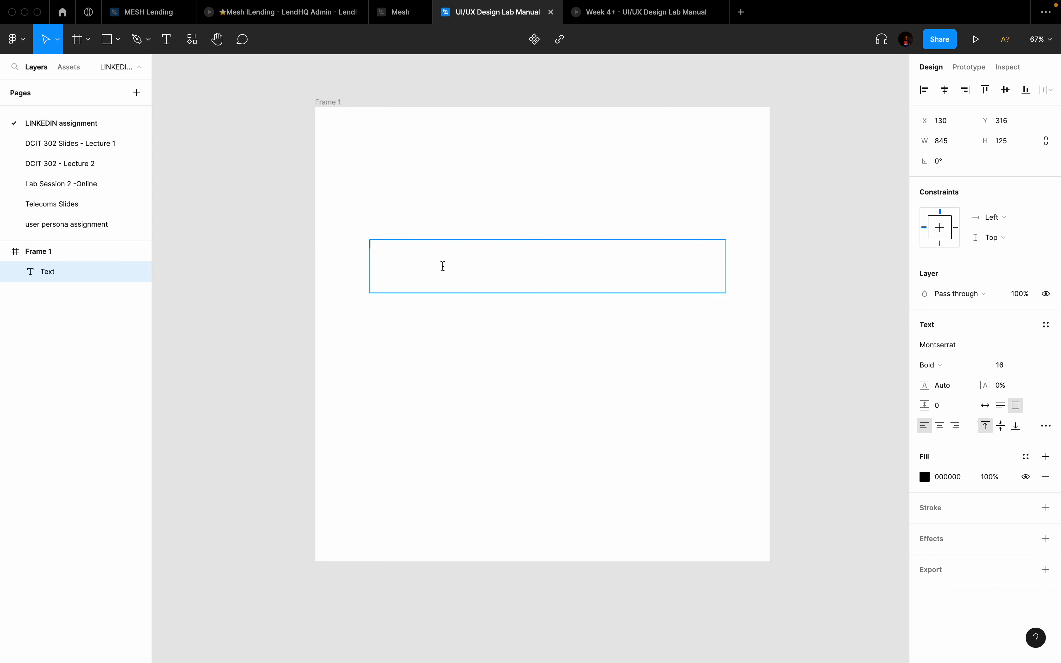
type("LINKEDIN ASSIGNMEN")
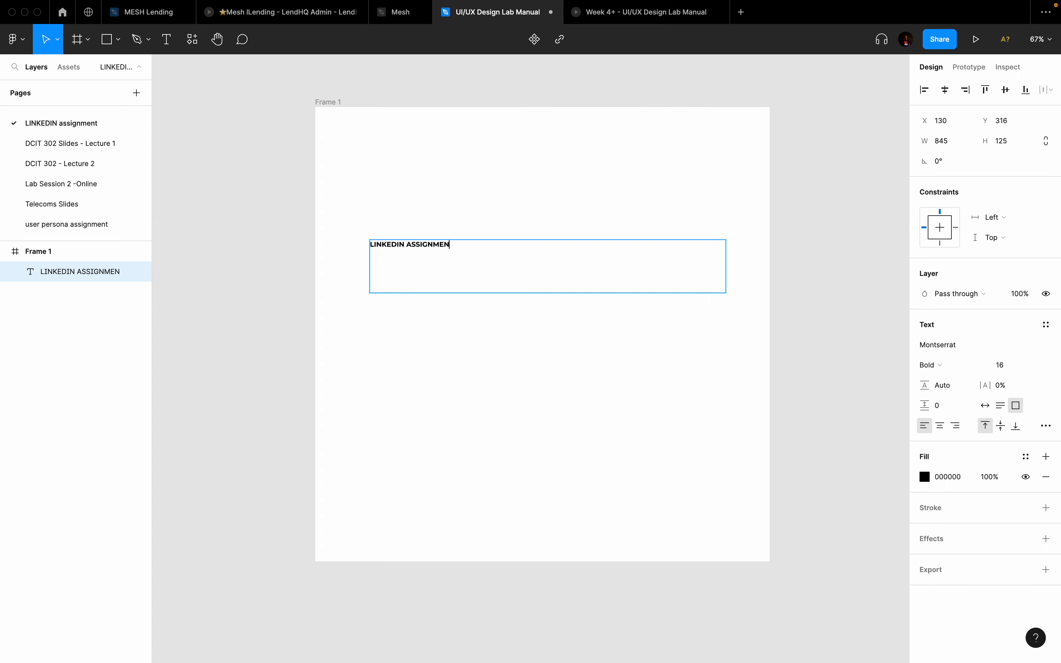
type("T")
key("Return")
key("Escape")
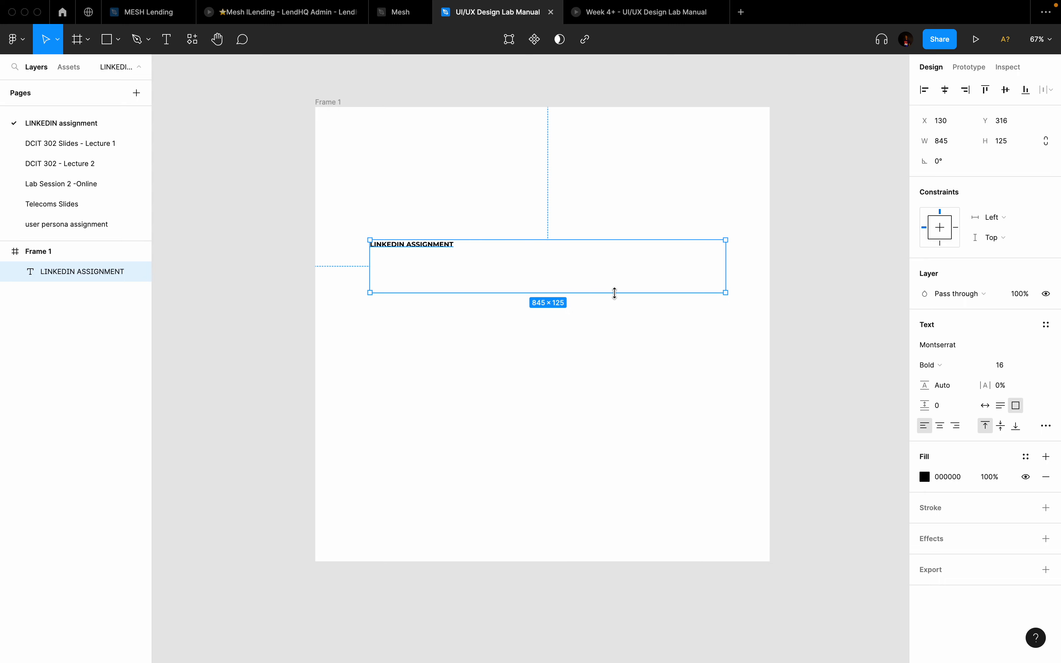
left_click_drag(615, 292, 545, 250)
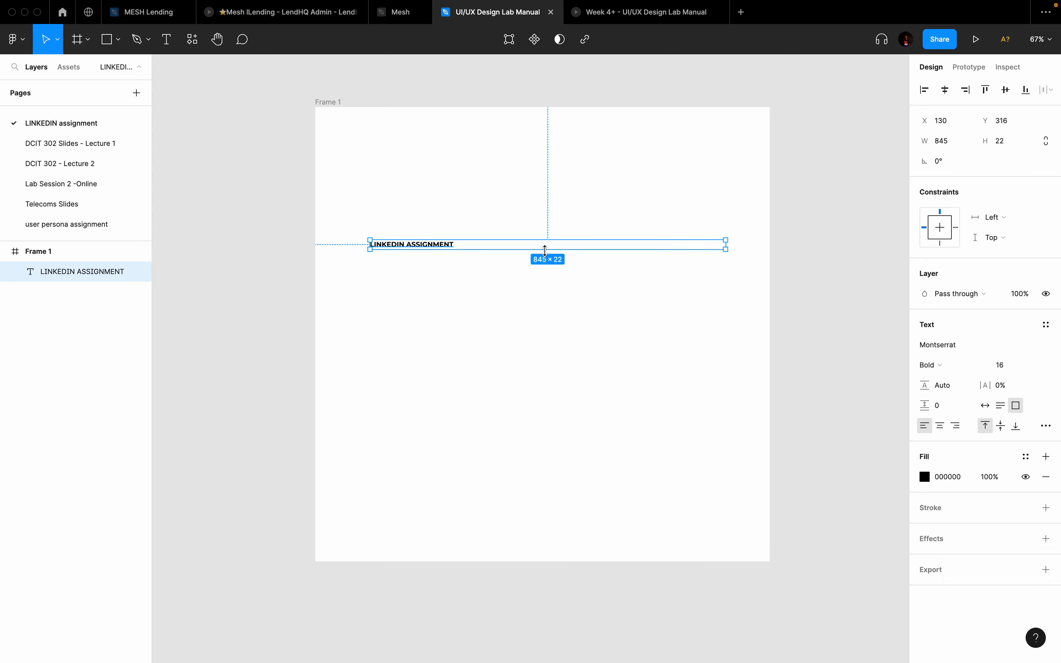
Step: Link the heading to the pasted LinkedIn profile URL and test the link
left_click(585, 39)
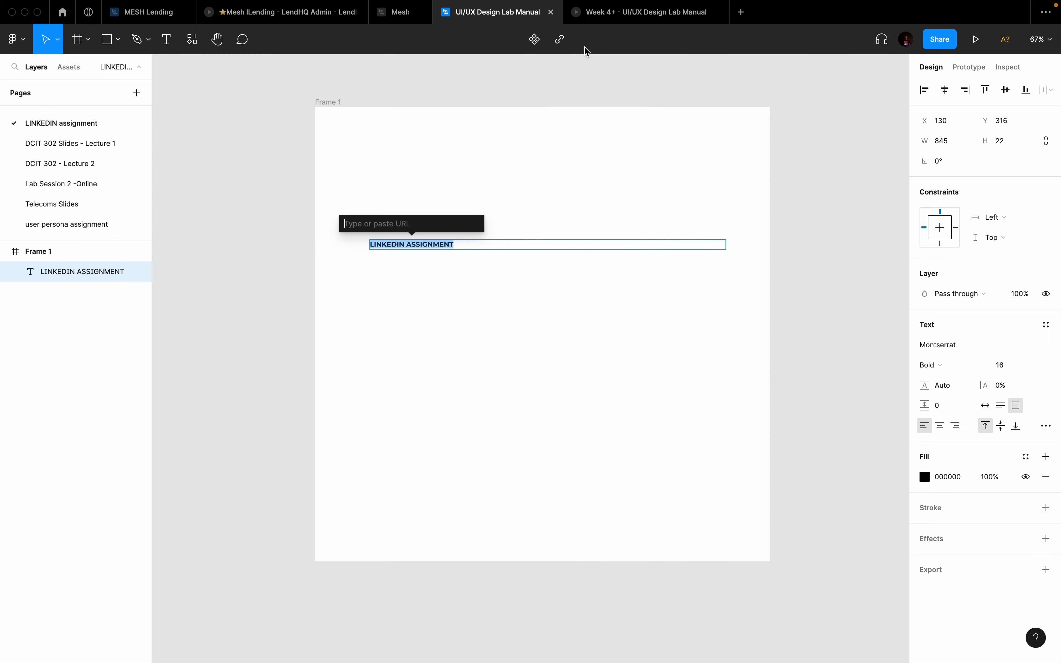
key("super+v")
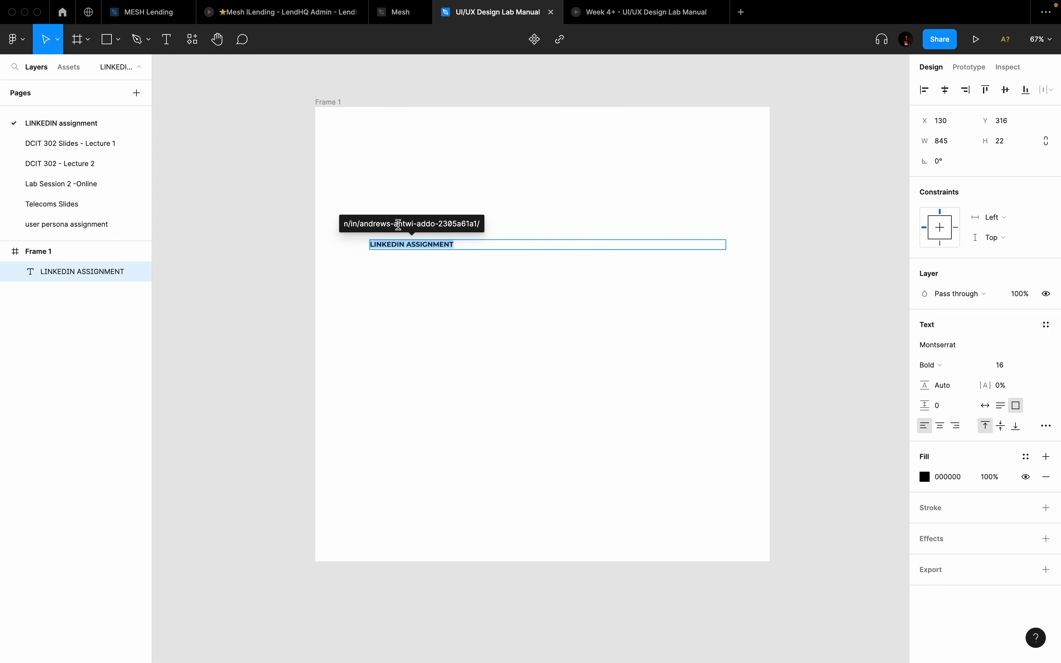
key("Return")
key("Escape")
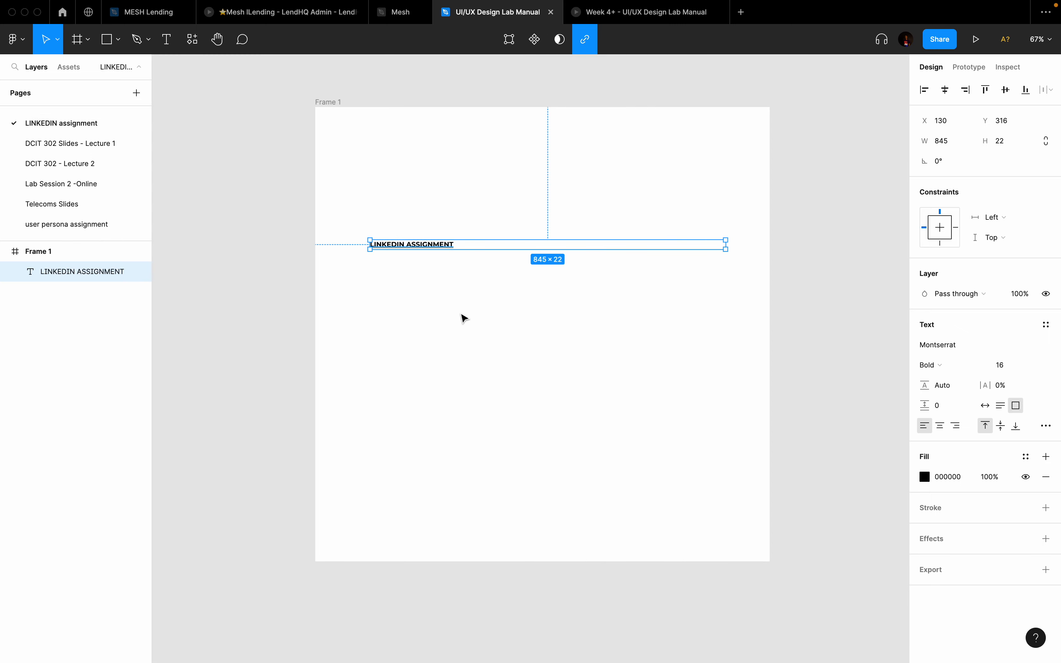
left_click(461, 315)
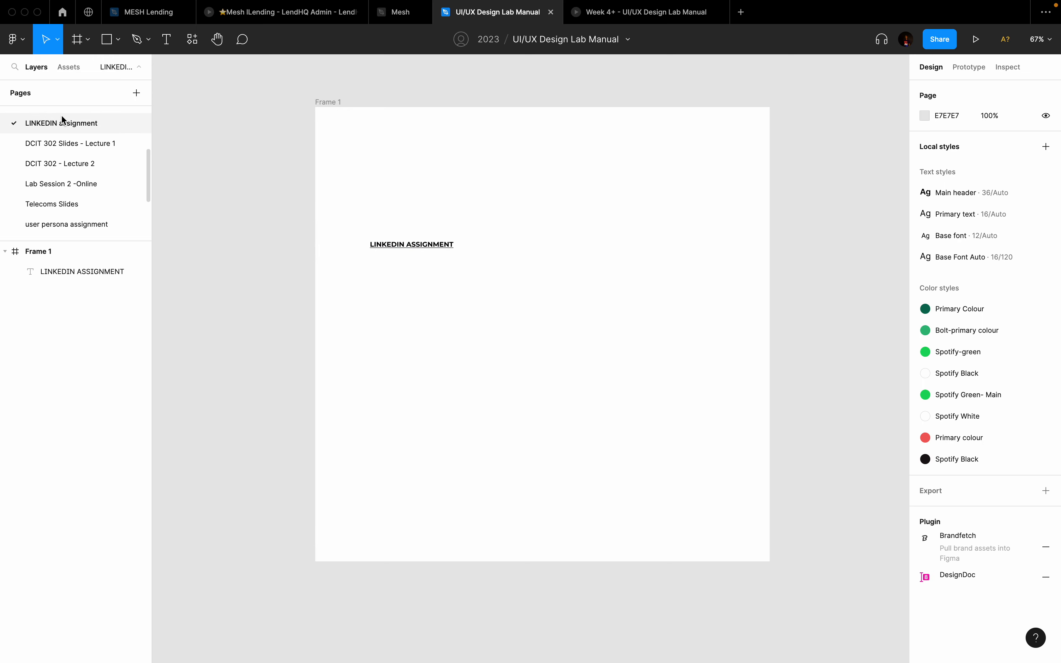
double_click(434, 245)
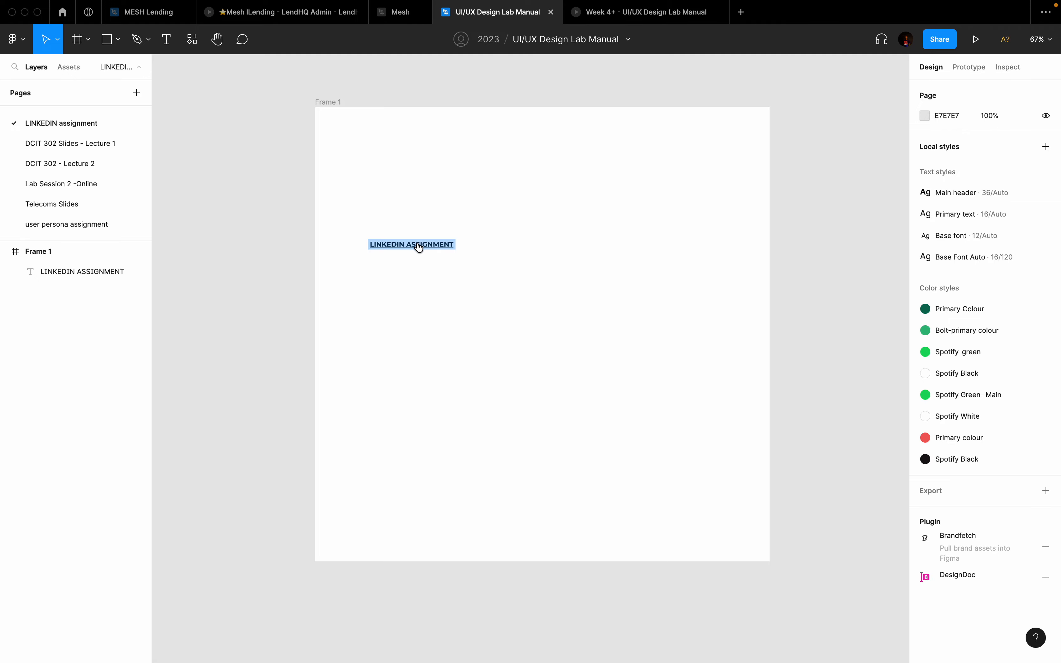
left_click(418, 244)
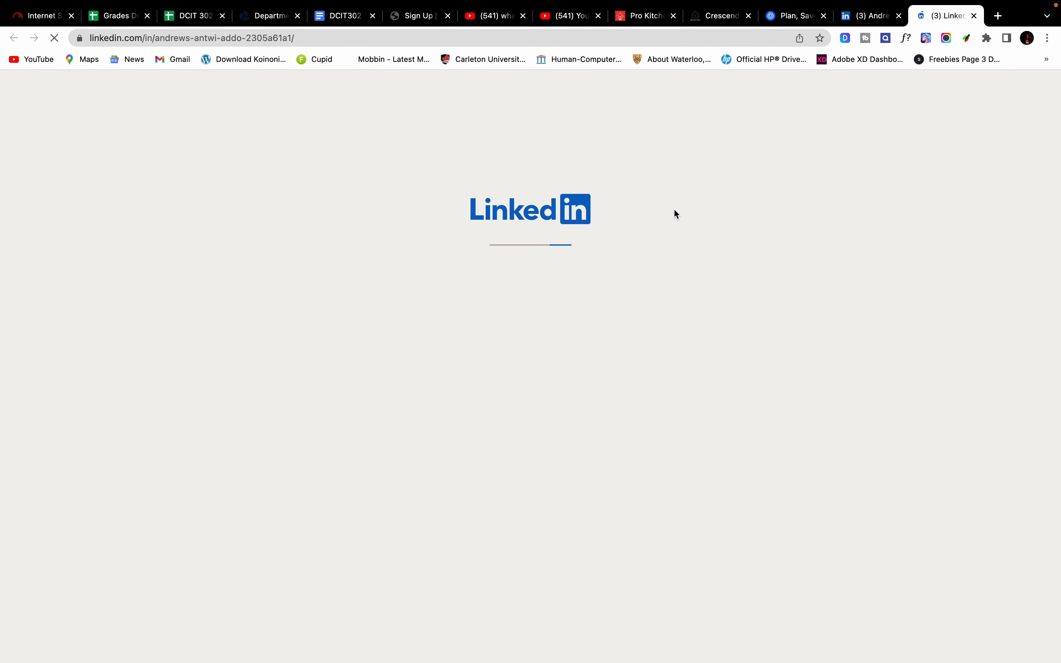
scroll(392, 216, "down", 5)
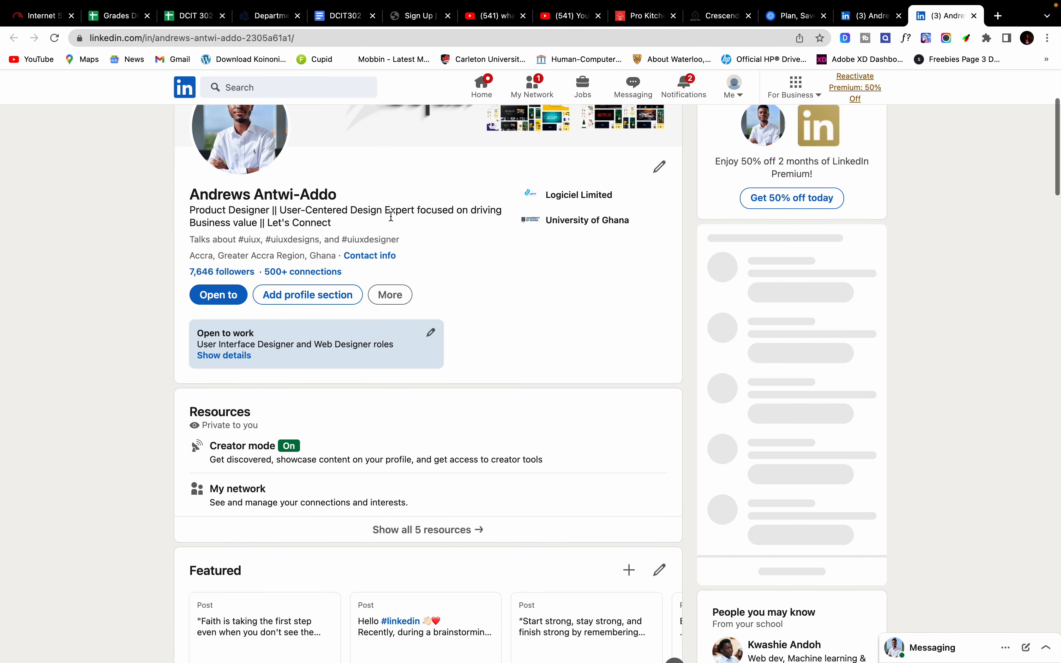
scroll(391, 215, "up", 5)
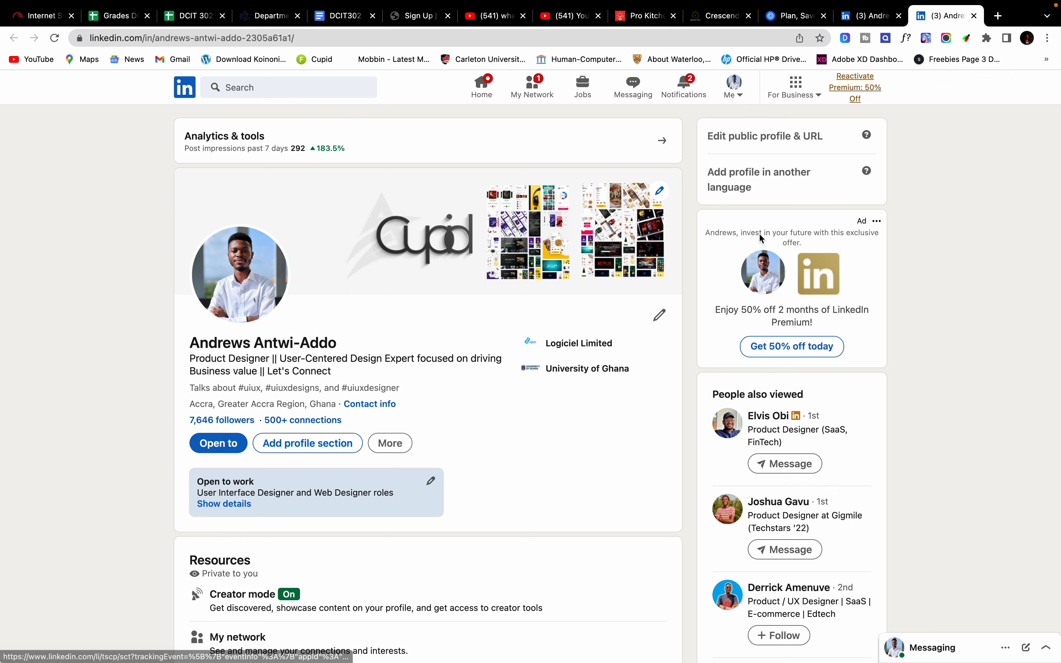
key("ctrl+Right")
left_click(444, 292)
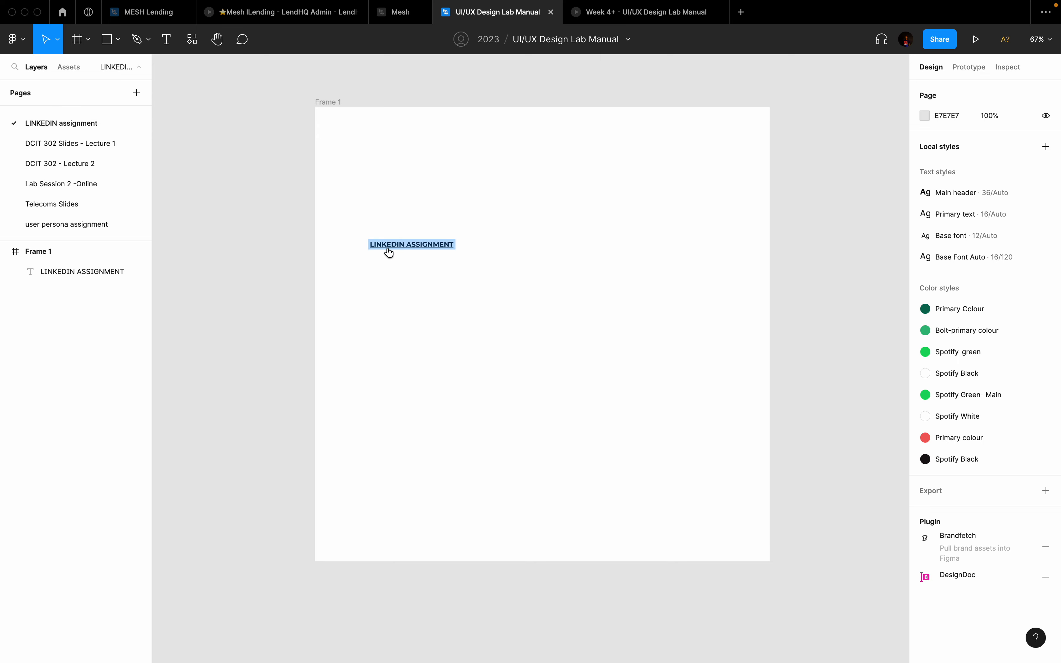
double_click(446, 244)
left_click(569, 207)
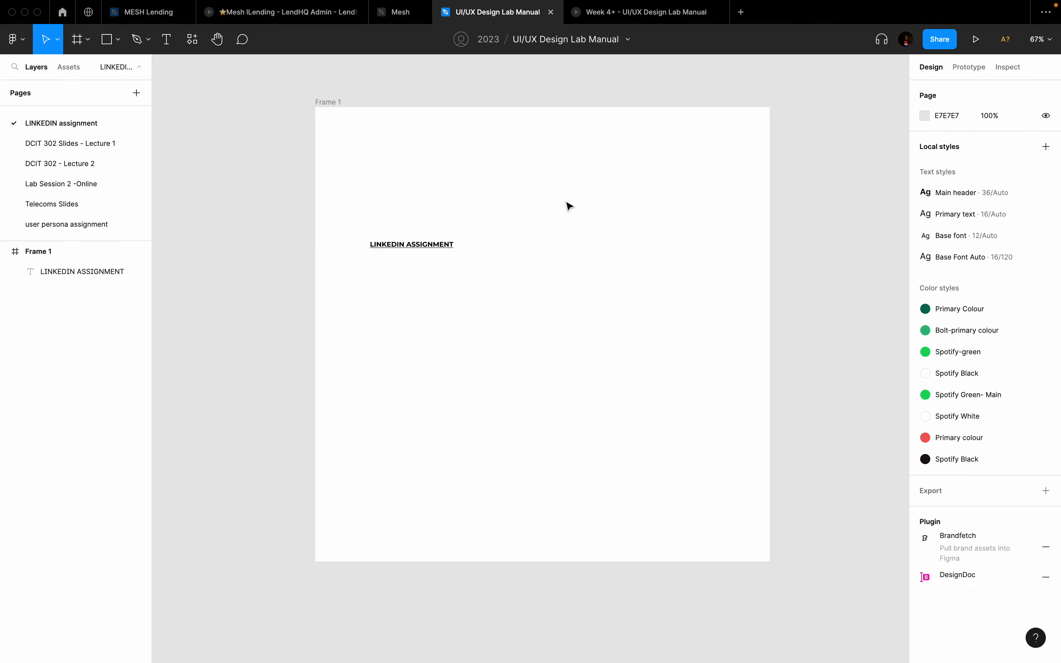
key("ctrl+Left")
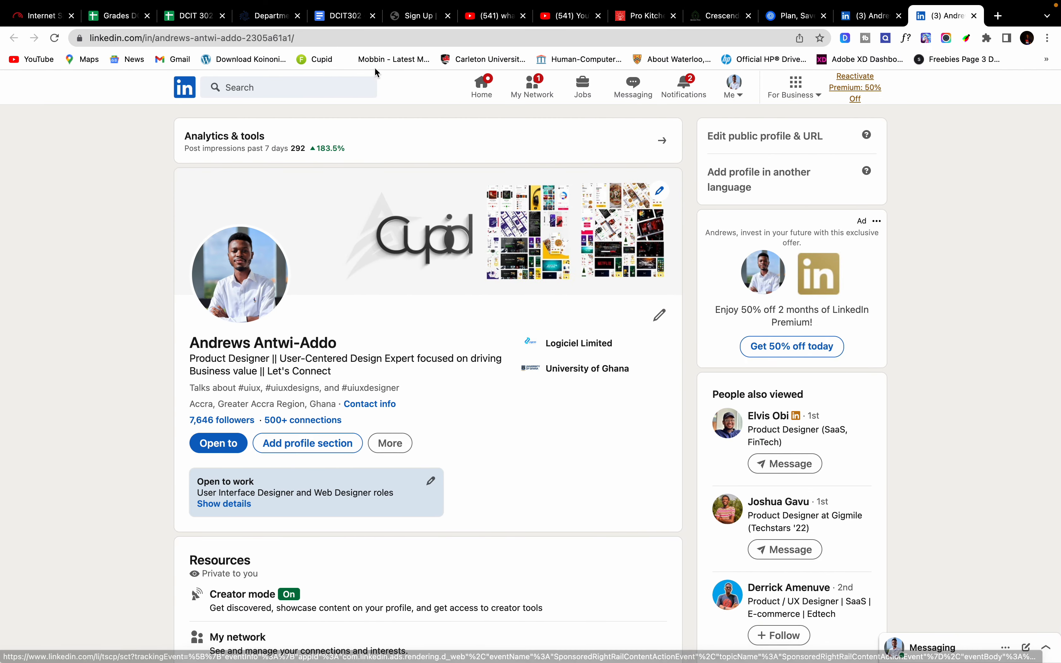
scroll(315, 389, "down", 10)
scroll(315, 389, "up", 10)
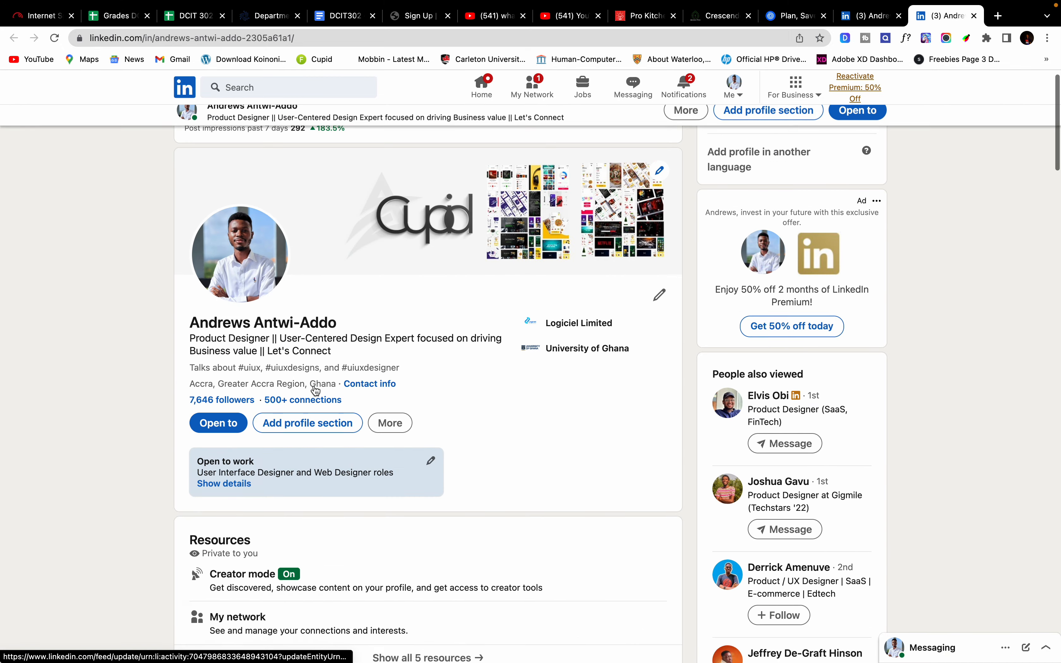
left_click(251, 90)
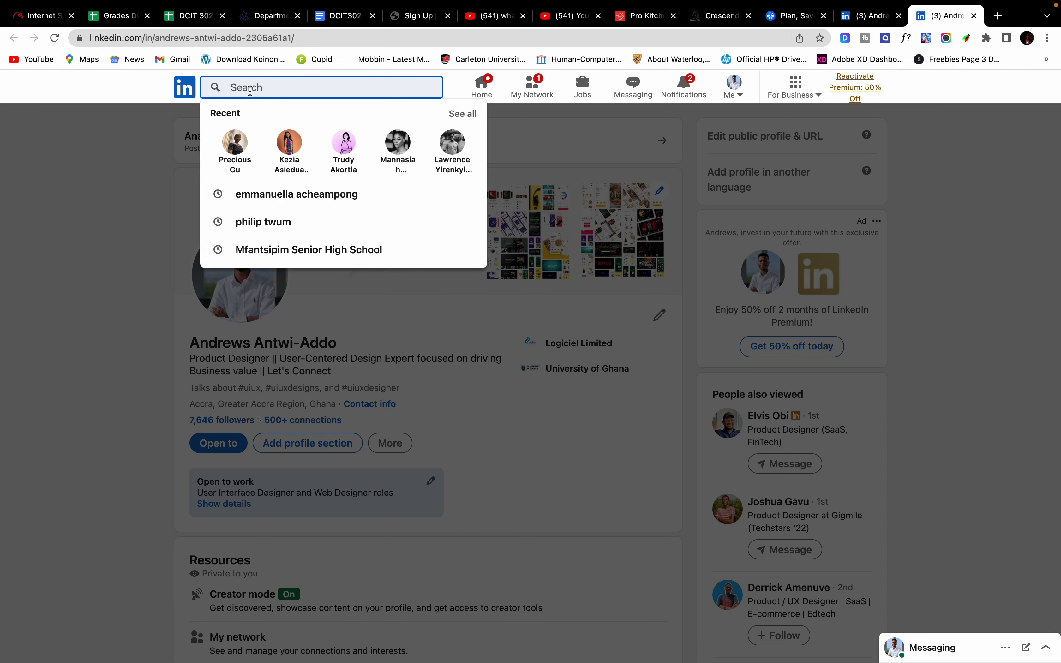
Step: Search LinkedIn for the first contact by name and open their profile
type("P")
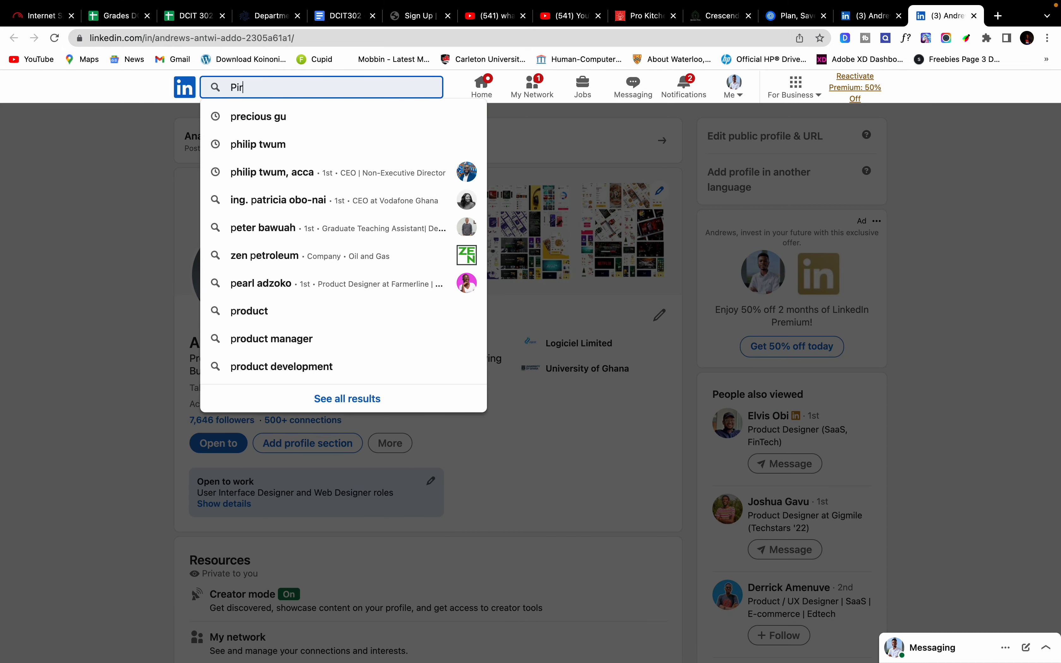
type("ir")
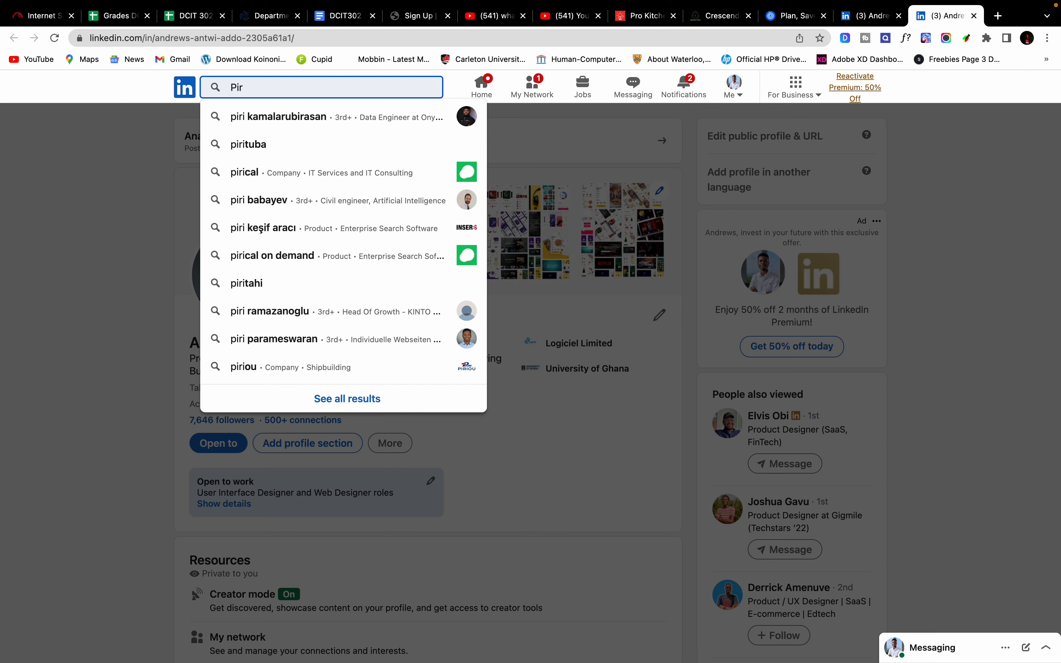
key("BackSpace")
key("BackSpace")
type("ru")
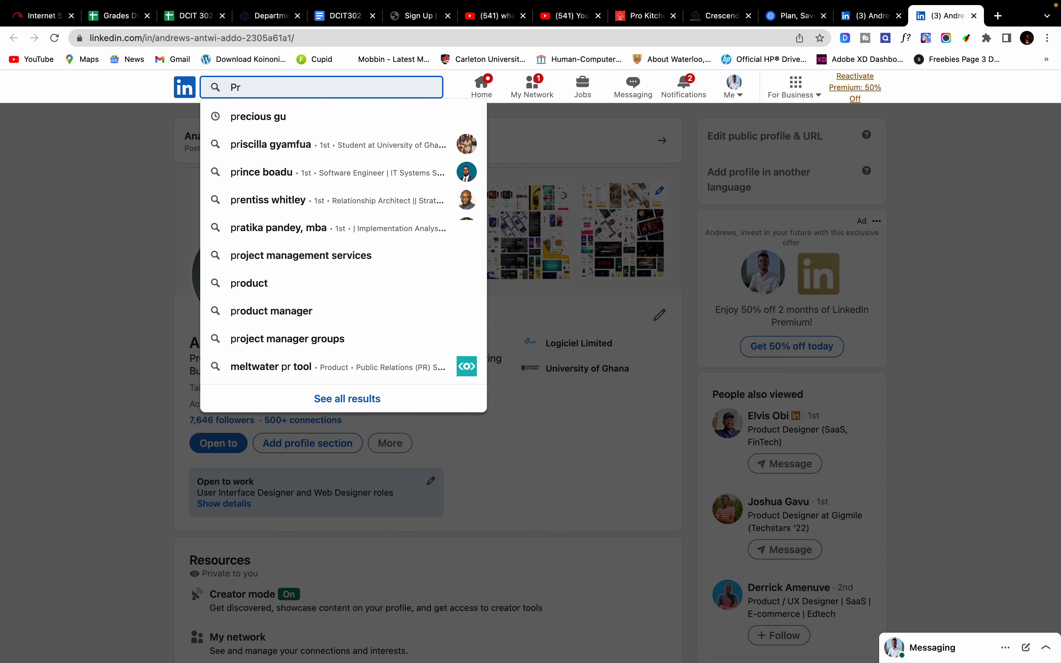
key("BackSpace")
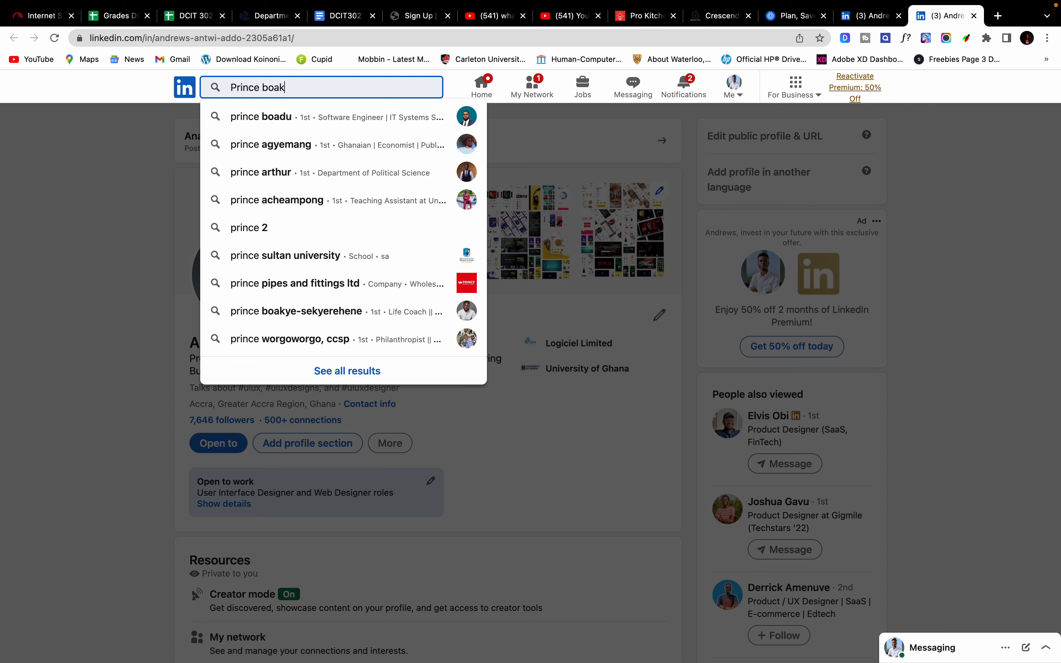
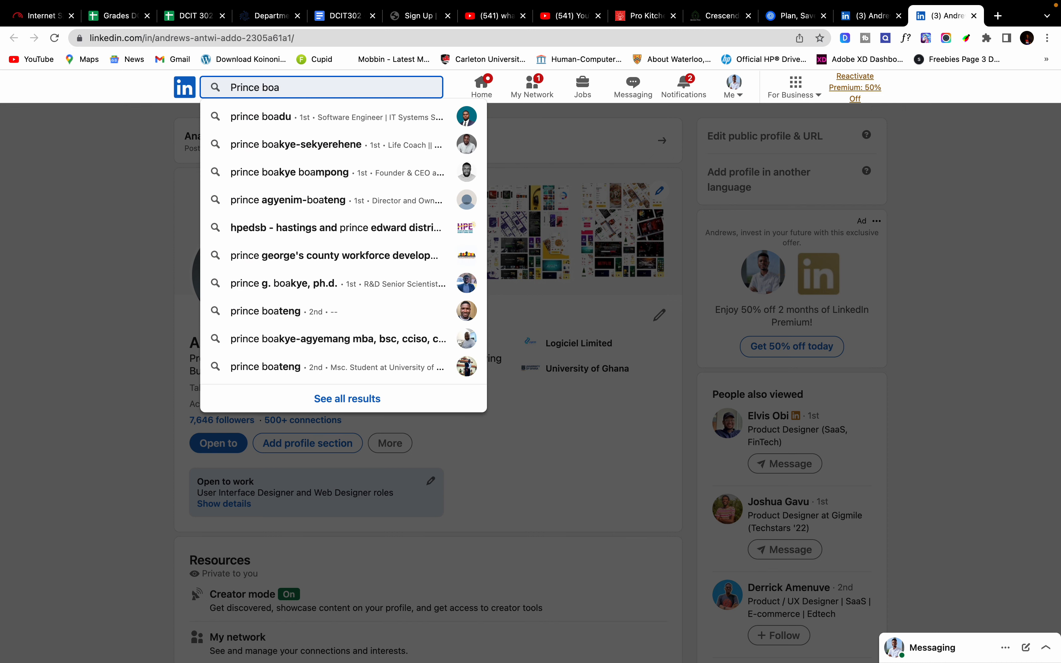
type("kye")
key("Down")
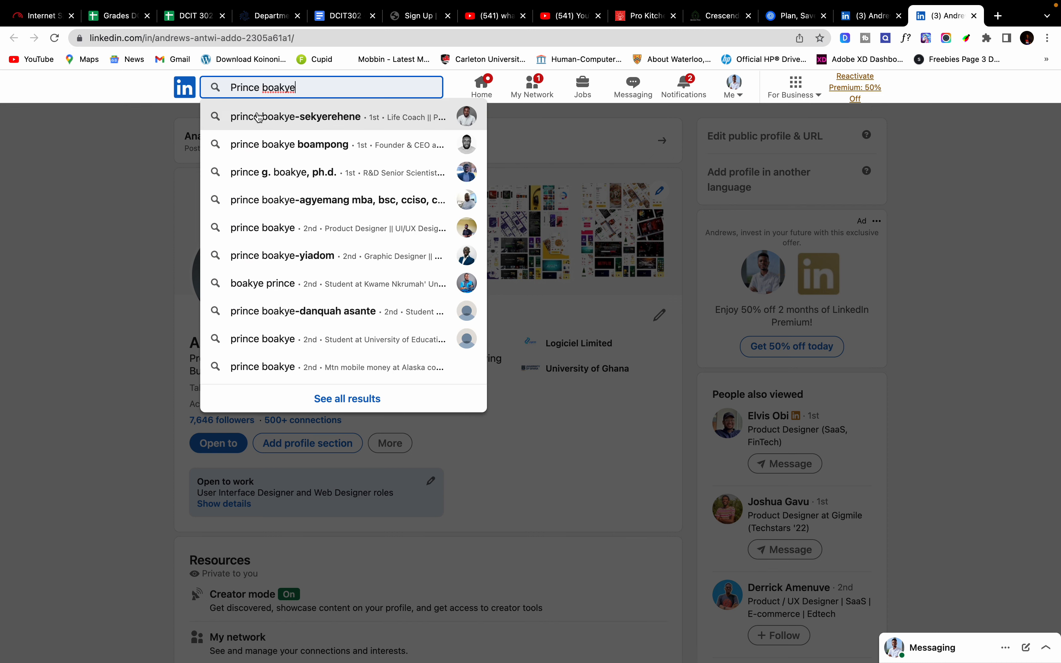
key("Return")
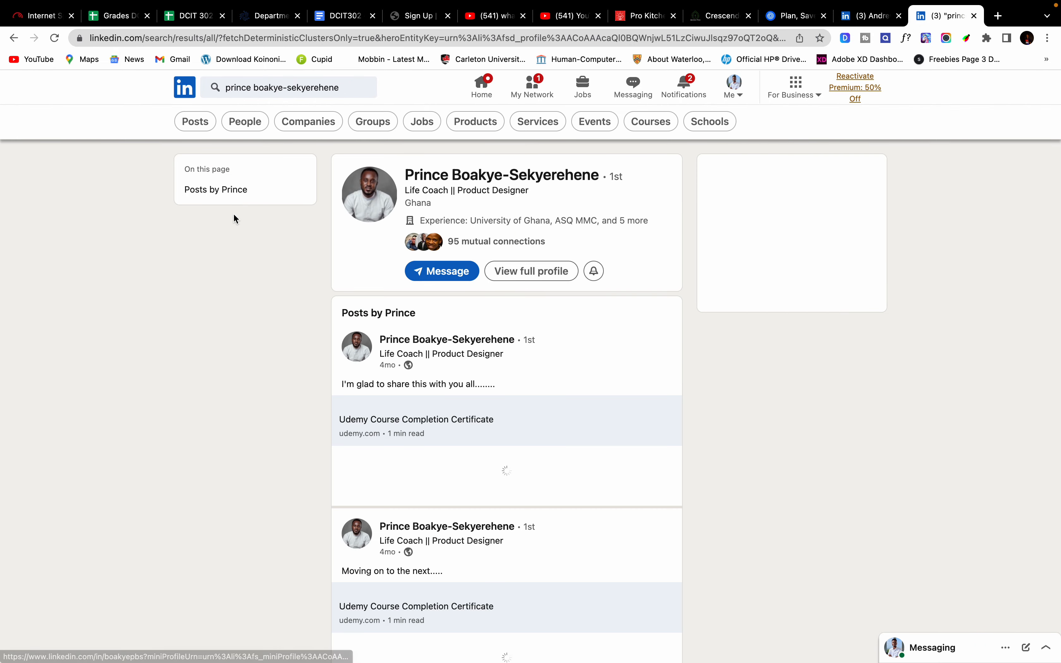
left_click(437, 176)
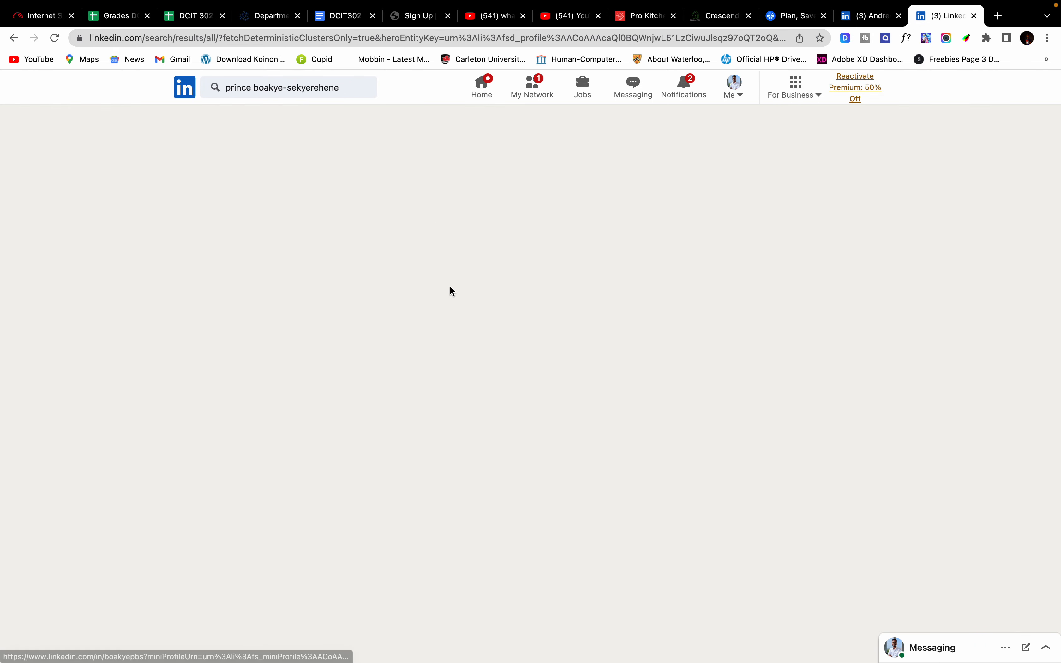
scroll(383, 315, "down", 3)
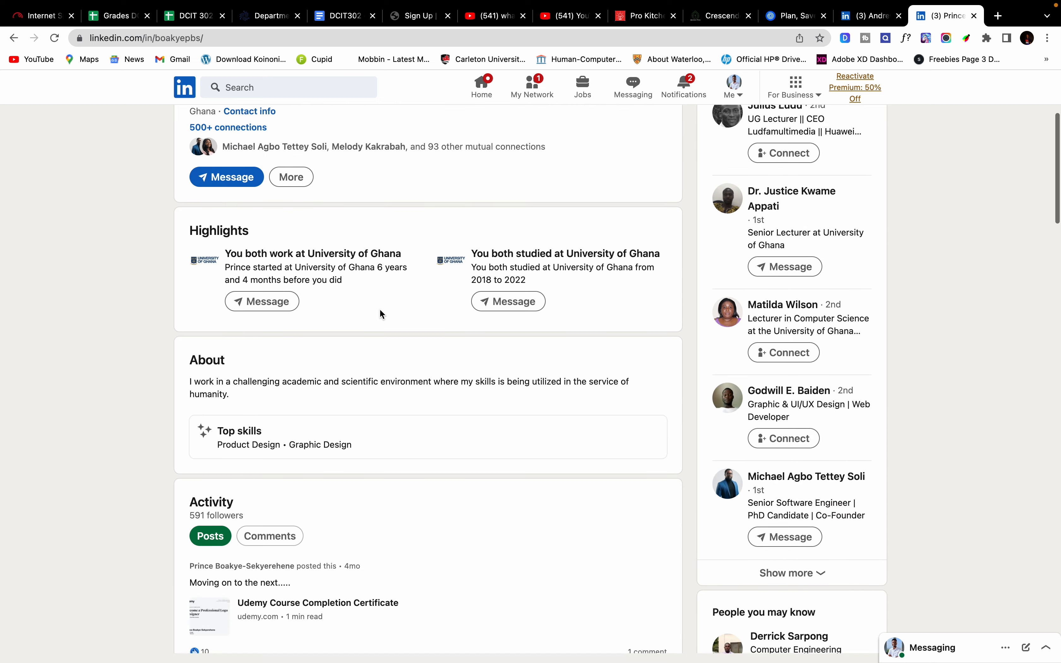
scroll(383, 315, "up", 5)
left_click(291, 385)
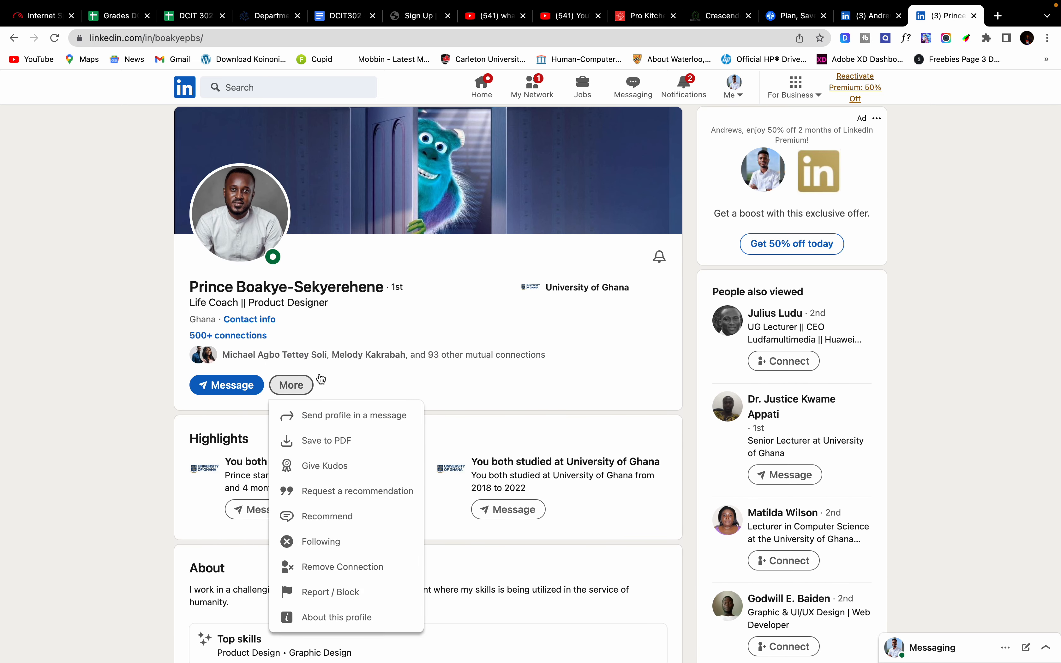
left_click(467, 375)
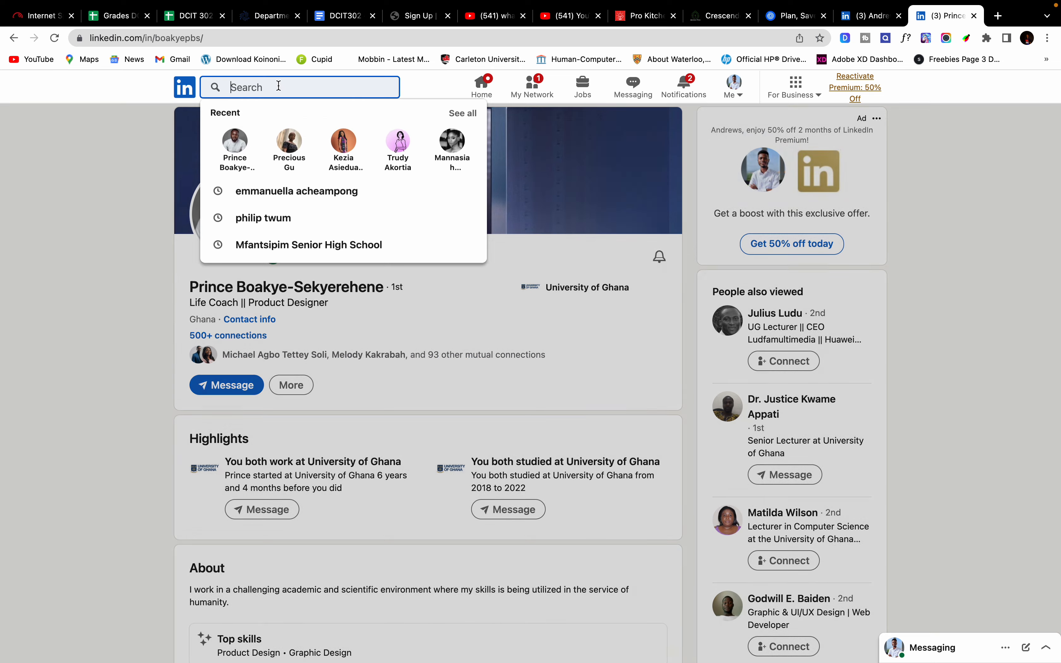
Step: Search for the second contact by name and open the top result's profile
left_click(279, 85)
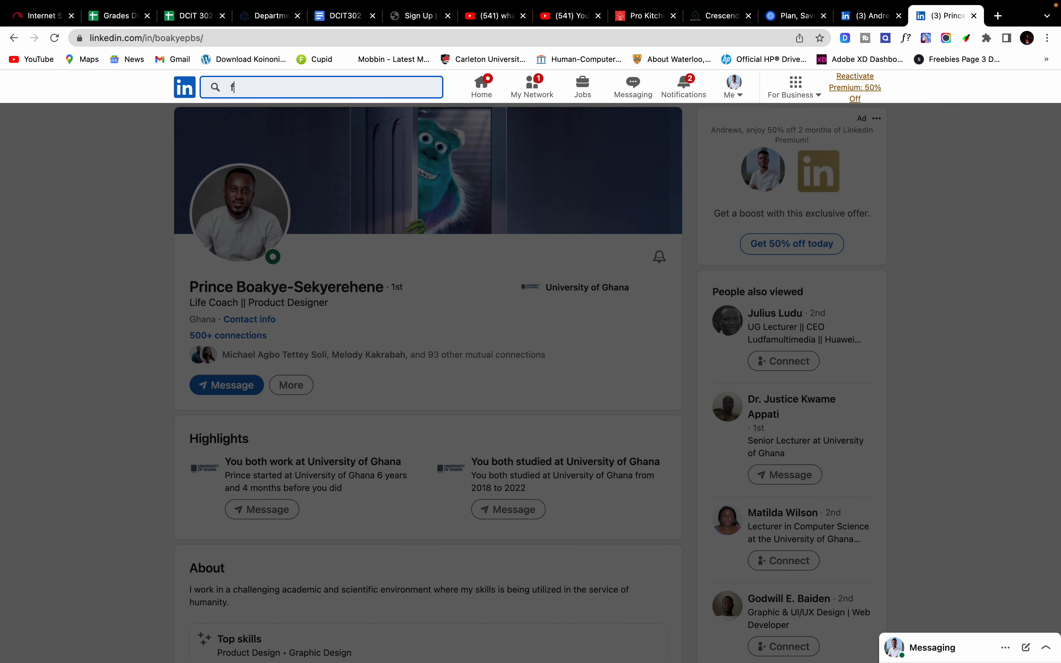
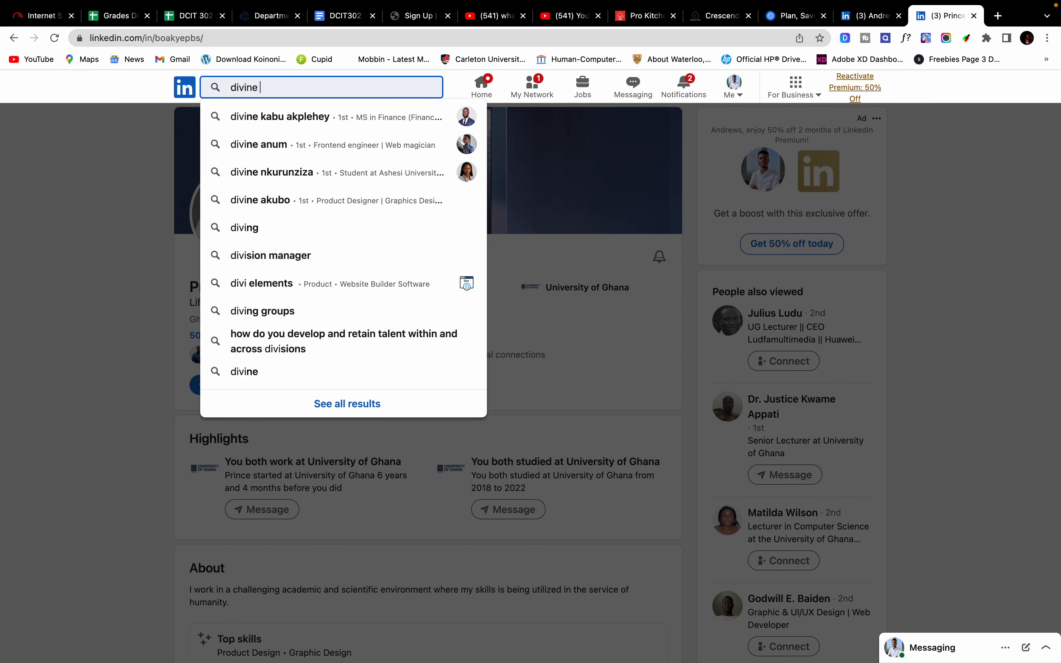
key("Return")
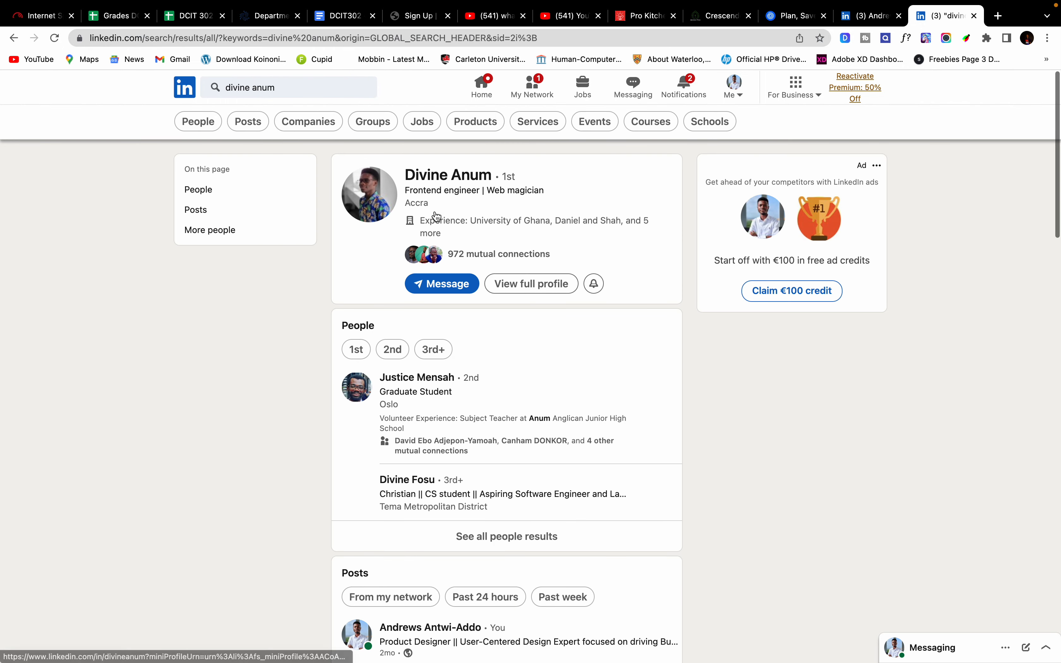
scroll(451, 298, "down", 2)
scroll(452, 298, "up", 3)
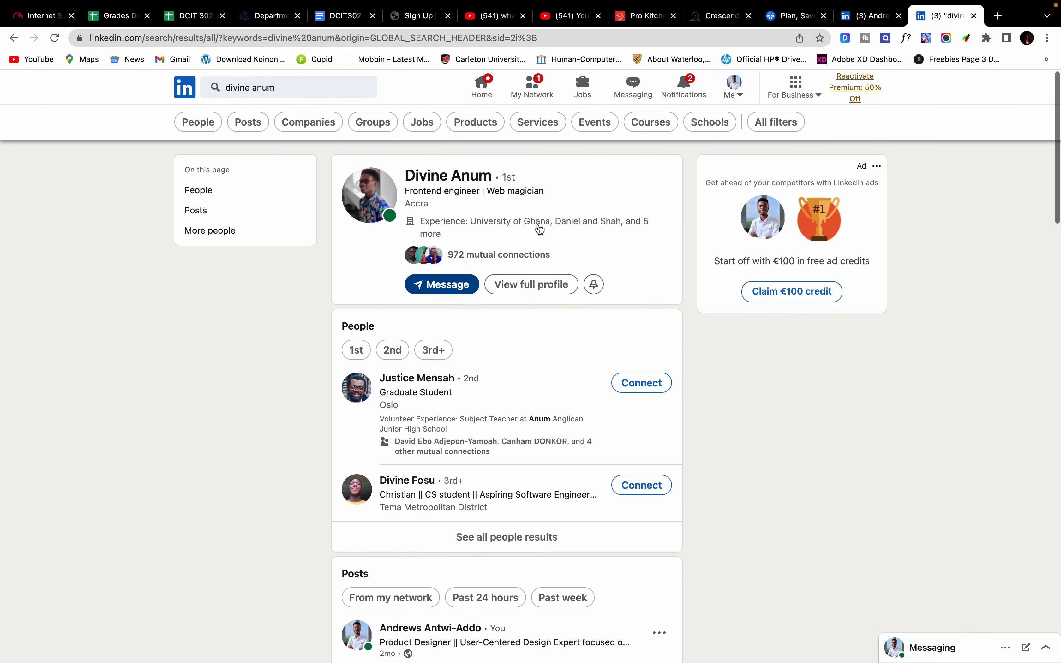
left_click(452, 176)
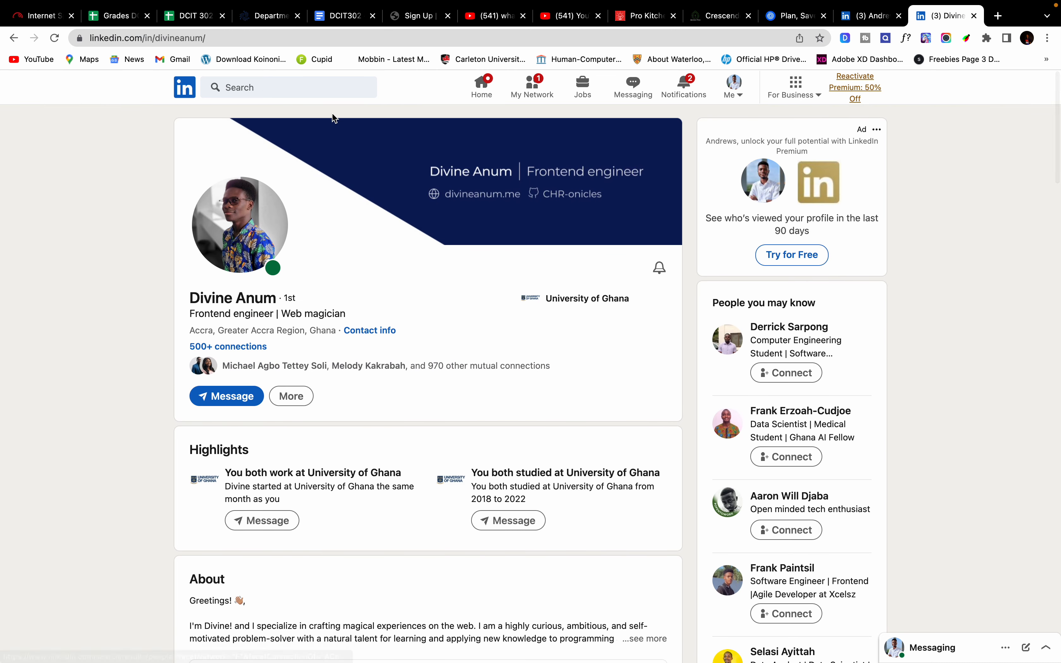
Step: Return to the home feed and open your own profile via Me > View Profile
left_click(186, 98)
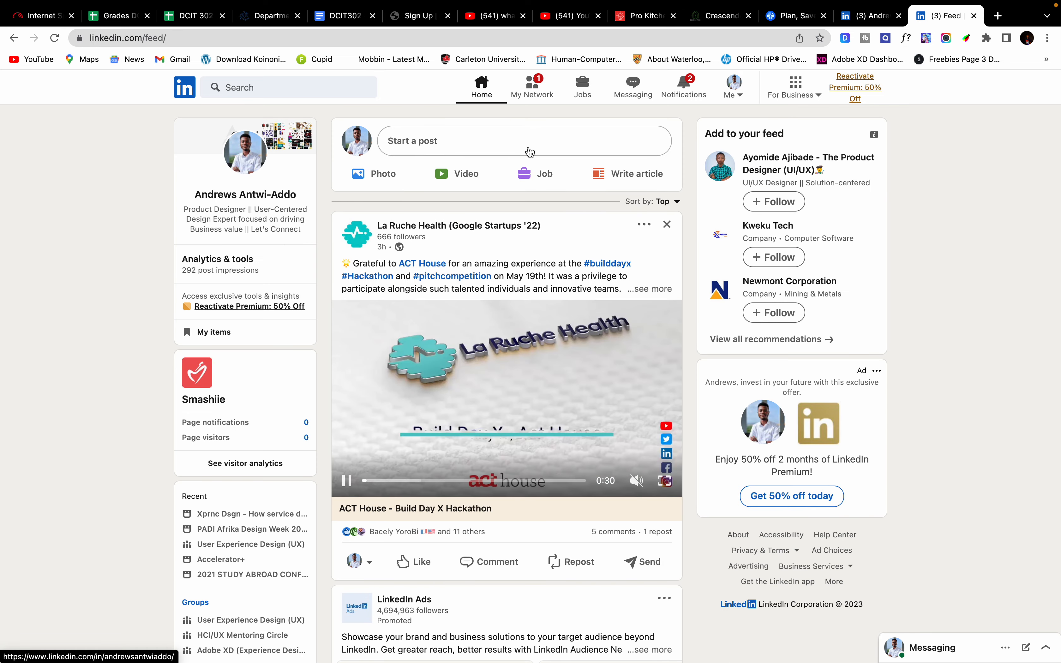
left_click(734, 86)
left_click(693, 192)
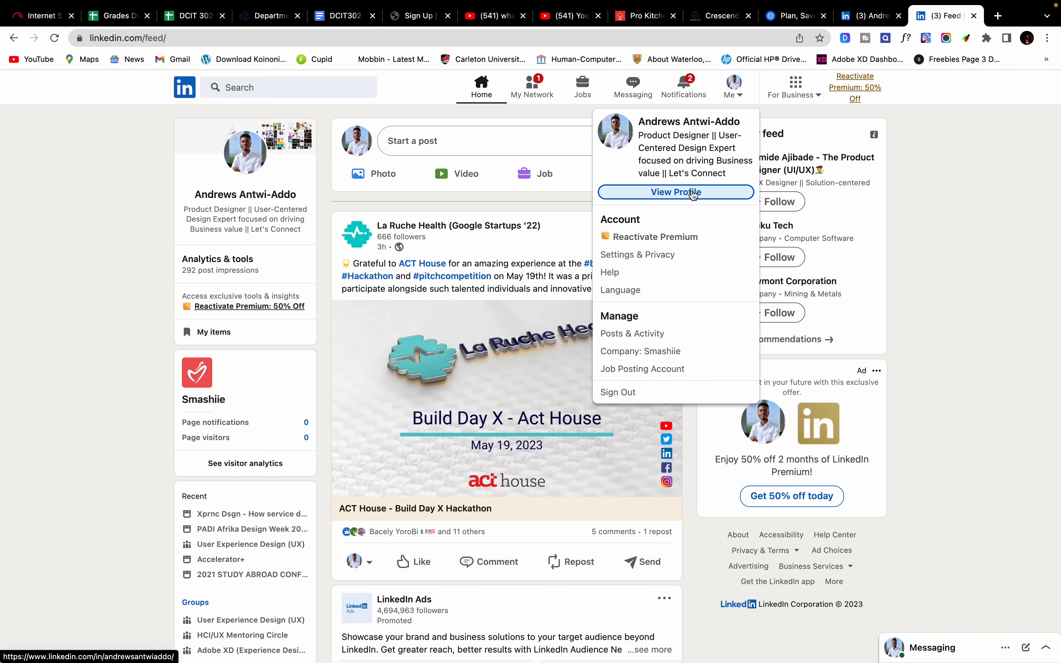
scroll(435, 207, "down", 3)
scroll(435, 208, "down", 2)
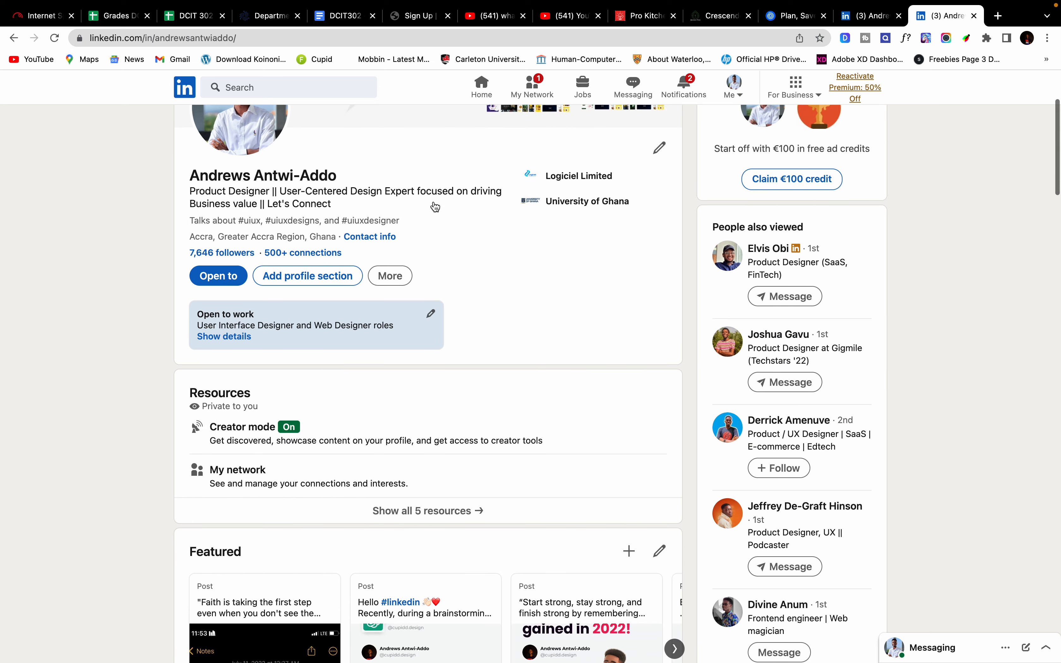
scroll(433, 206, "down", 3)
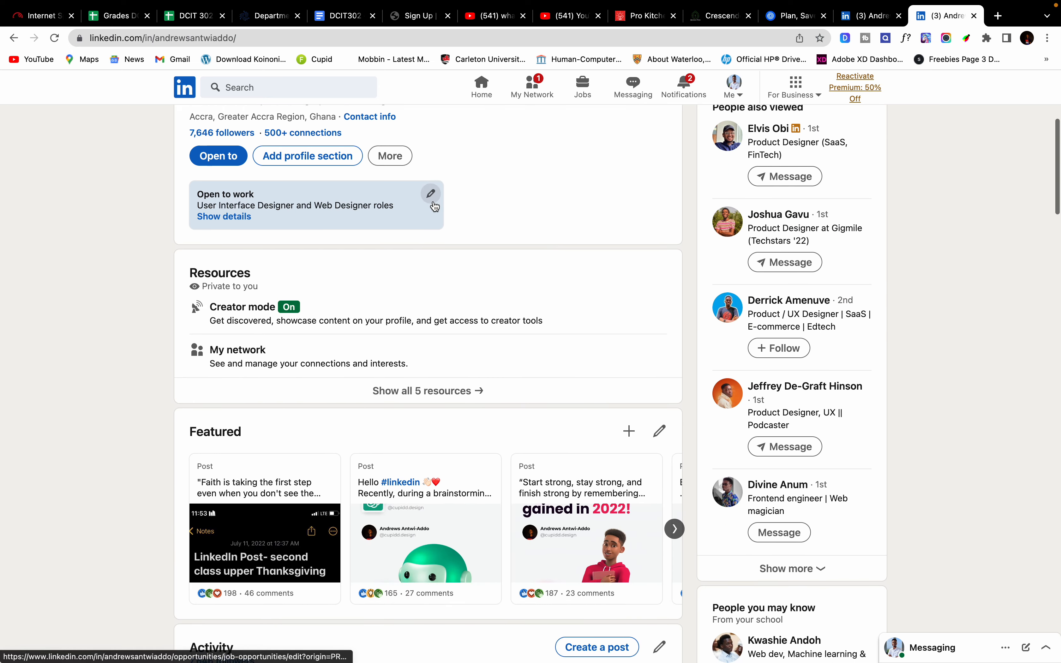
scroll(544, 175, "up", 7)
Step: Switch to the other LinkedIn profile tab, then move across desktop spaces to Finder
left_click(845, 18)
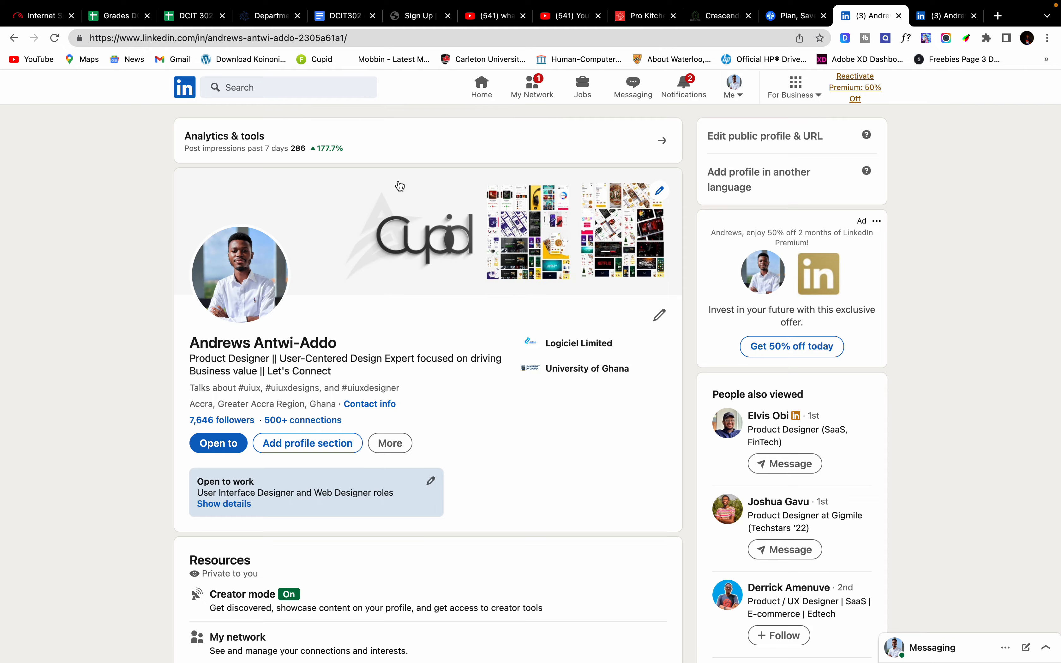
key("ctrl+Right")
key("ctrl+Left")
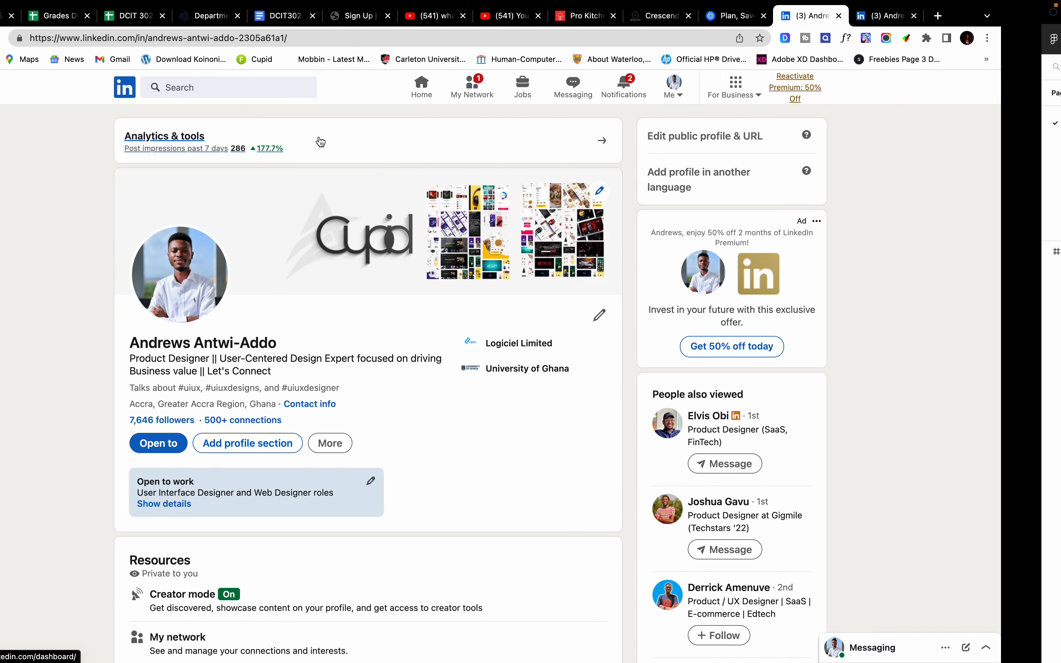
key("ctrl+Left")
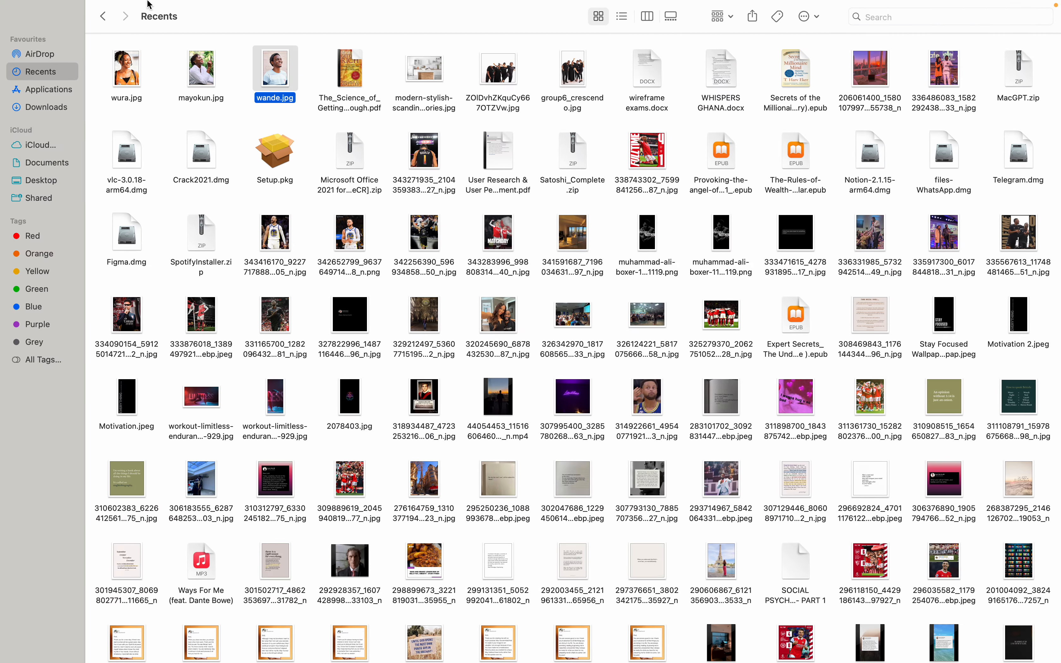
Step: Take the Finder Recents window out of full screen and minimize it
mouse_move(110, 19)
left_click(43, 31)
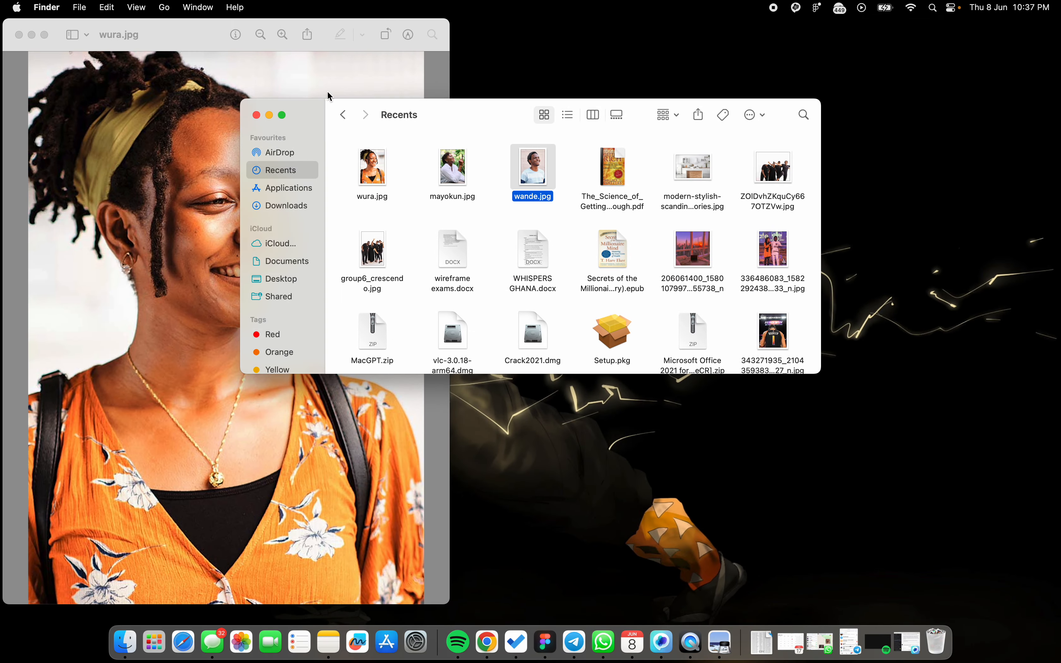
left_click(269, 116)
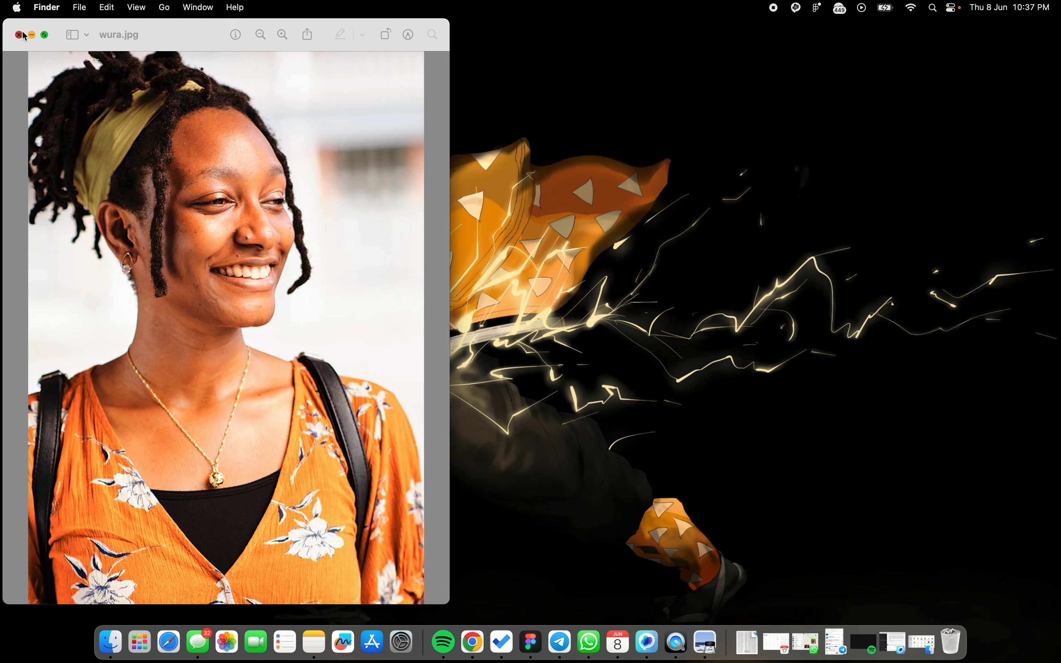
Step: Close the wura.jpg, mayokun.jpg and remaining Preview photo windows
left_click(20, 35)
left_click(19, 34)
left_click(19, 35)
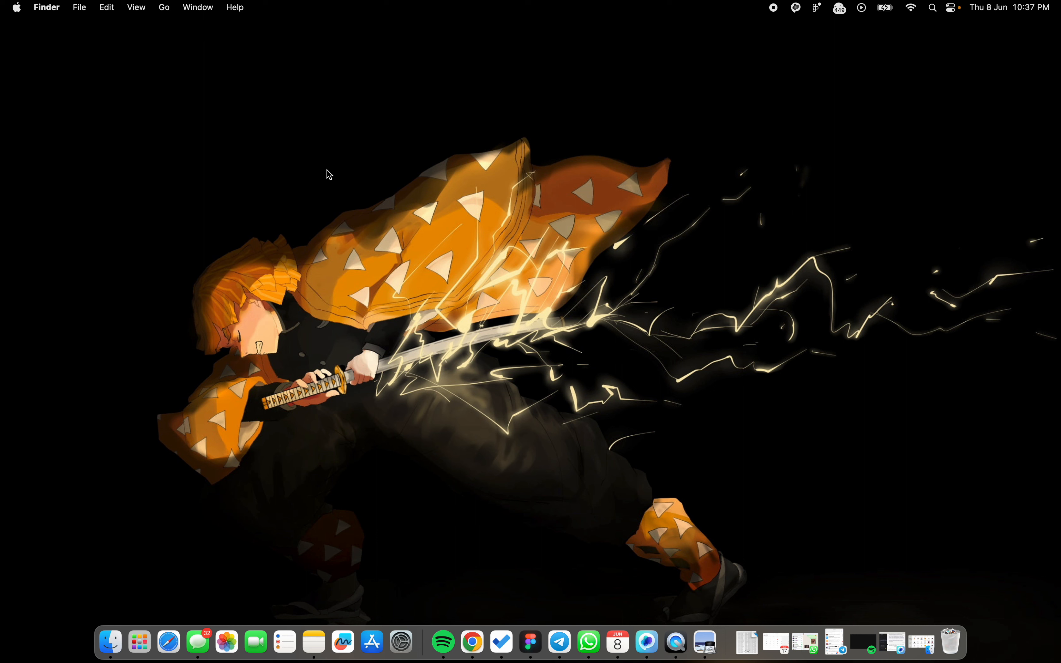